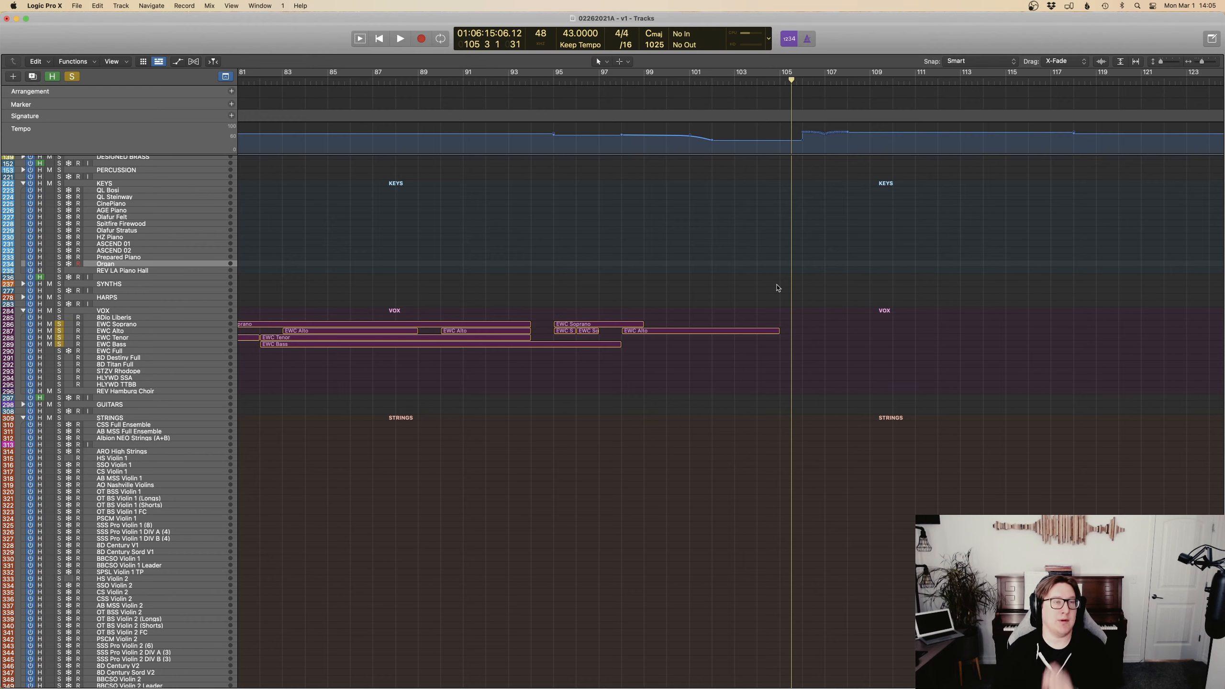
# Move the playhead to bar 105, at the end of the last EWC Alto region.
pyautogui.hscroll(-10, 772, 291)
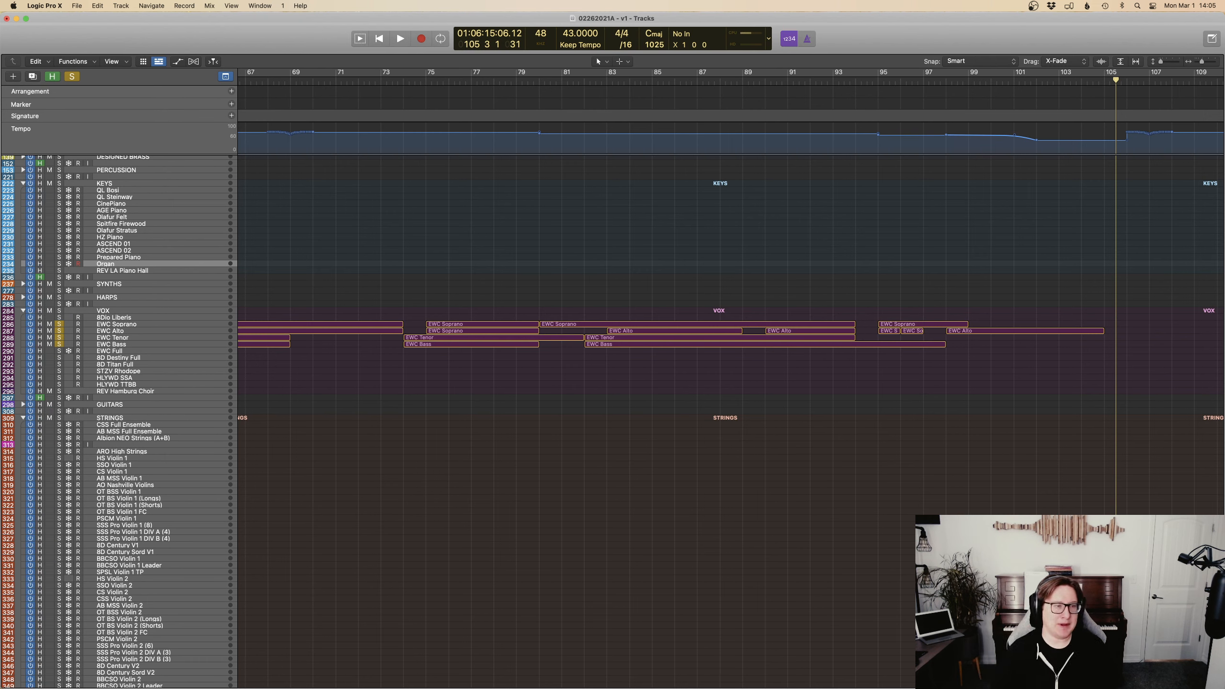
pyautogui.moveTo(1116, 80); pyautogui.dragTo(1103, 81)
pyautogui.hscroll(10, 890, 139)
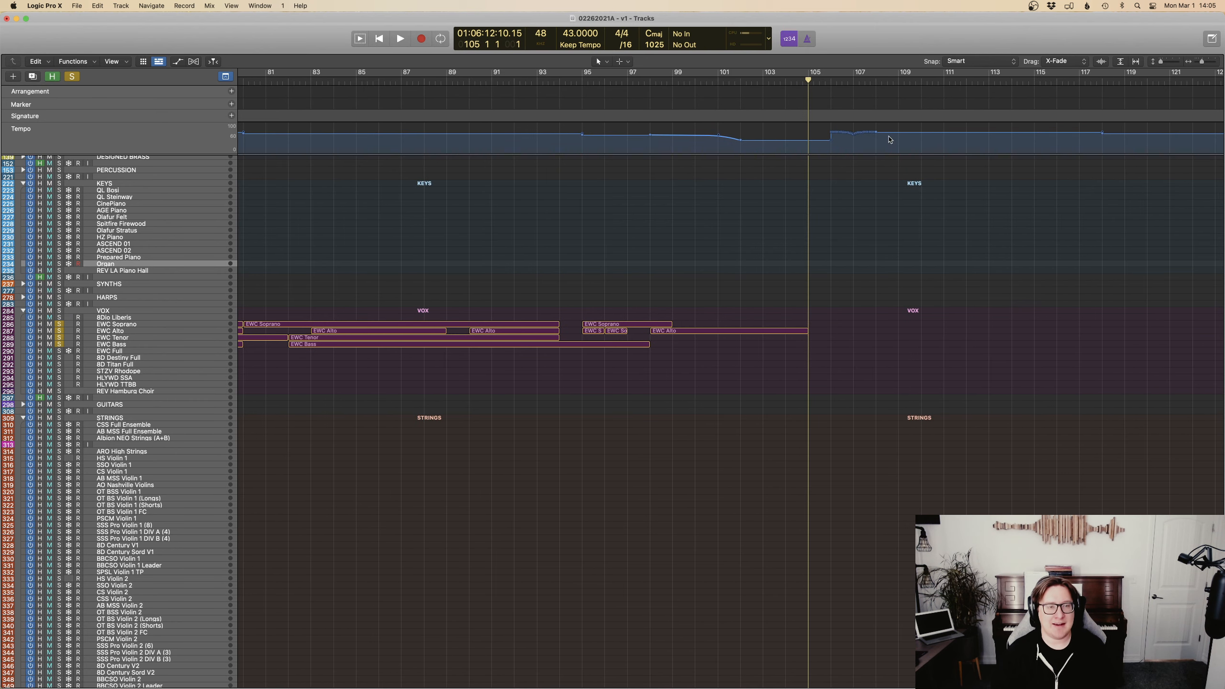
# Delete all tempo events from bar 106 onward in the tempo list, and close the list.
pyautogui.press('d')
pyautogui.scroll(-5, 1140, 493)
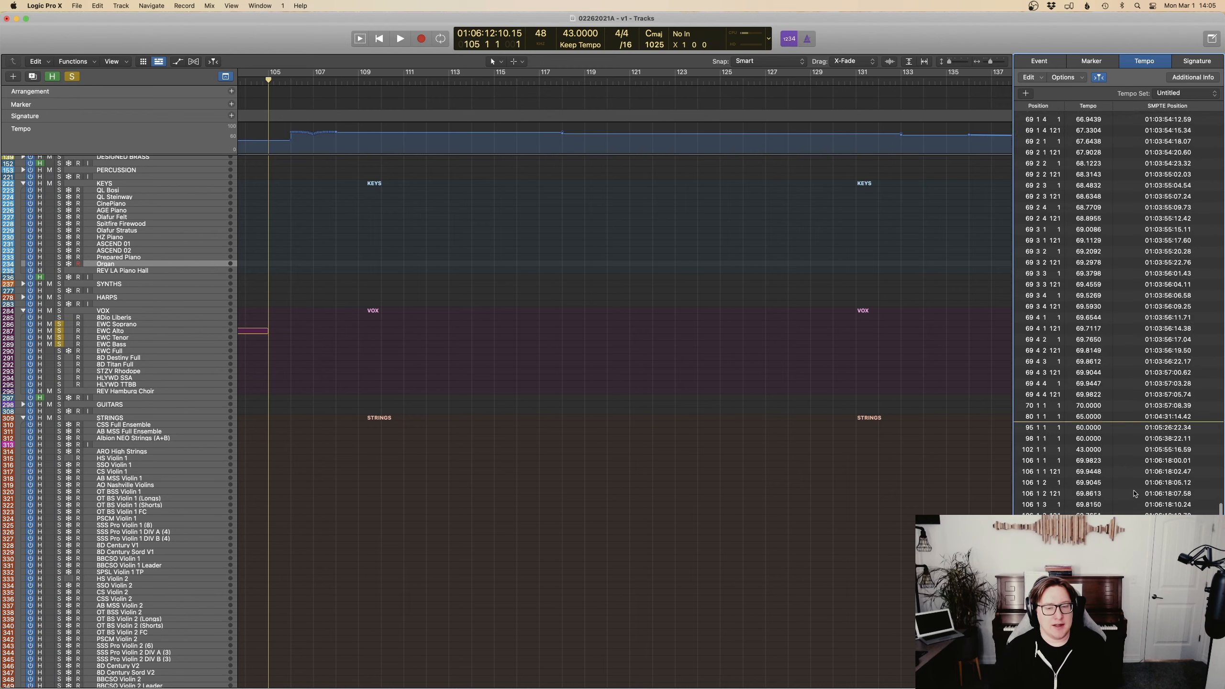
pyautogui.scroll(-5, 1139, 492)
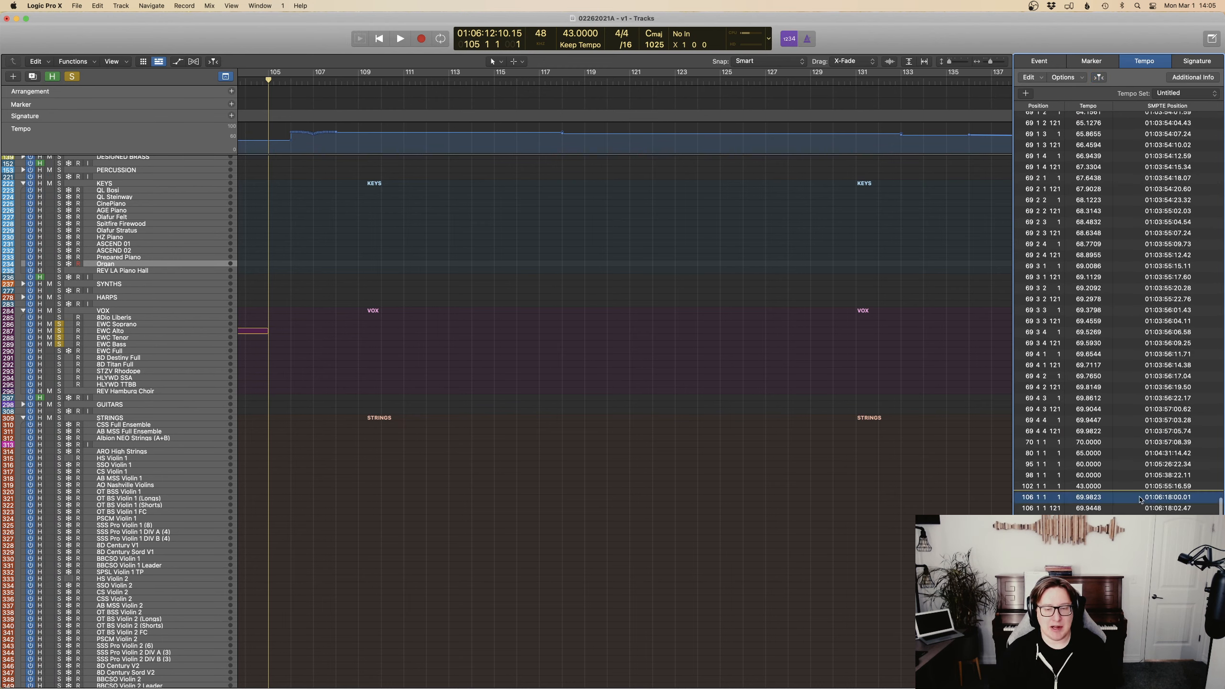
pyautogui.scroll(2, 1140, 499)
pyautogui.press('super+a')
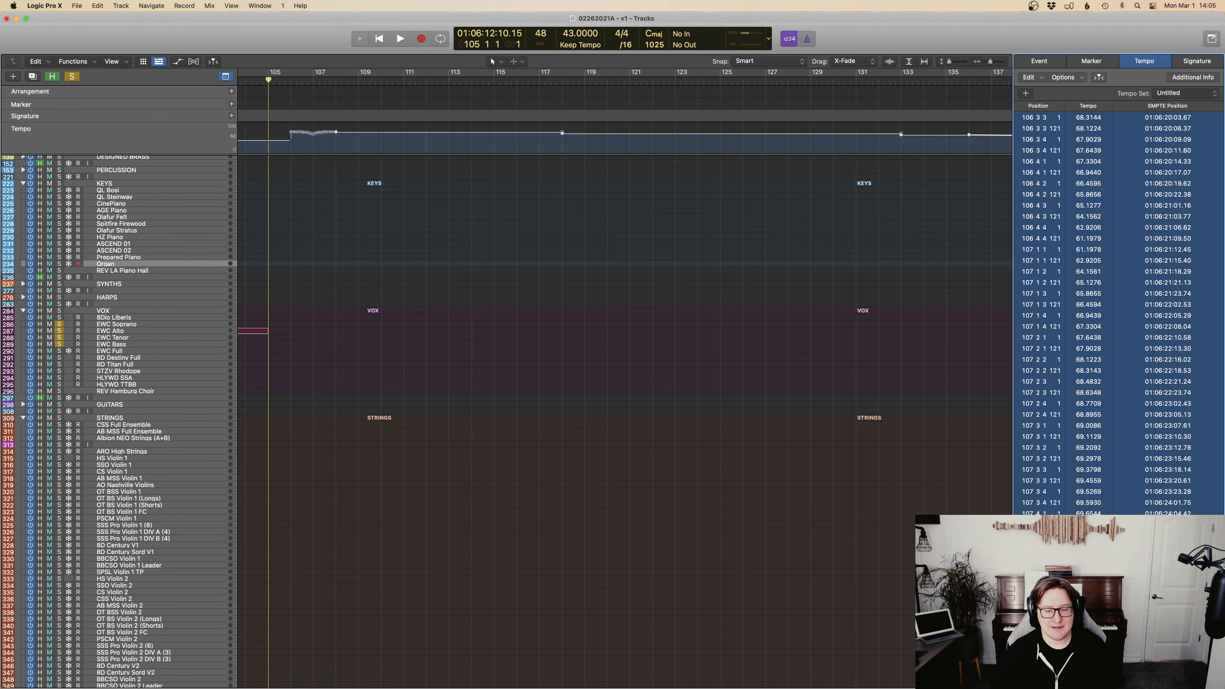
pyautogui.press('BackSpace')
pyautogui.scroll(-3, 1111, 434)
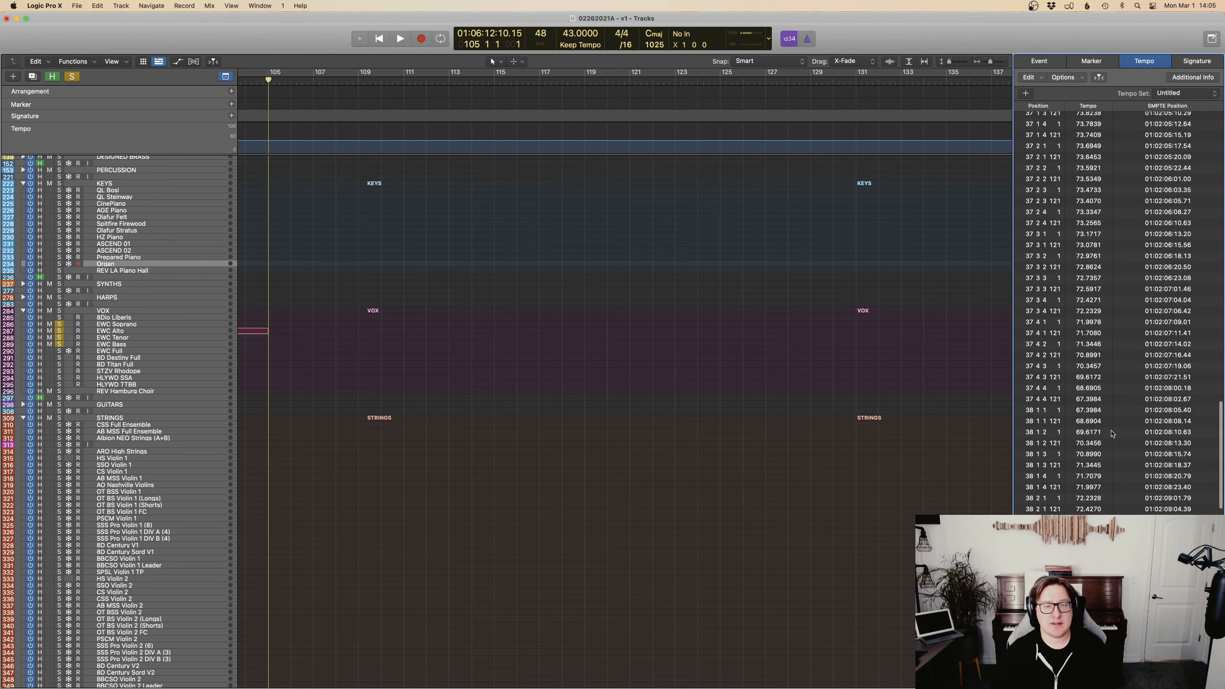
pyautogui.click(706, 418)
pyautogui.press('d')
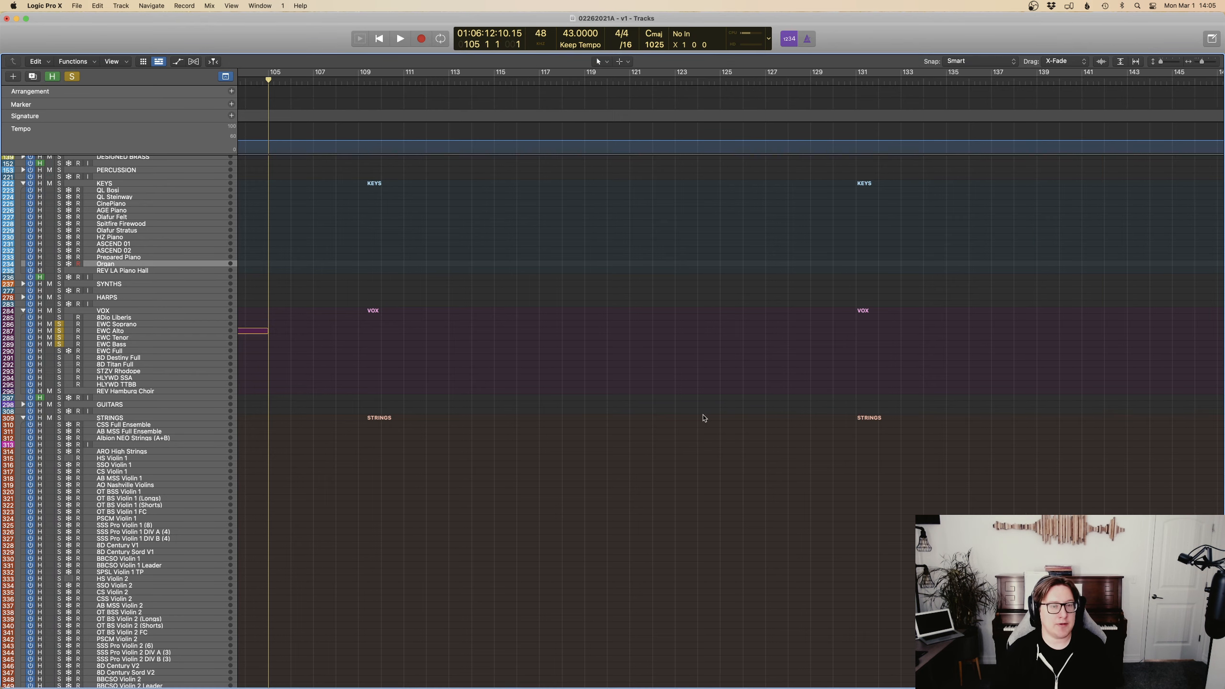
# Place the playhead at bar 64 beat 3 with cycle mode off, and clear the solo from the four EWC choir tracks.
pyautogui.hscroll(-3, 738, 417)
pyautogui.hscroll(-5, 738, 417)
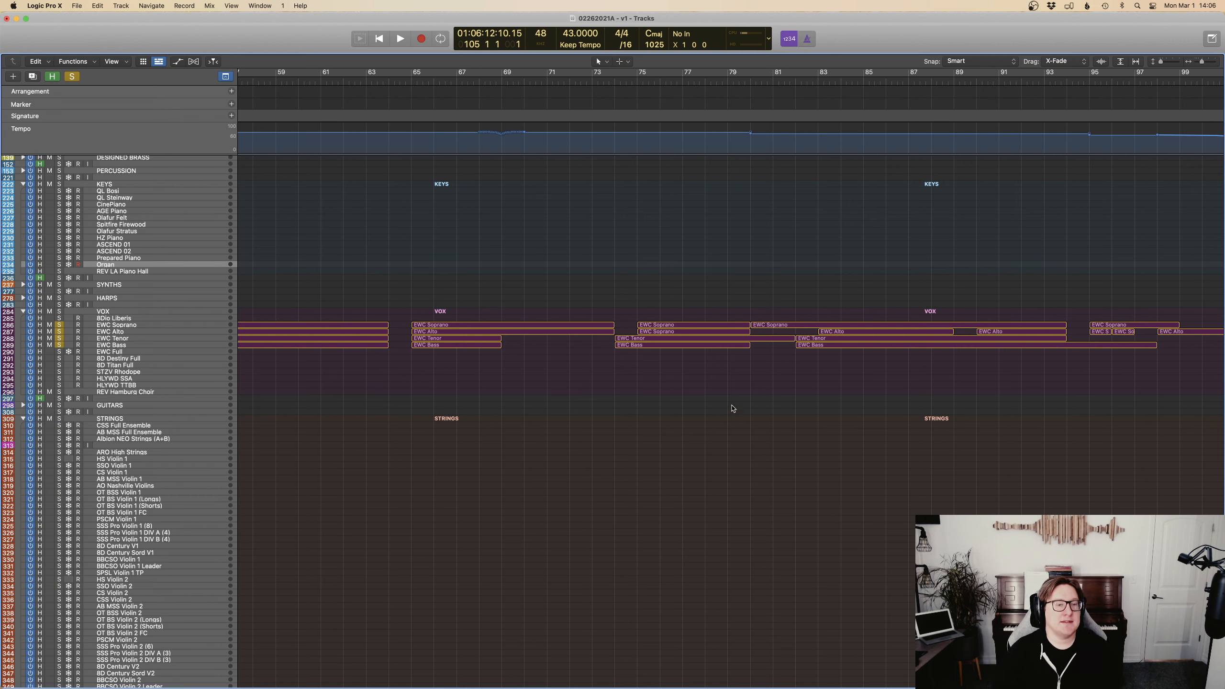
pyautogui.click(402, 78)
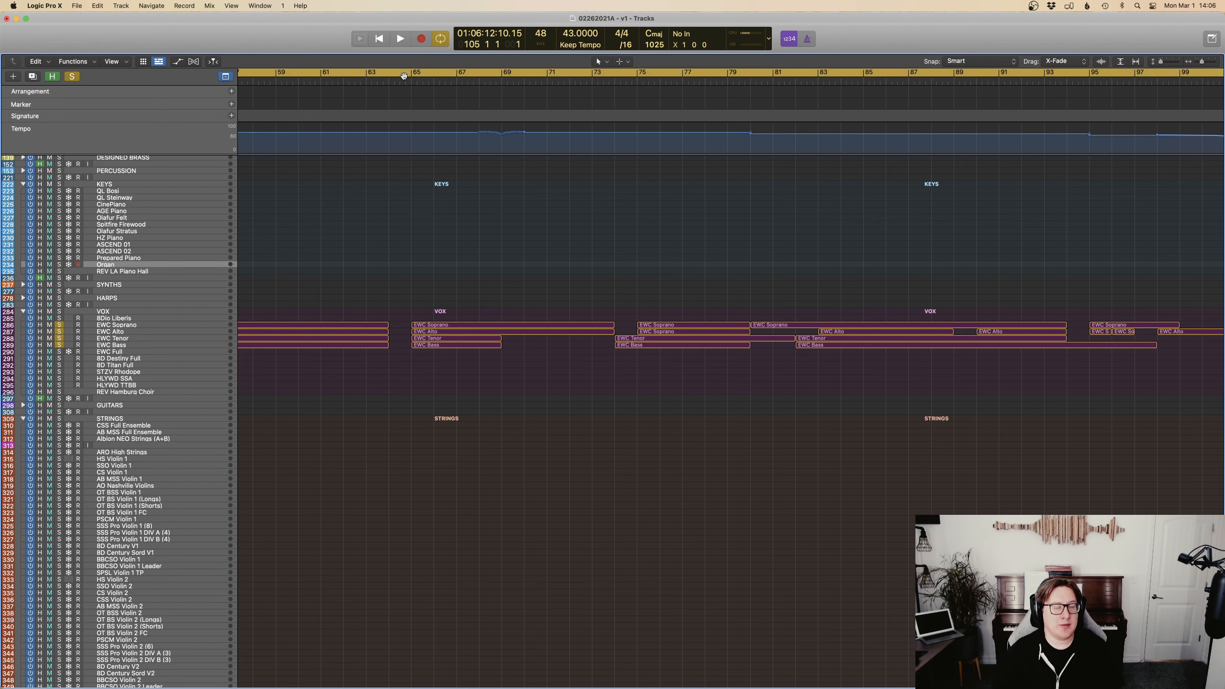
pyautogui.click(401, 79)
pyautogui.press('c')
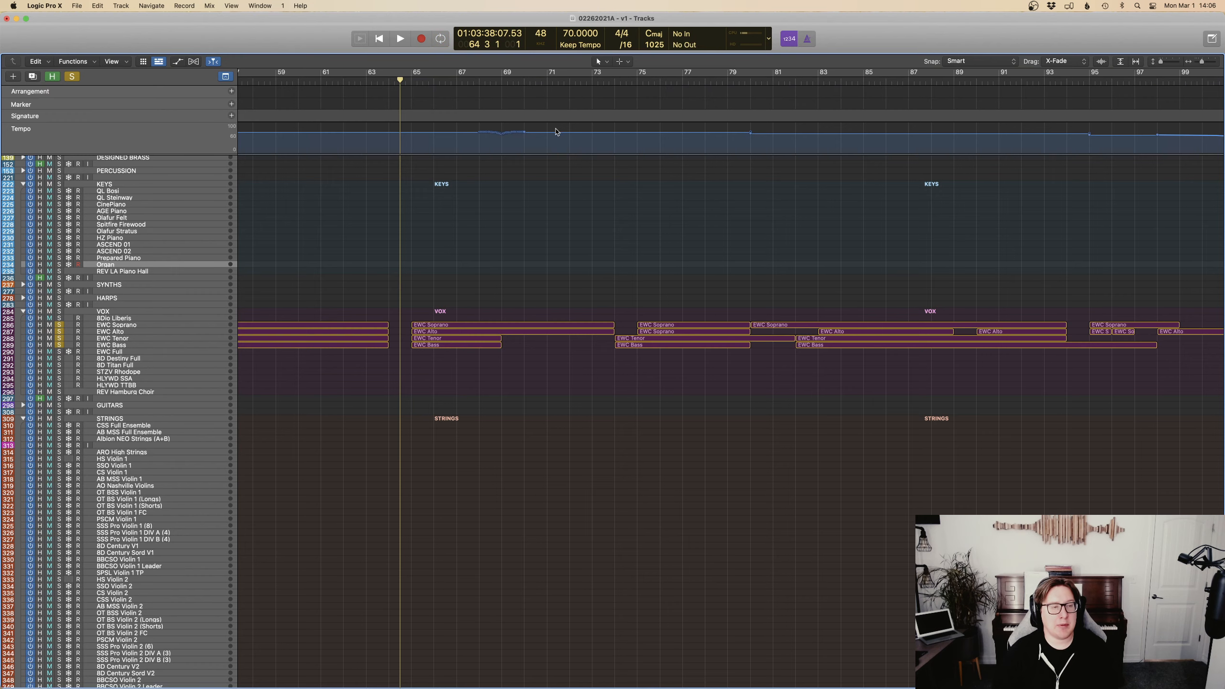
pyautogui.hscroll(-5, 602, 290)
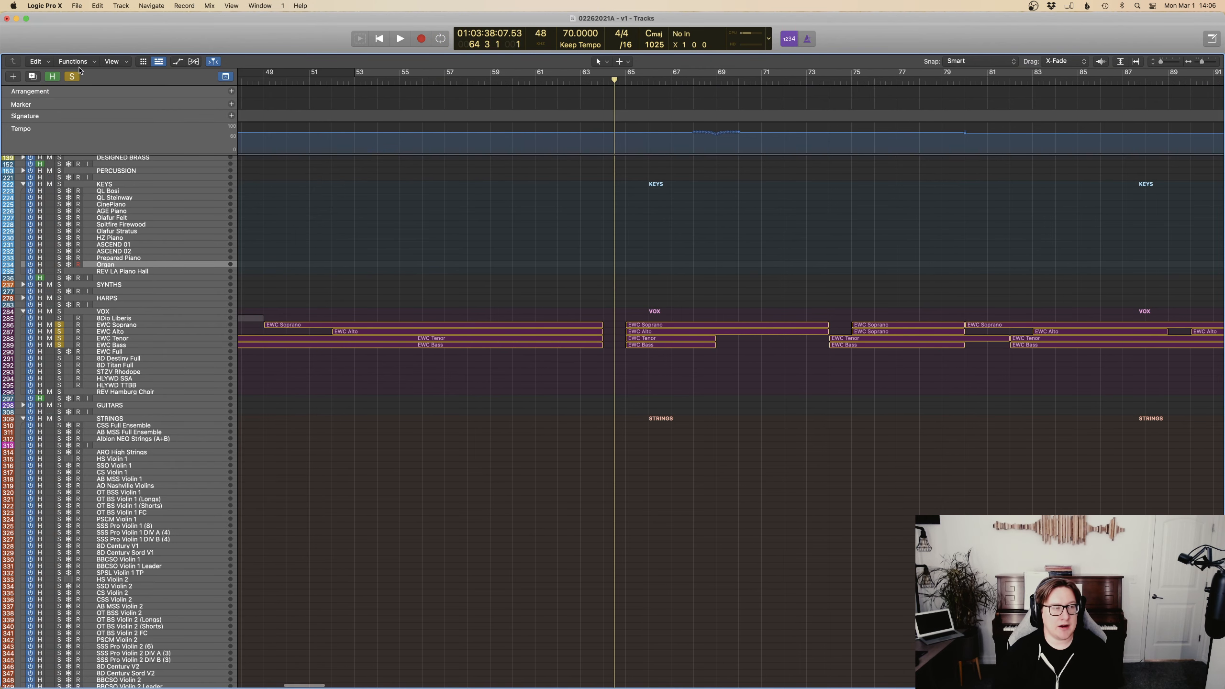
pyautogui.hscroll(5, 866, 211)
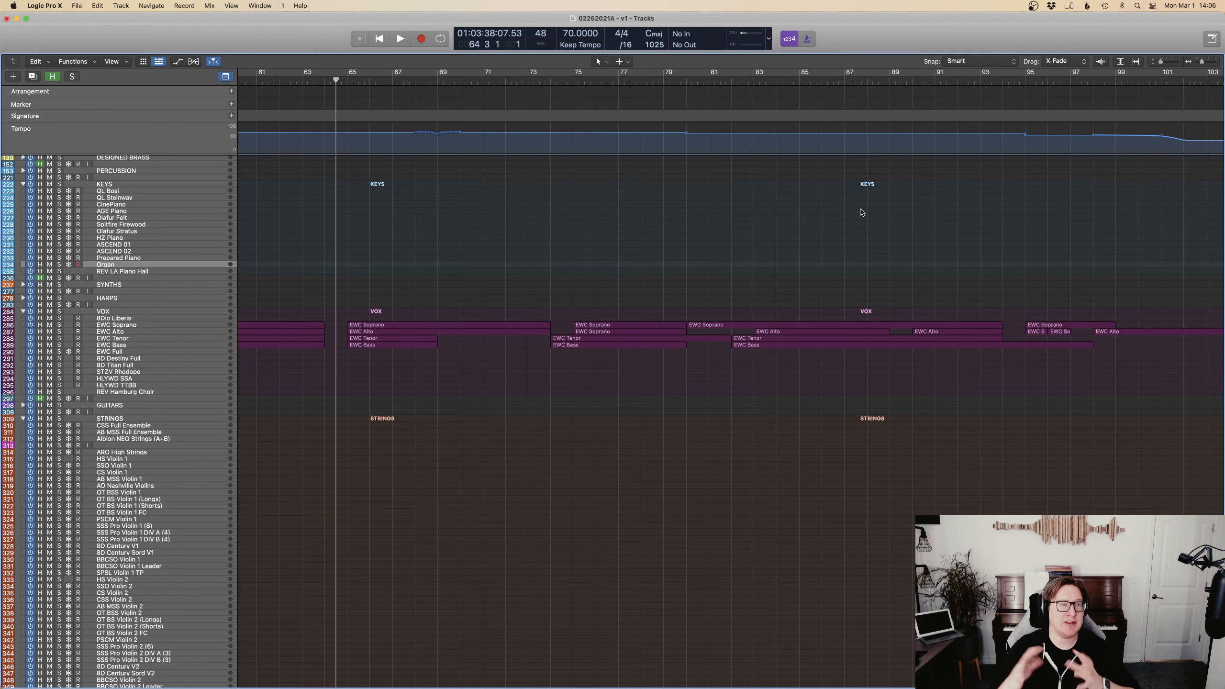
# Open the EWC Alto region starting at bar 65 in the Piano Roll and examine its notes through bar 74.
pyautogui.click(533, 333)
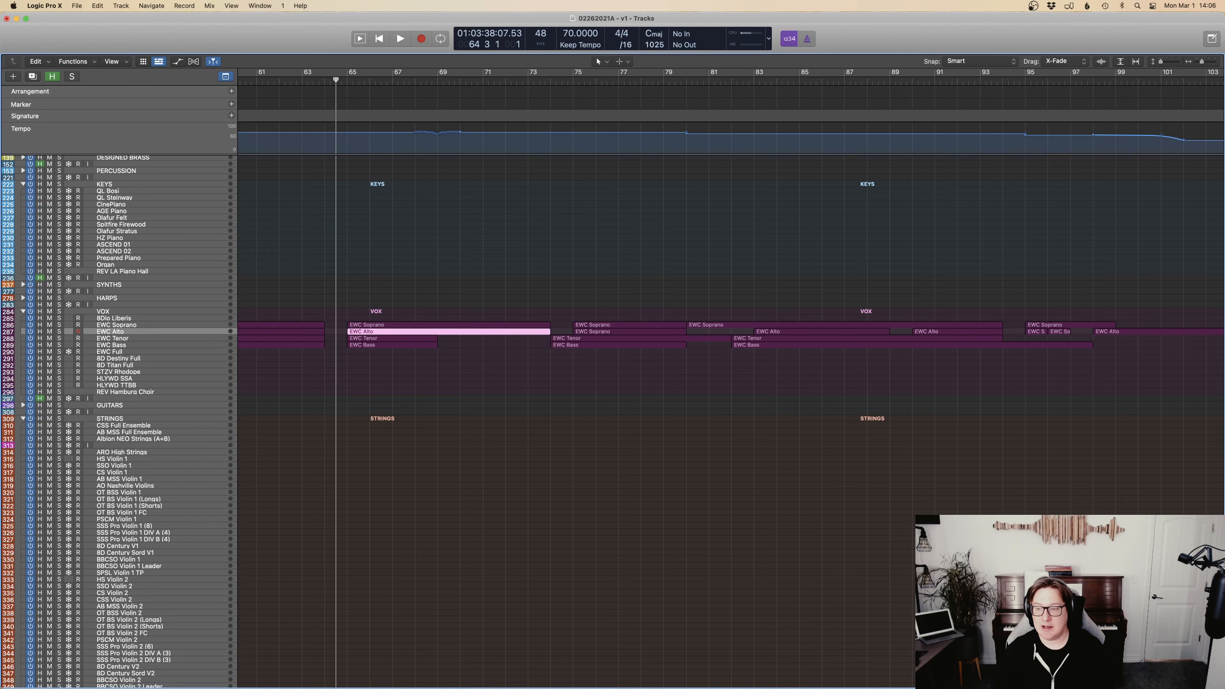
pyautogui.press('e')
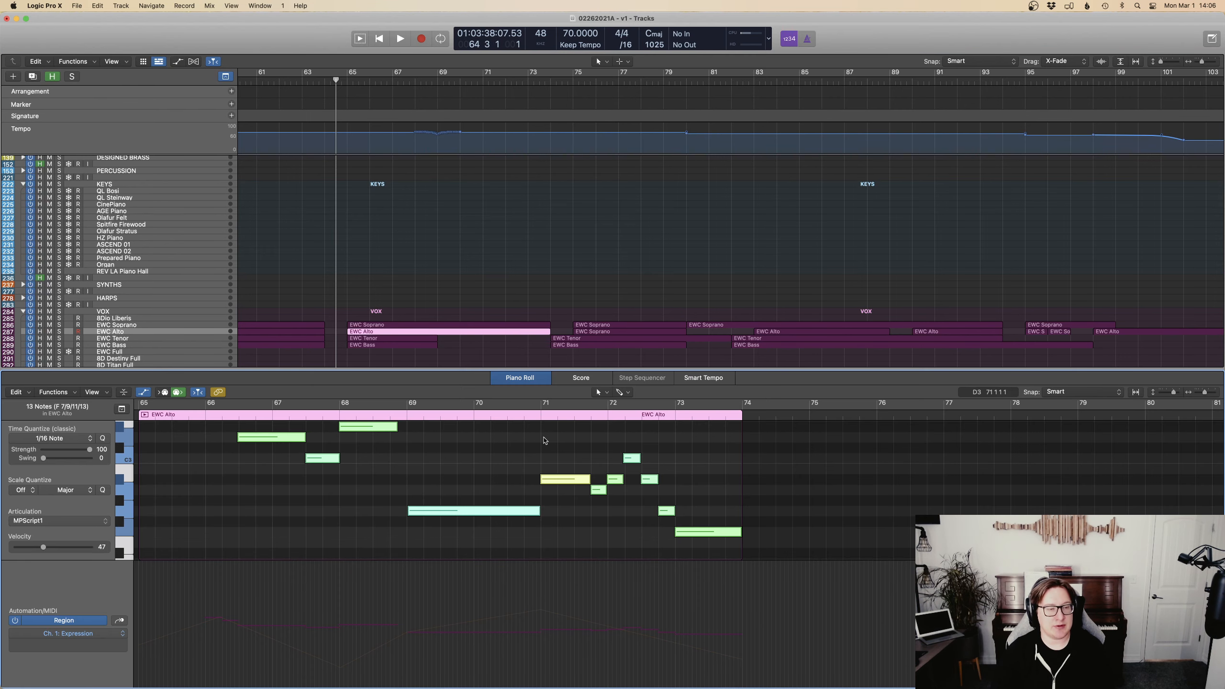
pyautogui.press('z')
pyautogui.press('z')
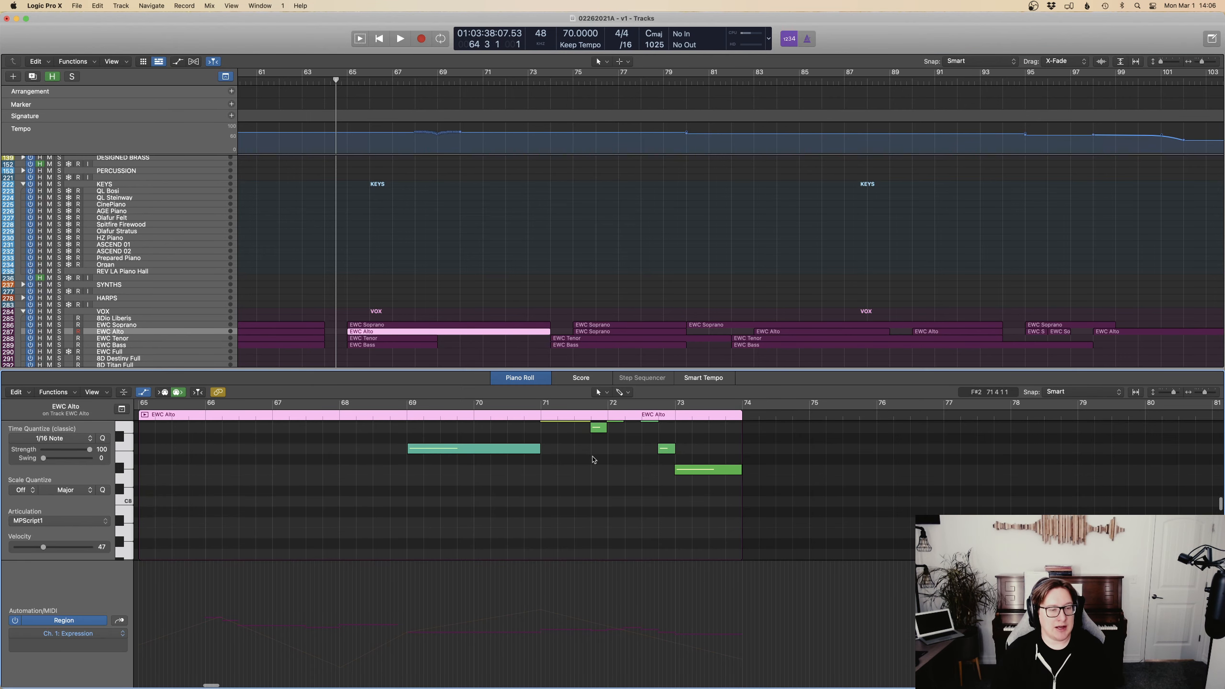
pyautogui.press('z')
pyautogui.scroll(5, 596, 463)
pyautogui.scroll(-5, 597, 463)
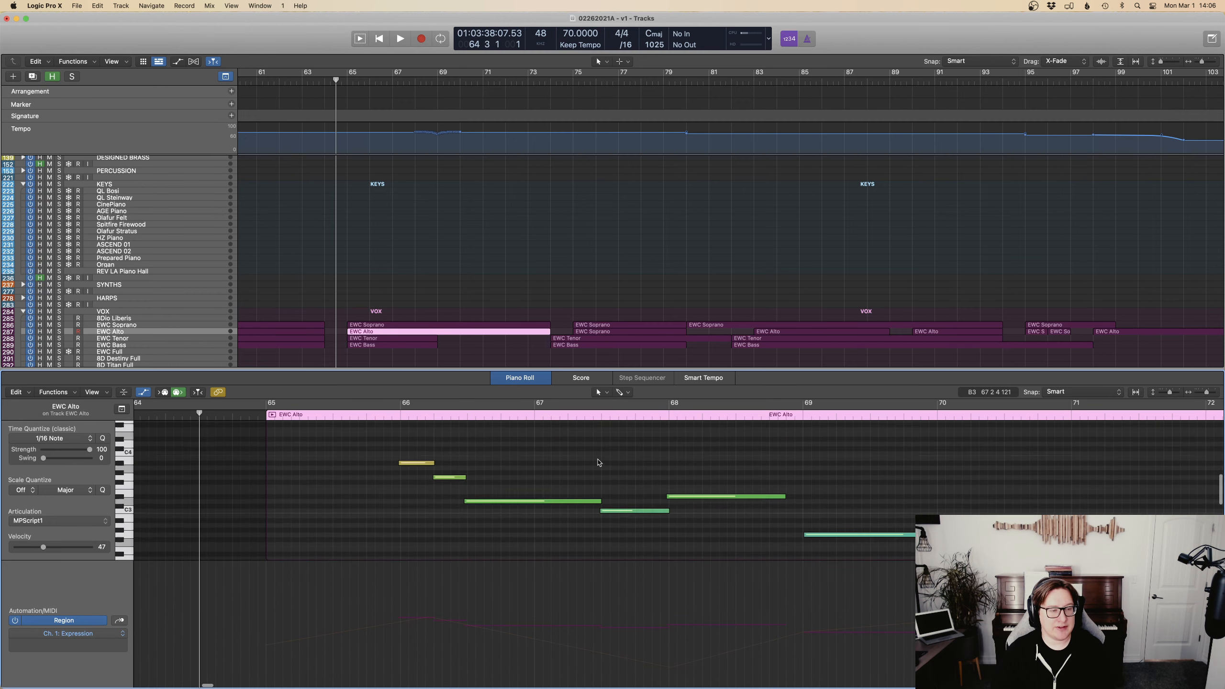
pyautogui.hscroll(10, 597, 463)
pyautogui.scroll(-2, 598, 462)
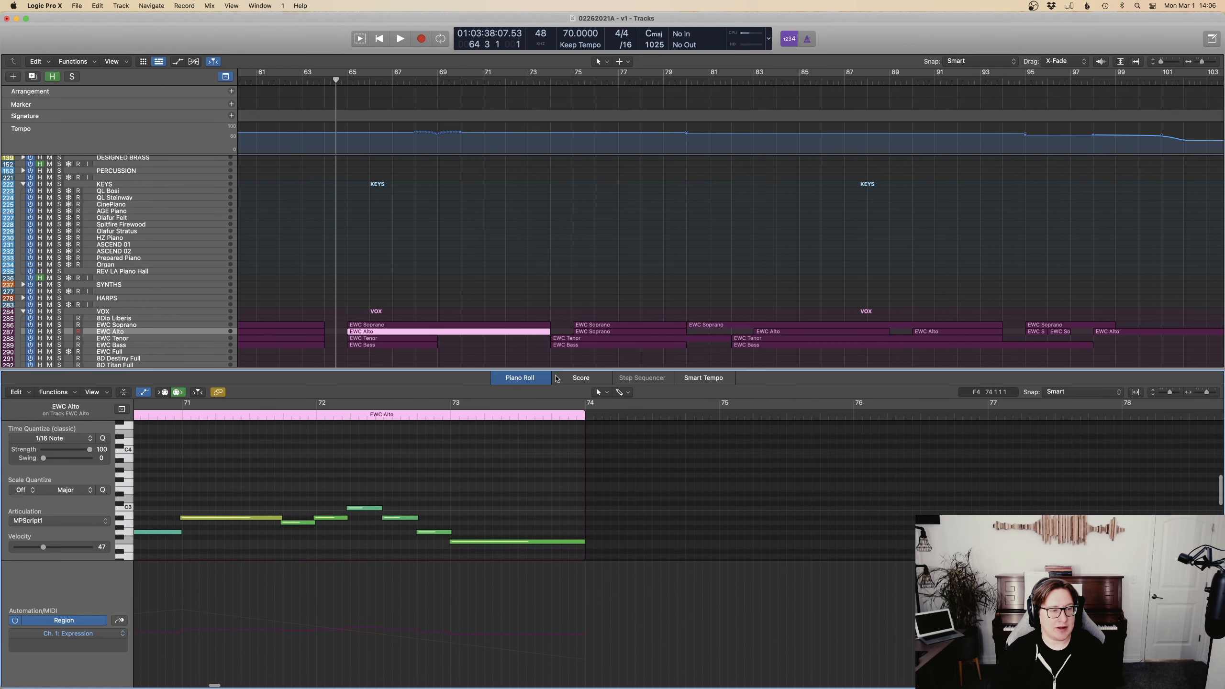
# View the notes of the EWC Soprano region at bar 75 on the alto track, and close the Piano Roll.
pyautogui.click(634, 333)
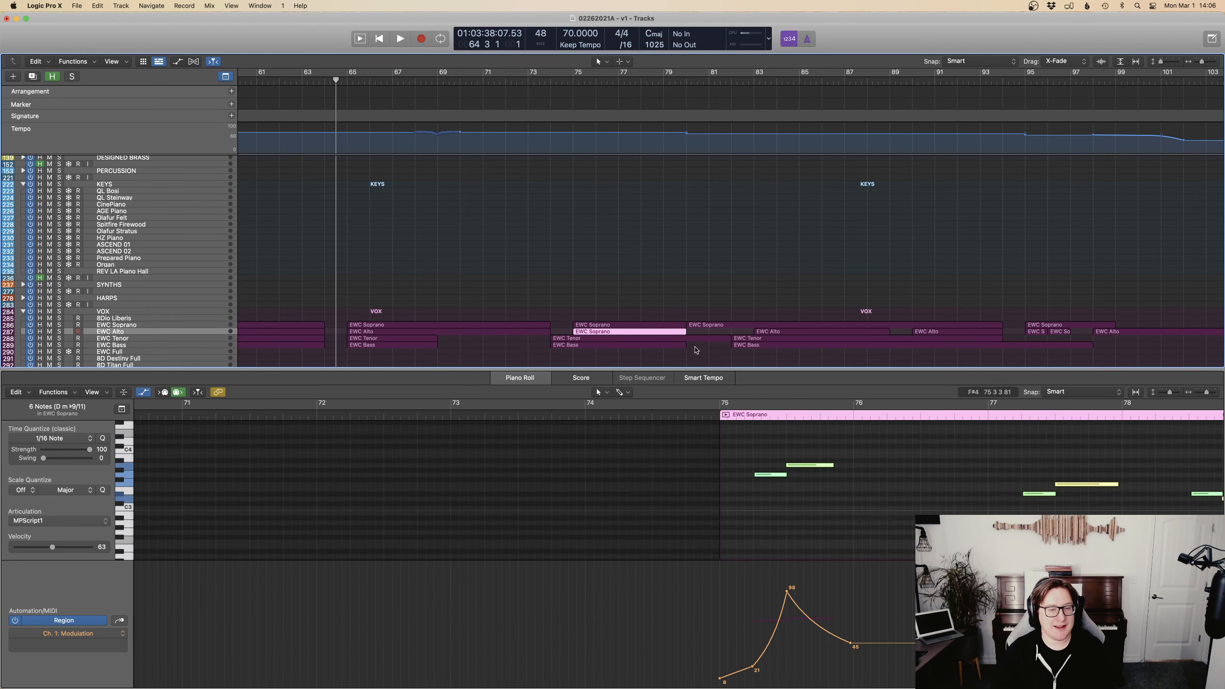
pyautogui.click(671, 237)
pyautogui.press('e')
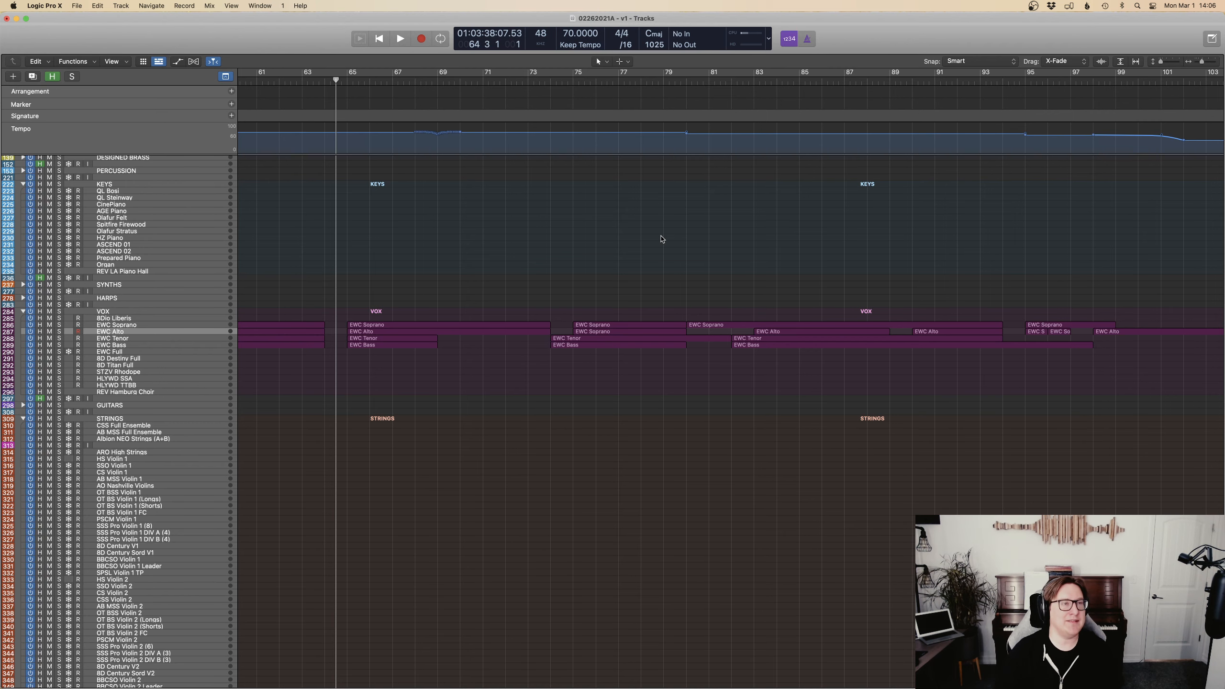
# Review the layout of the choir regions and tempo curve across the whole arrangement, from the Organ region to the final EWC Alto region.
pyautogui.hscroll(15, 690, 311)
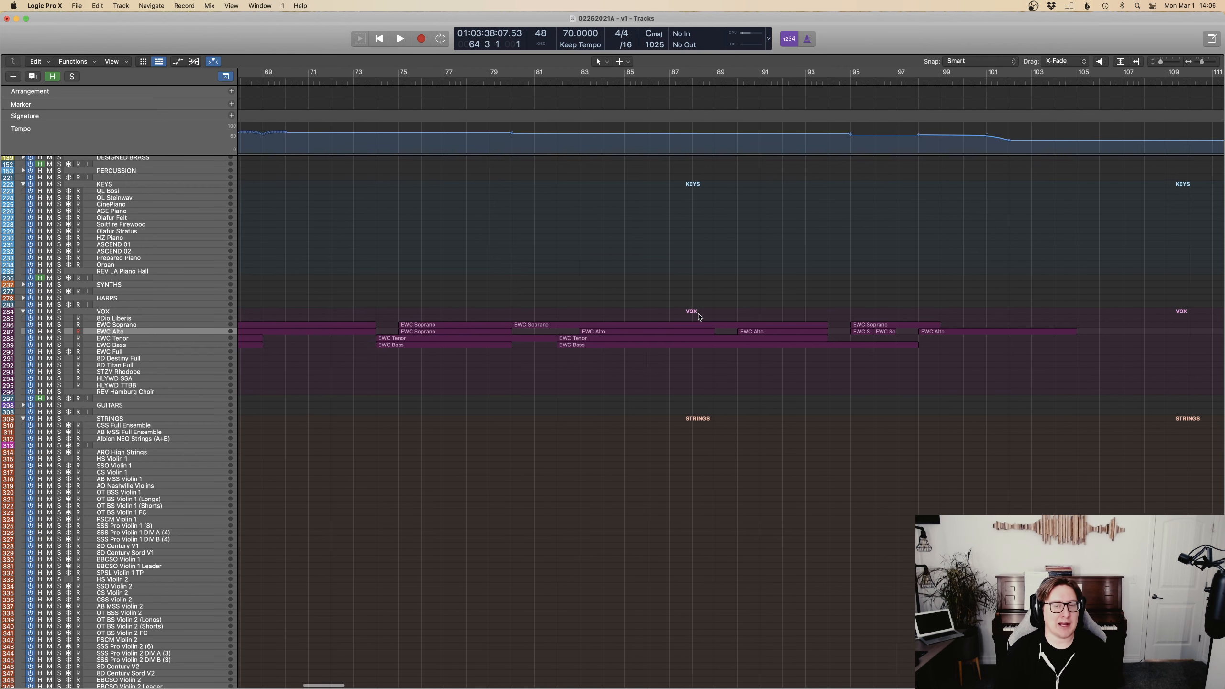
pyautogui.hscroll(-18, 698, 317)
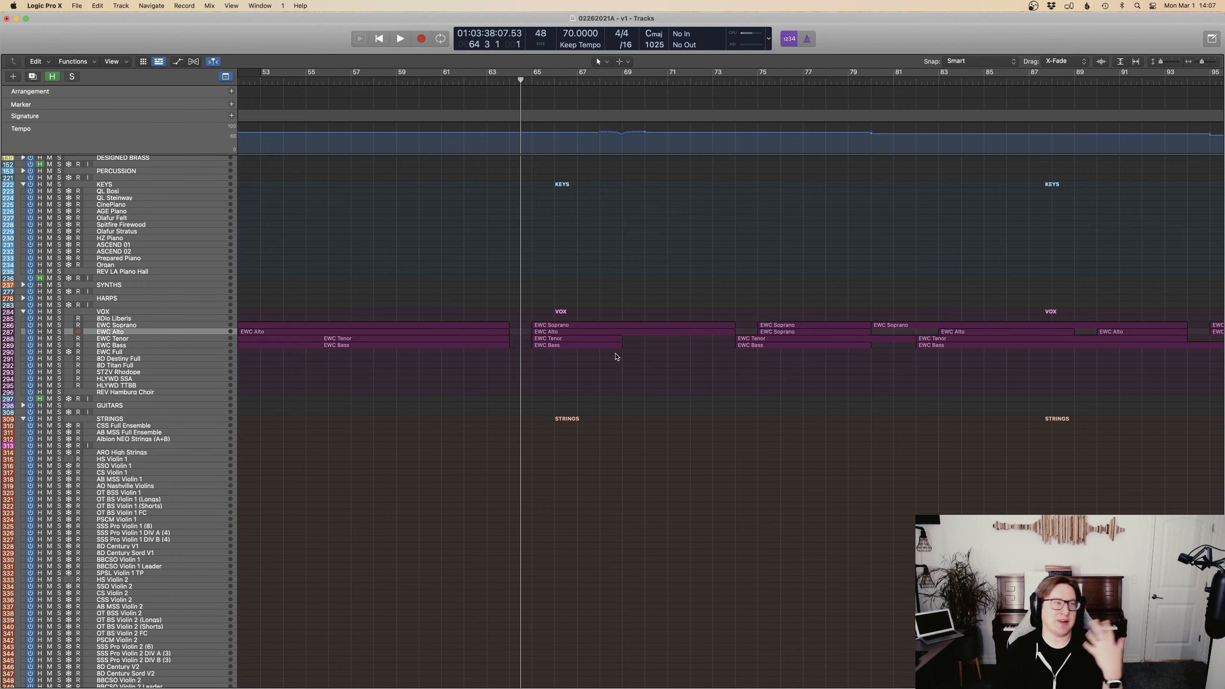
pyautogui.hscroll(-10, 626, 357)
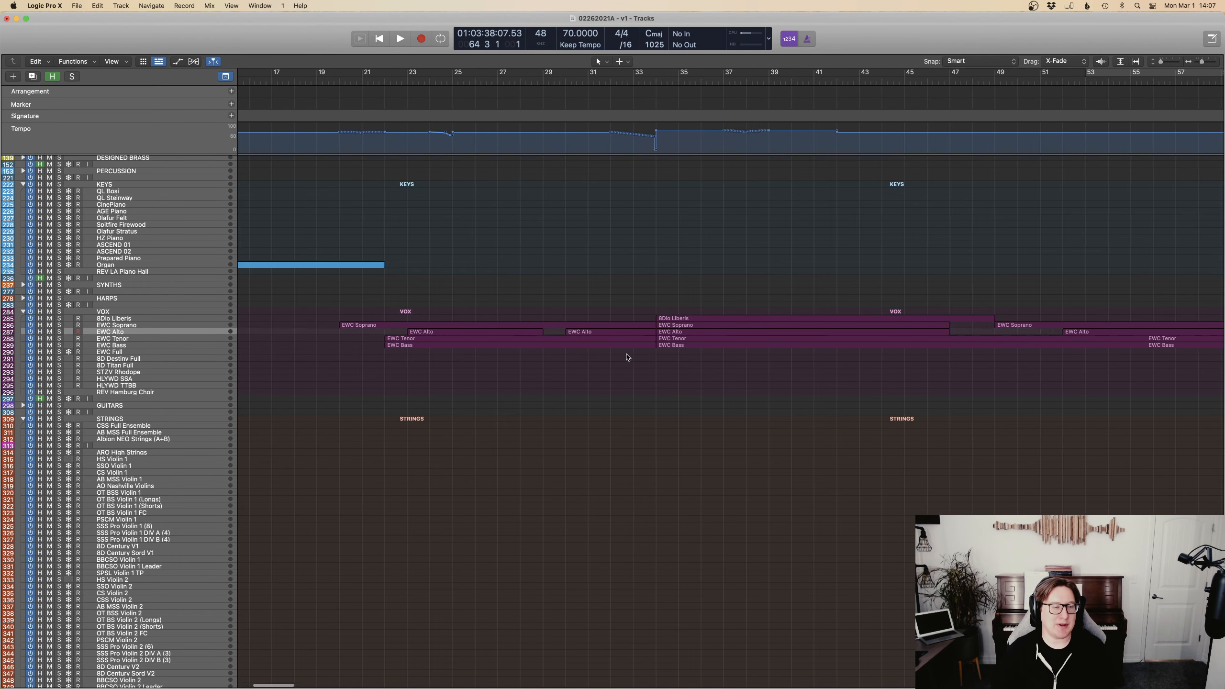
pyautogui.hscroll(15, 626, 357)
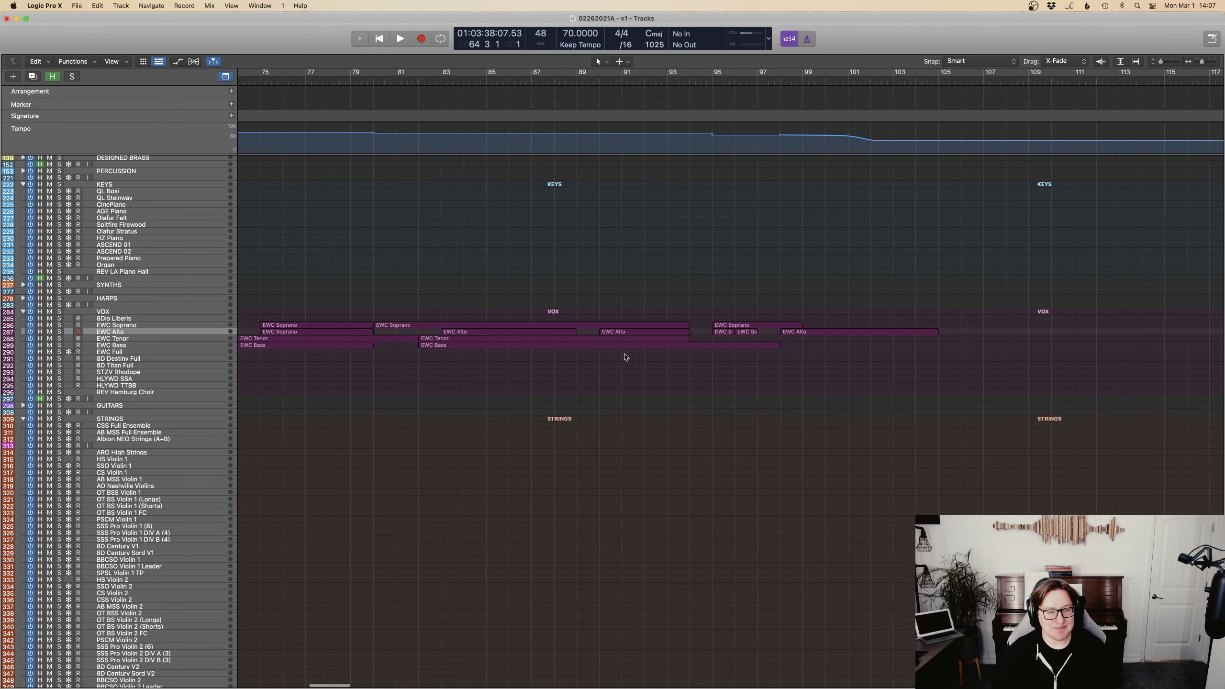
pyautogui.scroll(-6, 626, 357)
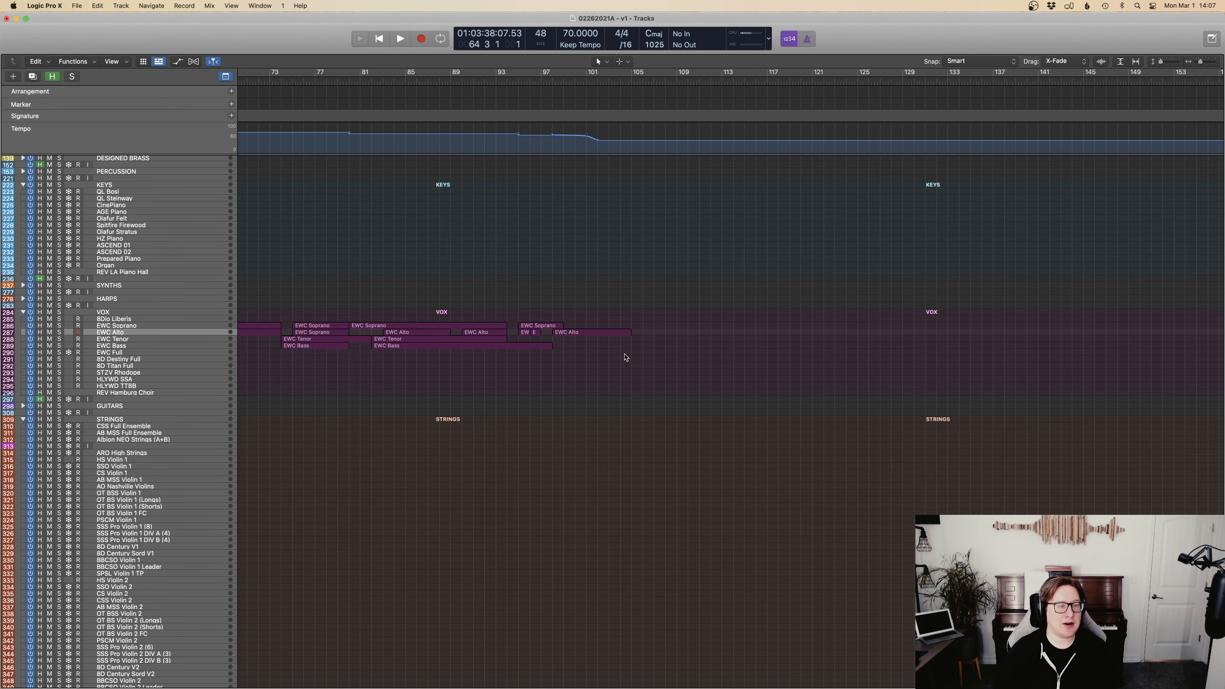
pyautogui.hscroll(-8, 641, 352)
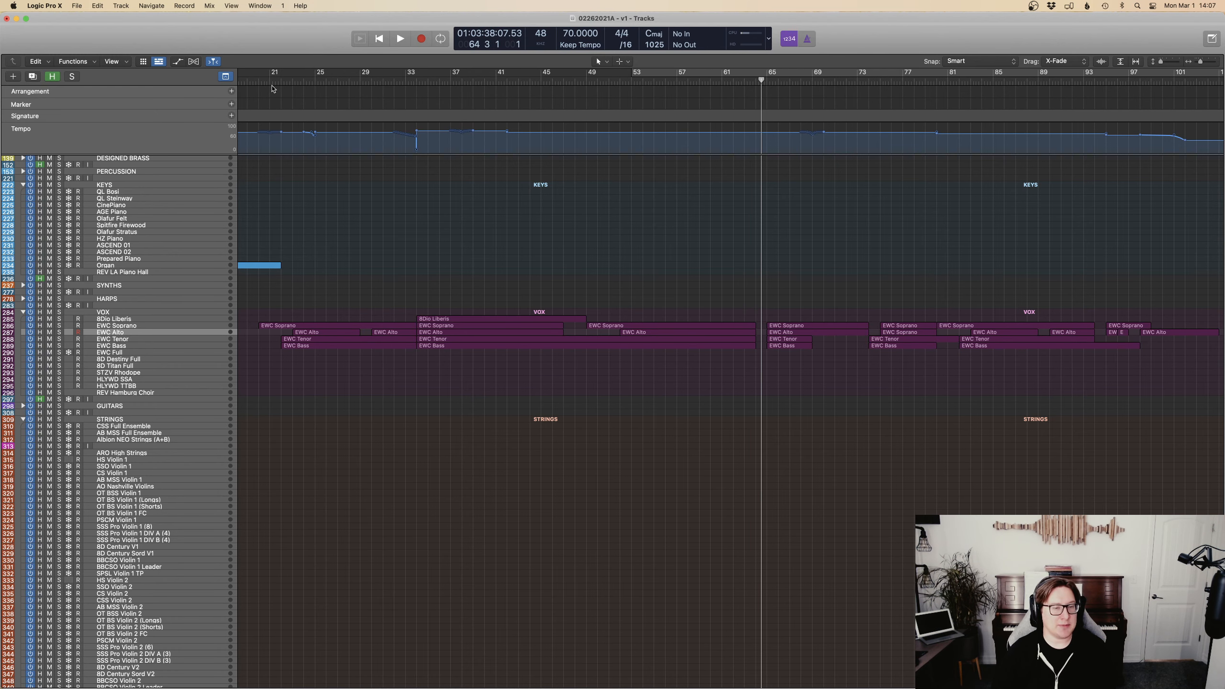
pyautogui.hscroll(3, 943, 301)
pyautogui.hscroll(-8, 943, 301)
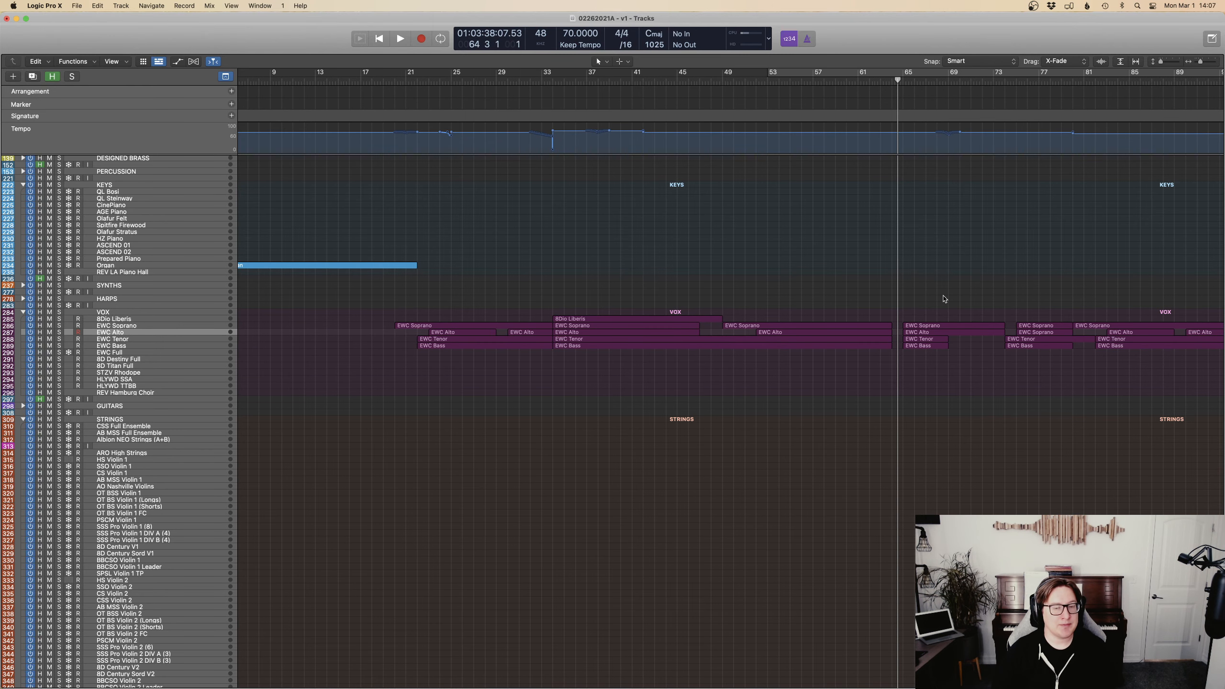
pyautogui.hscroll(5, 943, 298)
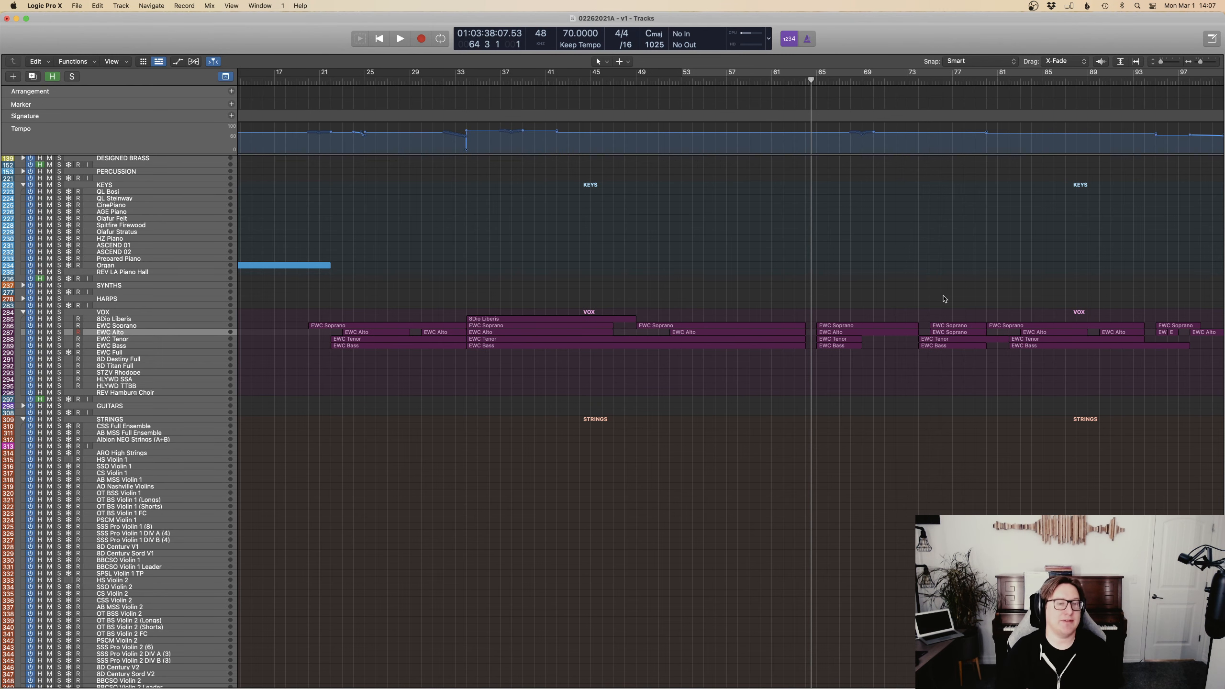
pyautogui.hscroll(10, 943, 299)
pyautogui.hscroll(-10, 943, 308)
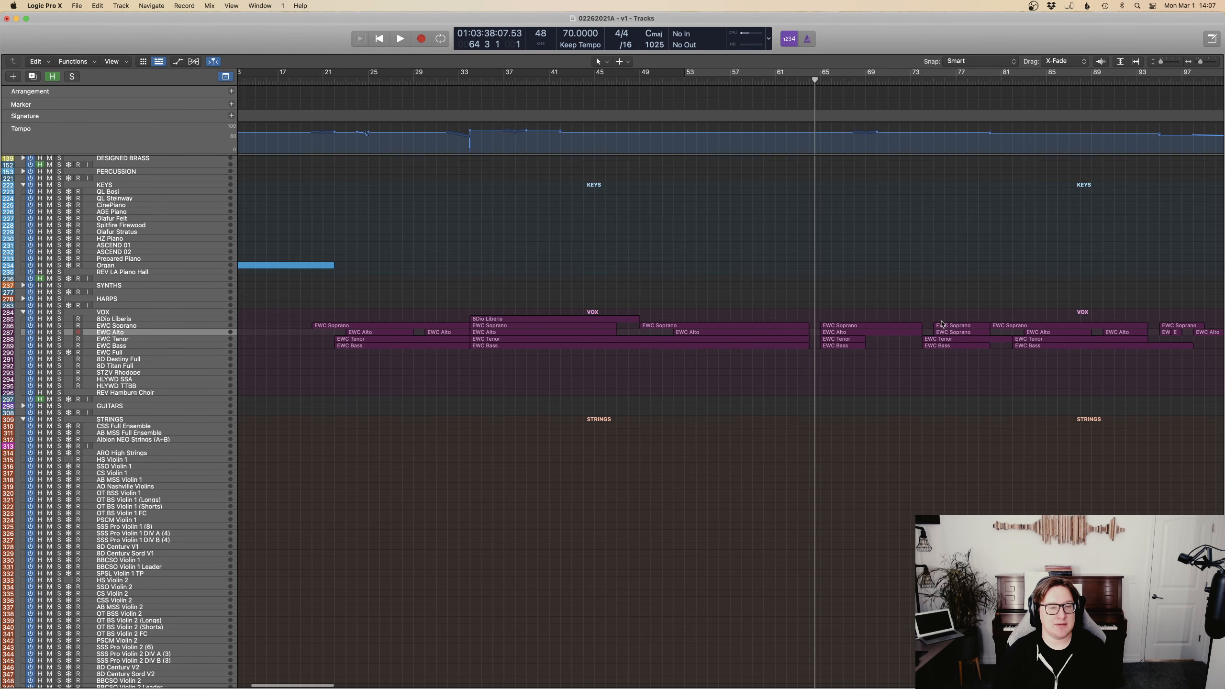
pyautogui.hscroll(15, 942, 324)
pyautogui.hscroll(-20, 943, 325)
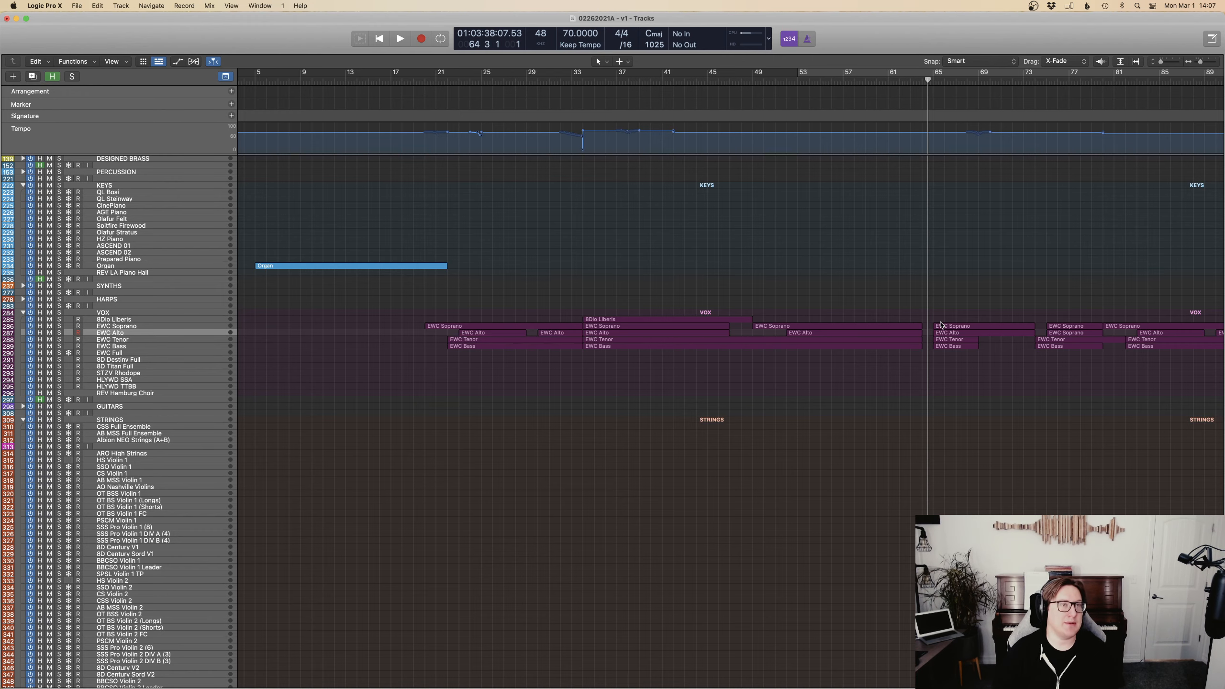
pyautogui.hscroll(10, 941, 324)
pyautogui.hscroll(-6, 940, 325)
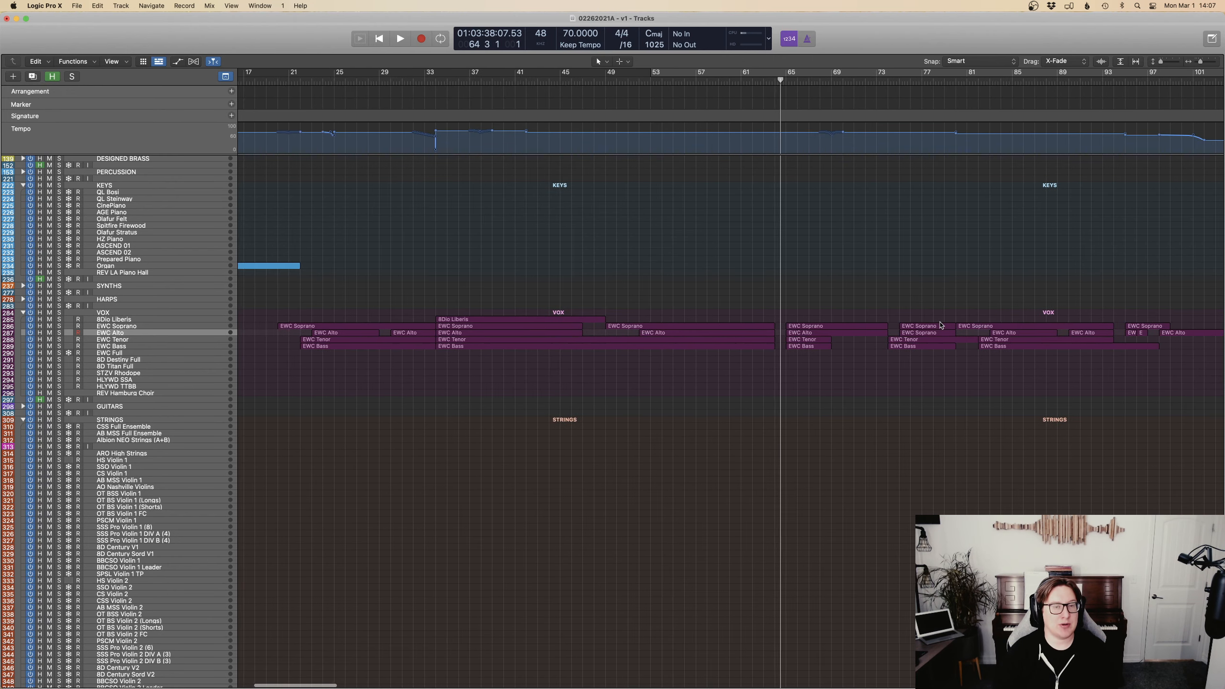
# Review the CSS Basses regions on the string tracks, and select the Organ region near the start of the piece.
pyautogui.scroll(-10, 940, 326)
pyautogui.scroll(-5, 941, 325)
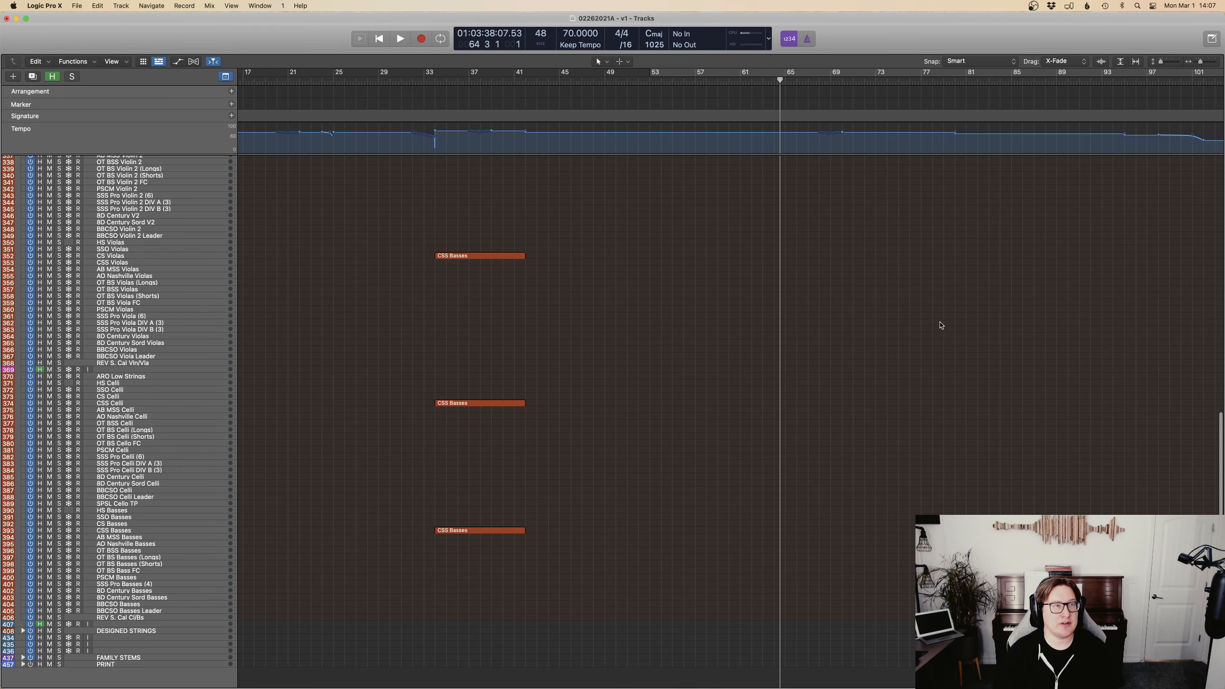
pyautogui.hscroll(-4, 567, 453)
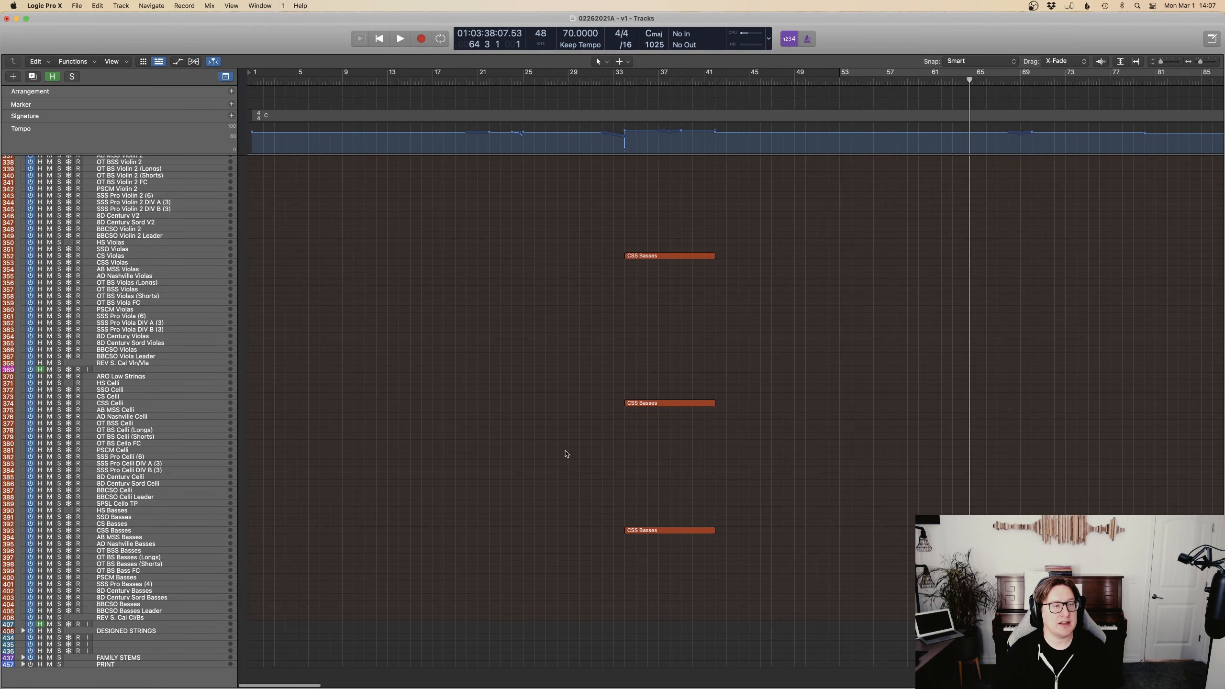
pyautogui.scroll(10, 567, 452)
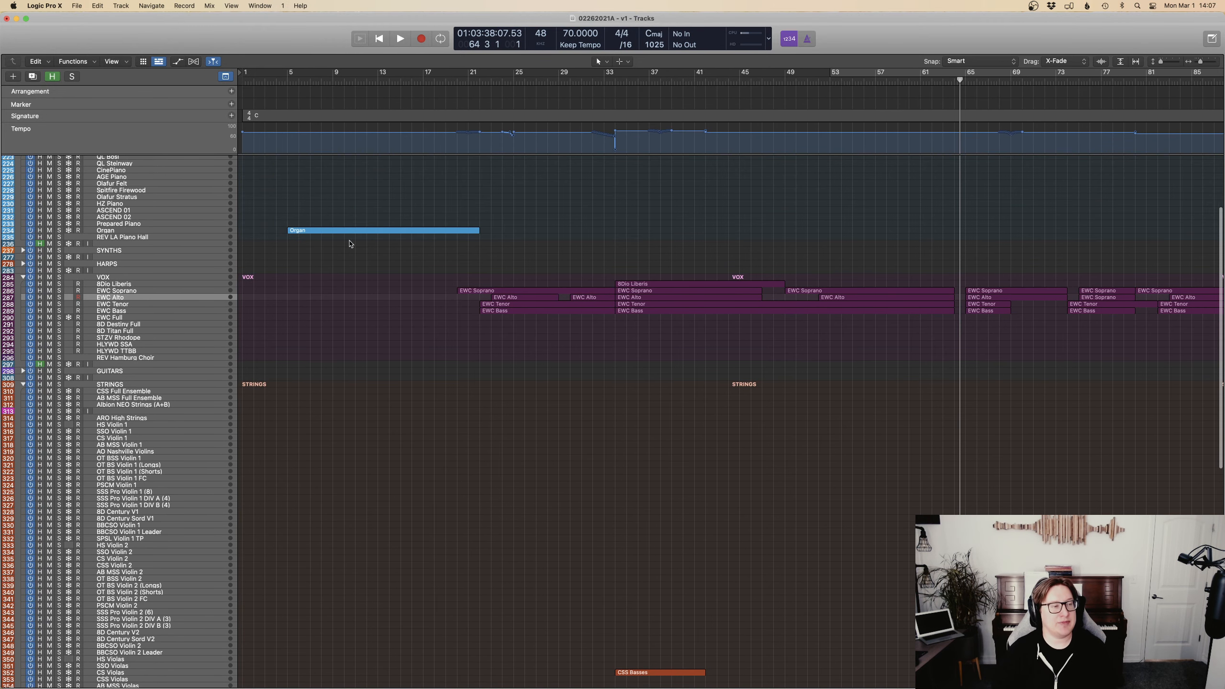
pyautogui.click(362, 231)
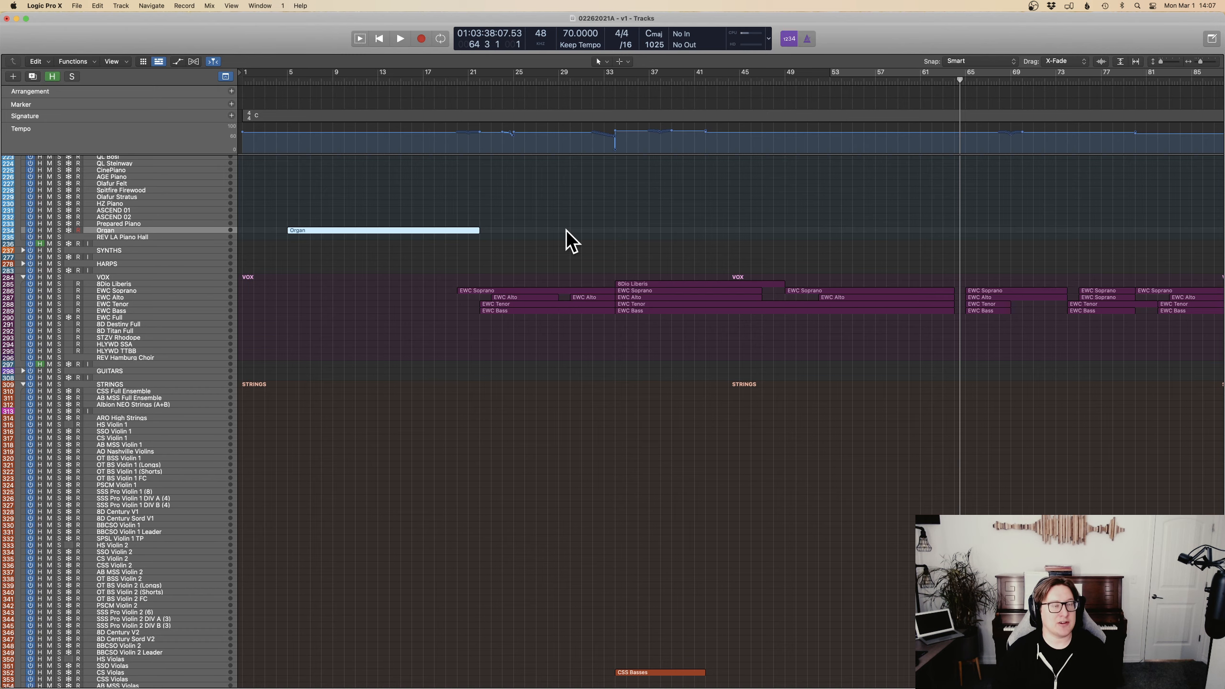
pyautogui.scroll(3, 571, 236)
pyautogui.hscroll(2, 585, 244)
pyautogui.hscroll(3, 586, 244)
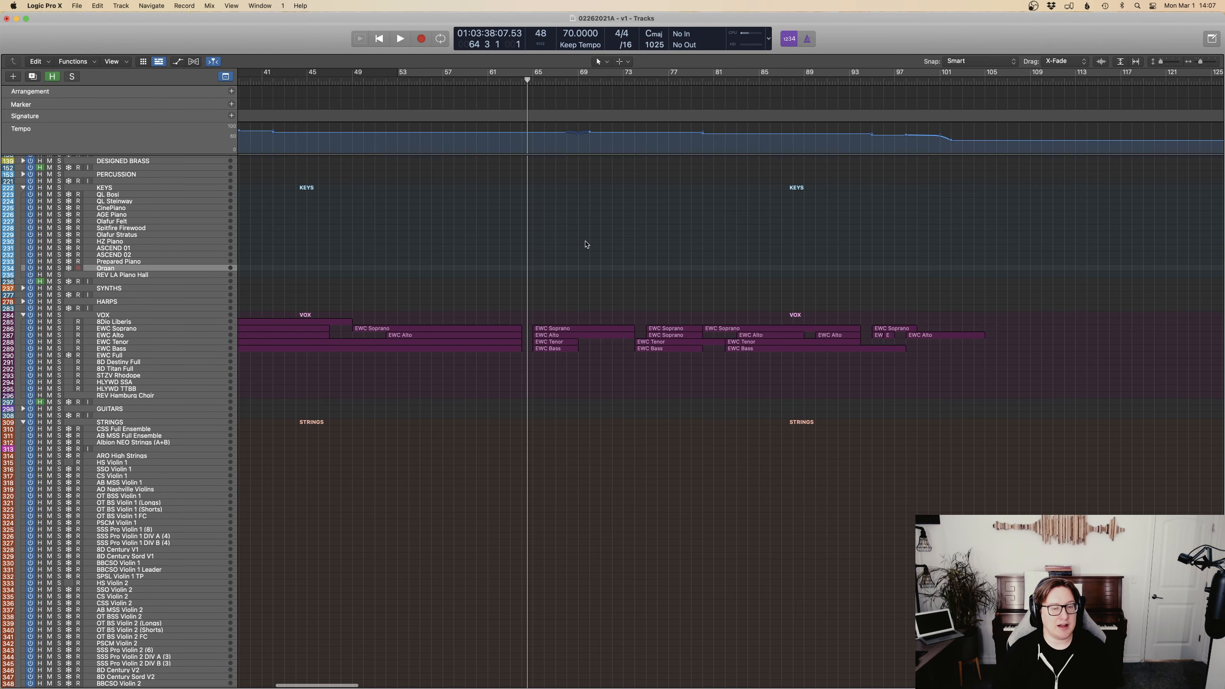
# Review the organ and choir regions across the arrangement, and place the playhead at bar 5, at the start of the Organ region.
pyautogui.hscroll(-4, 589, 246)
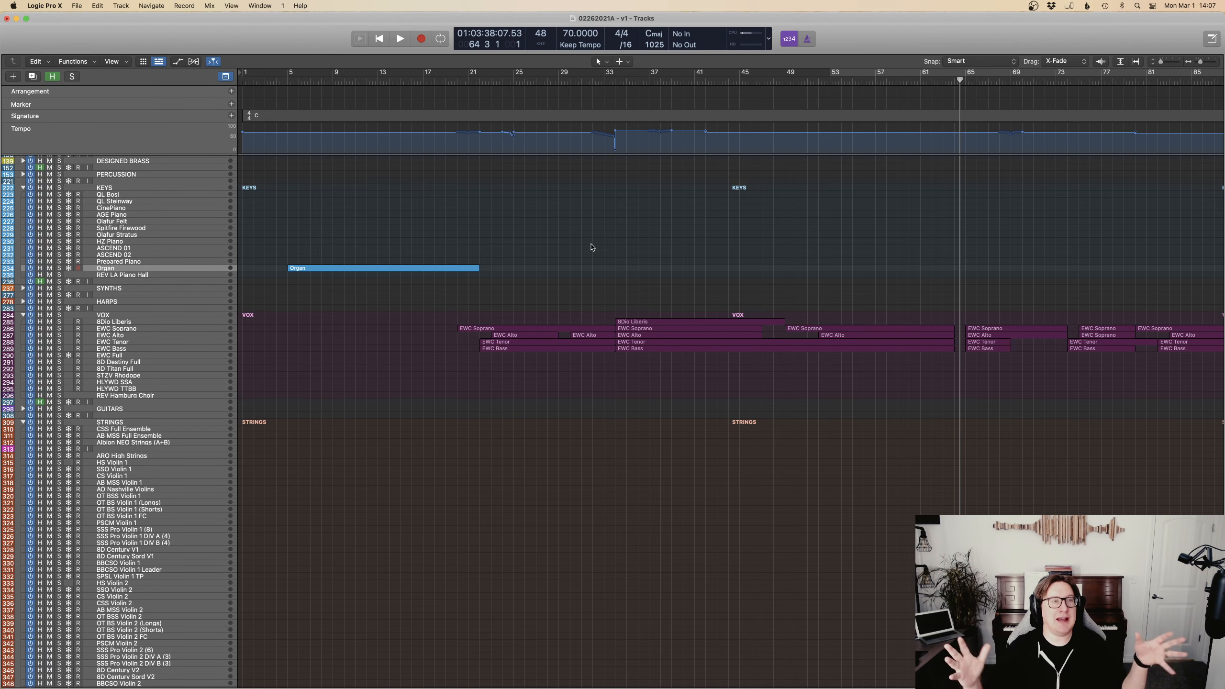
pyautogui.hscroll(5, 675, 234)
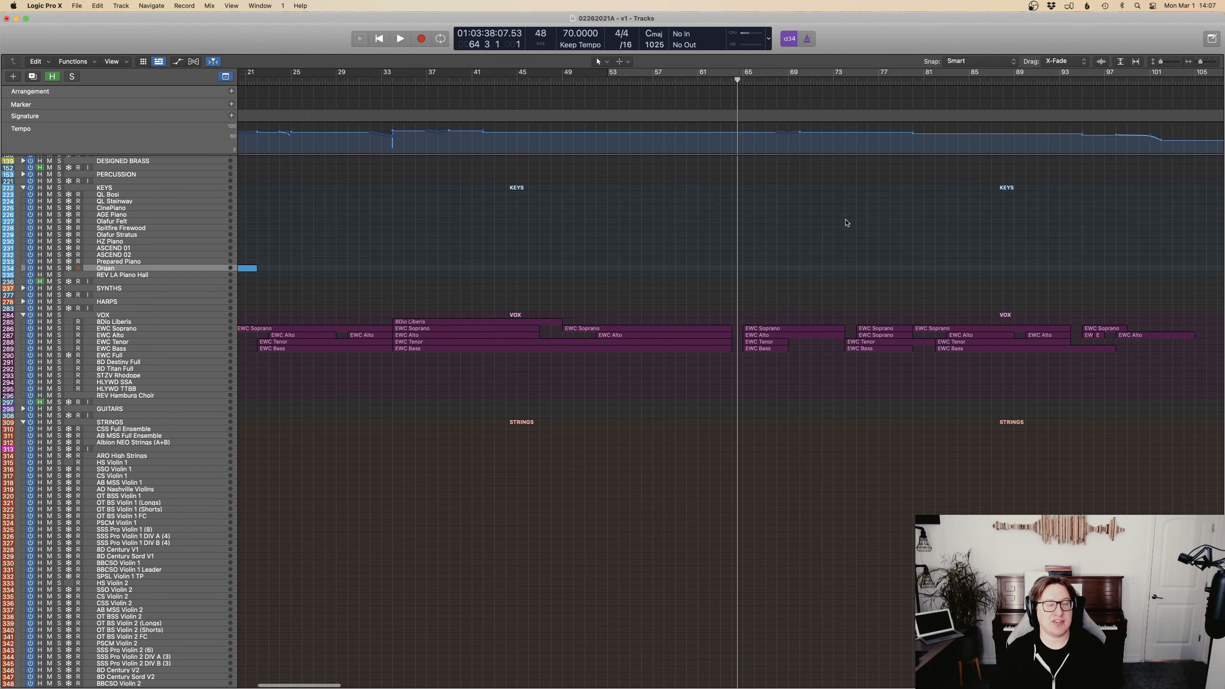
pyautogui.hscroll(5, 849, 225)
pyautogui.hscroll(-10, 854, 226)
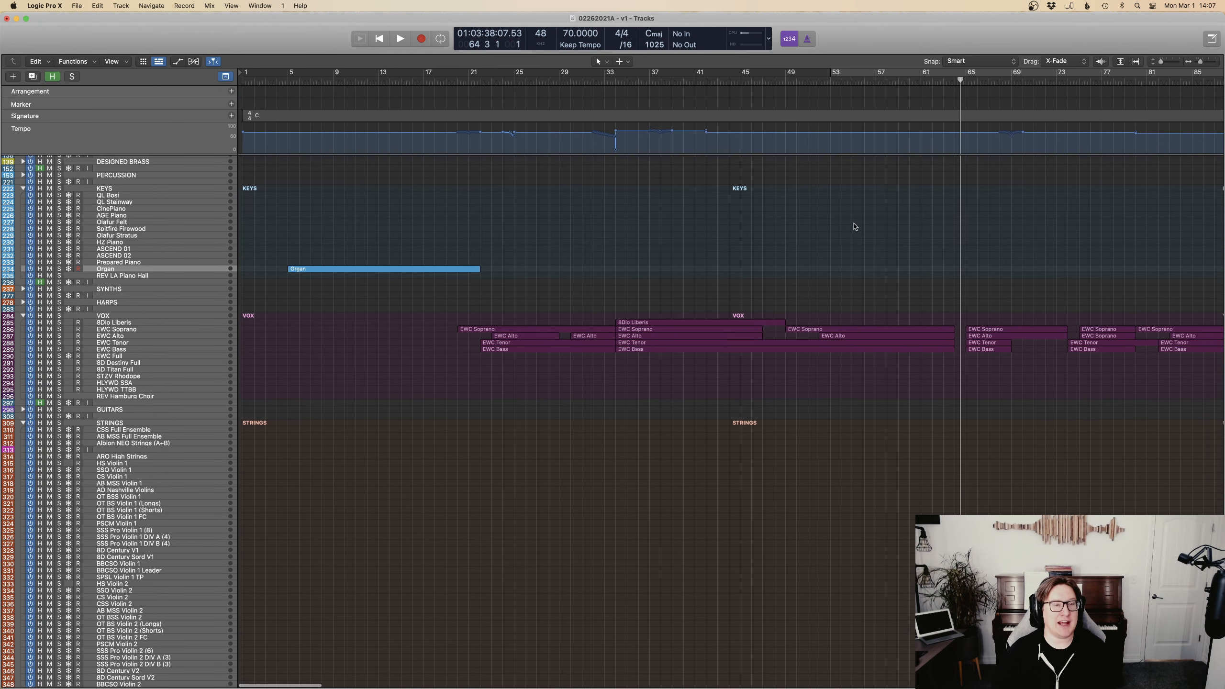
pyautogui.hscroll(1, 849, 225)
pyautogui.click(268, 81)
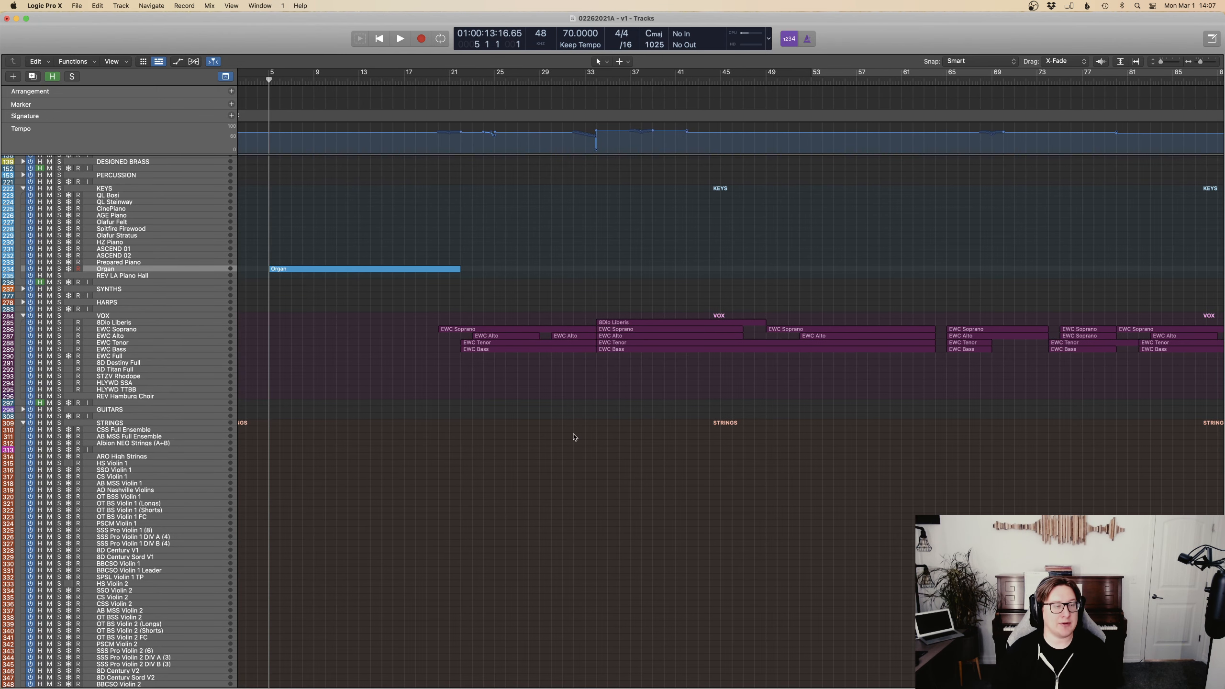
pyautogui.hscroll(-2, 576, 438)
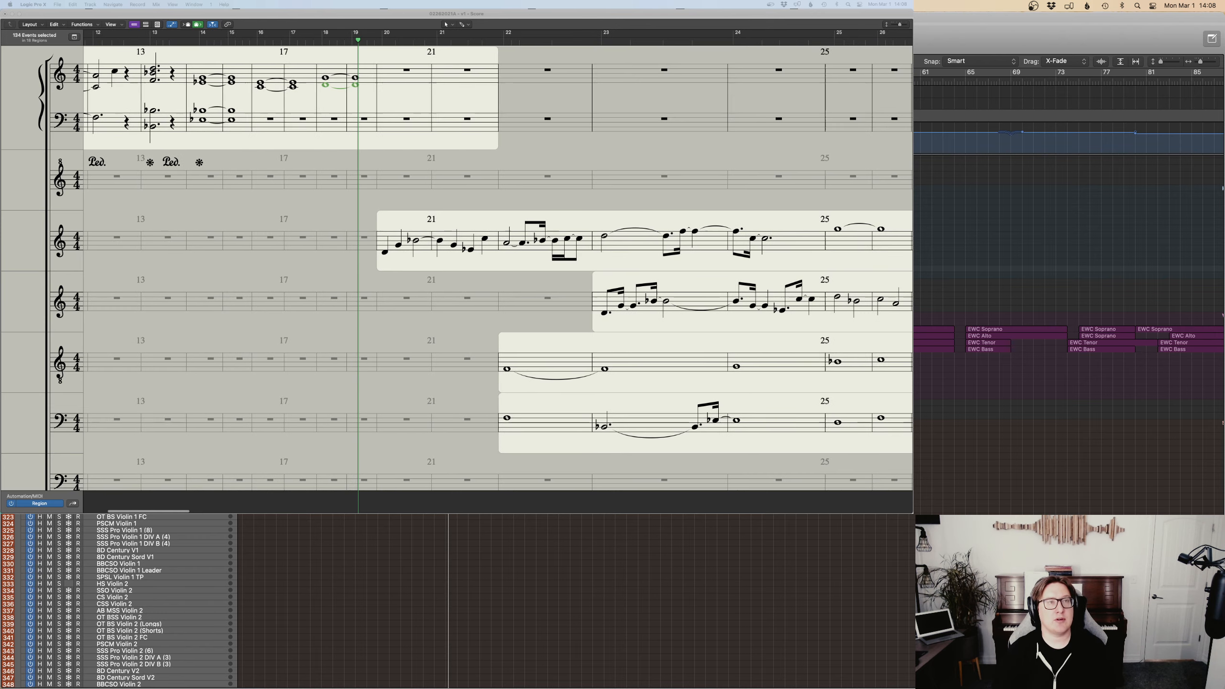
# Open the EWC Soprano region in the Piano Roll and raise the velocity of its first note at bar 20 to match the second note.
pyautogui.scroll(-8, 145, 601)
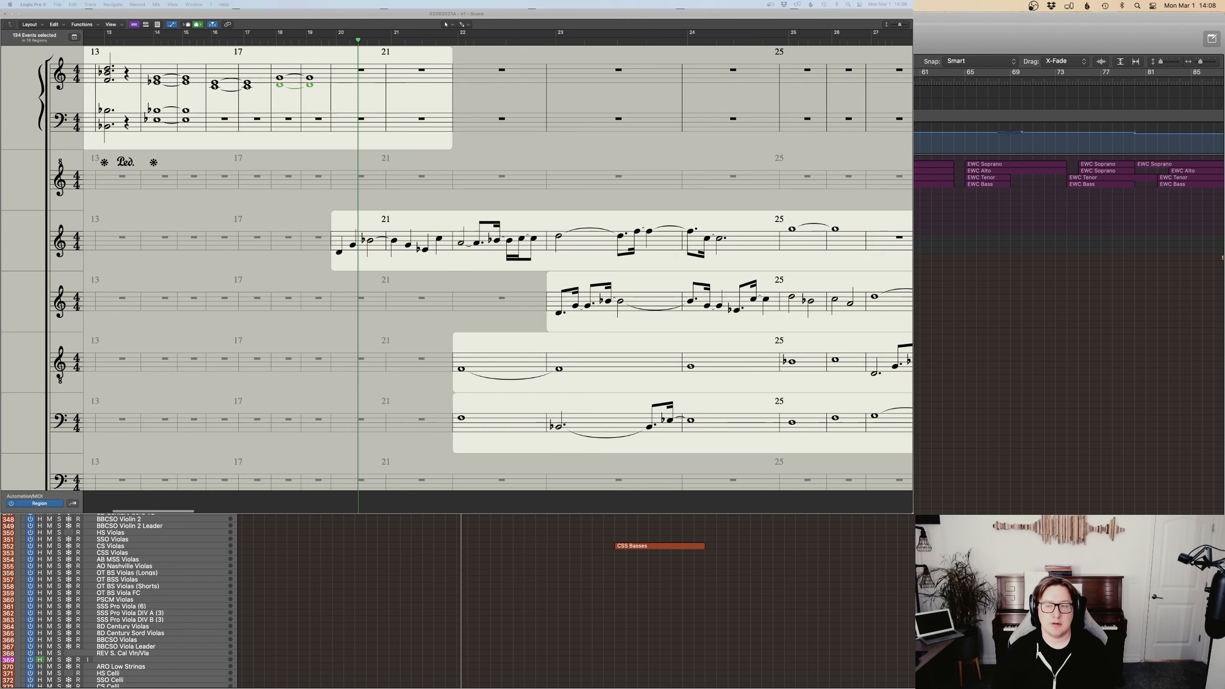
pyautogui.scroll(2, 145, 600)
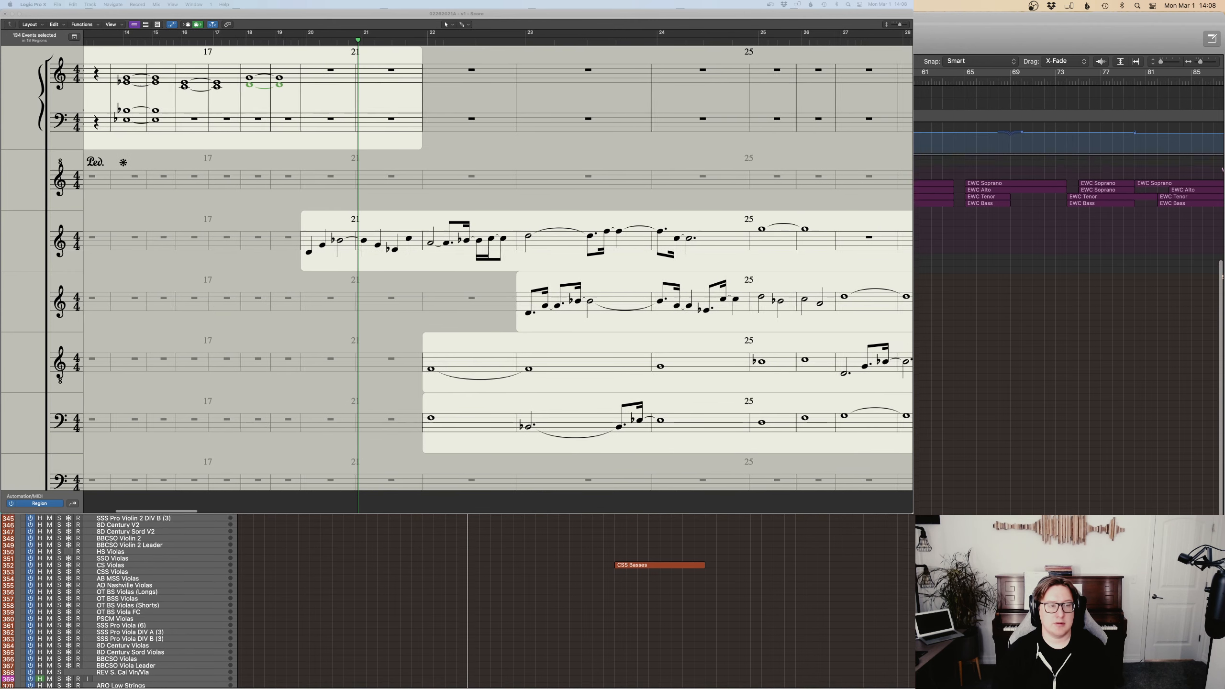
pyautogui.press('p')
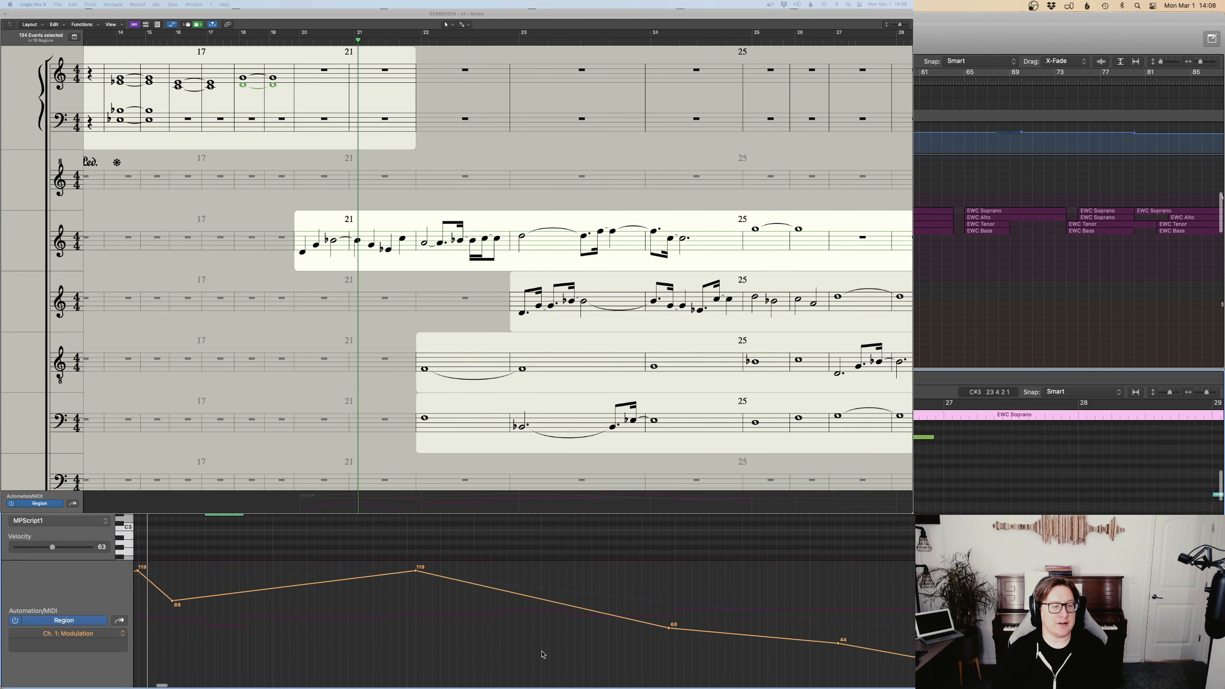
pyautogui.hscroll(-10, 406, 570)
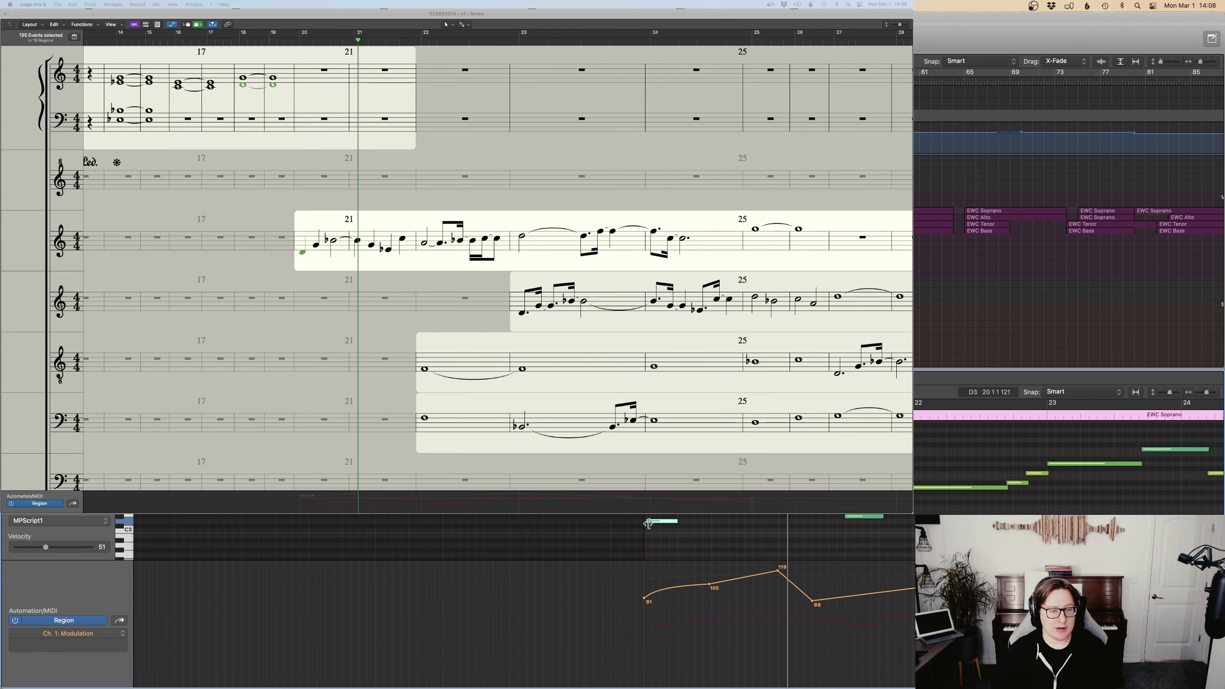
pyautogui.hotkey('ctrl', 'v')
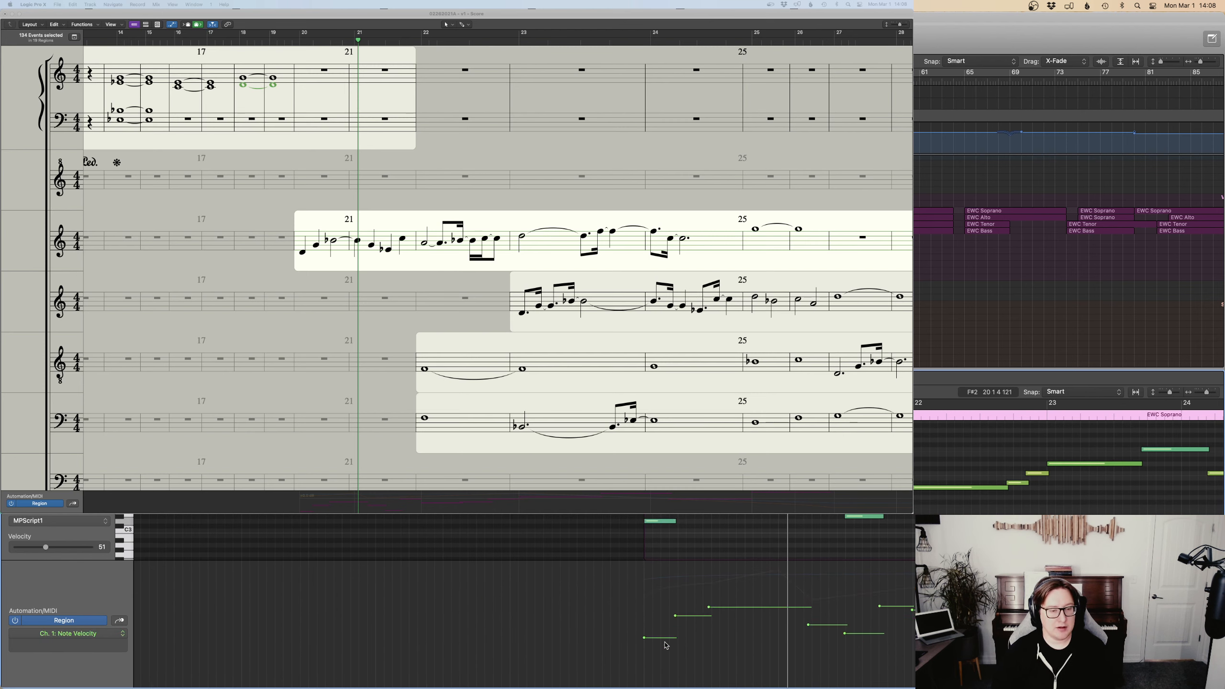
pyautogui.moveTo(644, 641); pyautogui.dragTo(643, 616)
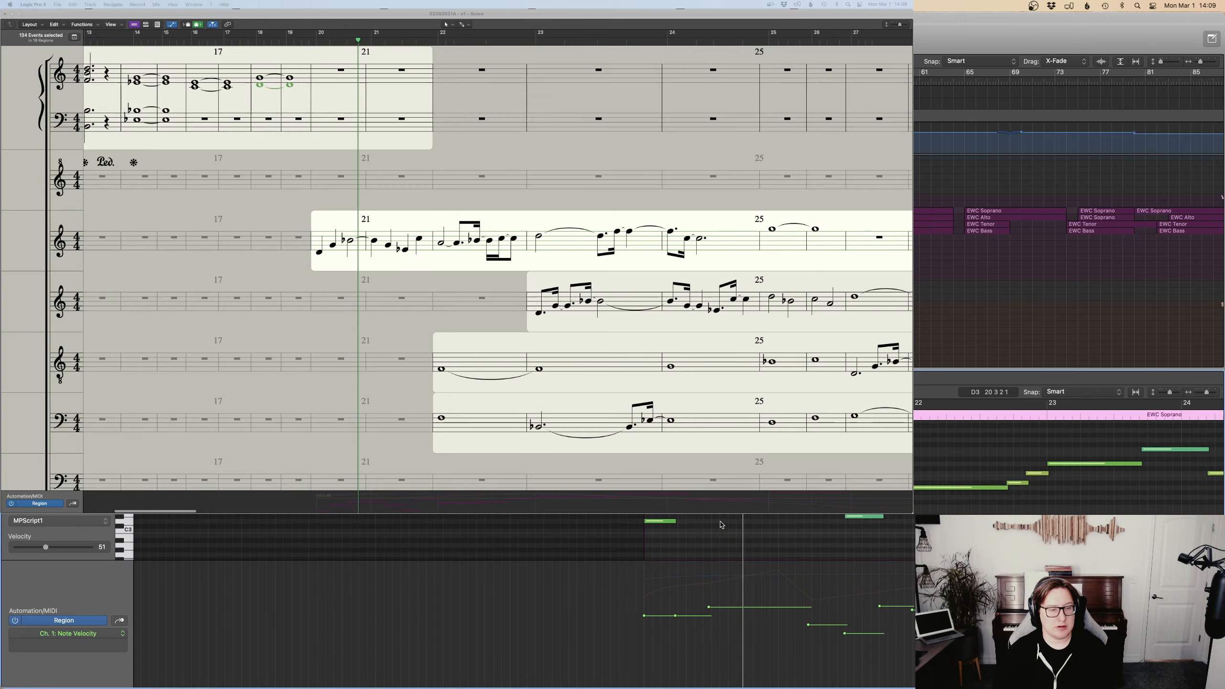
pyautogui.press('p')
# Follow the choir passage in the score, move the playhead back to bar 23 and close the score window.
pyautogui.scroll(5, 705, 524)
pyautogui.click(702, 520)
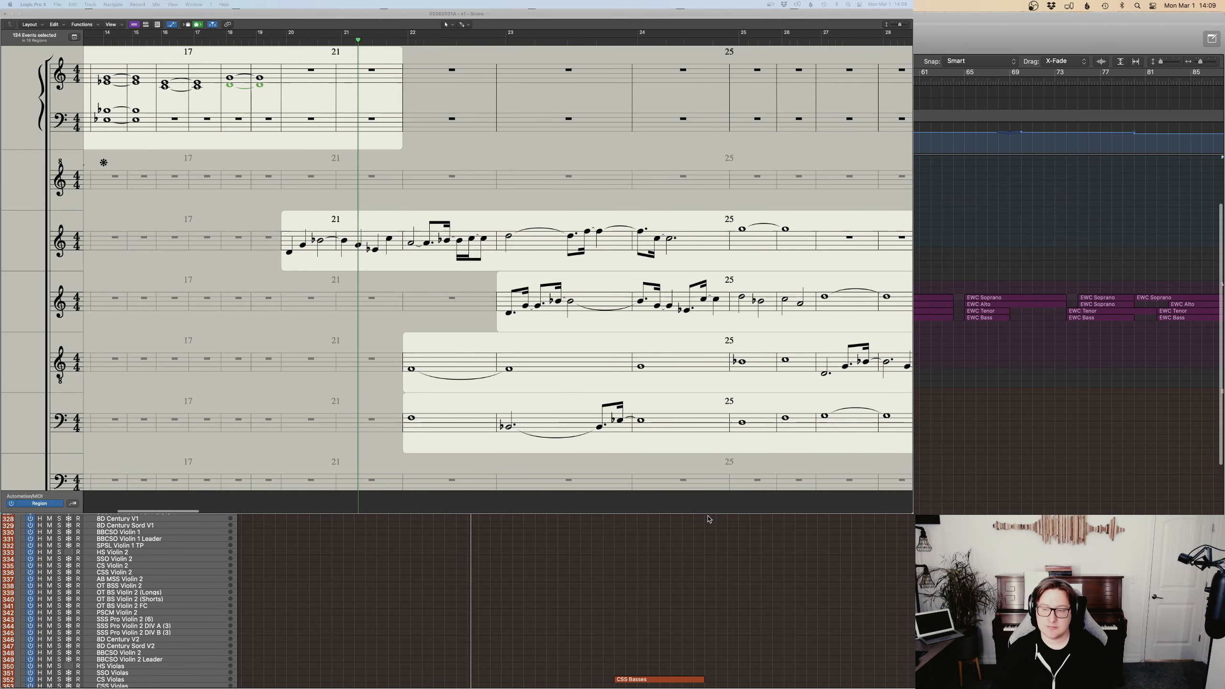
pyautogui.scroll(5, 680, 520)
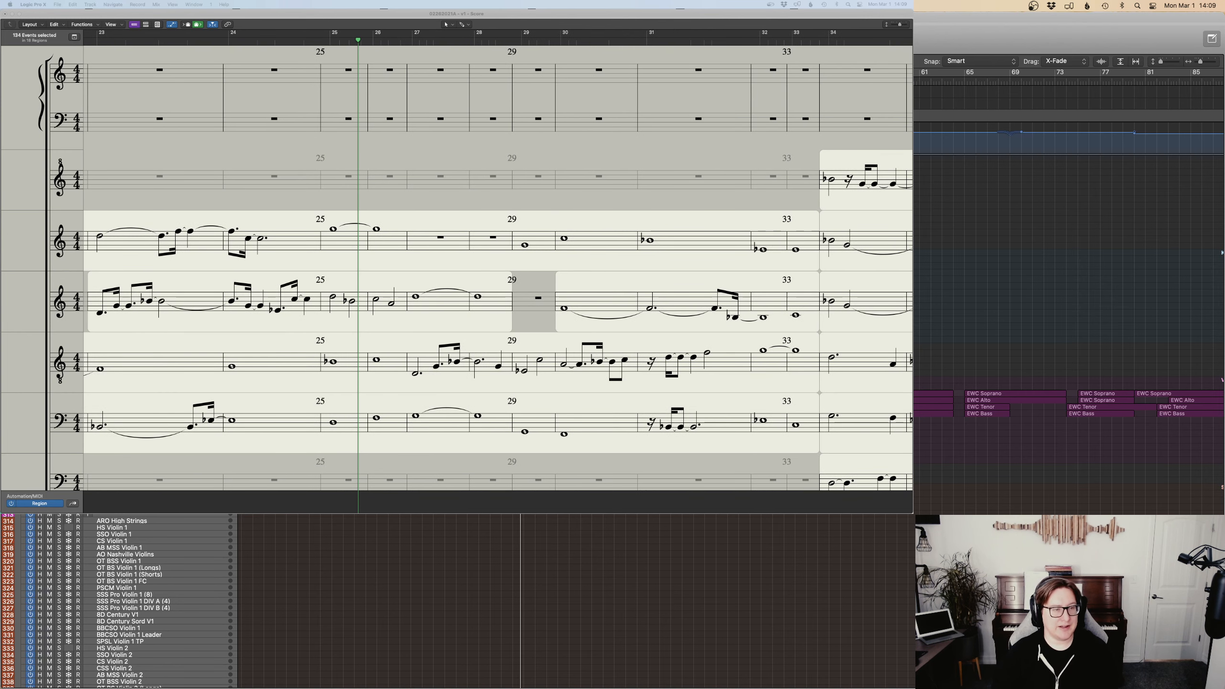
pyautogui.press(',')
pyautogui.press(',')
pyautogui.press(',')
pyautogui.press(',')
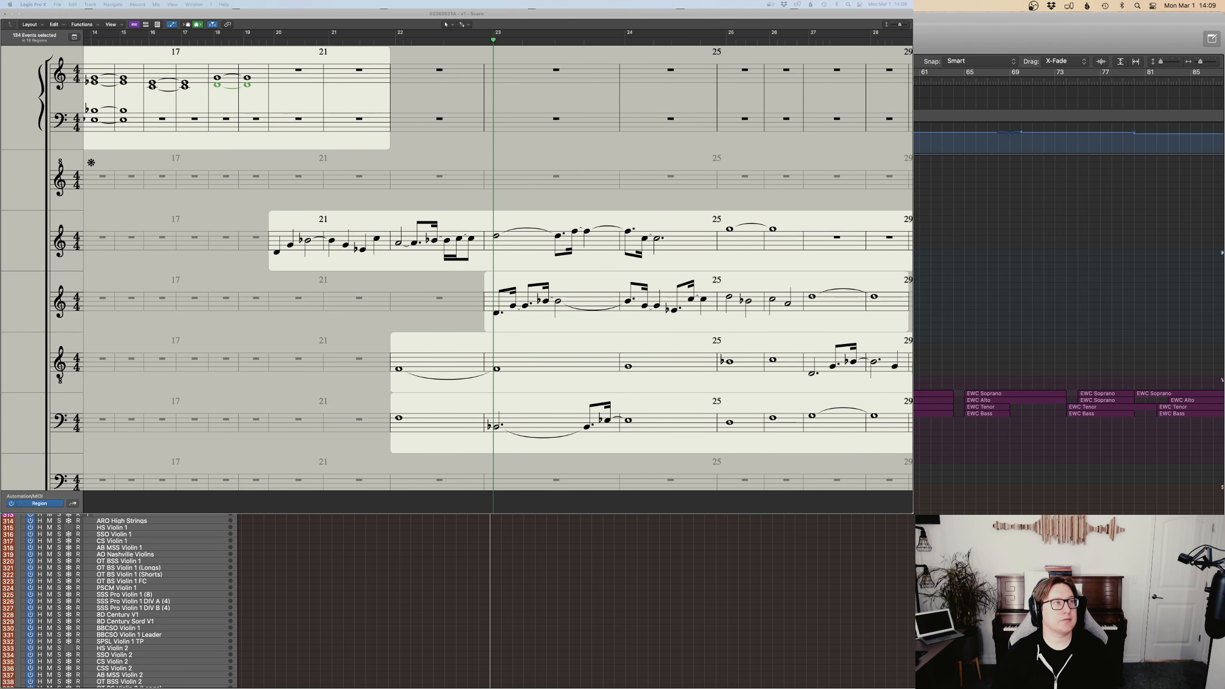
pyautogui.press('super+w')
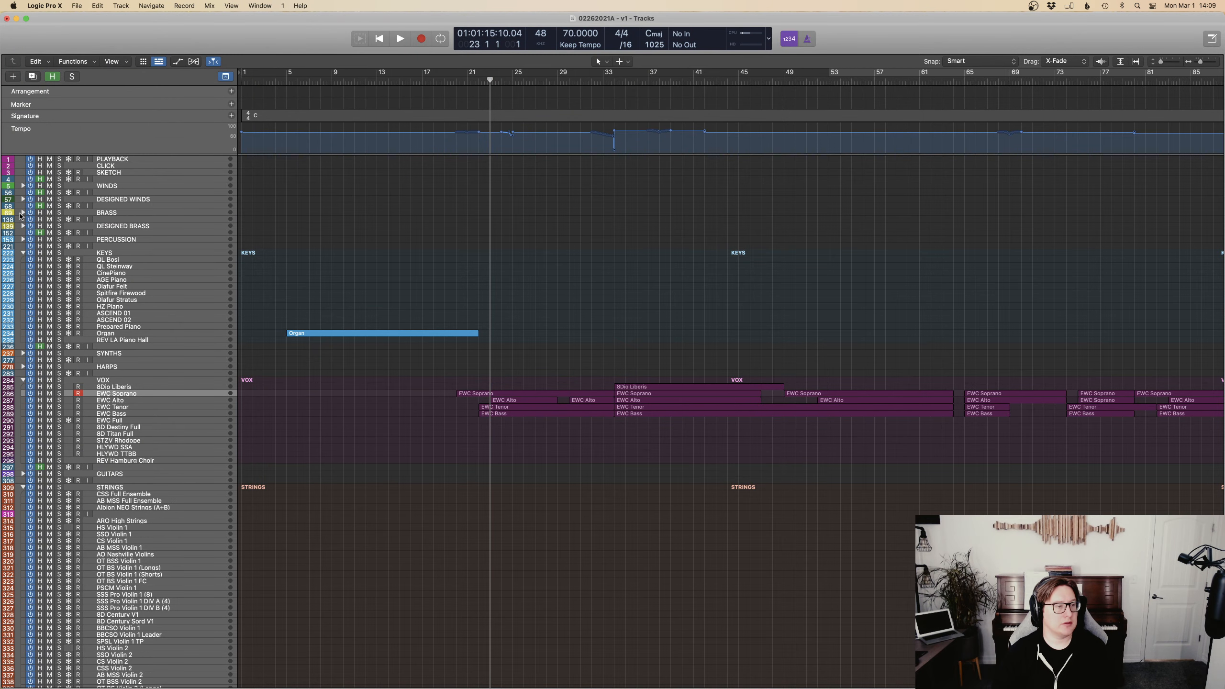
# Expand the BRASS track stack and select the JXL Tuba track for recording.
pyautogui.click(22, 213)
pyautogui.scroll(-10, 533, 520)
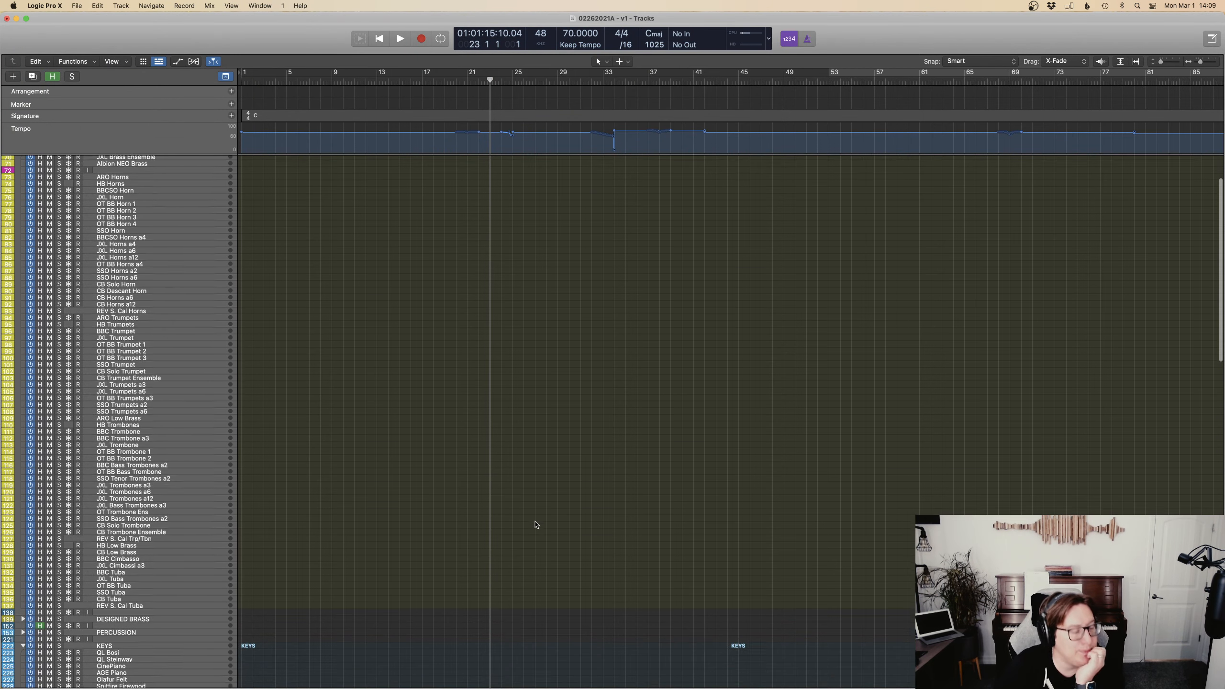
pyautogui.scroll(-1, 501, 580)
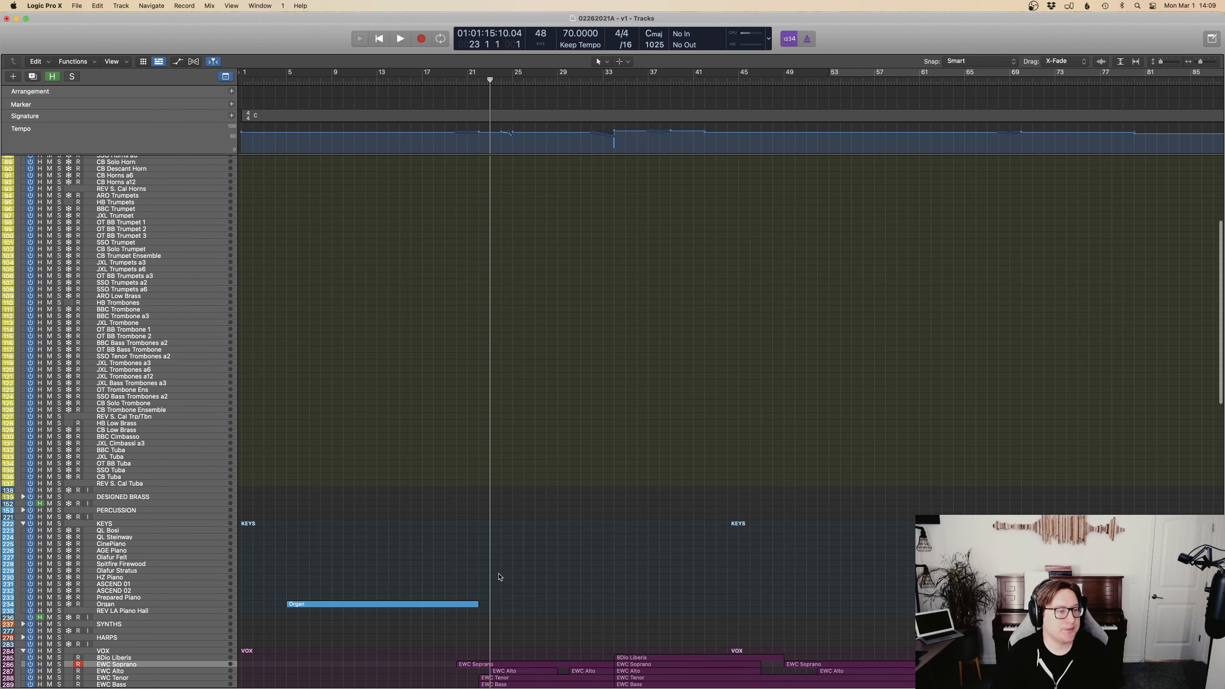
pyautogui.scroll(-3, 278, 373)
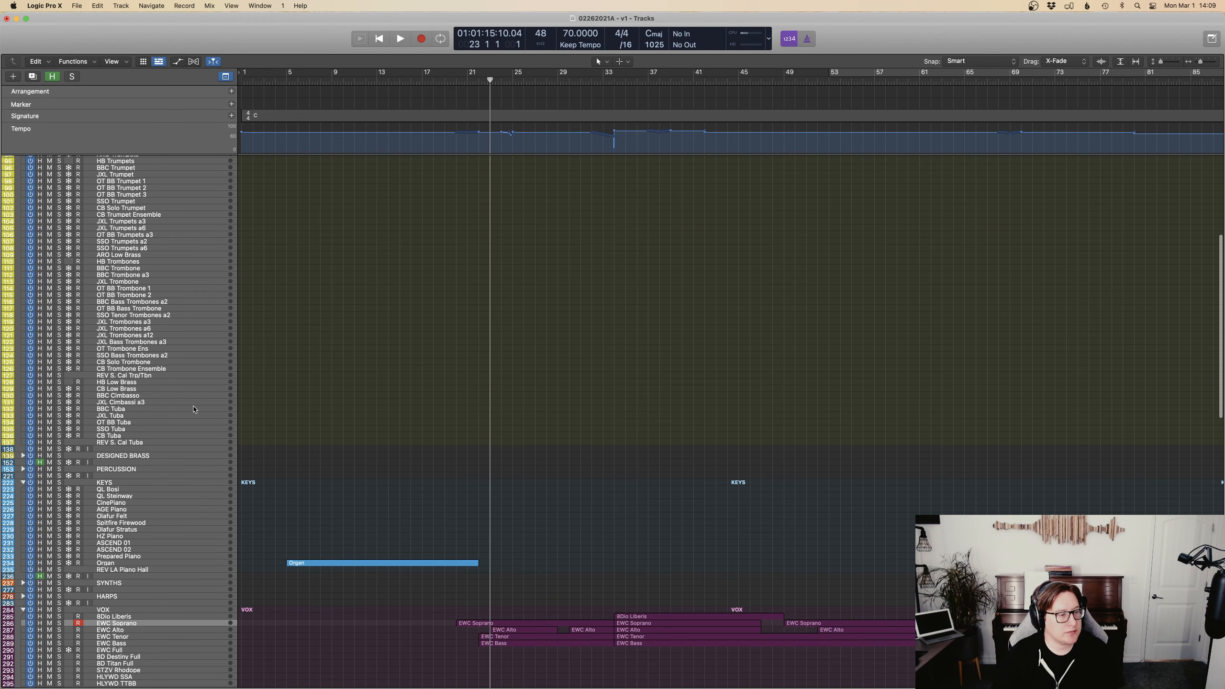
pyautogui.click(121, 415)
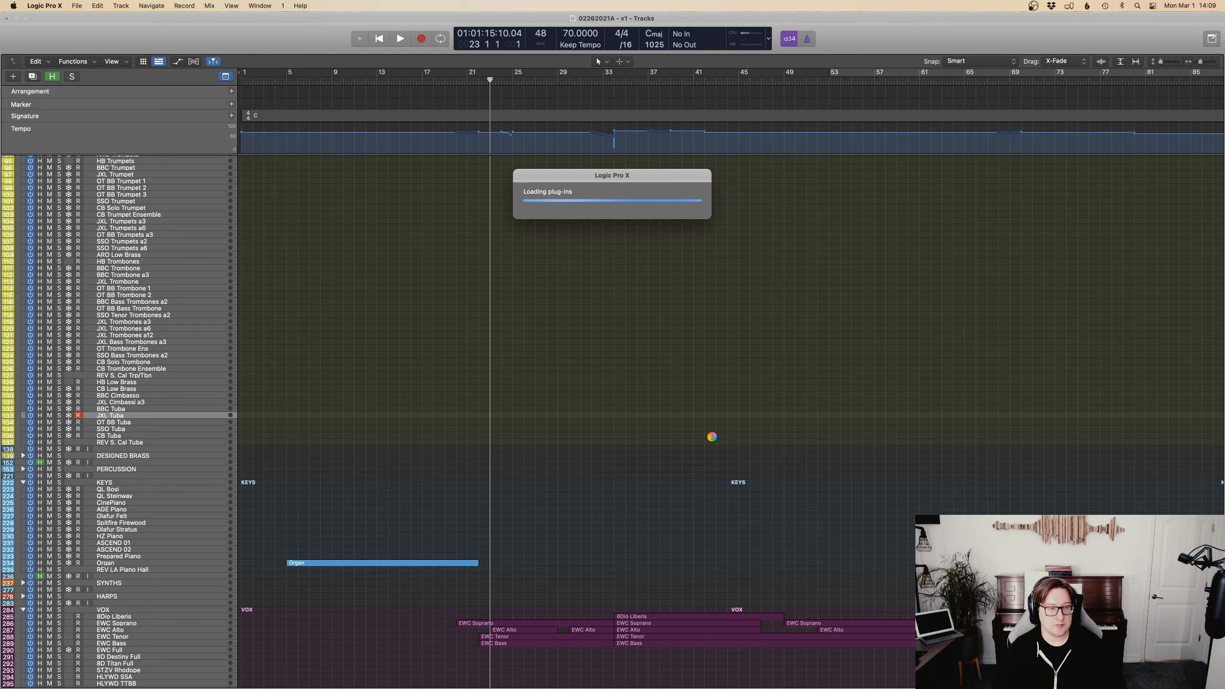
pyautogui.hotkey('ctrl', 'Up')
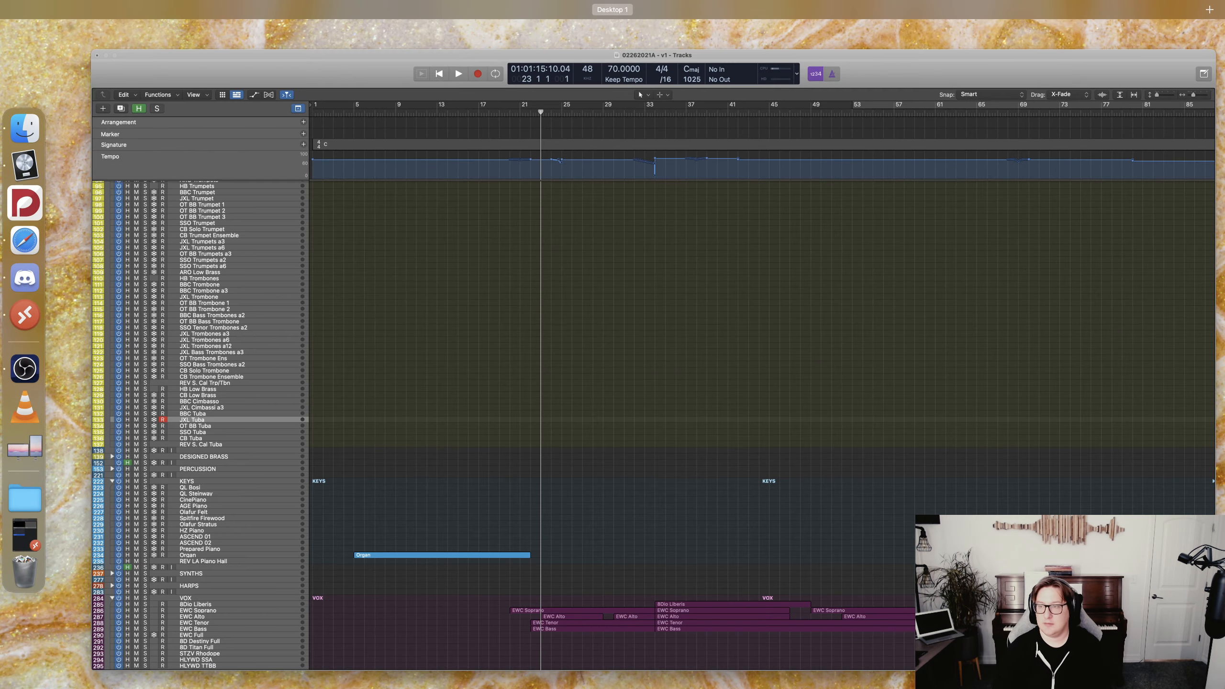
pyautogui.hotkey('ctrl', 'Up')
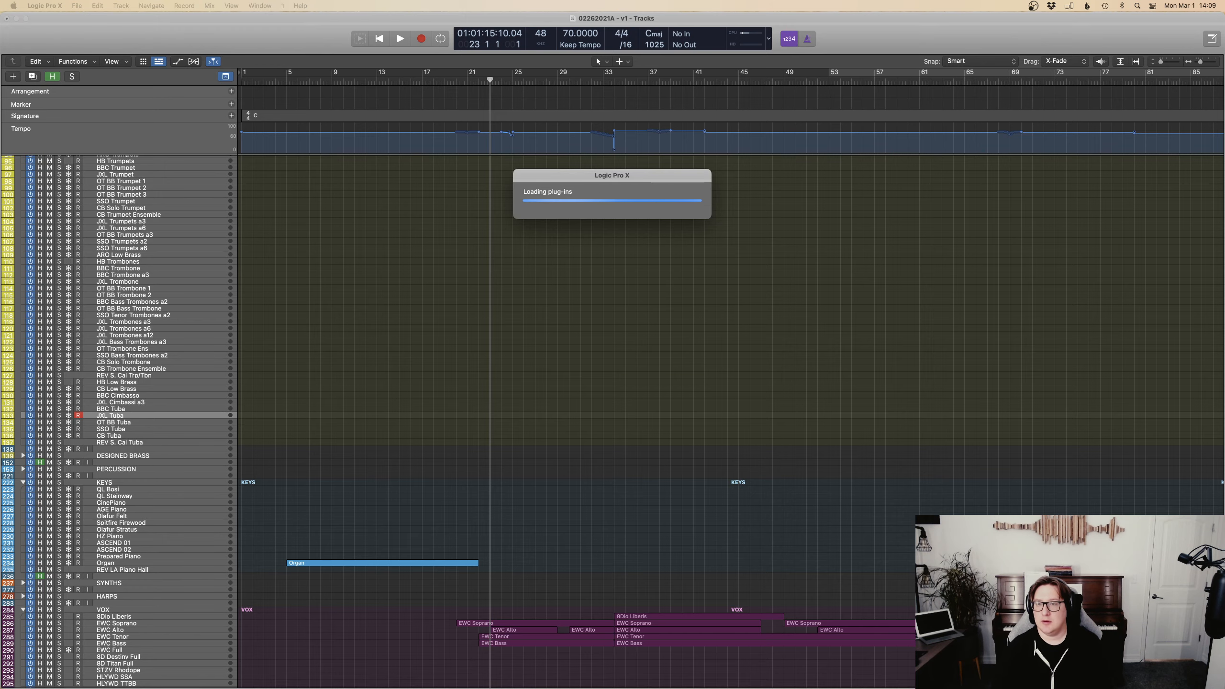
pyautogui.hotkey('ctrl', 'Up')
pyautogui.hotkey('ctrl', 'Up')
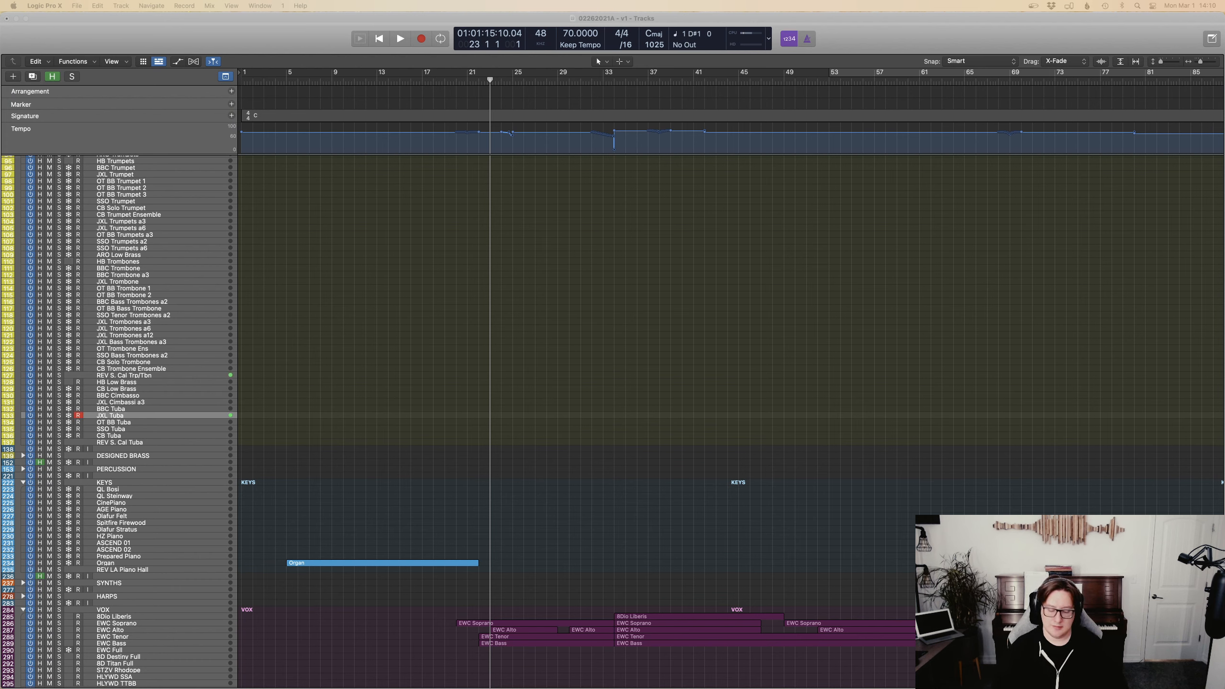
pyautogui.hotkey('ctrl', 'Up')
pyautogui.hotkey('ctrl', 'Up')
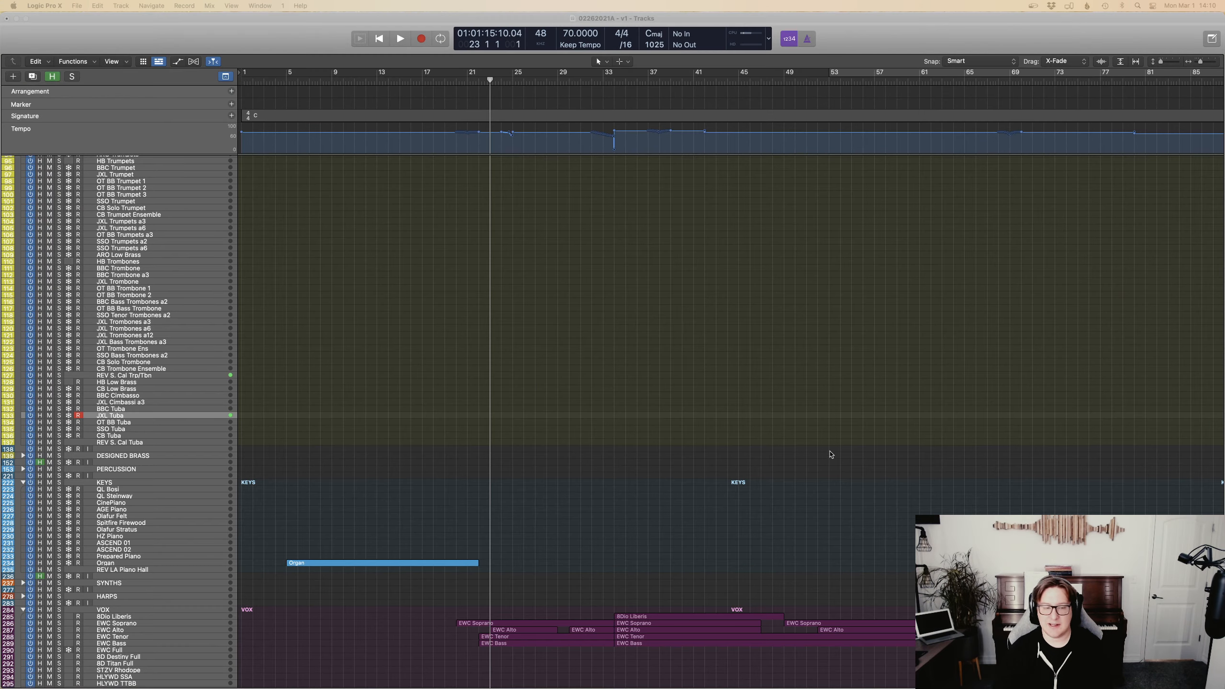
# Record a JXL Tuba part under the choir from bar 23 to bar 30.
pyautogui.scroll(-10, 769, 451)
pyautogui.scroll(-5, 733, 442)
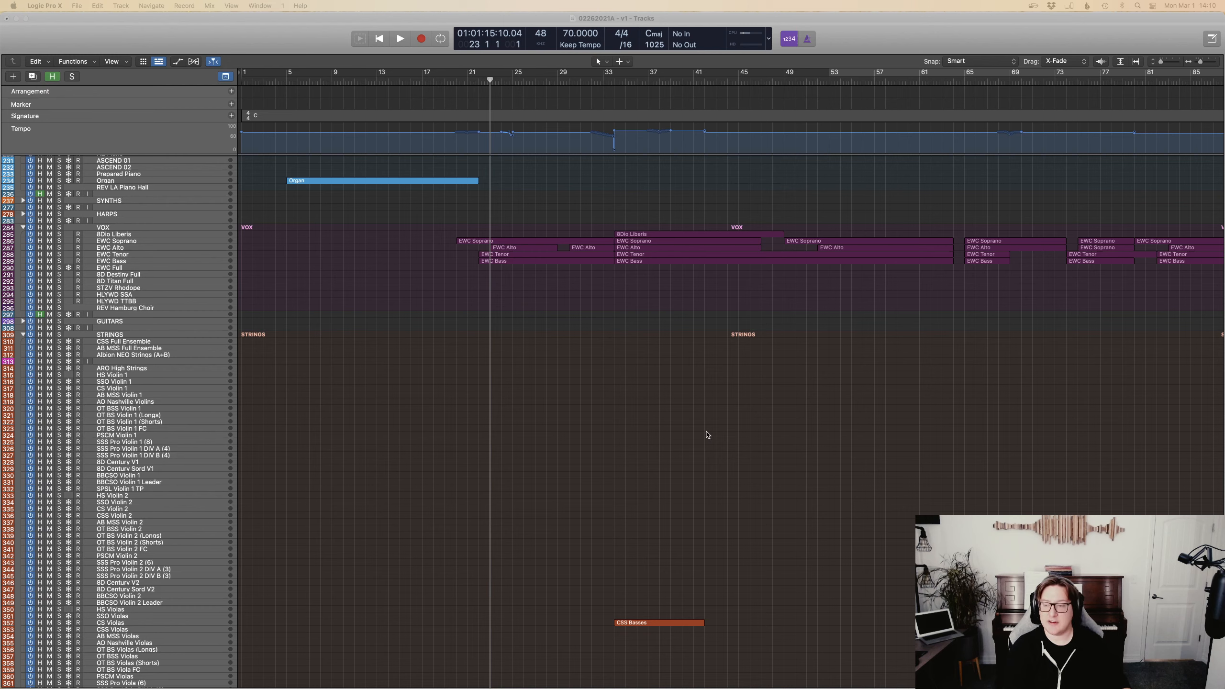
pyautogui.press('space')
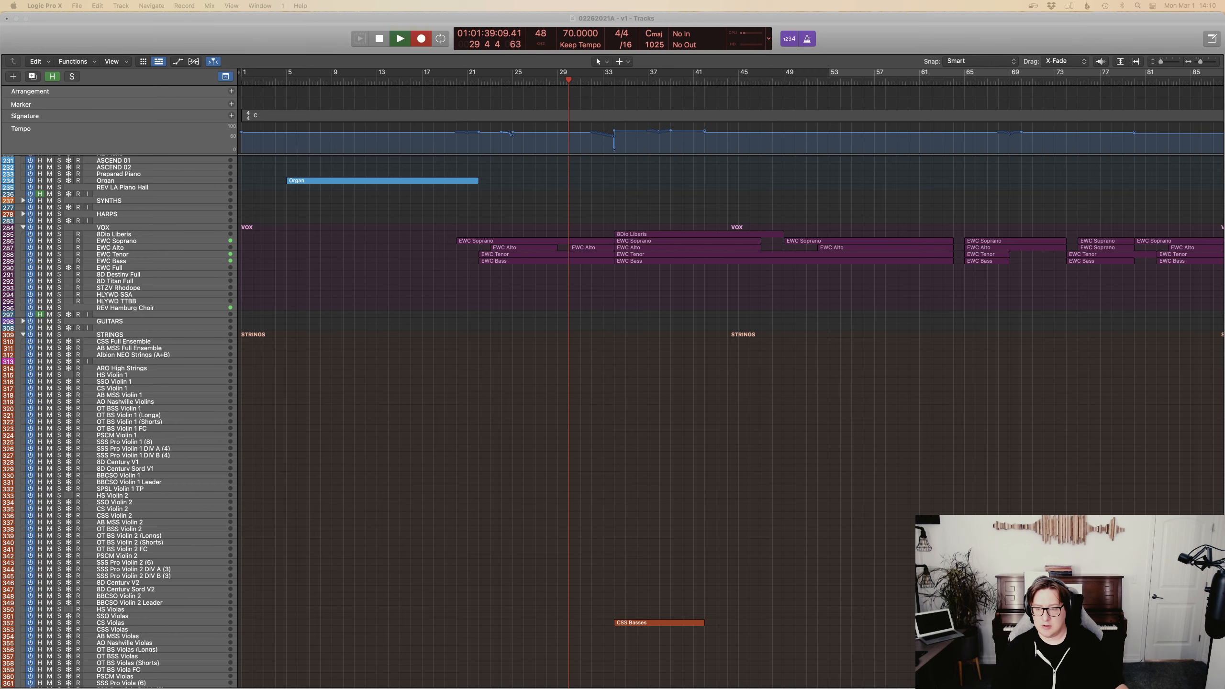
pyautogui.press('space')
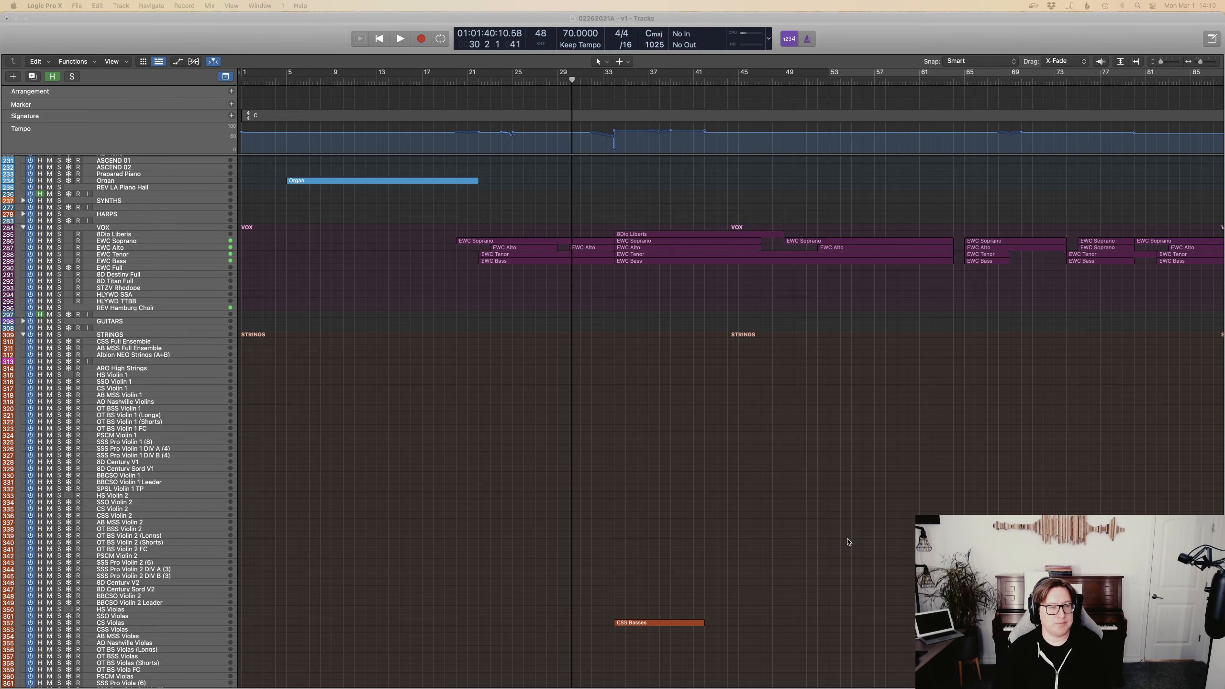
# Select the newly recorded JXL Tuba region and open it in the Piano Roll.
pyautogui.scroll(12, 847, 542)
pyautogui.scroll(-2, 825, 538)
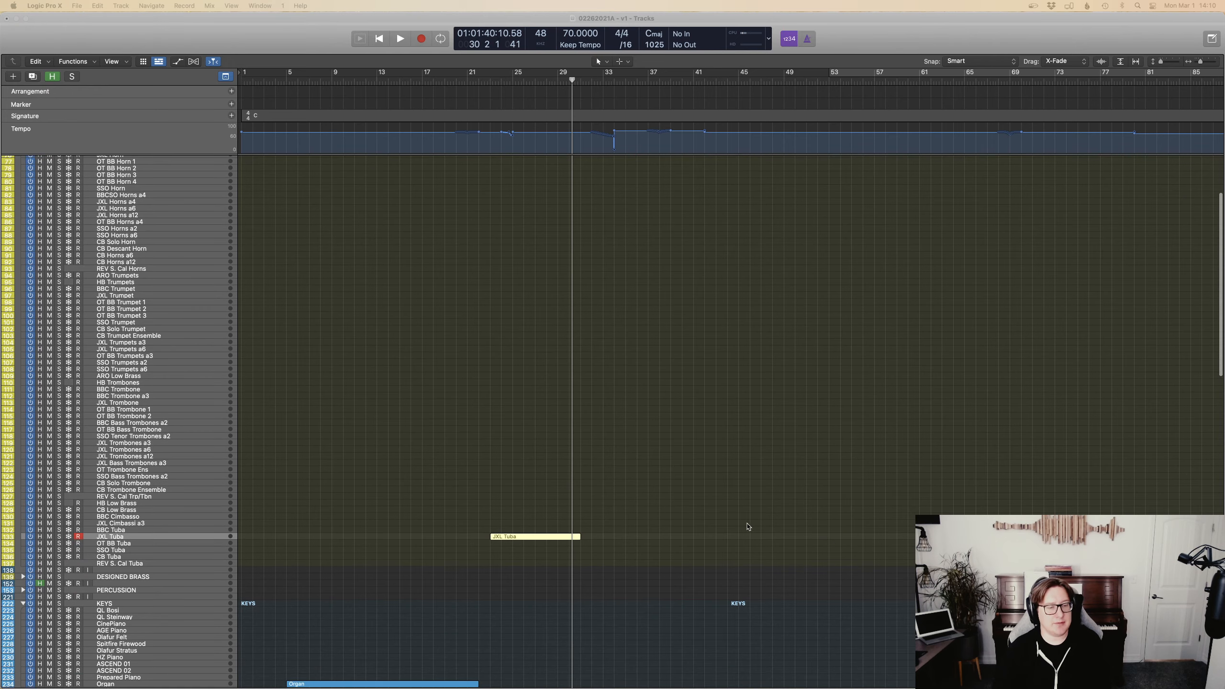
pyautogui.moveTo(709, 567); pyautogui.dragTo(533, 506)
pyautogui.press('e')
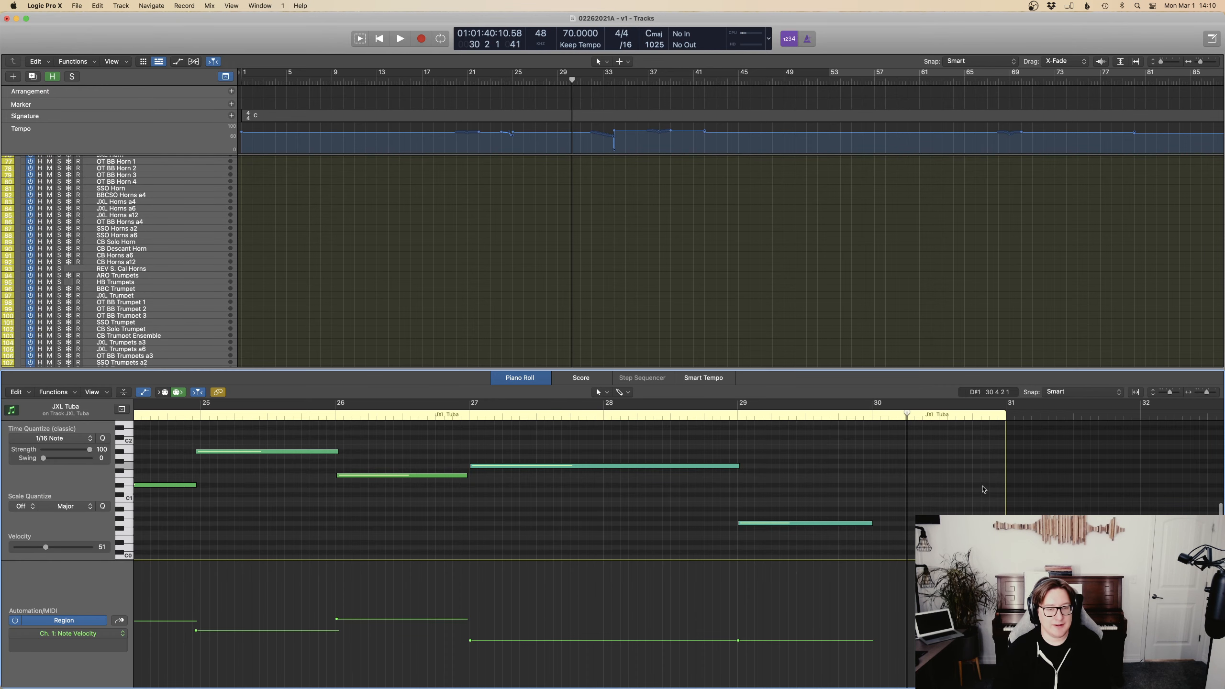
# Delete the tuba note at bar 29 and shorten the JXL Tuba region to end at bar 29.
pyautogui.click(796, 523)
pyautogui.press('Delete')
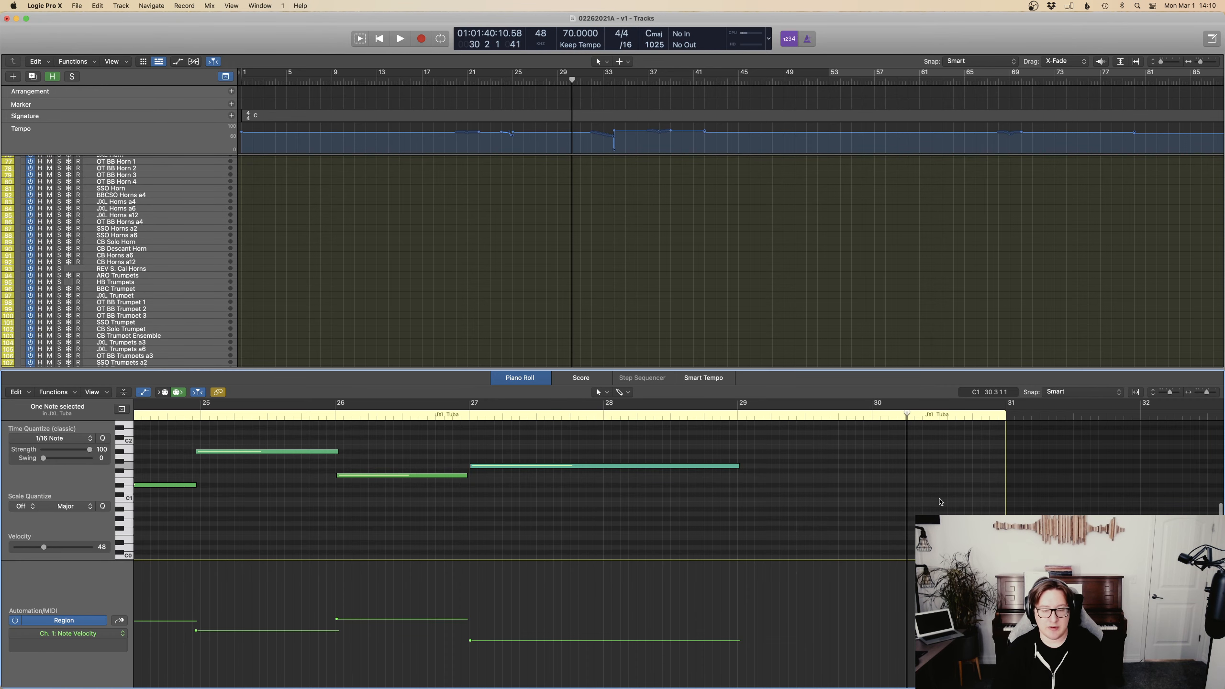
pyautogui.moveTo(948, 493); pyautogui.dragTo(737, 468)
pyautogui.hscroll(-10, 579, 487)
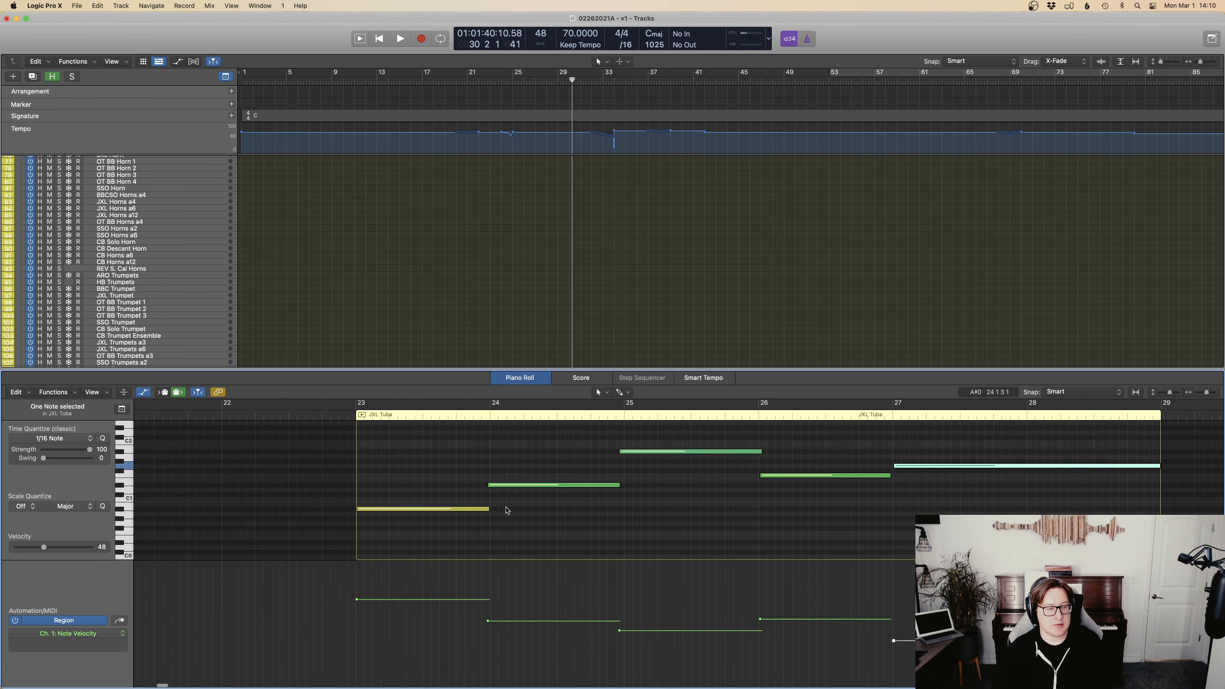
# Show the tuba region's modulation and draw a curve from 11 at bar 23 to about 30 at bar 24, removing the extra point near bar 27.
pyautogui.click(635, 513)
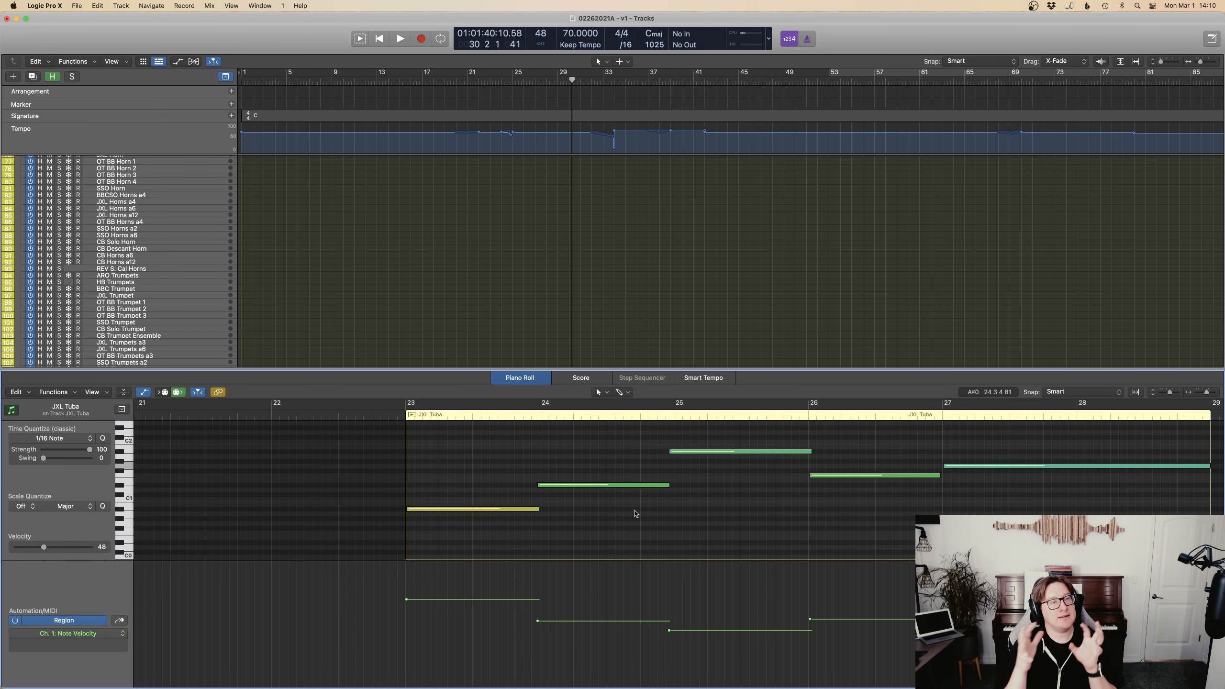
pyautogui.scroll(-3, 636, 513)
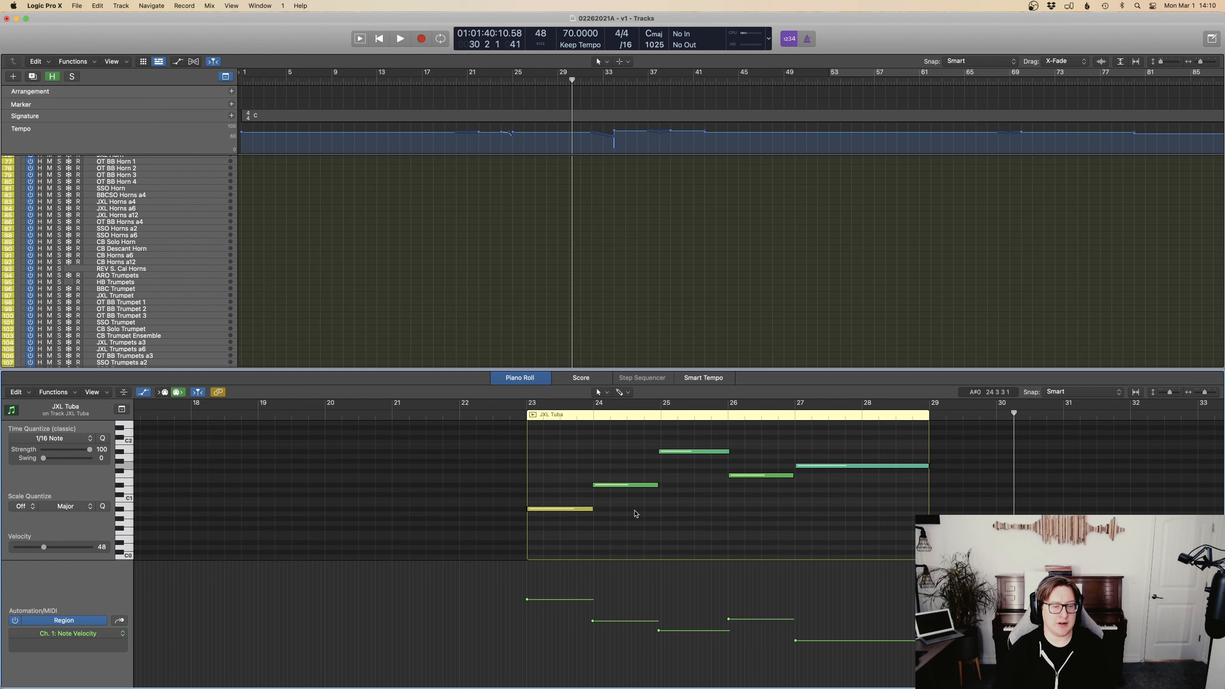
pyautogui.press('m')
pyautogui.moveTo(601, 658); pyautogui.dragTo(555, 662)
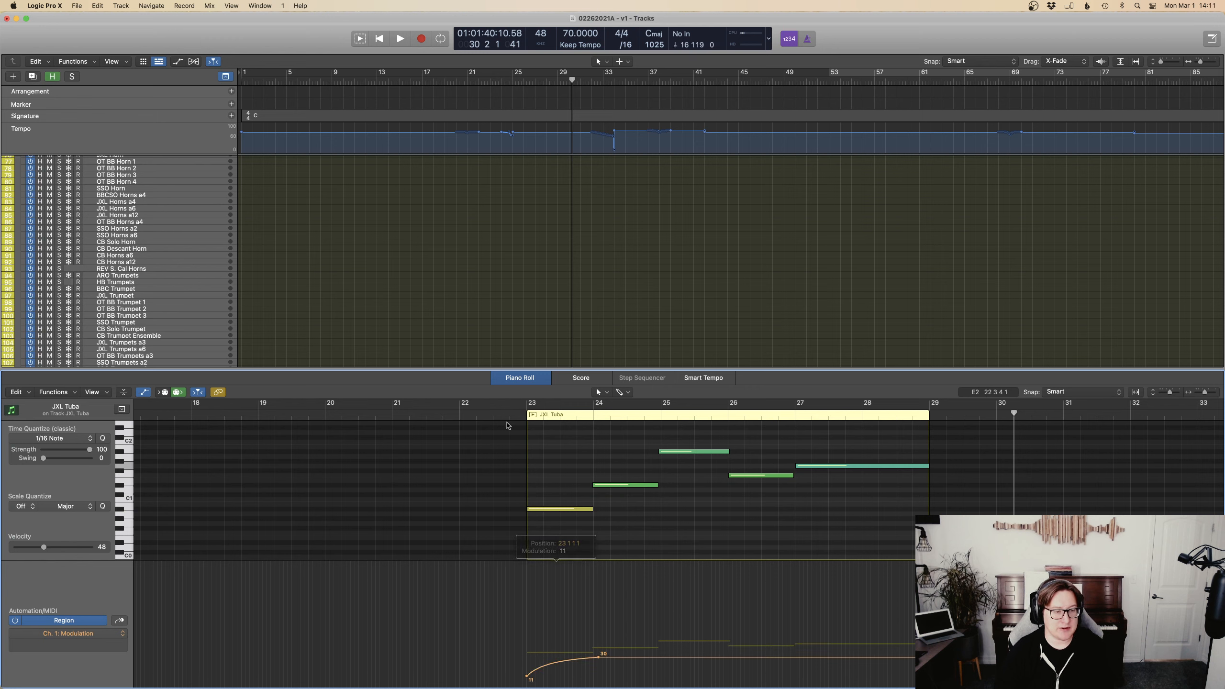
pyautogui.click(507, 425)
pyautogui.click(791, 658)
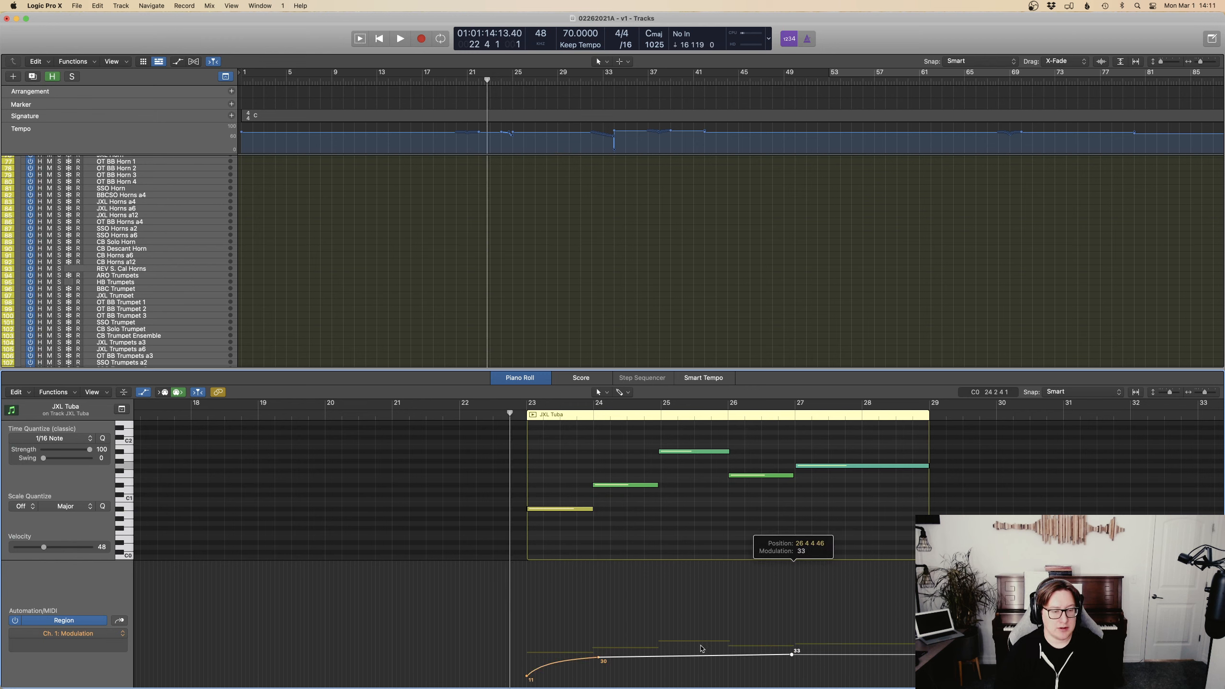
pyautogui.press('Delete')
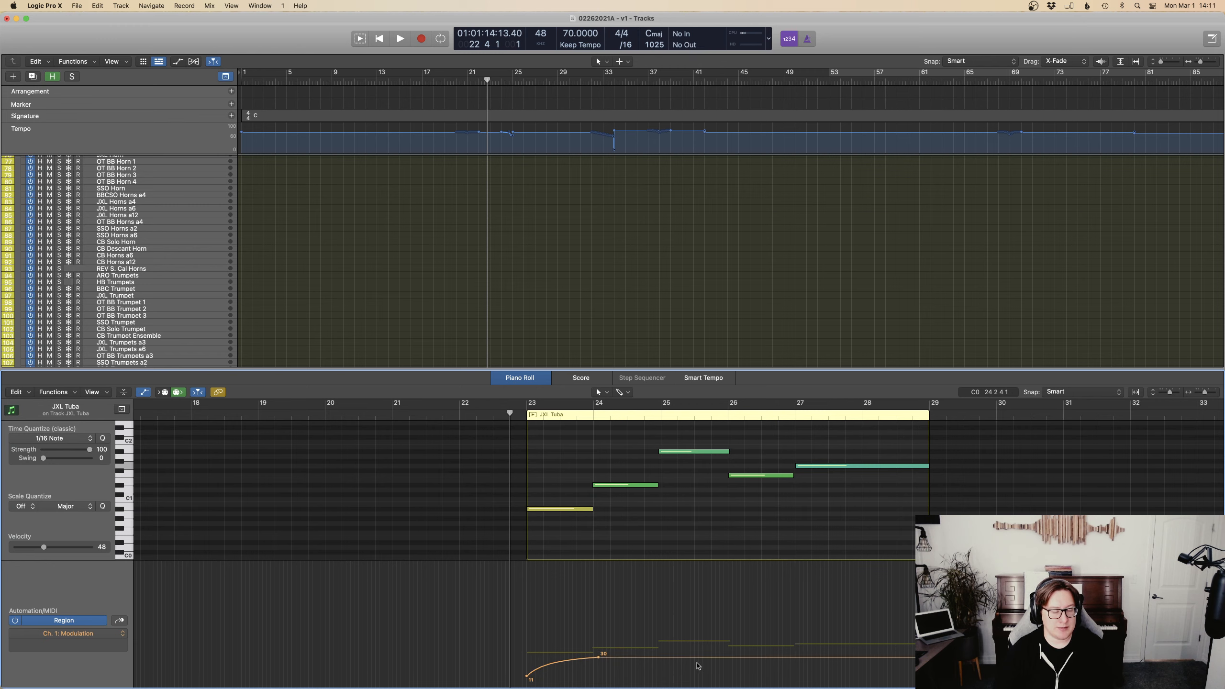
# Play from just before bar 23 and reshape the tuba modulation to start at about 39 and dip to 22 at bar 24.
pyautogui.press('space')
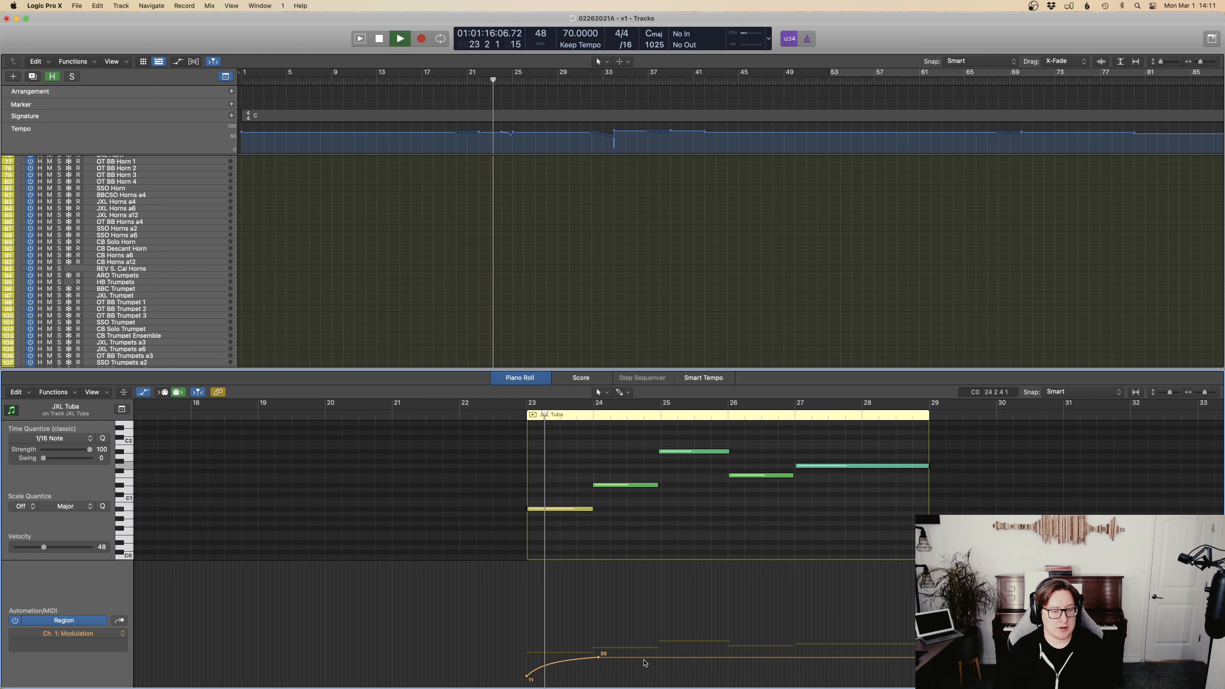
pyautogui.moveTo(637, 657)
pyautogui.mouseDown()
pyautogui.moveTo(579, 672)
pyautogui.moveTo(631, 663)
pyautogui.mouseUp()
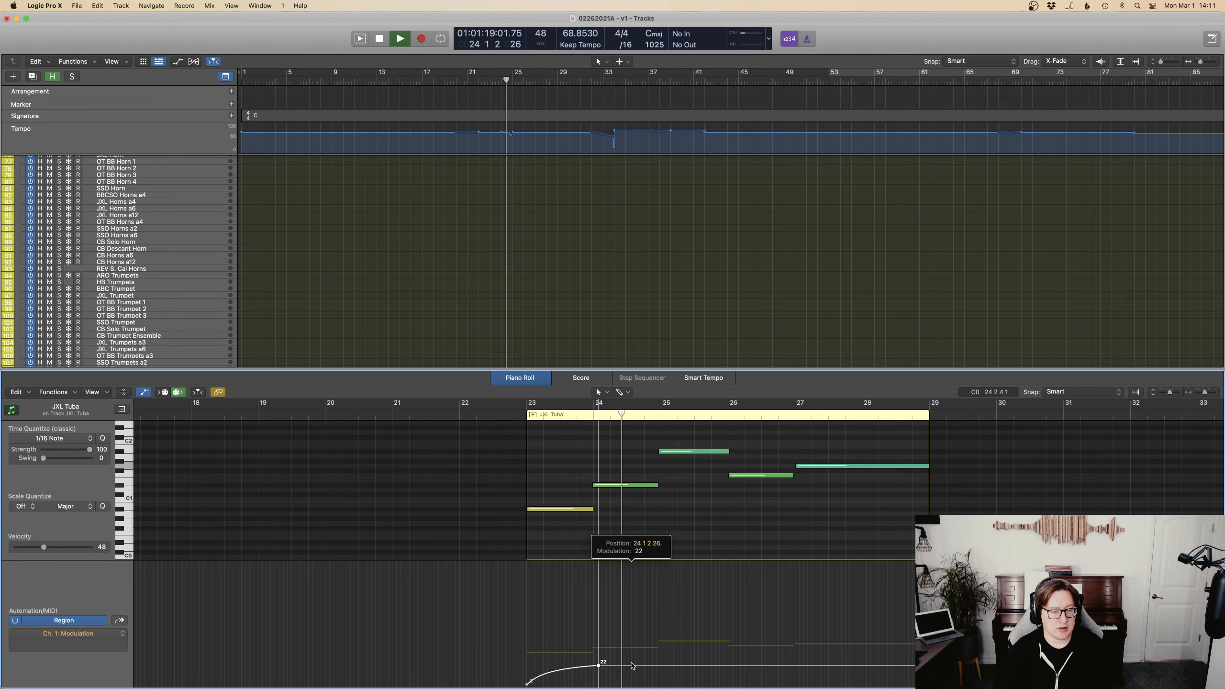
pyautogui.press('space')
pyautogui.moveTo(527, 684); pyautogui.dragTo(527, 648)
pyautogui.click(510, 415)
pyautogui.press('space')
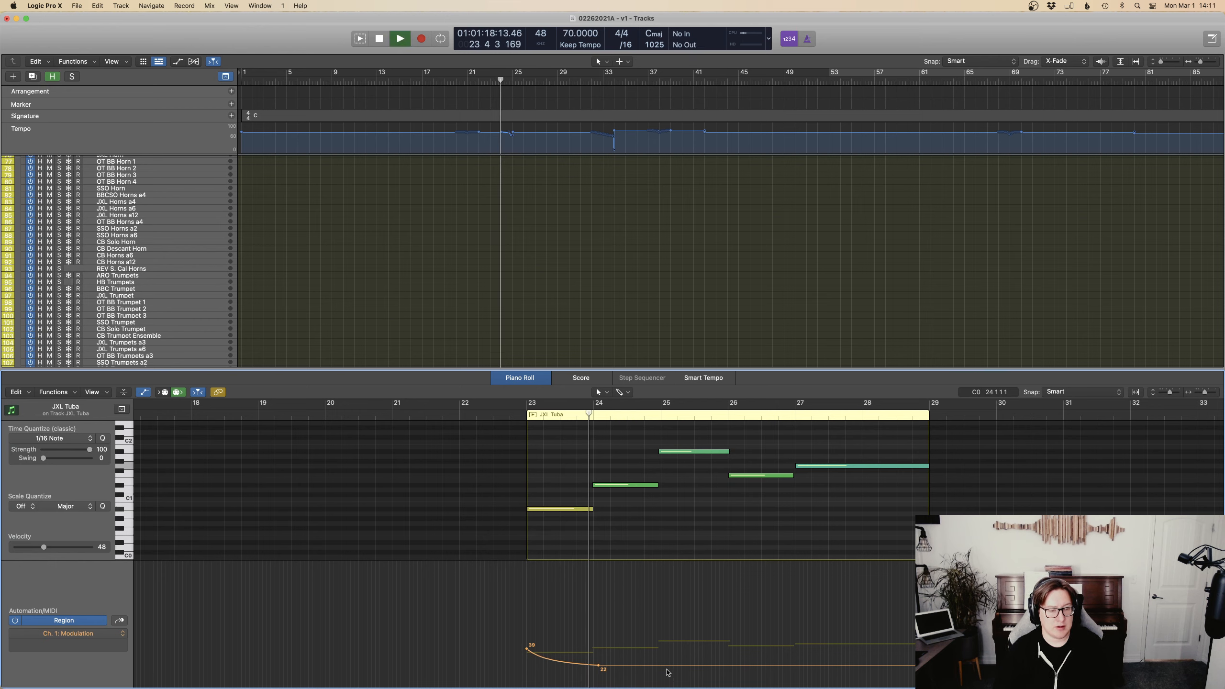
# Extend the tuba modulation with a curved rise to about 55 at bar 26, falling through 39 at bar 27 and fading out by bar 29.
pyautogui.click(661, 666)
pyautogui.moveTo(660, 666); pyautogui.dragTo(731, 637)
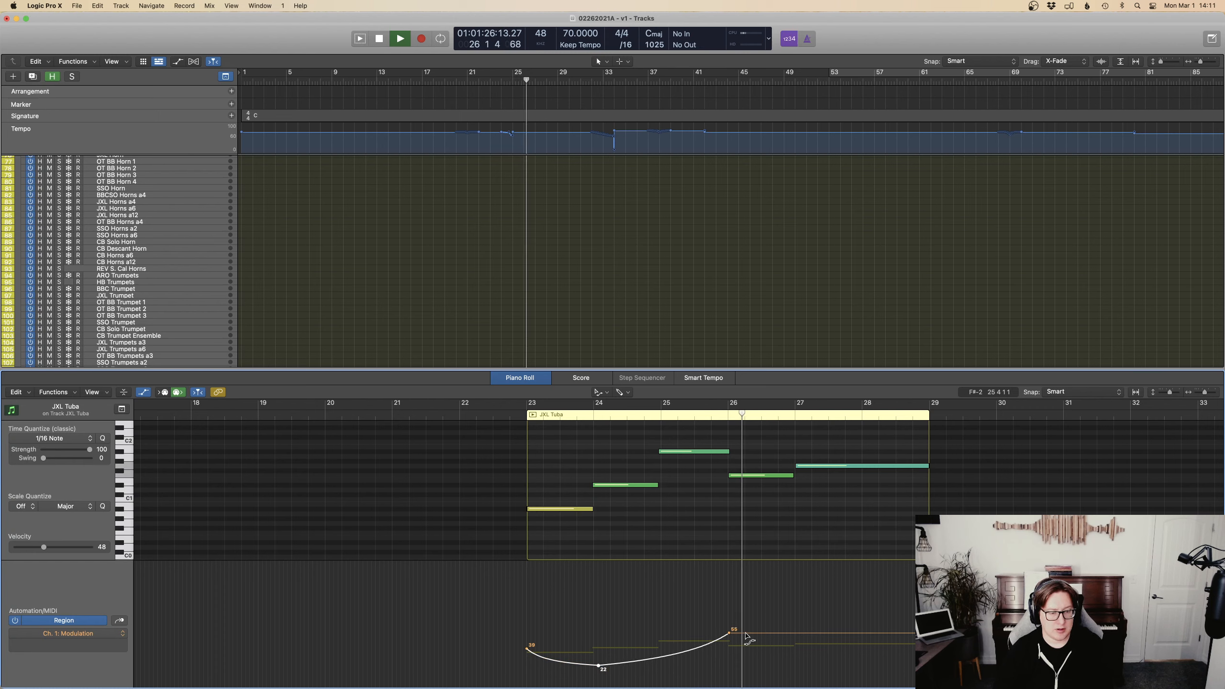
pyautogui.press('t')
pyautogui.press('t')
pyautogui.click(743, 632)
pyautogui.moveTo(742, 632); pyautogui.dragTo(1002, 633)
pyautogui.moveTo(797, 636); pyautogui.dragTo(795, 647)
pyautogui.press('space')
pyautogui.moveTo(955, 649); pyautogui.dragTo(956, 686)
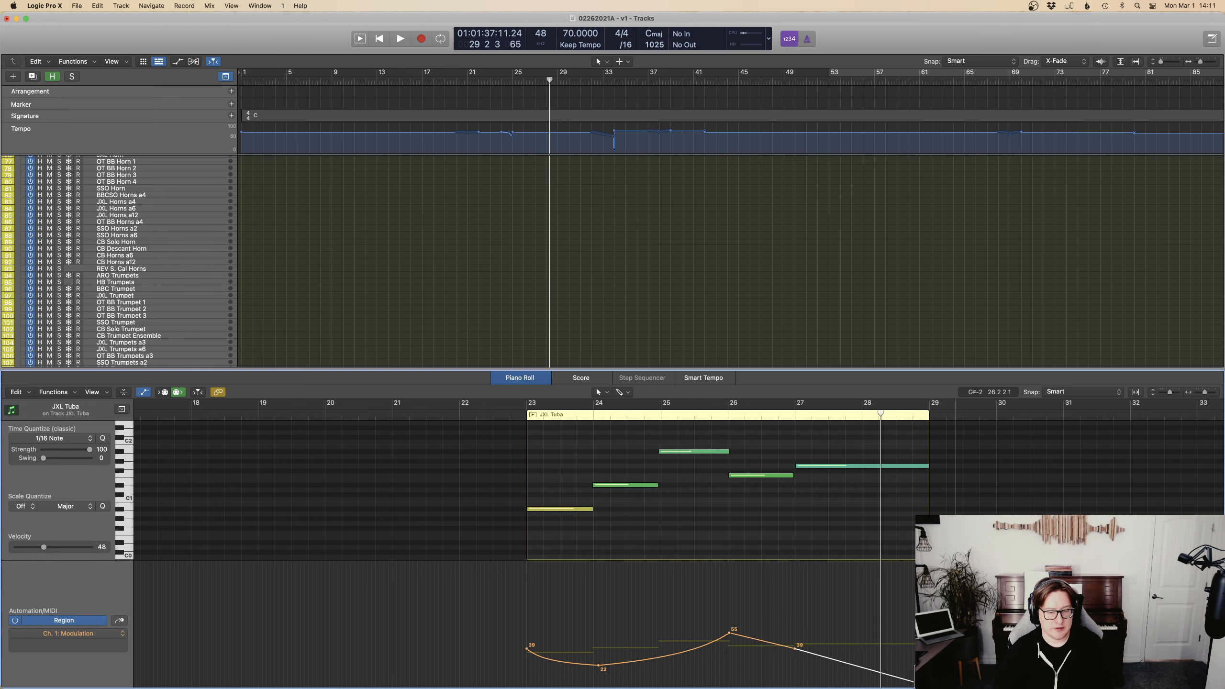
# Show the tuba region's expression and set a flat level of about 45 from bar 23 while auditioning it.
pyautogui.press('super+2')
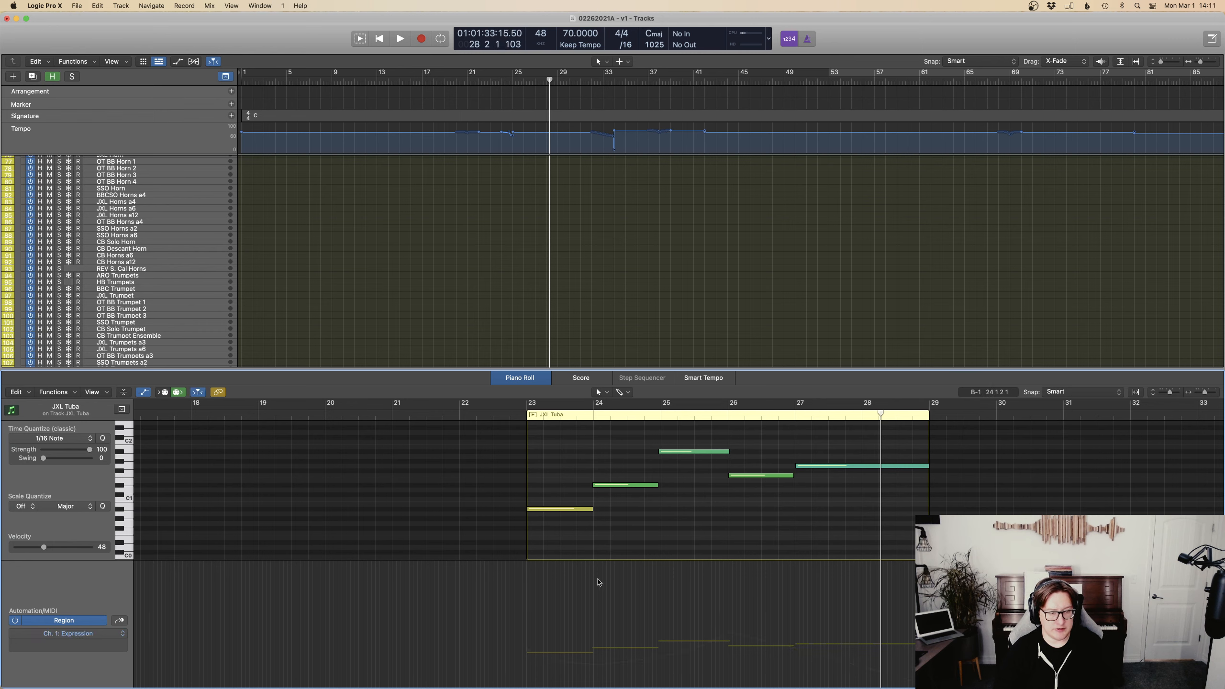
pyautogui.click(518, 609)
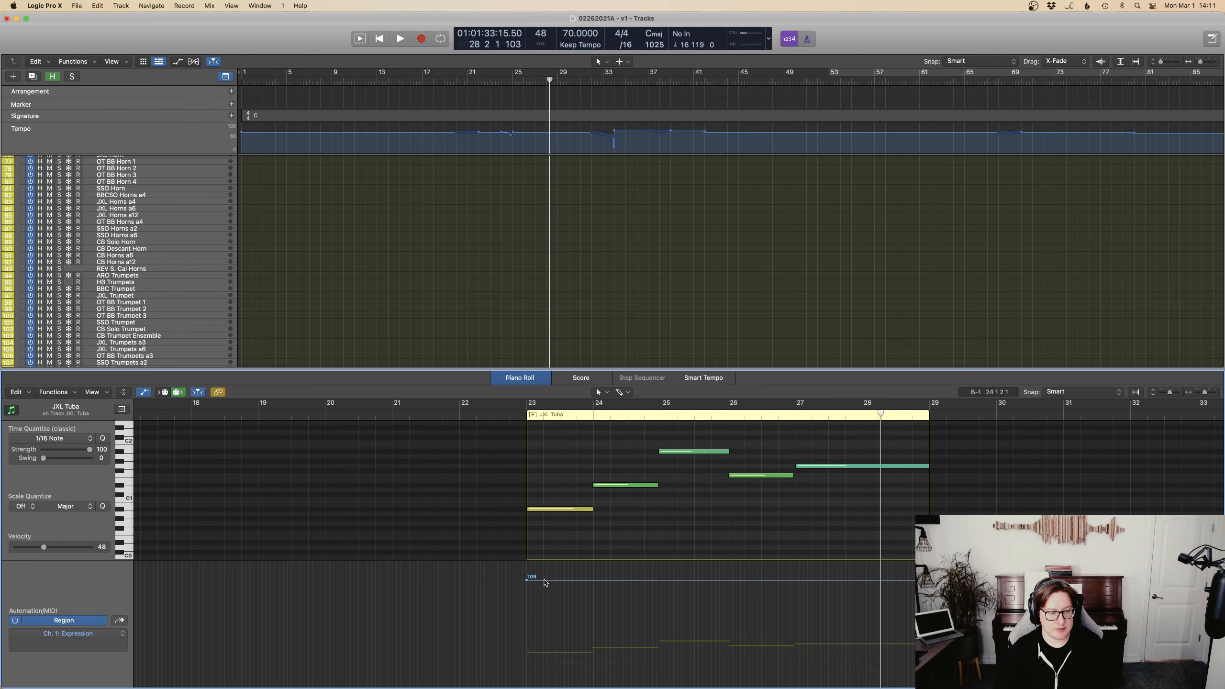
pyautogui.moveTo(542, 580); pyautogui.dragTo(541, 618)
pyautogui.click(508, 414)
pyautogui.press('space')
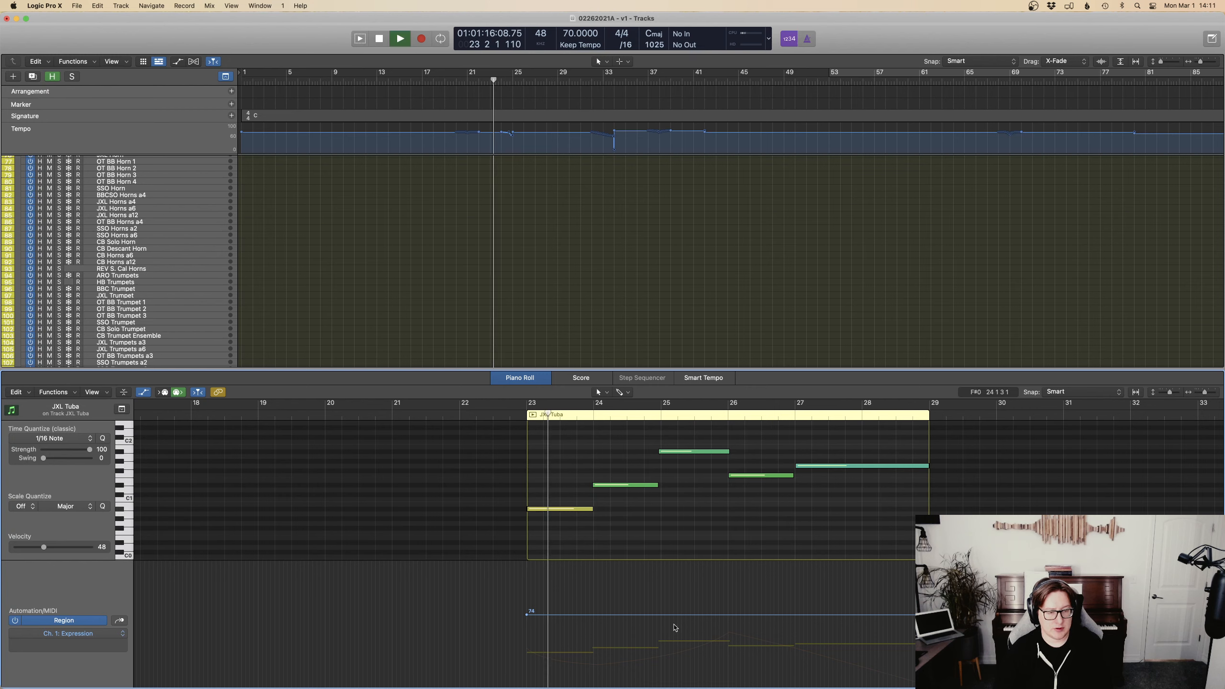
pyautogui.moveTo(674, 614); pyautogui.dragTo(675, 648)
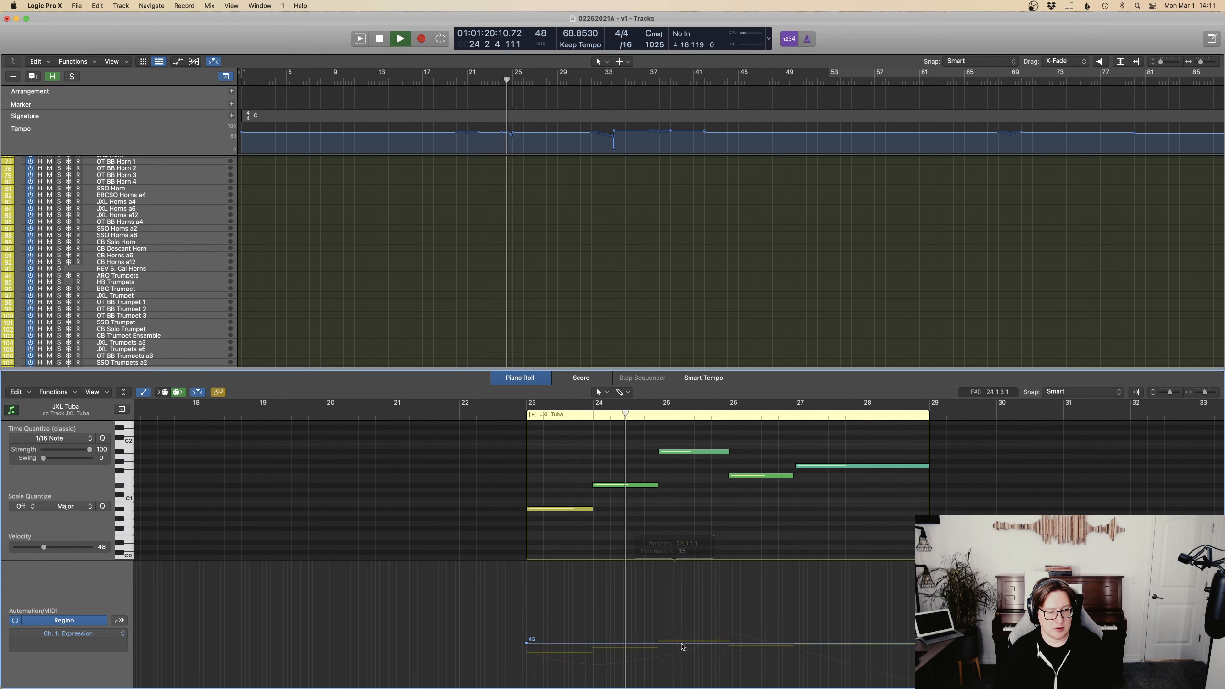
# Add an expression point at bar 27 and fade the tuba's expression out towards the region end at bar 29.
pyautogui.click(796, 643)
pyautogui.click(869, 643)
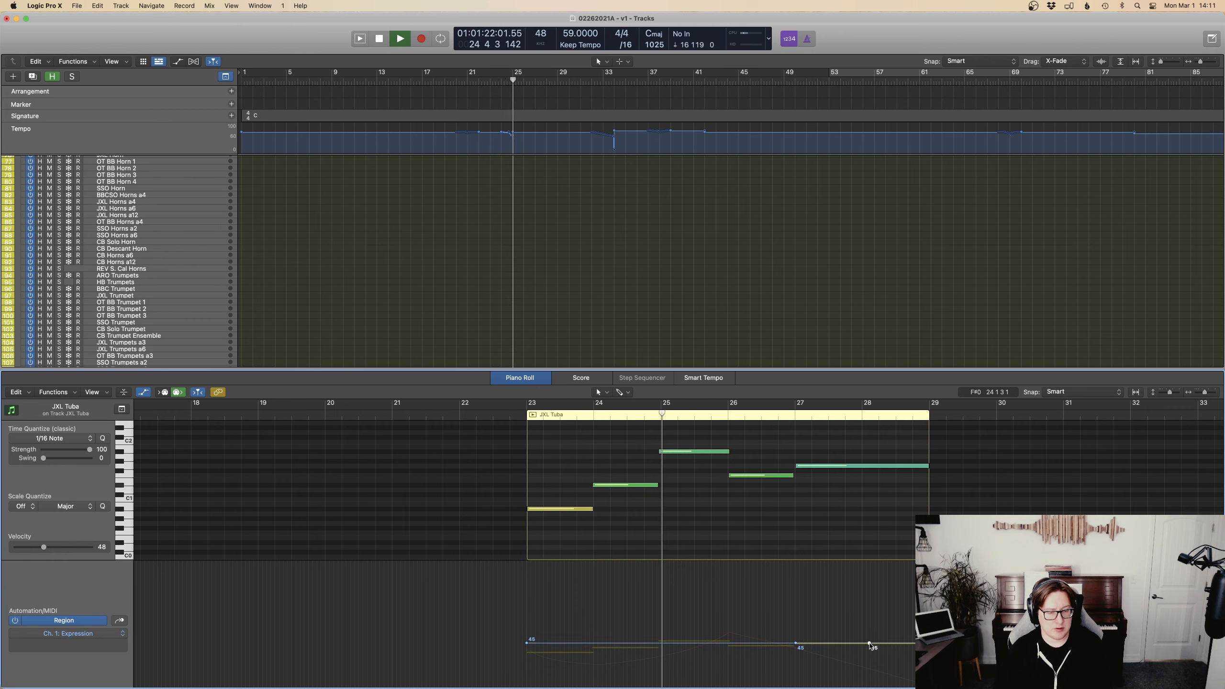
pyautogui.moveTo(869, 643); pyautogui.dragTo(928, 685)
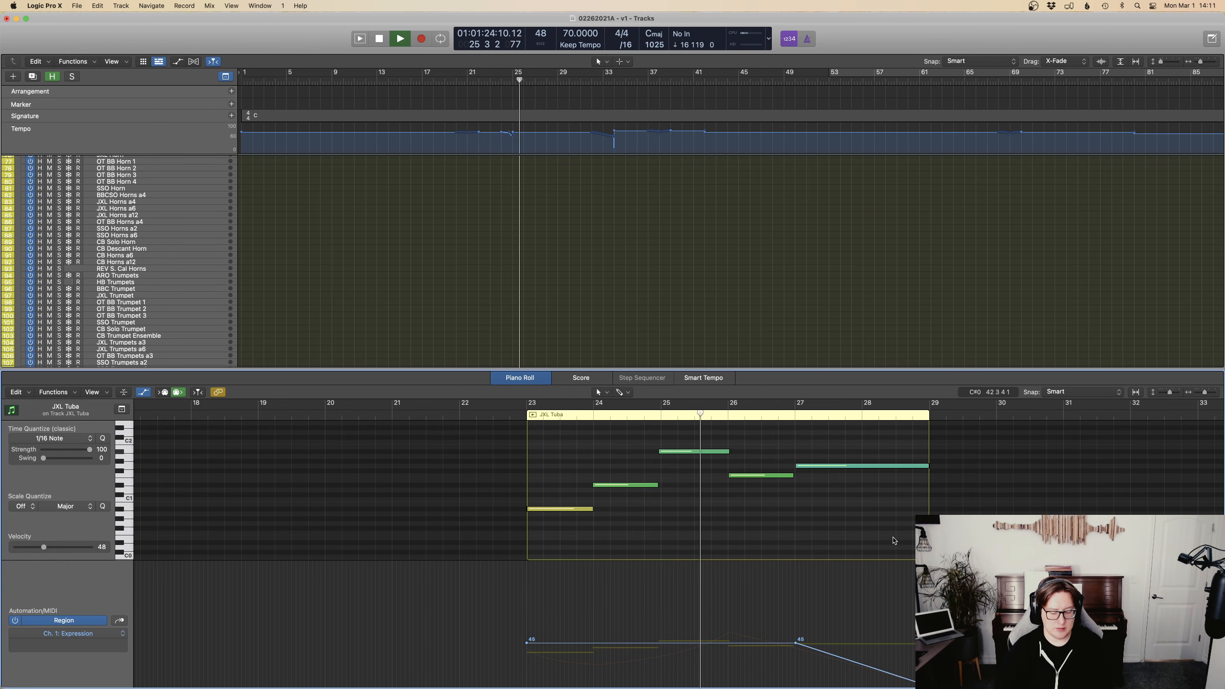
# Lower the tuba modulation points to 17 at bar 24 and 50 at bar 26, and close the Piano Roll.
pyautogui.hotkey('ctrl', 'm')
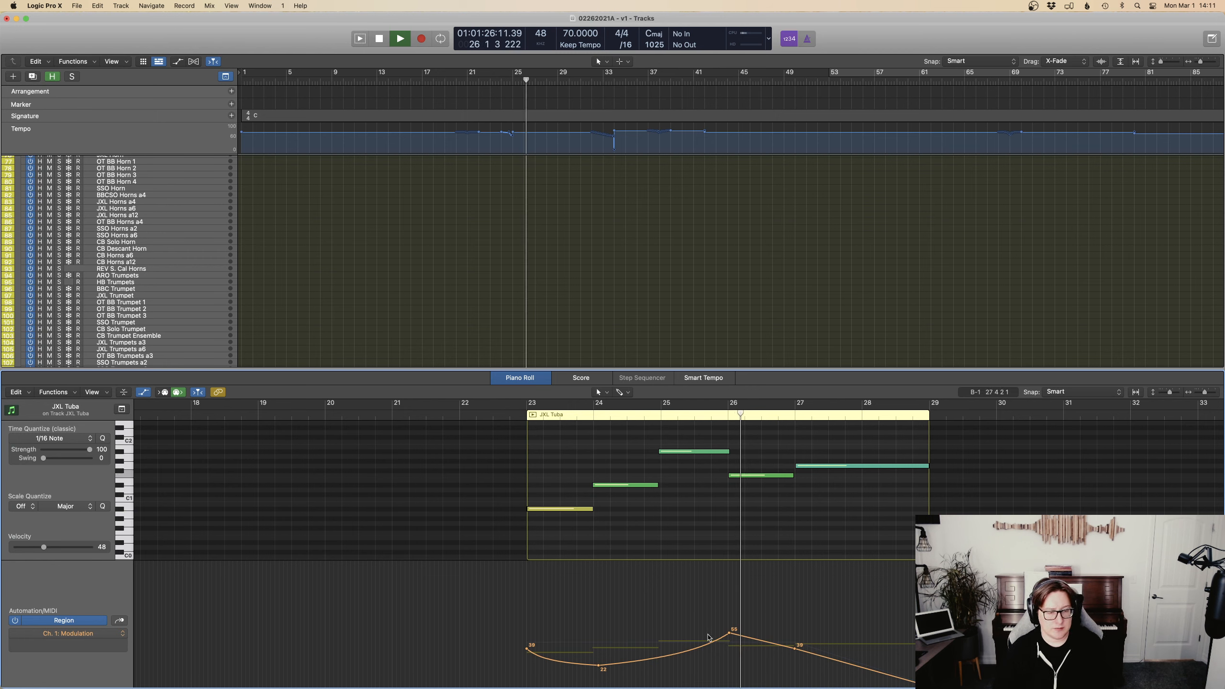
pyautogui.moveTo(695, 654); pyautogui.dragTo(695, 659)
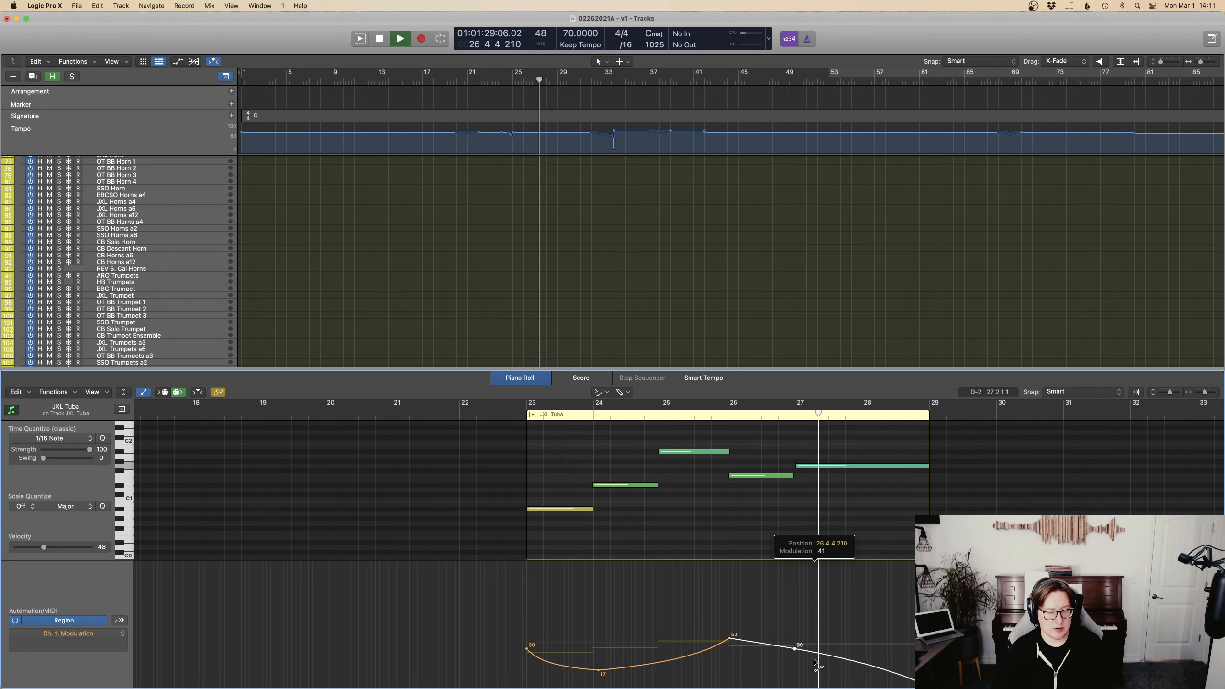
pyautogui.press('p')
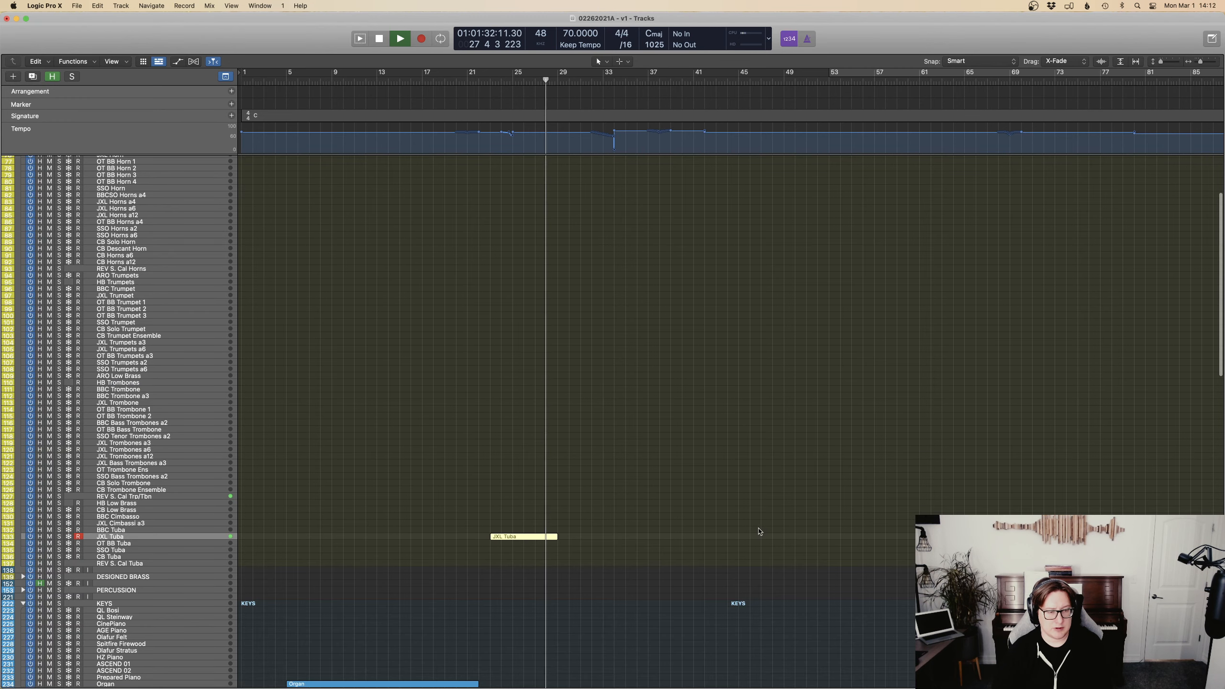
pyautogui.scroll(-4, 758, 530)
pyautogui.press('space')
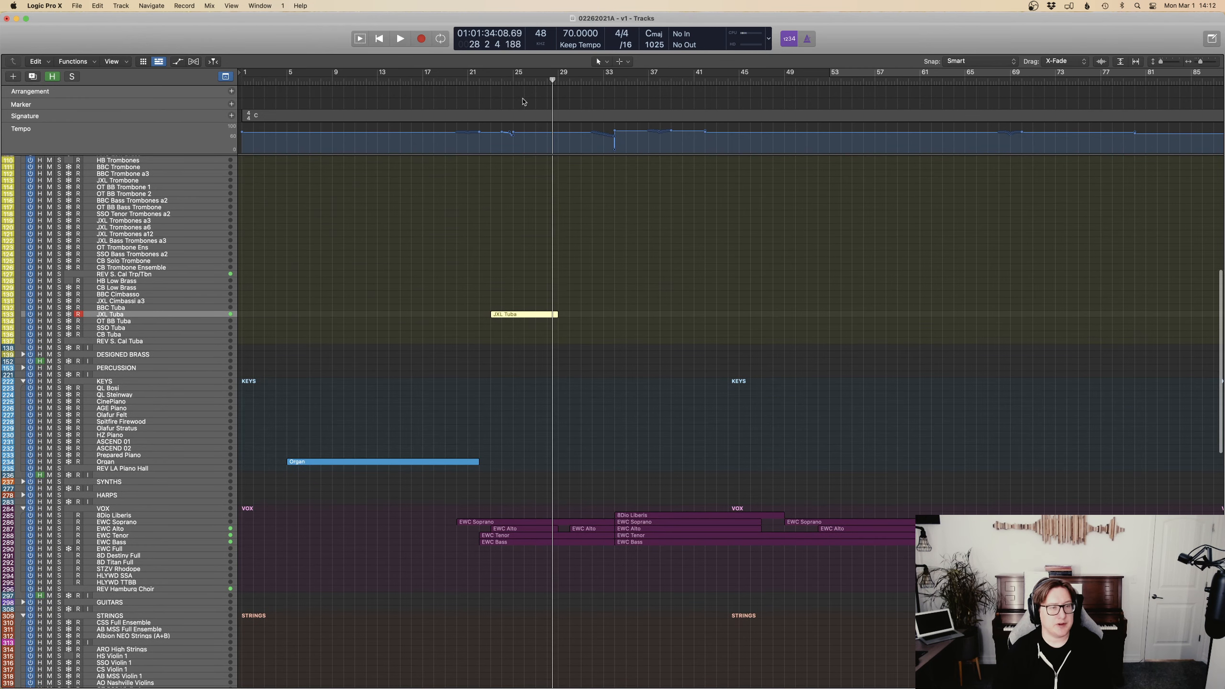
# Place the playhead at bar 23 and select the JXL Horn track for recording.
pyautogui.moveTo(499, 82); pyautogui.dragTo(490, 81)
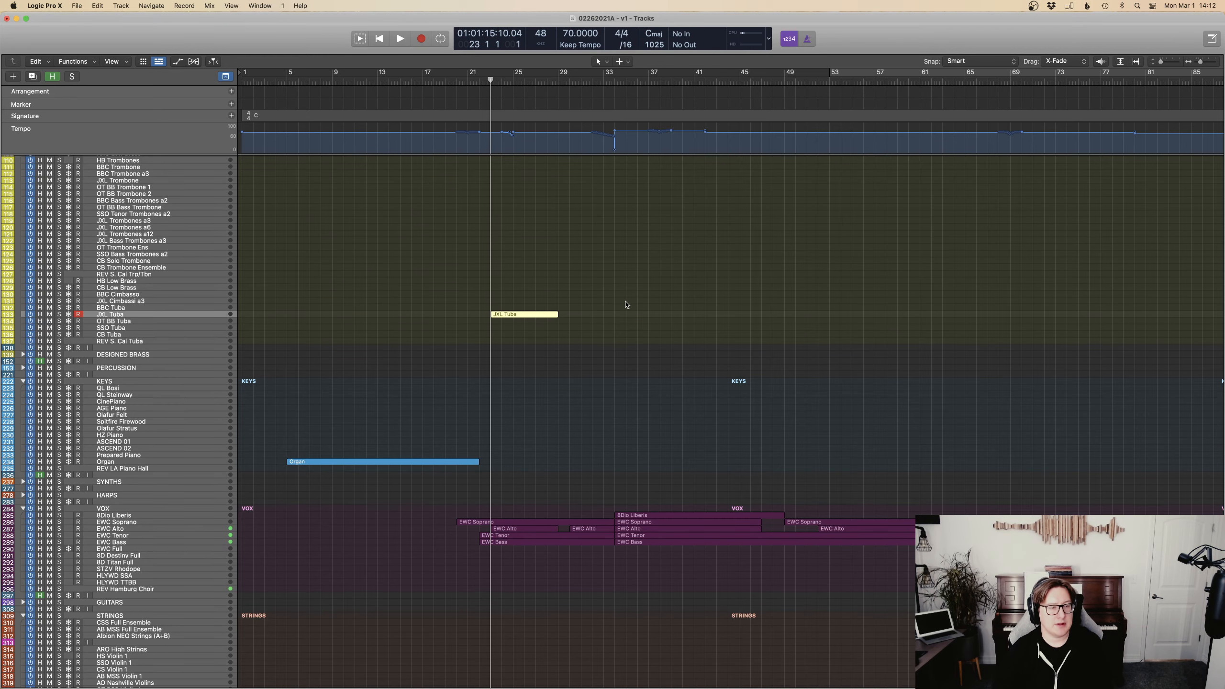
pyautogui.scroll(10, 554, 301)
pyautogui.scroll(3, 484, 303)
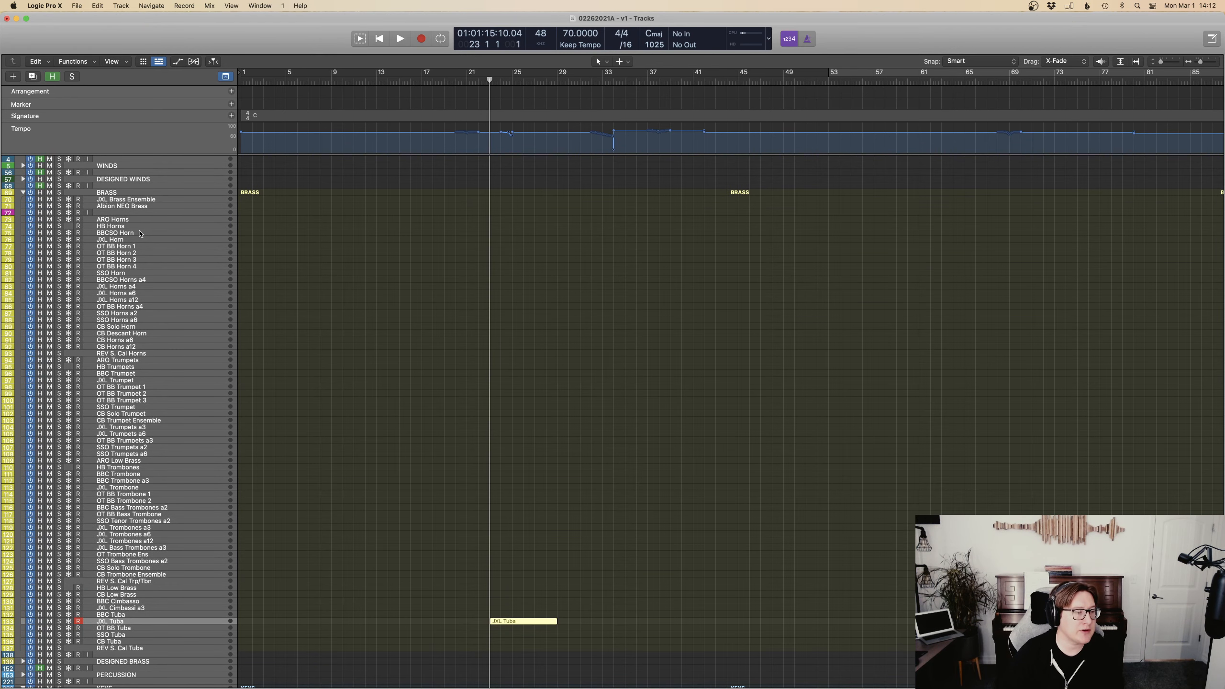
pyautogui.click(115, 239)
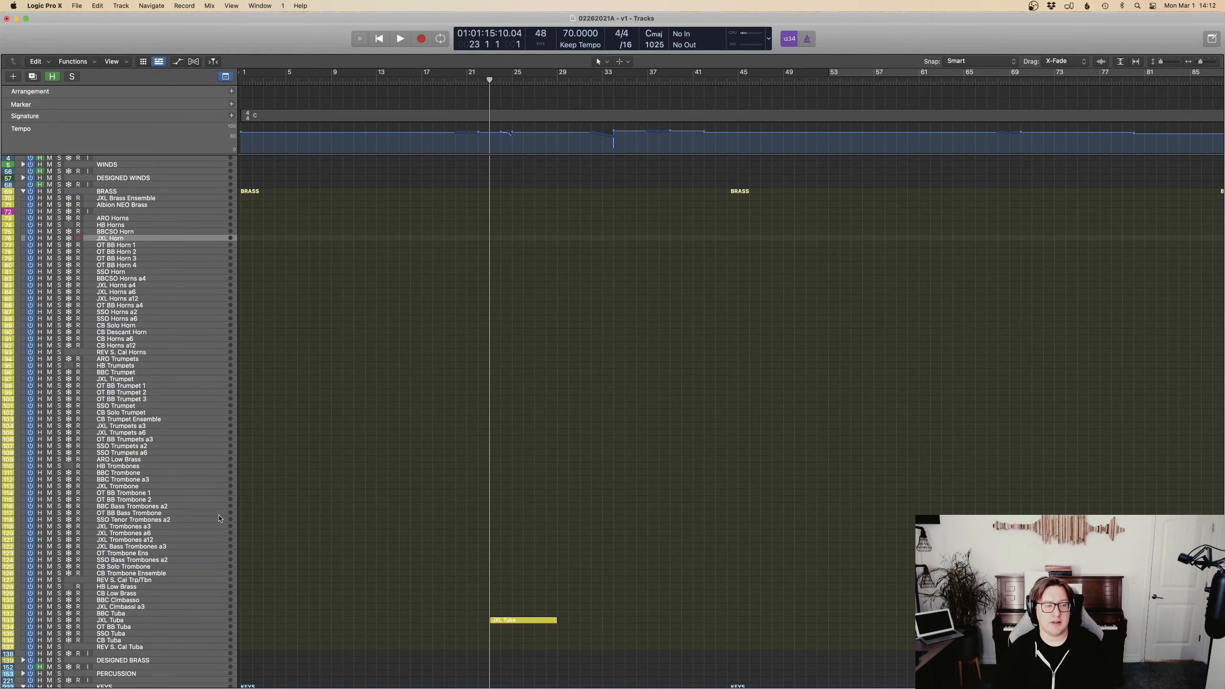
pyautogui.hotkey('ctrl', 'Up')
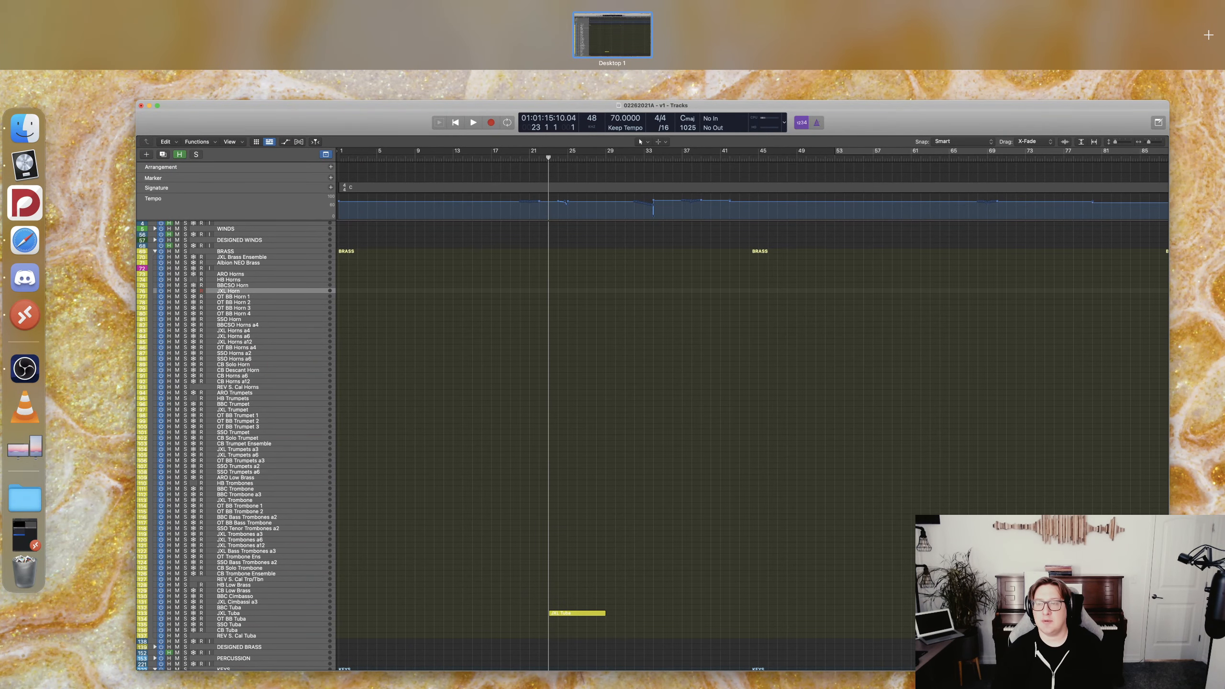
pyautogui.hotkey('ctrl', 'Up')
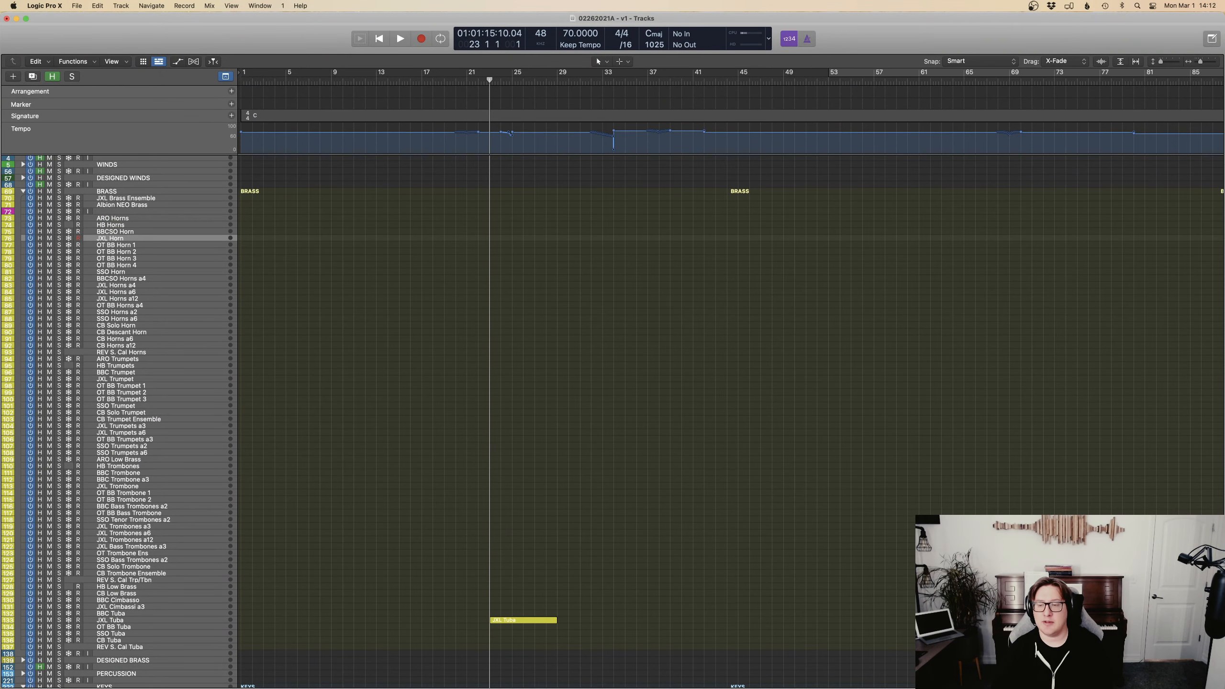
pyautogui.press('super+Tab')
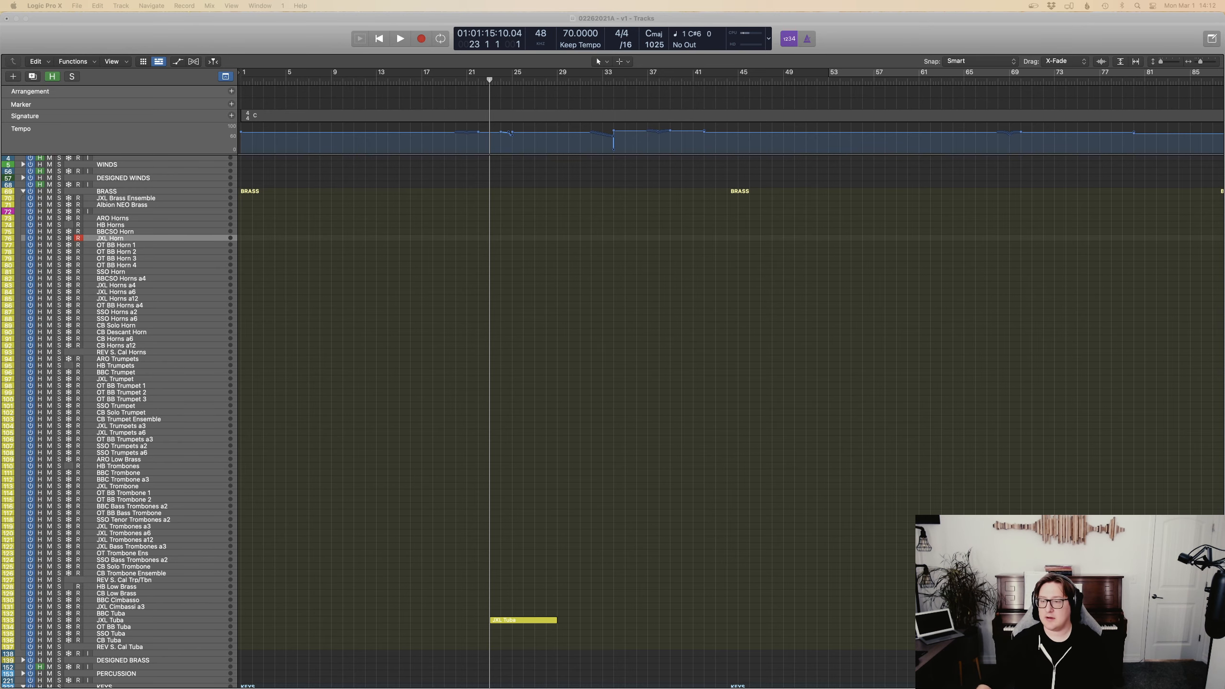
pyautogui.hotkey('ctrl', 'Up')
pyautogui.click(823, 282)
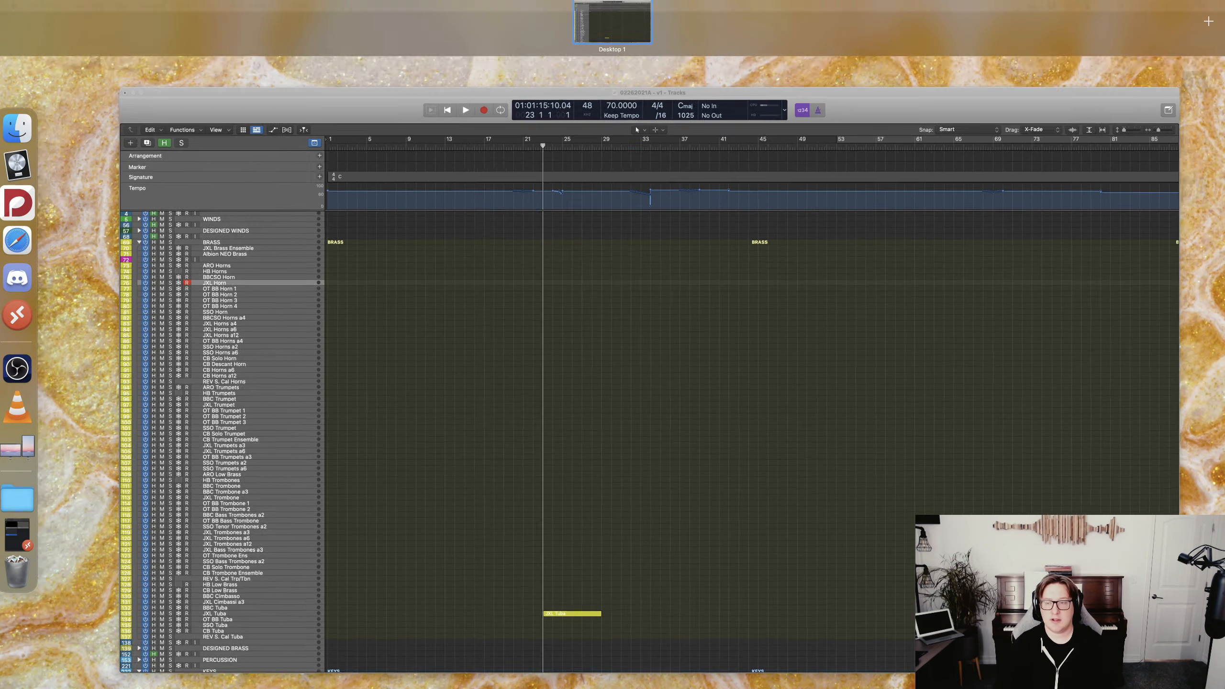
# Record a short JXL Horn take in bar 22 and check its note in the Piano Roll.
pyautogui.scroll(-3, 605, 249)
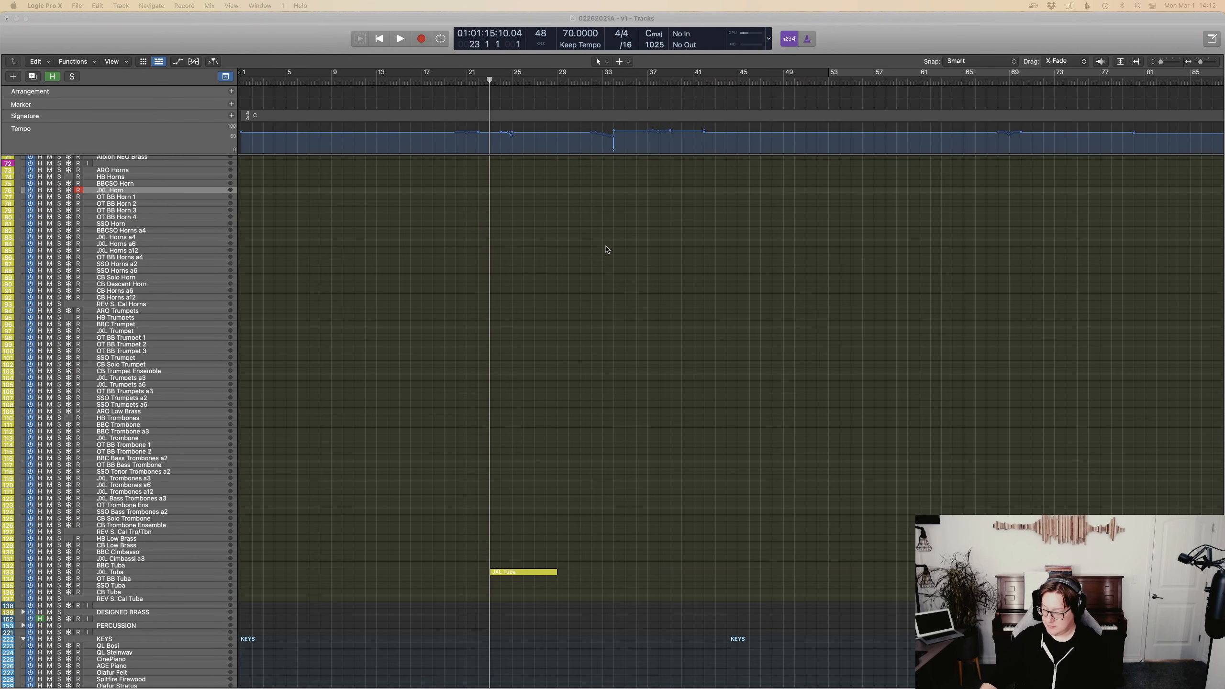
pyautogui.press('r')
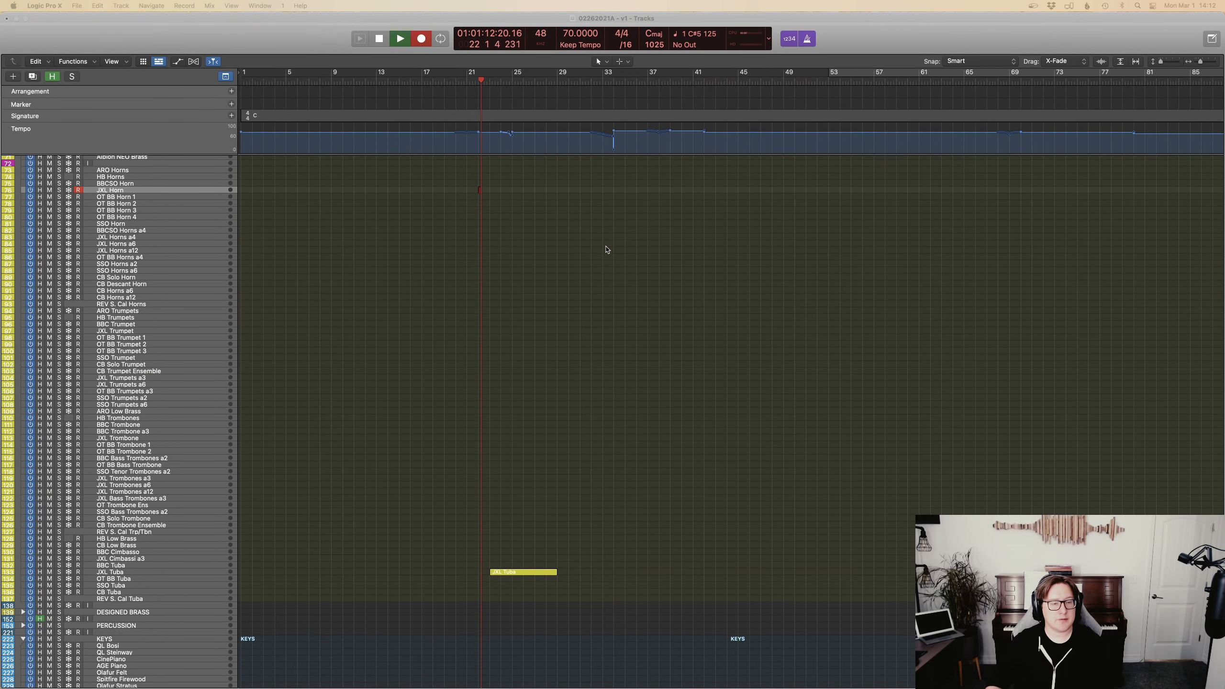
pyautogui.press('space')
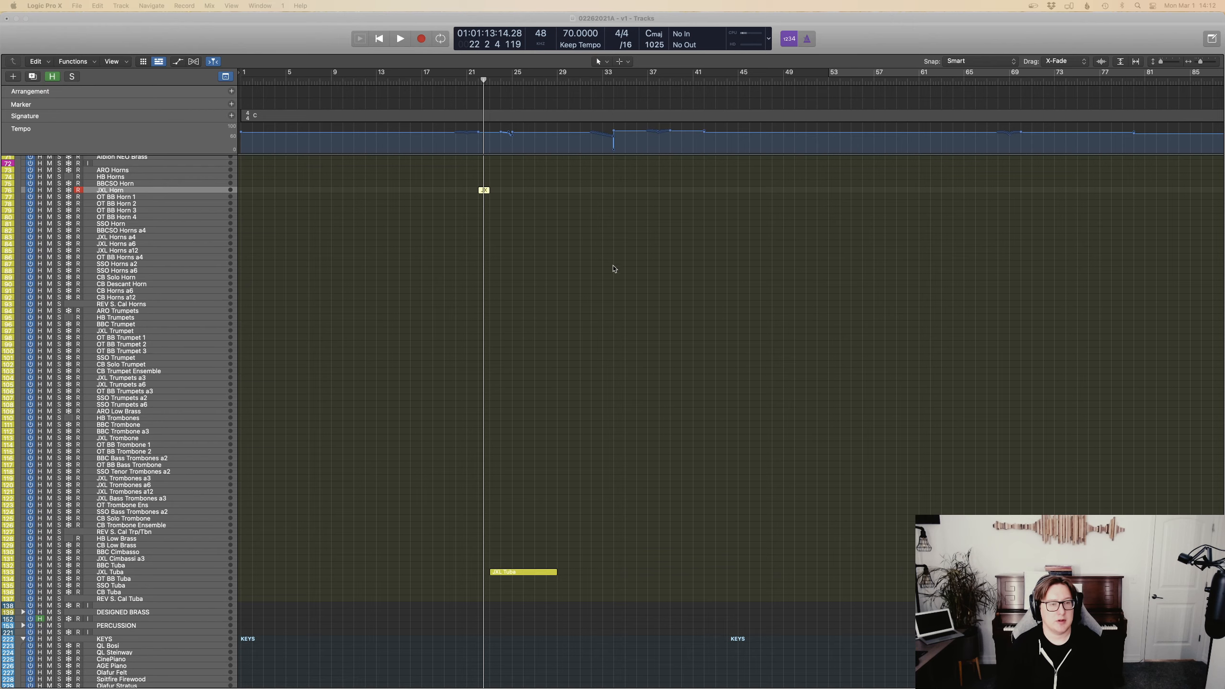
pyautogui.moveTo(501, 214); pyautogui.dragTo(466, 176)
pyautogui.press('p')
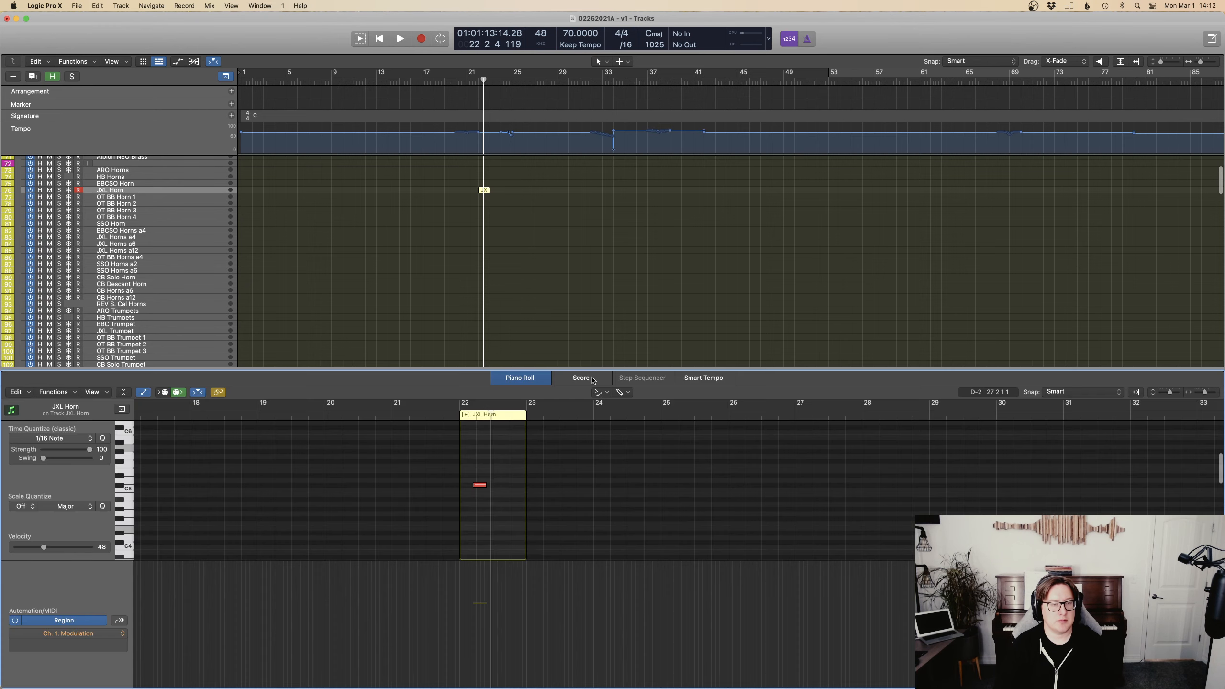
pyautogui.press('p')
# Return the playhead to bar 23 and select the JXL Tuba region.
pyautogui.click(495, 79)
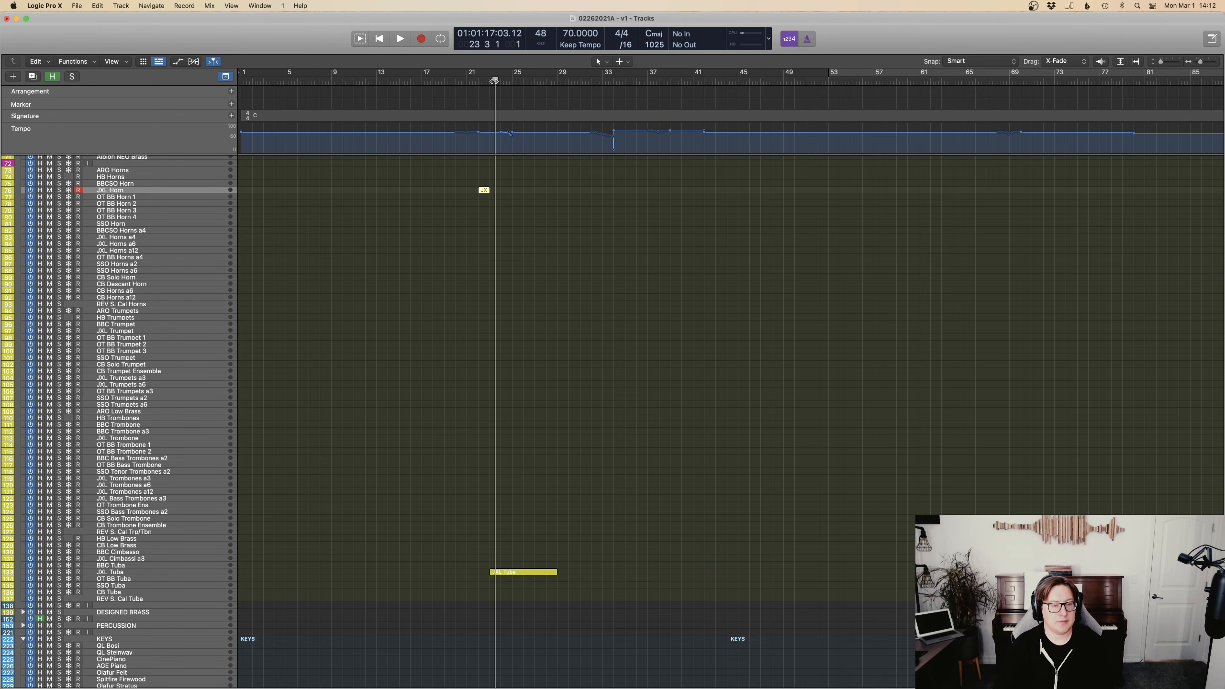
pyautogui.click(491, 80)
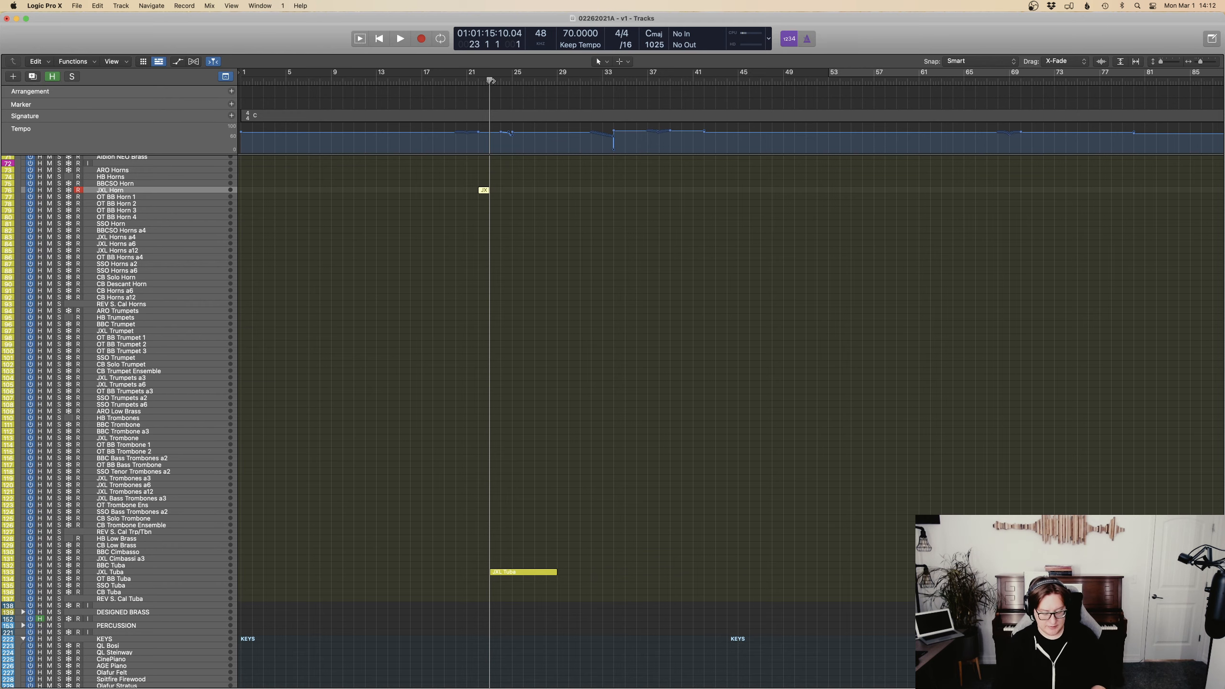
pyautogui.scroll(-5, 622, 275)
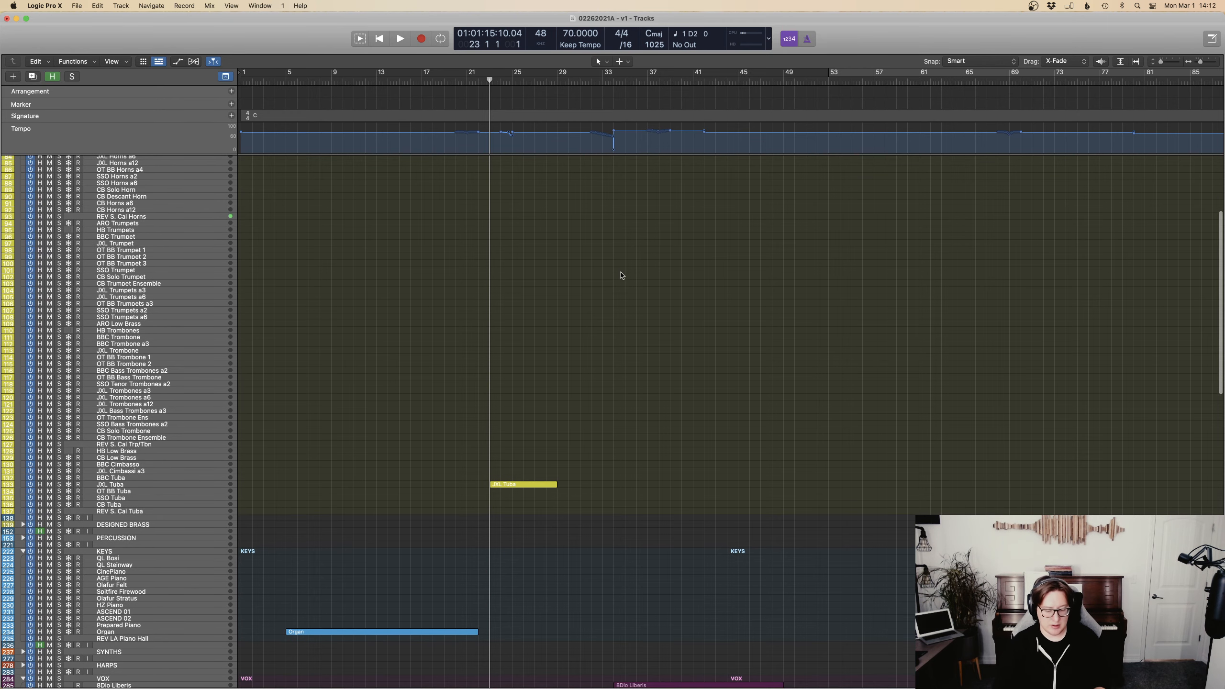
pyautogui.moveTo(583, 536); pyautogui.dragTo(530, 467)
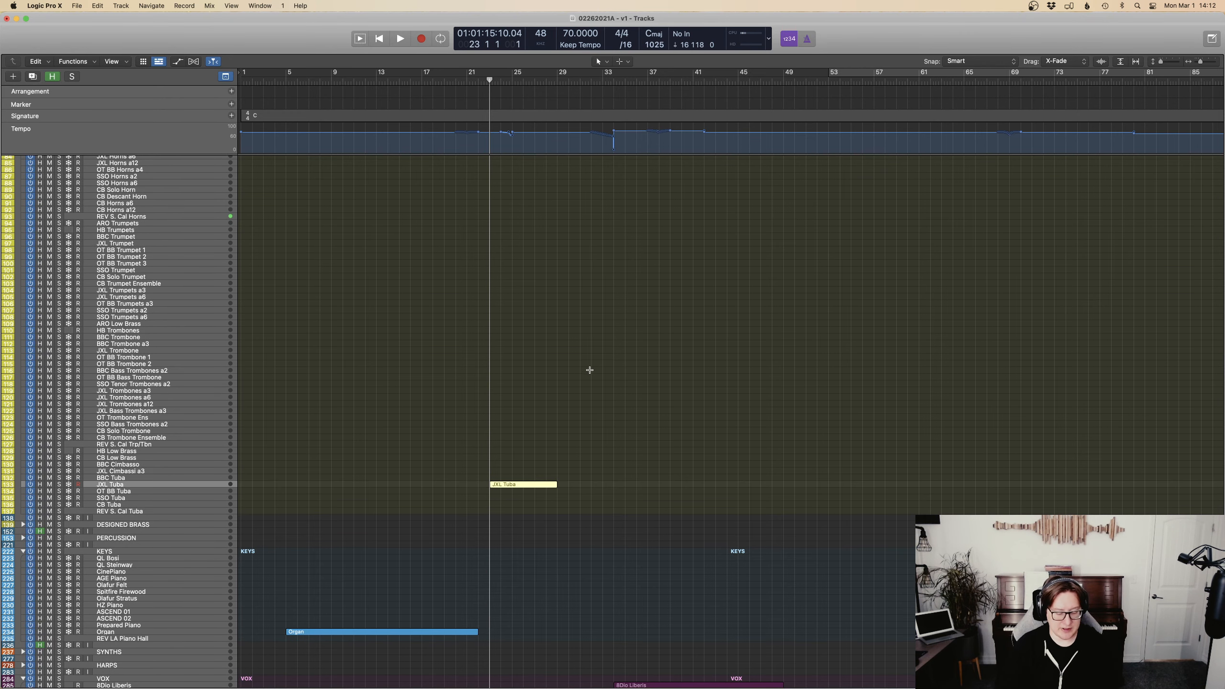
# Paste the copied JXL Tuba region onto the JXL Horn track at bar 23 and open it in the Piano Roll.
pyautogui.scroll(8, 588, 368)
pyautogui.moveTo(555, 282); pyautogui.dragTo(459, 236)
pyautogui.press('super+v')
pyautogui.press('p')
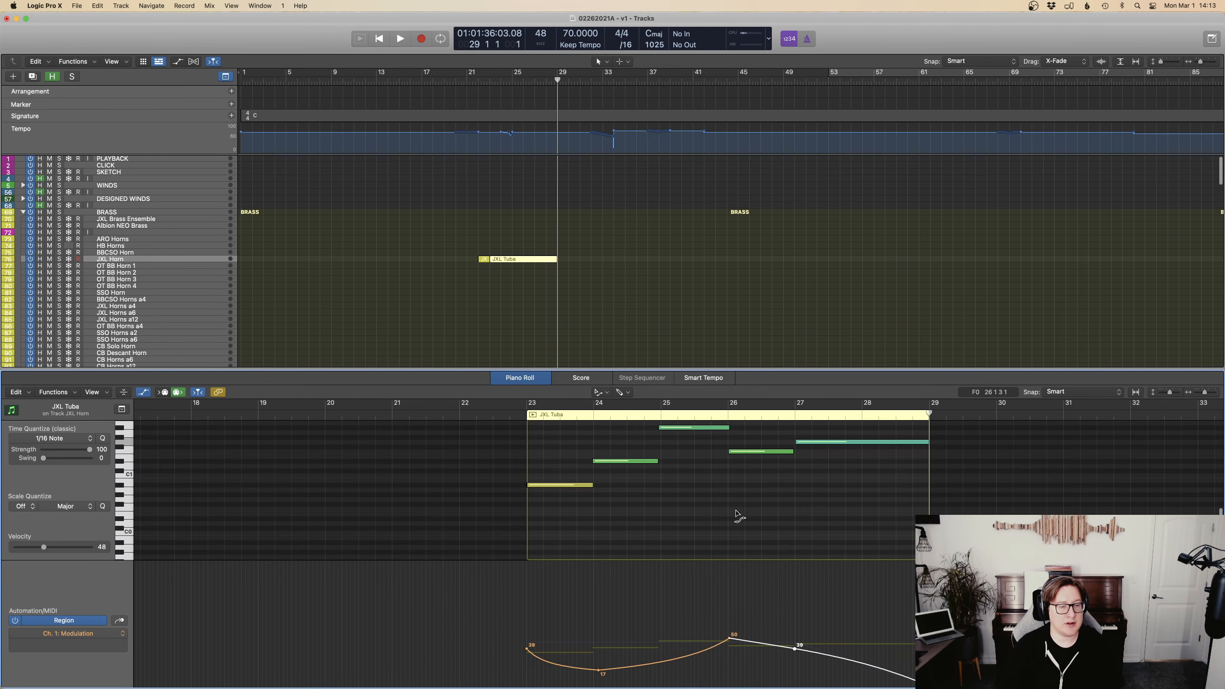
# Delete all the copied tuba notes from the region on the JXL Horn track, keeping its modulation curve.
pyautogui.press('t')
pyautogui.press('t')
pyautogui.moveTo(865, 540); pyautogui.dragTo(558, 447)
pyautogui.press('Delete')
pyautogui.click(559, 418)
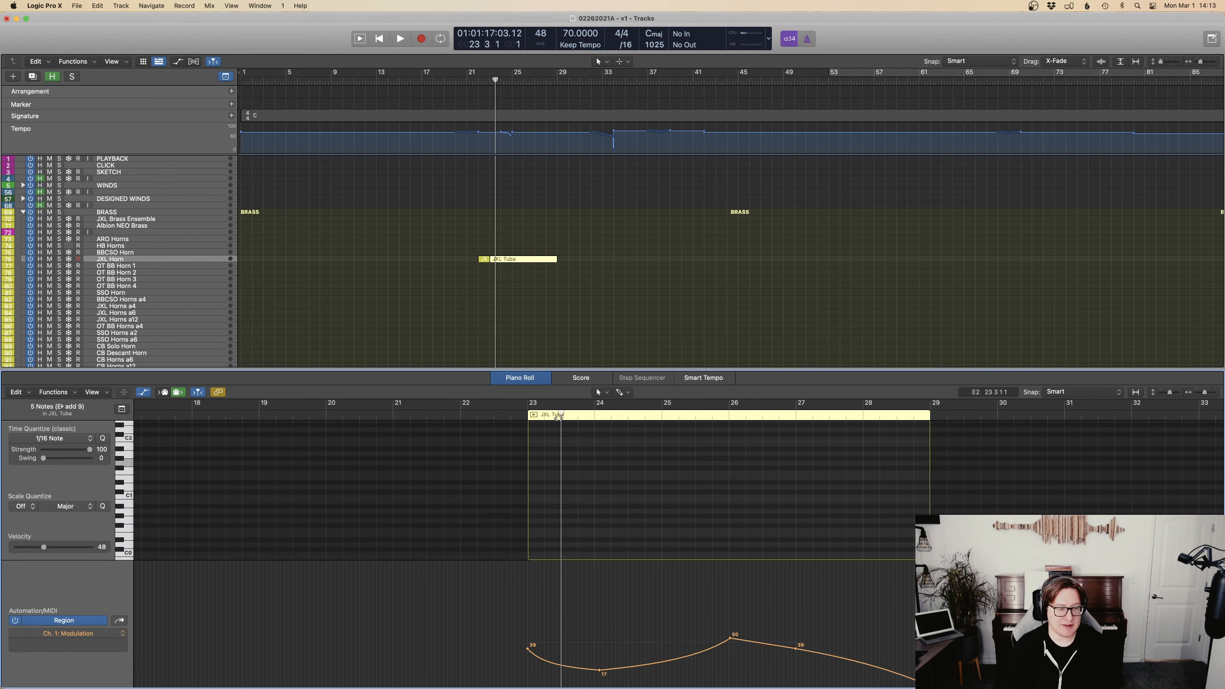
pyautogui.press('r')
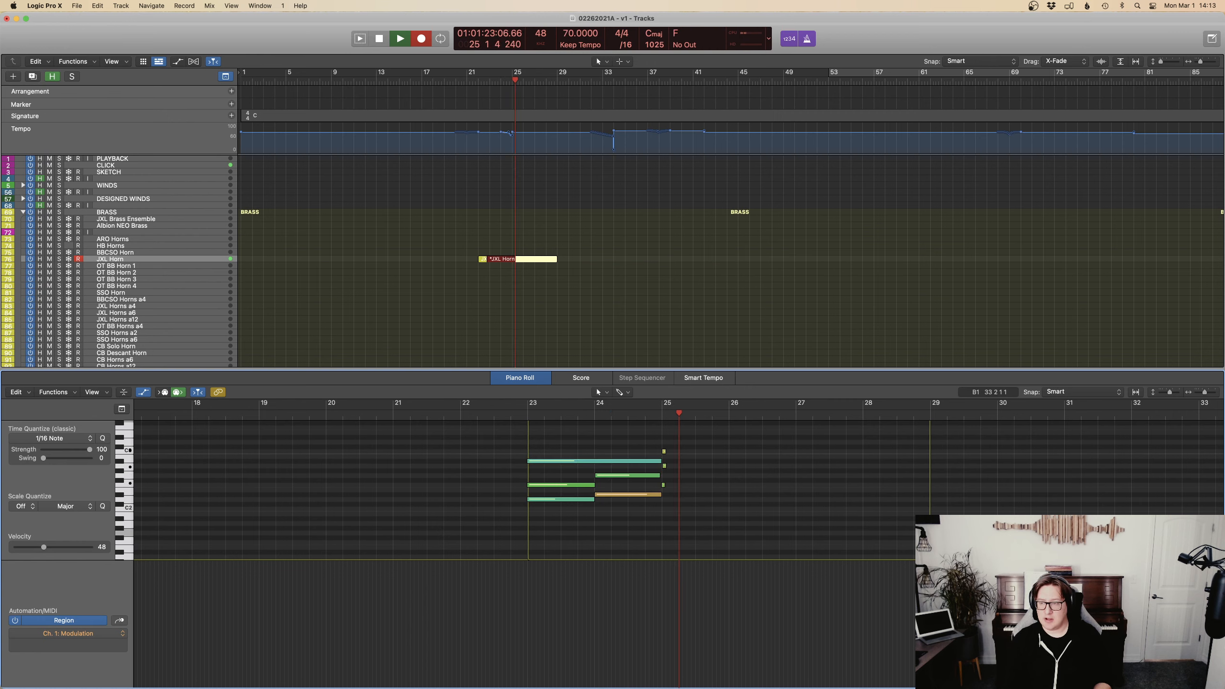
pyautogui.press('space')
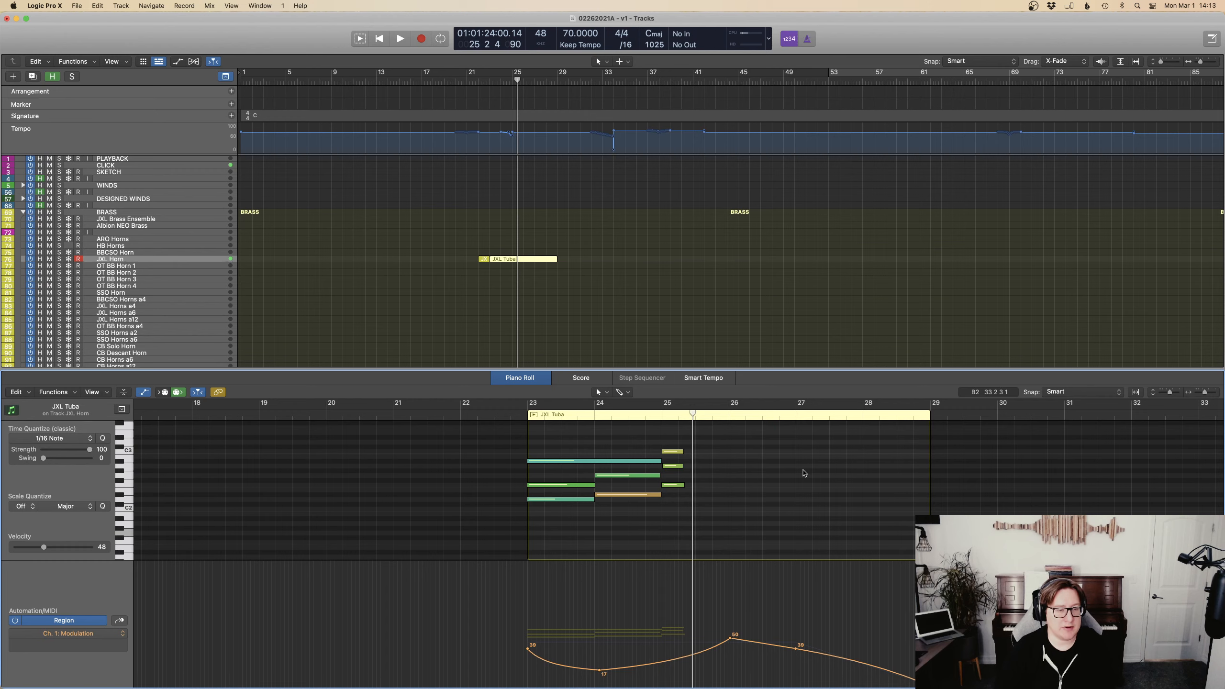
pyautogui.press('super+z')
# Record the JXL Horn chords from bar 23 through bar 28 into the pasted region and quantize all notes to 1/16.
pyautogui.click(545, 418)
pyautogui.press('r')
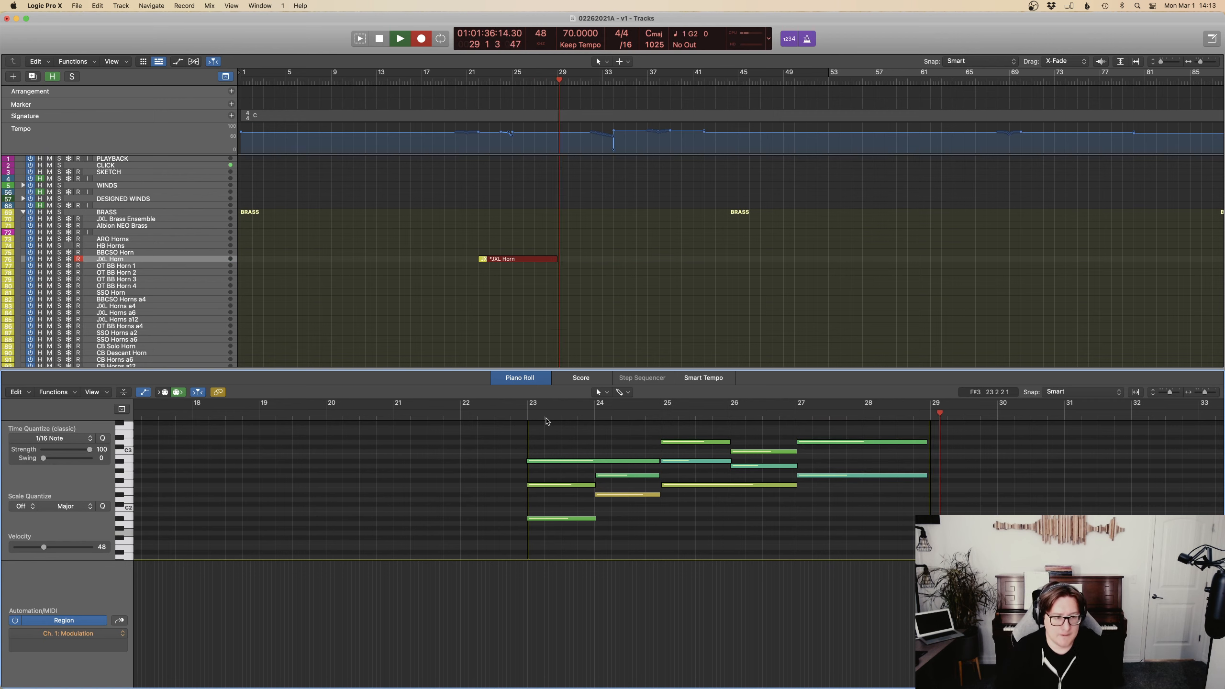
pyautogui.press('space')
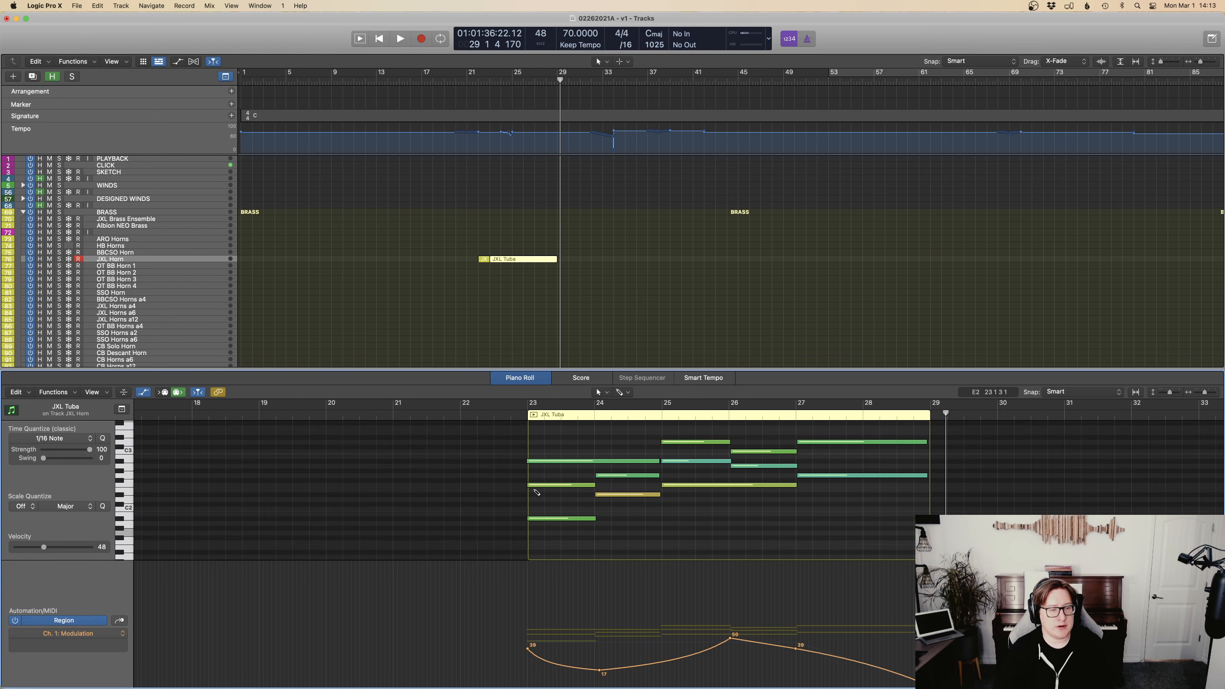
pyautogui.press('super+a')
pyautogui.press('q')
# Play the soloed horn region from just before bar 23 and rename it after its track, JXL Horn.
pyautogui.click(512, 413)
pyautogui.hotkey('ctrl', 's')
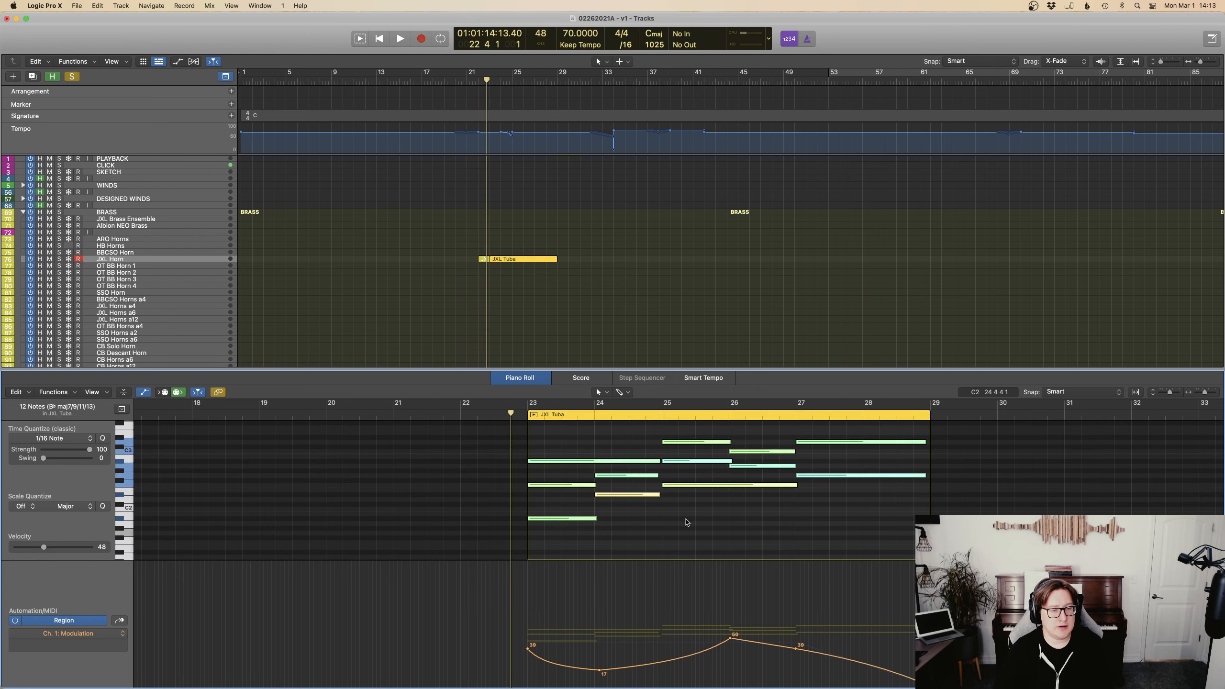
pyautogui.press('space')
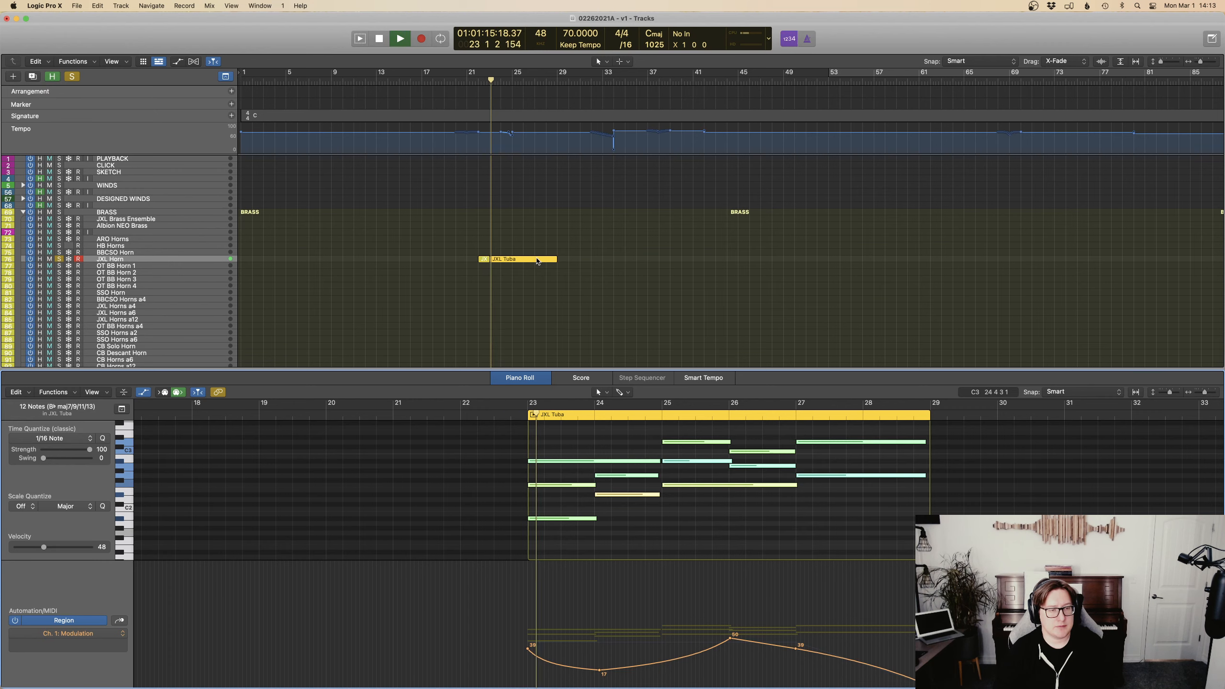
pyautogui.rightClick(547, 260)
pyautogui.click(548, 262)
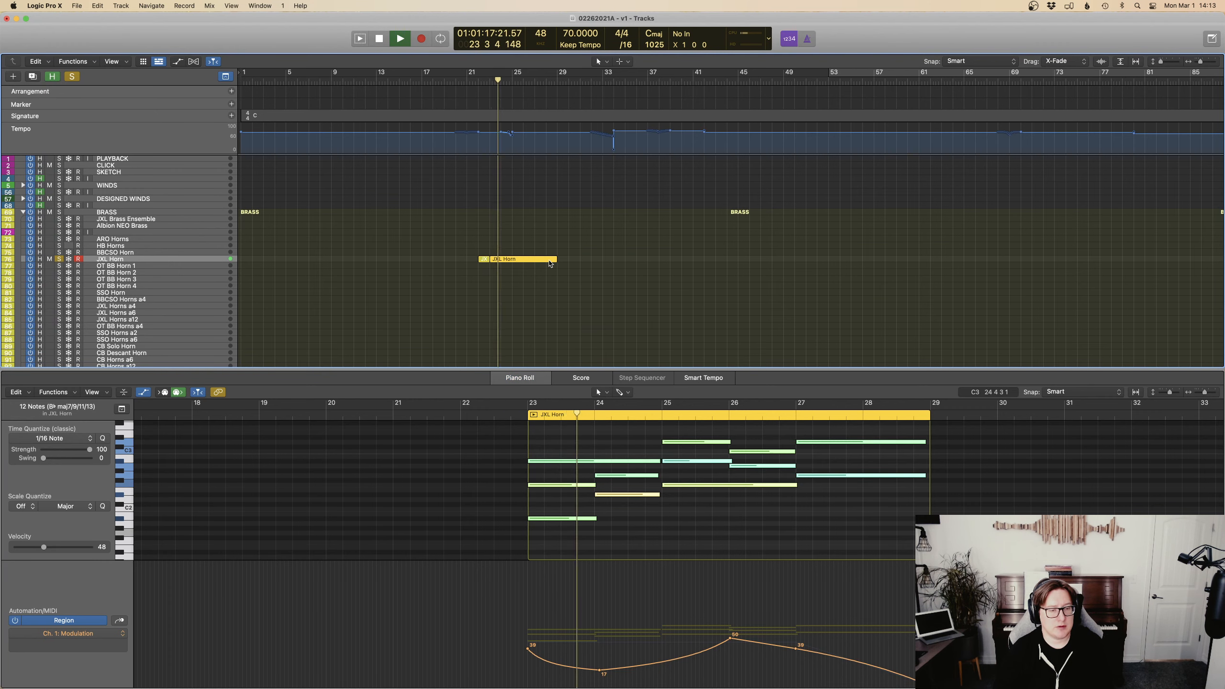
# Stop playback and raise the horn region's modulation points to about 65 at bar 23 and 48 at bar 24.
pyautogui.click(640, 521)
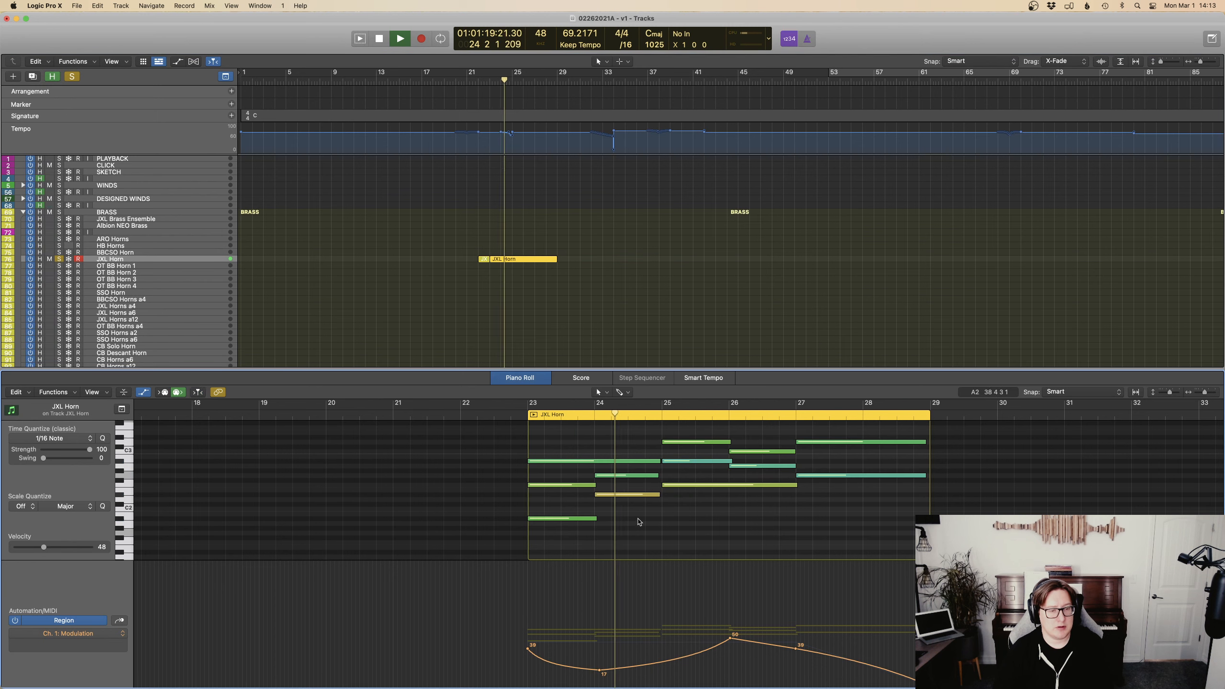
pyautogui.press('space')
pyautogui.moveTo(589, 670); pyautogui.dragTo(528, 623)
# Play the horn and tuba parts together from around bar 23 with the Piano Roll closed.
pyautogui.press('space')
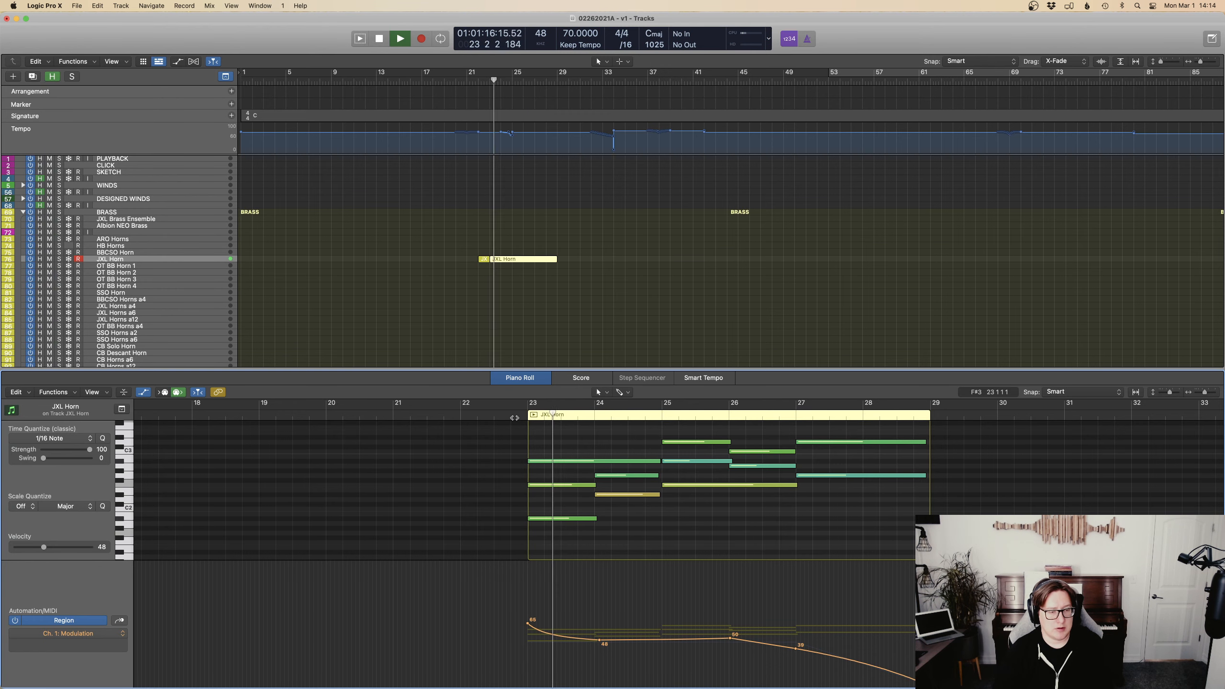
pyautogui.press('e')
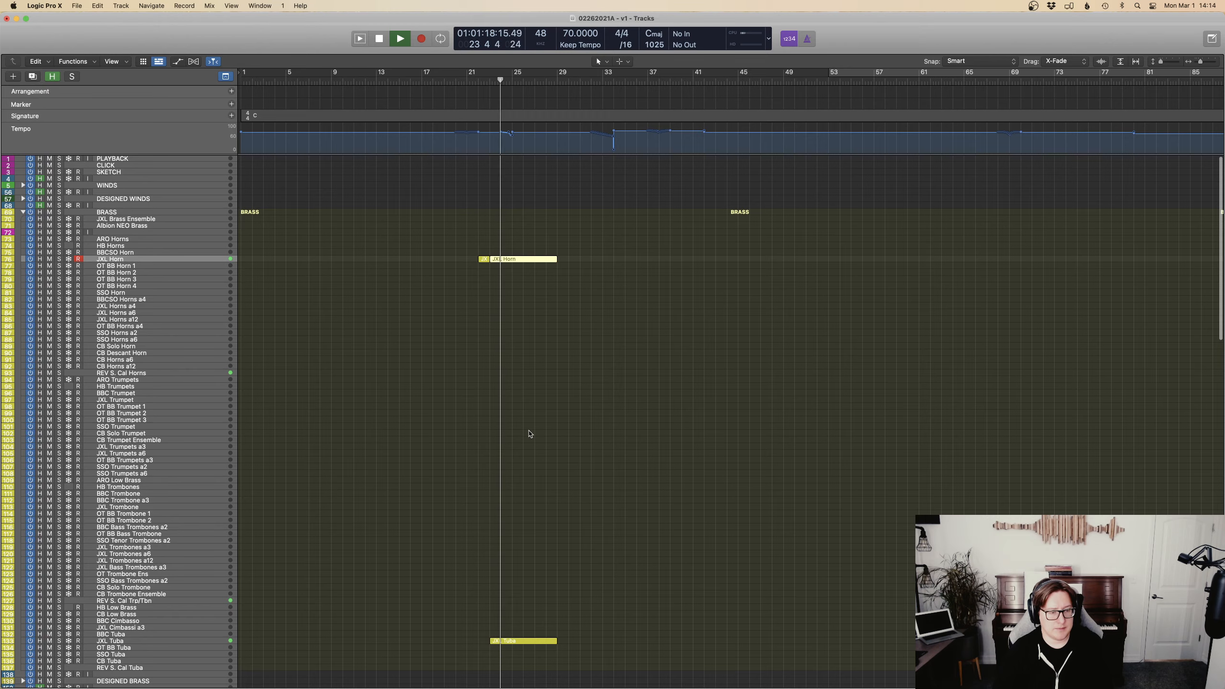
pyautogui.scroll(-3, 559, 453)
pyautogui.scroll(-5, 560, 453)
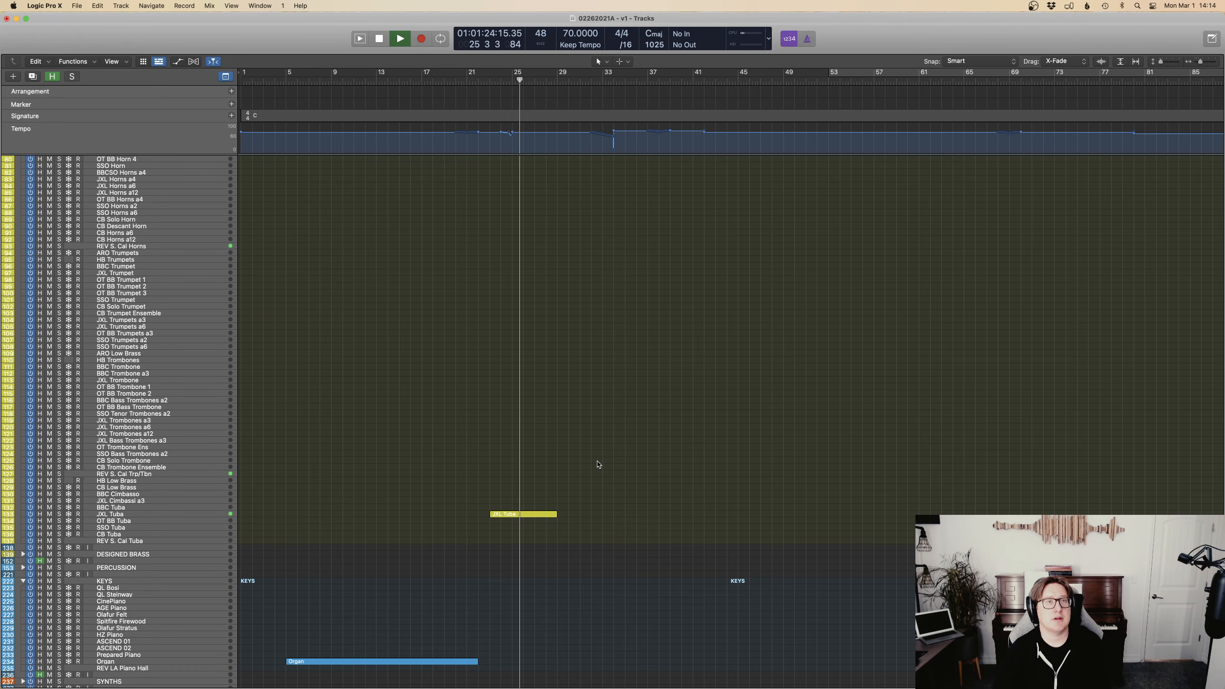
pyautogui.scroll(3, 598, 464)
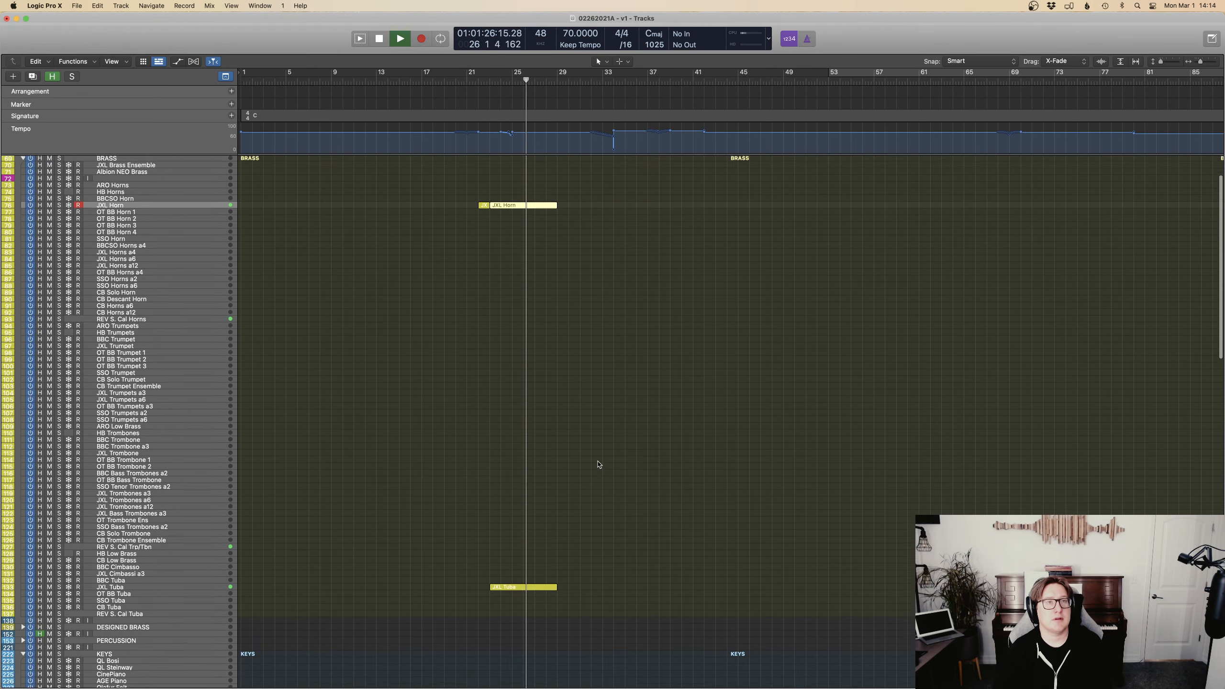
pyautogui.press('space')
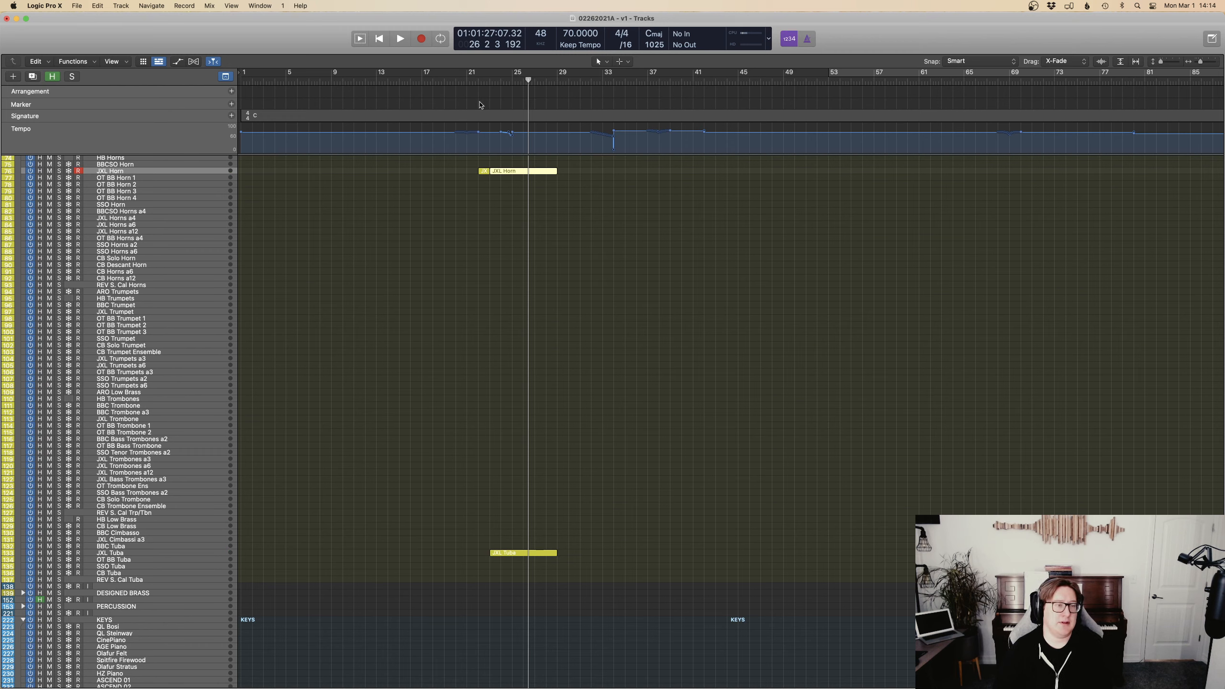
# Play the arrangement from bar 22 to bar 32, following the horn, tuba and choir regions.
pyautogui.moveTo(481, 81); pyautogui.dragTo(488, 80)
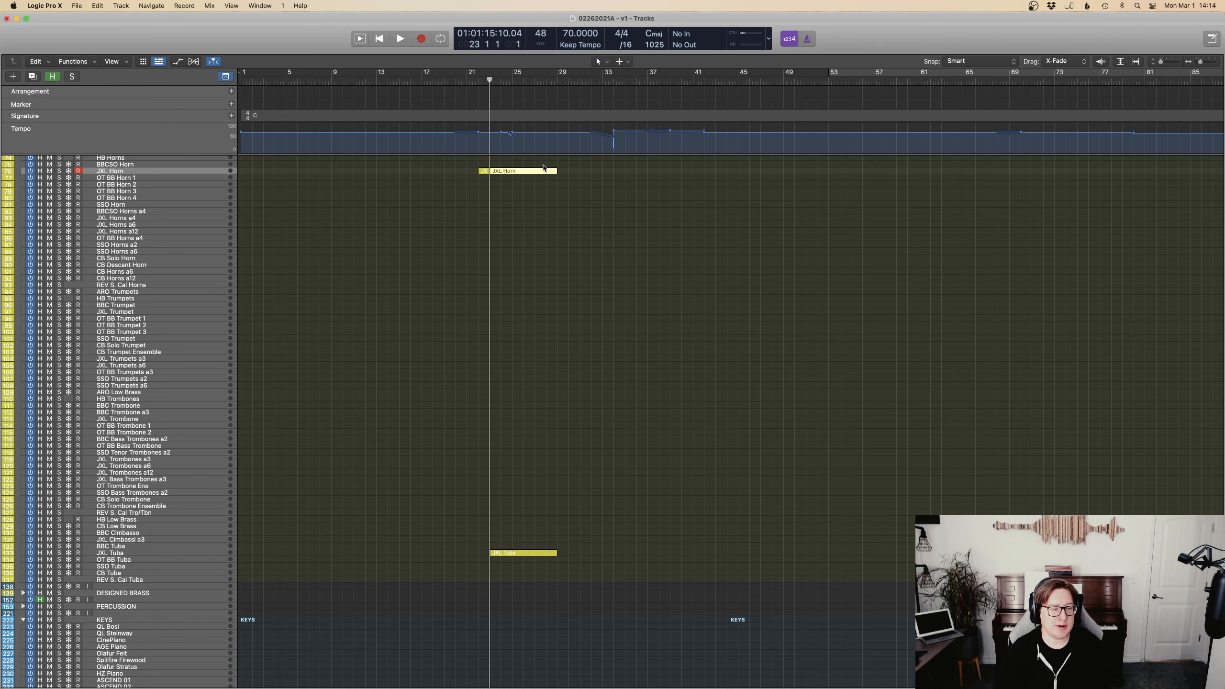
pyautogui.click(772, 417)
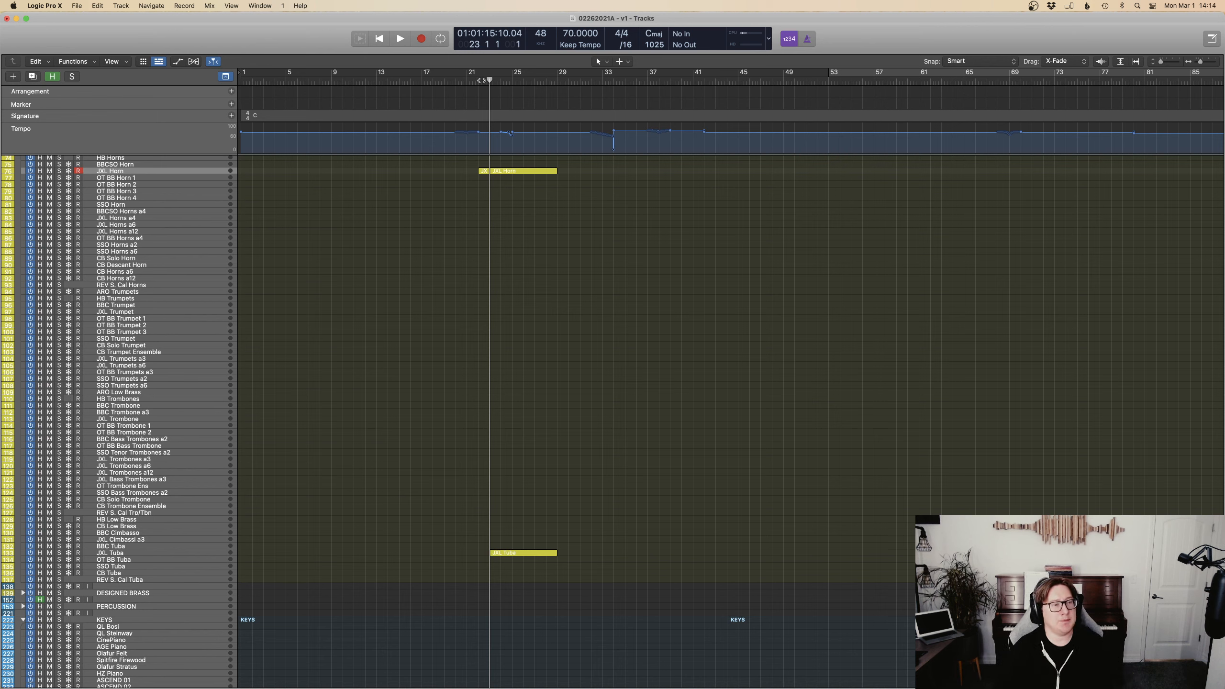
pyautogui.moveTo(481, 79); pyautogui.dragTo(478, 80)
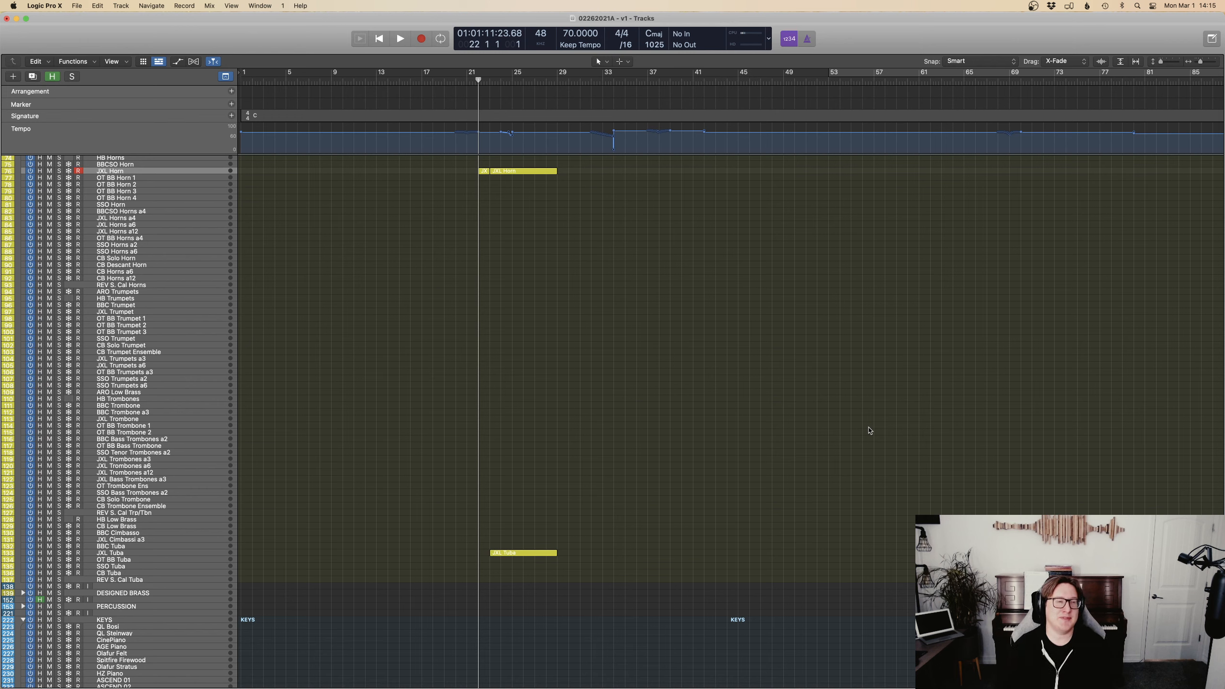
pyautogui.press('space')
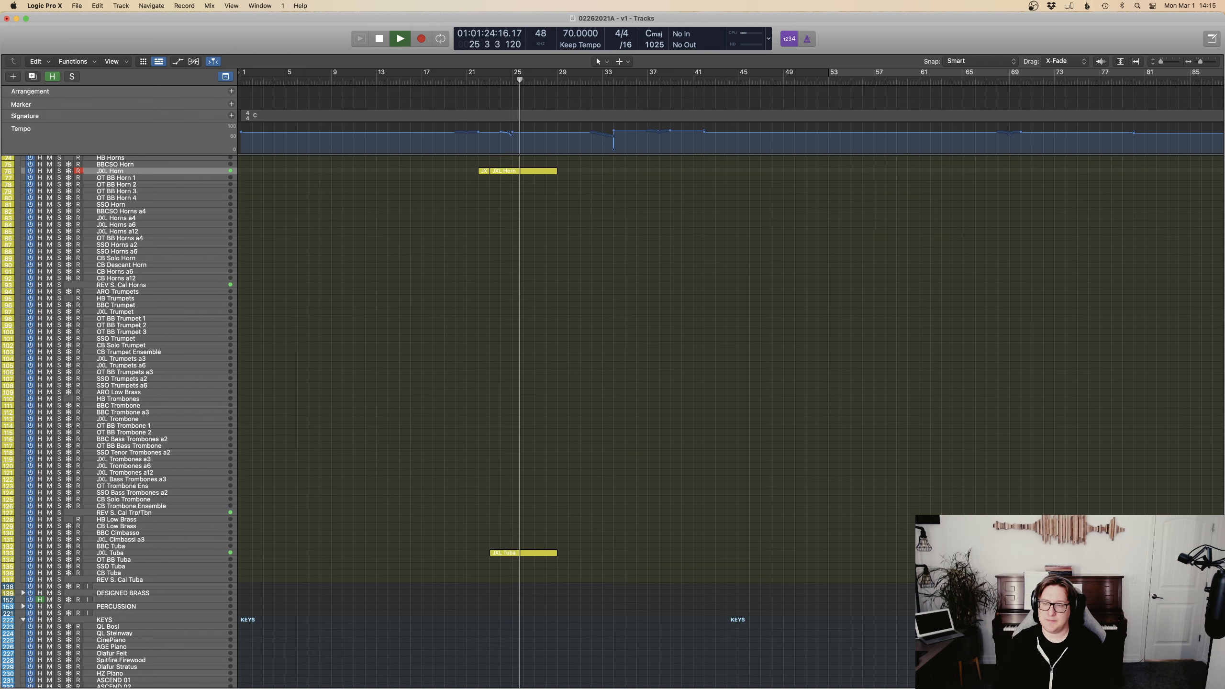
pyautogui.scroll(-3, 823, 548)
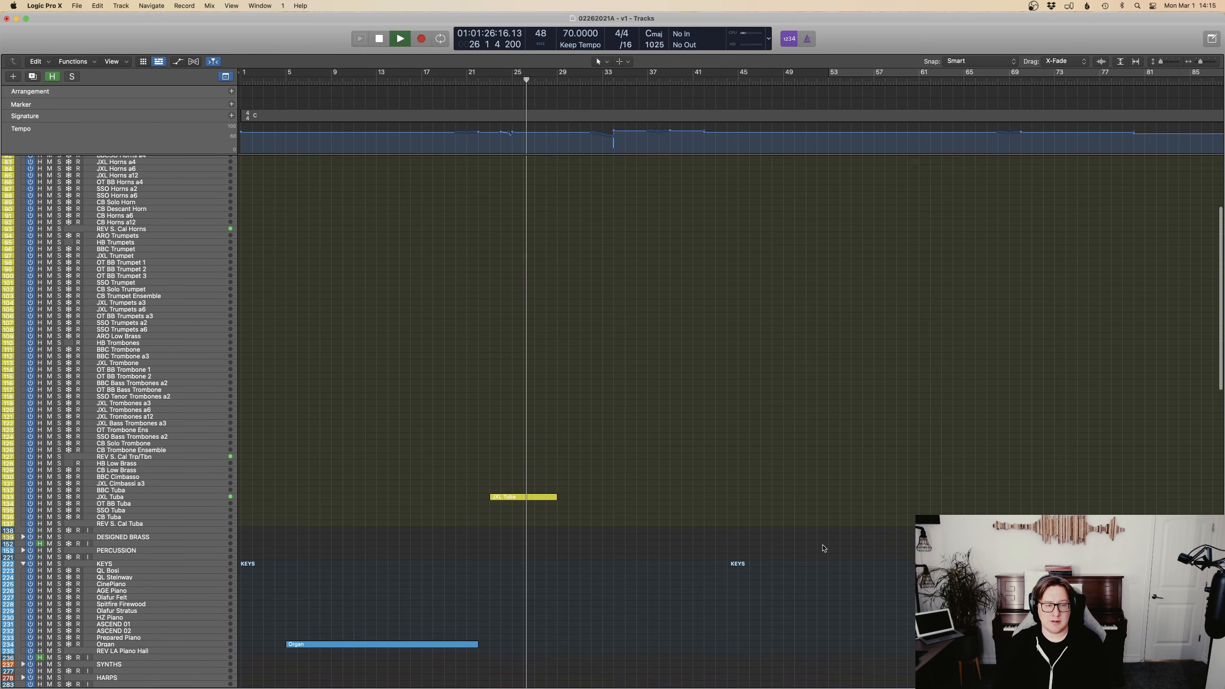
pyautogui.scroll(-10, 823, 549)
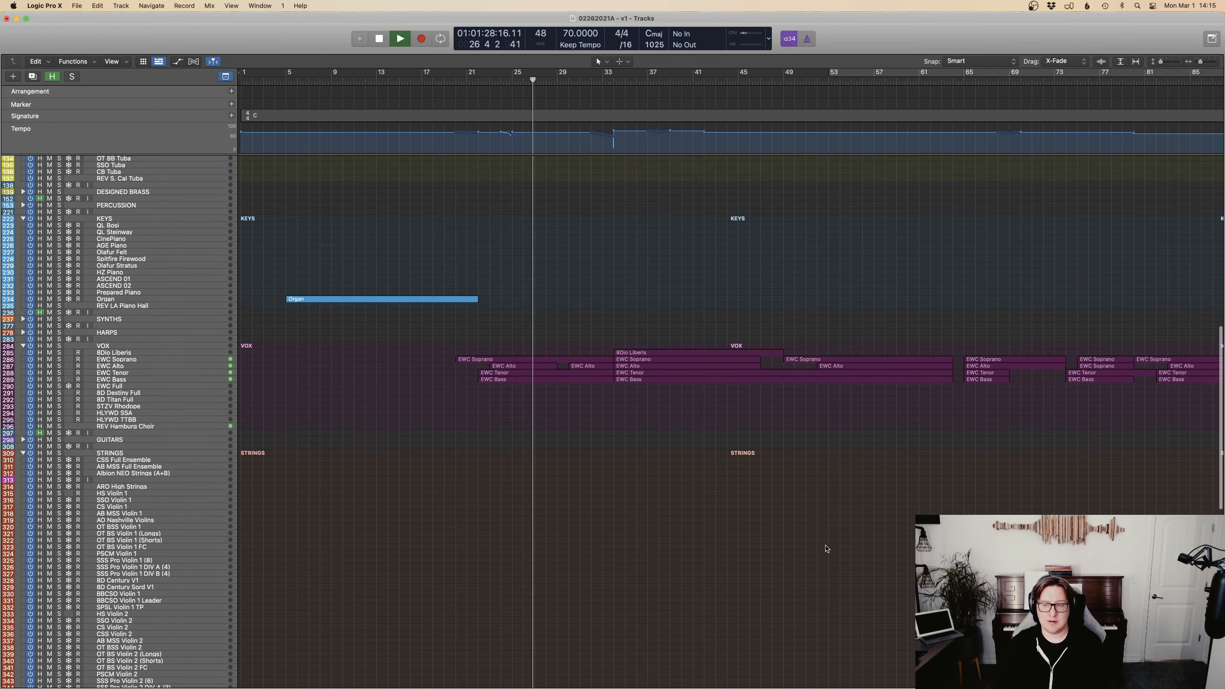
pyautogui.scroll(1, 825, 548)
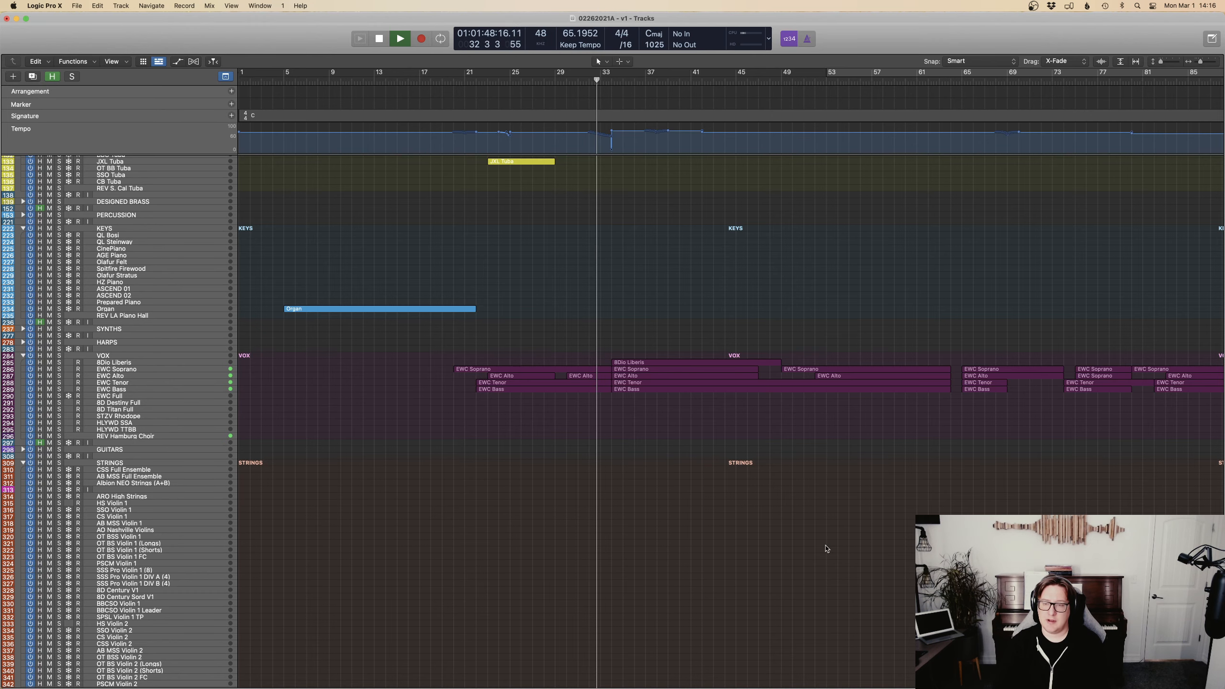
pyautogui.press('space')
# Duplicate the AB MSS Celli track in the strings section and rename the copy AB MSS Celli Solo.
pyautogui.scroll(-15, 671, 584)
pyautogui.scroll(-5, 615, 599)
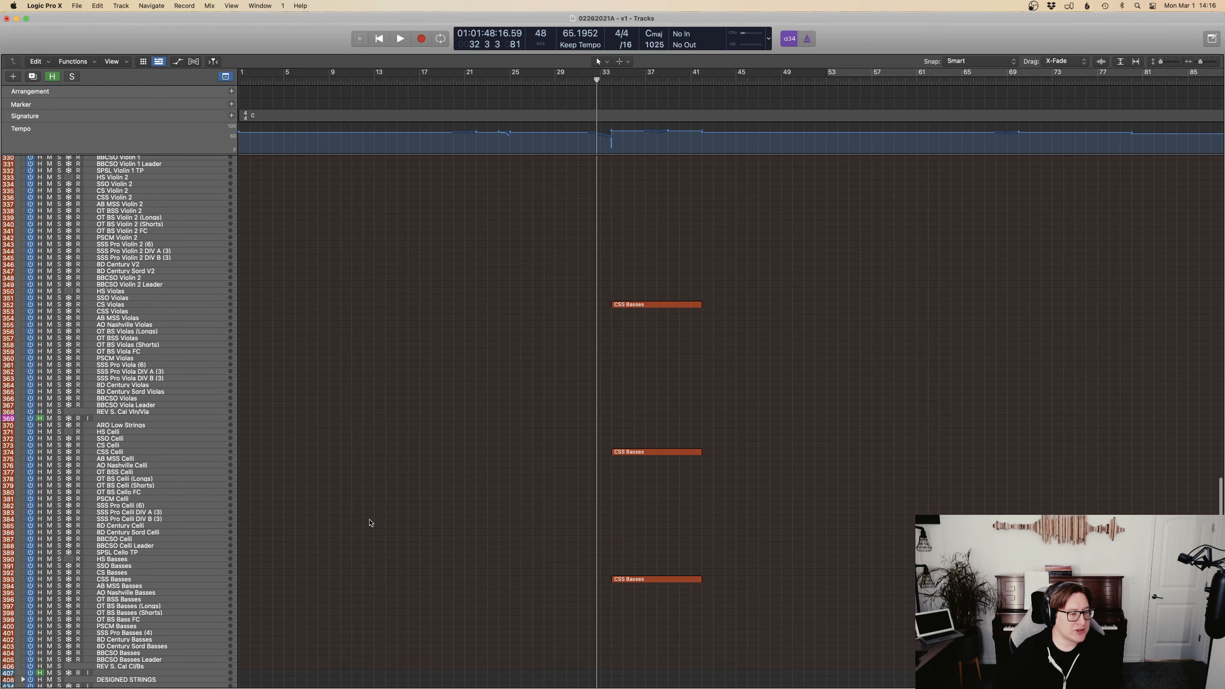
pyautogui.scroll(-3, 367, 520)
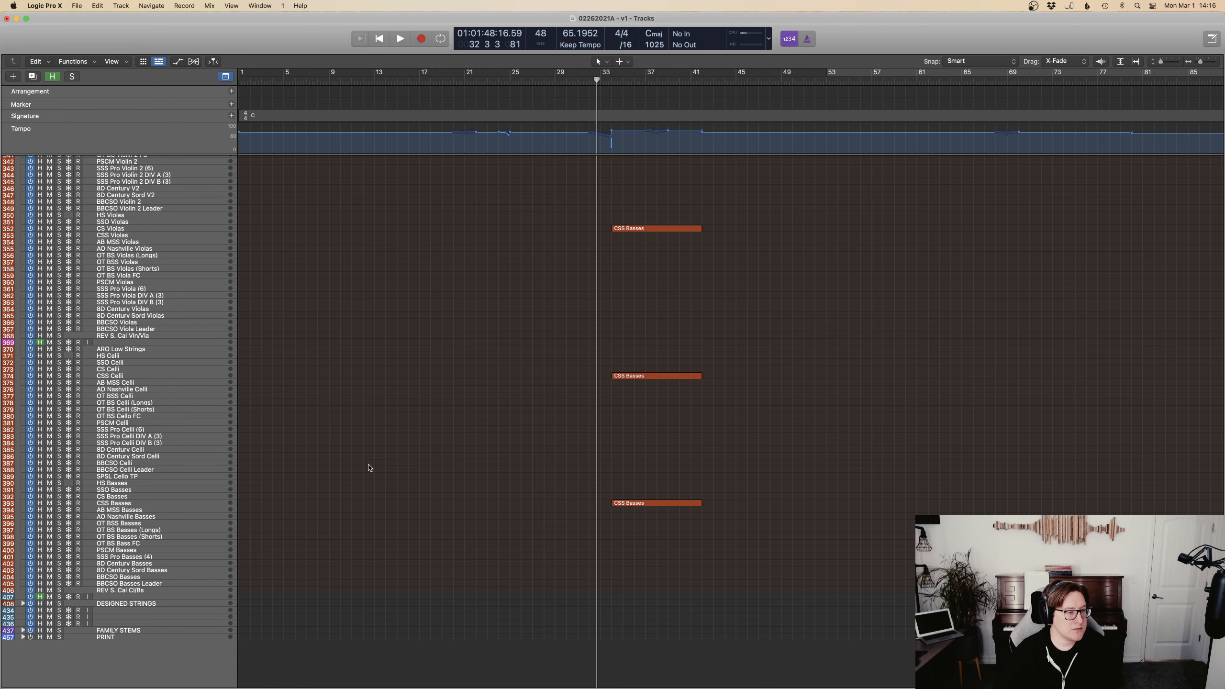
pyautogui.click(112, 384)
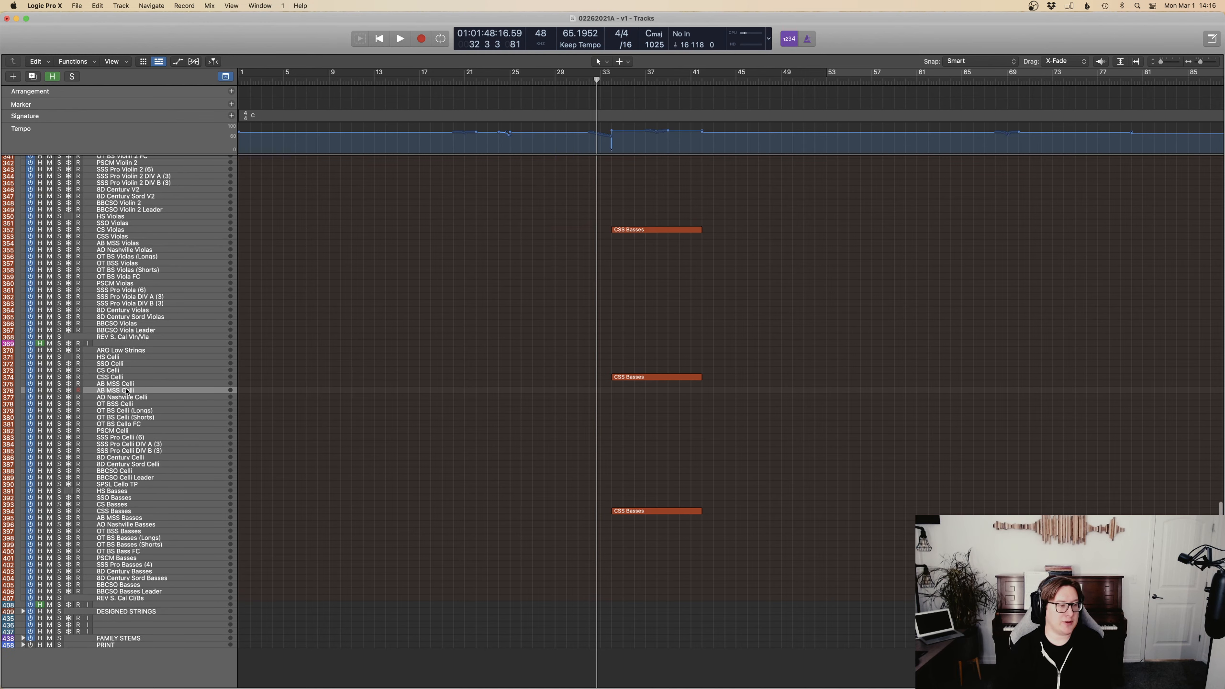
pyautogui.doubleClick(125, 389)
pyautogui.press('Right')
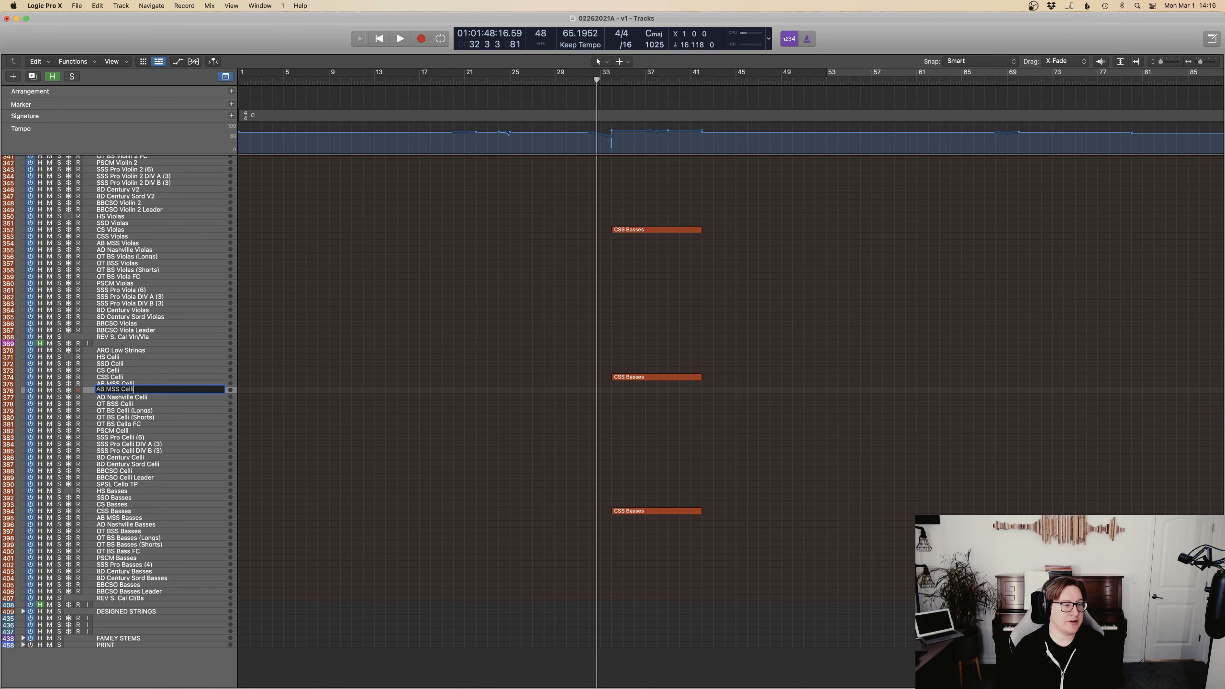
pyautogui.write('So')
pyautogui.press('Return')
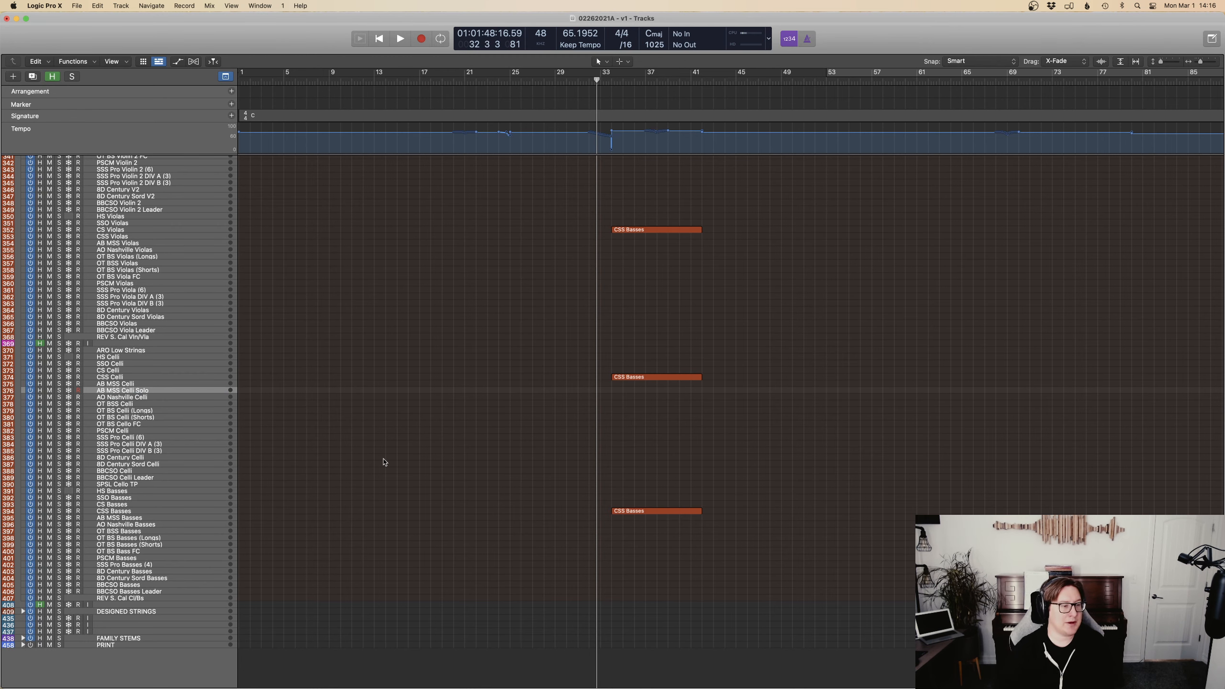
# Rename the new track's Vienna Ensemble Pro instance to AB MSS Celli Solo and close the plug-in window and Mixer.
pyautogui.press('x')
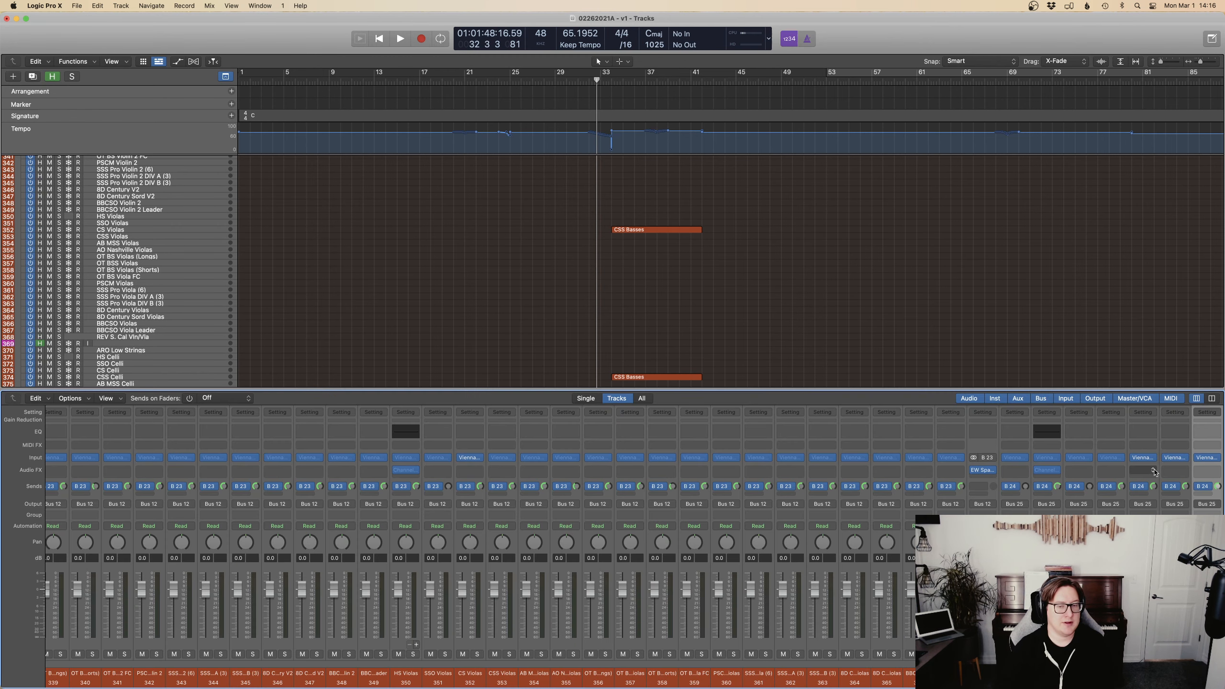
pyautogui.click(1208, 458)
pyautogui.click(480, 232)
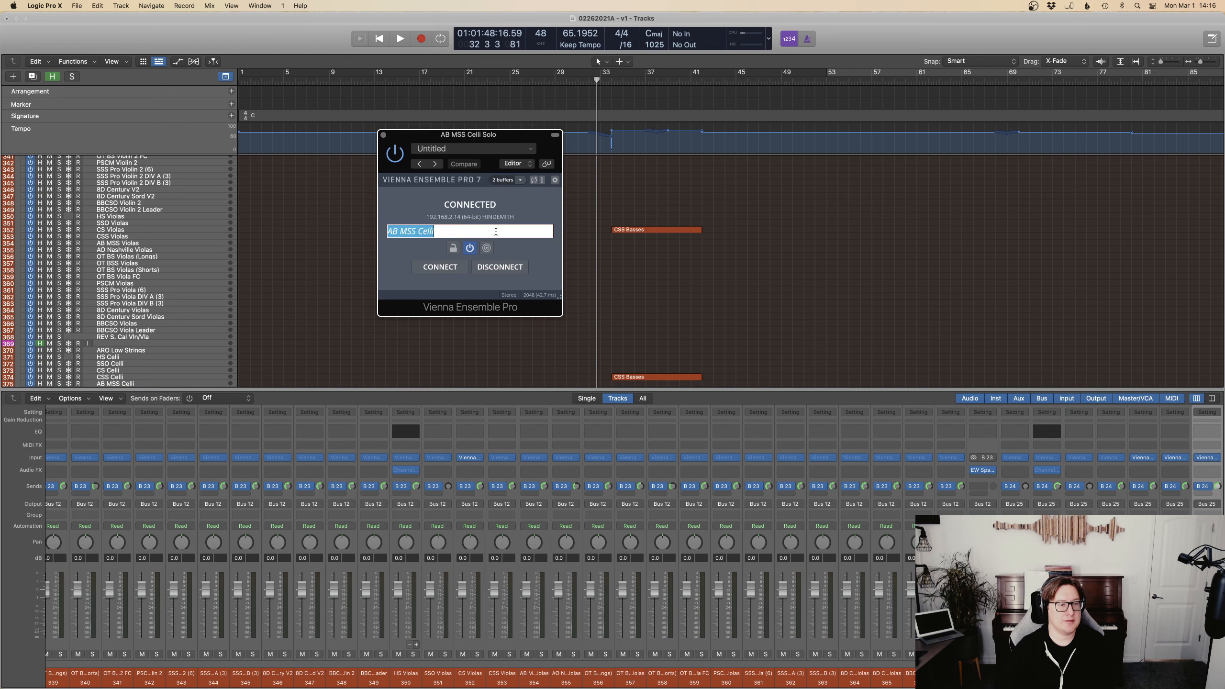
pyautogui.click(480, 232)
pyautogui.write('Solo')
pyautogui.press('Return')
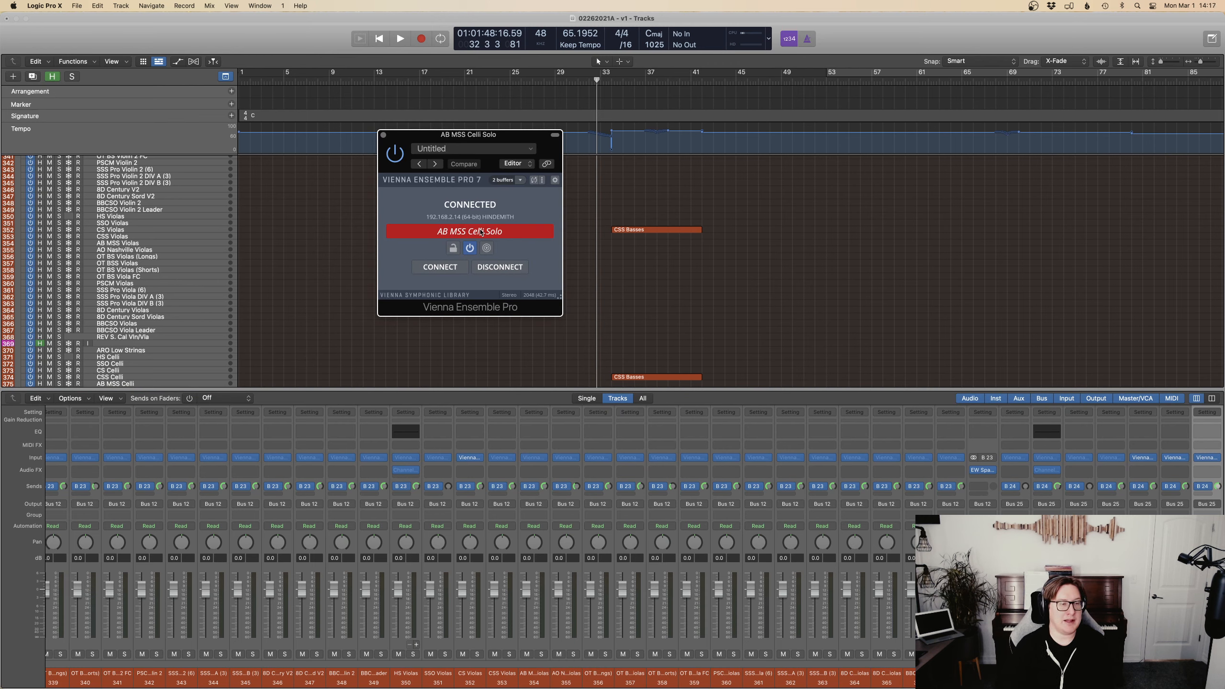
pyautogui.click(383, 135)
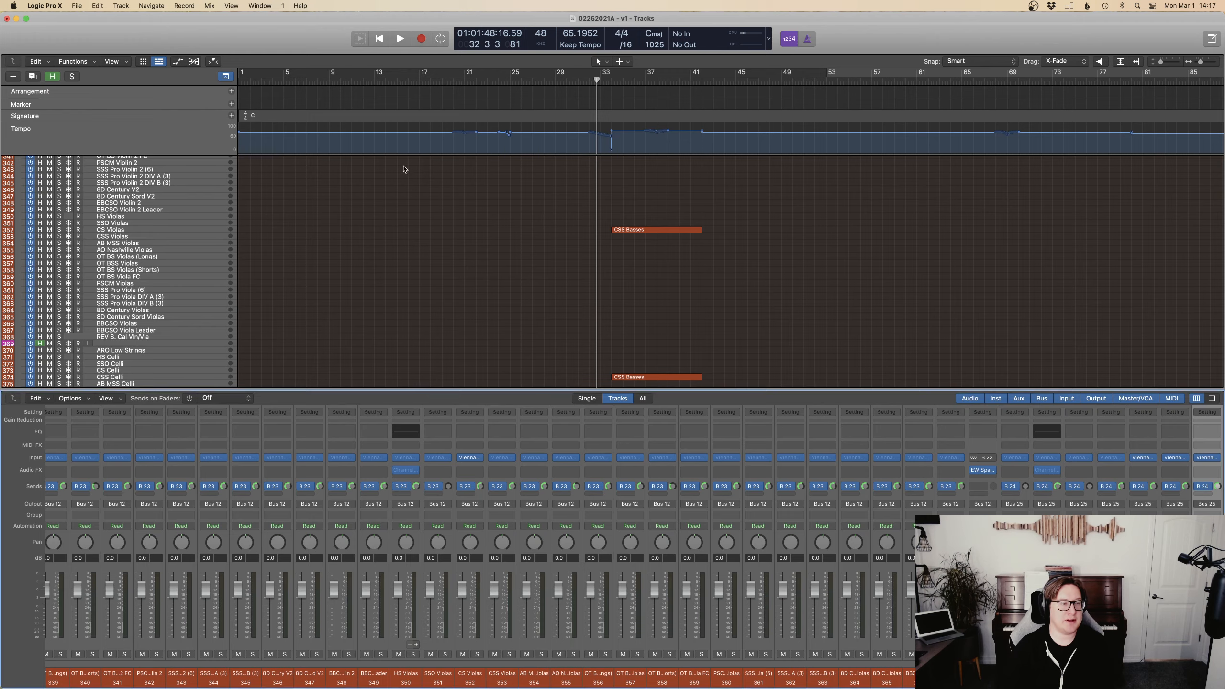
pyautogui.press('x')
pyautogui.hotkey('ctrl', 'Up')
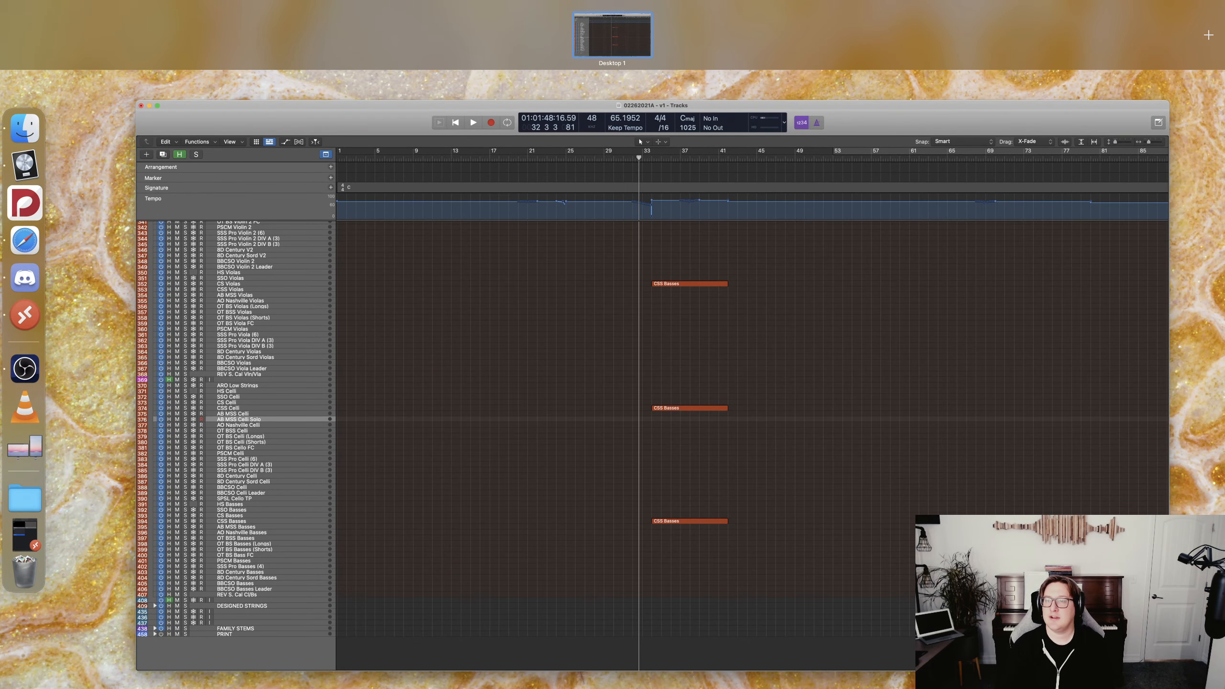
pyautogui.hotkey('ctrl', 'Up')
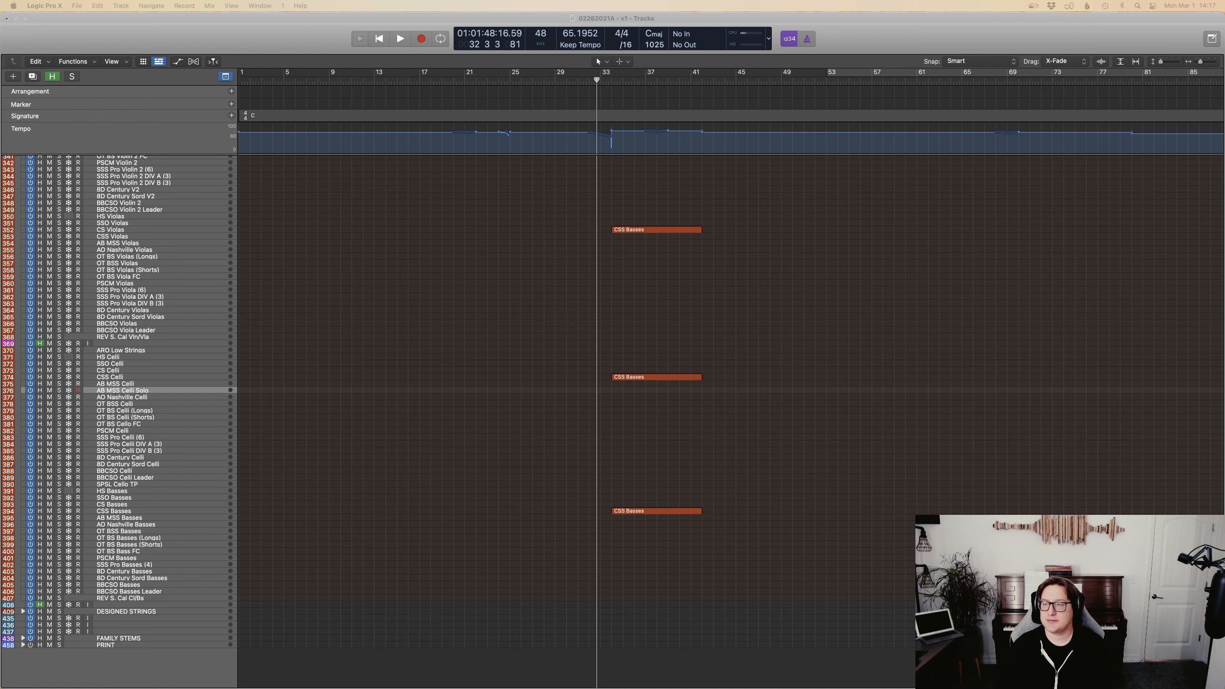
pyautogui.click(1059, 460)
pyautogui.hotkey('ctrl', 'Up')
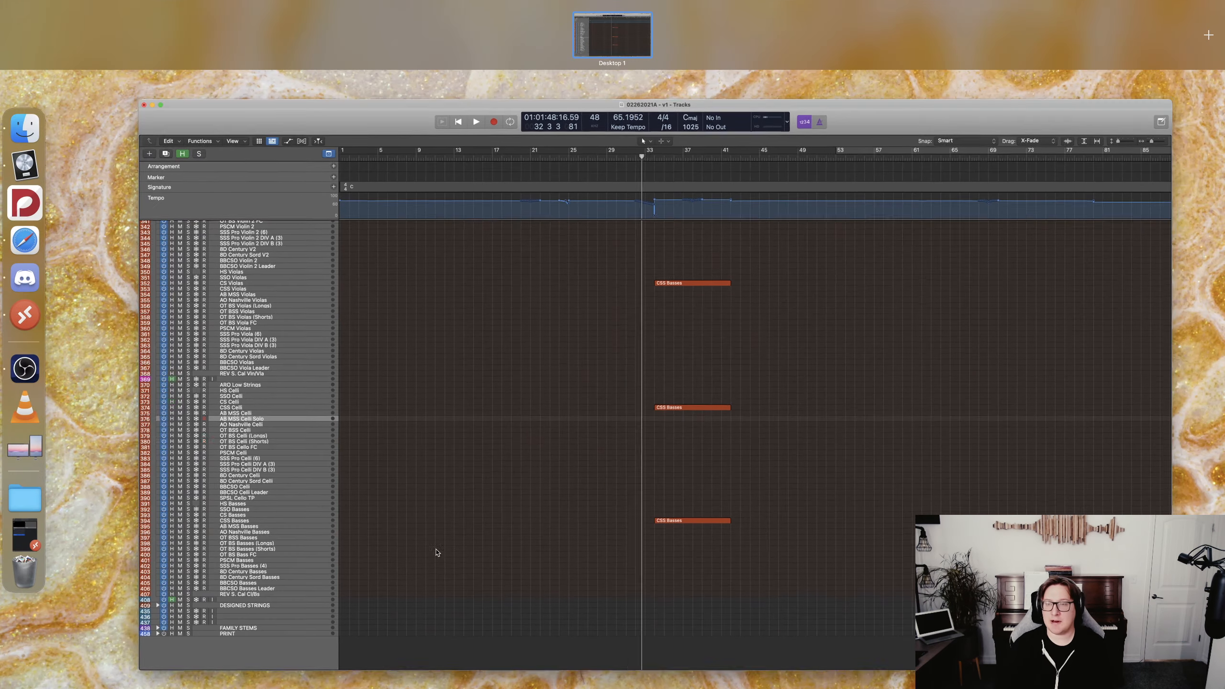
pyautogui.hotkey('ctrl', 'Up')
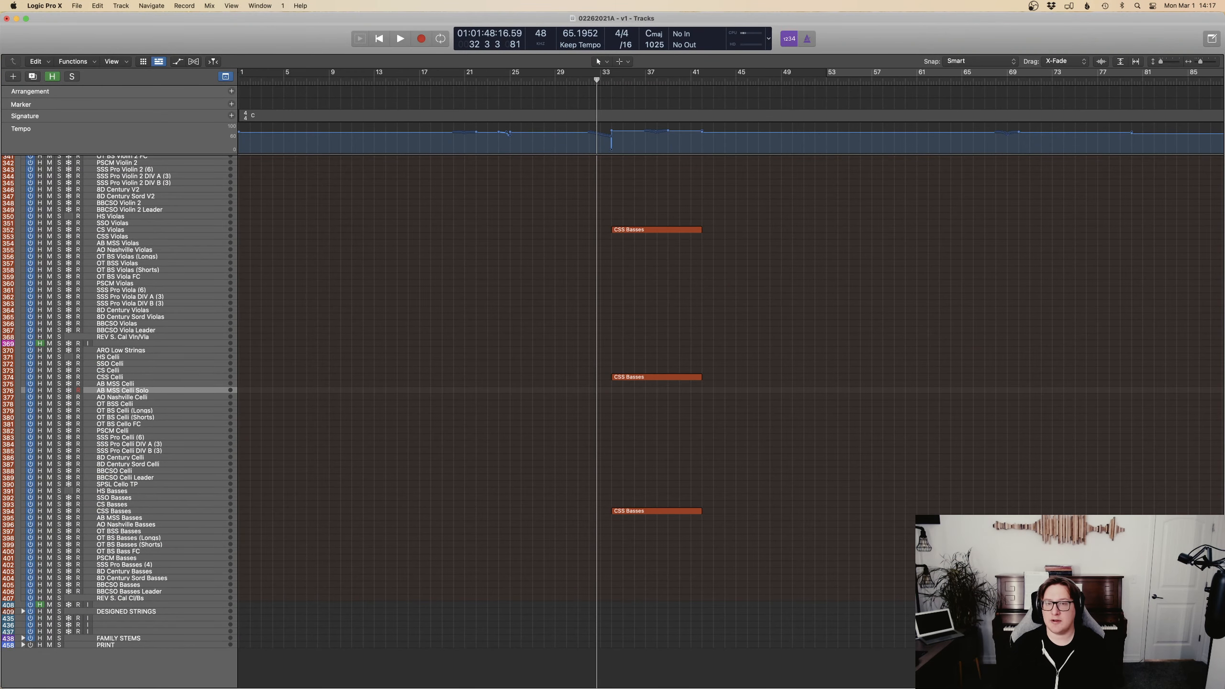
# Play the passage from bar 25 to bar 32 with the AB MSS Celli Solo track selected and record-enabled.
pyautogui.hotkey('ctrl', 'Up')
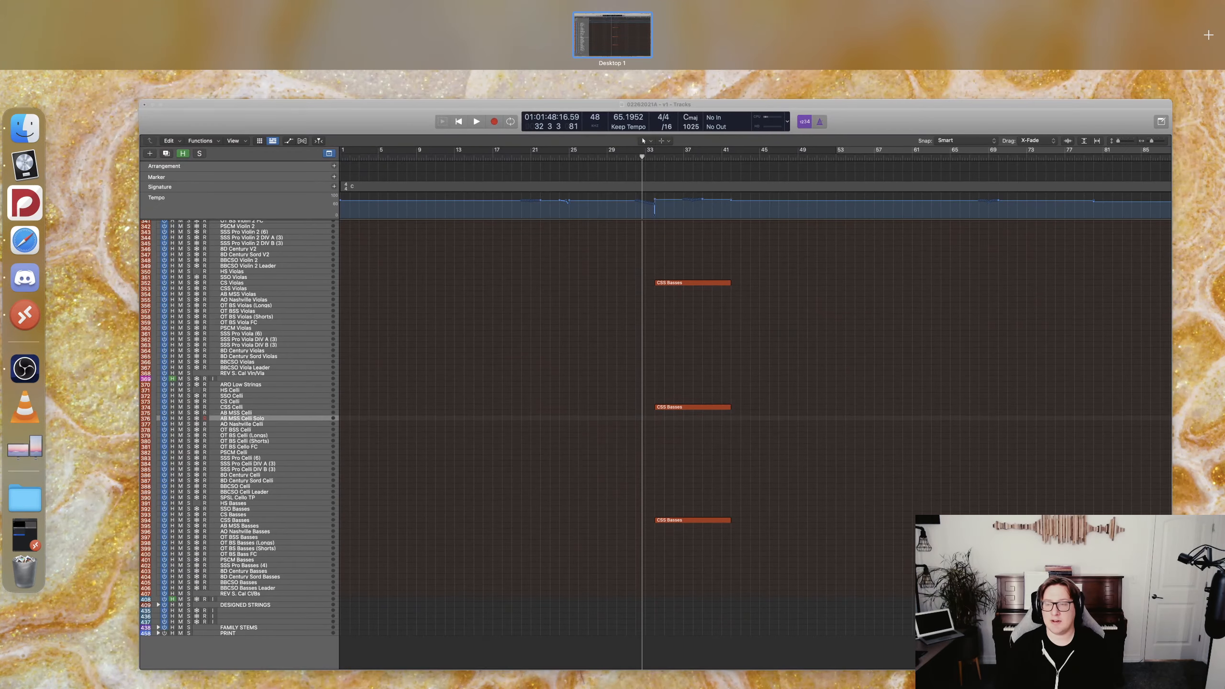
pyautogui.hotkey('ctrl', 'Up')
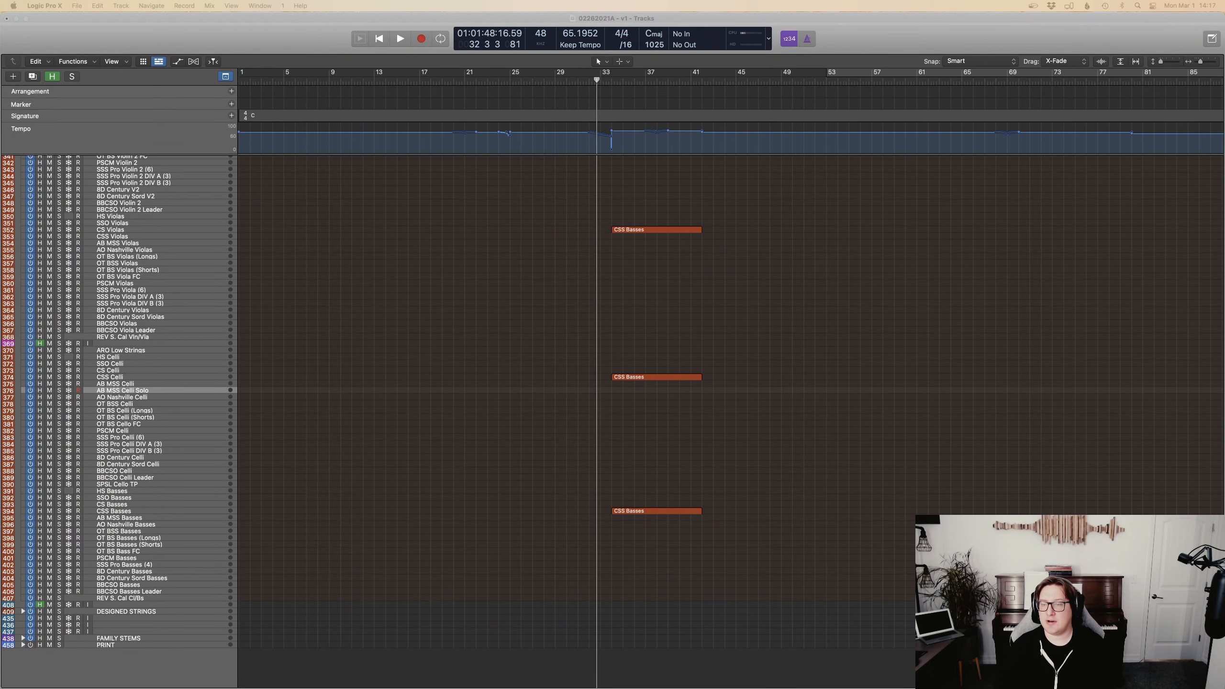
pyautogui.press('space')
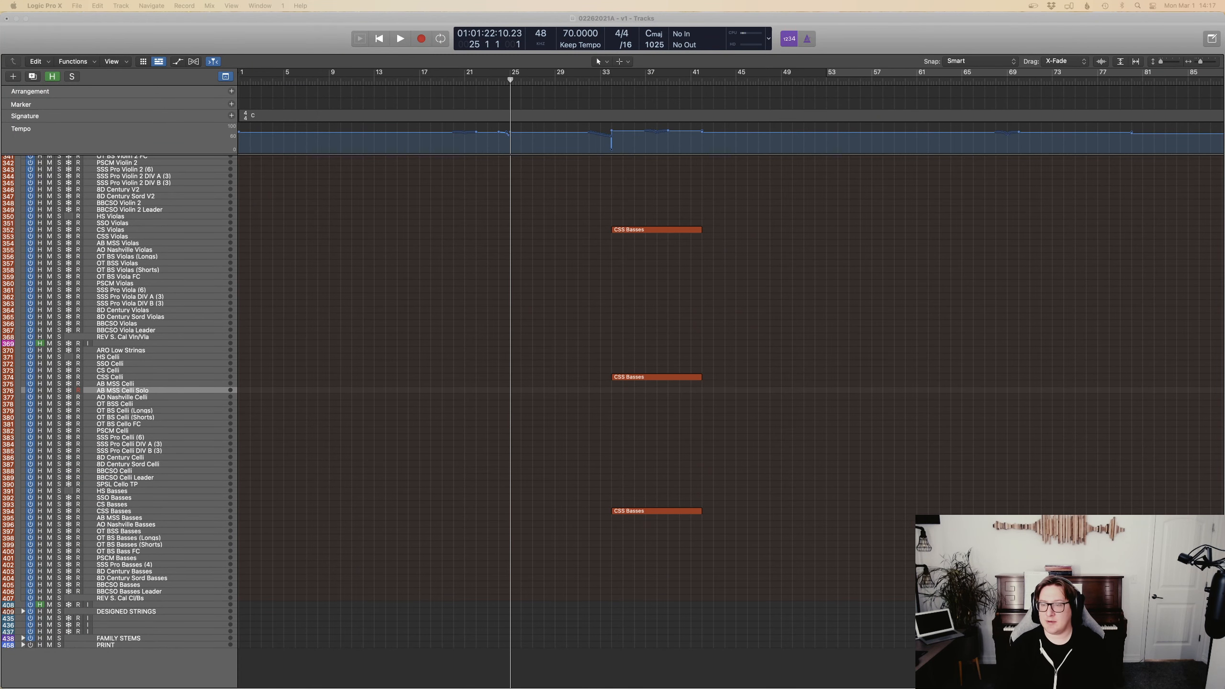
pyautogui.press('space')
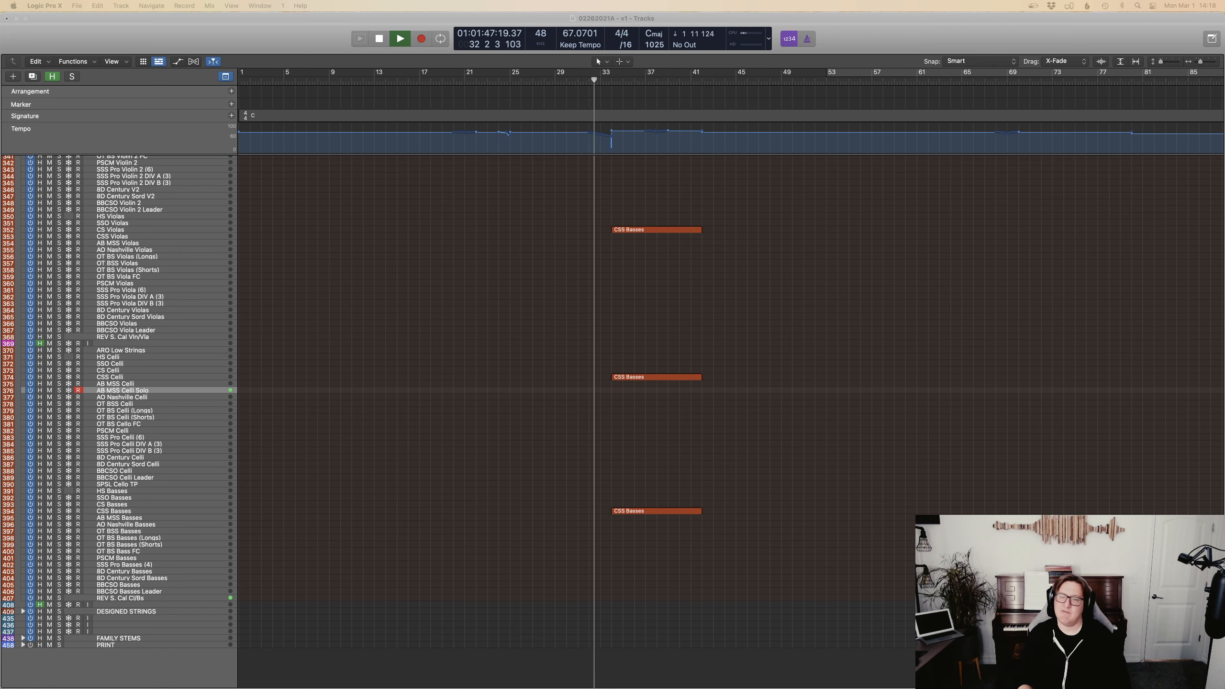
pyautogui.press('space')
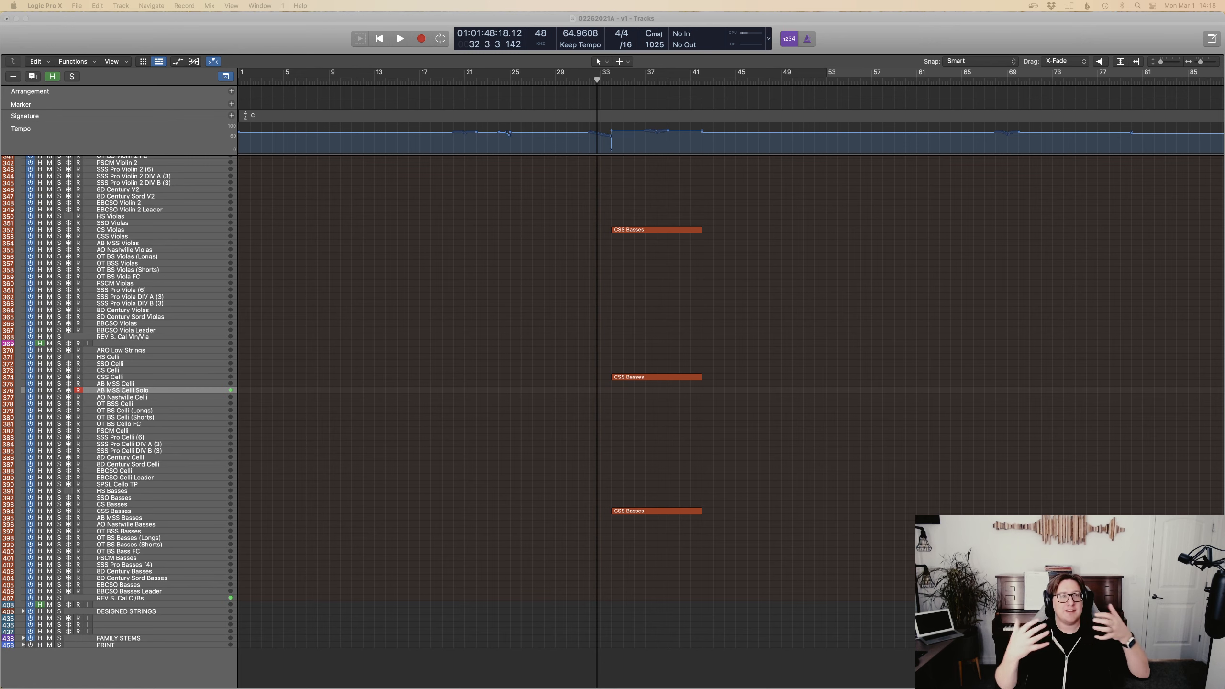
pyautogui.hotkey('ctrl', 'Up')
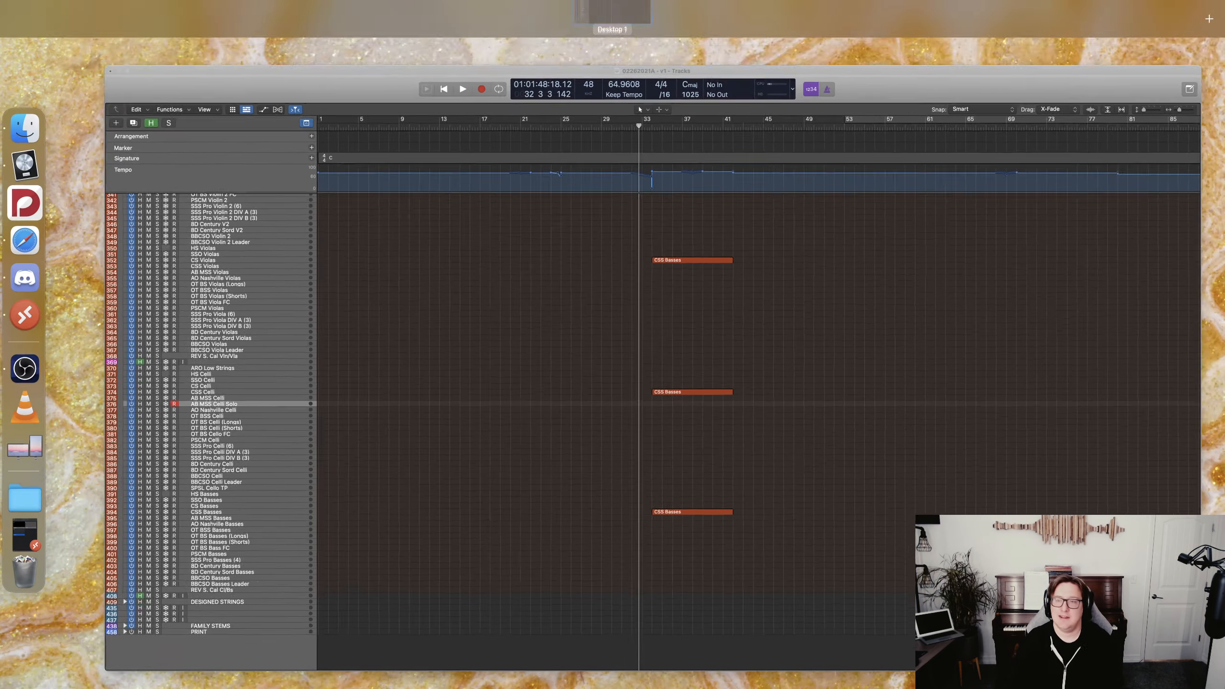
pyautogui.hotkey('ctrl', 'Up')
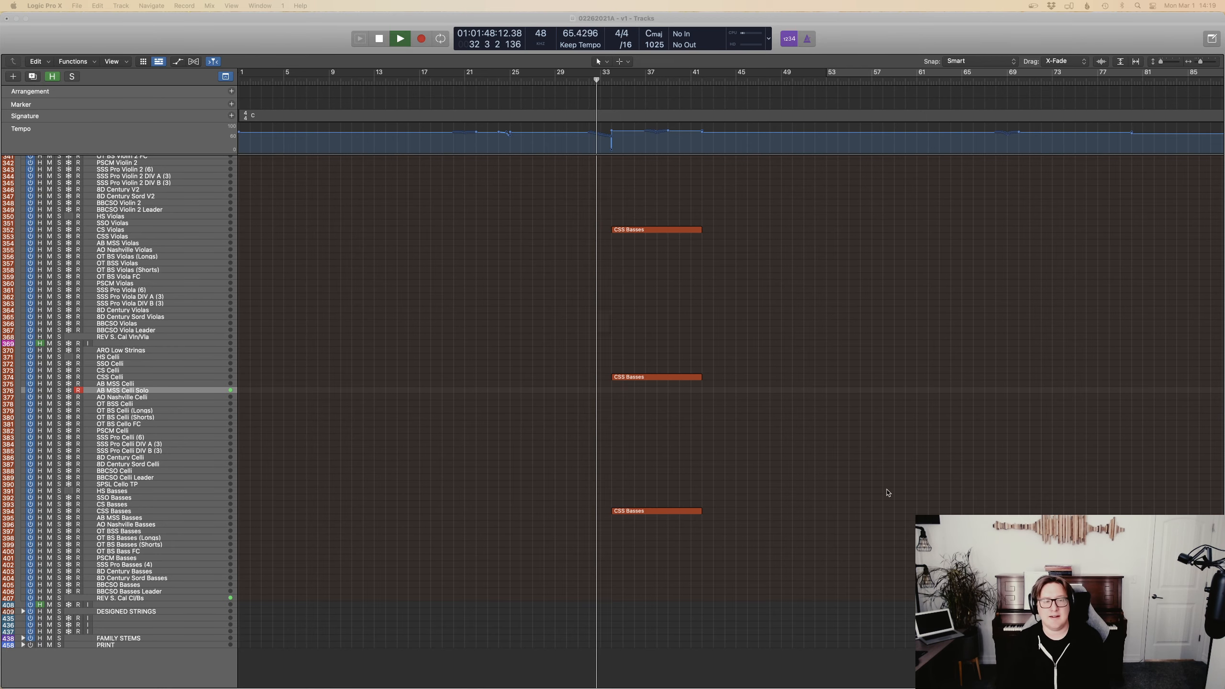
# Play on through bar 33 to bar 35 while looking over the organ, choir and string regions, and stop there.
pyautogui.scroll(20, 887, 492)
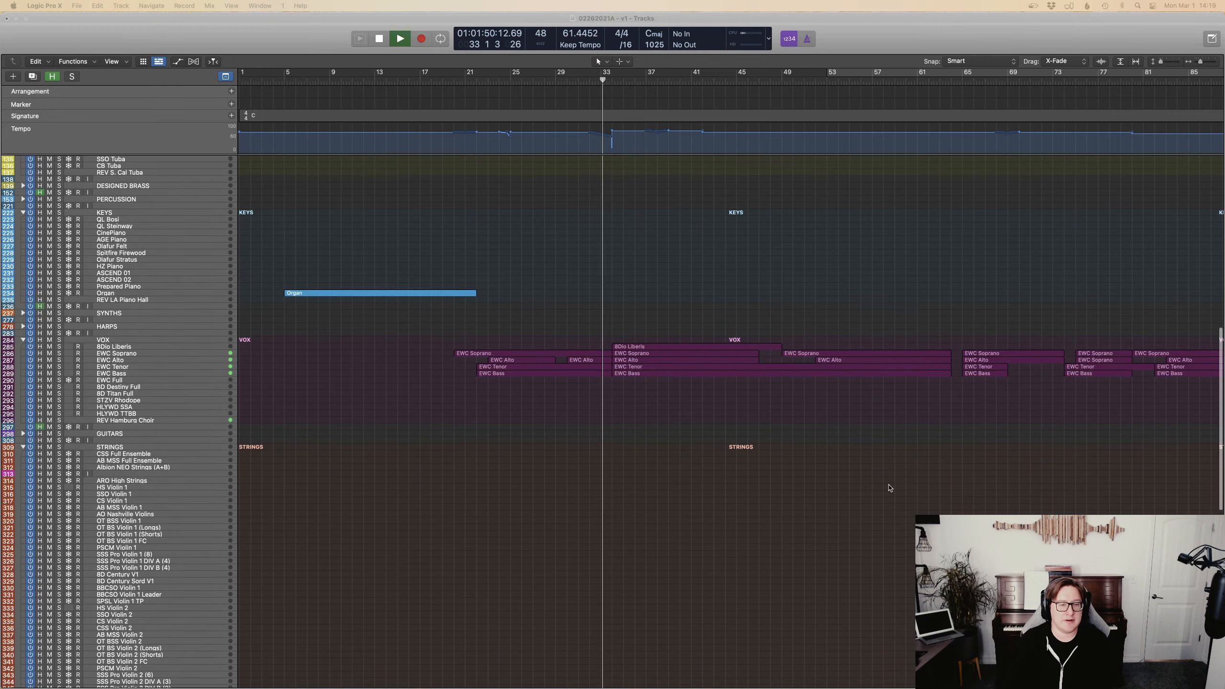
pyautogui.scroll(-10, 890, 488)
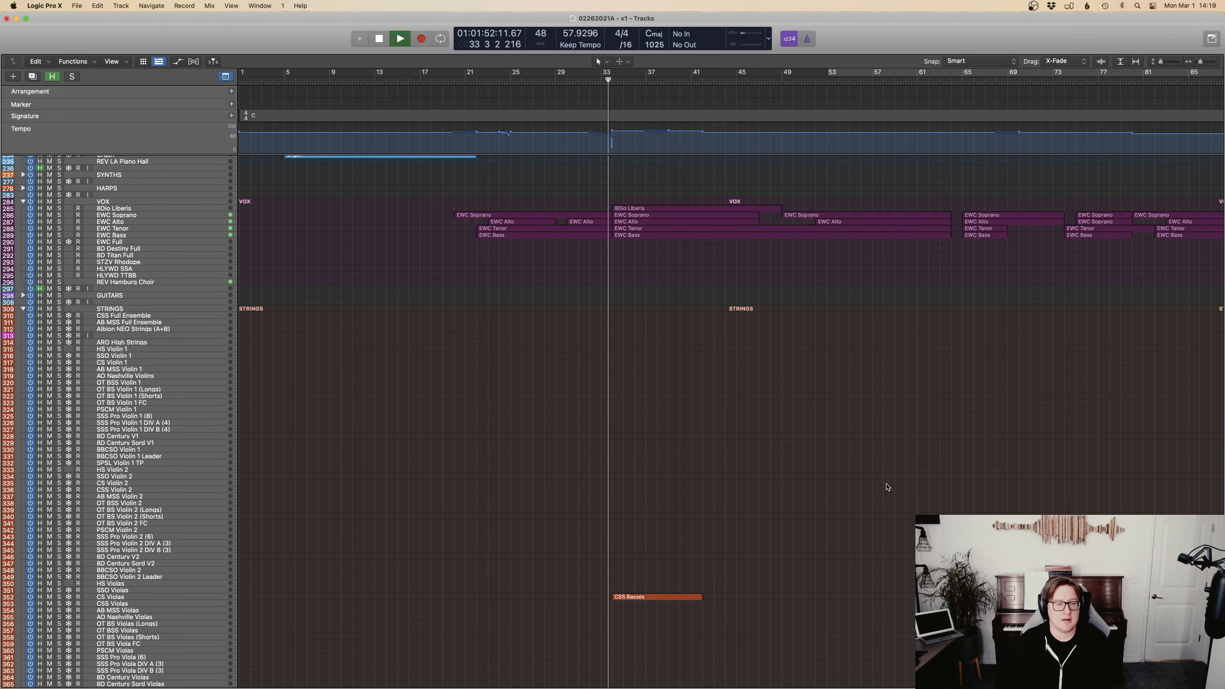
pyautogui.scroll(5, 889, 487)
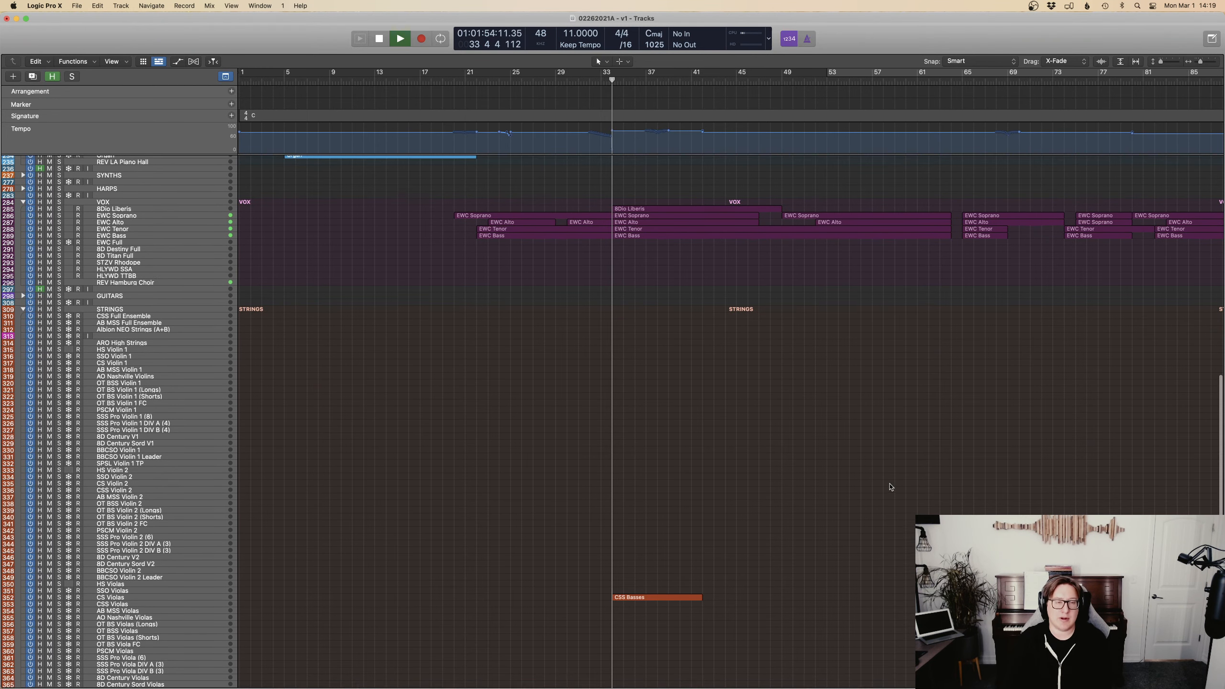
pyautogui.click(463, 245)
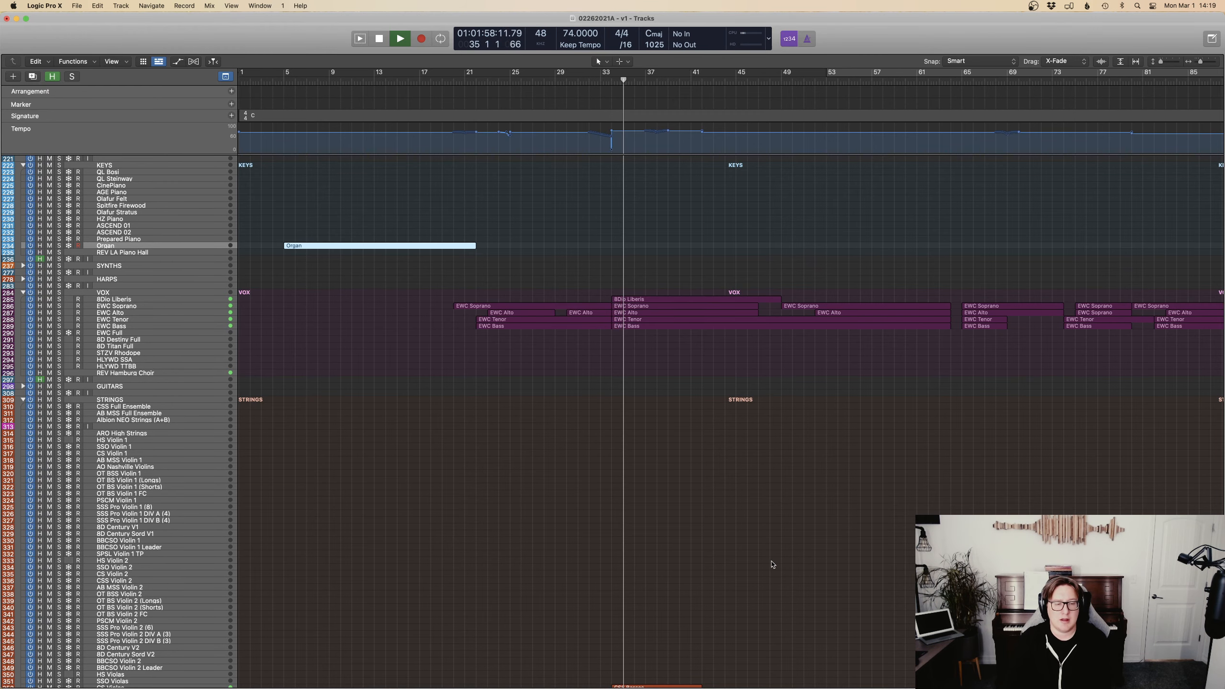
pyautogui.scroll(-20, 771, 559)
pyautogui.press('space')
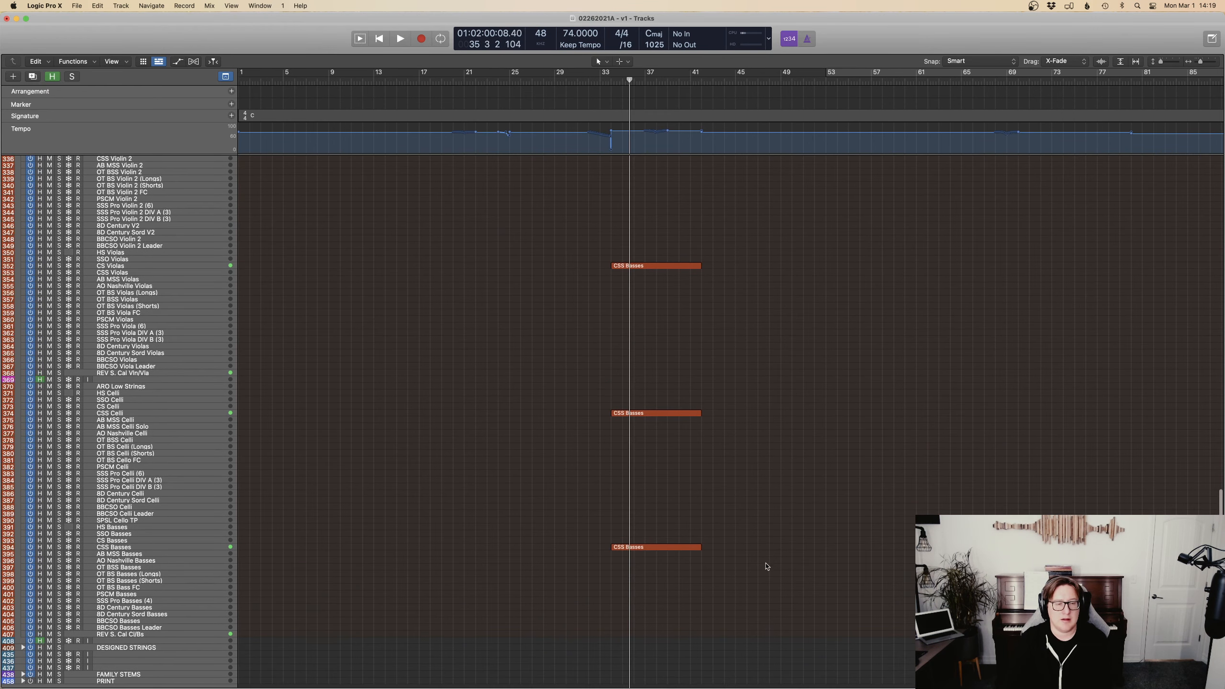
# Open the CSS Basses region in the Piano Roll and lower its modulation level to 27.
pyautogui.moveTo(770, 570); pyautogui.dragTo(611, 544)
pyautogui.press('p')
pyautogui.hscroll(-10, 648, 531)
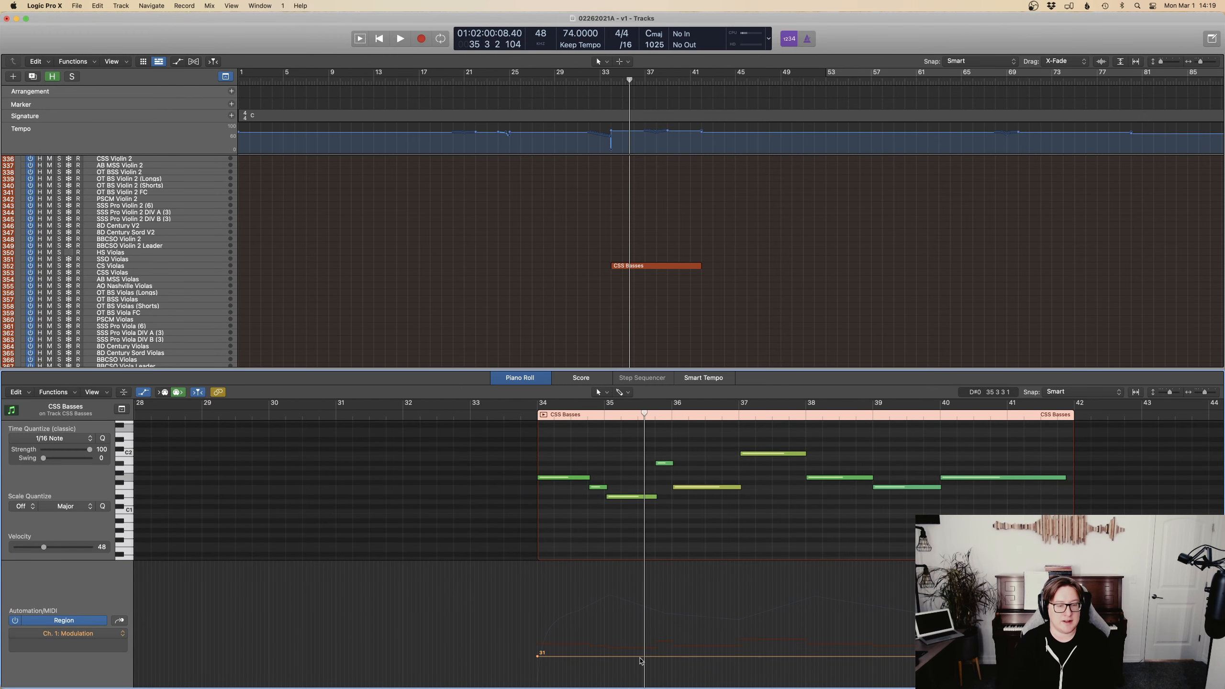
pyautogui.moveTo(641, 656); pyautogui.dragTo(641, 660)
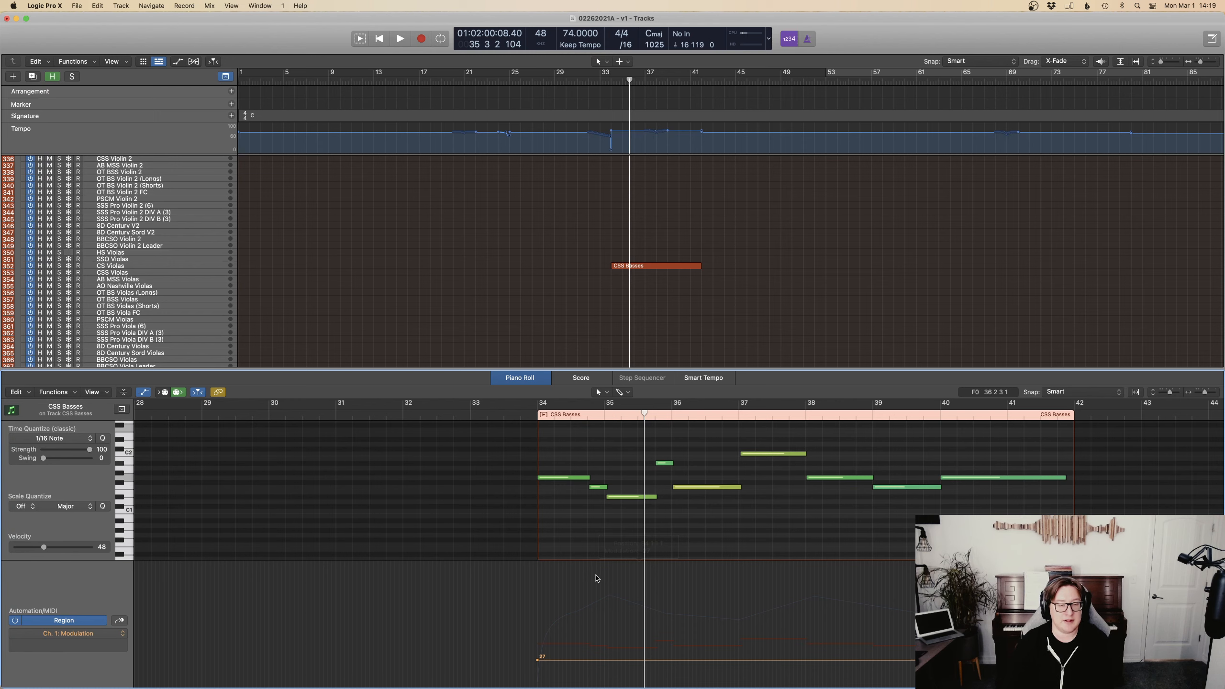
# Lower the CSS Basses region's expression curve so its peaks sit at 72 near bar 35 and 71 near bar 38.
pyautogui.press('Down')
pyautogui.moveTo(565, 585); pyautogui.dragTo(1085, 642)
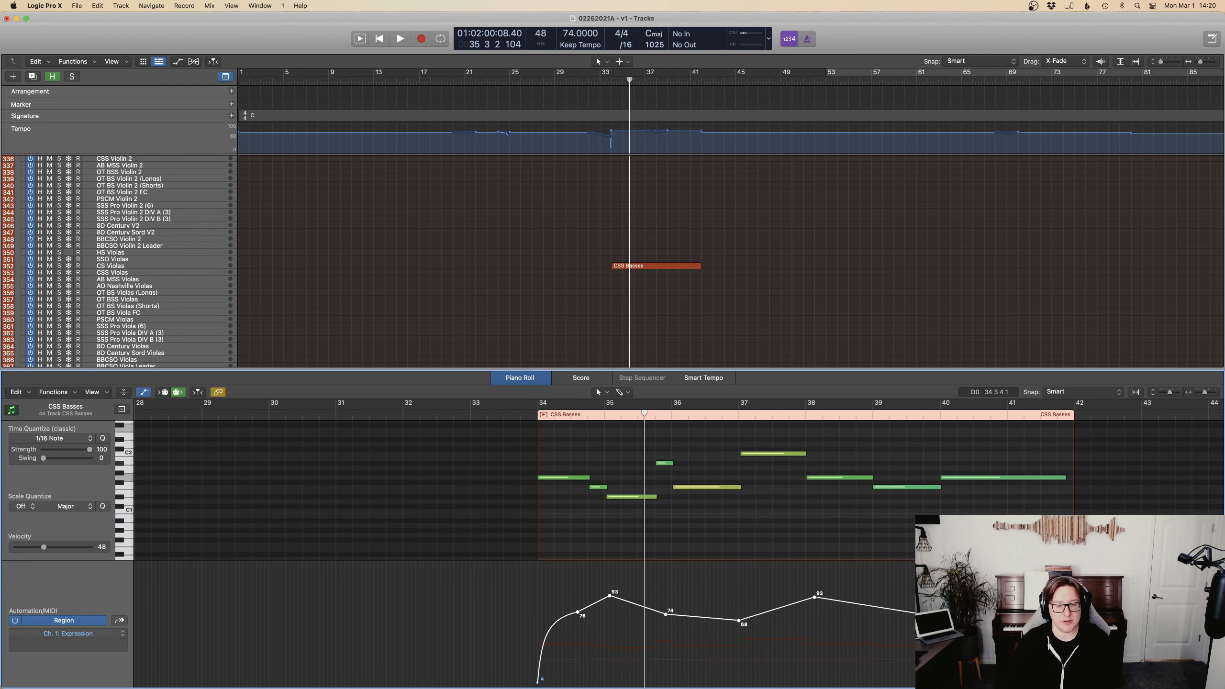
pyautogui.moveTo(577, 611); pyautogui.dragTo(577, 632)
pyautogui.scroll(-5, 795, 317)
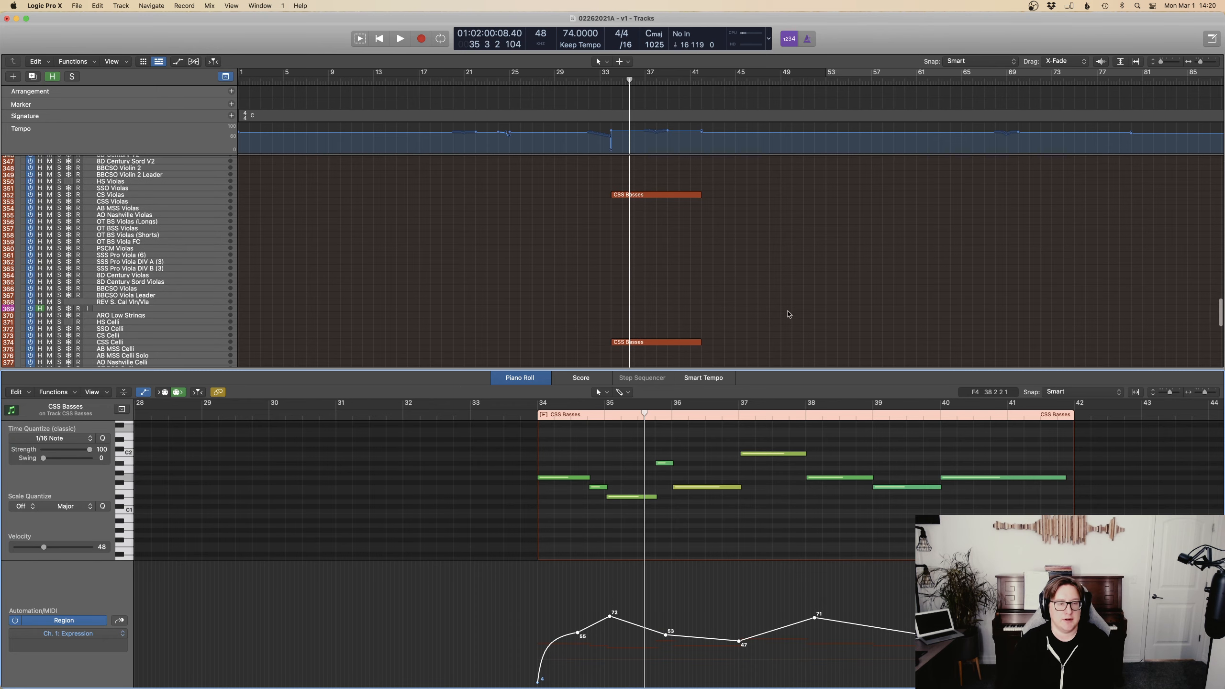
pyautogui.scroll(-5, 789, 314)
pyautogui.press('e')
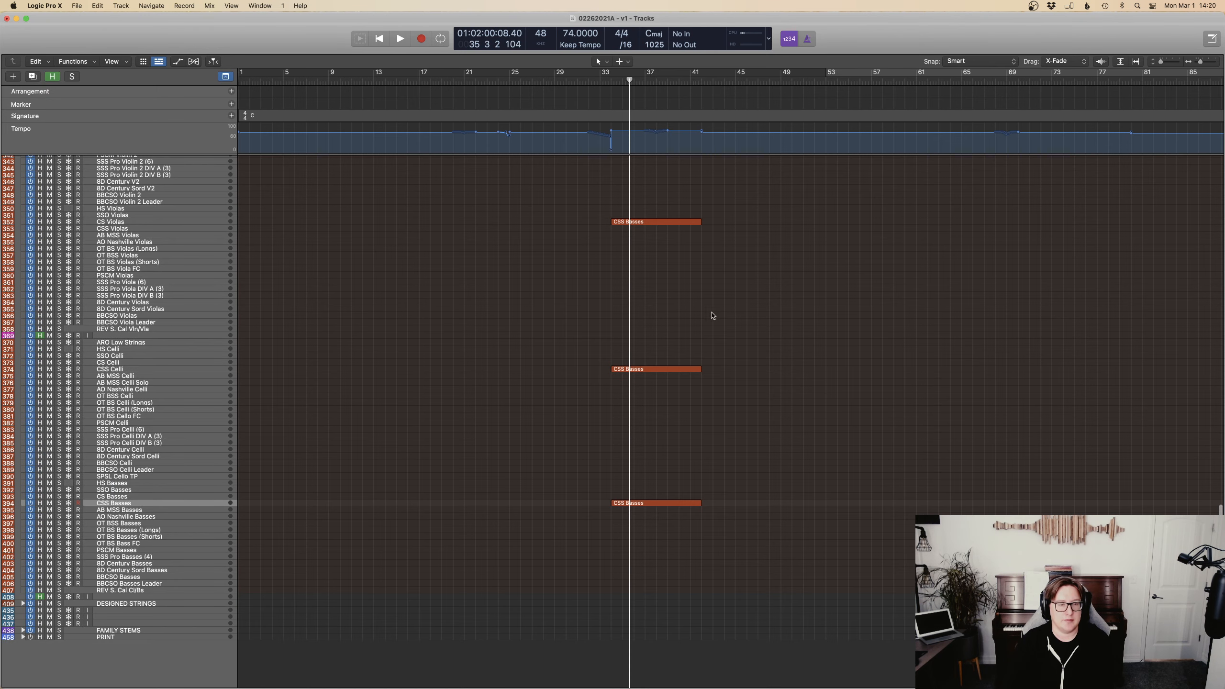
# Name and color all the regions by their tracks, including the viola, celli and bass regions.
pyautogui.press('super+a')
pyautogui.rightClick(680, 369)
pyautogui.click(694, 370)
pyautogui.rightClick(680, 370)
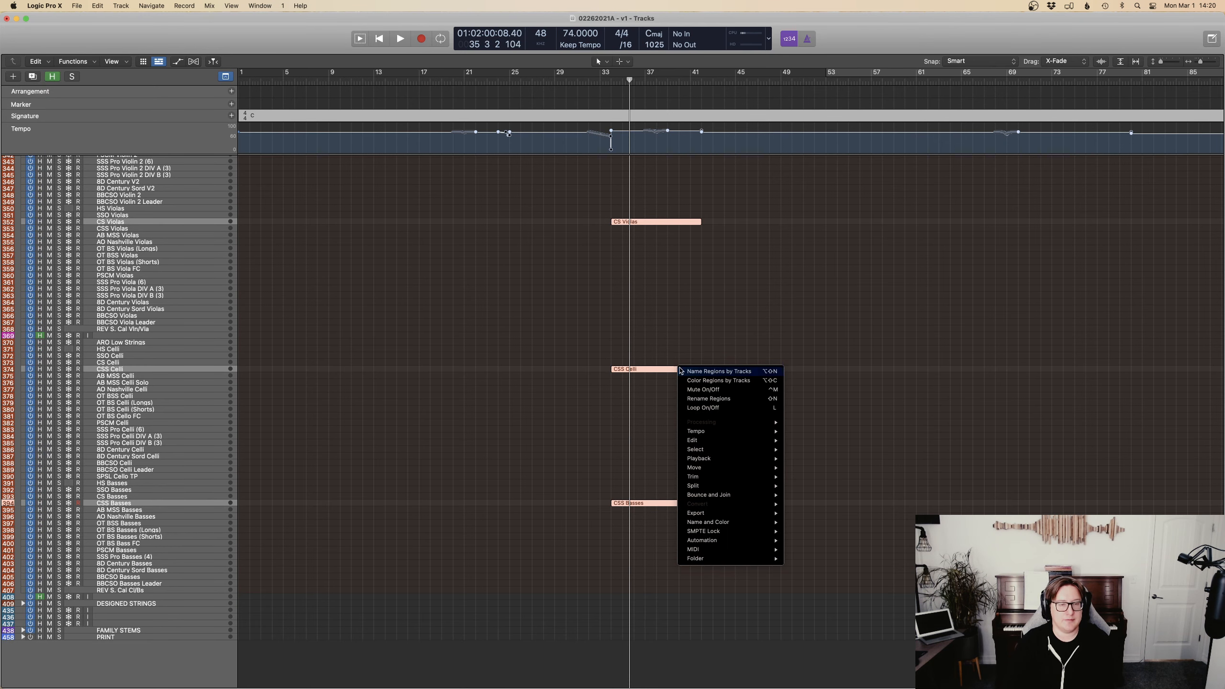
pyautogui.click(697, 381)
pyautogui.click(688, 336)
# Lower the CSS Celli region's expression curve in the Piano Roll to about 61 at its first peak.
pyautogui.click(666, 368)
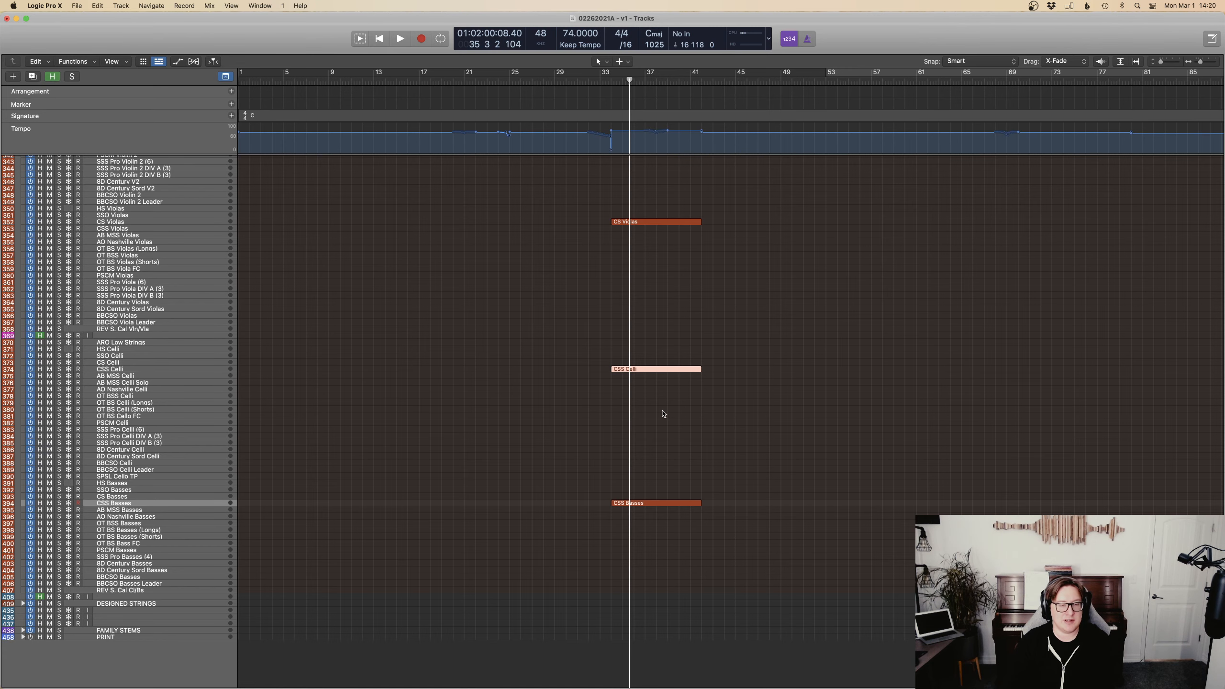
pyautogui.press('e')
pyautogui.moveTo(555, 607); pyautogui.dragTo(906, 647)
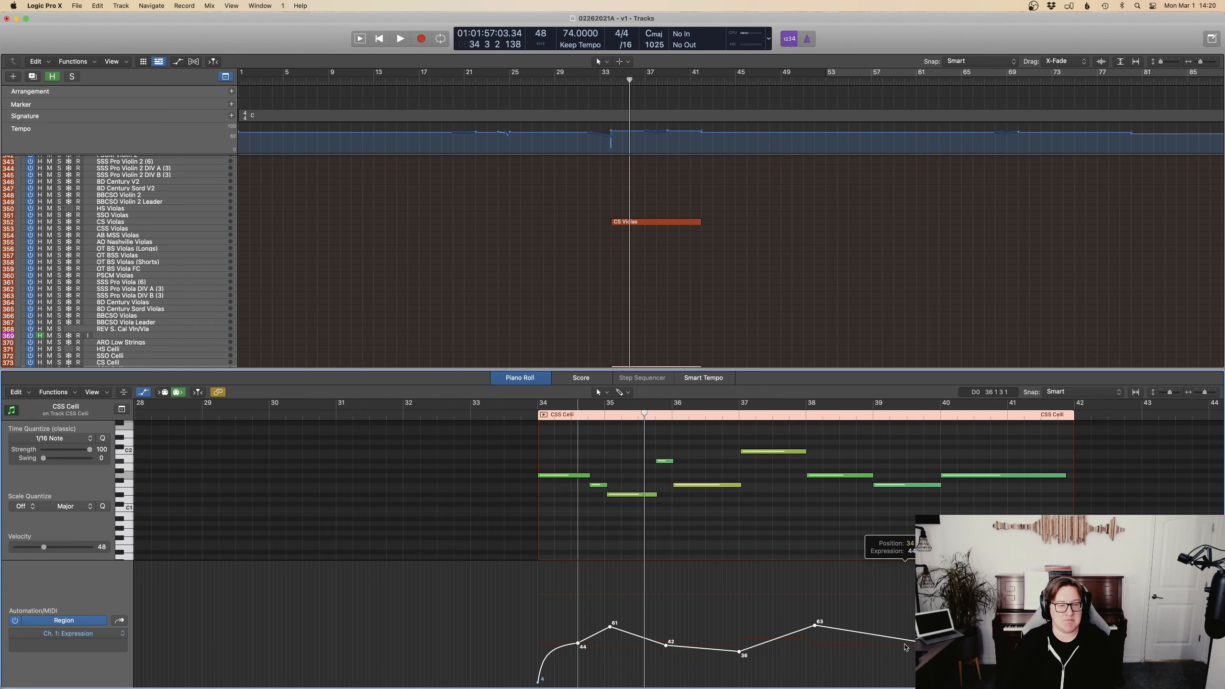
pyautogui.press('e')
# Open the CS Violas region's expression curve in the Piano Roll and select its points between bars 34 and 37.
pyautogui.moveTo(636, 192); pyautogui.dragTo(722, 256)
pyautogui.press('e')
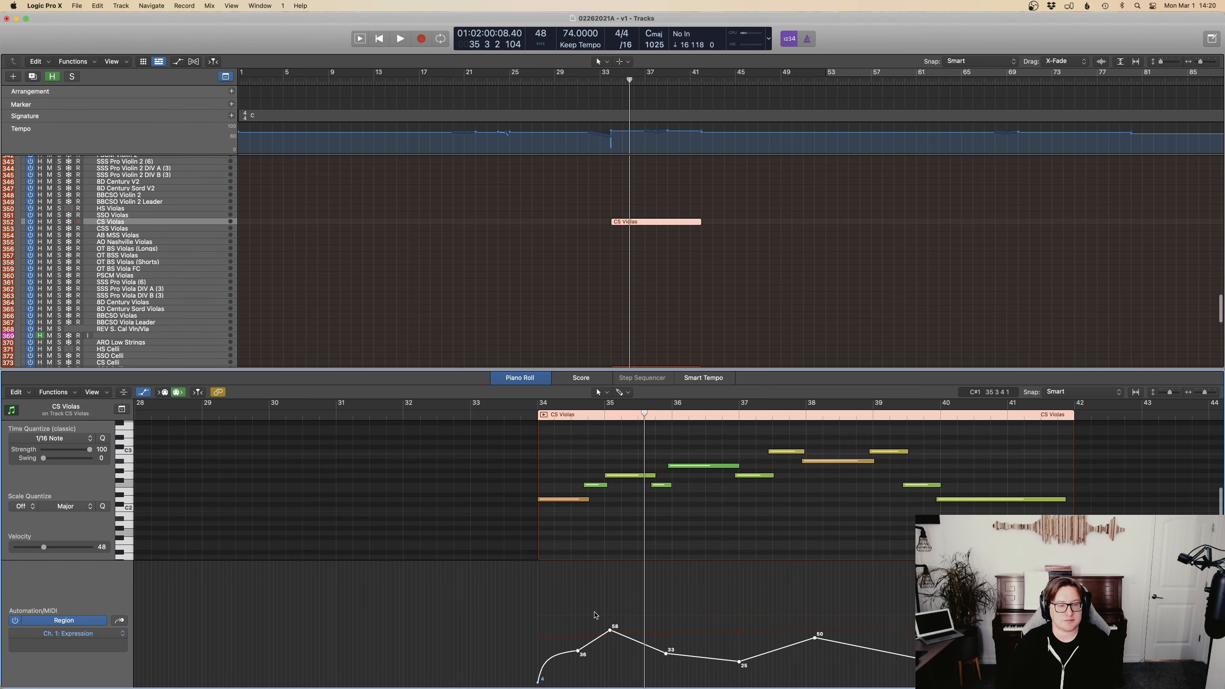
pyautogui.moveTo(572, 629); pyautogui.dragTo(761, 671)
# Play the choir and strings from just before bar 34 to bar 36 and close the Piano Roll.
pyautogui.doubleClick(516, 411)
pyautogui.click(664, 266)
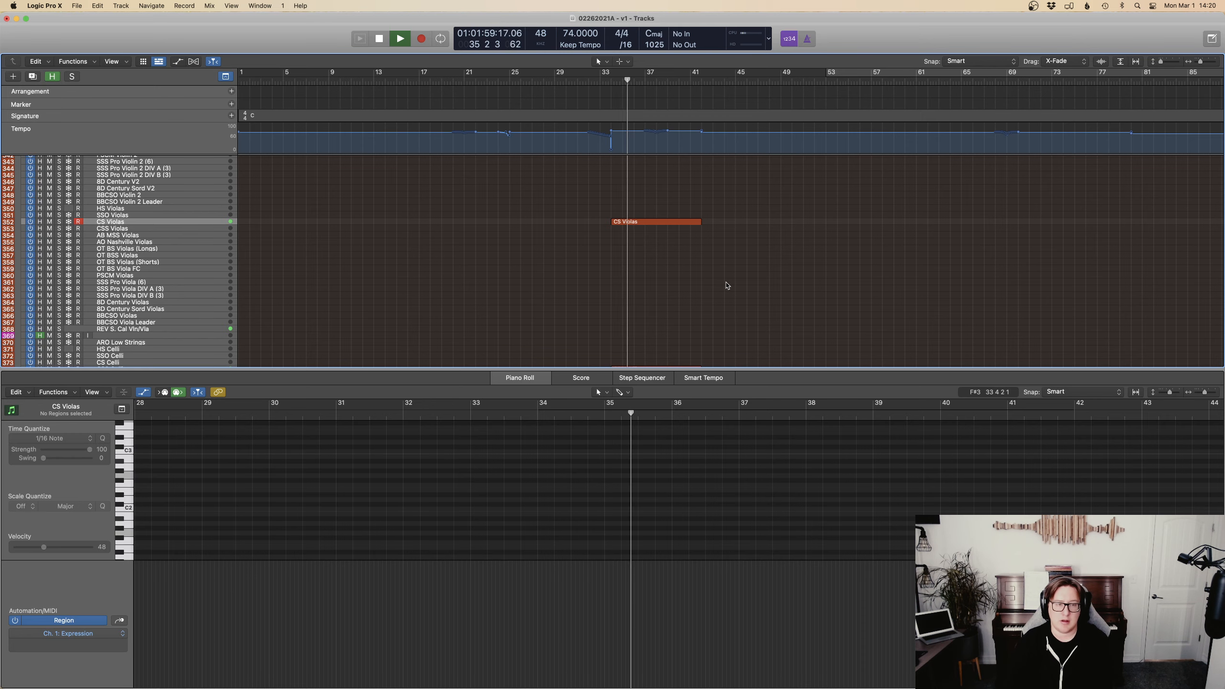
pyautogui.press('e')
pyautogui.scroll(15, 724, 286)
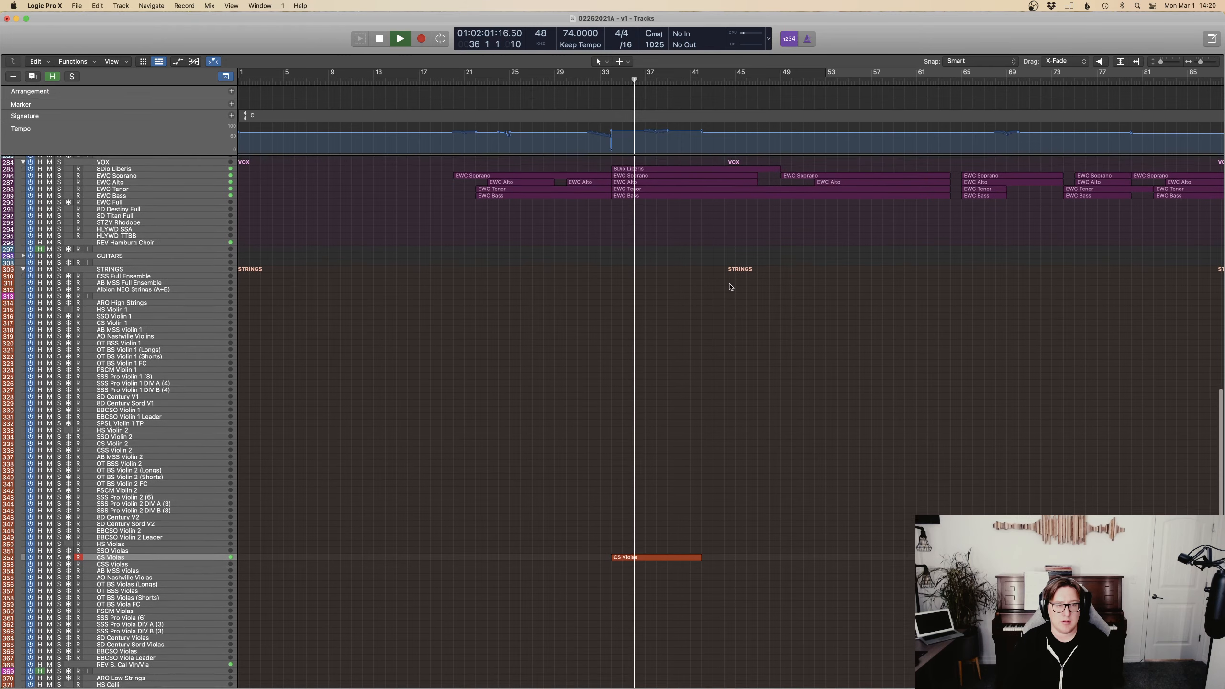
pyautogui.scroll(5, 723, 289)
pyautogui.press('space')
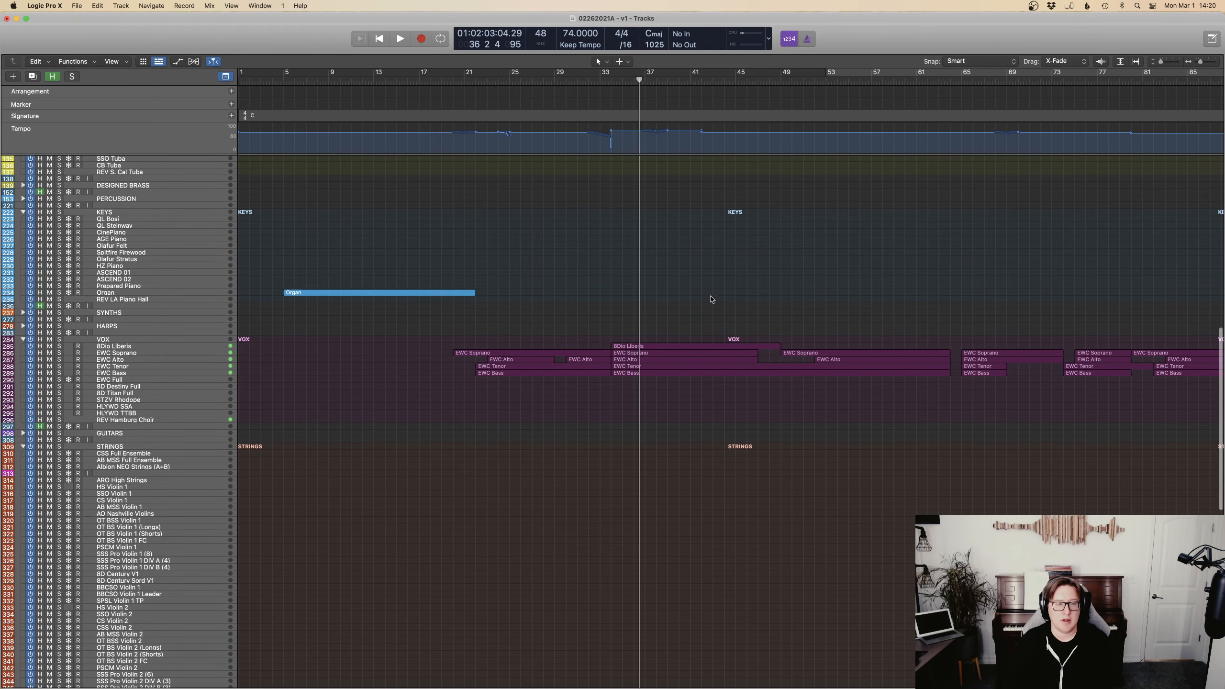
# Solo the 8Dio Liberis region in the choir section and play it from around bar 33.
pyautogui.click(693, 345)
pyautogui.press('s')
pyautogui.click(603, 79)
pyautogui.press('space')
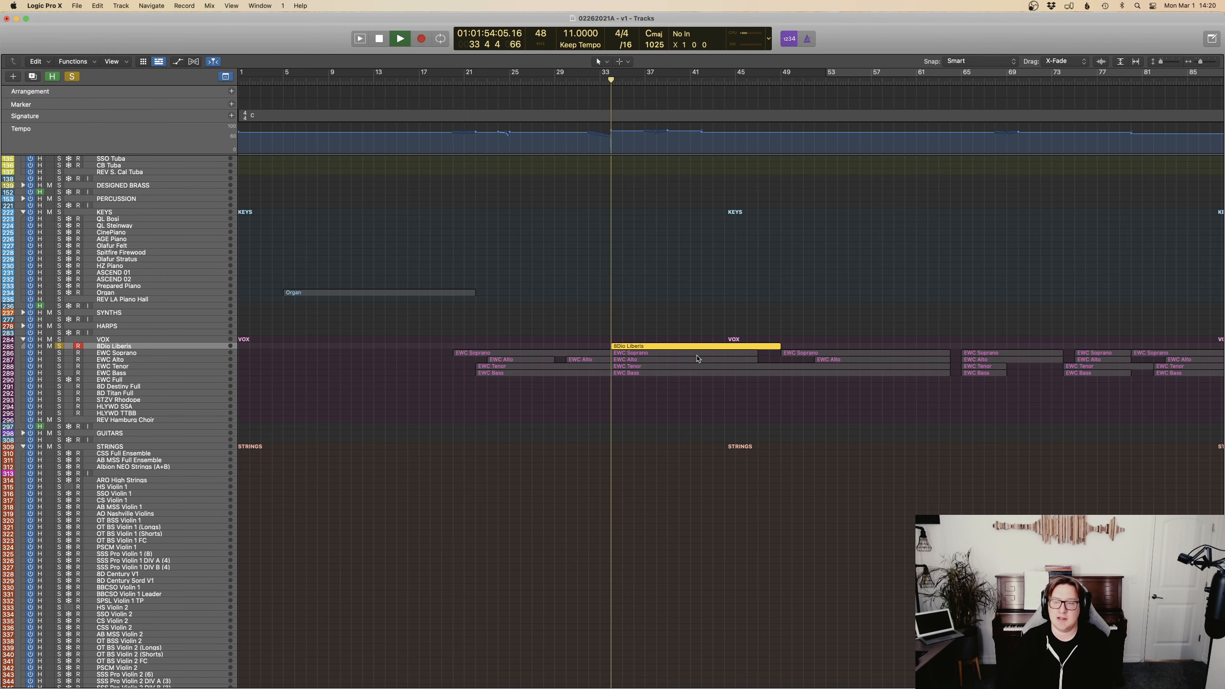
# Turn off Piano Roll snapping and pull the starts of all 8Dio Liberis notes except the first slightly earlier, keeping their ends.
pyautogui.press('p')
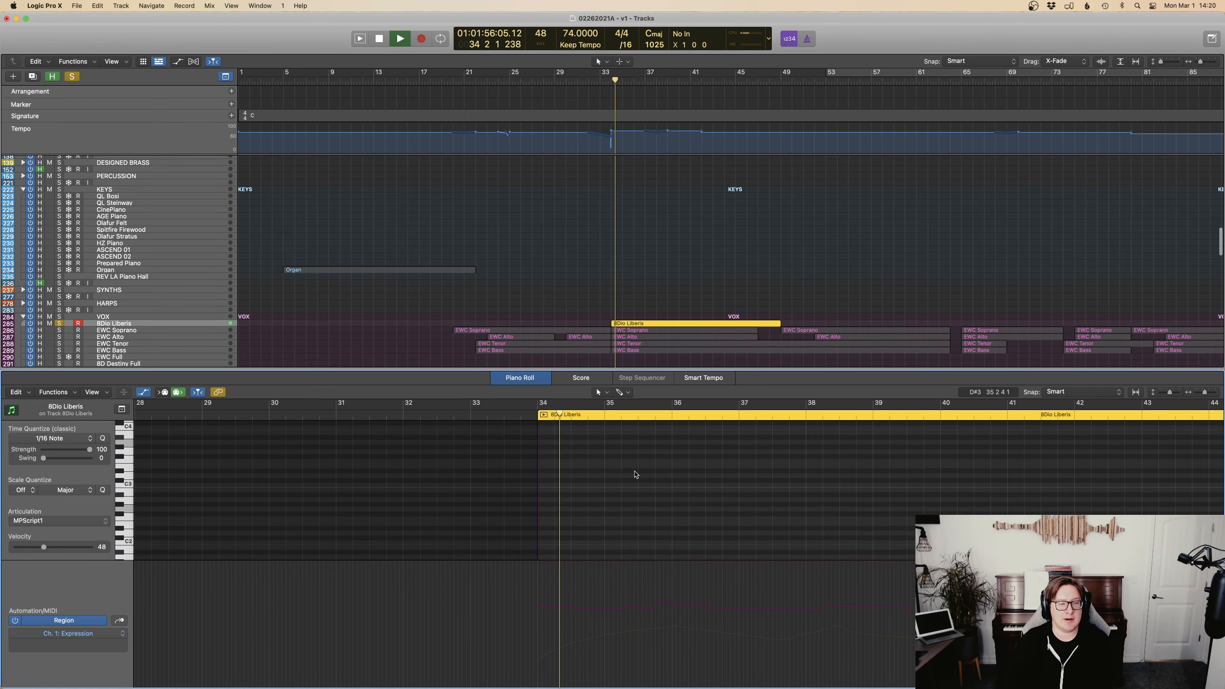
pyautogui.press('super+Left')
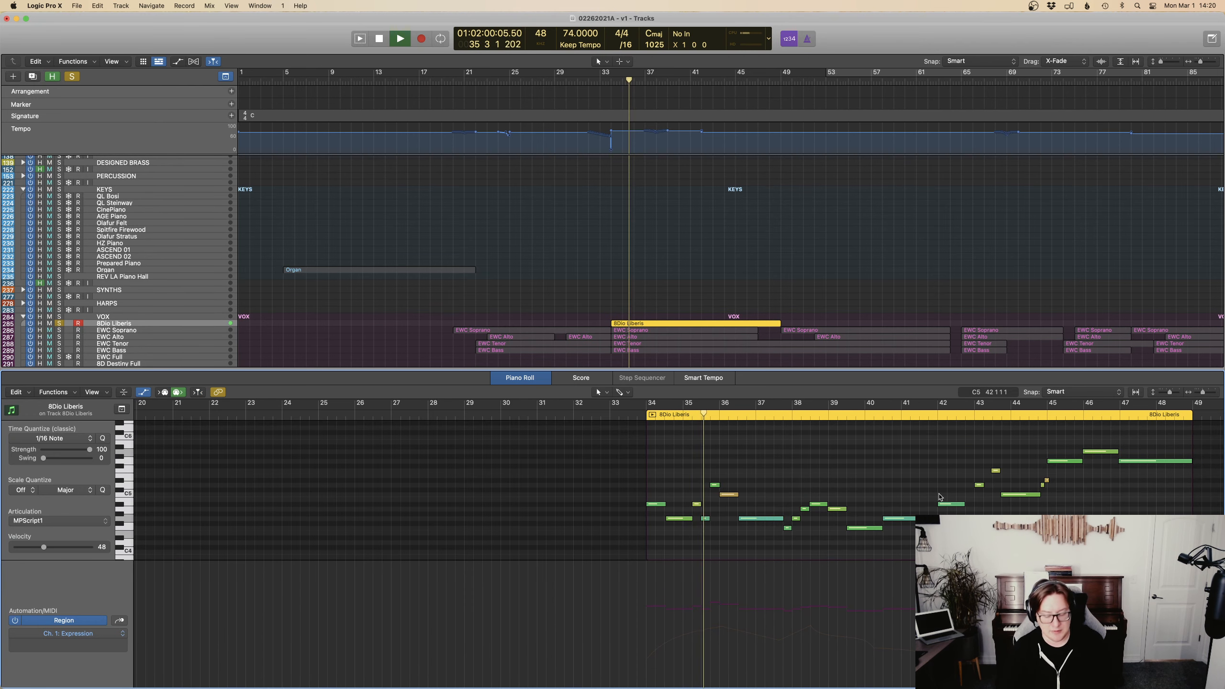
pyautogui.press('super+Right')
pyautogui.press('super+Right')
pyautogui.press('super+Right')
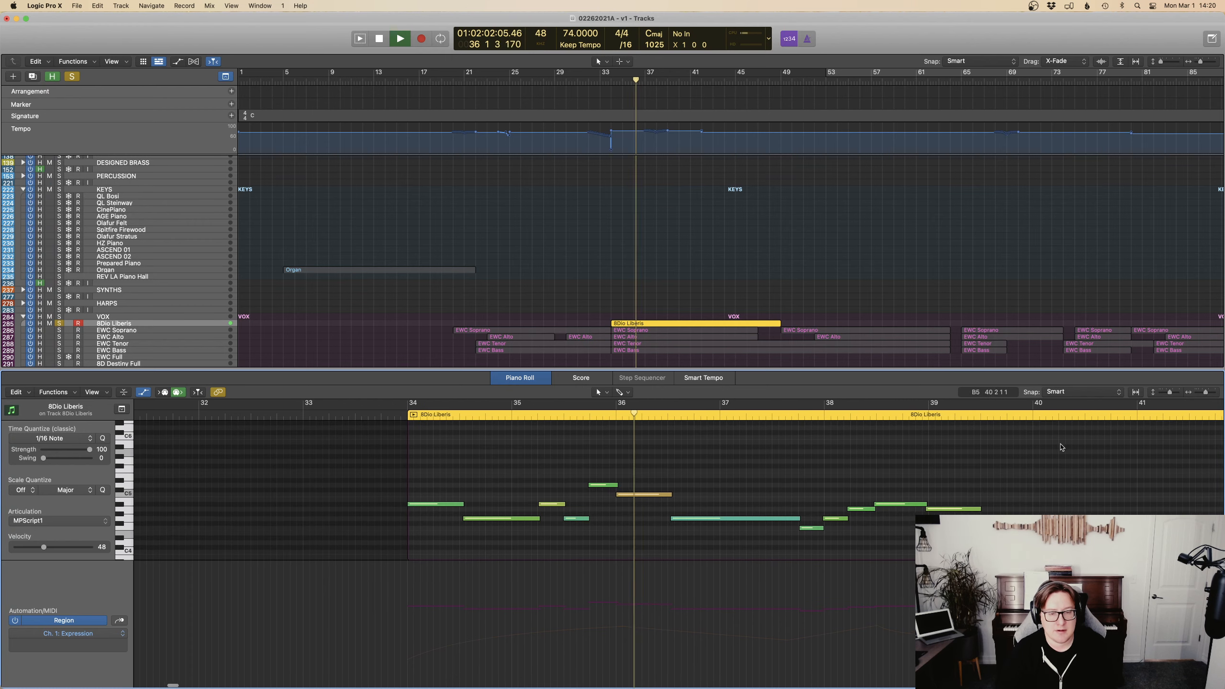
pyautogui.click(1049, 391)
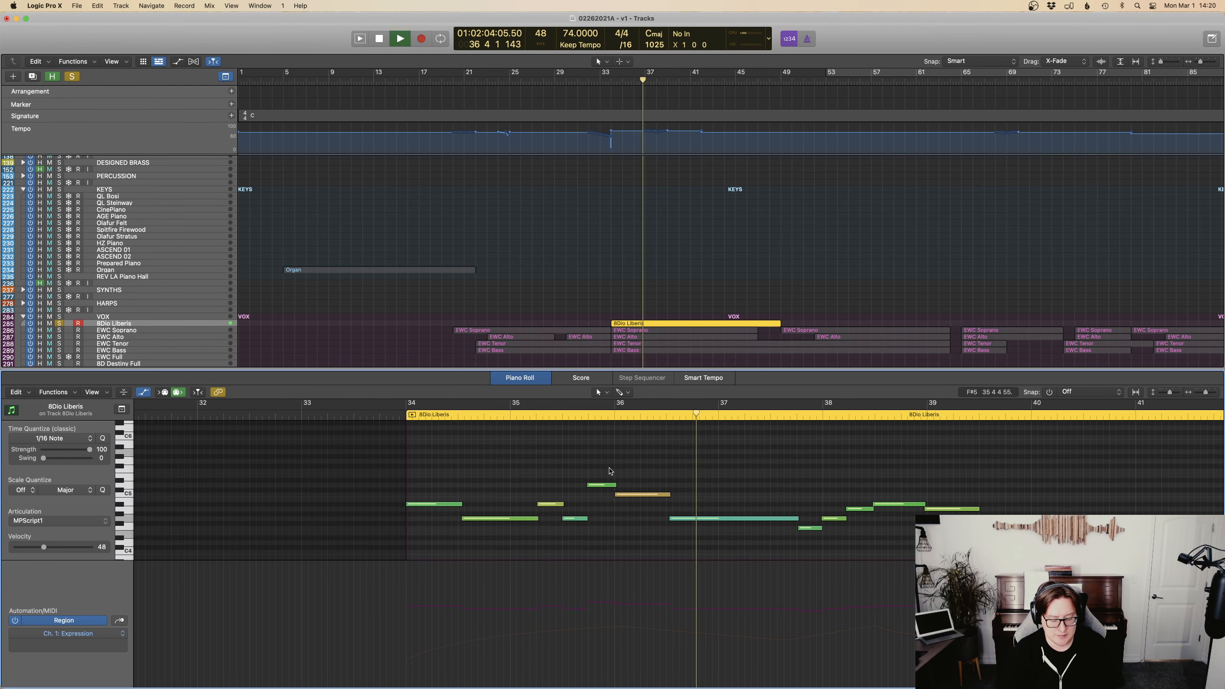
pyautogui.press('super+a')
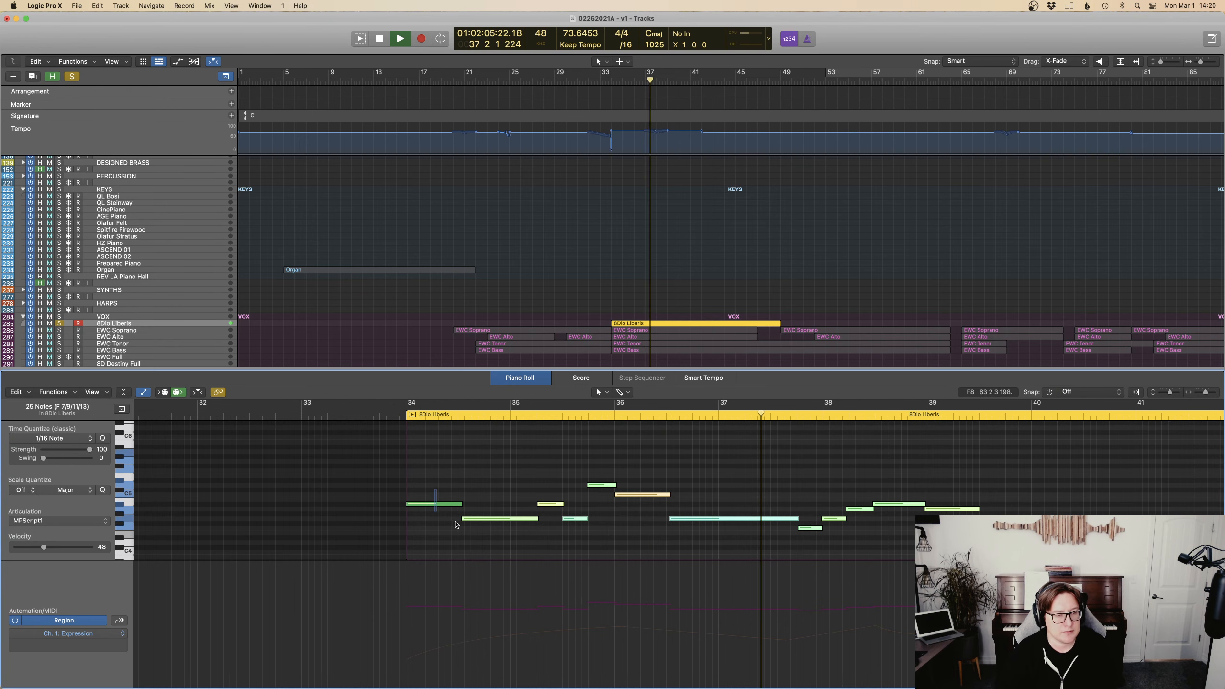
pyautogui.moveTo(463, 520); pyautogui.dragTo(485, 516)
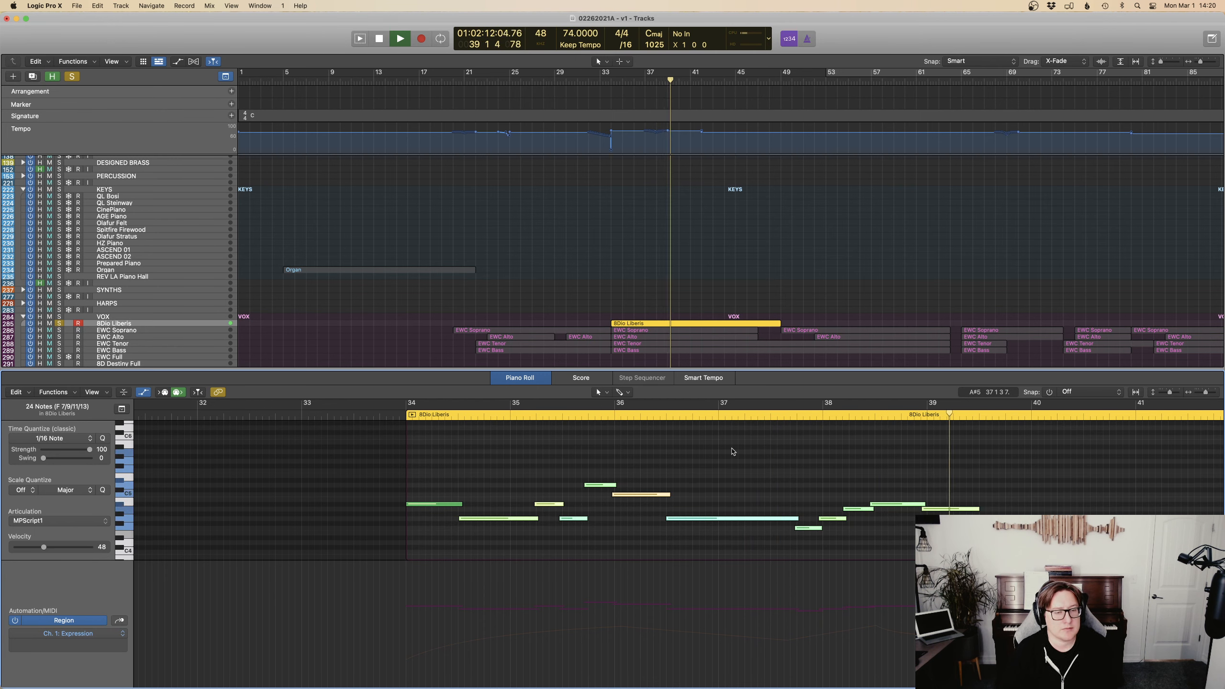
# Unsolo the 8Dio Liberis track, select its region and check its channel strip in the Mixer before returning to the arrangement.
pyautogui.click(754, 293)
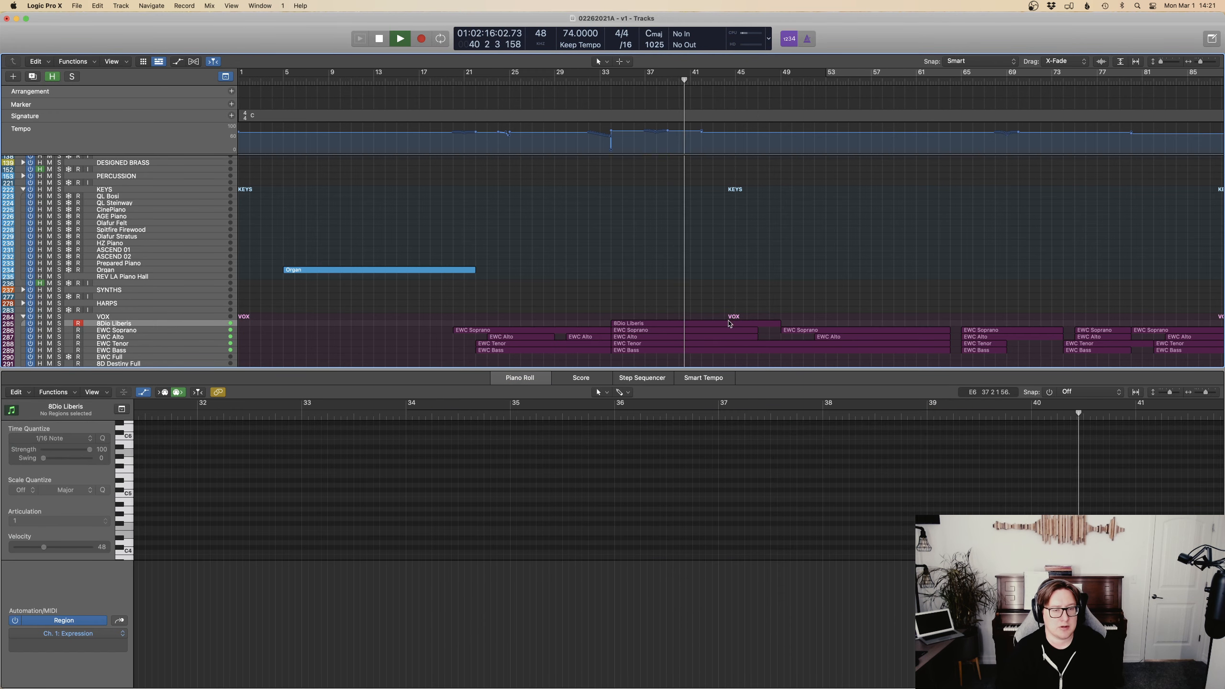
pyautogui.click(728, 324)
pyautogui.press('x')
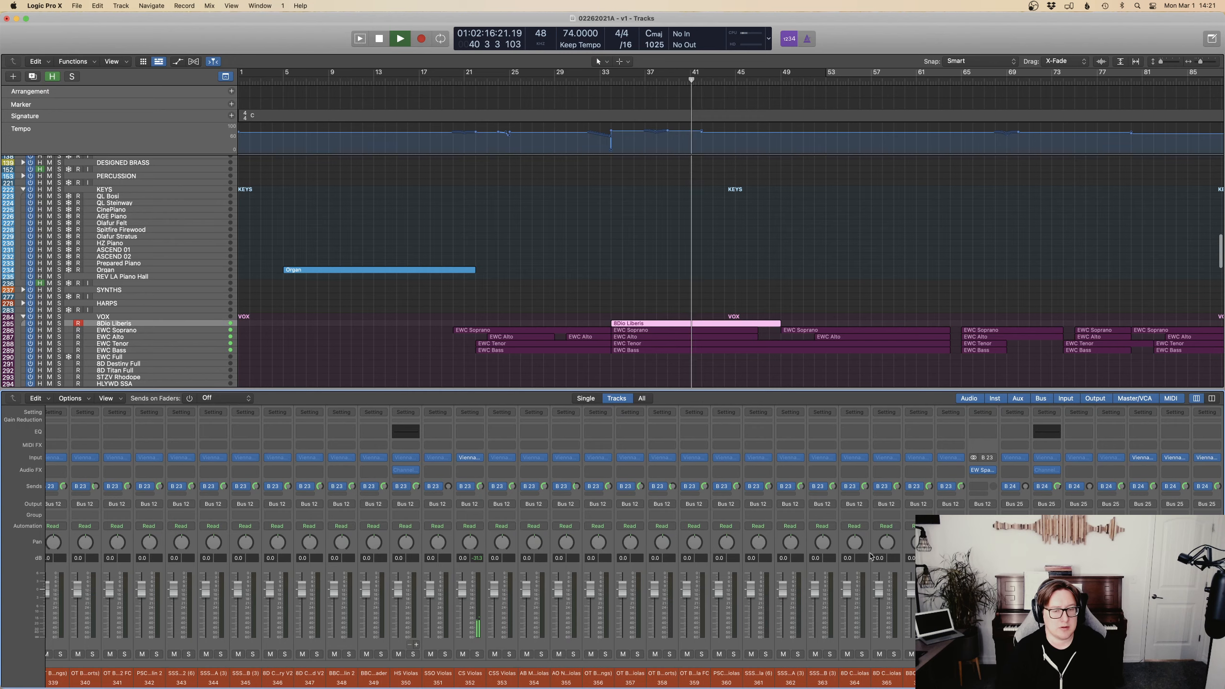
pyautogui.hscroll(-5, 804, 550)
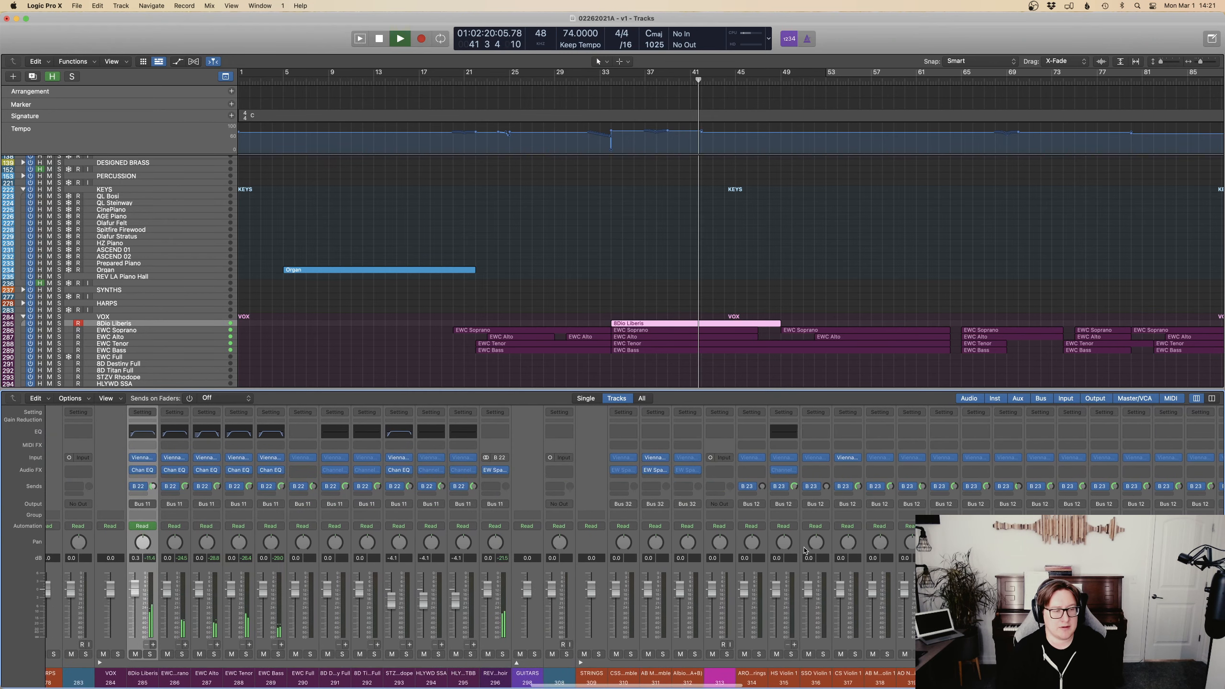
pyautogui.hscroll(-1, 738, 543)
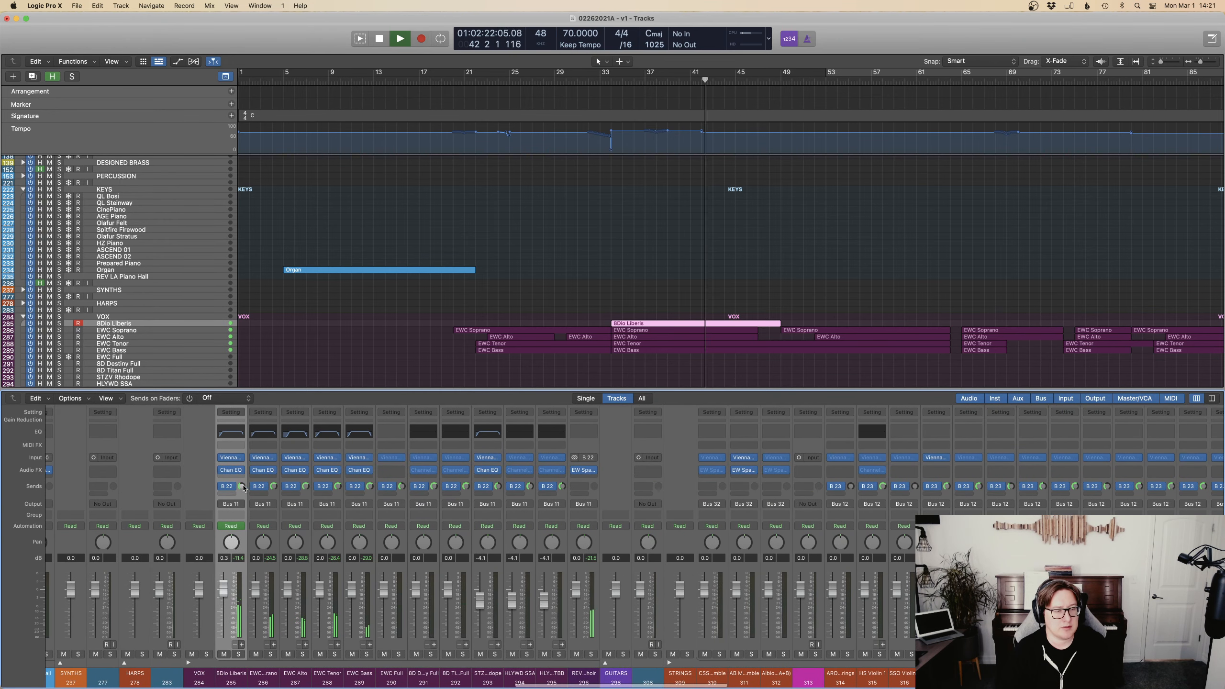
pyautogui.press('p')
pyautogui.click(782, 264)
pyautogui.press('p')
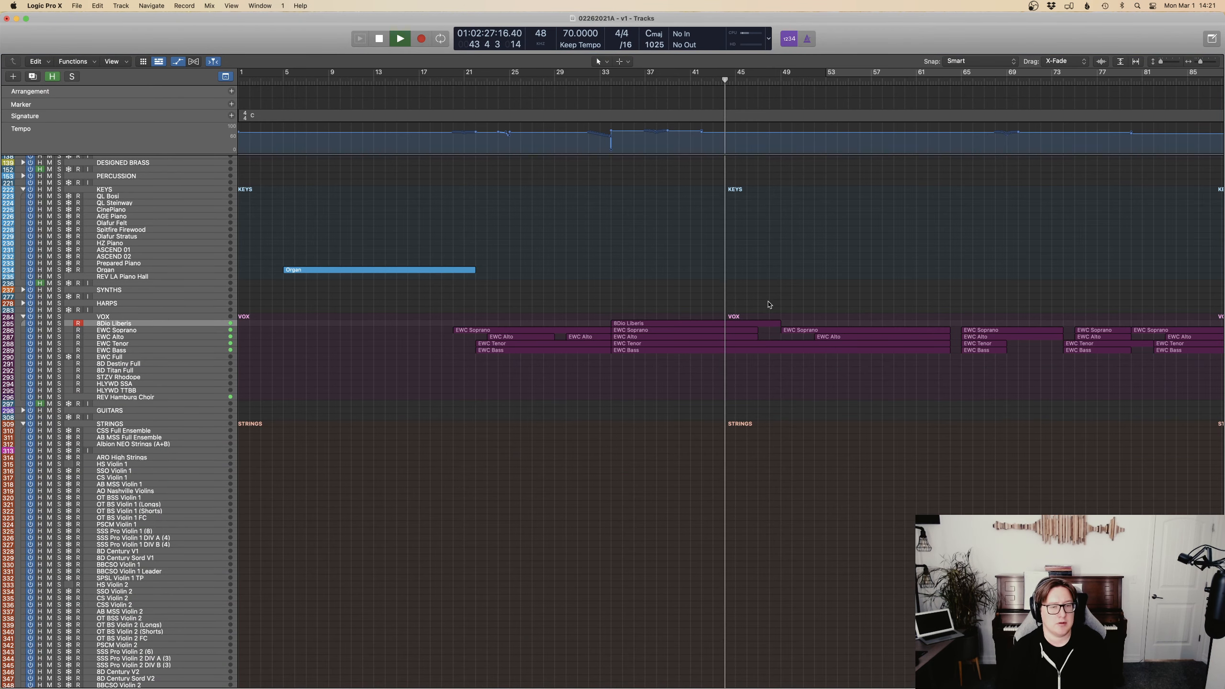
# Automate the 8Dio Liberis track volume to fall from -3.8 dB to -12.2 dB between about bars 42 and 43.
pyautogui.press('a')
pyautogui.press('super+Down')
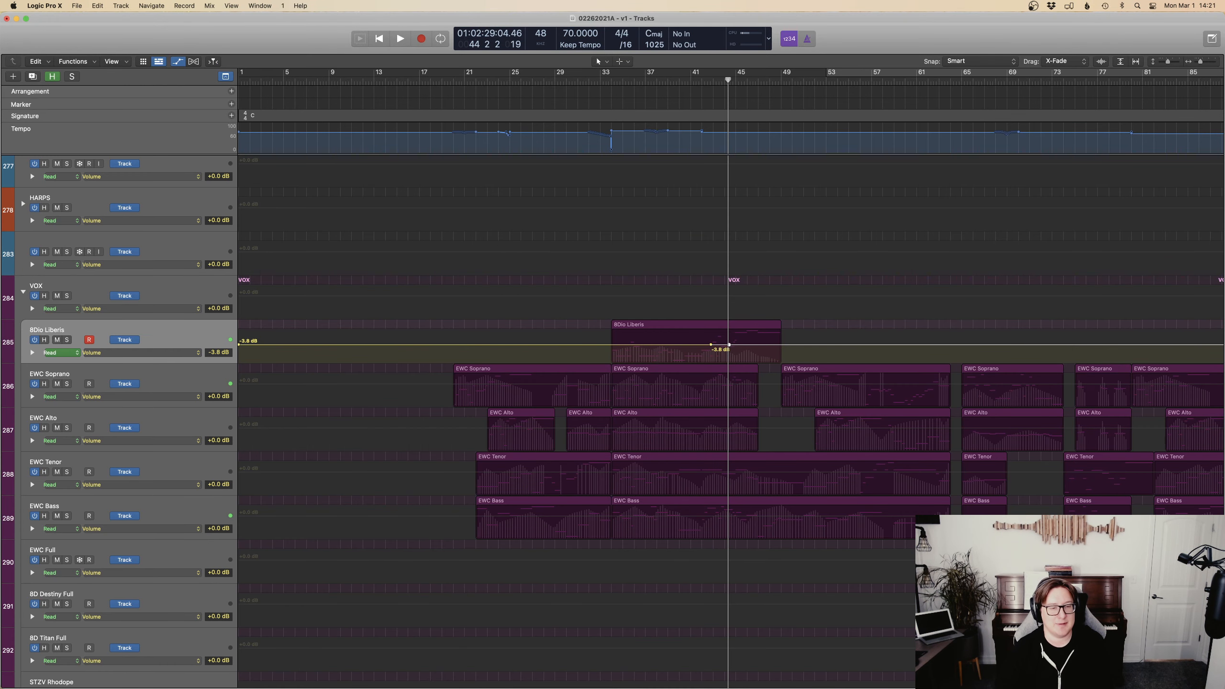
pyautogui.moveTo(729, 344); pyautogui.dragTo(729, 351)
pyautogui.press('space')
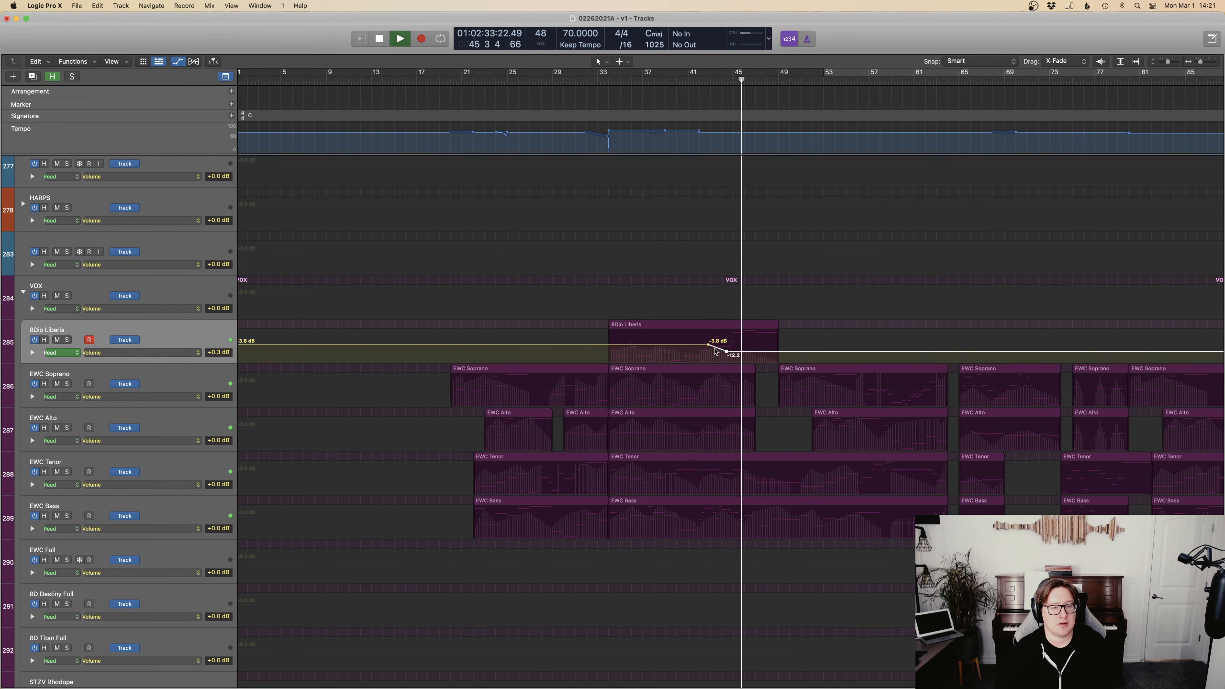
pyautogui.moveTo(716, 352); pyautogui.dragTo(704, 350)
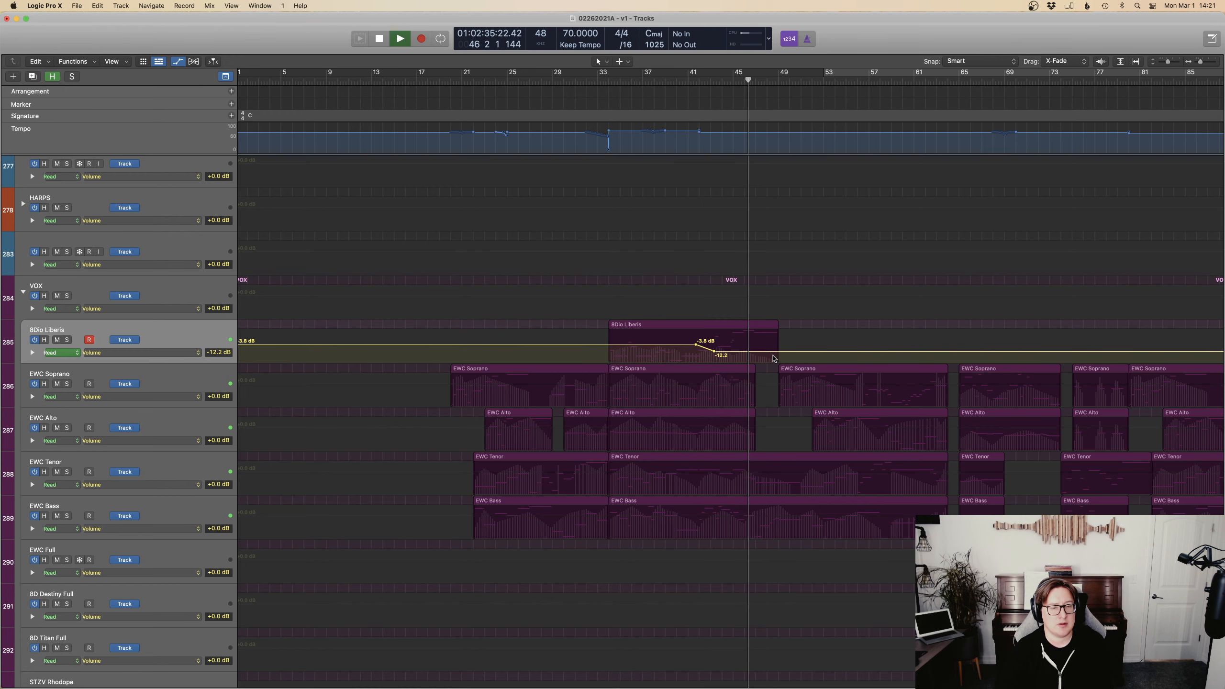
pyautogui.press('a')
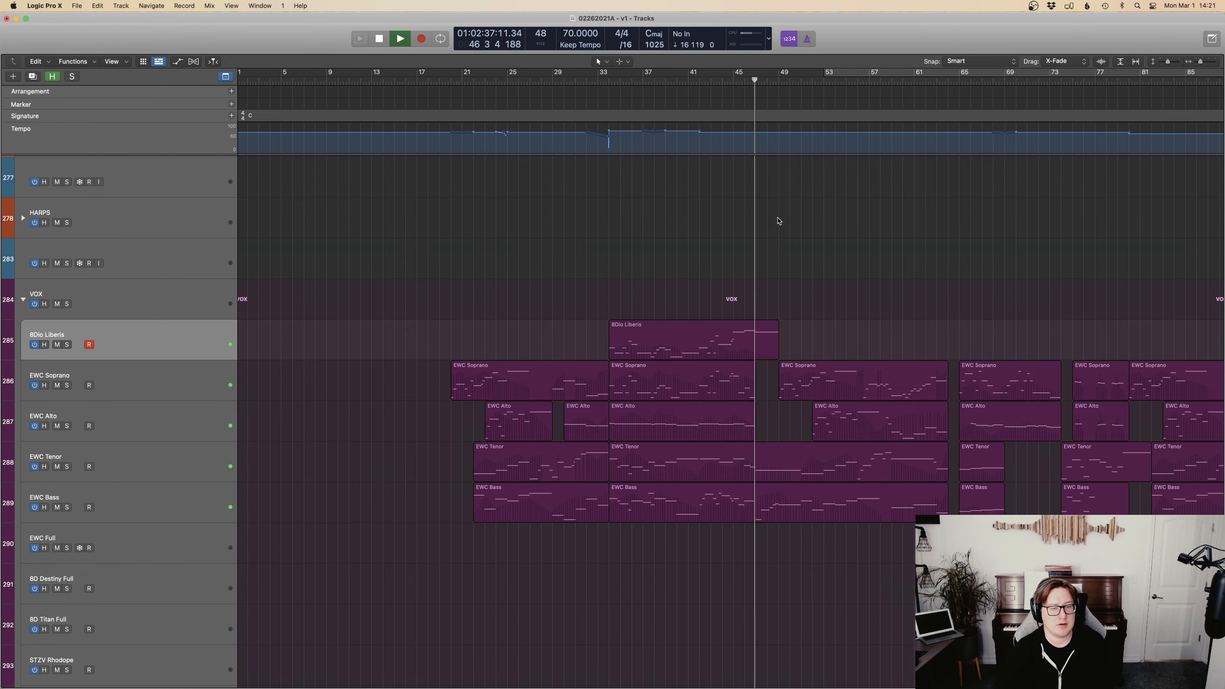
pyautogui.press('super+Up')
pyautogui.press('super+Up')
pyautogui.press('super+Up')
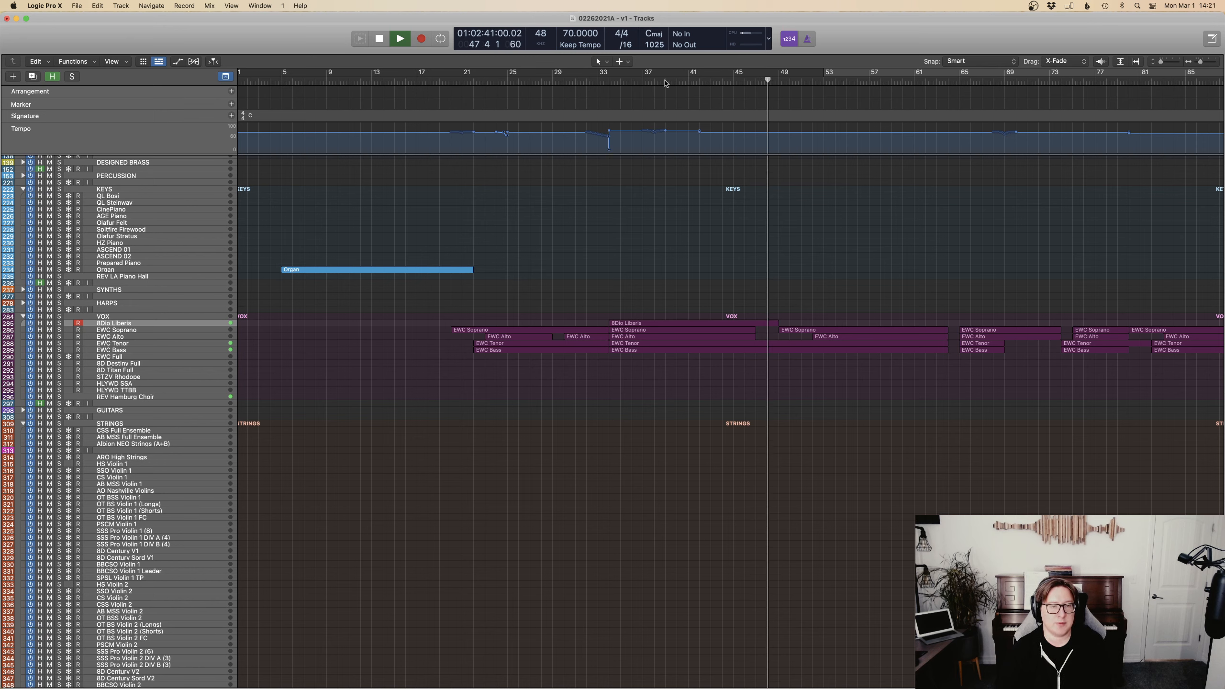
# Play the full choir and strings passage from bar 34.
pyautogui.click(609, 79)
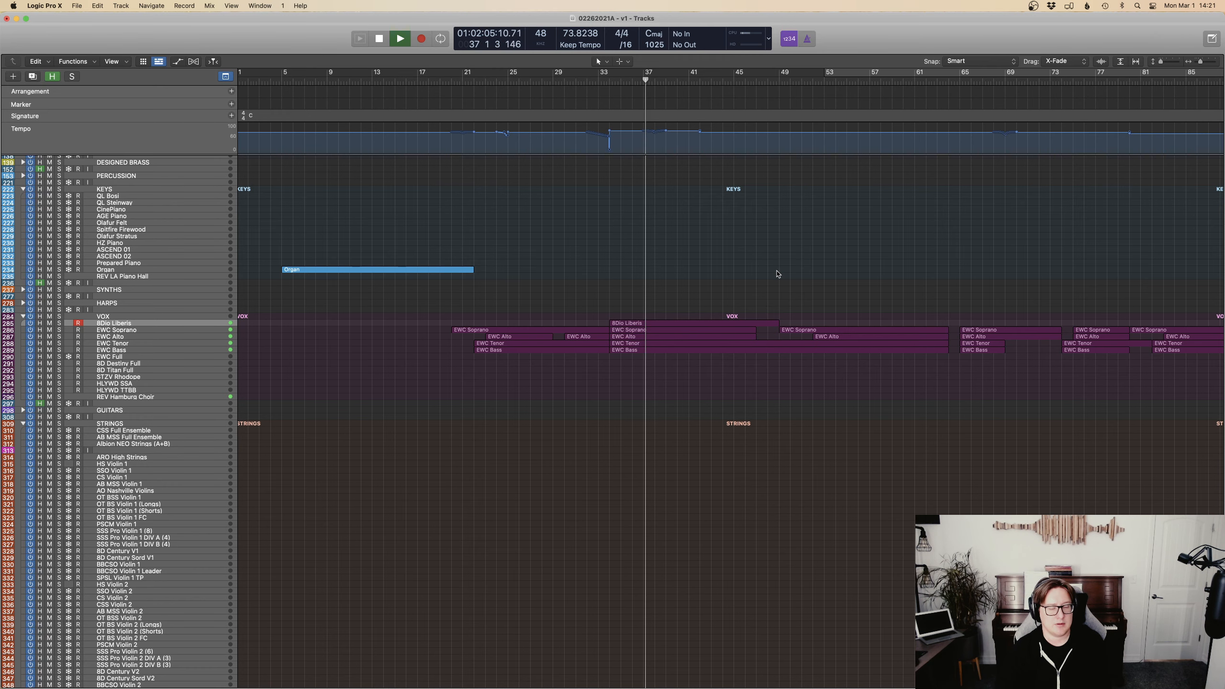
pyautogui.scroll(-5, 778, 274)
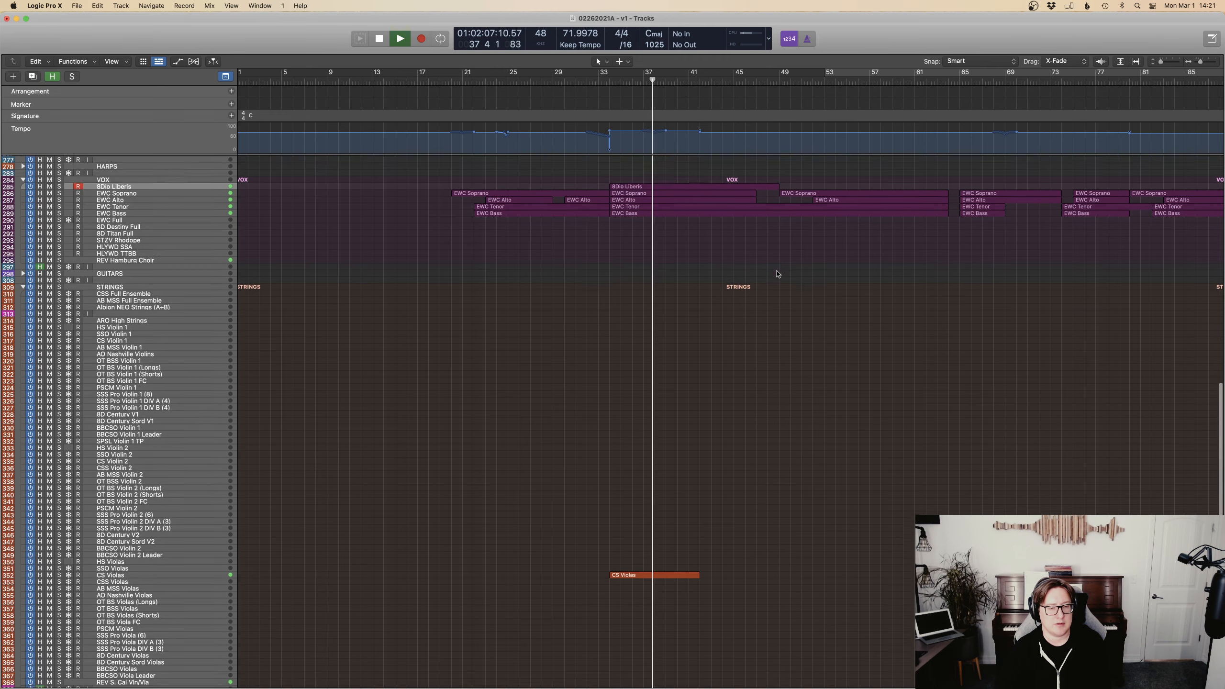
pyautogui.scroll(-2, 778, 274)
pyautogui.scroll(-3, 778, 274)
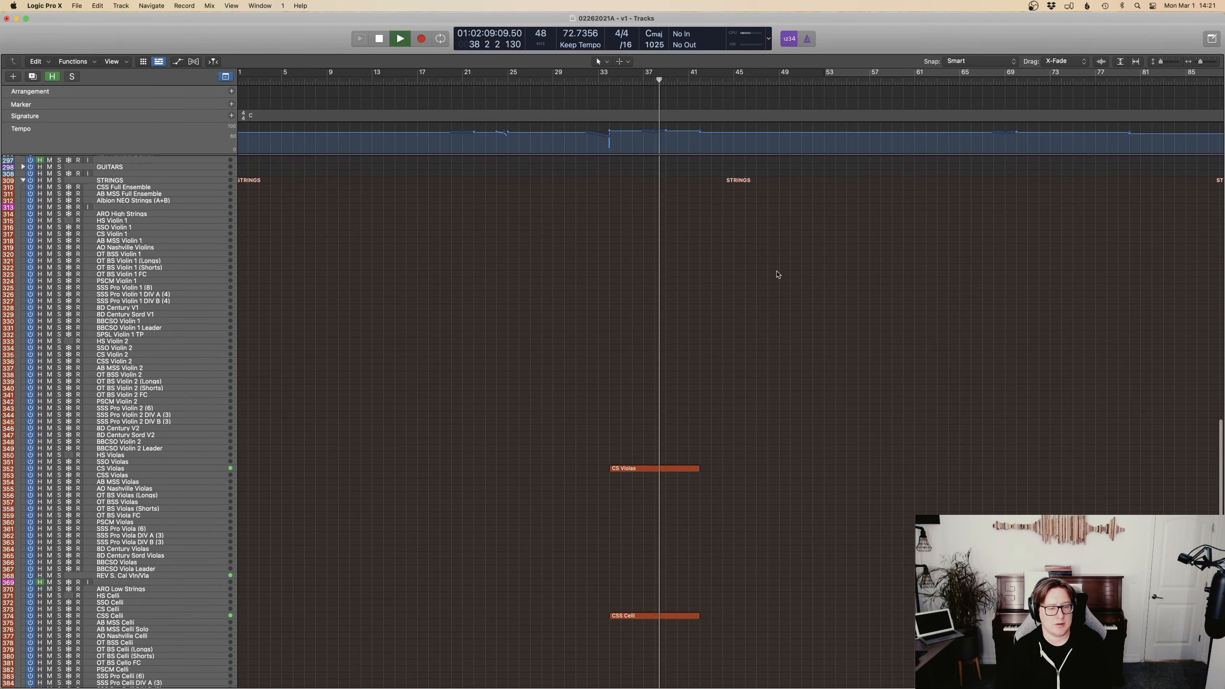
pyautogui.scroll(-8, 777, 274)
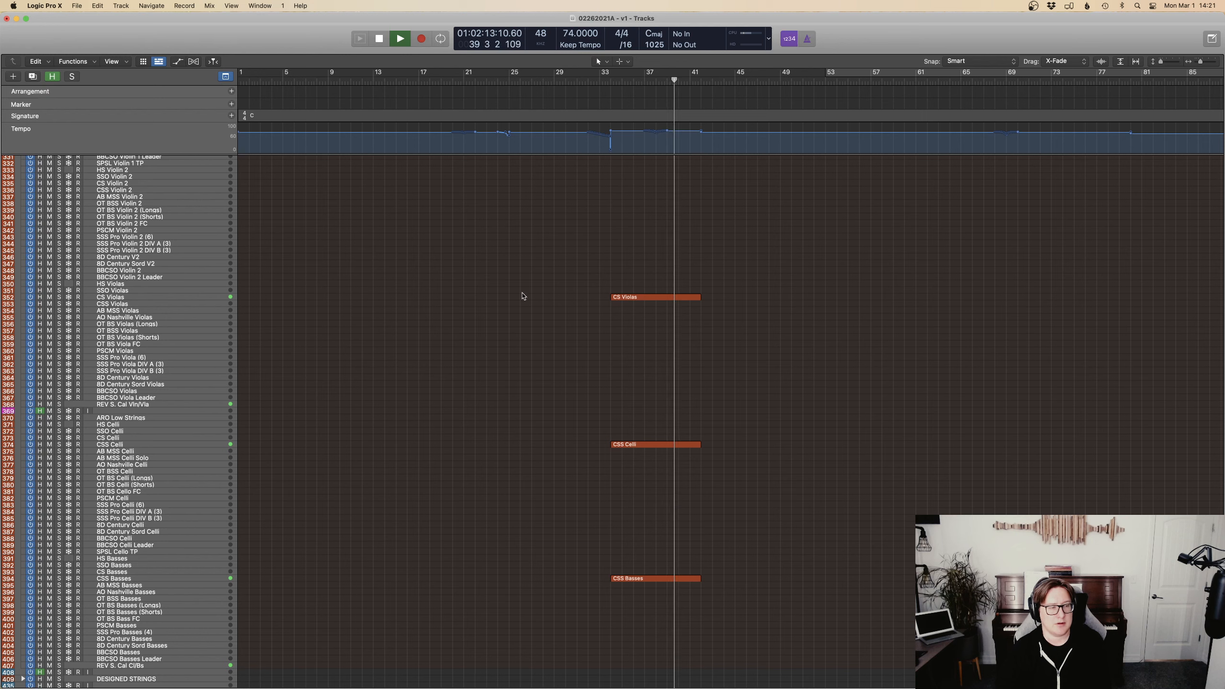
# Stop playback, move the CS Violas region onto the CSS Violas track and select it together with the CSS Celli and CSS Basses regions.
pyautogui.click(126, 297)
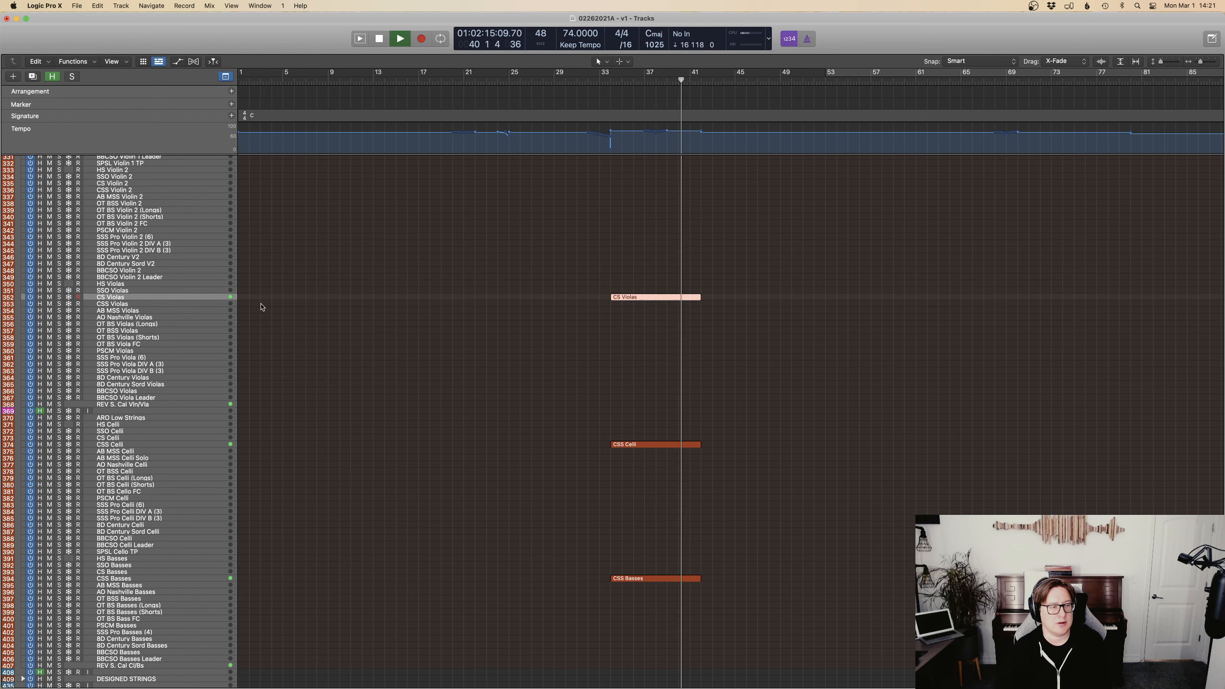
pyautogui.press('space')
pyautogui.click(118, 305)
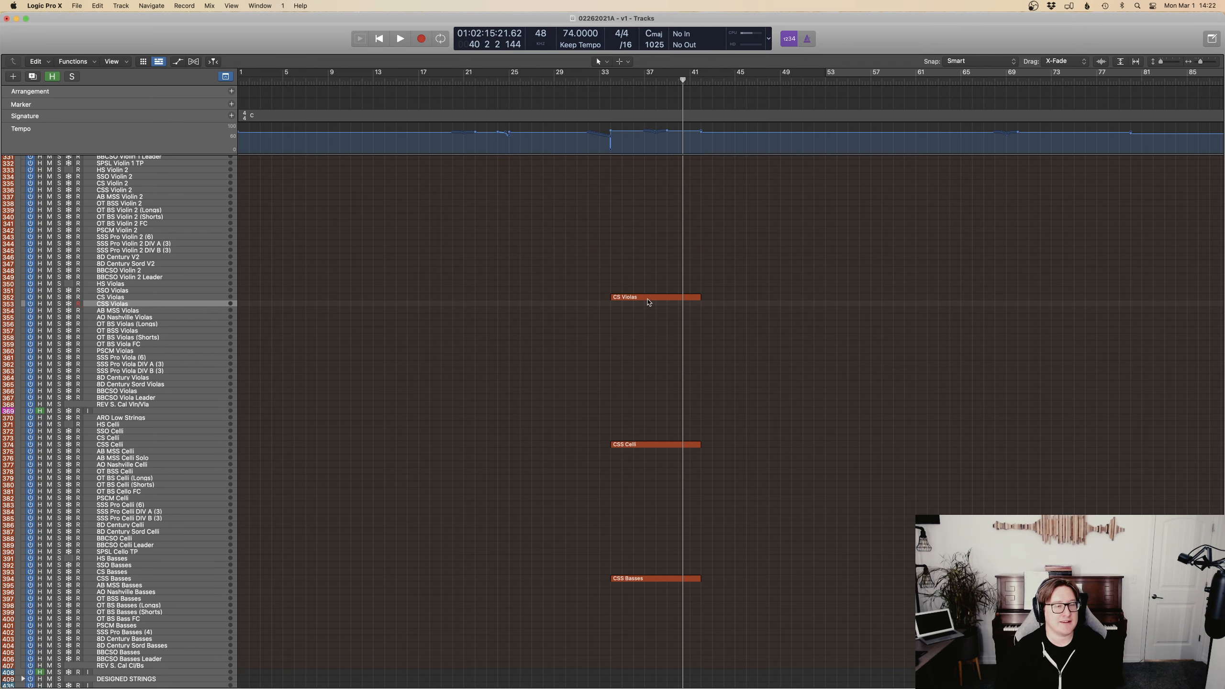
pyautogui.moveTo(649, 302); pyautogui.dragTo(667, 581)
# Solo and play the selected string regions from bar 34, and open the region on the CSS Violas track in the Piano Roll.
pyautogui.click(604, 80)
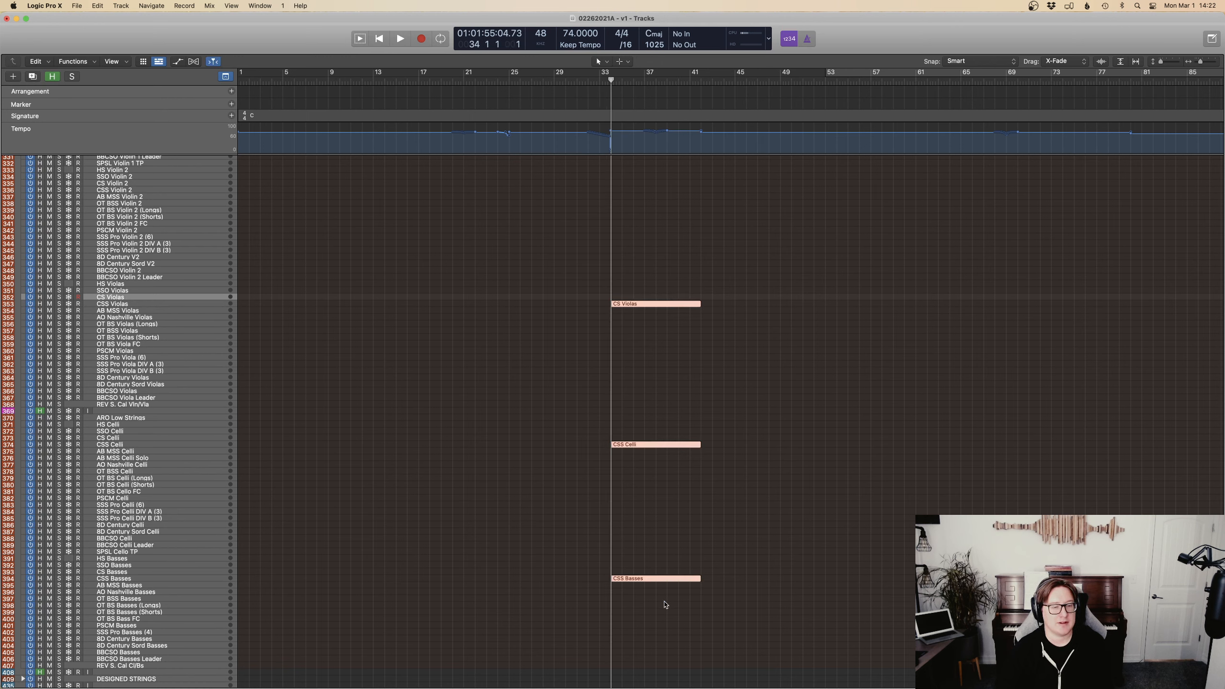
pyautogui.press('s')
pyautogui.press('space')
pyautogui.moveTo(761, 365); pyautogui.dragTo(647, 286)
pyautogui.press('p')
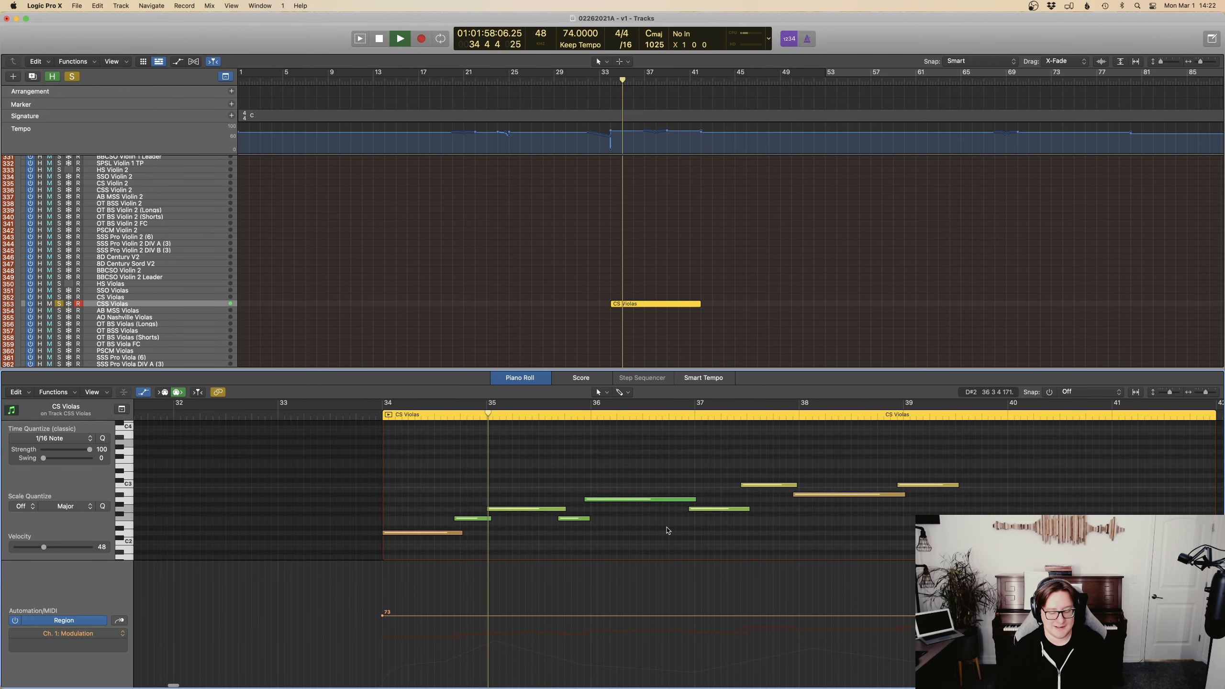
# Raise the viola region's expression points after the first by about 56, so the curve peaks at 102 around bar 35.
pyautogui.hotkey('ctrl', 'e')
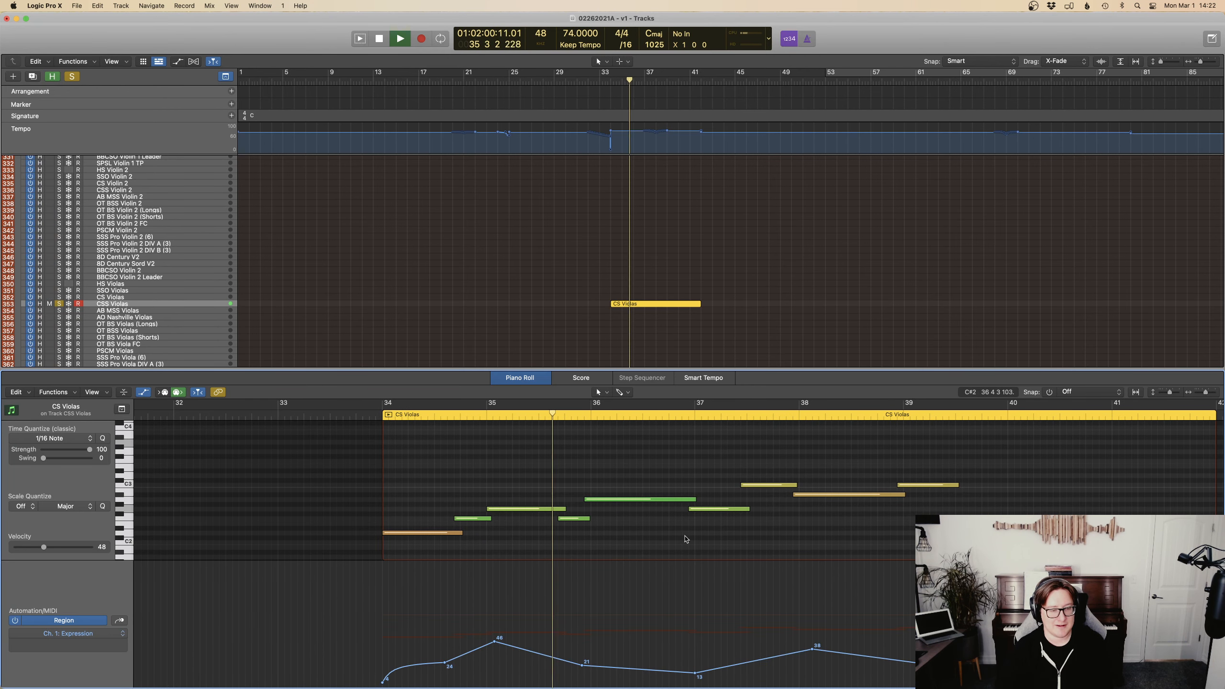
pyautogui.hscroll(5, 686, 538)
pyautogui.moveTo(293, 648); pyautogui.dragTo(1061, 648)
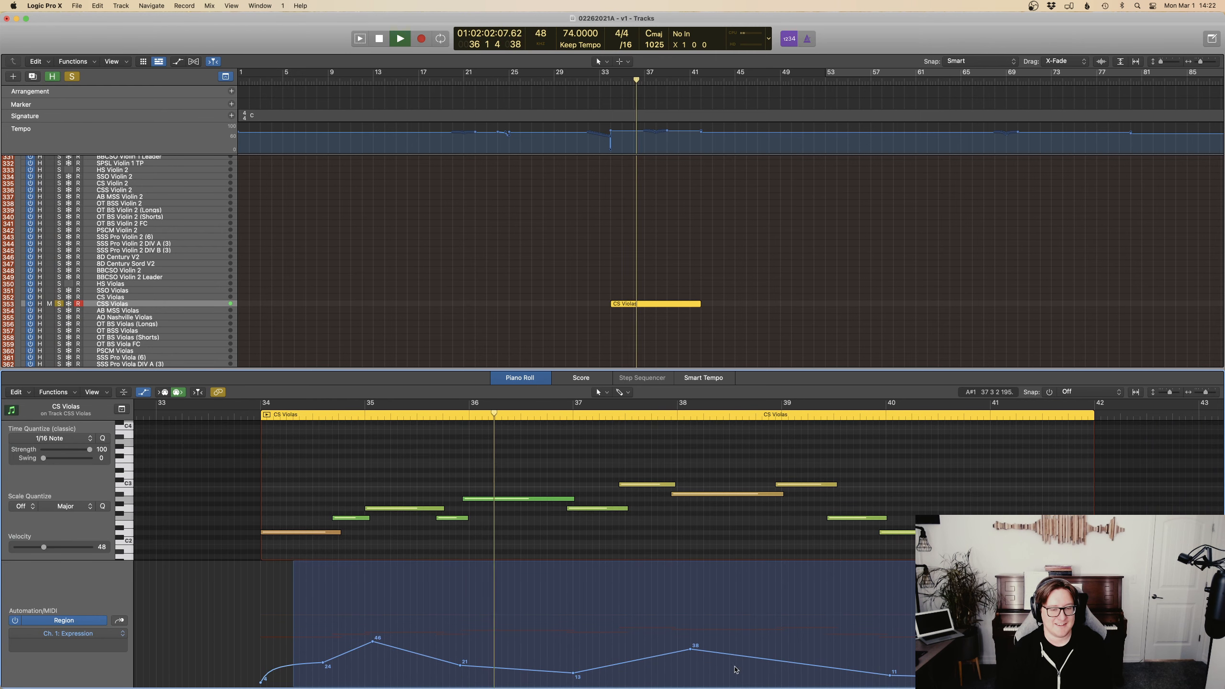
pyautogui.moveTo(739, 657); pyautogui.dragTo(742, 631)
pyautogui.moveTo(746, 610); pyautogui.dragTo(746, 604)
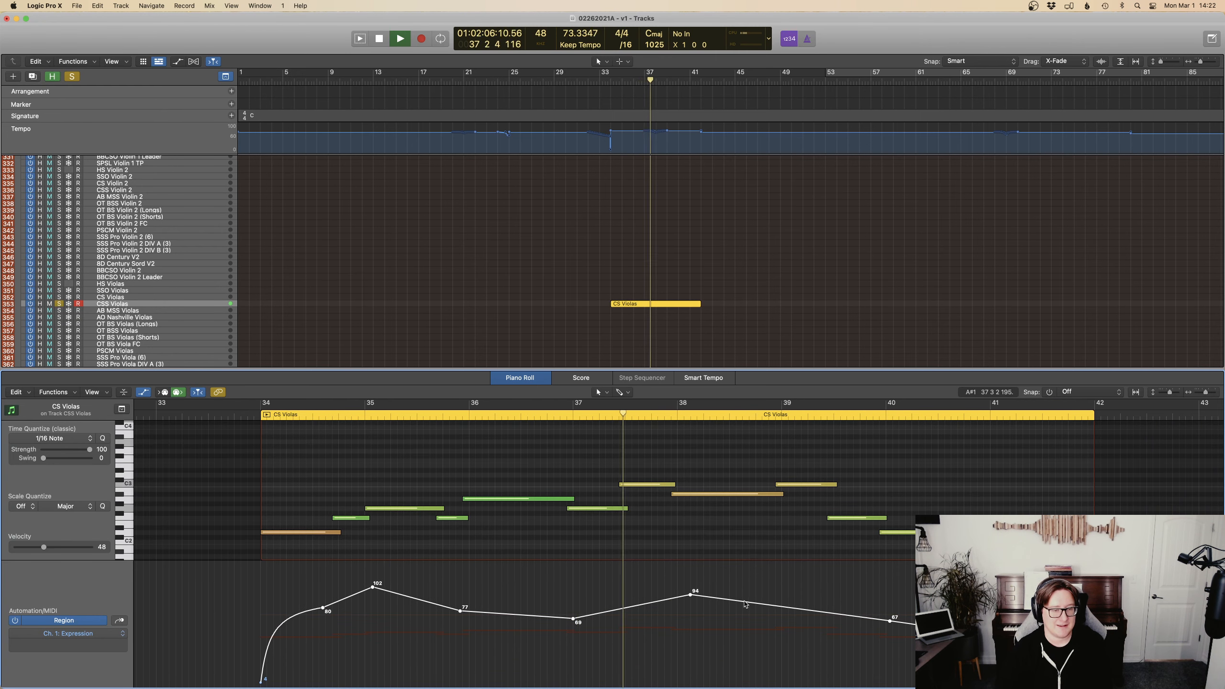
pyautogui.click(741, 491)
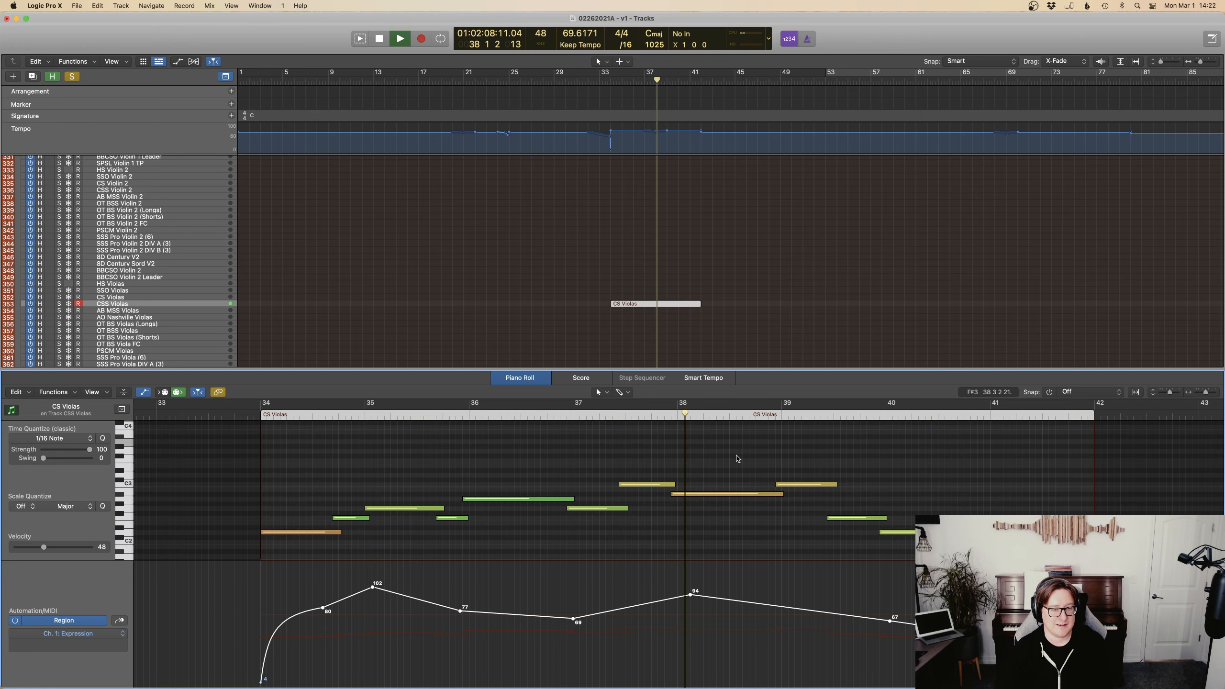
pyautogui.press('s')
pyautogui.click(746, 519)
pyautogui.hotkey('ctrl', 'Up')
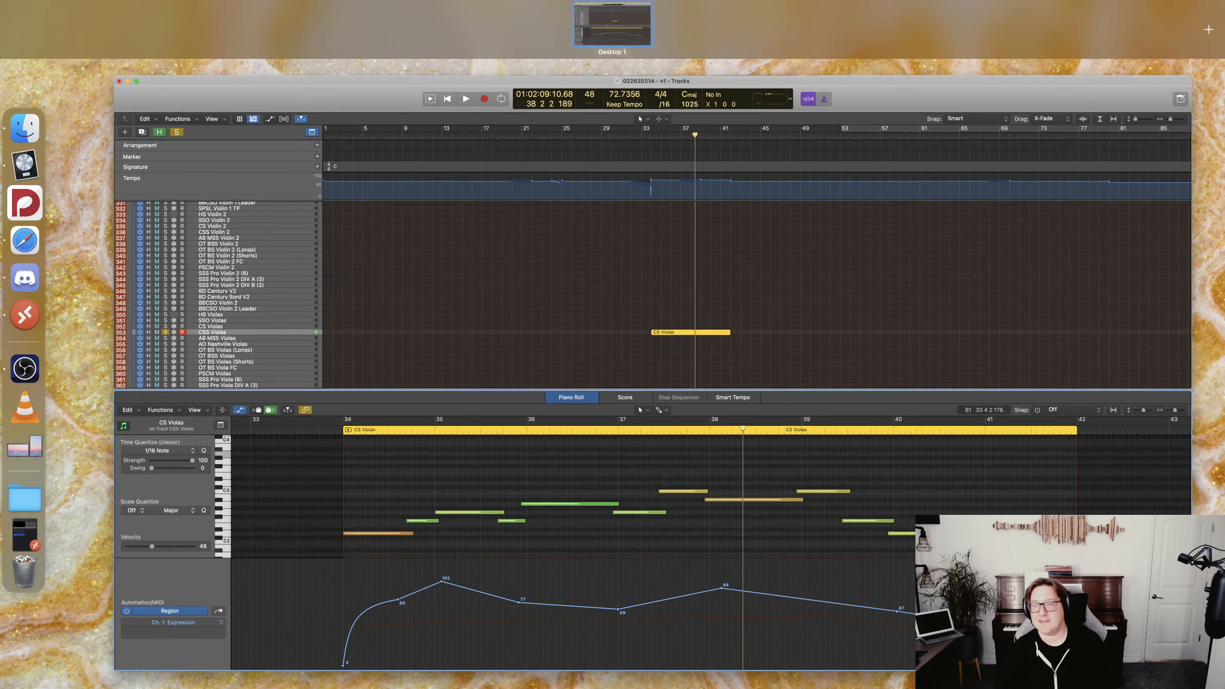
pyautogui.hotkey('ctrl', 'Up')
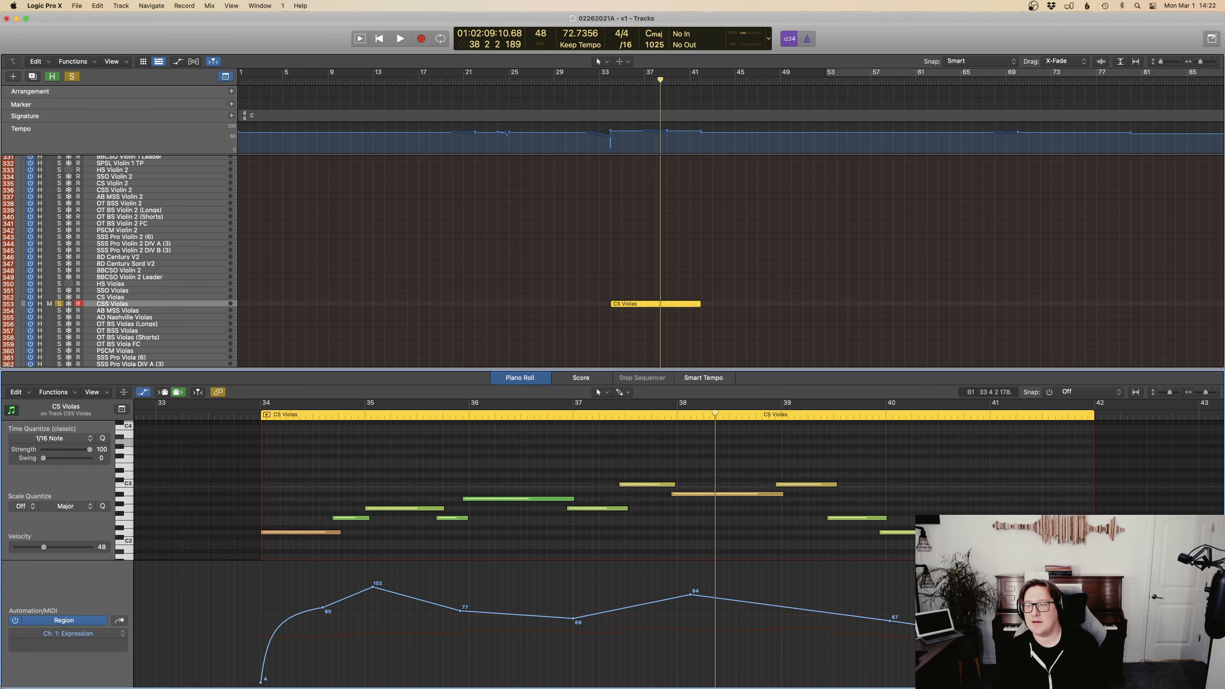
pyautogui.hotkey('ctrl', 'Up')
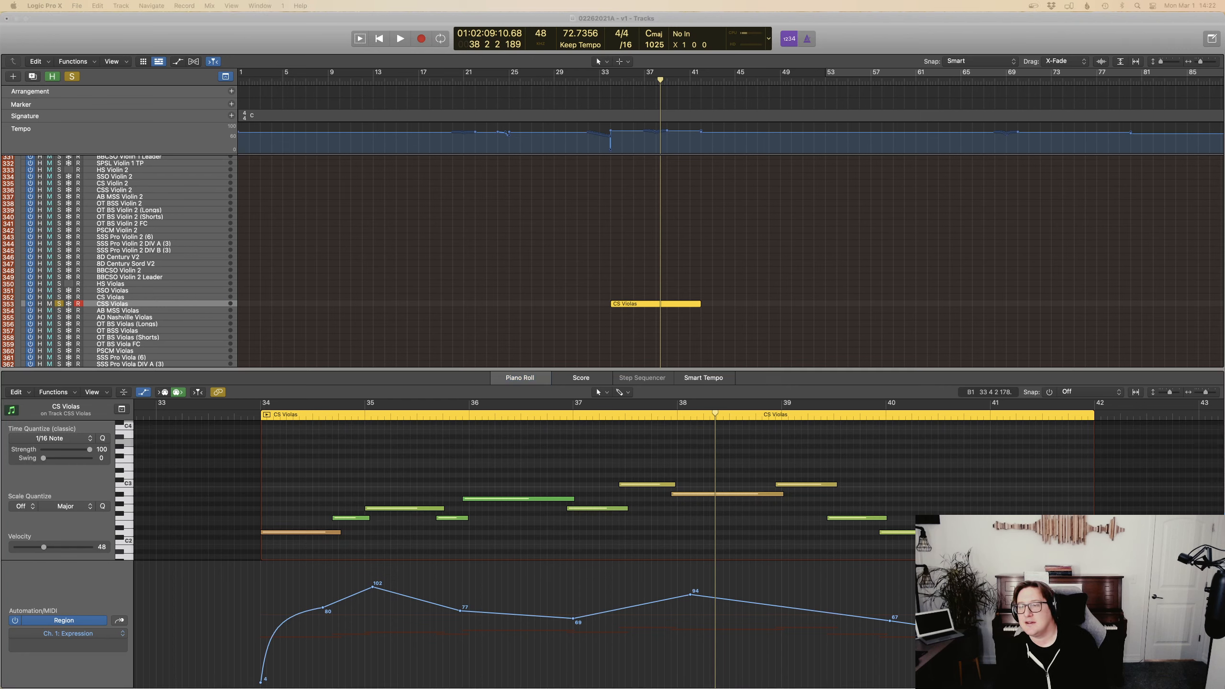
pyautogui.click(804, 420)
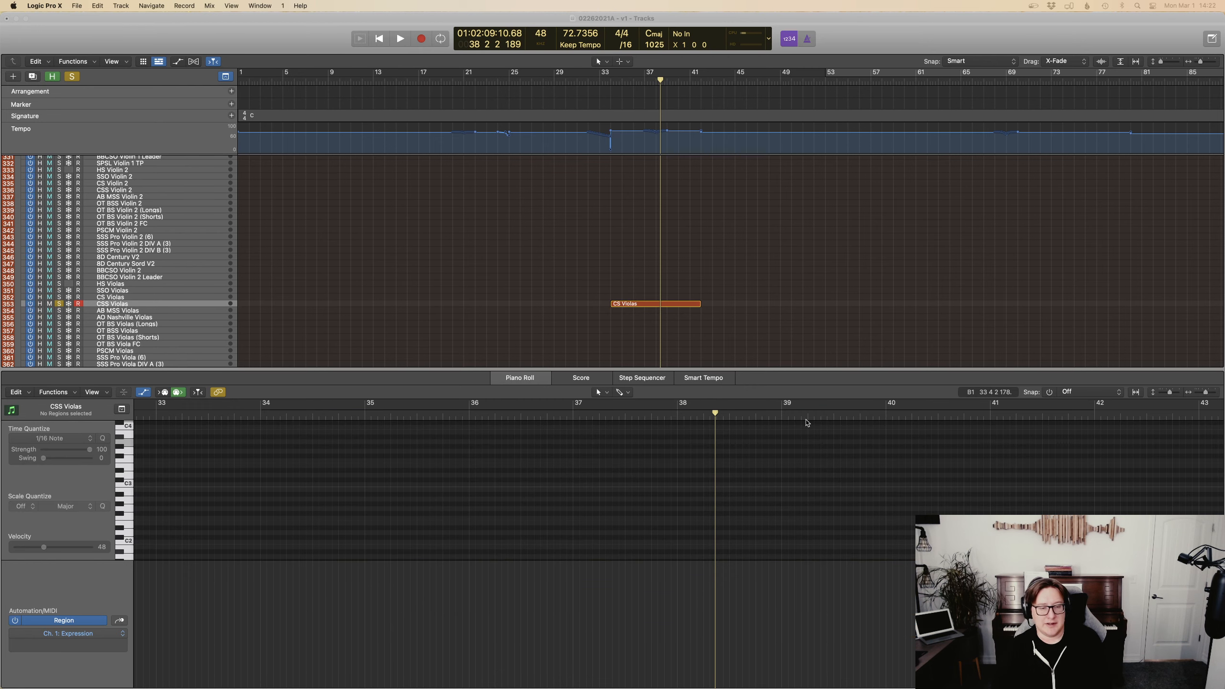
pyautogui.moveTo(716, 332); pyautogui.dragTo(628, 288)
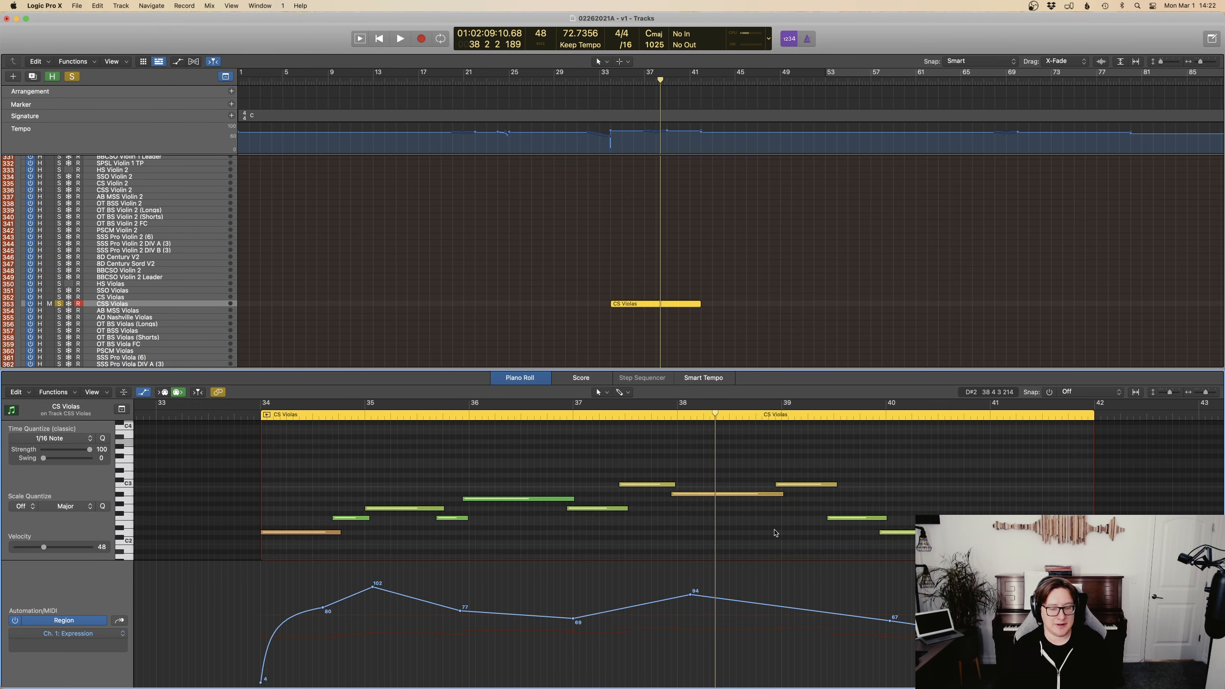
# Set the viola region's flat modulation level to 49 while auditioning it from just before bar 34.
pyautogui.moveTo(739, 609); pyautogui.dragTo(739, 646)
pyautogui.click(243, 414)
pyautogui.press('space')
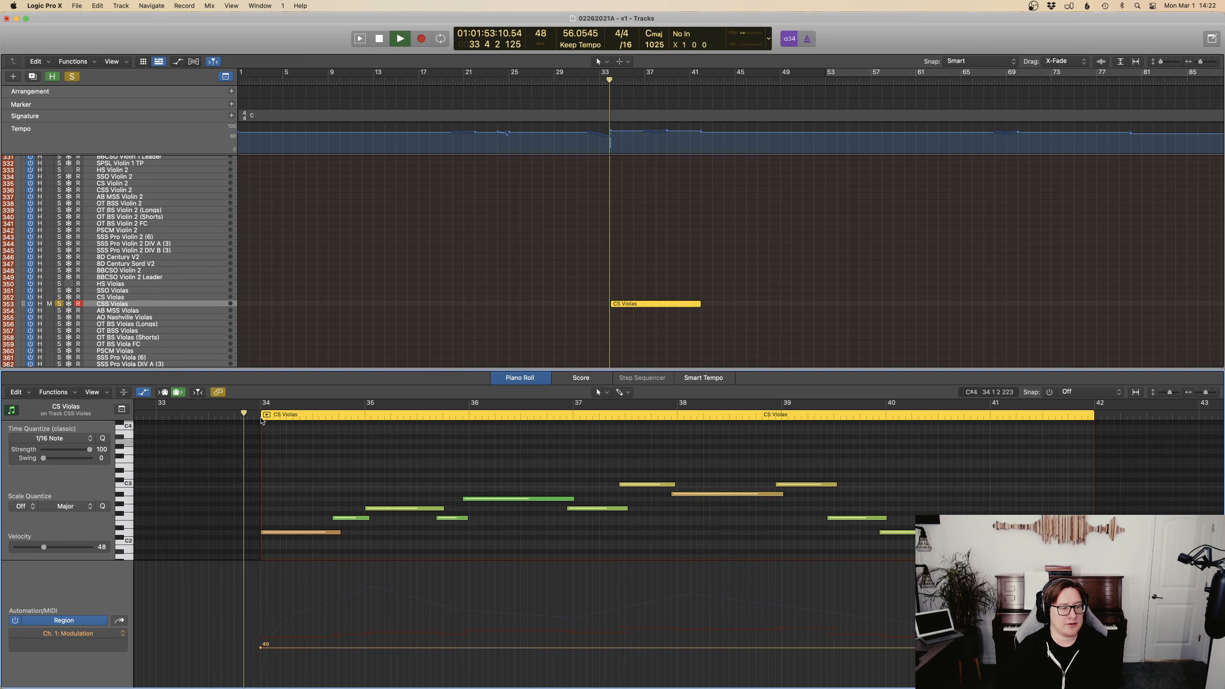
pyautogui.press('space')
pyautogui.press('space')
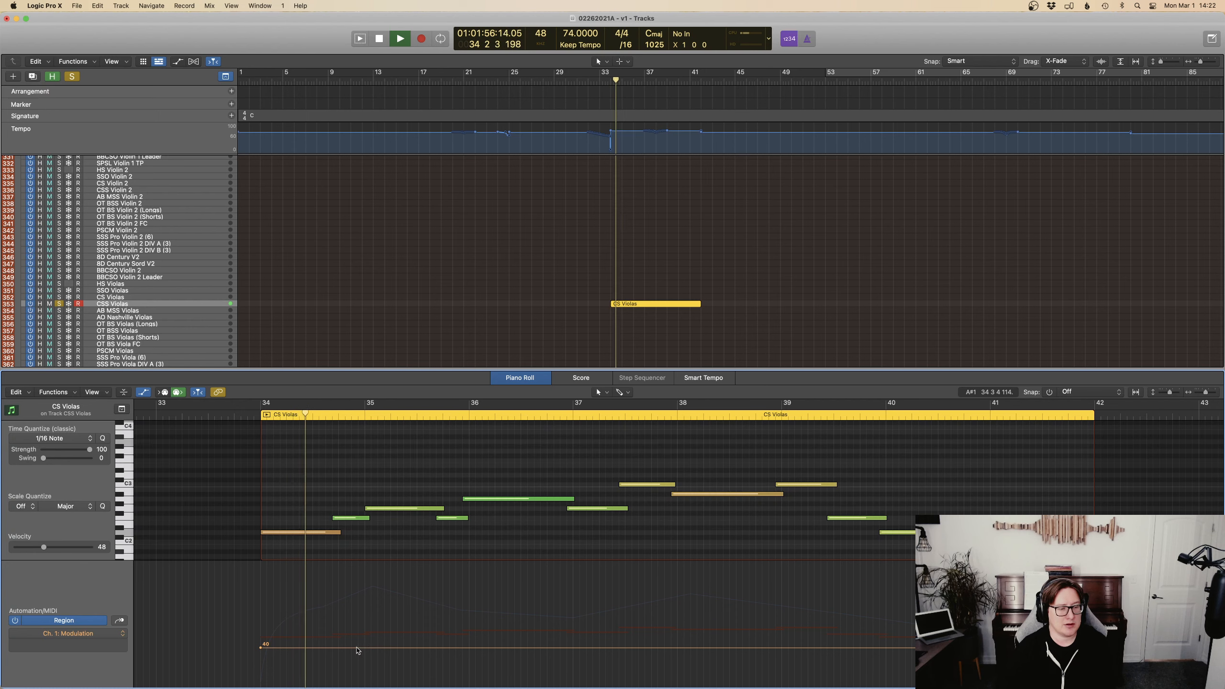
pyautogui.moveTo(357, 644); pyautogui.dragTo(359, 640)
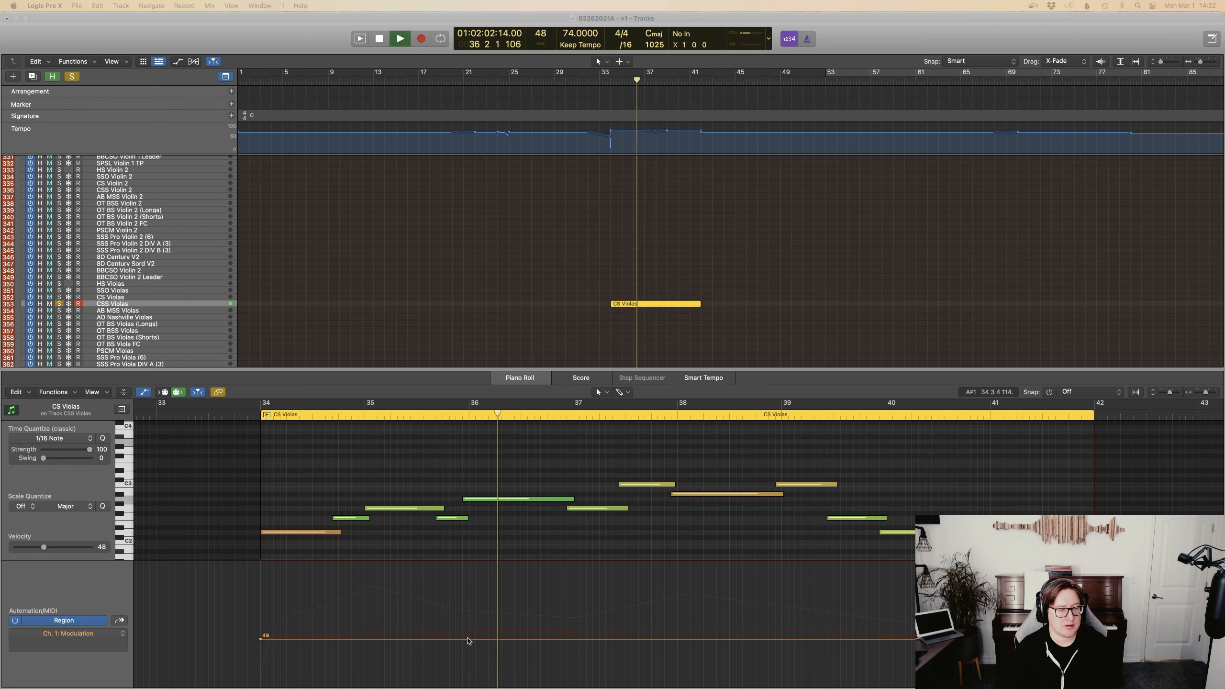
# Shape the viola modulation to rise from 49 at bar 36 to 85 near bar 38, hold until bar 40 and then fall.
pyautogui.click(468, 639)
pyautogui.click(579, 639)
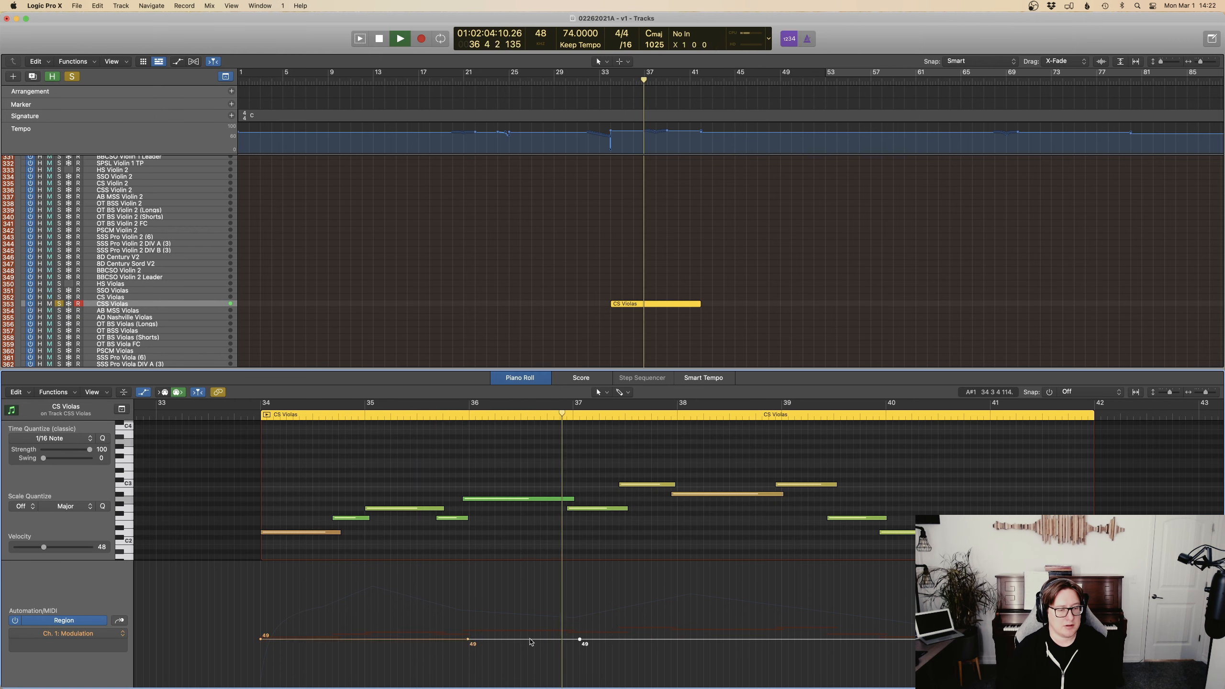
pyautogui.moveTo(531, 640); pyautogui.dragTo(712, 603)
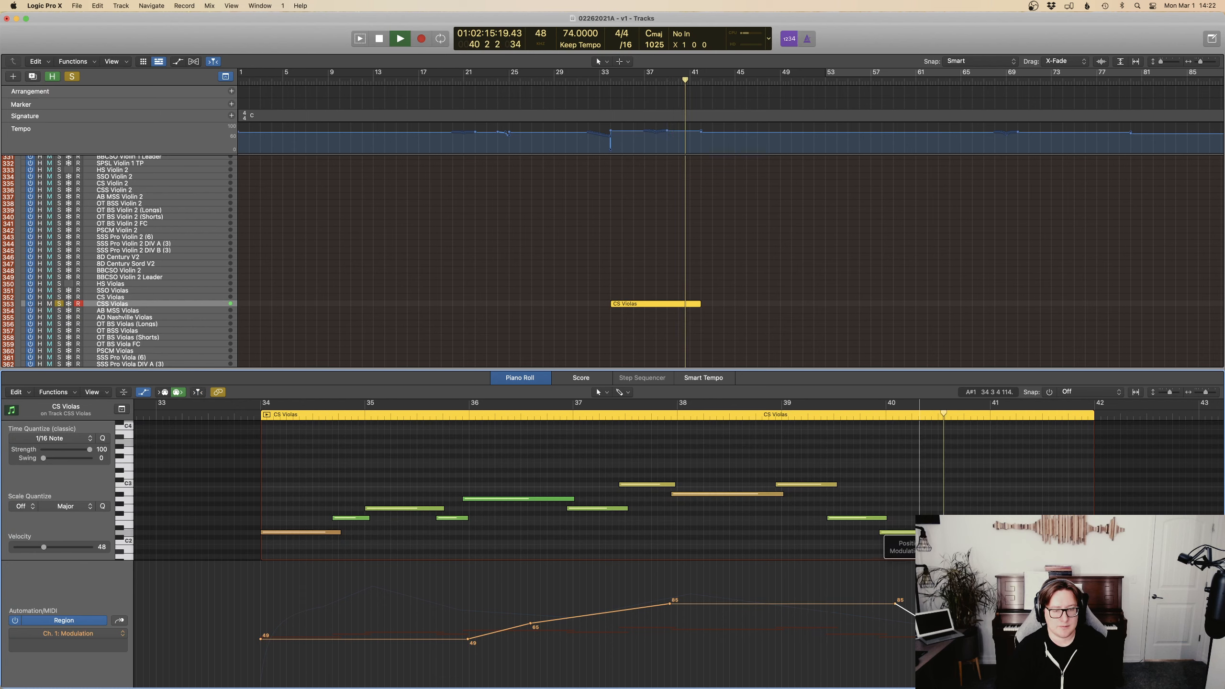
pyautogui.hscroll(3, 717, 565)
pyautogui.press('space')
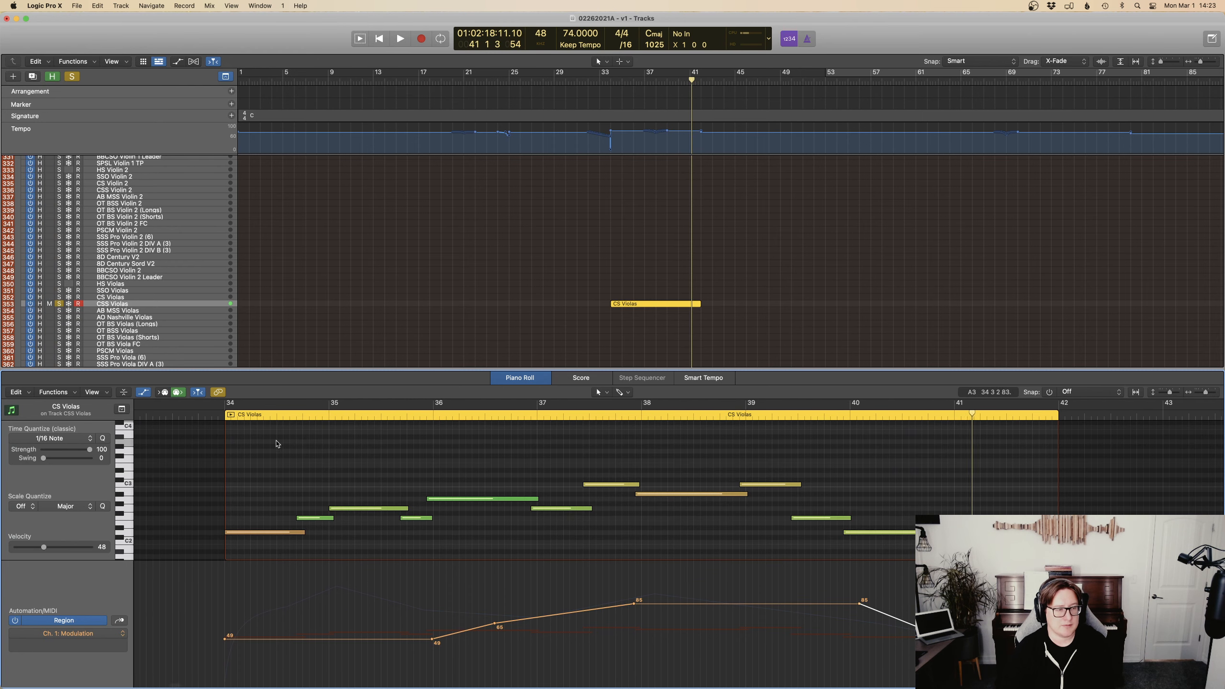
# Play the viola region from just before bar 34 to bar 36 to check the new modulation.
pyautogui.click(198, 412)
pyautogui.press('space')
pyautogui.click(287, 452)
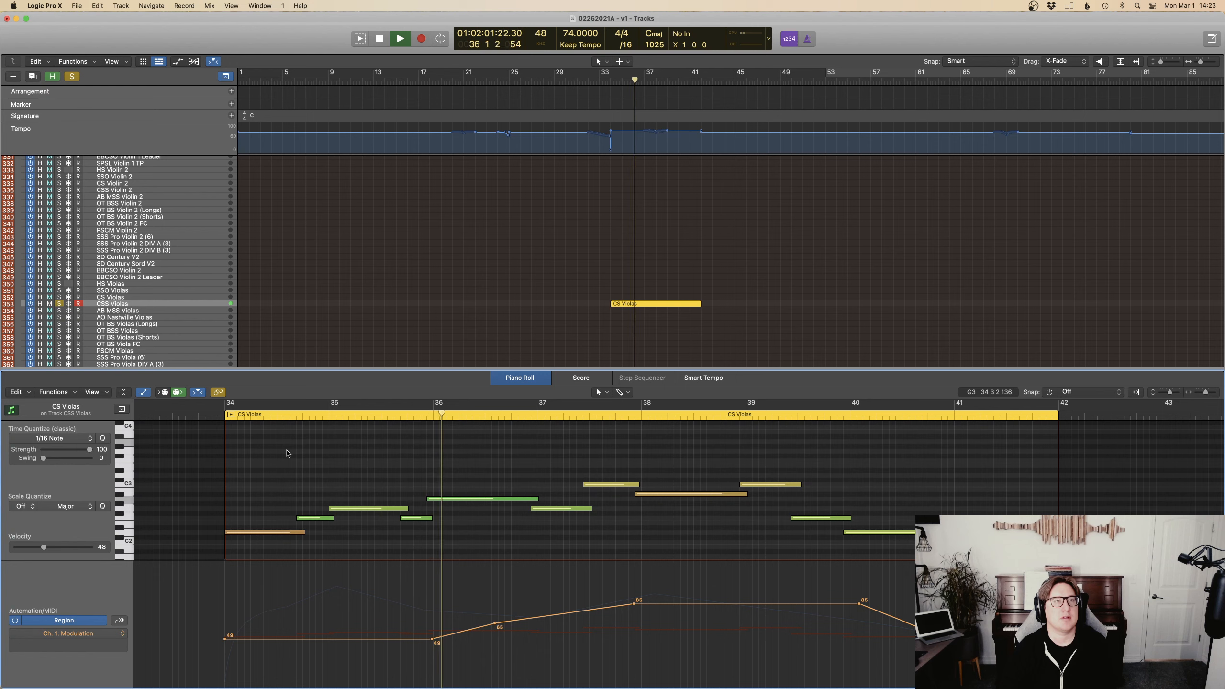
pyautogui.press('space')
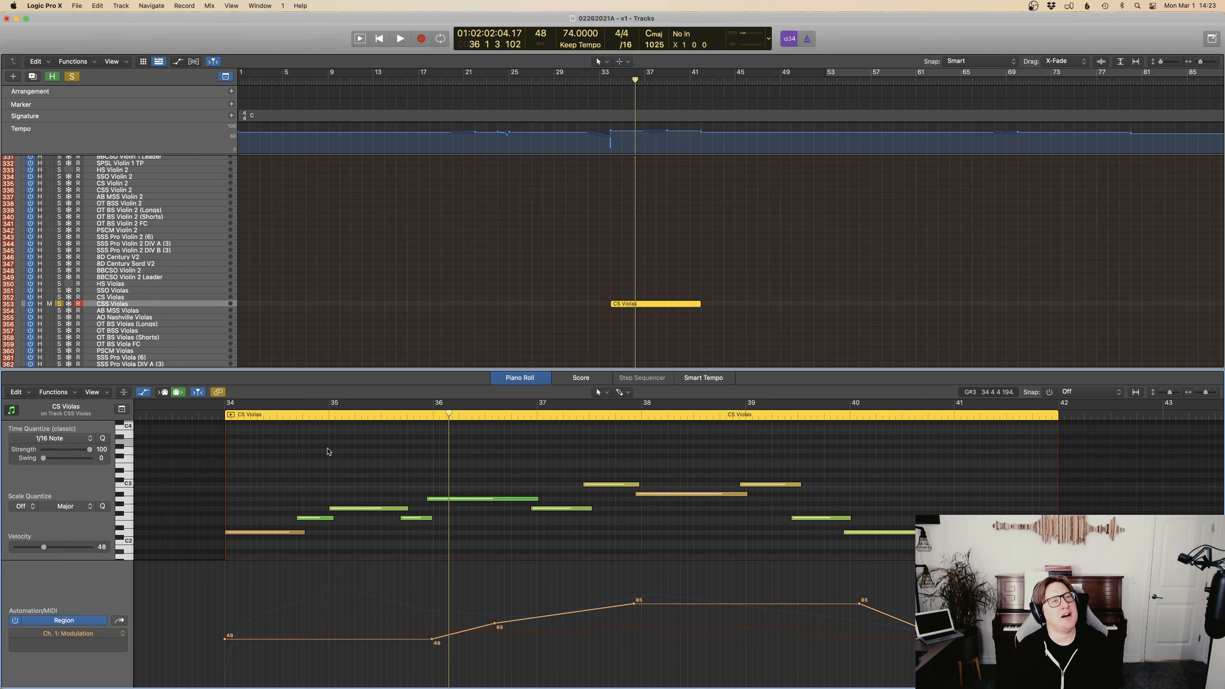
# Switch to Vienna Ensemble Pro and assign the CSS Violas Vibrato X-Fade to CC 1, then close the controller settings and Logic's Piano Roll.
pyautogui.hotkey('ctrl', 'Up')
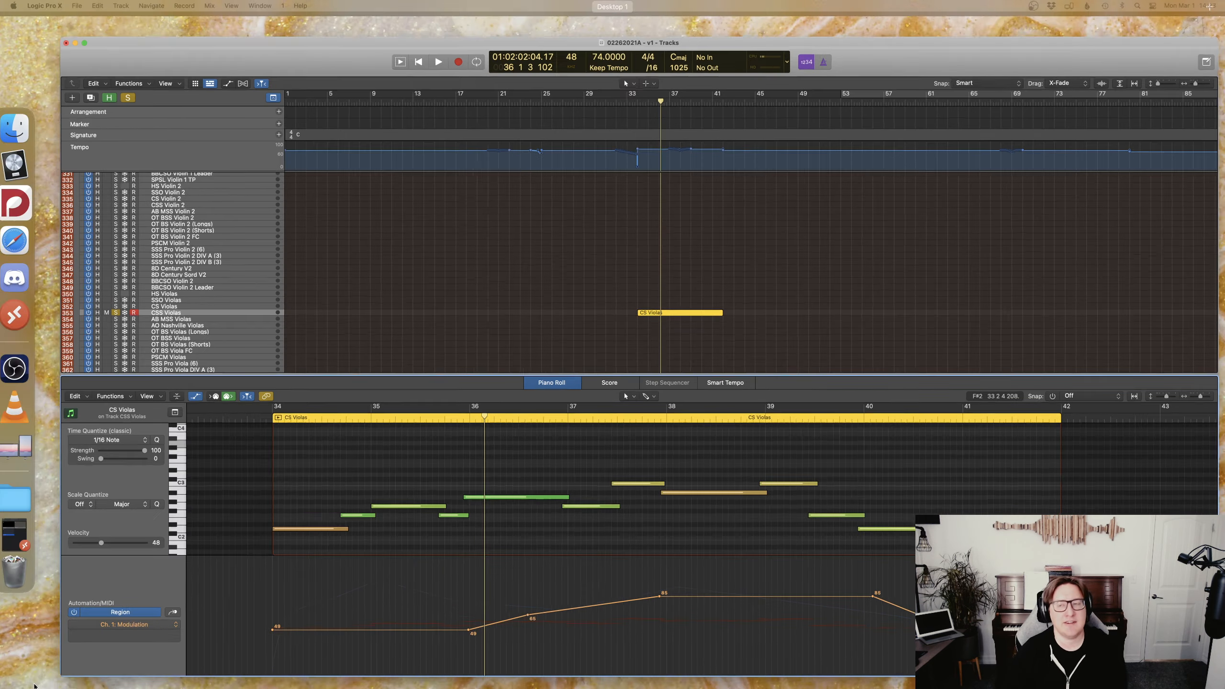
pyautogui.hotkey('ctrl', 'Up')
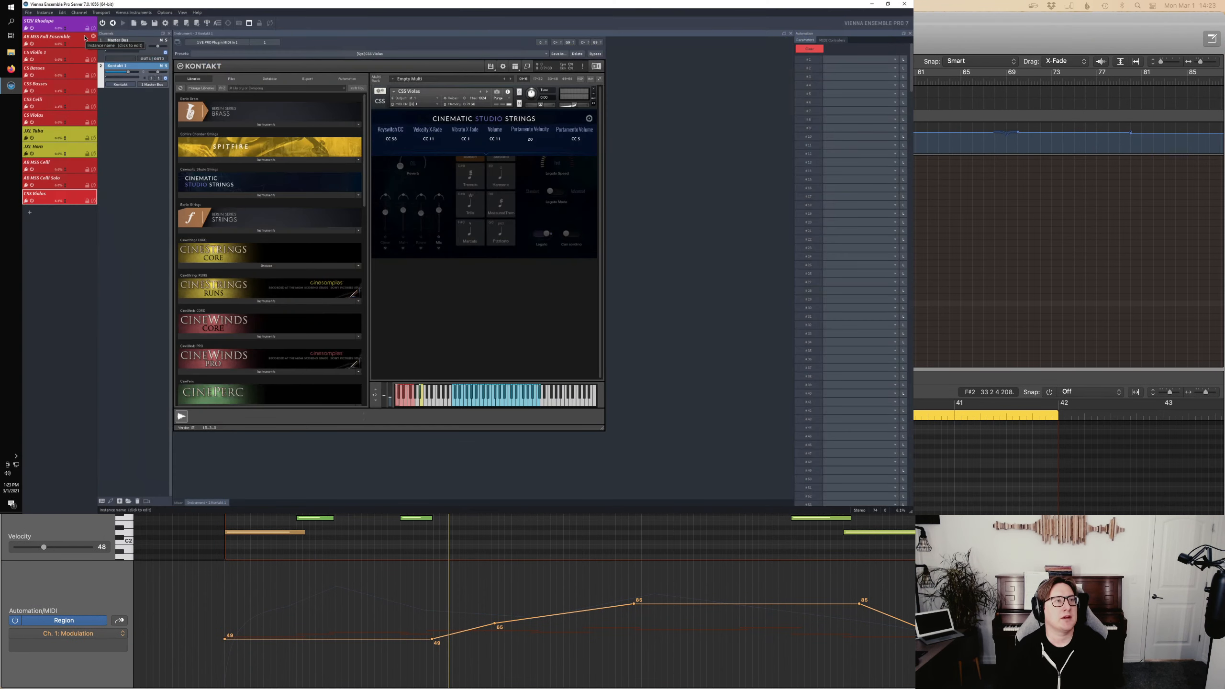
pyautogui.click(466, 139)
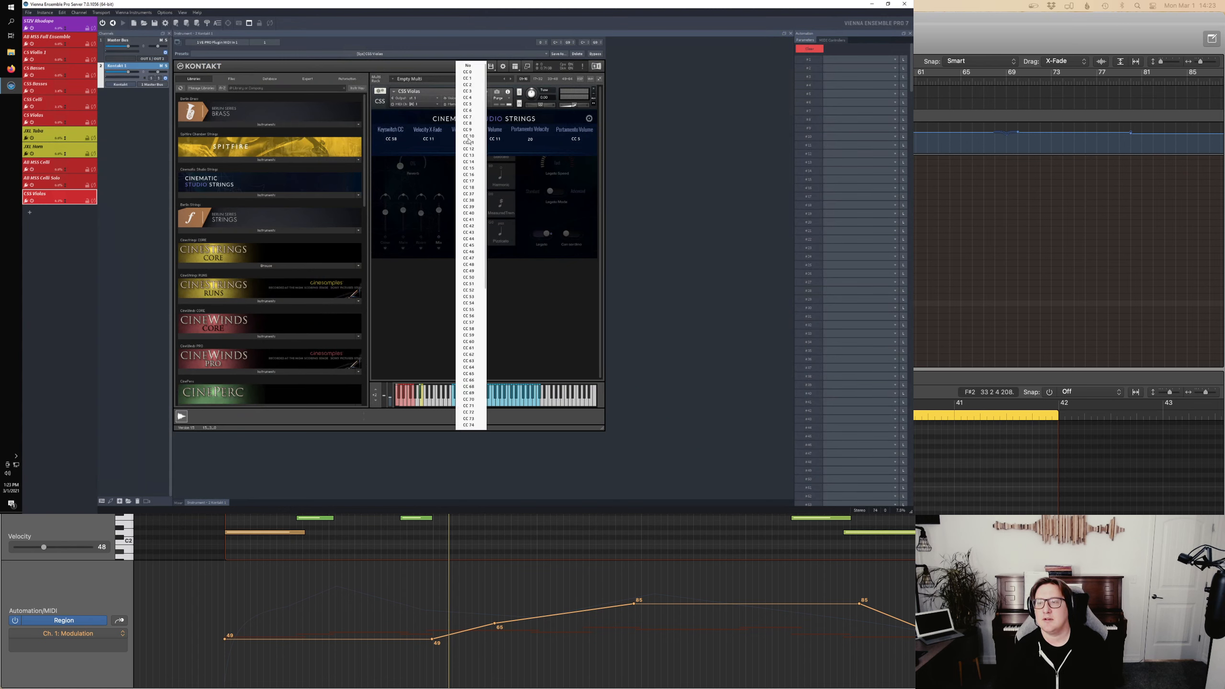
pyautogui.click(471, 78)
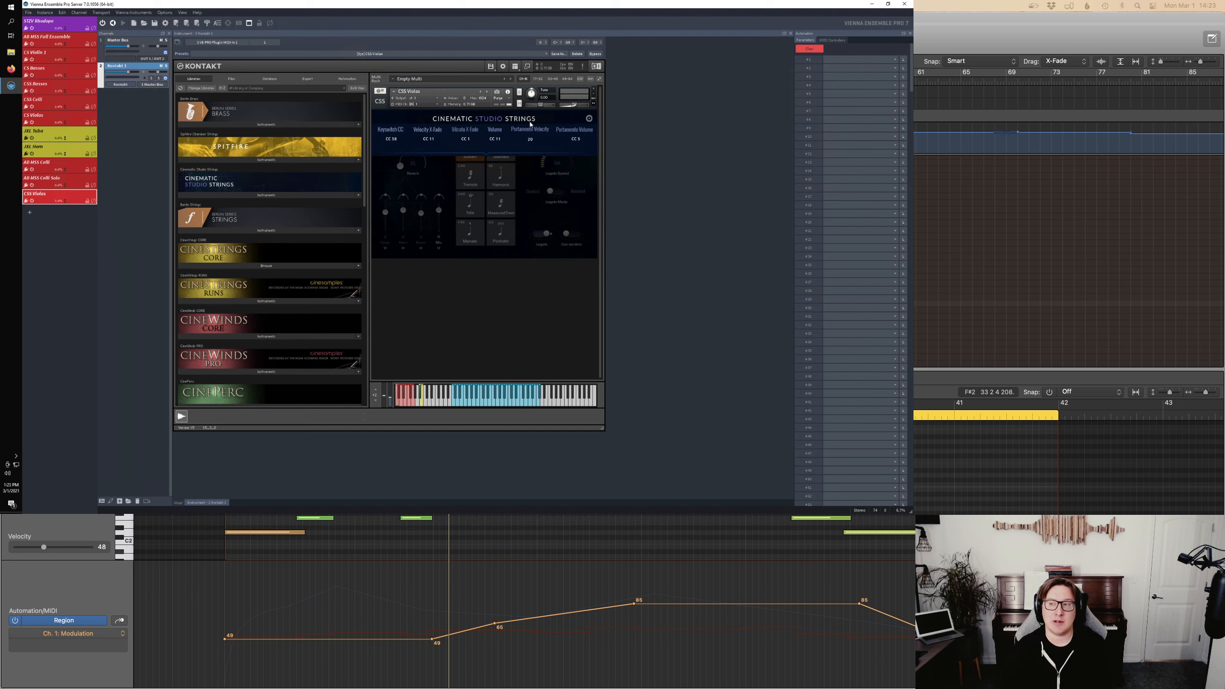
pyautogui.click(588, 119)
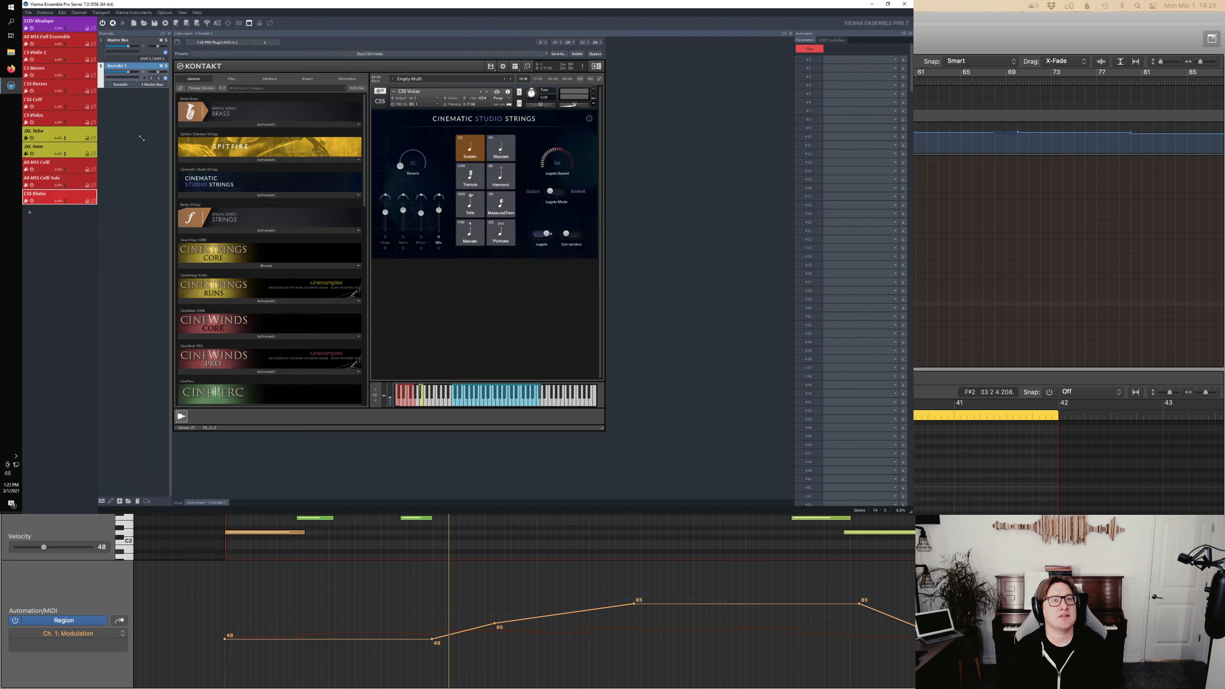
pyautogui.click(303, 162)
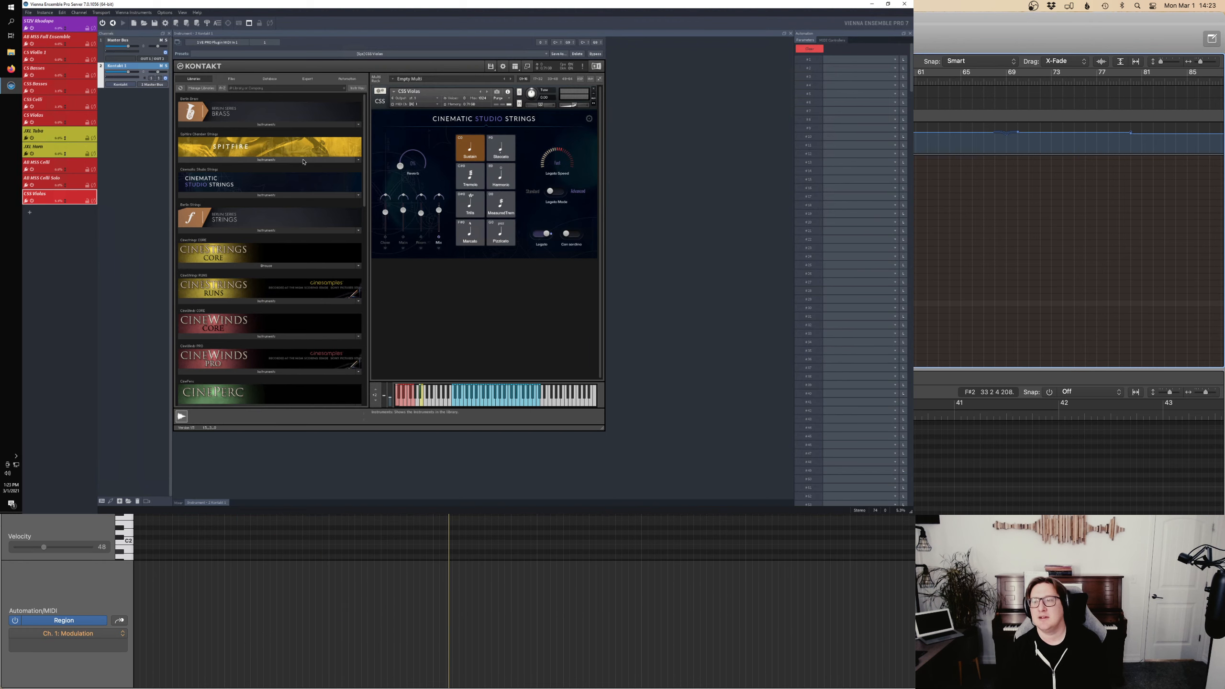
pyautogui.press('p')
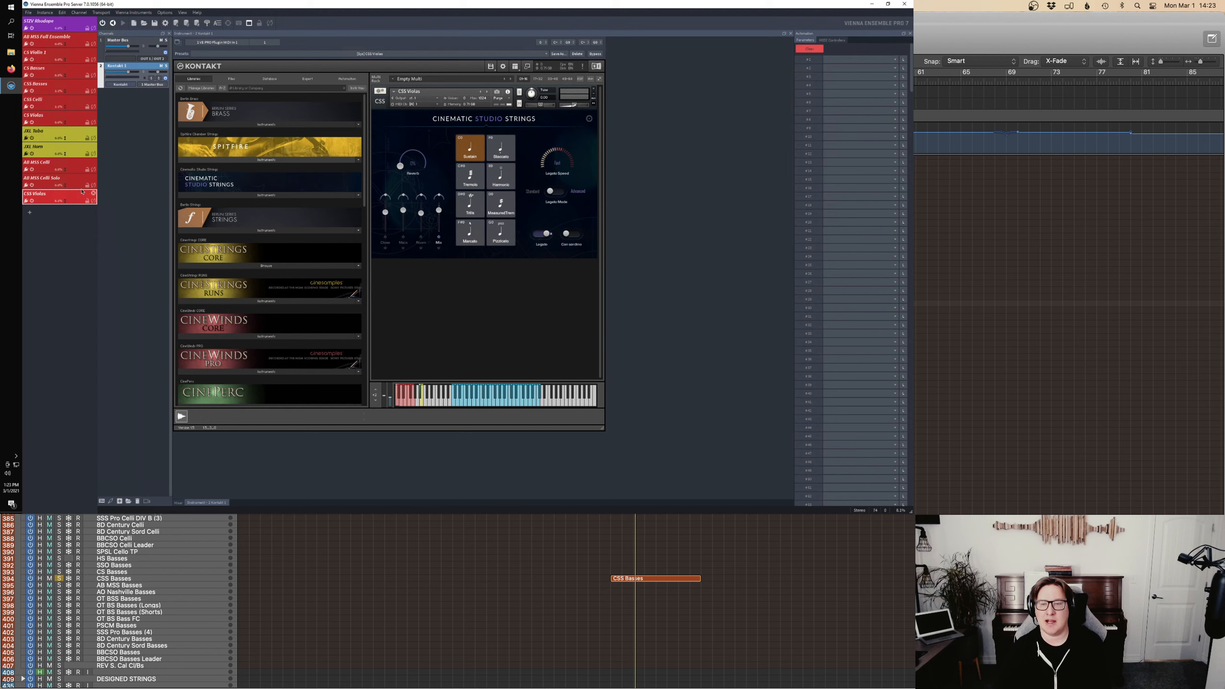
# Check the controller assignments of the CSS Basses instance in Kontakt.
pyautogui.click(41, 85)
pyautogui.click(589, 118)
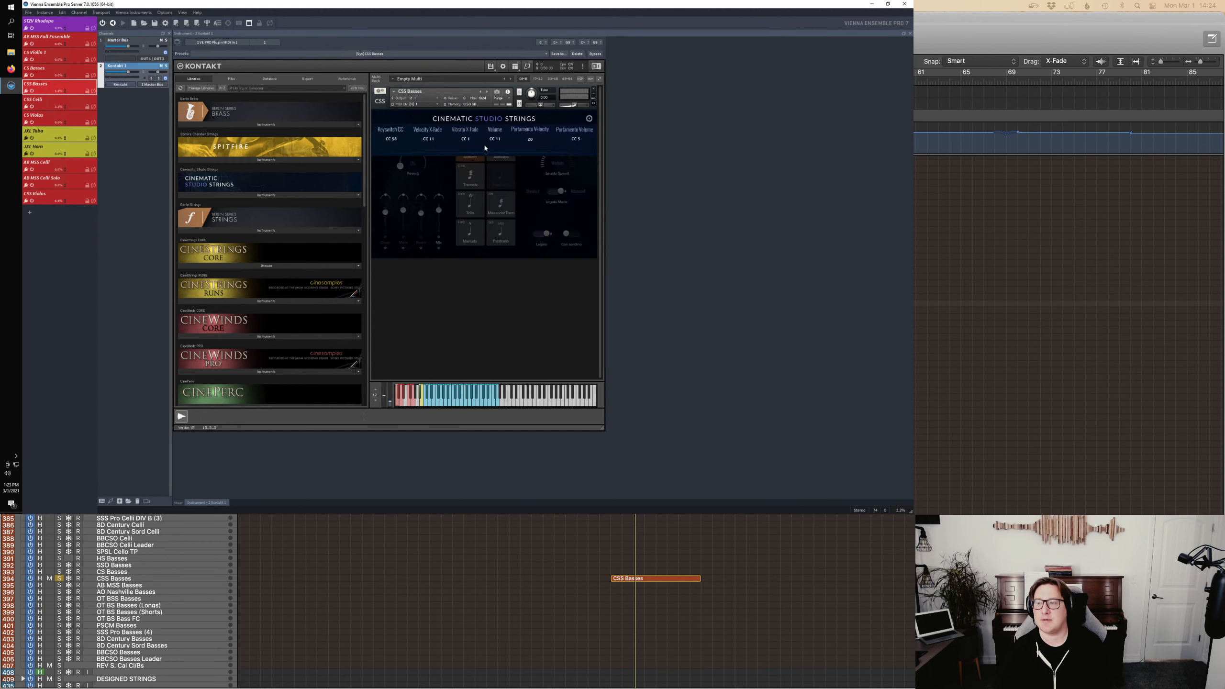
pyautogui.click(589, 119)
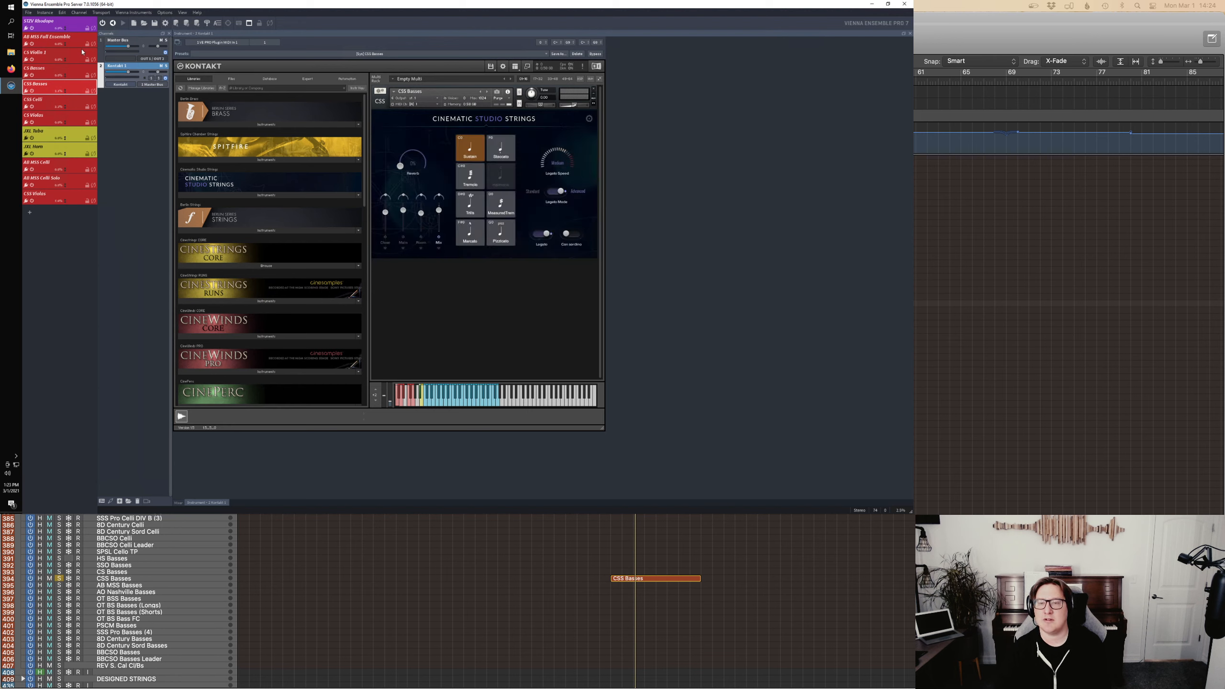
# Assign the Vibrato X-Fade of the CSS Celli instance to CC 1 and close its controller settings.
pyautogui.click(47, 104)
pyautogui.click(589, 119)
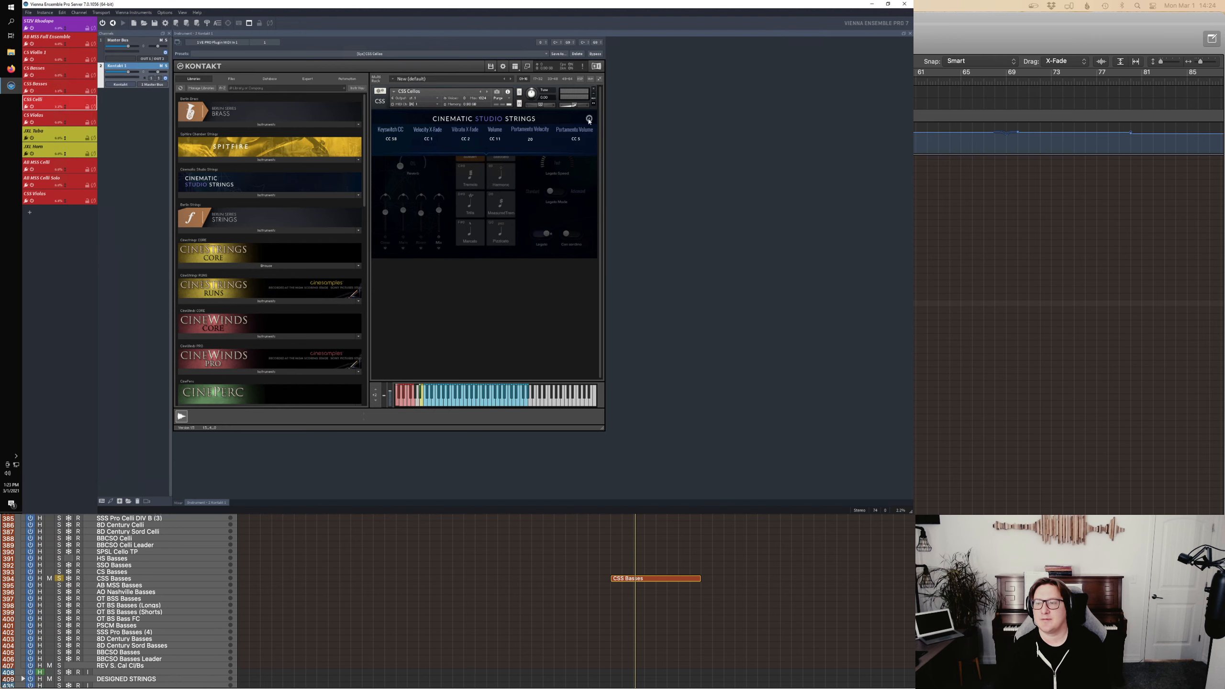
pyautogui.click(466, 139)
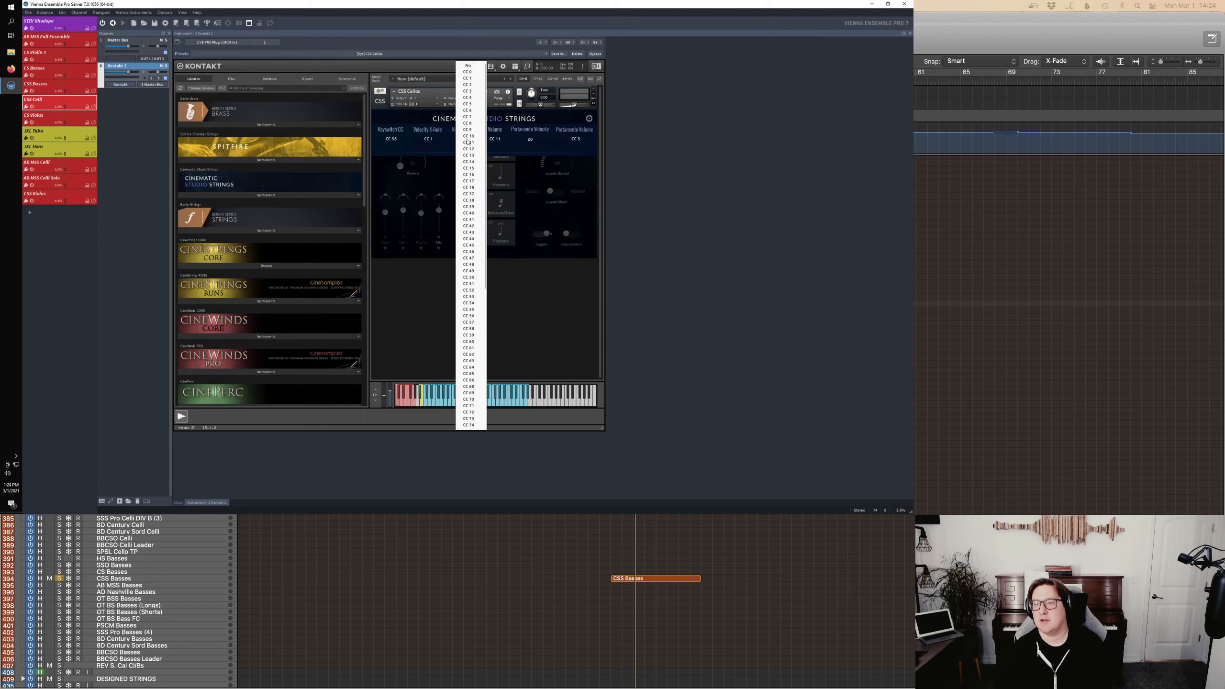
pyautogui.click(470, 78)
pyautogui.click(589, 119)
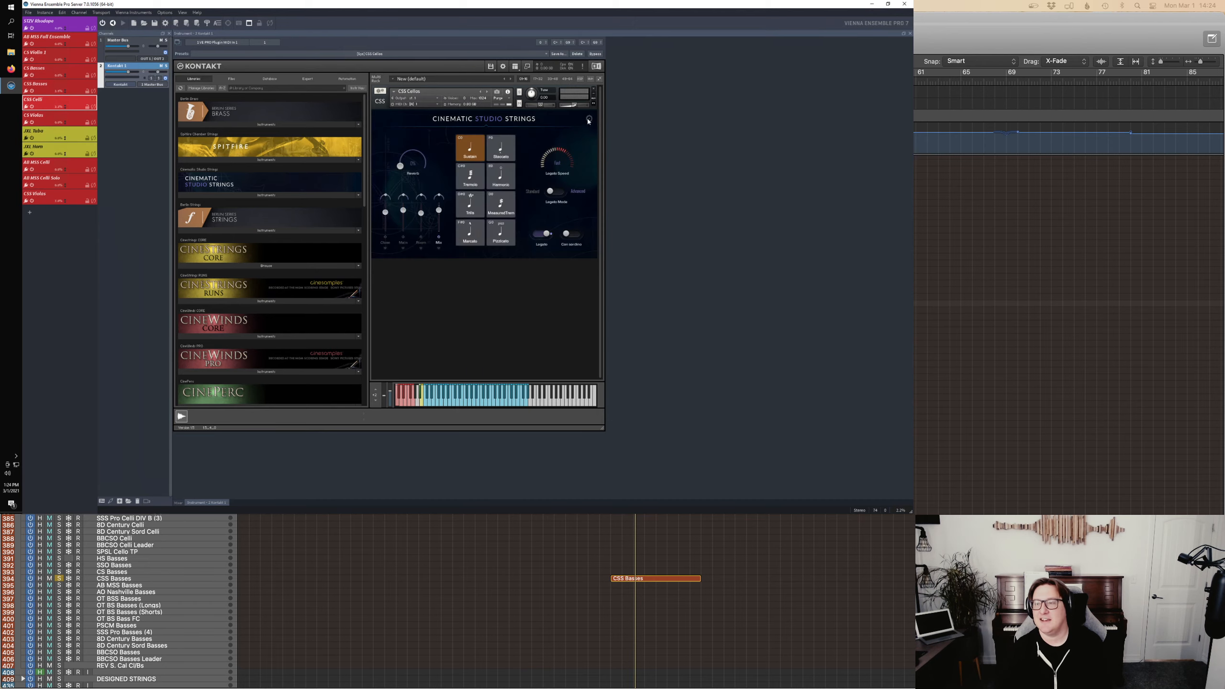
# Return to Logic Pro and play the arrangement from just before bar 34, with the tracks enlarged around the string regions.
pyautogui.hotkey('ctrl', 'Up')
pyautogui.click(457, 299)
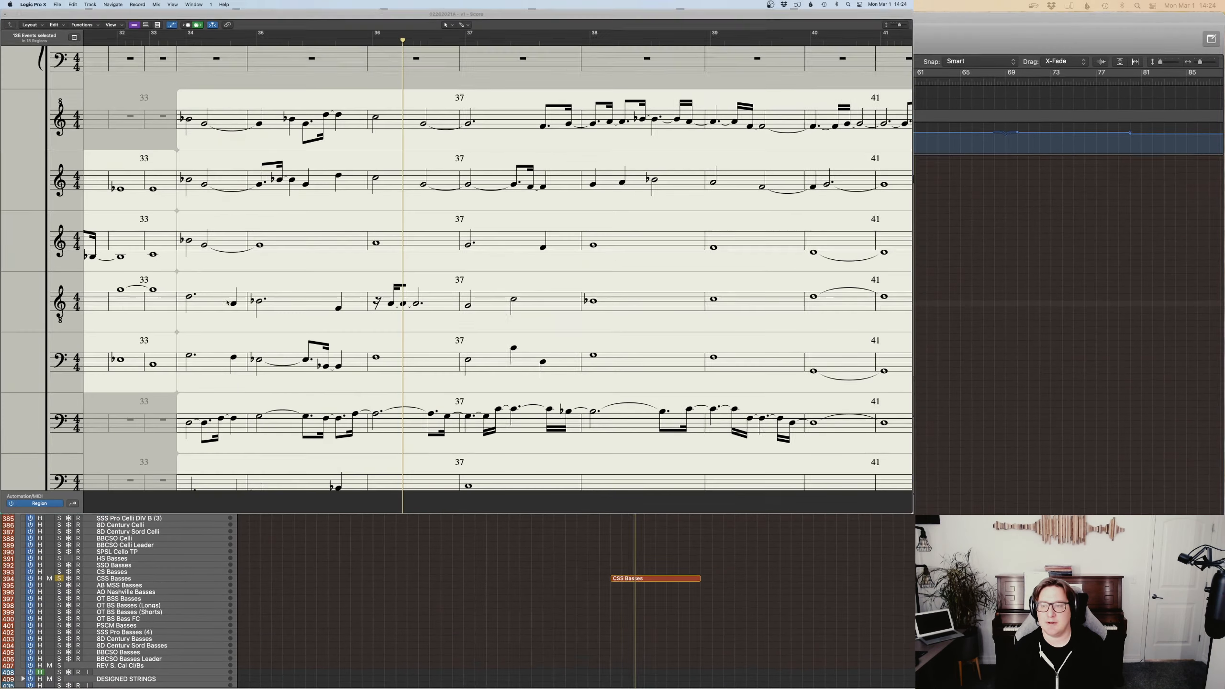
pyautogui.keyDown('shift'); pyautogui.click(606, 598); pyautogui.keyUp('shift')
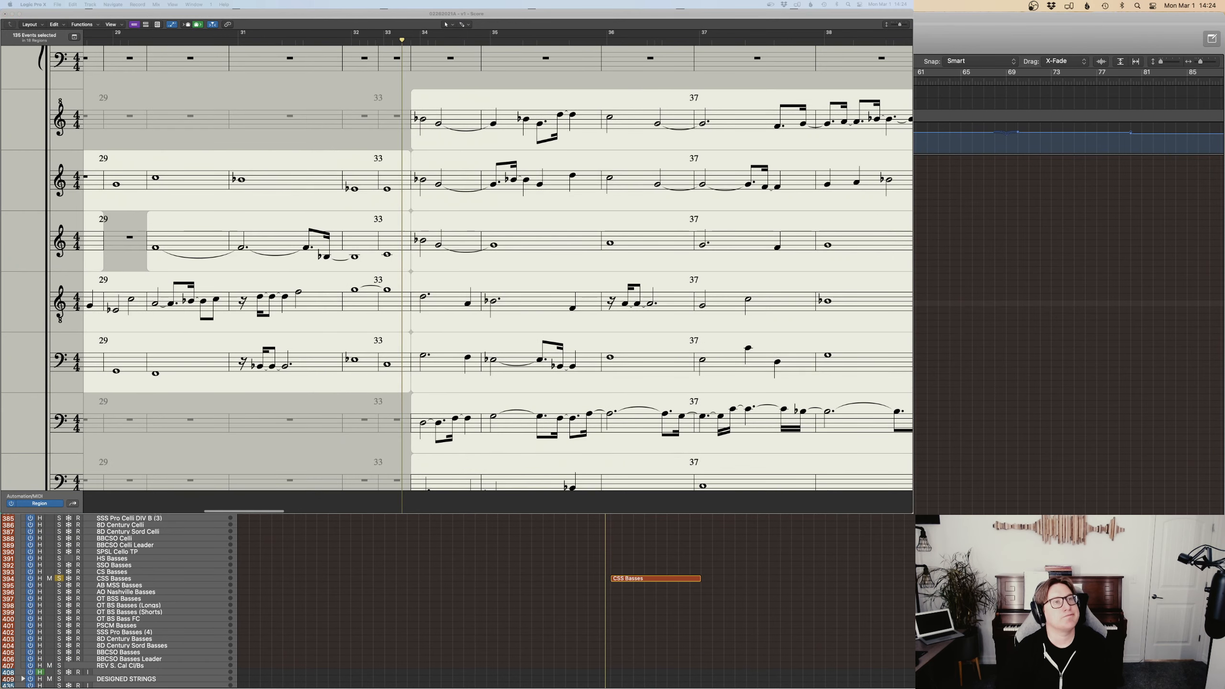
pyautogui.press('space')
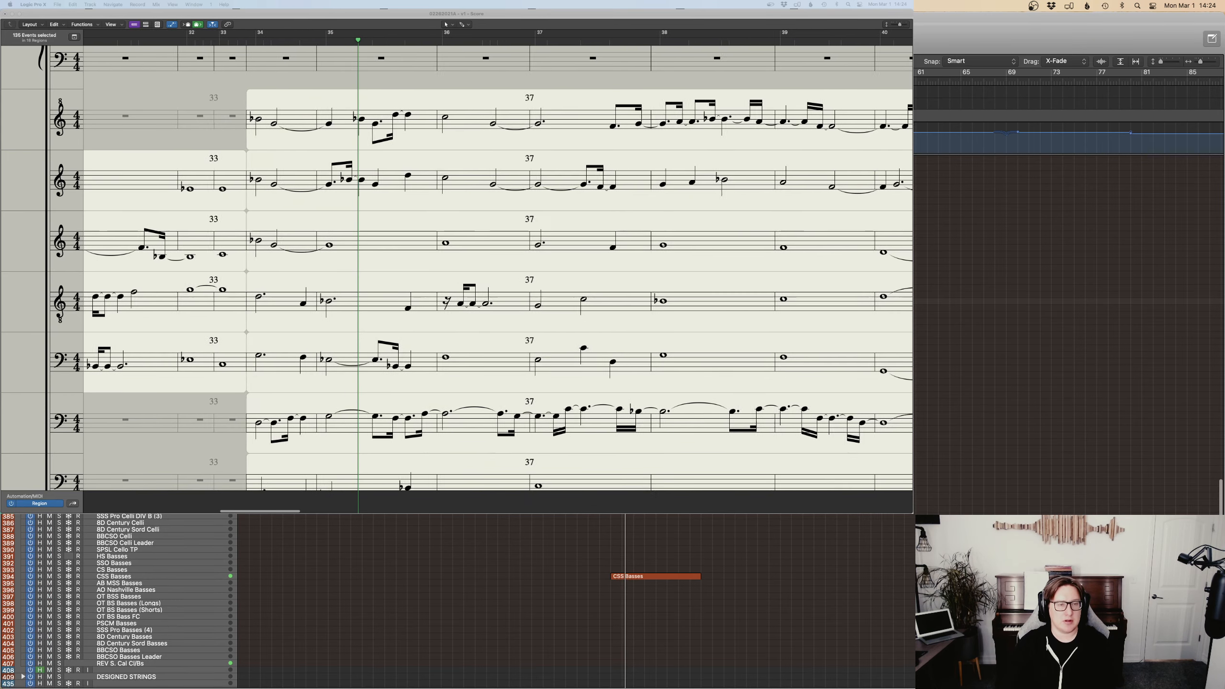
pyautogui.press('super+Right')
pyautogui.press('super+Right')
pyautogui.press('super+Right')
pyautogui.press('super+Right')
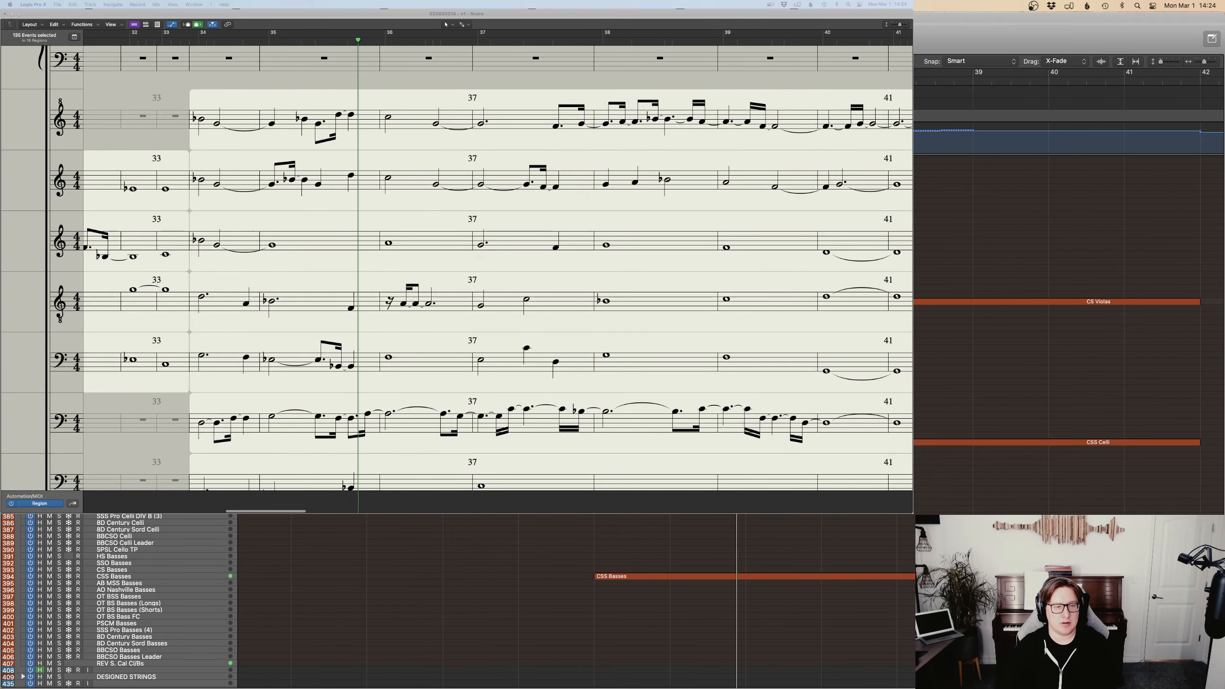
# Open the 8Dio Liberis region in the Piano Roll with its whole modulation curve in view.
pyautogui.scroll(10, 982, 427)
pyautogui.scroll(10, 988, 427)
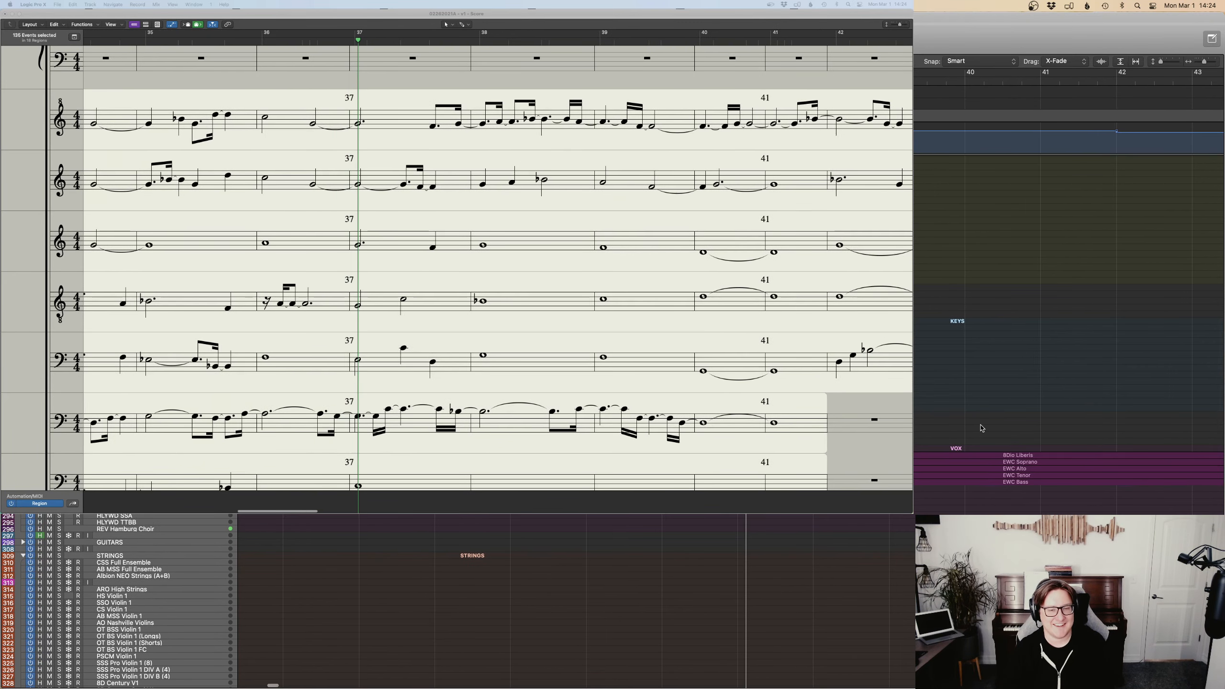
pyautogui.click(989, 455)
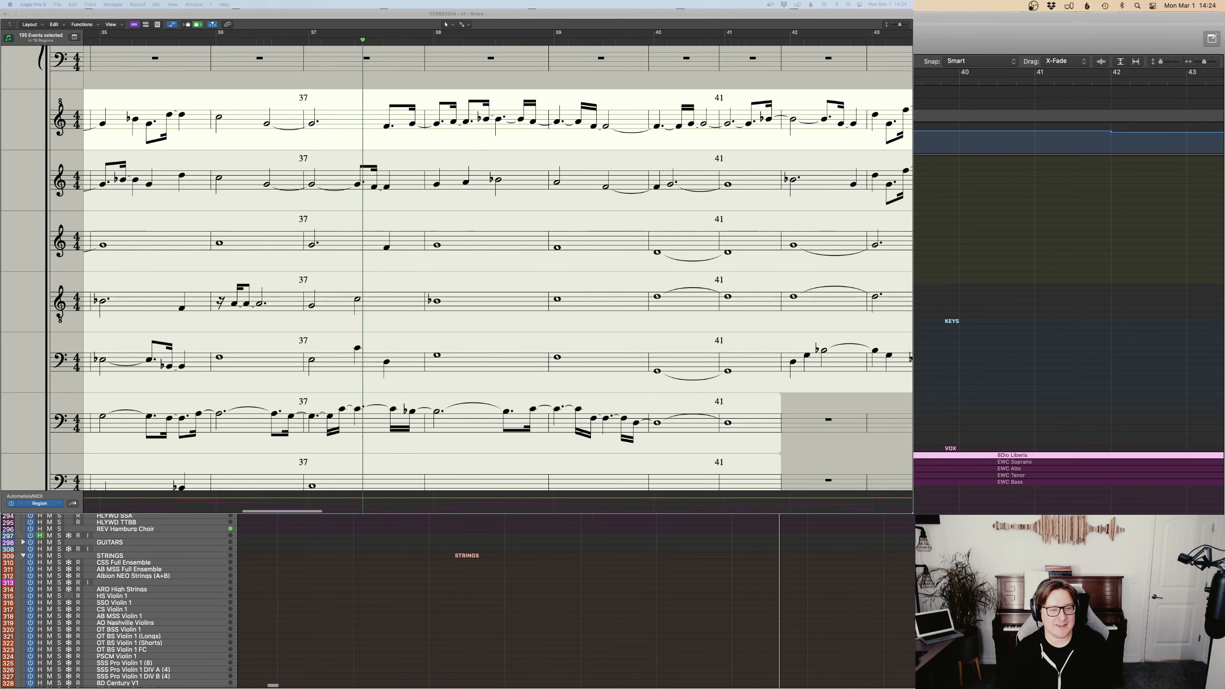
pyautogui.press('p')
pyautogui.hscroll(-2, 819, 468)
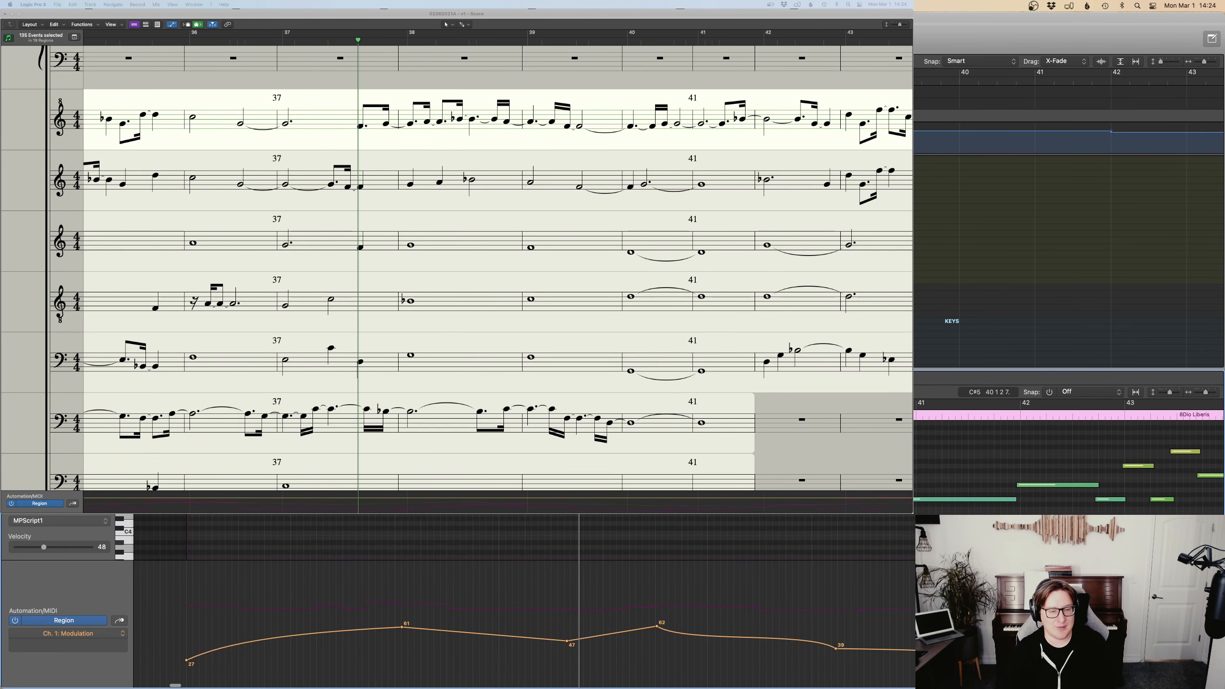
pyautogui.press('super+Left')
pyautogui.press('super+Left')
pyautogui.press('super+Left')
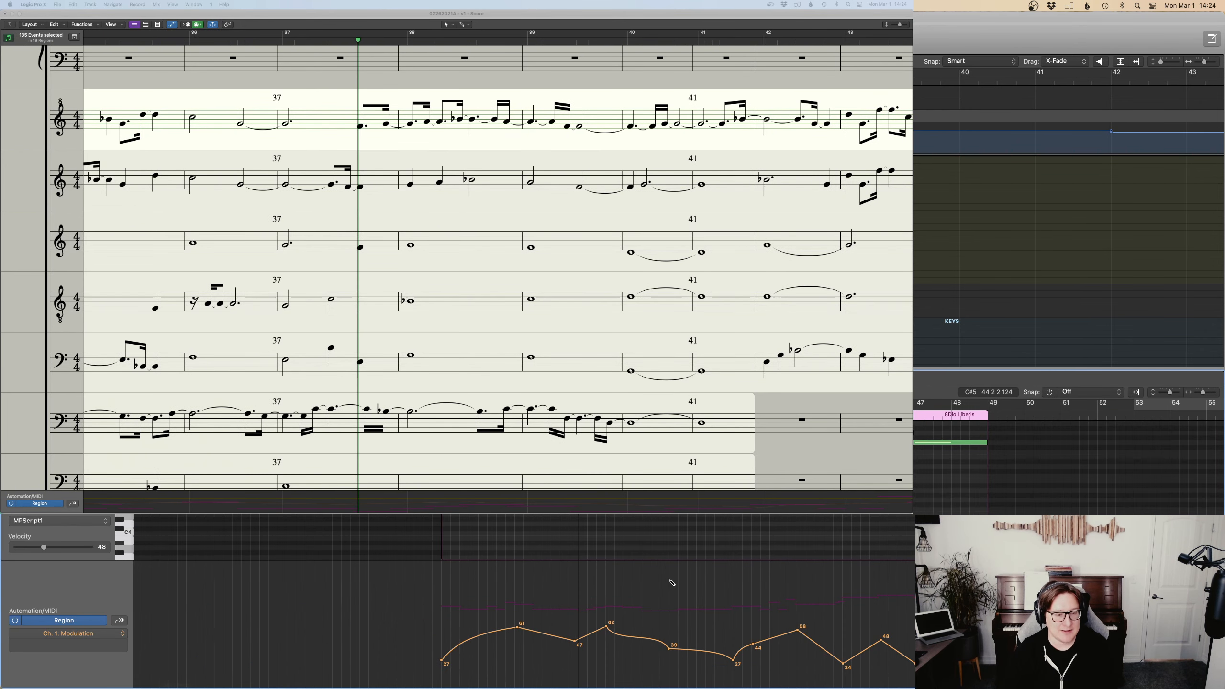
# Lower all modulation points of the 8Dio Liberis region by 14, audition from bar 34, and close the Piano Roll.
pyautogui.hotkey('ctrl', 'e')
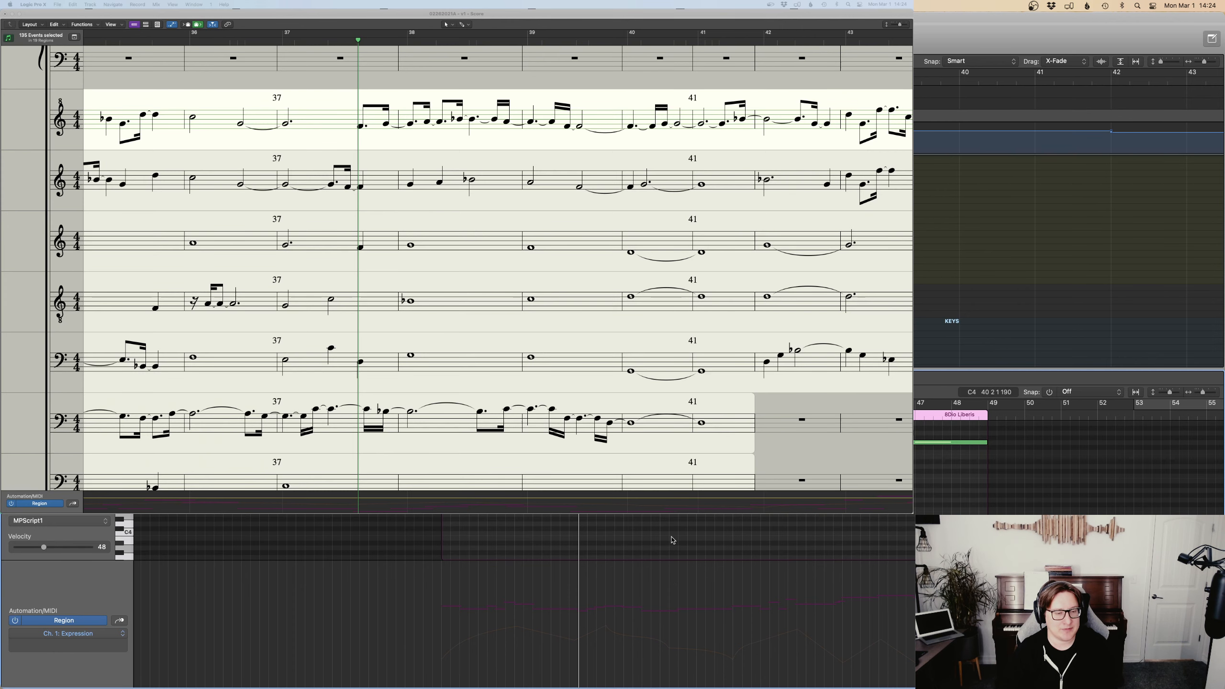
pyautogui.press('ctrl+super+m')
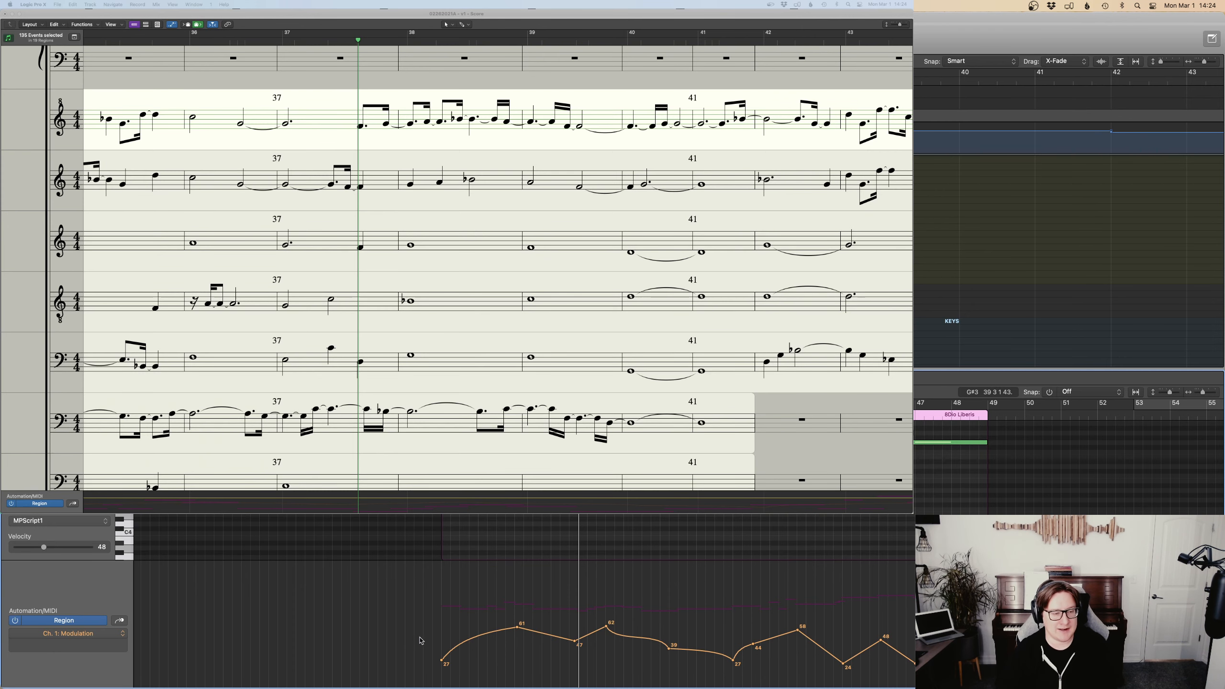
pyautogui.moveTo(409, 640); pyautogui.dragTo(1061, 639)
pyautogui.moveTo(867, 652); pyautogui.dragTo(867, 667)
pyautogui.press('space')
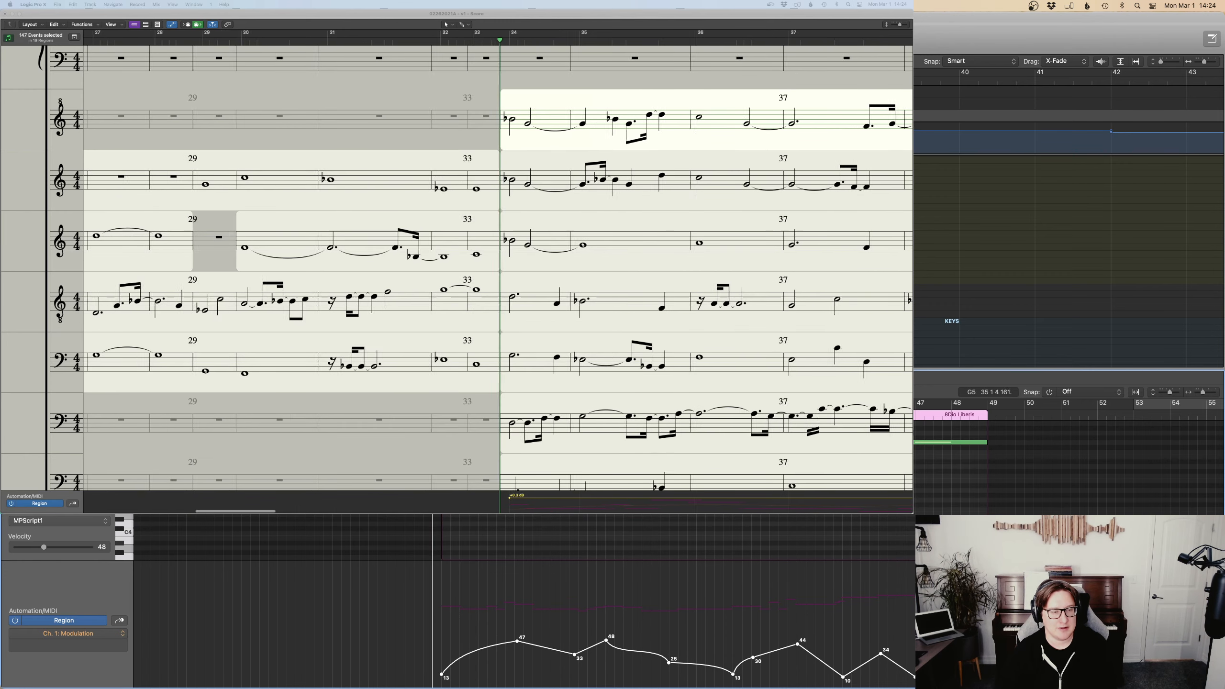
pyautogui.click(489, 441)
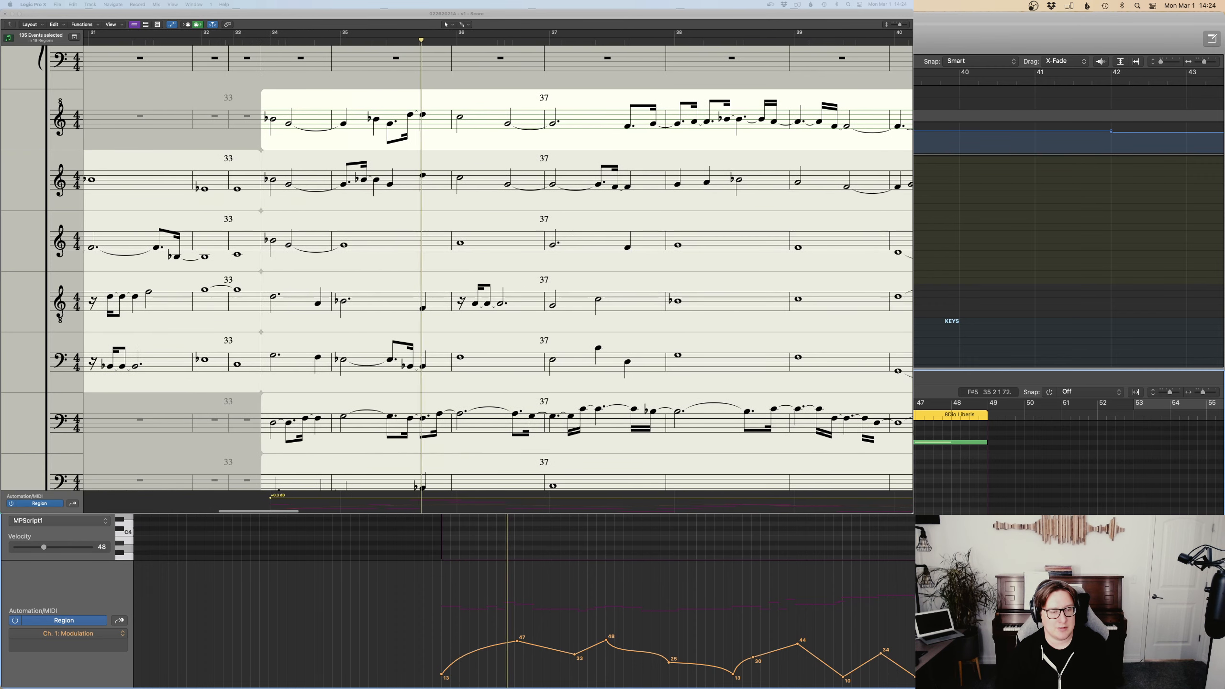
pyautogui.press('p')
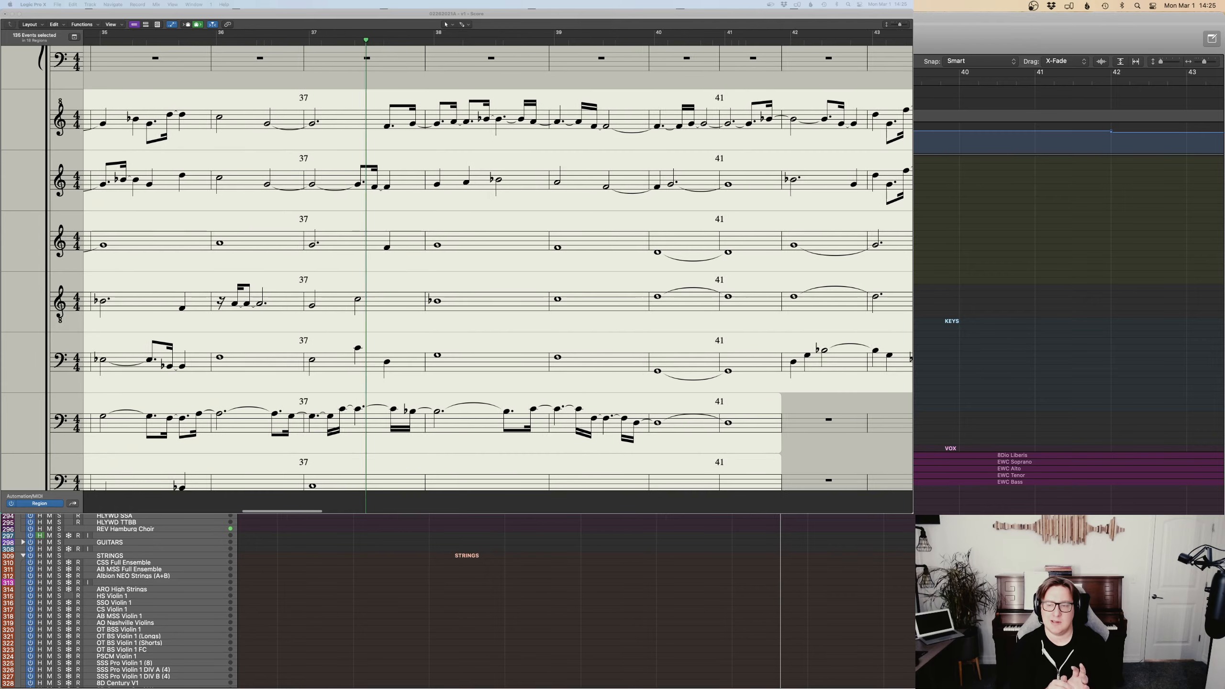
# Listen through to bar 48 while following the string and vocal tracks, stop playback and return to the viola region around bar 40.
pyautogui.hscroll(4, 574, 600)
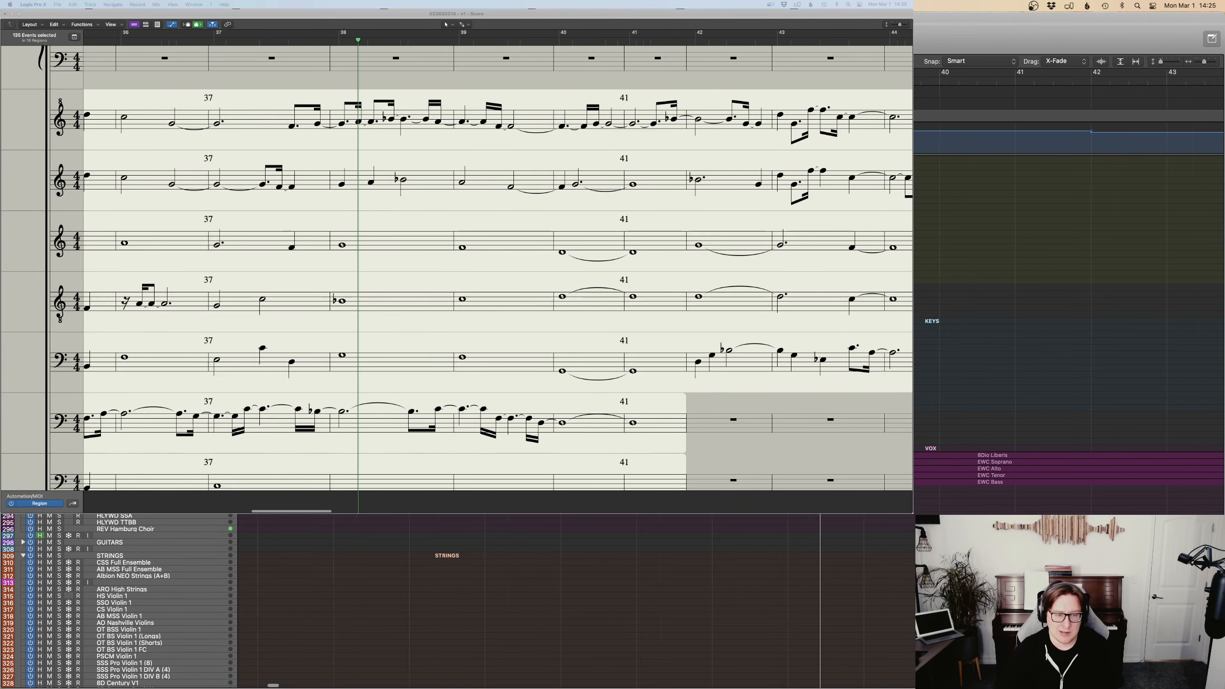
pyautogui.scroll(-15, 574, 600)
pyautogui.hscroll(-4, 1004, 436)
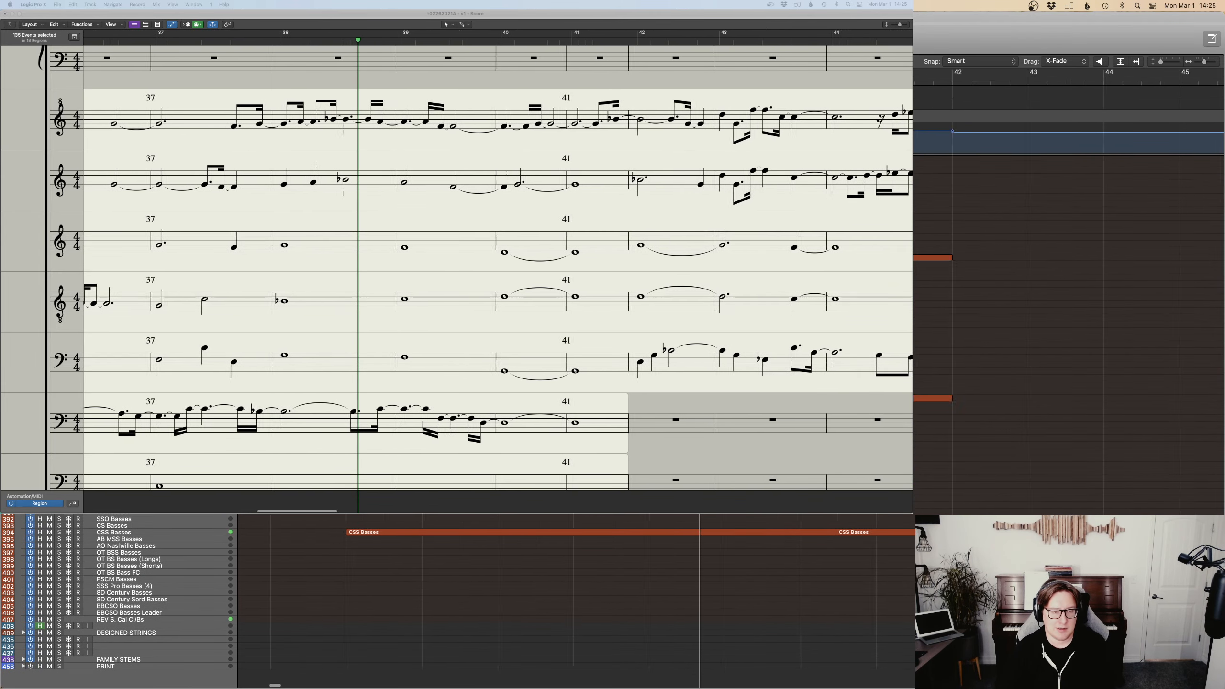
pyautogui.scroll(2, 1004, 436)
pyautogui.scroll(6, 1004, 438)
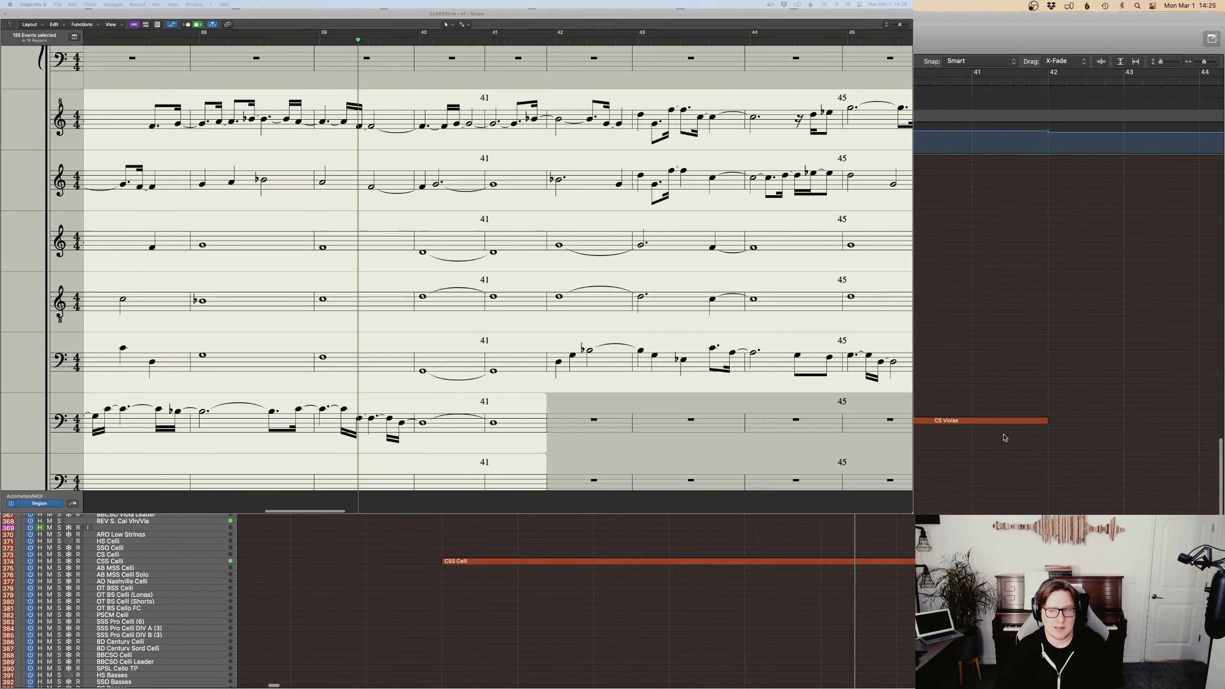
pyautogui.hscroll(6, 1004, 438)
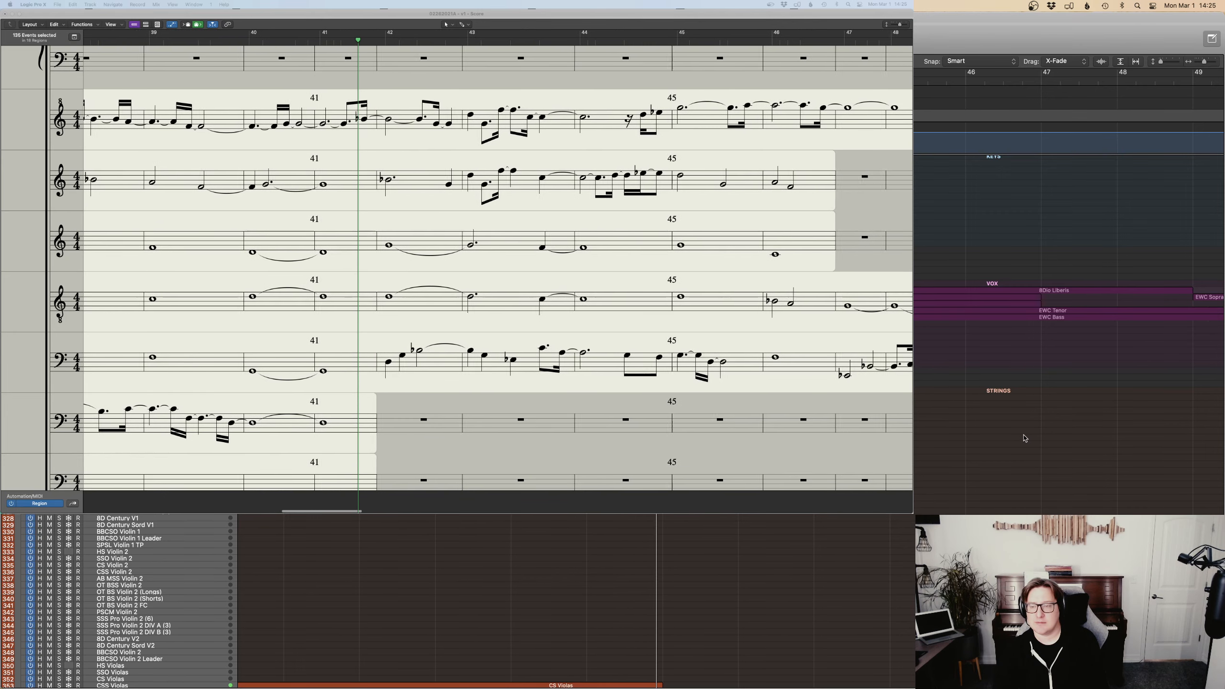
pyautogui.hscroll(3, 1025, 437)
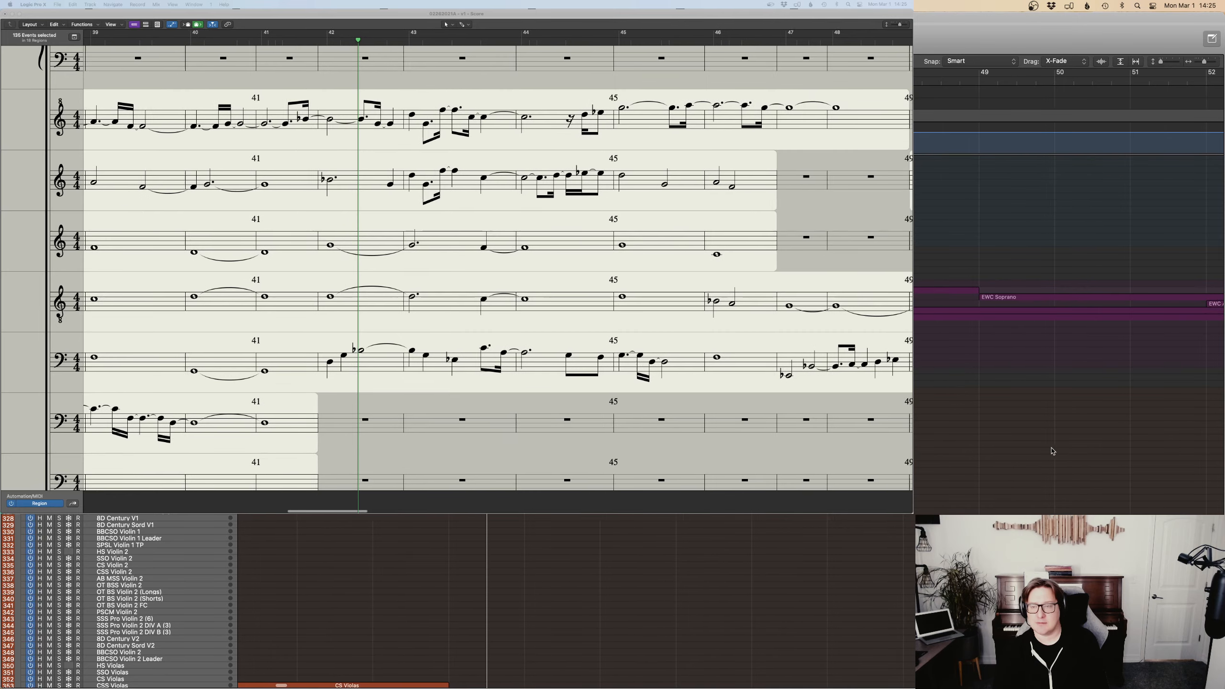
pyautogui.scroll(2, 1032, 444)
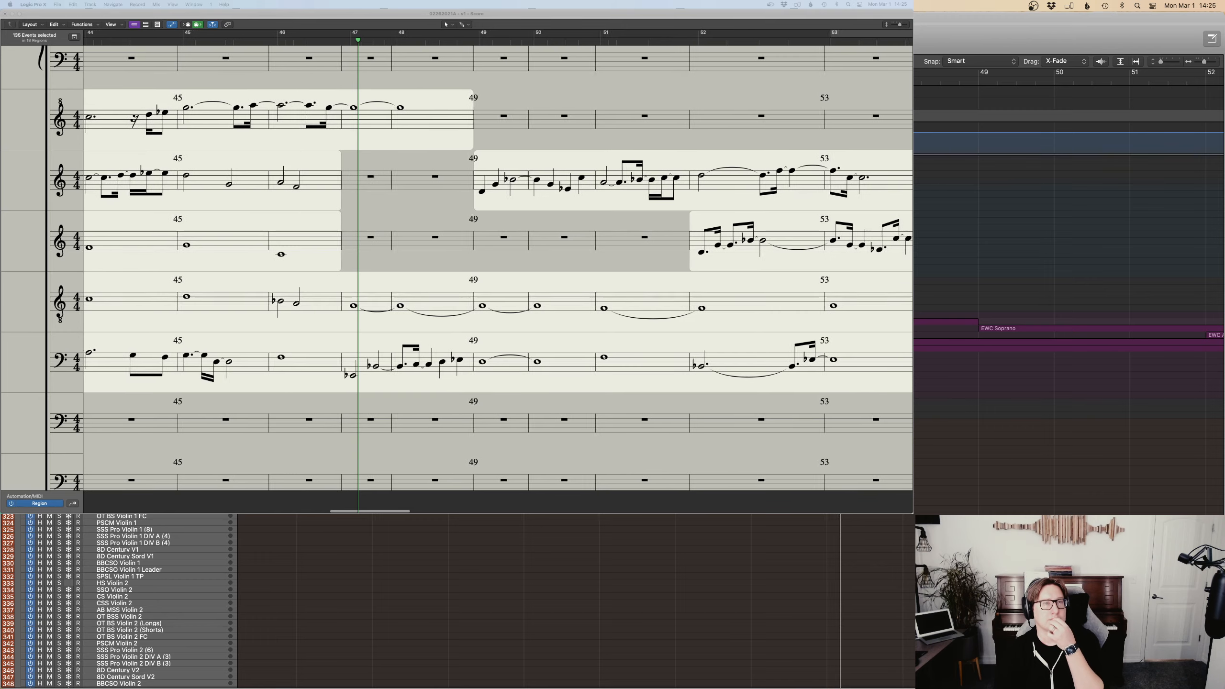
pyautogui.scroll(-2, 872, 342)
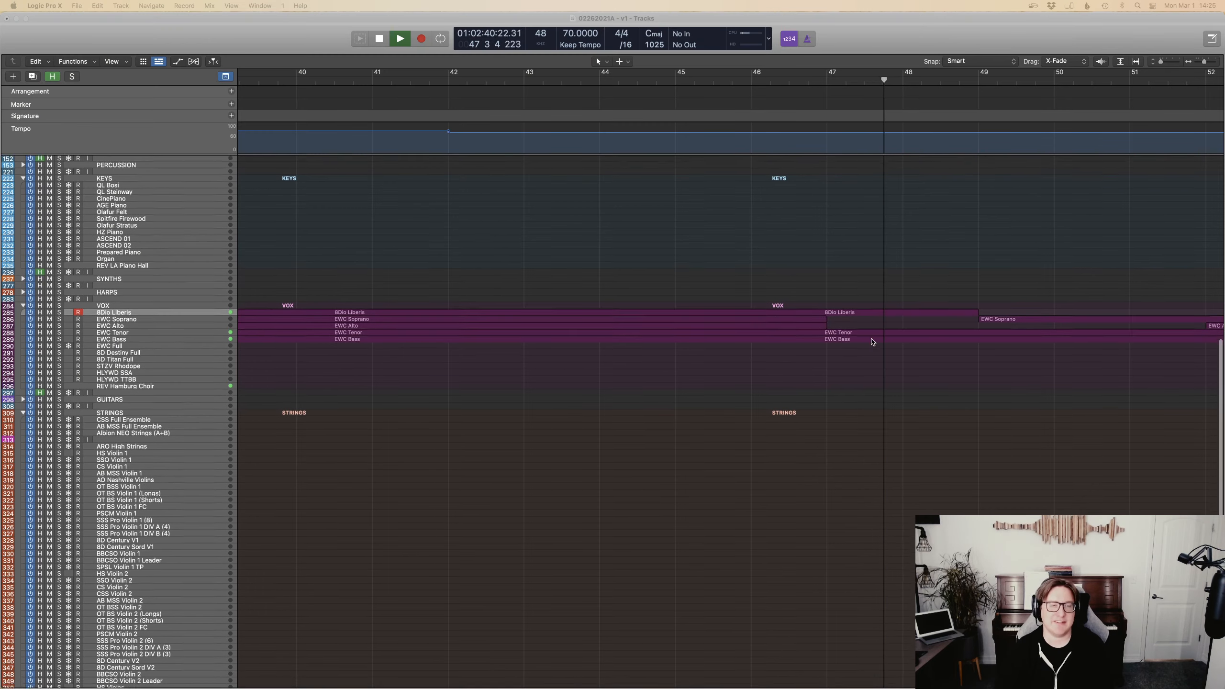
pyautogui.click(872, 342)
pyautogui.hscroll(4, 872, 342)
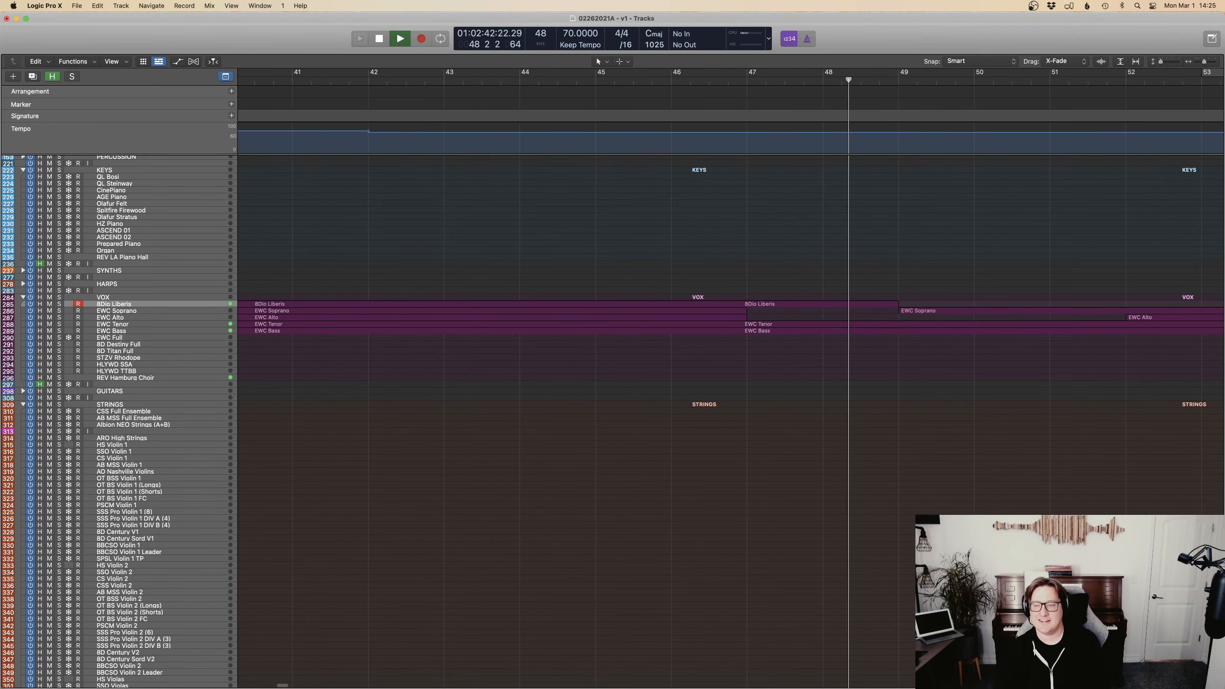
pyautogui.press('space')
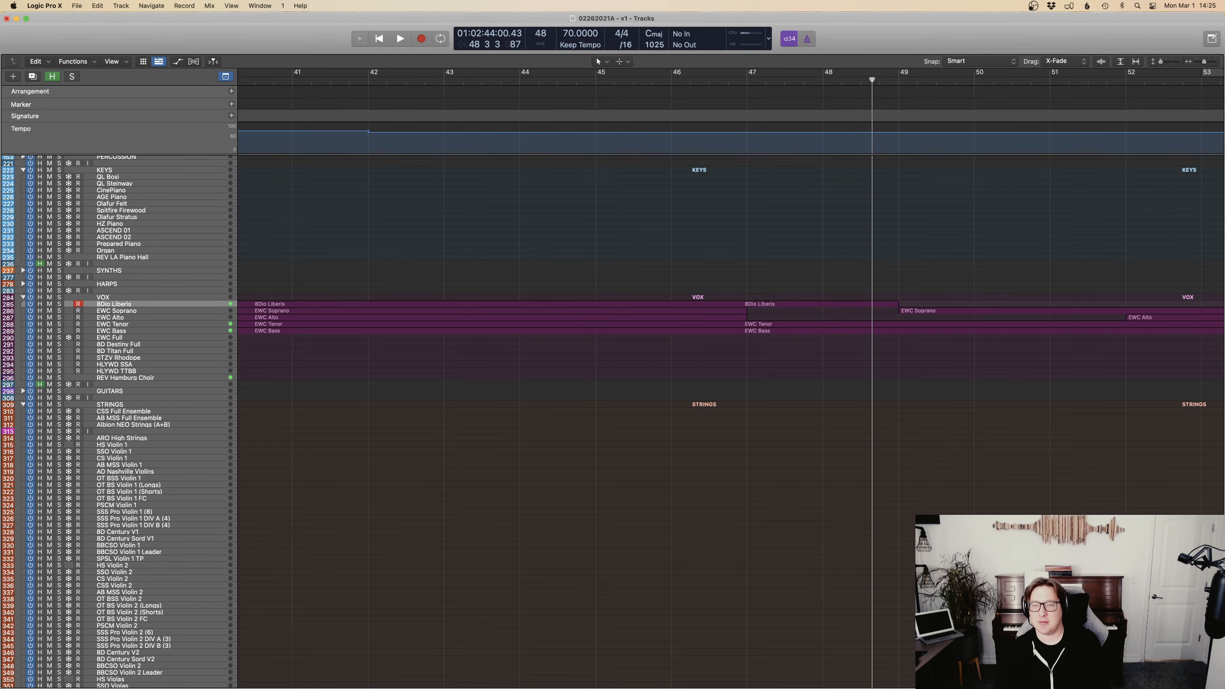
pyautogui.hscroll(-10, 487, 424)
pyautogui.scroll(-5, 500, 424)
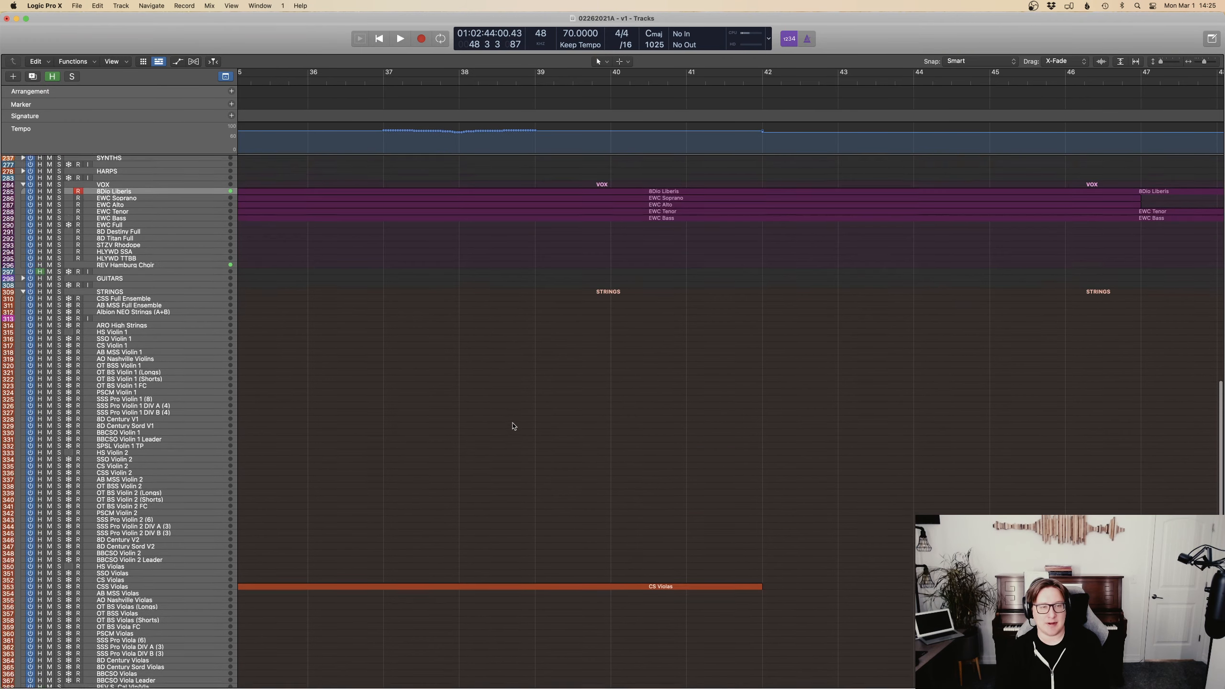
# Play the arrangement from bar 41 to just past bar 42 while following the viola and cello tracks.
pyautogui.scroll(3, 512, 426)
pyautogui.click(685, 89)
pyautogui.press('space')
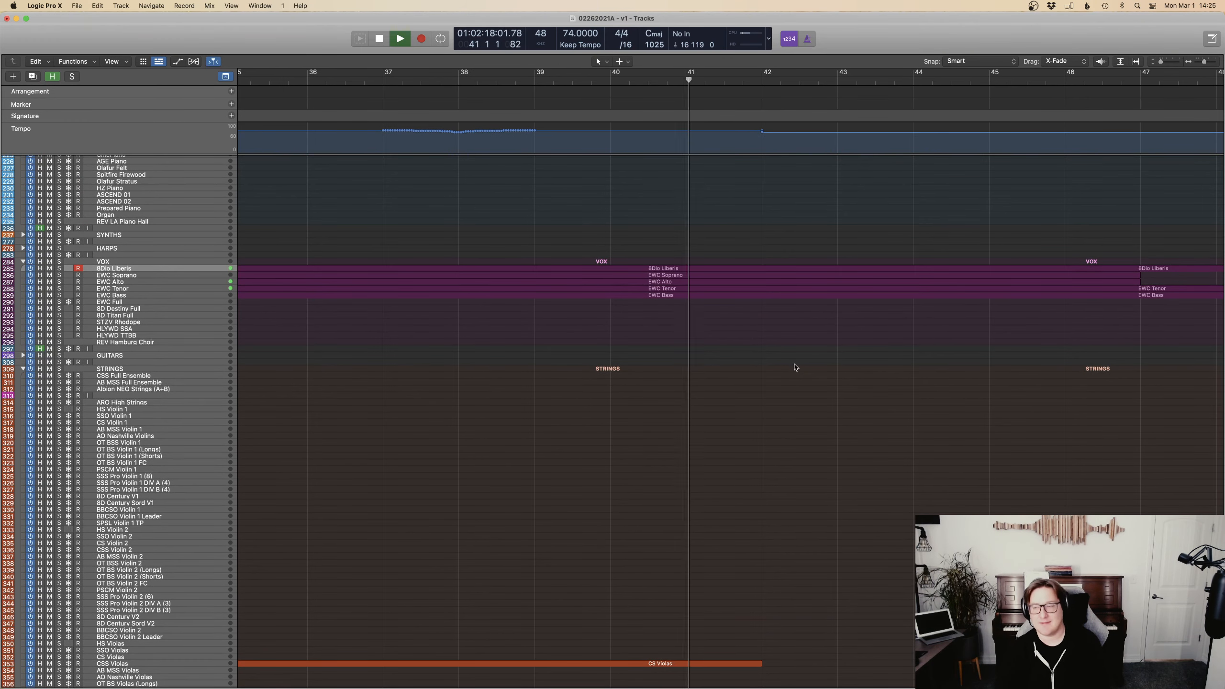
pyautogui.hscroll(5, 915, 443)
pyautogui.scroll(-15, 915, 444)
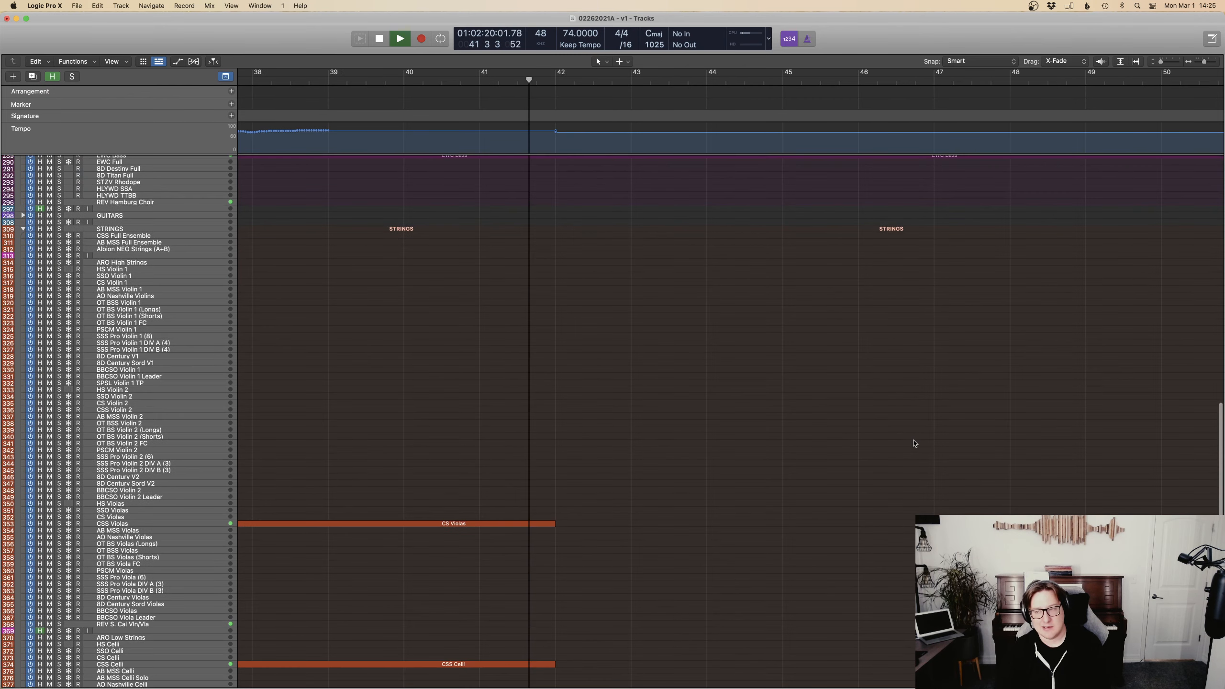
pyautogui.scroll(-8, 678, 429)
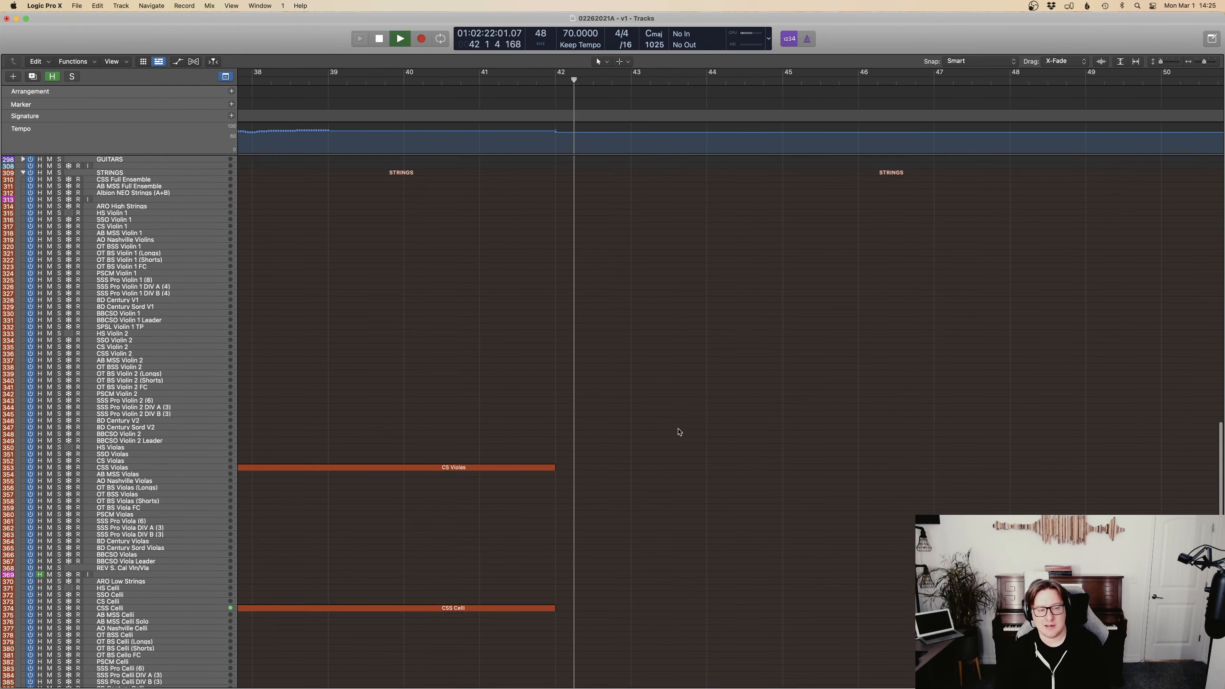
pyautogui.press('space')
# Record a cello line on the CSS Celli track from bar 42 to bar 47.
pyautogui.moveTo(600, 518); pyautogui.dragTo(496, 476)
pyautogui.click(579, 459)
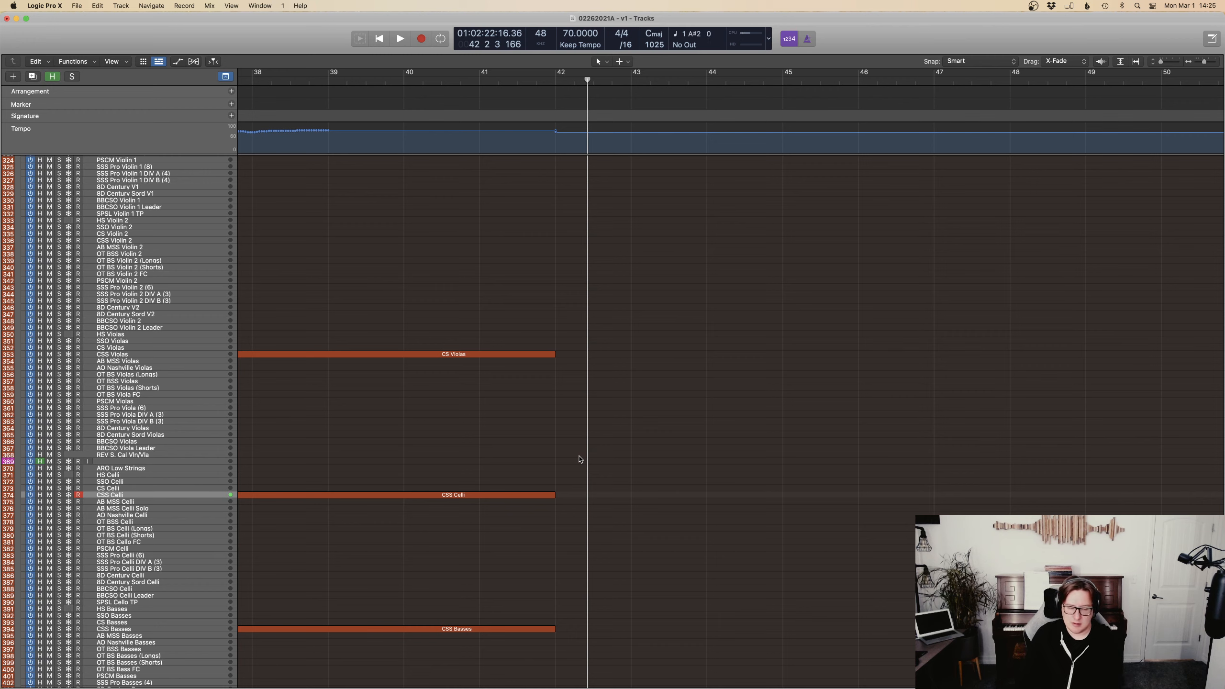
pyautogui.press('r')
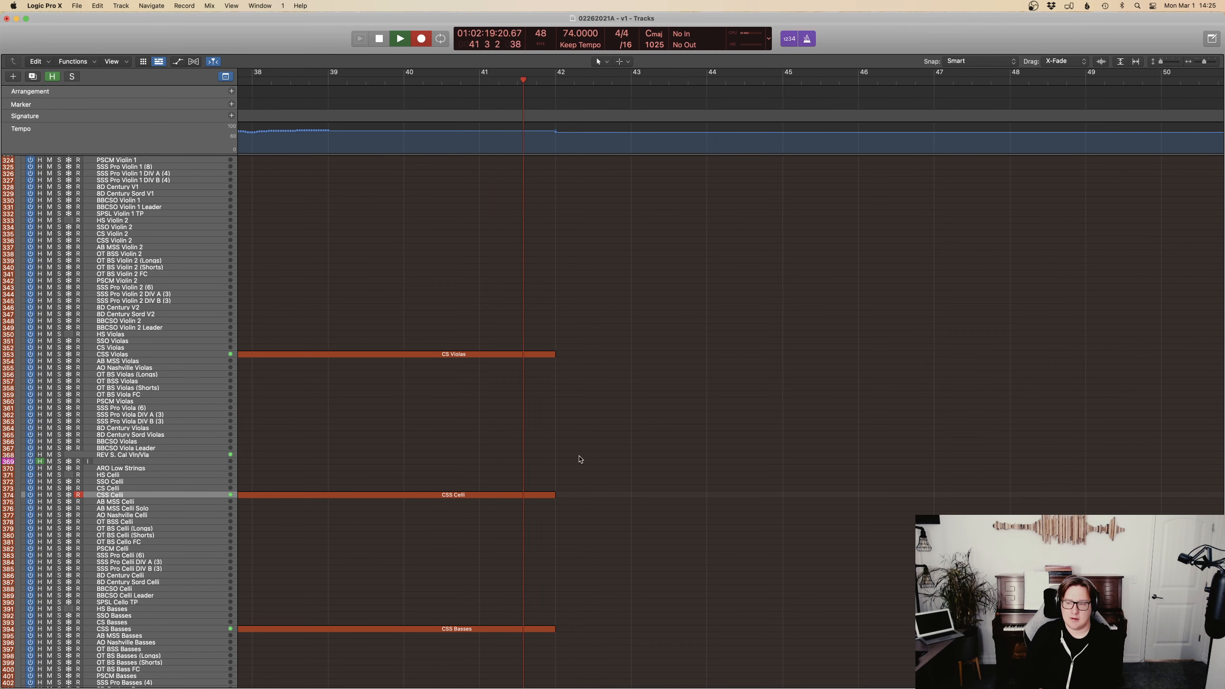
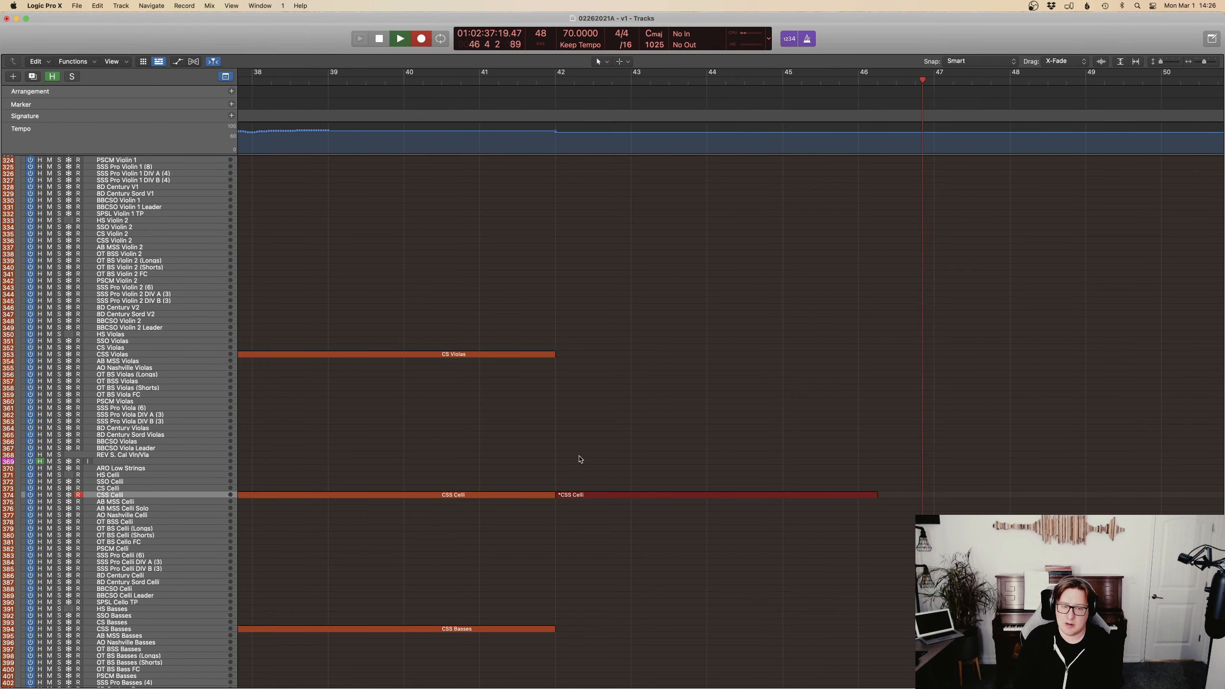
pyautogui.press('space')
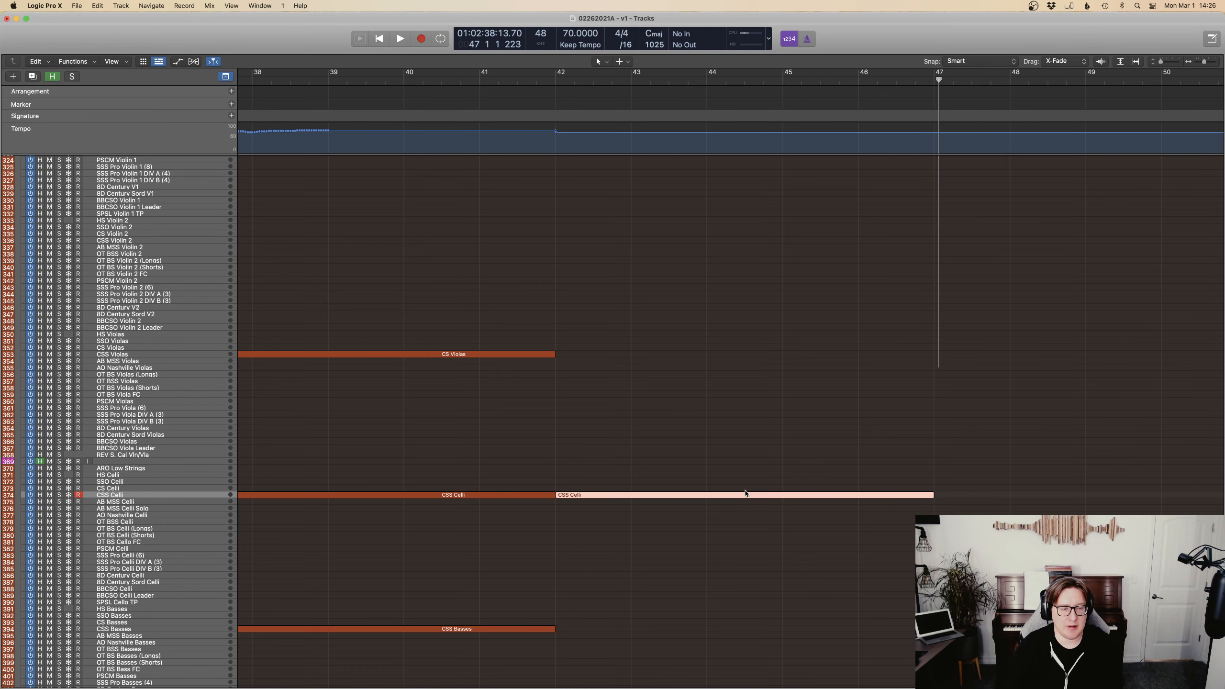
# Open the new CSS Celli region in the Piano Roll and extend its first note to start exactly at bar 42.
pyautogui.doubleClick(746, 493)
pyautogui.press('z')
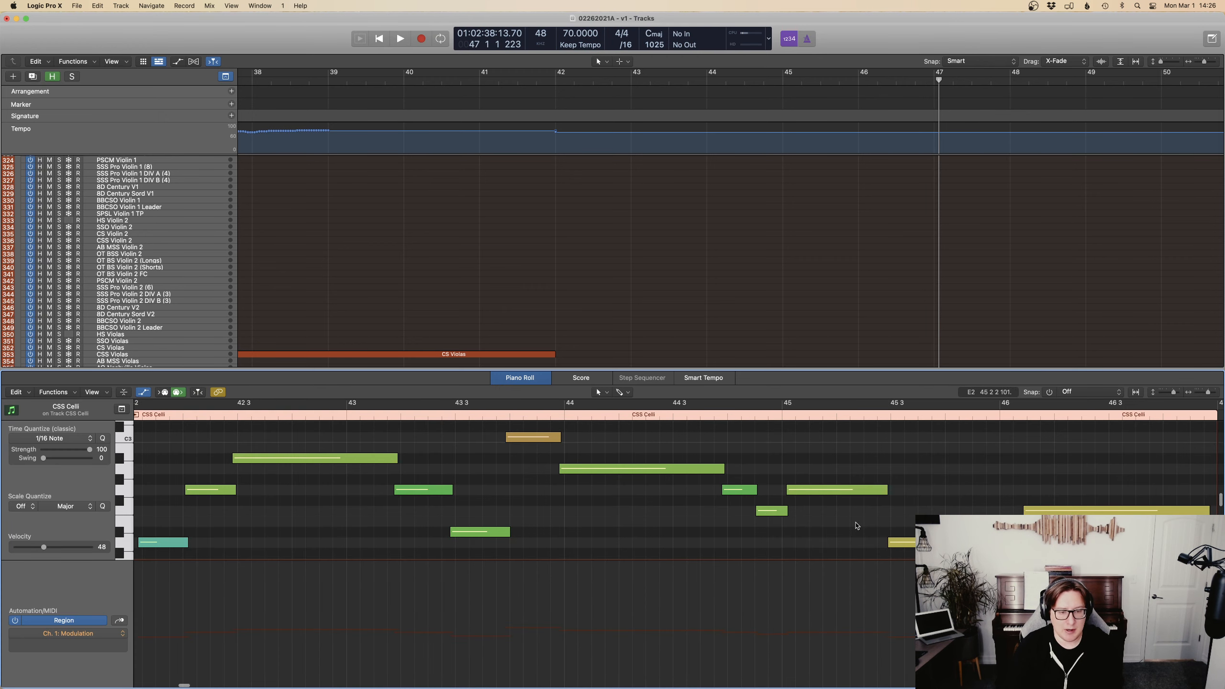
pyautogui.moveTo(927, 511); pyautogui.dragTo(907, 548)
pyautogui.hscroll(-5, 656, 512)
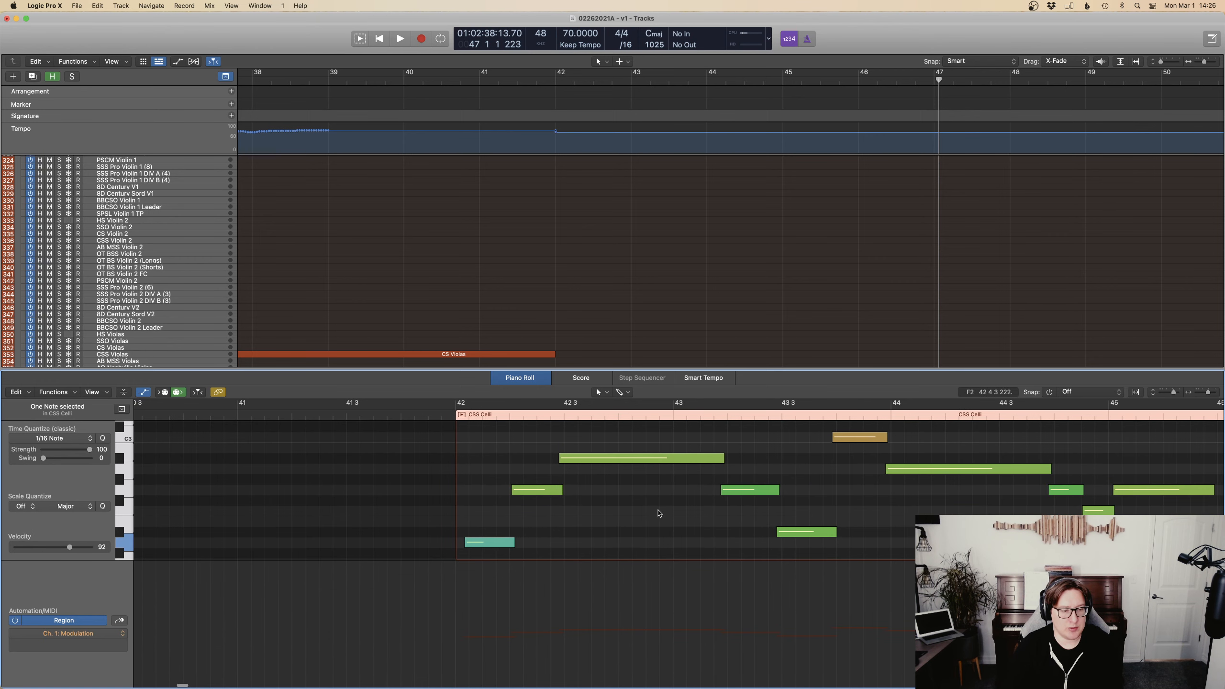
pyautogui.click(379, 570)
pyautogui.moveTo(467, 544); pyautogui.dragTo(455, 544)
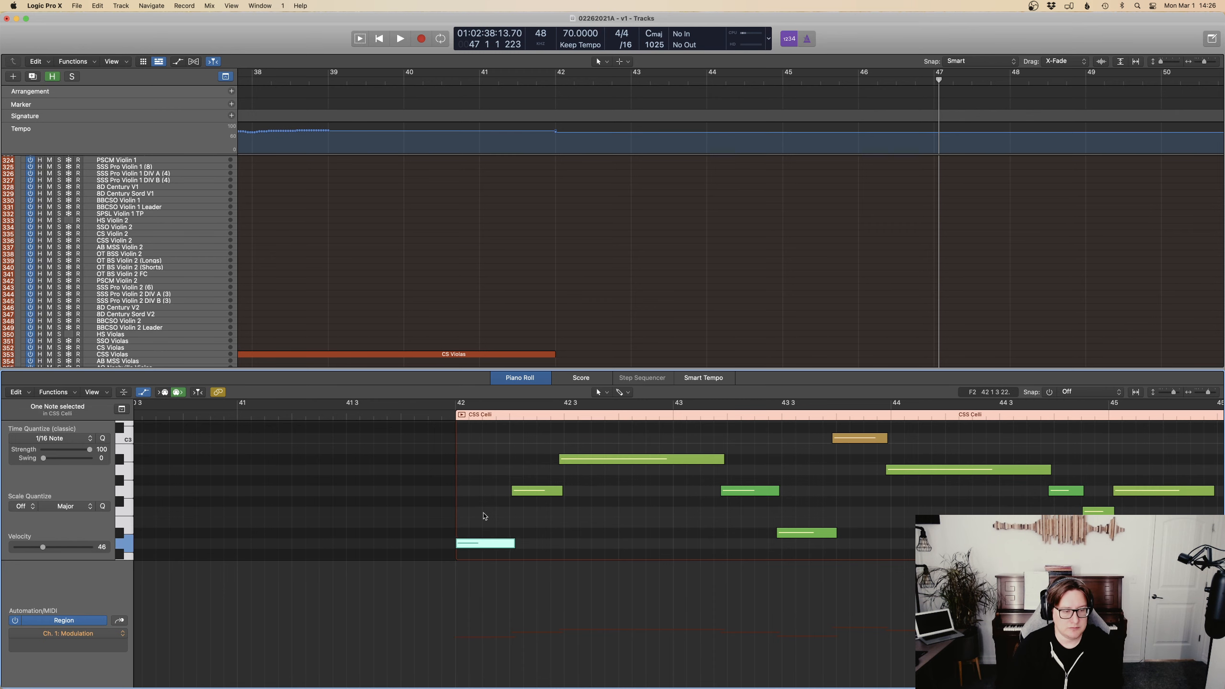
# Join the two CSS Celli regions that meet at bar 42 into one region.
pyautogui.scroll(-5, 770, 236)
pyautogui.scroll(-7, 770, 237)
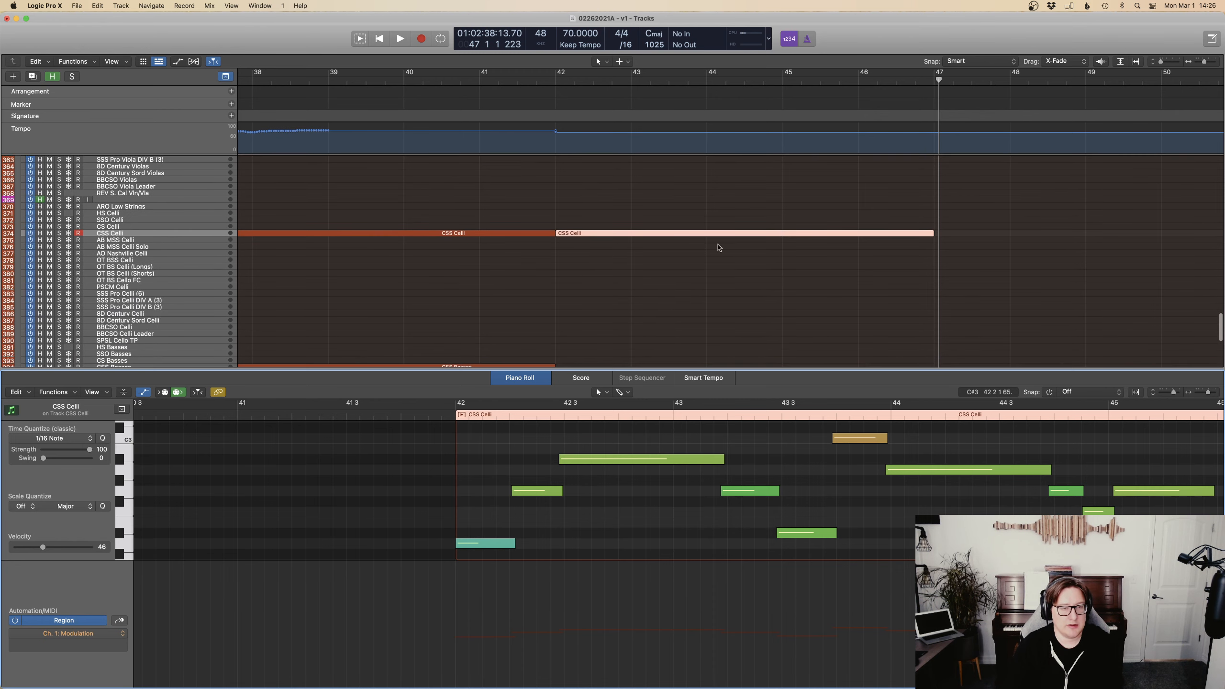
pyautogui.moveTo(600, 260); pyautogui.dragTo(530, 238)
pyautogui.press('super+j')
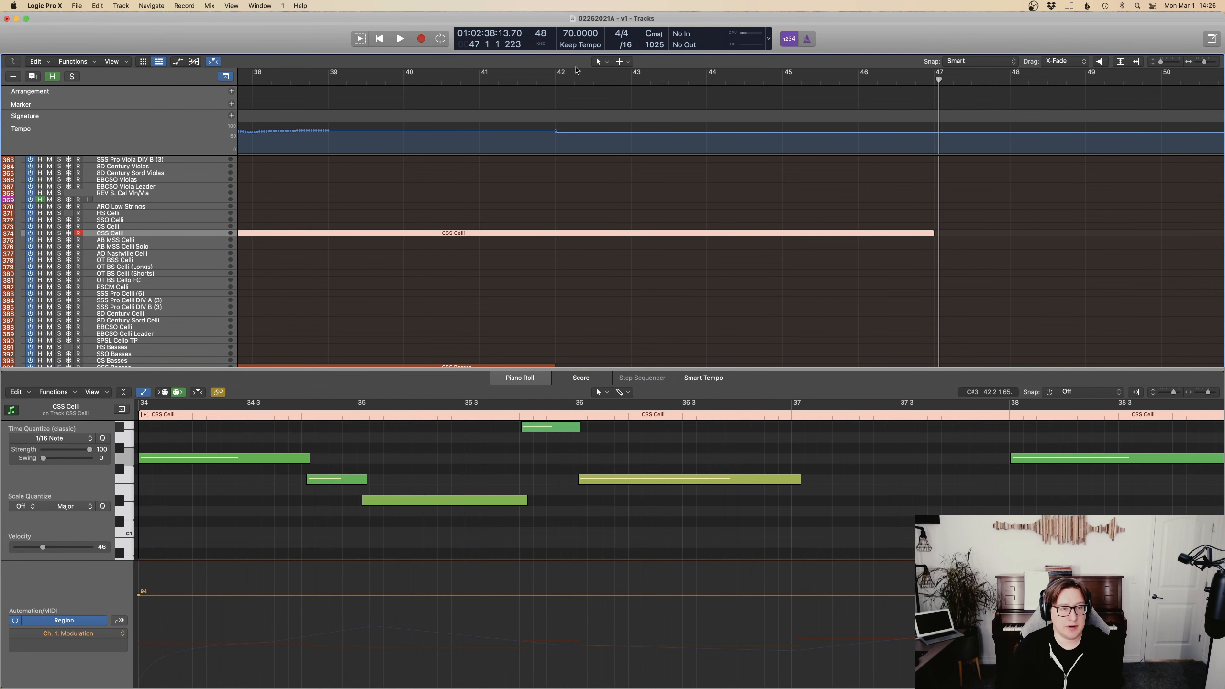
# Show the Expression automation of the joined CSS Celli region and add a point of 70 just after bar 42.
pyautogui.click(556, 79)
pyautogui.click(764, 537)
pyautogui.hscroll(10, 763, 536)
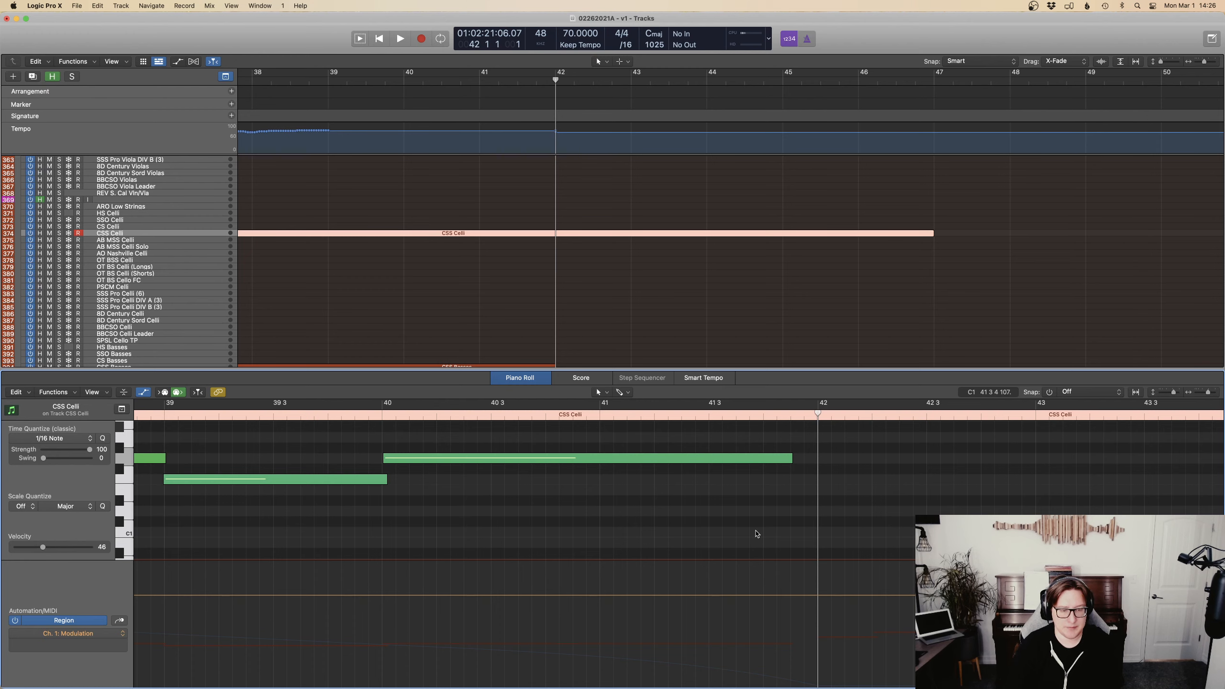
pyautogui.press('super+e')
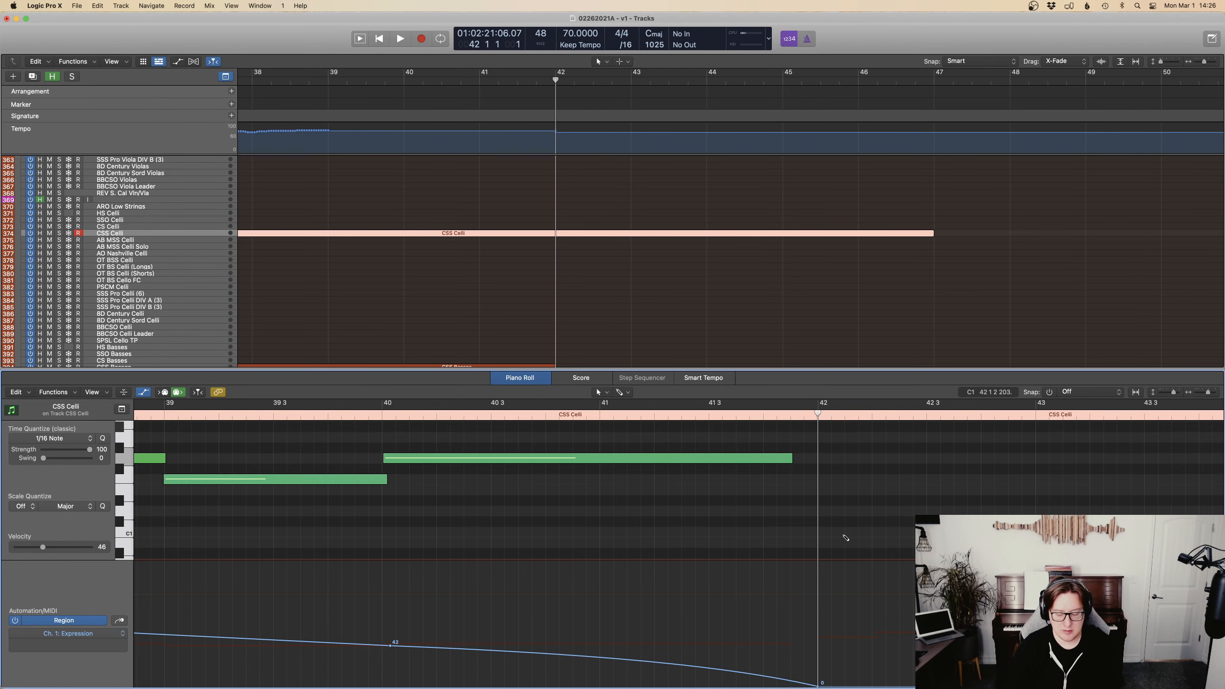
pyautogui.scroll(-5, 846, 537)
pyautogui.scroll(3, 845, 536)
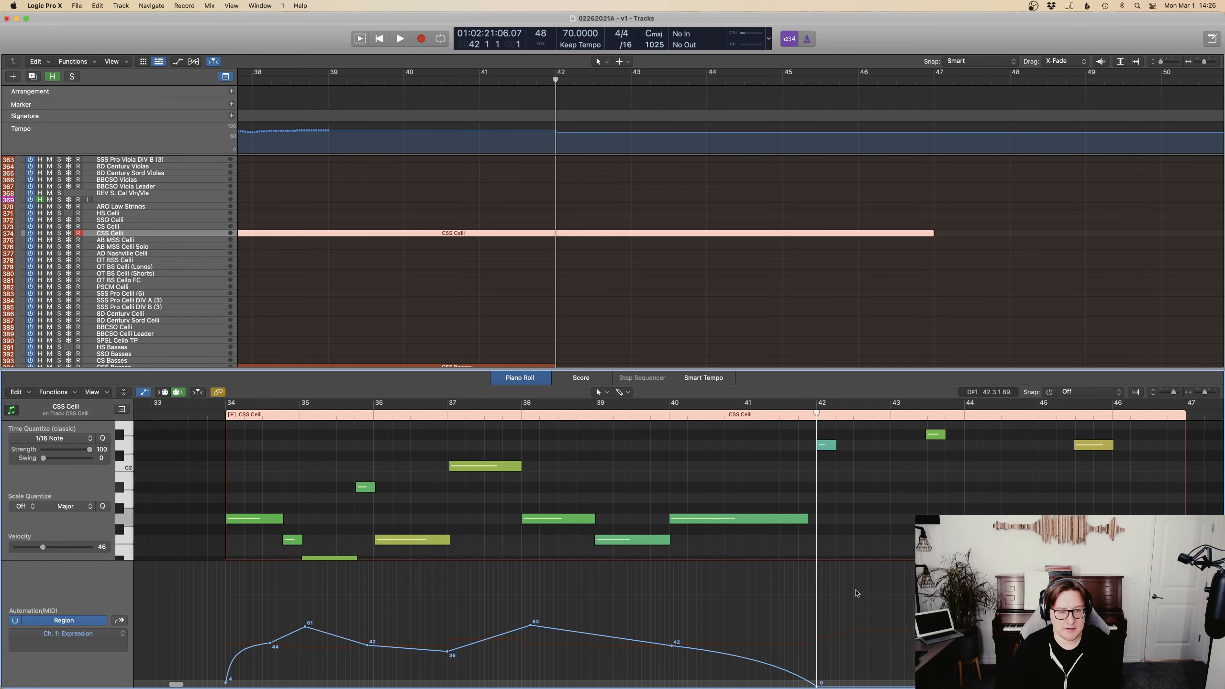
pyautogui.hscroll(2, 849, 668)
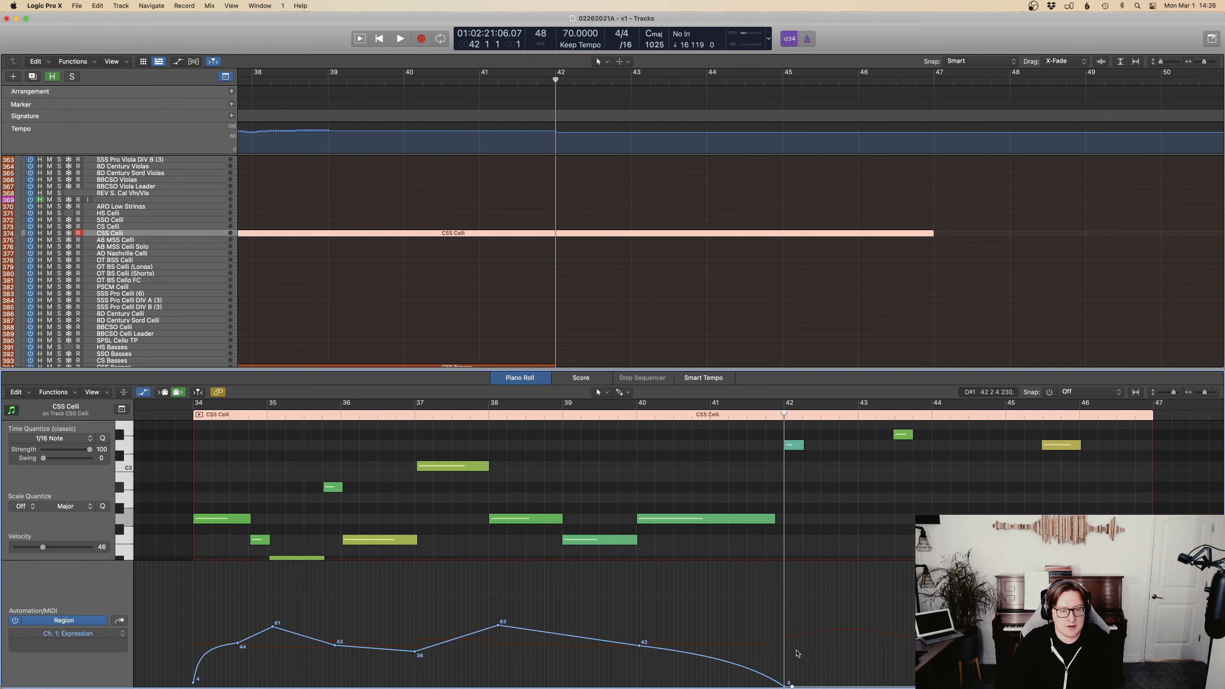
pyautogui.moveTo(792, 686); pyautogui.dragTo(792, 618)
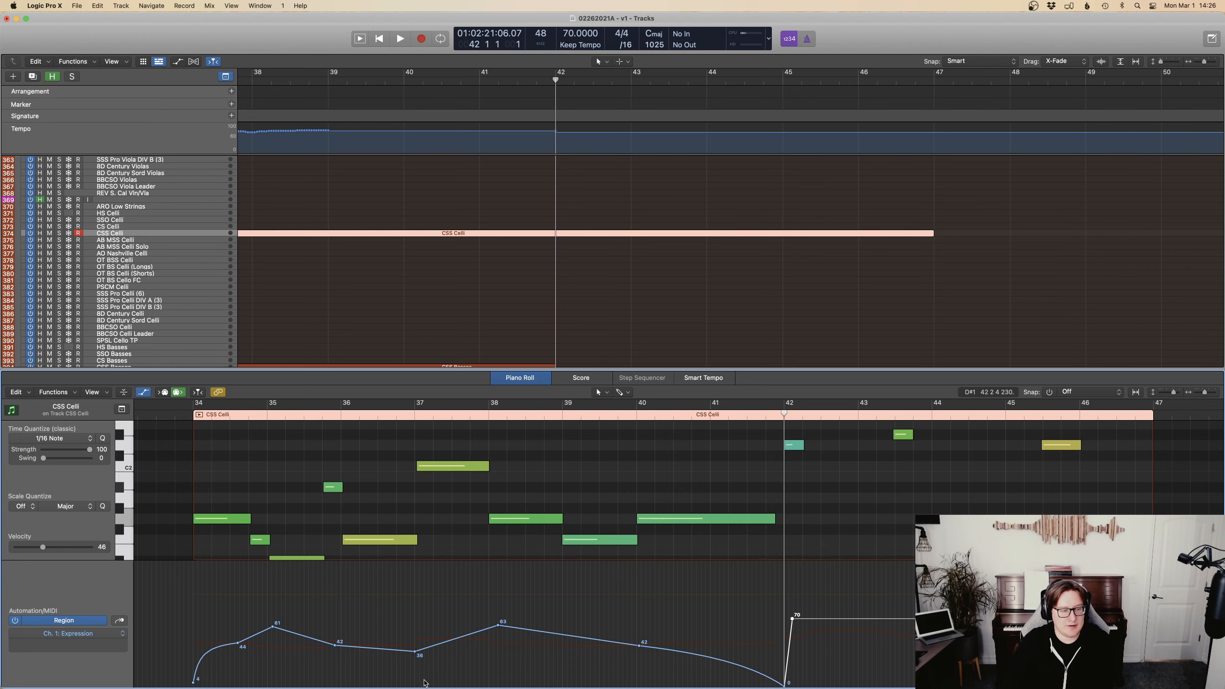
# Bend the expression rise from bar 42 up to the 70 point into a rounded curve.
pyautogui.hscroll(5, 424, 682)
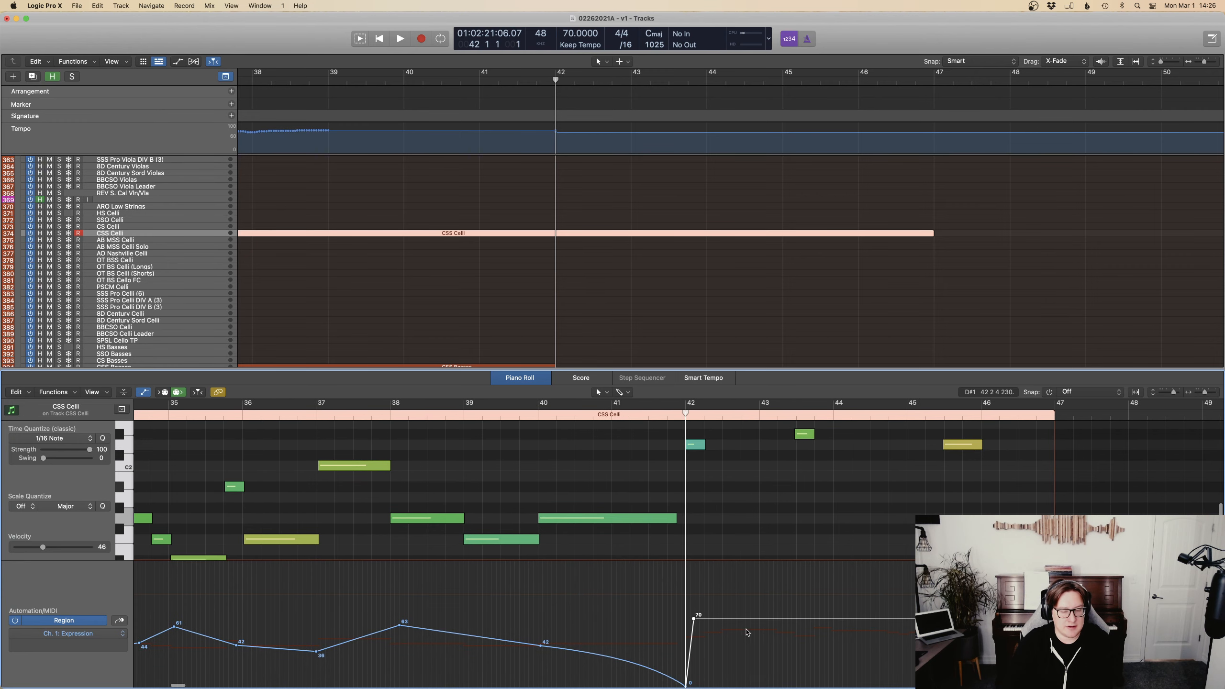
pyautogui.press('x')
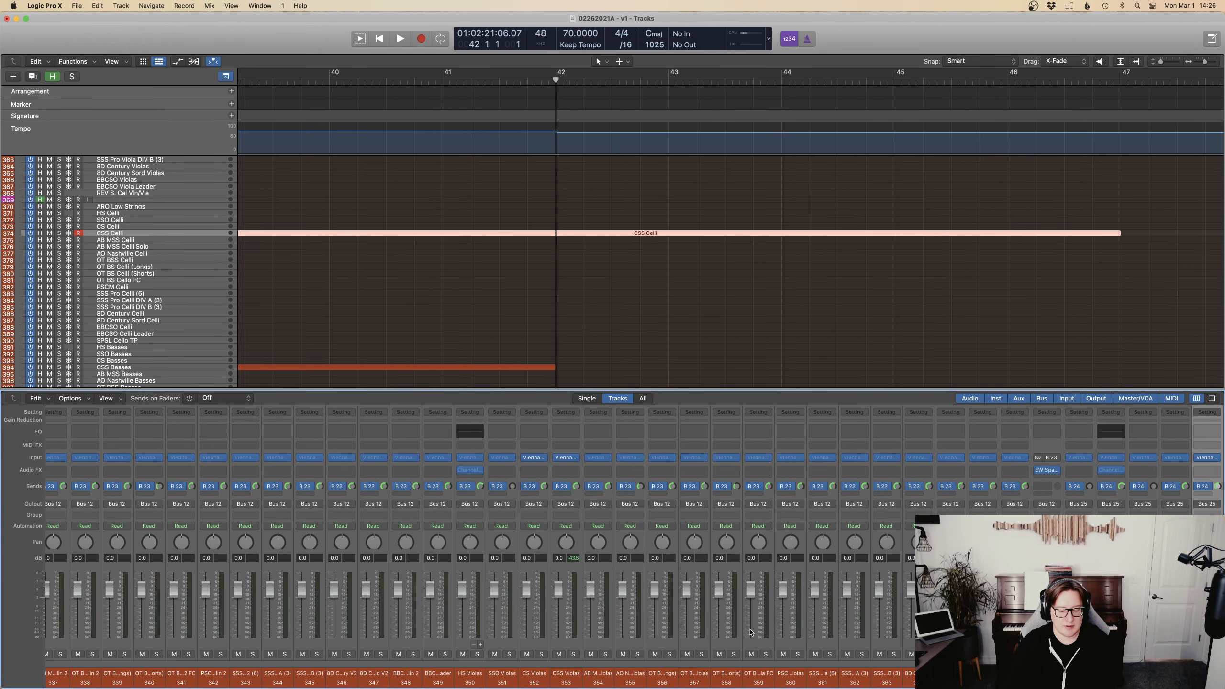
pyautogui.press('e')
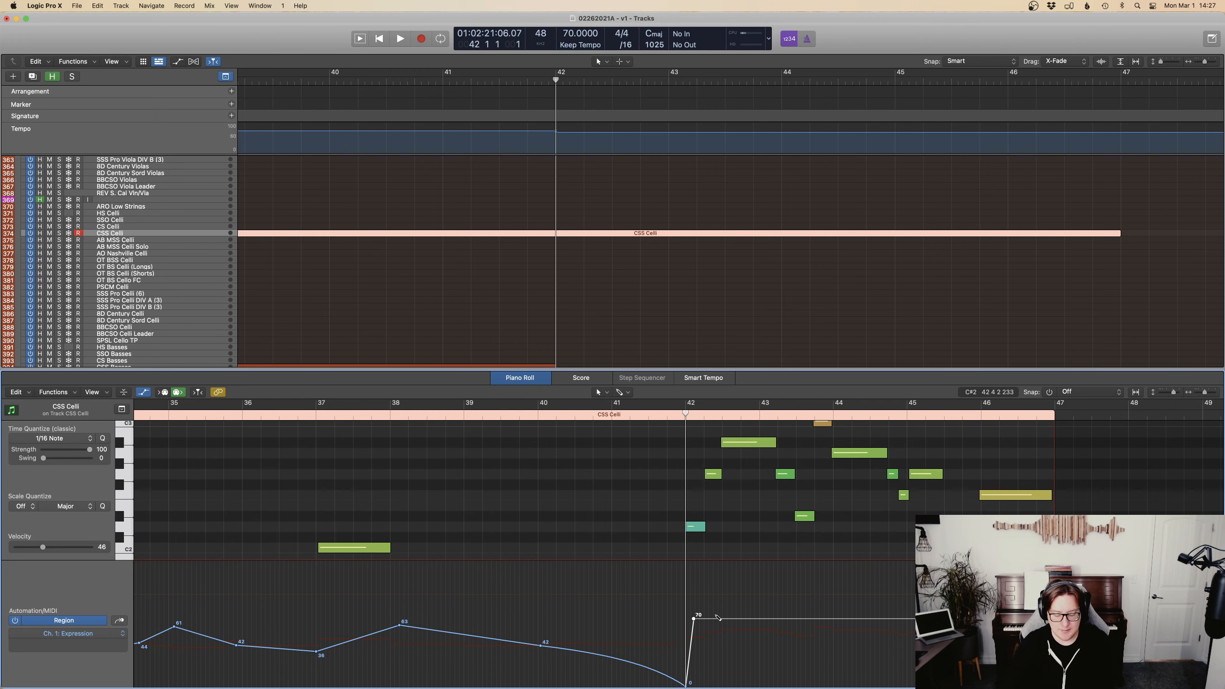
pyautogui.press('super+Right')
pyautogui.press('super+Right')
pyautogui.press('super+Right')
pyautogui.press('super+Right')
pyautogui.press('super+Right')
pyautogui.moveTo(732, 617); pyautogui.dragTo(775, 620)
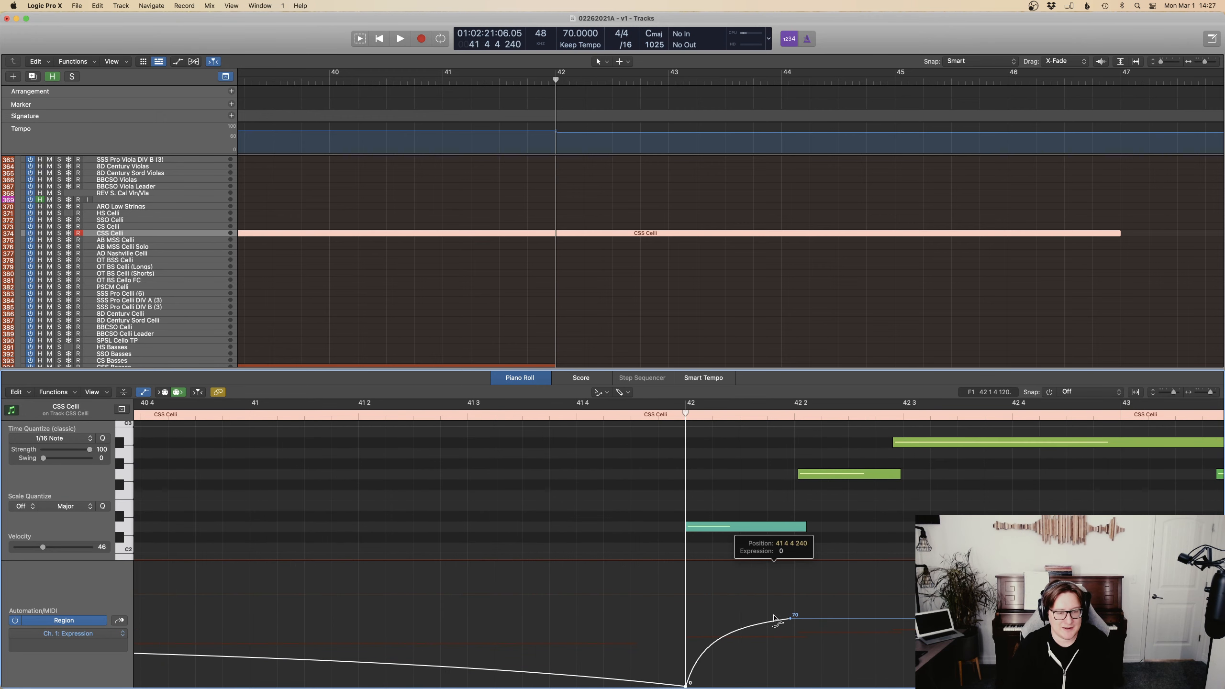
pyautogui.press('Escape')
pyautogui.press('Escape')
# Audition the new cello line and its expression rise from just before bar 42 to bar 43.
pyautogui.click(644, 415)
pyautogui.press('space')
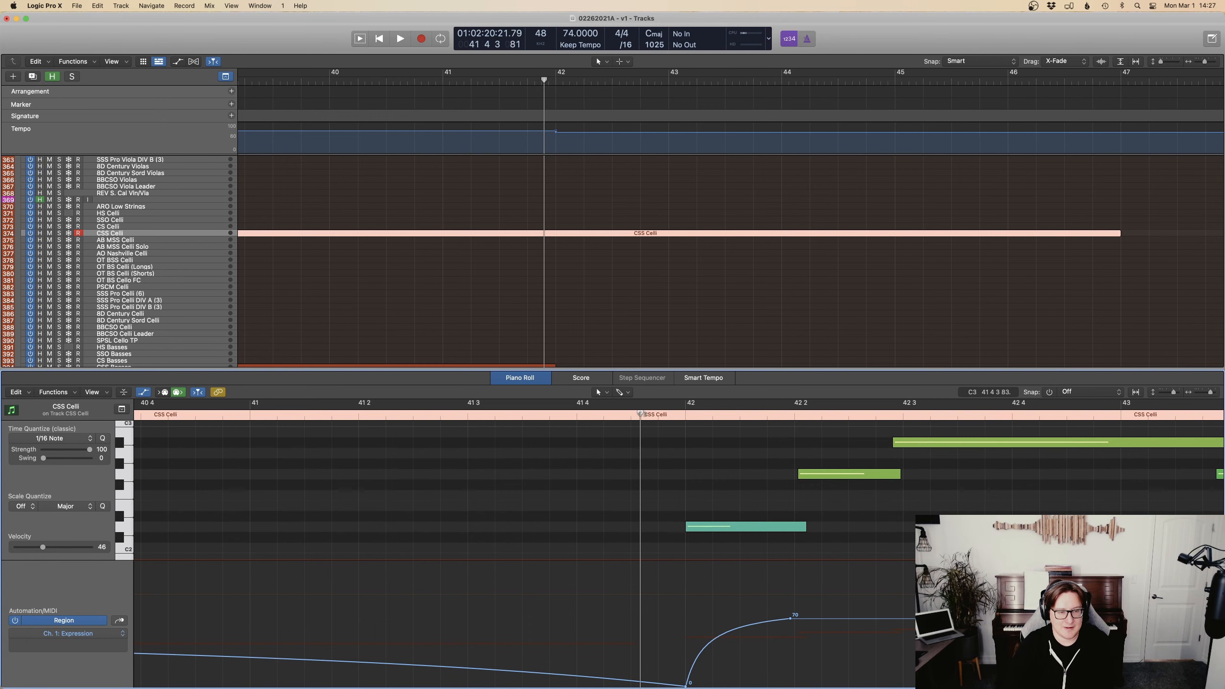
pyautogui.hscroll(6, 893, 497)
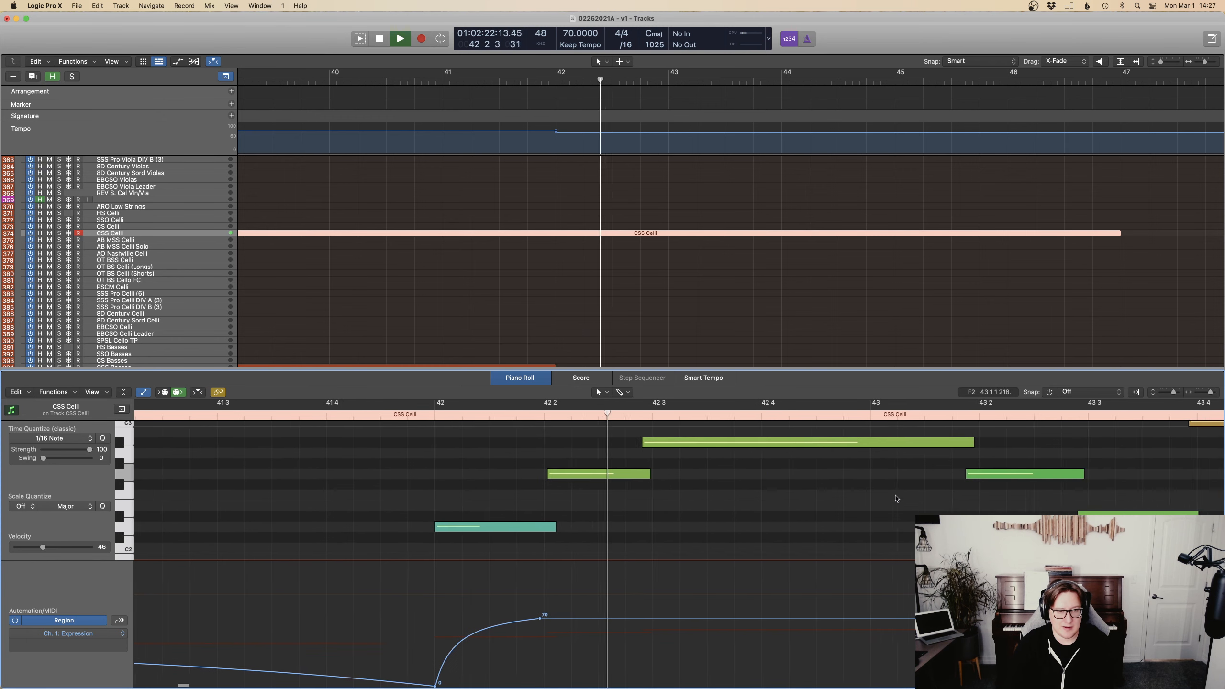
pyautogui.scroll(2, 893, 499)
pyautogui.scroll(1, 781, 607)
pyautogui.hscroll(3, 781, 607)
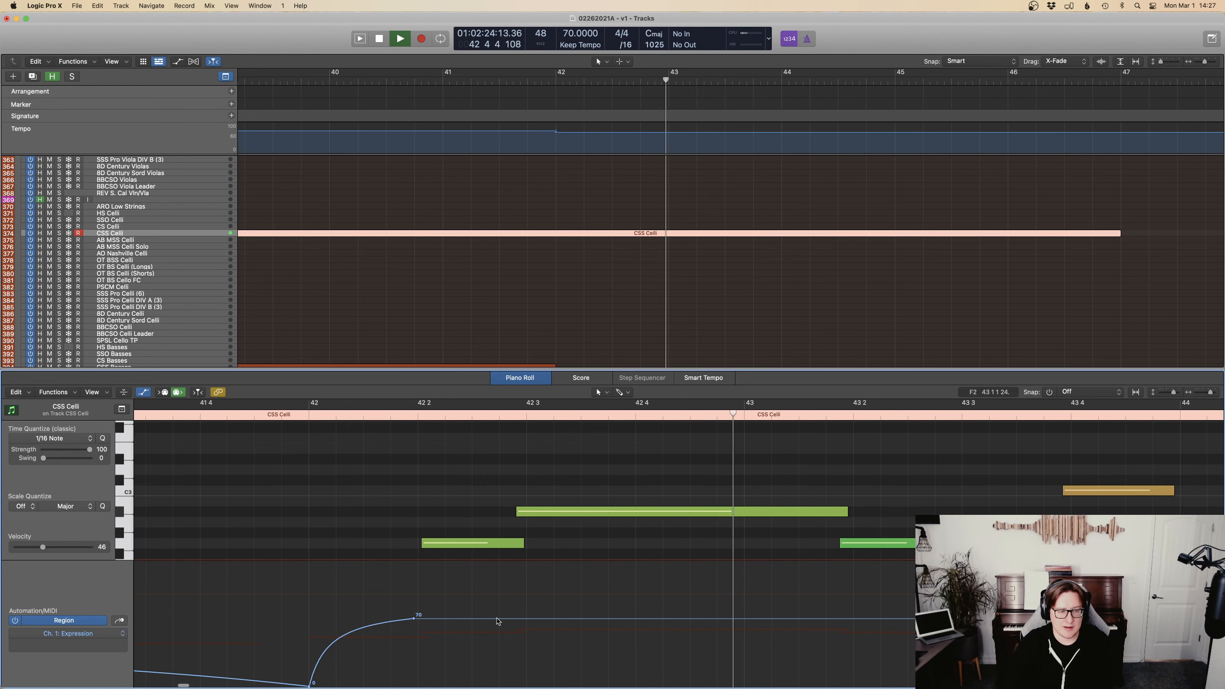
pyautogui.press('space')
# Lower the expression level after the rise to 63 and shape a swell peaking at 108 over the long note before bar 43.2.
pyautogui.moveTo(491, 618); pyautogui.dragTo(491, 626)
pyautogui.click(525, 625)
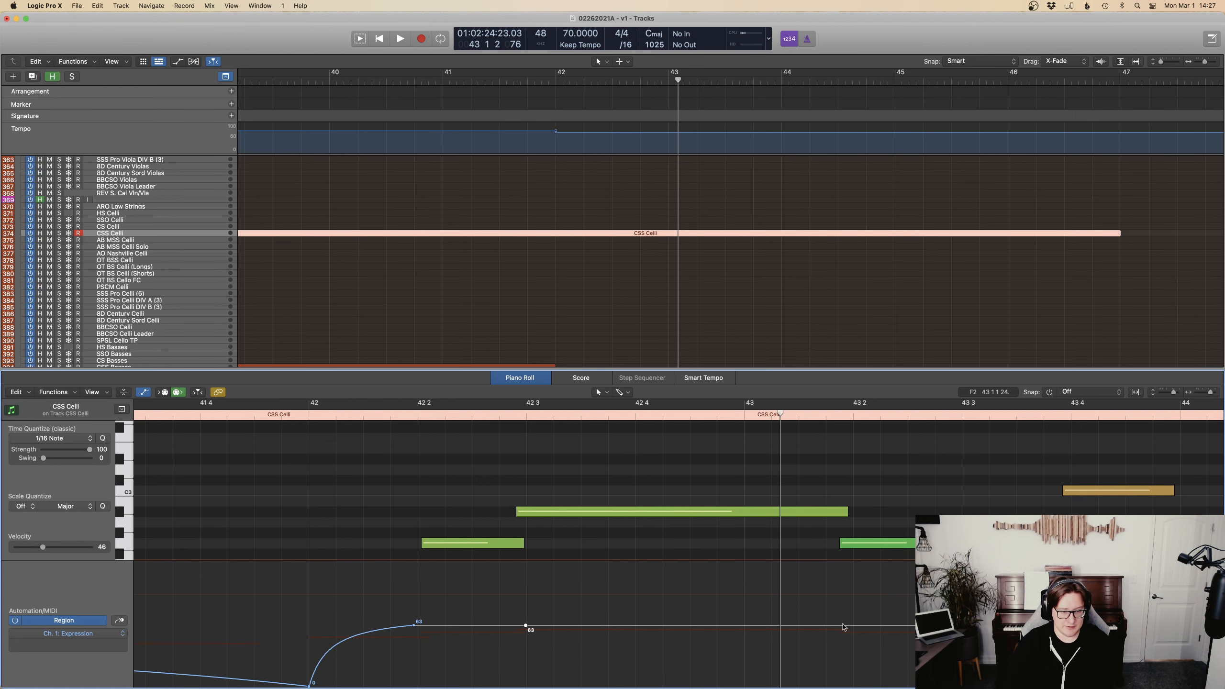
pyautogui.click(713, 626)
pyautogui.moveTo(713, 625); pyautogui.dragTo(711, 581)
# Solo the CSS Celli track and audition the expression swell until past bar 44.
pyautogui.press('s')
pyautogui.press('space')
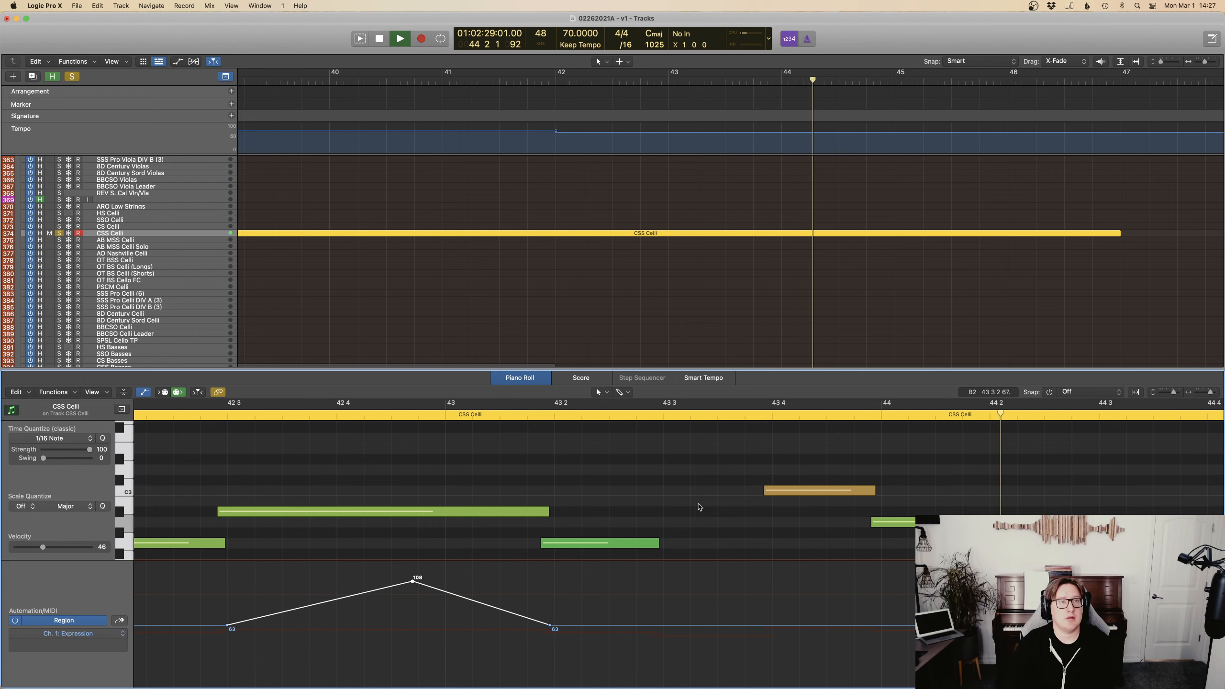
pyautogui.scroll(-1, 767, 513)
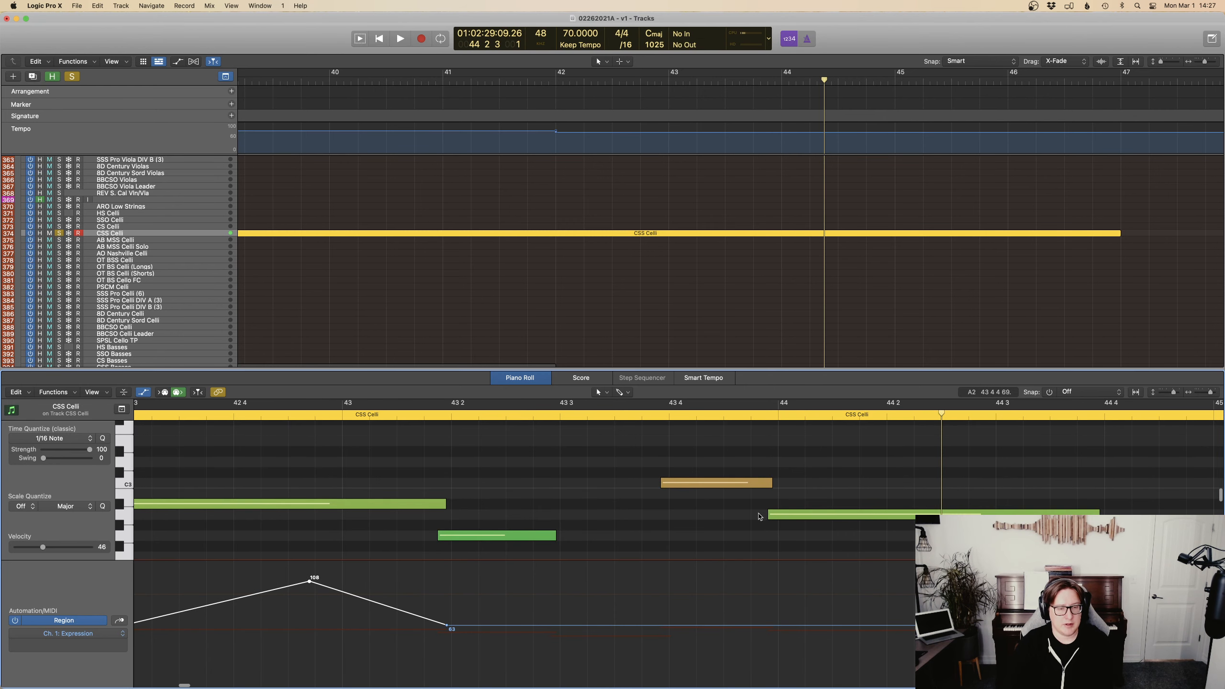
# Zoom the Piano Roll out to the whole new cello phrase and raise the expression to 91 at bar 44.
pyautogui.press('super+Down')
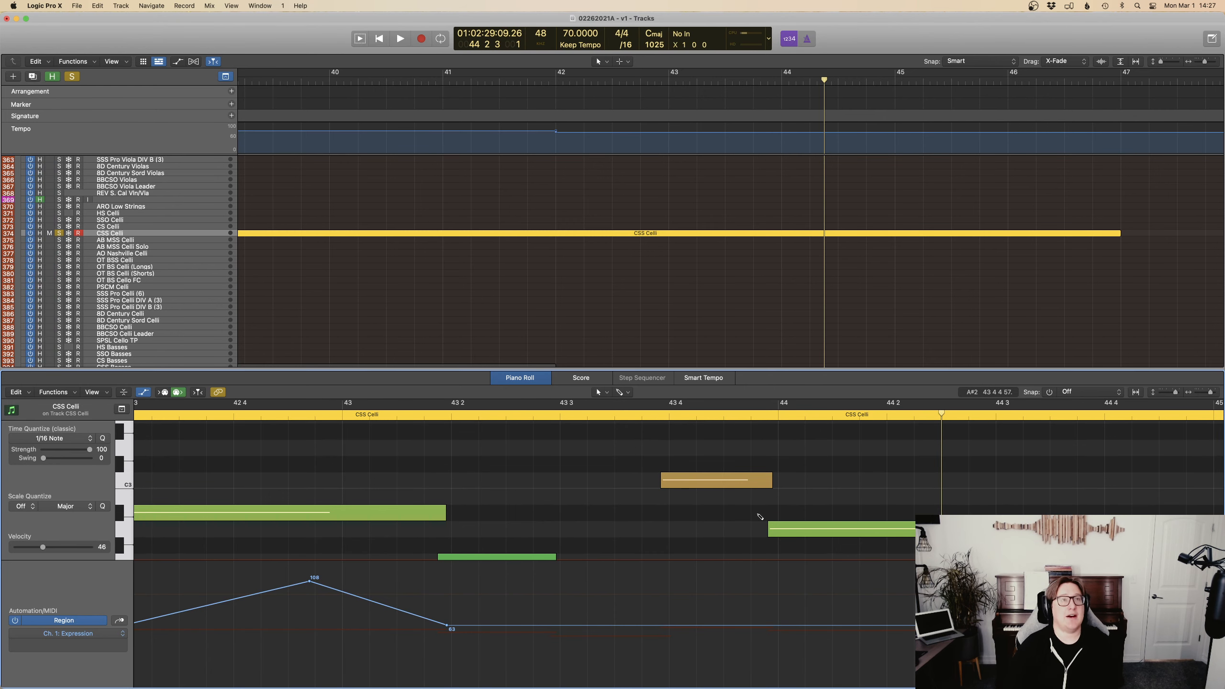
pyautogui.press('super+Down')
pyautogui.press('super+Up')
pyautogui.press('super+Up')
pyautogui.press('super+Up')
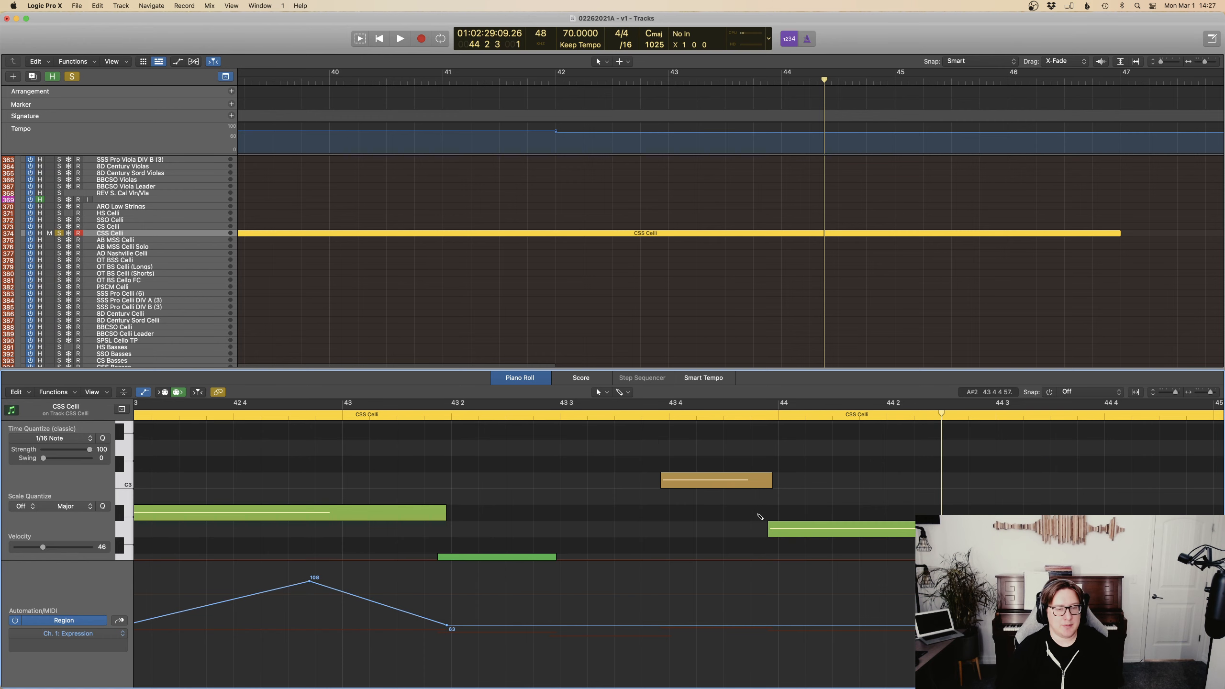
pyautogui.press('super+Left')
pyautogui.press('super+Left')
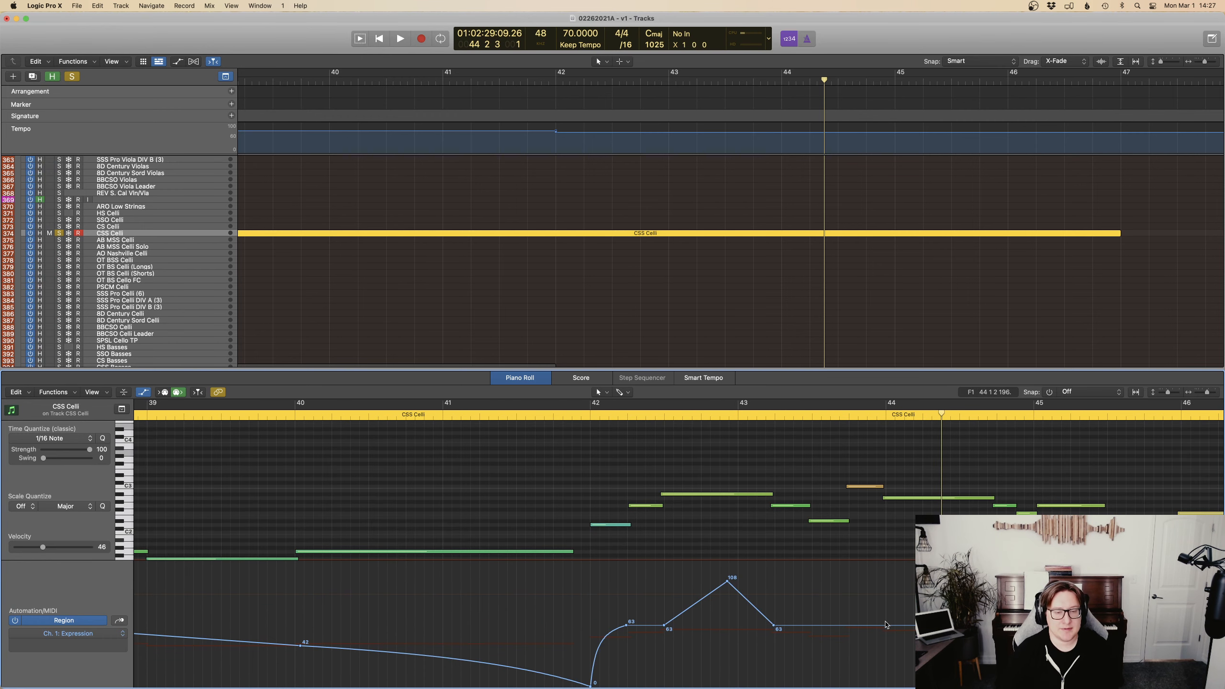
pyautogui.moveTo(891, 625); pyautogui.dragTo(890, 597)
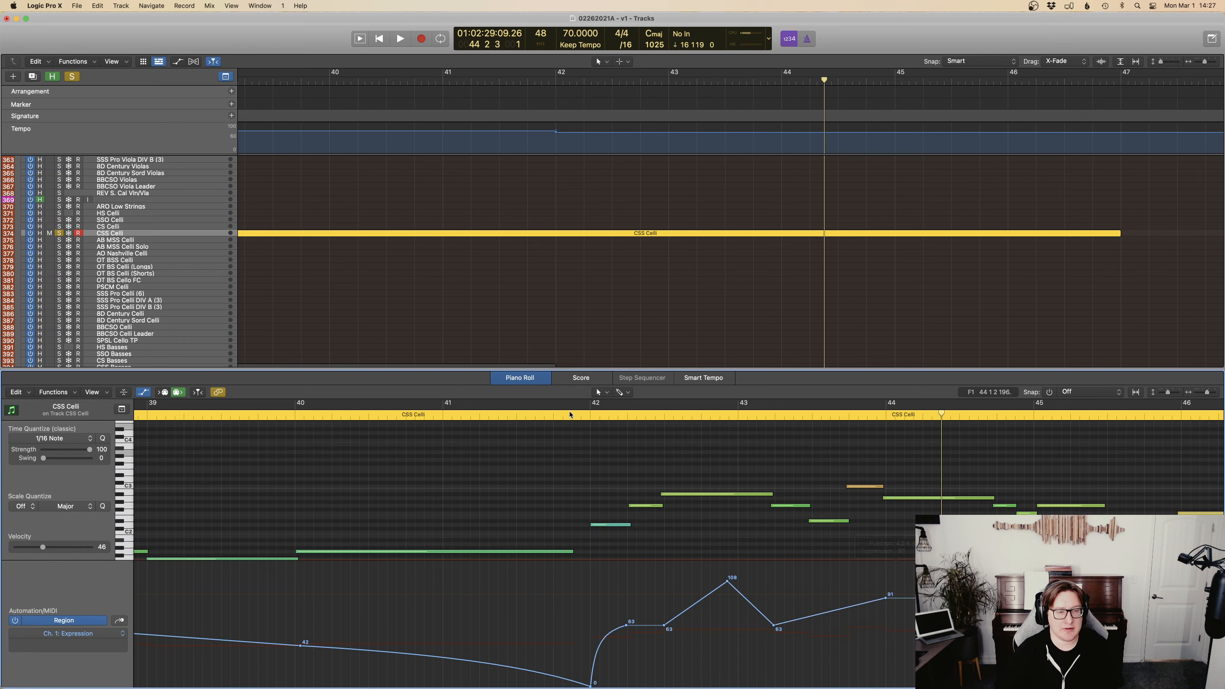
# Play unsoloed from just before bar 42, setting the expression points to 76 after bar 43, 104 at bar 44 and 72 at bar 45.
pyautogui.click(569, 414)
pyautogui.press('space')
pyautogui.hotkey('ctrl', 's')
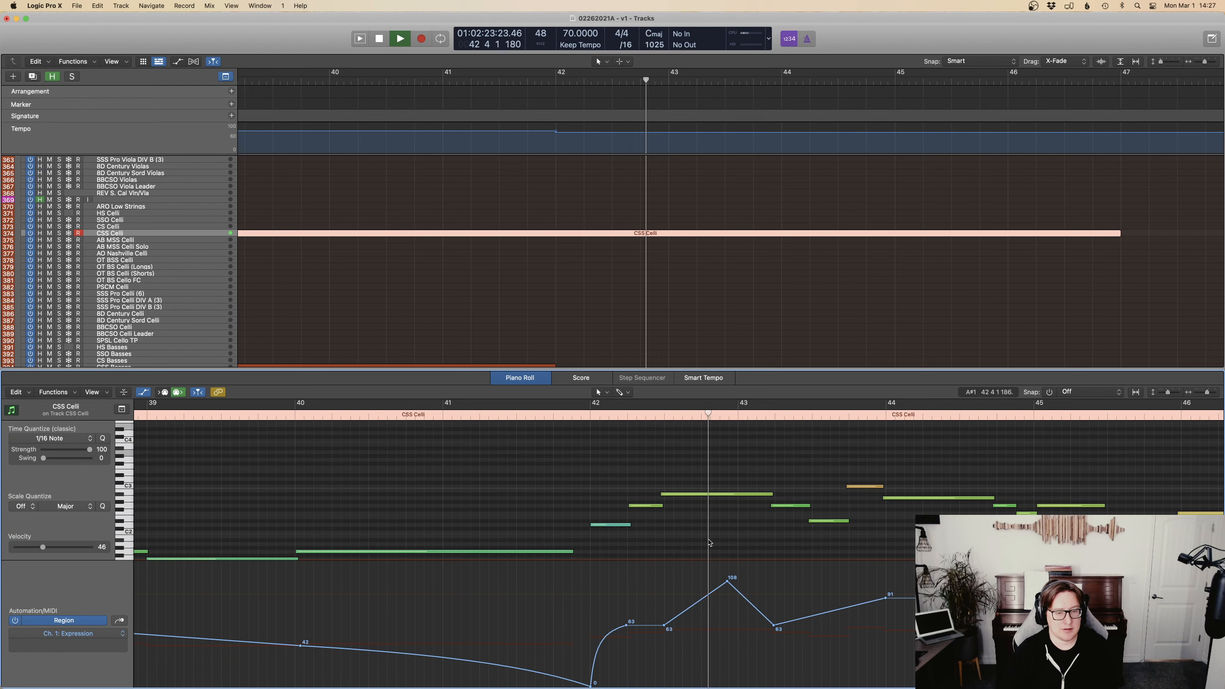
pyautogui.moveTo(774, 625); pyautogui.dragTo(774, 613)
pyautogui.moveTo(885, 598); pyautogui.dragTo(885, 585)
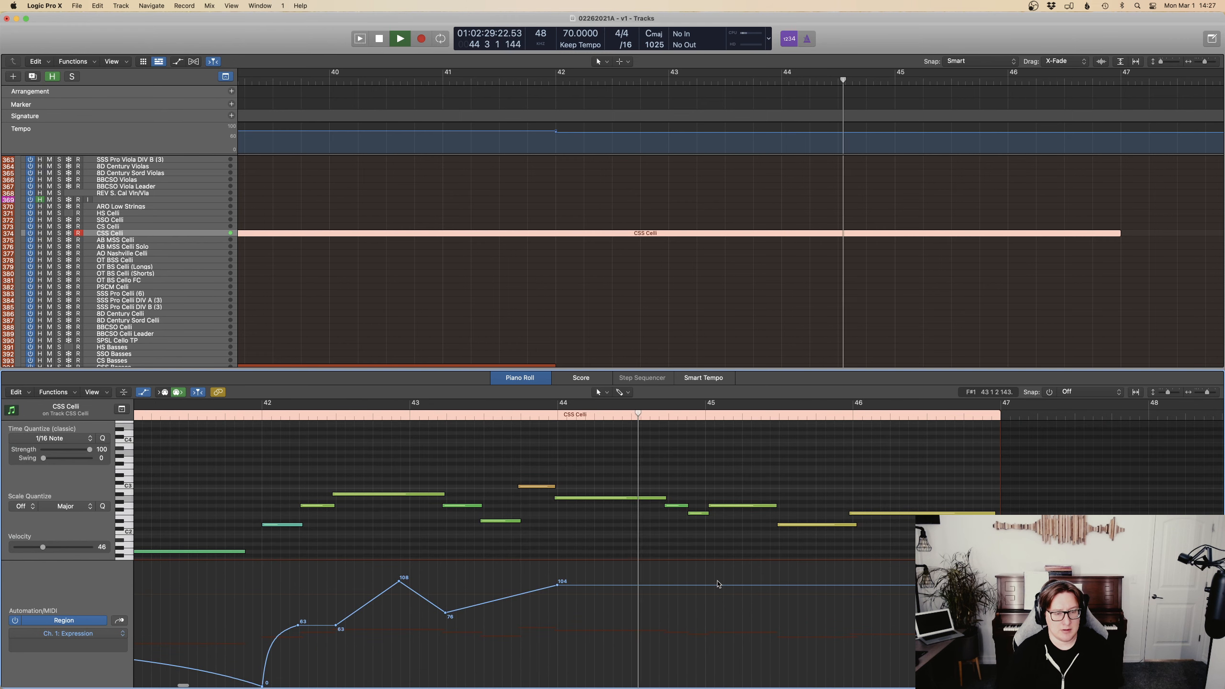
pyautogui.moveTo(711, 585); pyautogui.dragTo(711, 617)
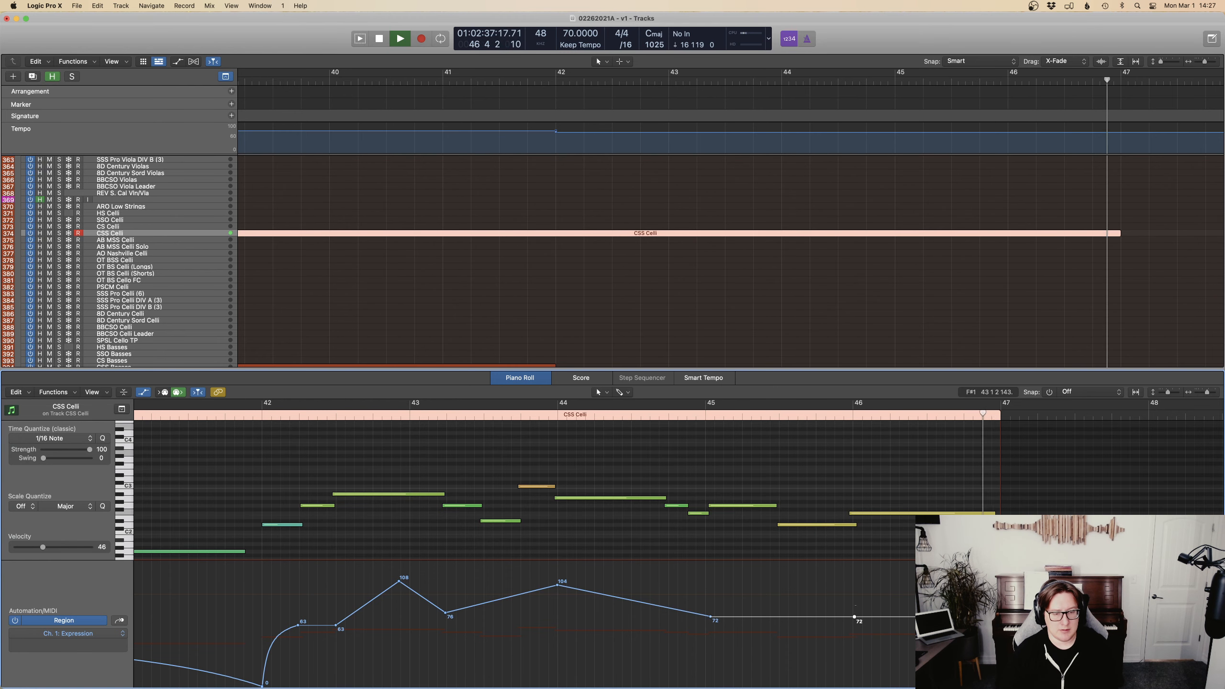
# Shape the expression from bar 46 to the region's end with a rise and a closing fall, and close the Piano Roll during playback.
pyautogui.moveTo(854, 617); pyautogui.dragTo(875, 586)
pyautogui.moveTo(998, 585); pyautogui.dragTo(1057, 646)
pyautogui.moveTo(929, 618); pyautogui.dragTo(928, 600)
pyautogui.press('space')
pyautogui.press('space')
pyautogui.press('p')
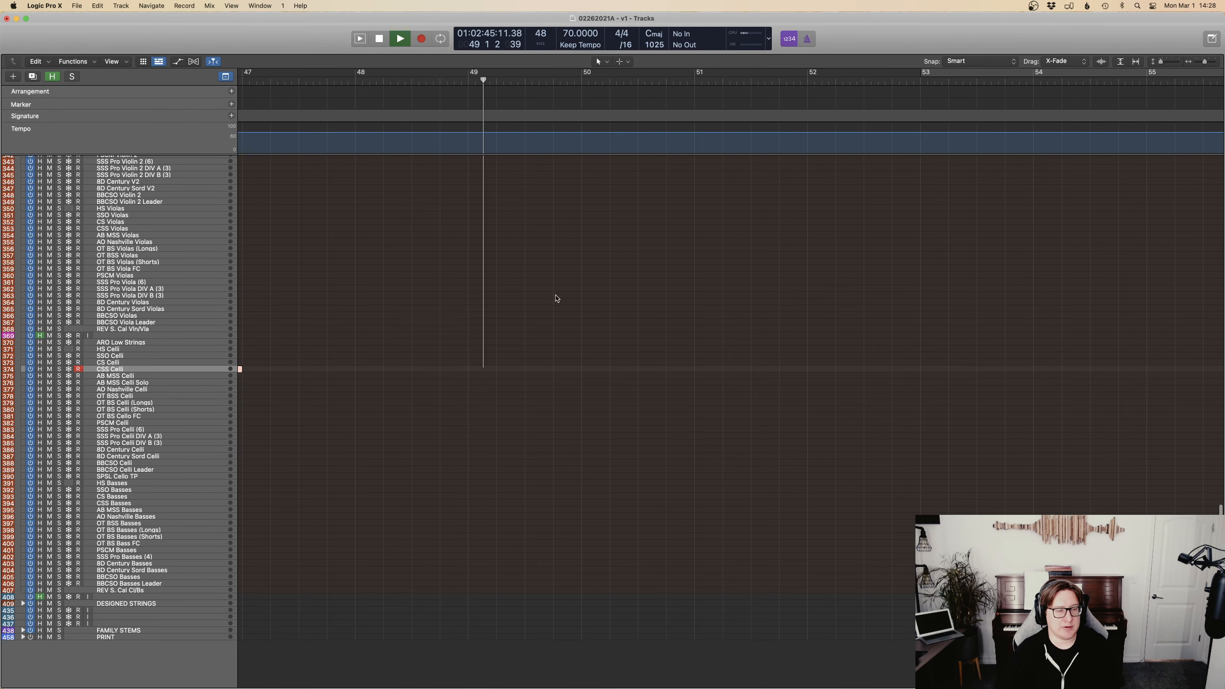
# Record the next cello phrase on the CSS Celli track from bar 47 to bar 51, stopping past bar 52.
pyautogui.press('p')
pyautogui.hscroll(-8, 558, 299)
pyautogui.press('p')
pyautogui.hscroll(-6, 717, 304)
pyautogui.press('space')
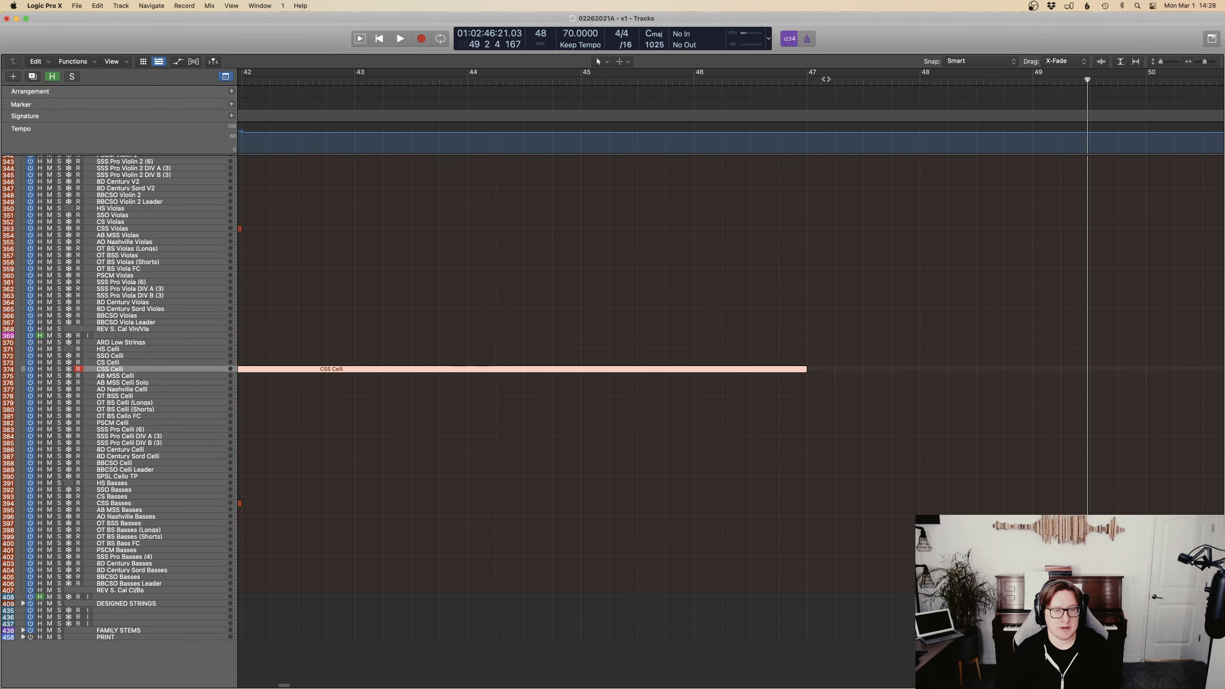
pyautogui.click(824, 79)
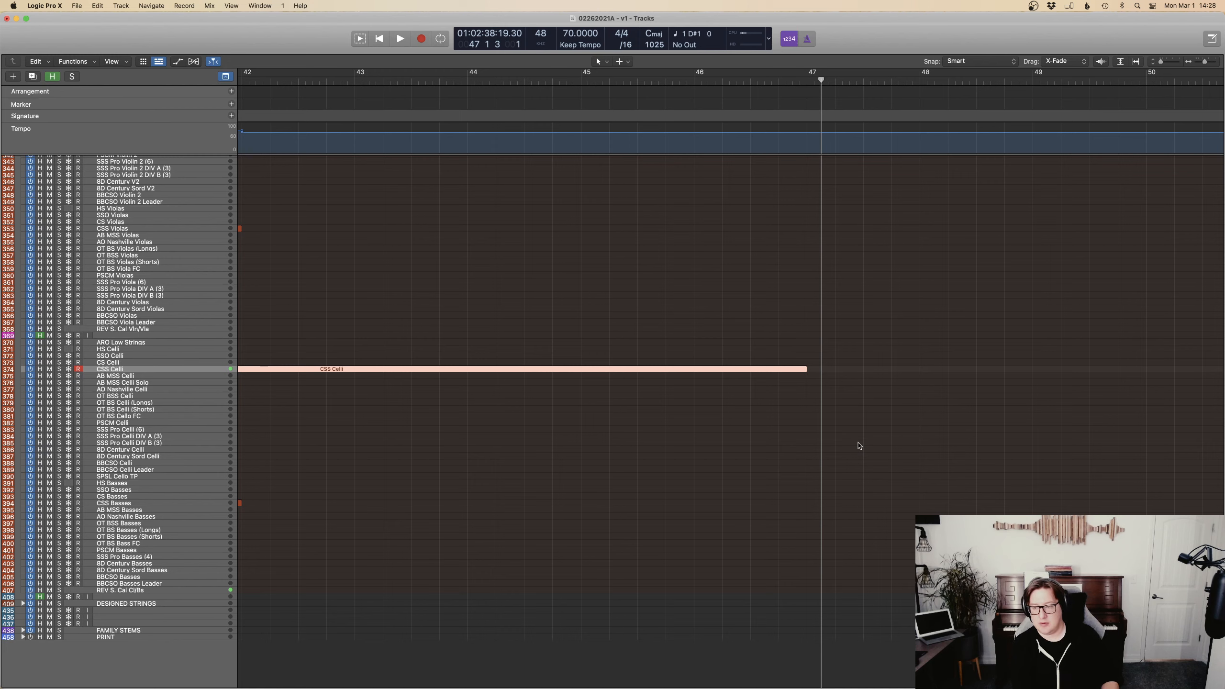
pyautogui.press('r')
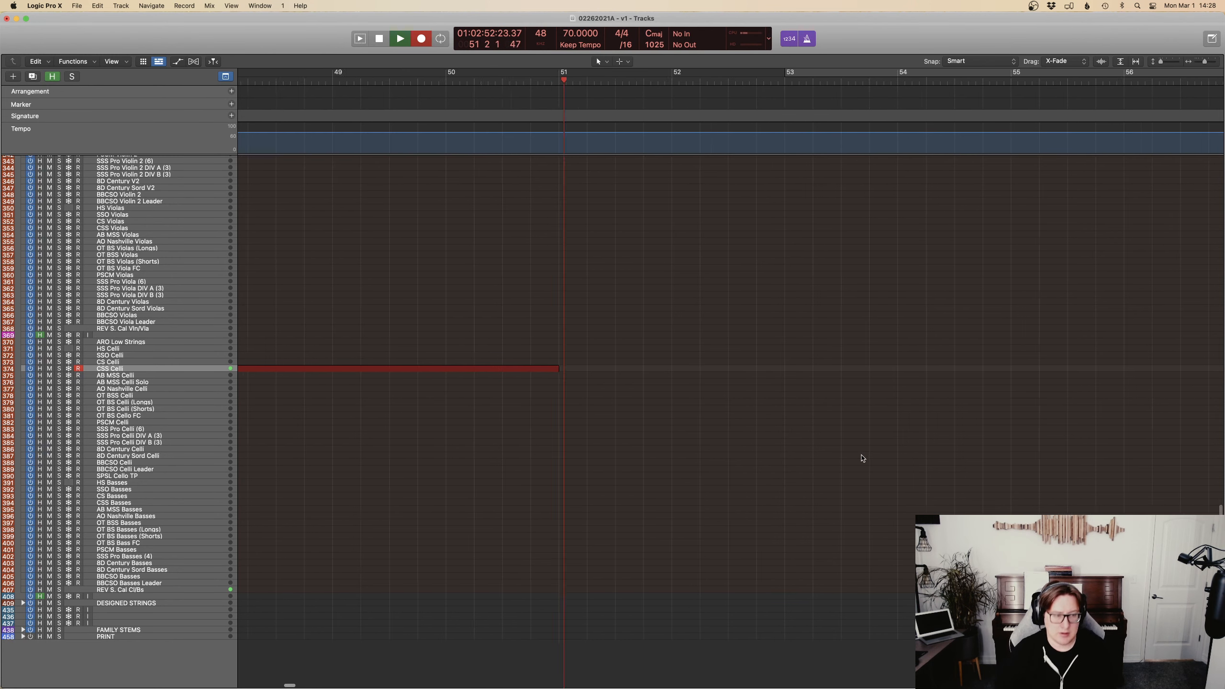
pyautogui.hscroll(-10, 869, 447)
pyautogui.scroll(4, 877, 456)
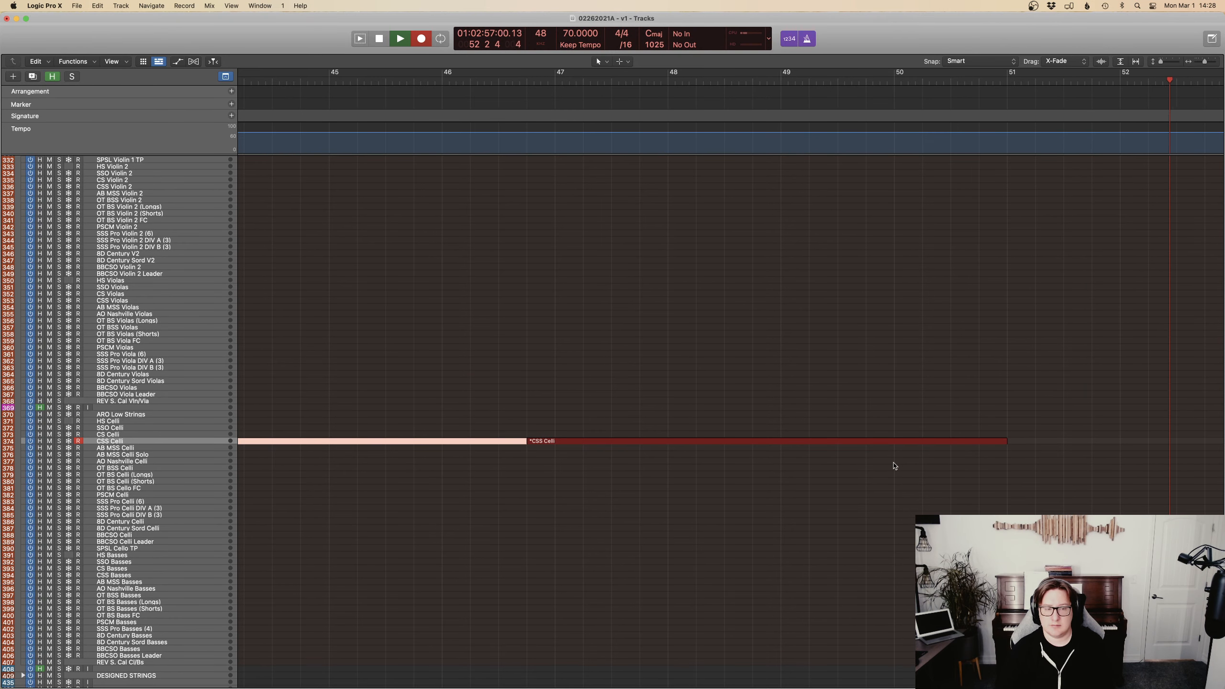
pyautogui.press('space')
# Select both CSS Celli regions, place the playhead at bar 47 and open the regions in the Piano Roll.
pyautogui.moveTo(576, 475); pyautogui.dragTo(538, 441)
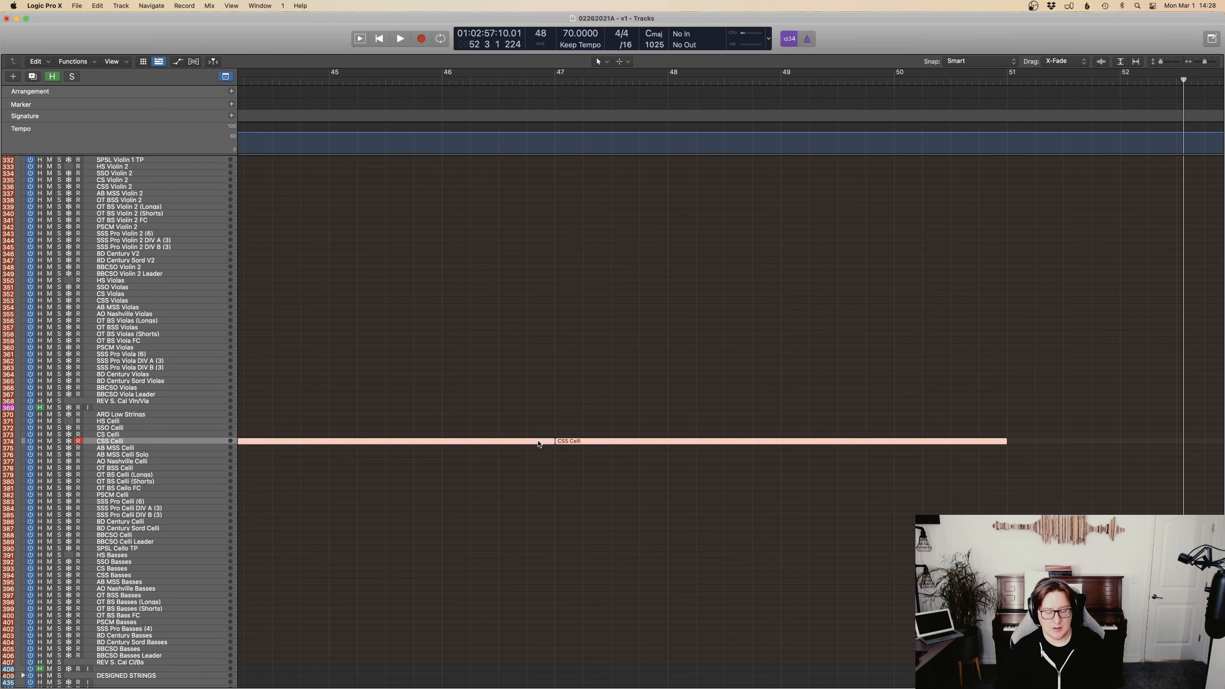
pyautogui.click(556, 91)
pyautogui.press('p')
pyautogui.hscroll(12, 815, 526)
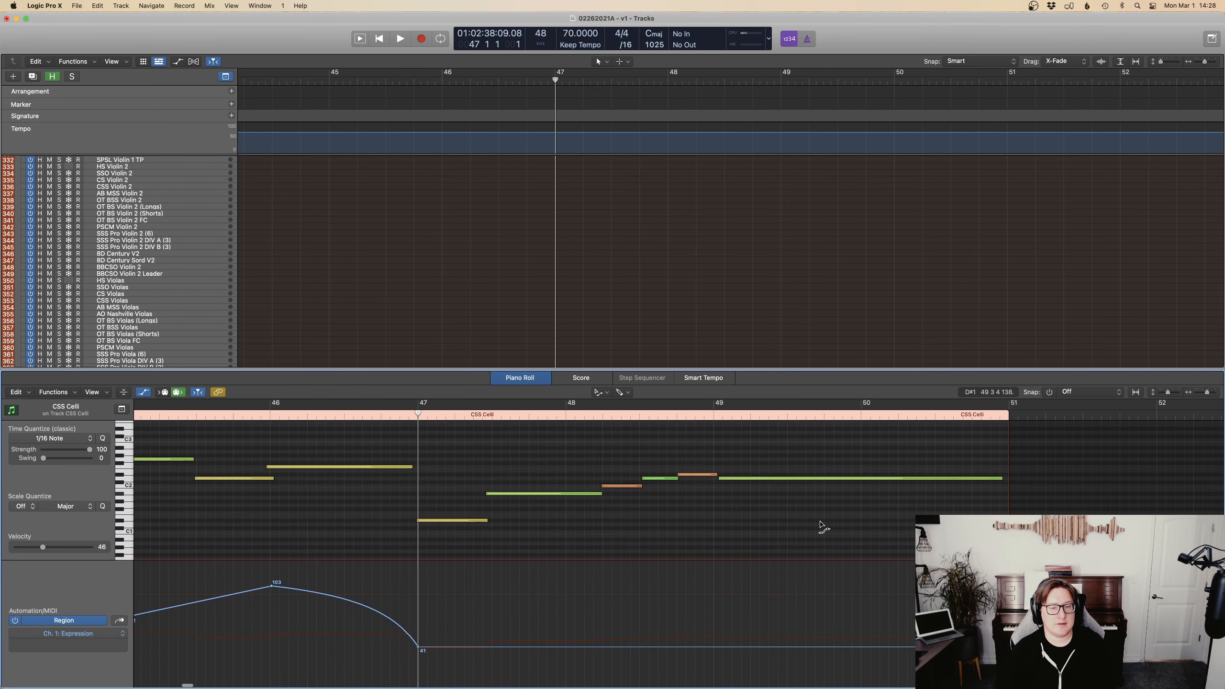
pyautogui.rightClick(452, 648)
pyautogui.press('Escape')
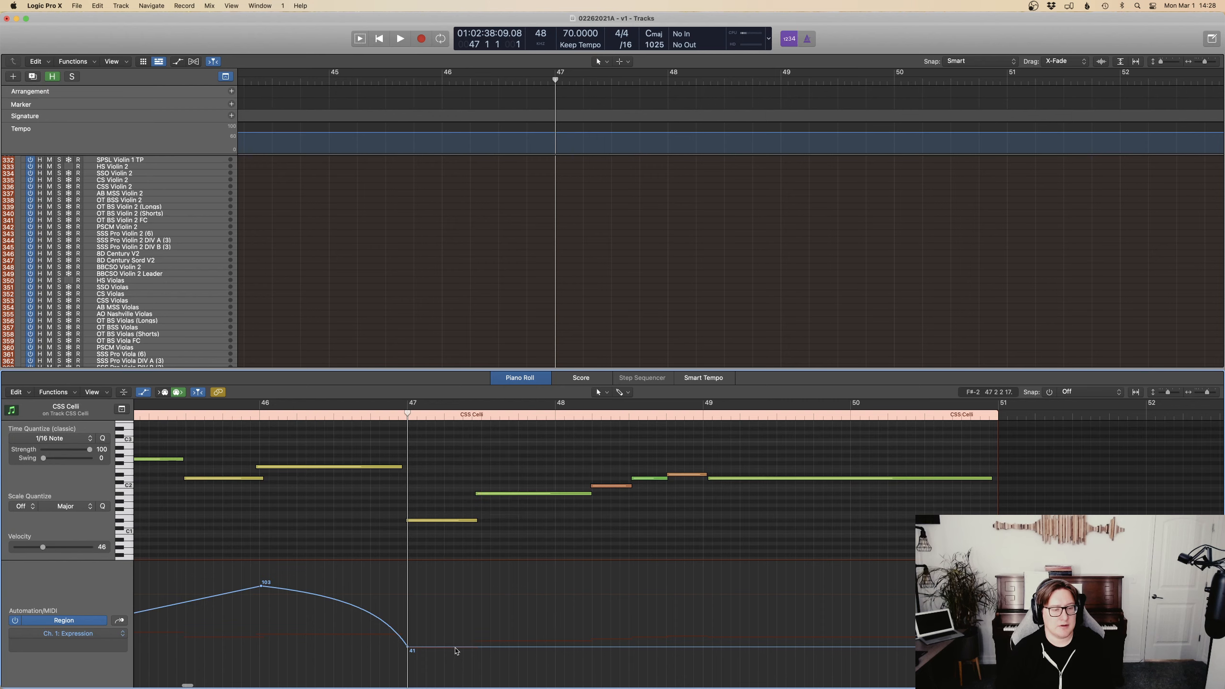
# Curve the expression upward from bar 47 to a new point of 92 in the middle of that bar.
pyautogui.moveTo(472, 647); pyautogui.dragTo(460, 592)
pyautogui.press('t')
pyautogui.press('w')
pyautogui.press('t')
pyautogui.press('t')
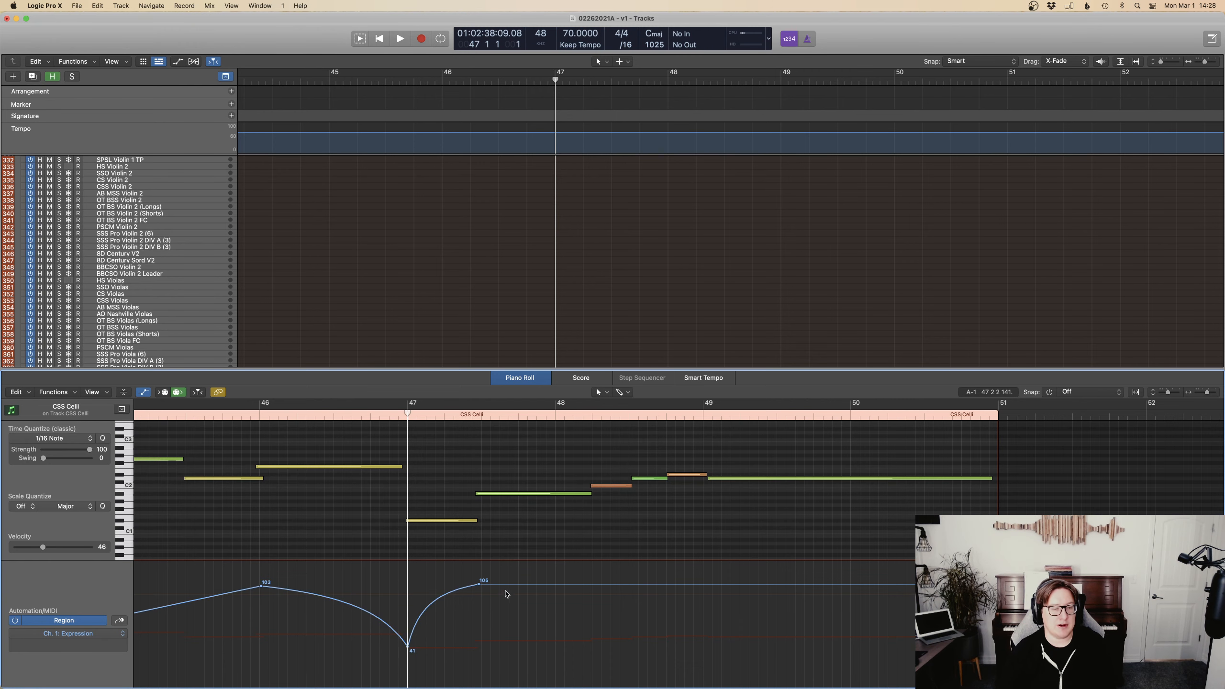
pyautogui.moveTo(508, 587); pyautogui.dragTo(509, 600)
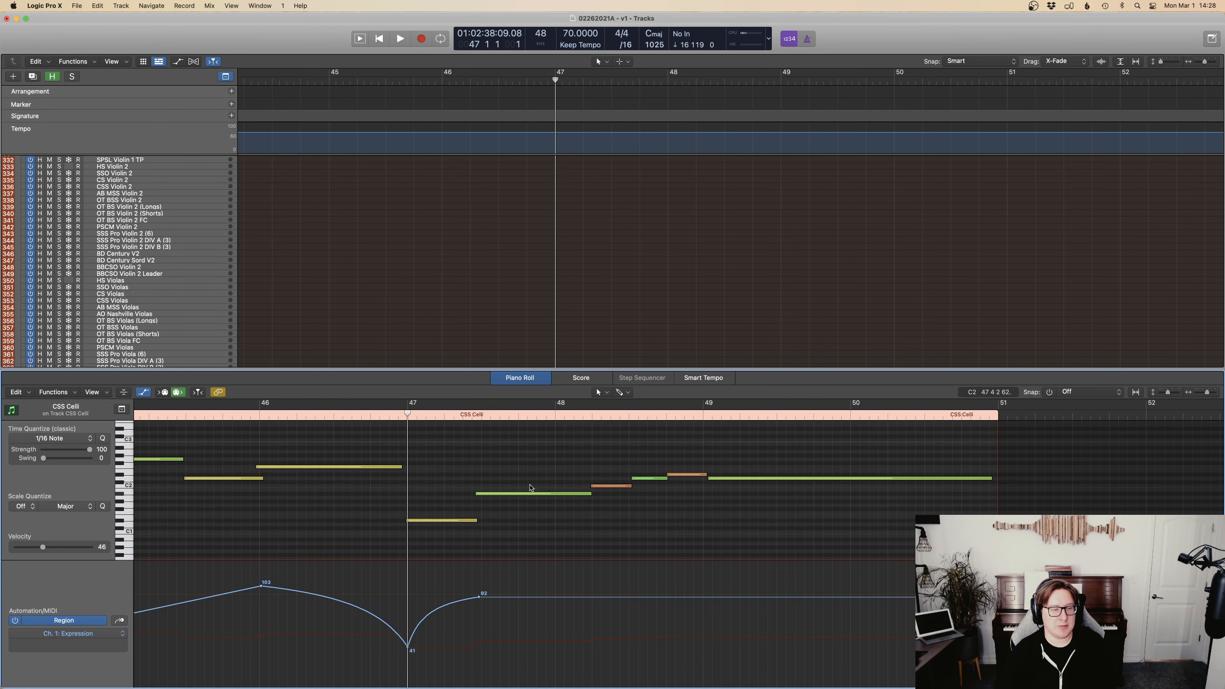
# Audition the cello line from just before bar 46 and add an expression point of 92 near the end of bar 47.
pyautogui.hscroll(-5, 530, 487)
pyautogui.click(453, 415)
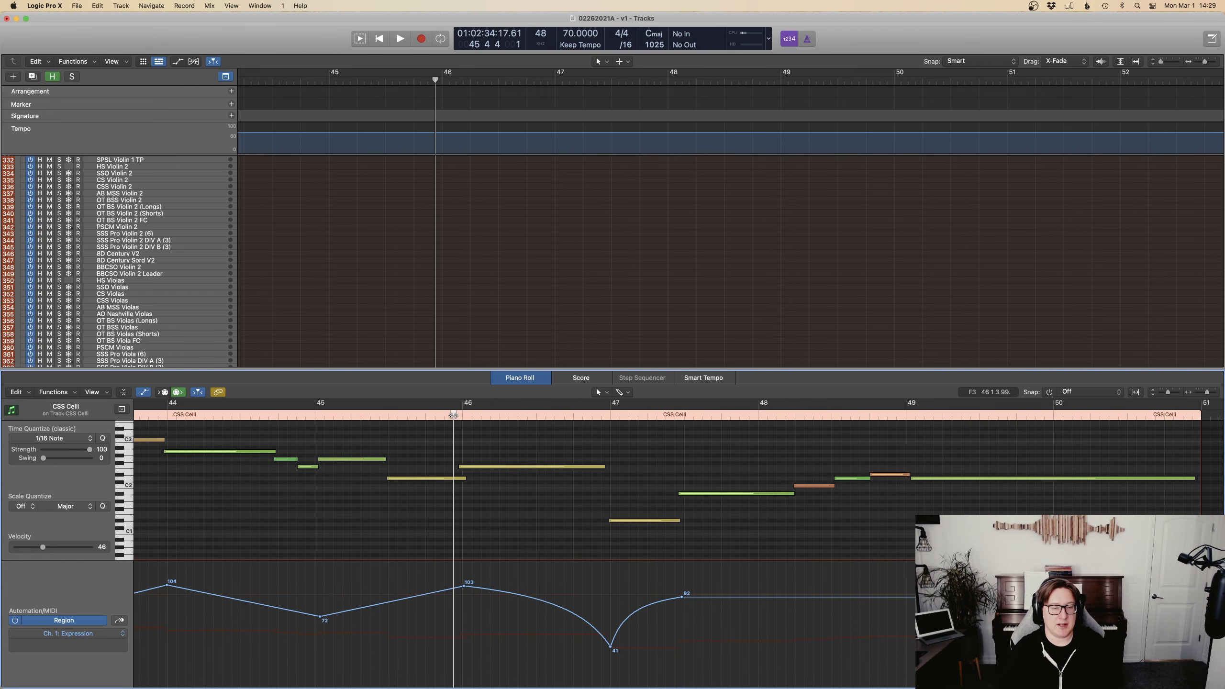
pyautogui.press('space')
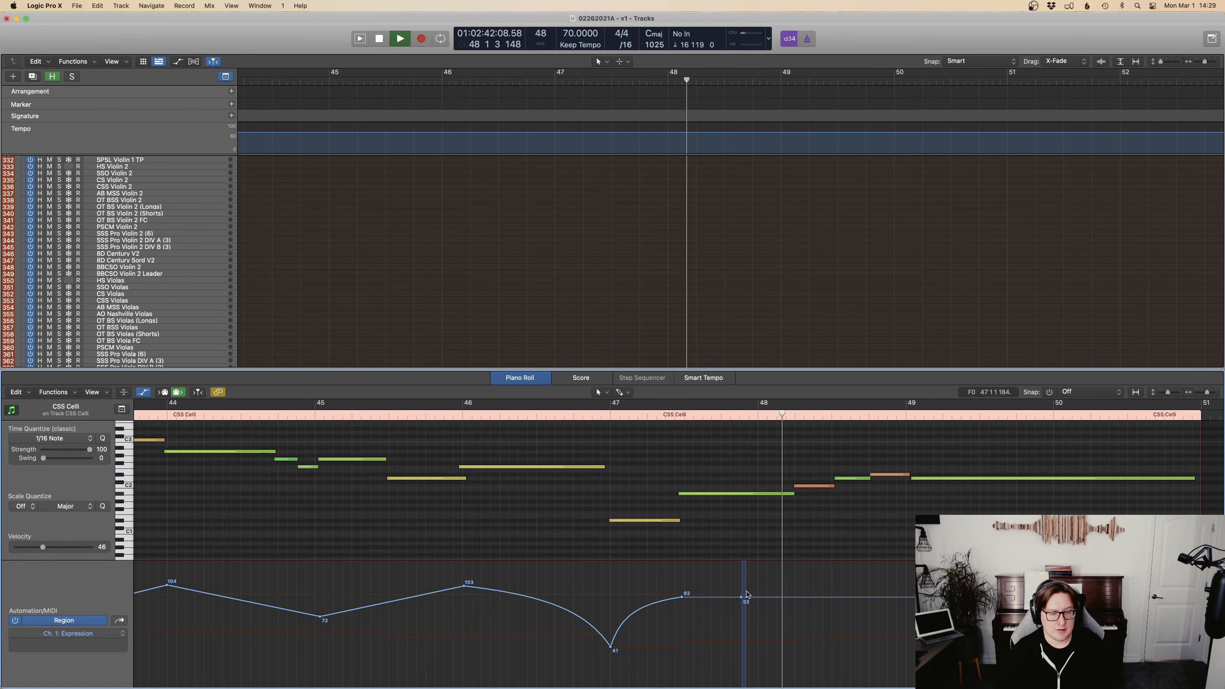
pyautogui.click(741, 598)
pyautogui.press('space')
# Reshape the expression to 24 at bar 47 and about 75 mid-bar, with a curved rise to about 112 late in bar 48.
pyautogui.moveTo(715, 601); pyautogui.dragTo(718, 617)
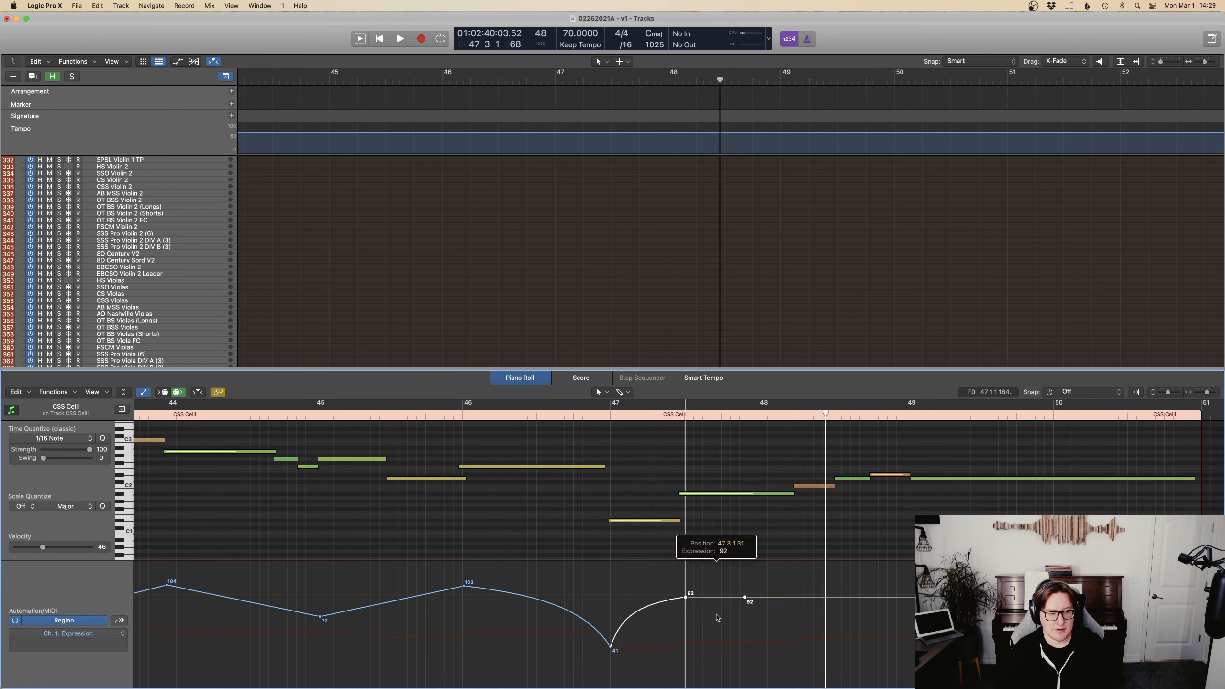
pyautogui.click(666, 609)
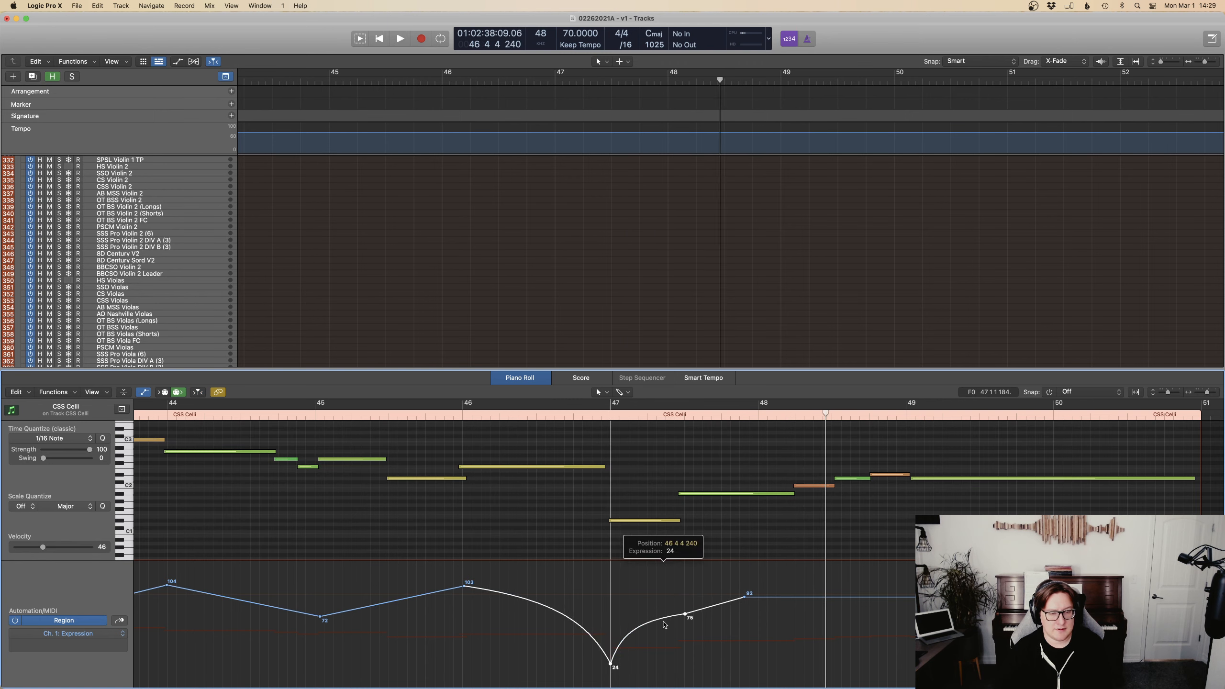
pyautogui.moveTo(750, 601); pyautogui.dragTo(893, 594)
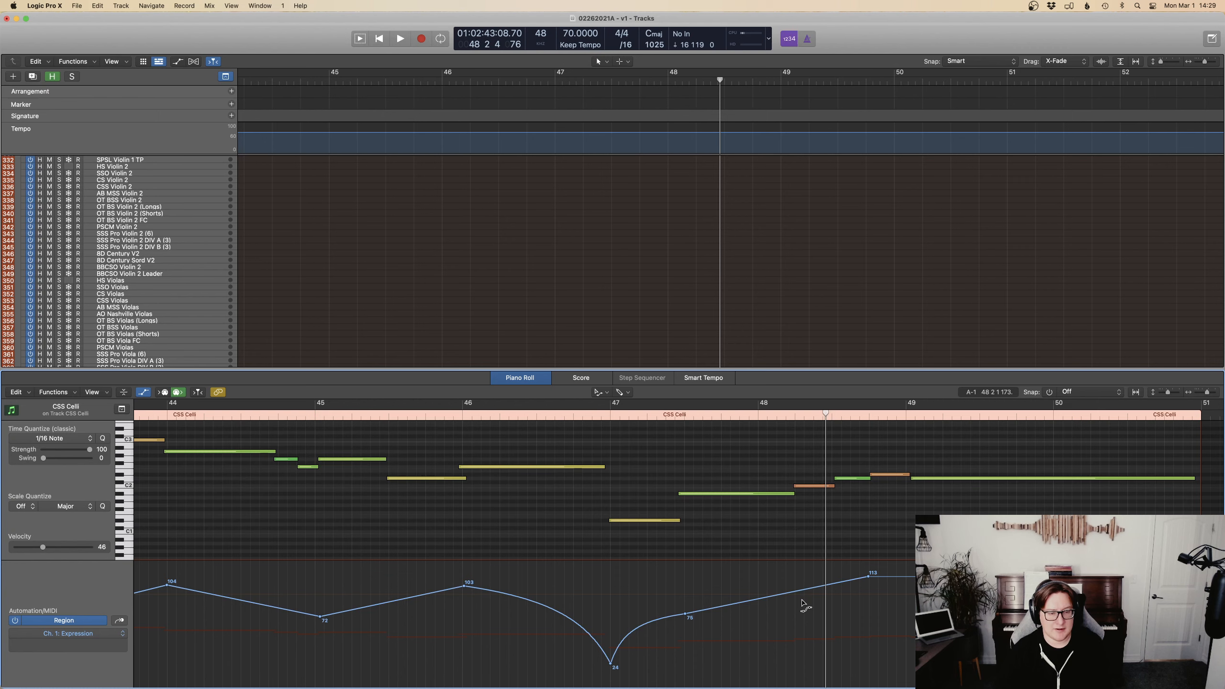
pyautogui.press('t')
pyautogui.press('w')
pyautogui.moveTo(799, 594); pyautogui.dragTo(799, 600)
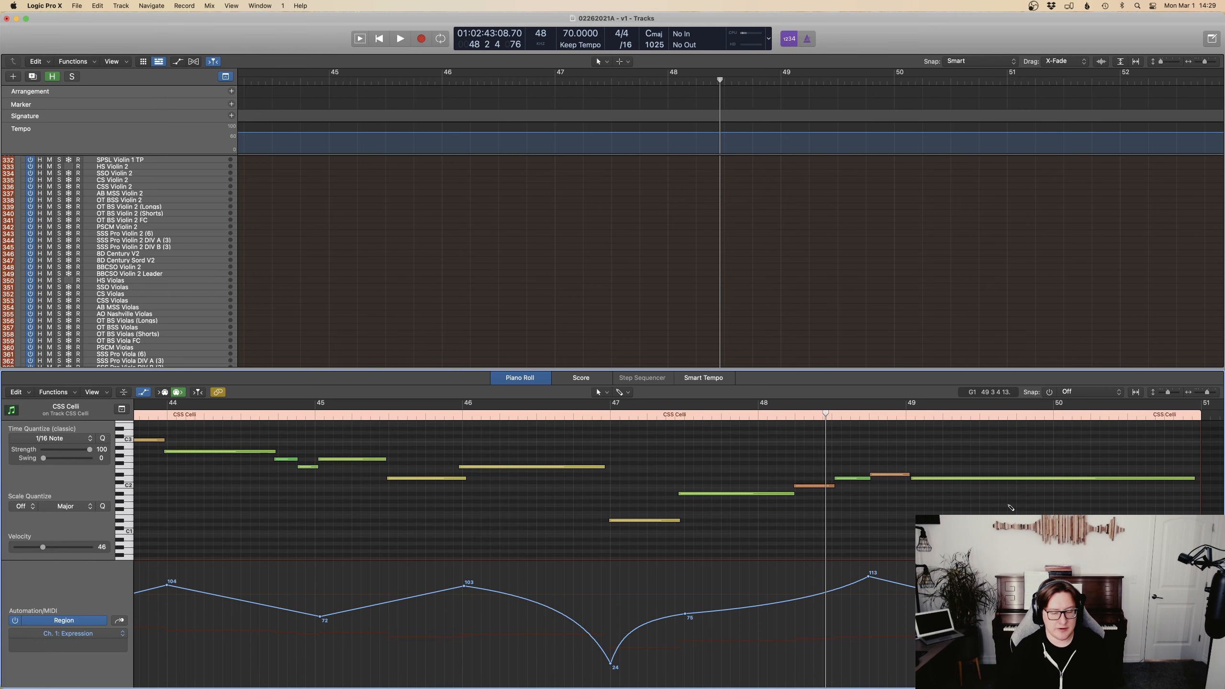
# Check the Modulation automation, return to Expression and play the new cello phrase from just before bar 47.
pyautogui.press('super+1')
pyautogui.press('a')
pyautogui.press('a')
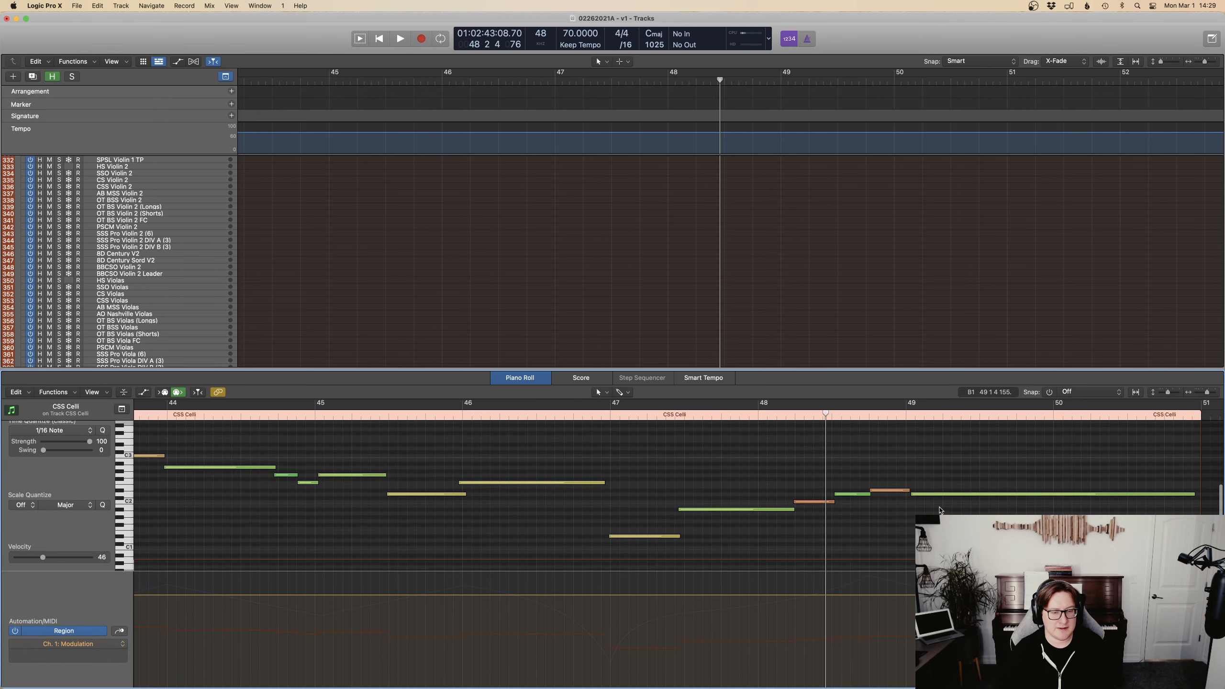
pyautogui.press('super+2')
pyautogui.click(598, 412)
pyautogui.press('space')
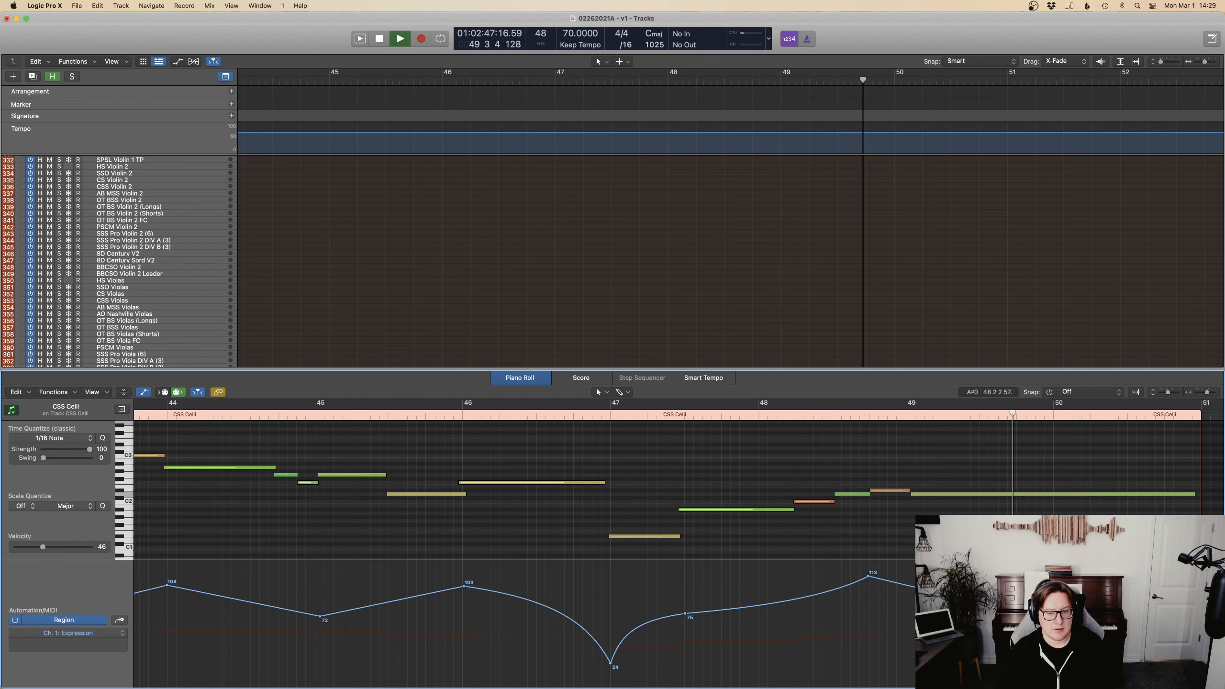
# Add a falling modulation line from bar 49 to the region's end, replay from just before bar 47 and close the Piano Roll.
pyautogui.press('space')
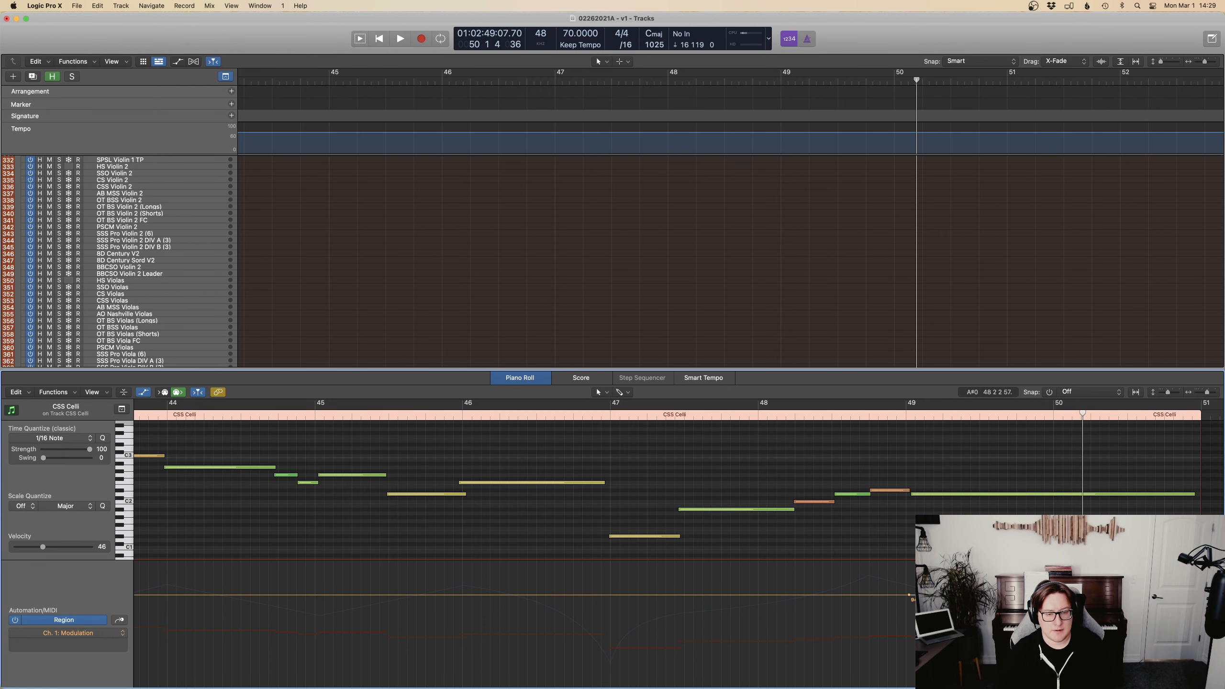
pyautogui.hscroll(1, 906, 593)
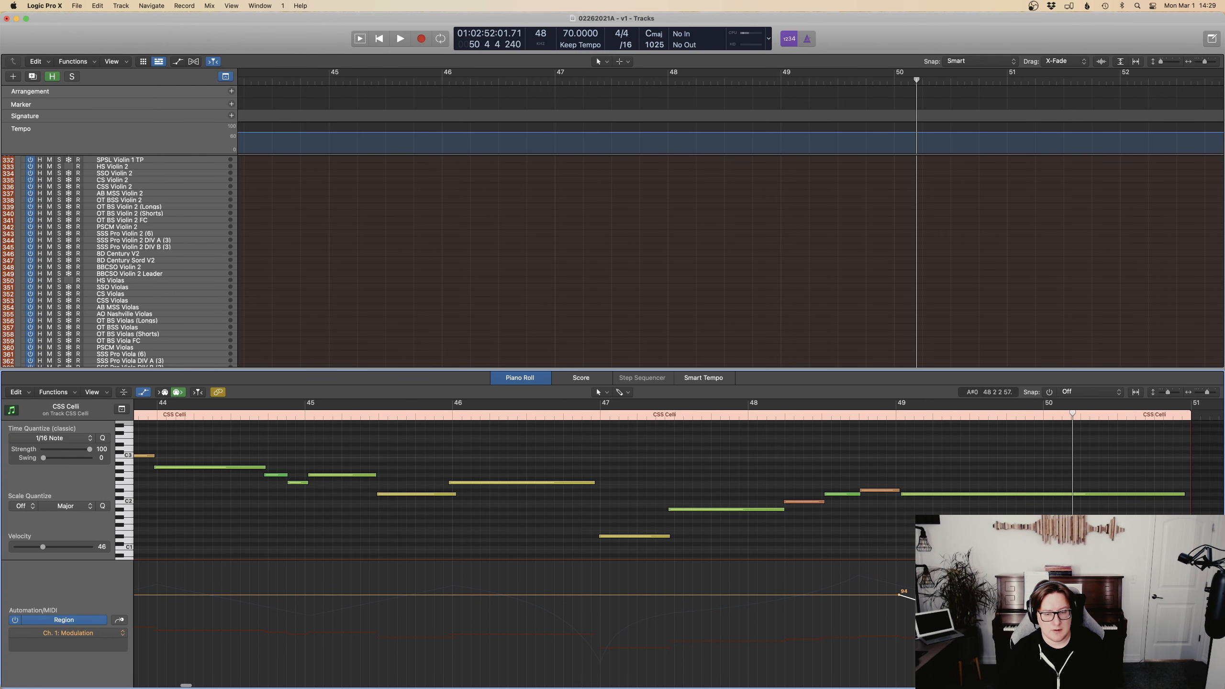
pyautogui.click(584, 415)
pyautogui.press('space')
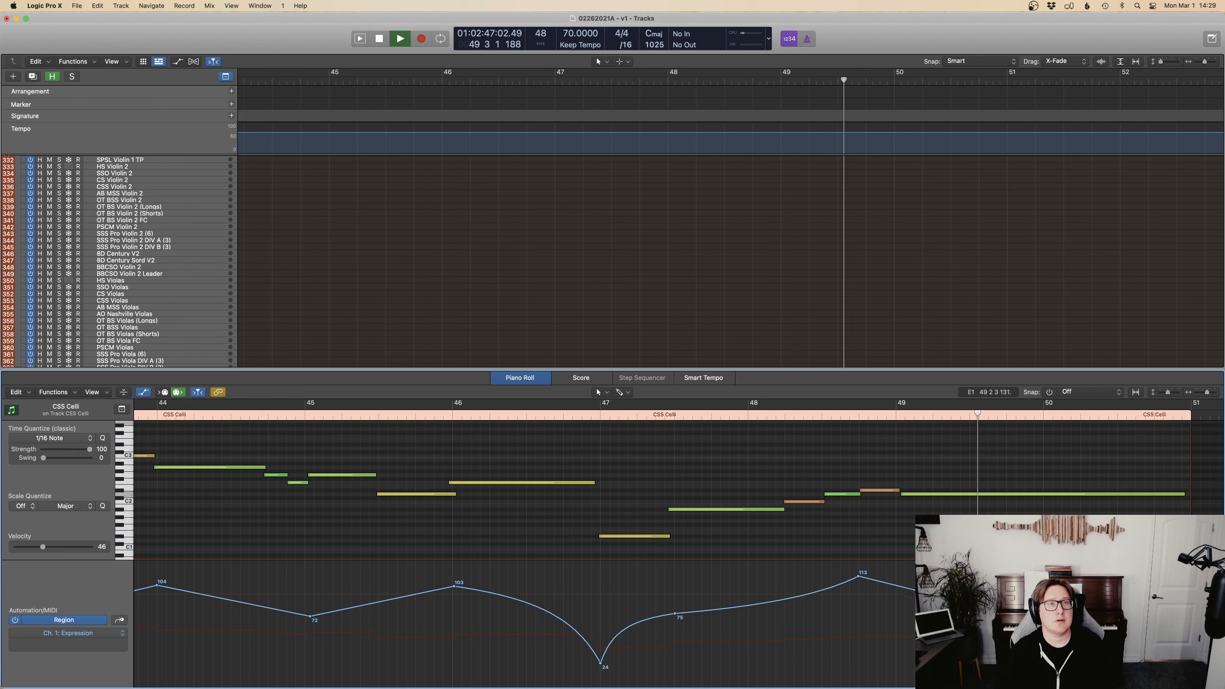
pyautogui.press('p')
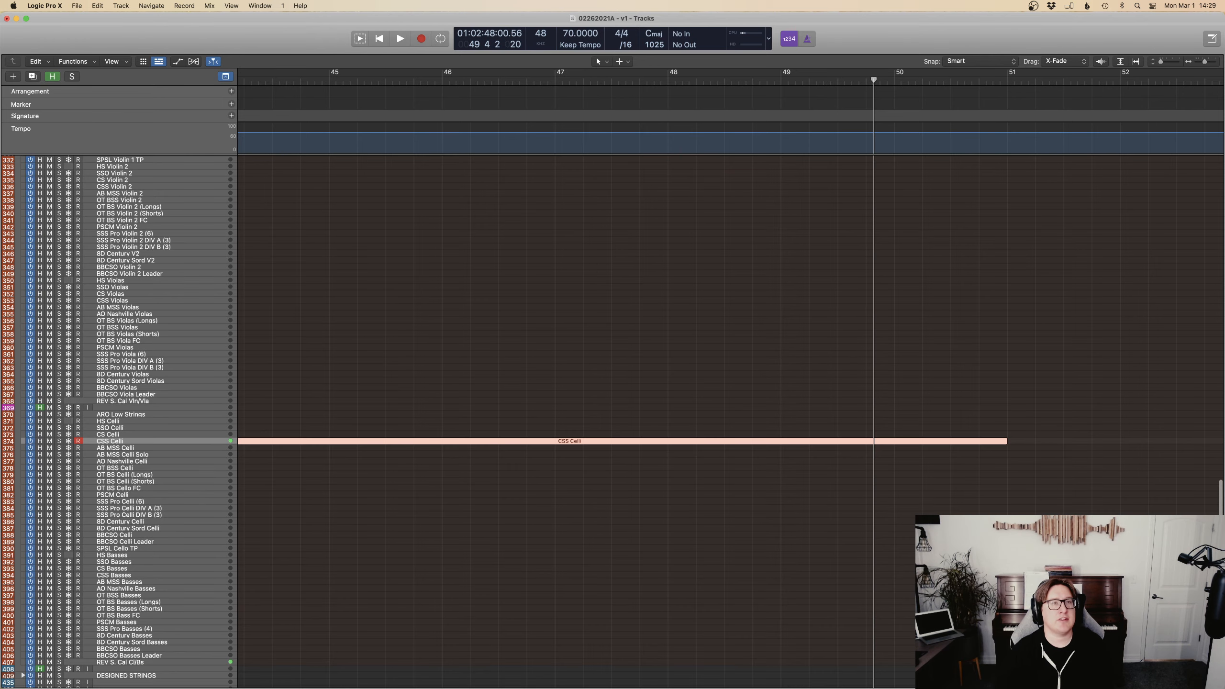
# Look over the string tracks and their regions from bar 34 to bar 50.
pyautogui.hscroll(-5, 579, 419)
pyautogui.scroll(20, 578, 420)
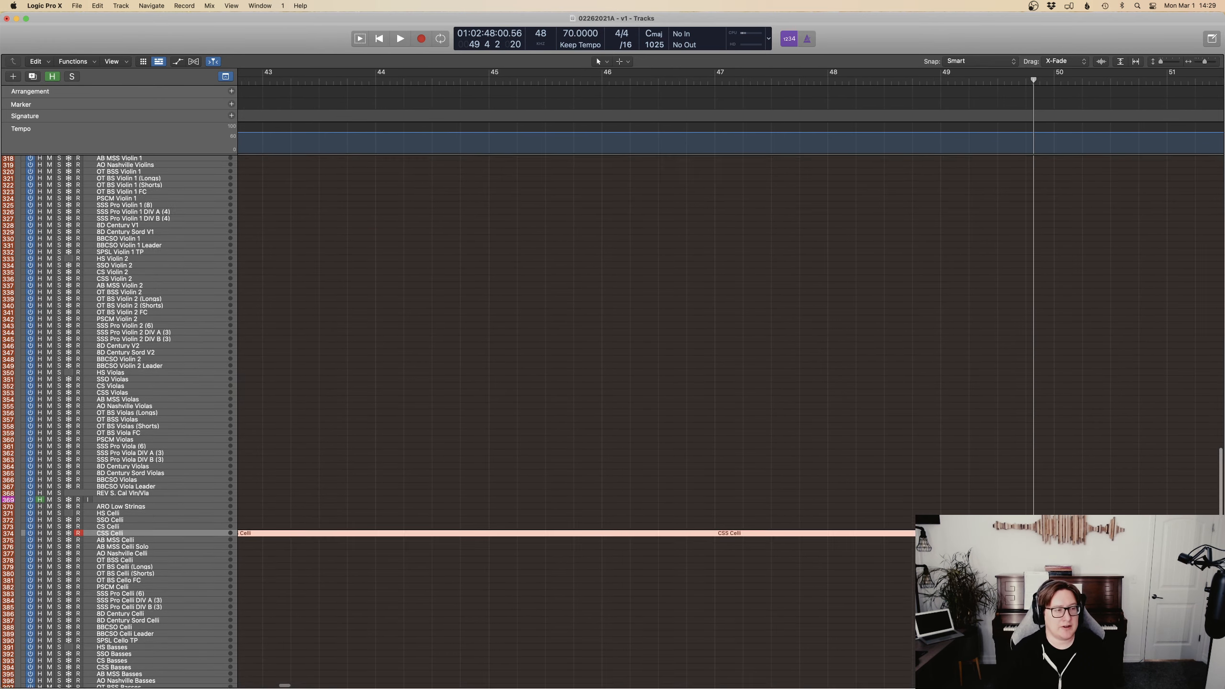
pyautogui.scroll(-20, 578, 419)
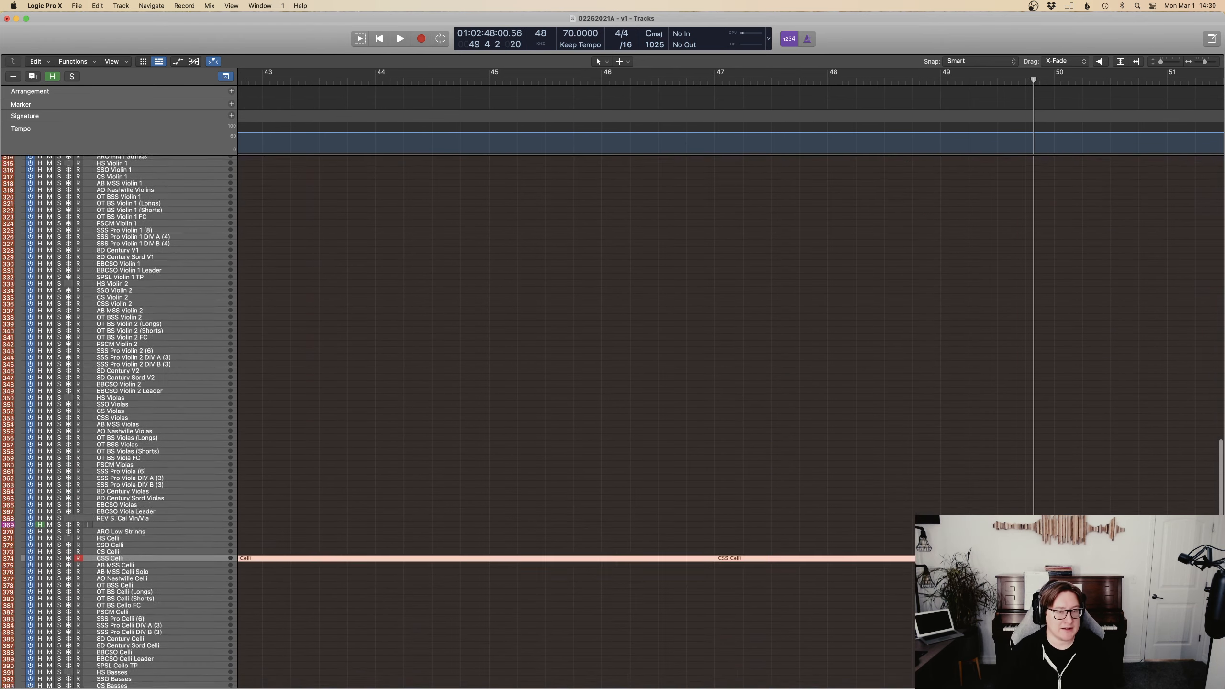
pyautogui.hscroll(-2, 578, 419)
pyautogui.hscroll(-8, 724, 386)
pyautogui.scroll(8, 723, 386)
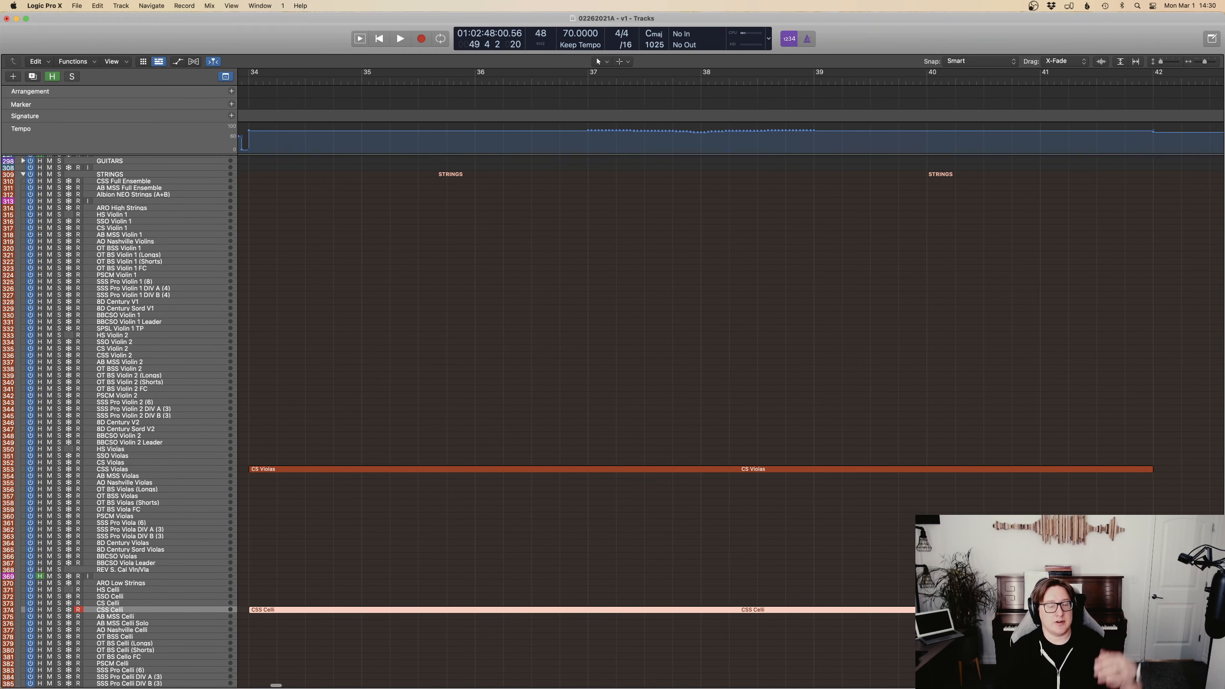
pyautogui.scroll(-10, 723, 386)
pyautogui.hscroll(4, 724, 386)
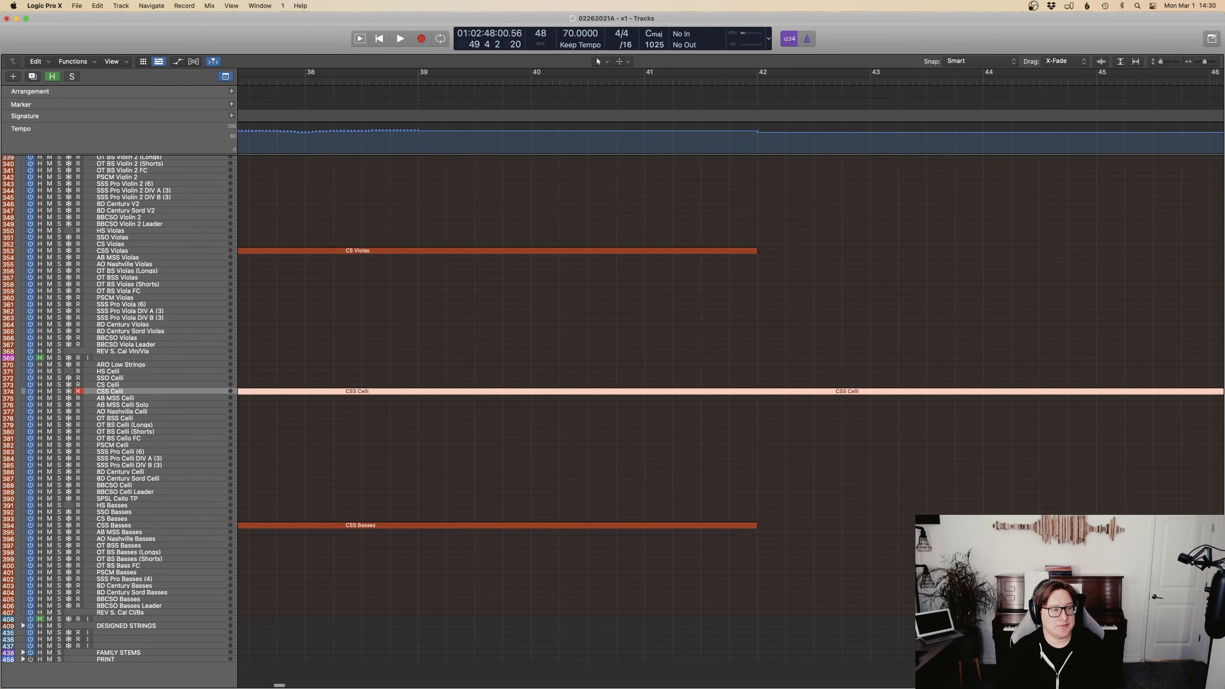
pyautogui.scroll(10, 723, 386)
pyautogui.hscroll(5, 723, 386)
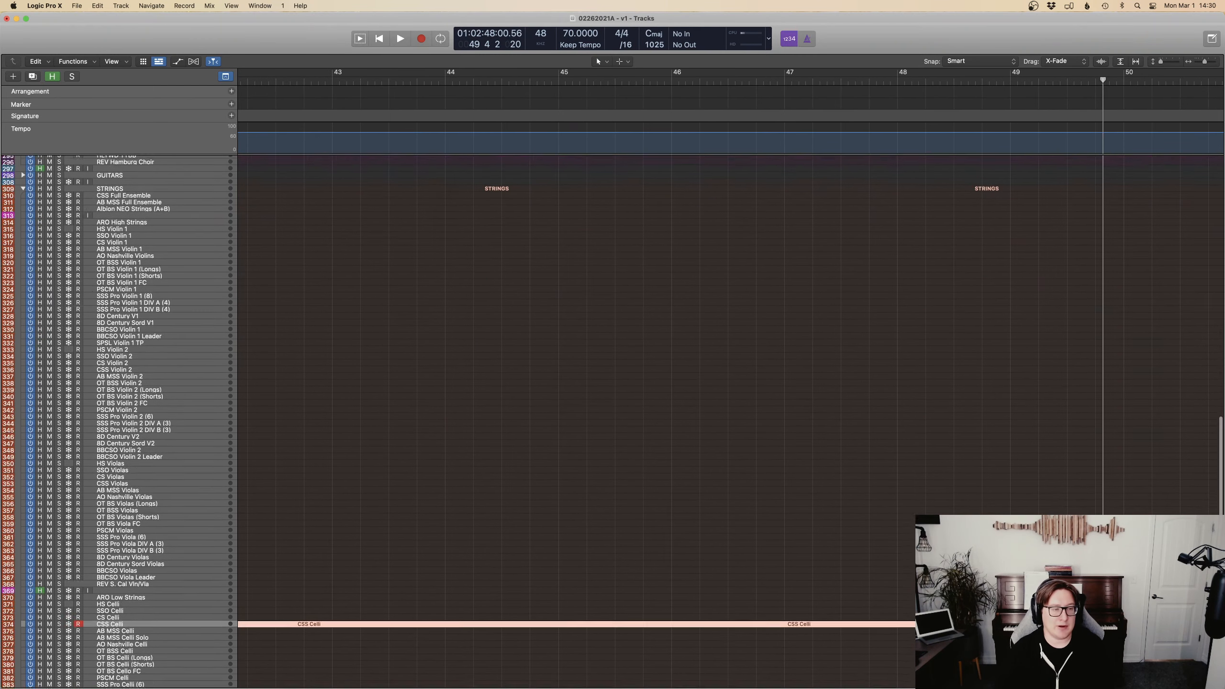
pyautogui.hscroll(-2, 723, 386)
pyautogui.scroll(-1, 723, 386)
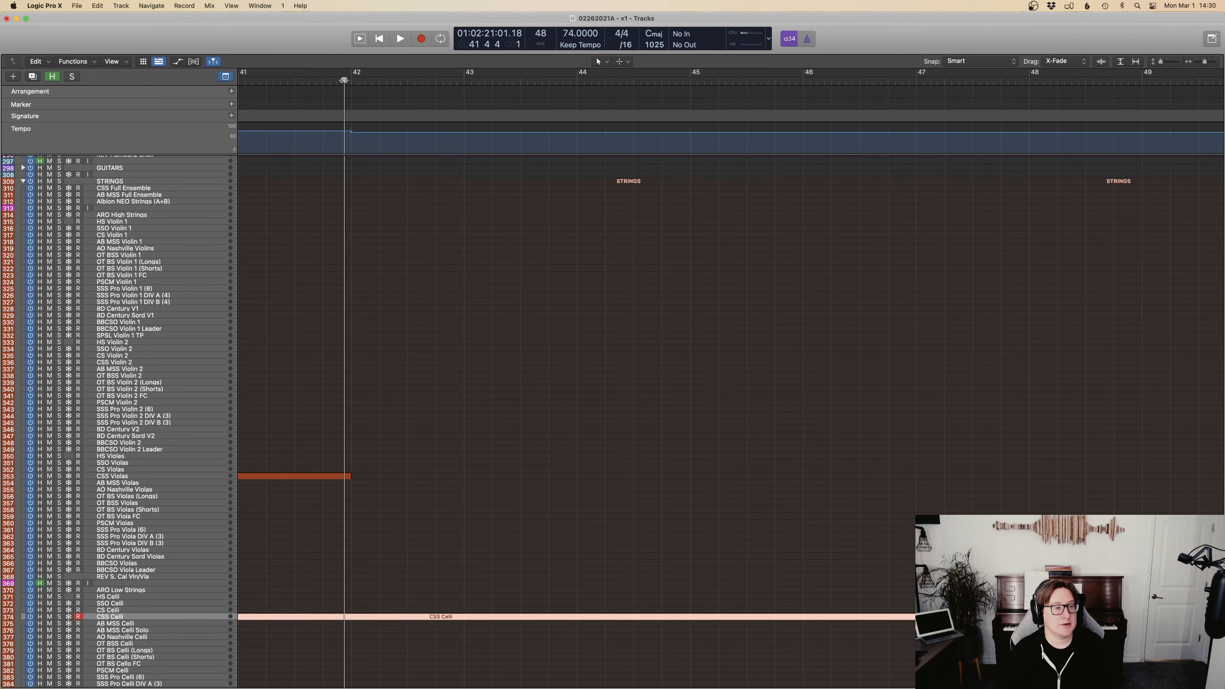
# Play from just before bar 42 while reviewing the vocal and string tracks, and return the playhead to bar 47.
pyautogui.press('space')
pyautogui.scroll(20, 737, 451)
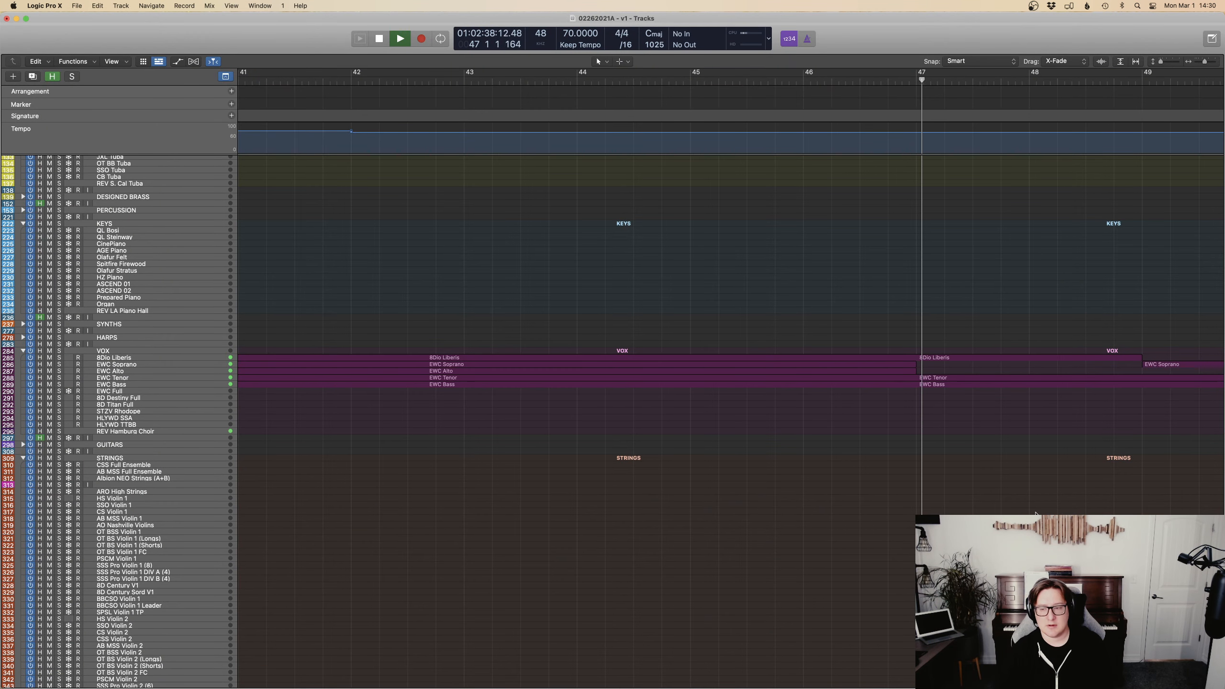
pyautogui.scroll(-20, 1035, 514)
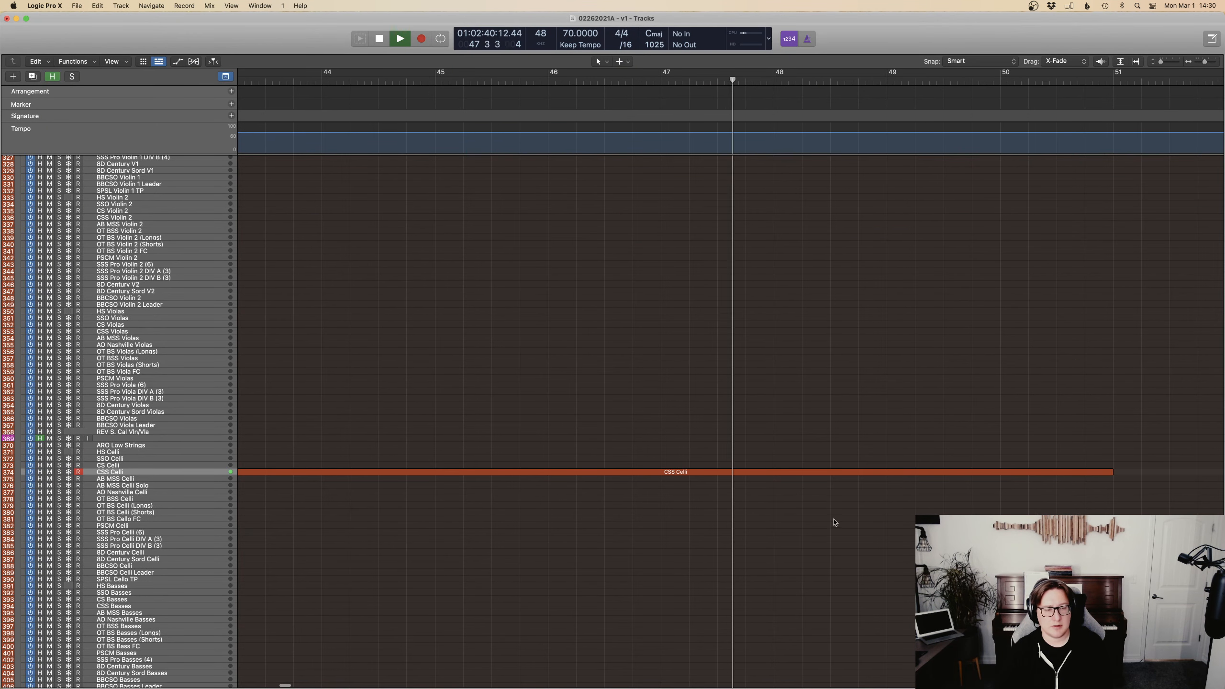
pyautogui.click(651, 89)
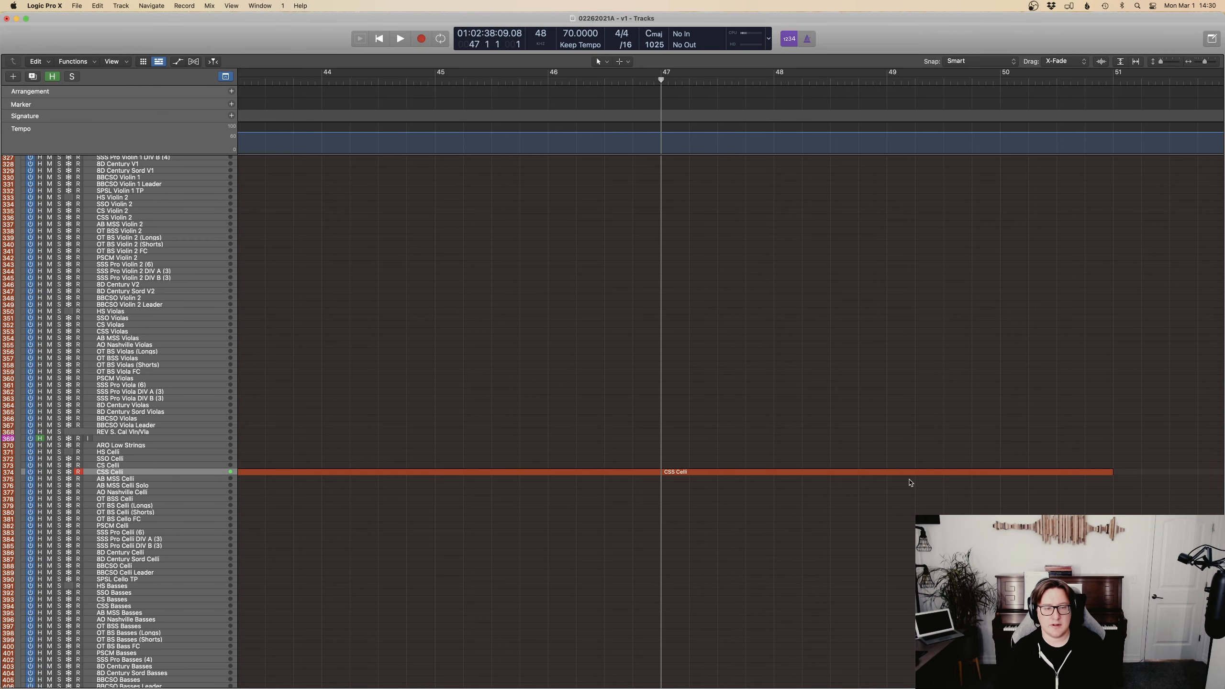
pyautogui.press('p')
pyautogui.press('p')
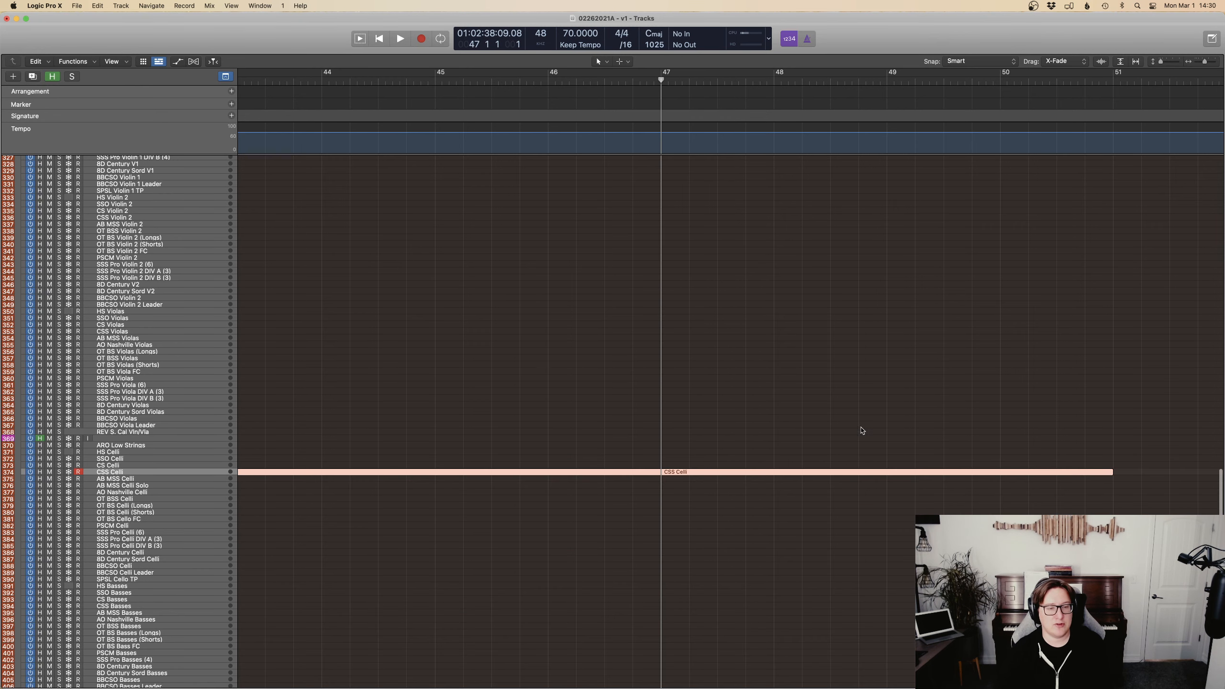
pyautogui.press('p')
pyautogui.press('p')
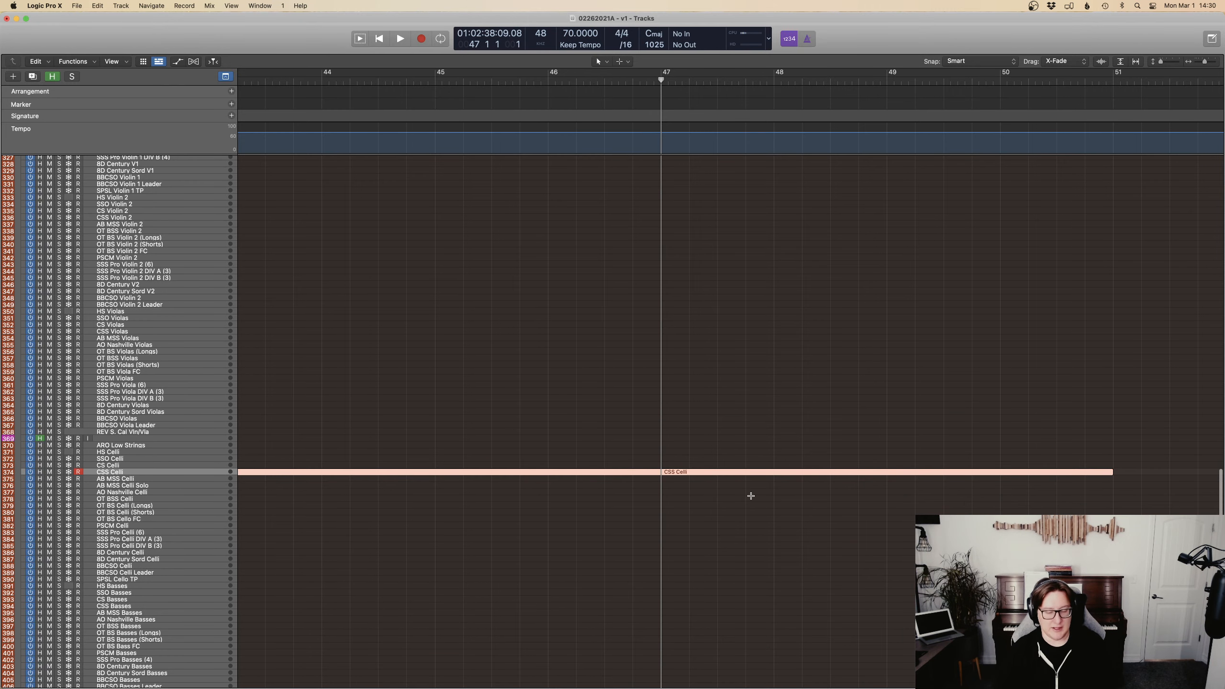
# Copy the CSS Celli region at bar 47 onto the CSS Basses track and open the copy in the Piano Roll.
pyautogui.moveTo(756, 502); pyautogui.dragTo(736, 454)
pyautogui.scroll(-5, 743, 457)
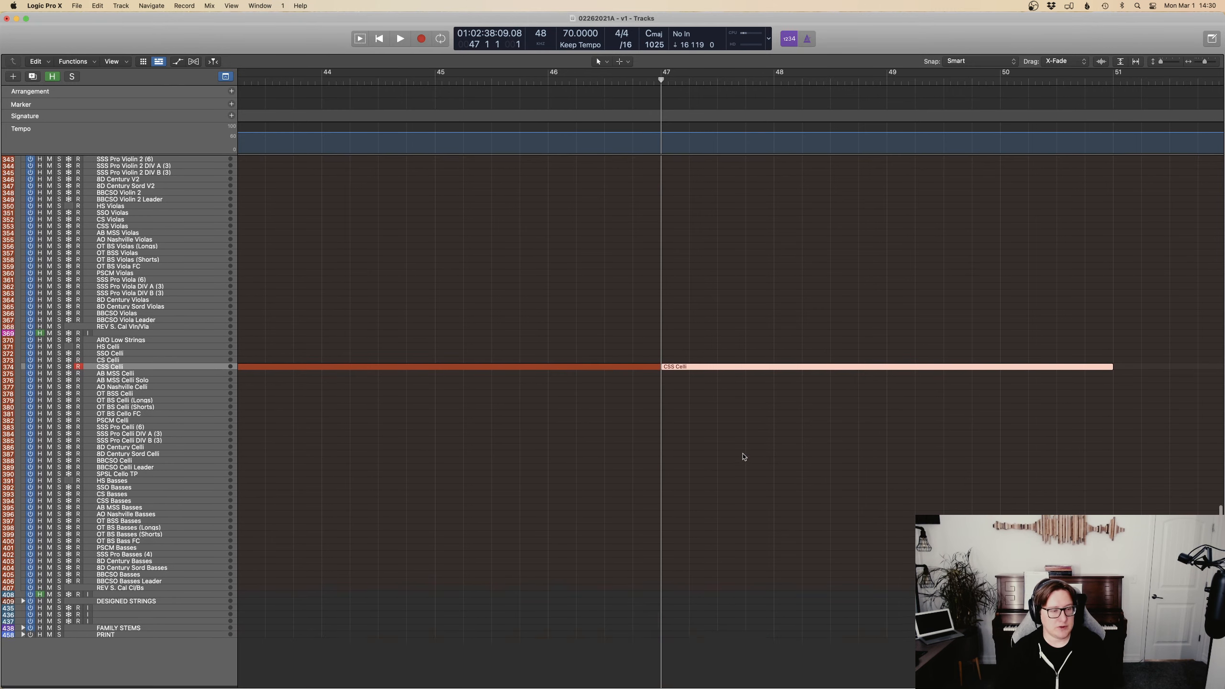
pyautogui.hscroll(-8, 744, 457)
pyautogui.moveTo(695, 542); pyautogui.dragTo(439, 485)
pyautogui.hscroll(10, 820, 495)
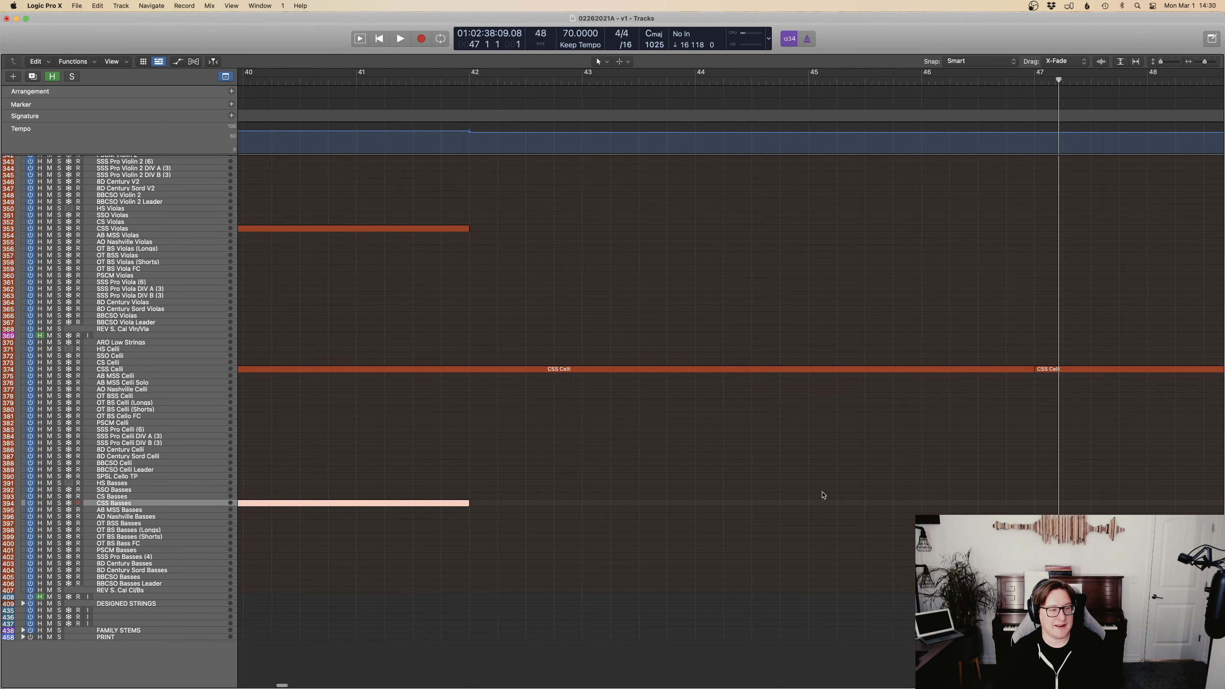
pyautogui.press('super+v')
pyautogui.doubleClick(821, 492)
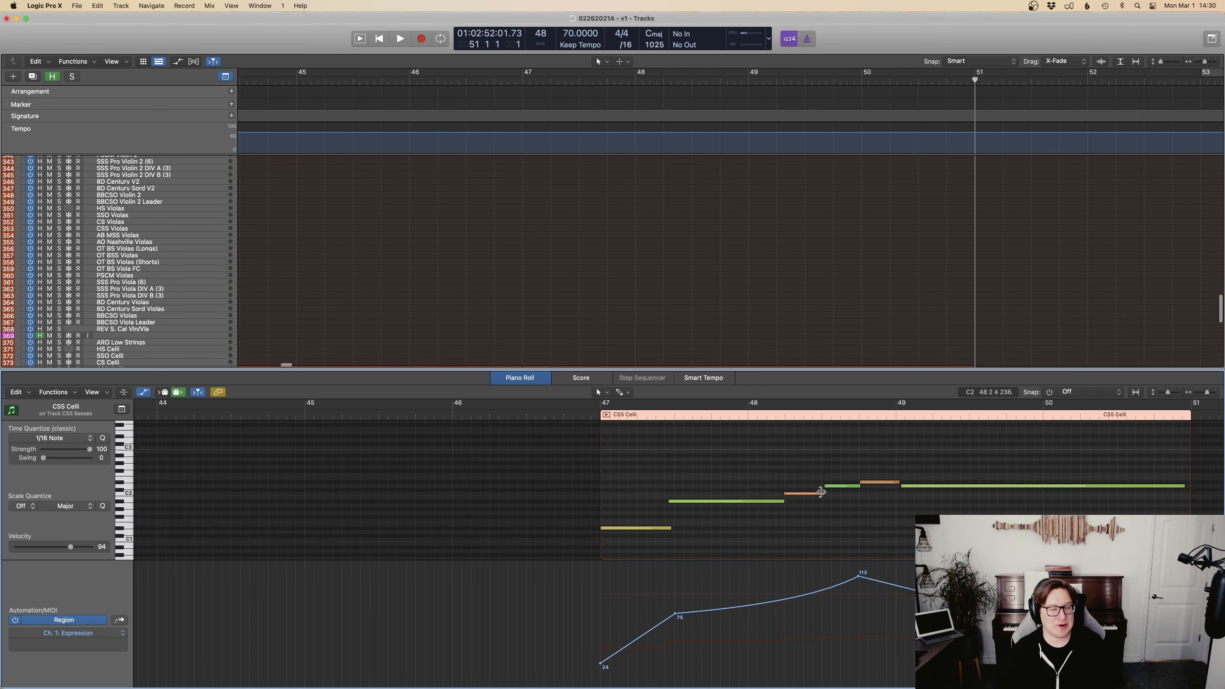
# Transpose all notes of the bass copy down one octave and extend the long last note's start slightly earlier, to about bar 49.
pyautogui.press('super+a')
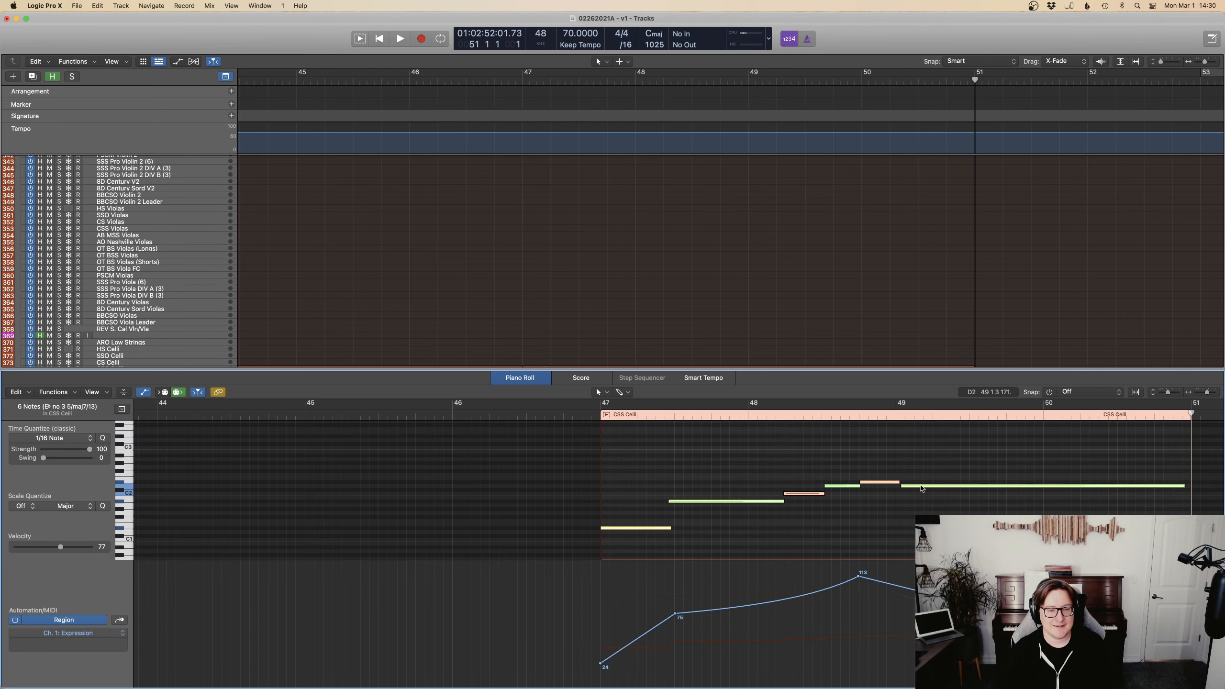
pyautogui.rightClick(922, 489)
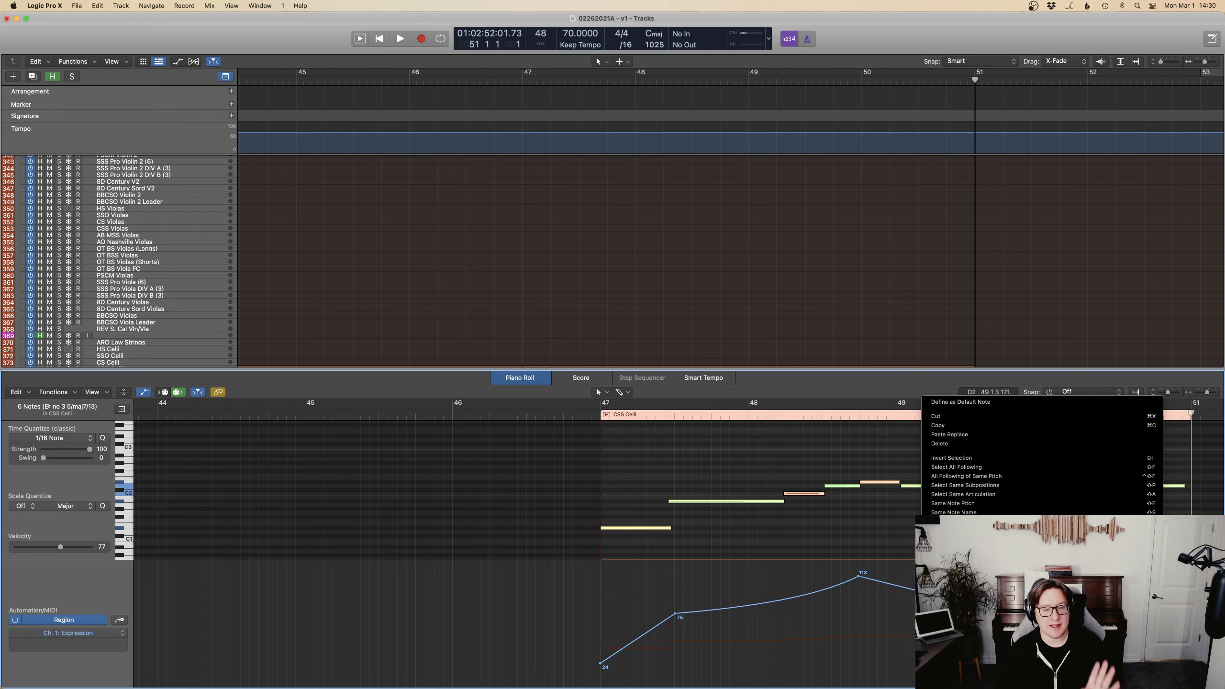
pyautogui.press('Escape')
pyautogui.hotkey('alt', 'shift', 'Down')
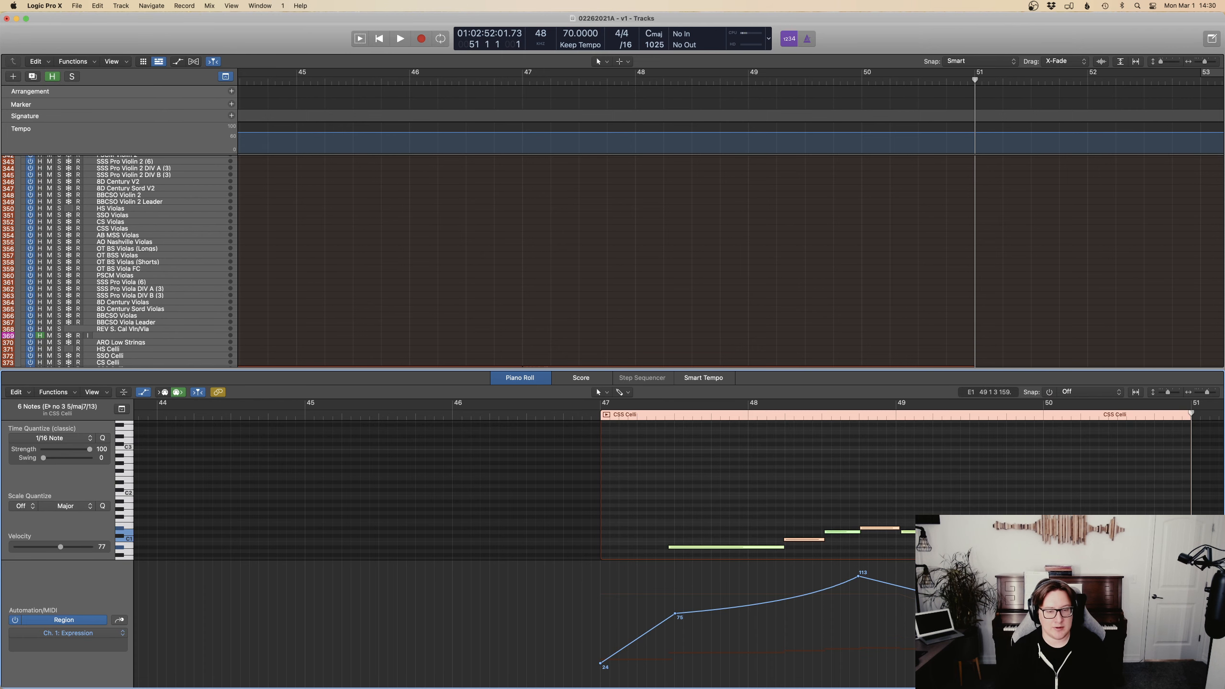
pyautogui.scroll(-2, 908, 519)
pyautogui.click(908, 519)
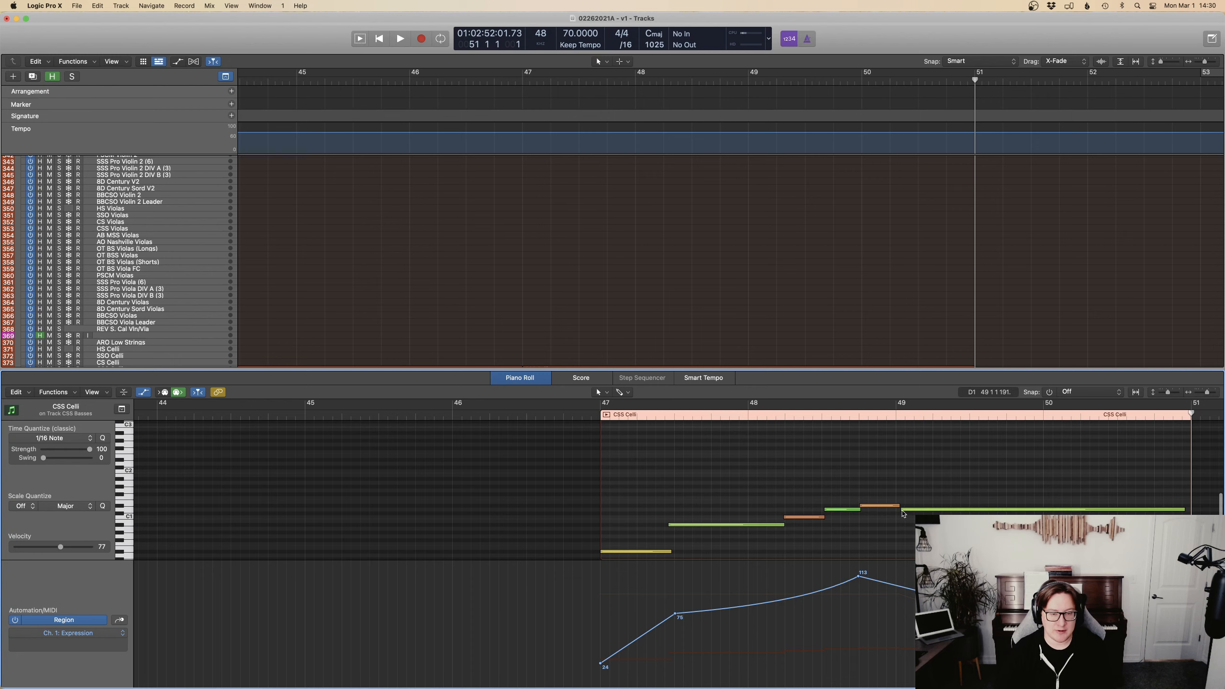
pyautogui.moveTo(903, 515); pyautogui.dragTo(899, 514)
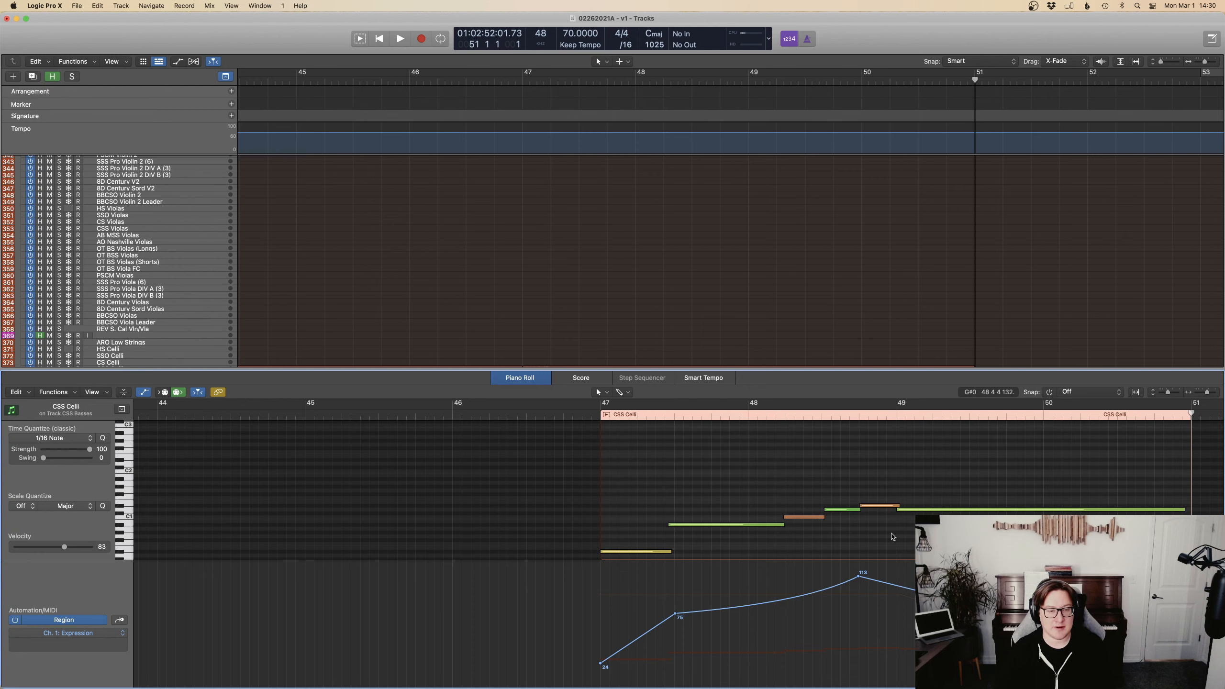
# Audition the basses from just before bar 47, then solo the CSS Basses track and return the playhead to bar 47.
pyautogui.click(580, 416)
pyautogui.press('space')
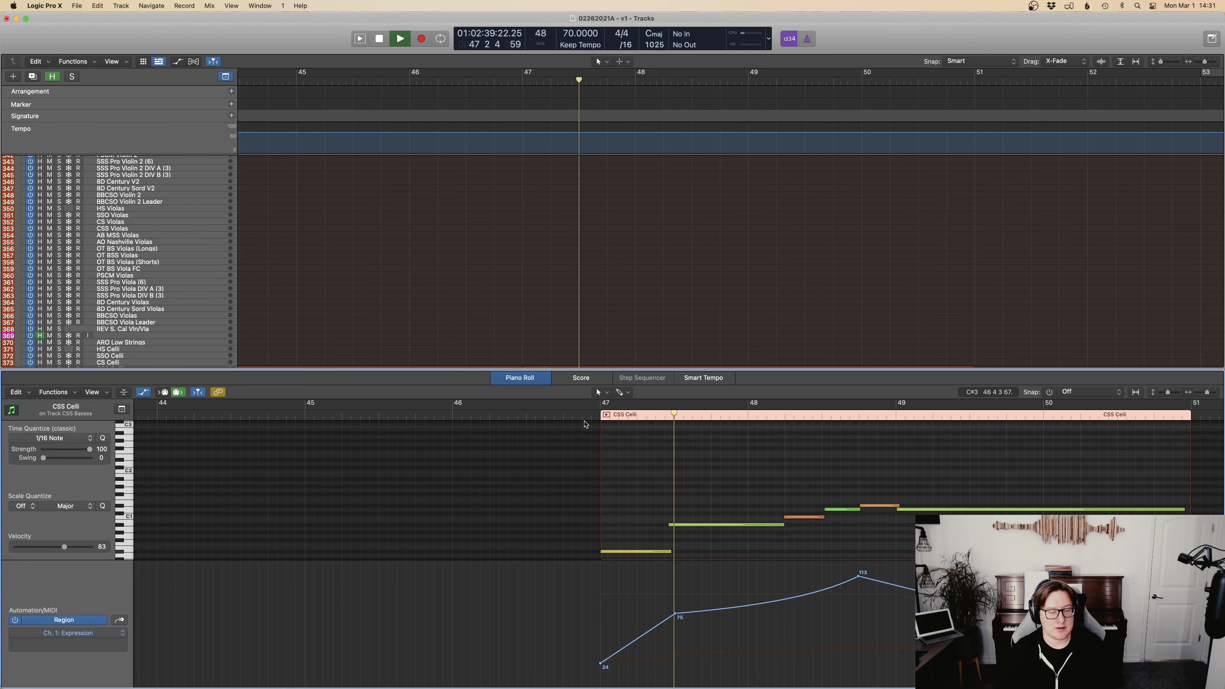
pyautogui.press('s')
pyautogui.press('s')
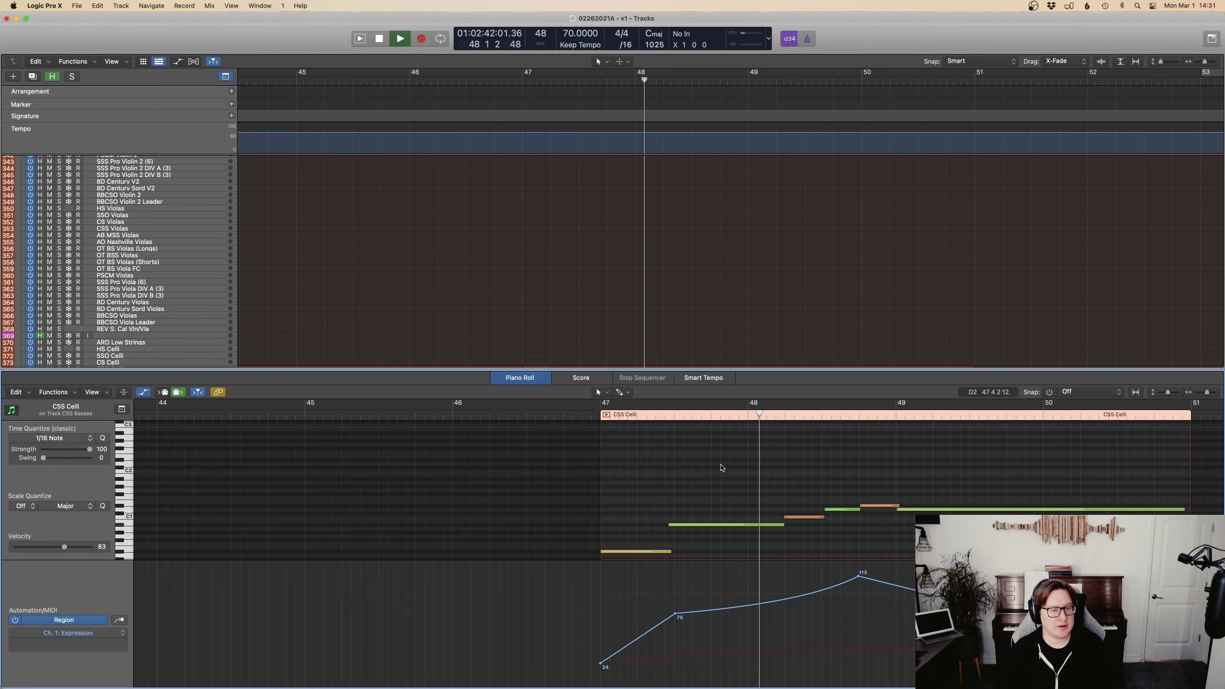
pyautogui.press('e')
pyautogui.press('space')
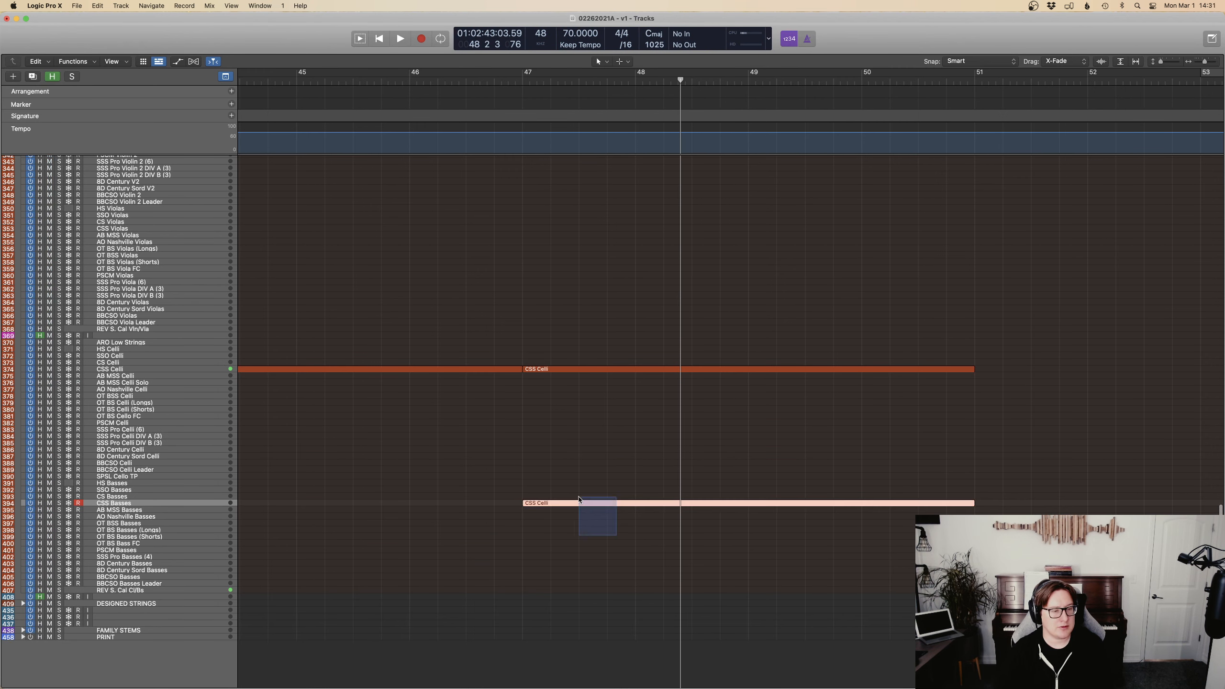
pyautogui.press('s')
pyautogui.click(520, 81)
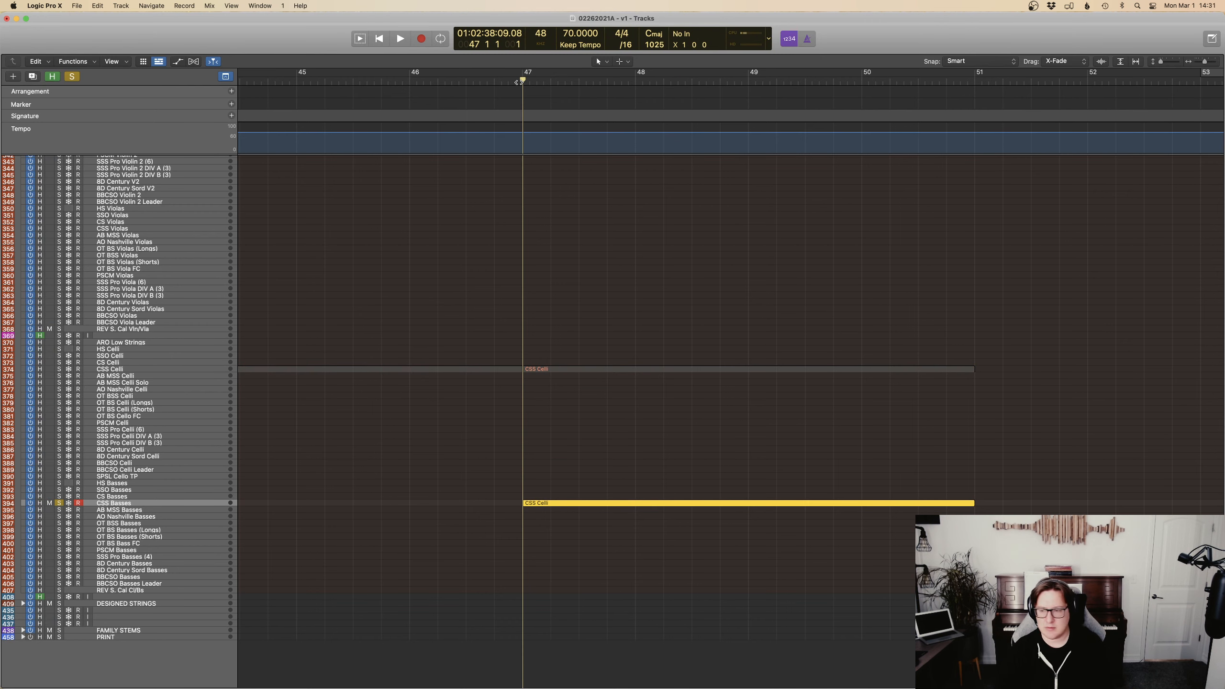
# Bend the first rising segment of the basses' Expression automation, from bar 47 to the 76 point, into an upward-bulging curve.
pyautogui.press('p')
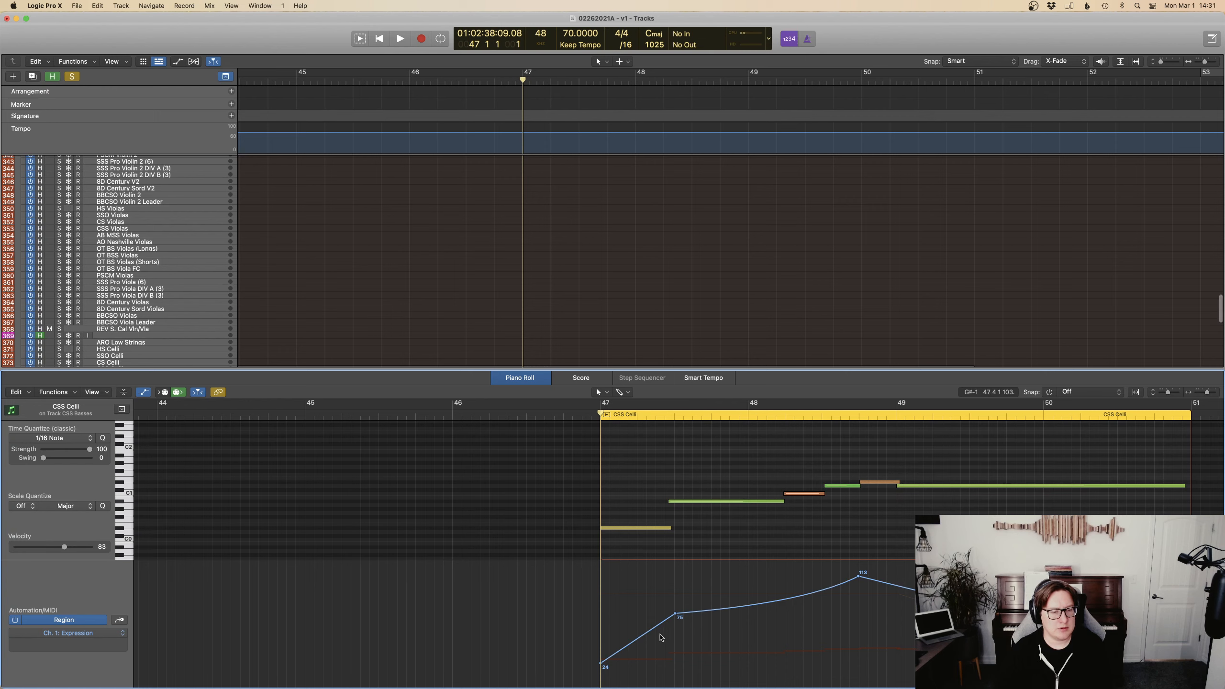
pyautogui.press('t')
pyautogui.press('u')
pyautogui.moveTo(646, 631); pyautogui.dragTo(645, 619)
pyautogui.press('t')
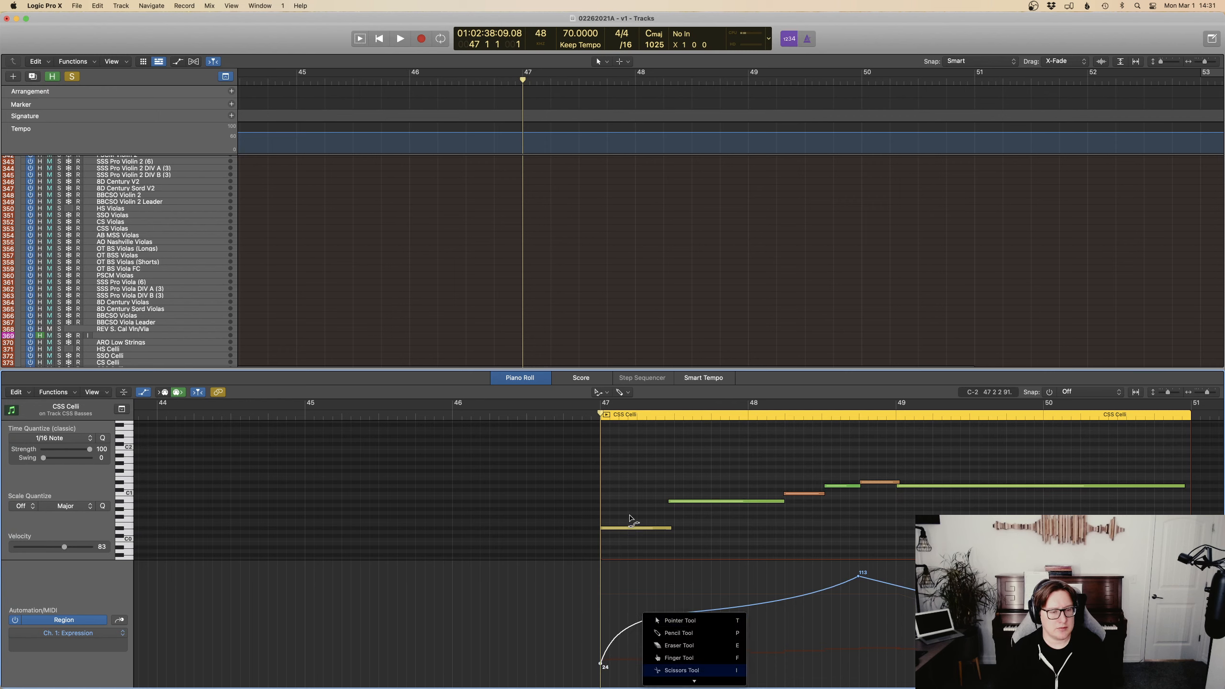
pyautogui.press('t')
# Play the soloed bass line from bar 47, hide the Piano Roll automation and deselect the CSS Basses region.
pyautogui.press('space')
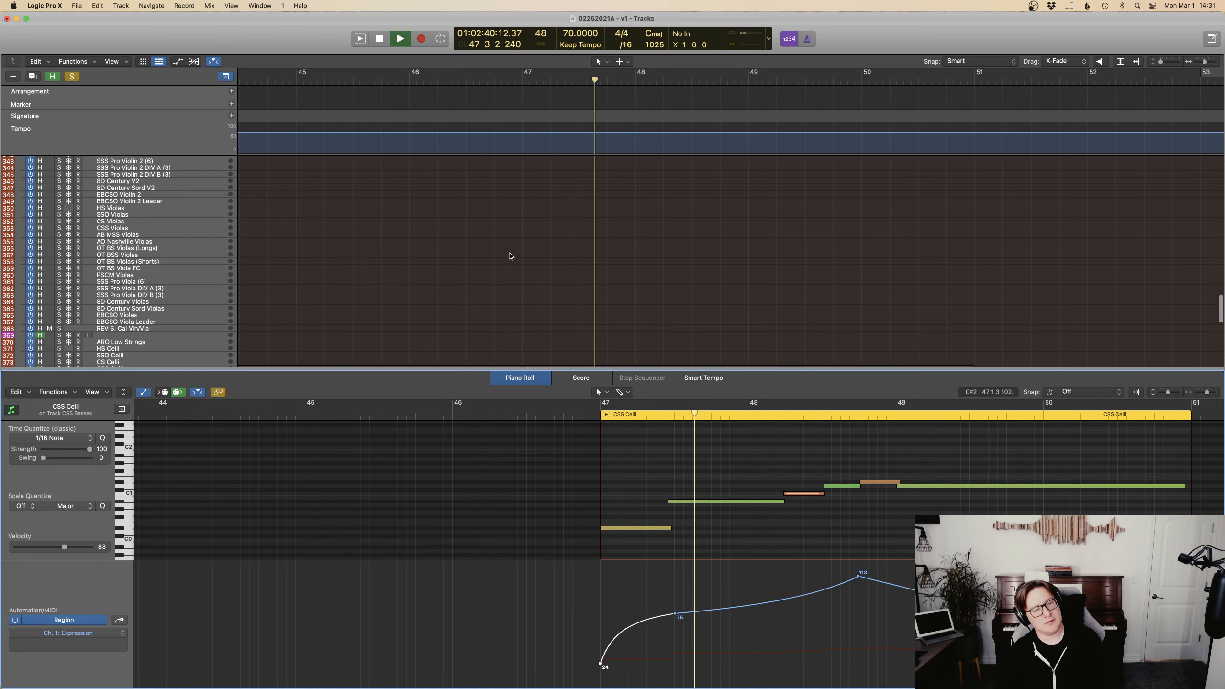
pyautogui.scroll(-10, 509, 257)
pyautogui.hscroll(-5, 512, 256)
pyautogui.press('a')
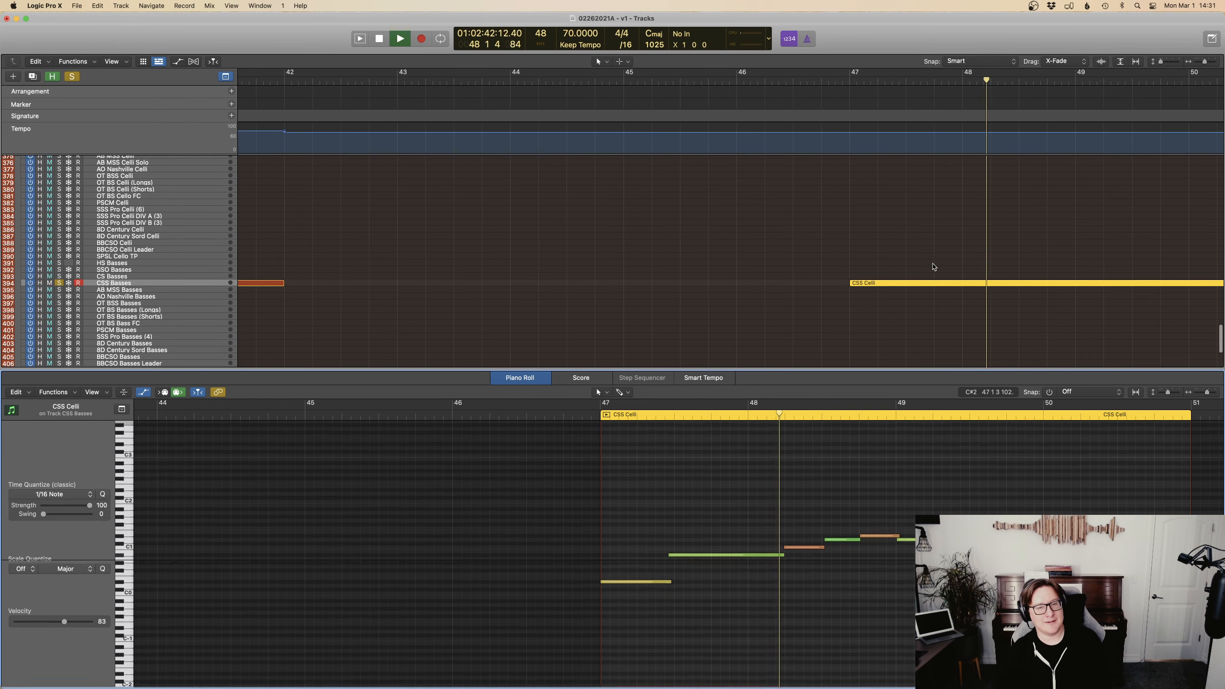
pyautogui.click(886, 314)
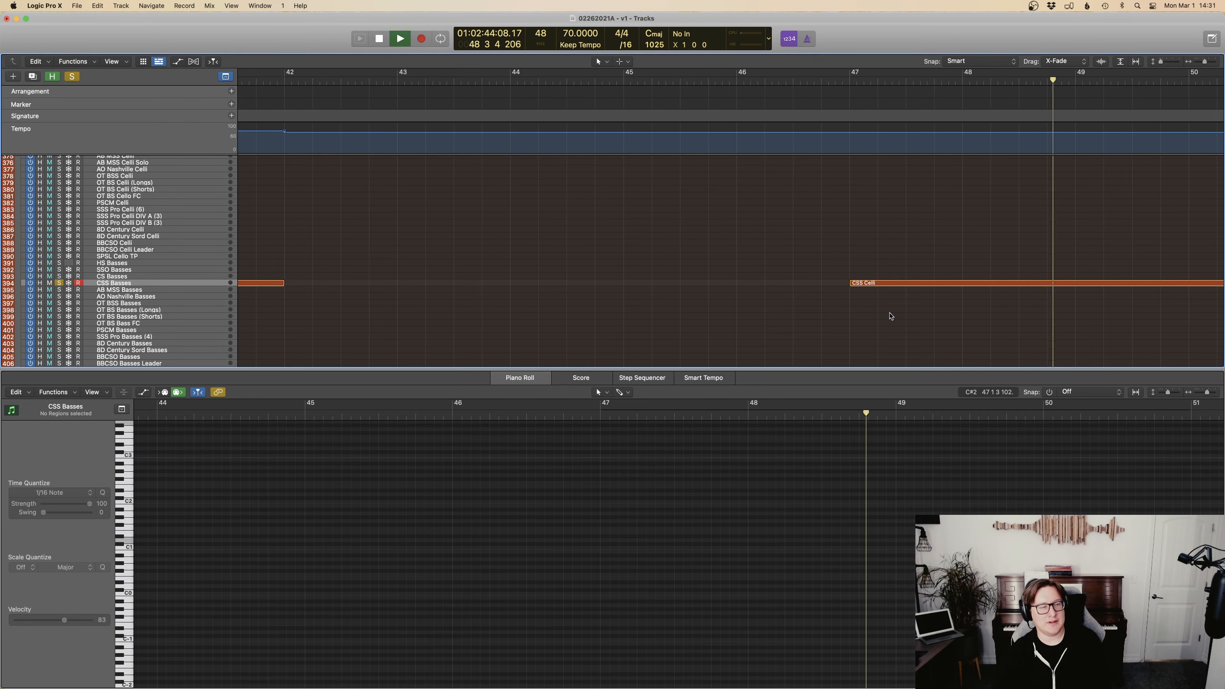
# Play the soloed CSS Basses track from bar 34 and select its region there to view its notes.
pyautogui.press('a')
pyautogui.press('a')
pyautogui.scroll(-5, 891, 316)
pyautogui.hscroll(-3, 891, 316)
pyautogui.hscroll(-15, 891, 316)
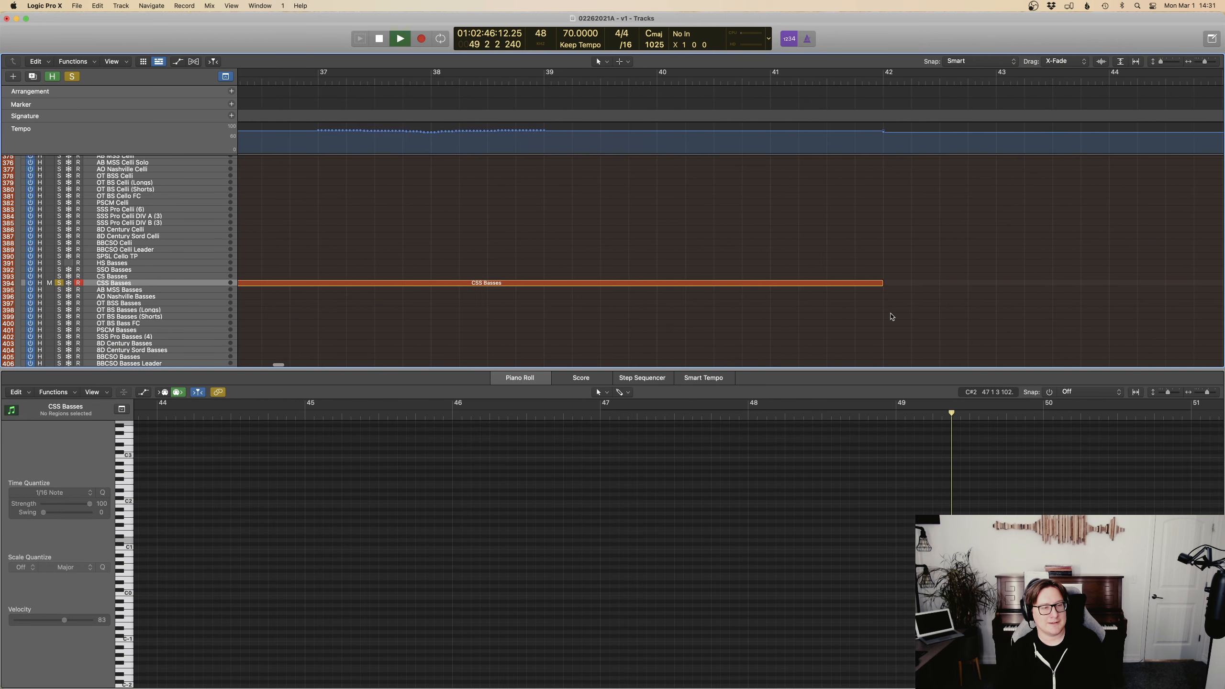
pyautogui.click(496, 81)
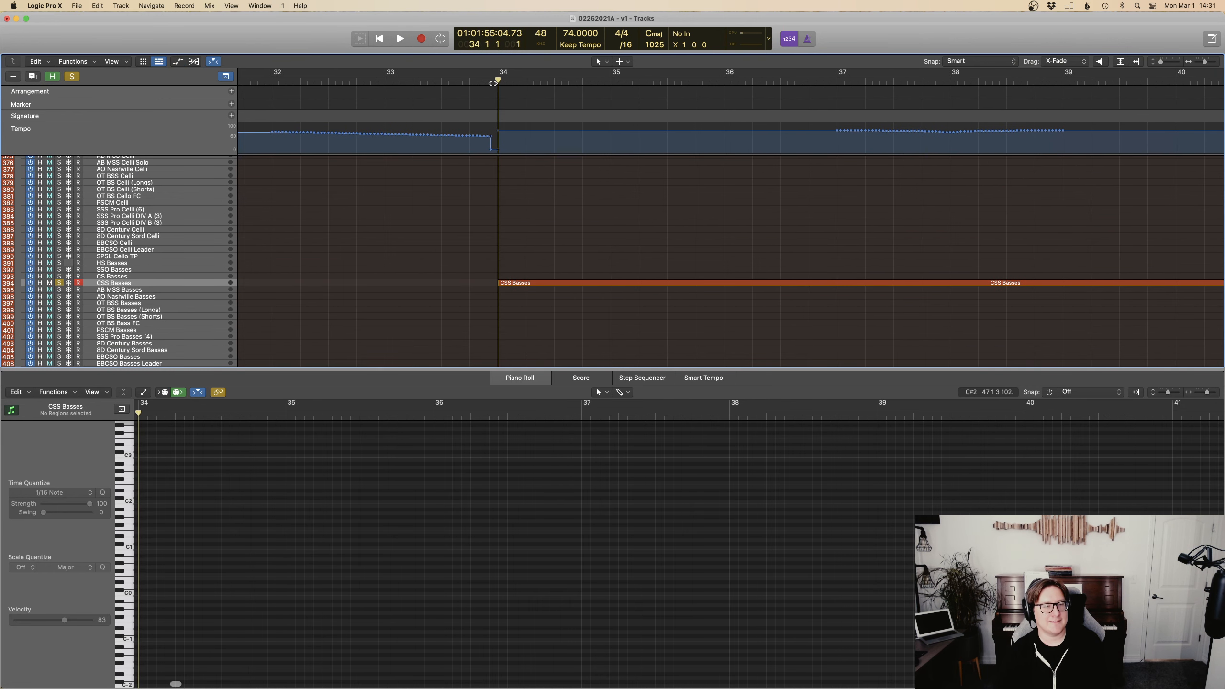
pyautogui.press('space')
pyautogui.moveTo(758, 333); pyautogui.dragTo(684, 266)
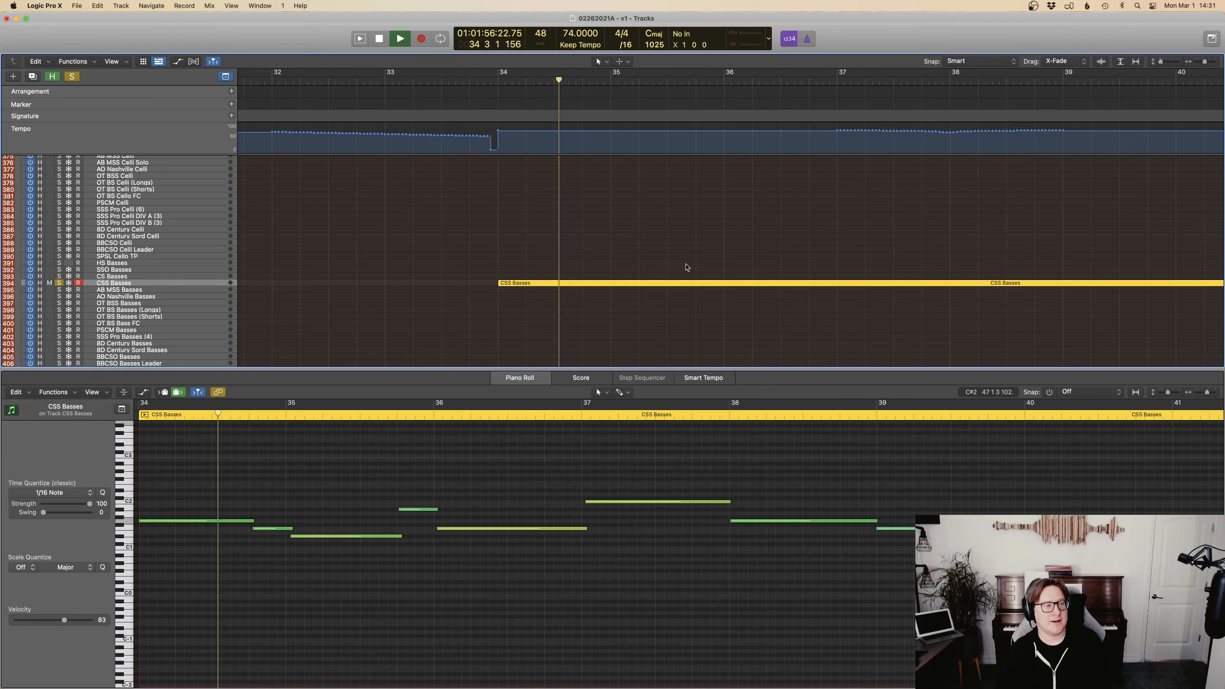
# Hide the Piano Roll to view the string tracks during playback, and stop at bar 38.
pyautogui.press('e')
pyautogui.hotkey('ctrl', 'Up')
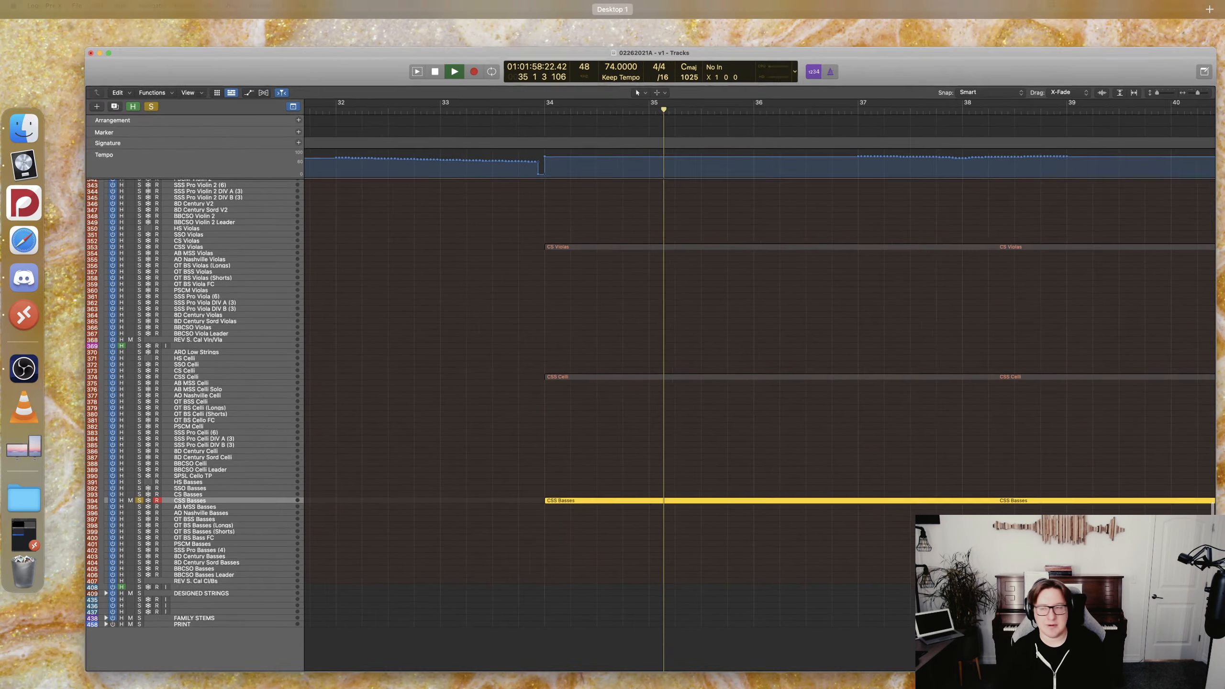
pyautogui.hotkey('ctrl', 'Up')
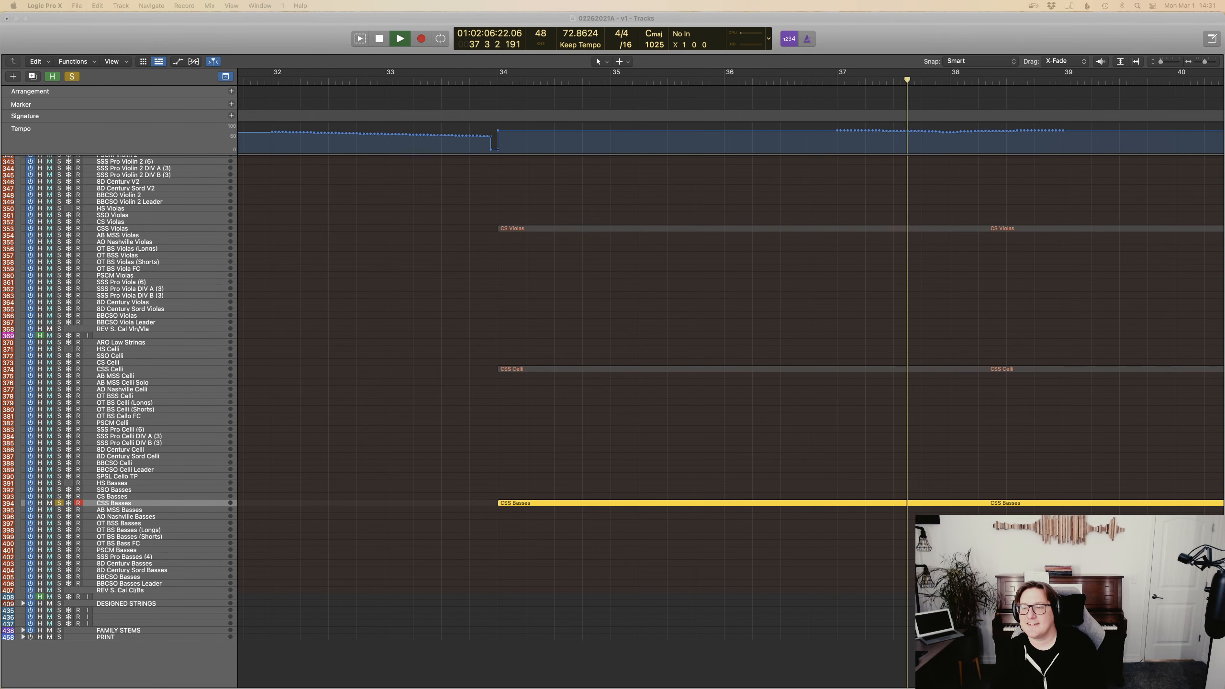
pyautogui.press('space')
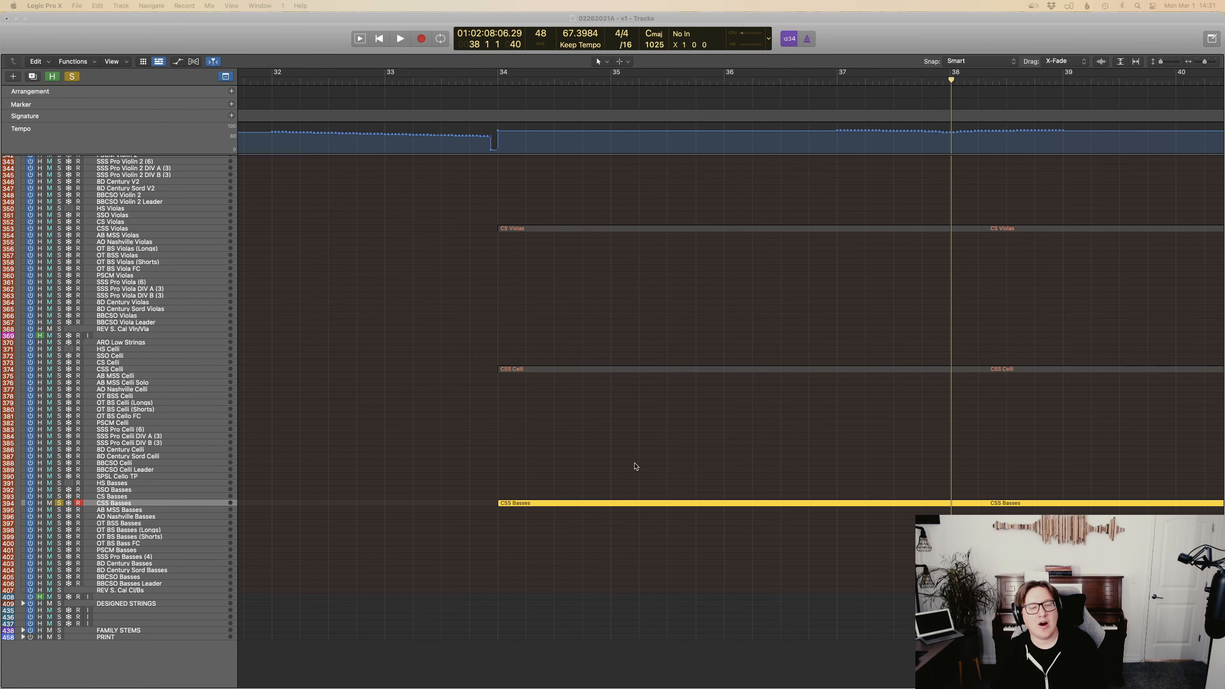
# Show the CSS Basses region in the Piano Roll and select its five notes starting from bar 36.
pyautogui.click(724, 471)
pyautogui.hscroll(7, 725, 470)
pyautogui.moveTo(724, 470); pyautogui.dragTo(610, 552)
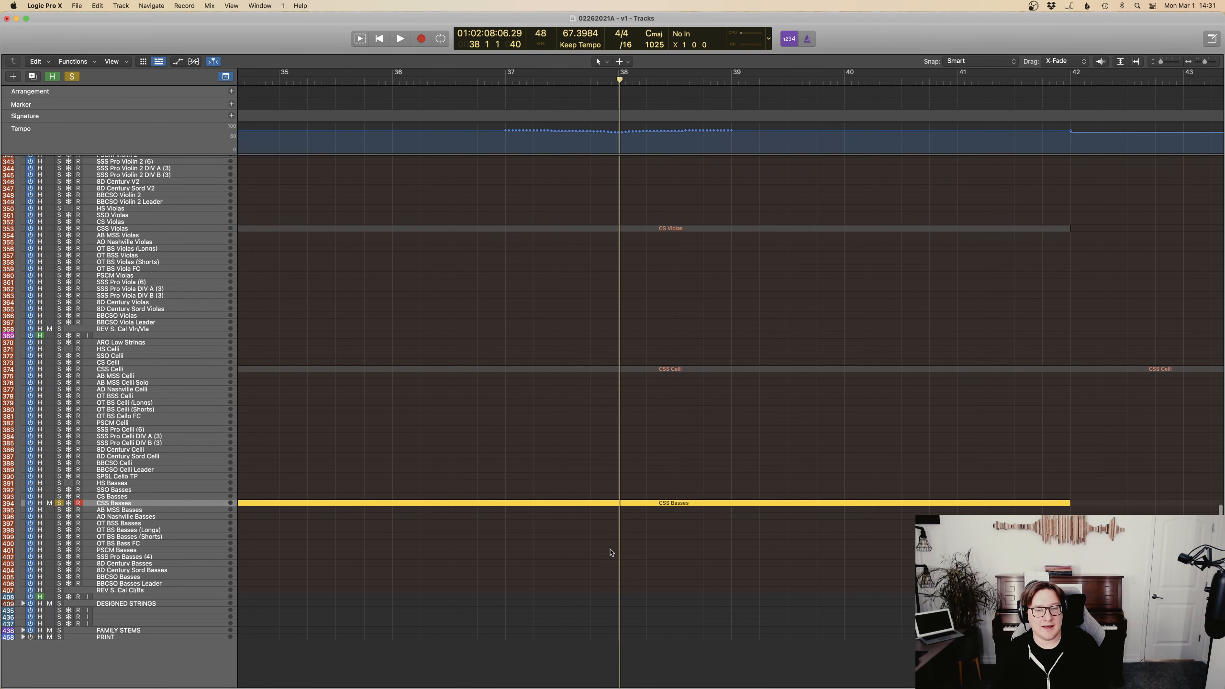
pyautogui.press('p')
pyautogui.hscroll(-2, 623, 546)
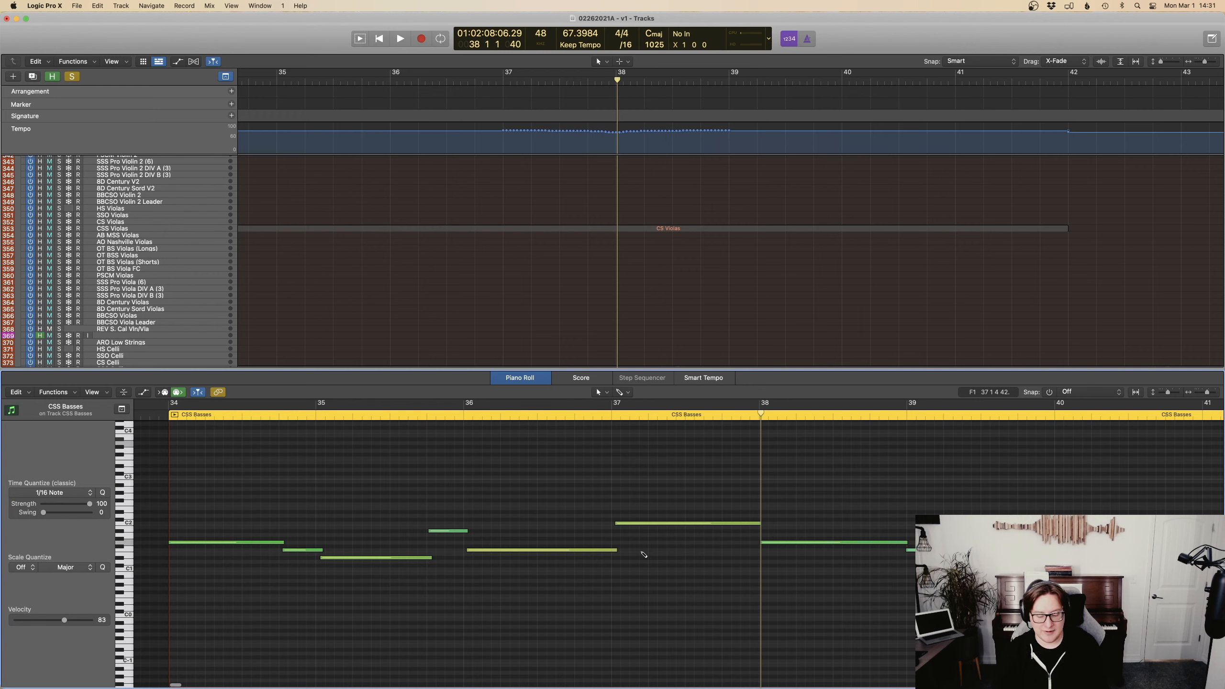
pyautogui.press('super+Left')
pyautogui.press('super+Left')
pyautogui.press('super+Left')
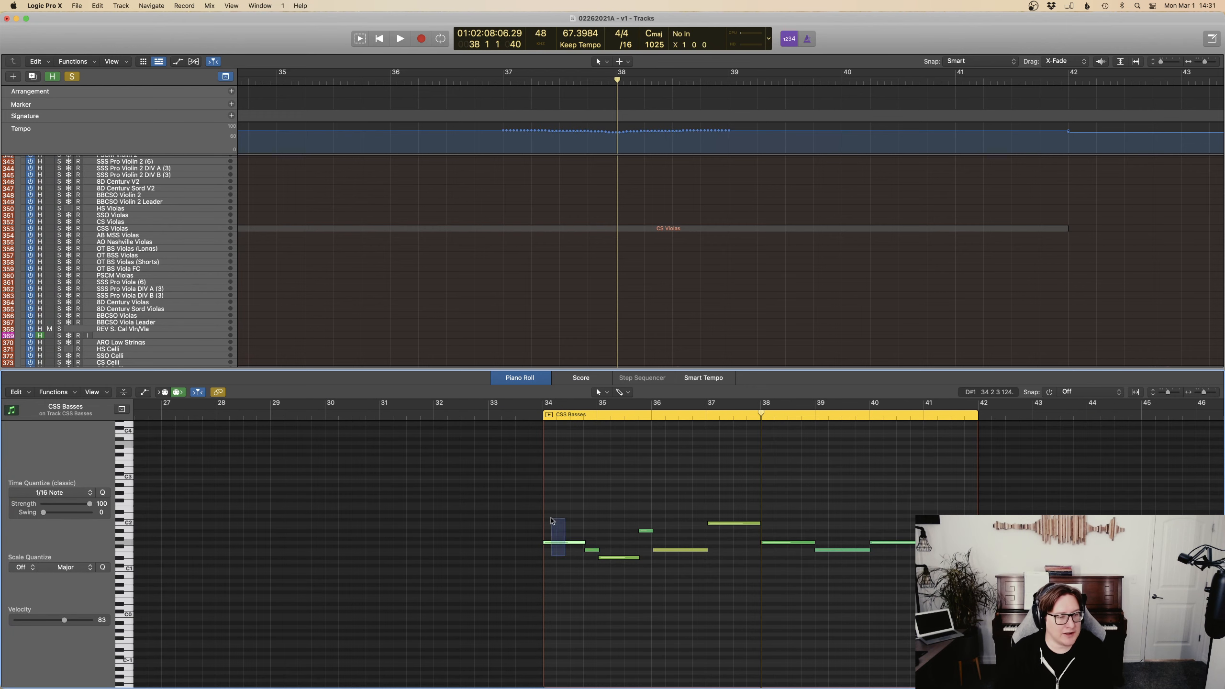
pyautogui.moveTo(946, 589); pyautogui.dragTo(688, 495)
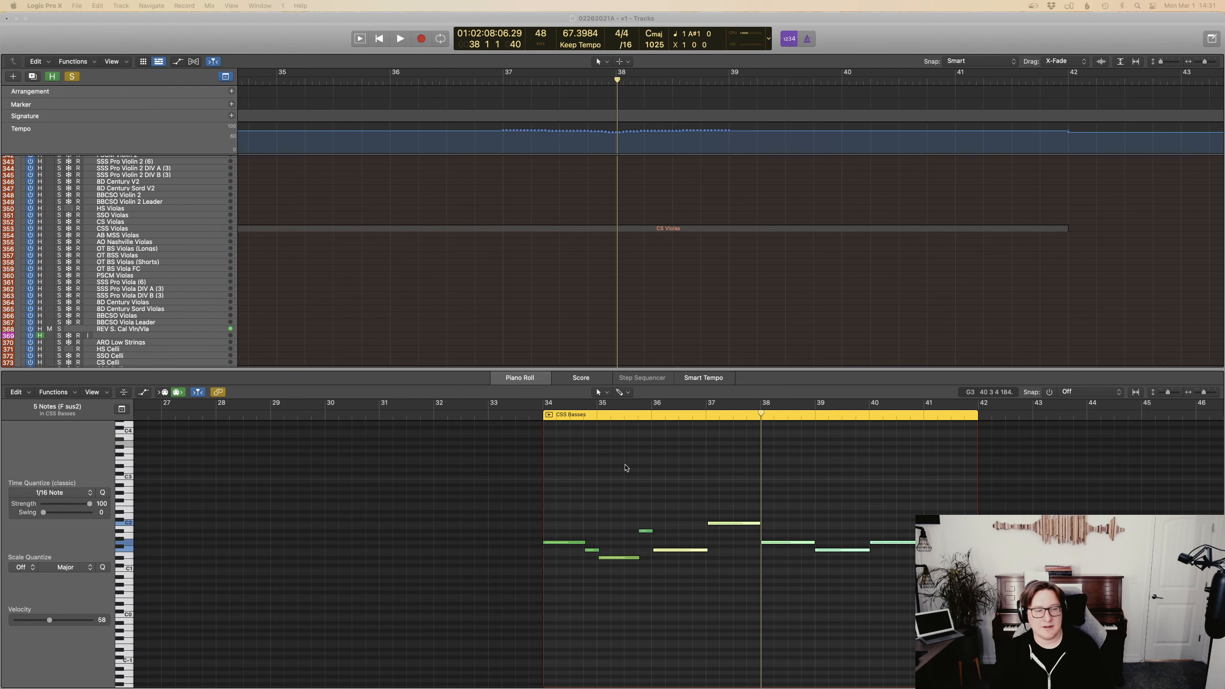
# Play the CSS Basses line from just before bar 34, view its expression automation, and stop in the Tracks view at bar 36.
pyautogui.click(537, 421)
pyautogui.doubleClick(528, 417)
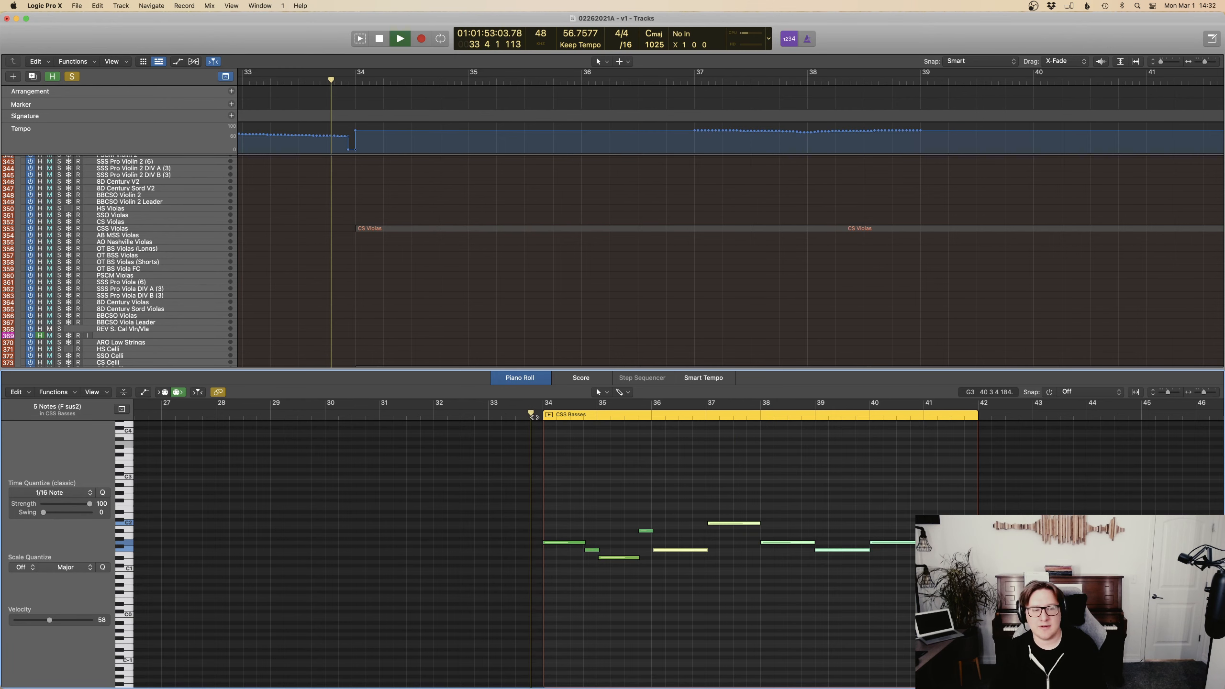
pyautogui.press('a')
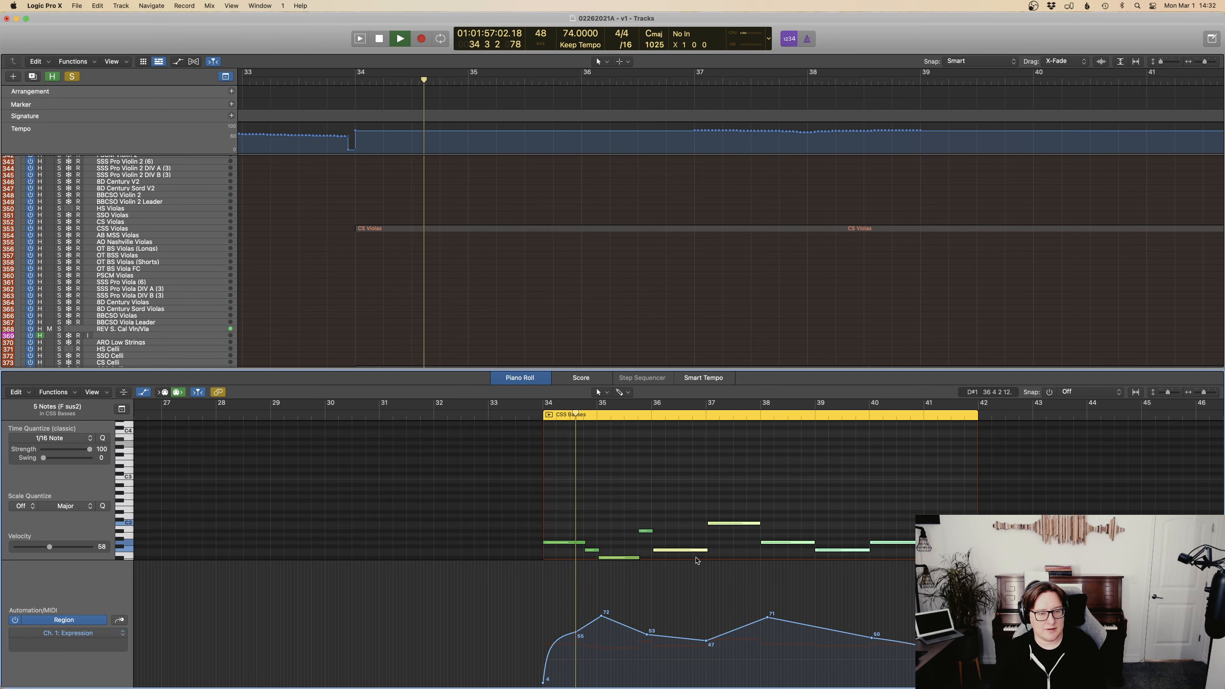
pyautogui.press('e')
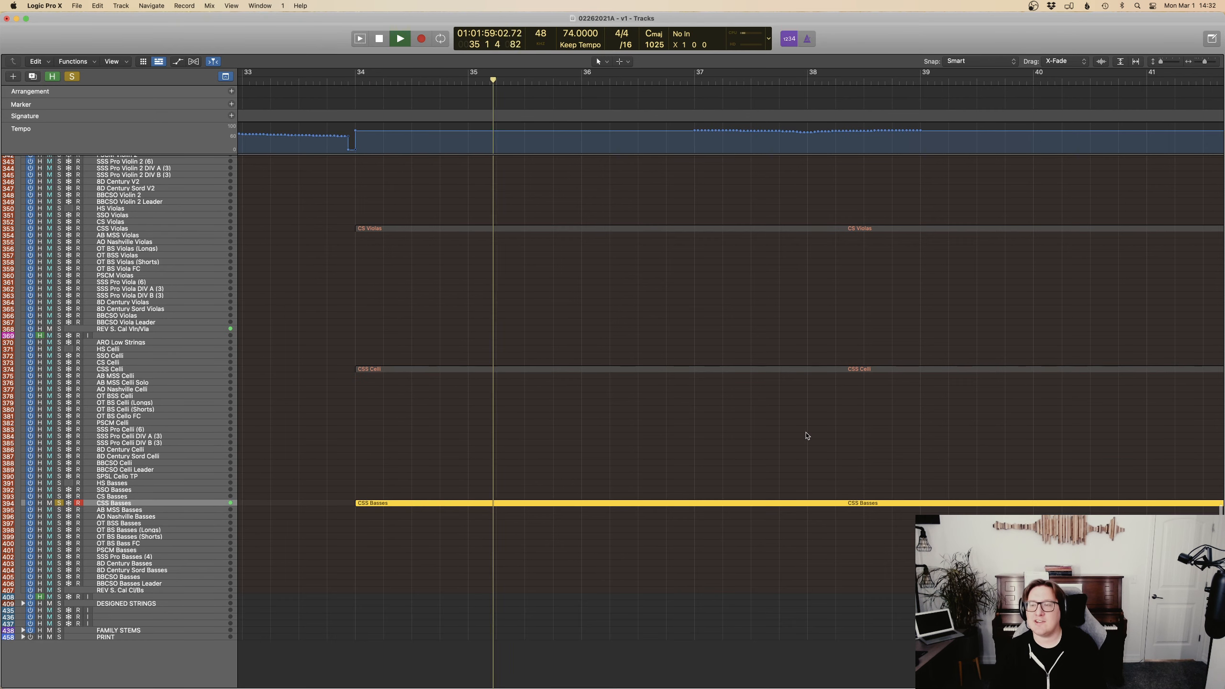
pyautogui.hscroll(5, 807, 437)
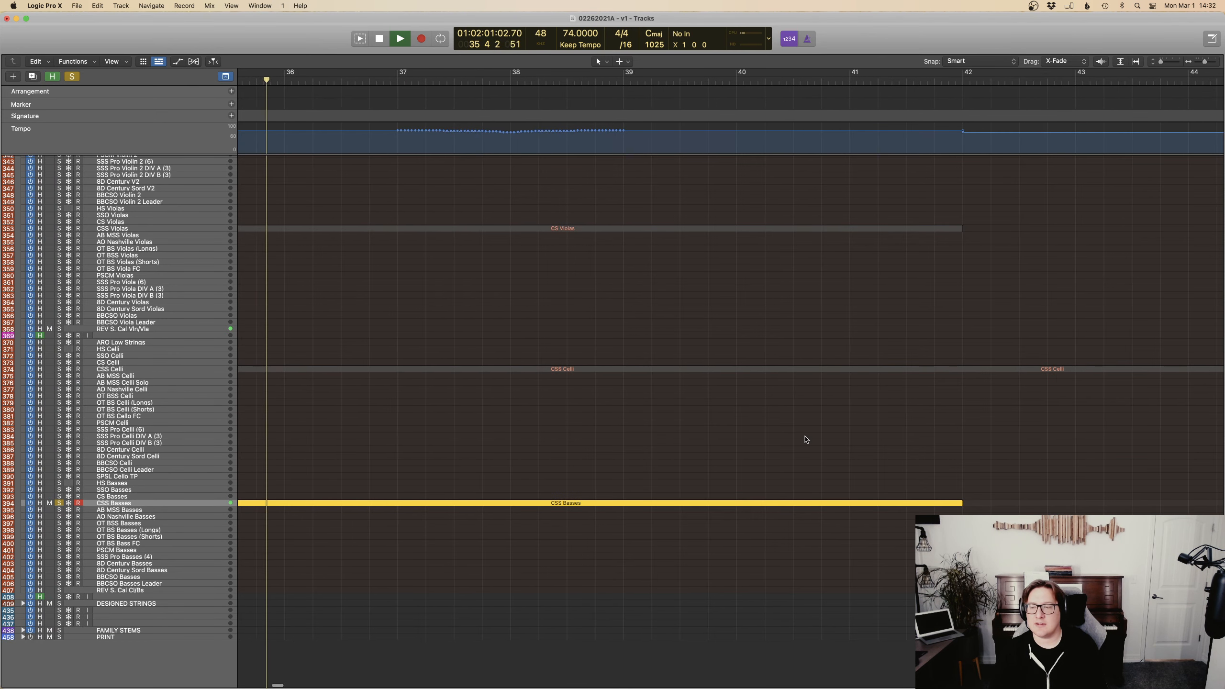
pyautogui.press('space')
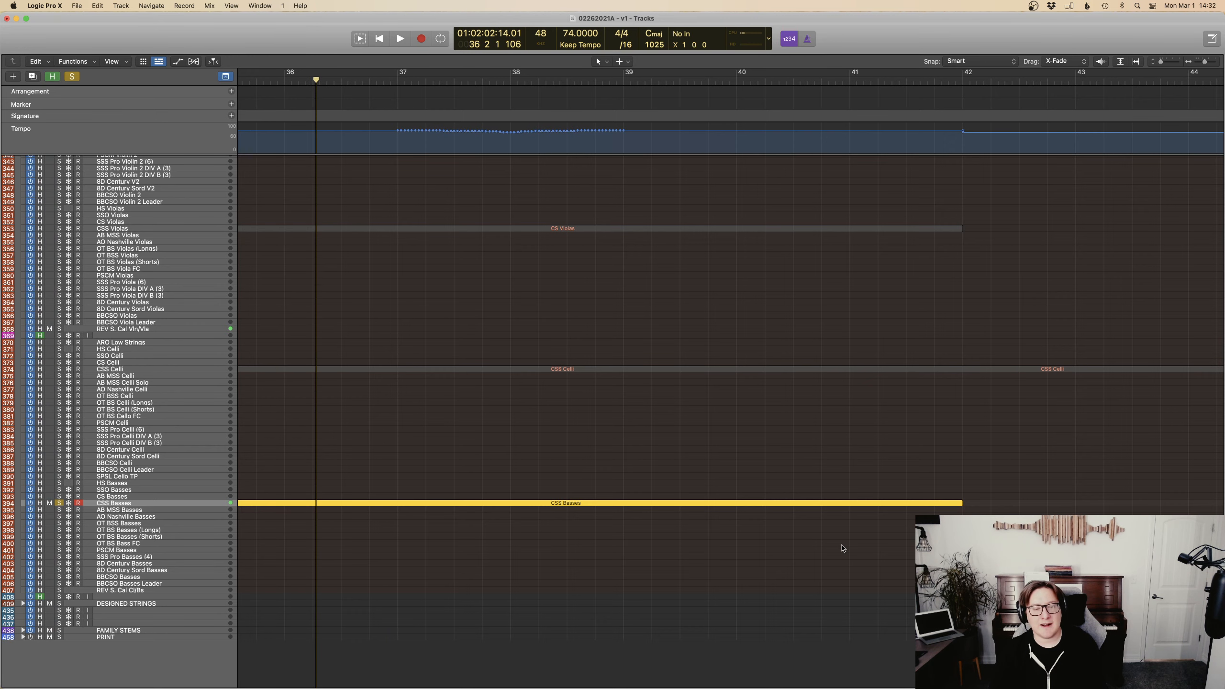
# Transpose all notes of the CSS Celli region at bar 47 on the CSS Basses track up 12 semitones.
pyautogui.hscroll(10, 843, 549)
pyautogui.doubleClick(913, 502)
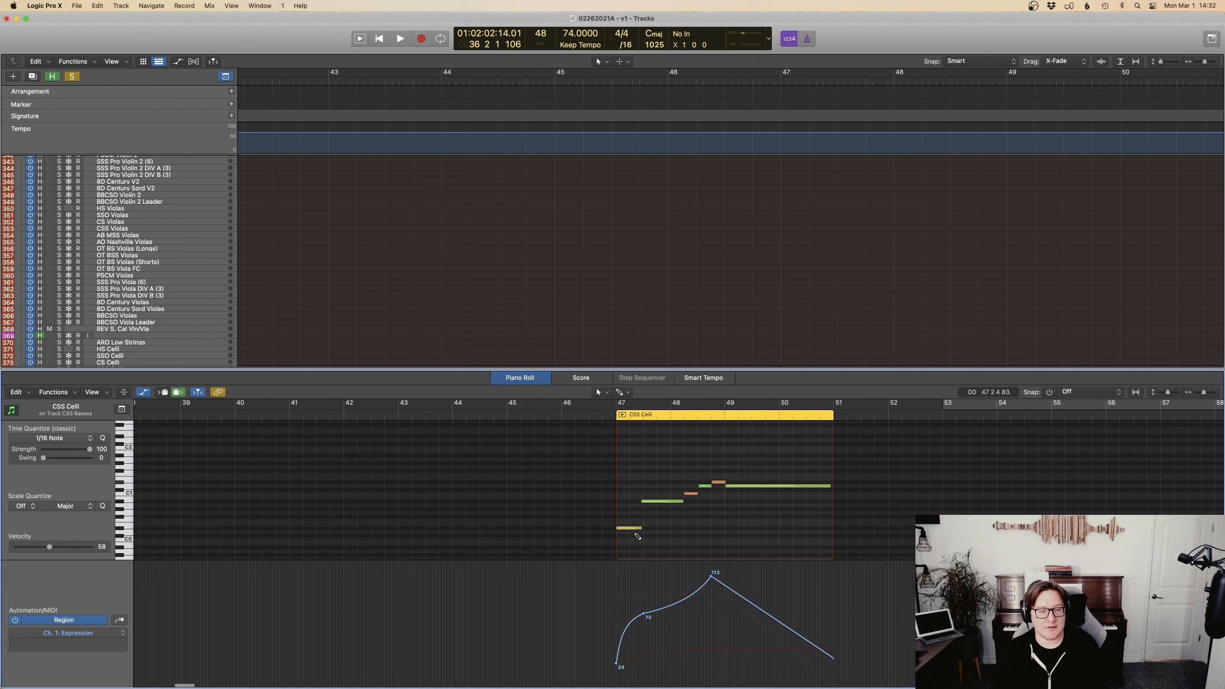
pyautogui.press('super+a')
pyautogui.rightClick(629, 528)
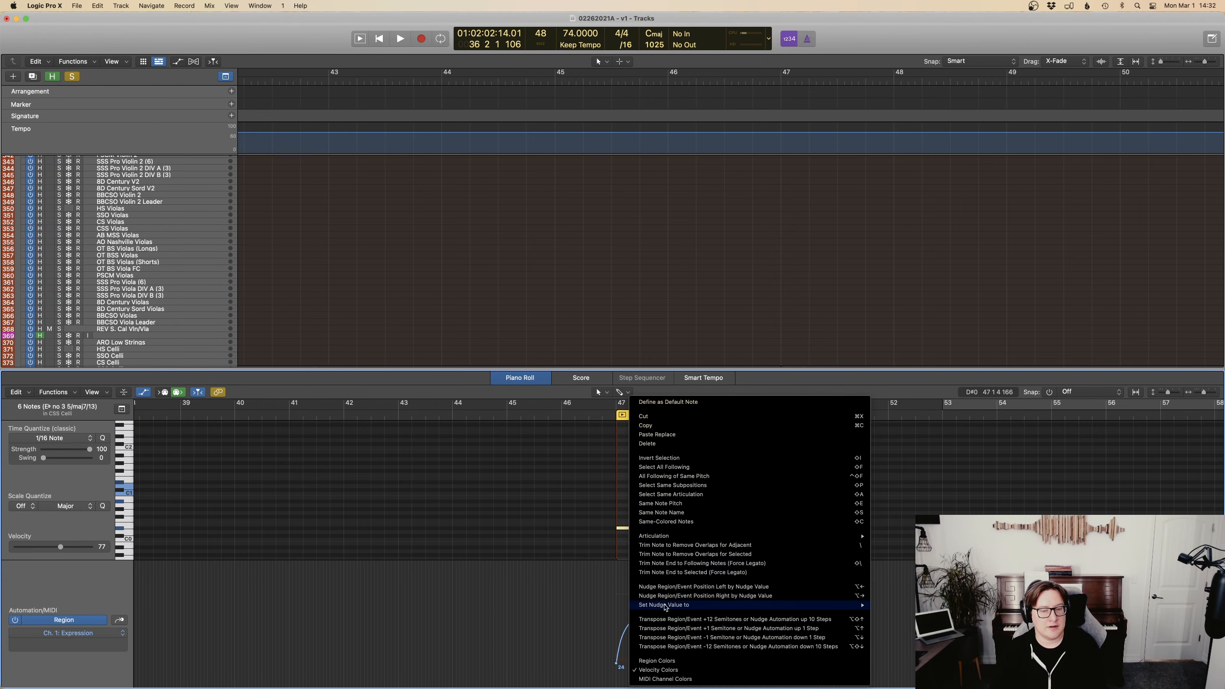
pyautogui.click(668, 618)
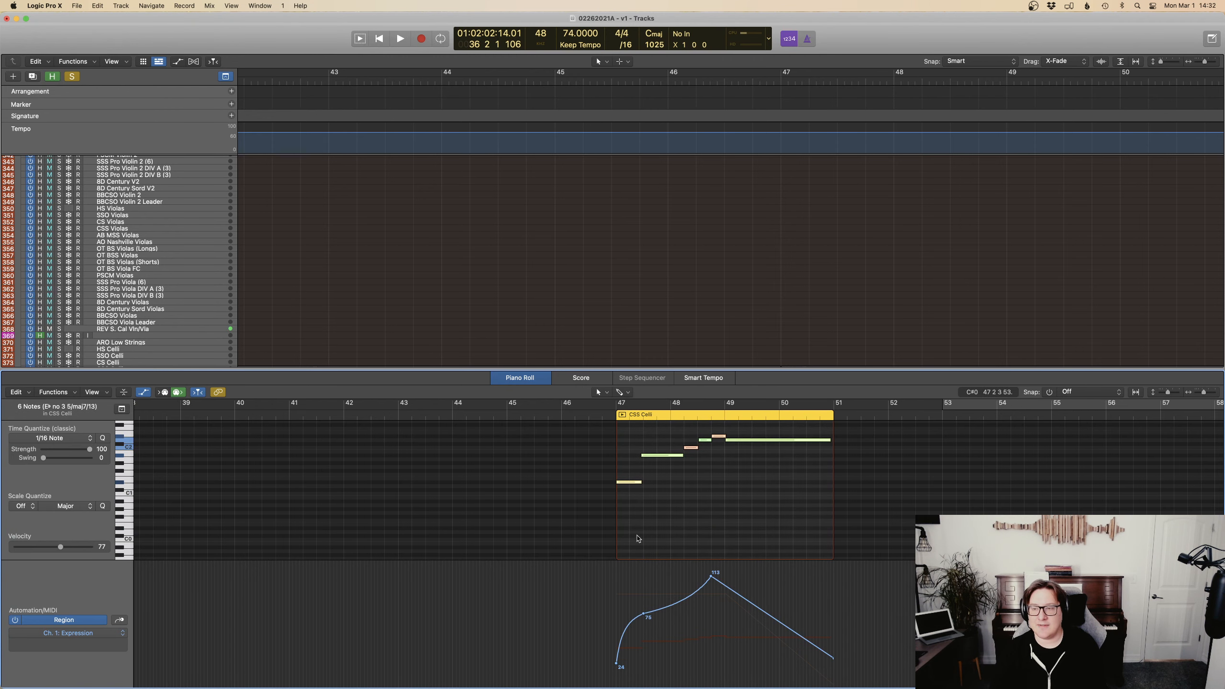
# Play the transposed bass line from just before bar 47, close the Piano Roll and stop playback.
pyautogui.click(602, 413)
pyautogui.press('space')
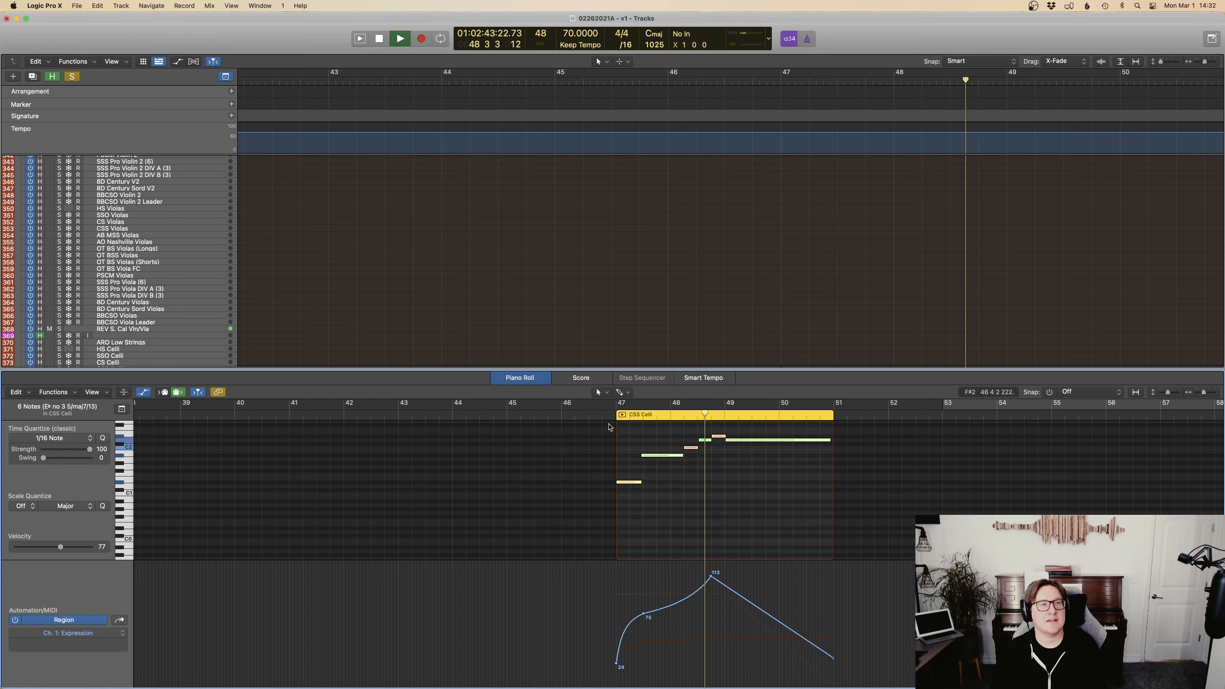
pyautogui.click(802, 320)
pyautogui.press('e')
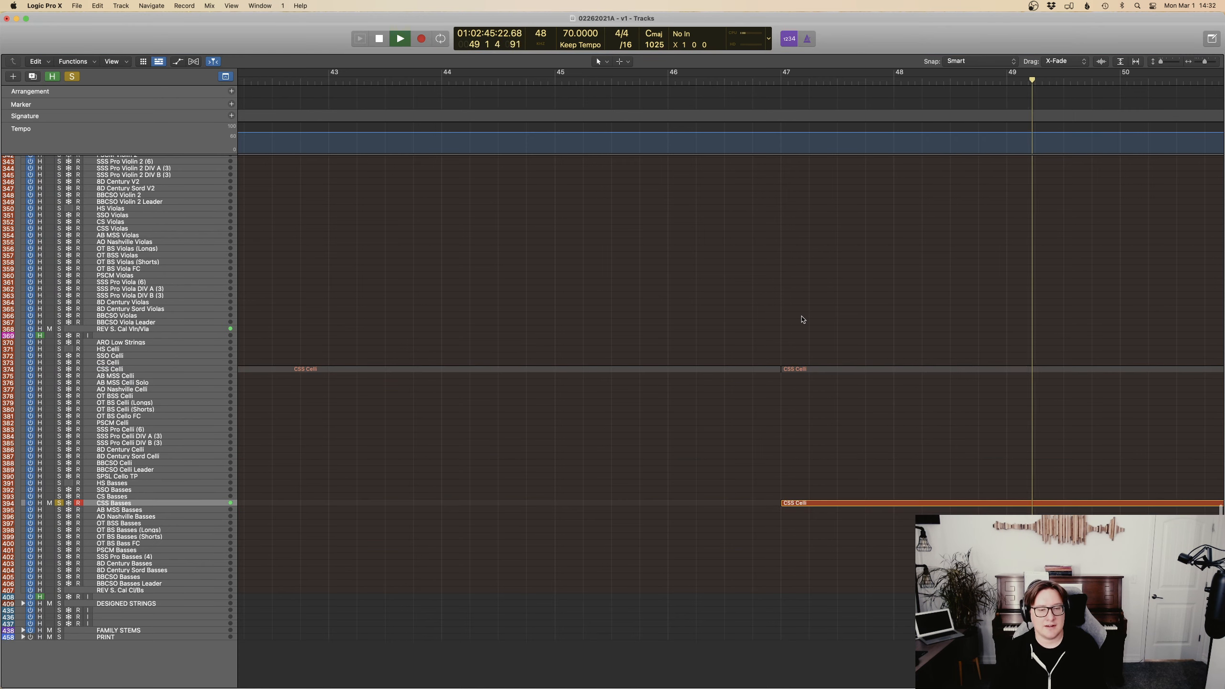
pyautogui.press('space')
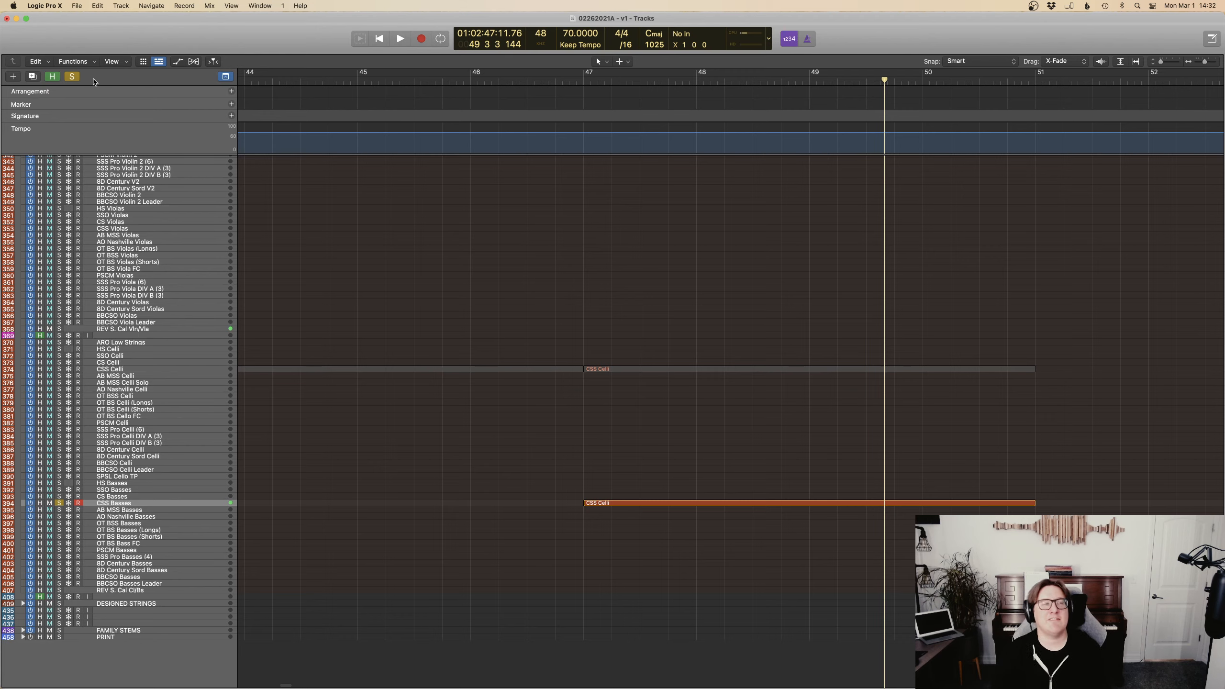
# Turn off all track solos and play the full arrangement from bar 47 to bar 52.
pyautogui.click(71, 76)
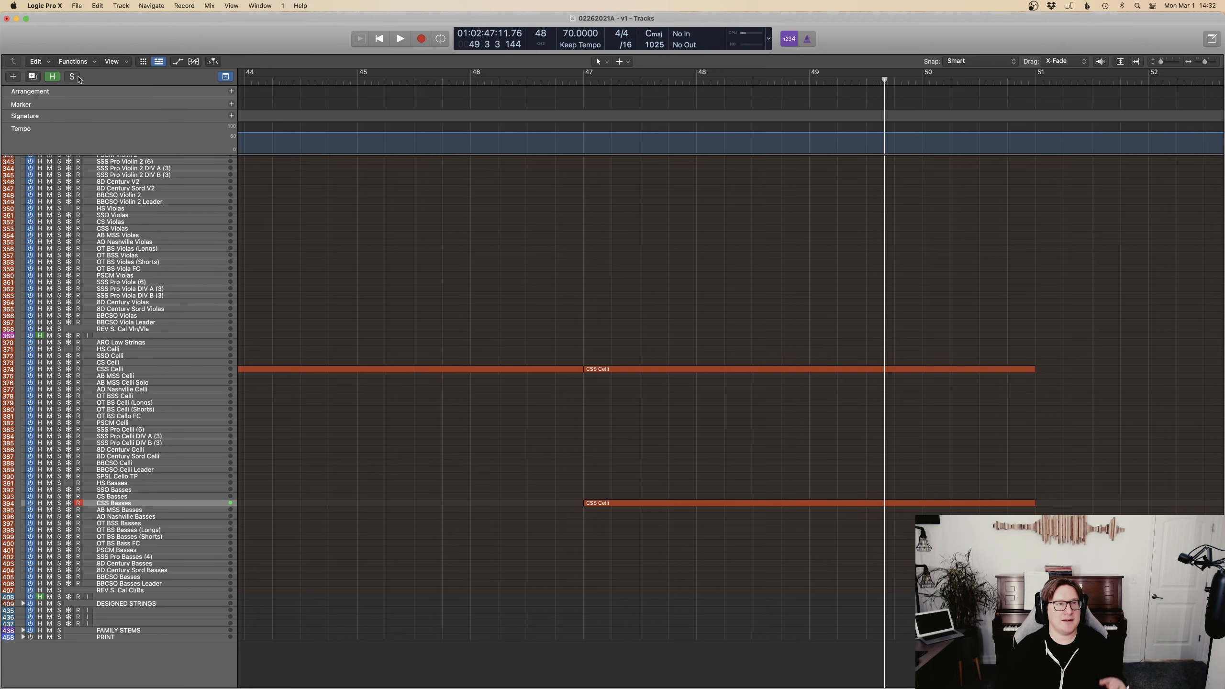
pyautogui.hotkey('ctrl', 'Up')
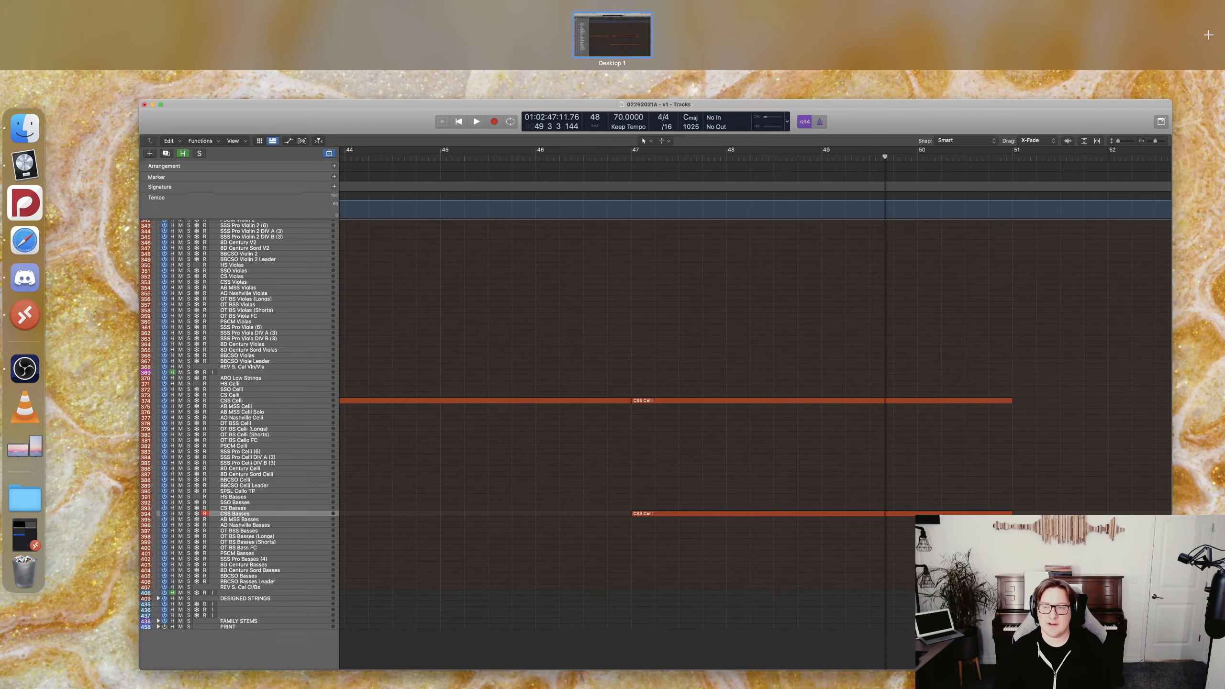
pyautogui.click(21, 237)
pyautogui.click(583, 81)
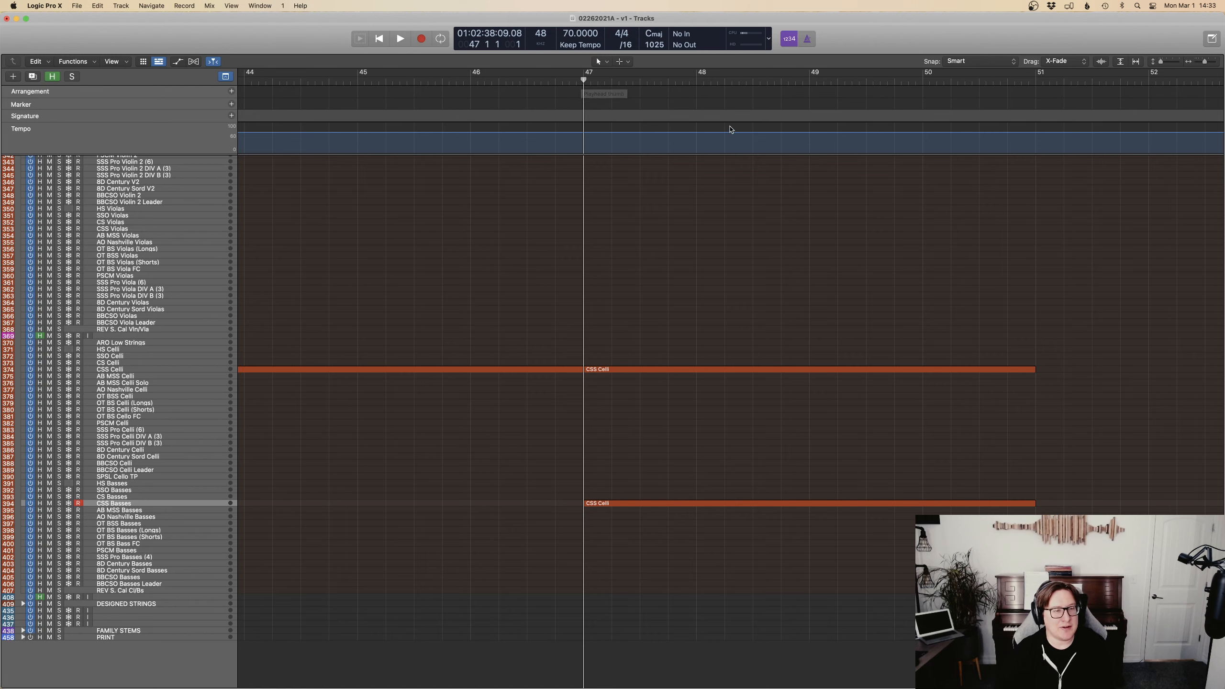
pyautogui.press('space')
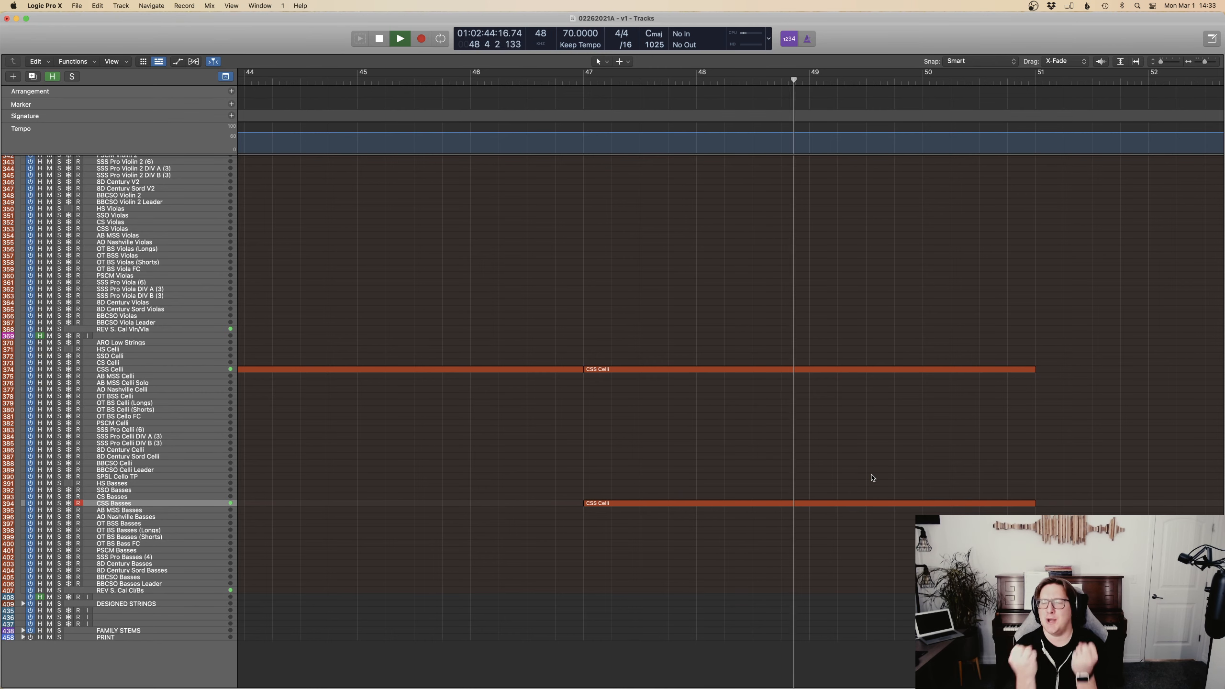
pyautogui.hscroll(-1, 872, 480)
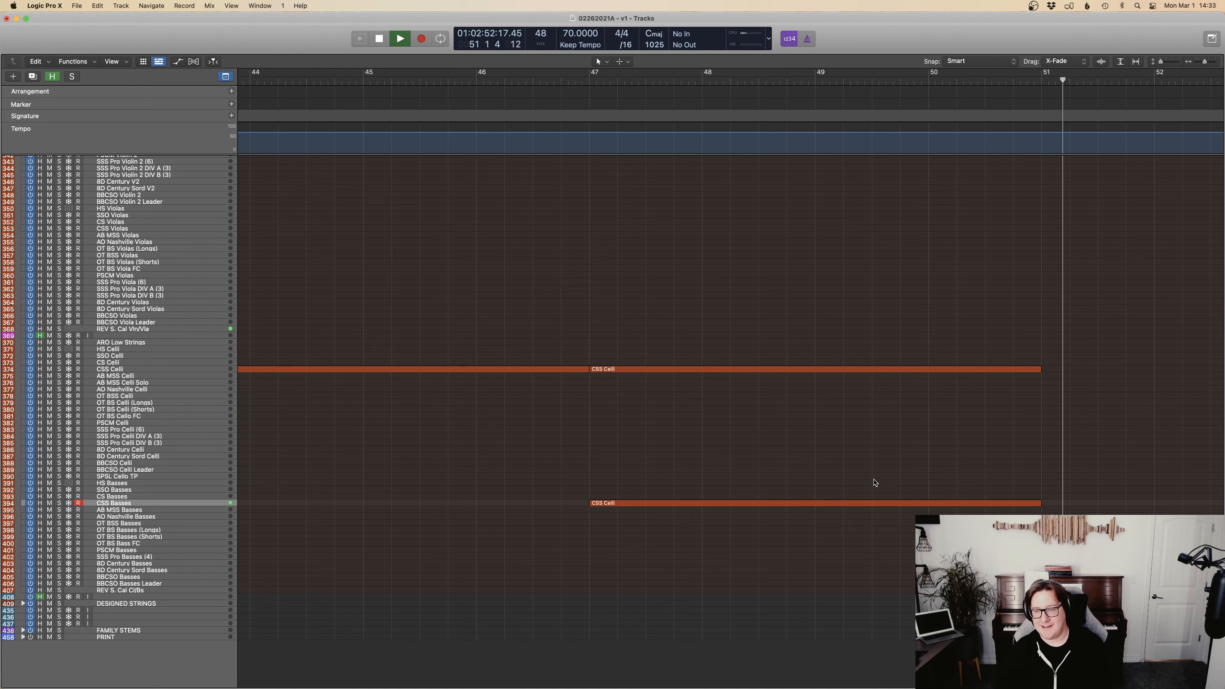
pyautogui.hscroll(2, 880, 483)
pyautogui.hscroll(3, 882, 484)
pyautogui.scroll(1, 882, 485)
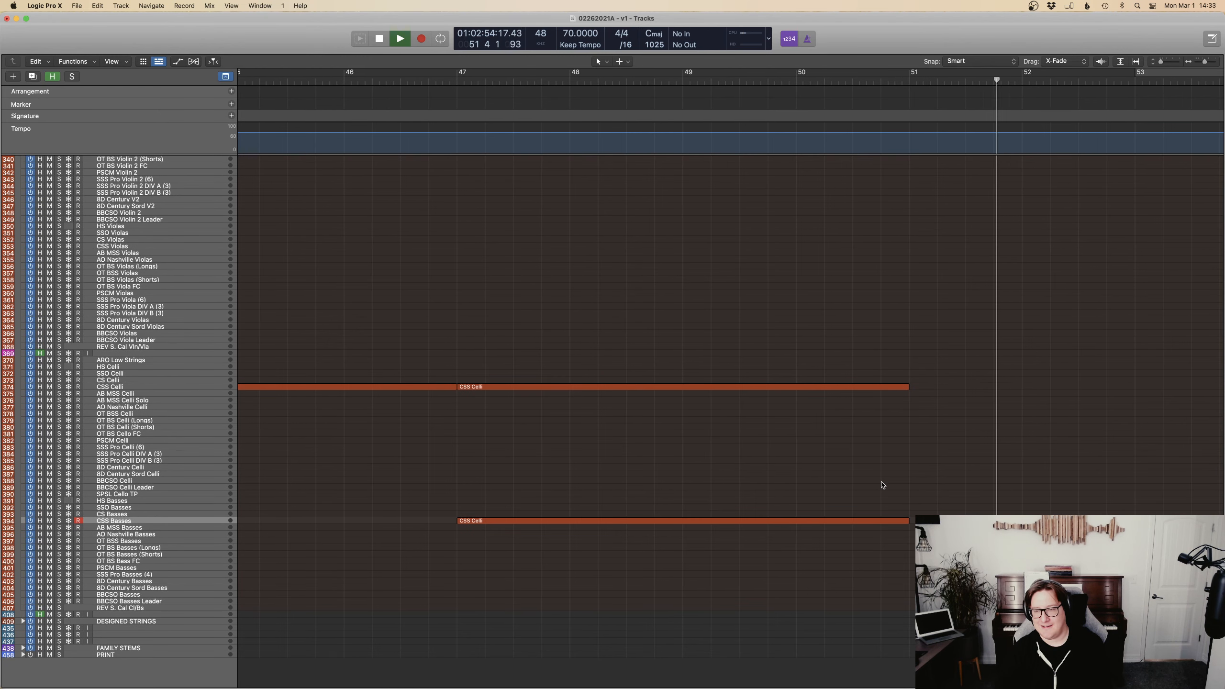
pyautogui.press('space')
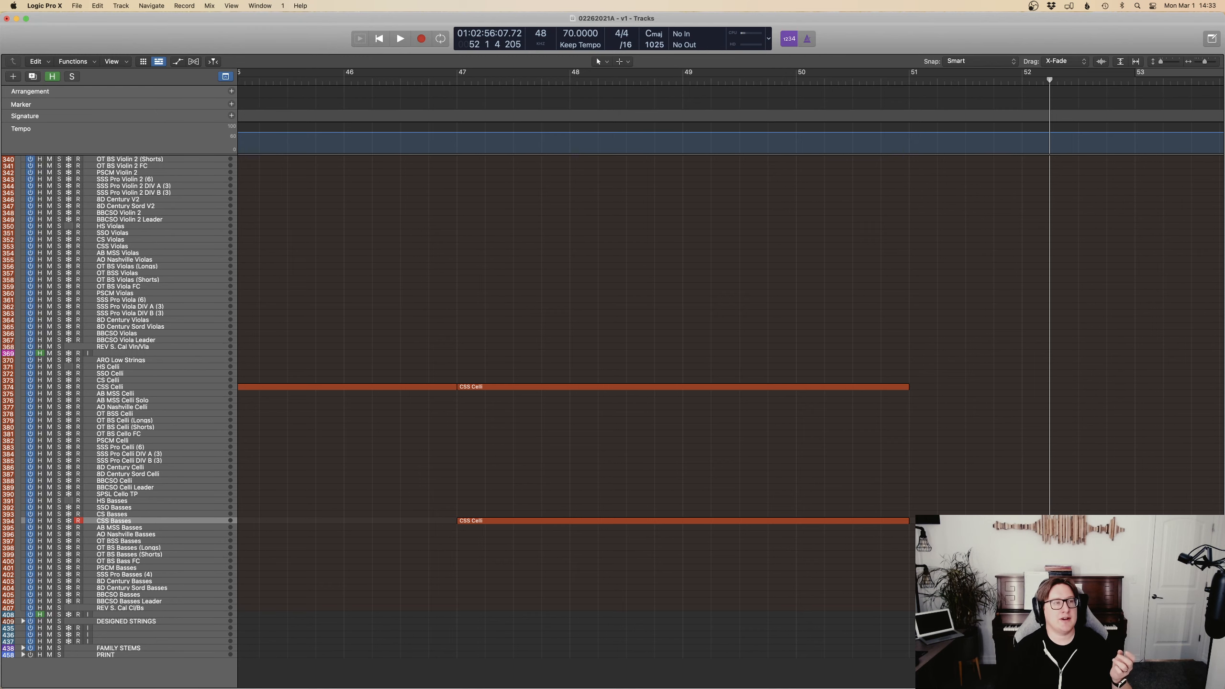
# Solo the EWC Soprano, Alto, Tenor and Bass regions in the VOX group and play them from just before bar 47.
pyautogui.scroll(15, 921, 309)
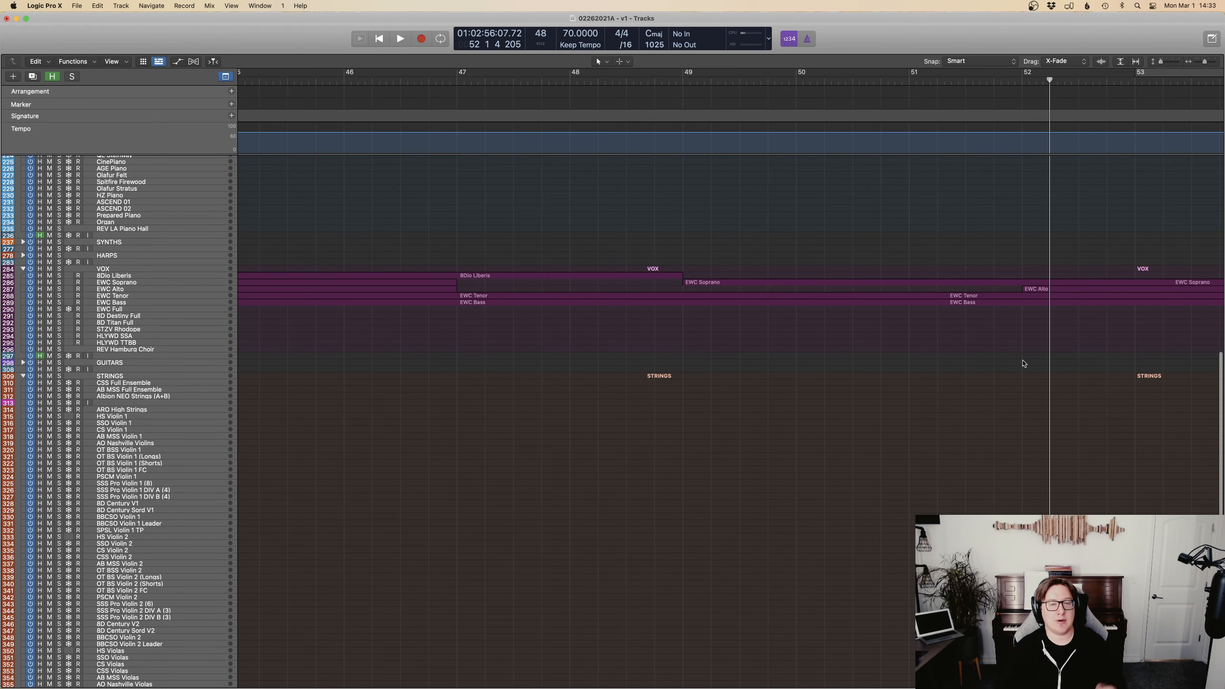
pyautogui.moveTo(1022, 359); pyautogui.dragTo(425, 282)
pyautogui.press('s')
pyautogui.click(446, 81)
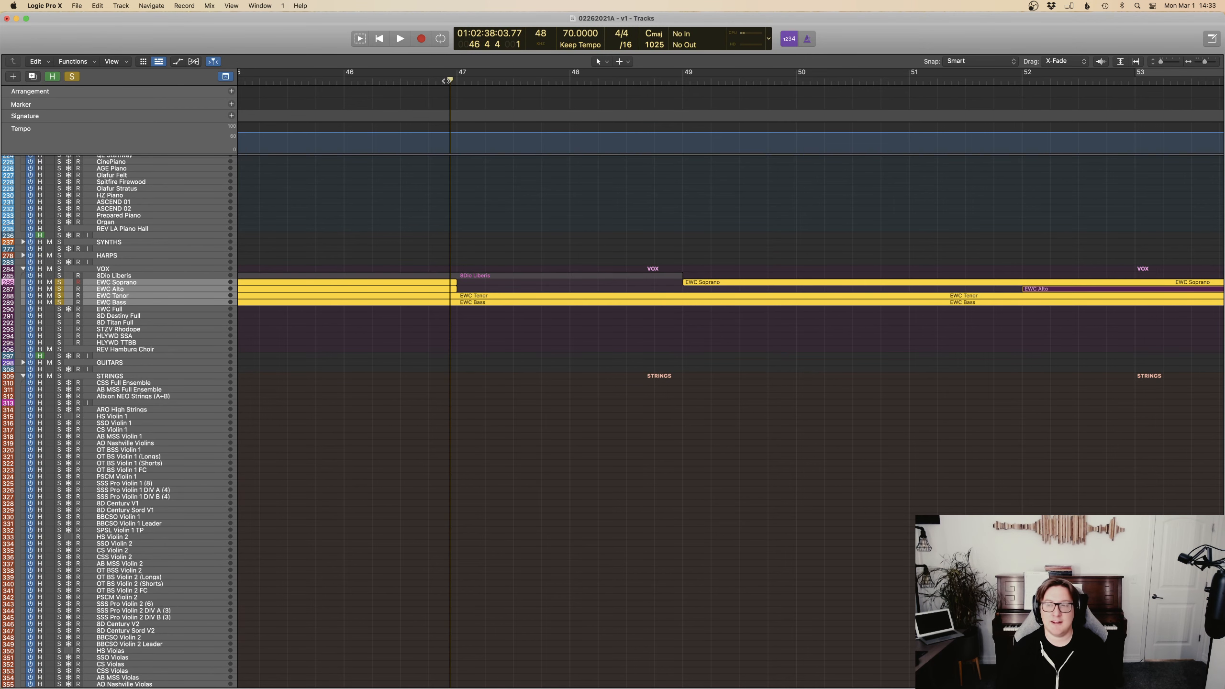
pyautogui.press('space')
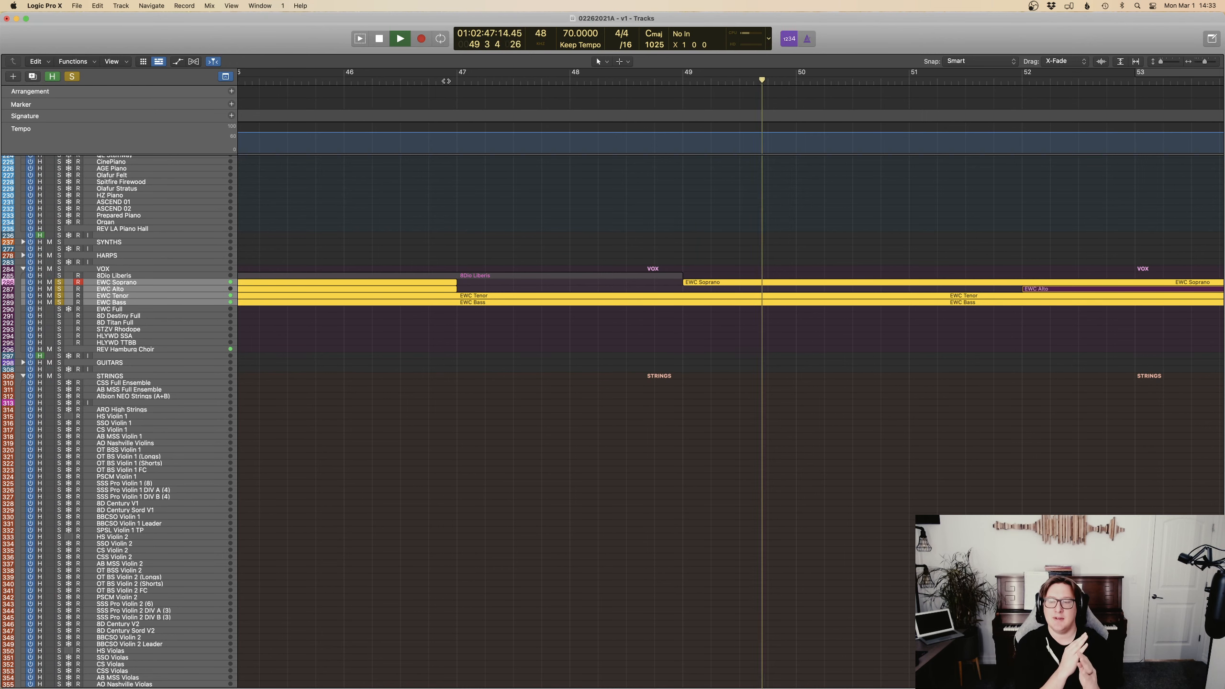
pyautogui.press('space')
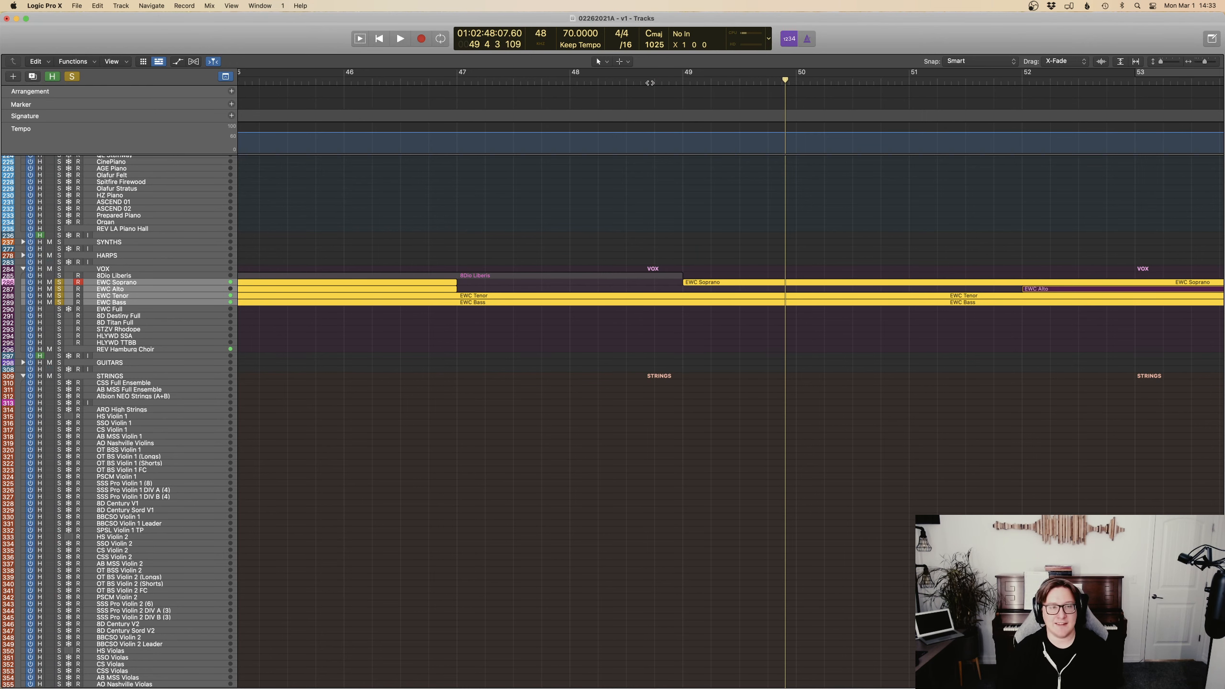
# Open the Score window for the selected choir regions and follow playback from bar 48, beat 4.
pyautogui.click(650, 83)
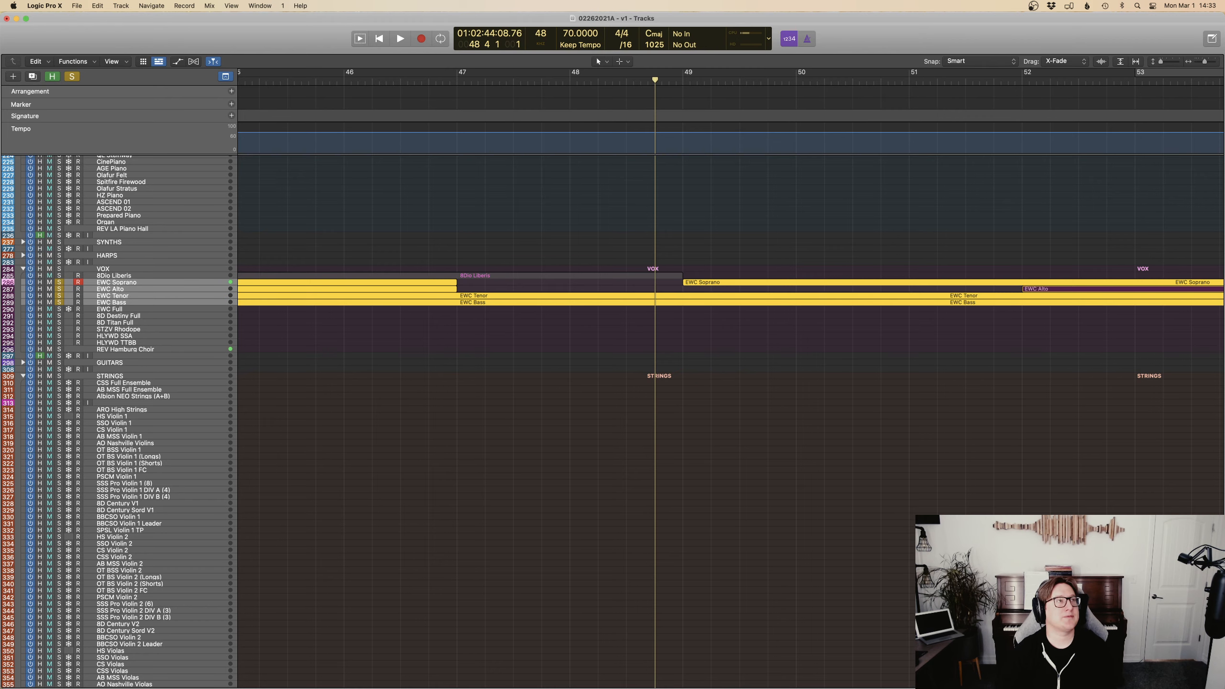
pyautogui.press('super+3')
pyautogui.hscroll(-1, 560, 429)
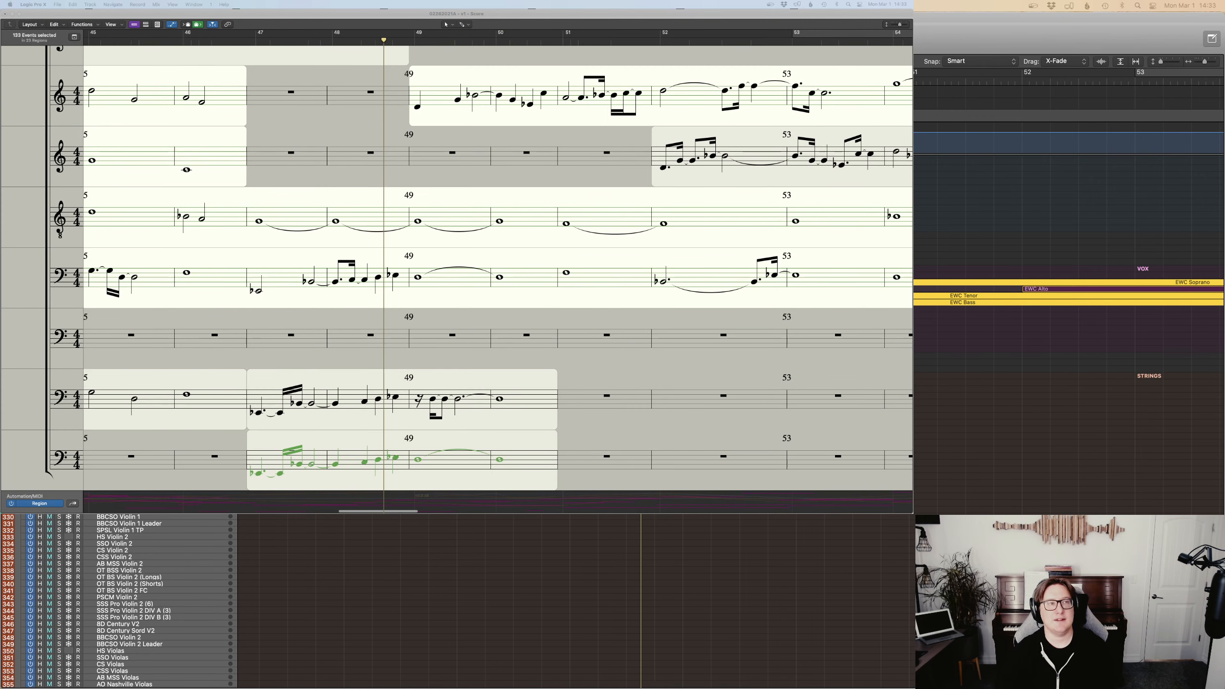
pyautogui.press('space')
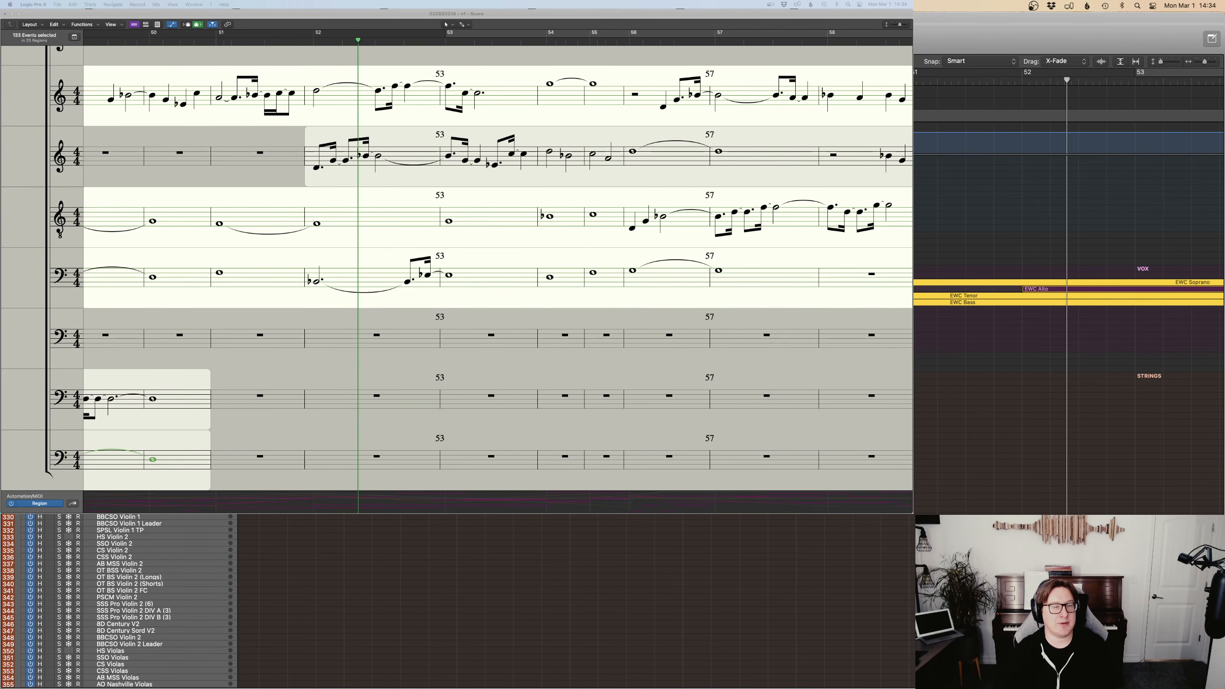
# Examine the choir score and the VOX and strings tracks around bars 47 to 53, returning the playhead towards bar 47.
pyautogui.hscroll(-5, 1068, 299)
pyautogui.scroll(-15, 1068, 299)
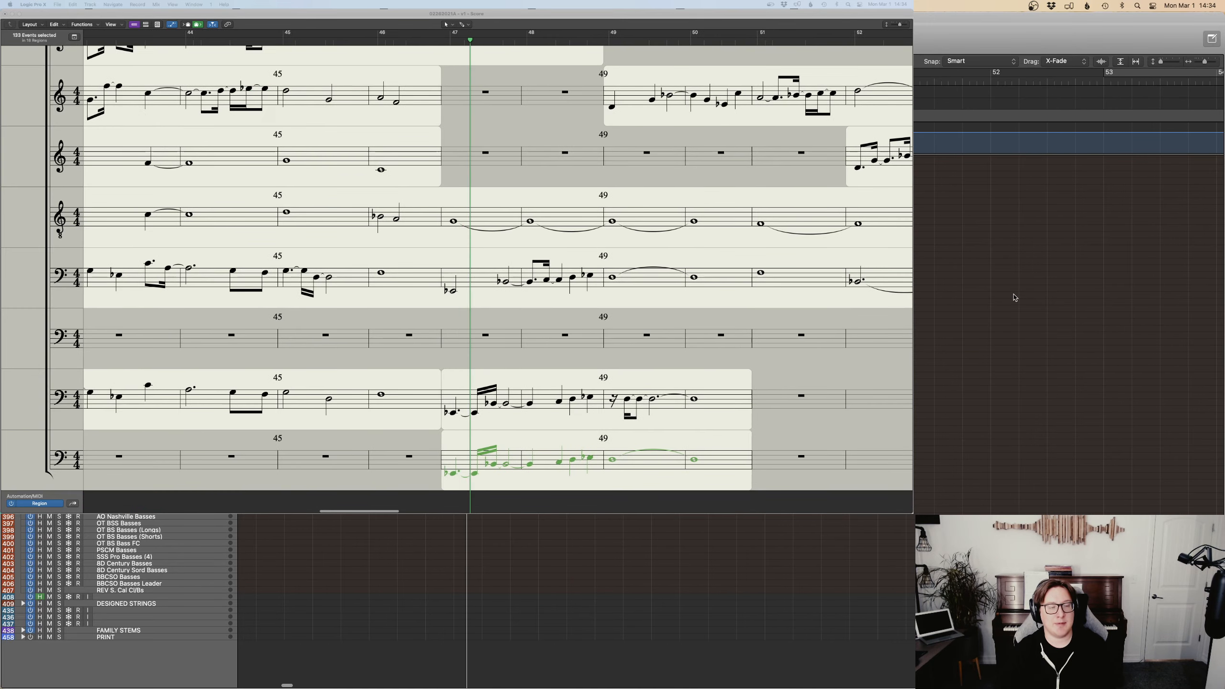
pyautogui.scroll(8, 557, 600)
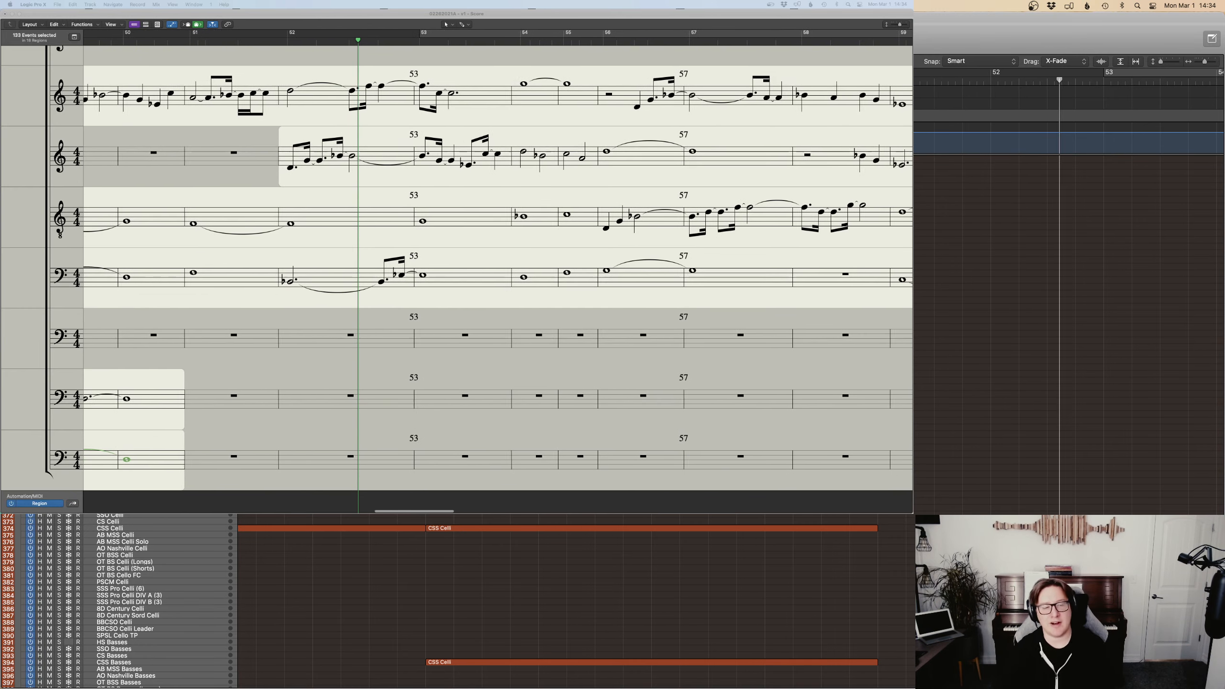
pyautogui.scroll(12, 576, 601)
pyautogui.hscroll(-15, 576, 601)
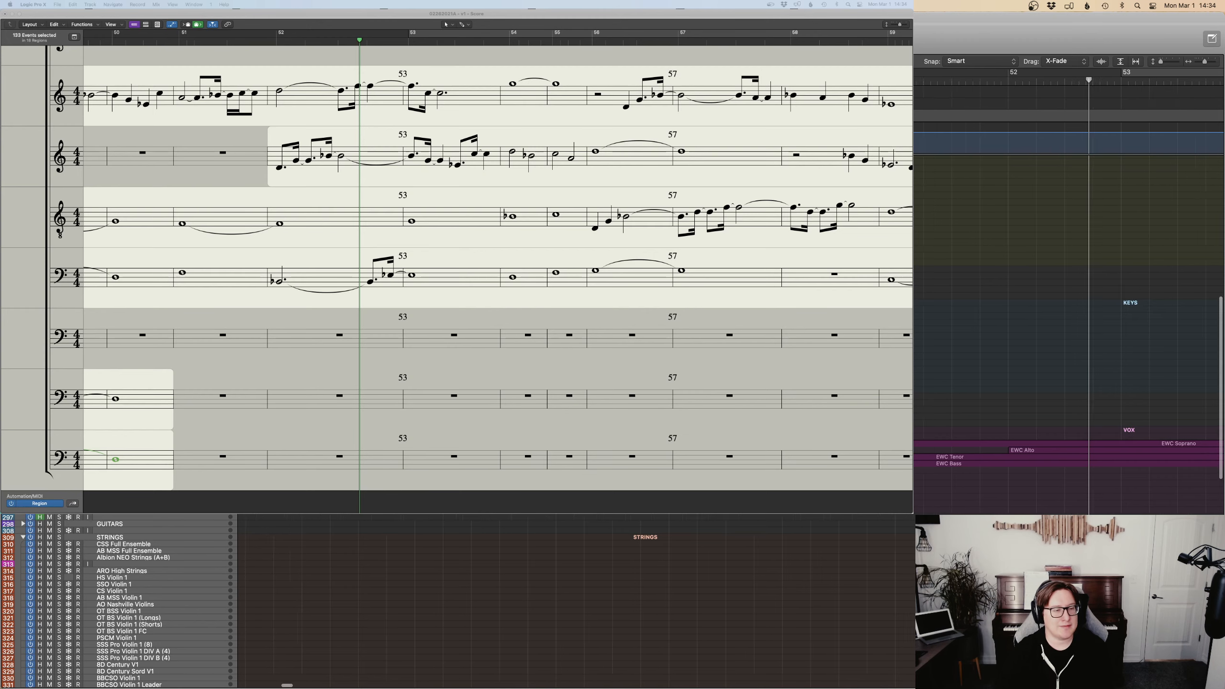
pyautogui.scroll(-4, 576, 601)
pyautogui.hscroll(-3, 576, 600)
pyautogui.press('super+Left')
pyautogui.press('super+Left')
pyautogui.press('super+Left')
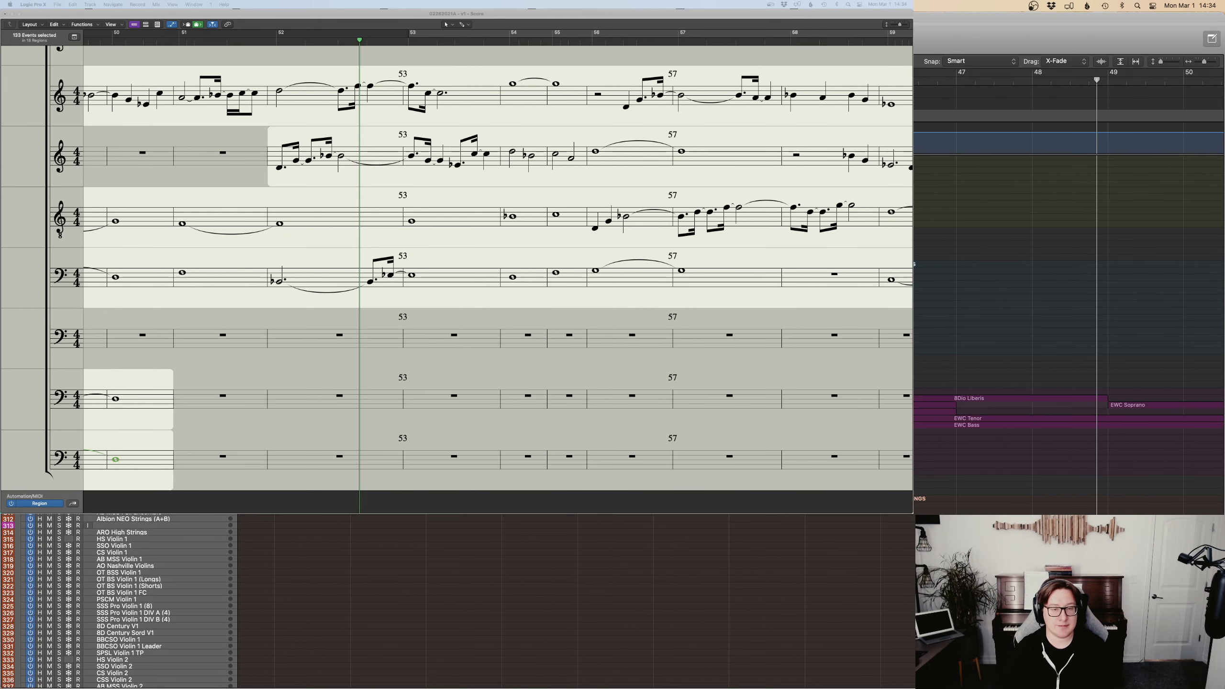
pyautogui.scroll(-15, 919, 335)
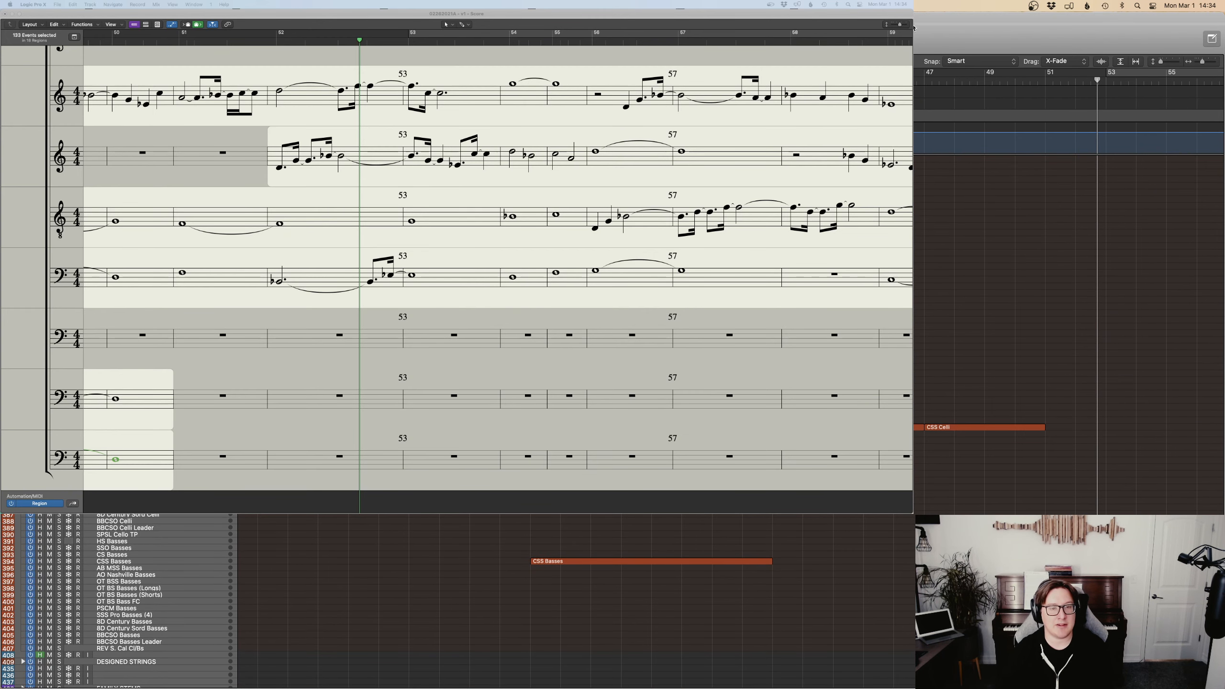
# Play the cue from bar 47 while looking from the strings tracks through the choir to the keys and brass tracks.
pyautogui.press('space')
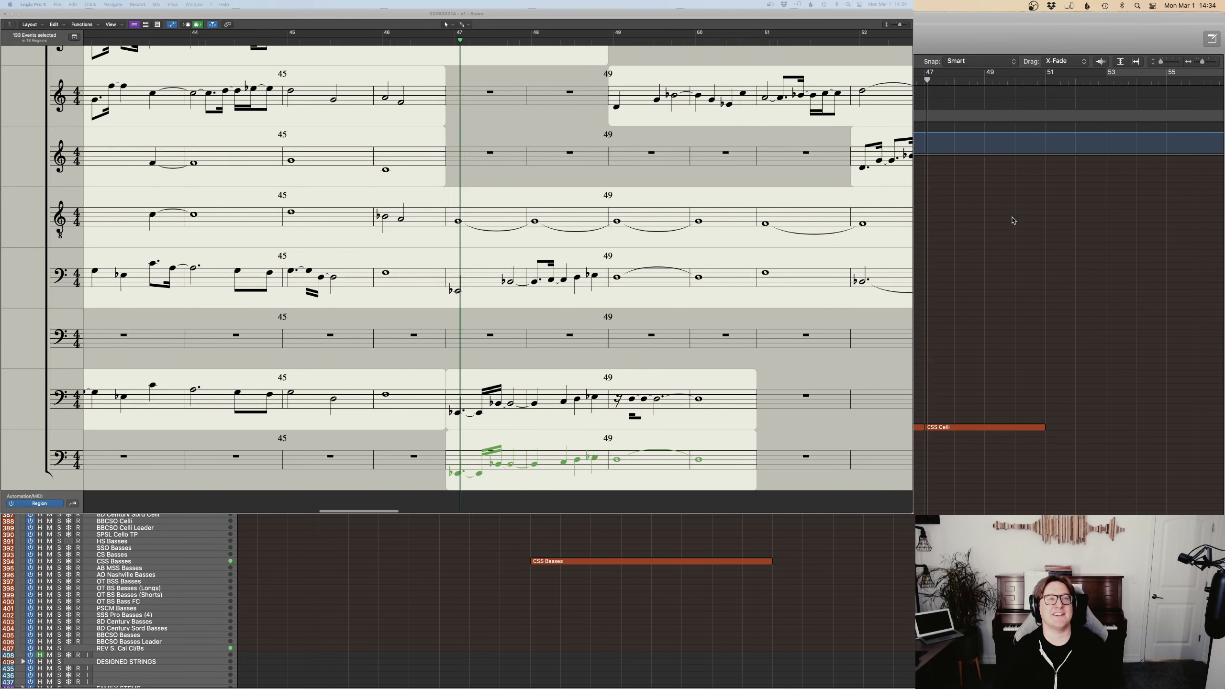
pyautogui.scroll(6, 1013, 220)
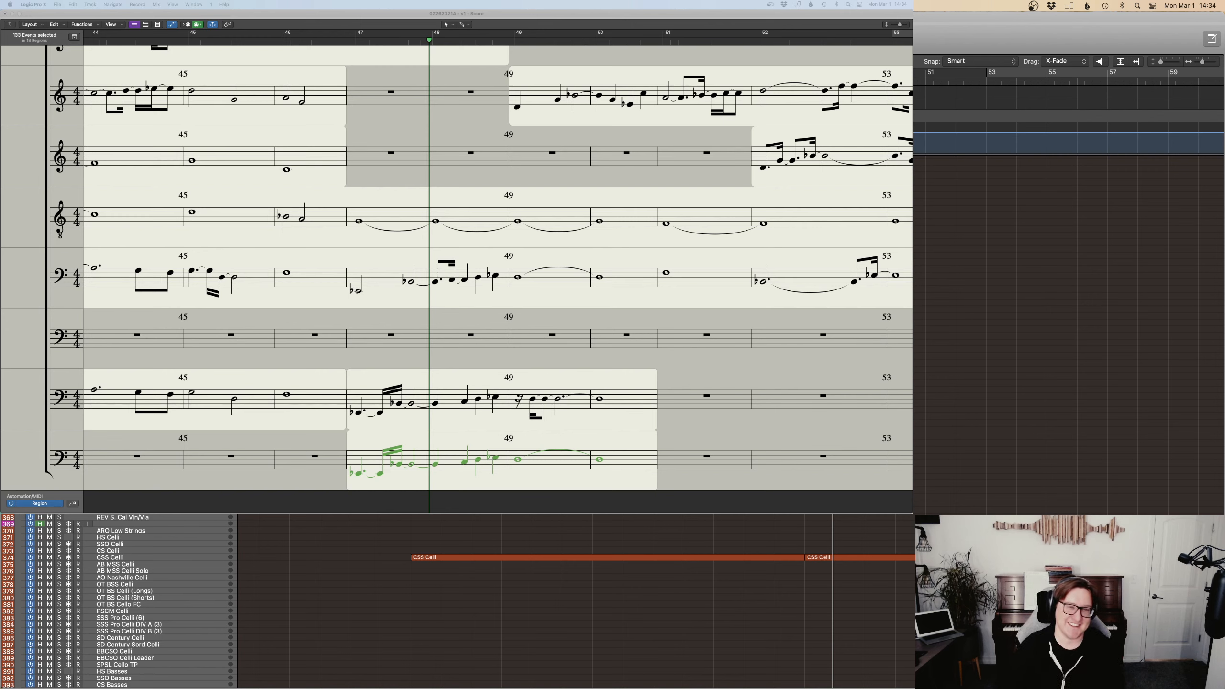
pyautogui.press(',')
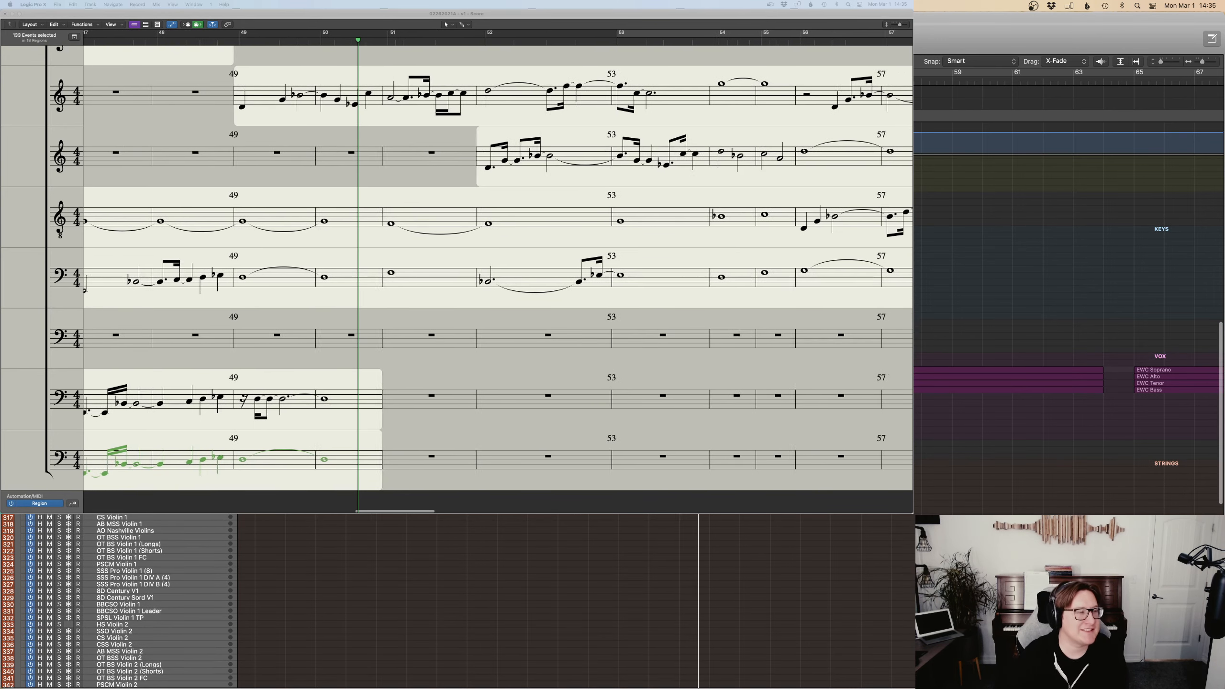
pyautogui.scroll(8, 575, 601)
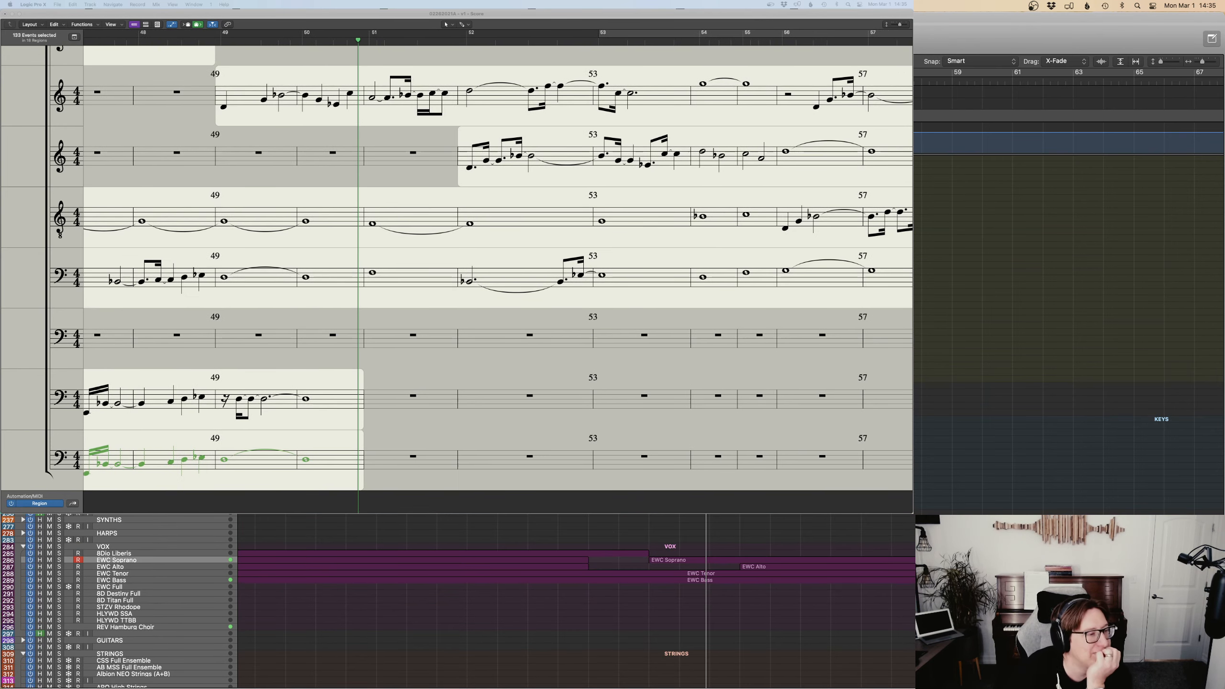
pyautogui.scroll(5, 575, 601)
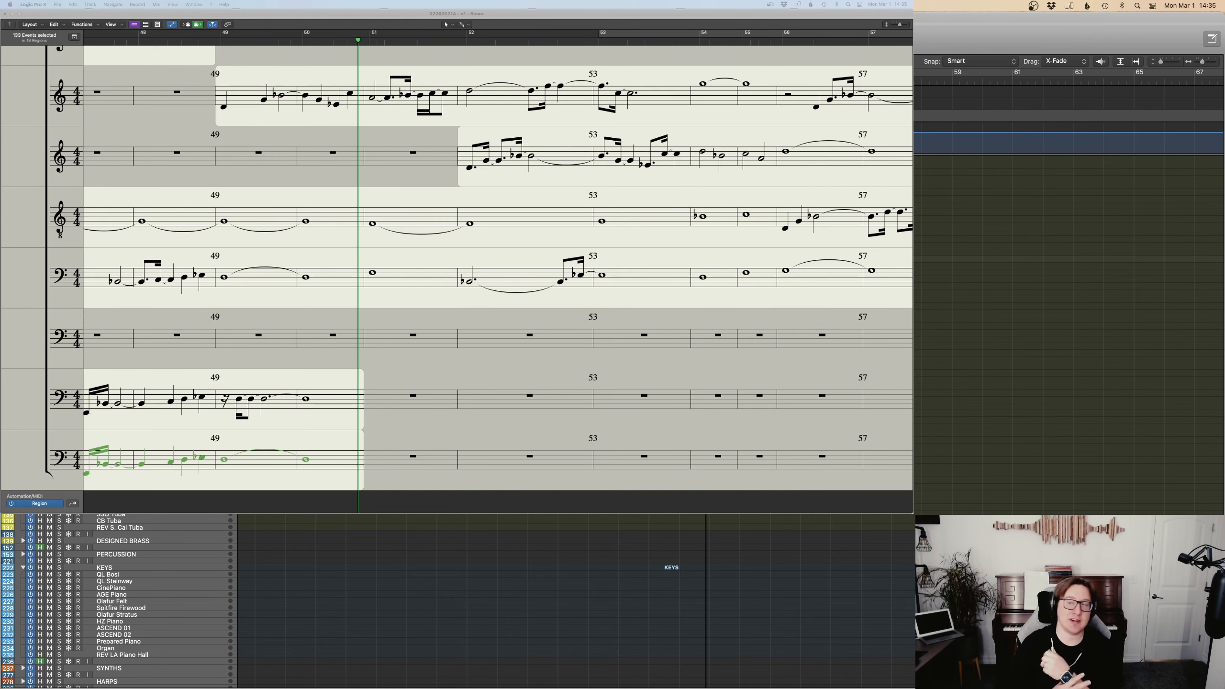
# Switch to Vienna Ensemble Pro to view the JXL Trumpet's SINE Player instance, and return to the Logic Pro score.
pyautogui.hotkey('ctrl', 'Up')
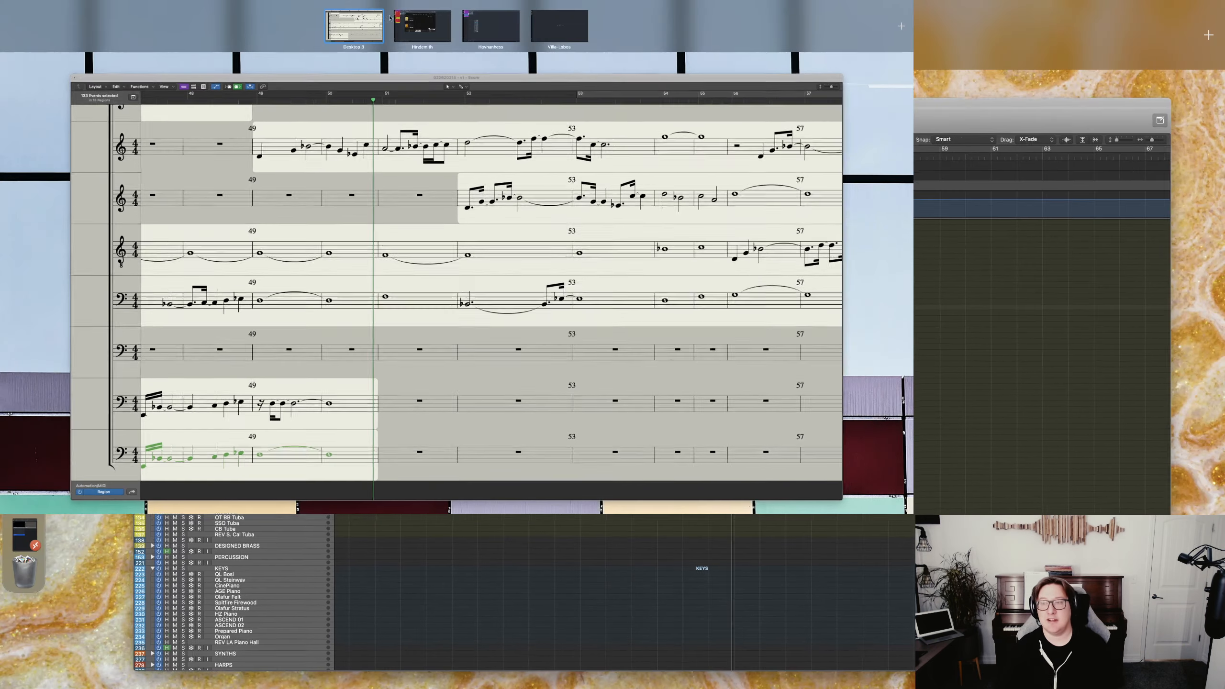
pyautogui.click(408, 23)
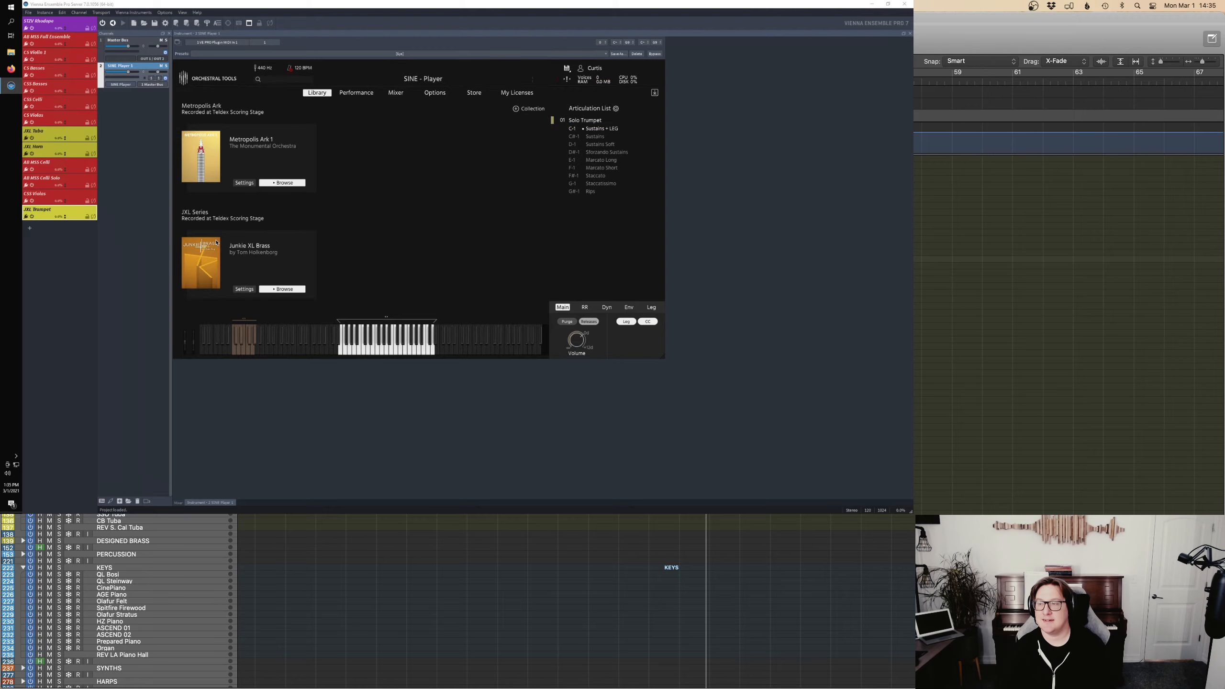
pyautogui.hotkey('ctrl', 'Up')
pyautogui.click(155, 234)
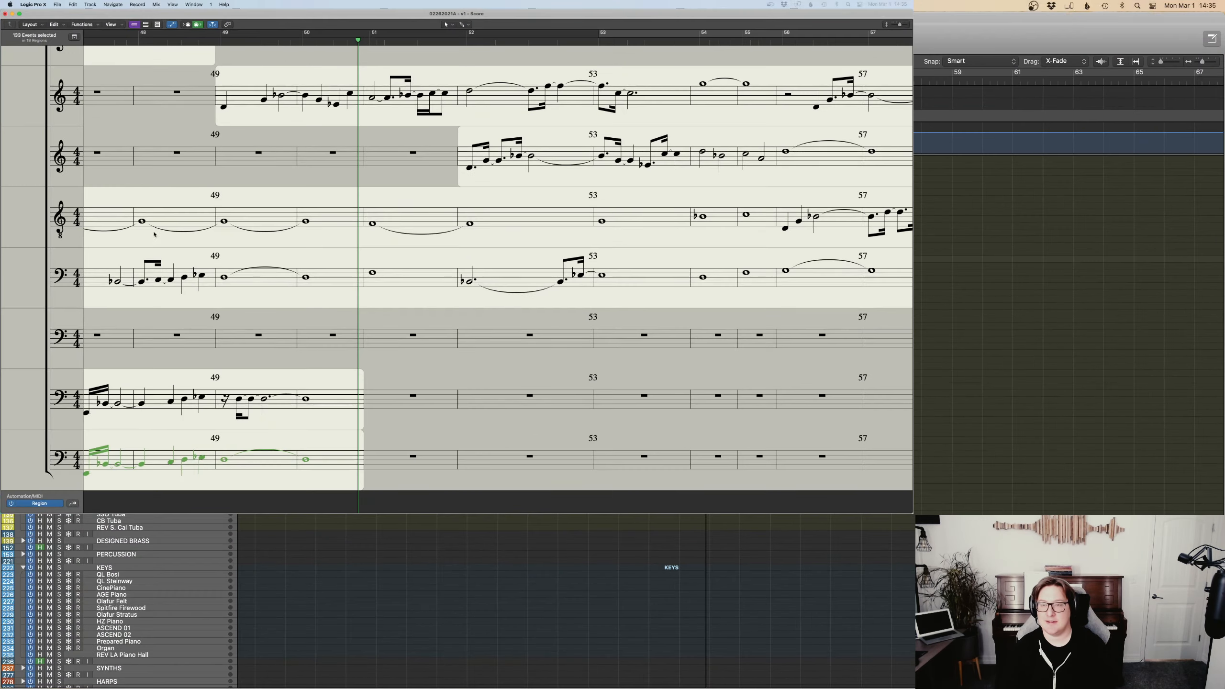
# Play the choir score on through bar 54 and return the playhead to bar 49.
pyautogui.click(184, 43)
pyautogui.press('space')
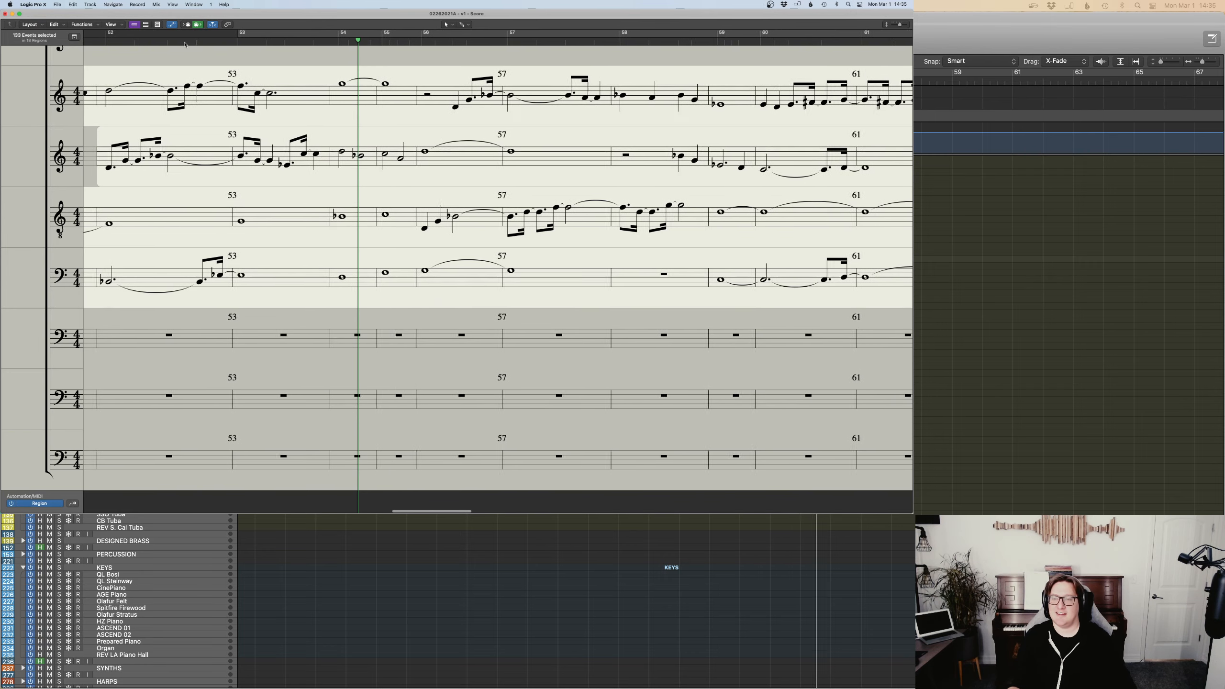
pyautogui.scroll(-3, 1120, 453)
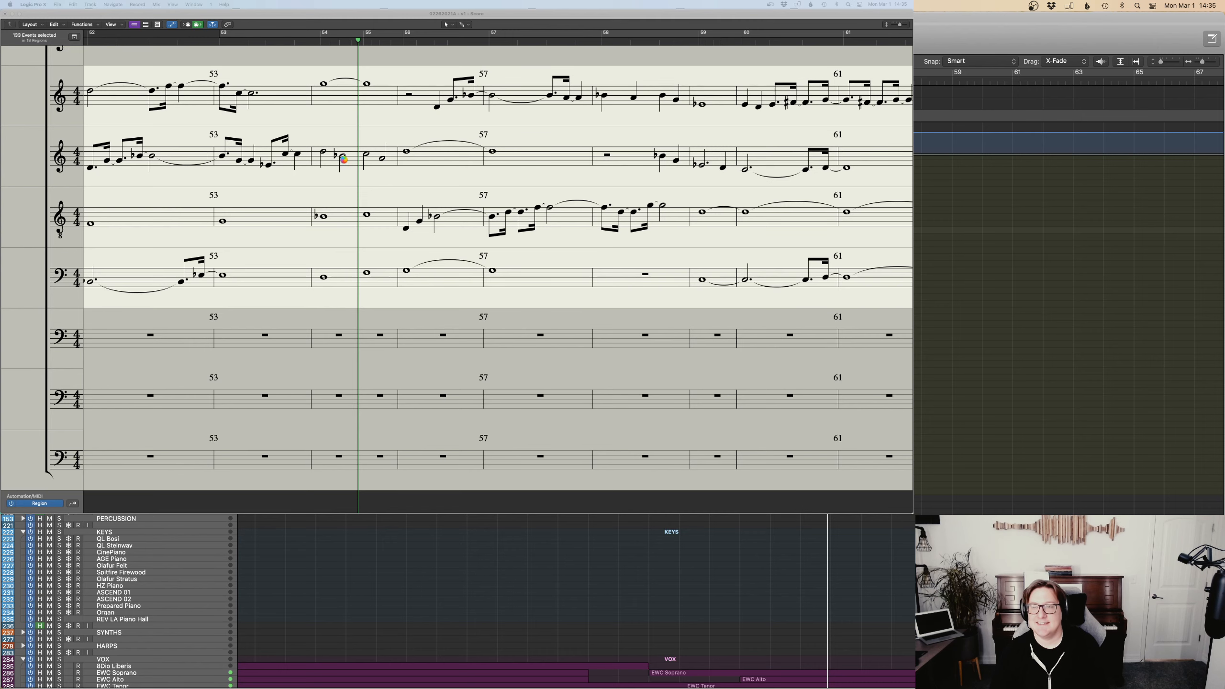
pyautogui.hscroll(-3, 343, 159)
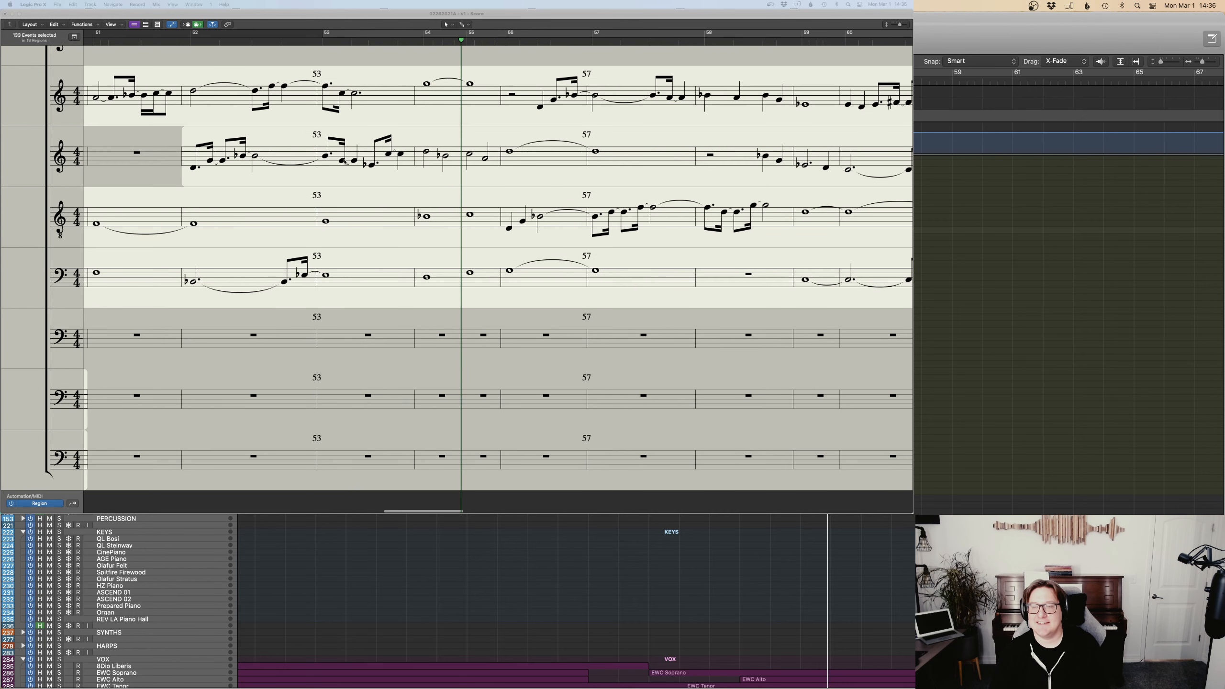
pyautogui.hscroll(-3, 186, 31)
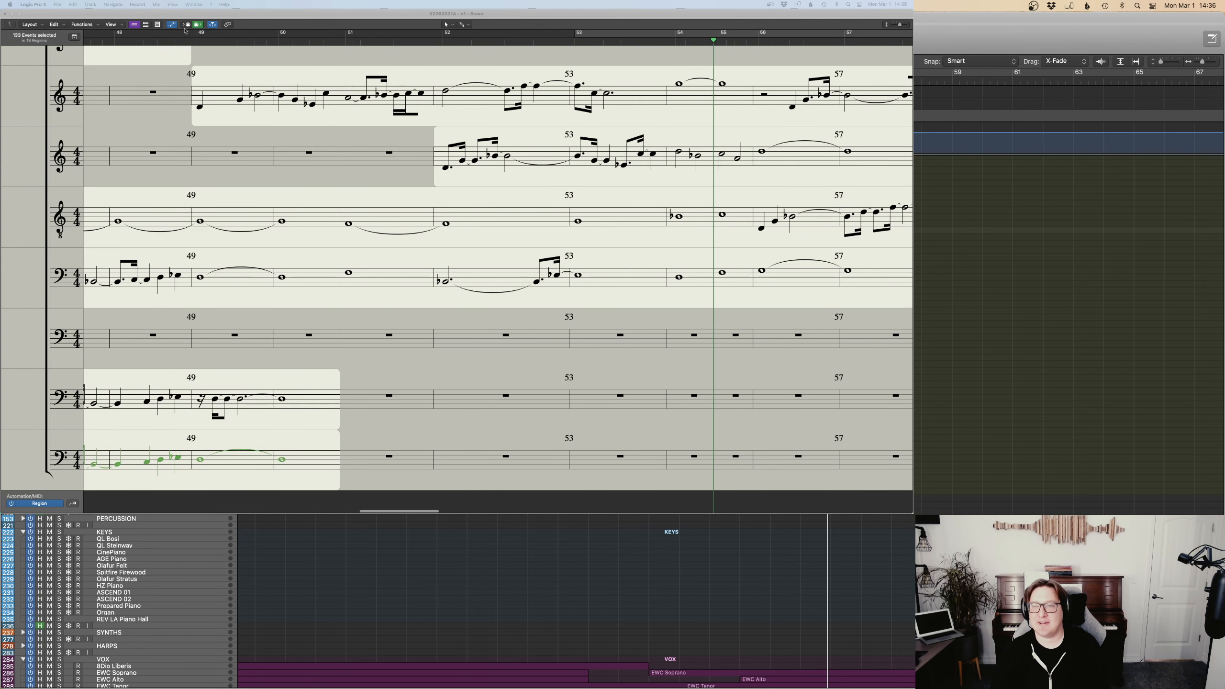
pyautogui.click(197, 42)
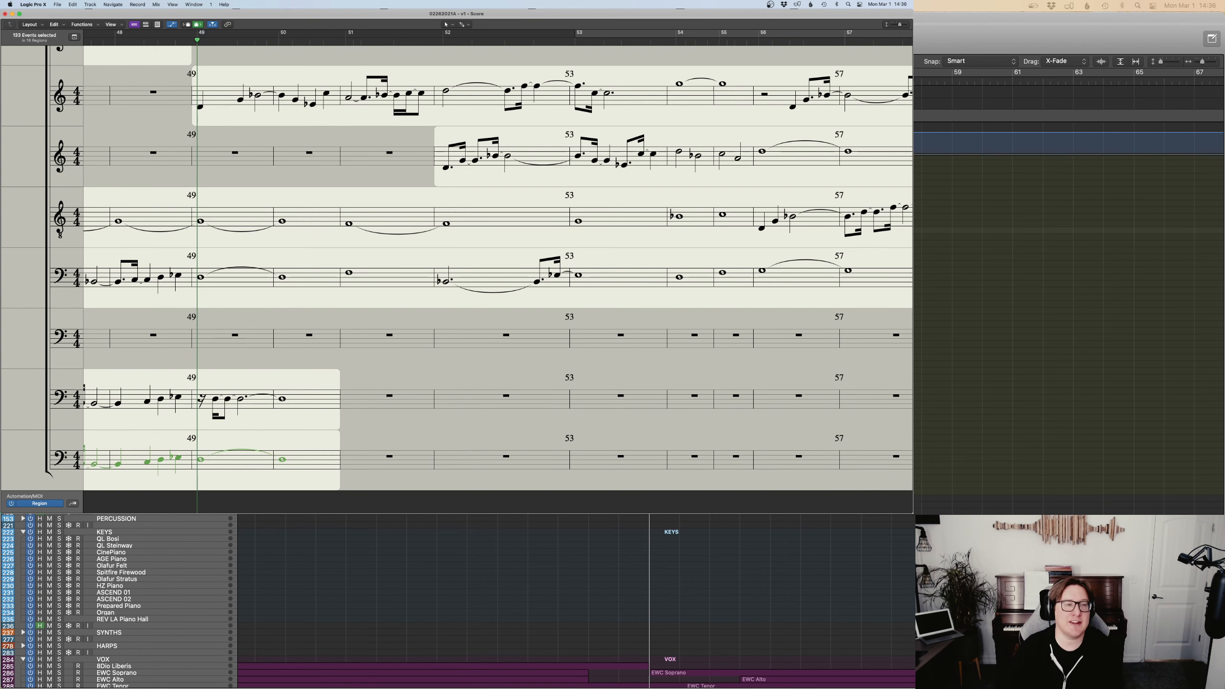
# Try to record a part over the choir passage around bar 49, and undo the take.
pyautogui.click(633, 81)
pyautogui.press('space')
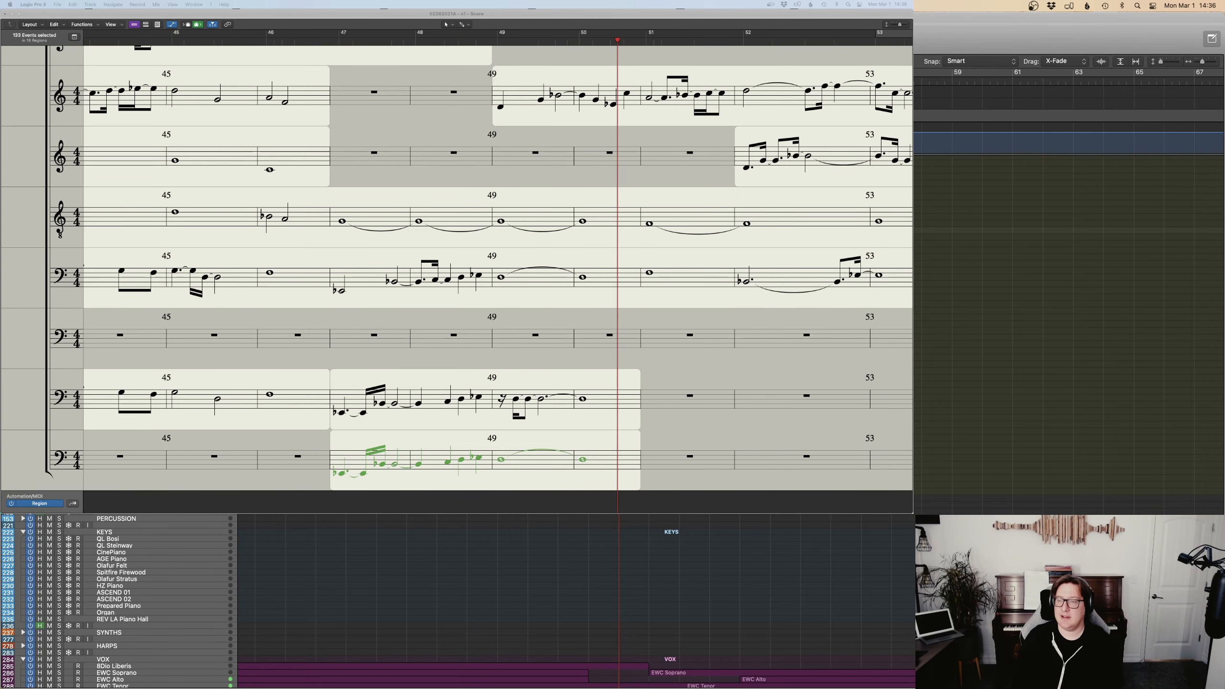
pyautogui.scroll(3, 483, 268)
pyautogui.hscroll(-3, 482, 268)
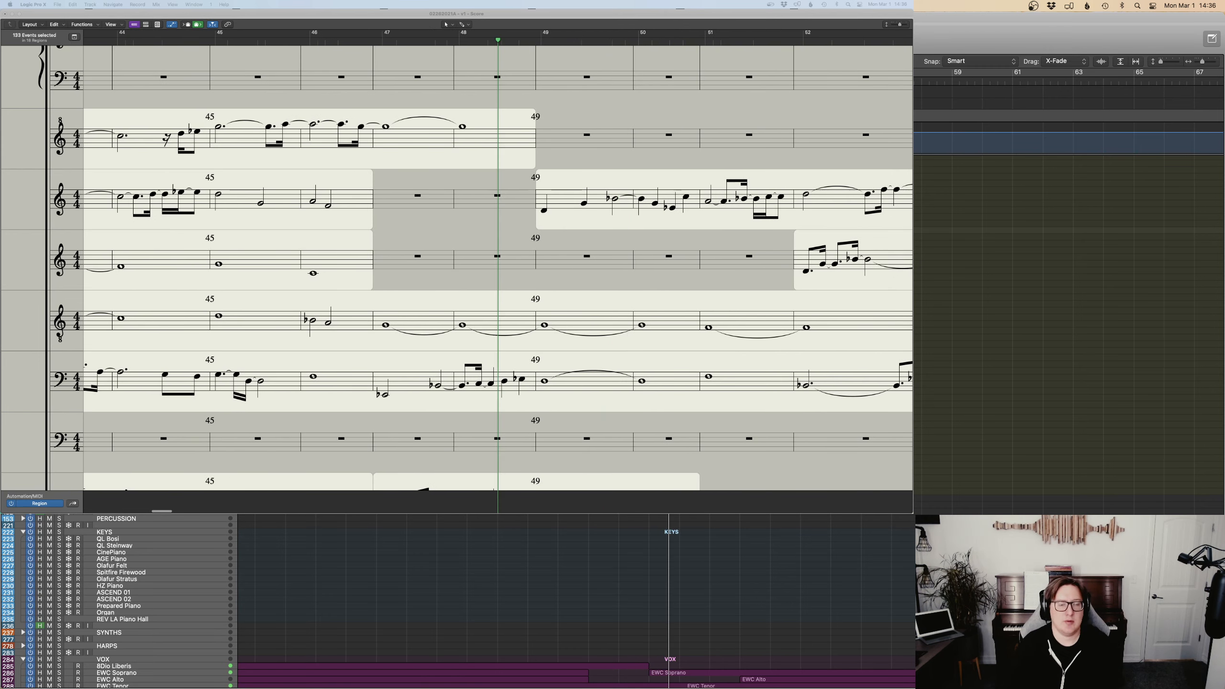
pyautogui.scroll(-3, 457, 268)
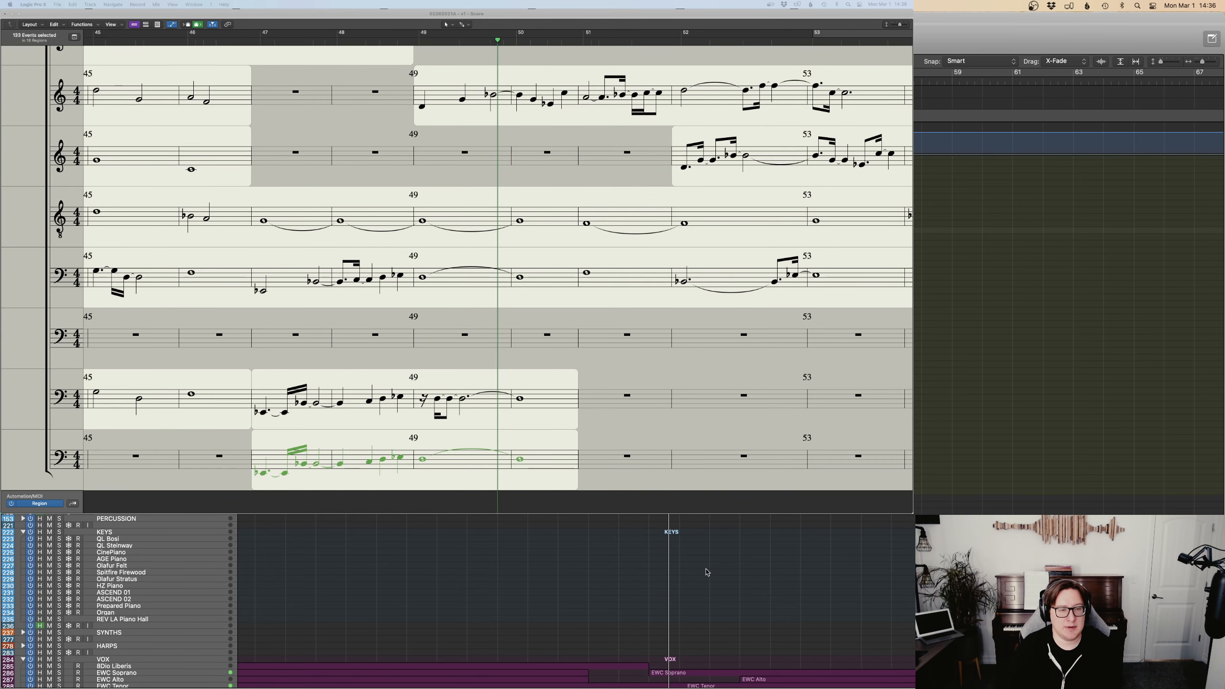
pyautogui.press('super+z')
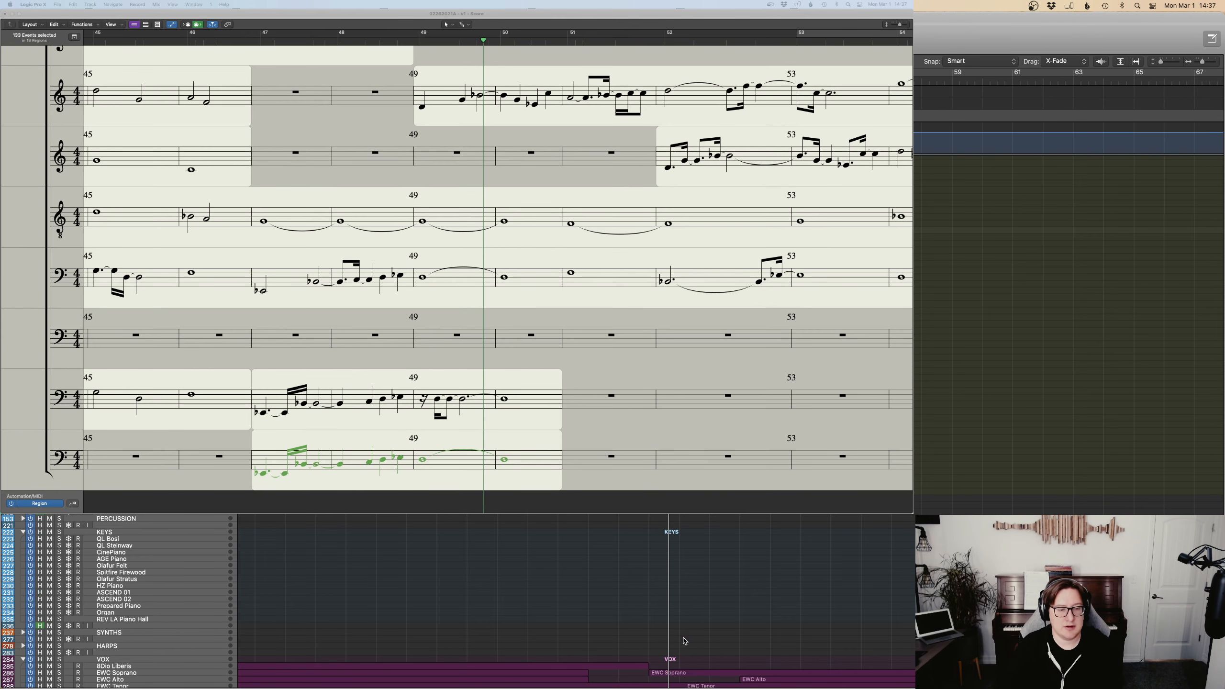
# Copy the EWC Soprano region starting at bar 49 to a brass track at the same position and open it in the Piano Roll.
pyautogui.click(684, 674)
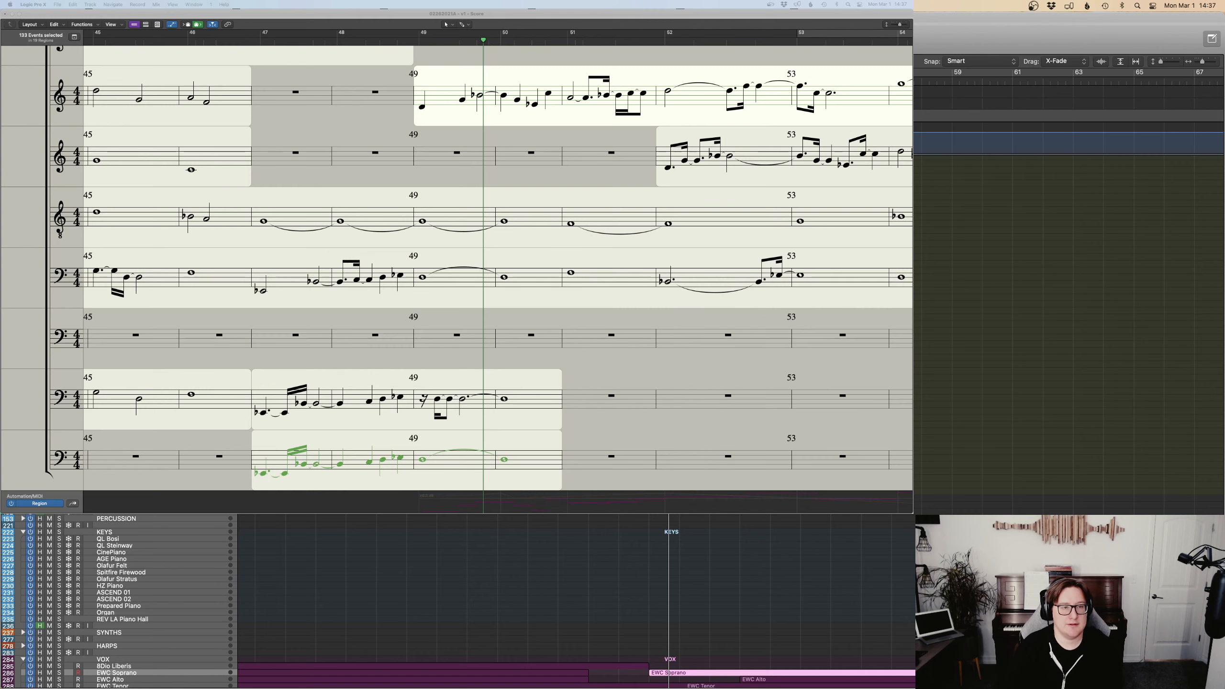
pyautogui.press(',')
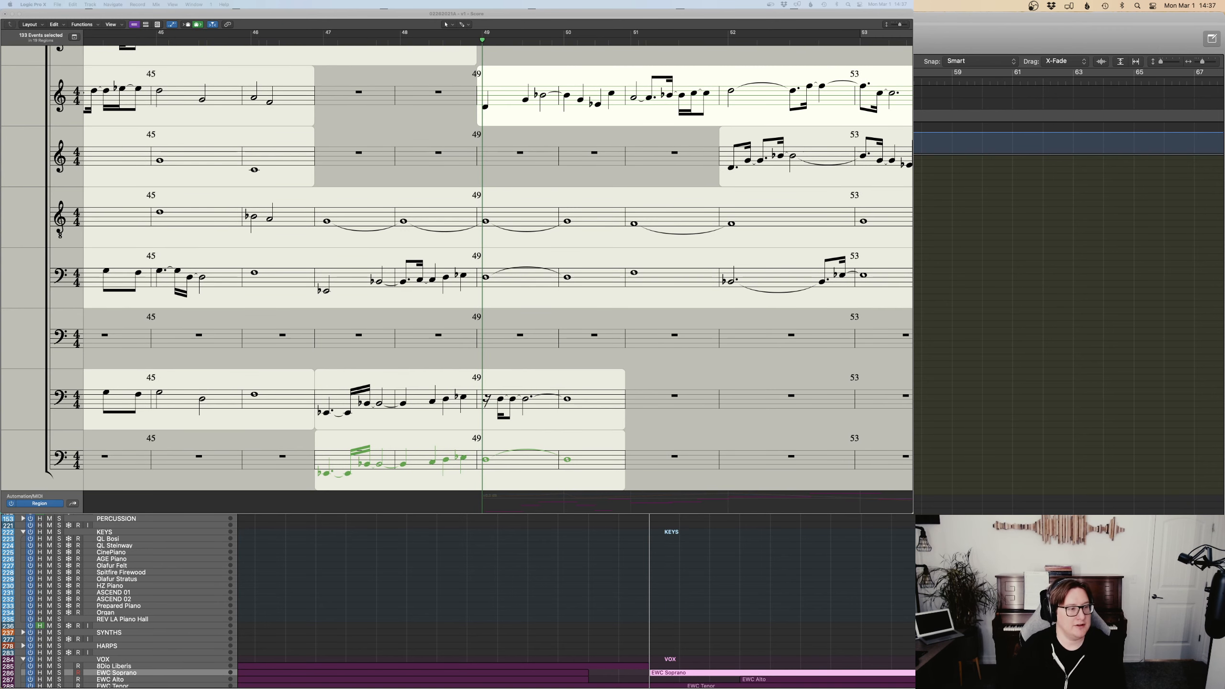
pyautogui.press('super+z')
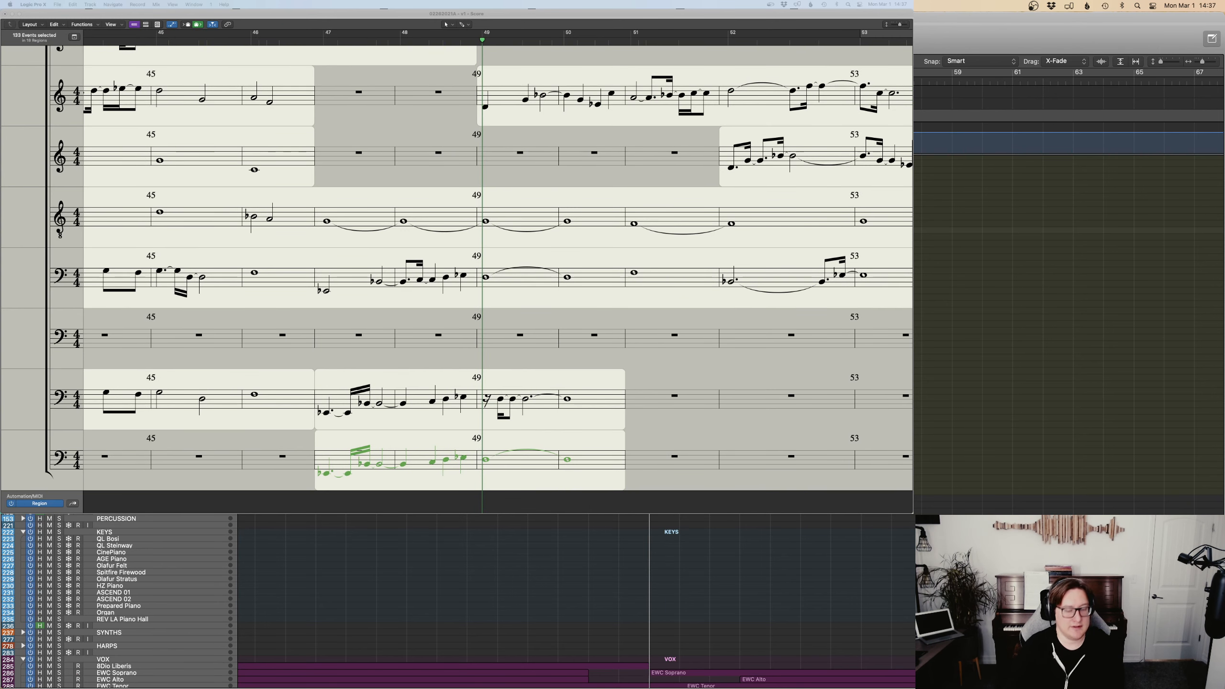
pyautogui.press('super+v')
pyautogui.press('p')
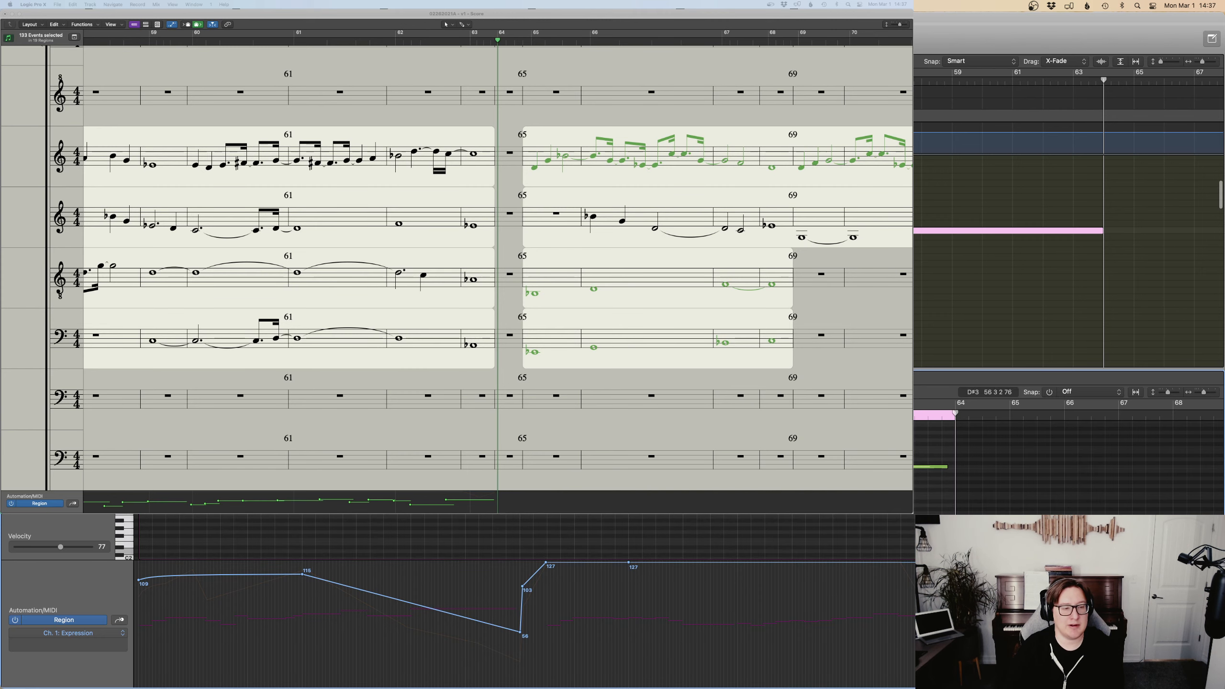
# Trim the copied soprano line on the brass track so that it ends at bar 56.
pyautogui.hscroll(-2, 553, 502)
pyautogui.click(556, 415)
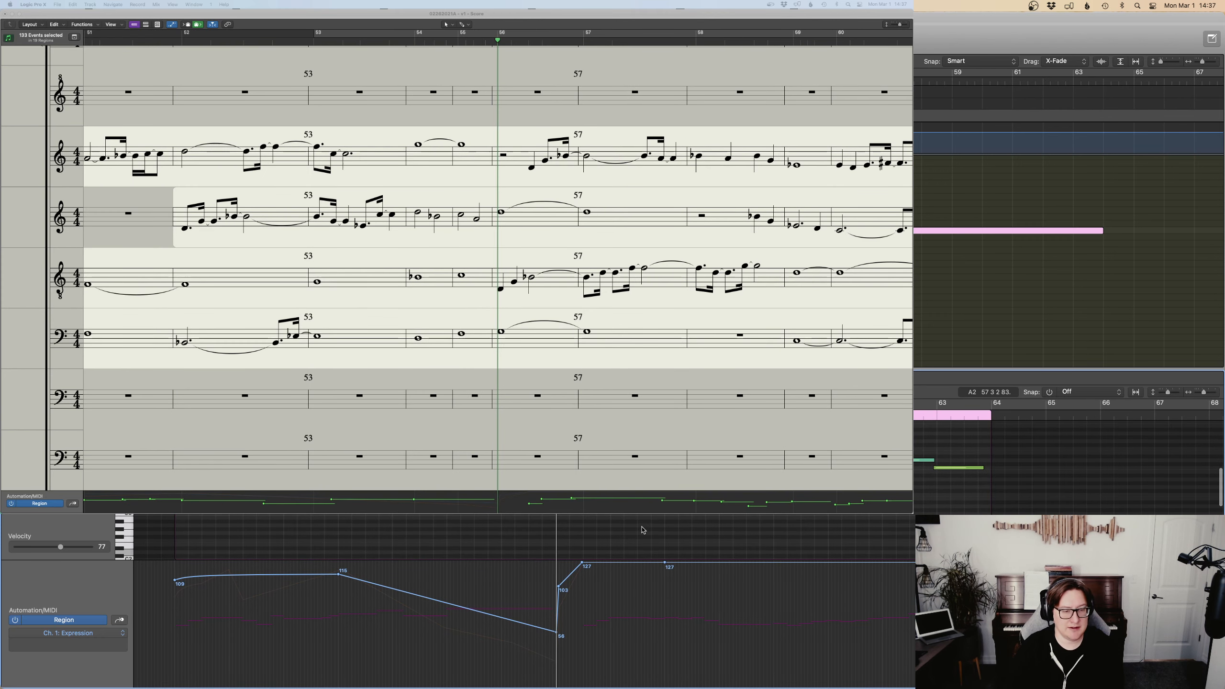
pyautogui.press('space')
pyautogui.press('p')
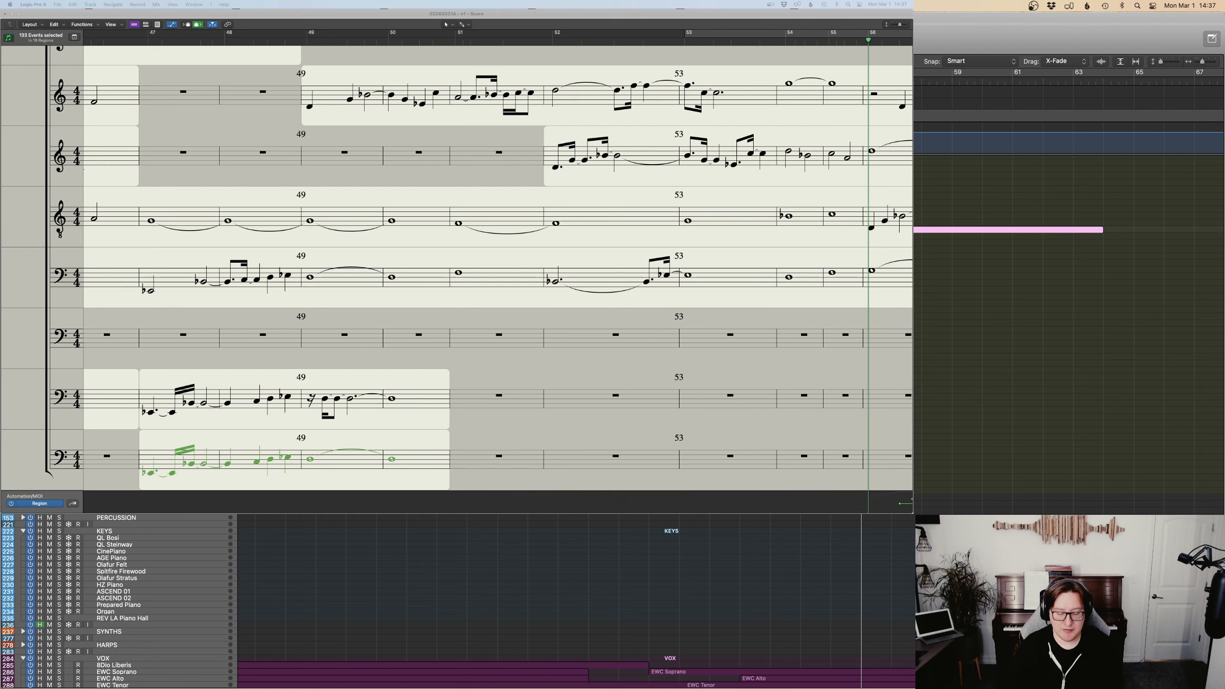
# Flatten the trimmed brass region's Expression automation to a constant level near the maximum.
pyautogui.press('p')
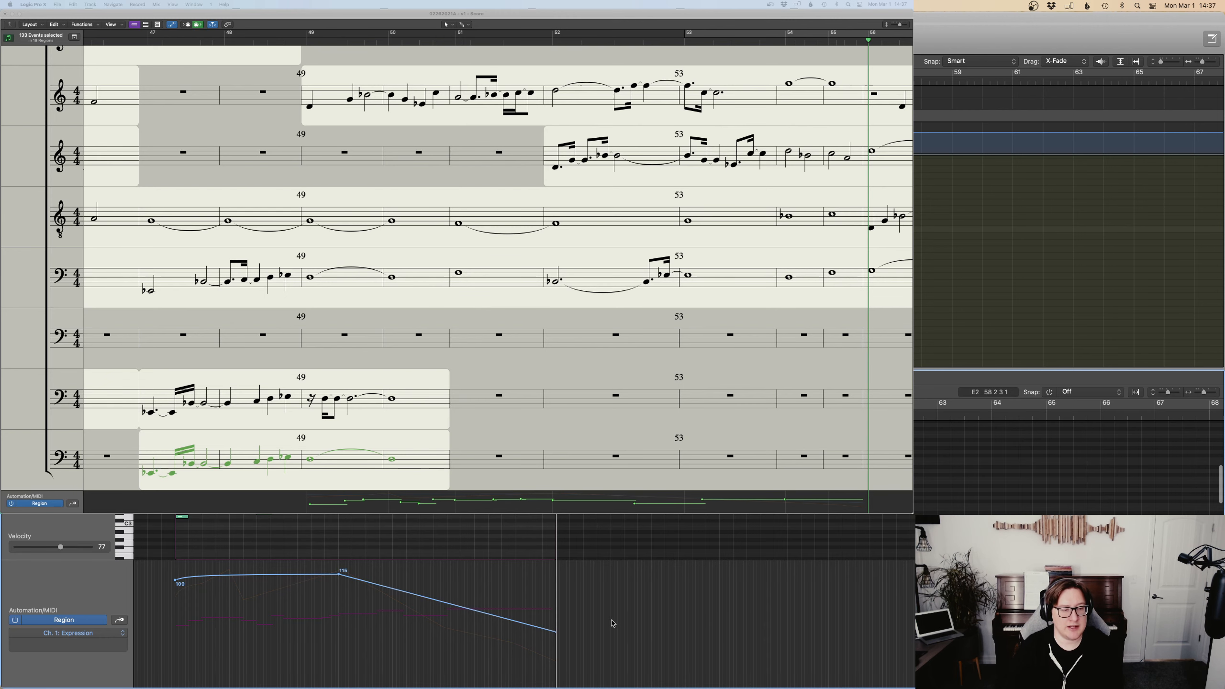
pyautogui.hscroll(-3, 356, 597)
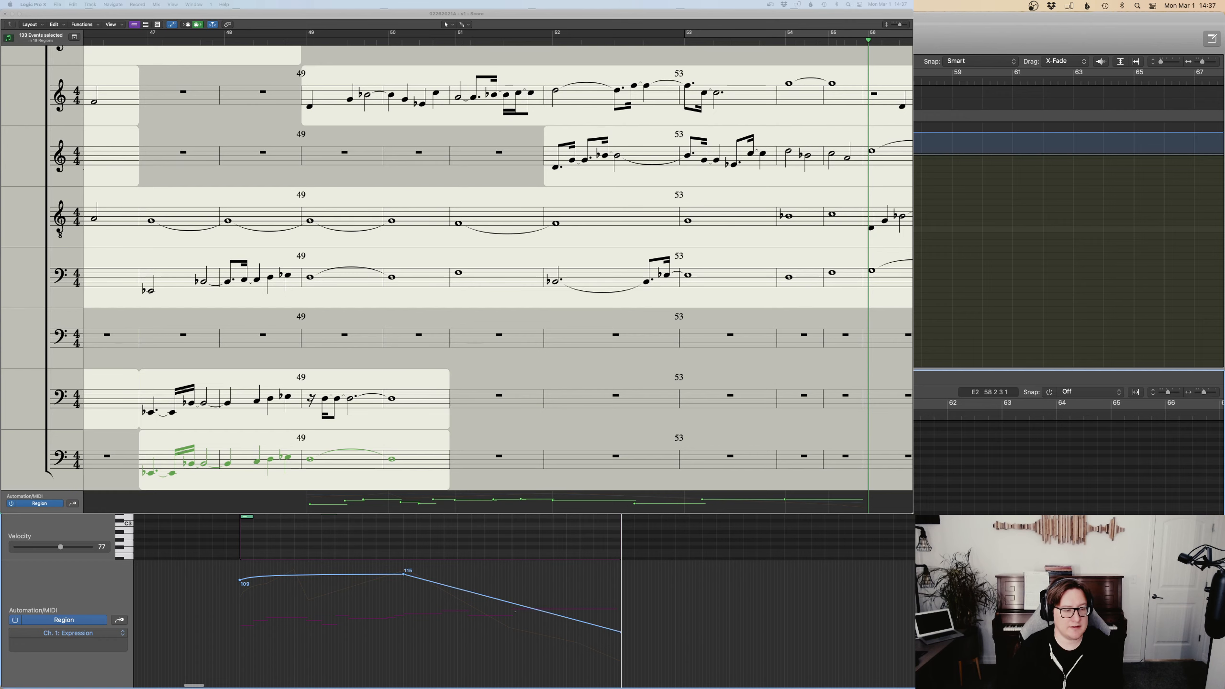
pyautogui.moveTo(620, 632); pyautogui.dragTo(126, 564)
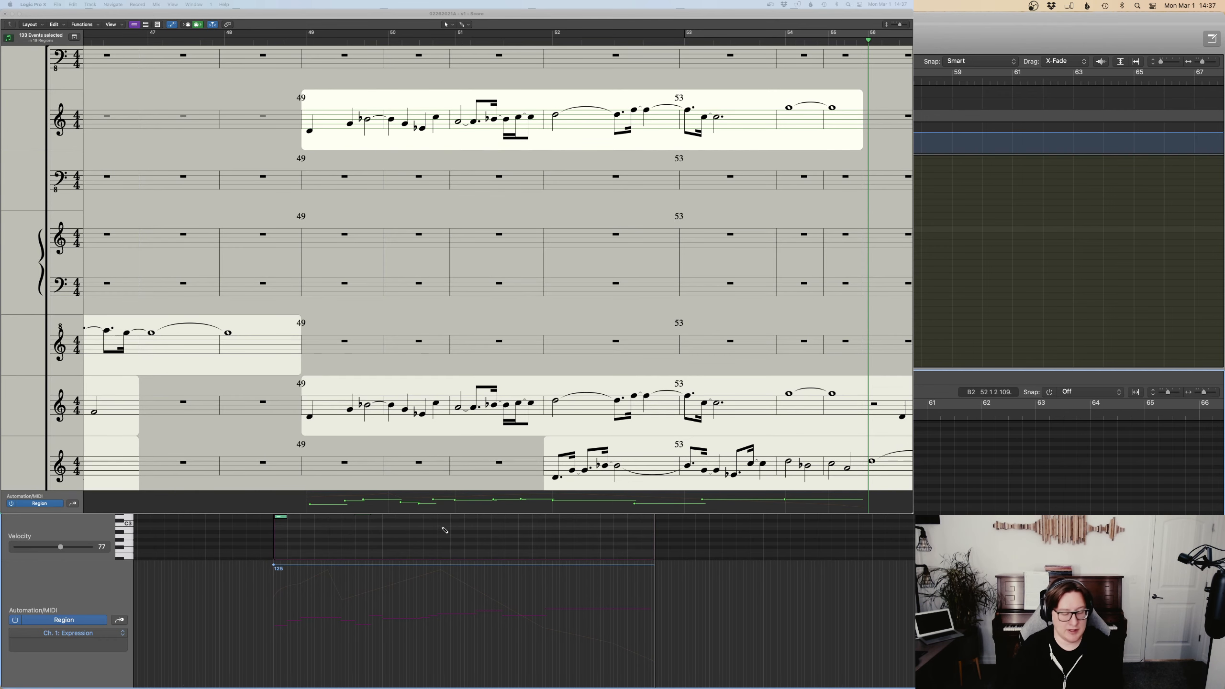
# Reshape the brass region's Modulation curve to 65, 76, 90 and 83 with a 117 peak, and play it from before bar 49.
pyautogui.press('ctrl+super+m')
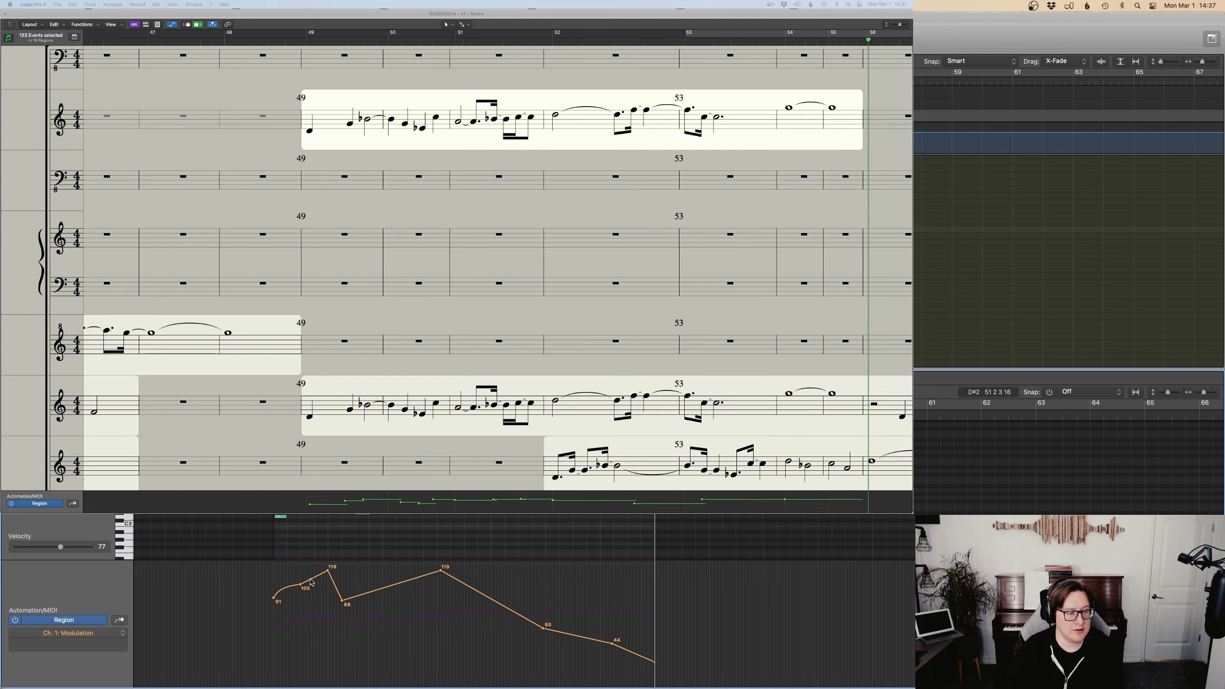
pyautogui.moveTo(264, 588); pyautogui.dragTo(563, 628)
pyautogui.moveTo(366, 593); pyautogui.dragTo(366, 624)
pyautogui.moveTo(440, 599); pyautogui.dragTo(548, 573)
pyautogui.moveTo(342, 630); pyautogui.dragTo(385, 605)
pyautogui.press('space')
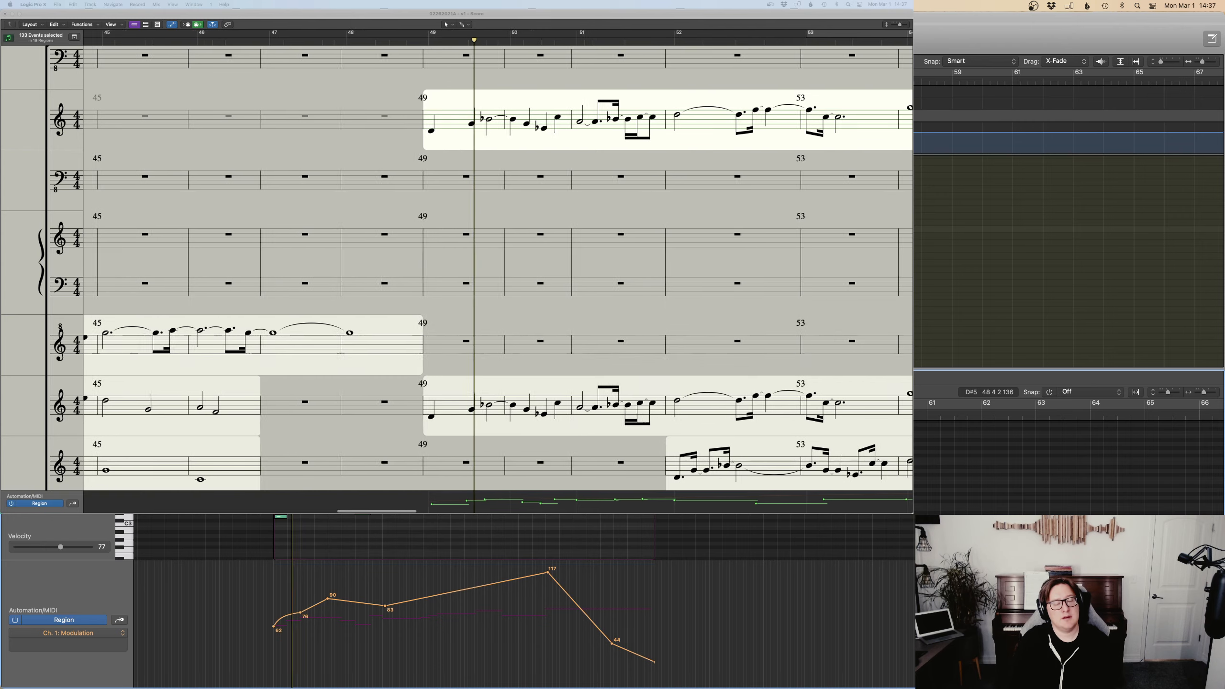
# Lower the opening Modulation points to 44, 58, 72 and 65 and curve the rise towards the 117 peak during playback.
pyautogui.moveTo(256, 614); pyautogui.dragTo(370, 623)
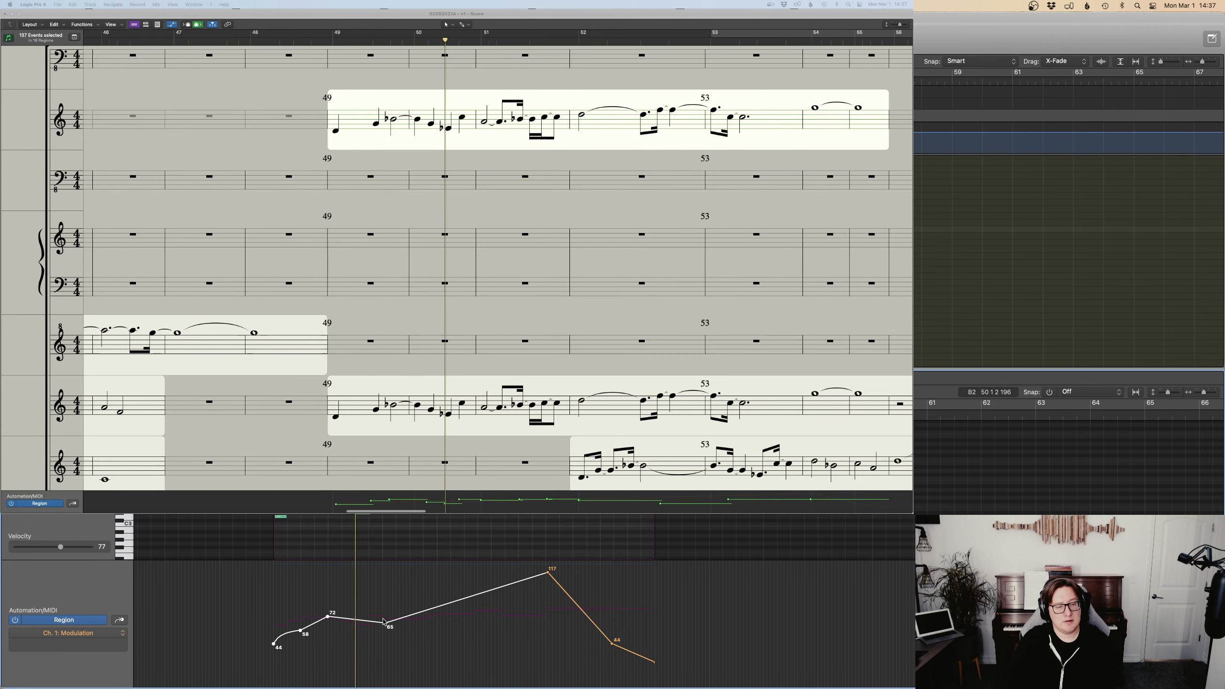
pyautogui.press('t')
pyautogui.press('w')
pyautogui.moveTo(441, 605); pyautogui.dragTo(457, 552)
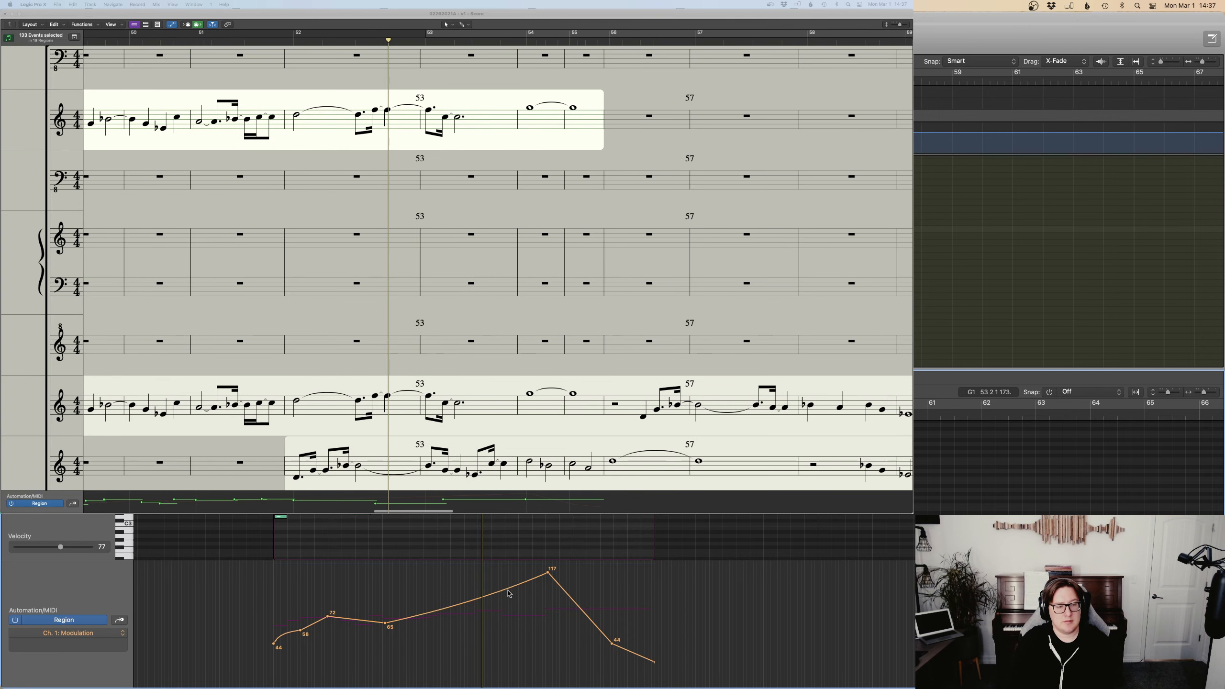
# Bend the brass region's Modulation rise from the 65 point to the 117 peak into a gradual swell.
pyautogui.moveTo(506, 590); pyautogui.dragTo(509, 600)
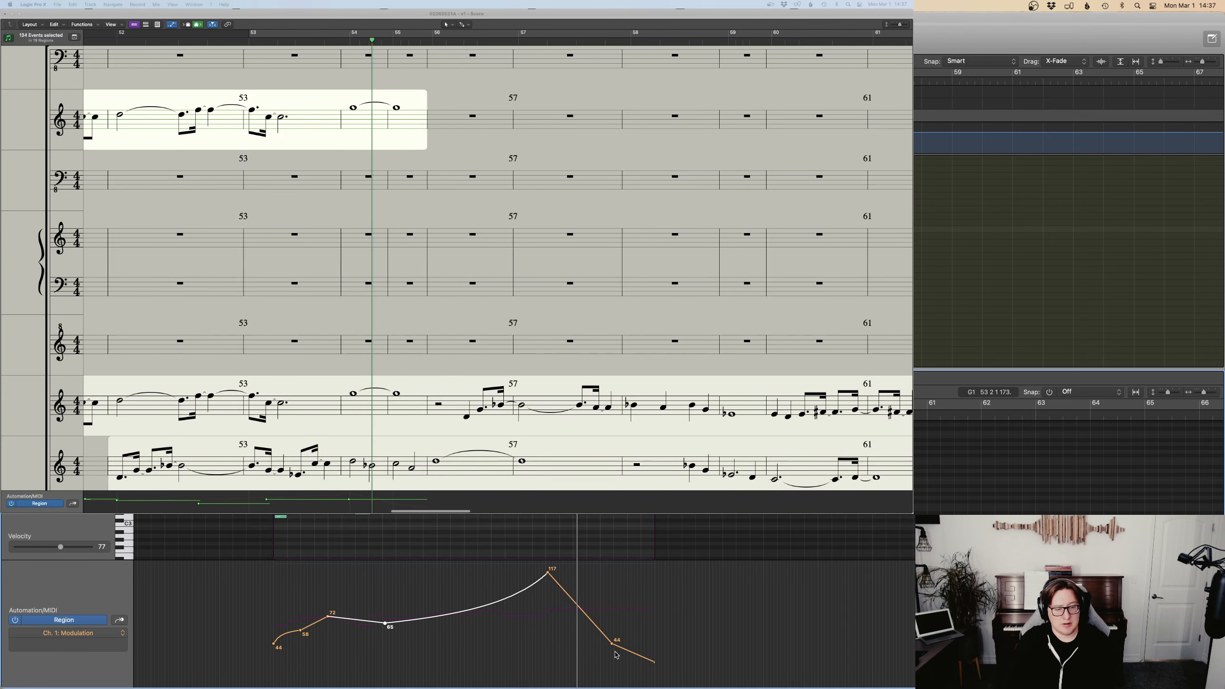
pyautogui.press('t')
pyautogui.press('Escape')
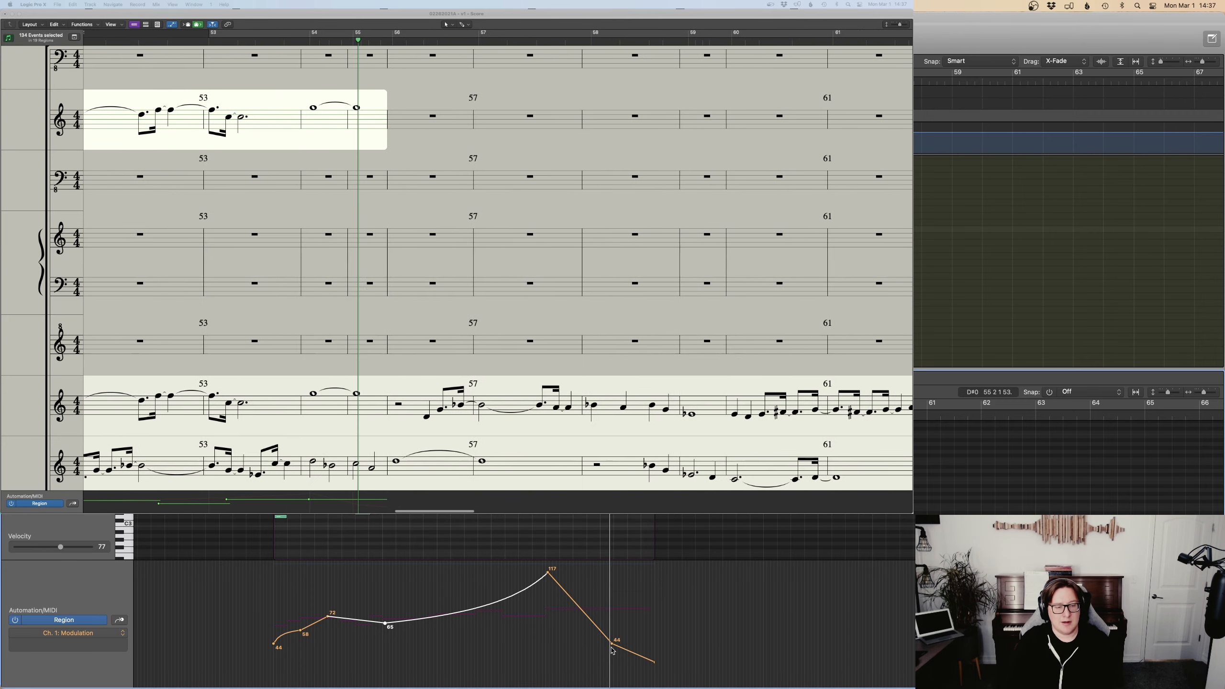
# Pull the brass region's final Modulation down to the bottom of the lane and bow the fall from the 117 peak outward during playback.
pyautogui.moveTo(612, 647); pyautogui.dragTo(654, 686)
pyautogui.press('t')
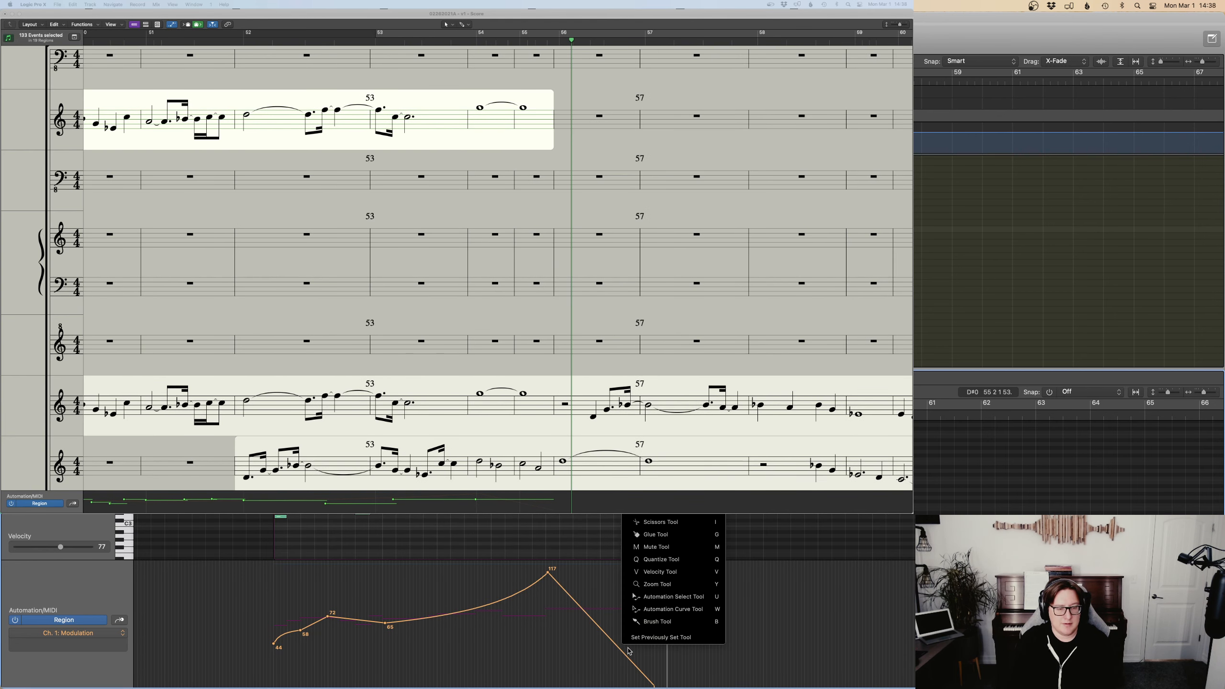
pyautogui.press('u')
pyautogui.moveTo(621, 645); pyautogui.dragTo(622, 639)
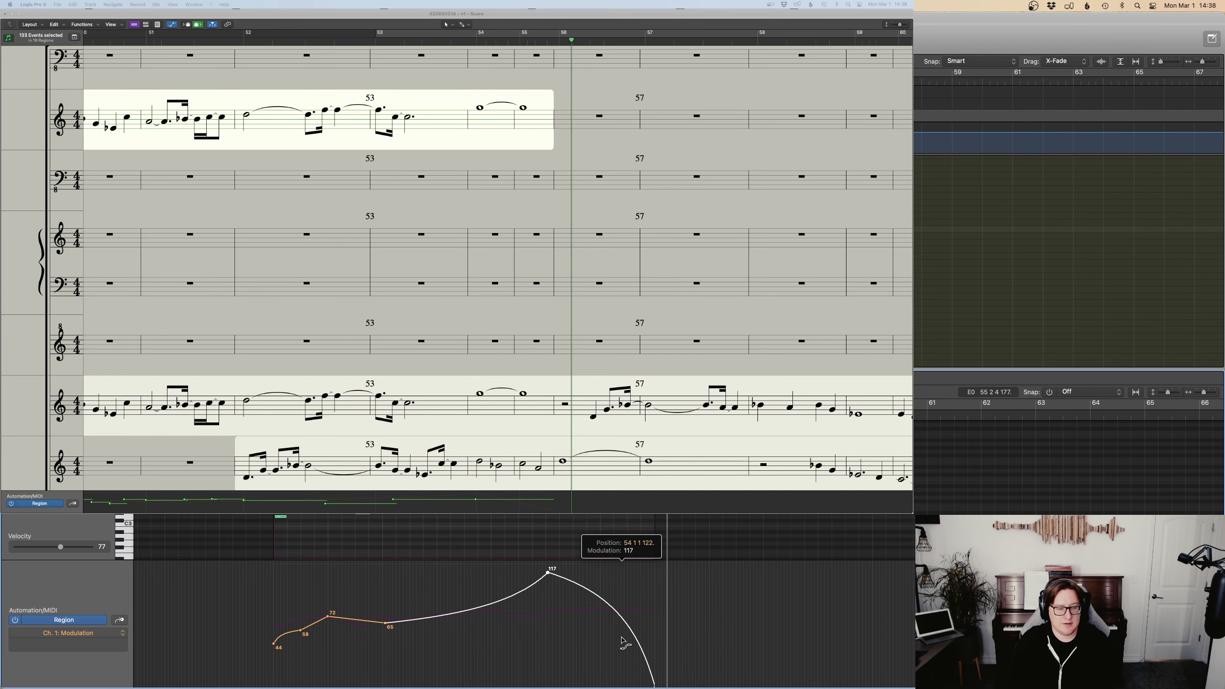
pyautogui.press('space')
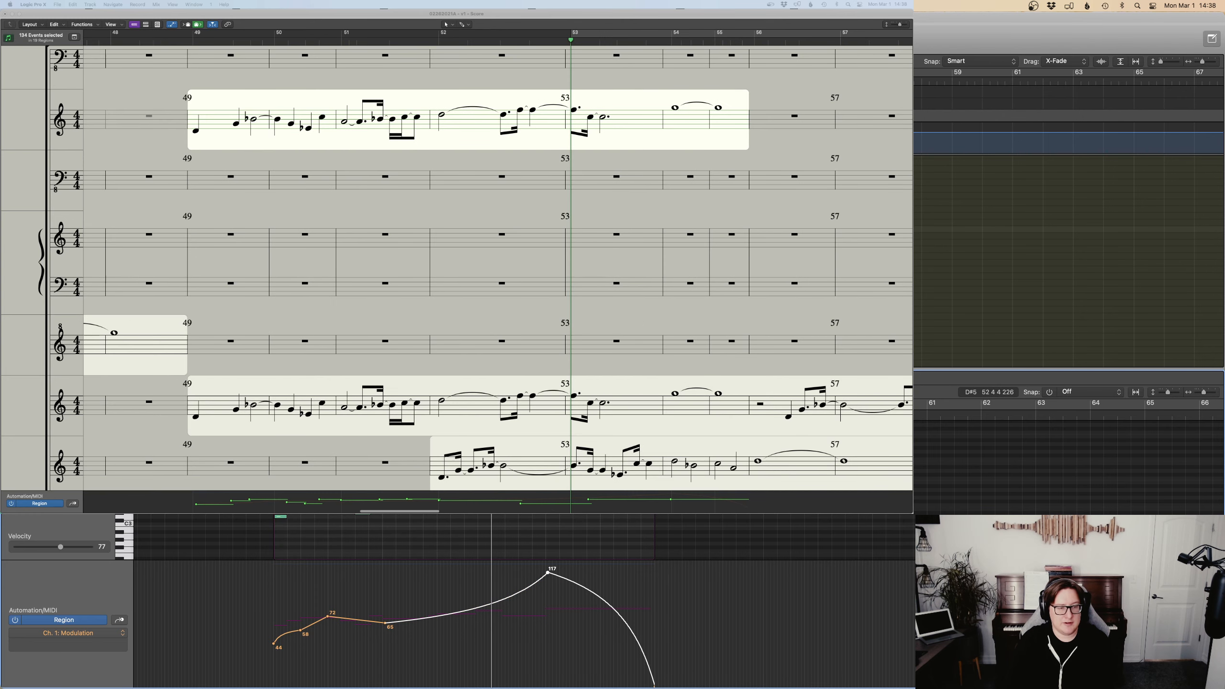
pyautogui.click(562, 529)
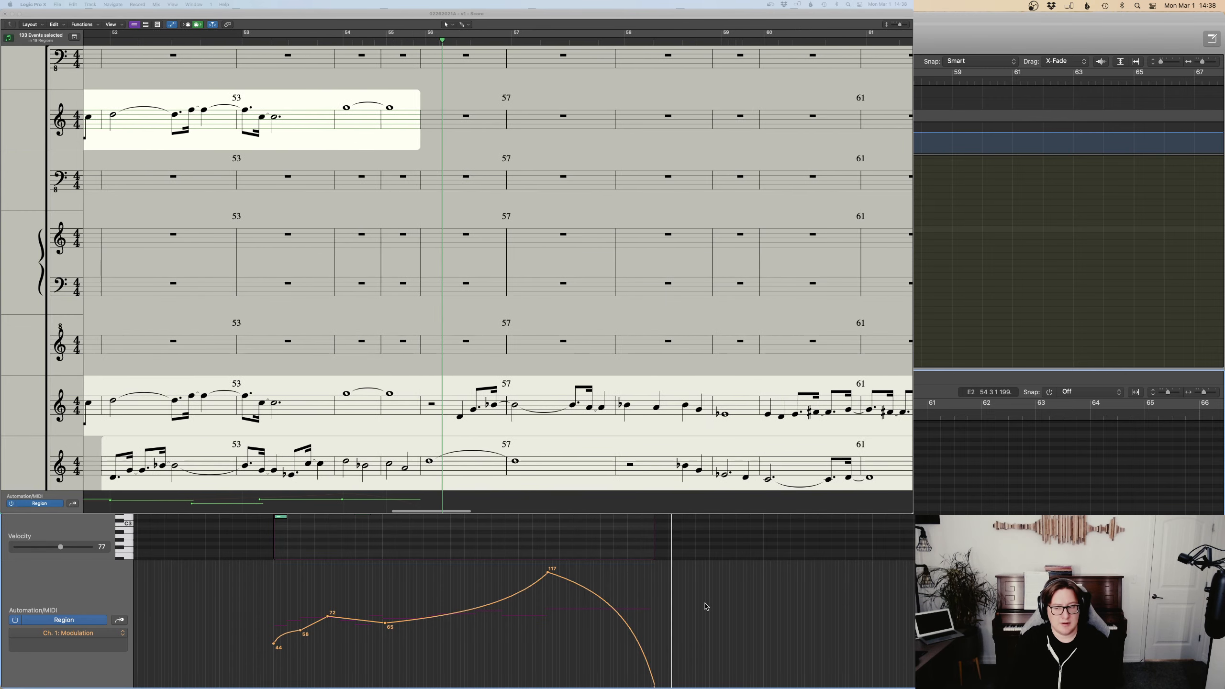
# Close the piano roll, return to bar 49, and examine the choir and low bass-clef staves around bars 47 to 56 while playing.
pyautogui.press('e')
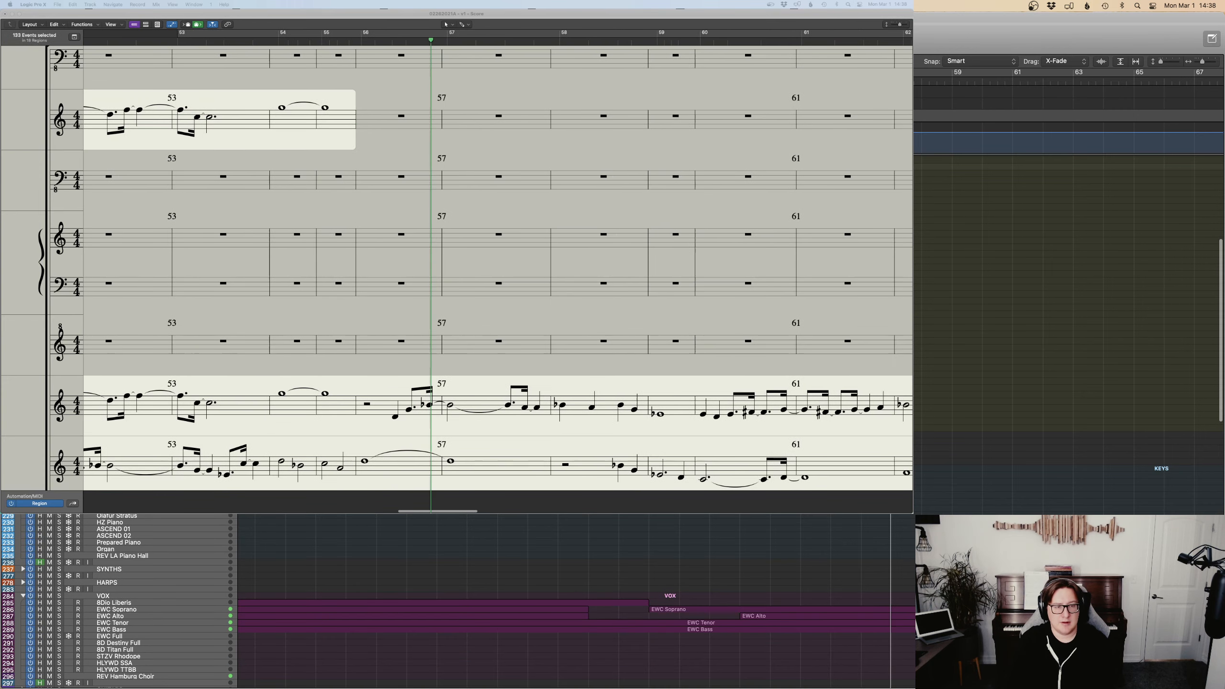
pyautogui.click(211, 137)
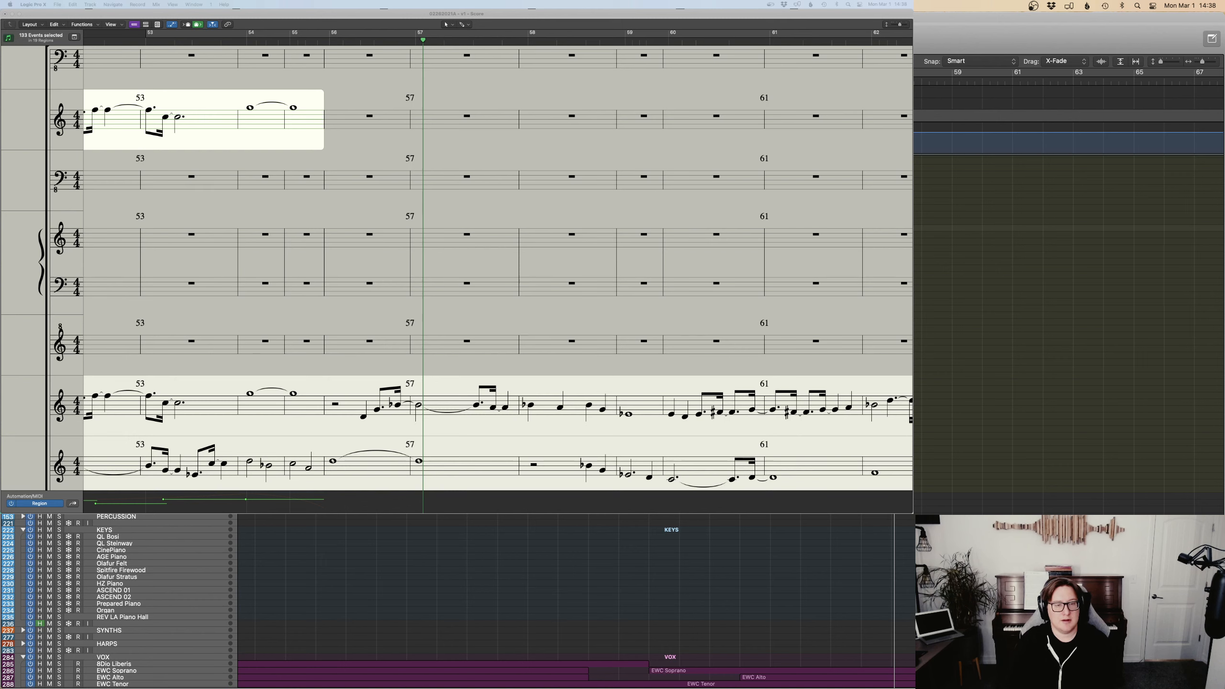
pyautogui.click(366, 139)
pyautogui.click(217, 137)
pyautogui.click(366, 140)
pyautogui.hotkey('shift', ',')
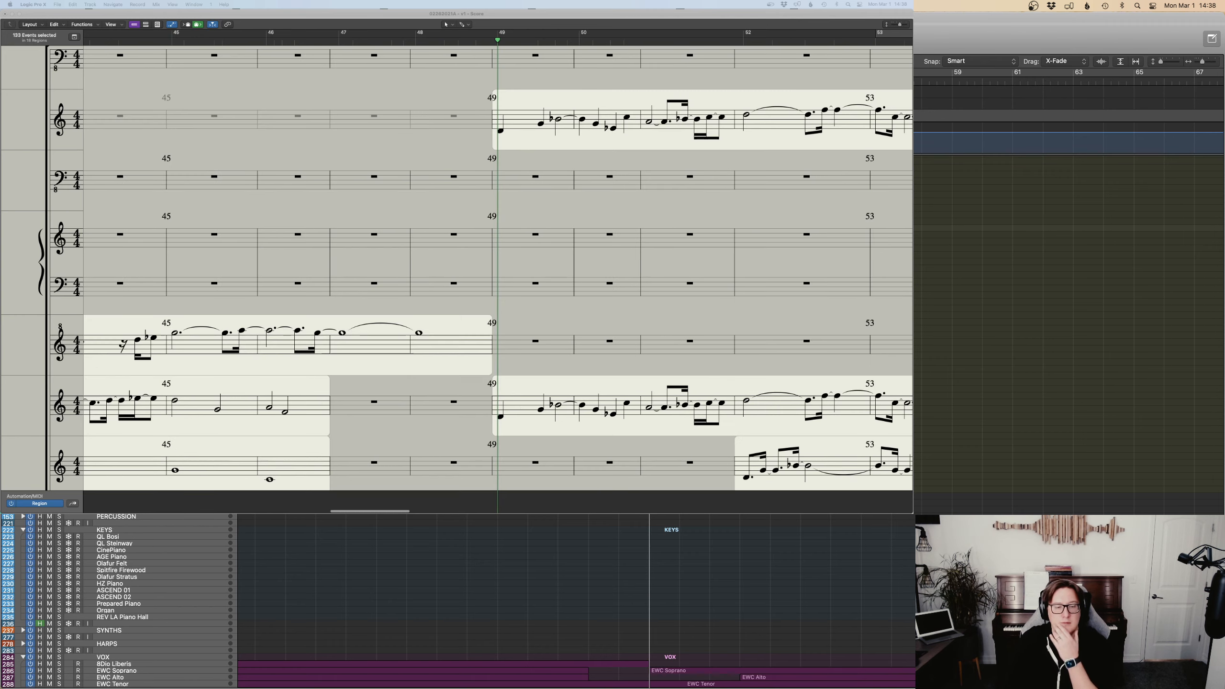
pyautogui.scroll(-5, 705, 426)
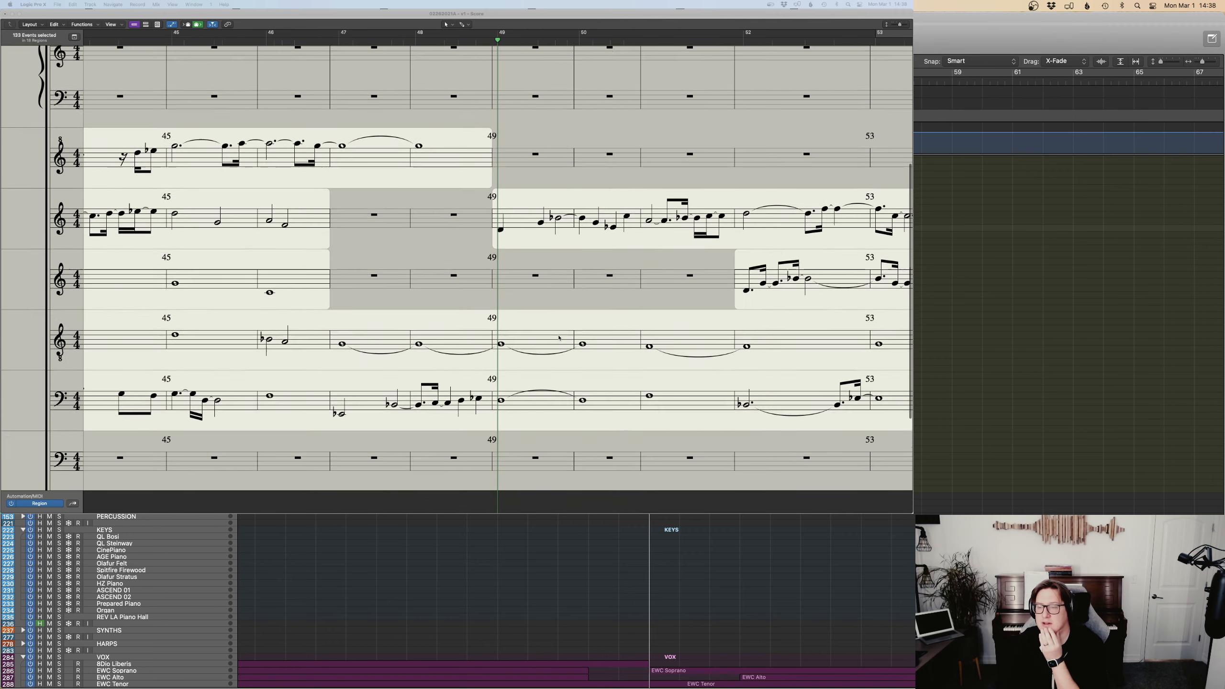
pyautogui.hscroll(3, 559, 338)
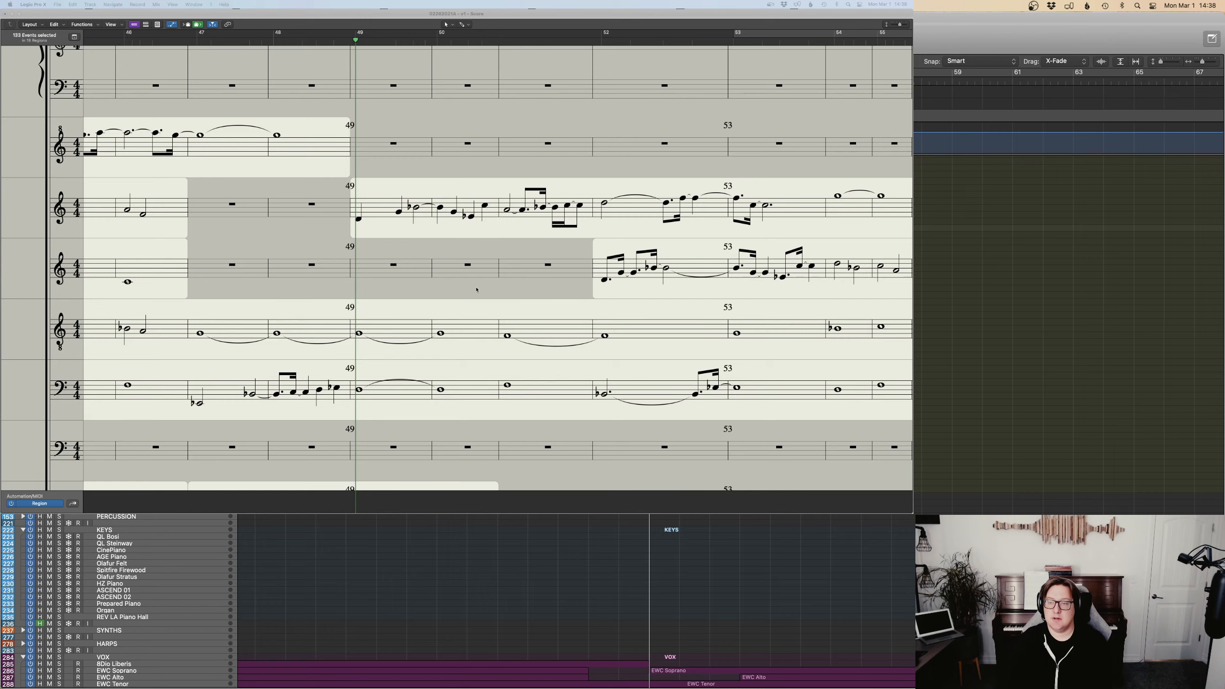
pyautogui.scroll(-4, 476, 289)
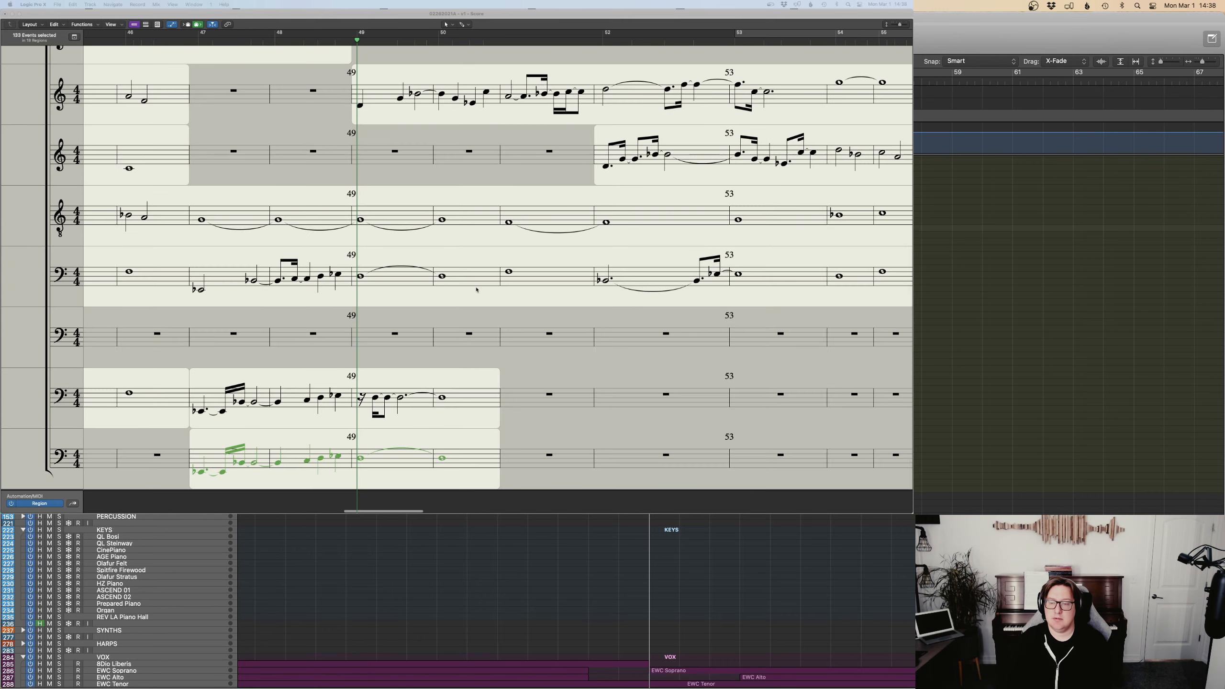
pyautogui.scroll(1, 476, 290)
pyautogui.hscroll(1, 476, 290)
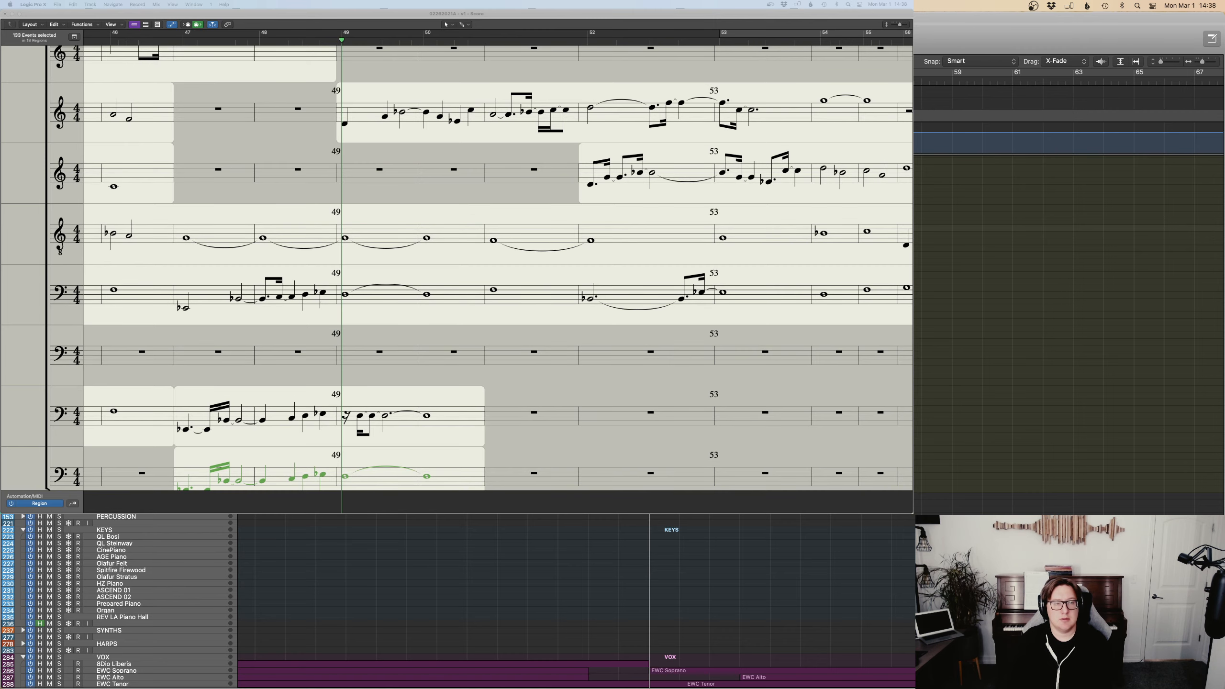
pyautogui.press('space')
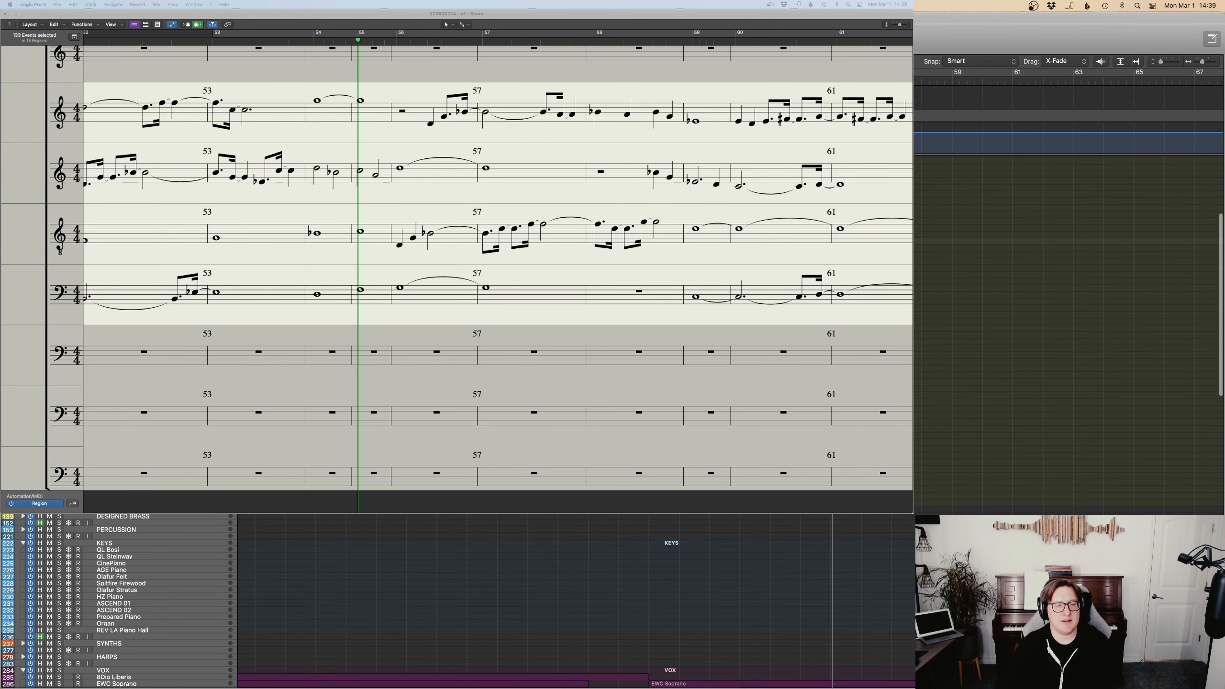
# Adjust the curve of the brass region's Modulation fall just after the 117 peak and play the passage from before bar 49.
pyautogui.press('p')
pyautogui.press('t')
pyautogui.press('Escape')
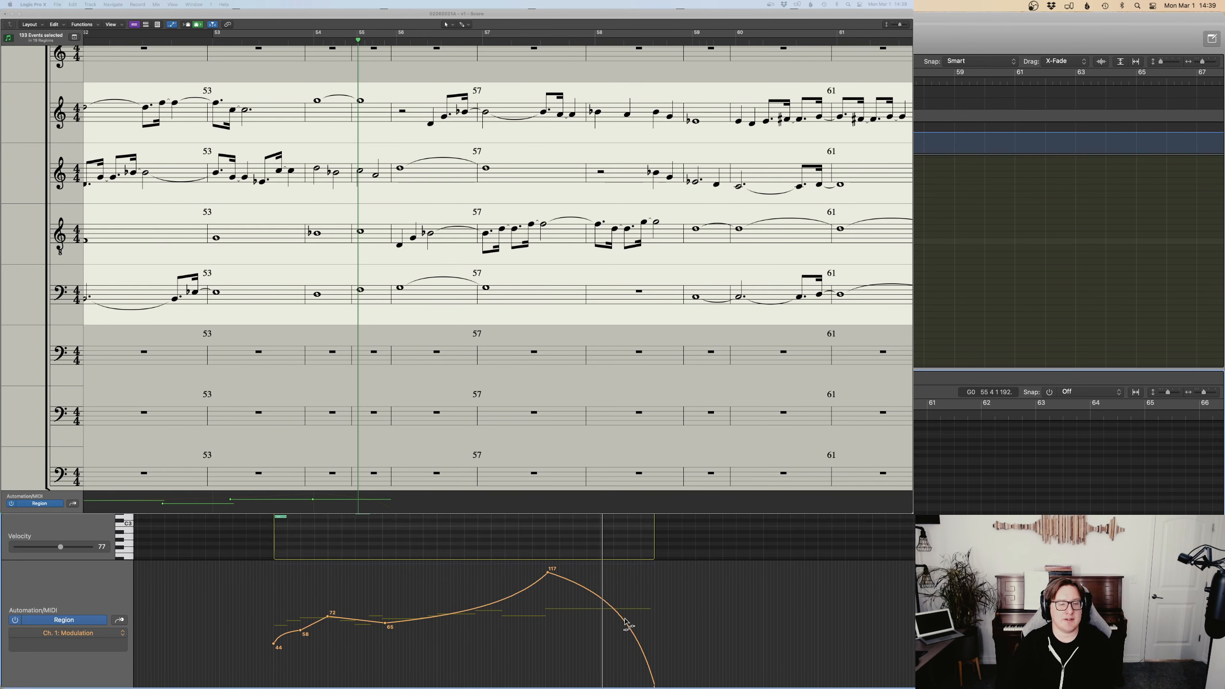
pyautogui.click(626, 627)
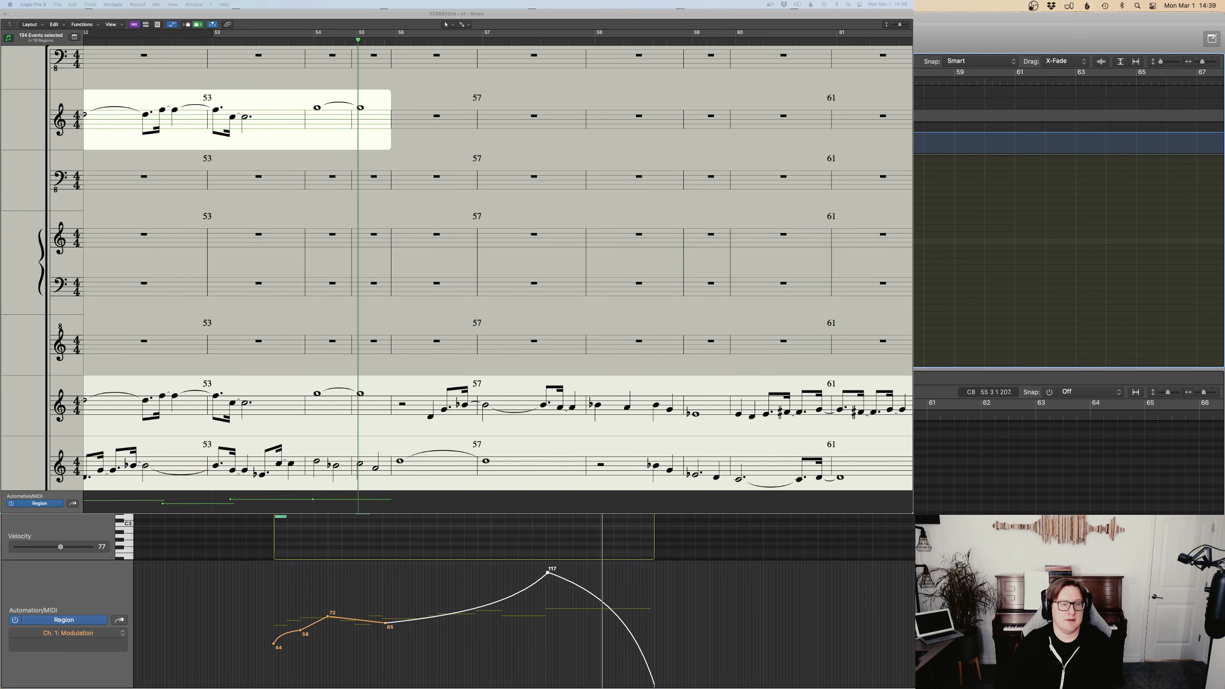
pyautogui.press('p')
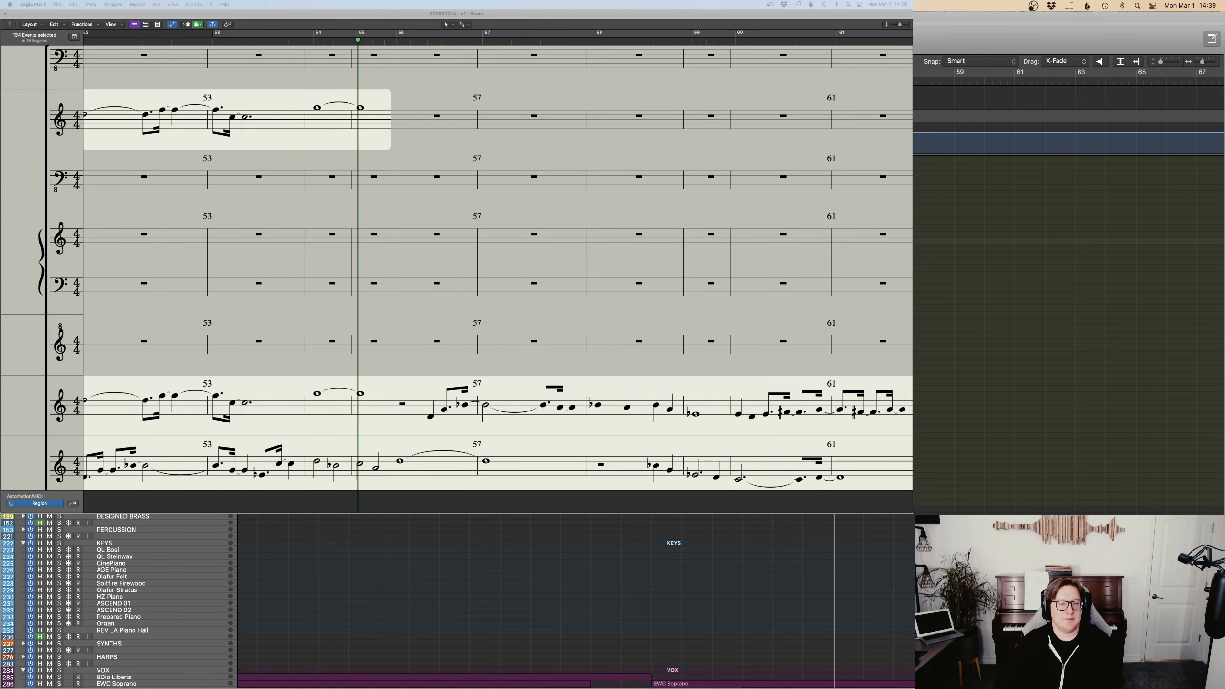
pyautogui.press('p')
pyautogui.rightClick(609, 515)
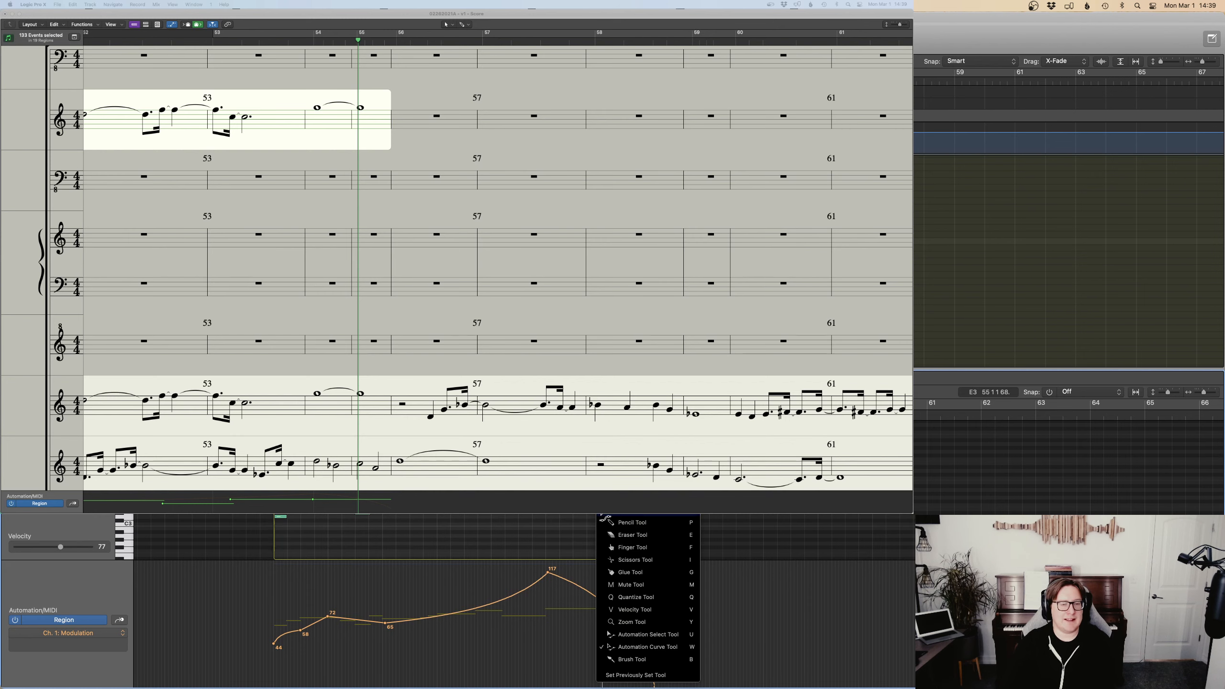
pyautogui.click(600, 515)
pyautogui.moveTo(562, 580); pyautogui.dragTo(562, 592)
pyautogui.click(579, 319)
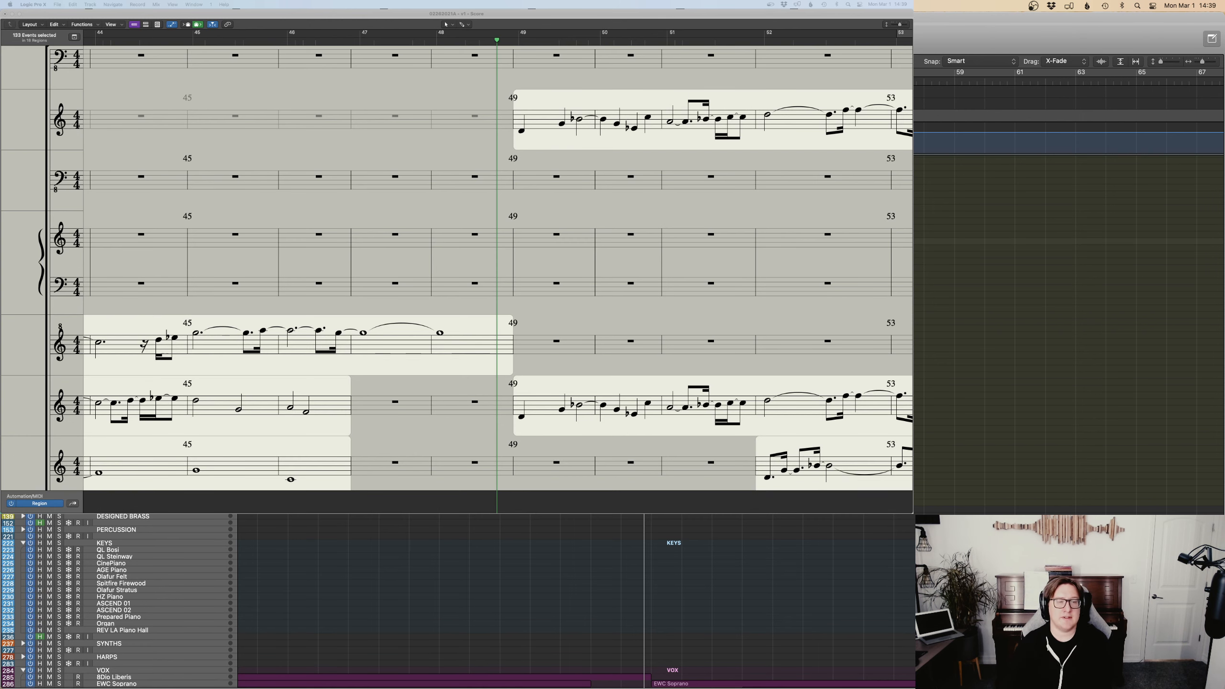
pyautogui.scroll(1, 118, 601)
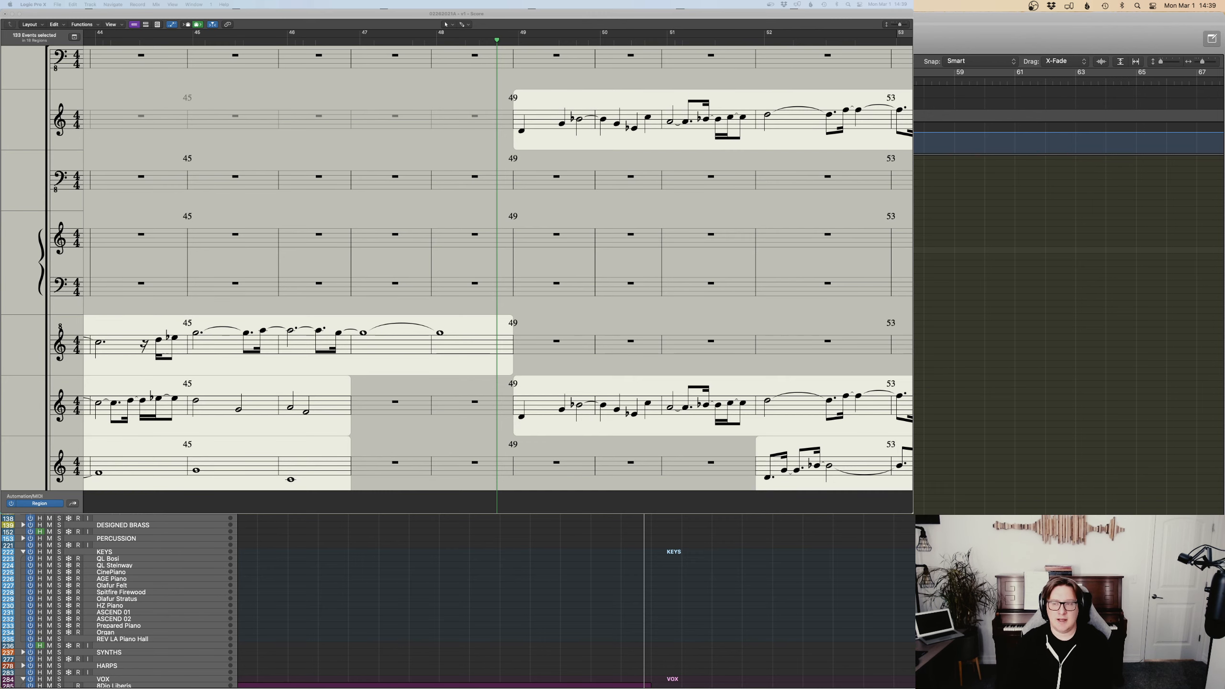
pyautogui.hscroll(5, 497, 271)
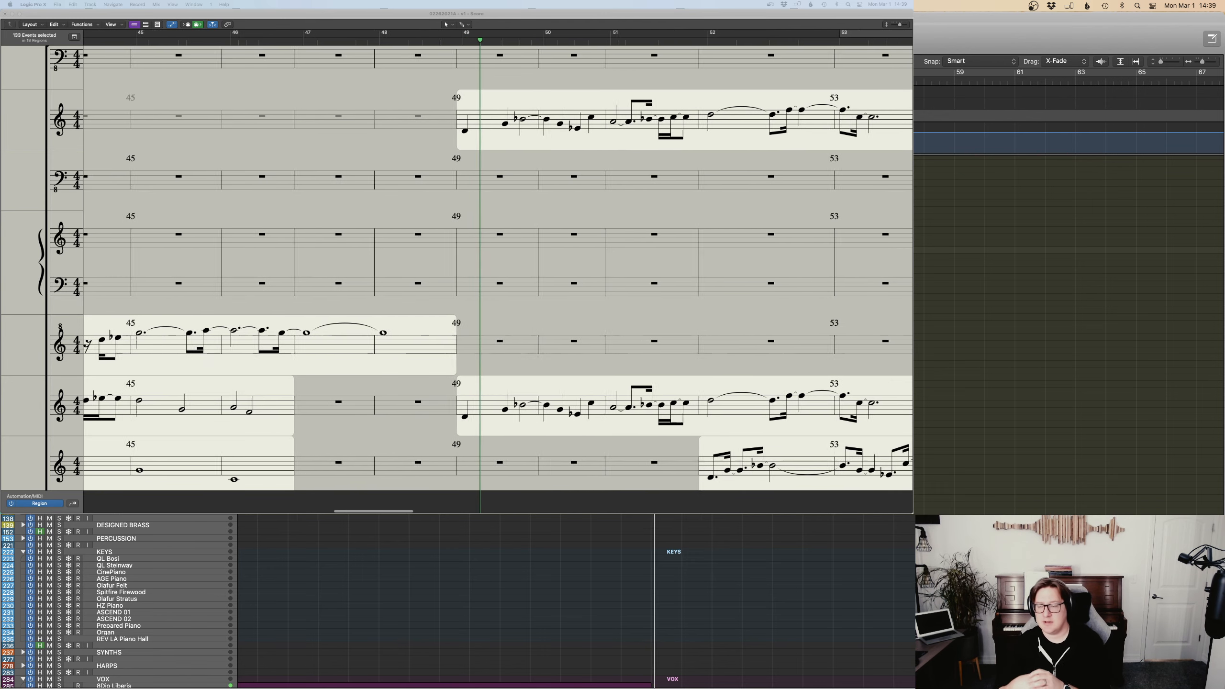
pyautogui.hscroll(3, 497, 271)
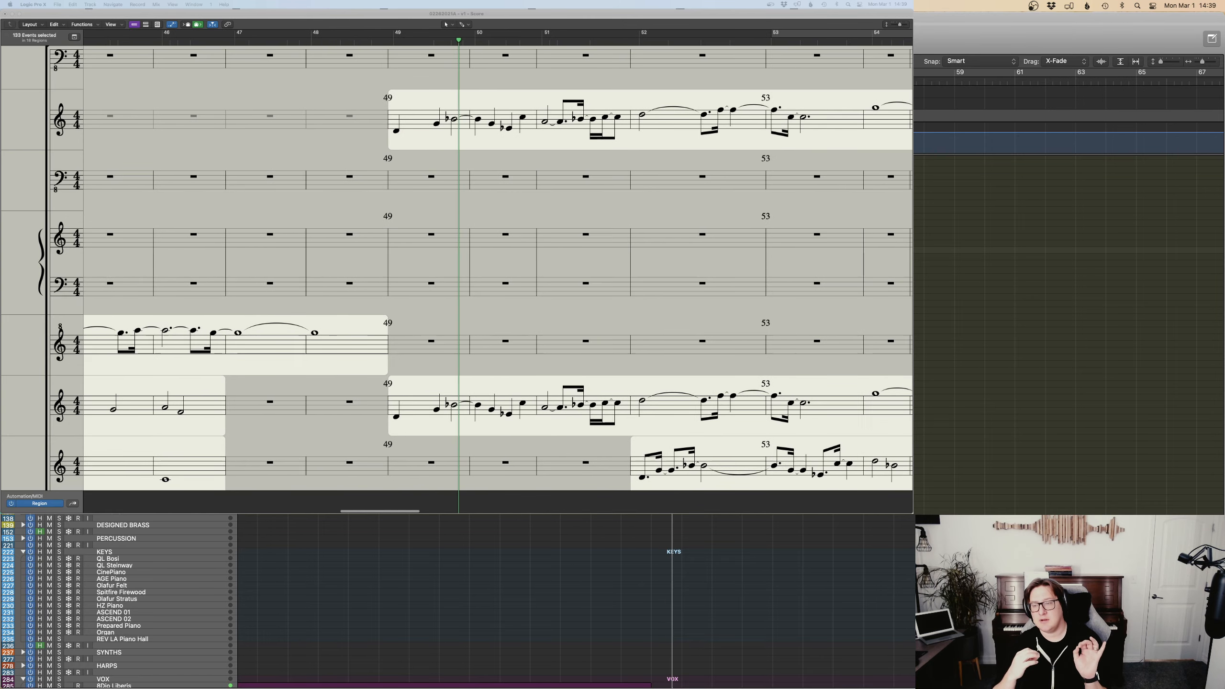
pyautogui.hscroll(3, 497, 270)
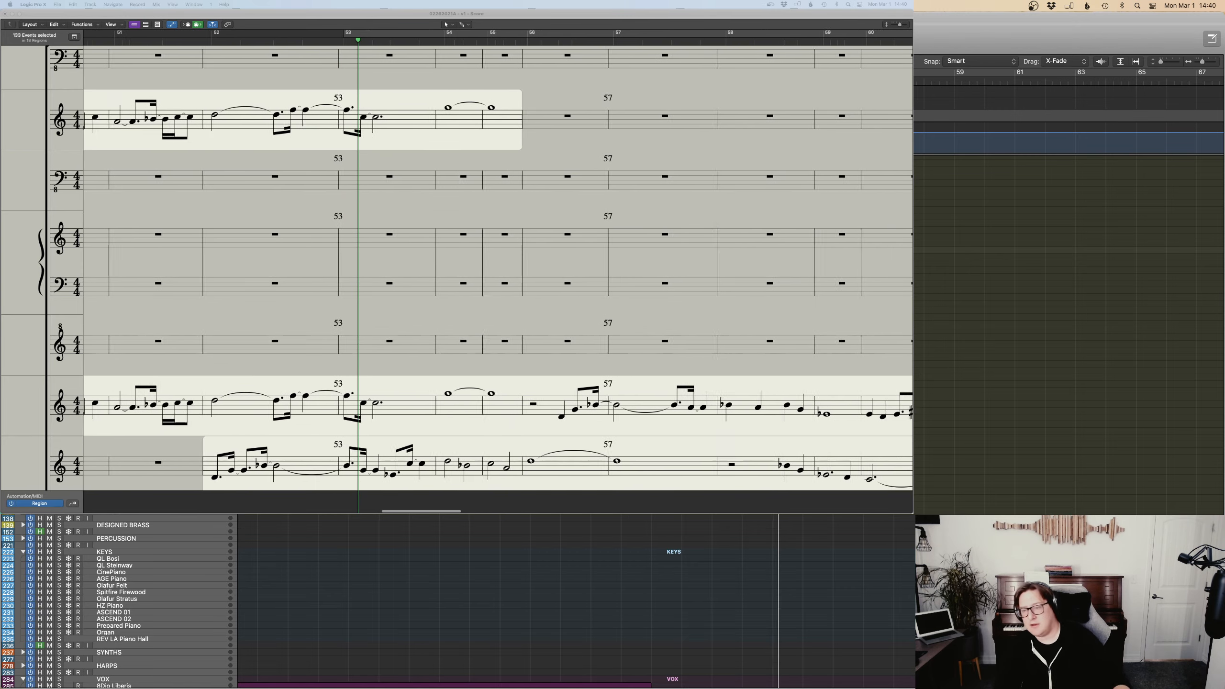
# Copy the EWC Alto region that starts at bar 52 onto the brass track below the soprano copy.
pyautogui.scroll(-4, 396, 413)
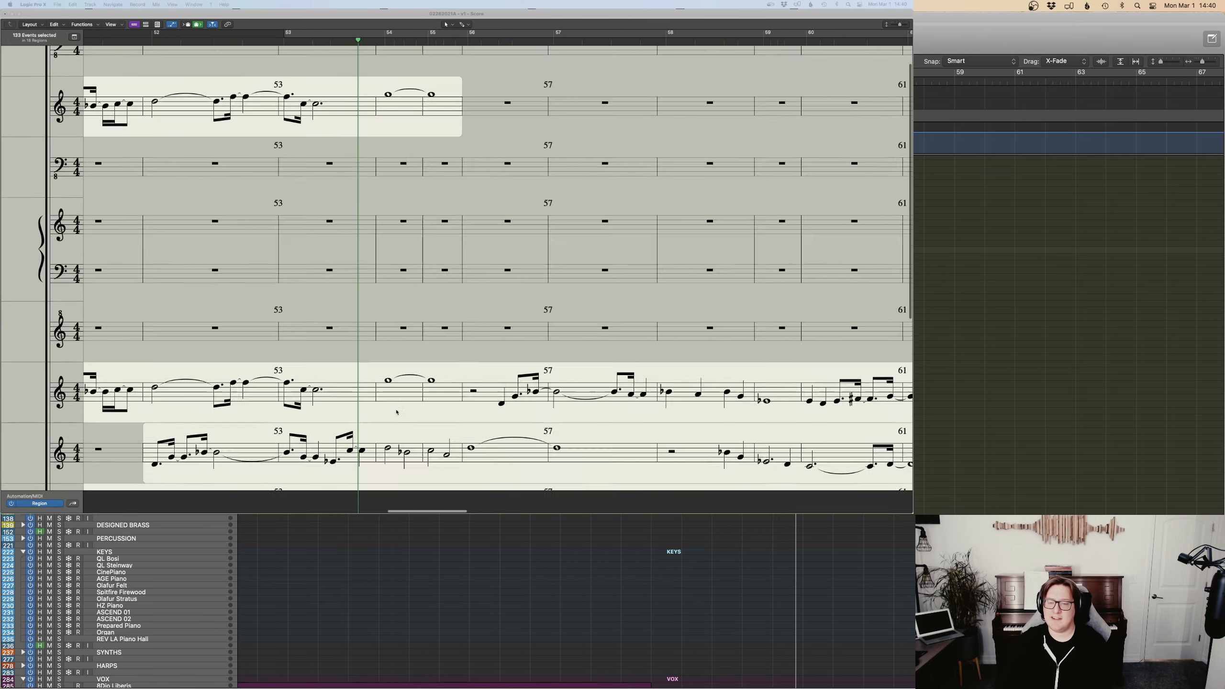
pyautogui.scroll(-10, 1195, 460)
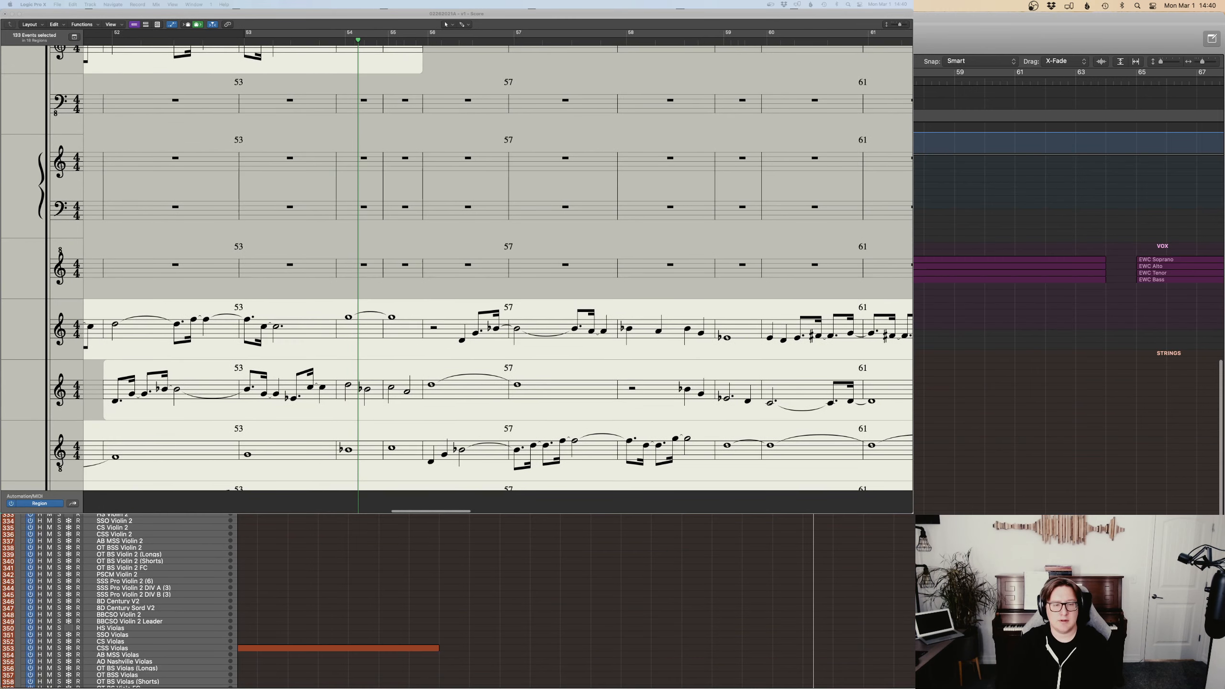
pyautogui.scroll(1, 1018, 376)
pyautogui.click(1018, 377)
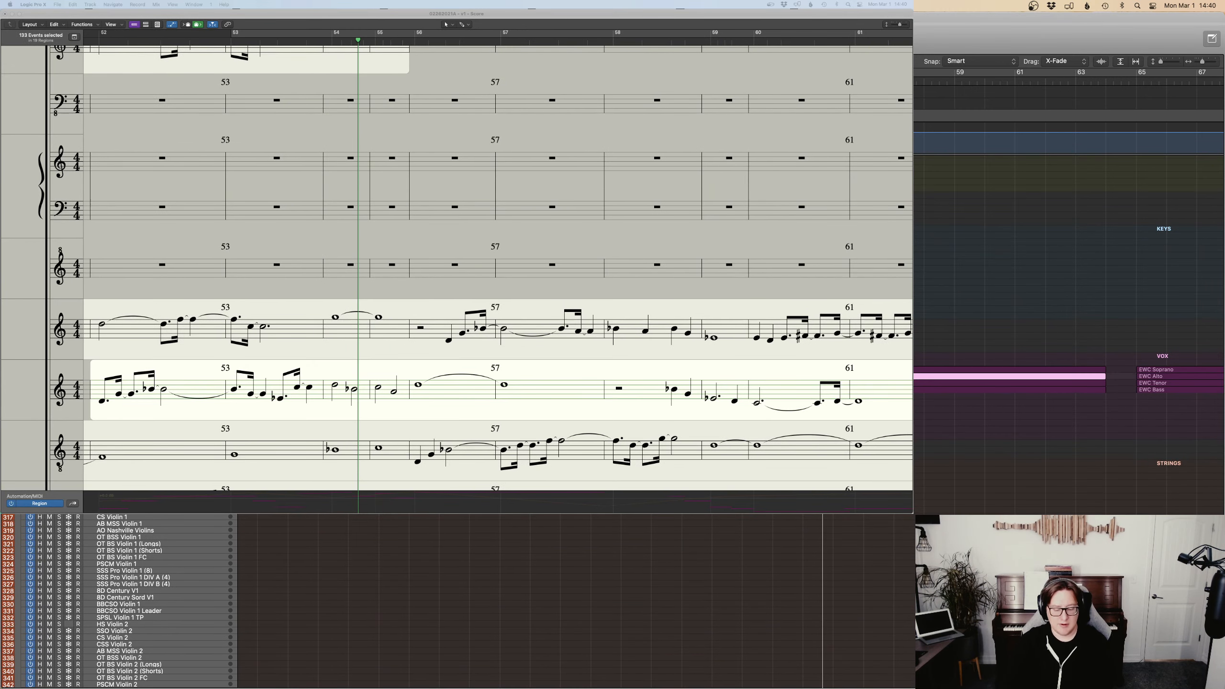
pyautogui.scroll(15, 1017, 376)
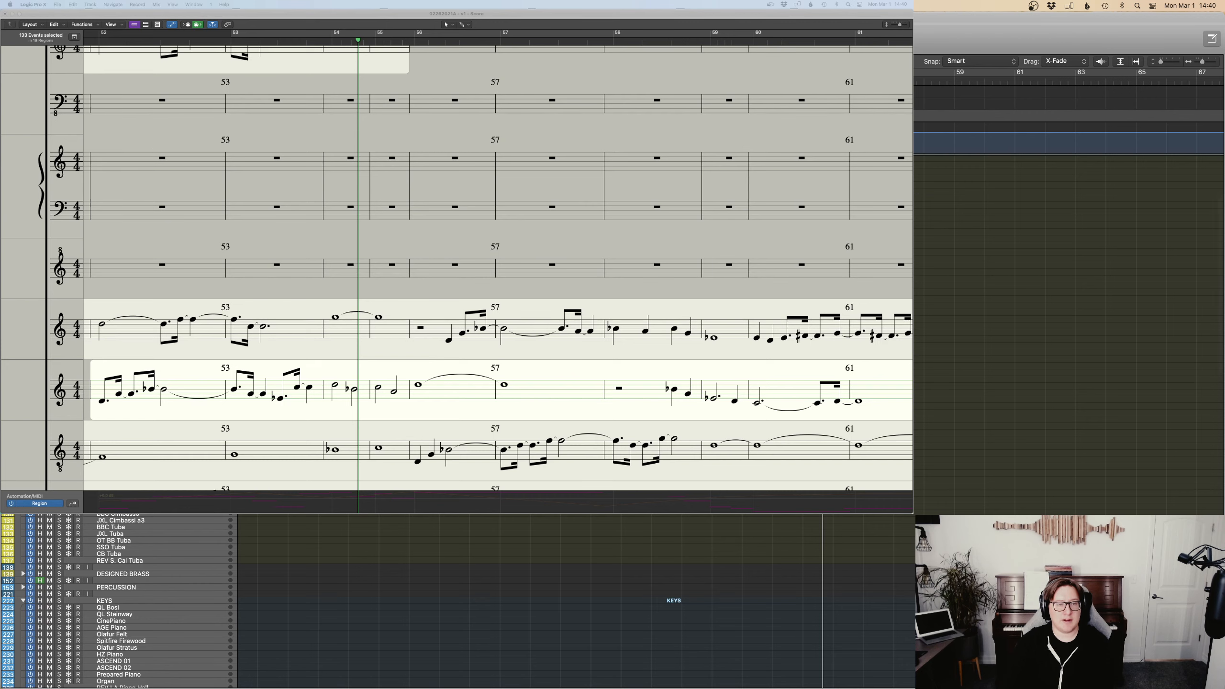
pyautogui.press('space')
pyautogui.click(1017, 376)
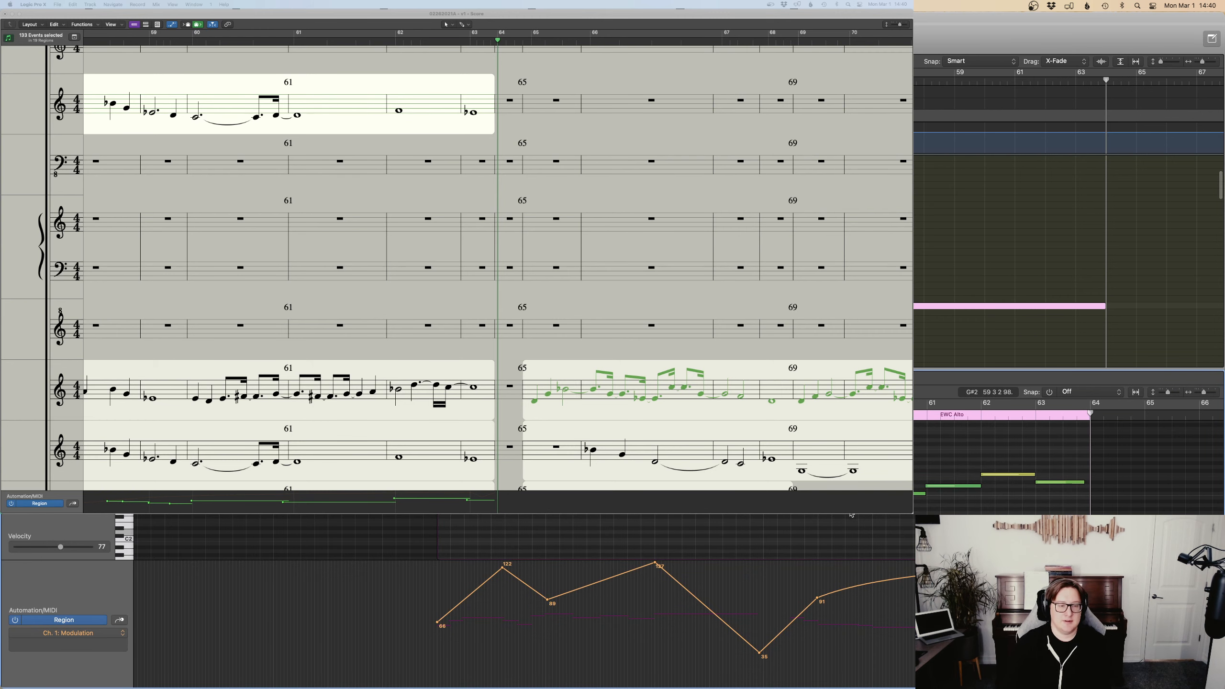
# Lower the copied alto region's whole Modulation curve, bringing its opening points to 31, 87, 54, 92, 27 and 58 during playback.
pyautogui.press('super+2')
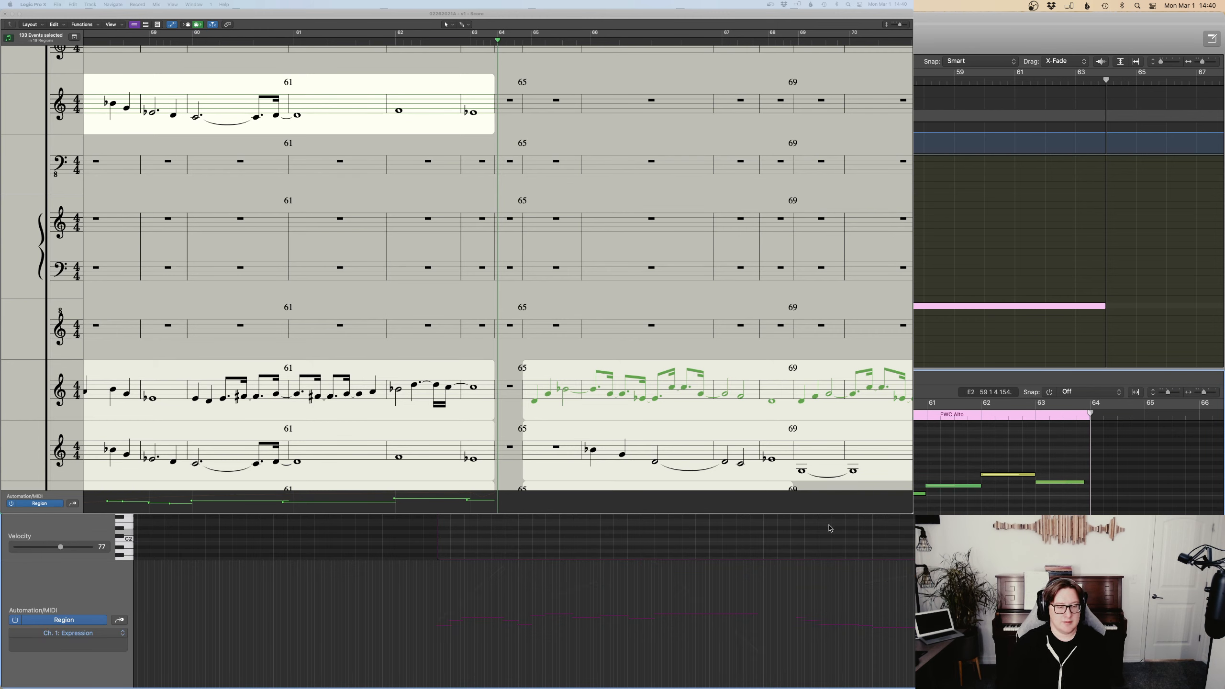
pyautogui.press('super+1')
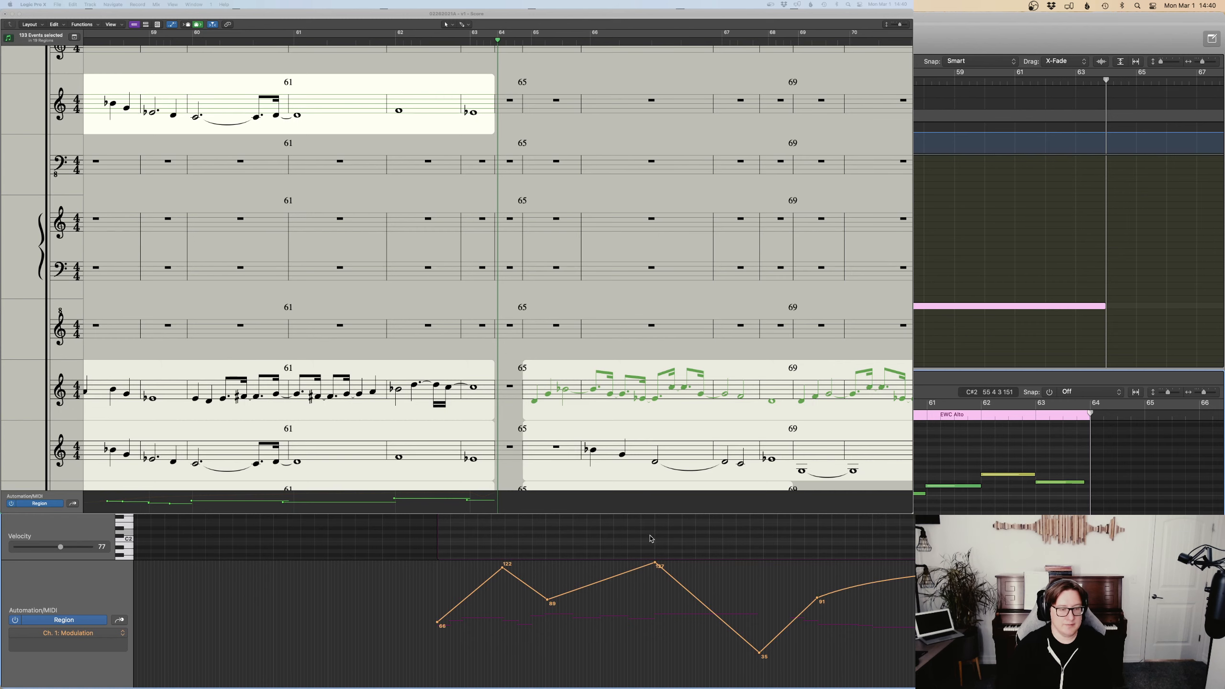
pyautogui.moveTo(397, 614); pyautogui.dragTo(1105, 620)
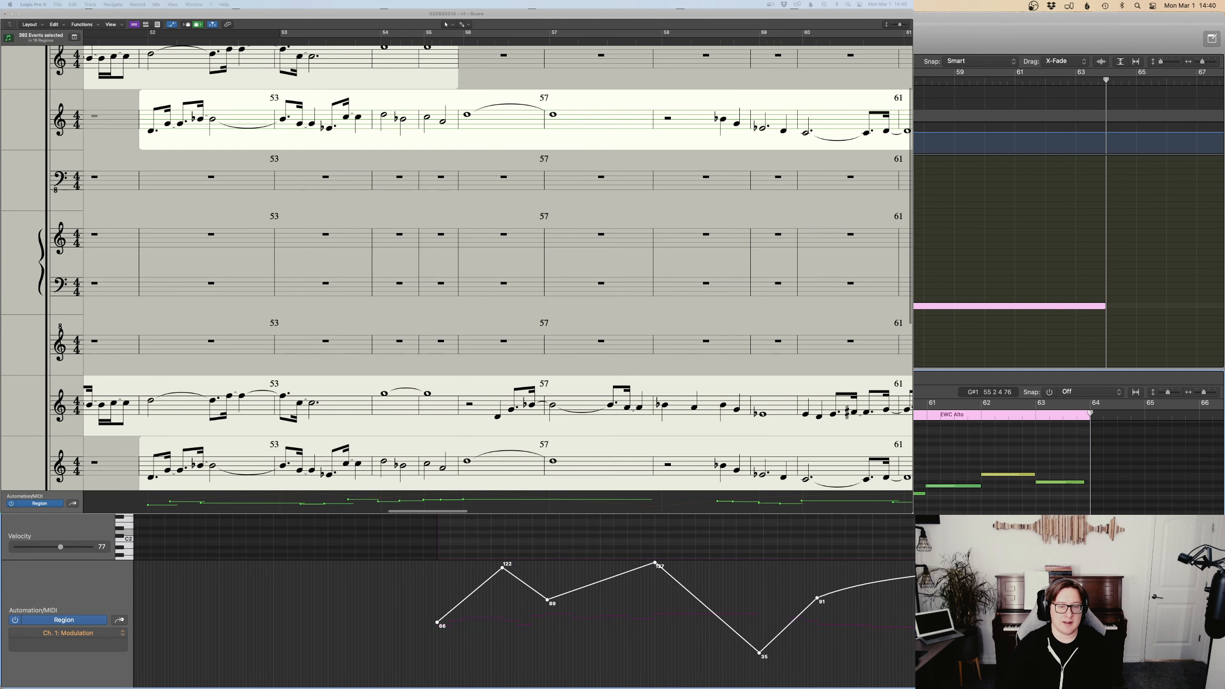
pyautogui.moveTo(1022, 575); pyautogui.dragTo(1022, 582)
pyautogui.moveTo(437, 629); pyautogui.dragTo(437, 683)
pyautogui.press('space')
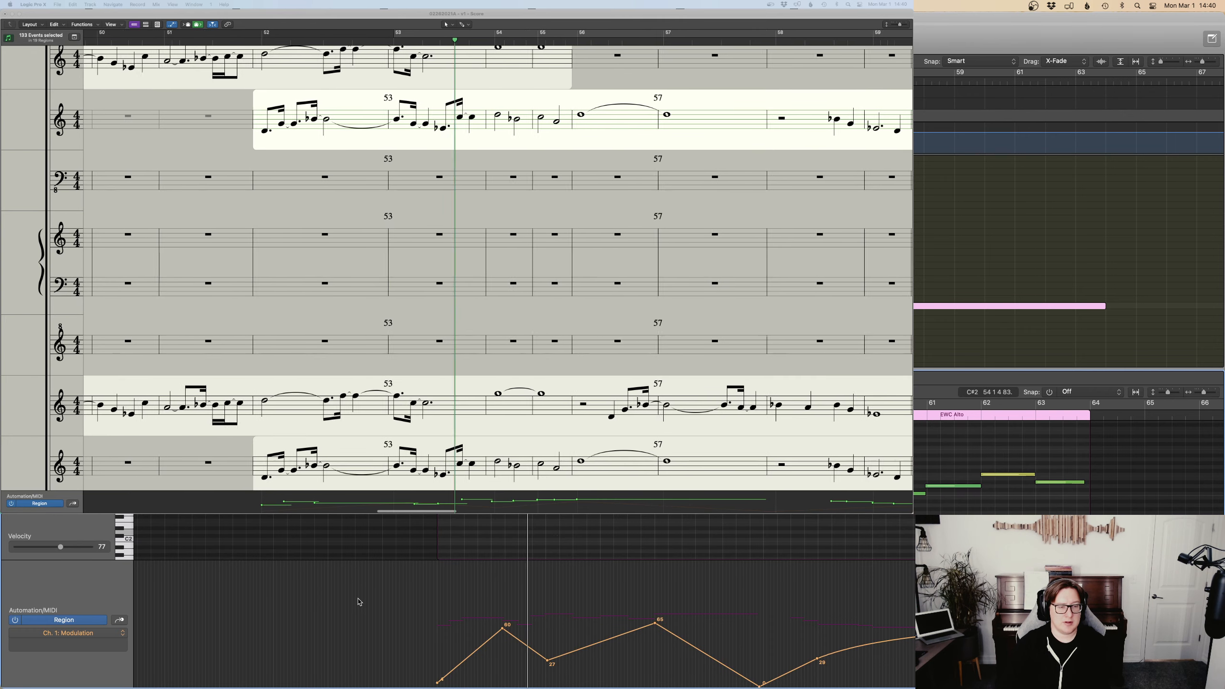
pyautogui.moveTo(621, 635)
pyautogui.mouseDown()
pyautogui.moveTo(625, 592)
pyautogui.moveTo(625, 612)
pyautogui.mouseUp()
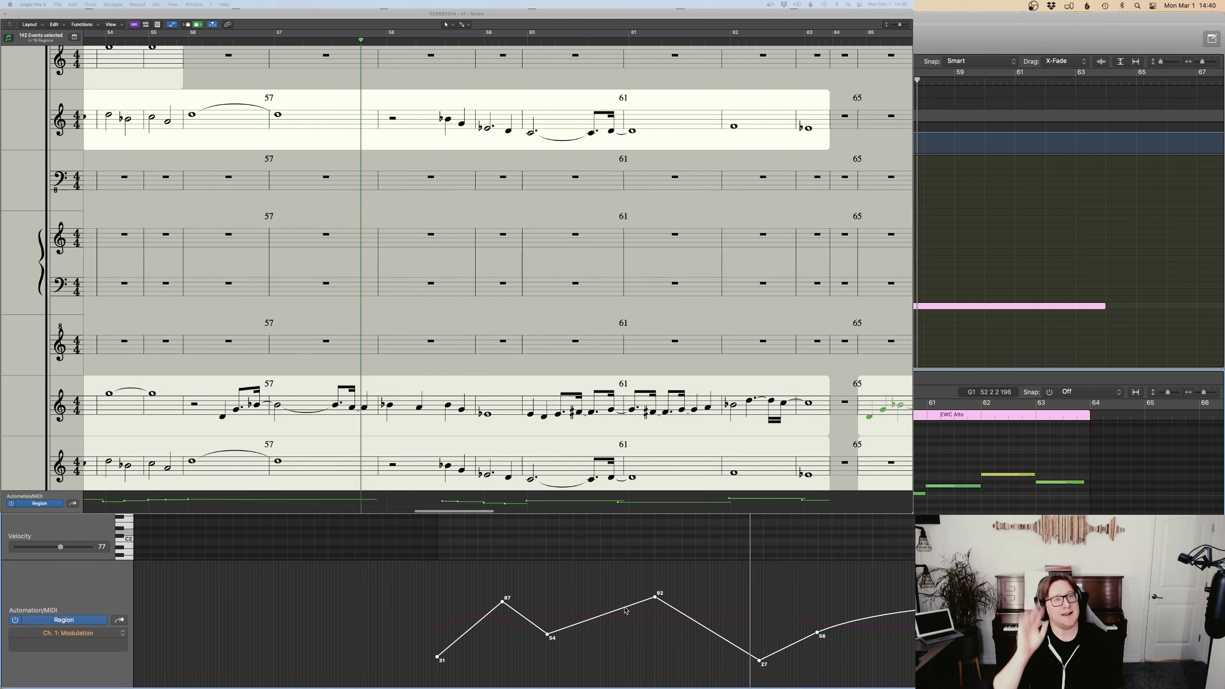
pyautogui.click(795, 526)
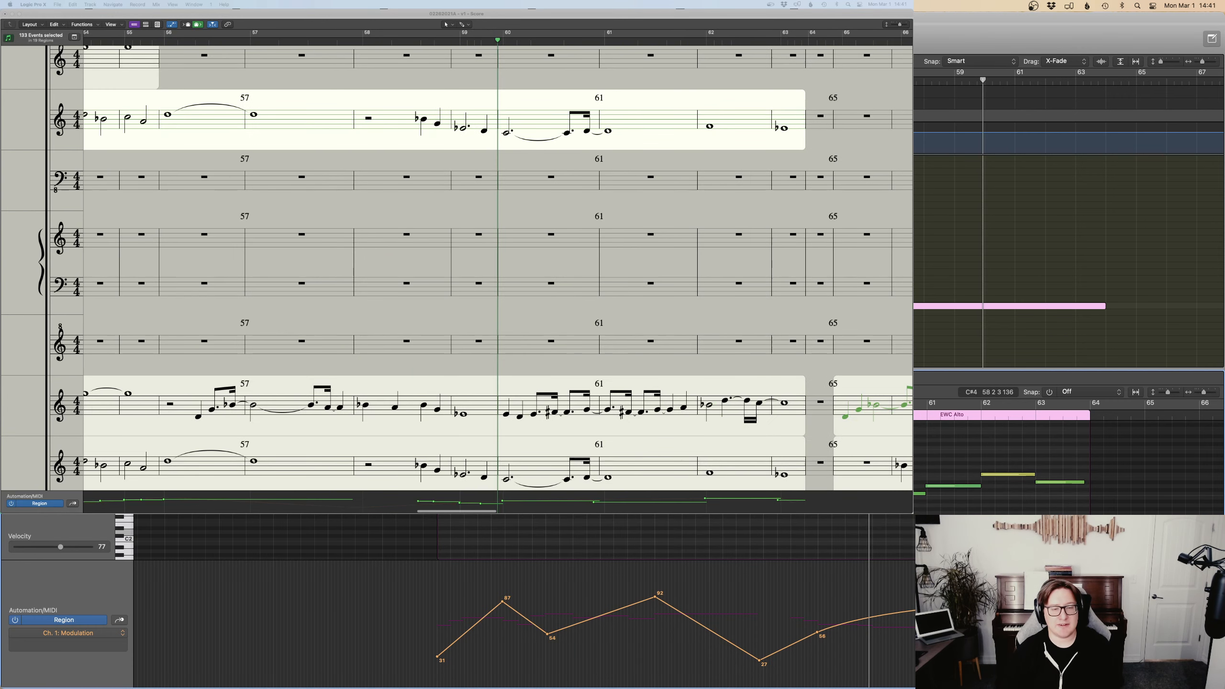
# Delete the copied alto line's notes from bar 58 onwards in the brass region.
pyautogui.moveTo(916, 447); pyautogui.dragTo(1174, 514)
pyautogui.press('Delete')
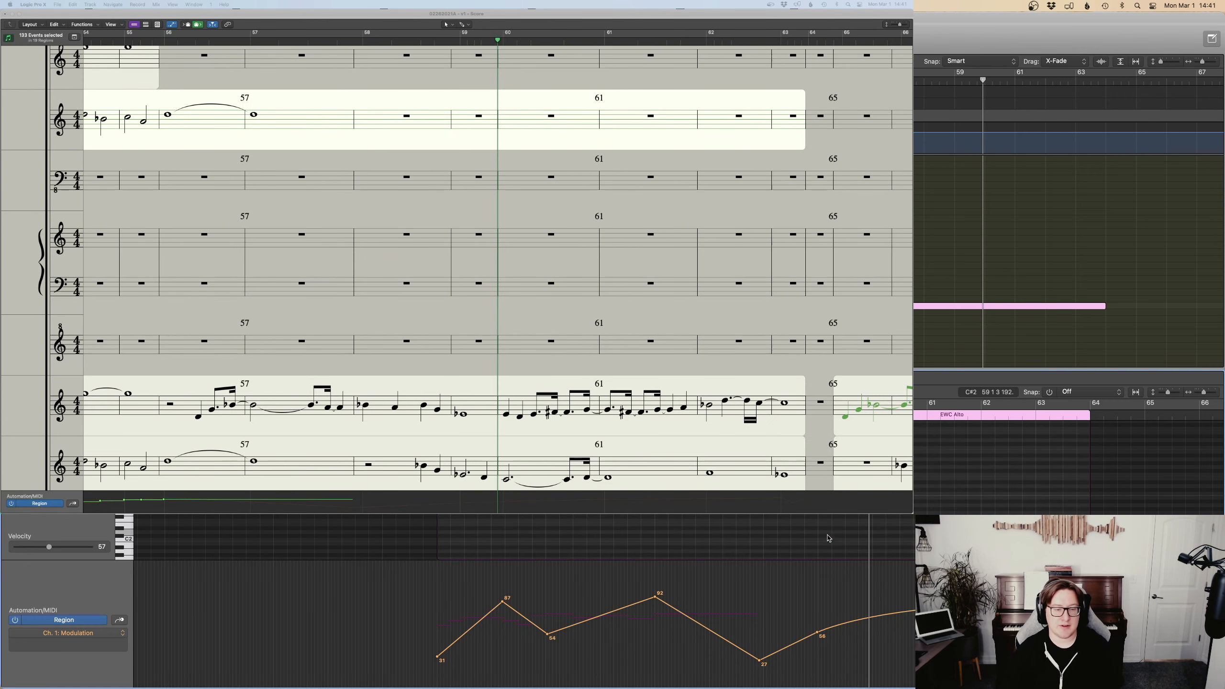
# Split the copied alto region on the brass track at bar 58 and delete the part after the split.
pyautogui.press(',')
pyautogui.press(',')
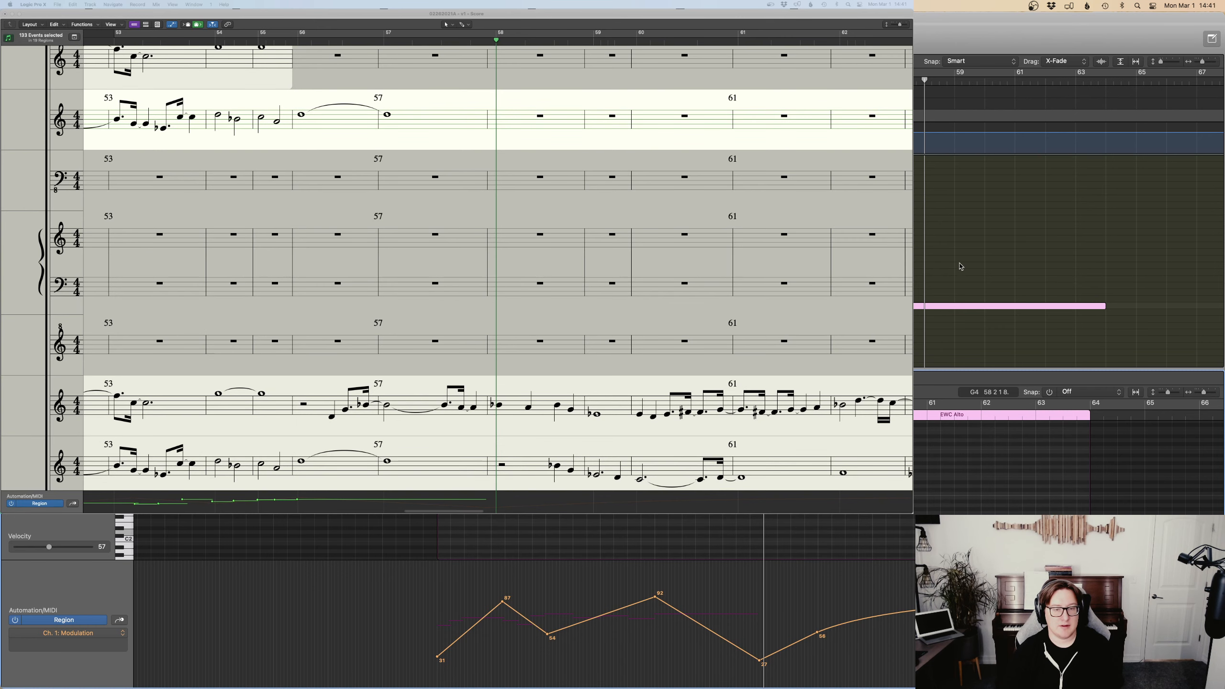
pyautogui.press('super+t')
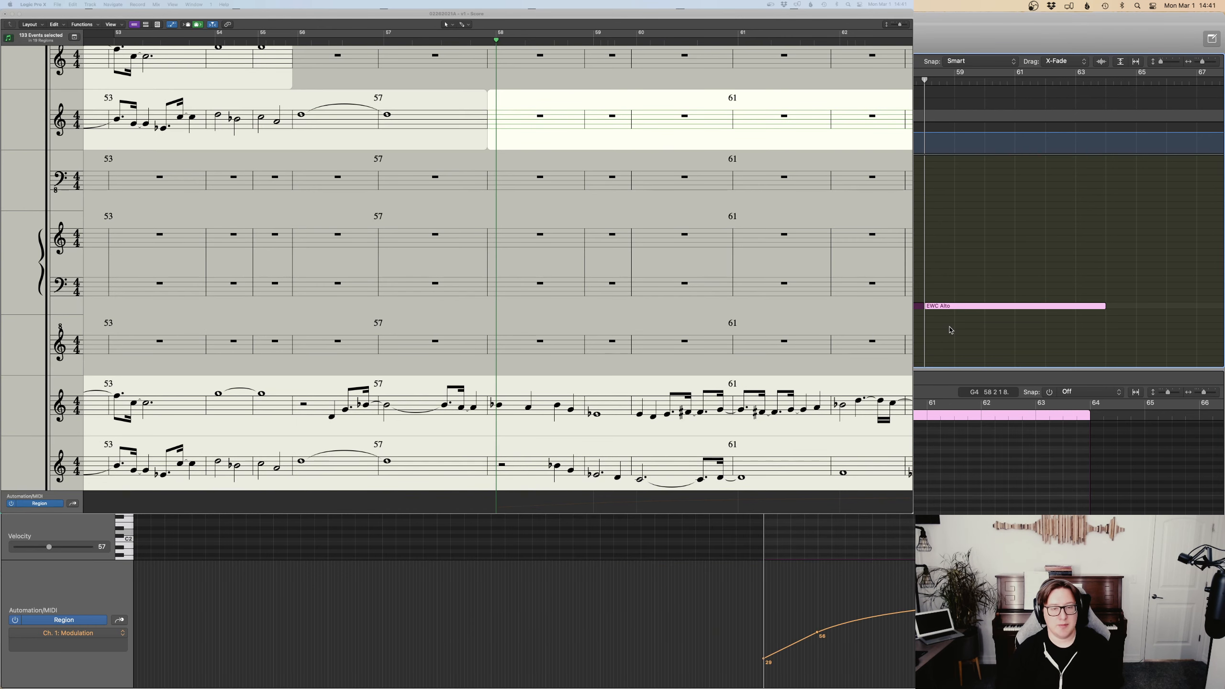
pyautogui.click(980, 327)
pyautogui.click(973, 304)
pyautogui.press('Delete')
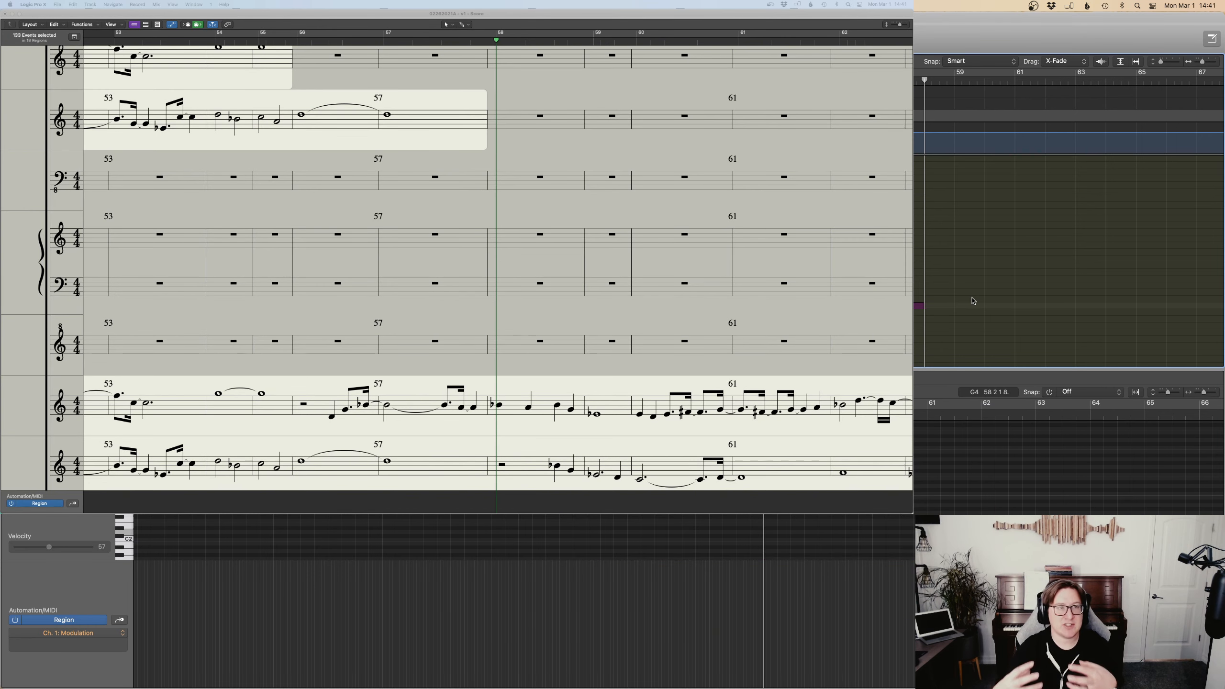
# Name the shortened alto copy on the brass track after its track and close the note editor.
pyautogui.doubleClick(918, 306)
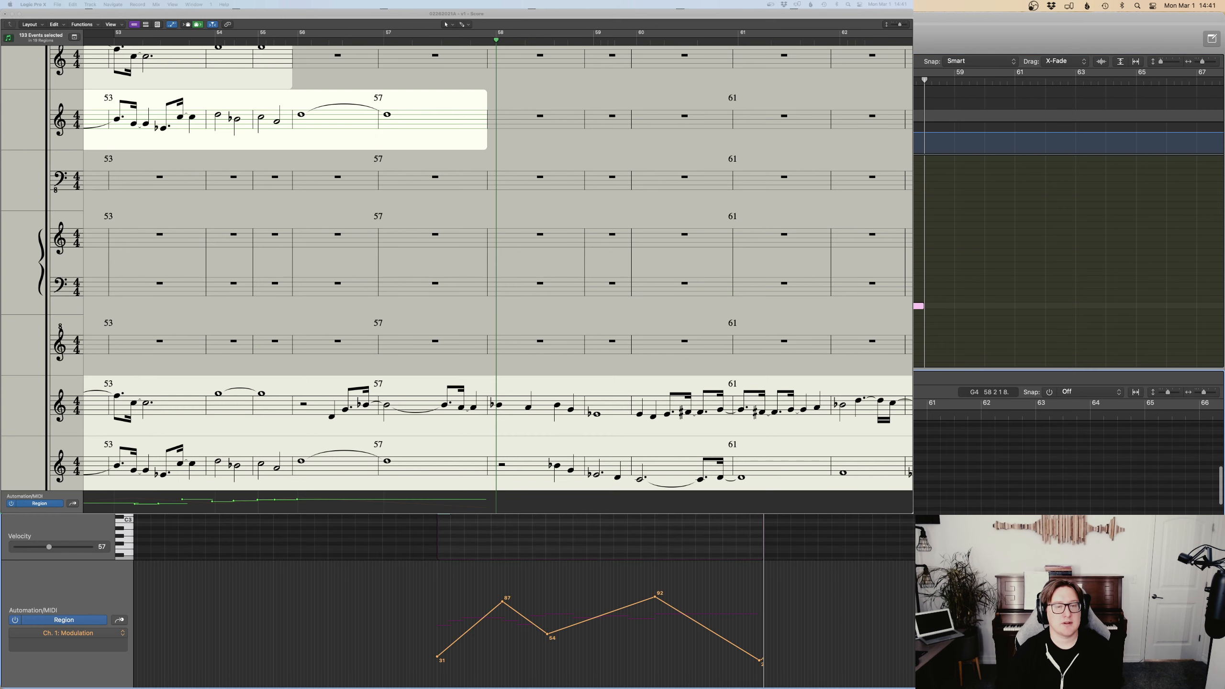
pyautogui.rightClick(918, 306)
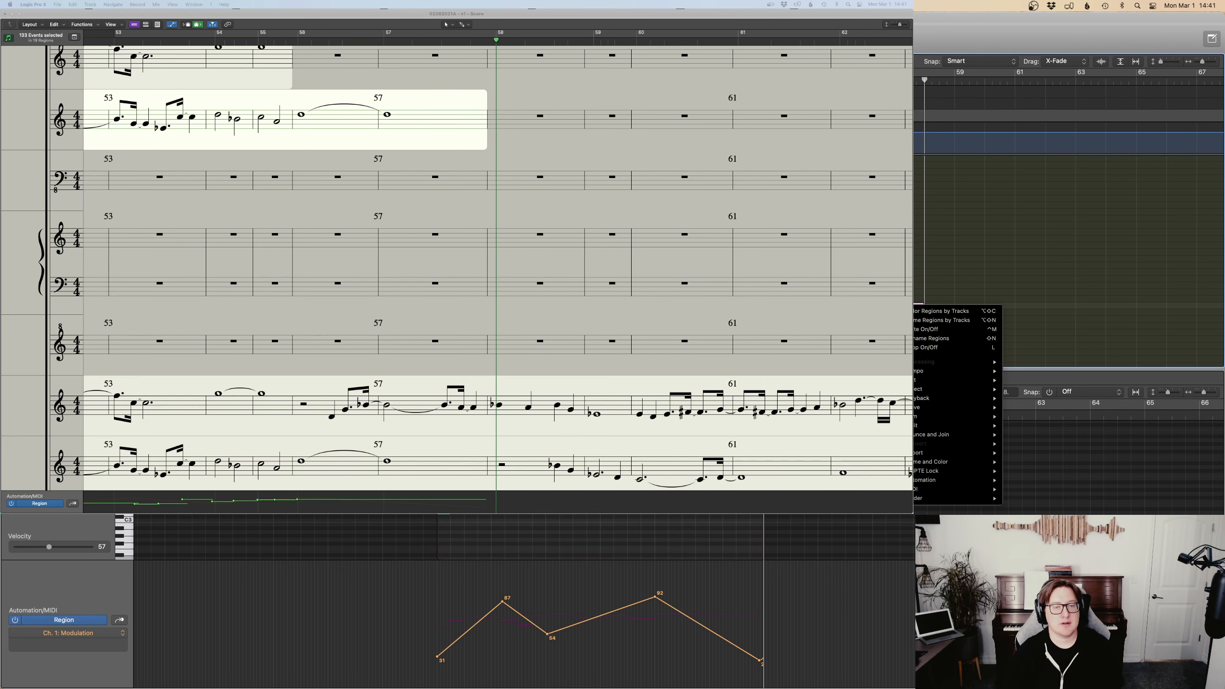
pyautogui.click(914, 322)
pyautogui.rightClick(915, 306)
pyautogui.click(916, 322)
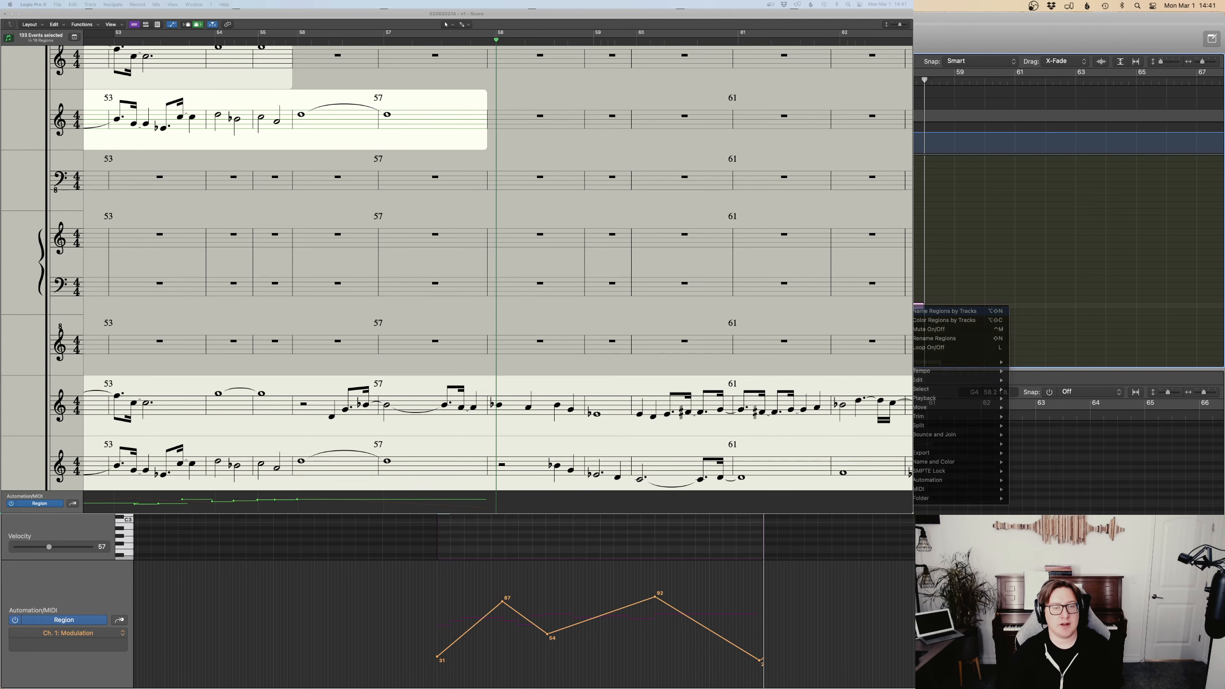
pyautogui.click(915, 325)
pyautogui.press('p')
# Play the cue from the start of the organ part at bar 5.
pyautogui.scroll(-20, 1060, 299)
pyautogui.hscroll(-15, 1061, 299)
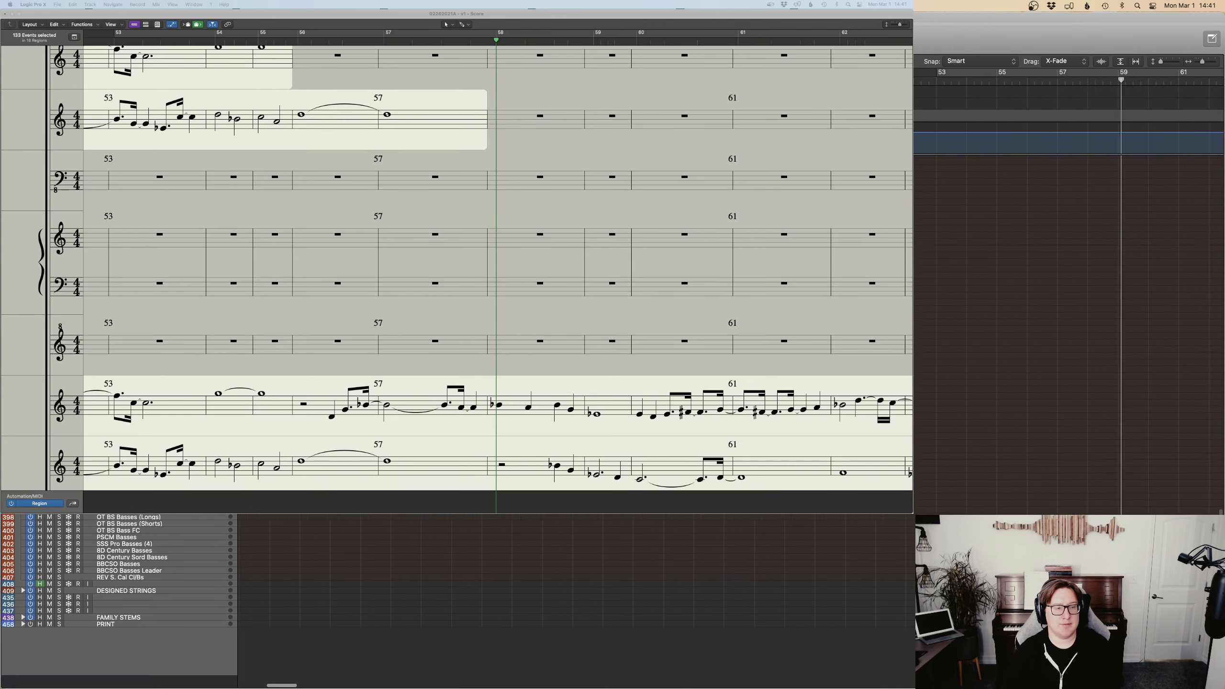
pyautogui.scroll(15, 1060, 299)
pyautogui.hscroll(-2, 1061, 299)
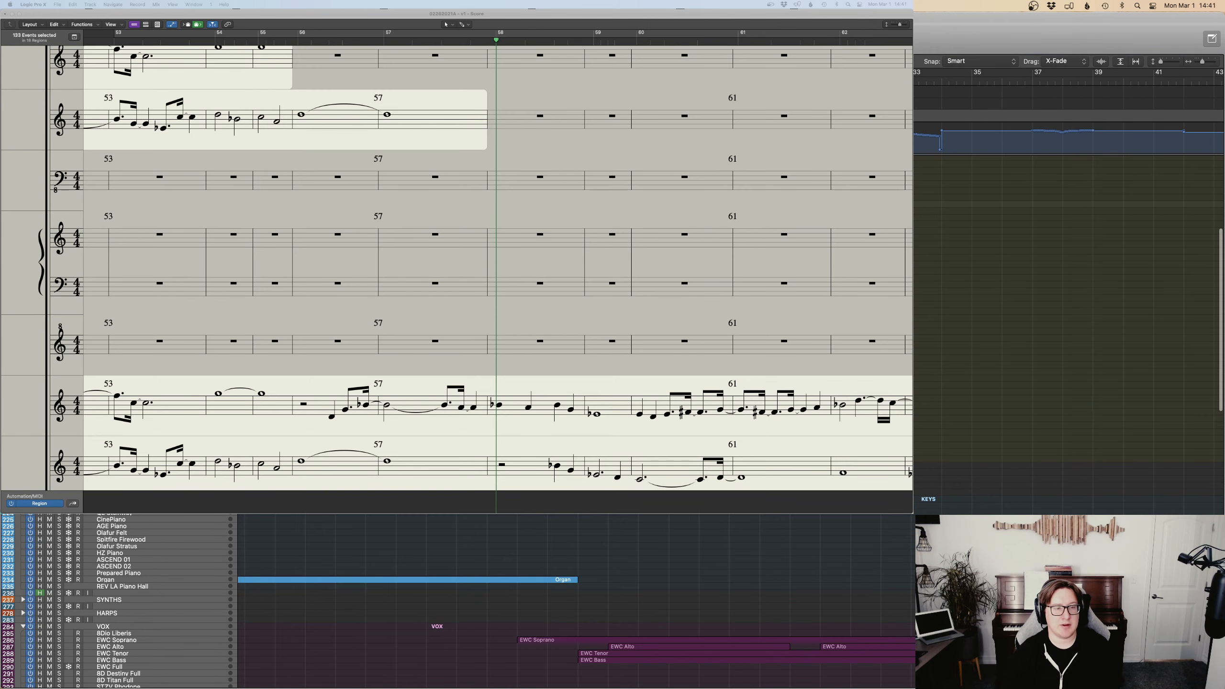
pyautogui.hscroll(-5, 1061, 299)
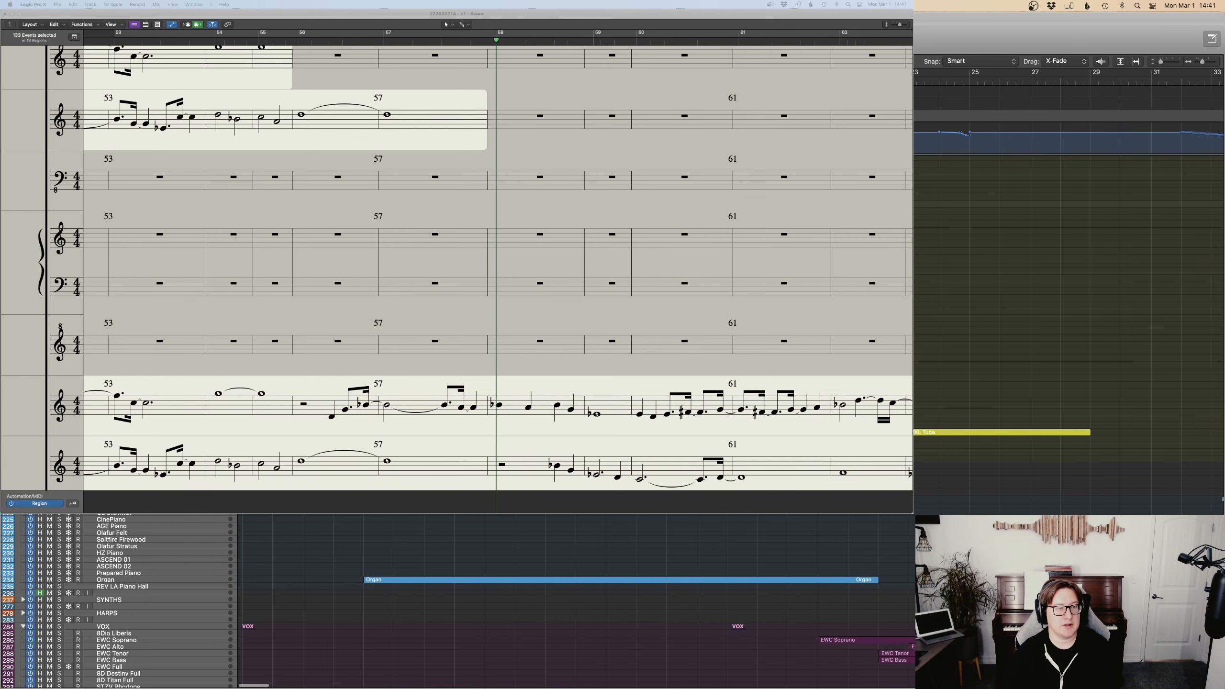
pyautogui.press('space')
pyautogui.press('super+Left')
pyautogui.press('super+Left')
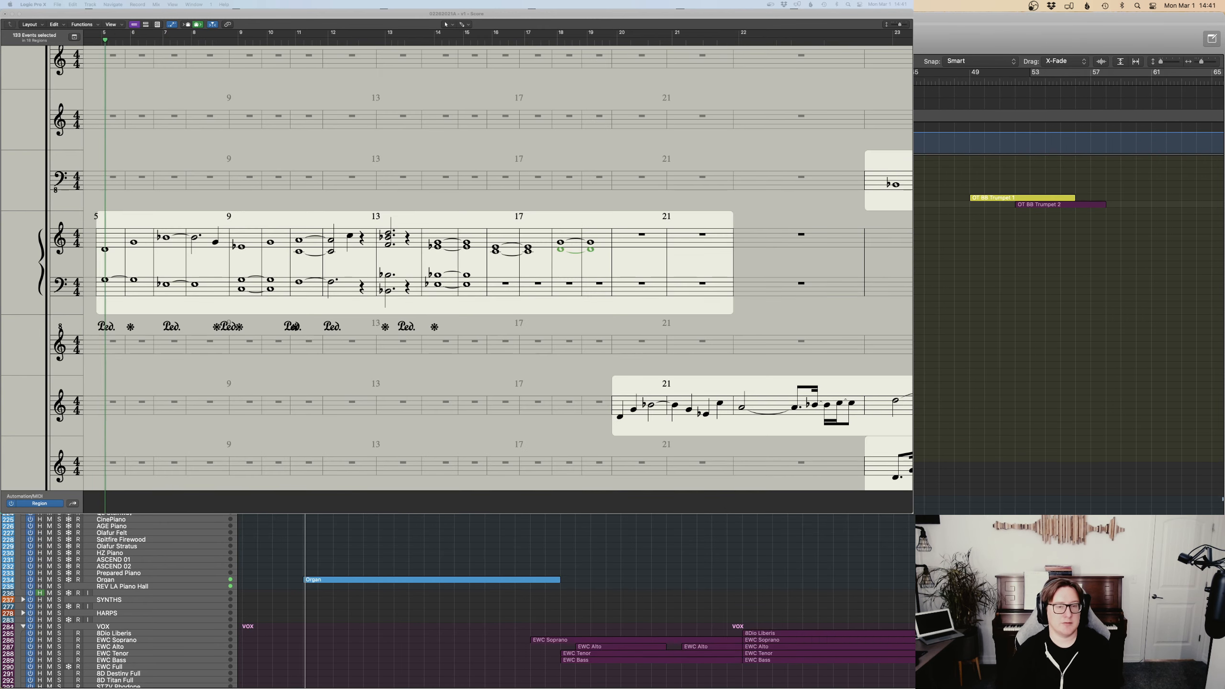
# Select all regions in the arrangement and color them by their tracks.
pyautogui.scroll(3, 1044, 223)
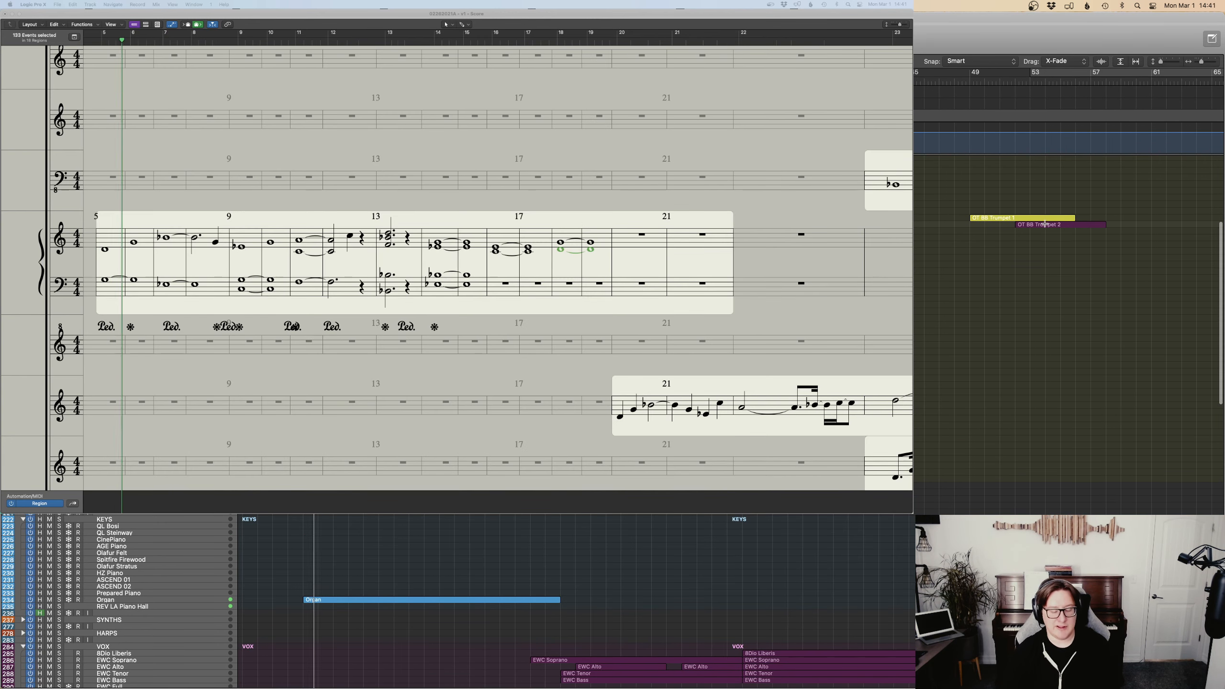
pyautogui.press('super+a')
pyautogui.rightClick(1037, 218)
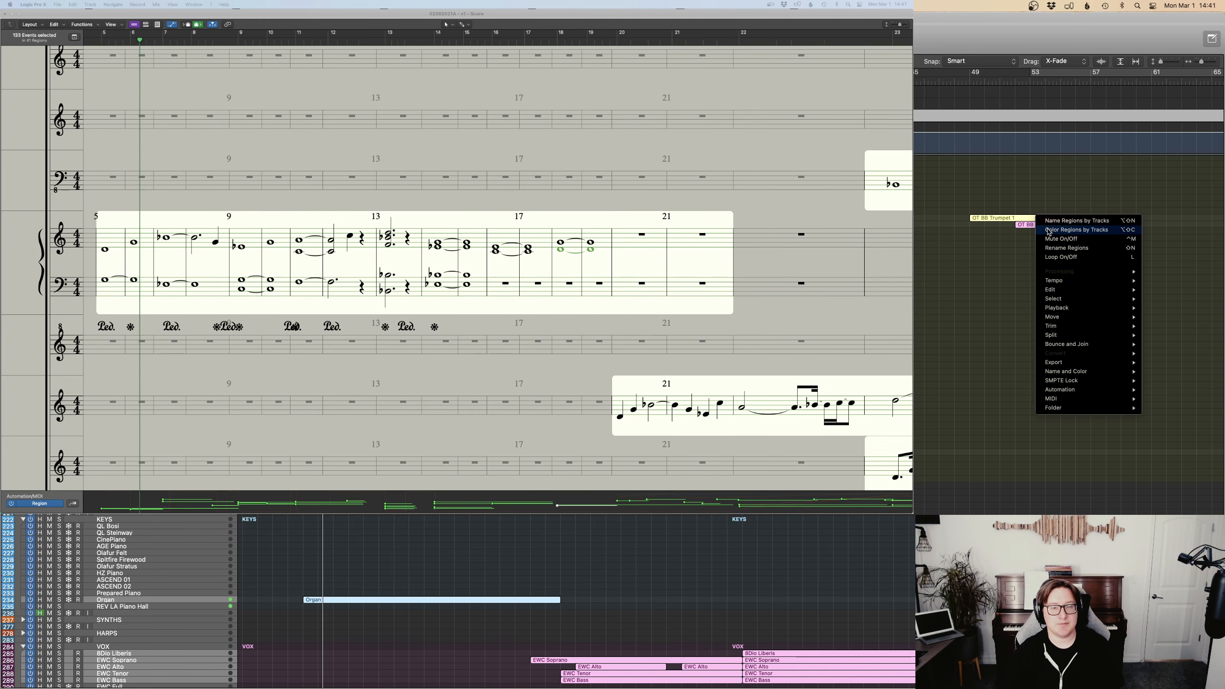
pyautogui.click(1049, 230)
# Switch to Vienna Ensemble Pro on the Hovhaness desktop, examine the Organ instance's Symphonic Organ patch in Kontakt, and return to Logic Pro.
pyautogui.scroll(4, 1051, 232)
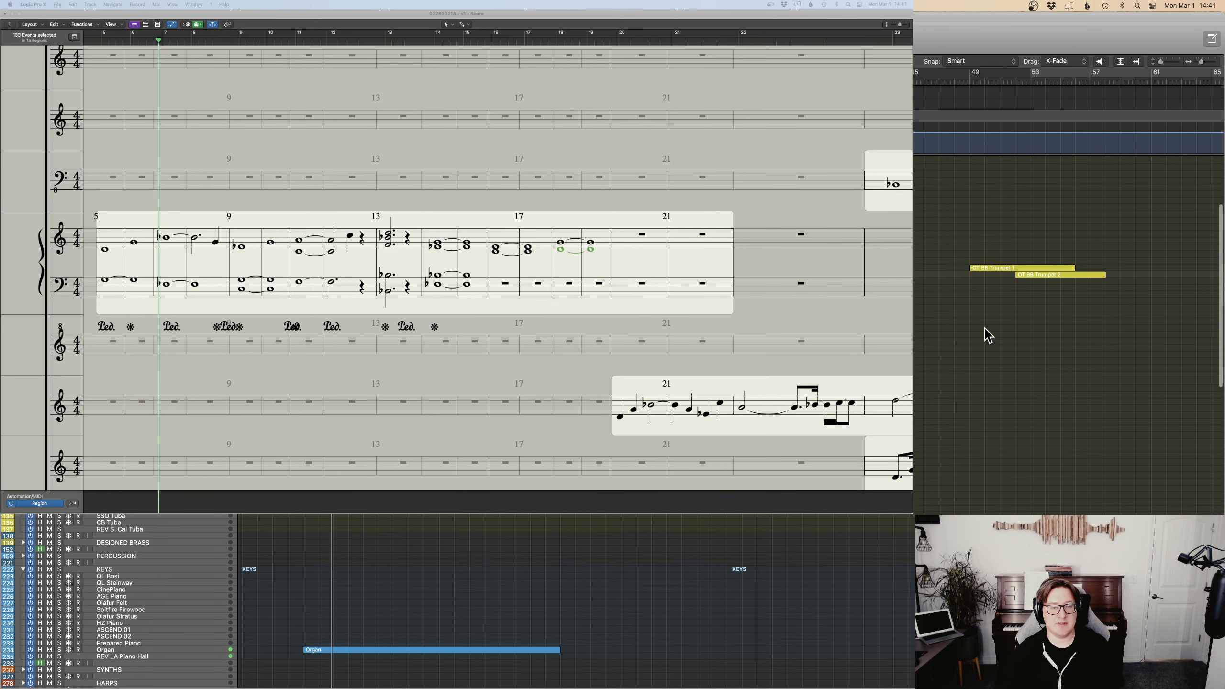
pyautogui.scroll(3, 998, 314)
pyautogui.scroll(-2, 1016, 379)
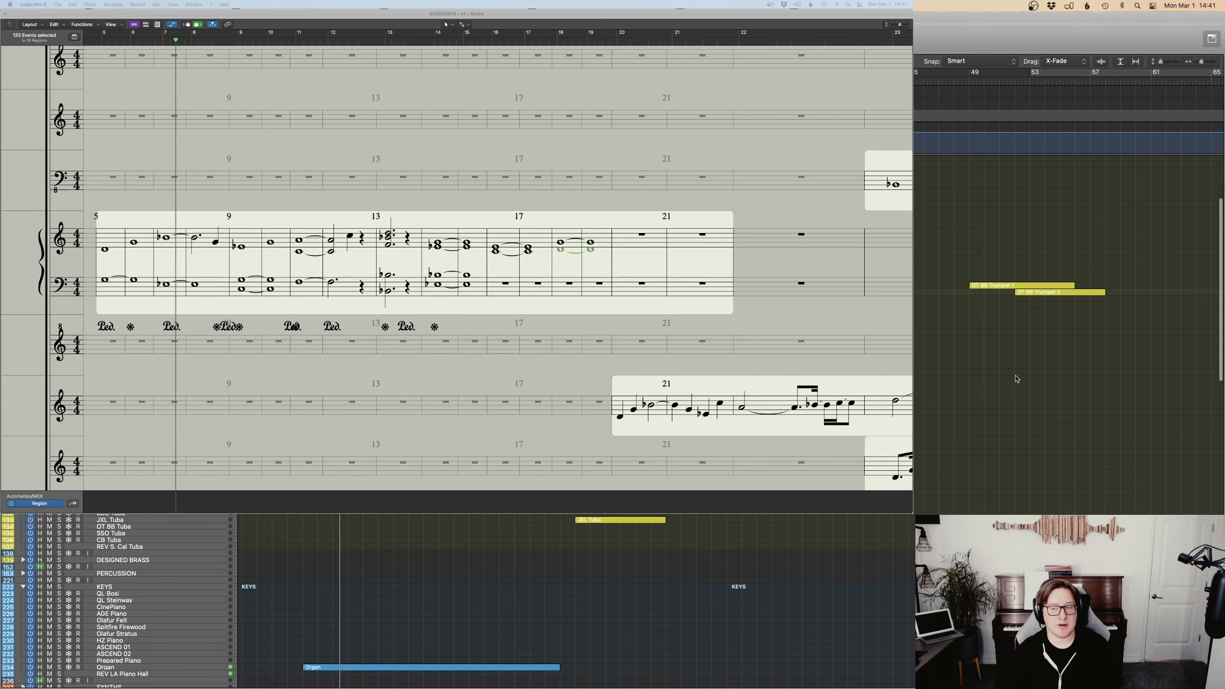
pyautogui.scroll(-6, 1017, 379)
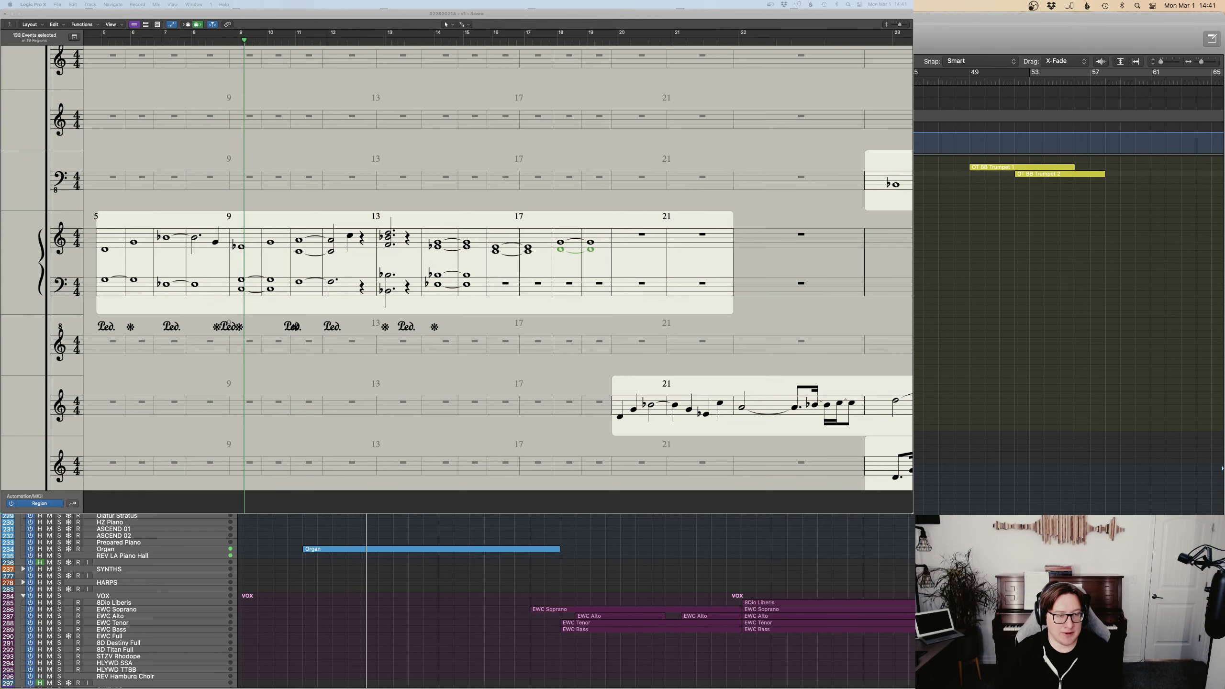
pyautogui.hotkey('ctrl', 'Up')
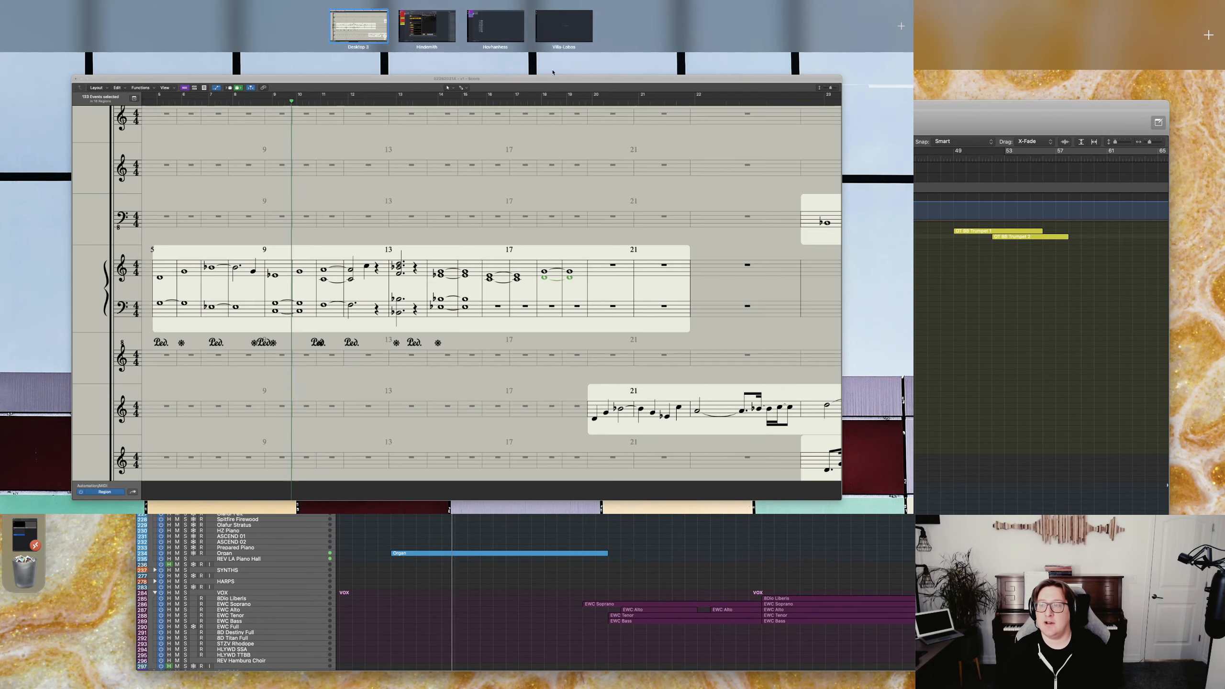
pyautogui.click(495, 26)
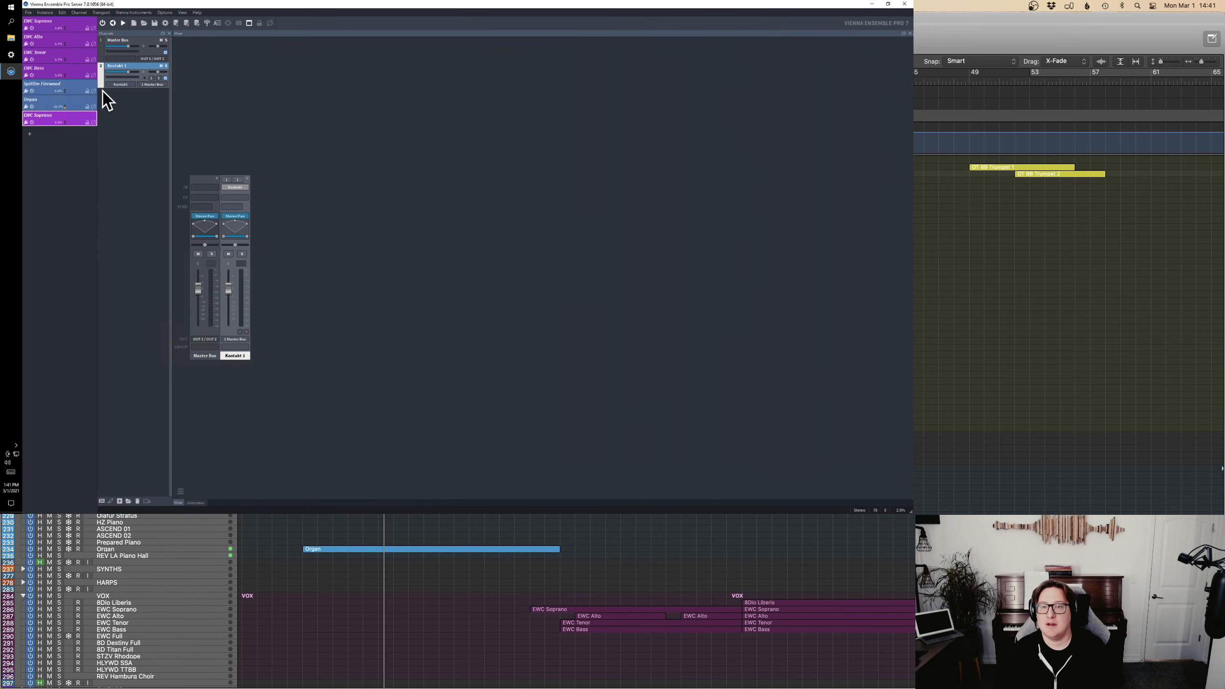
pyautogui.click(51, 101)
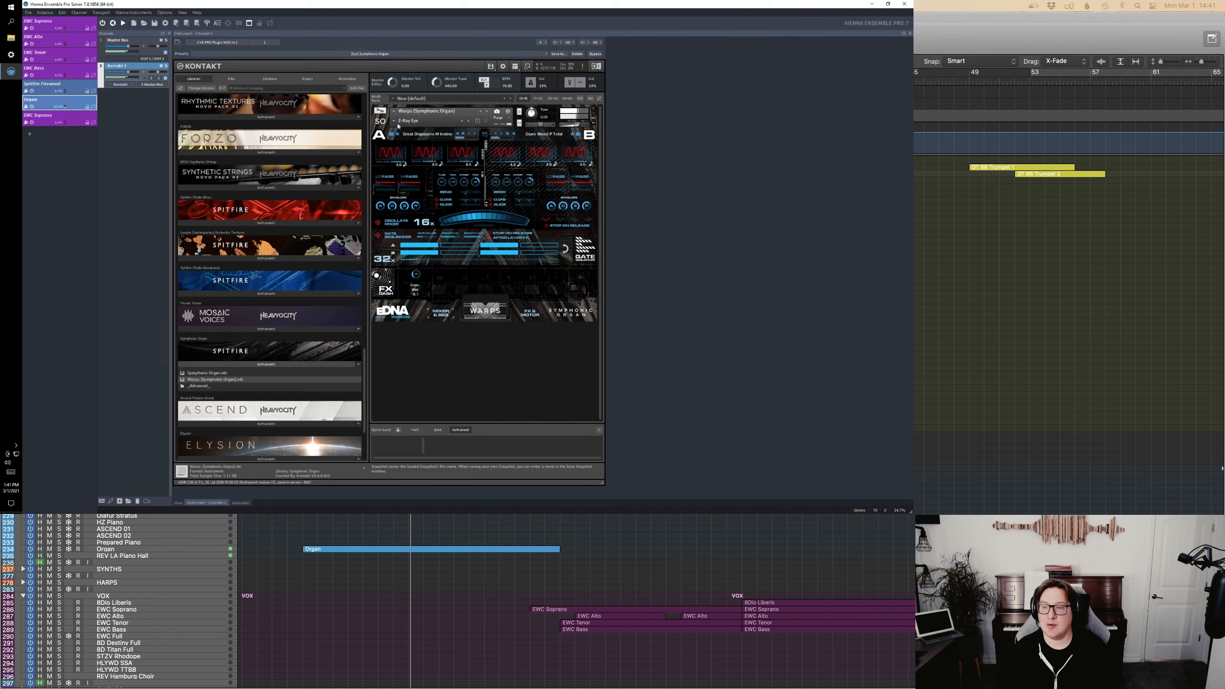
pyautogui.hotkey('ctrl', 'Up')
pyautogui.click(415, 193)
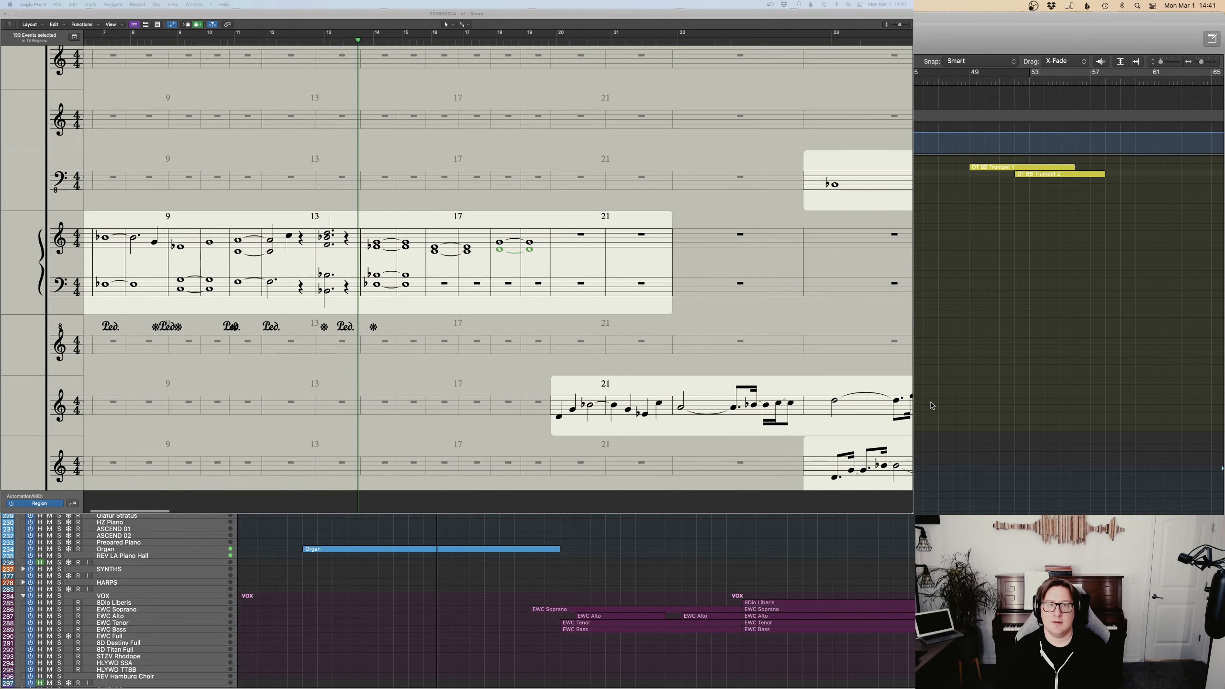
pyautogui.hotkey('ctrl', 'Up')
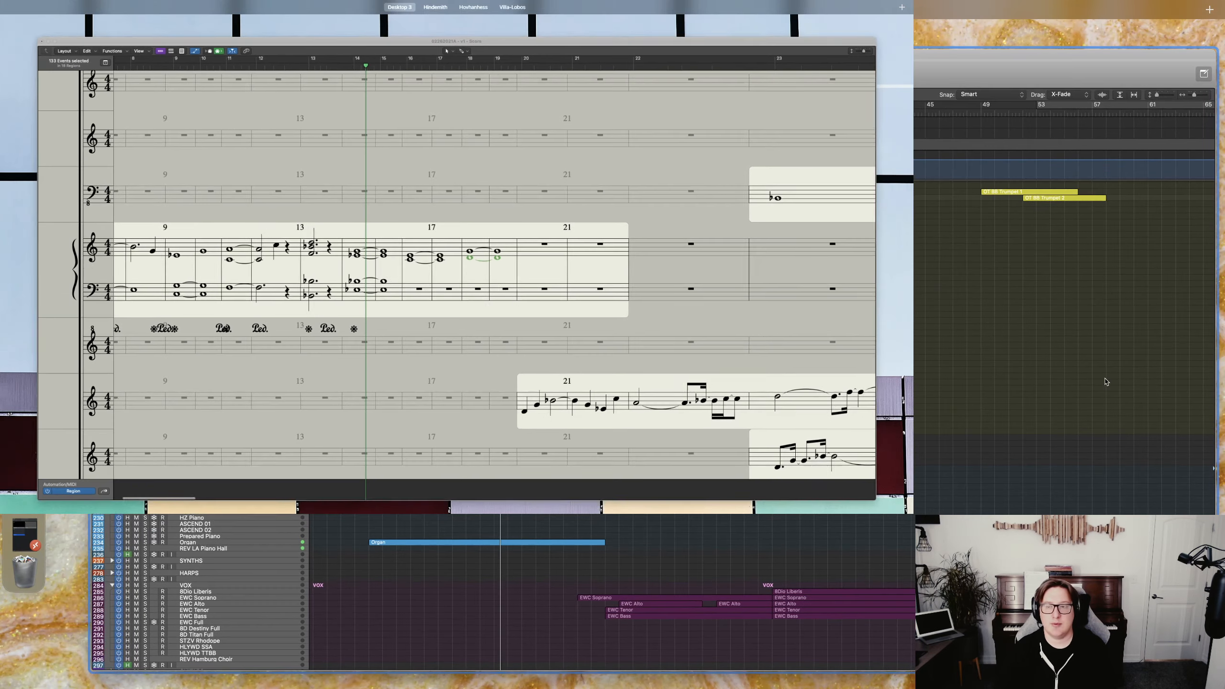
pyautogui.click(274, 235)
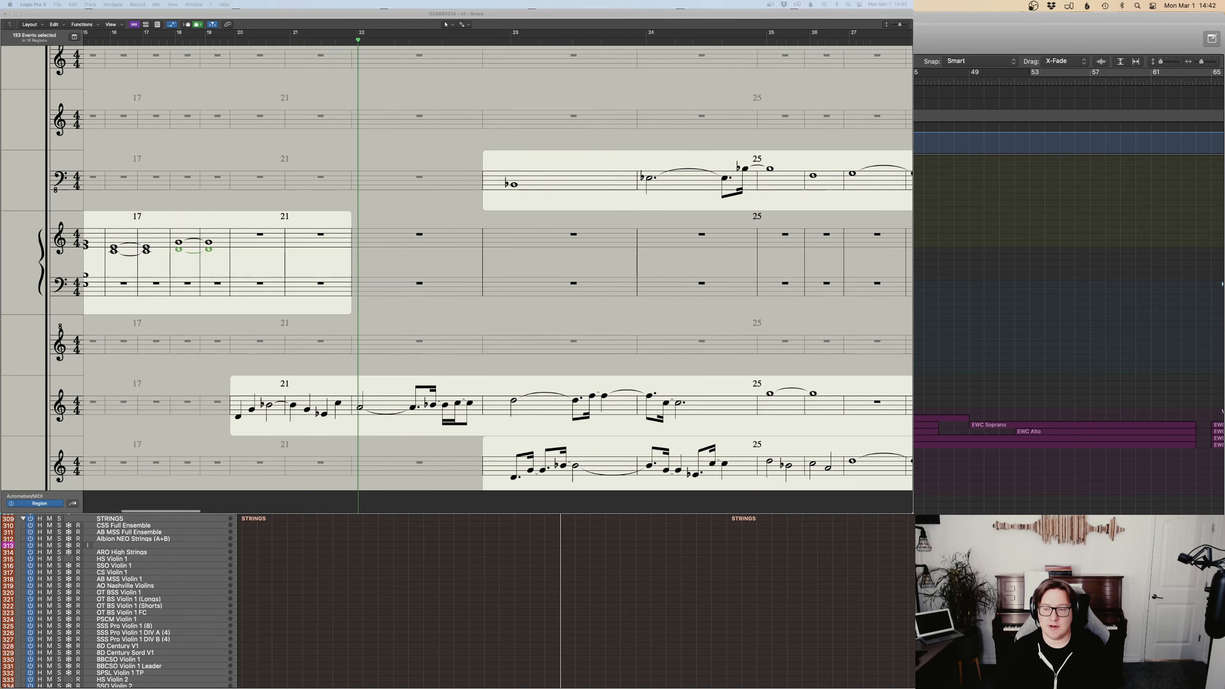
# Review the string tracks, including the celli, basses and violas, while the cue plays from about bar 22.
pyautogui.scroll(-15, 145, 600)
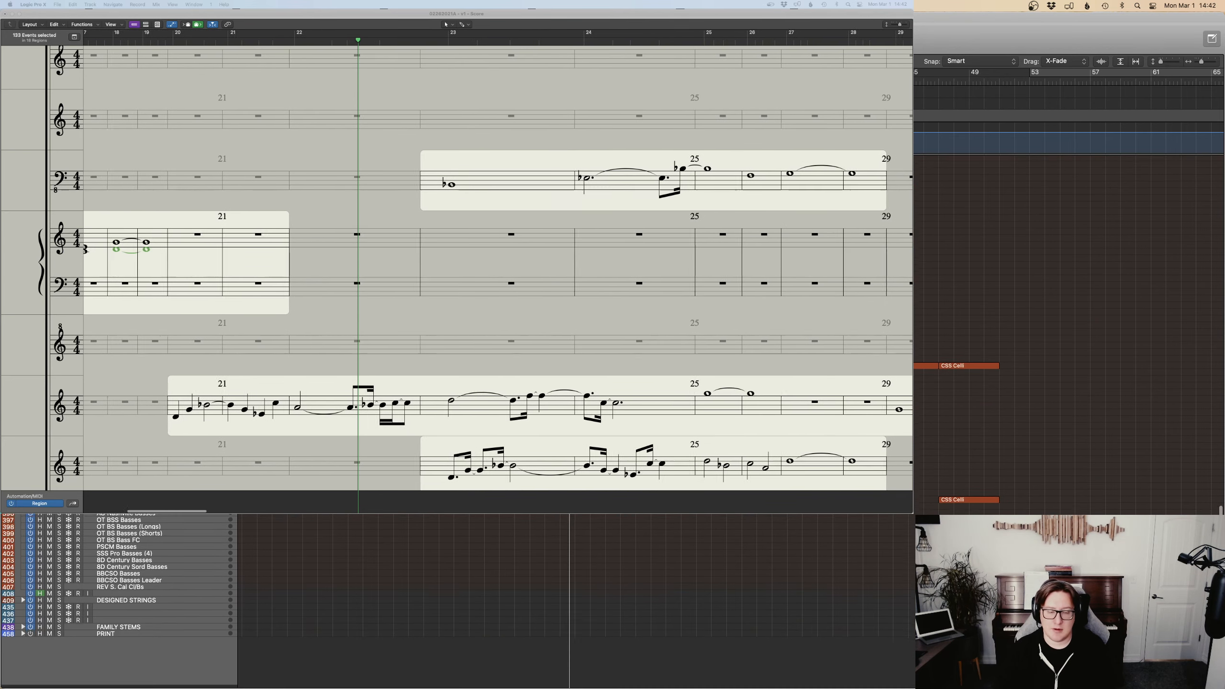
pyautogui.scroll(1, 145, 601)
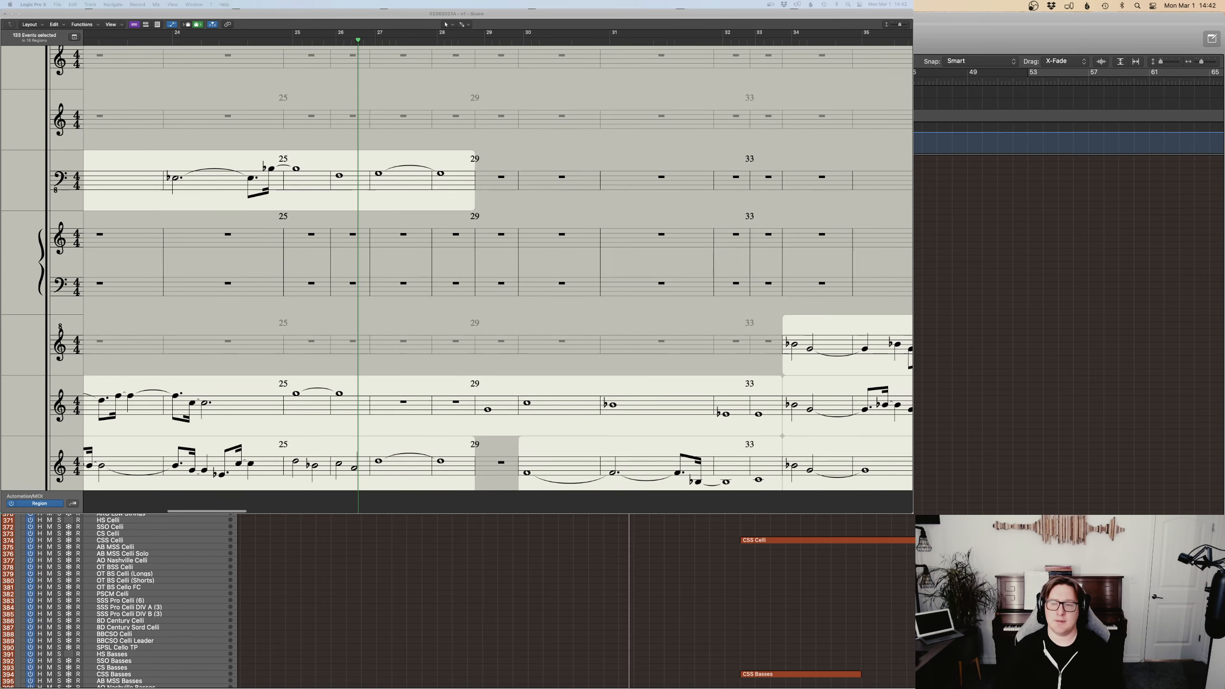
pyautogui.scroll(15, 164, 601)
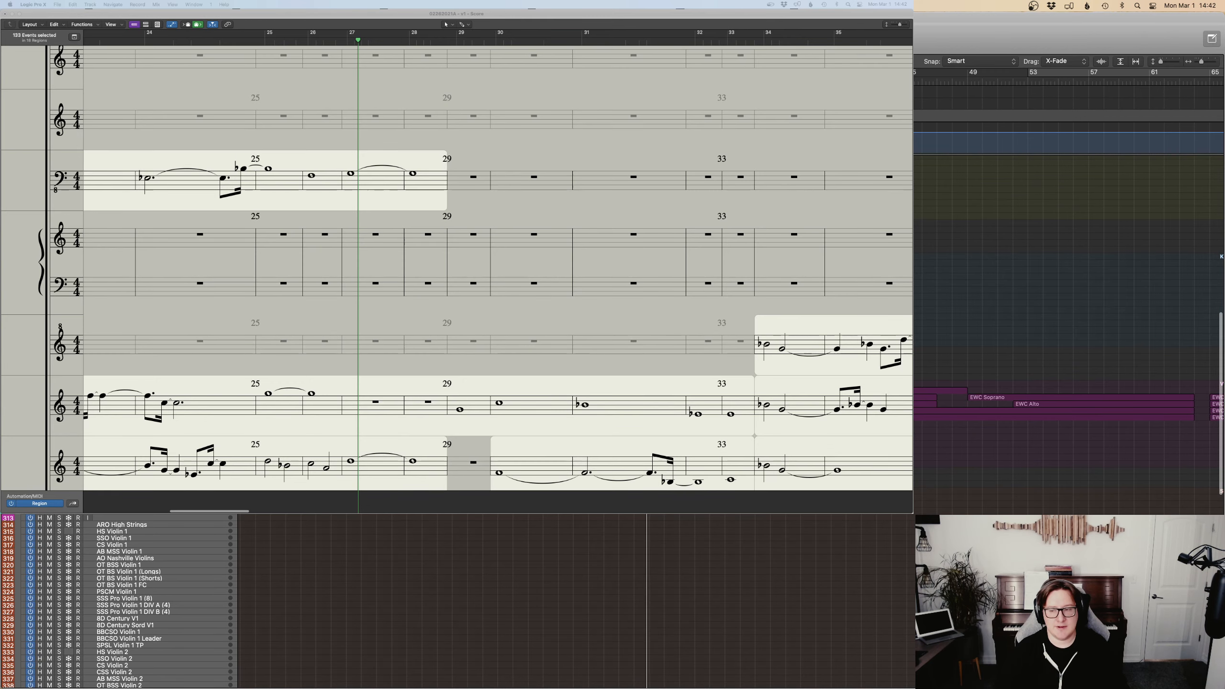
pyautogui.scroll(8, 164, 600)
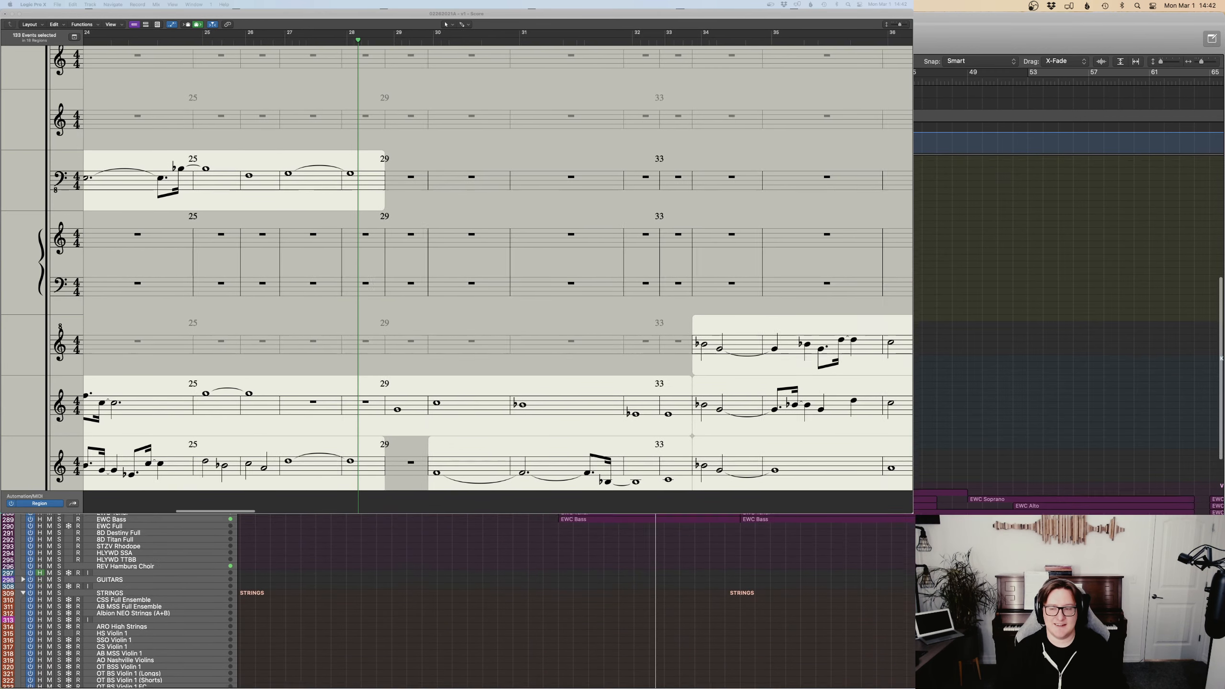
pyautogui.scroll(-20, 164, 601)
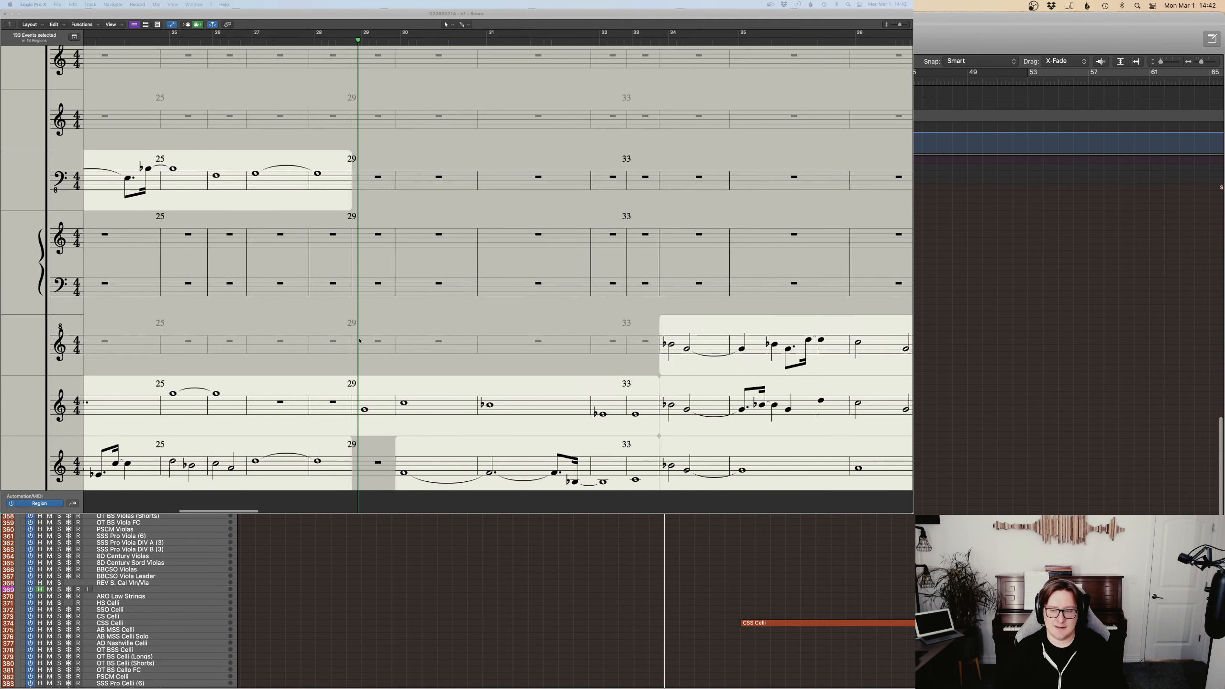
pyautogui.scroll(-5, 359, 340)
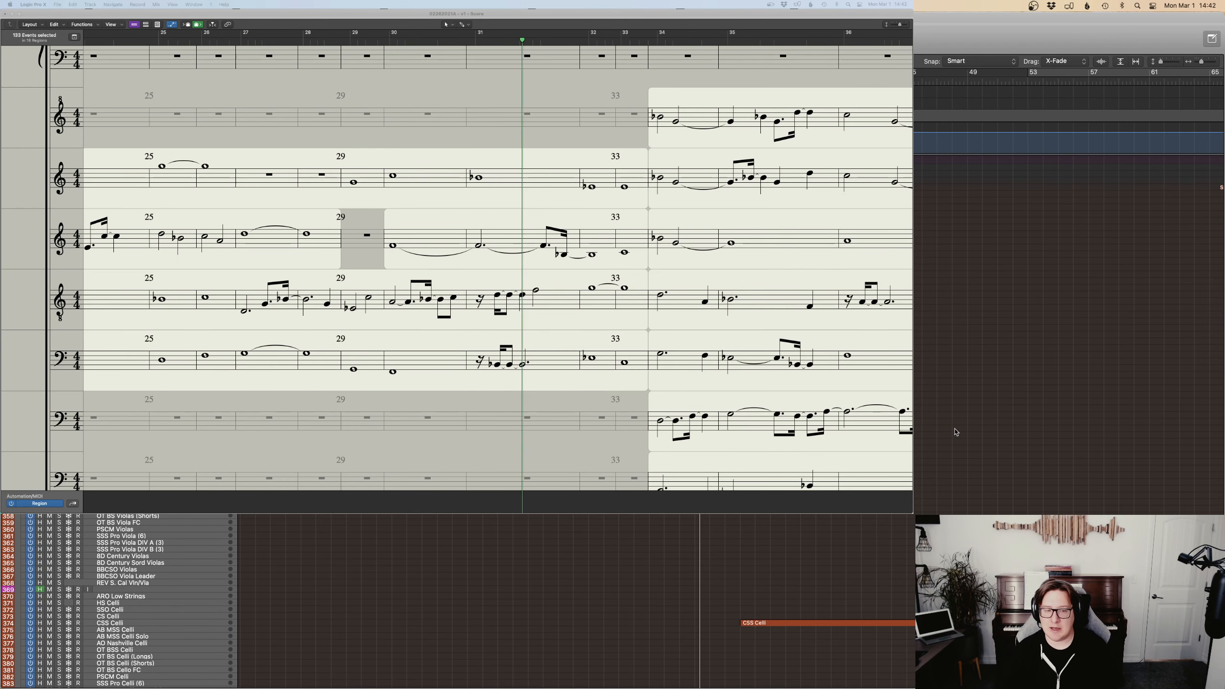
pyautogui.scroll(9, 951, 430)
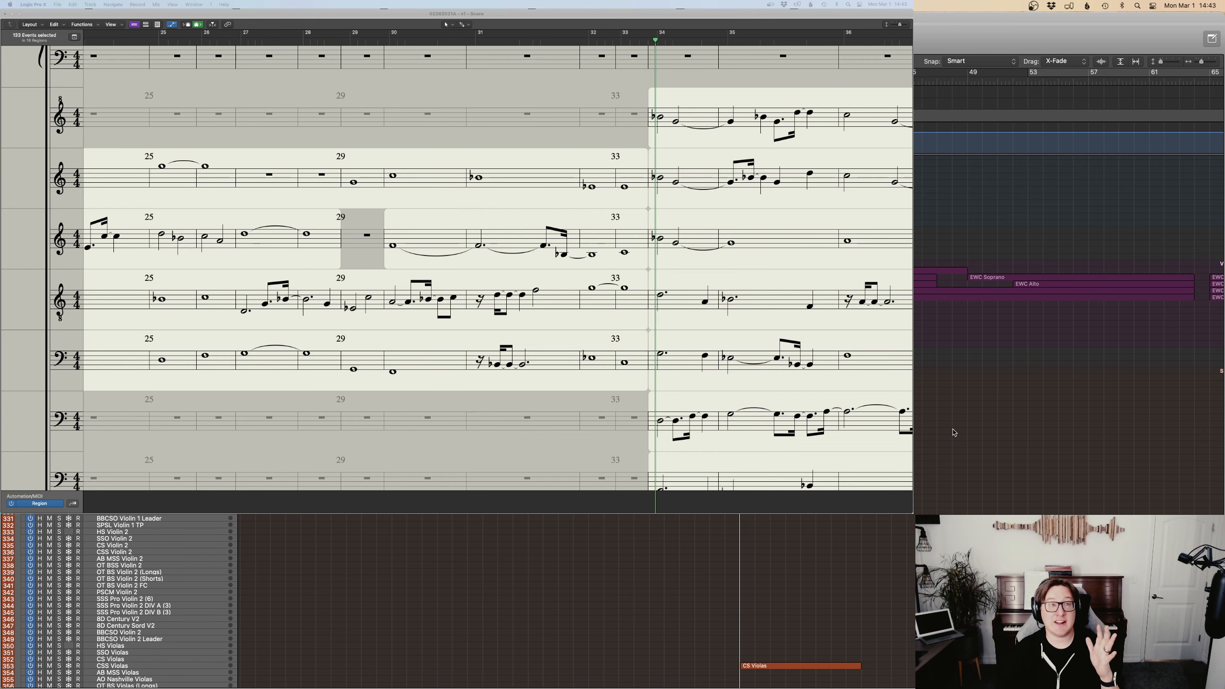
pyautogui.scroll(-3, 954, 432)
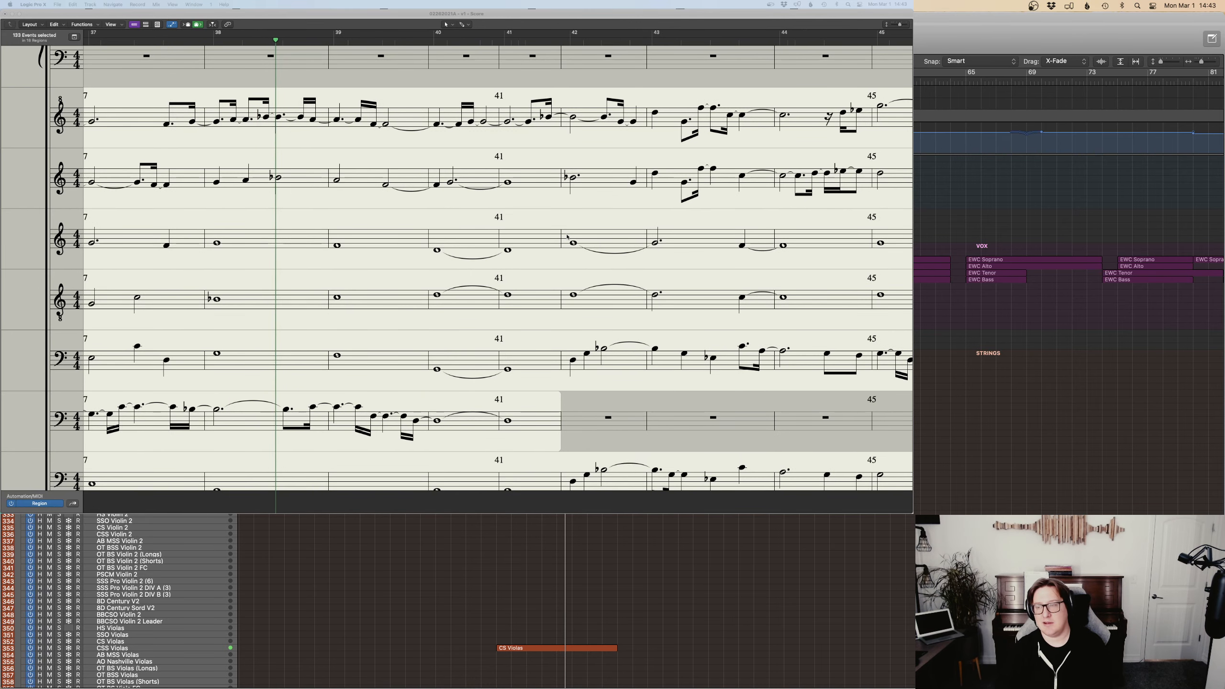
# Follow the lower choir and string staves in the score from bar 41 to bar 49 during playback, checking the keys and vox tracks.
pyautogui.scroll(15, 573, 600)
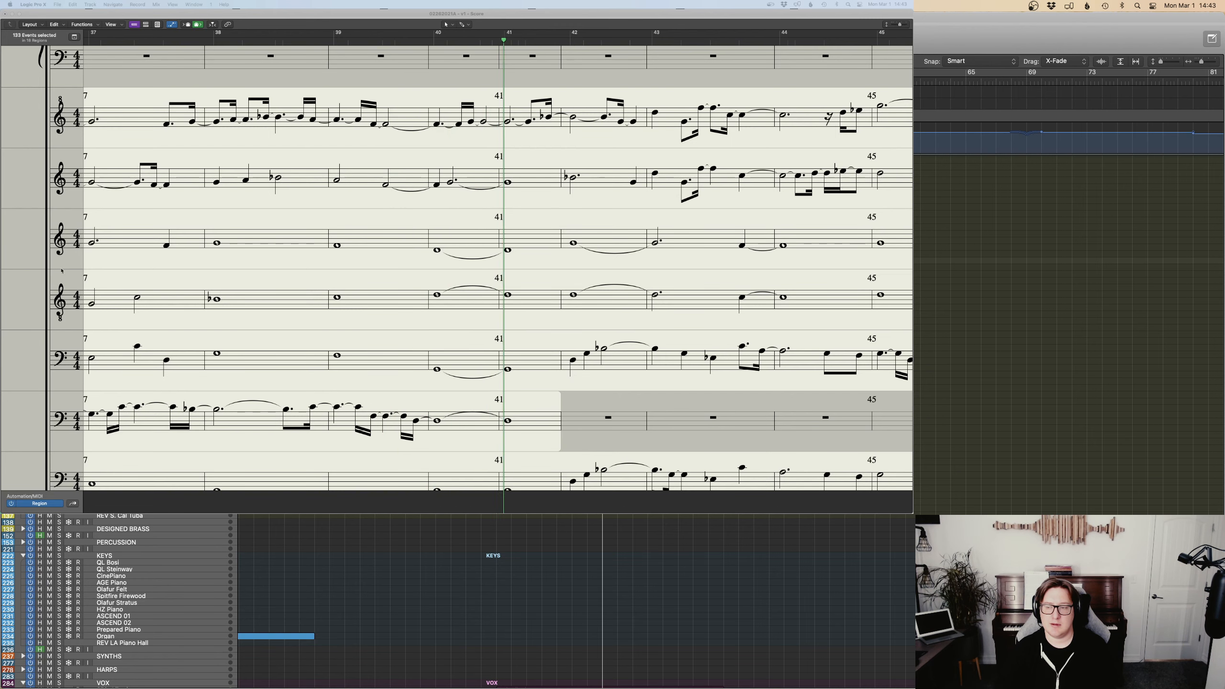
pyautogui.scroll(-4, 312, 272)
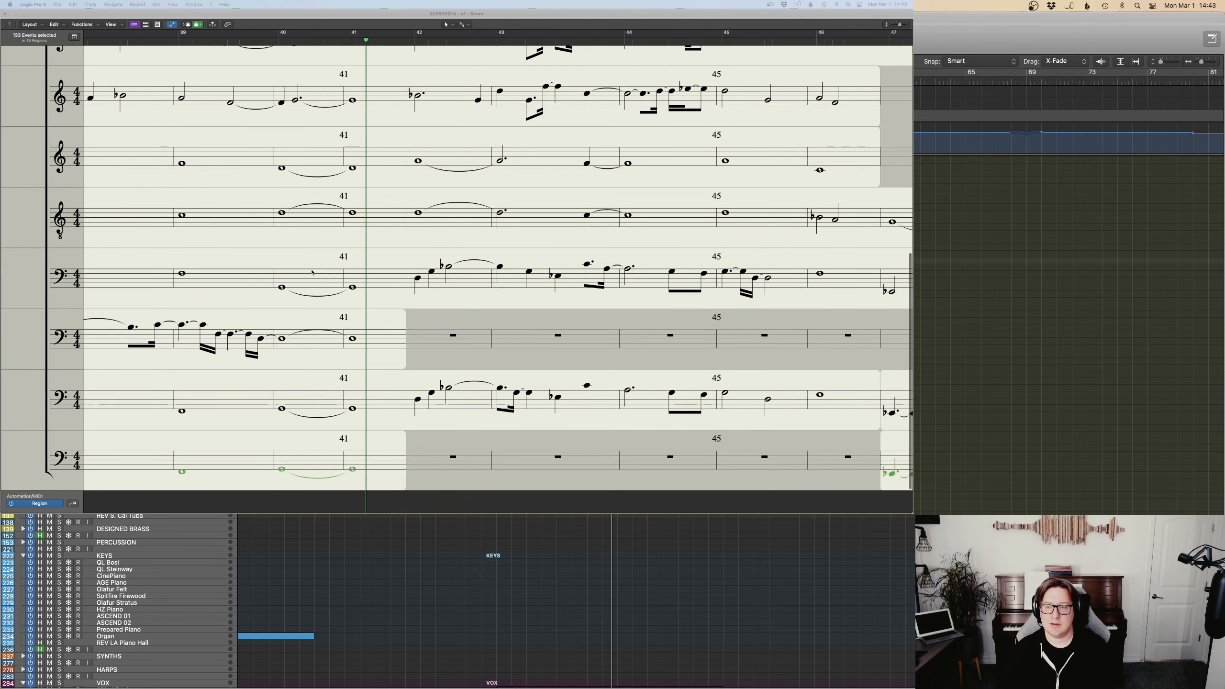
pyautogui.scroll(-15, 573, 601)
pyautogui.scroll(-1, 574, 601)
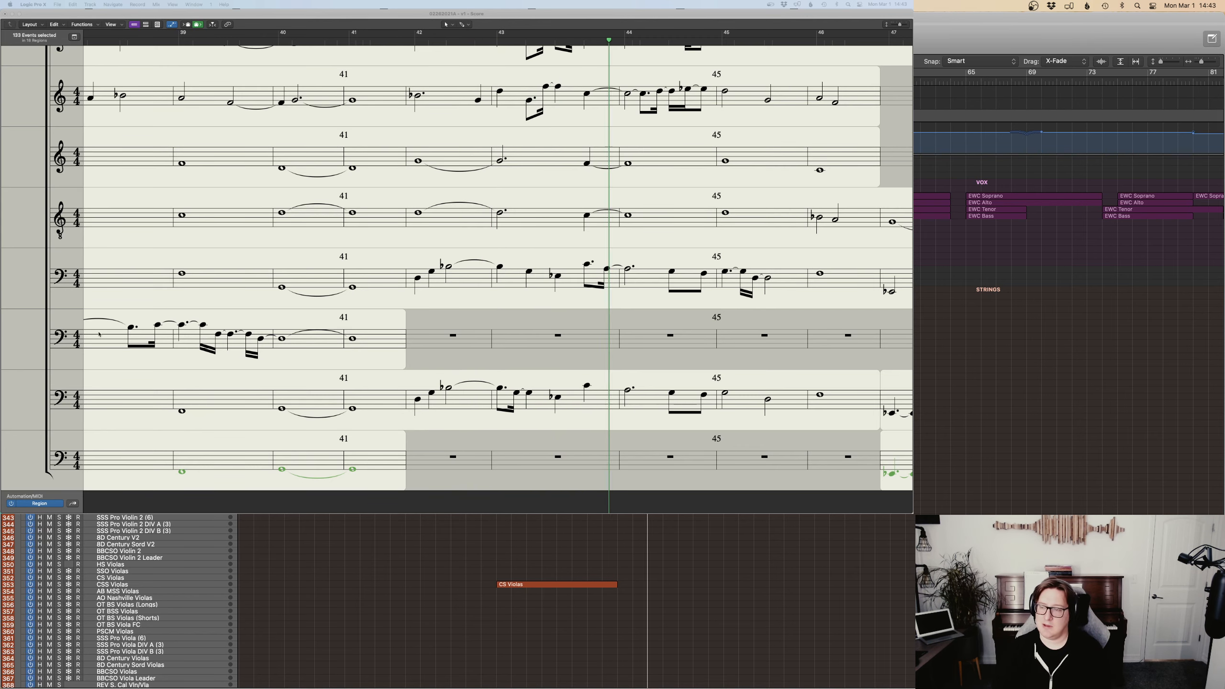
pyautogui.scroll(1, 416, 325)
pyautogui.scroll(3, 416, 325)
pyautogui.hscroll(4, 417, 325)
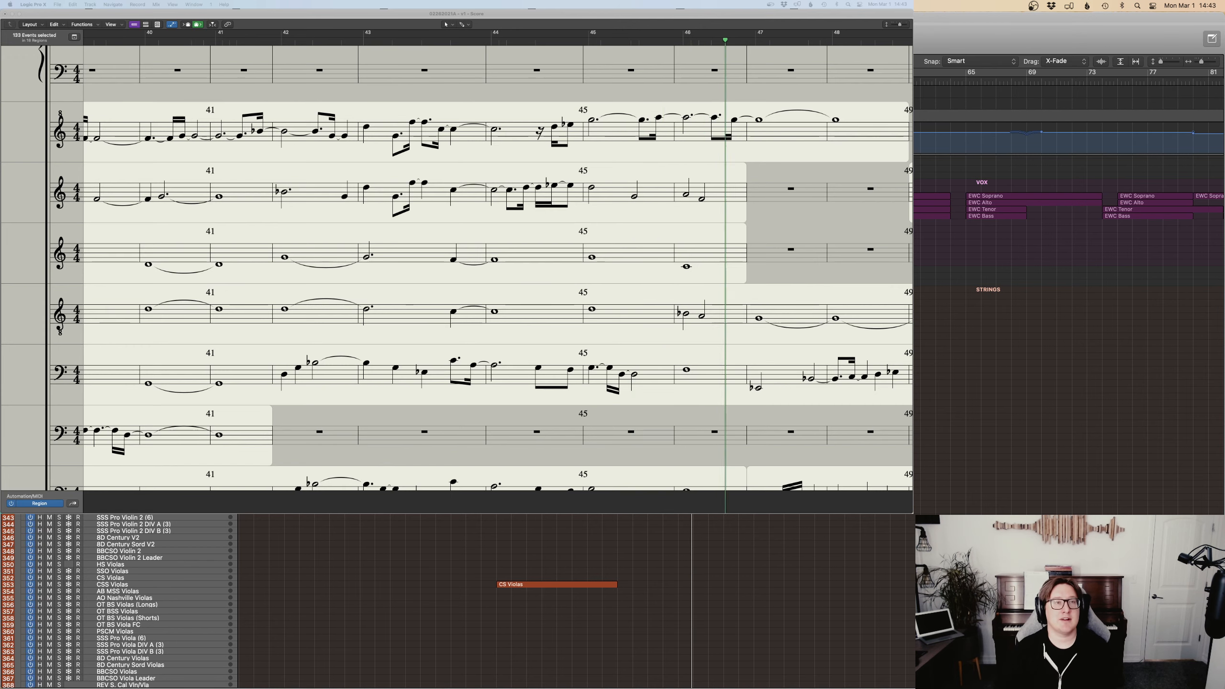
pyautogui.scroll(5, 88, 521)
pyautogui.scroll(5, 121, 598)
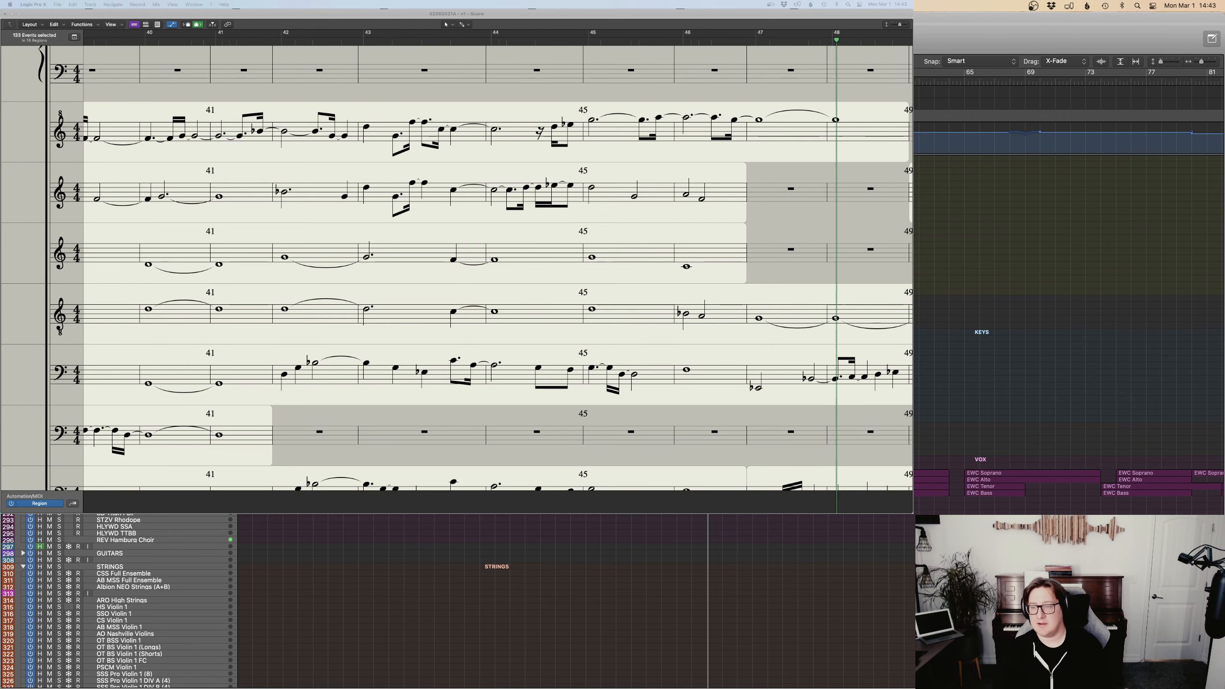
pyautogui.hscroll(9, 291, 307)
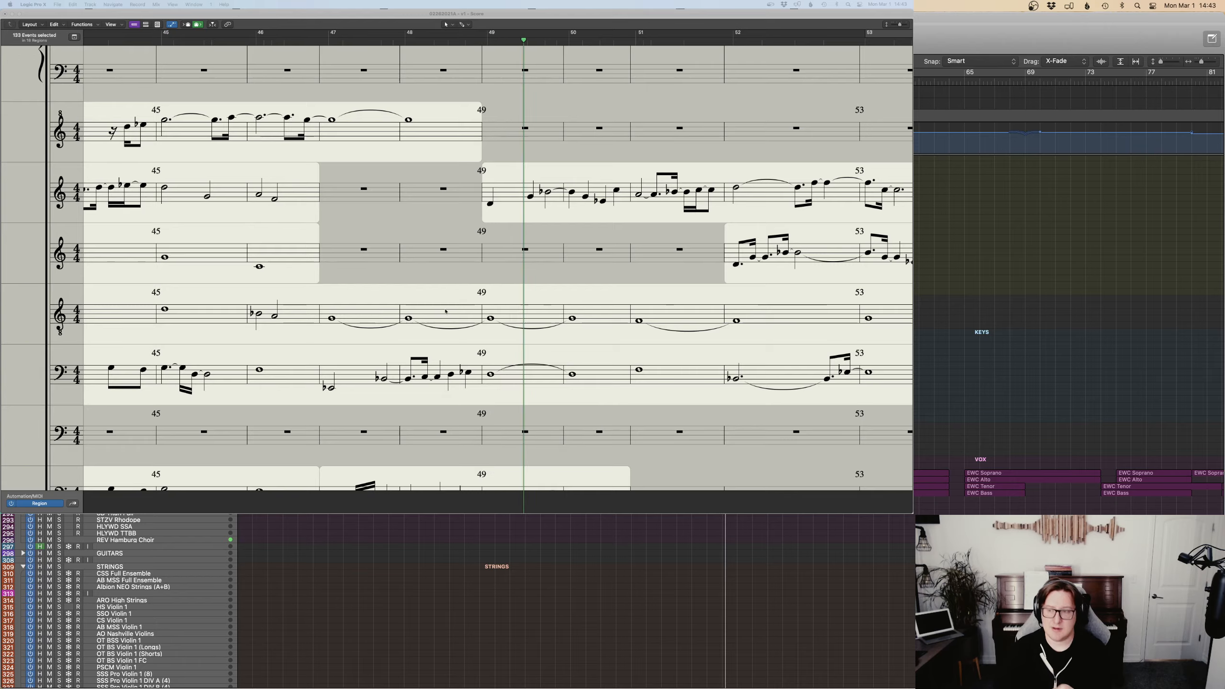
# Follow the brass and upper choir staves in the score from bar 49 to about bar 55 during playback.
pyautogui.hscroll(3, 434, 311)
pyautogui.scroll(10, 515, 312)
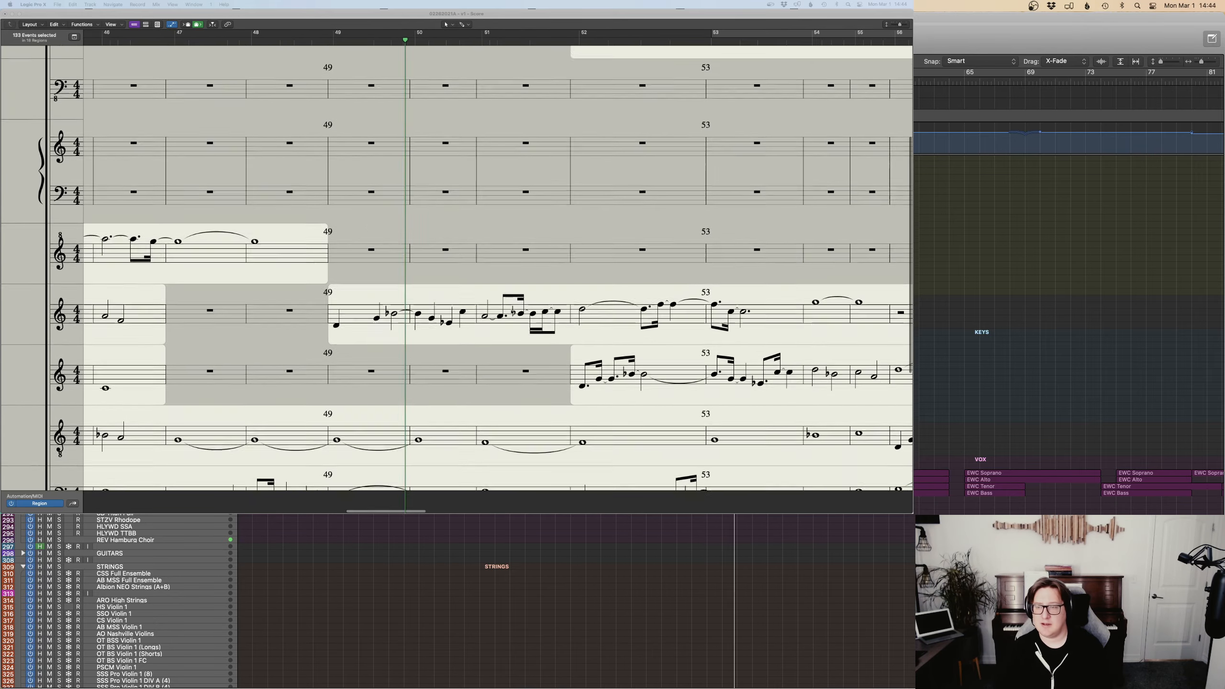
pyautogui.scroll(-5, 511, 311)
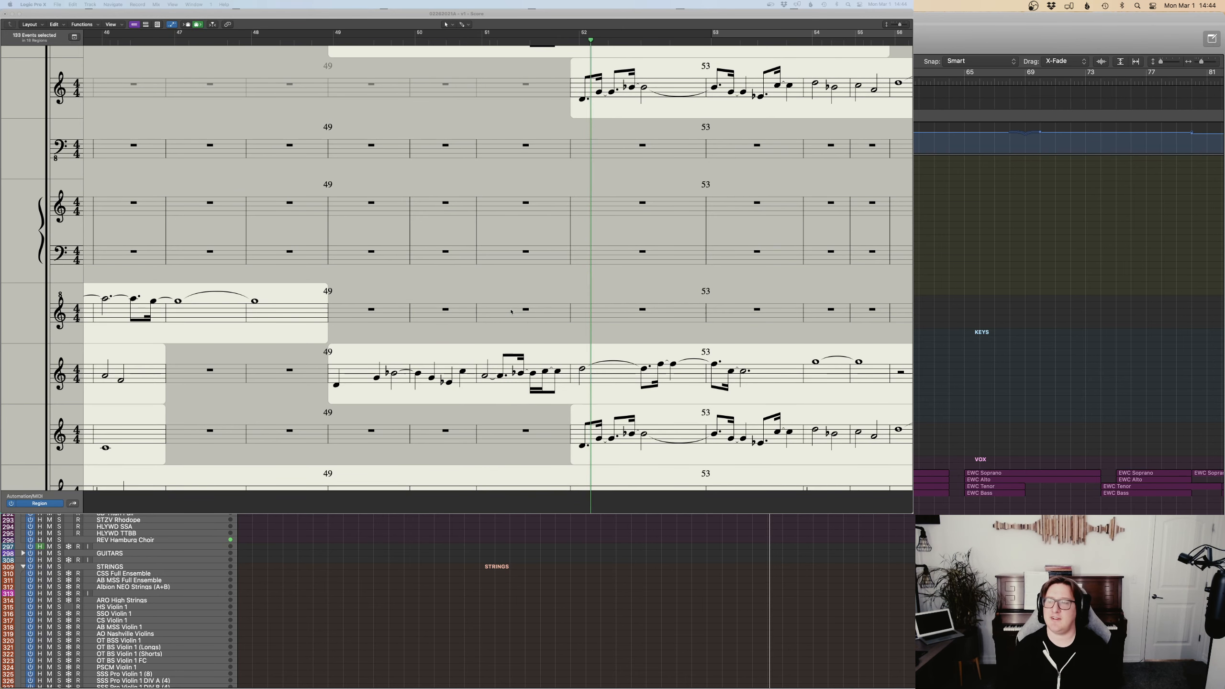
pyautogui.hscroll(5, 537, 281)
pyautogui.scroll(3, 536, 281)
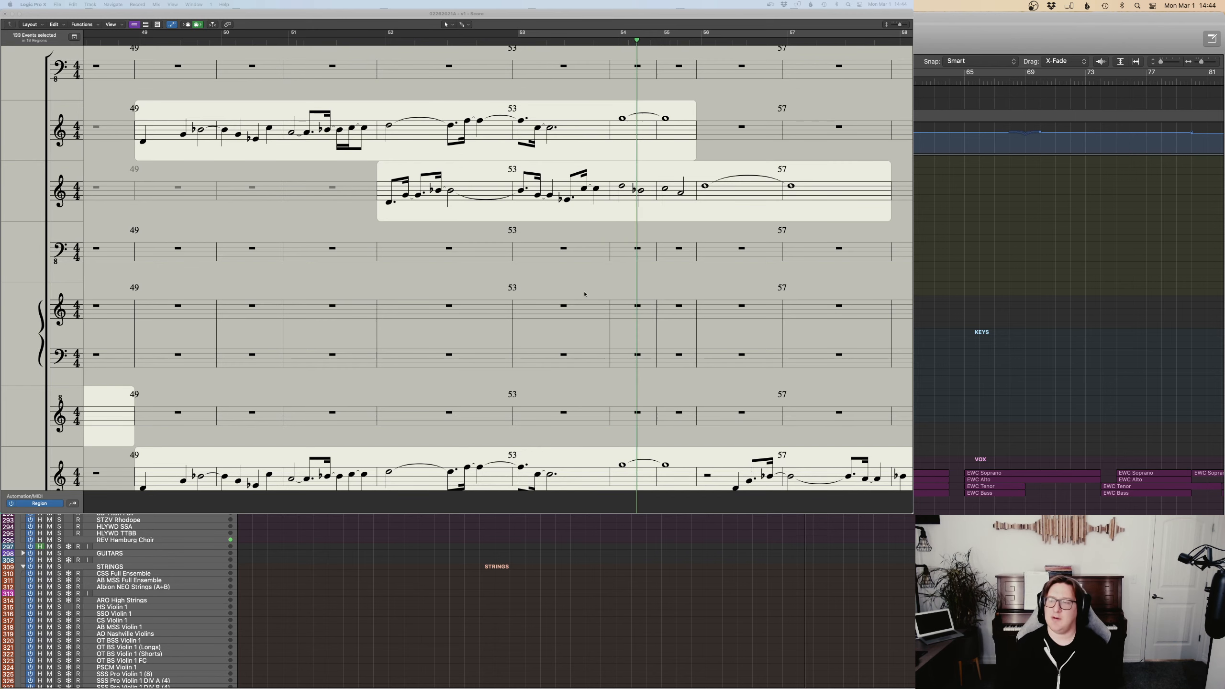
pyautogui.scroll(-3, 641, 245)
pyautogui.hscroll(5, 641, 245)
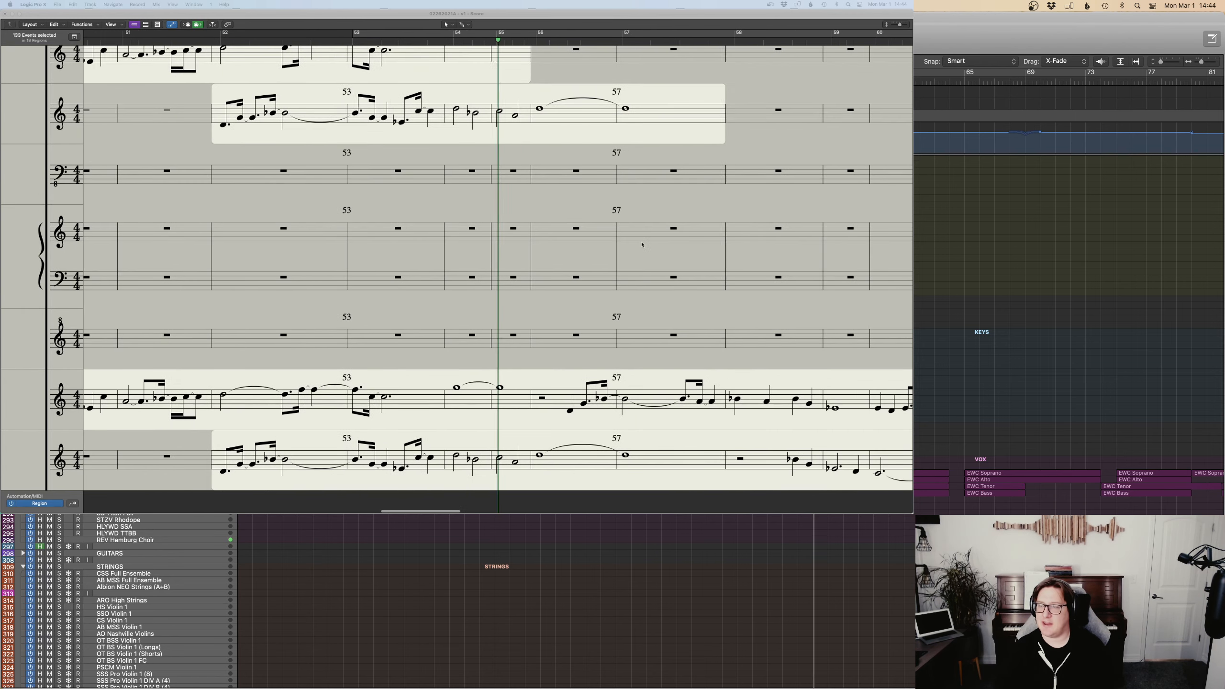
# Follow the choir's entries in the score from about bar 55 to bar 65 during playback.
pyautogui.scroll(-1, 634, 245)
pyautogui.hscroll(4, 634, 244)
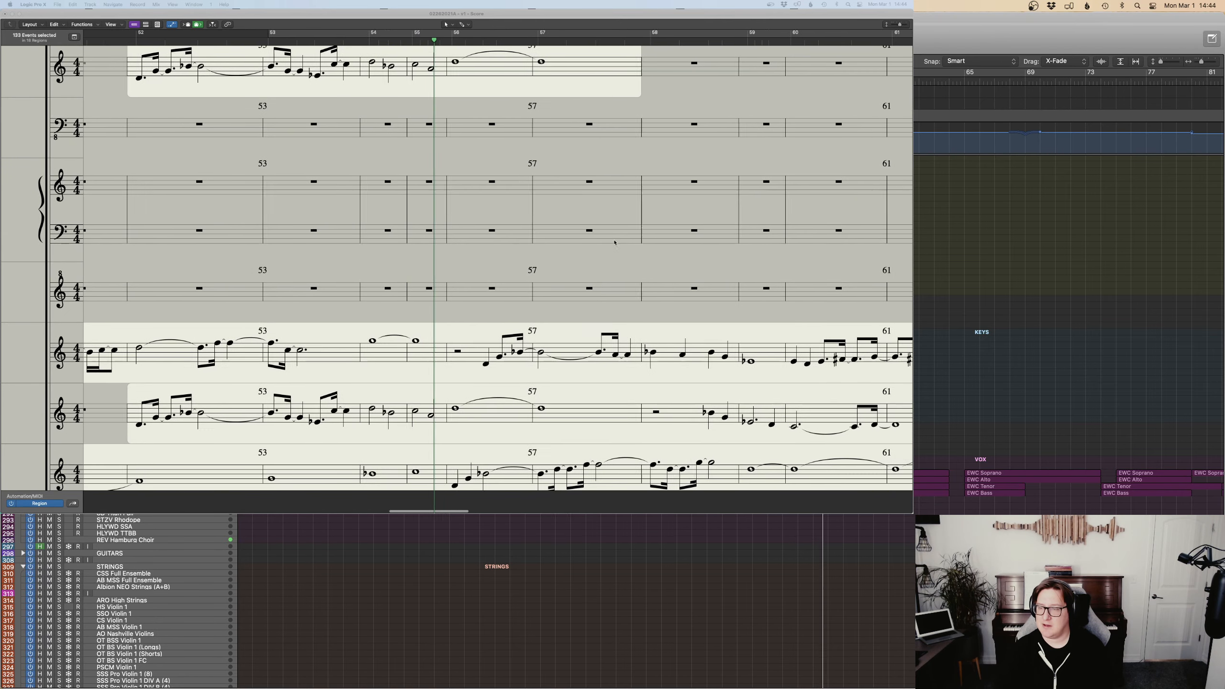
pyautogui.scroll(1, 563, 236)
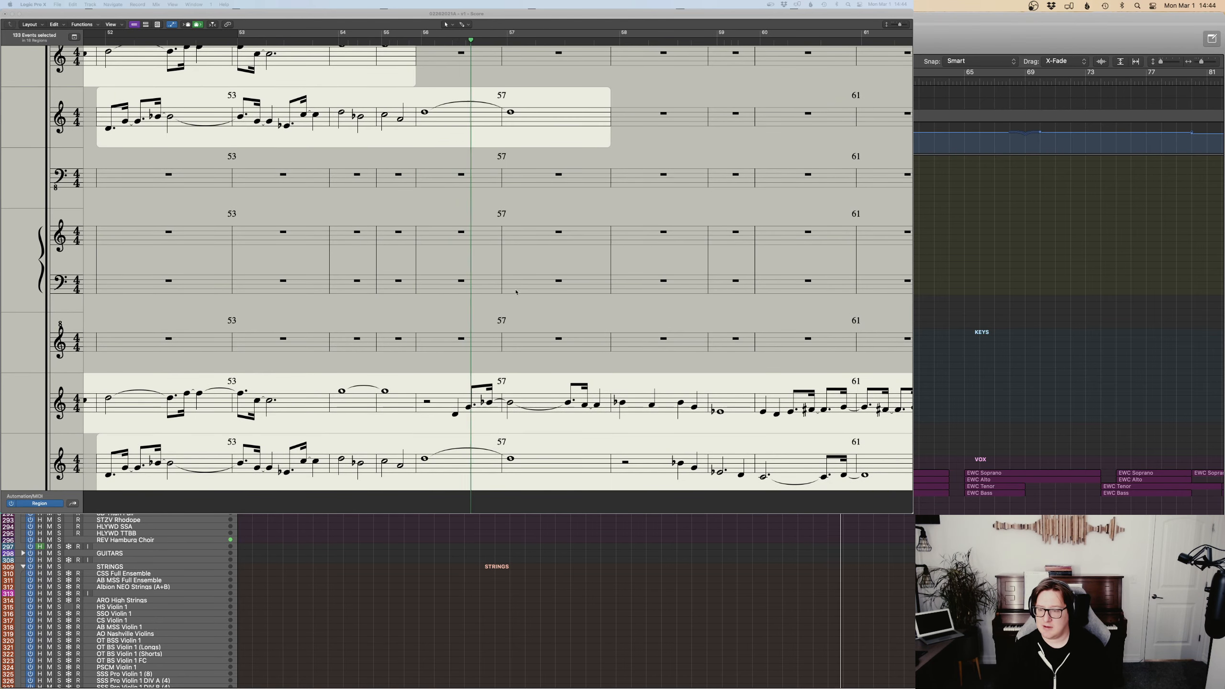
pyautogui.scroll(-7, 570, 236)
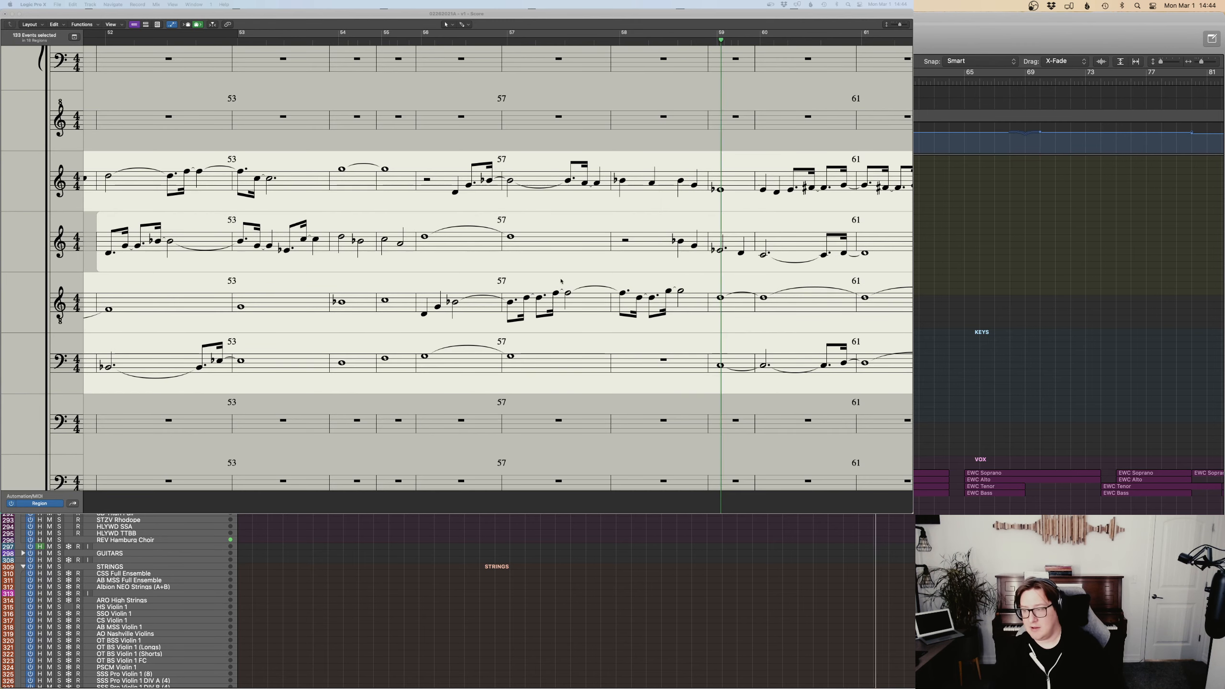
pyautogui.hscroll(10, 560, 281)
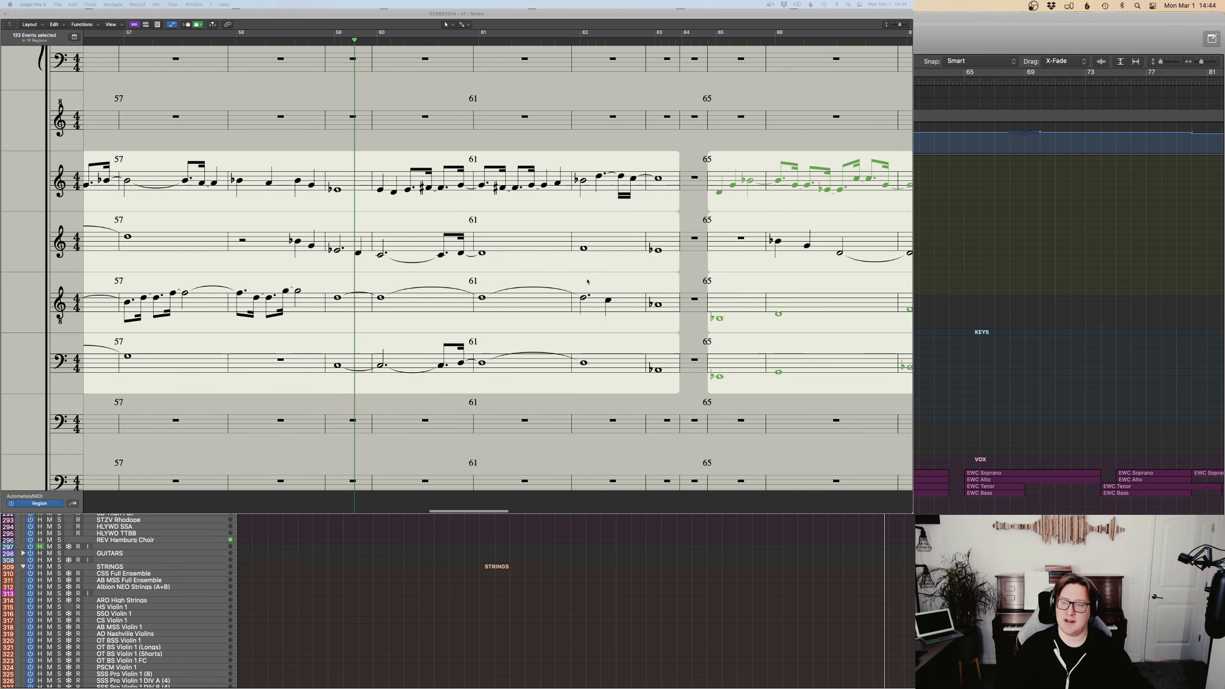
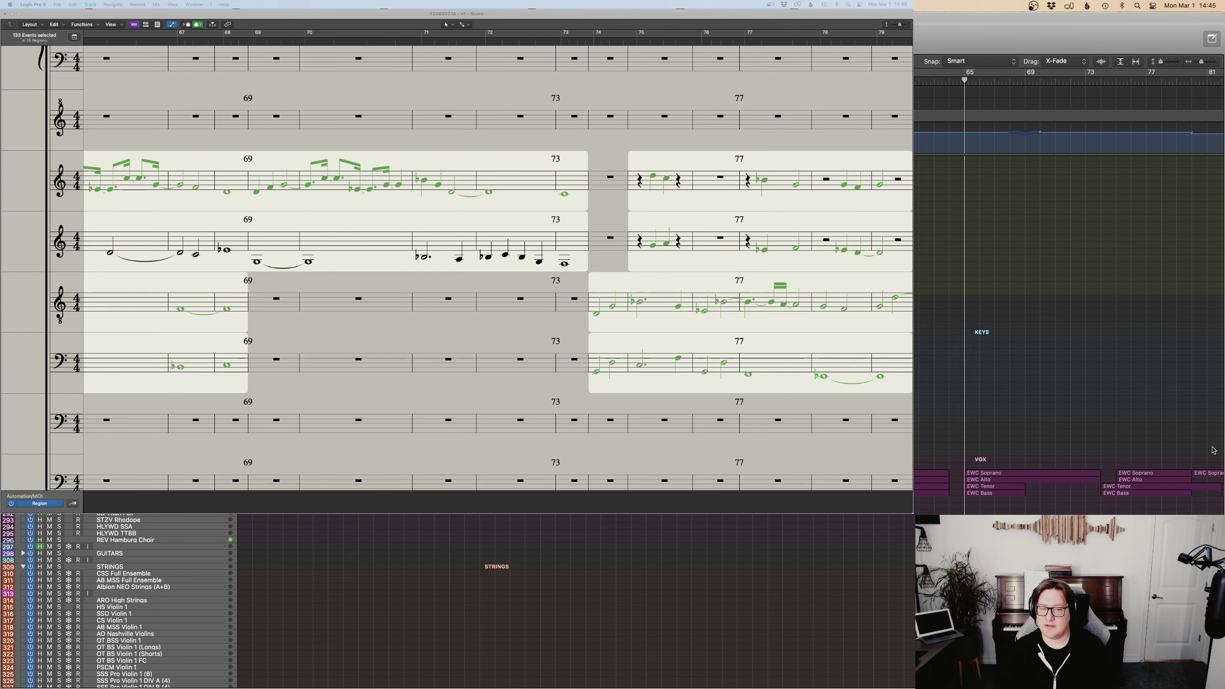
# Return the score to the choir phrase at bar 65 and deselect all notes.
pyautogui.scroll(15, 1079, 443)
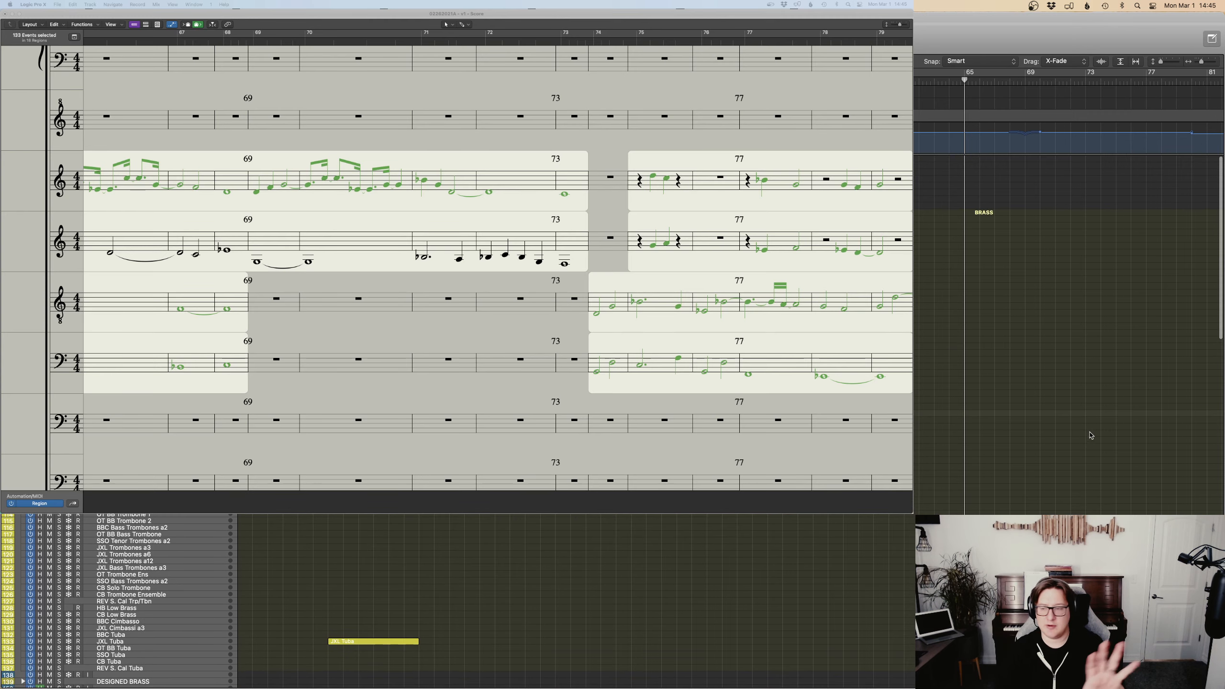
pyautogui.scroll(5, 395, 311)
pyautogui.hscroll(-5, 394, 310)
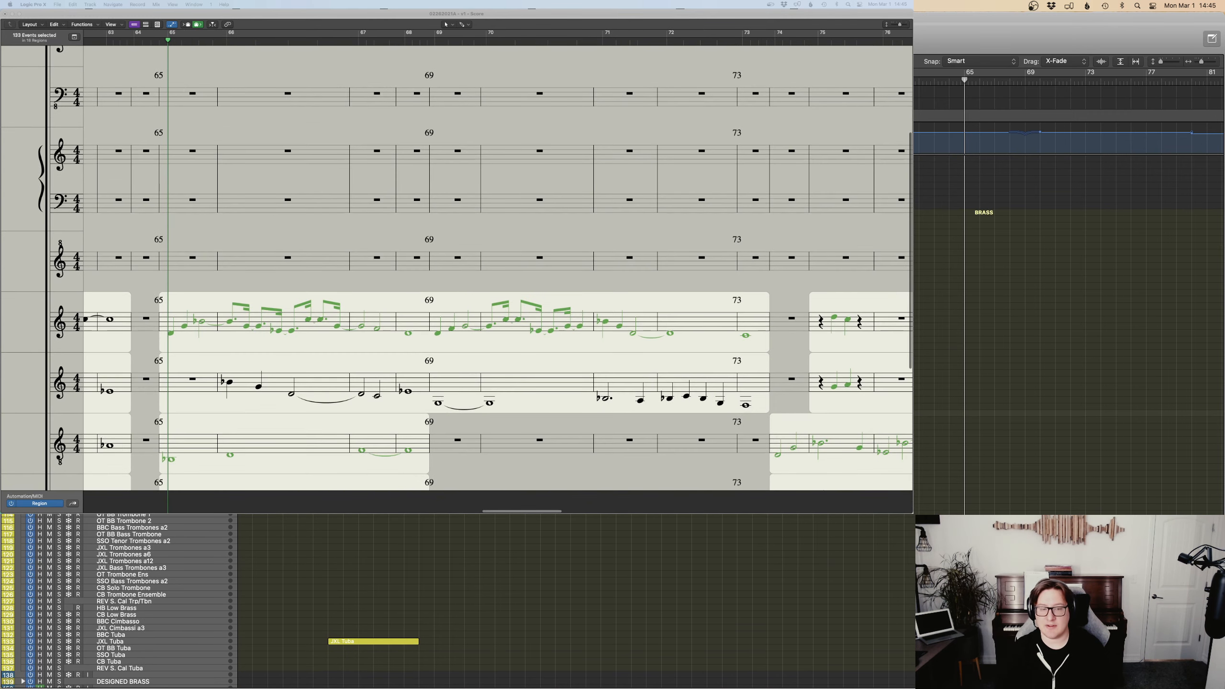
pyautogui.scroll(-2, 1085, 458)
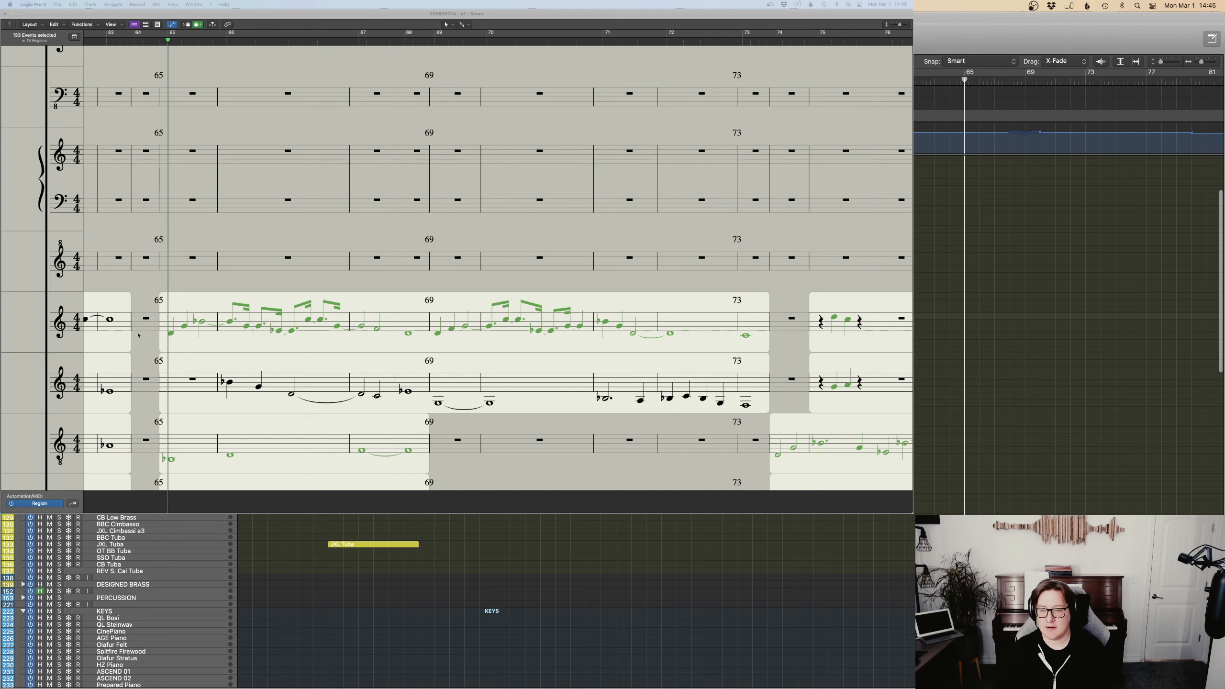
pyautogui.click(246, 334)
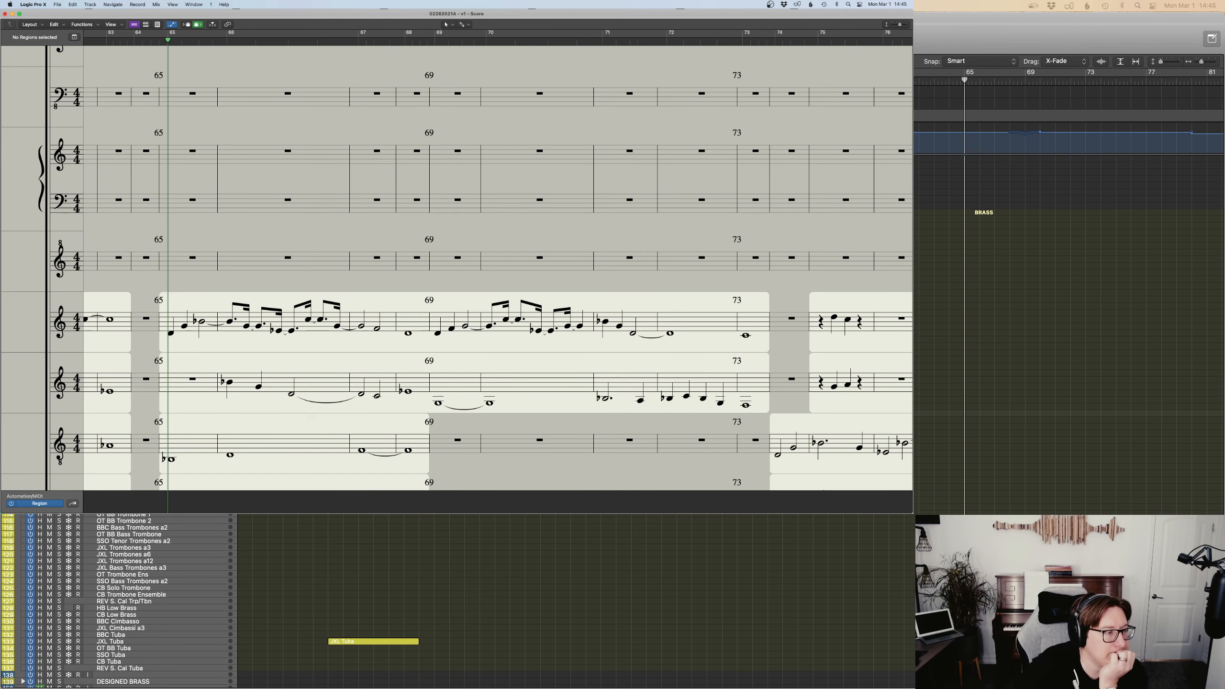
# Examine the horn, trumpet, trombone, tuba, keys, vox and string tracks around the choir phrase at bar 65.
pyautogui.scroll(10, 482, 598)
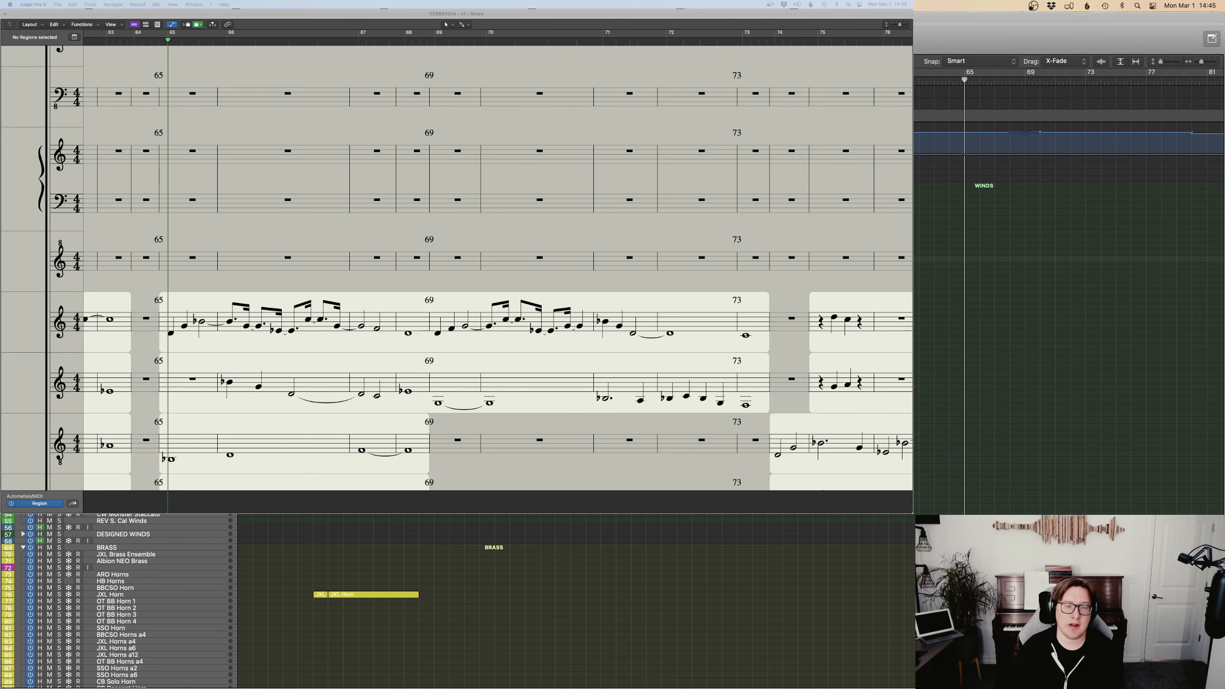
pyautogui.scroll(-15, 980, 336)
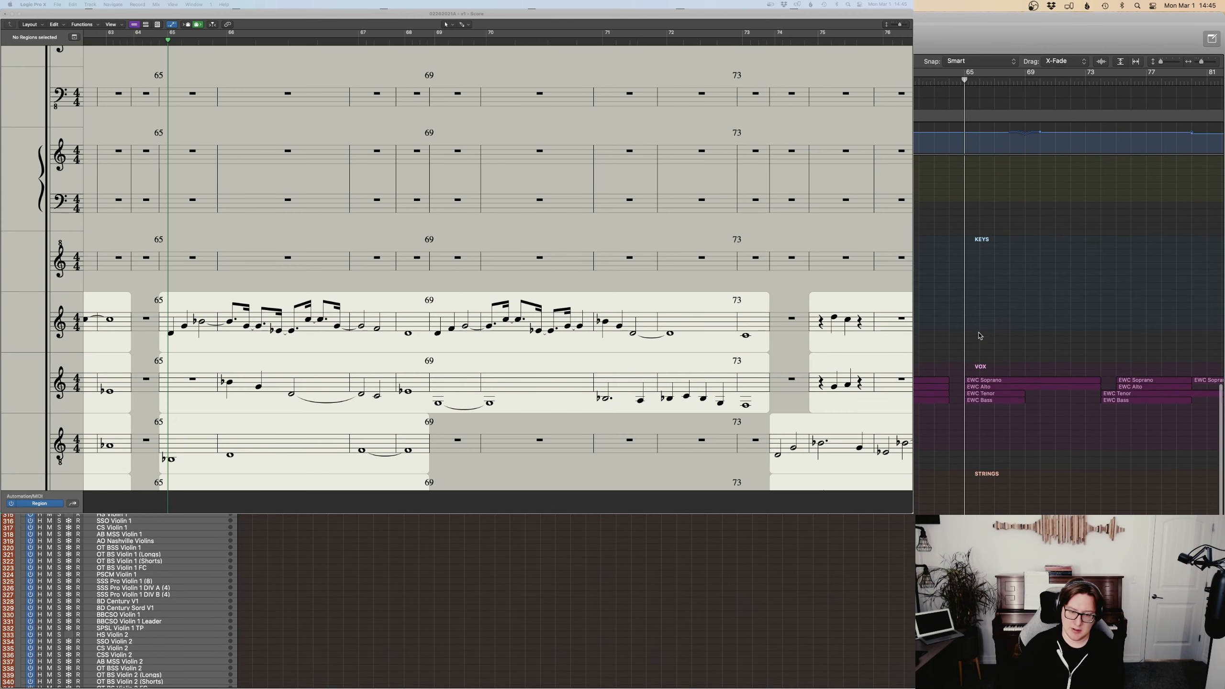
pyautogui.scroll(5, 978, 336)
pyautogui.scroll(6, 979, 337)
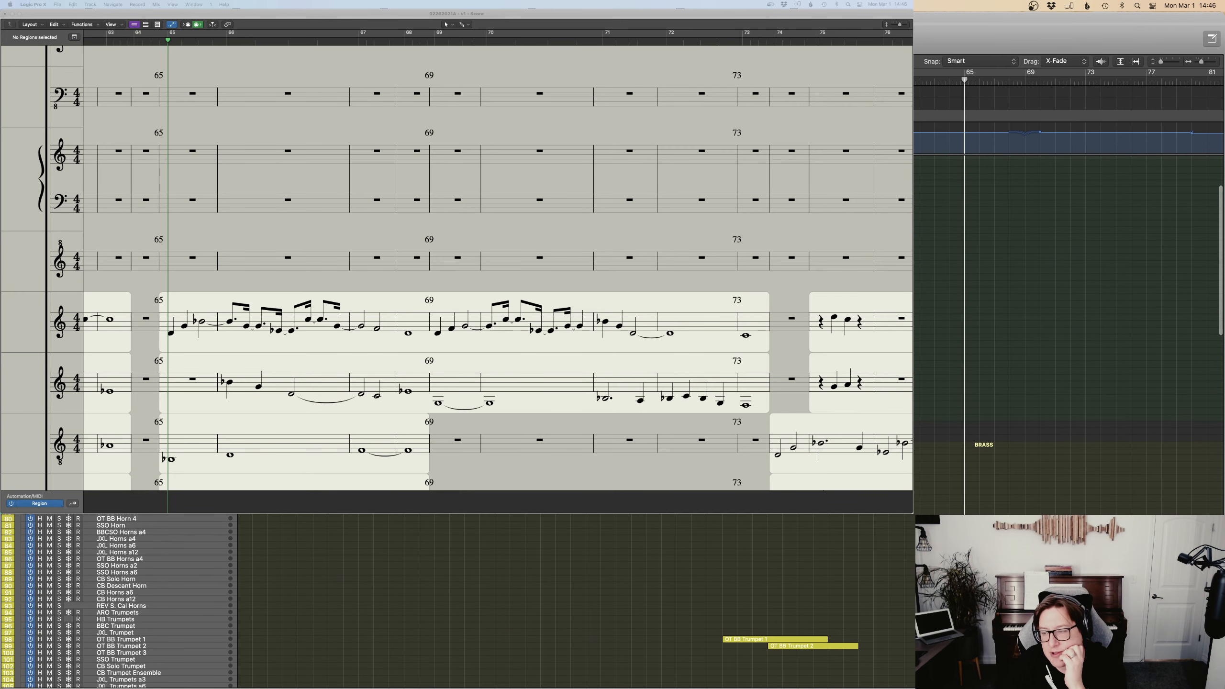
pyautogui.scroll(3, 979, 337)
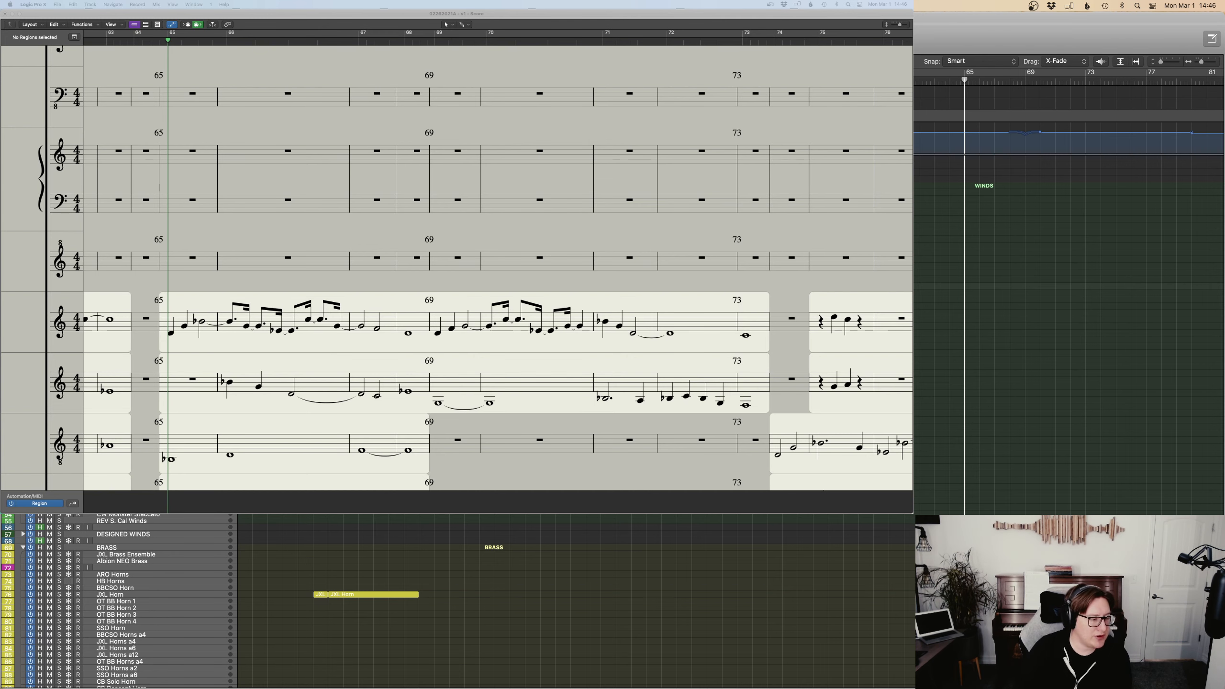
pyautogui.scroll(-10, 573, 601)
pyautogui.scroll(1, 573, 601)
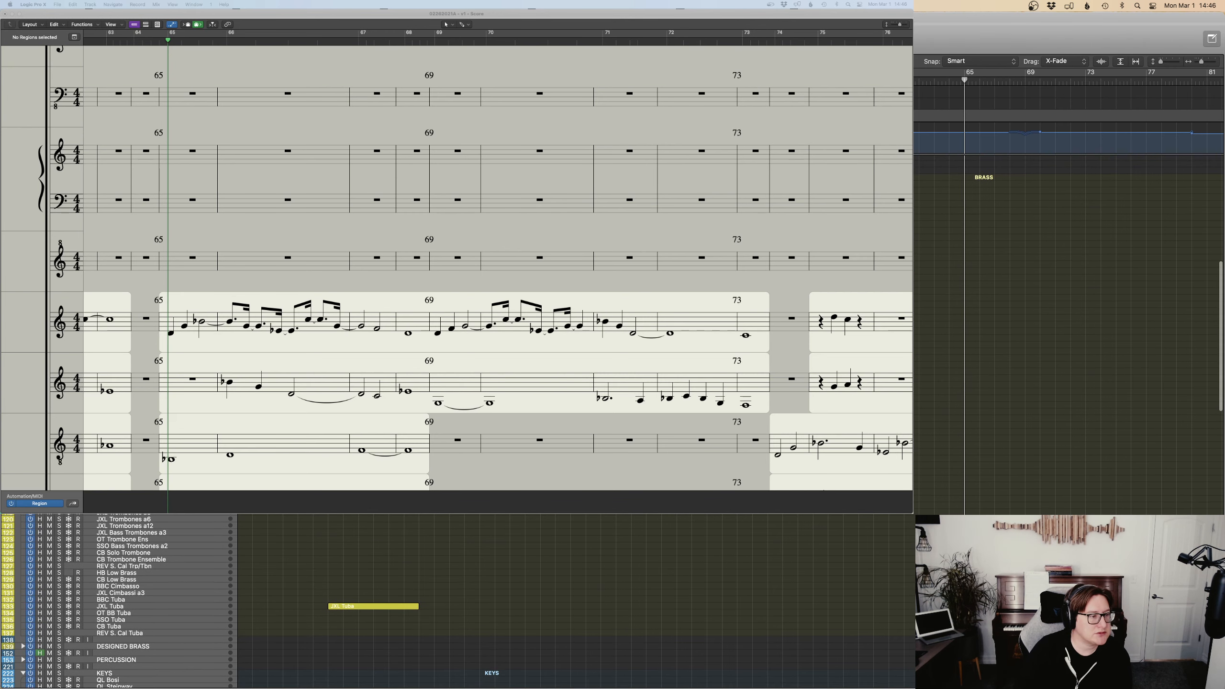
pyautogui.scroll(3, 574, 601)
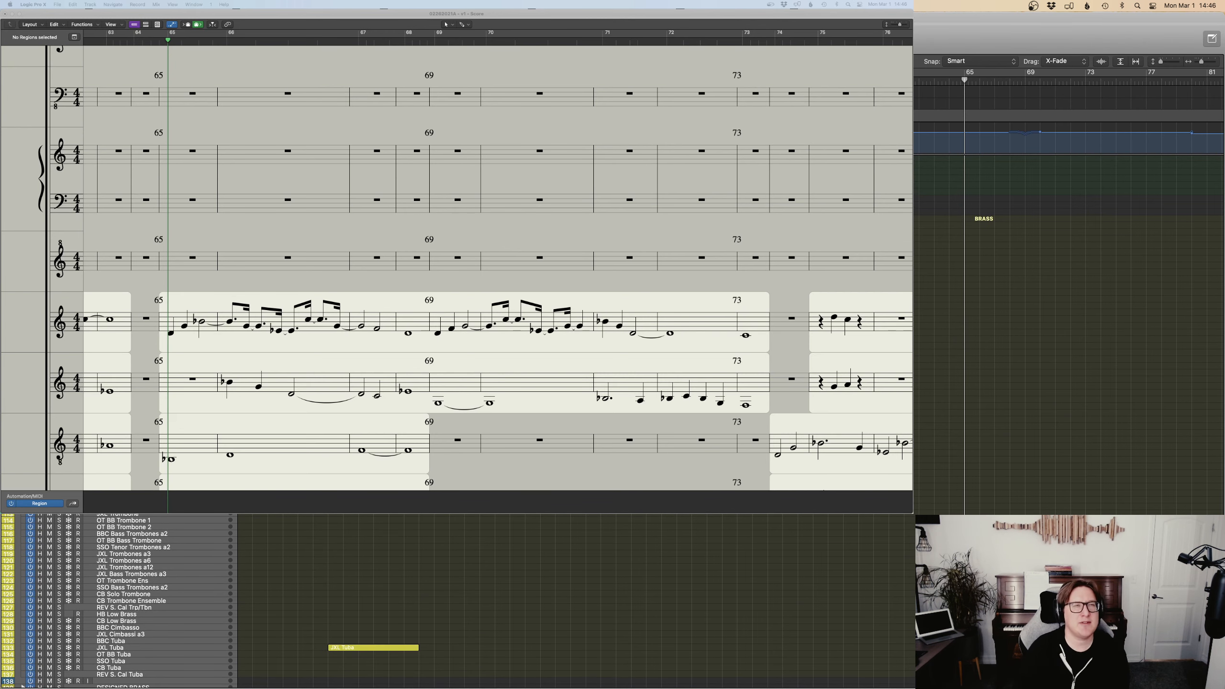
pyautogui.scroll(20, 574, 601)
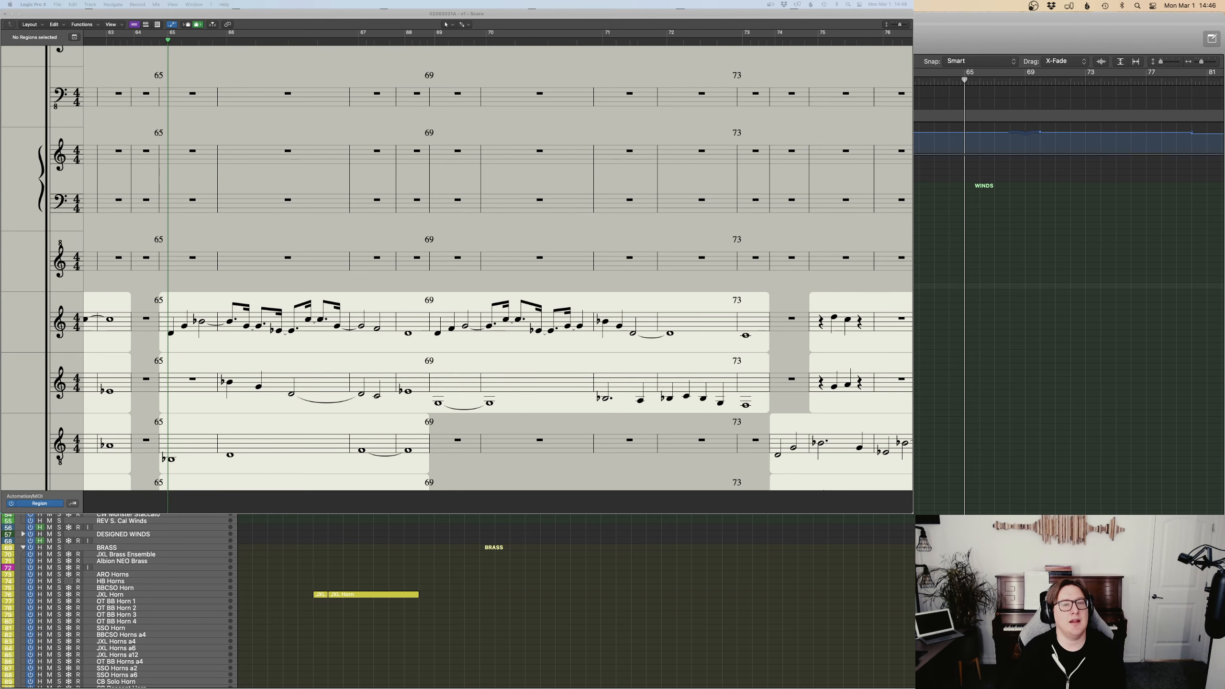
pyautogui.scroll(-20, 573, 601)
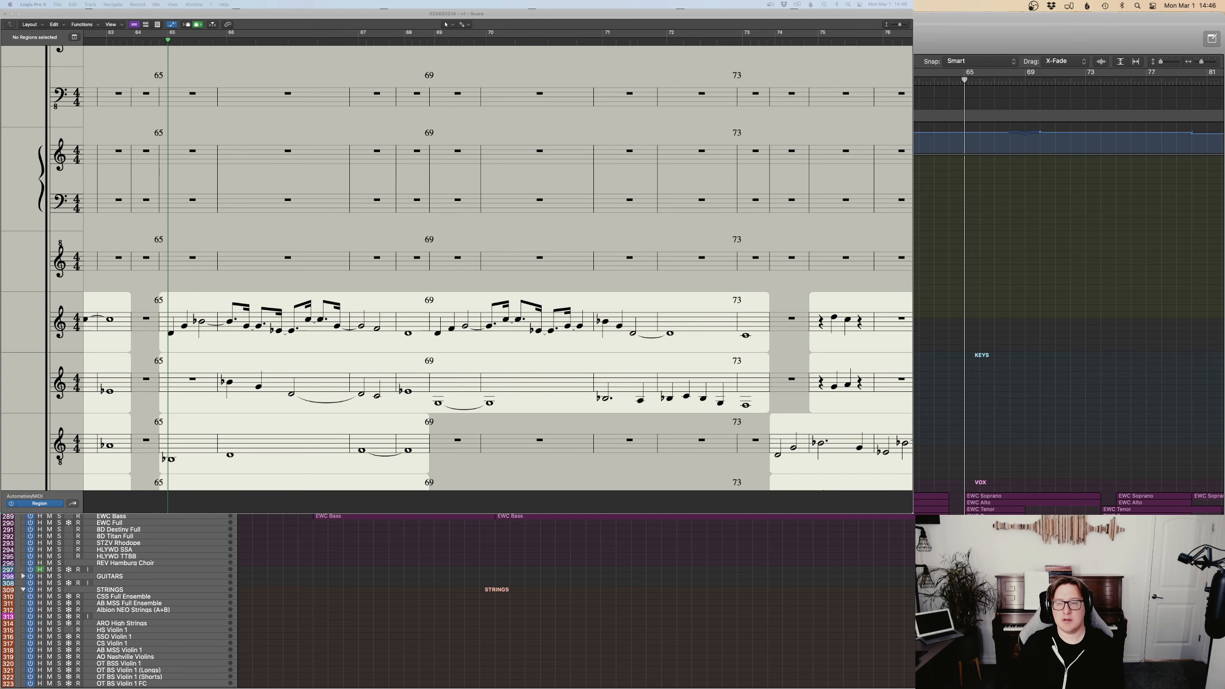
# Record an alto flute part on the CW Alto Flute track over the choir phrase from bar 65 to about bar 74.
pyautogui.press('space')
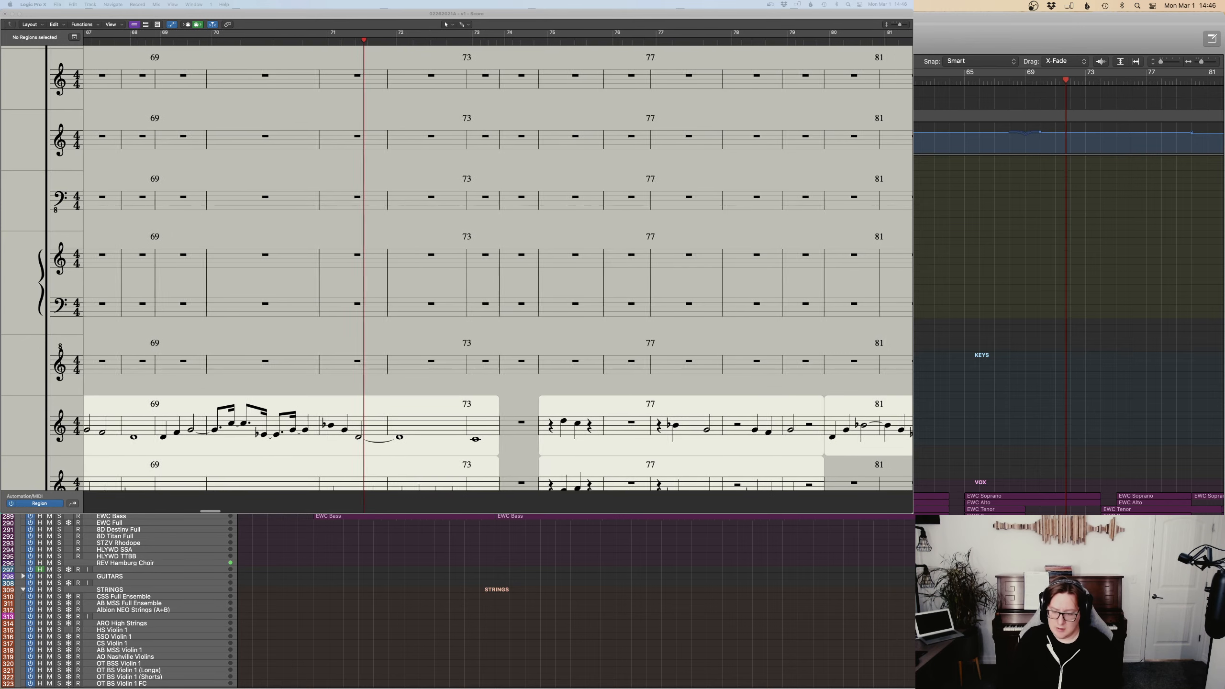
pyautogui.scroll(-5, 433, 212)
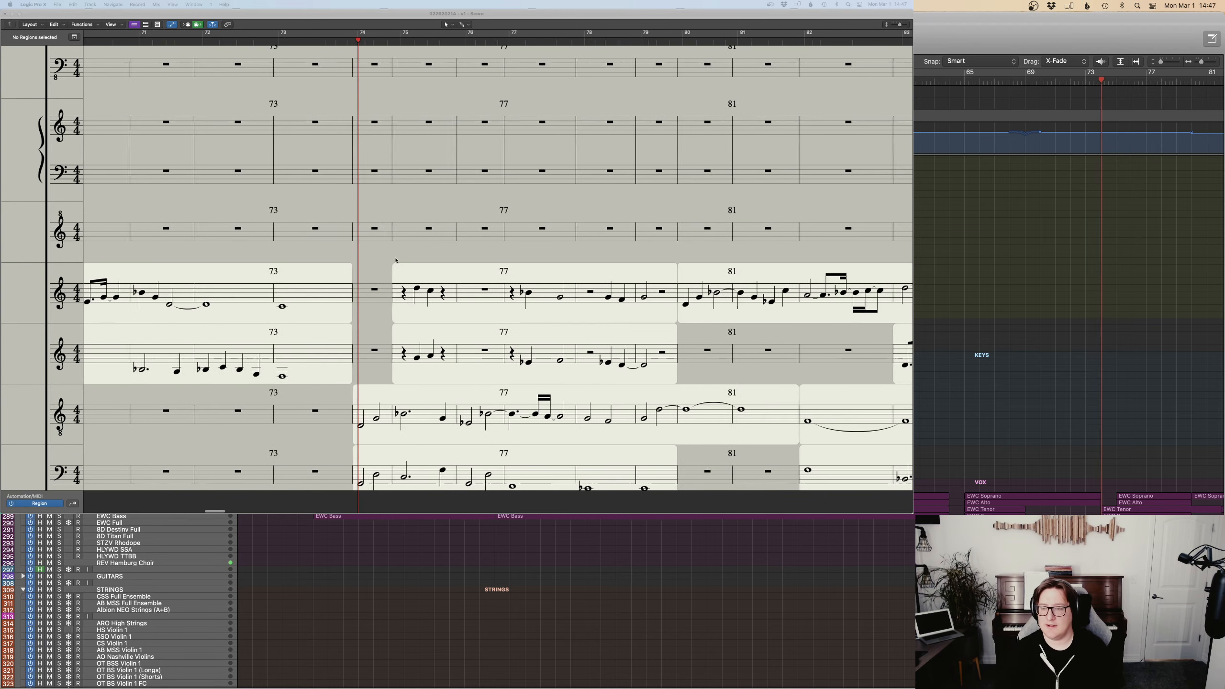
pyautogui.press('space')
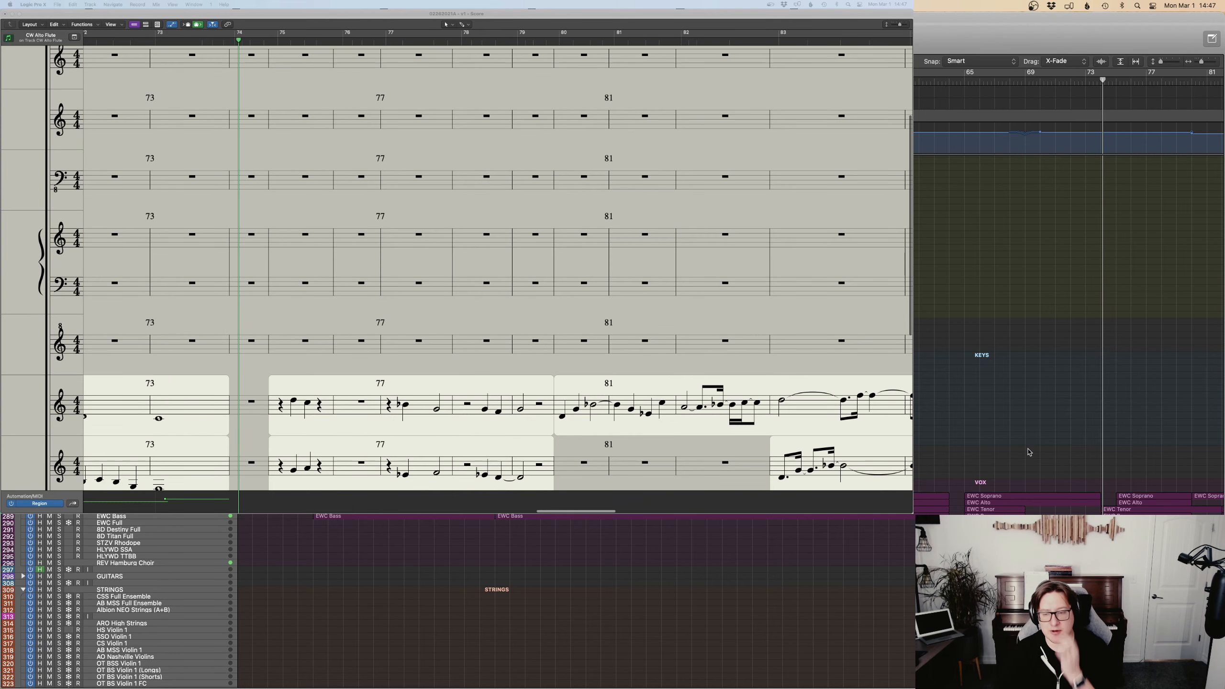
# Select the recorded CW Alto Flute region among the winds and show its full modulation curve in the Piano Roll.
pyautogui.scroll(20, 1024, 454)
pyautogui.moveTo(1142, 354); pyautogui.dragTo(942, 238)
pyautogui.press('p')
pyautogui.press('super+Left')
pyautogui.press('super+Left')
pyautogui.press('super+Left')
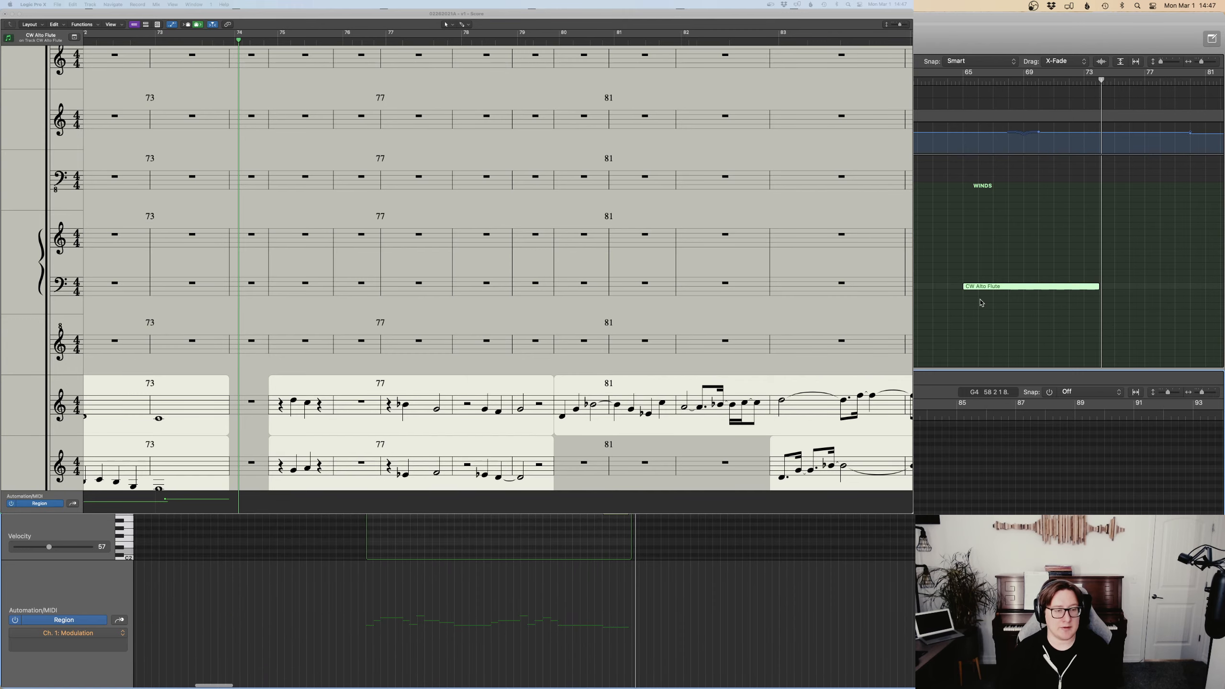
# Switch to Vienna Ensemble Pro on the Hindemith desktop, lower the Alto Flute patch volume in Kontakt, and play back from just before bar 65.
pyautogui.hotkey('ctrl', 'Up')
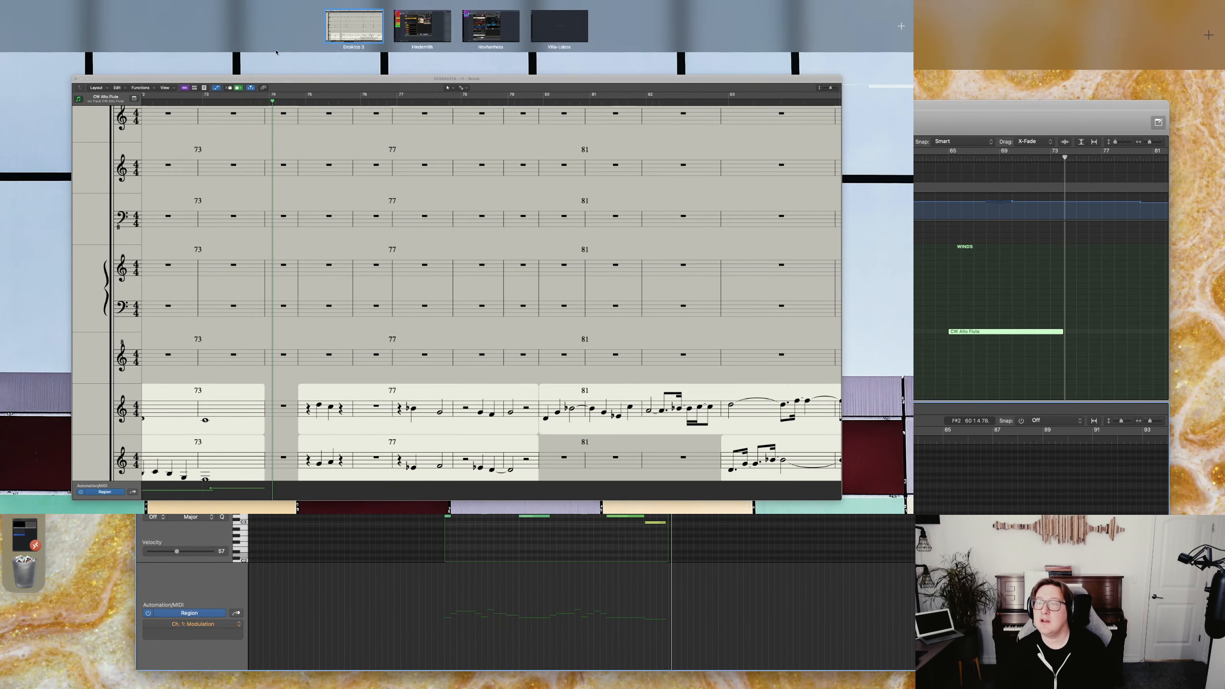
pyautogui.click(443, 25)
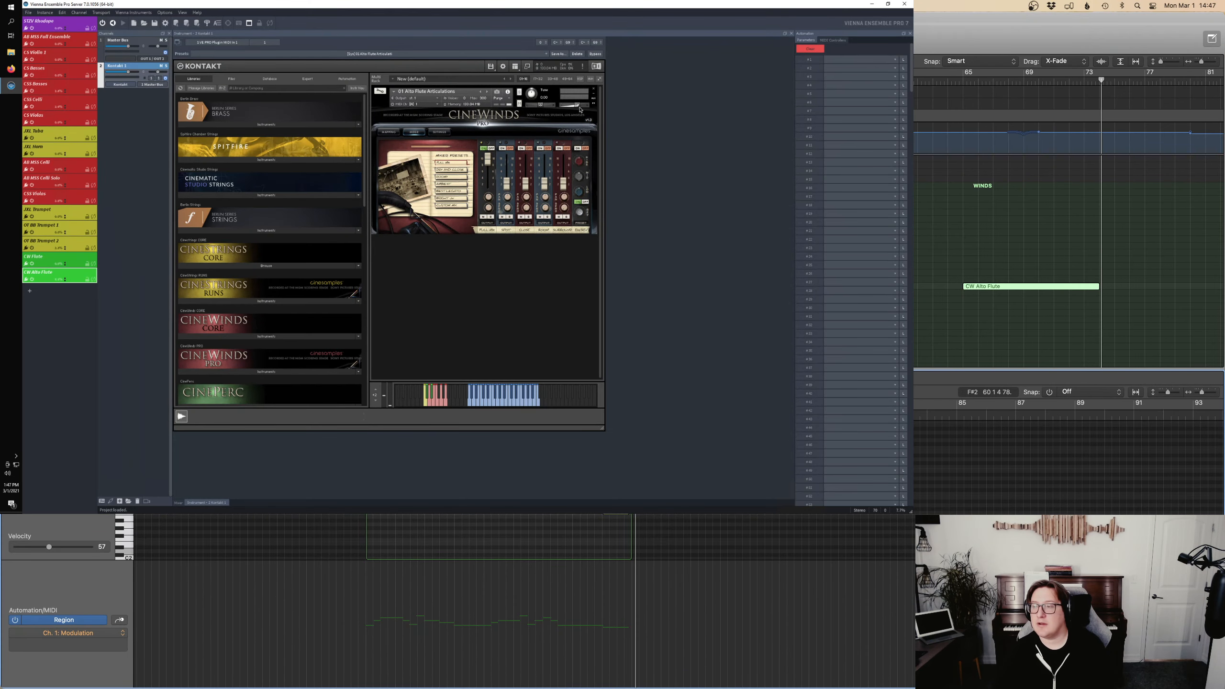
pyautogui.click(577, 106)
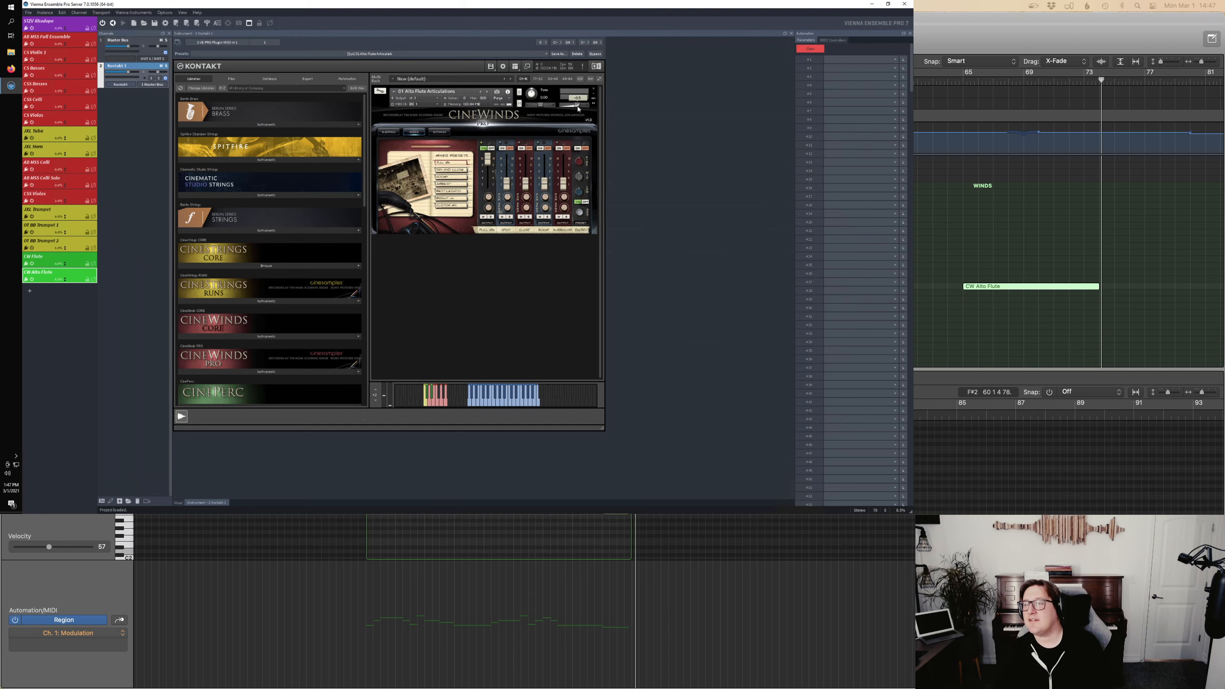
pyautogui.moveTo(577, 108); pyautogui.dragTo(575, 109)
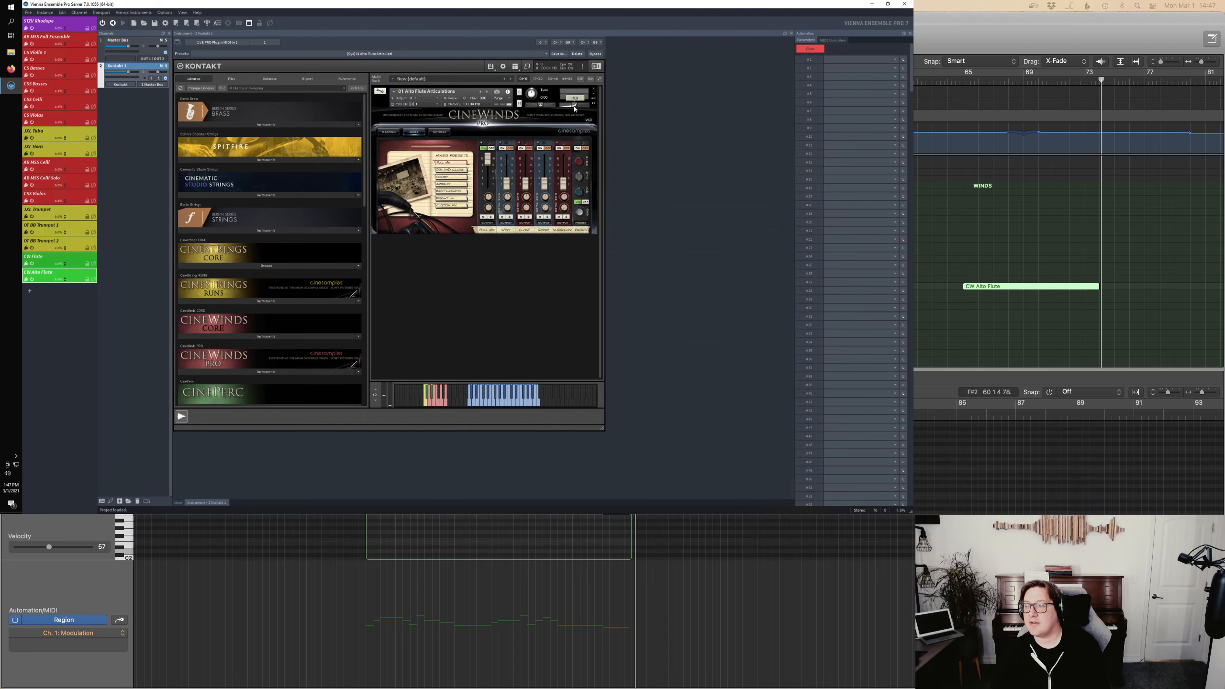
pyautogui.click(962, 92)
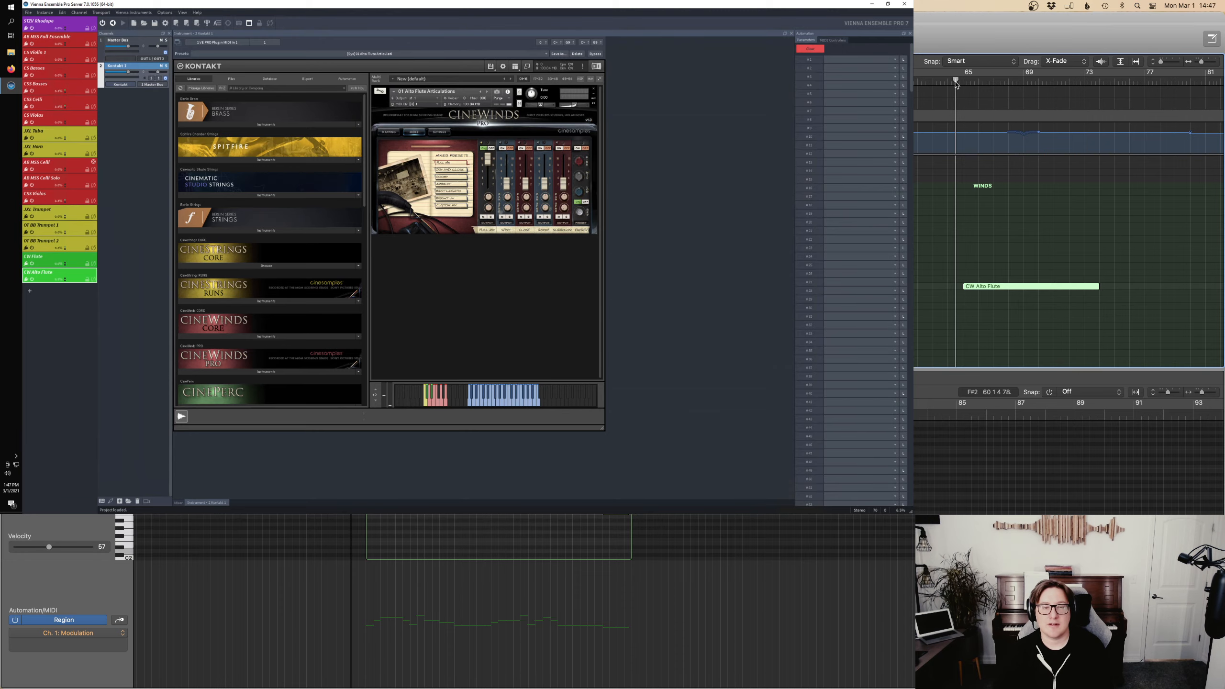
pyautogui.press('space')
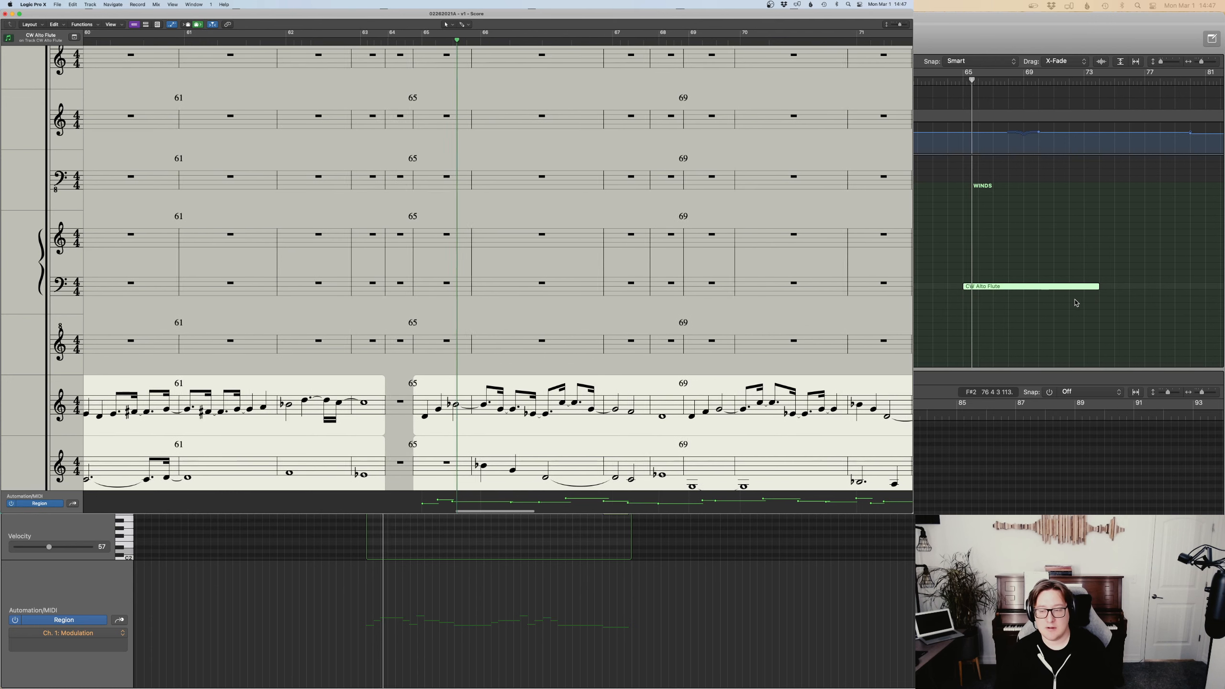
# Inspect the CW Alto Flute region enlarged in the arrangement, and examine its whole modulation curve in the Piano Roll.
pyautogui.click(1041, 231)
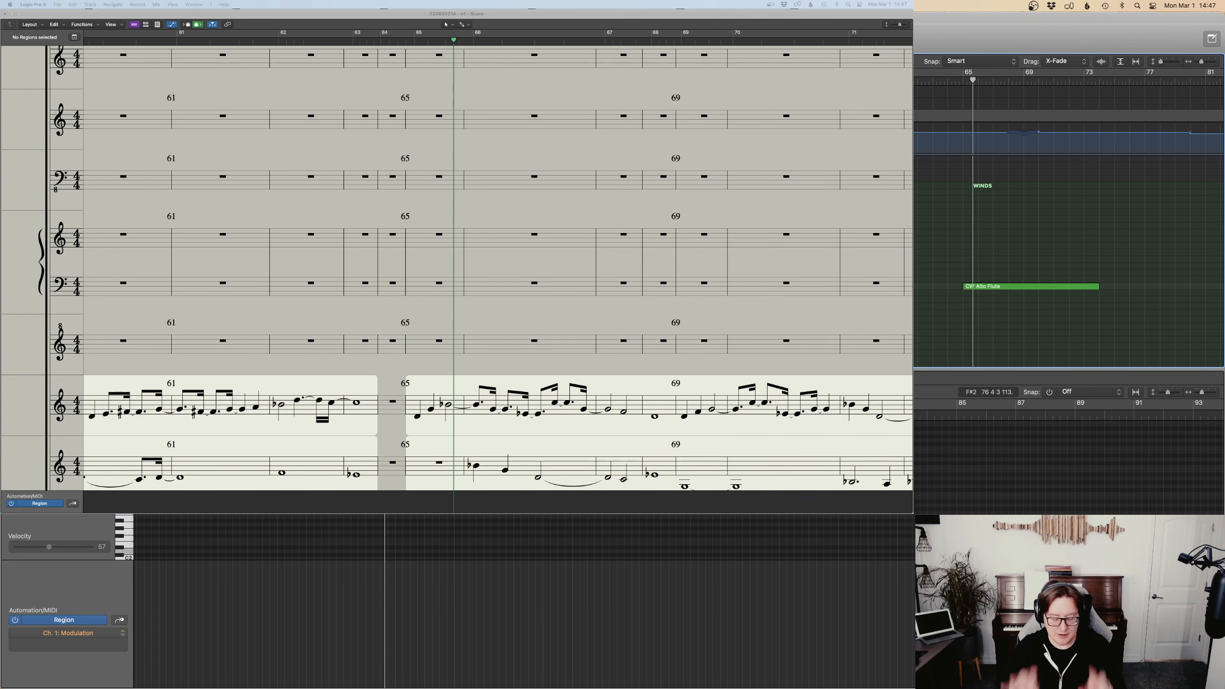
pyautogui.press('super+Down')
pyautogui.press('super+Down')
pyautogui.press('super+Down')
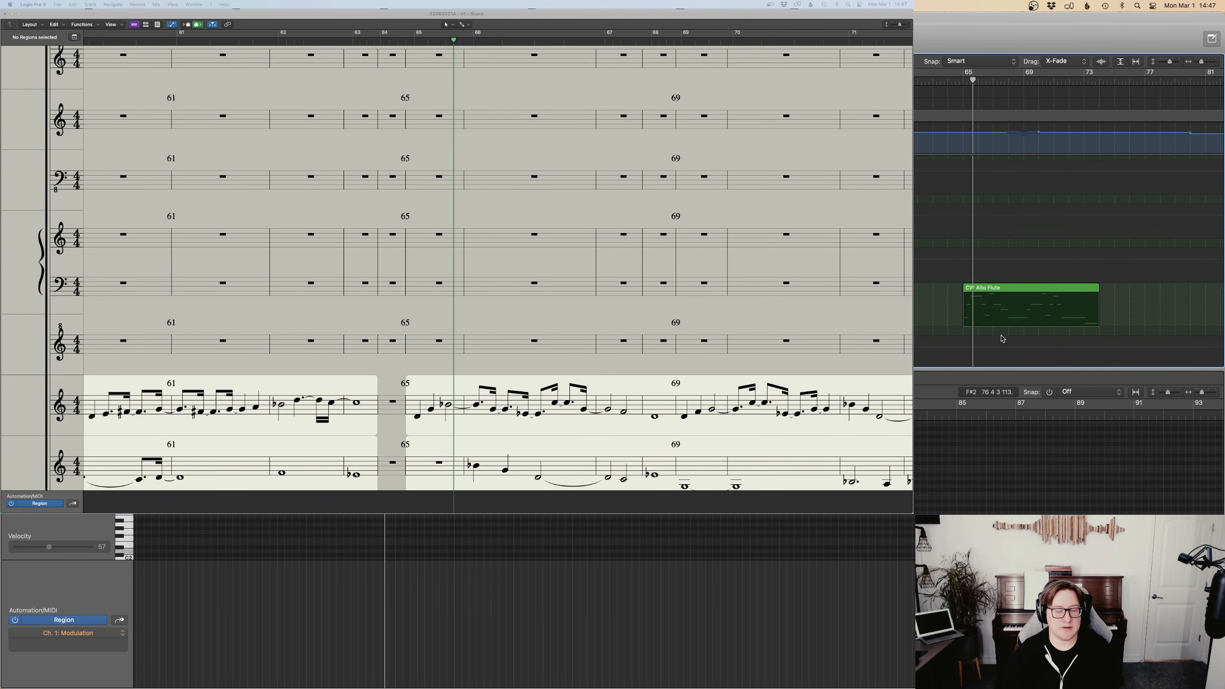
pyautogui.press('super+Up')
pyautogui.press('super+Up')
pyautogui.press('super+Up')
pyautogui.click(1008, 287)
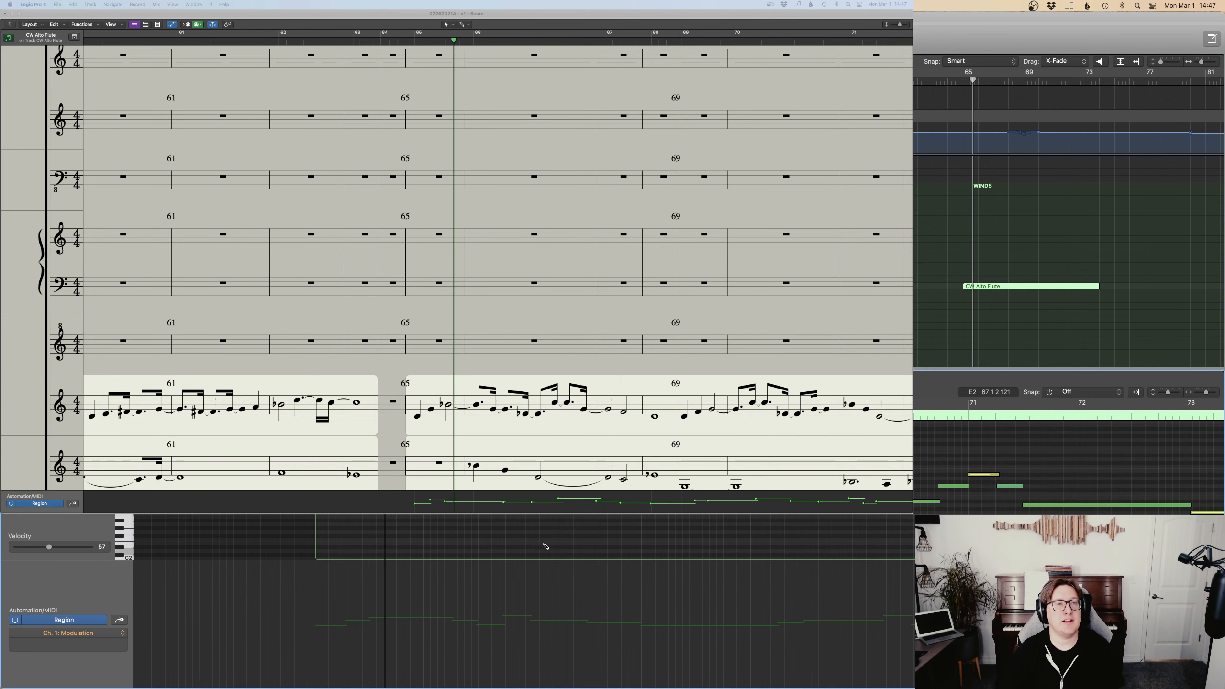
pyautogui.press('super+Left')
pyautogui.press('super+Left')
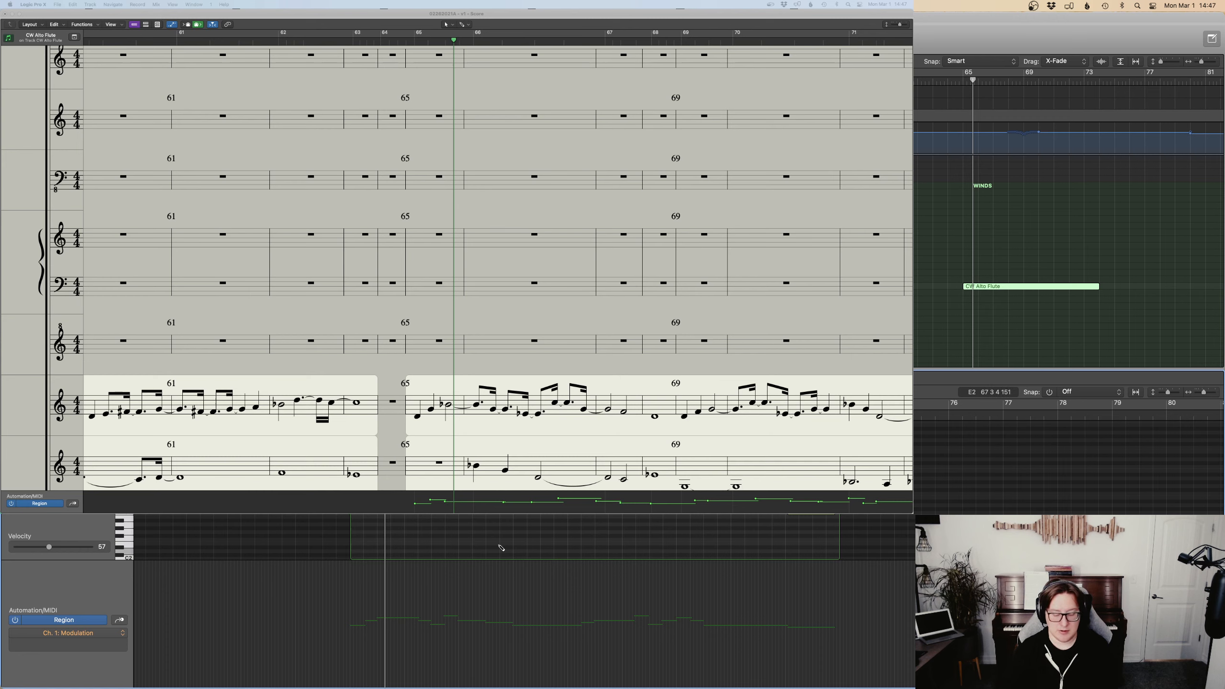
# Shape the alto flute's opening modulation as a curved rise, play it back, and lower it to run from about 36 to 63.
pyautogui.moveTo(414, 640); pyautogui.dragTo(389, 618)
pyautogui.press('t')
pyautogui.click(401, 628)
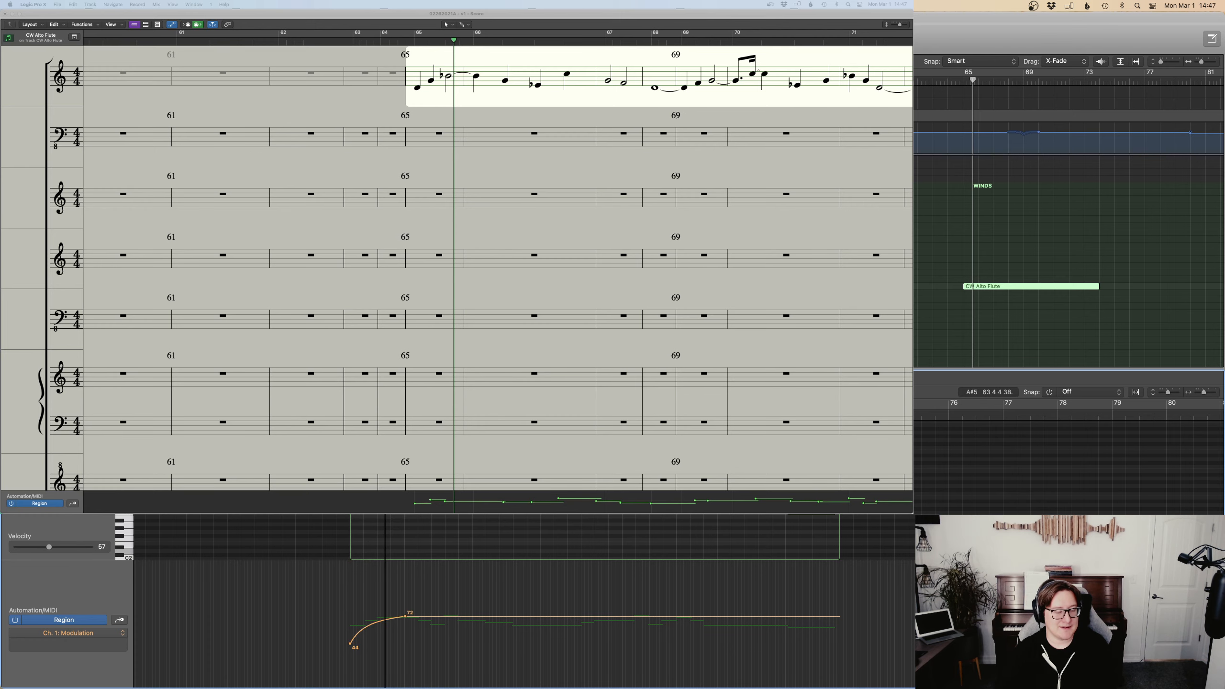
pyautogui.press('space')
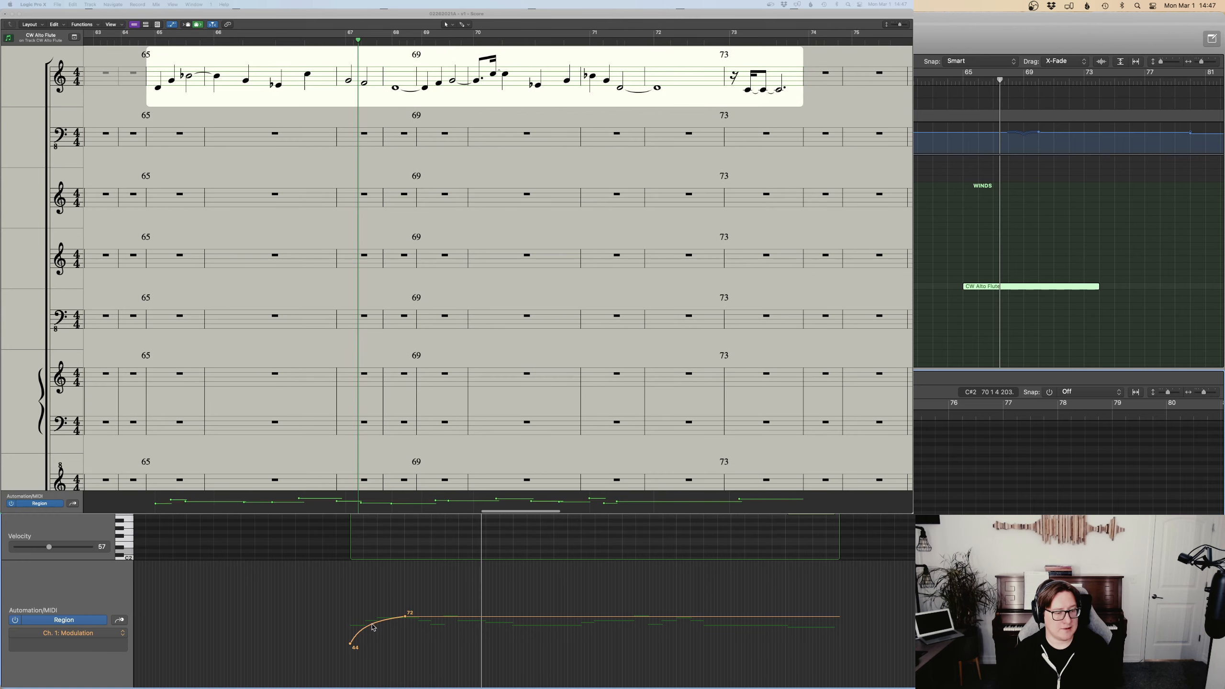
pyautogui.moveTo(372, 625); pyautogui.dragTo(372, 633)
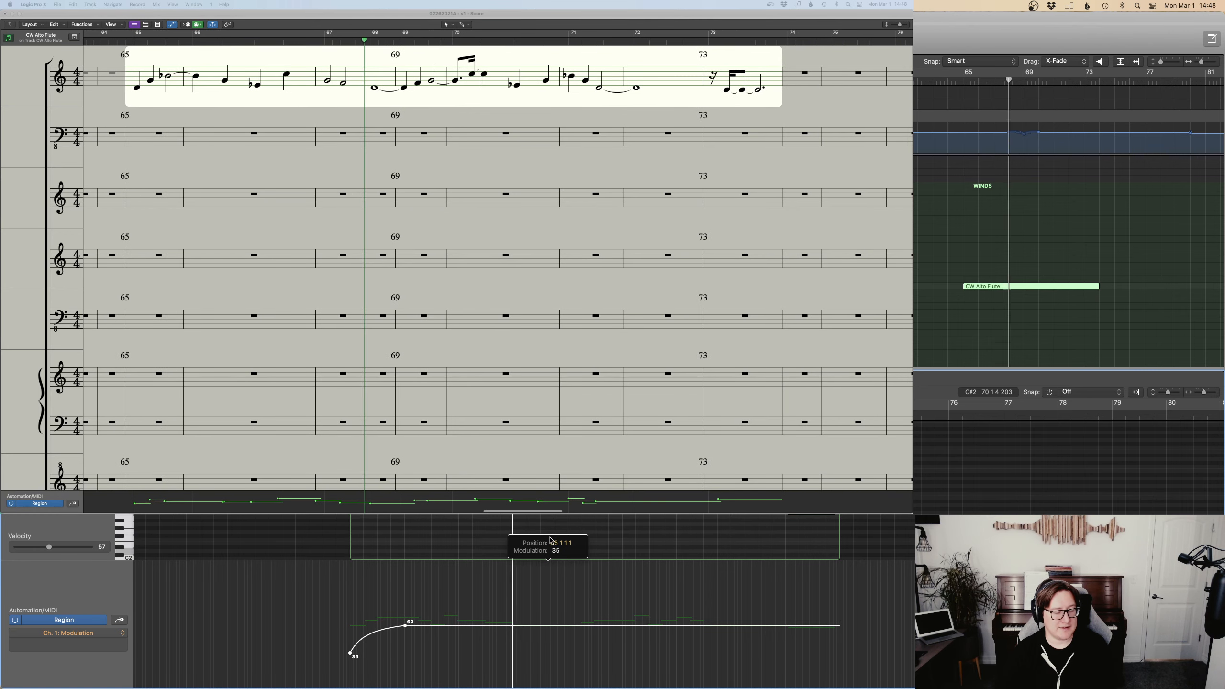
# Switch to Vienna Ensemble Pro on the Hindemith desktop, choose another mixer preset for the CineWinds Alto Flute patch, and play back.
pyautogui.hotkey('ctrl', 'Up')
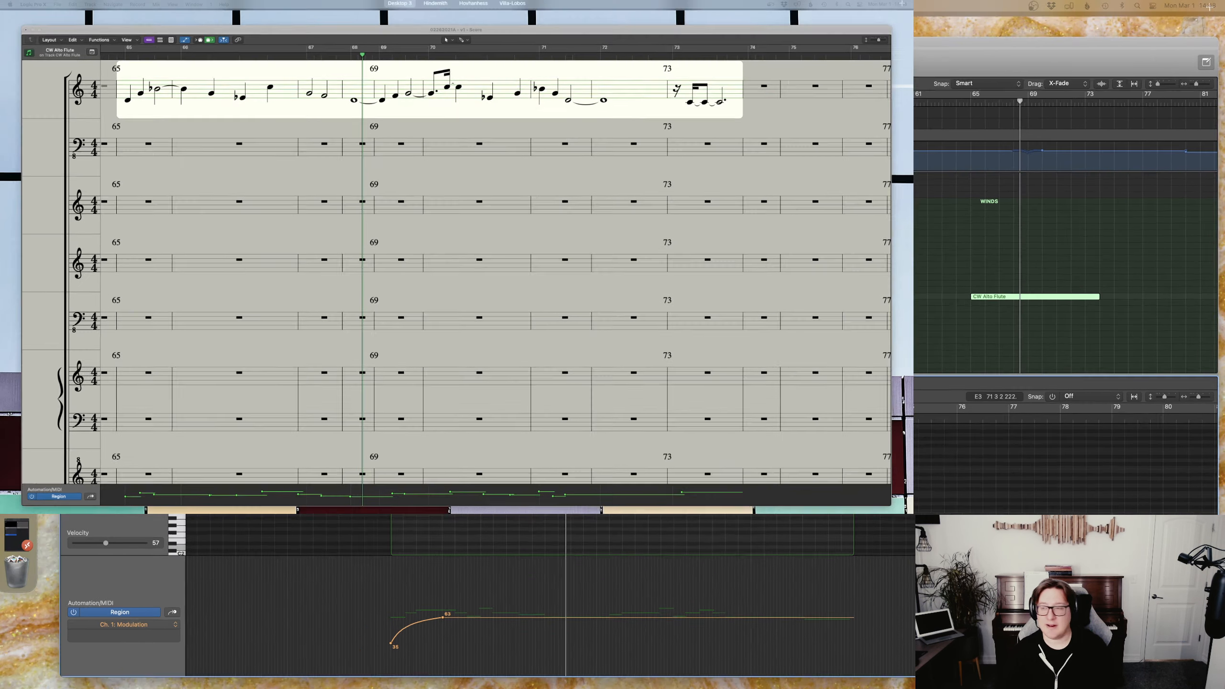
pyautogui.moveTo(527, 17)
pyautogui.click(495, 29)
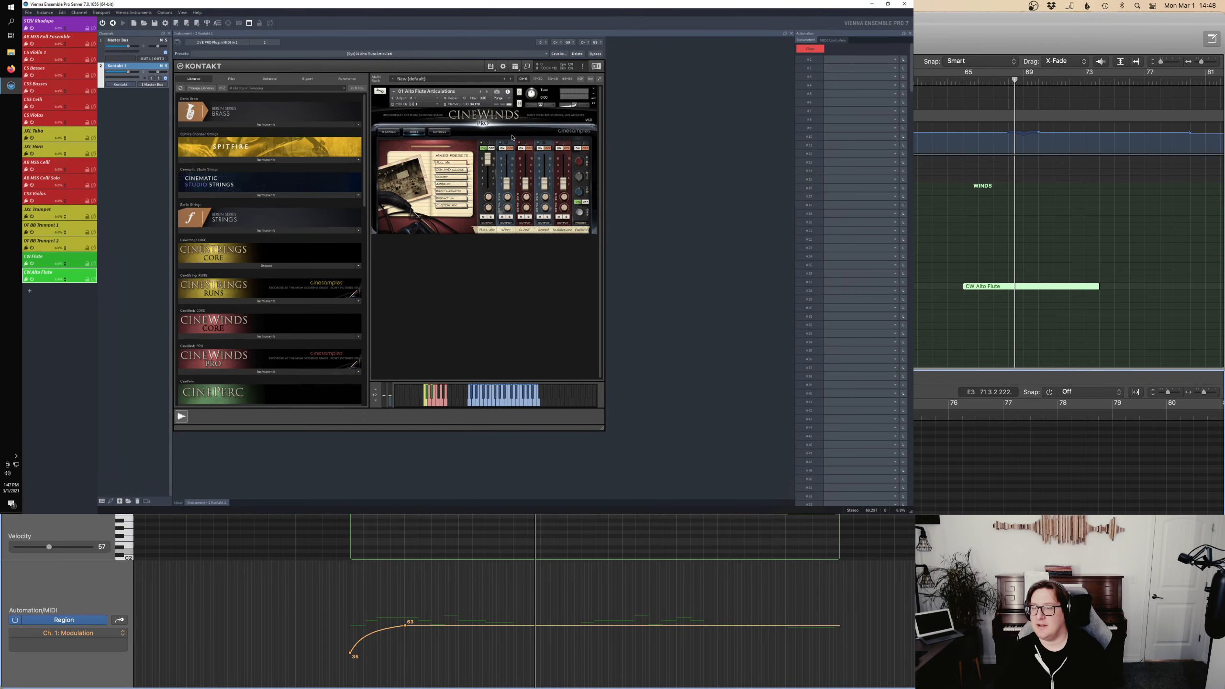
pyautogui.click(448, 179)
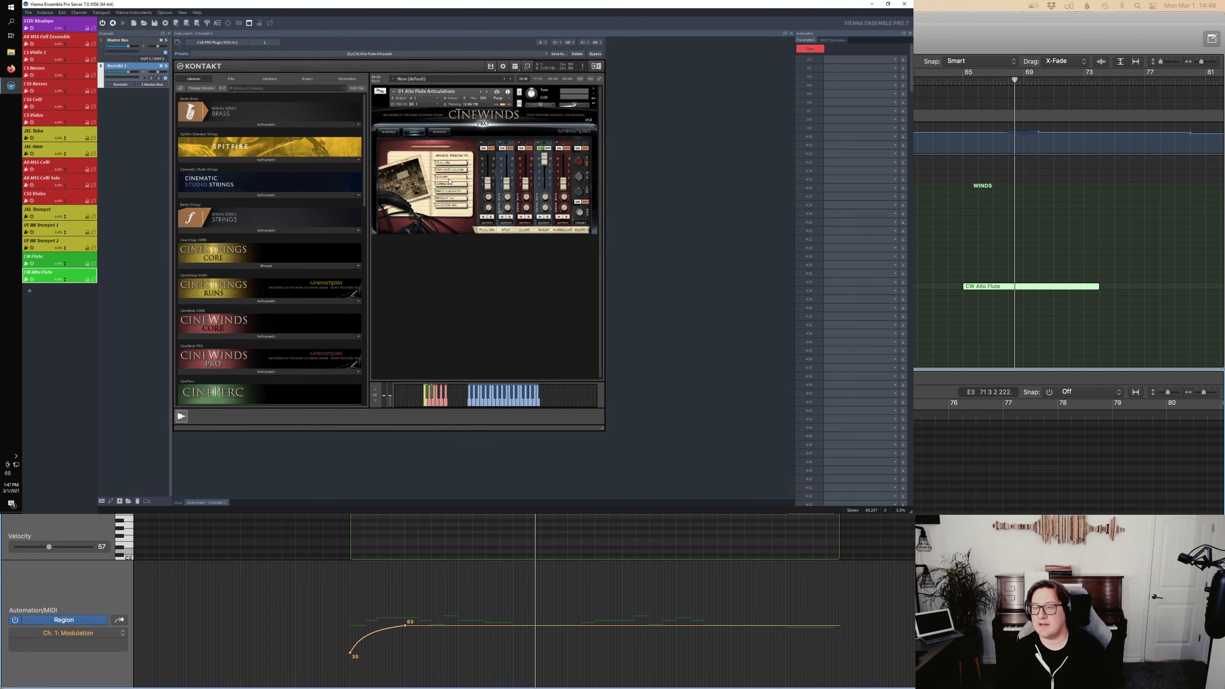
pyautogui.hscroll(-1, 524, 601)
pyautogui.press('space')
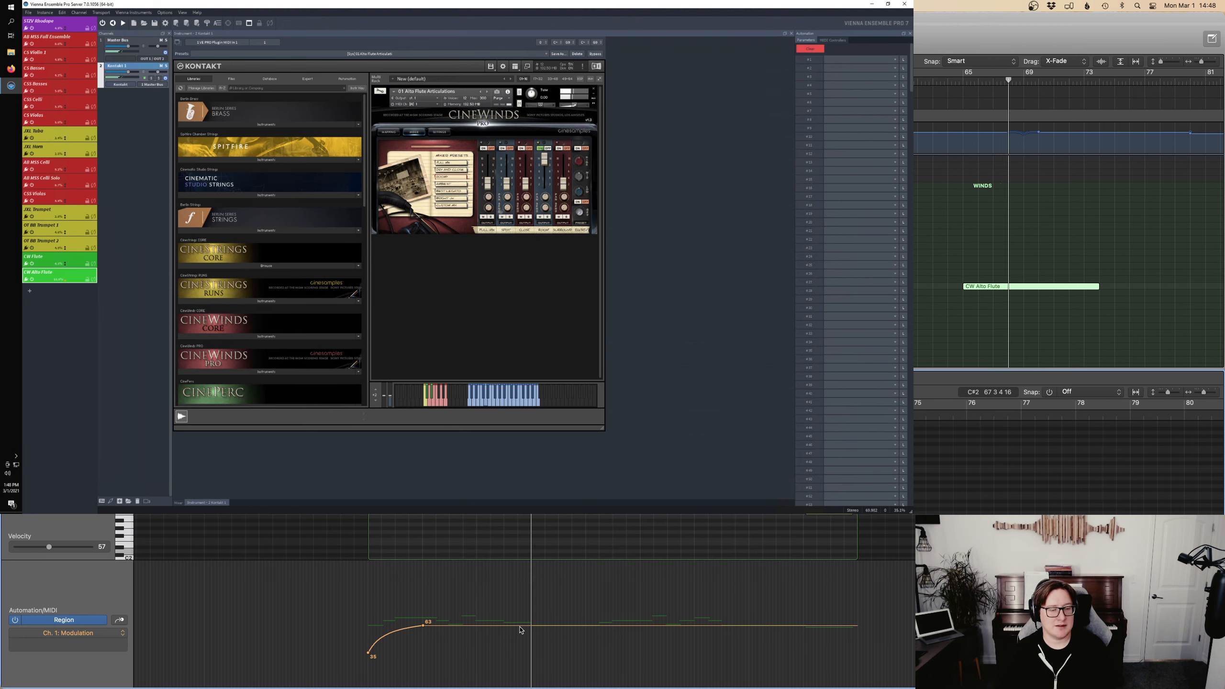
# Add a mid-phrase dip, second swell and falling end to the alto flute's modulation, and lower its peaks to 54 and 49.
pyautogui.moveTo(521, 627); pyautogui.dragTo(906, 655)
pyautogui.doubleClick(637, 655)
pyautogui.click(768, 631)
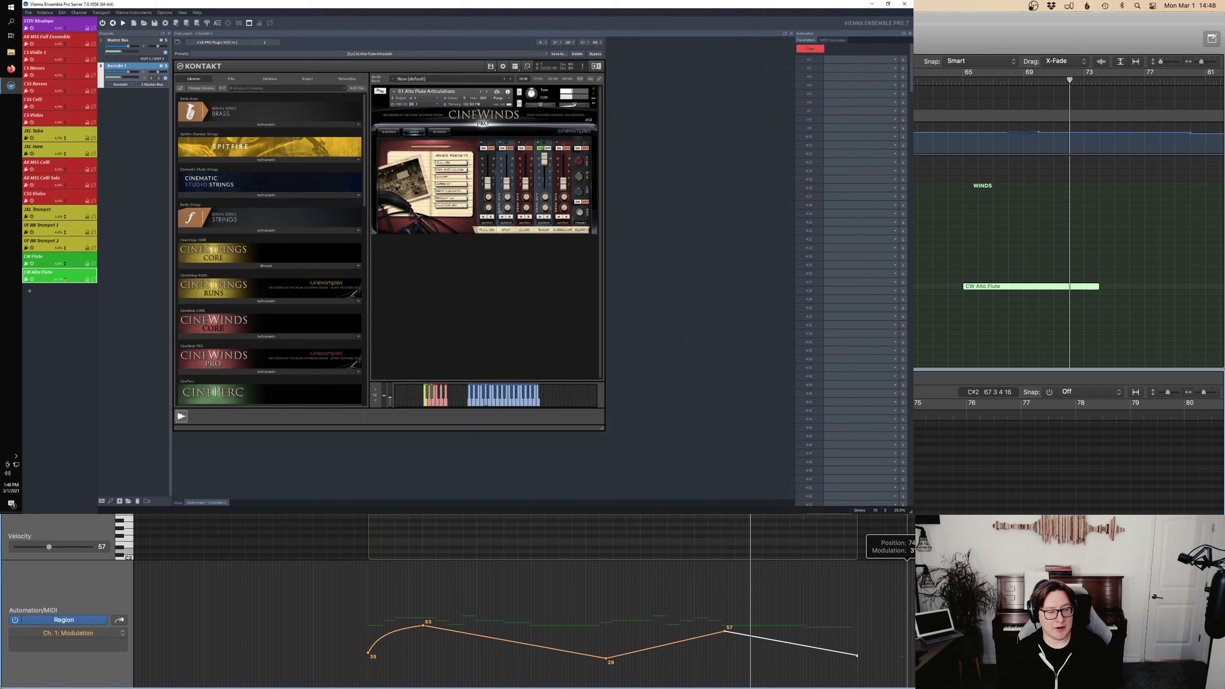
pyautogui.moveTo(351, 647); pyautogui.dragTo(737, 647)
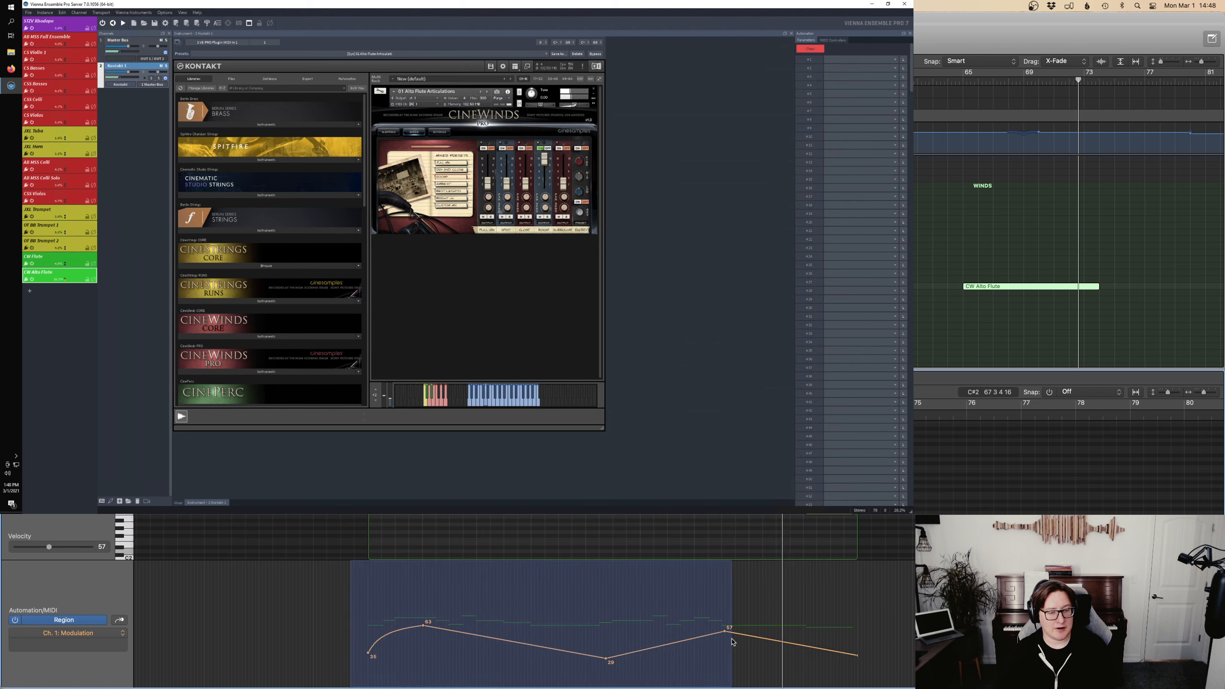
pyautogui.moveTo(494, 657); pyautogui.dragTo(494, 663)
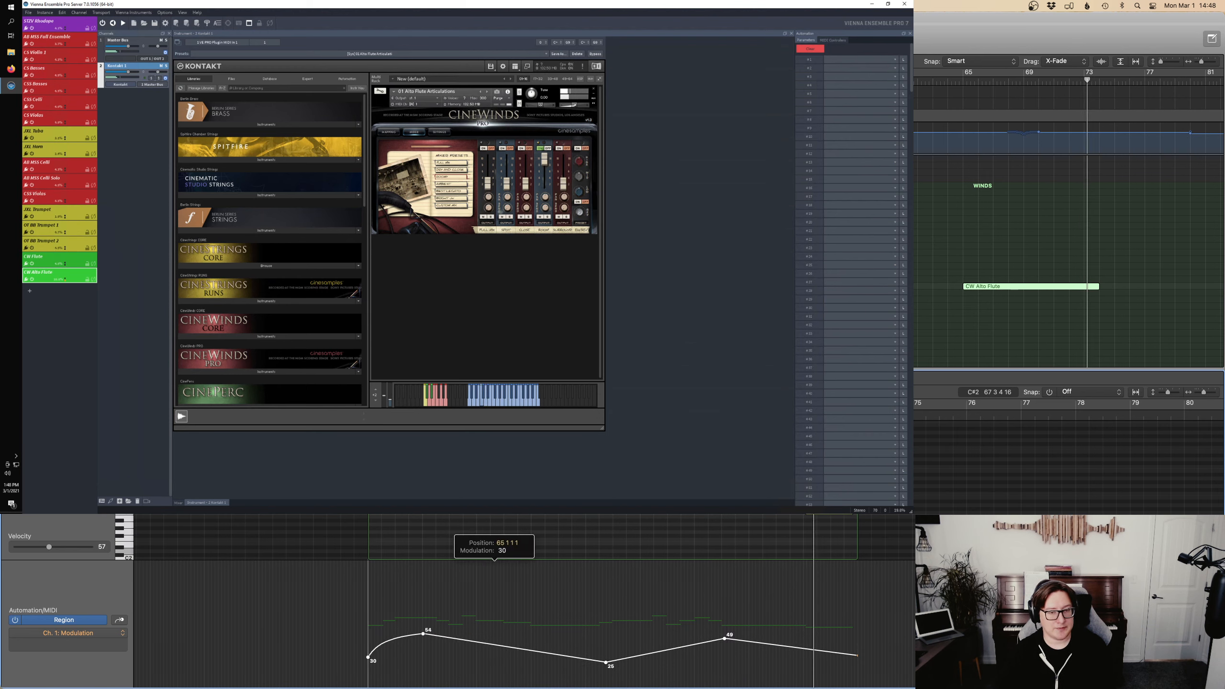
# Raise the whole modulation curve of the EWC Soprano region at bar 65 to start at 51 and peak at 80 and 87.
pyautogui.click(882, 338)
pyautogui.scroll(-3, 943, 361)
pyautogui.press('p')
pyautogui.scroll(-15, 979, 383)
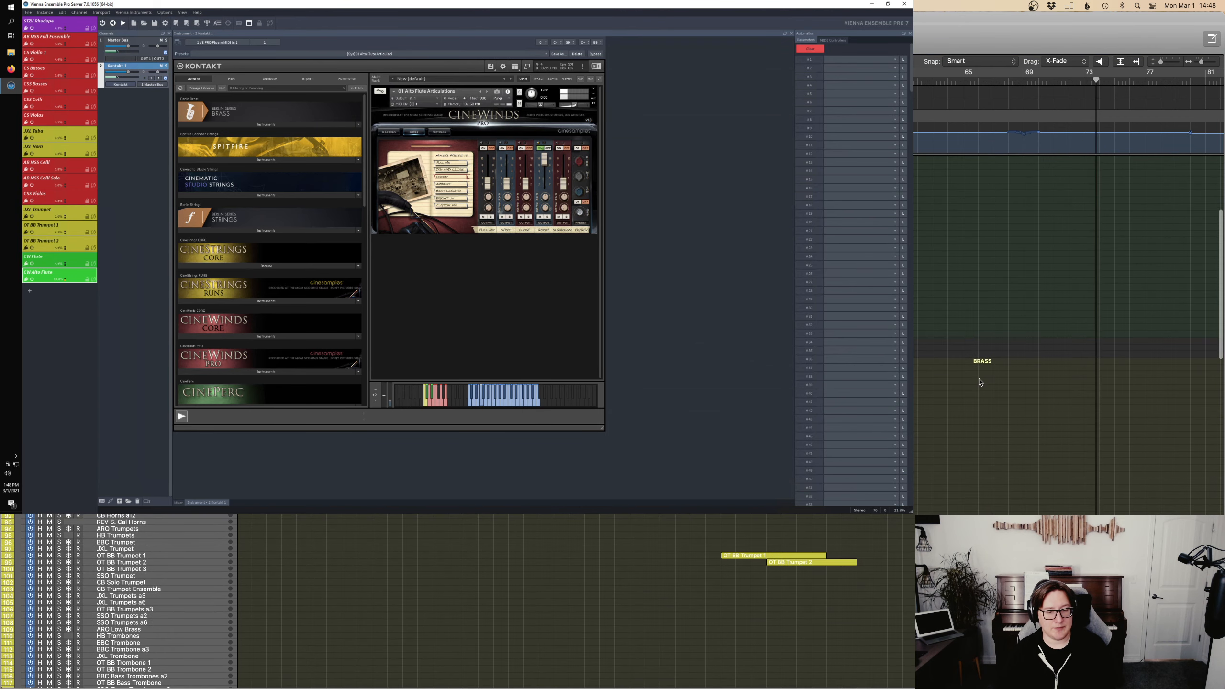
pyautogui.scroll(-5, 977, 383)
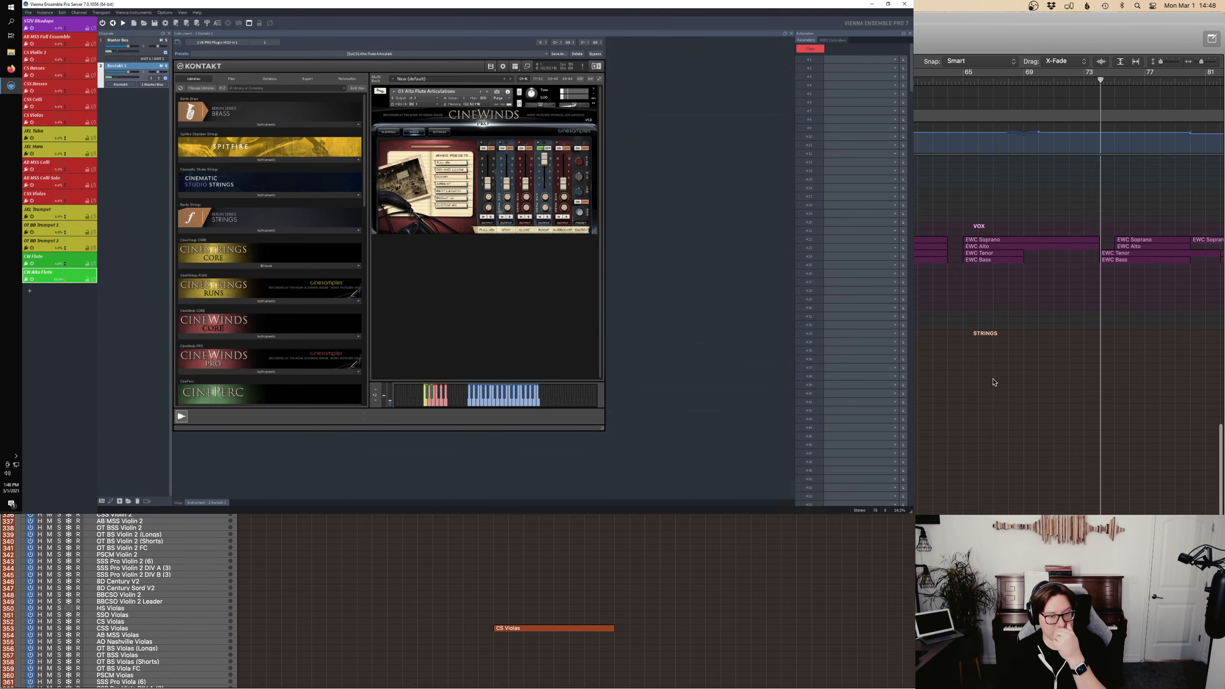
pyautogui.click(1027, 235)
pyautogui.press('p')
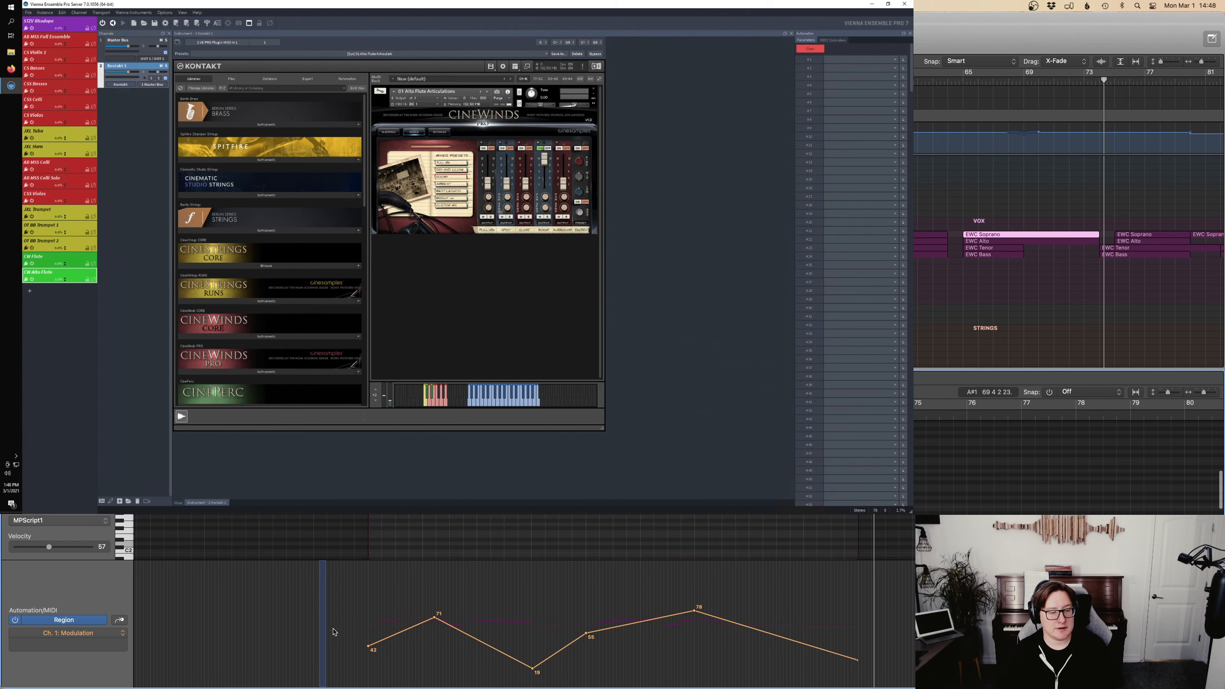
pyautogui.moveTo(332, 629); pyautogui.dragTo(926, 629)
pyautogui.moveTo(655, 621); pyautogui.dragTo(655, 612)
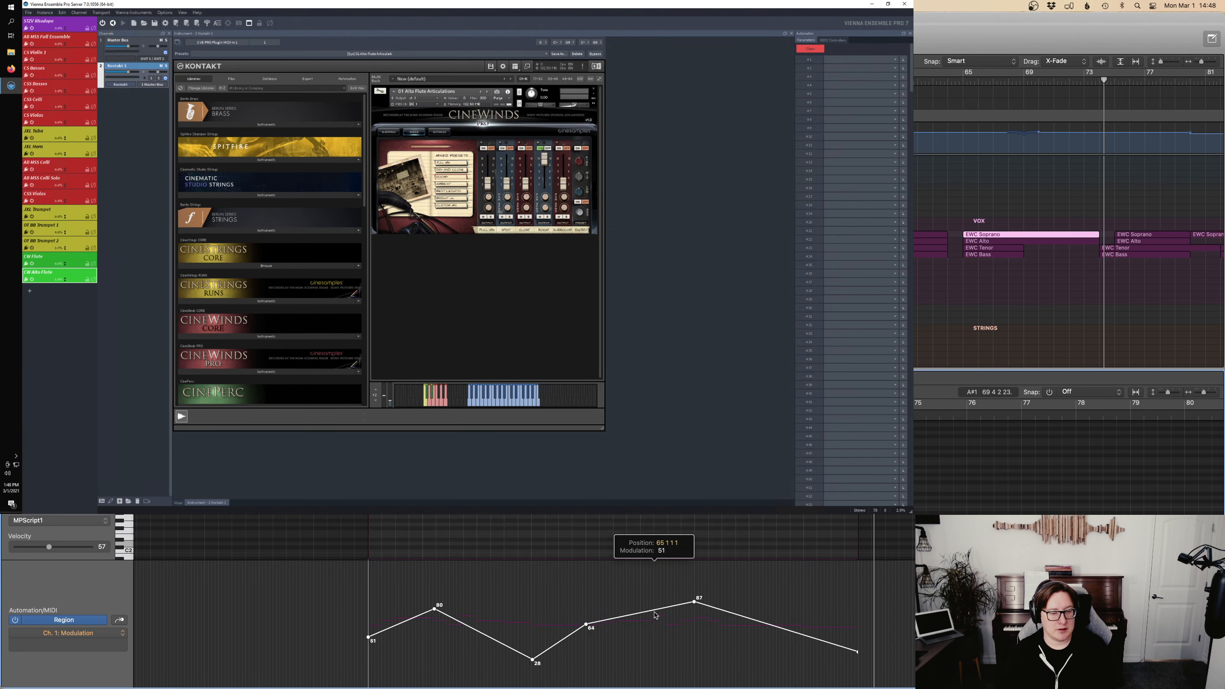
# Raise the modulation curves of the EWC Alto, Tenor and Bass regions at bar 65, starting the tenor at 53 and the bass at 50.
pyautogui.click(1008, 242)
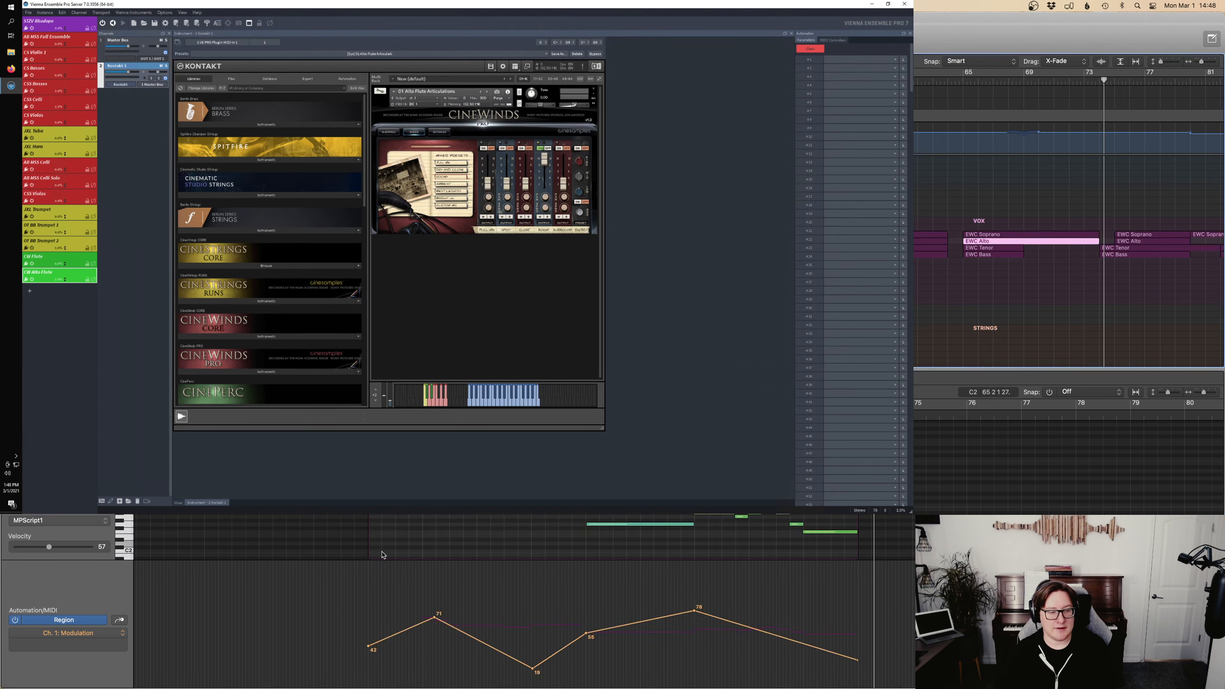
pyautogui.moveTo(343, 564); pyautogui.dragTo(914, 628)
pyautogui.moveTo(734, 623); pyautogui.dragTo(734, 611)
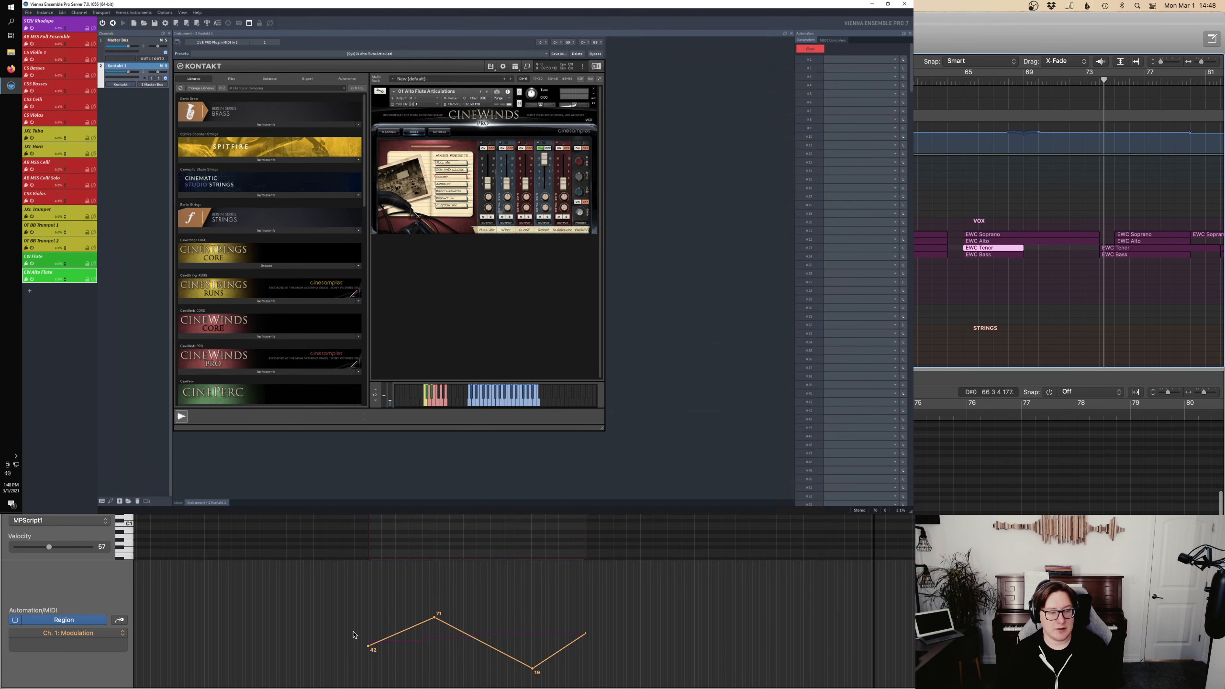
pyautogui.moveTo(338, 635); pyautogui.dragTo(672, 636)
pyautogui.moveTo(451, 630); pyautogui.dragTo(452, 619)
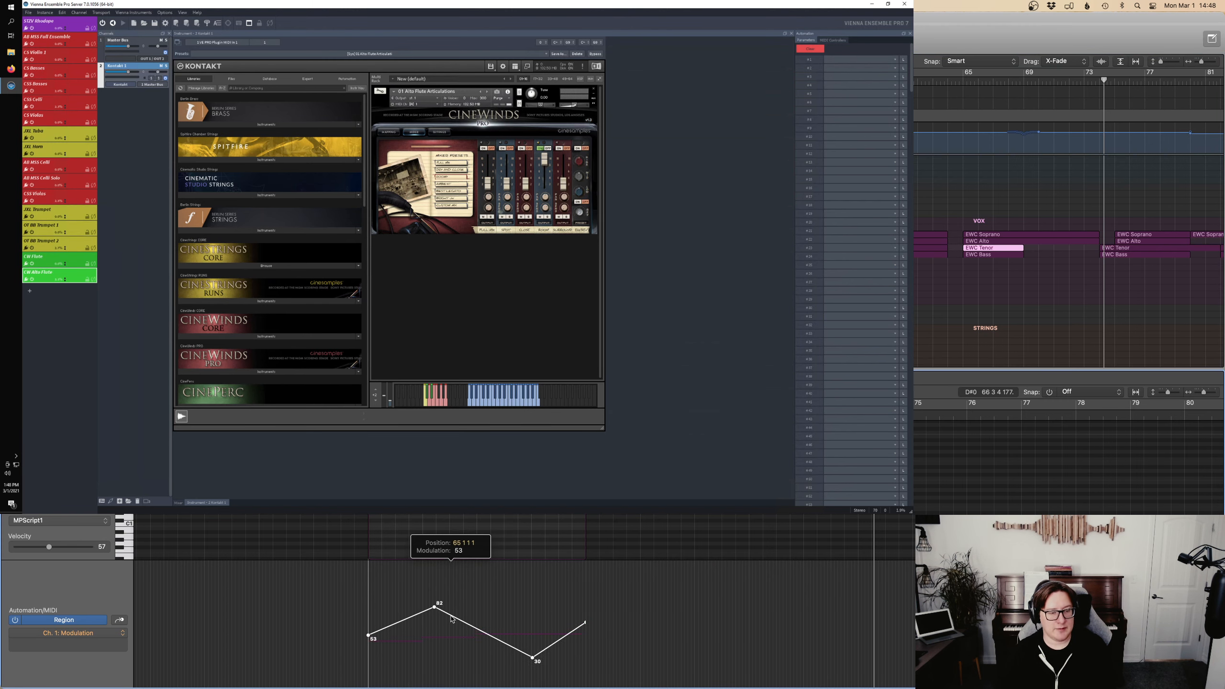
pyautogui.click(996, 254)
pyautogui.moveTo(332, 575); pyautogui.dragTo(564, 623)
pyautogui.moveTo(456, 626); pyautogui.dragTo(462, 621)
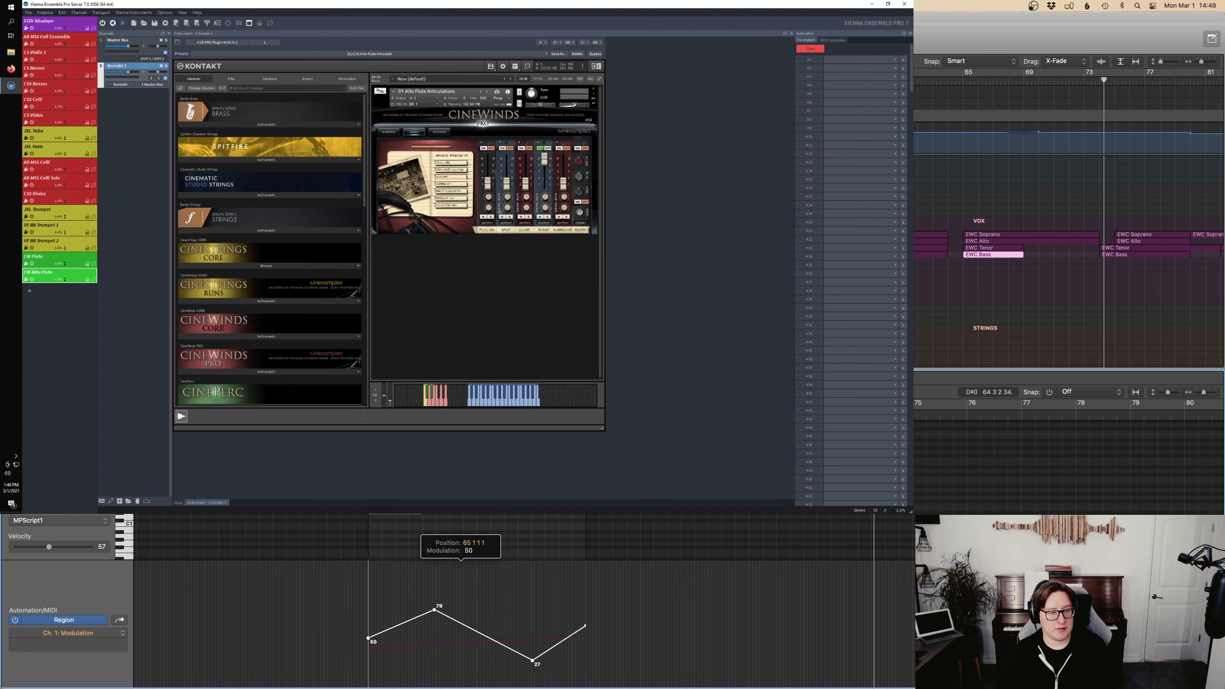
# Move the playhead to just before bar 65 and return to the Hindemith desktop.
pyautogui.press('KP_0')
pyautogui.click(381, 552)
pyautogui.hotkey('ctrl', 'Up')
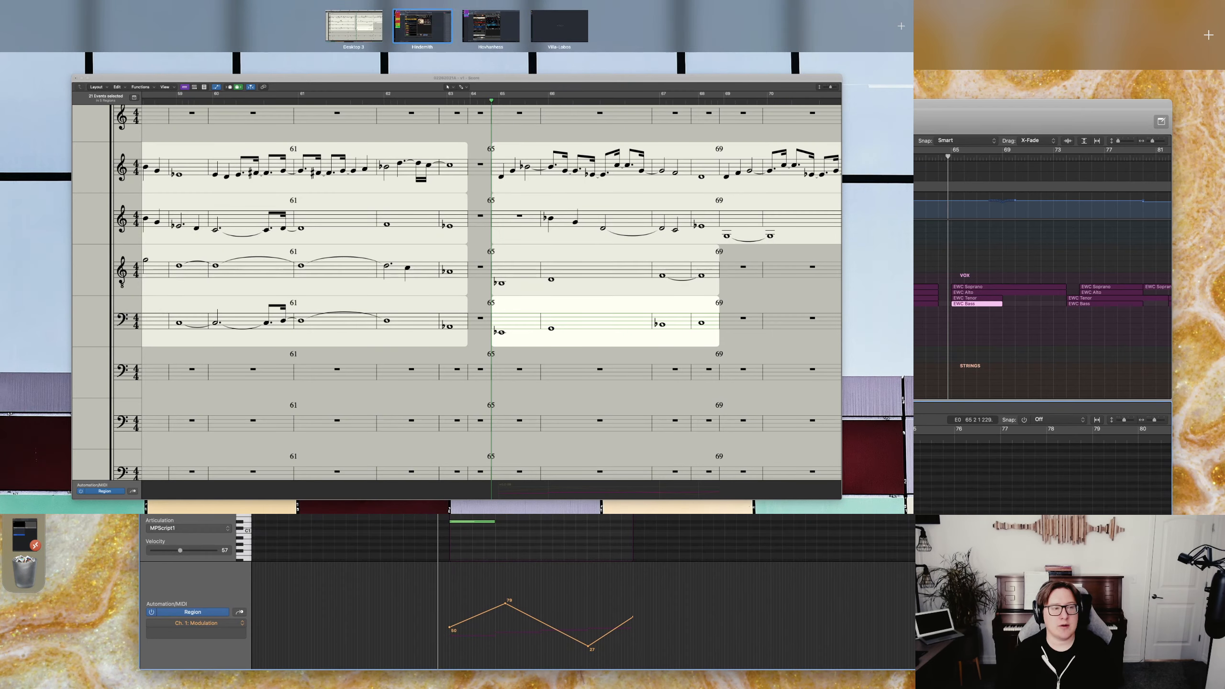
pyautogui.click(422, 26)
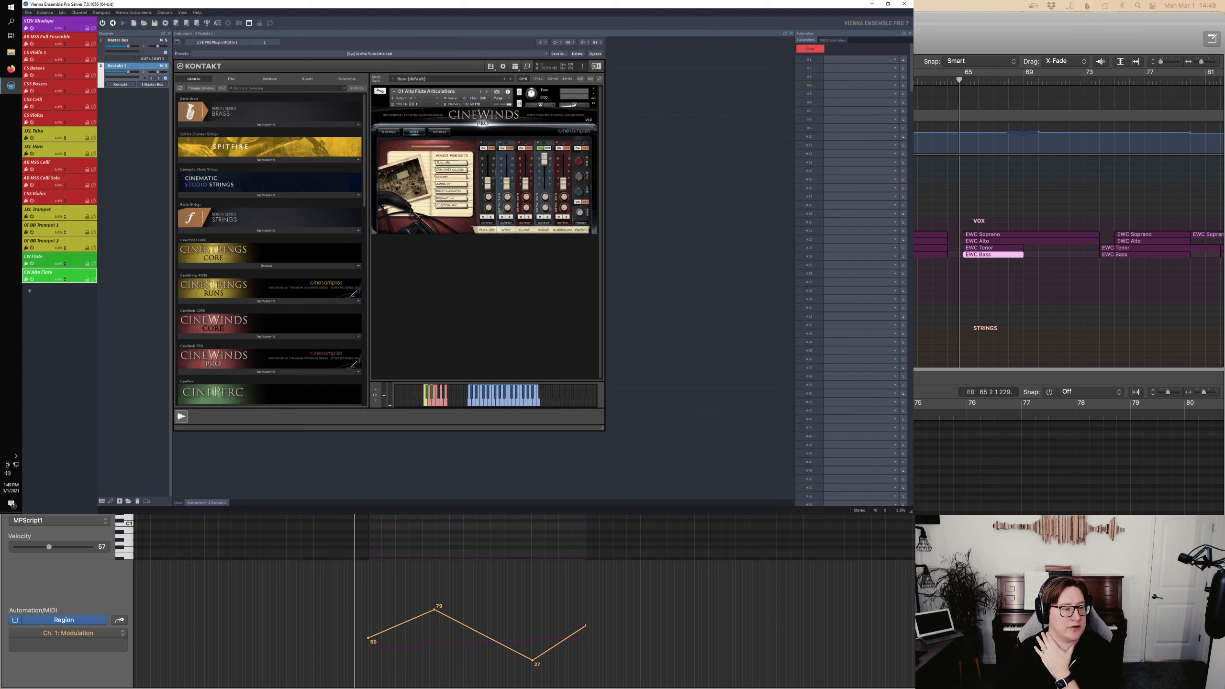
pyautogui.hscroll(-1, 482, 627)
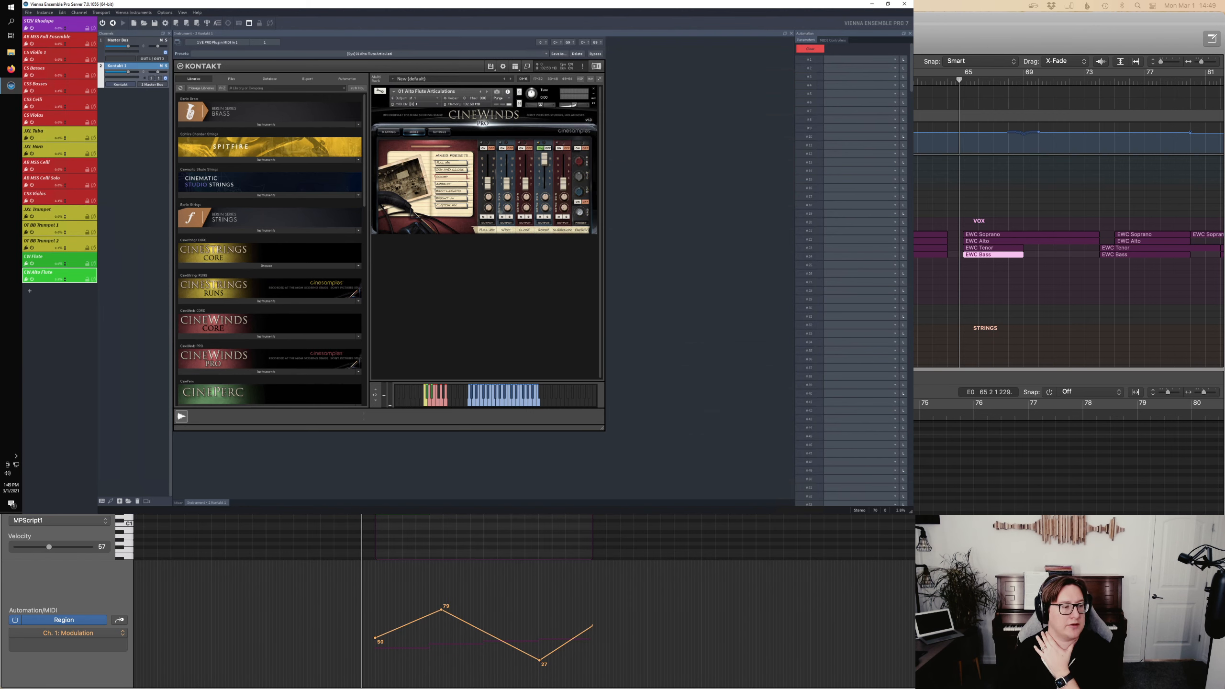
pyautogui.press('g')
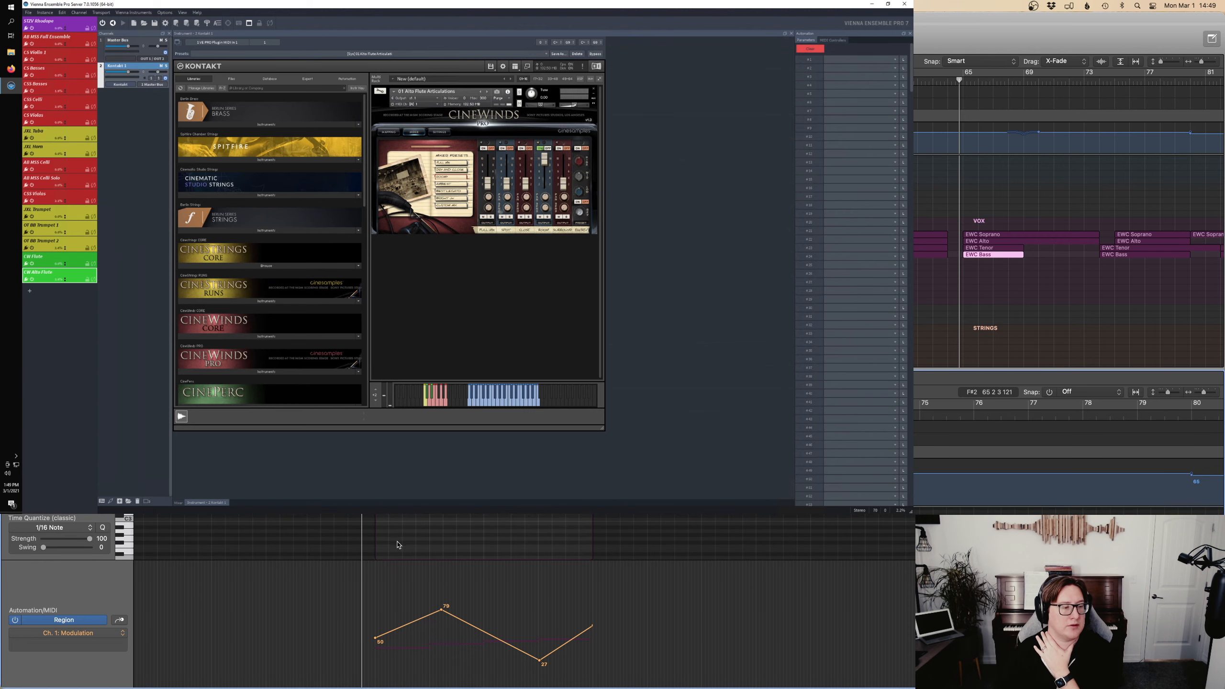
pyautogui.scroll(-5, 398, 544)
pyautogui.scroll(-5, 482, 535)
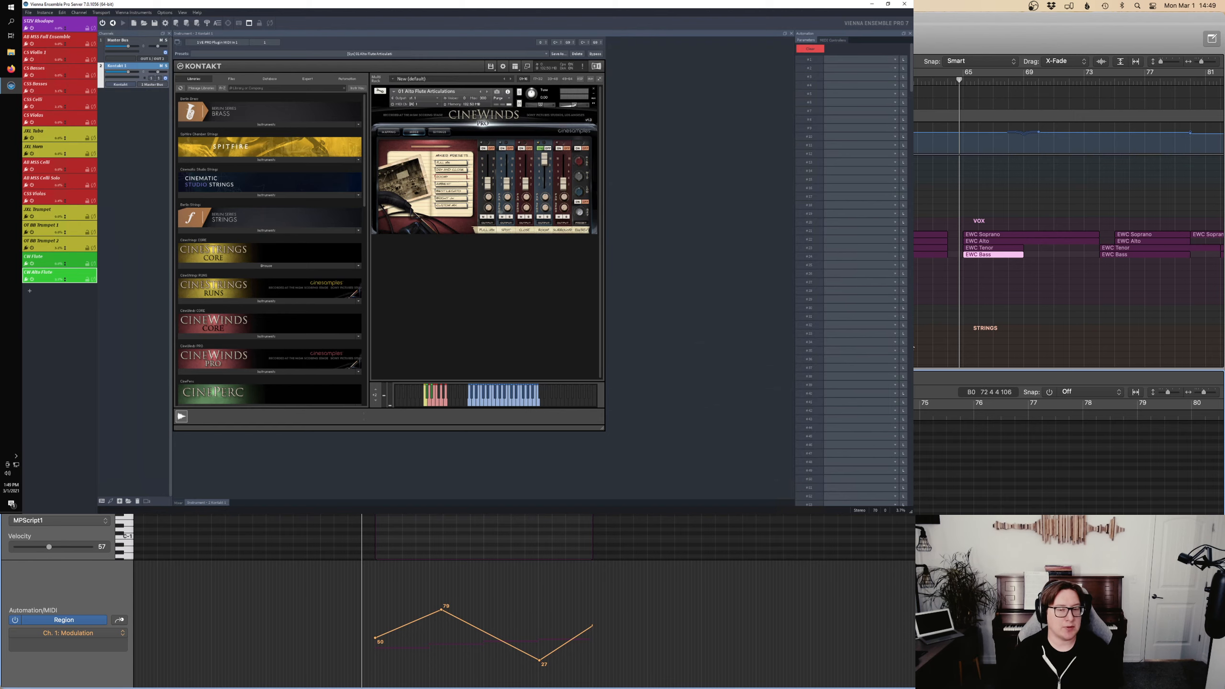
pyautogui.click(939, 298)
pyautogui.hotkey('ctrl', 'Up')
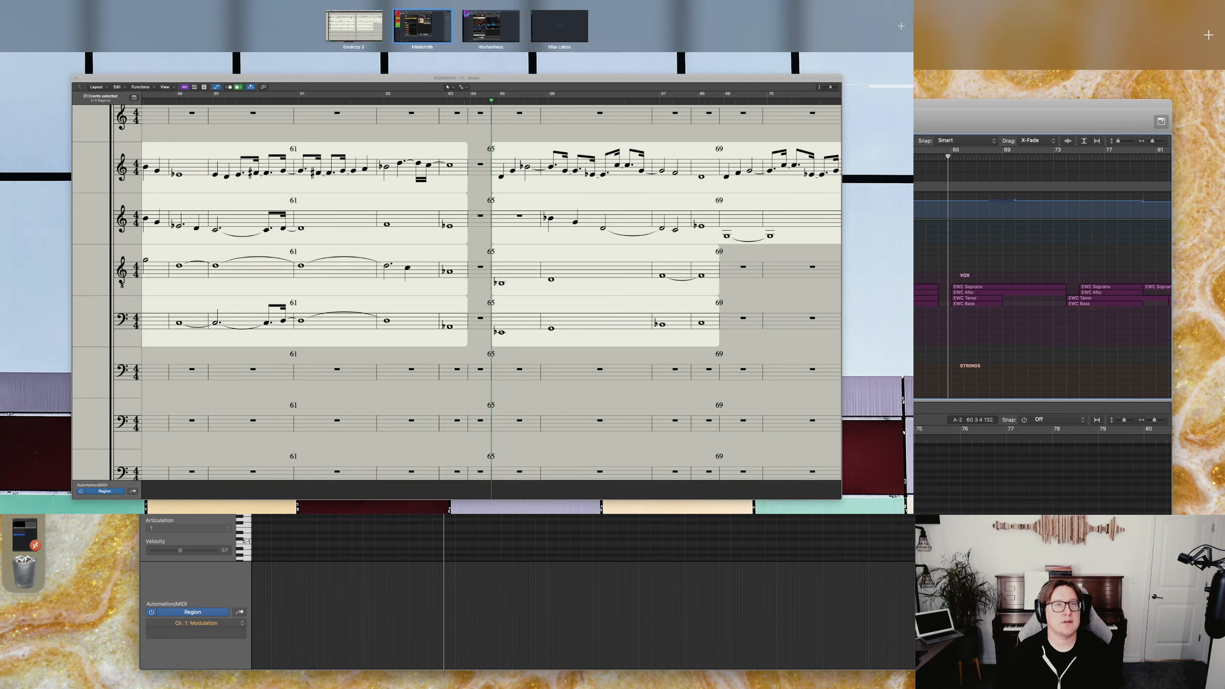
pyautogui.hotkey('ctrl', 'Up')
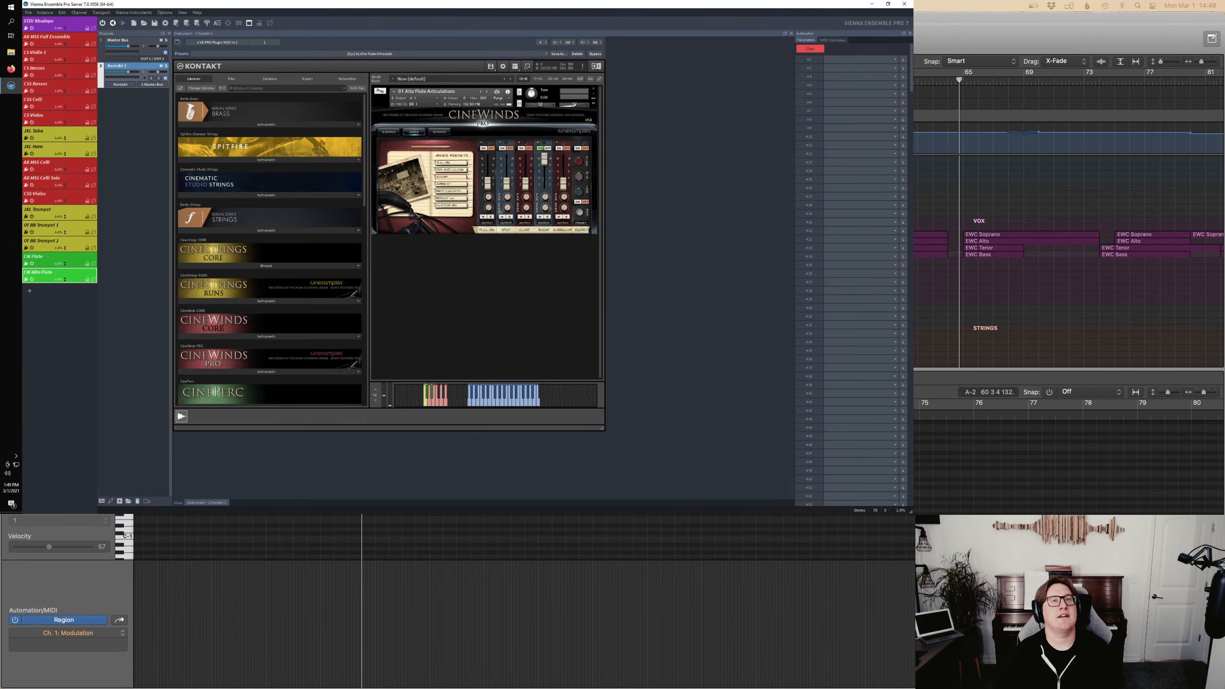
# Play back from just before bar 65, open the CW Alto Flute region's Expression lane, and set the expression to 87.
pyautogui.scroll(-1, 1153, 328)
pyautogui.press('space')
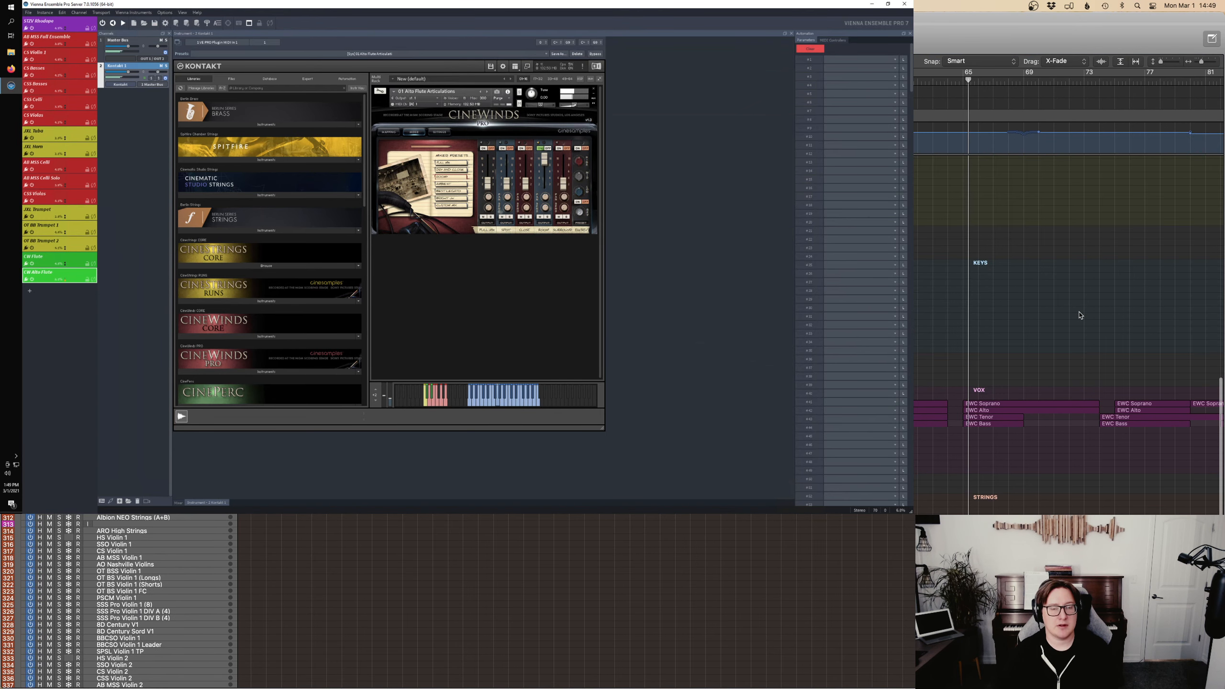
pyautogui.scroll(10, 1061, 314)
pyautogui.doubleClick(1054, 286)
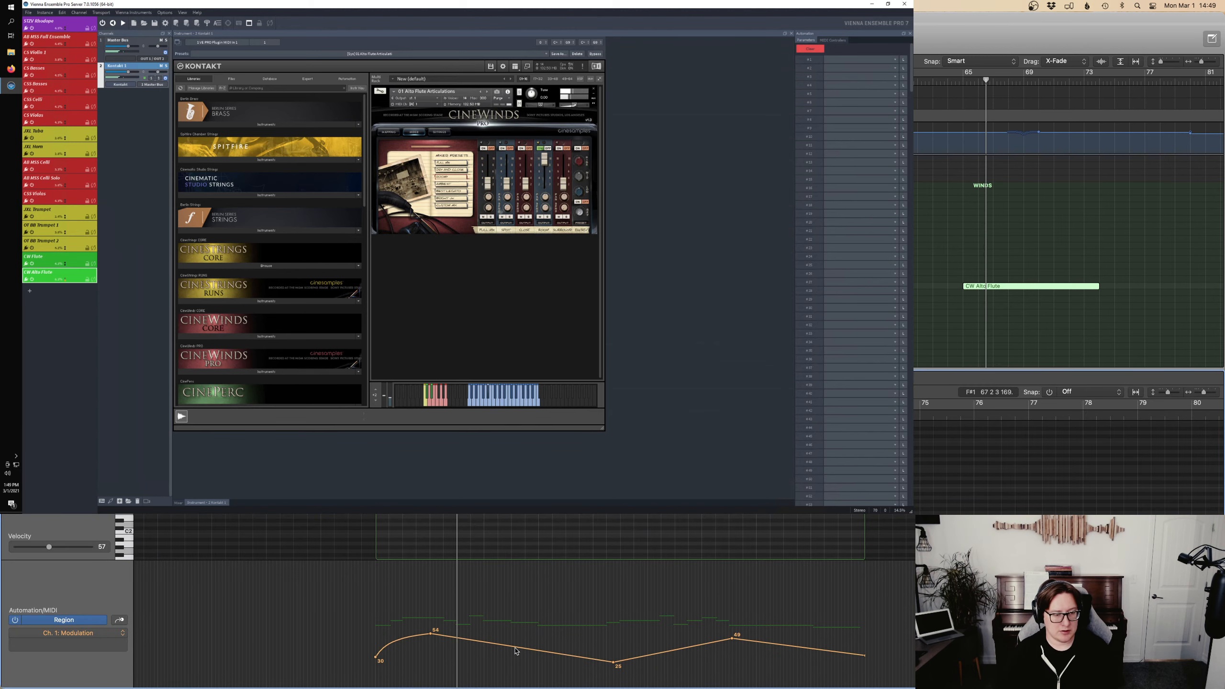
pyautogui.press('e')
pyautogui.moveTo(490, 636); pyautogui.dragTo(485, 604)
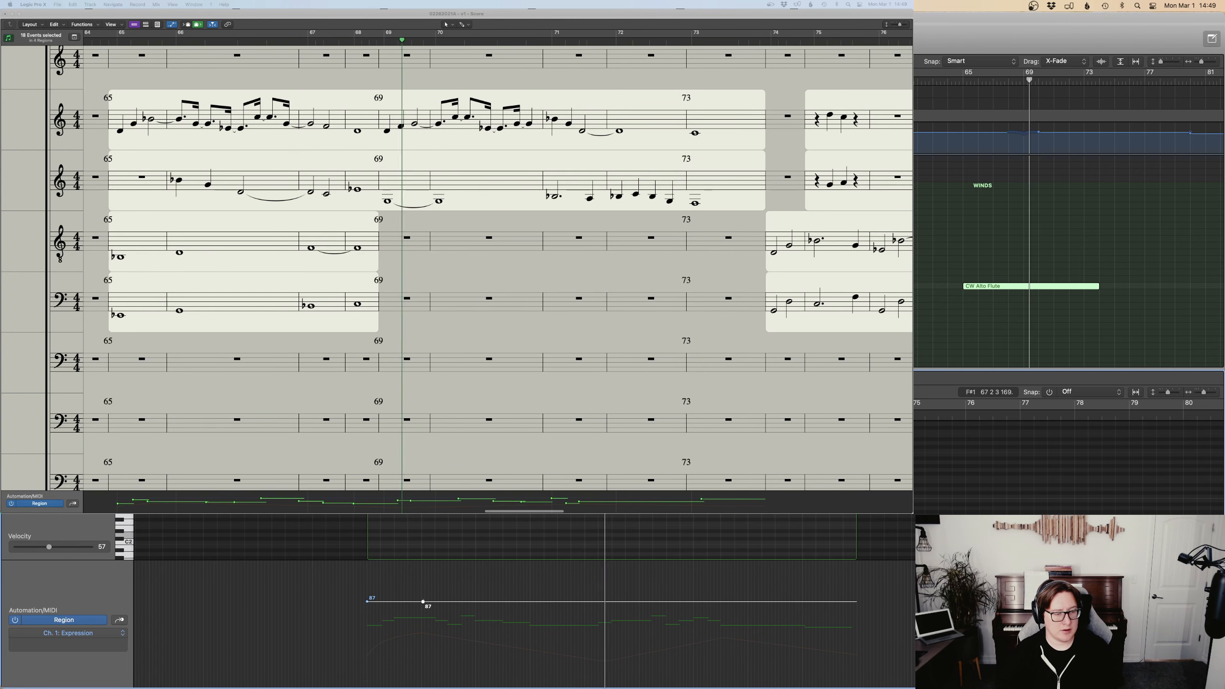
# Shape the alto flute's expression curve as a rise to 108, a dip to about 83, a second swell and a closing fall.
pyautogui.moveTo(423, 601); pyautogui.dragTo(423, 586)
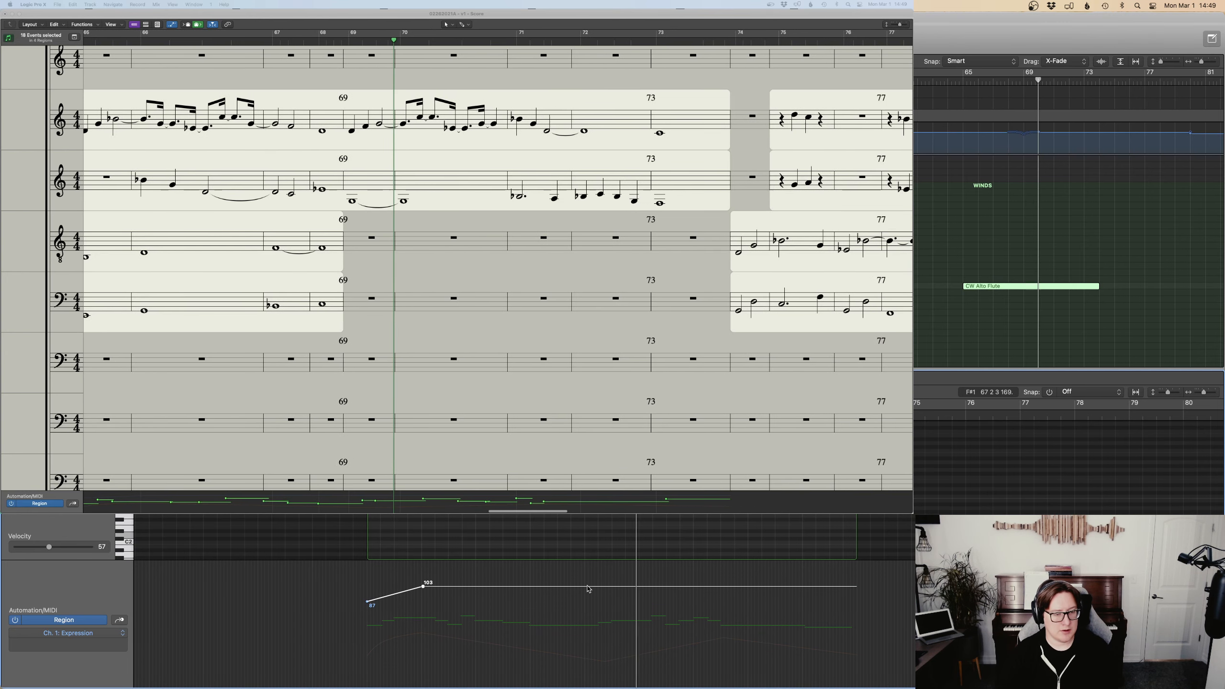
pyautogui.moveTo(587, 586); pyautogui.dragTo(587, 606)
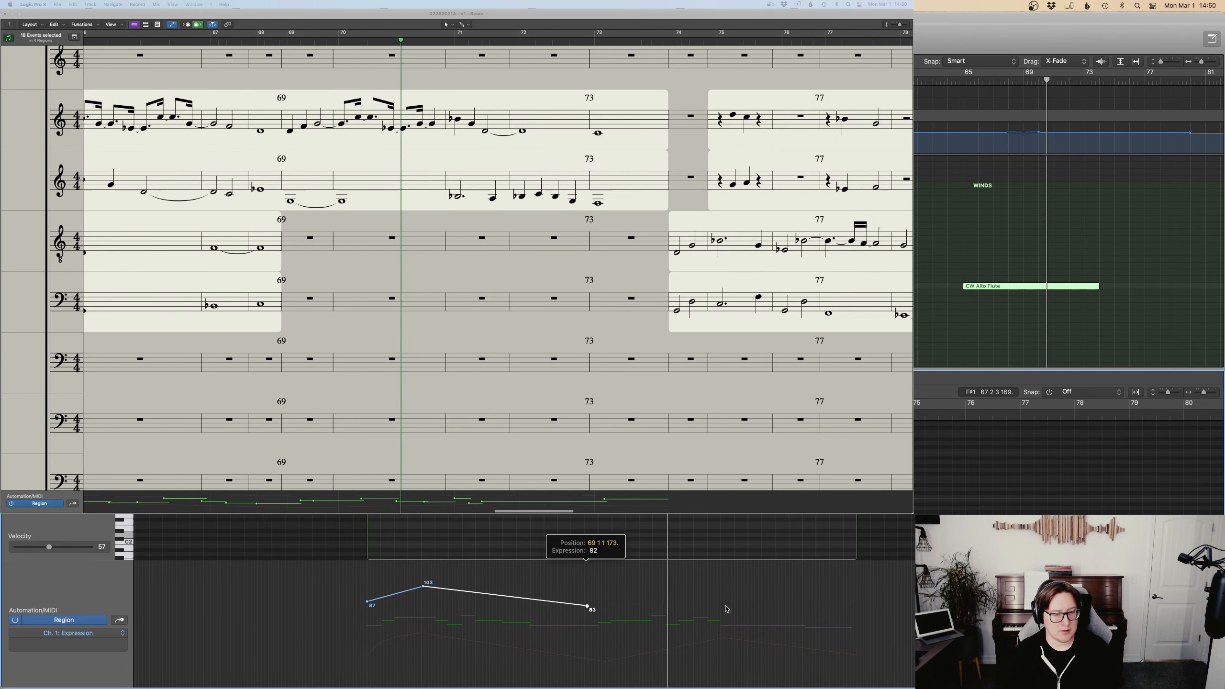
pyautogui.moveTo(718, 606); pyautogui.dragTo(719, 579)
pyautogui.moveTo(824, 579); pyautogui.dragTo(887, 609)
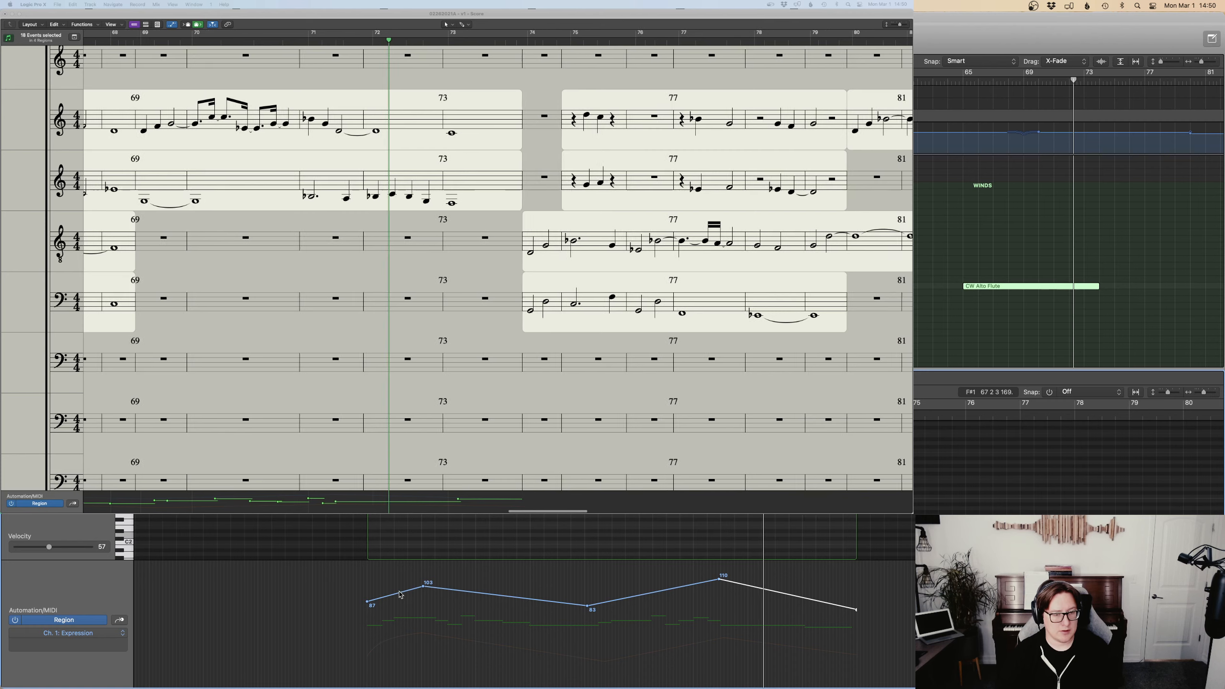
pyautogui.moveTo(400, 593); pyautogui.dragTo(399, 588)
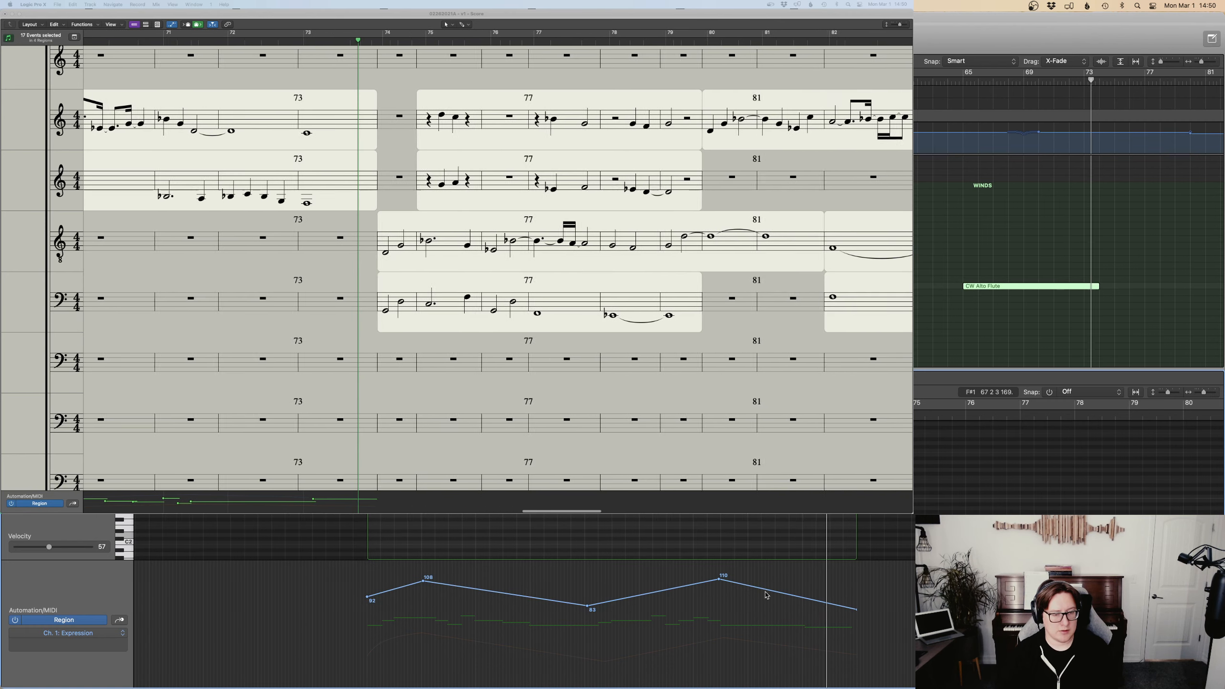
pyautogui.moveTo(763, 590); pyautogui.dragTo(763, 598)
# Stop playback, close the Piano Roll, and play back from bar 65 while examining the alto flute and choir staves in the score.
pyautogui.press('space')
pyautogui.press('p')
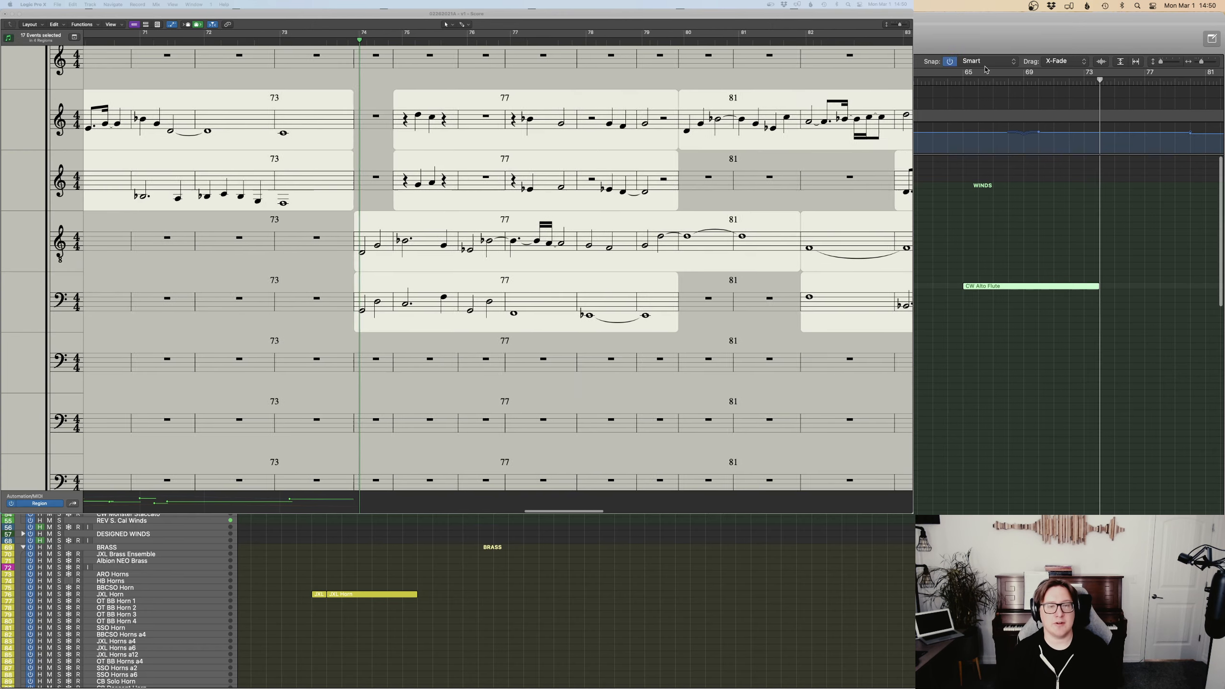
pyautogui.click(963, 81)
pyautogui.press('space')
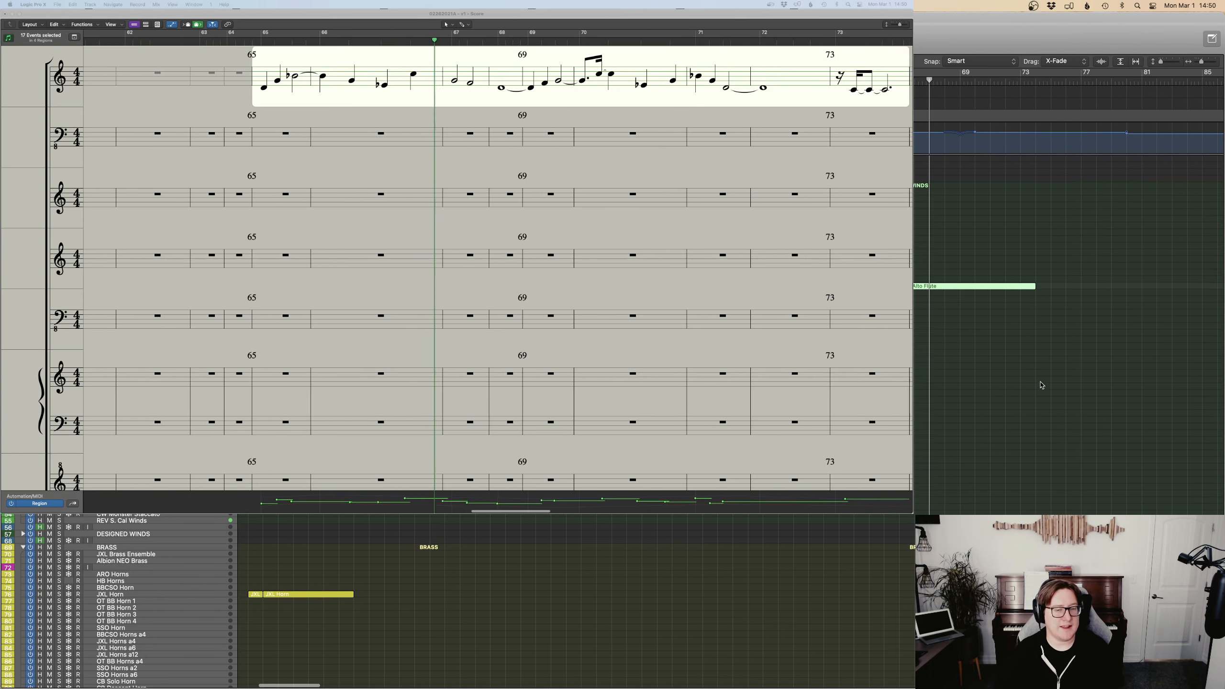
pyautogui.scroll(-2, 323, 201)
pyautogui.scroll(-4, 323, 201)
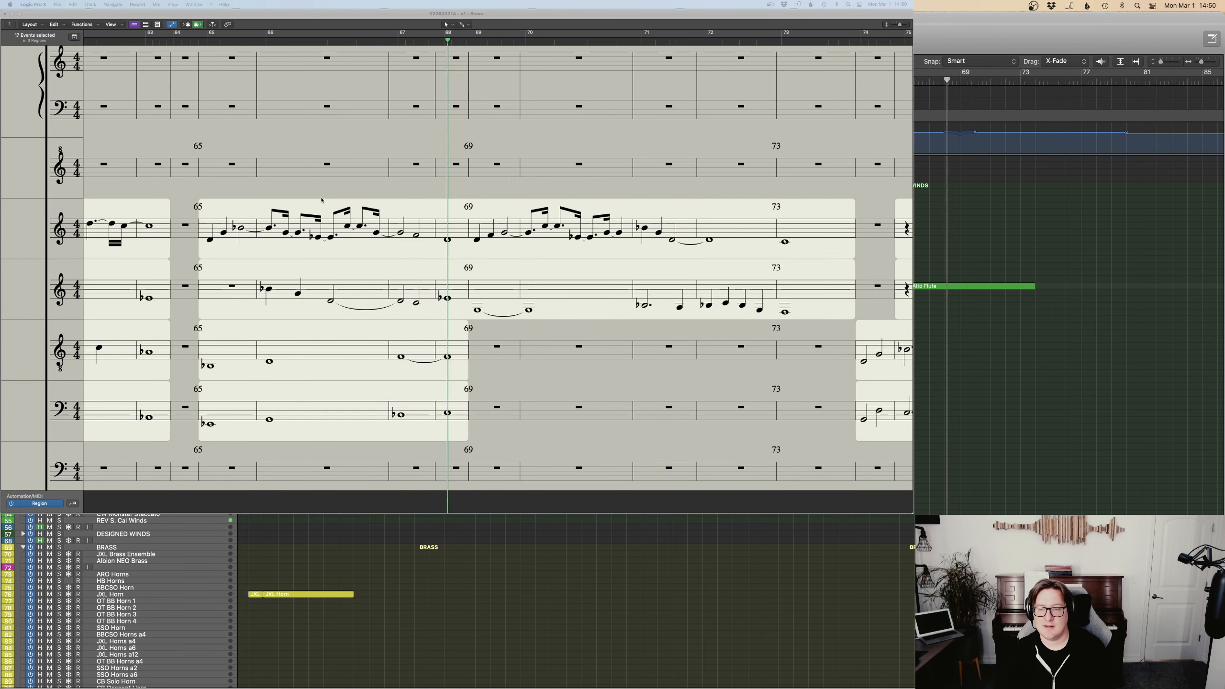
# Adjust the volume of the Bass Flute Articulations instrument in Vienna Ensemble Pro and return to the Logic Pro score.
pyautogui.hscroll(-3, 321, 200)
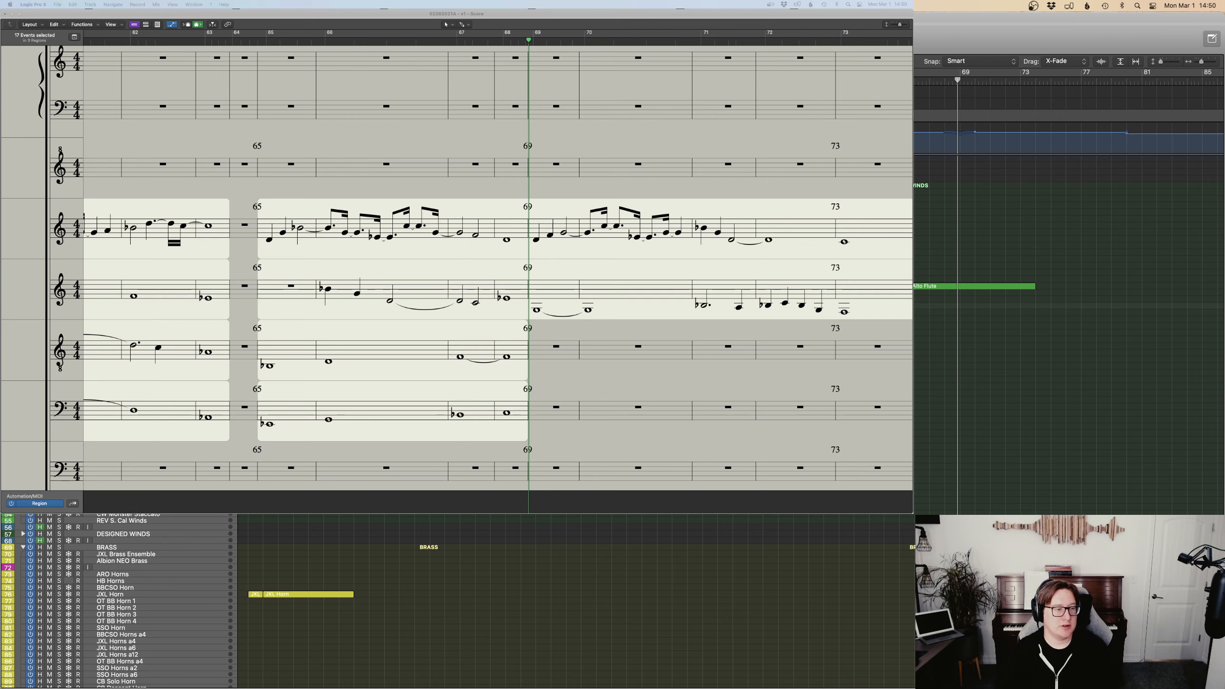
pyautogui.hotkey('ctrl', 'Up')
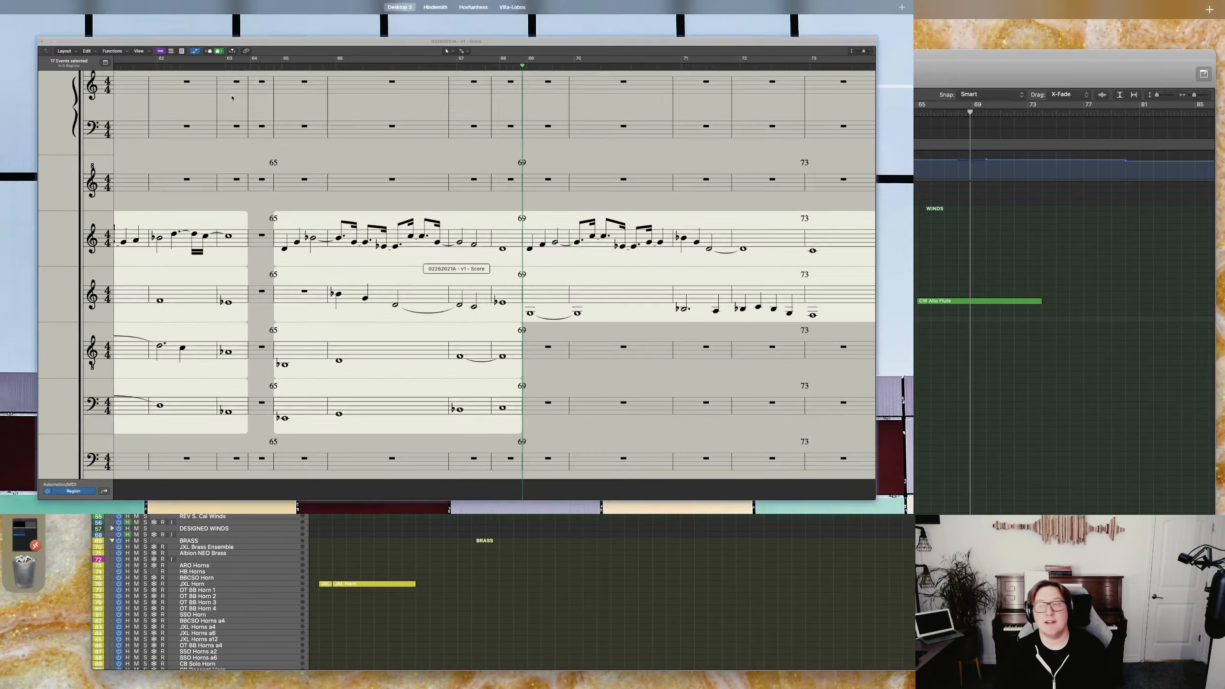
pyautogui.click(465, 31)
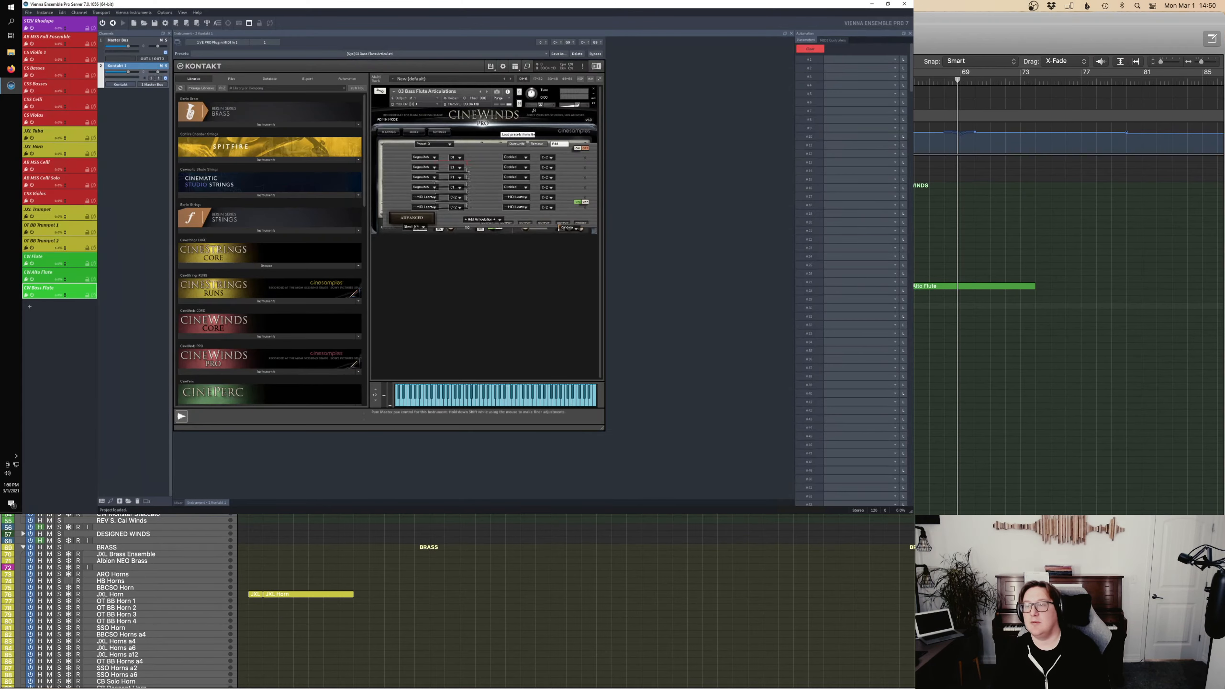
pyautogui.click(575, 110)
pyautogui.moveTo(577, 106); pyautogui.dragTo(576, 107)
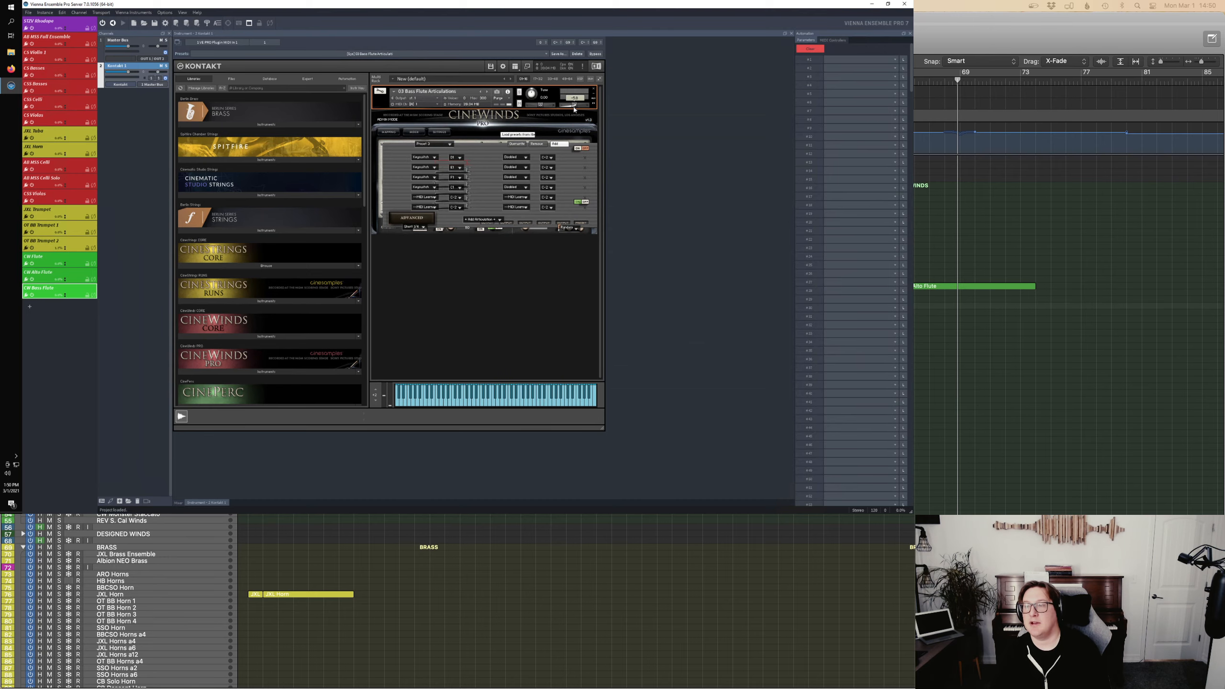
pyautogui.hotkey('ctrl', 'Up')
pyautogui.click(356, 28)
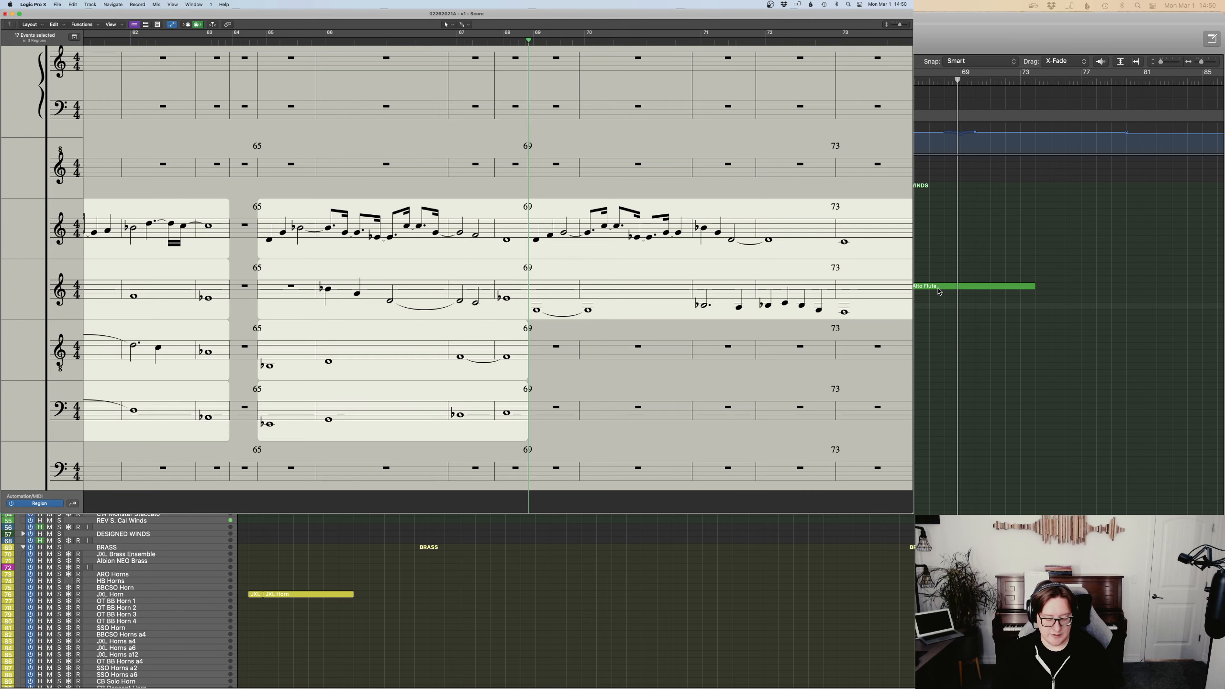
# Copy the alto flute region at bar 65 onto the CW Bass Flute track and delete the copy's notes.
pyautogui.moveTo(939, 291); pyautogui.dragTo(938, 302)
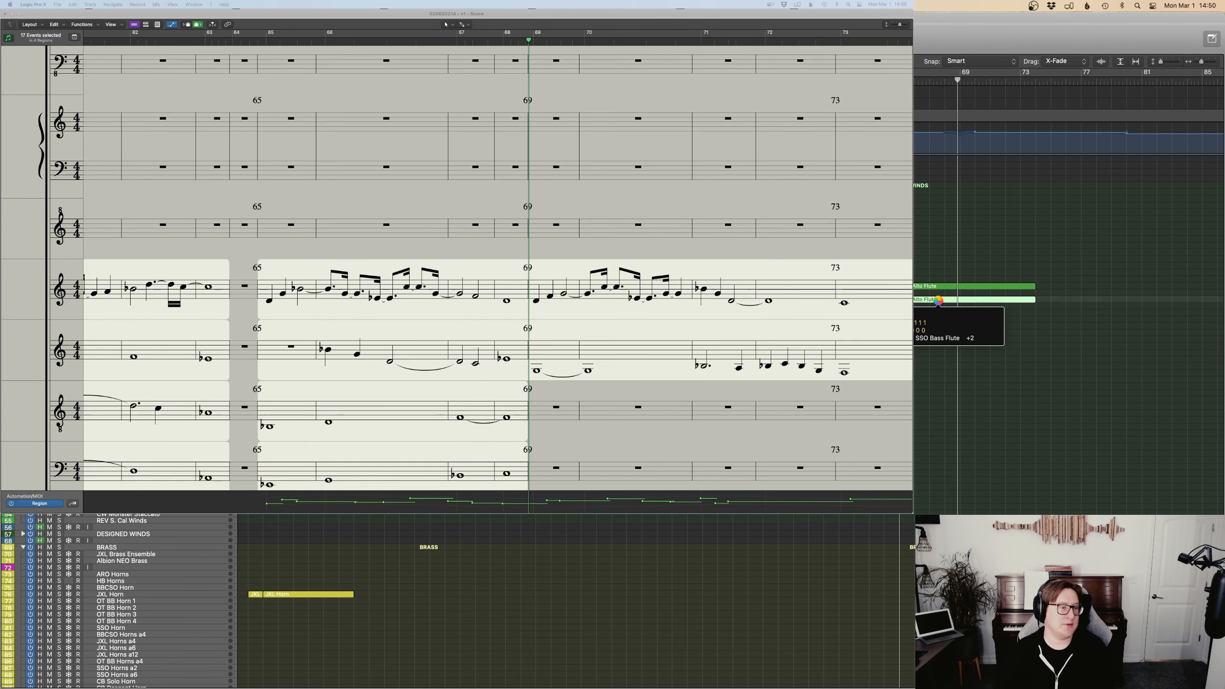
pyautogui.moveTo(938, 301); pyautogui.dragTo(939, 307)
pyautogui.press('p')
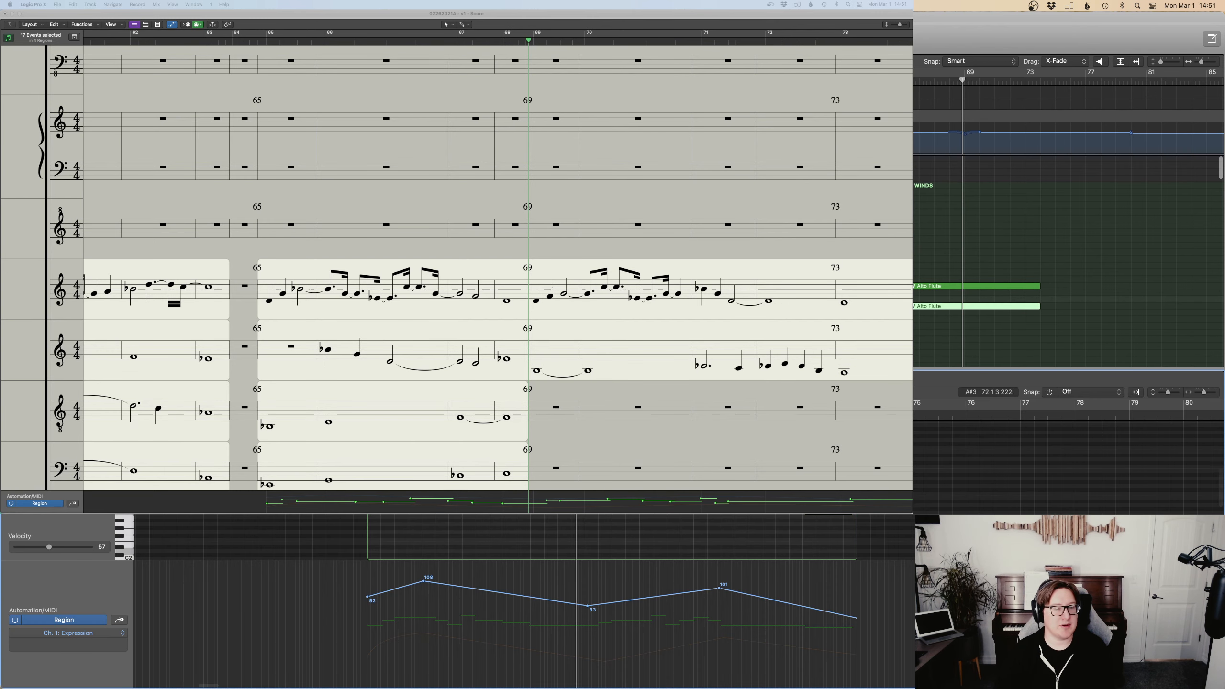
pyautogui.moveTo(824, 529); pyautogui.dragTo(308, 515)
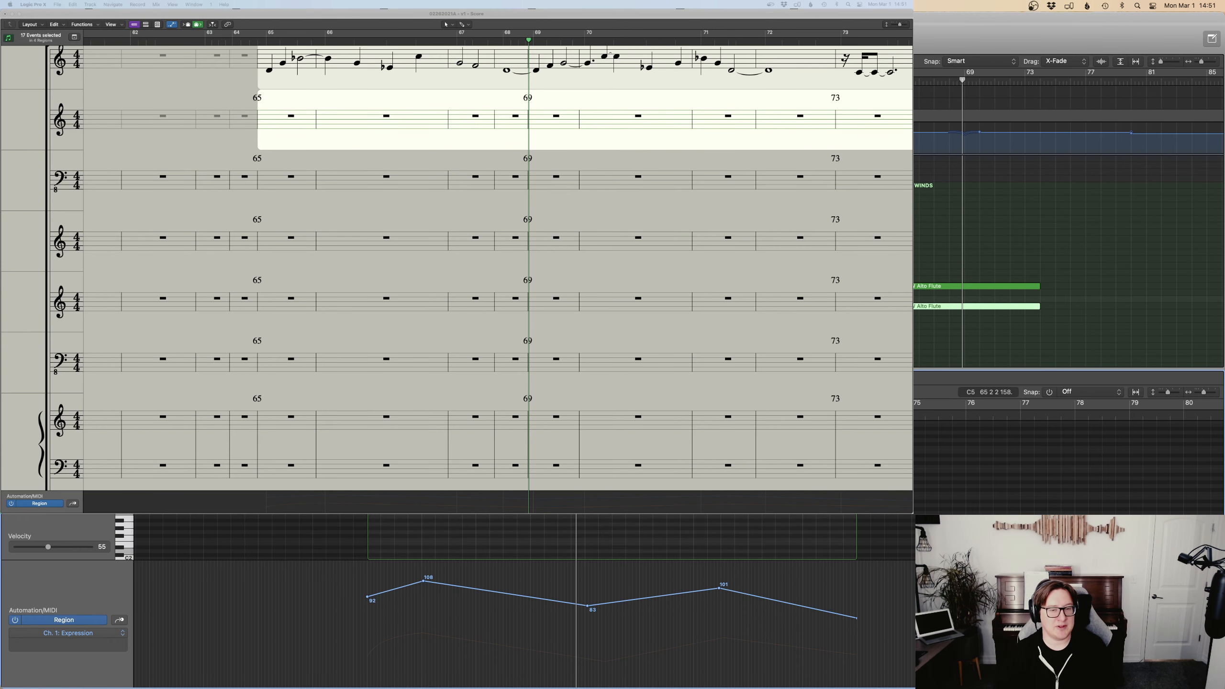
pyautogui.click(434, 333)
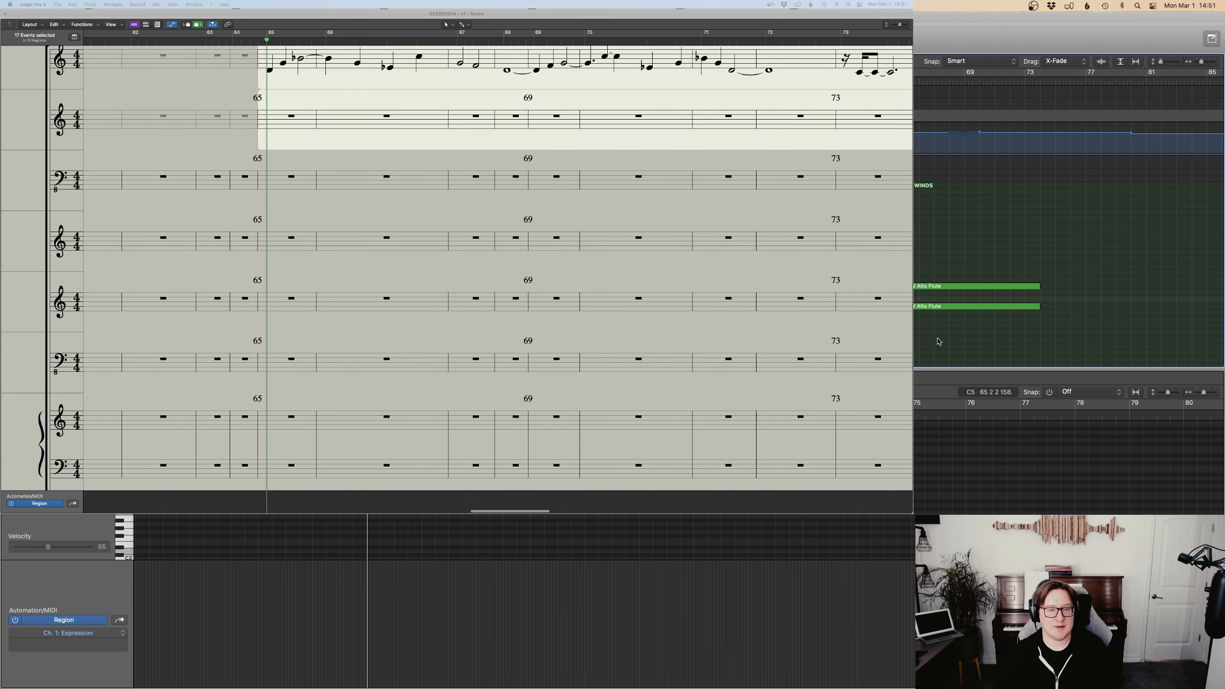
# Record a low bass flute line into the copied region, following the choir staves from bar 65 to the region's end.
pyautogui.click(921, 307)
pyautogui.scroll(1, 229, 228)
pyautogui.scroll(-10, 229, 228)
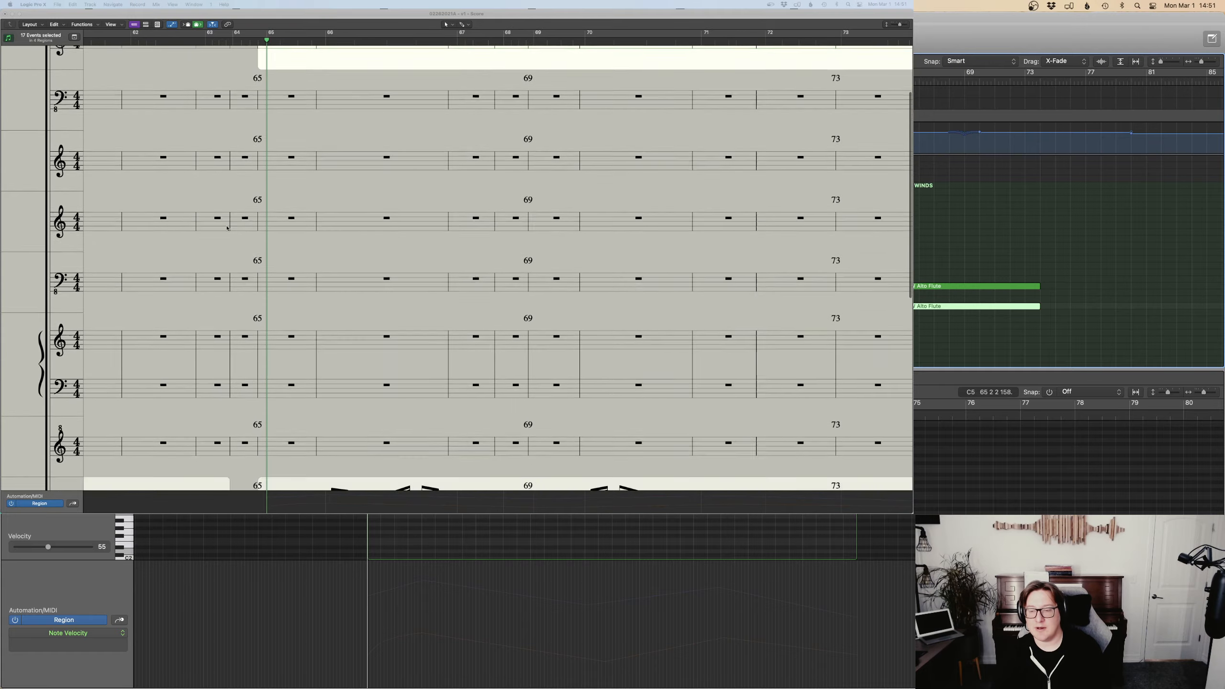
pyautogui.scroll(2, 229, 228)
pyautogui.press('r')
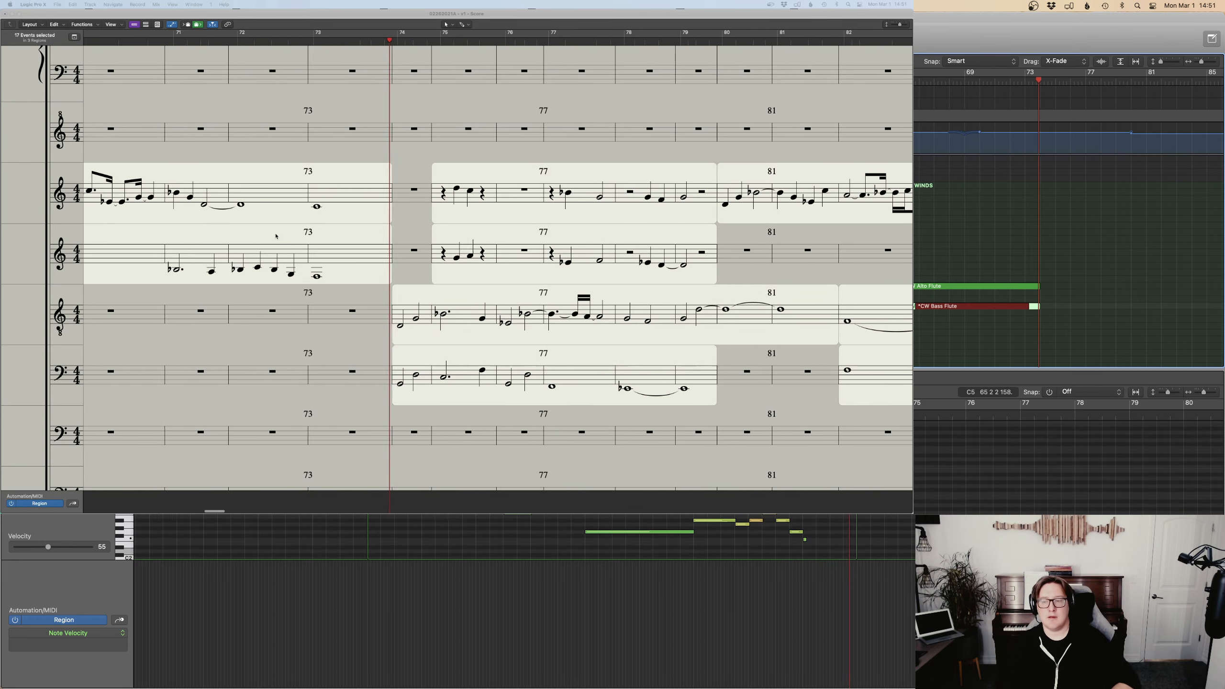
pyautogui.press('space')
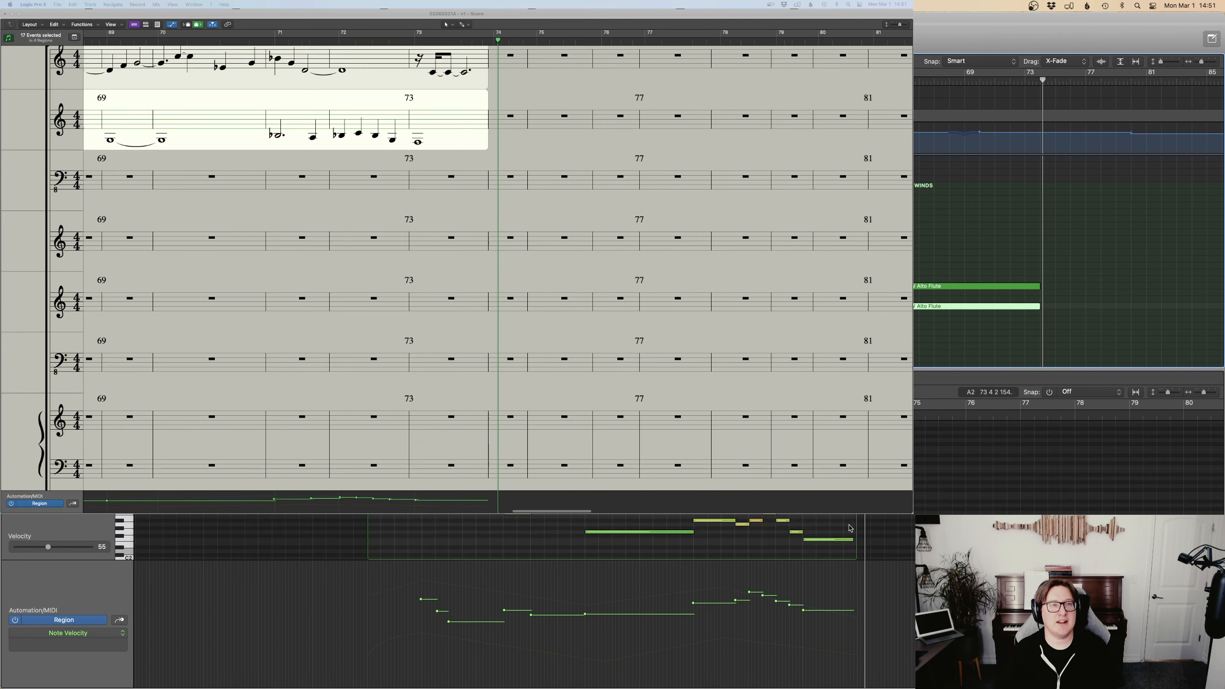
# Name the newly recorded bass flute region after its track.
pyautogui.click(910, 331)
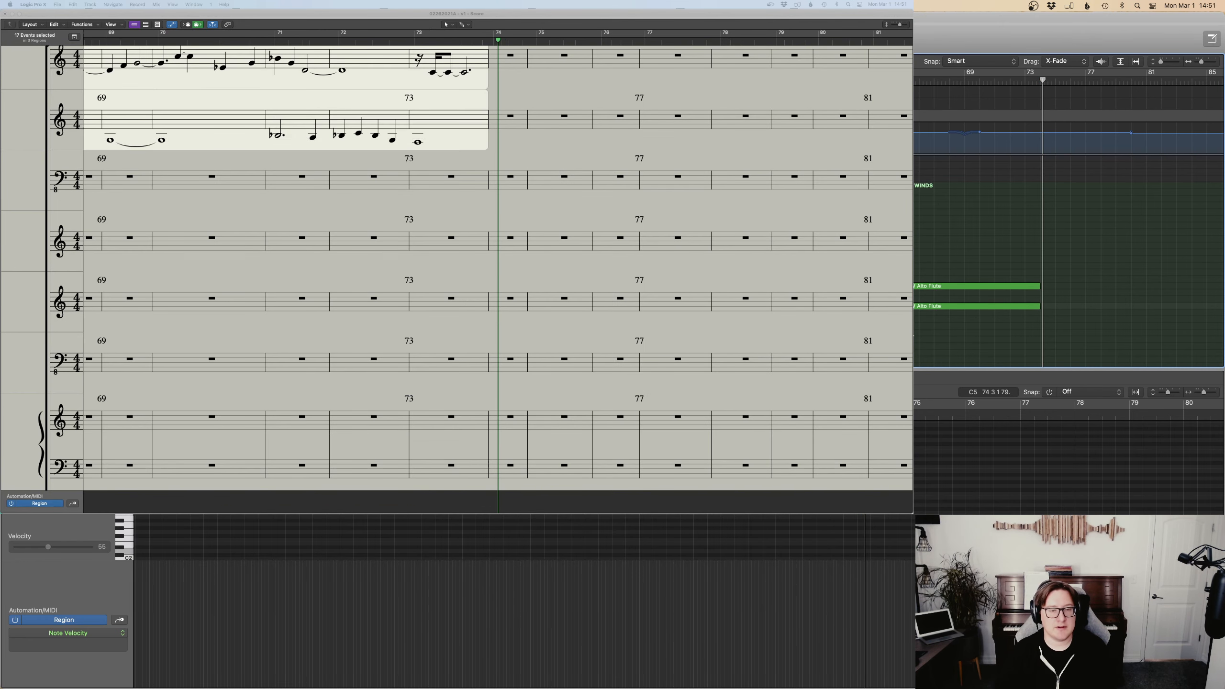
pyautogui.moveTo(959, 333); pyautogui.dragTo(939, 309)
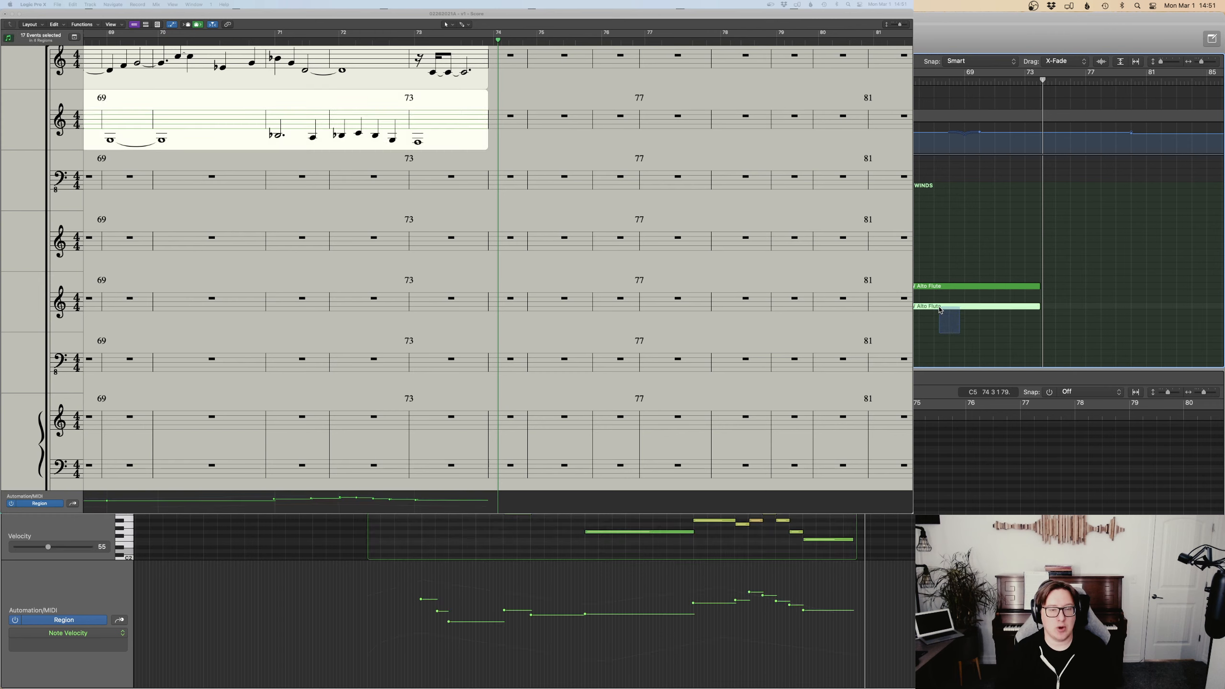
pyautogui.rightClick(964, 311)
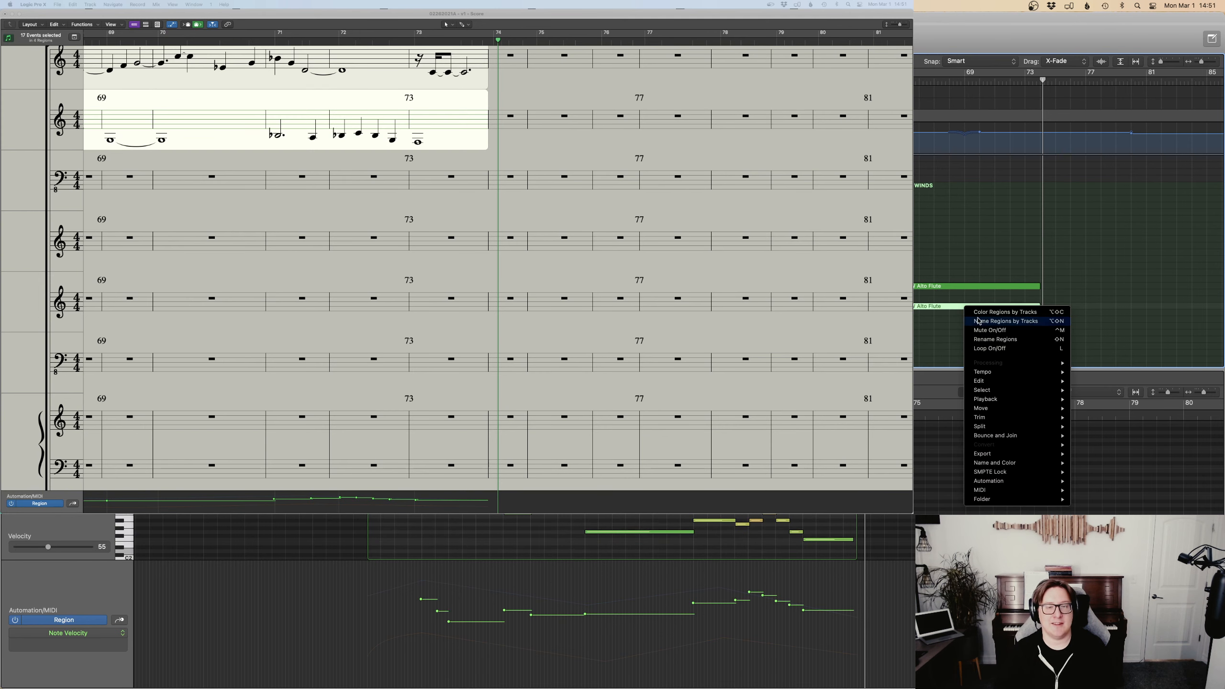
pyautogui.click(979, 321)
pyautogui.rightClick(971, 309)
pyautogui.rightClick(931, 327)
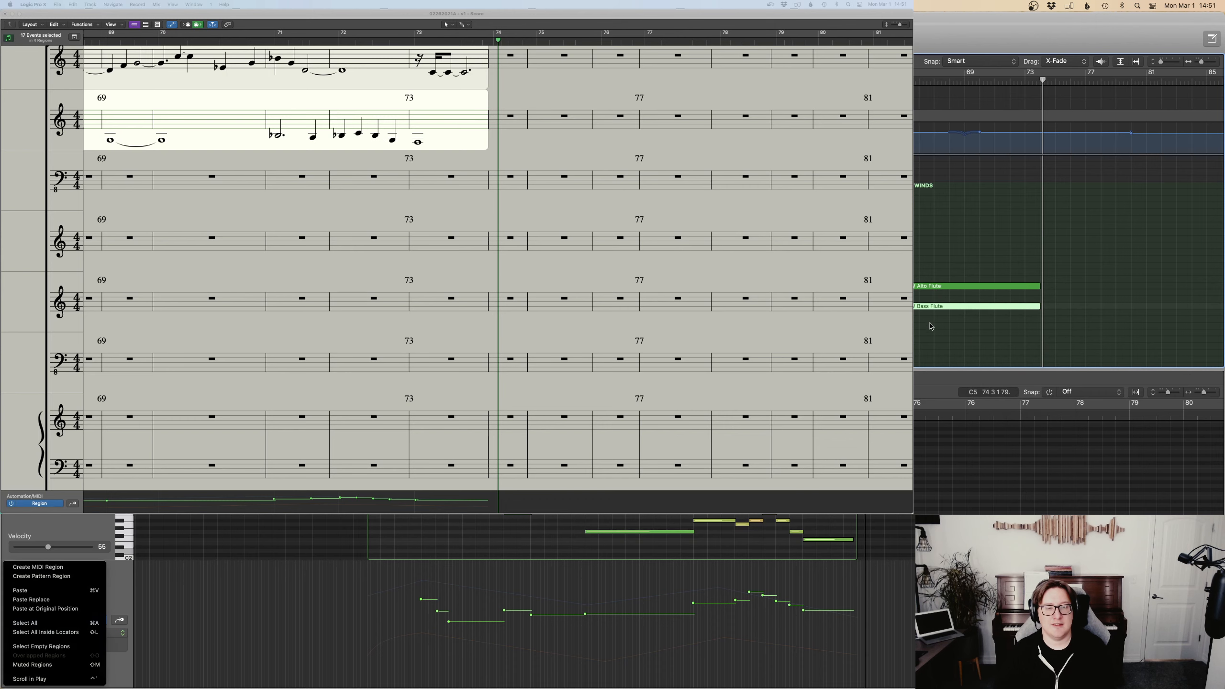
# Select the alto flute and bass flute regions, close the Piano Roll, and play the two regions back soloed.
pyautogui.rightClick(939, 262)
pyautogui.click(927, 264)
pyautogui.moveTo(910, 259); pyautogui.dragTo(961, 321)
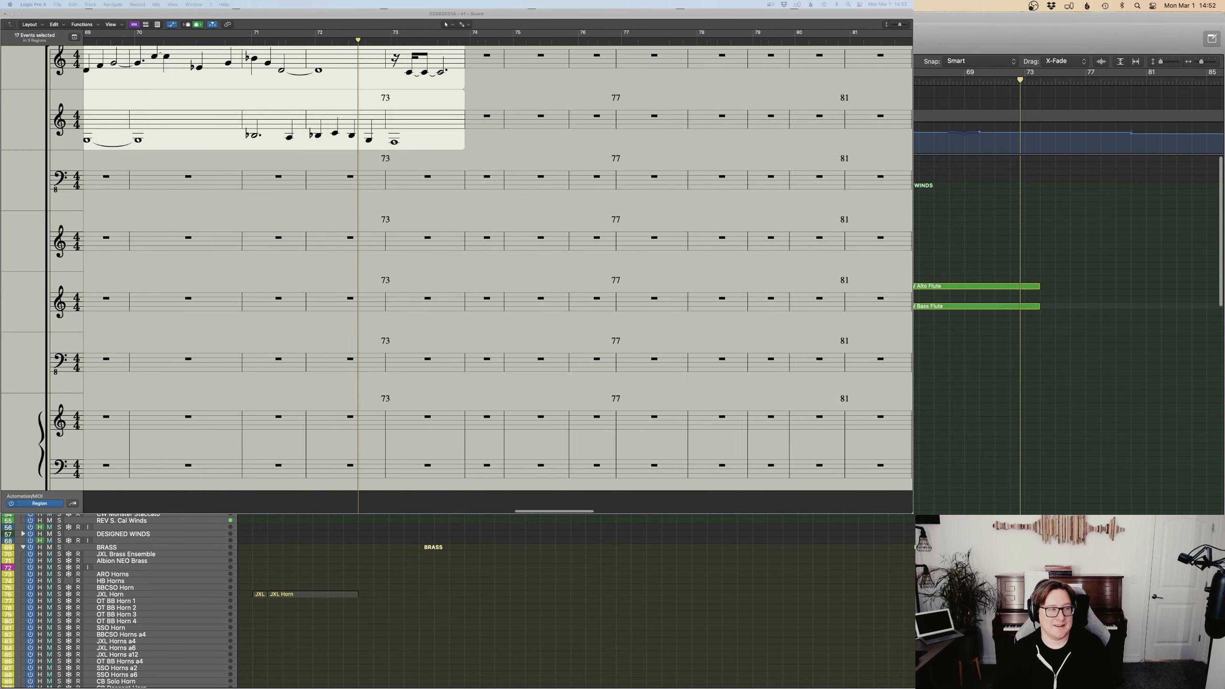
# Show the choir staves in the score and examine bars 73 to 80 during playback.
pyautogui.scroll(-20, 477, 600)
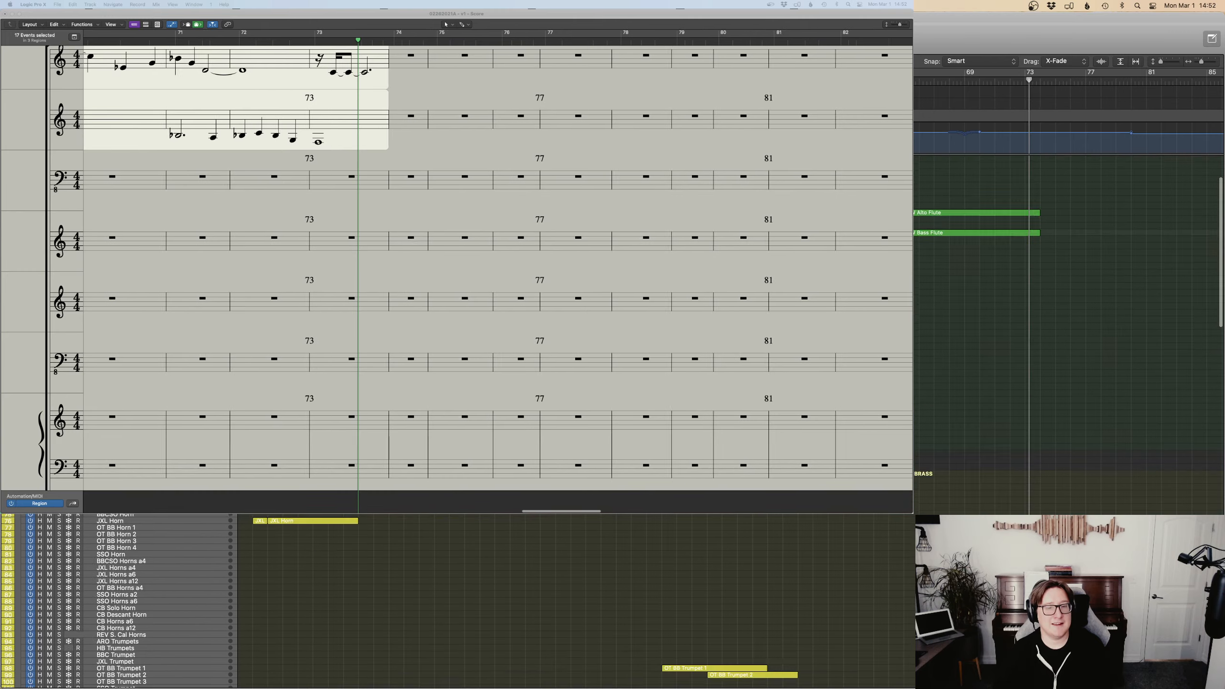
pyautogui.scroll(10, 576, 601)
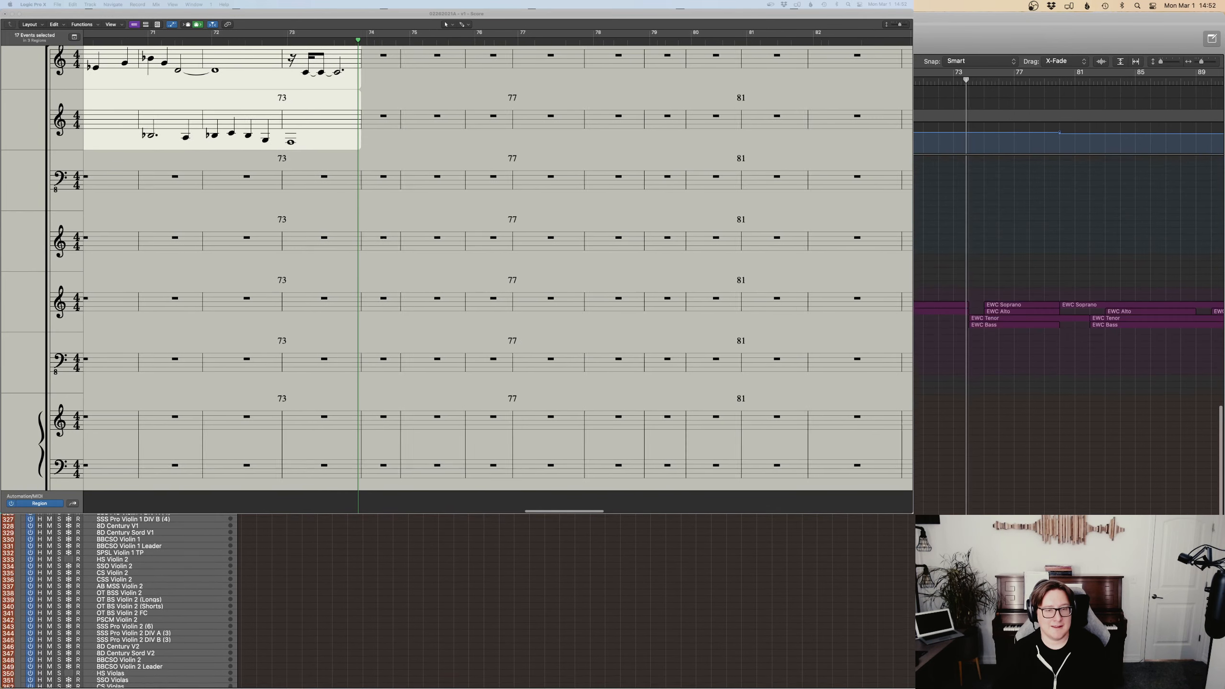
pyautogui.hscroll(6, 576, 601)
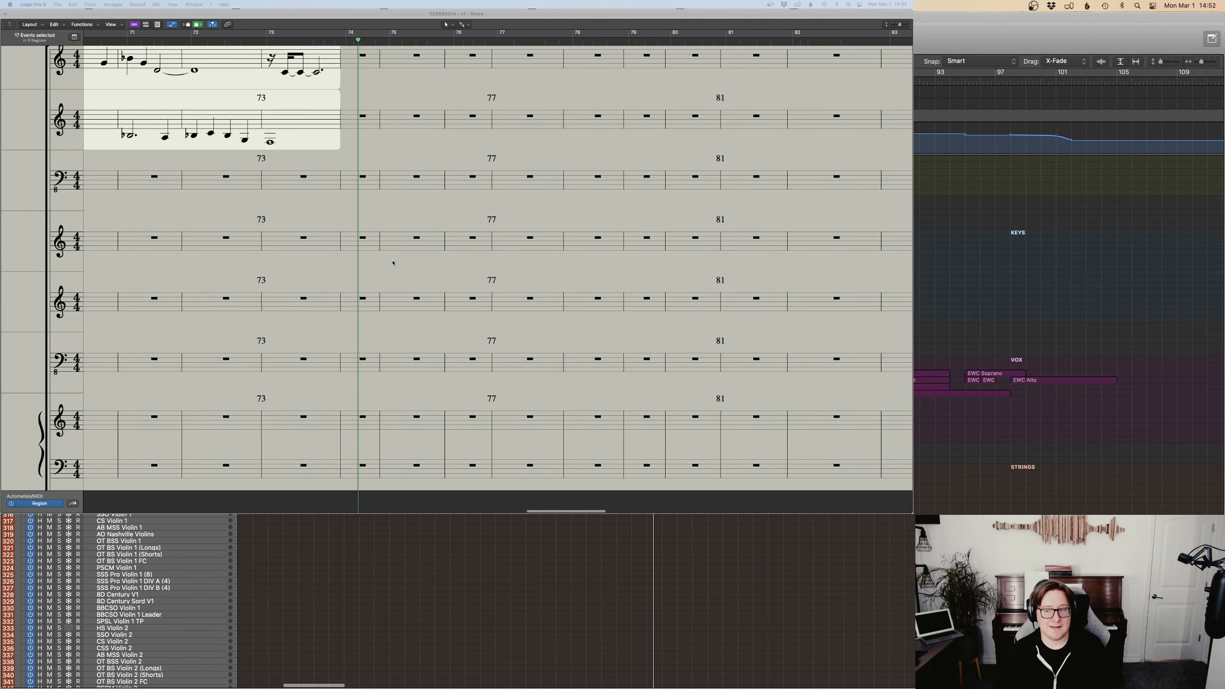
pyautogui.scroll(1, 391, 264)
pyautogui.scroll(-10, 390, 264)
pyautogui.scroll(4, 390, 264)
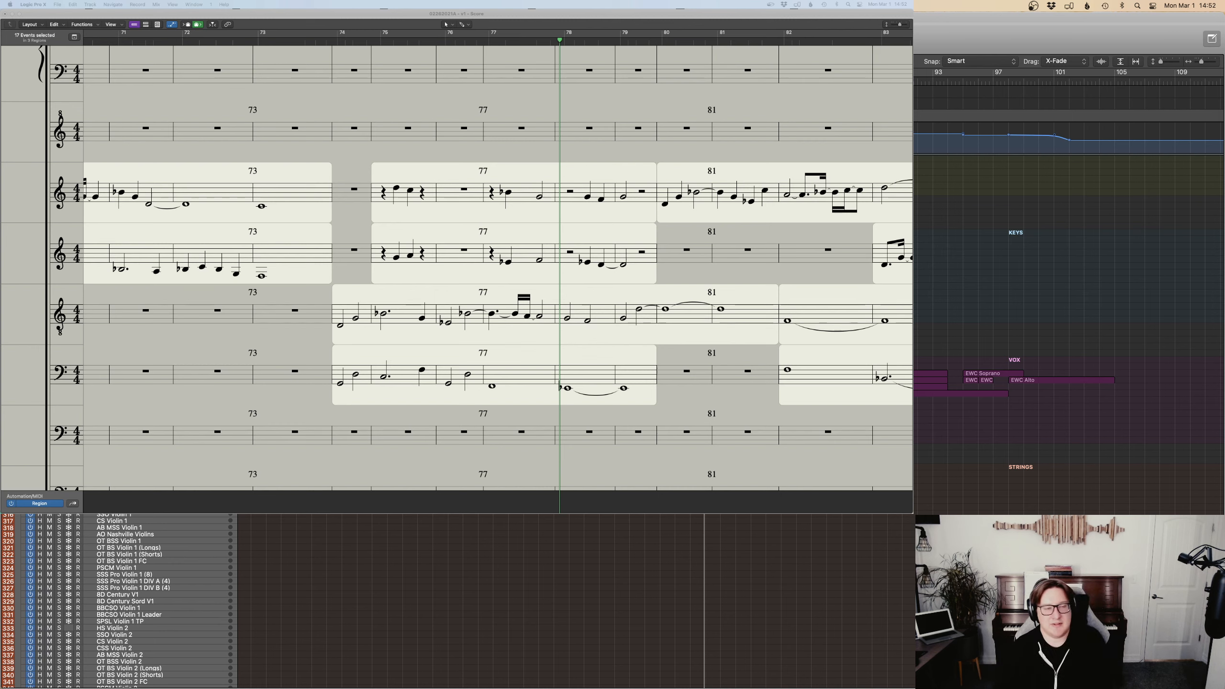
# Rewind to around bar 65 and play back the flutes together with the choir.
pyautogui.press(',')
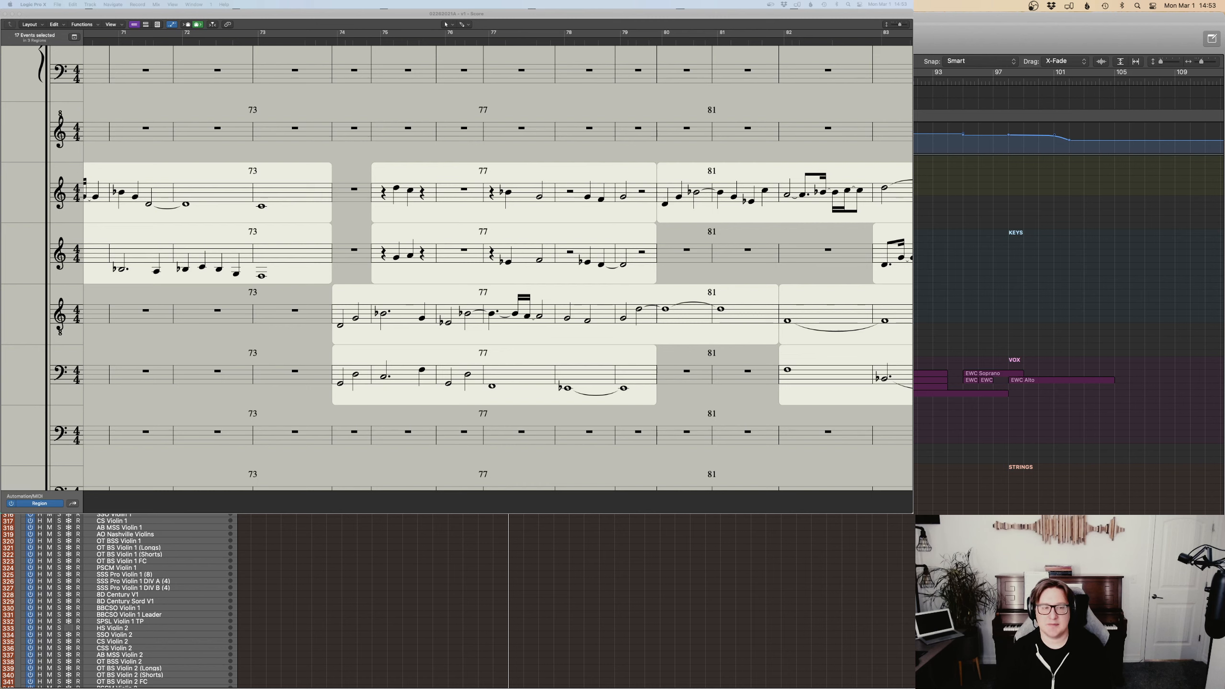
pyautogui.scroll(3, 145, 600)
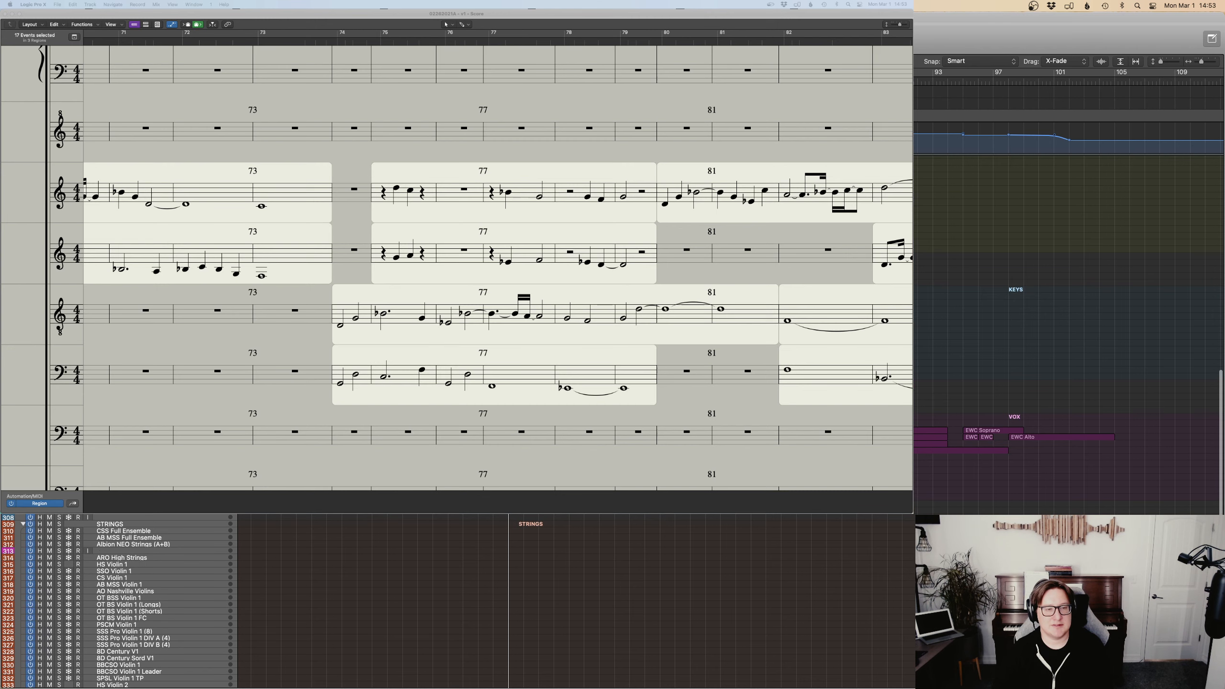
pyautogui.scroll(9, 145, 601)
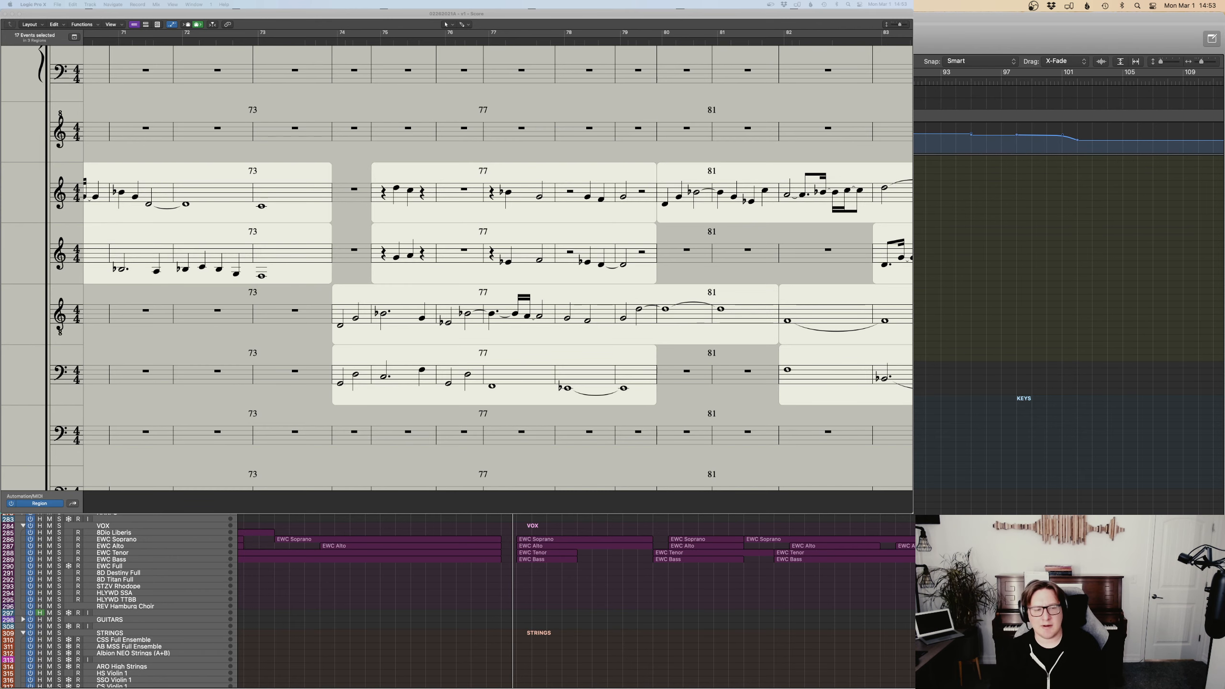
pyautogui.scroll(20, 144, 601)
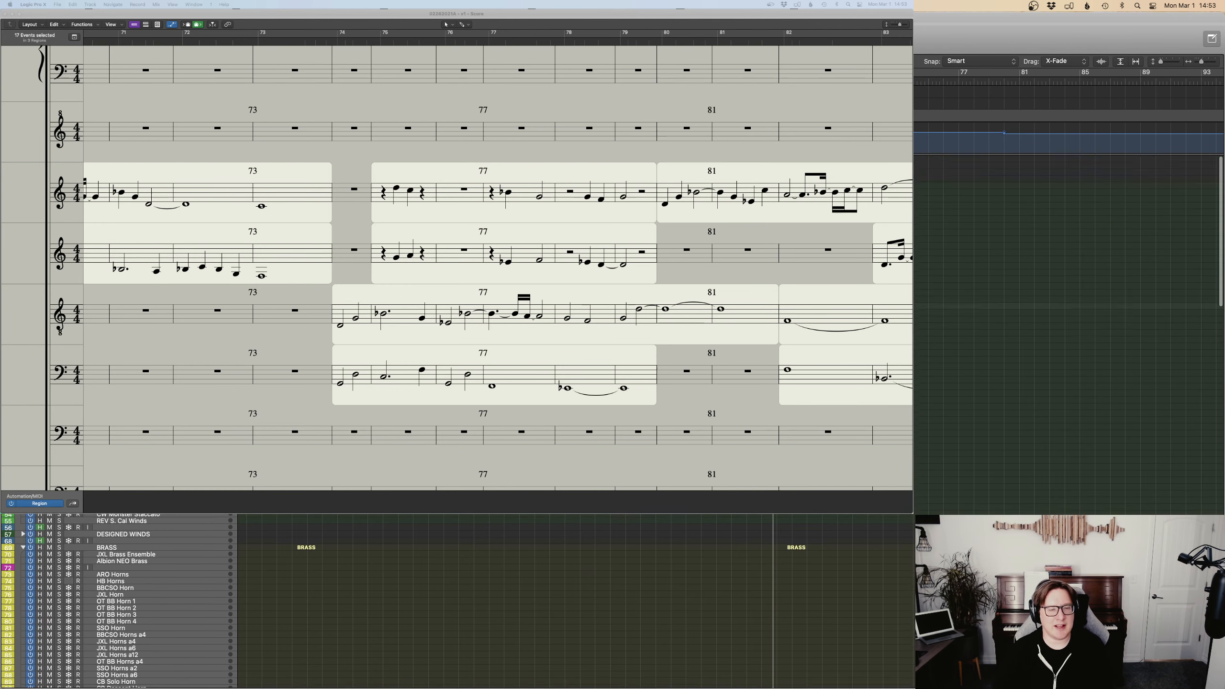
pyautogui.scroll(-7, 145, 600)
pyautogui.press('space')
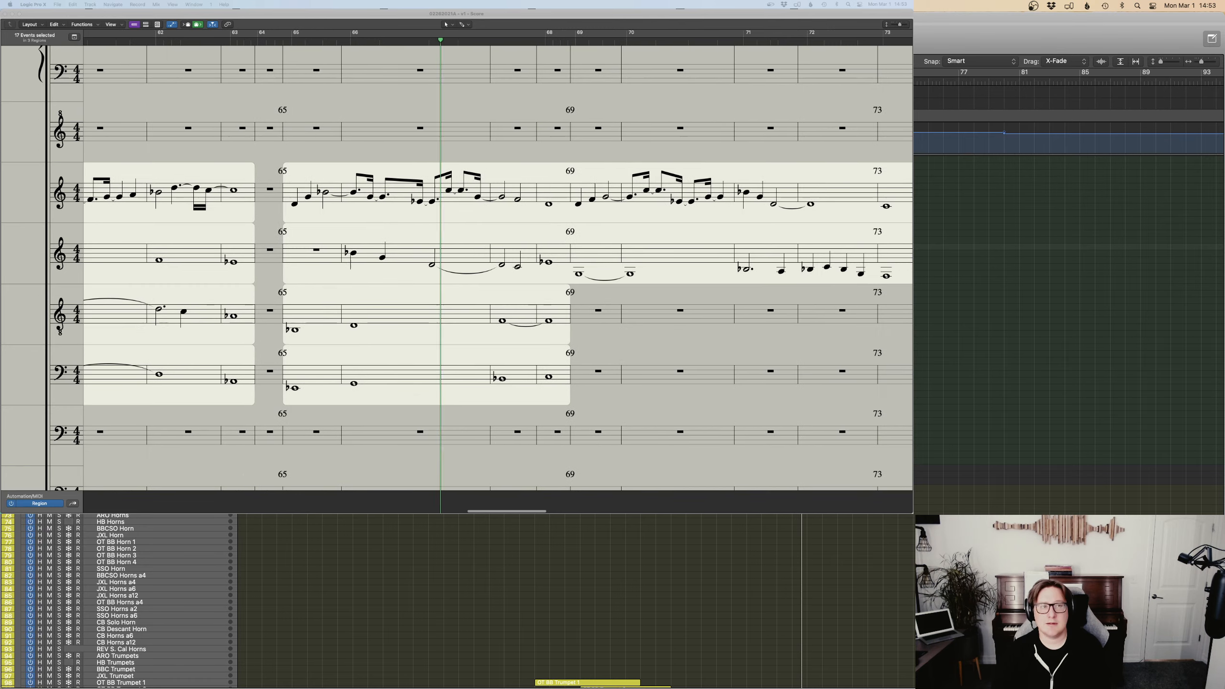
# Open the EWC Soprano and EWC Alto regions at bar 65 in the Piano Roll and play them back soloed.
pyautogui.scroll(-20, 575, 601)
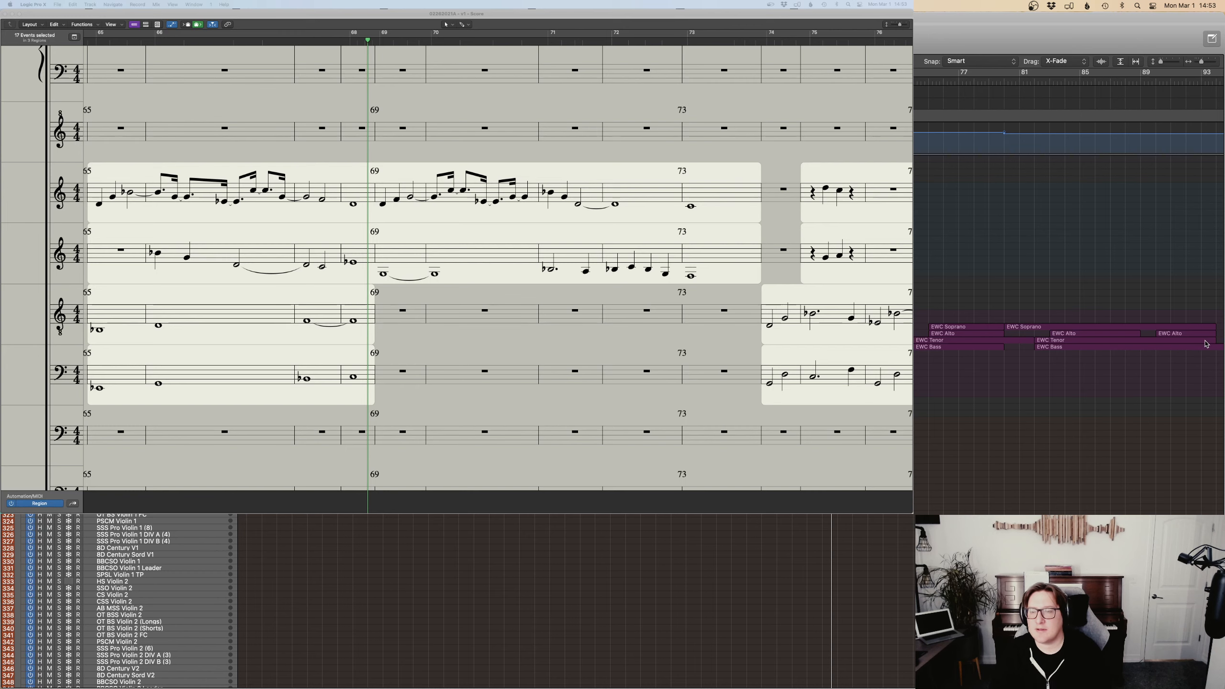
pyautogui.hscroll(-3, 1205, 344)
pyautogui.hscroll(-1, 1221, 344)
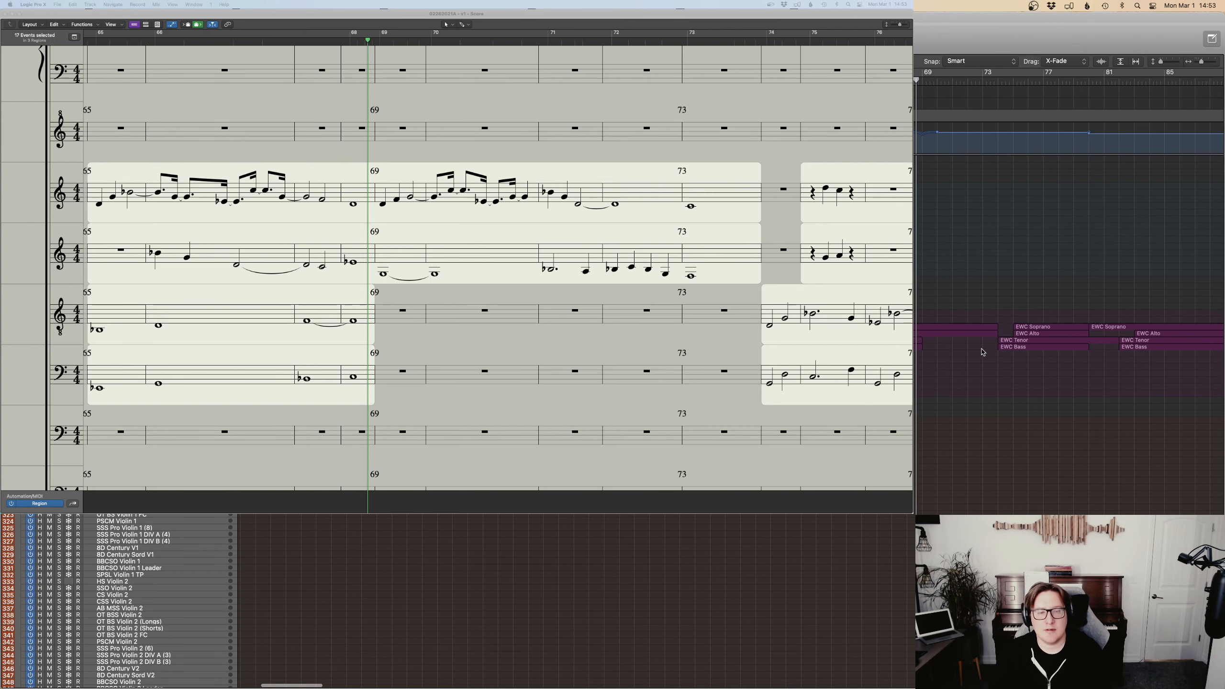
pyautogui.doubleClick(970, 329)
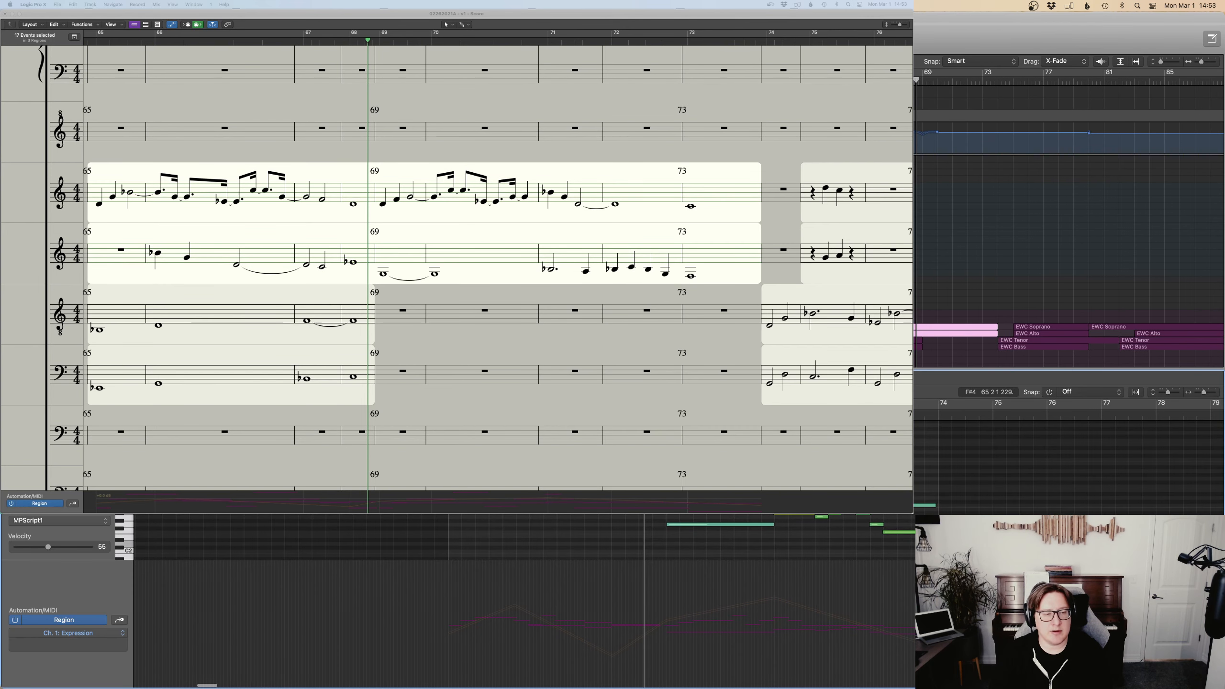
pyautogui.press('space')
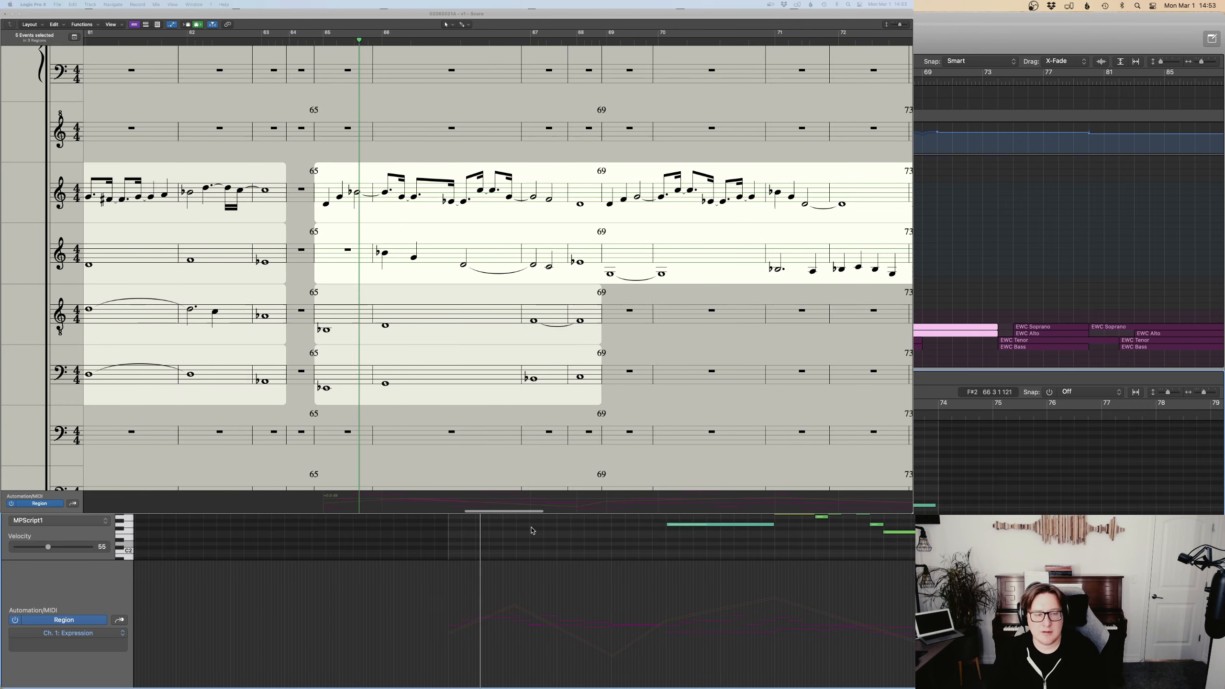
pyautogui.hotkey('ctrl', 's')
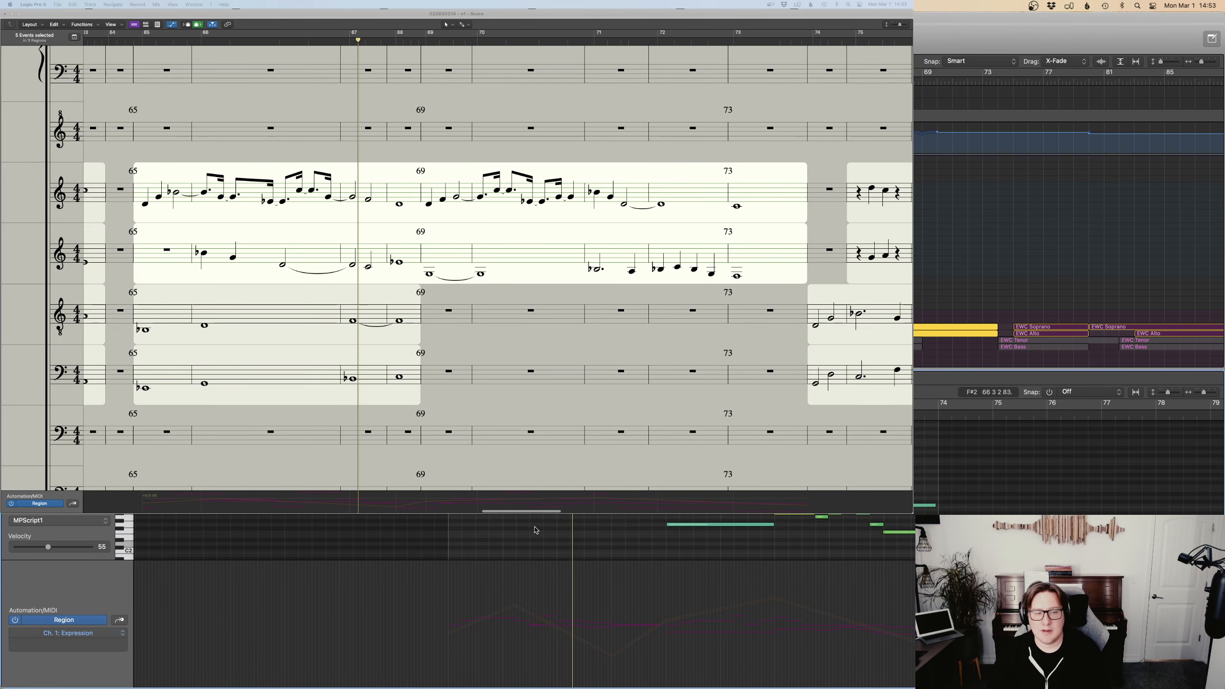
# Break the tie from the choir alto's D3 in bar 66 into bar 67 and audition the soloed voices.
pyautogui.press(',')
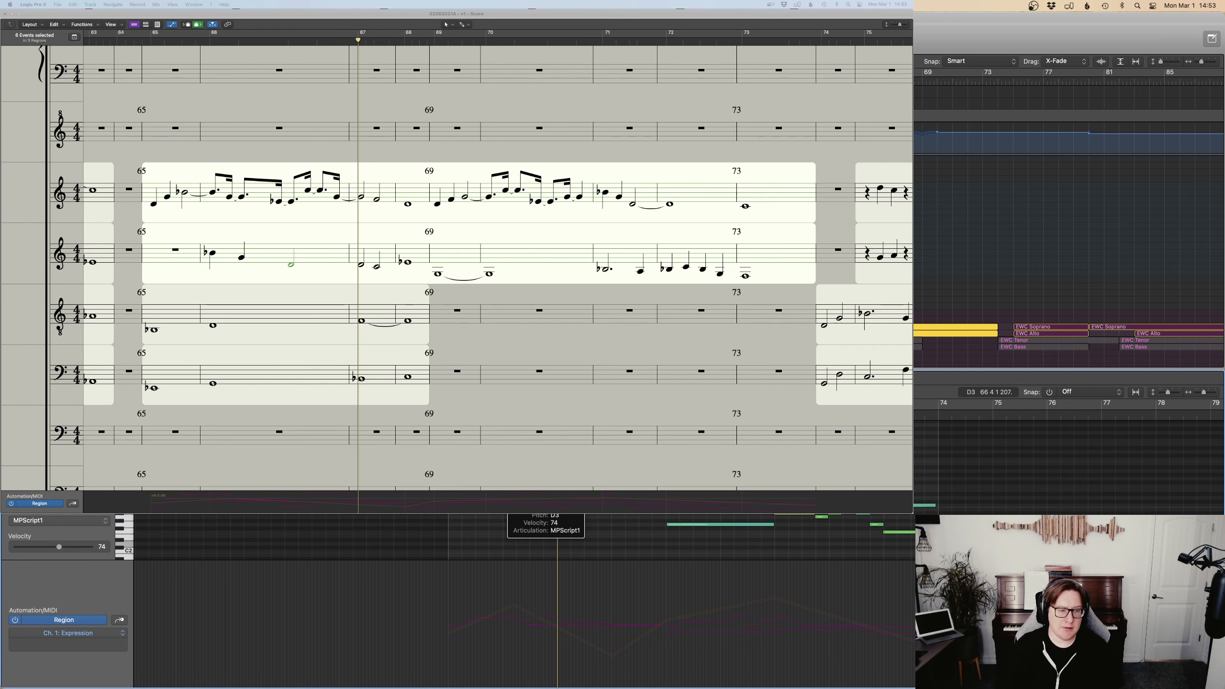
pyautogui.hotkey('alt', 'Up')
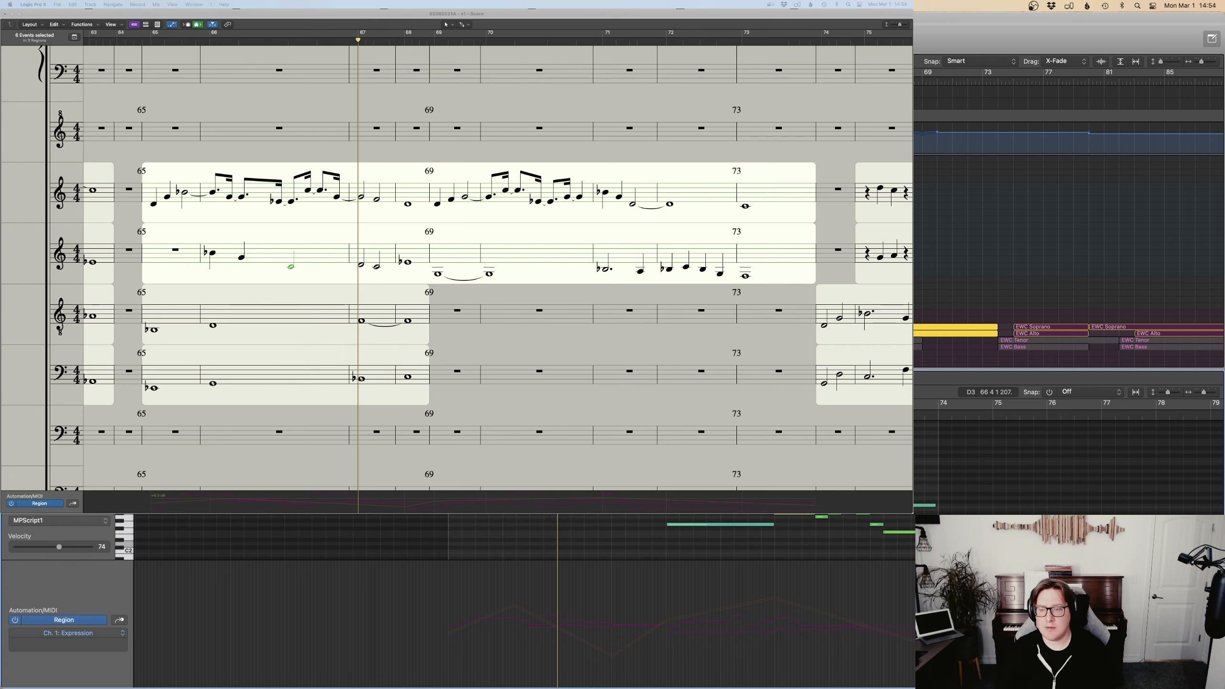
pyautogui.press('space')
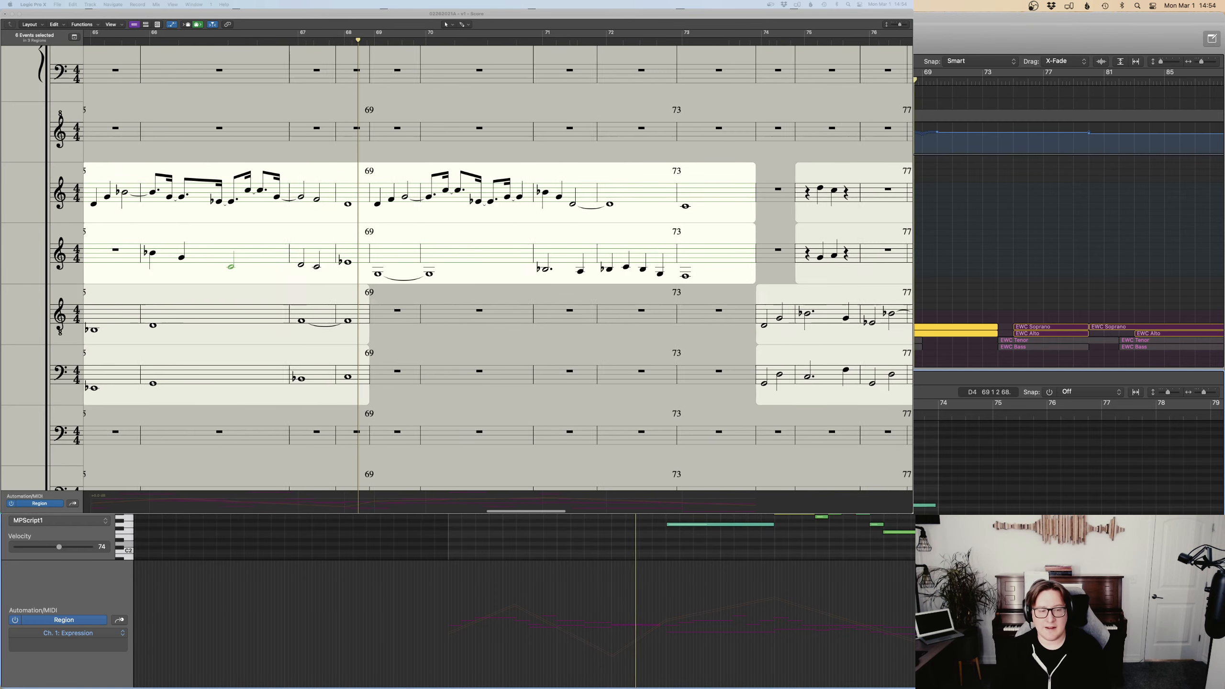
pyautogui.scroll(10, 923, 303)
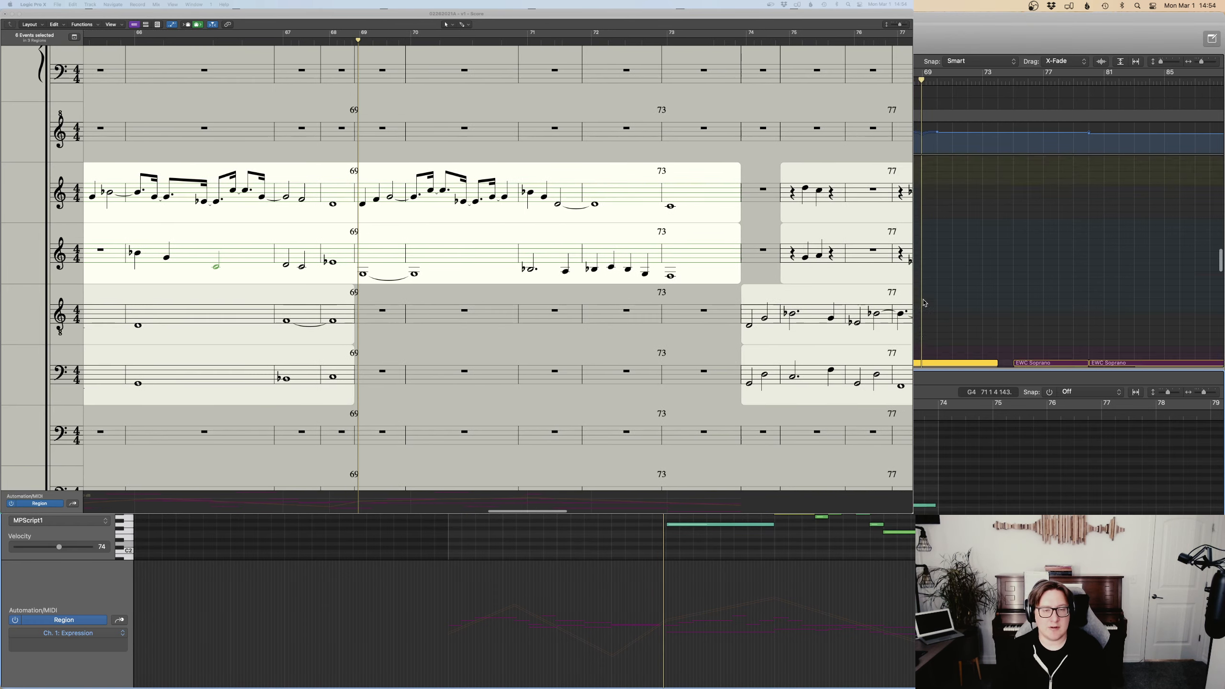
# Open the lower flute region at bar 65 in the Piano Roll, correct its half note in bar 66 to D natural and replay the passage.
pyautogui.scroll(10, 922, 307)
pyautogui.press('p')
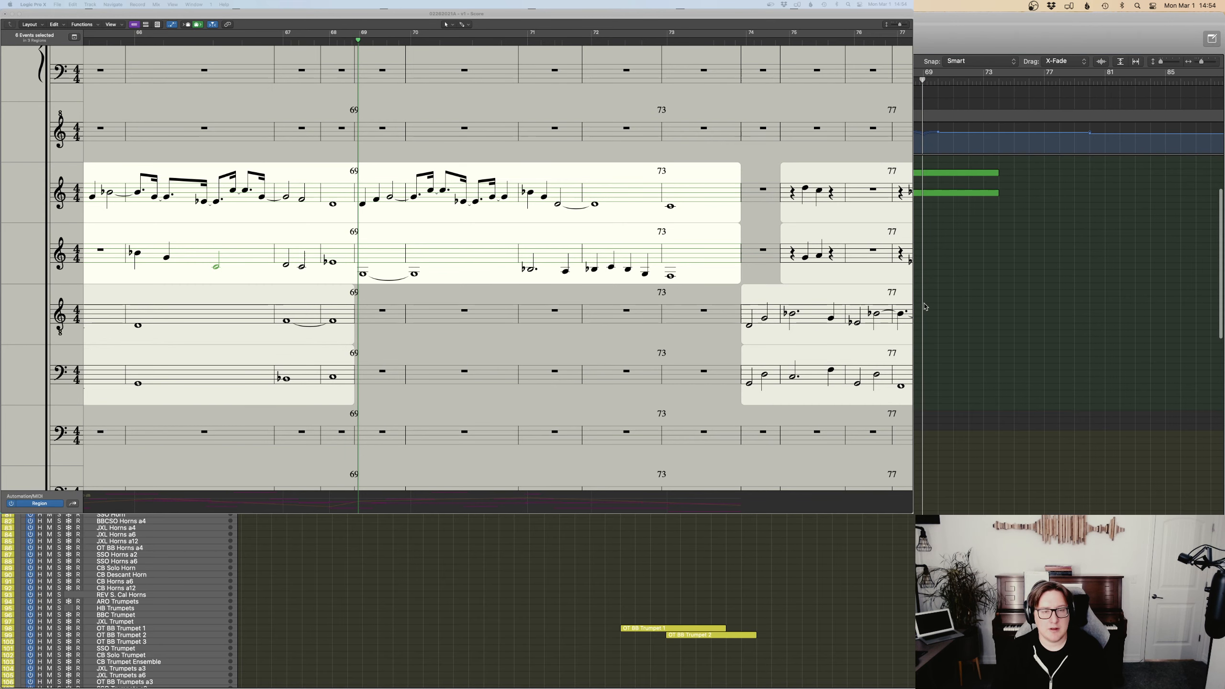
pyautogui.moveTo(981, 259); pyautogui.dragTo(893, 194)
pyautogui.press('p')
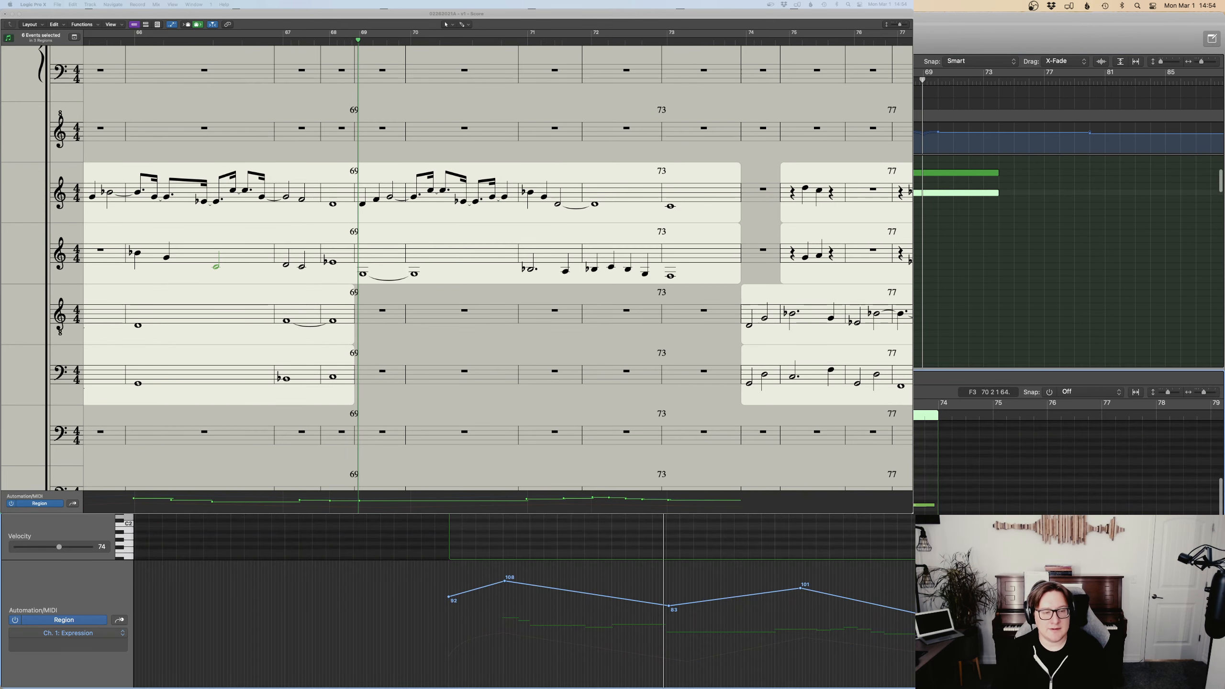
pyautogui.press('space')
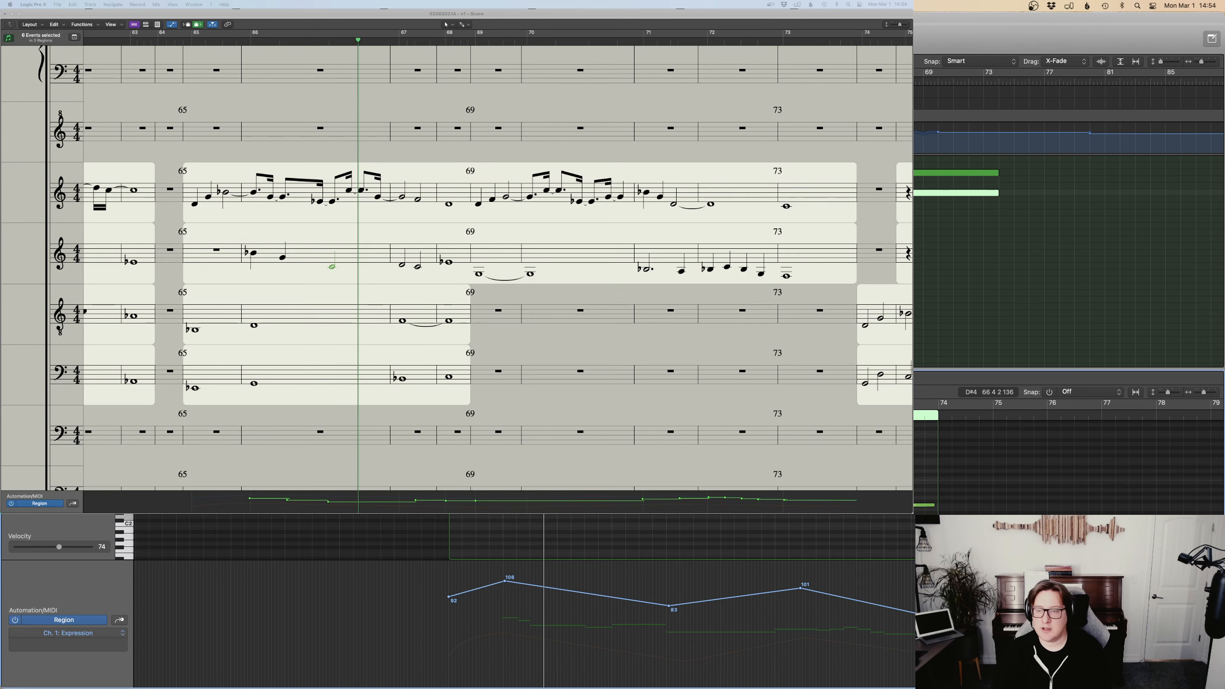
pyautogui.scroll(-10, 556, 184)
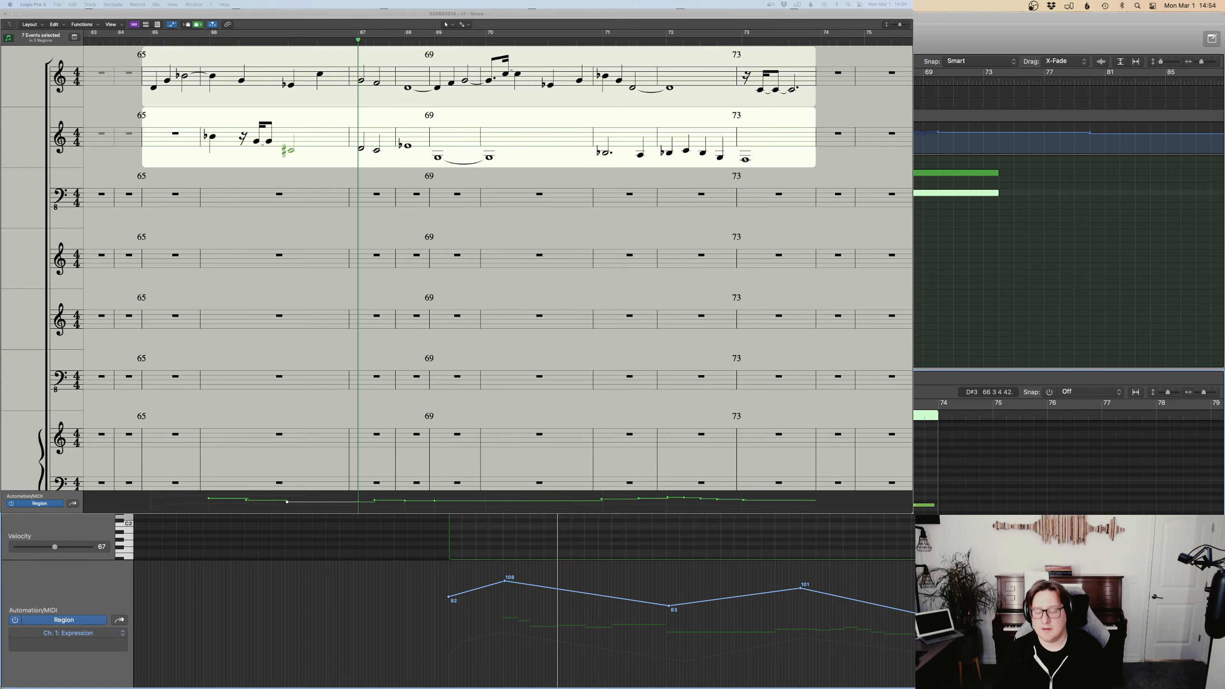
pyautogui.press(',')
pyautogui.press('space')
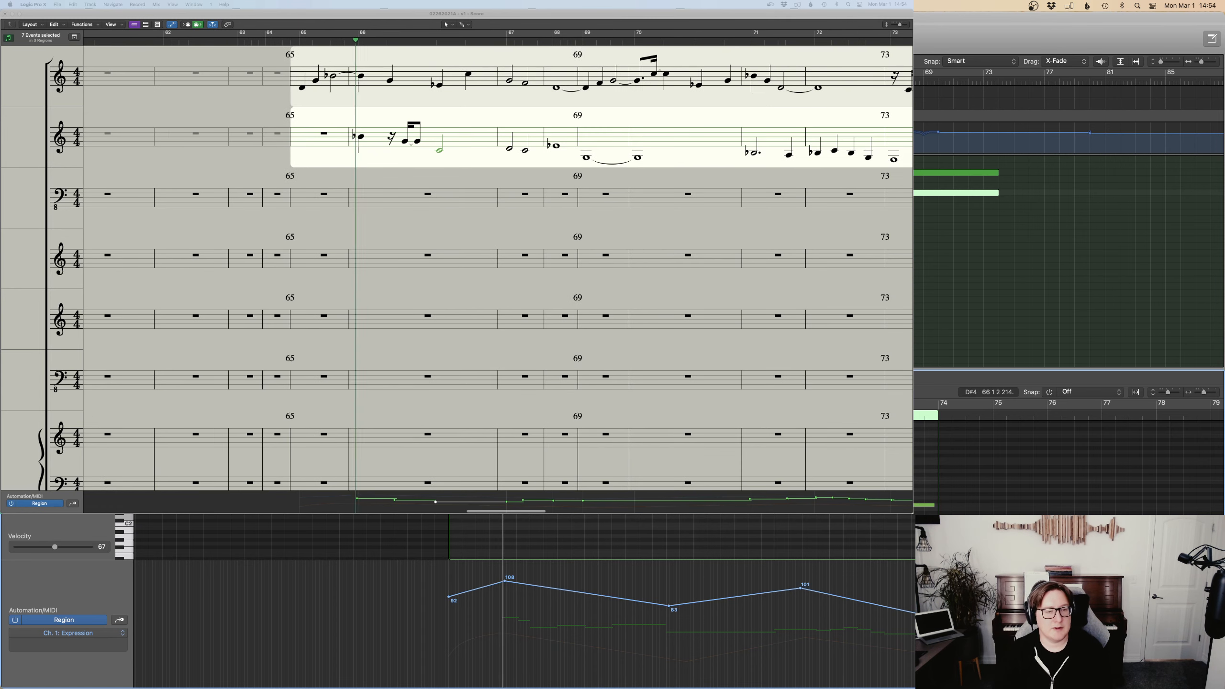
pyautogui.click(995, 267)
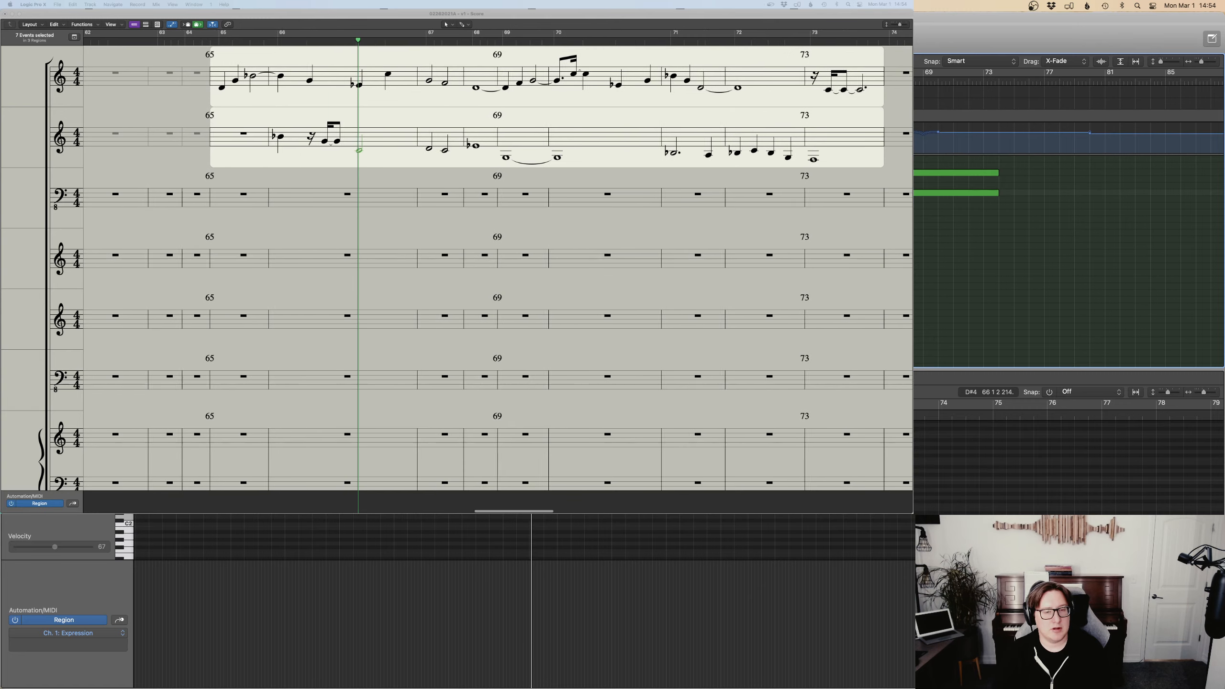
pyautogui.press('p')
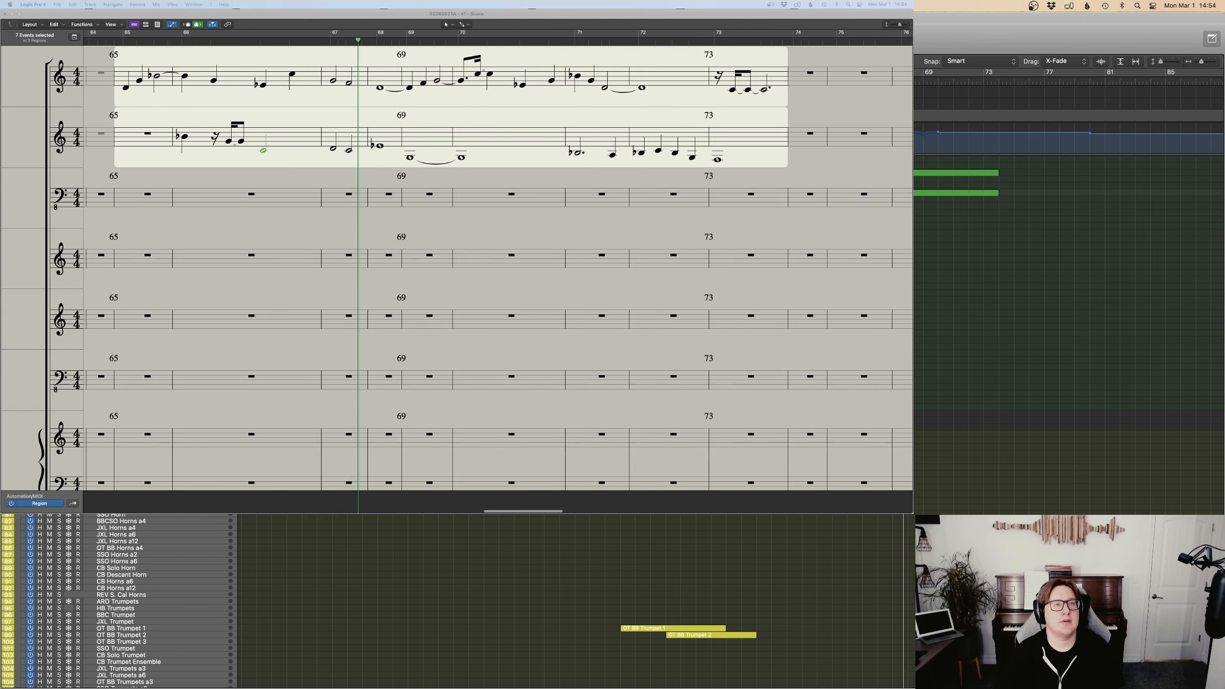
# Continue playback through bars 68 to 80 and examine the choir staves in the score alongside the choir and brass regions in the arrangement.
pyautogui.scroll(-20, 913, 339)
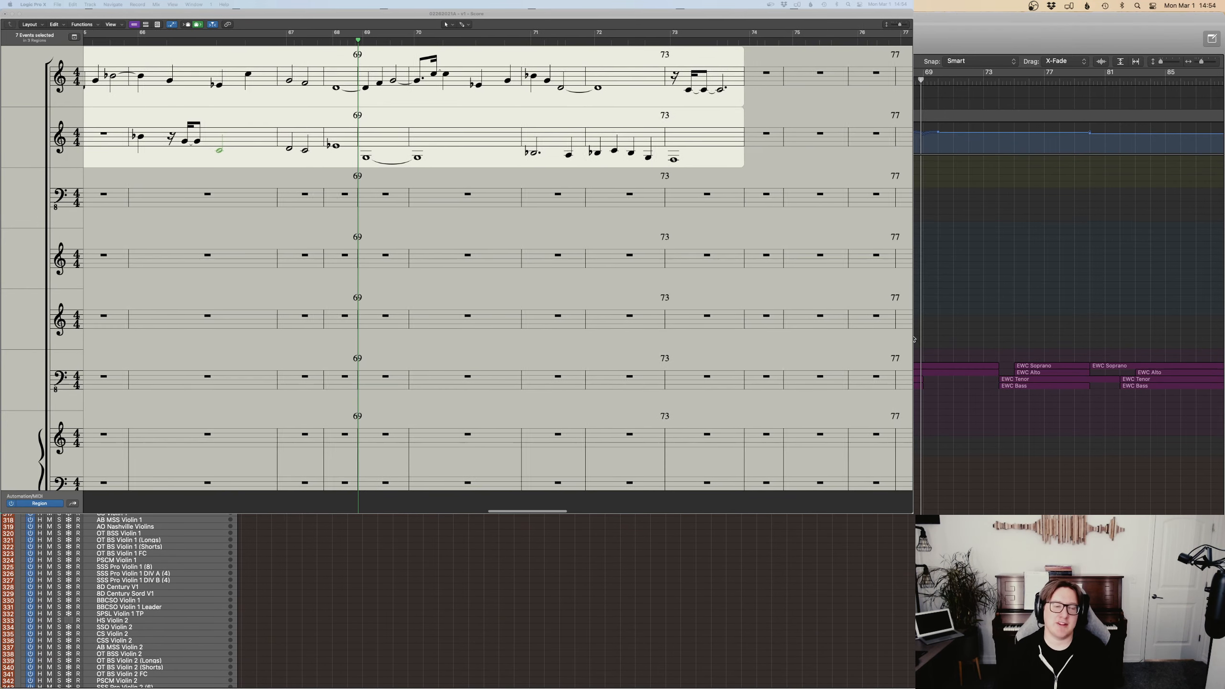
pyautogui.scroll(-3, 913, 339)
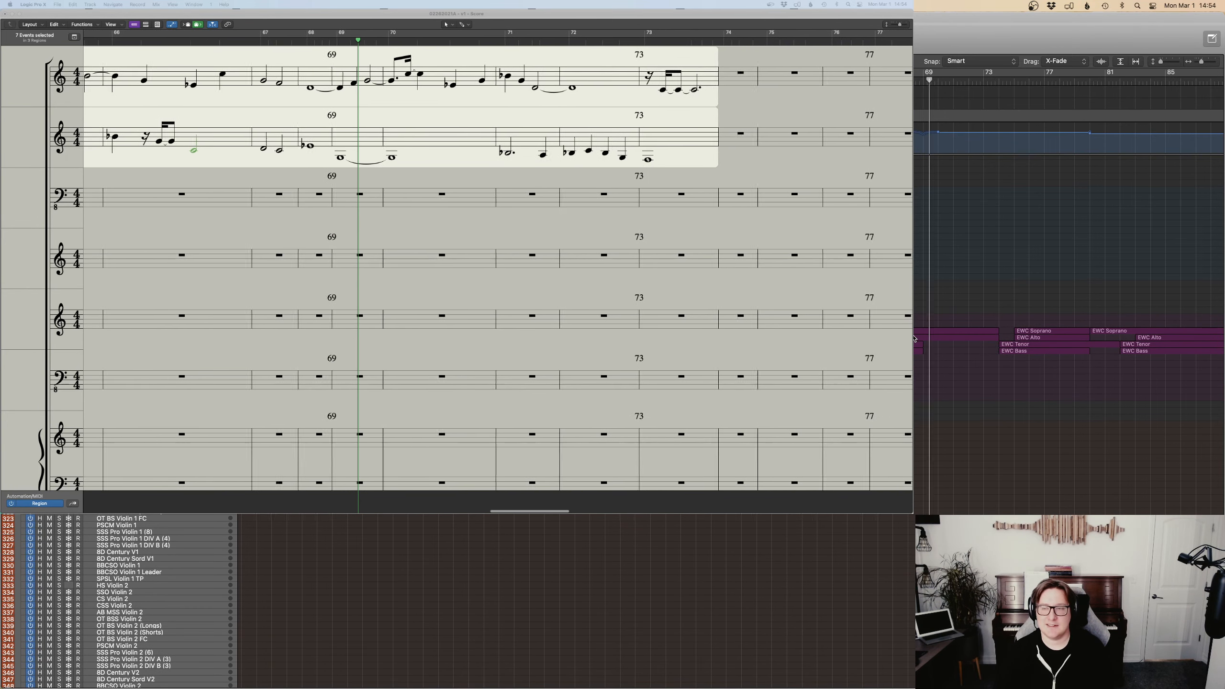
pyautogui.scroll(10, 969, 345)
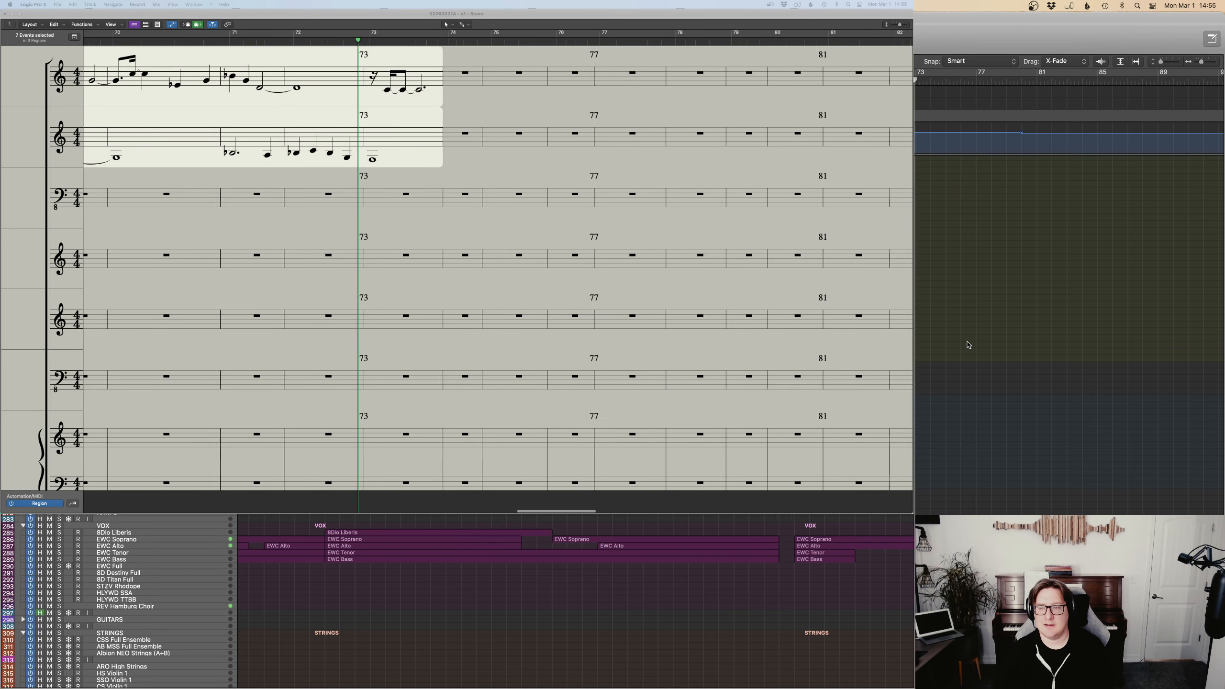
pyautogui.scroll(20, 969, 345)
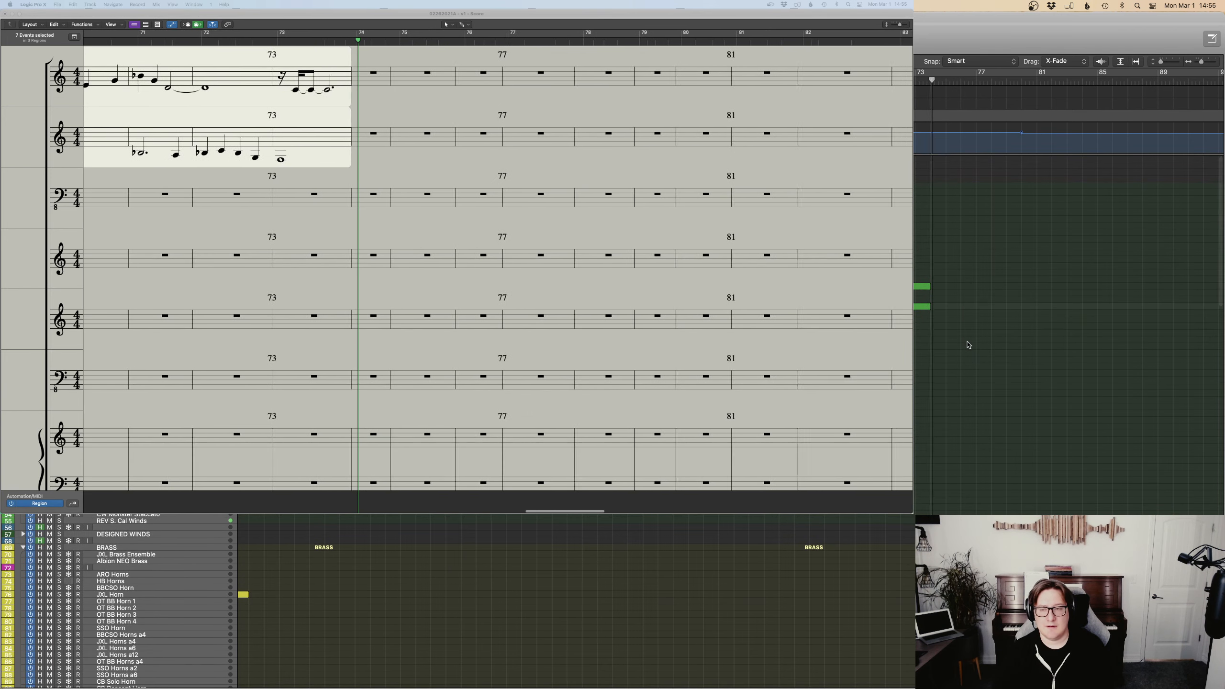
pyautogui.scroll(-6, 425, 288)
pyautogui.scroll(-5, 424, 288)
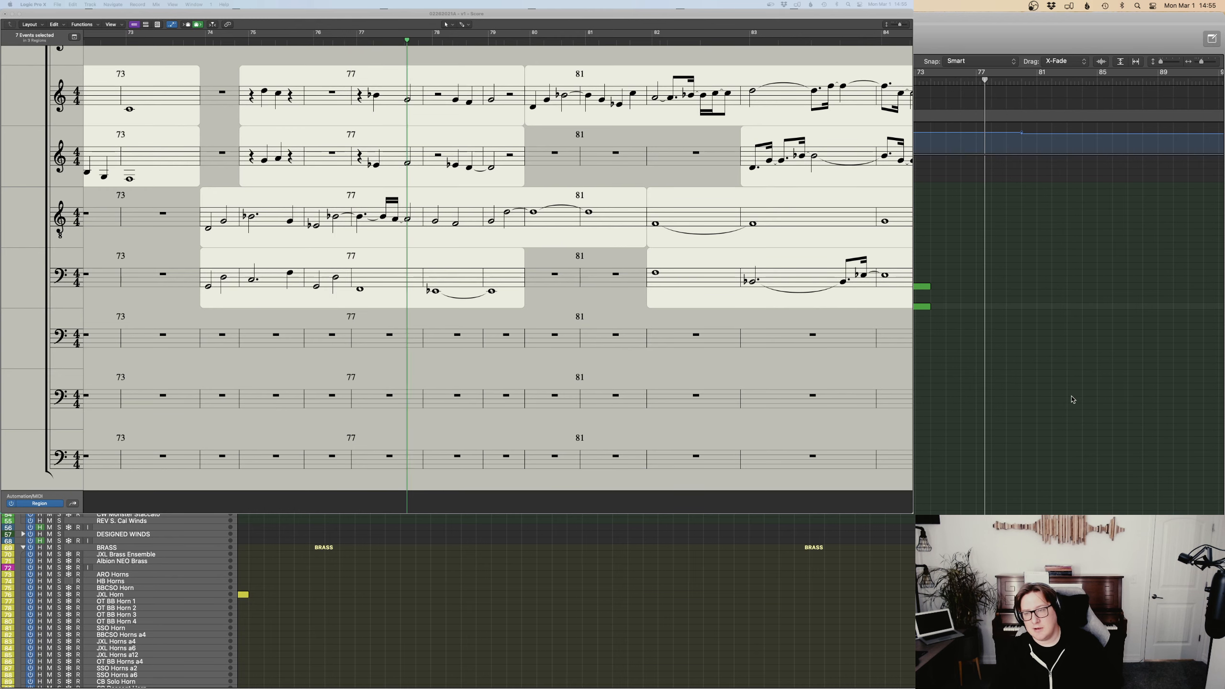
pyautogui.scroll(-5, 1051, 405)
pyautogui.scroll(10, 1030, 411)
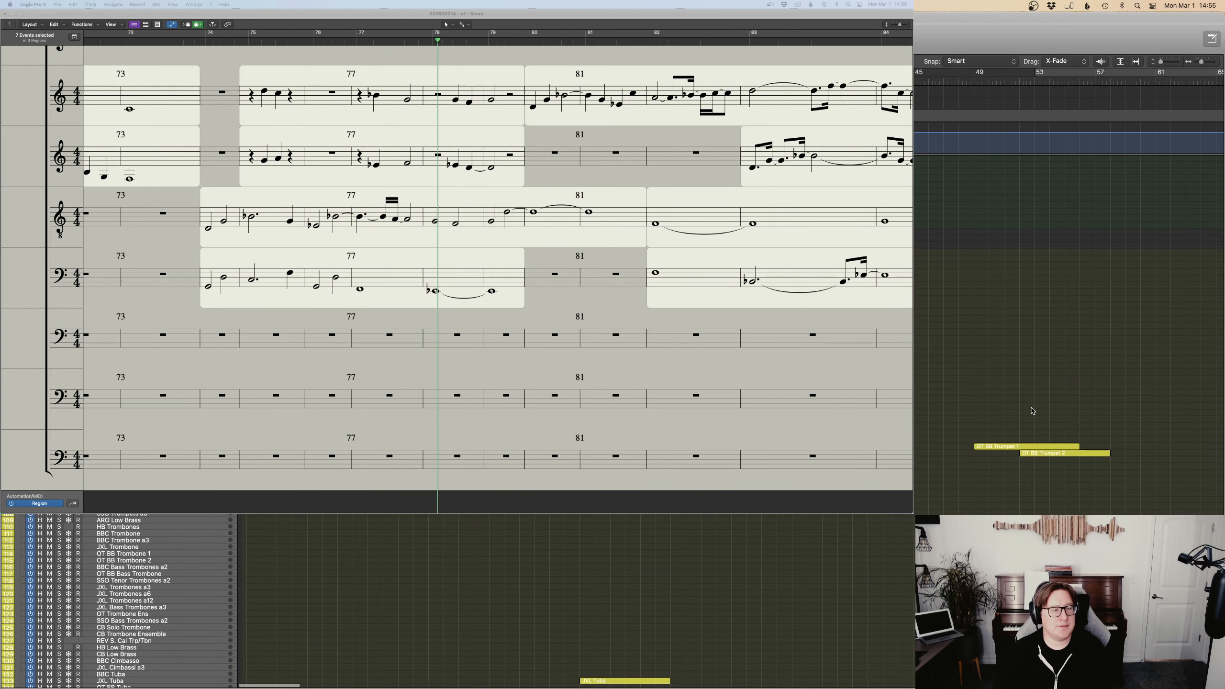
pyautogui.hscroll(-5, 1018, 412)
pyautogui.scroll(-20, 1003, 416)
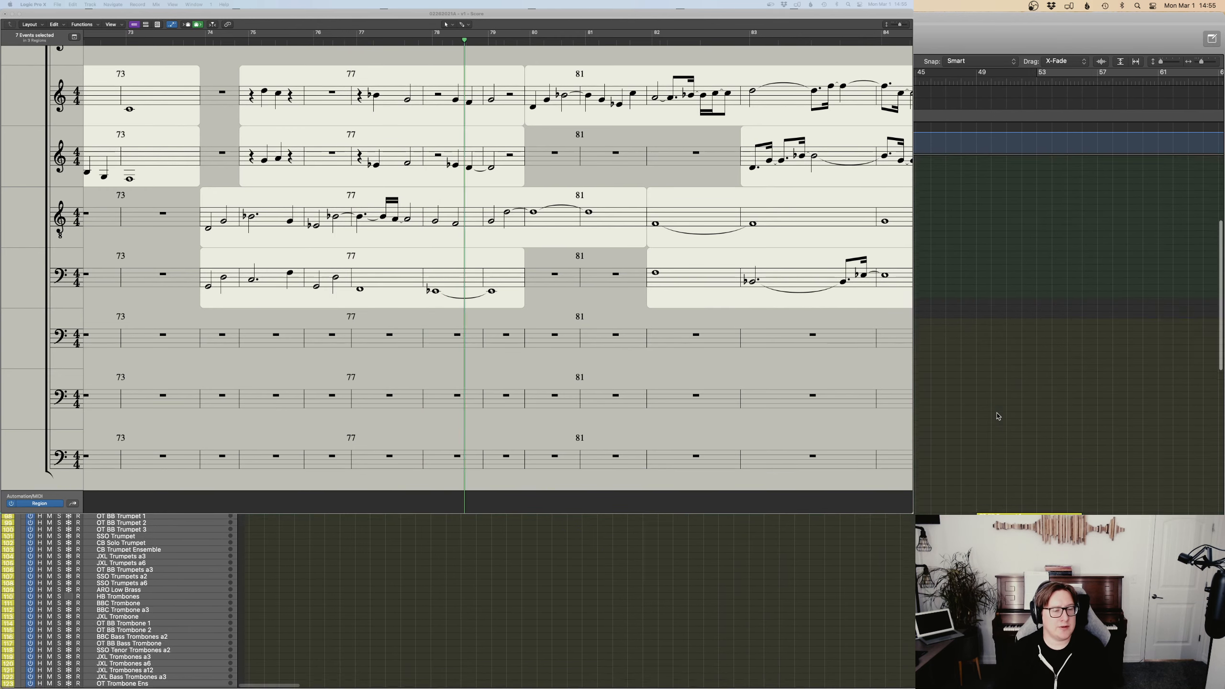
pyautogui.press('space')
pyautogui.hscroll(15, 1003, 416)
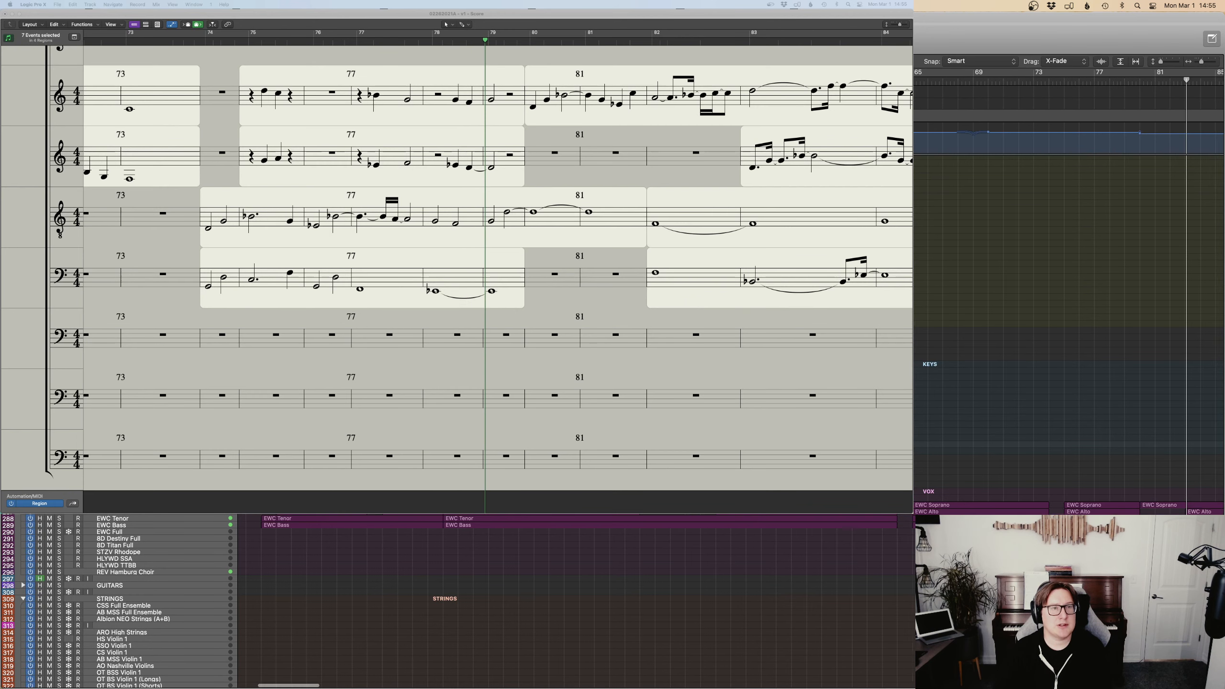
pyautogui.hscroll(-1, 1003, 416)
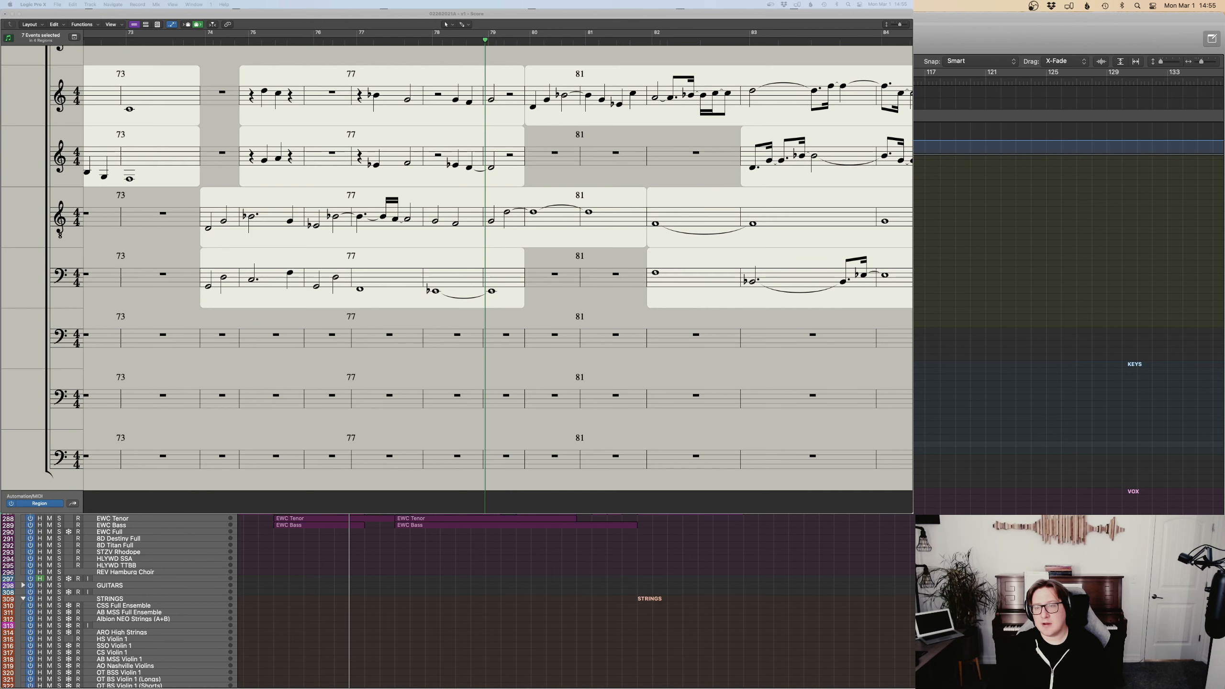
pyautogui.hscroll(-4, 1003, 416)
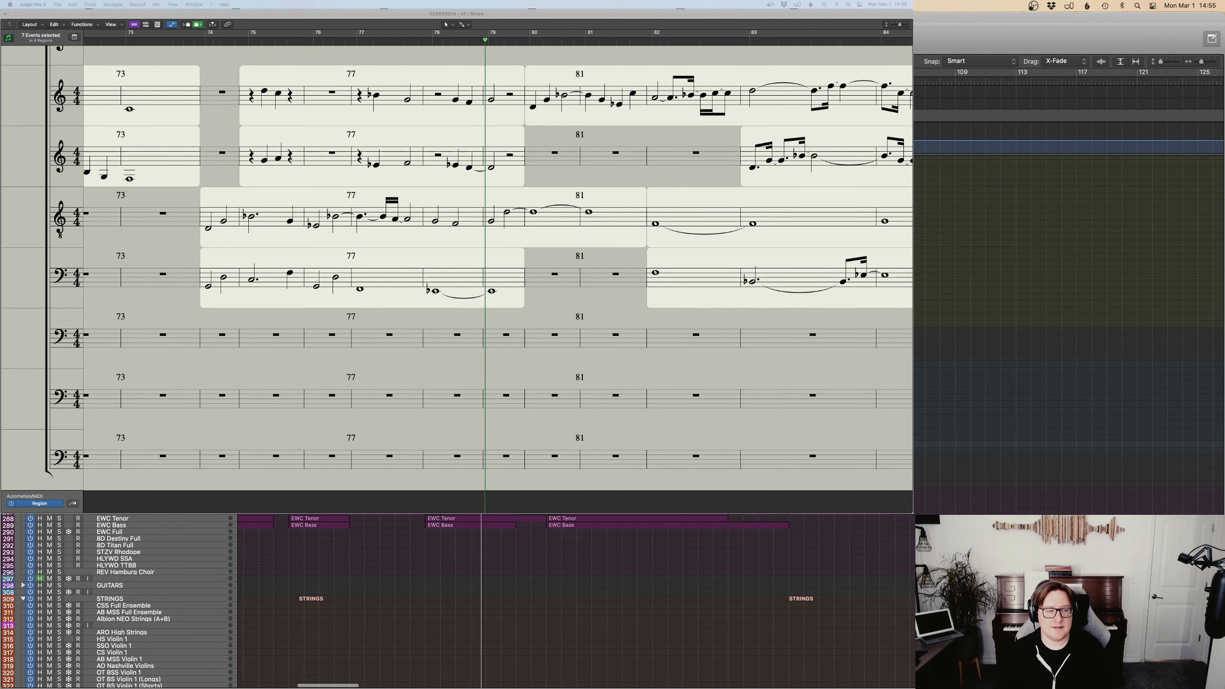
# Play back the choir from bar 75 and record an organ part on the Organ track from bar 75 to bar 80.
pyautogui.click(251, 41)
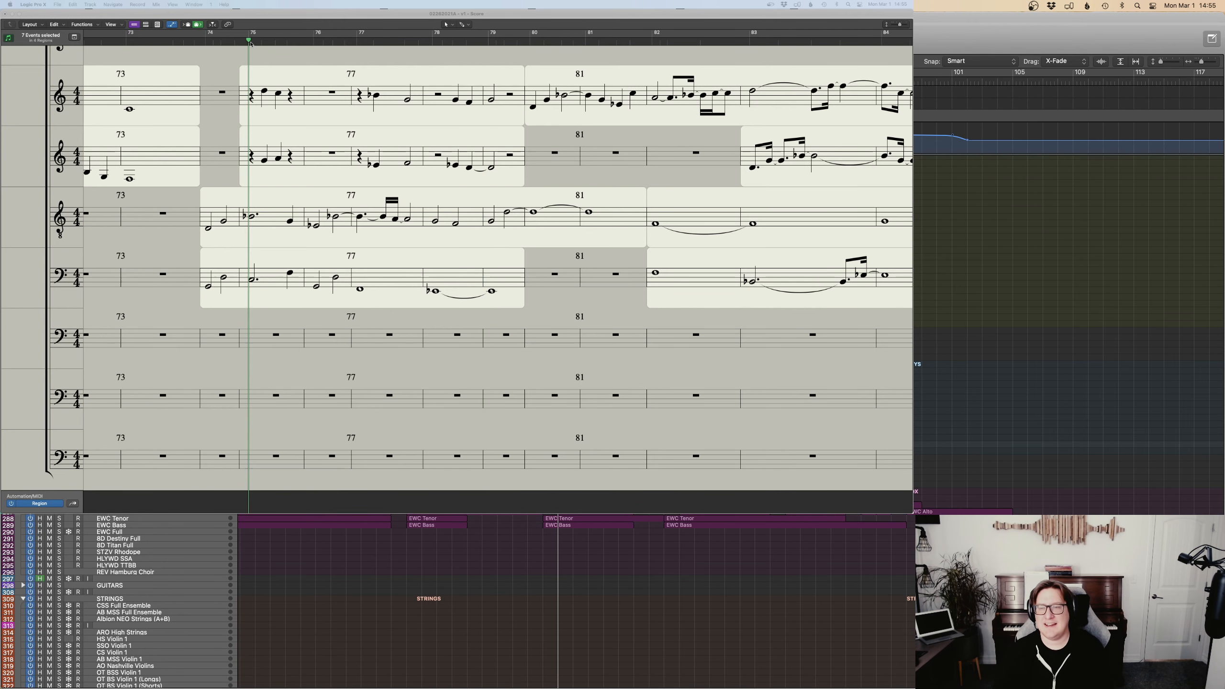
pyautogui.press('space')
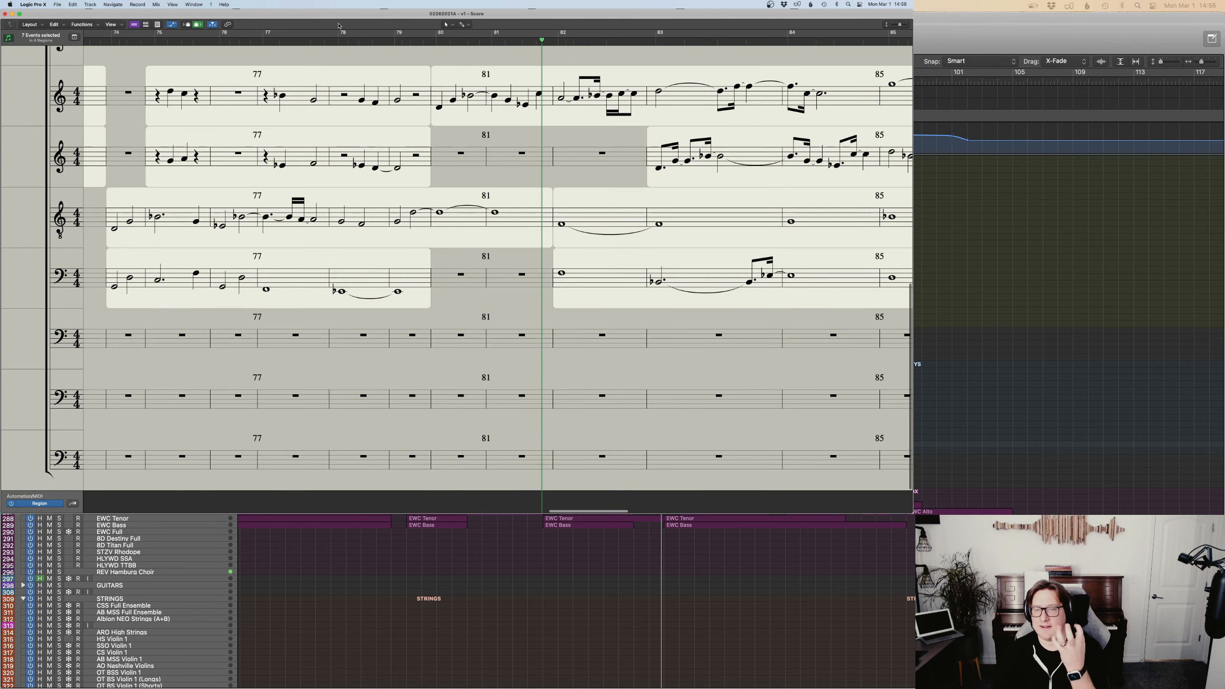
pyautogui.click(155, 43)
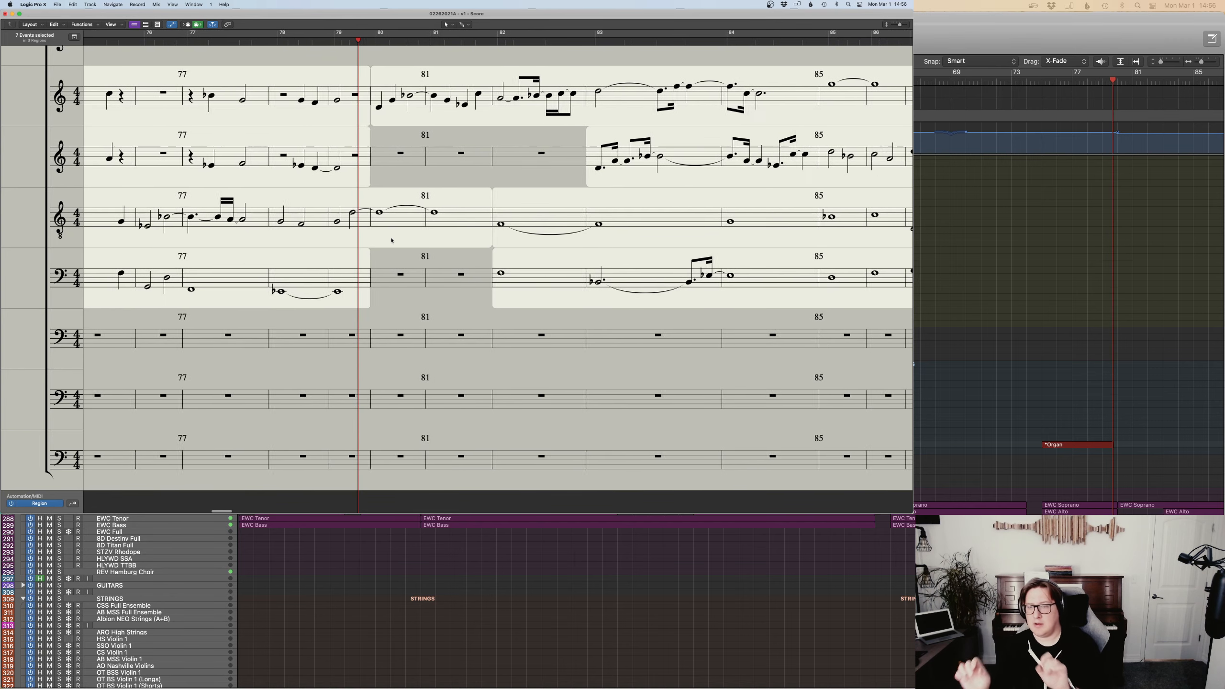
pyautogui.press('space')
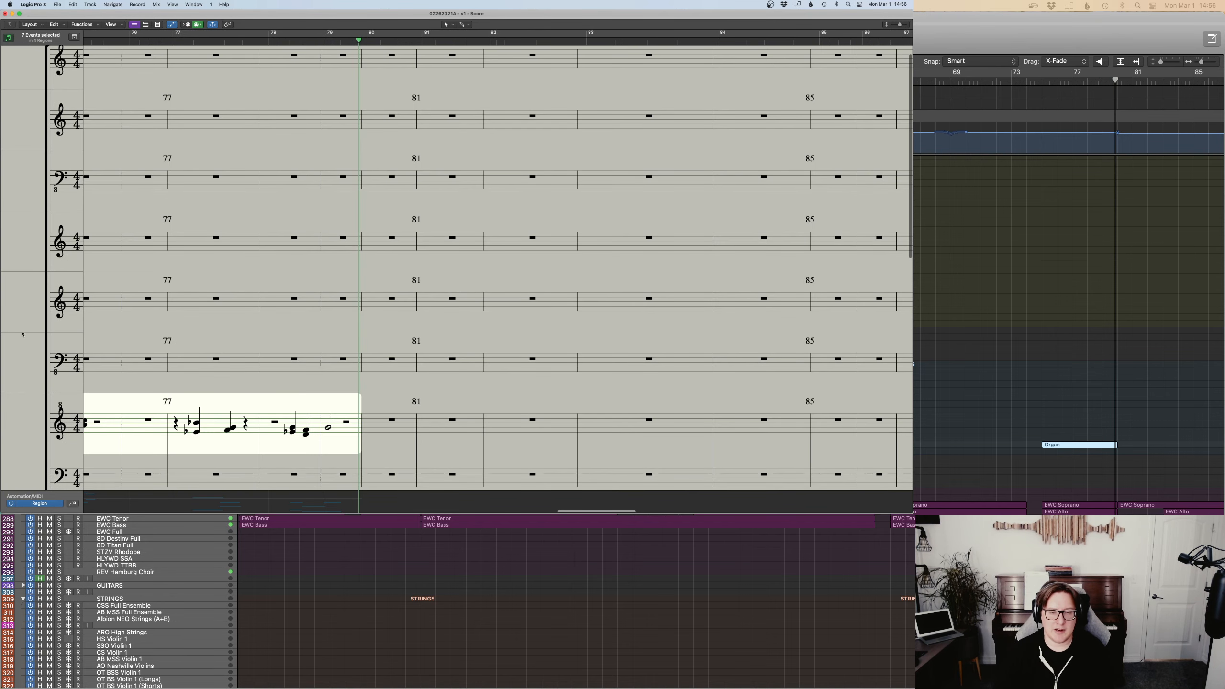
# Open the Organ region at bar 75 in the Piano Roll and quantize all of its notes.
pyautogui.hscroll(-2, 1069, 299)
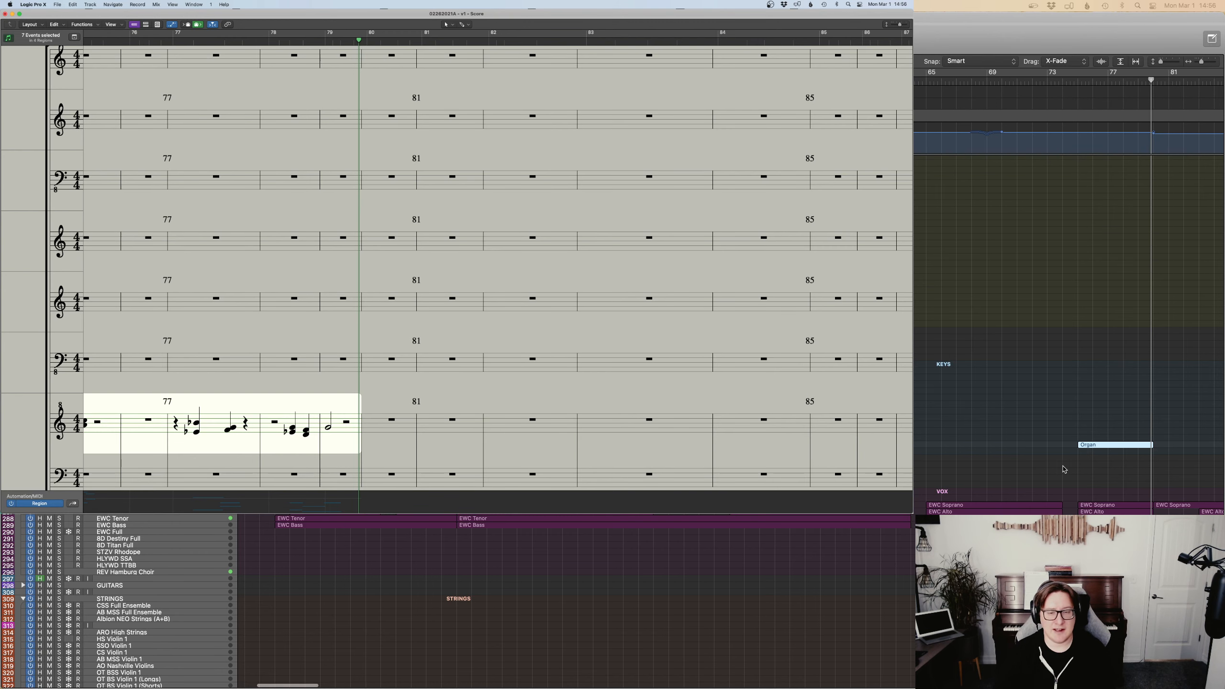
pyautogui.doubleClick(1095, 445)
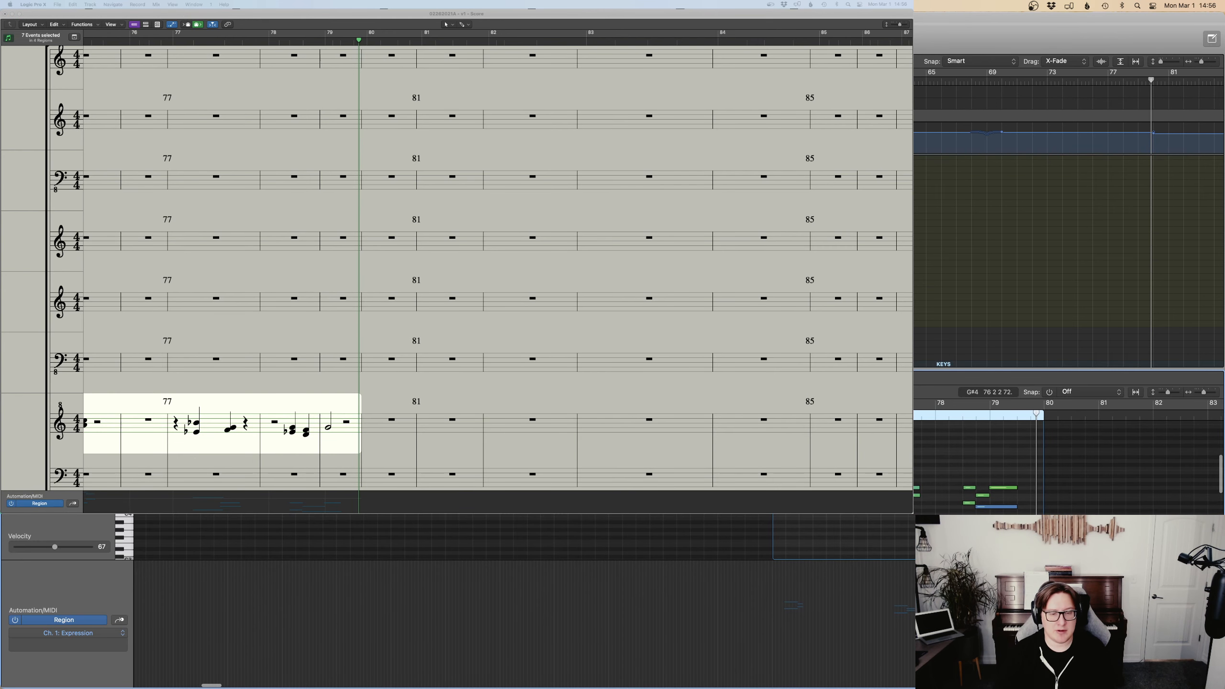
pyautogui.press('super+a')
pyautogui.press('q')
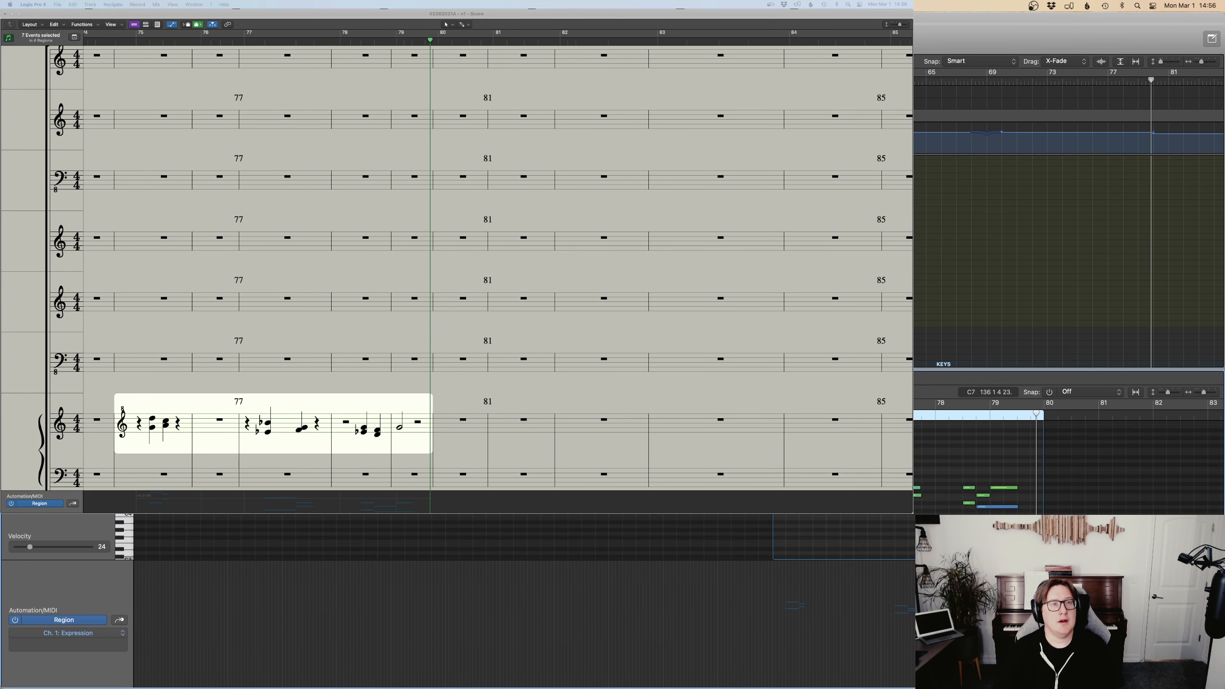
# Shorten the second organ chord in bar 75 and play the organ back with the choir.
pyautogui.press('super+Right')
pyautogui.press('super+Right')
pyautogui.press('super+Right')
pyautogui.press('super+Right')
pyautogui.press('super+Right')
pyautogui.press('super+Right')
pyautogui.hscroll(-15, 357, 499)
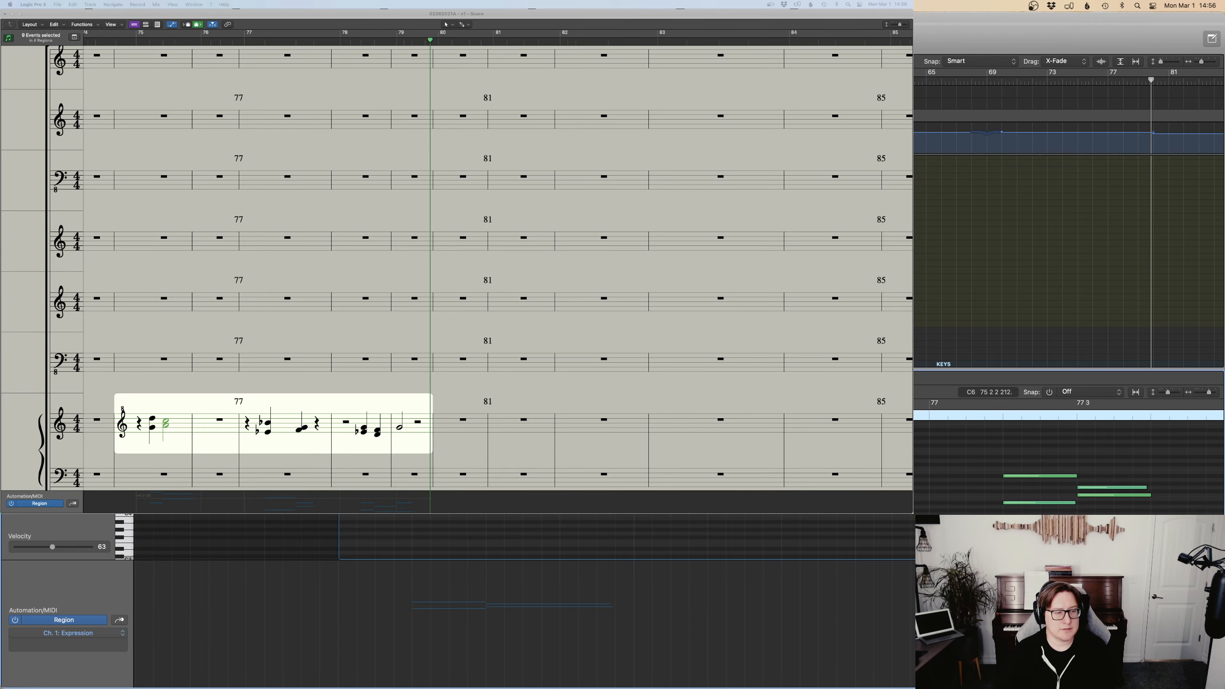
pyautogui.click(648, 522)
pyautogui.press('space')
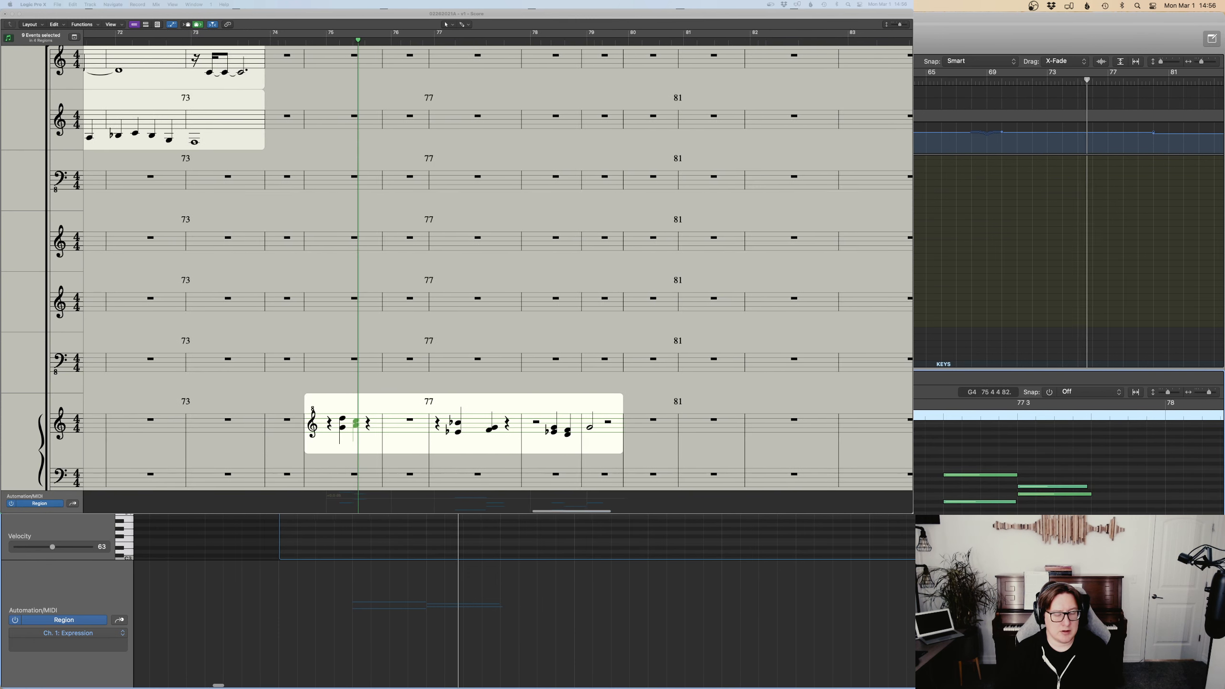
pyautogui.press('p')
# Automate the organ track's volume from 0.0 dB down to -4.5 dB just before its region at bar 75.
pyautogui.press('super+Down')
pyautogui.press('super+Down')
pyautogui.press('super+Down')
pyautogui.press('super+Down')
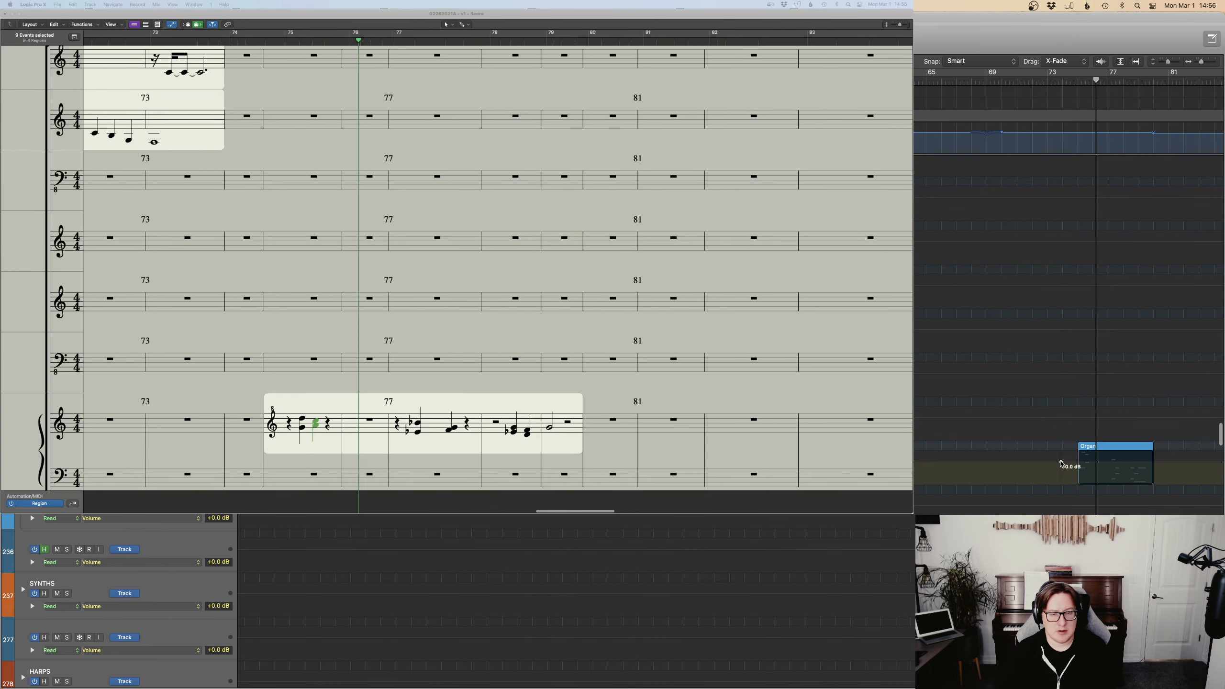
pyautogui.click(1061, 463)
pyautogui.moveTo(1074, 463); pyautogui.dragTo(1074, 467)
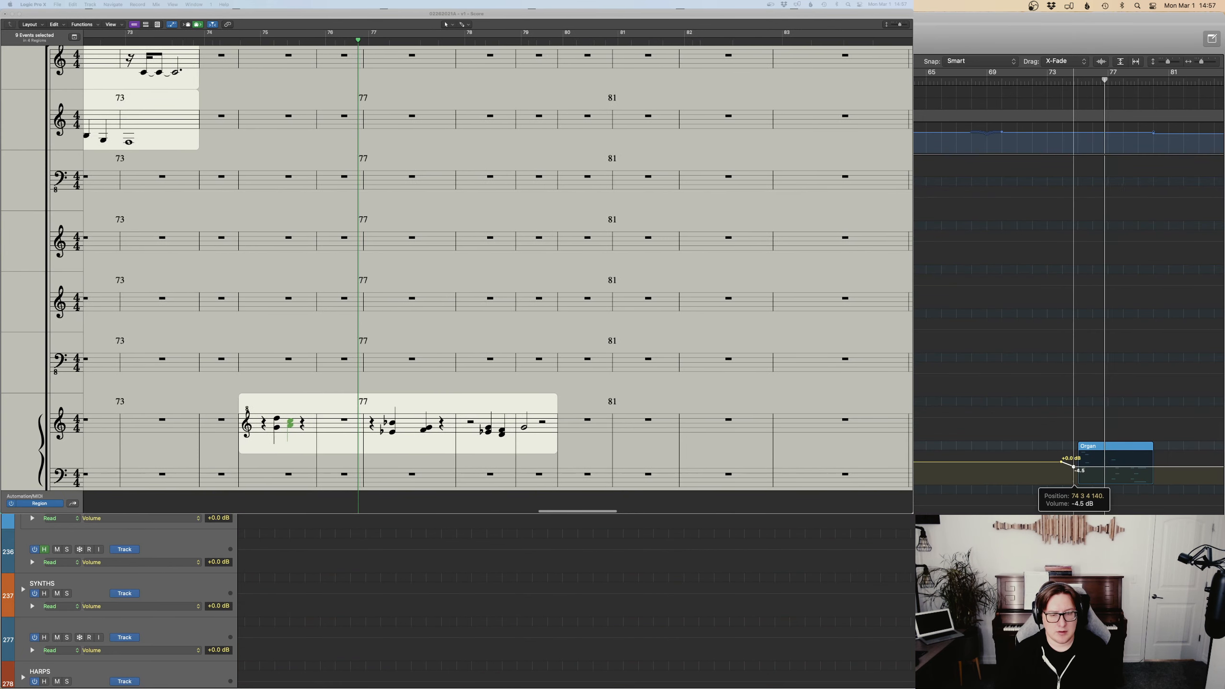
pyautogui.press('a')
pyautogui.press('super+Up')
pyautogui.press('super+Up')
pyautogui.press('super+Up')
pyautogui.press('super+Up')
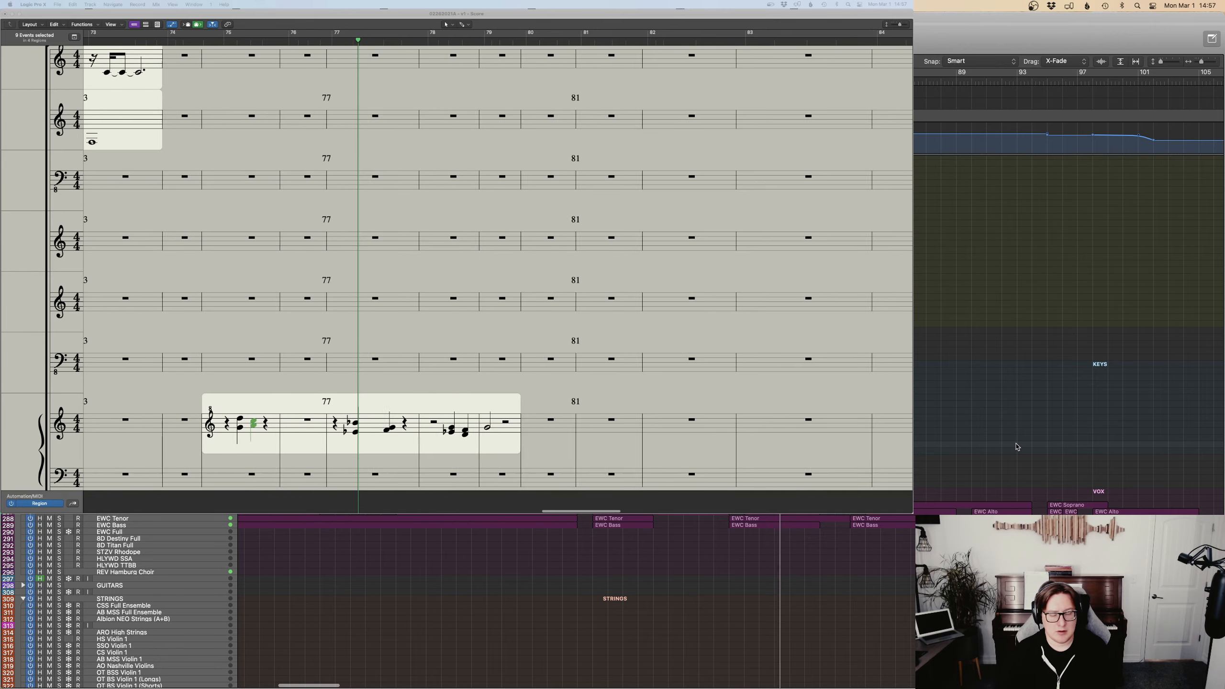
# Follow the organ and choir staves in the score from bar 77 to 104 during playback and look over the choir and string regions.
pyautogui.scroll(-5, 304, 307)
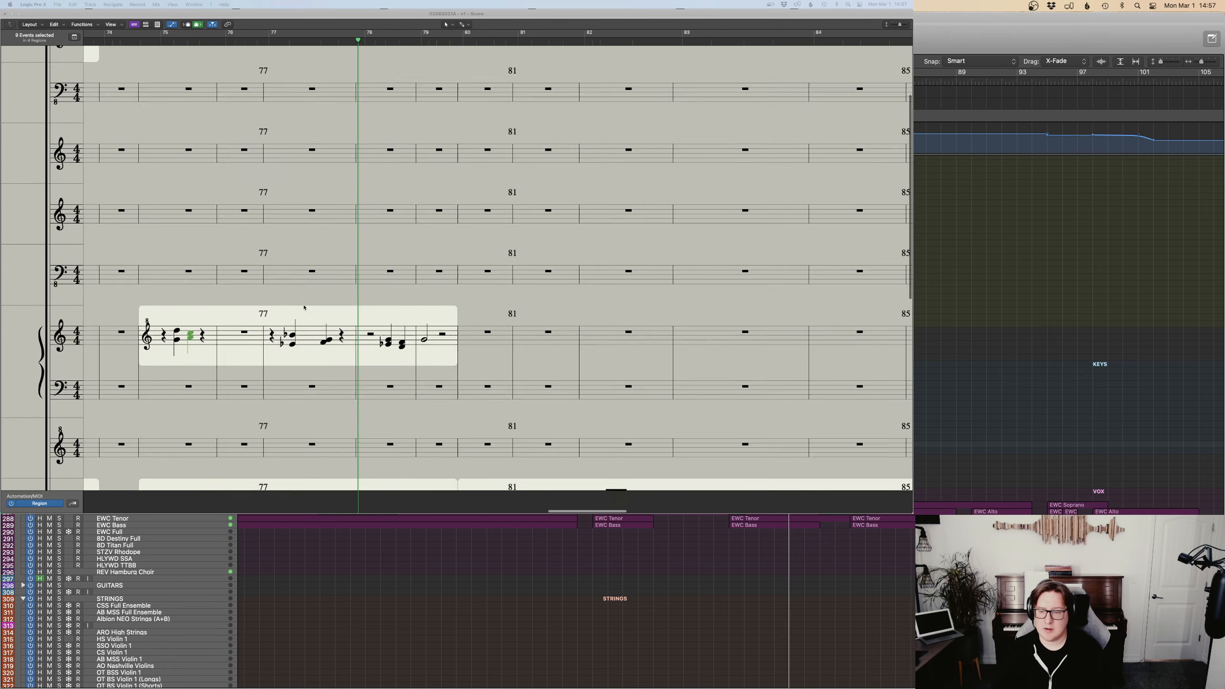
pyautogui.scroll(-2, 304, 307)
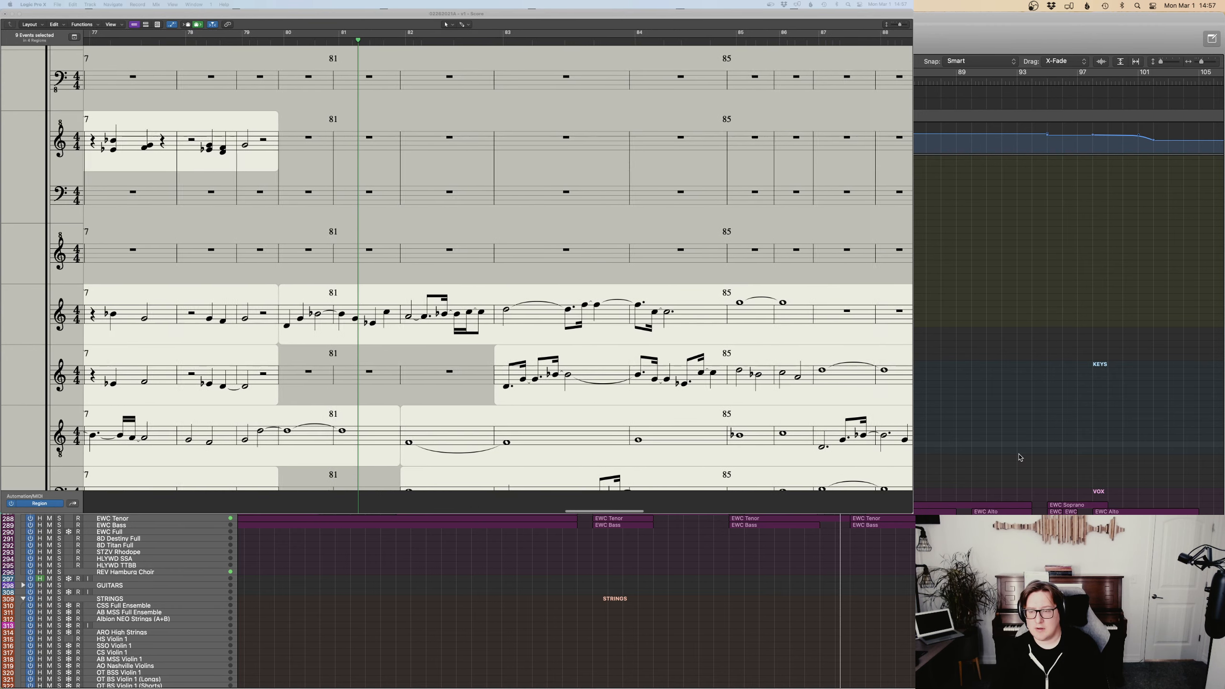
pyautogui.scroll(-5, 280, 371)
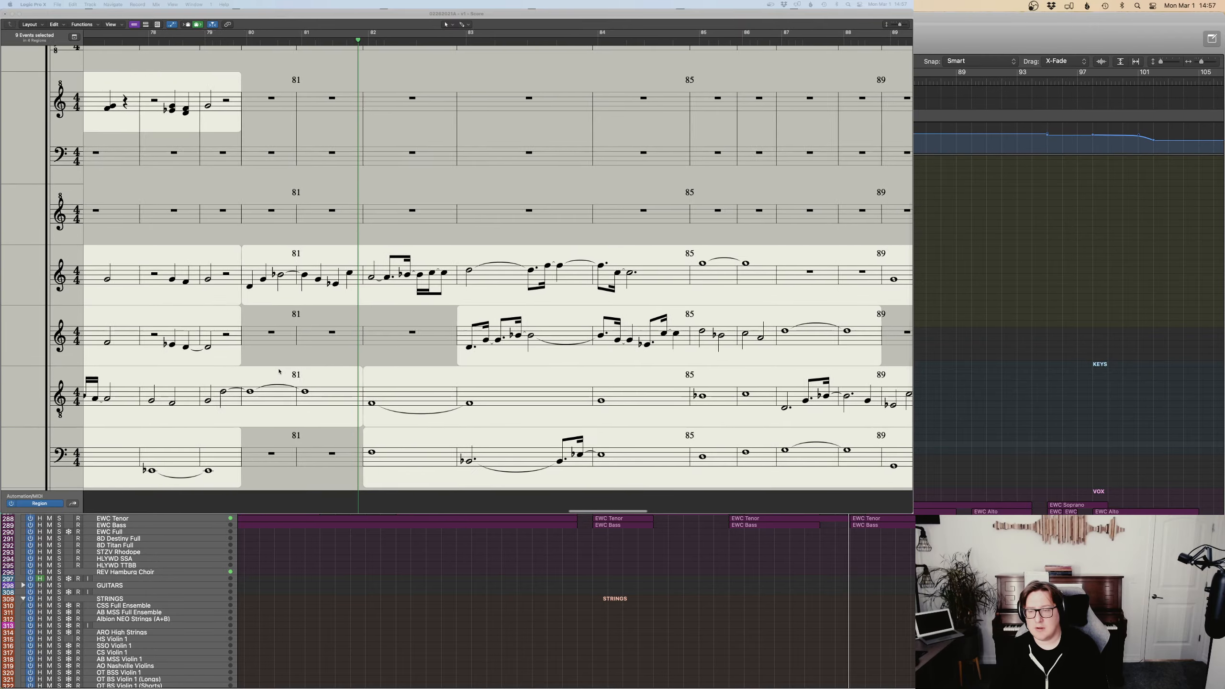
pyautogui.scroll(-1, 279, 371)
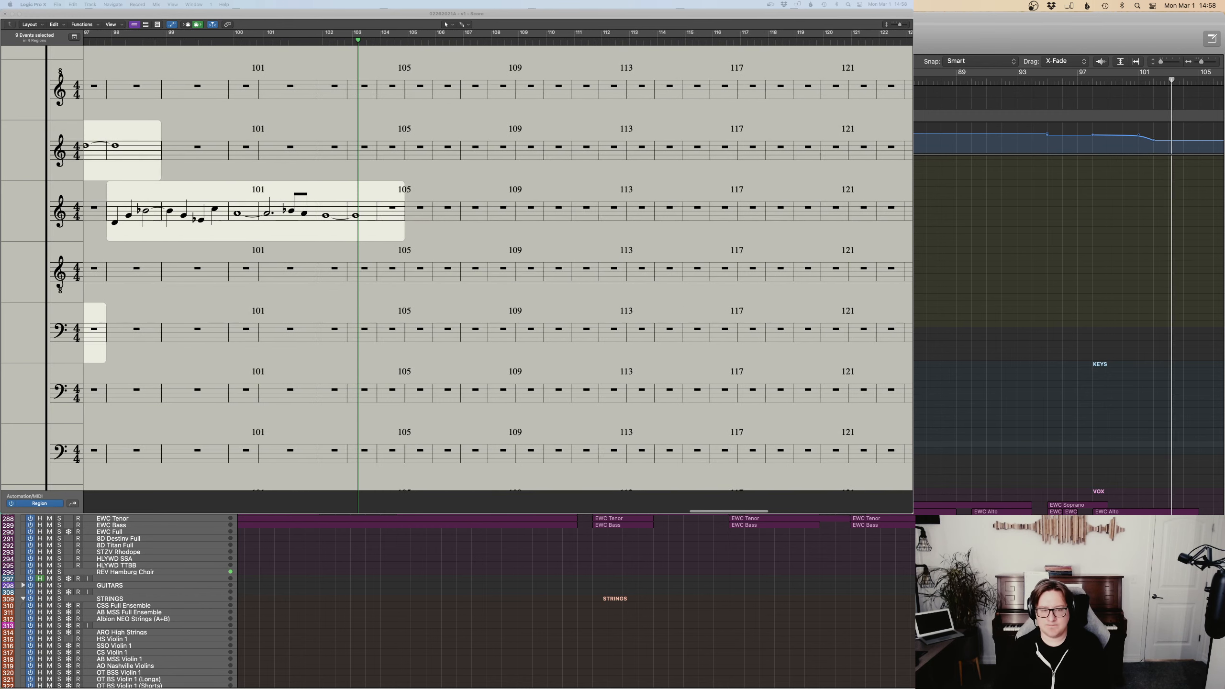
pyautogui.scroll(-10, 977, 465)
pyautogui.hscroll(-20, 978, 466)
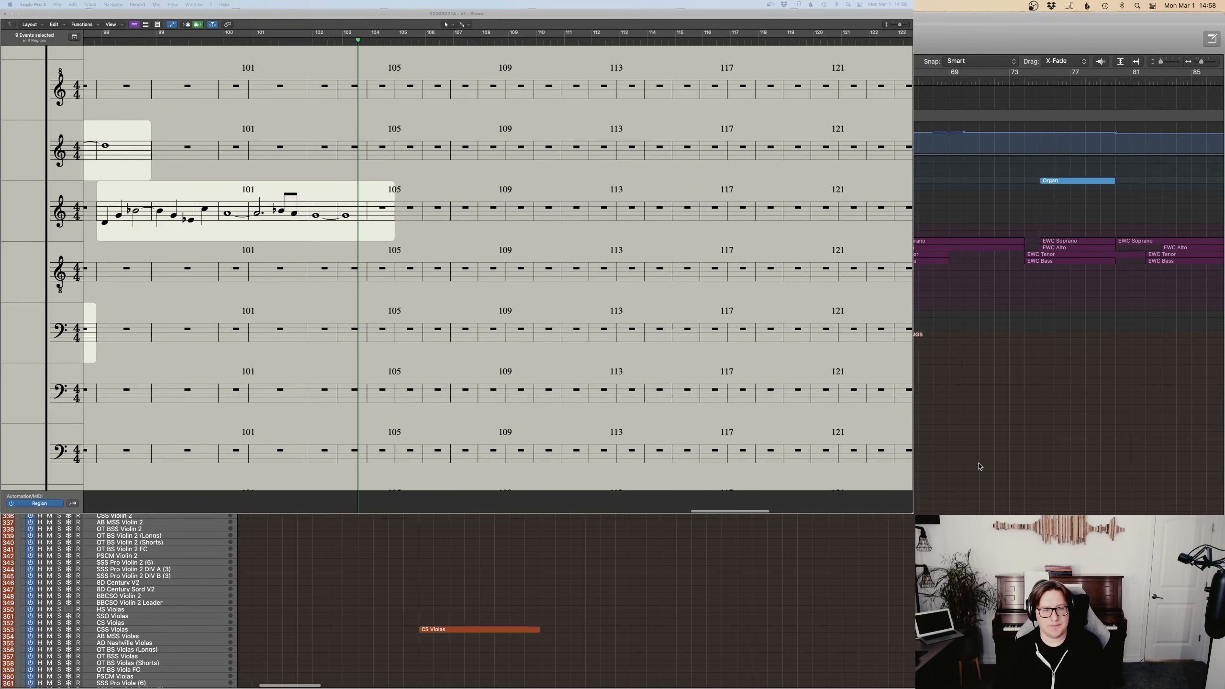
pyautogui.scroll(10, 973, 468)
pyautogui.hscroll(15, 977, 463)
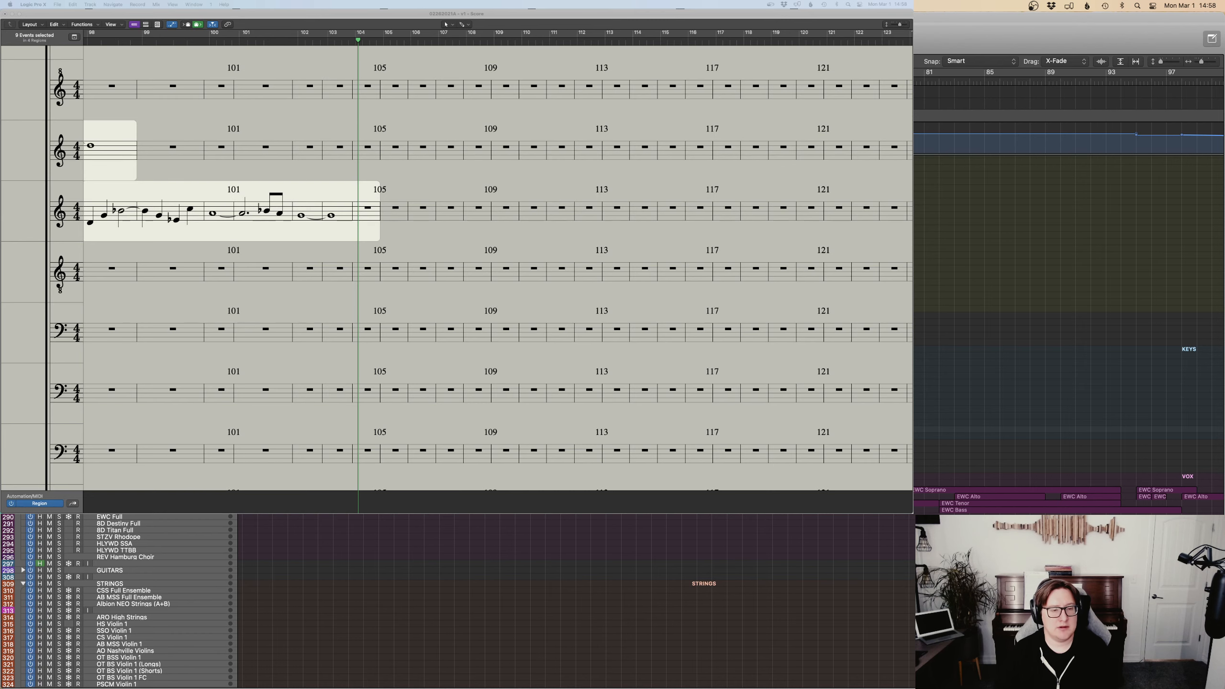
# Play the cue from its beginning, following the piano and choir staves in the score, and look over the choir and string tracks.
pyautogui.scroll(-2, 573, 601)
pyautogui.hscroll(-5, 573, 600)
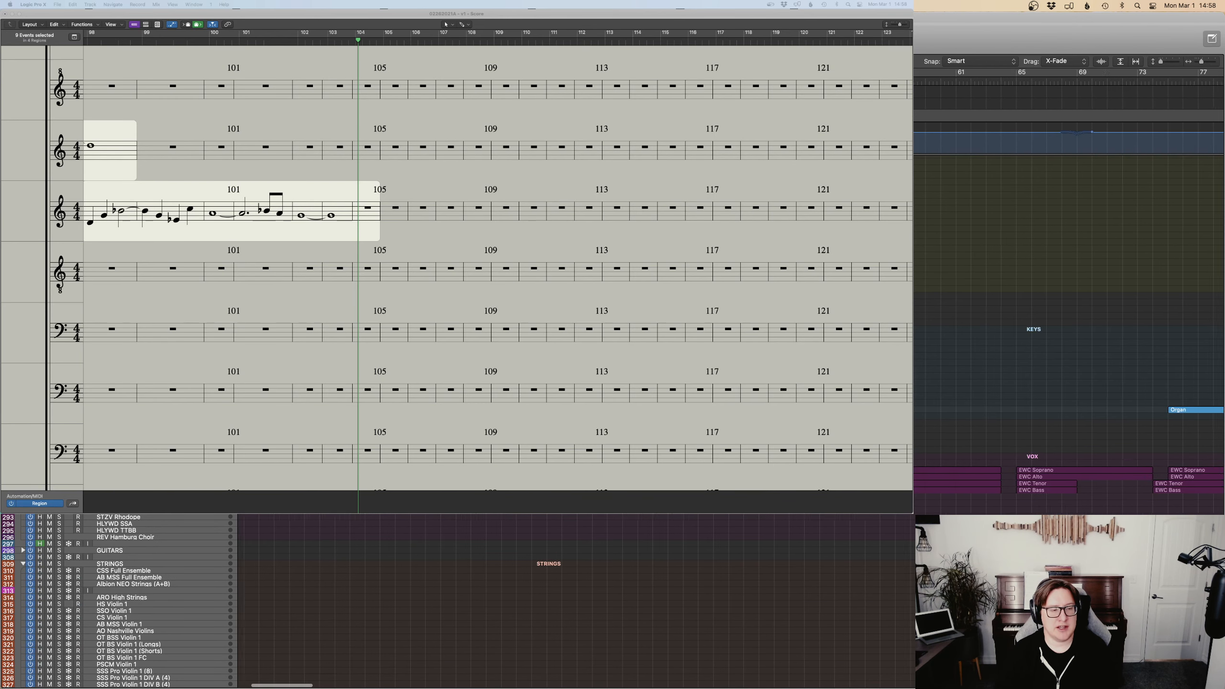
pyautogui.hscroll(-4, 573, 601)
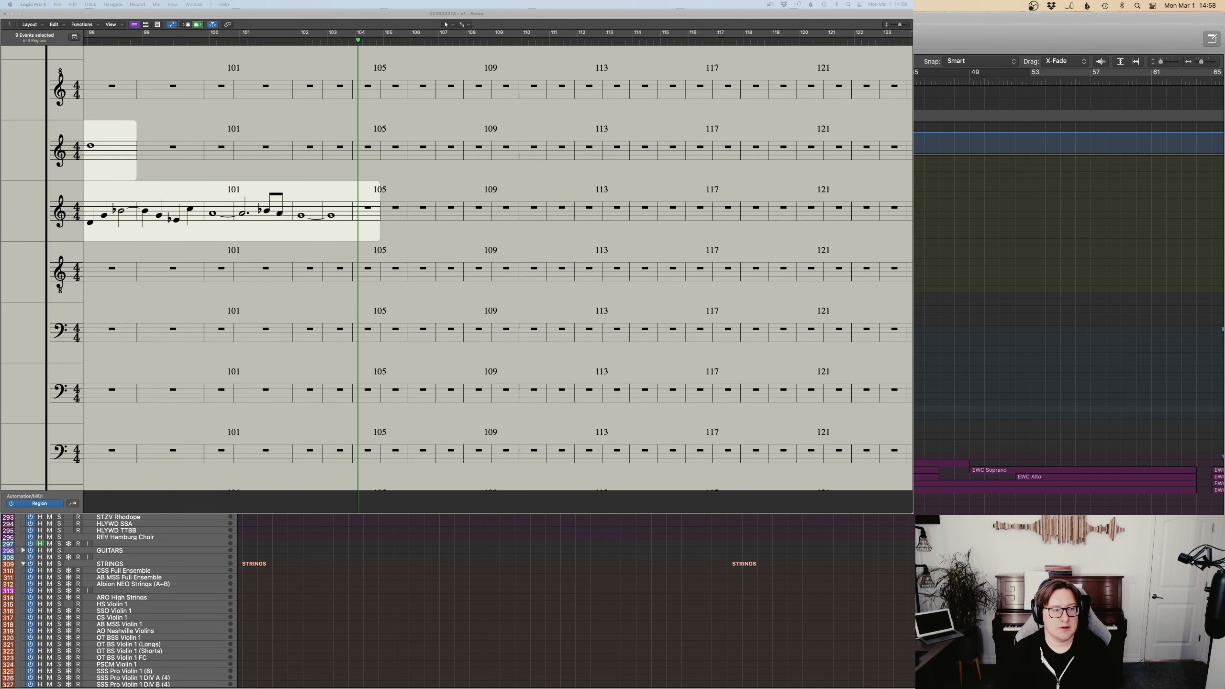
pyautogui.press('Return')
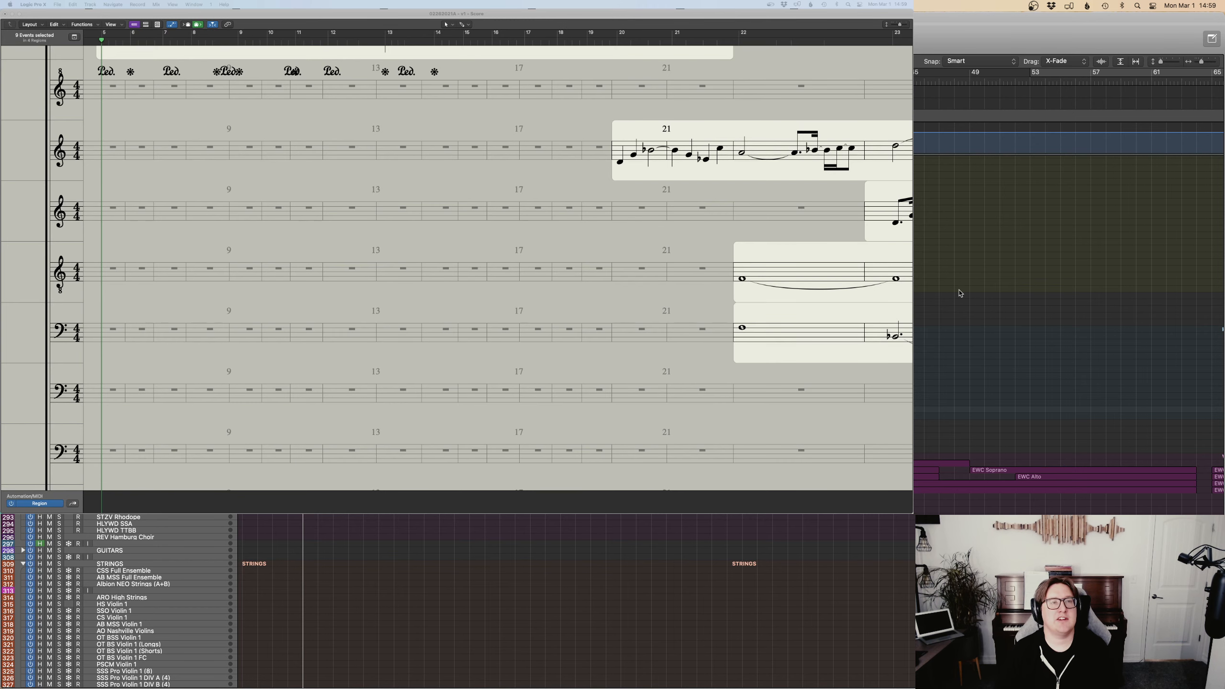
pyautogui.hscroll(12, 959, 293)
pyautogui.hscroll(-12, 958, 293)
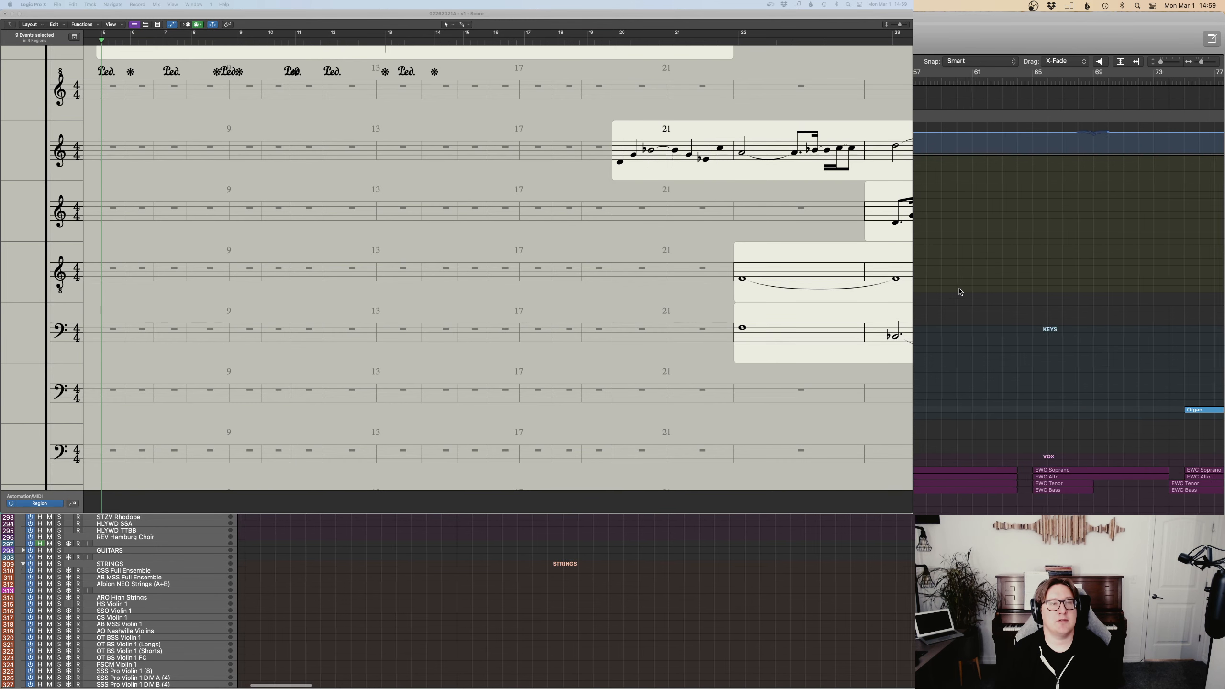
pyautogui.scroll(-8, 1068, 333)
pyautogui.scroll(6, 1068, 333)
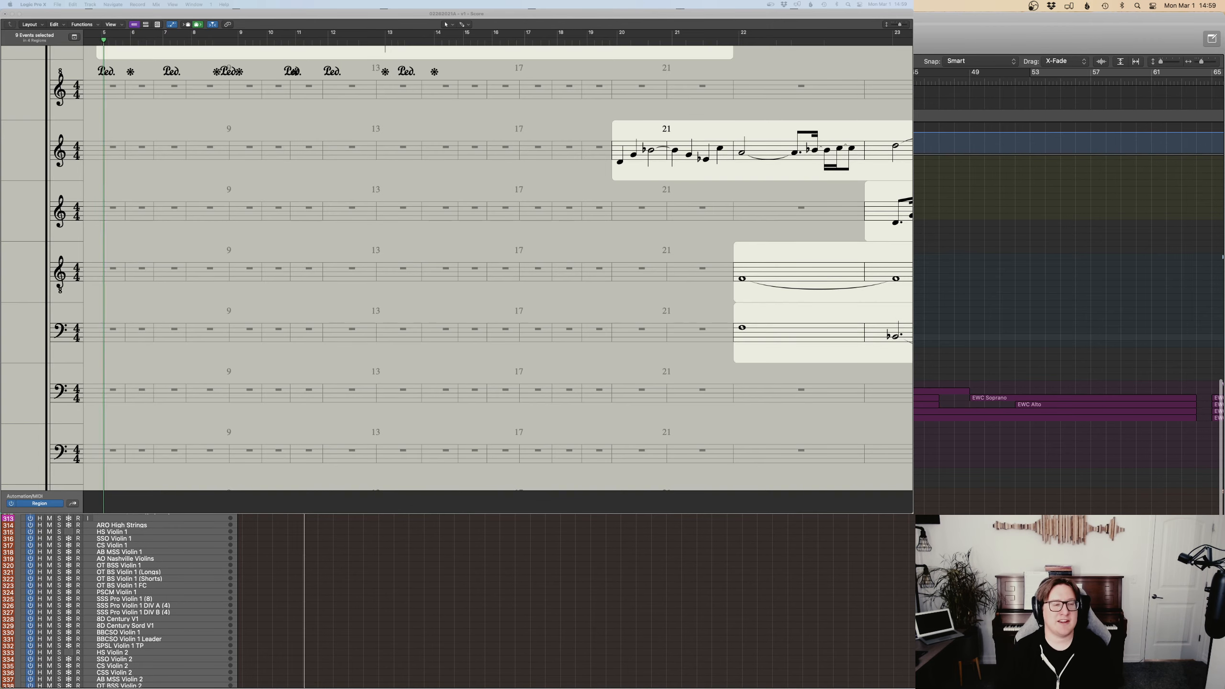
pyautogui.scroll(1, 171, 256)
pyautogui.scroll(8, 171, 257)
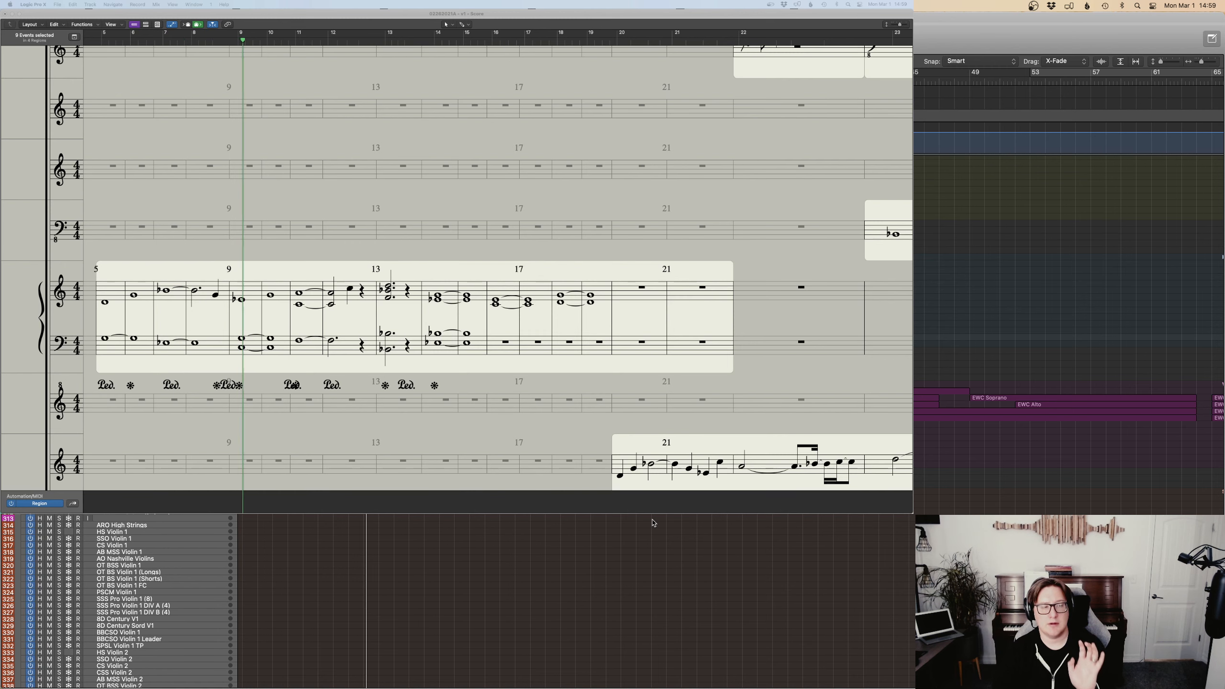
pyautogui.scroll(-10, 723, 482)
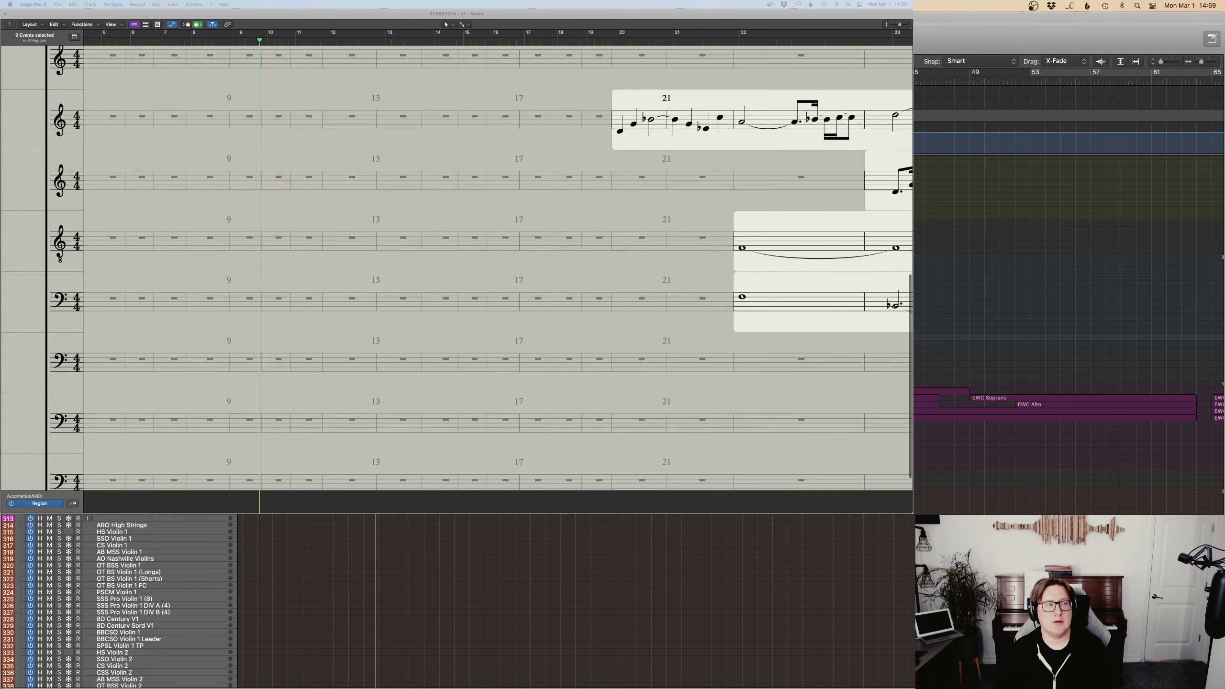
pyautogui.scroll(5, 9, 163)
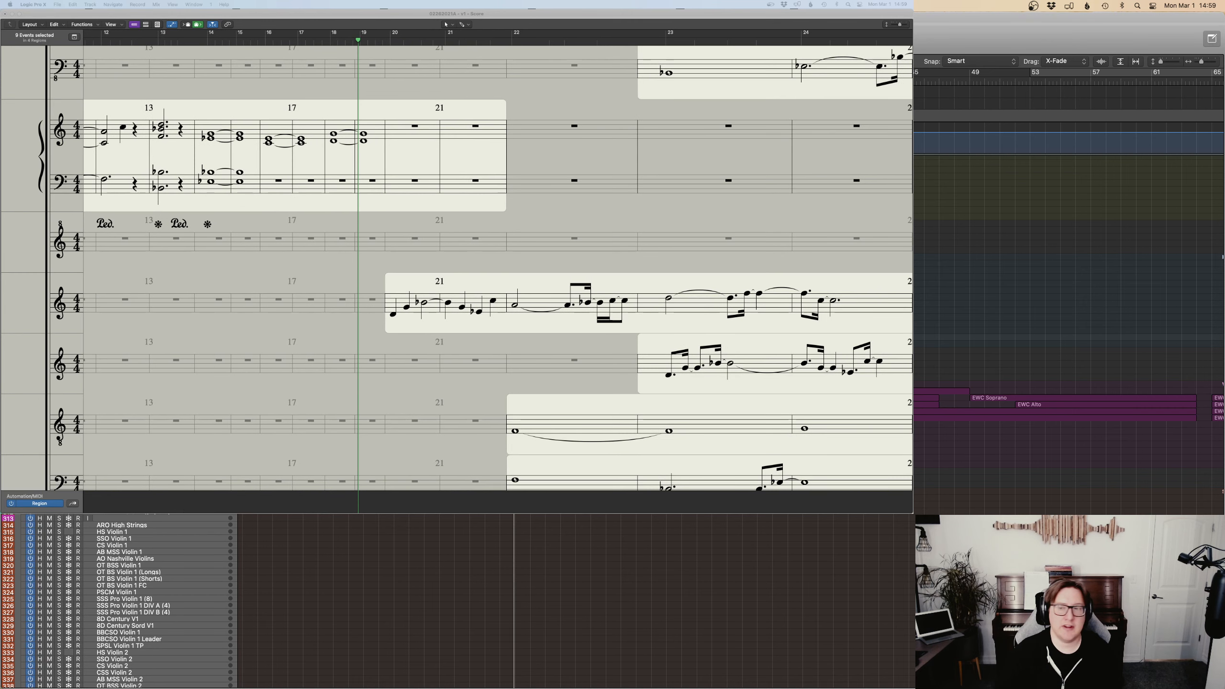
# Place the playhead at bar 18 and check the BBC Symphony Orchestra Violins 1 instrument and its Long Flautando articulation in Vienna Ensemble Pro.
pyautogui.click(336, 44)
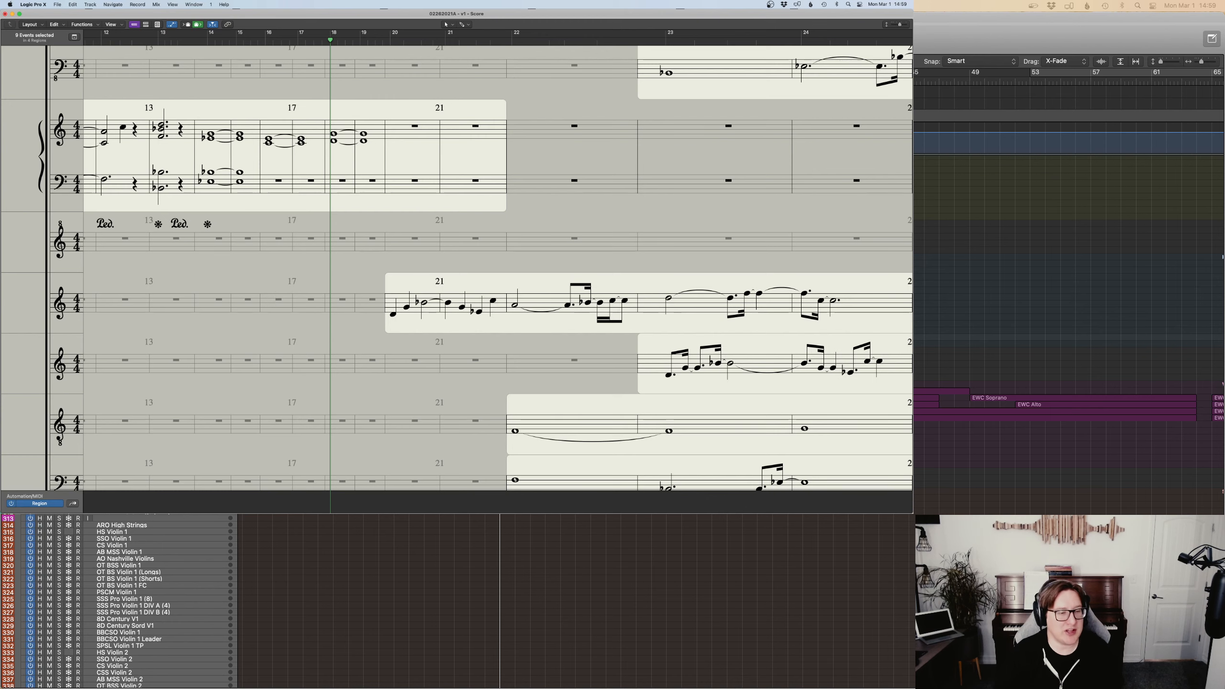
pyautogui.scroll(-15, 338, 600)
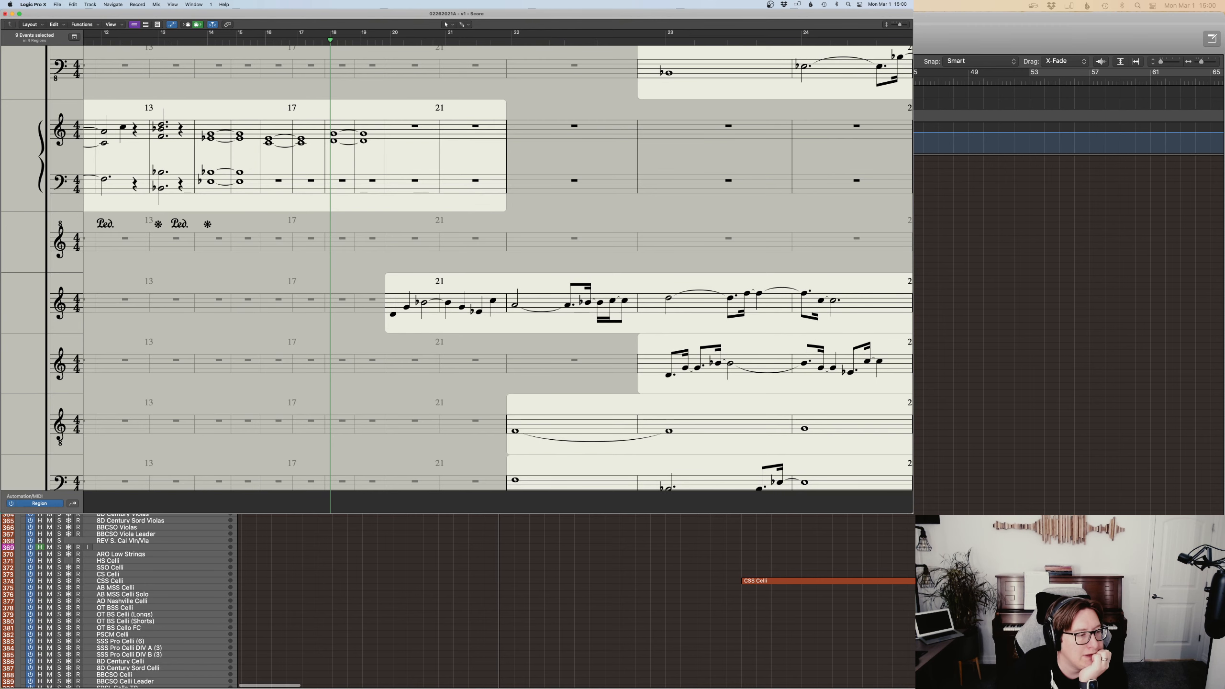
pyautogui.click(961, 292)
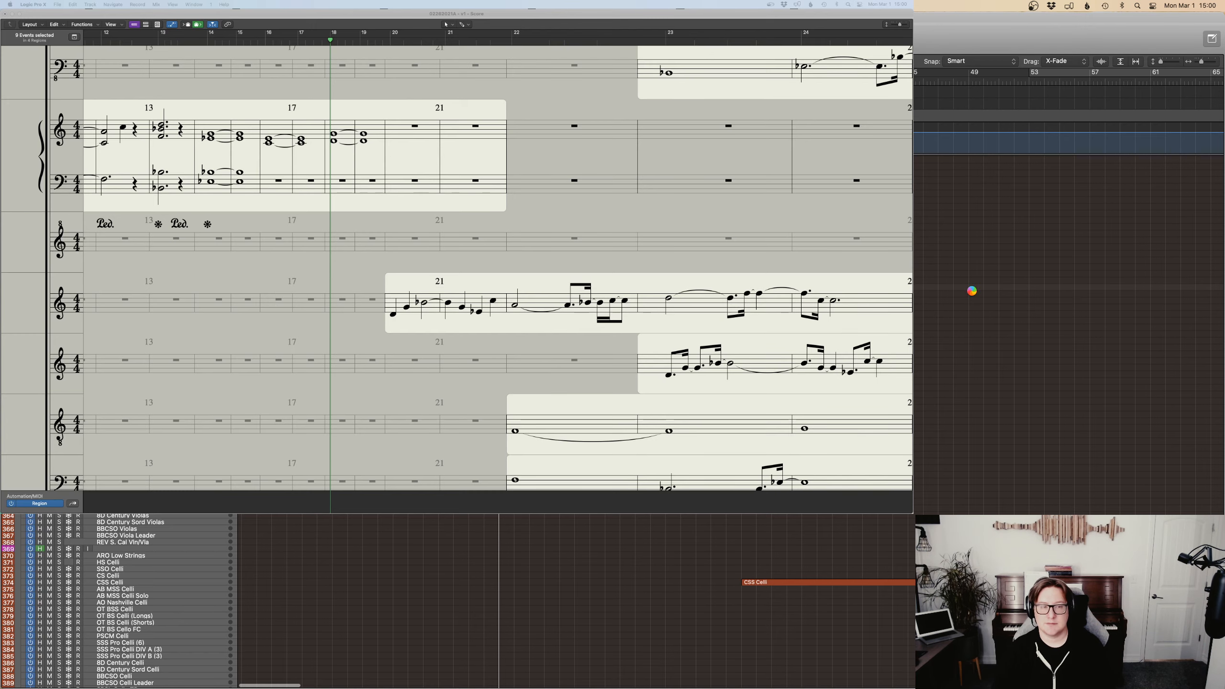
pyautogui.hotkey('ctrl', 'Up')
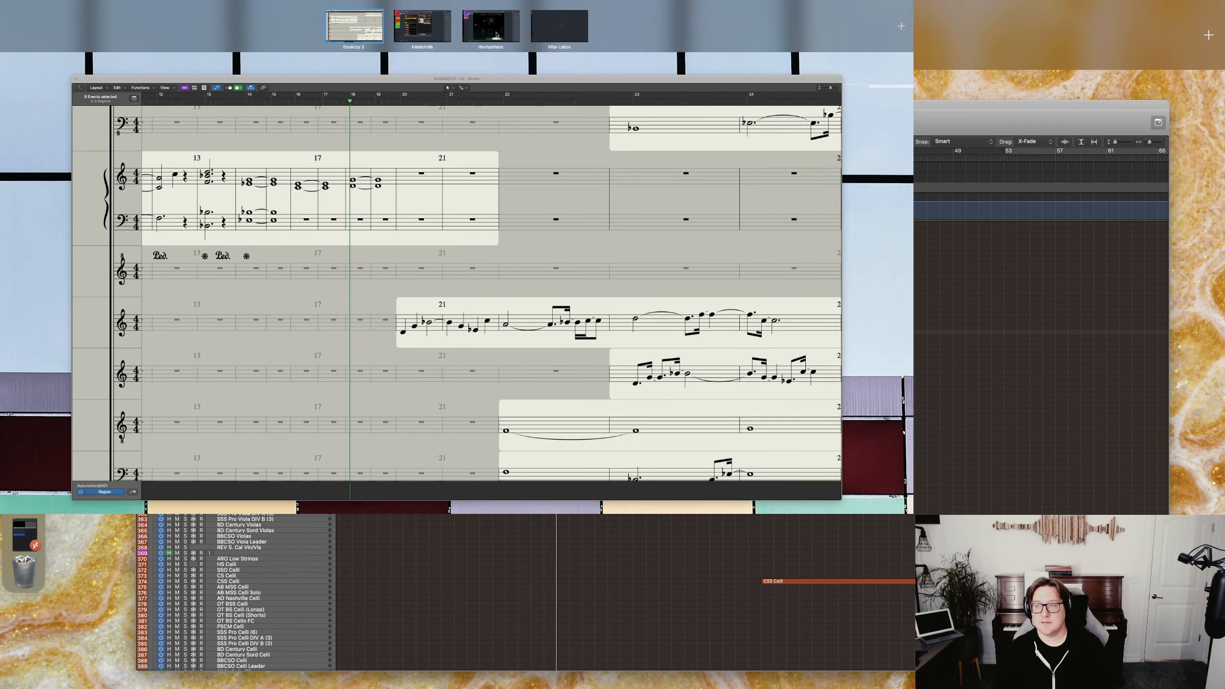
pyautogui.click(496, 35)
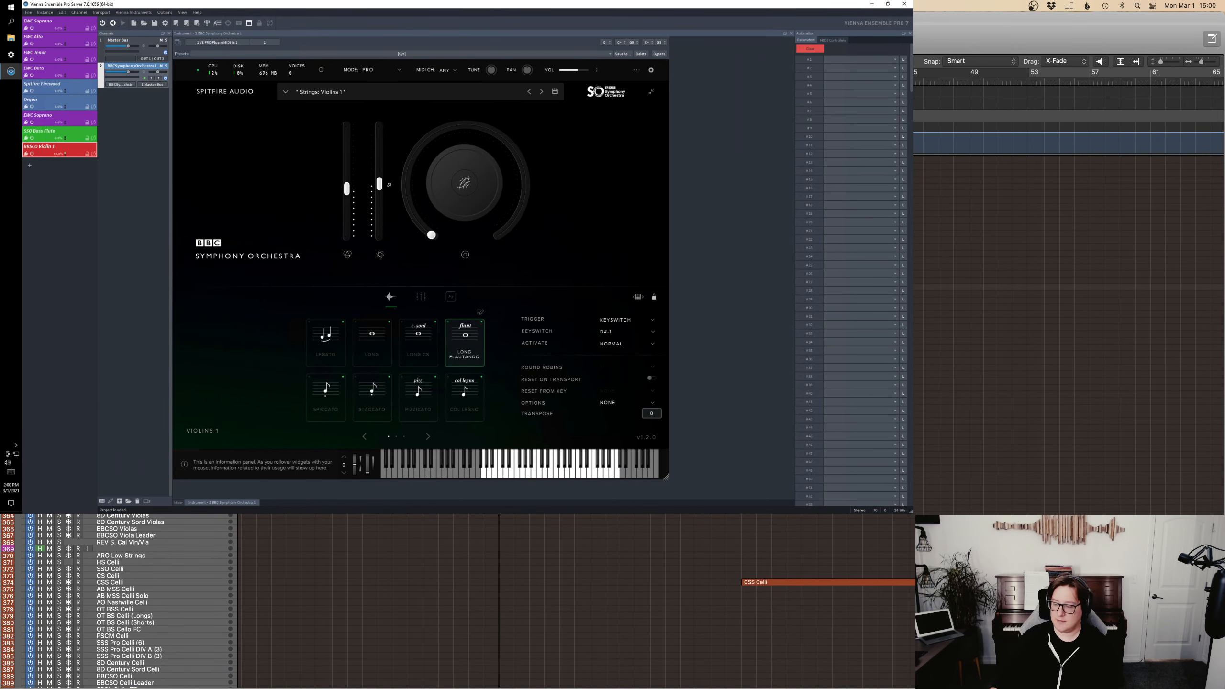
# Switch back to Logic Pro and record a sustained BBCSO Violin 1 note from bar 18 up to bar 22.
pyautogui.hotkey('ctrl', 'Up')
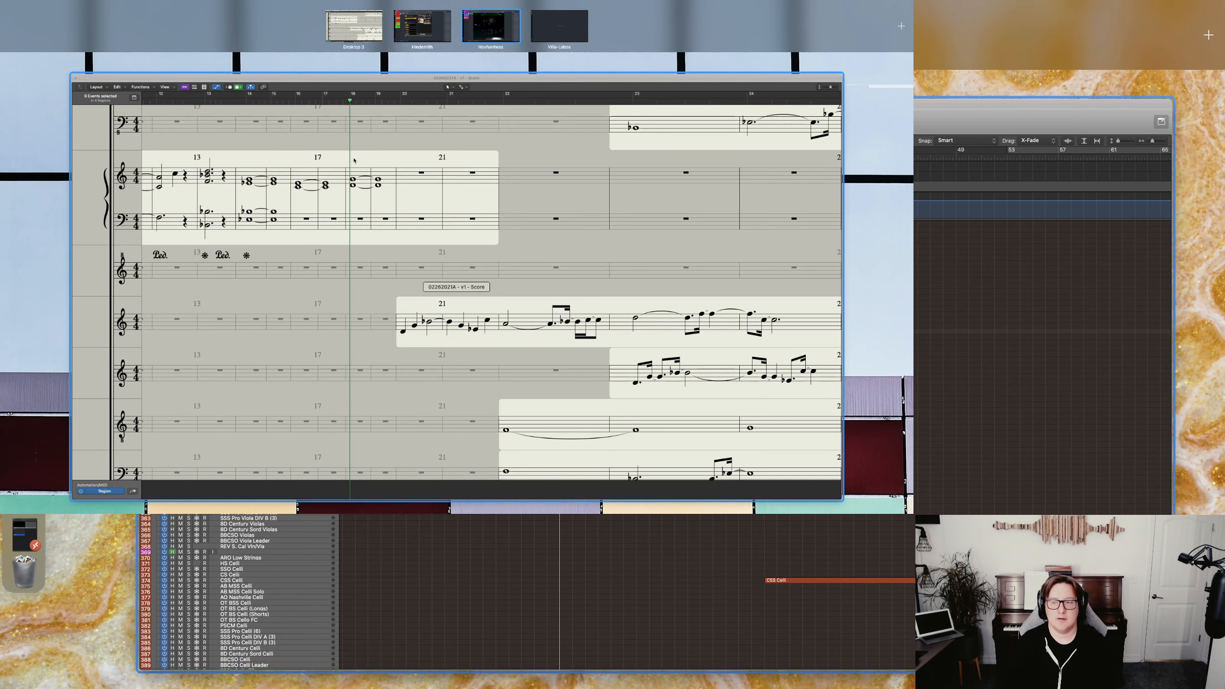
pyautogui.click(355, 160)
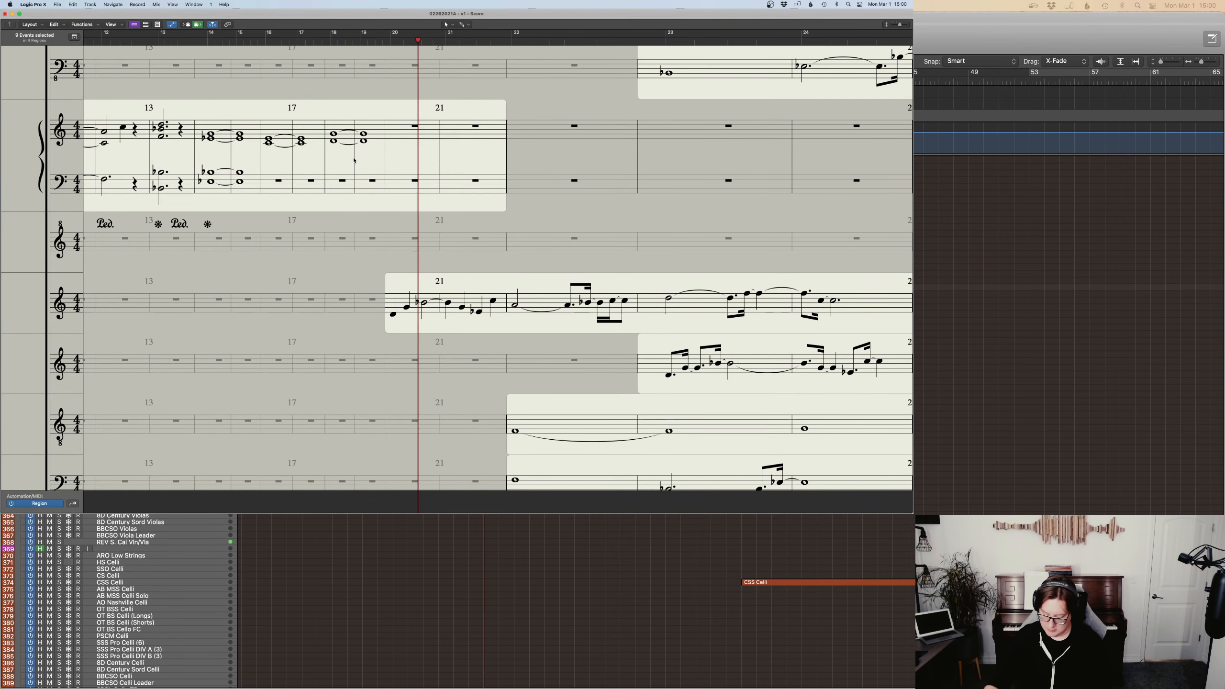
pyautogui.press('space')
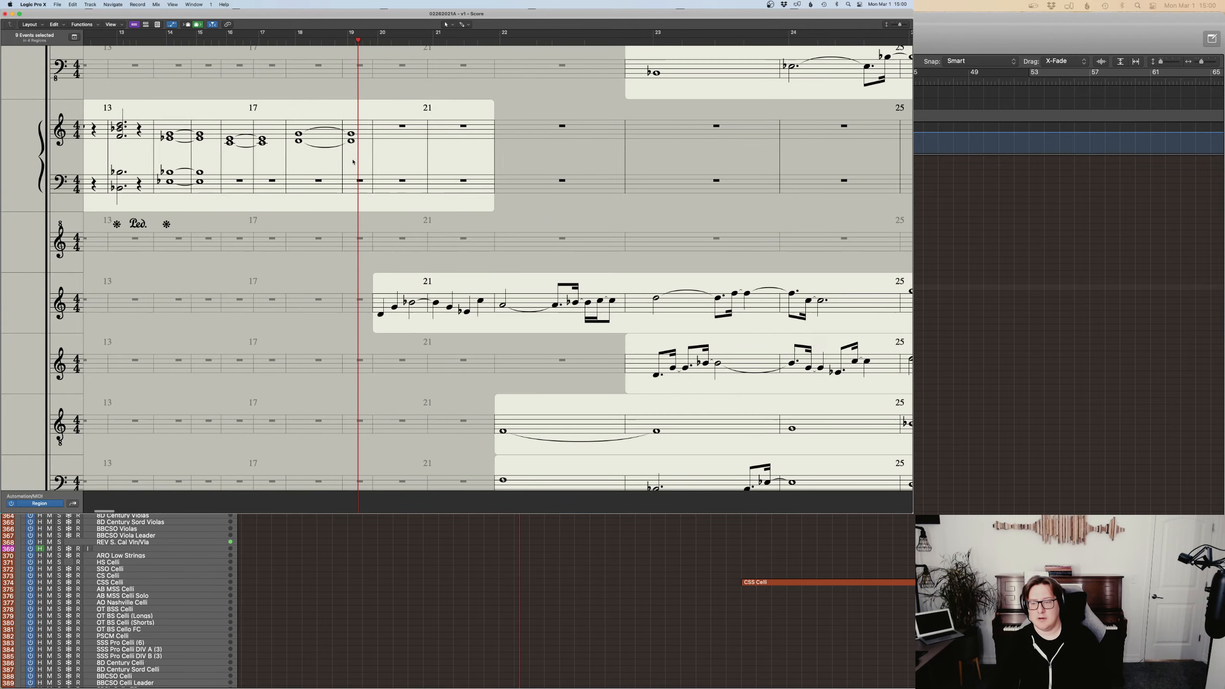
pyautogui.scroll(-5, 353, 163)
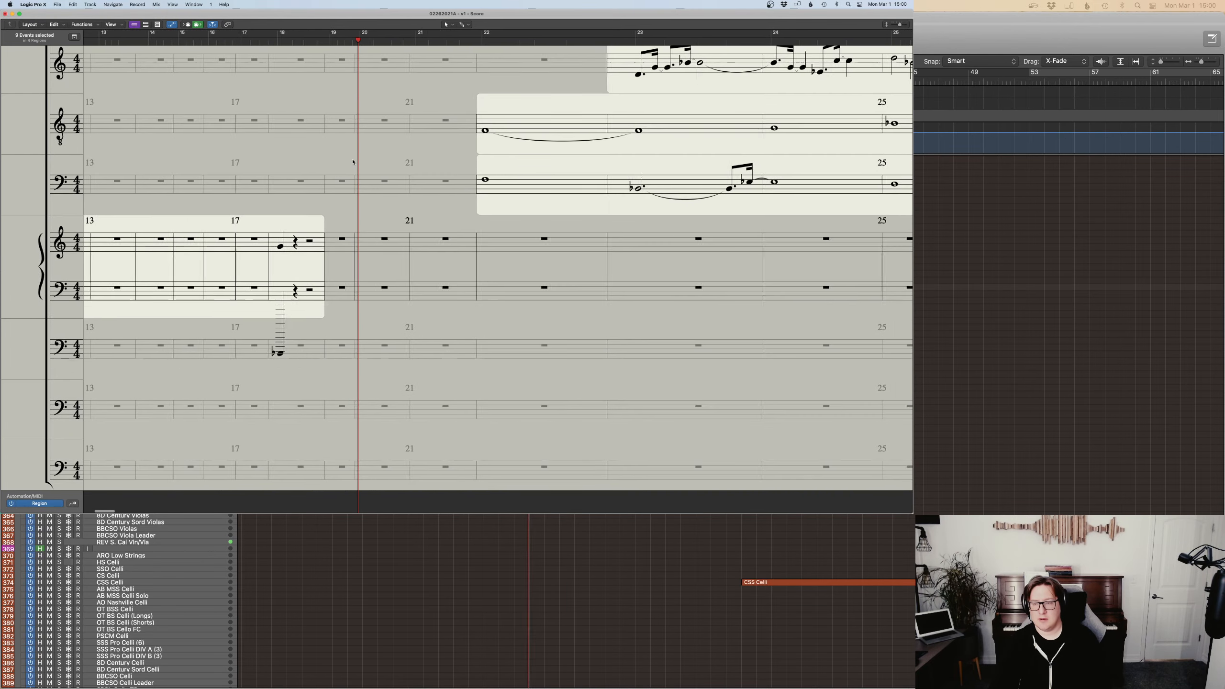
pyautogui.scroll(4, 353, 162)
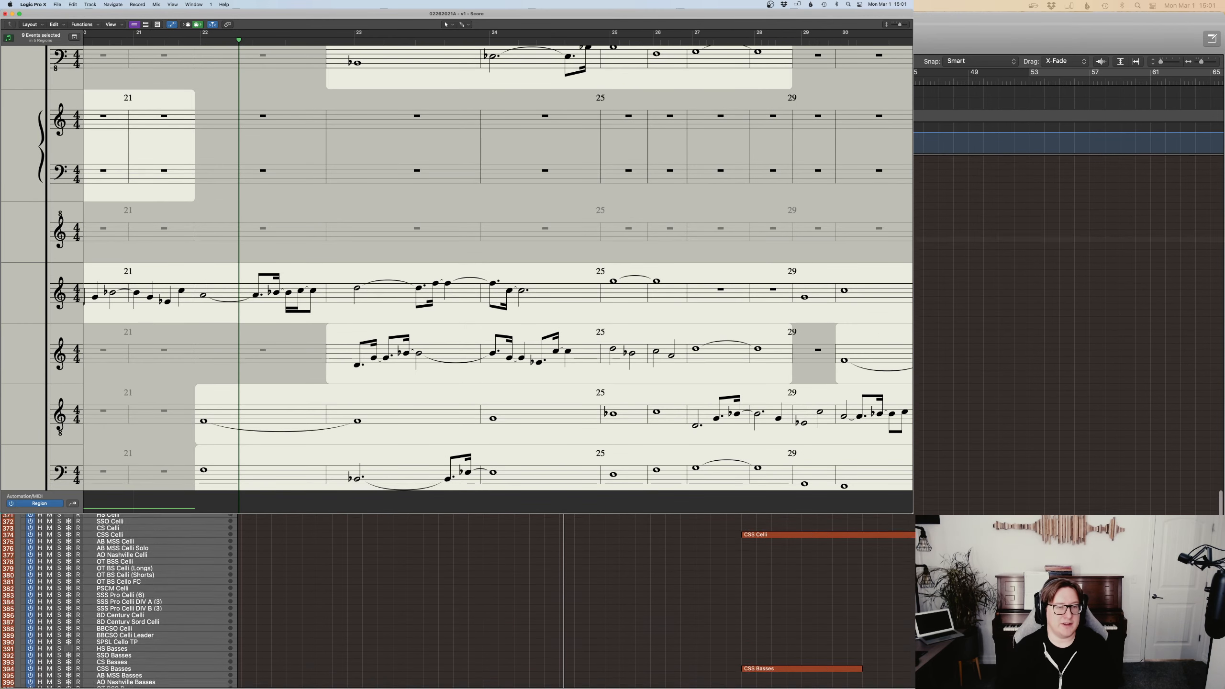
# Open the BBCSO Violin 1 region in the Piano Roll and select all of its notes.
pyautogui.scroll(4, 1068, 333)
pyautogui.scroll(1, 1068, 333)
pyautogui.hscroll(3, 1068, 333)
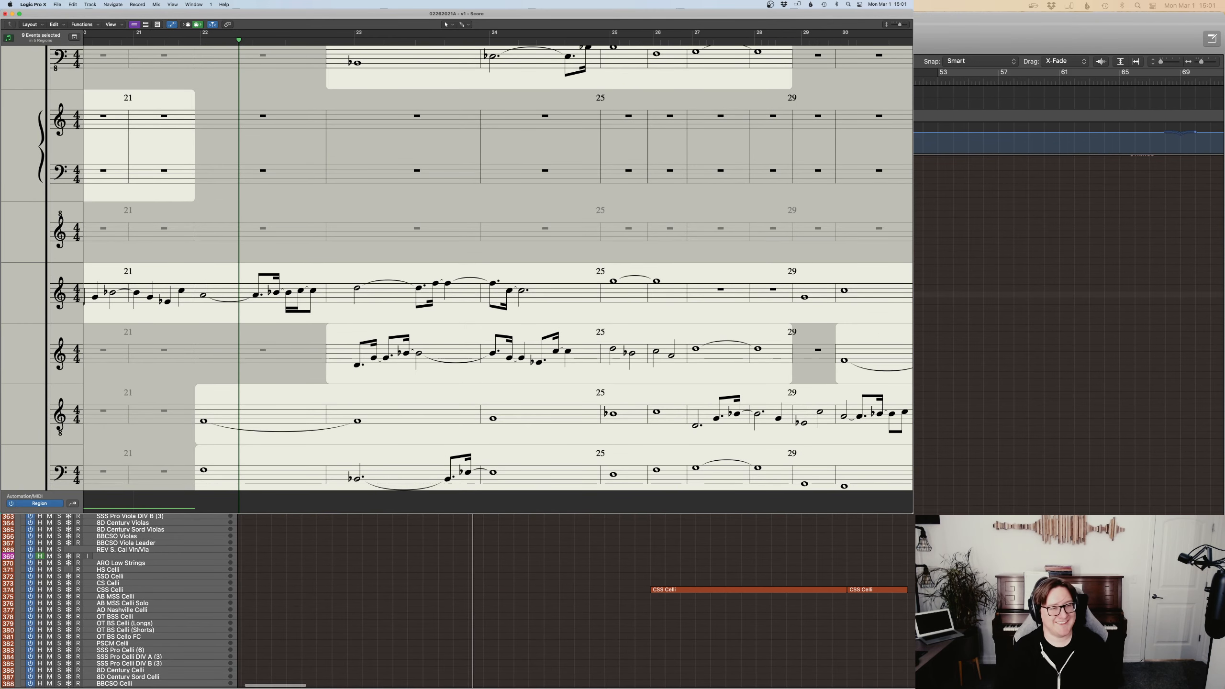
pyautogui.press('p')
pyautogui.press('z')
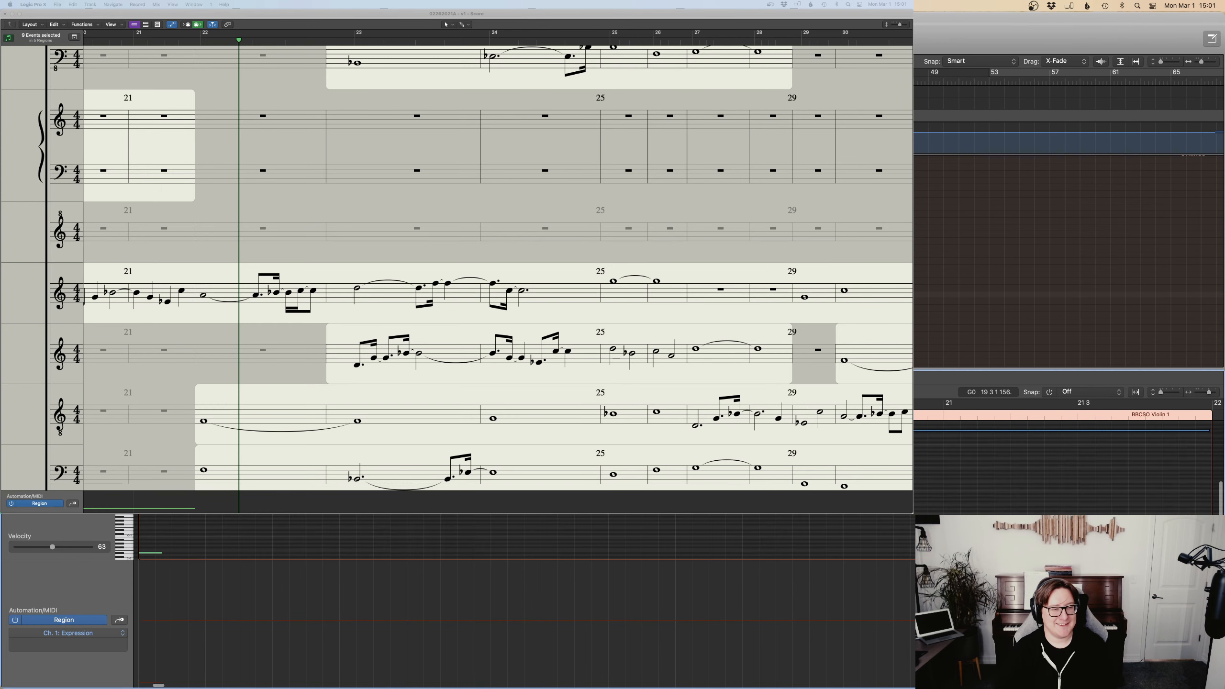
pyautogui.press('super+a')
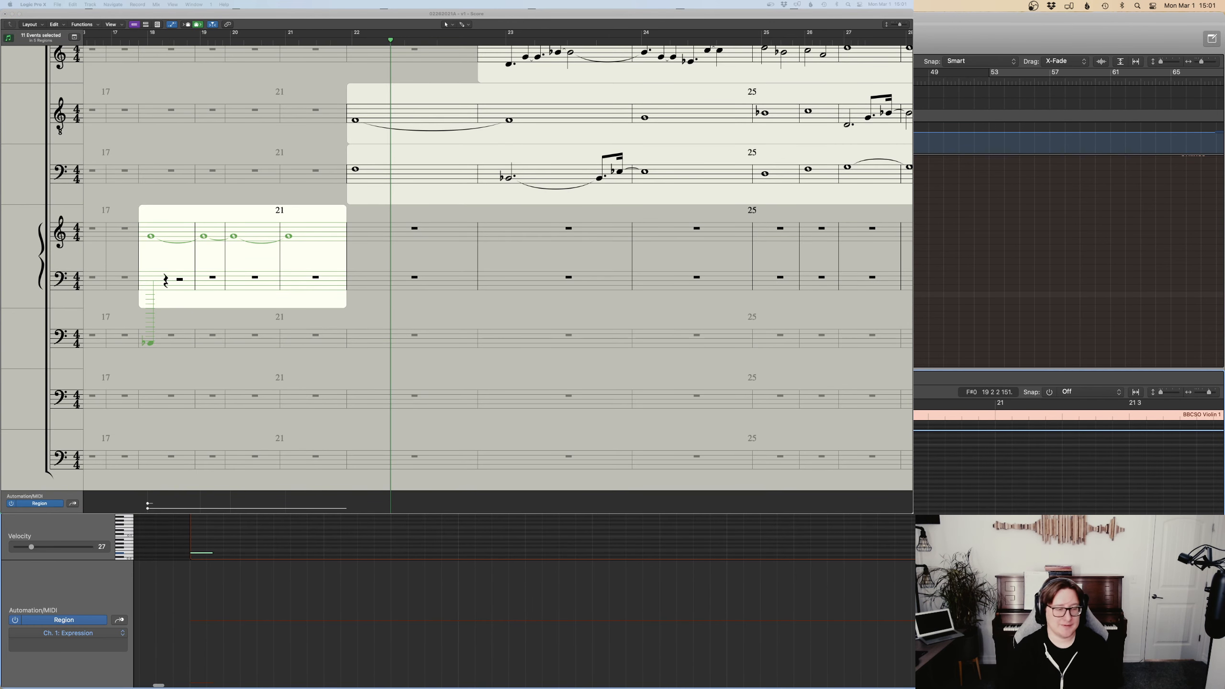
# Automate the violin region's modulation with a curved rise from 32 to 80 at bar 18 and play it back.
pyautogui.click(281, 655)
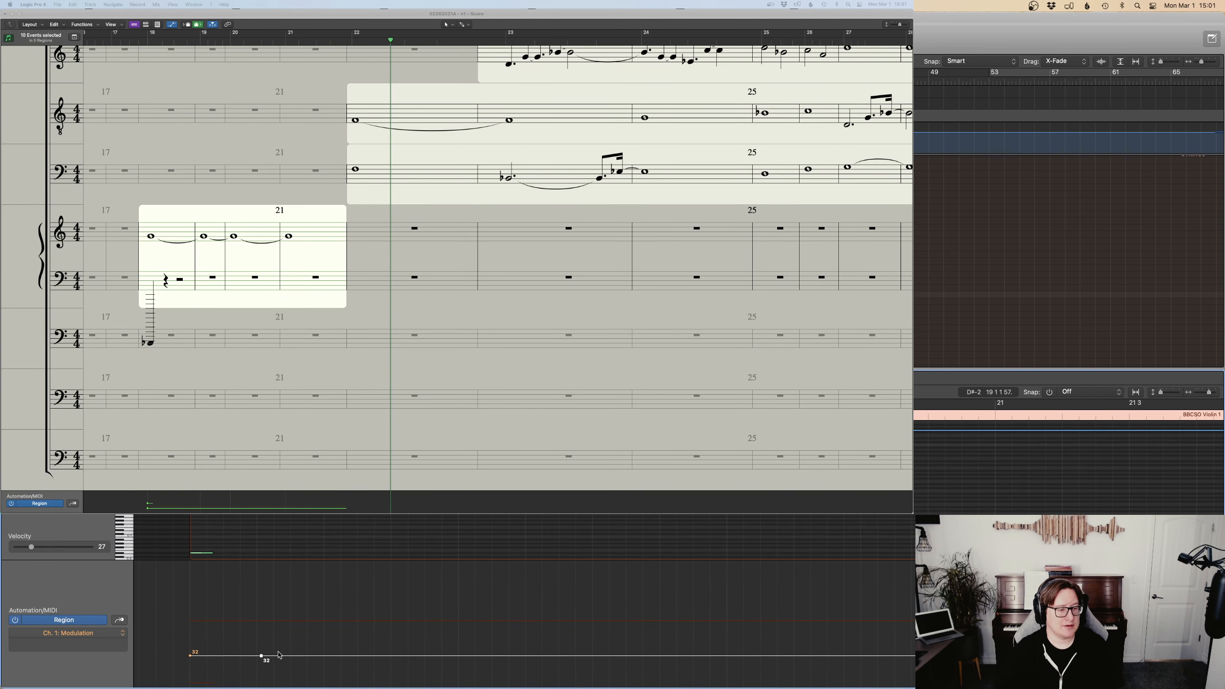
pyautogui.moveTo(279, 655); pyautogui.dragTo(235, 565)
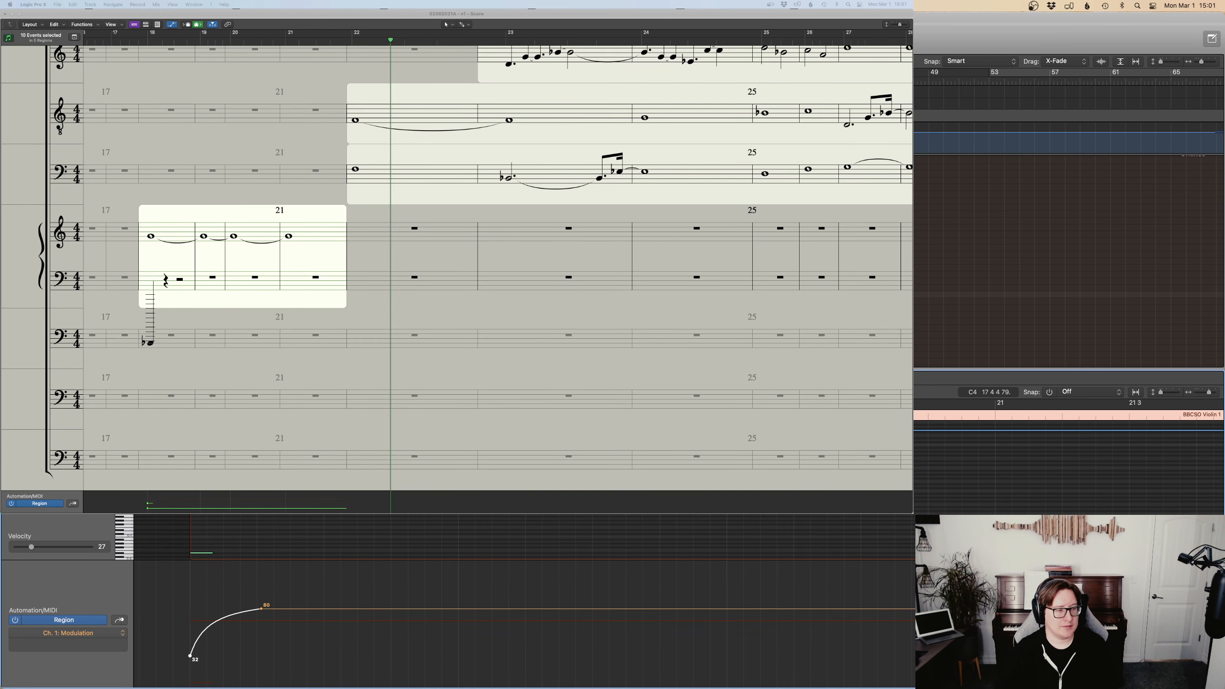
pyautogui.click(174, 404)
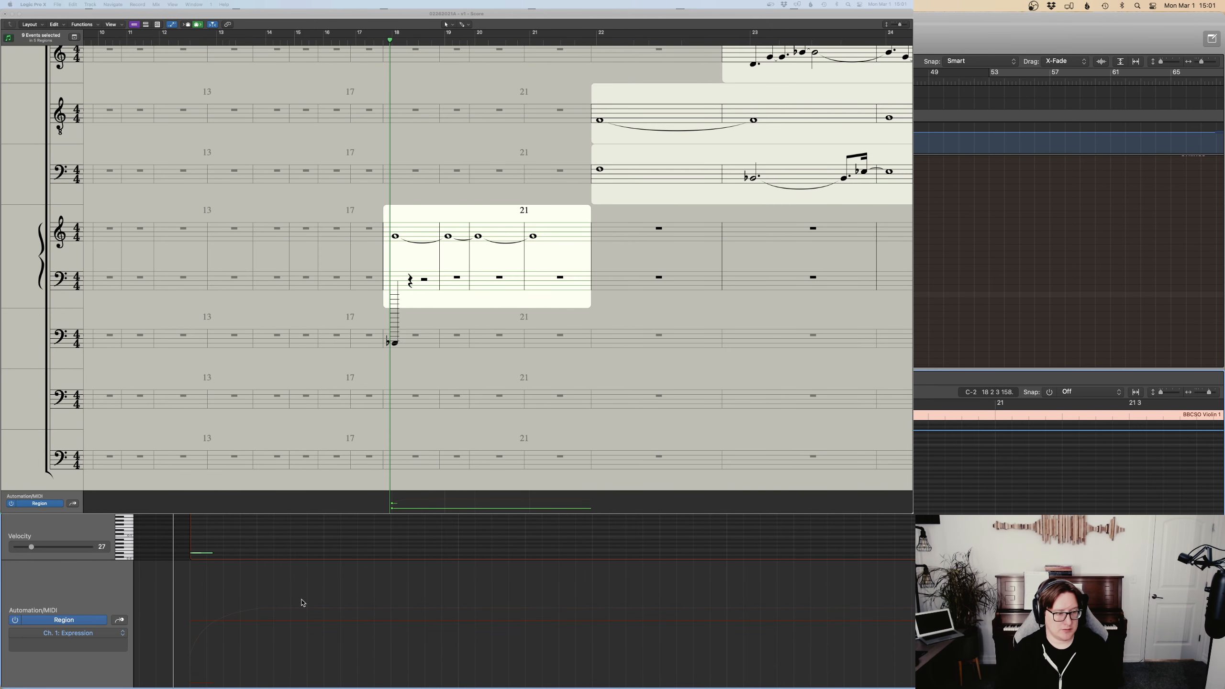
pyautogui.click(225, 625)
pyautogui.press('space')
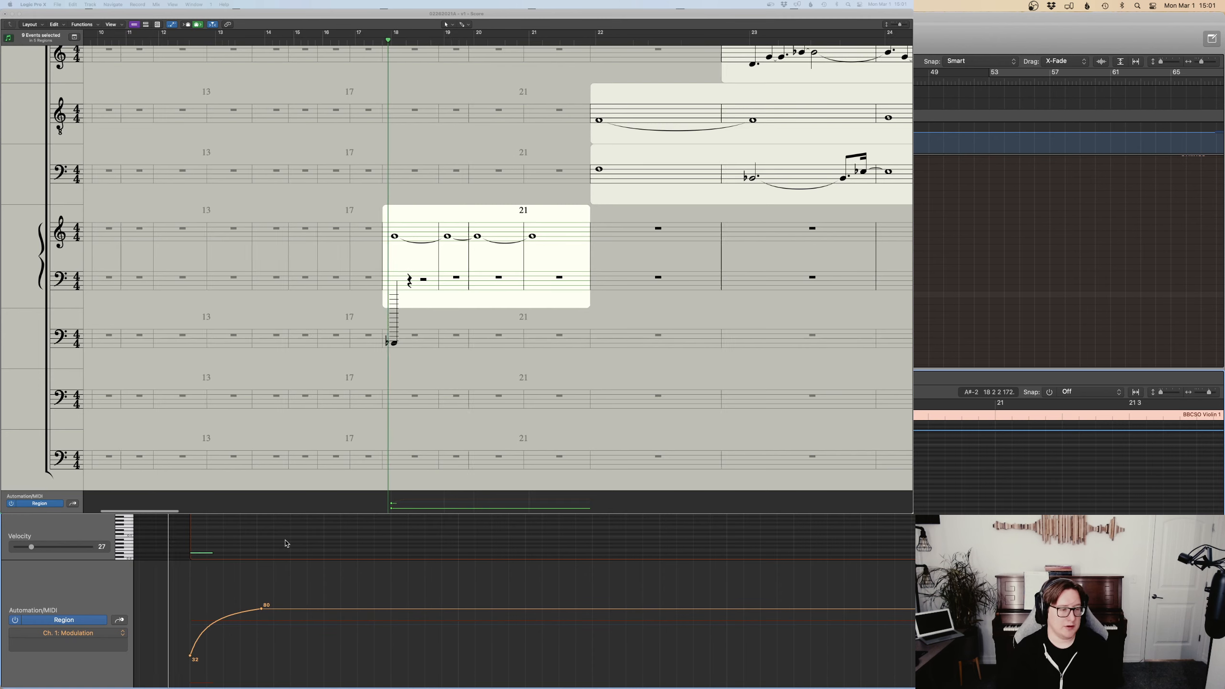
# Lower the violin's opening modulation curve so that it rises from 0 to 38.
pyautogui.click(243, 620)
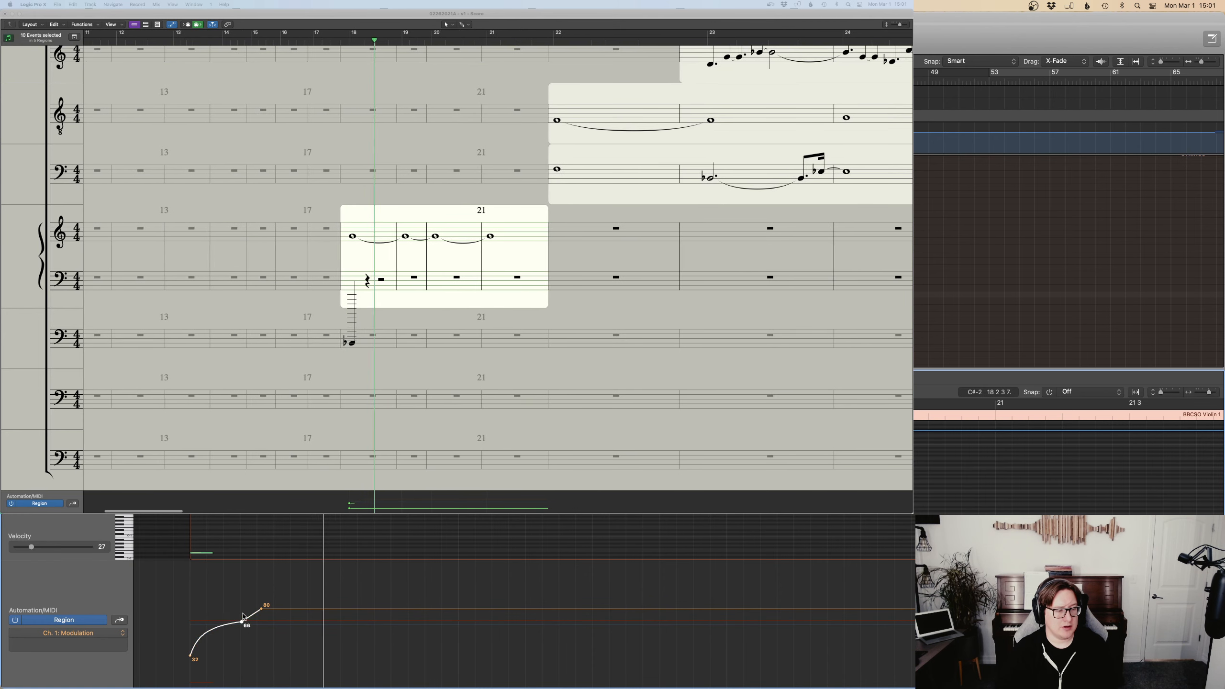
pyautogui.press('super+z')
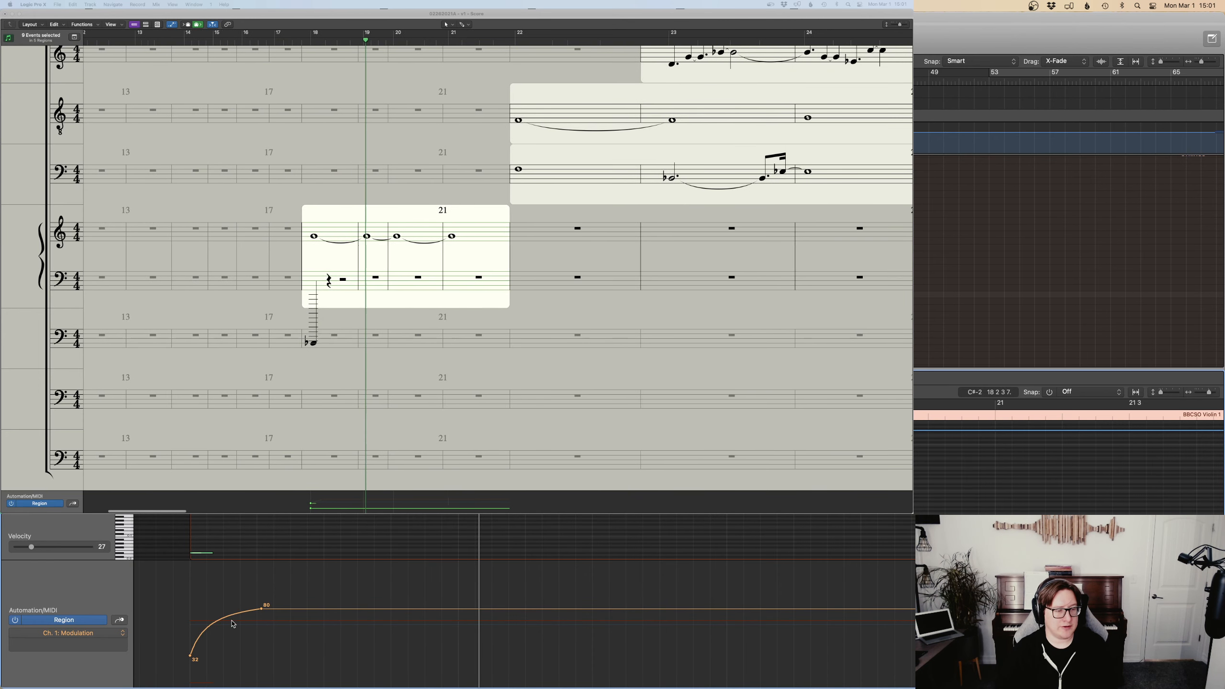
pyautogui.moveTo(232, 624); pyautogui.dragTo(232, 662)
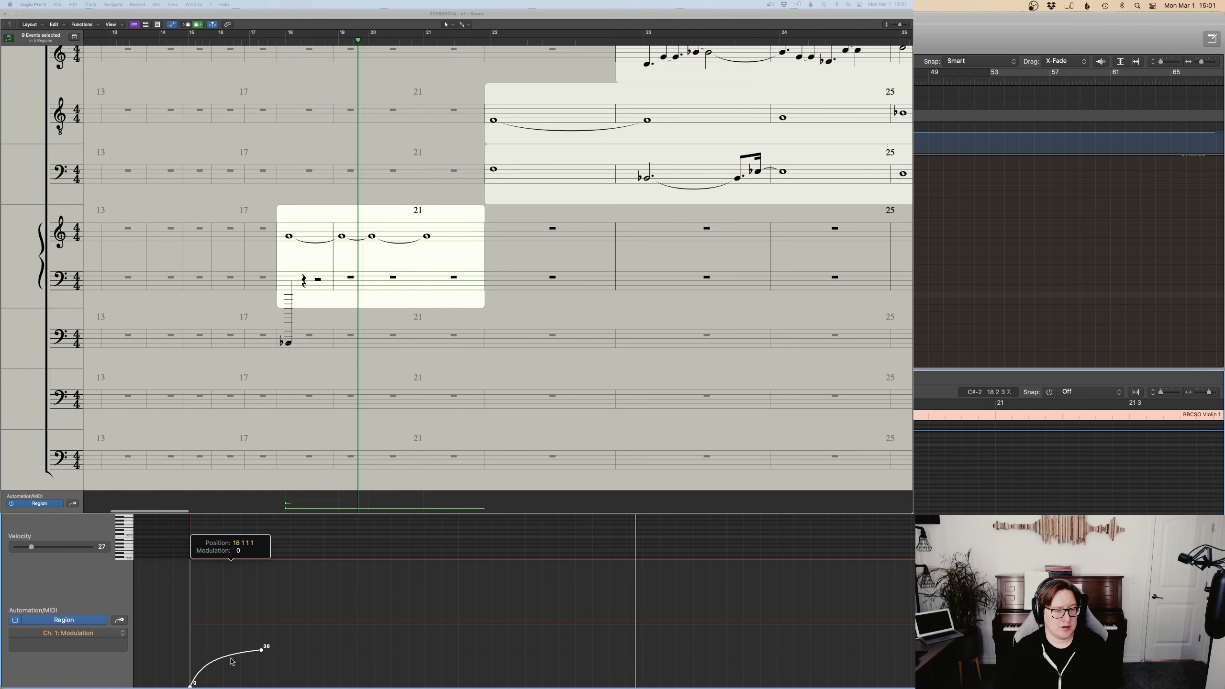
# Hold the violin's modulation at 38 until bar 20 and fade it down to 0 at the region's end.
pyautogui.click(297, 650)
pyautogui.moveTo(335, 650); pyautogui.dragTo(830, 687)
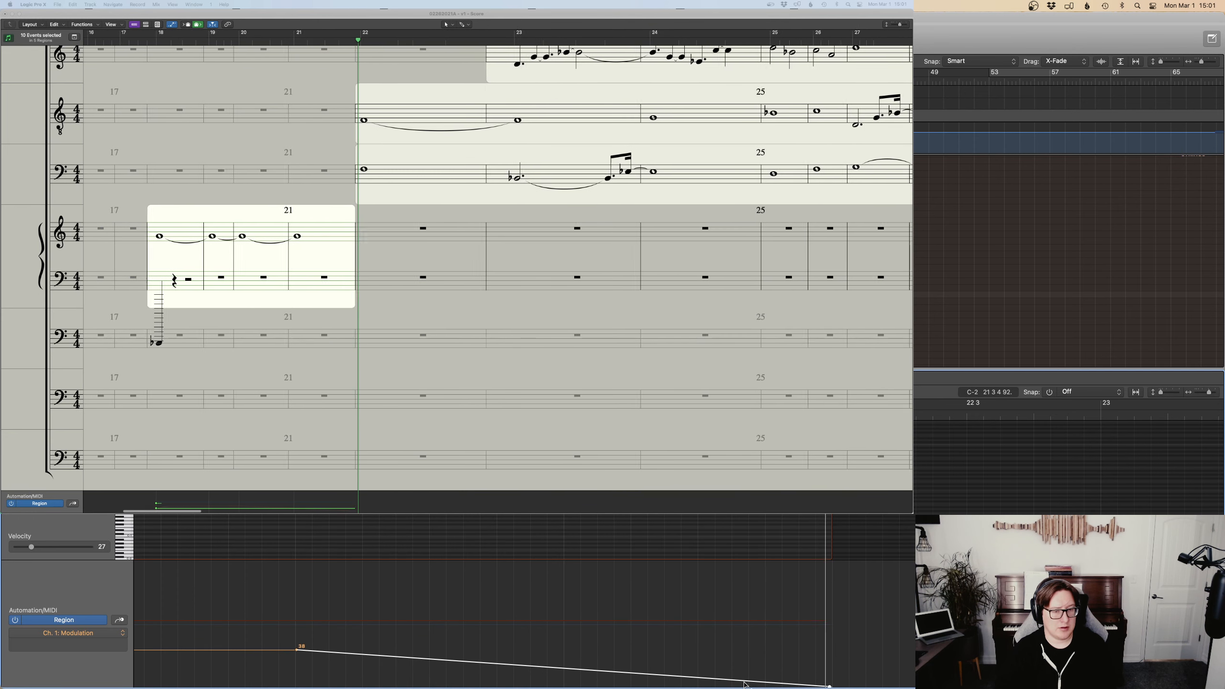
pyautogui.press('p')
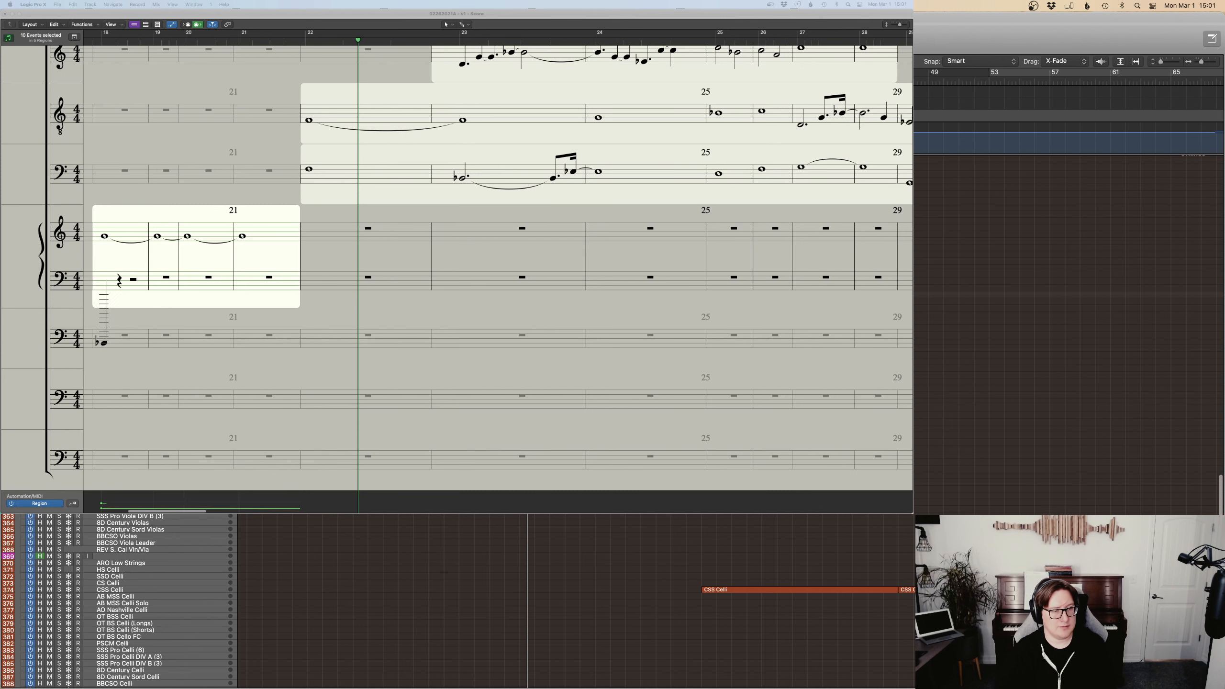
# Automate the violin's expression at 53 from bar 18 to bar 20, curve it downward to the region's end, and play it back.
pyautogui.press('p')
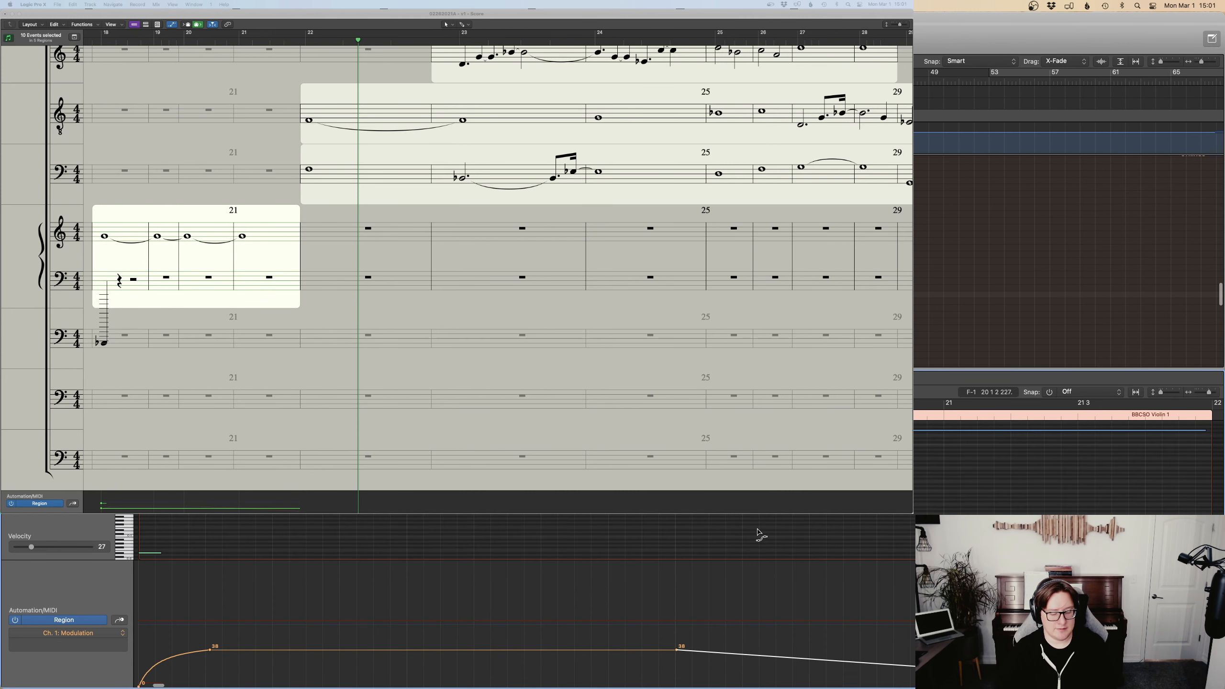
pyautogui.hscroll(-2, 757, 528)
pyautogui.press('super+Left')
pyautogui.press('super+Left')
pyautogui.press('super+Left')
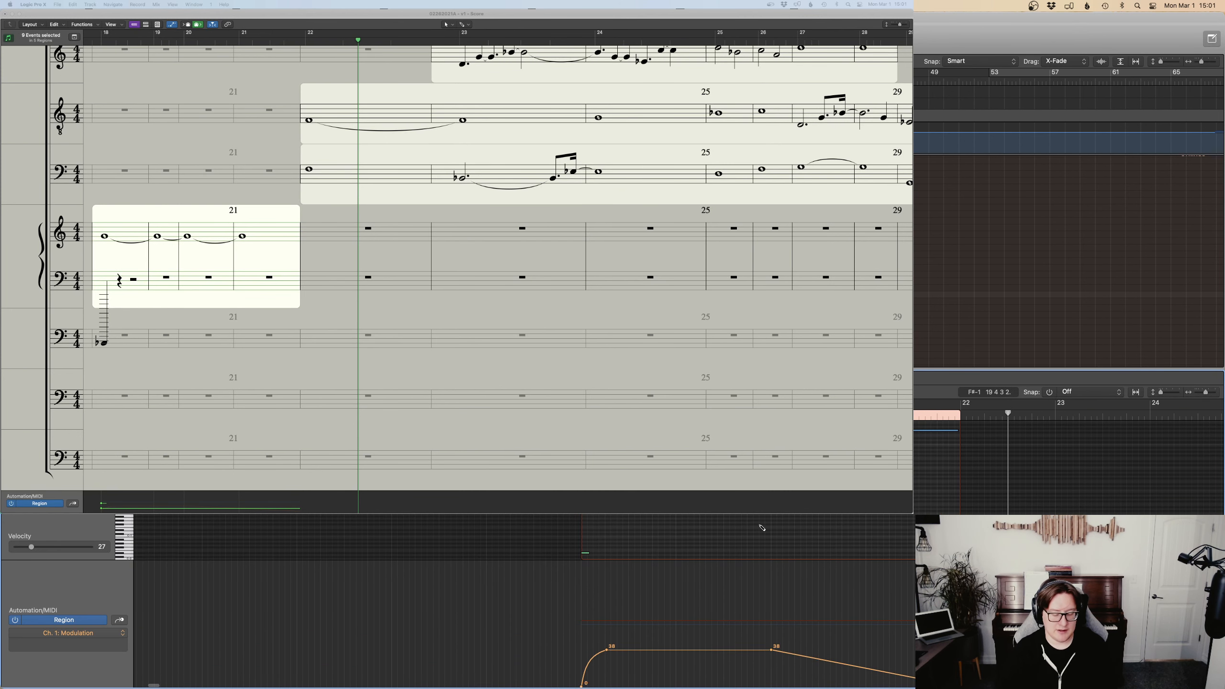
pyautogui.moveTo(649, 629); pyautogui.dragTo(647, 635)
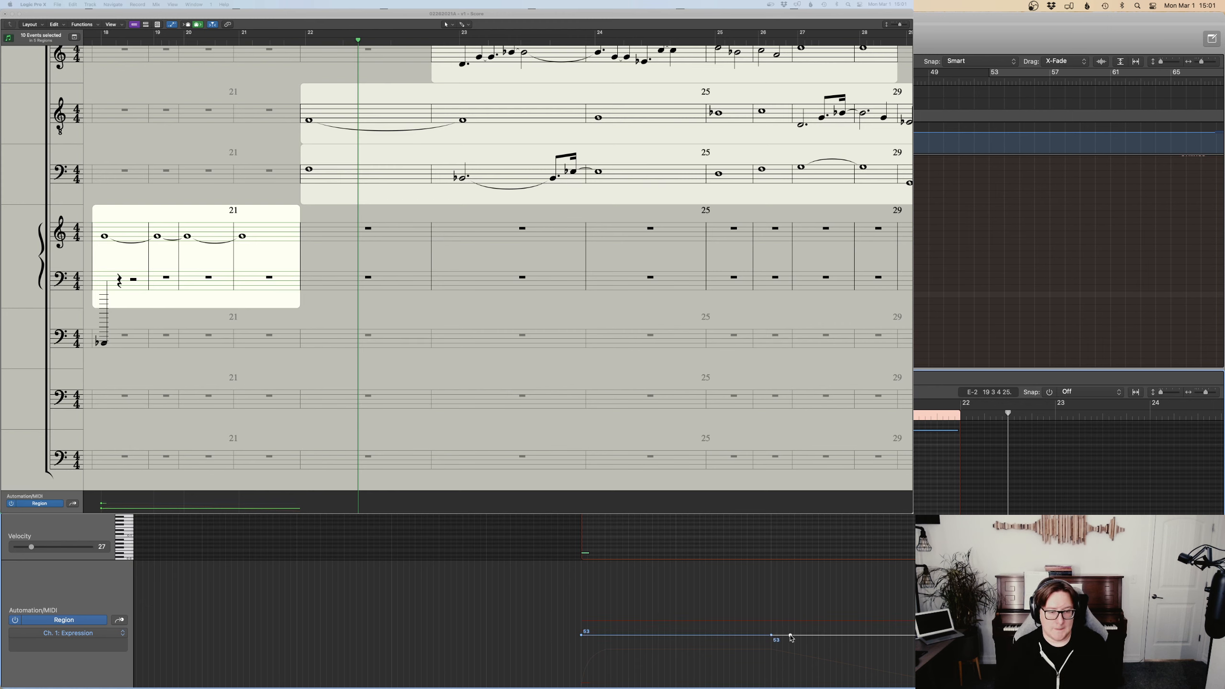
pyautogui.moveTo(811, 635); pyautogui.dragTo(960, 674)
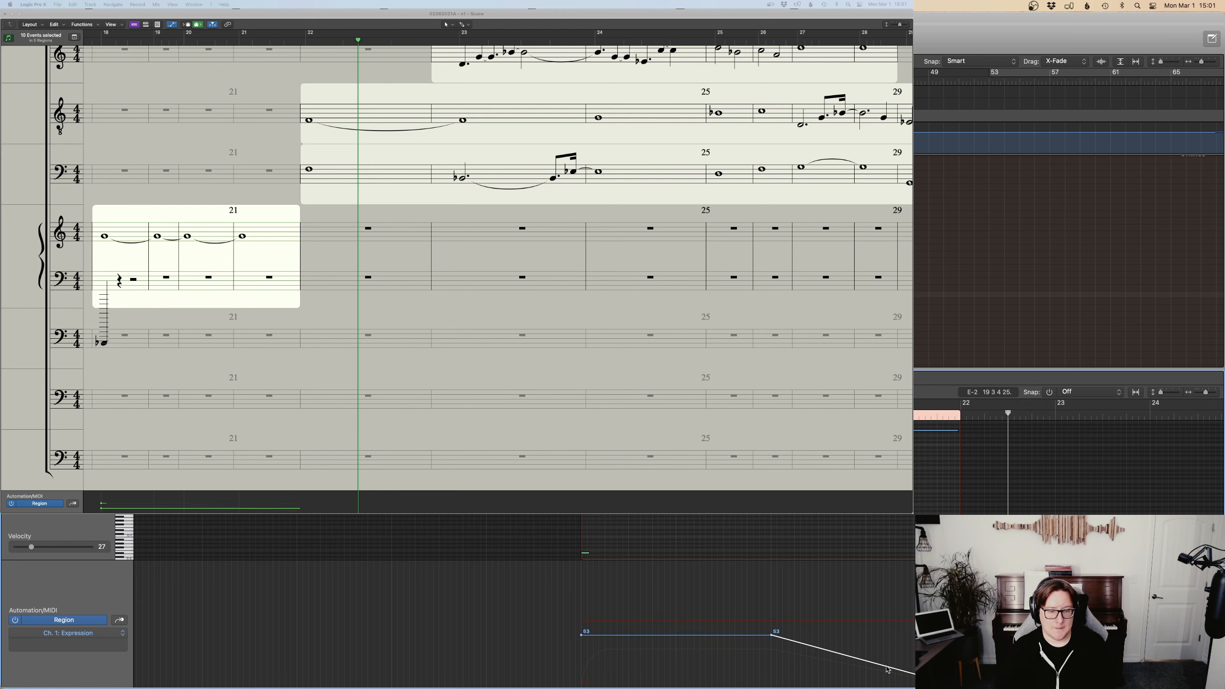
pyautogui.moveTo(876, 665); pyautogui.dragTo(876, 662)
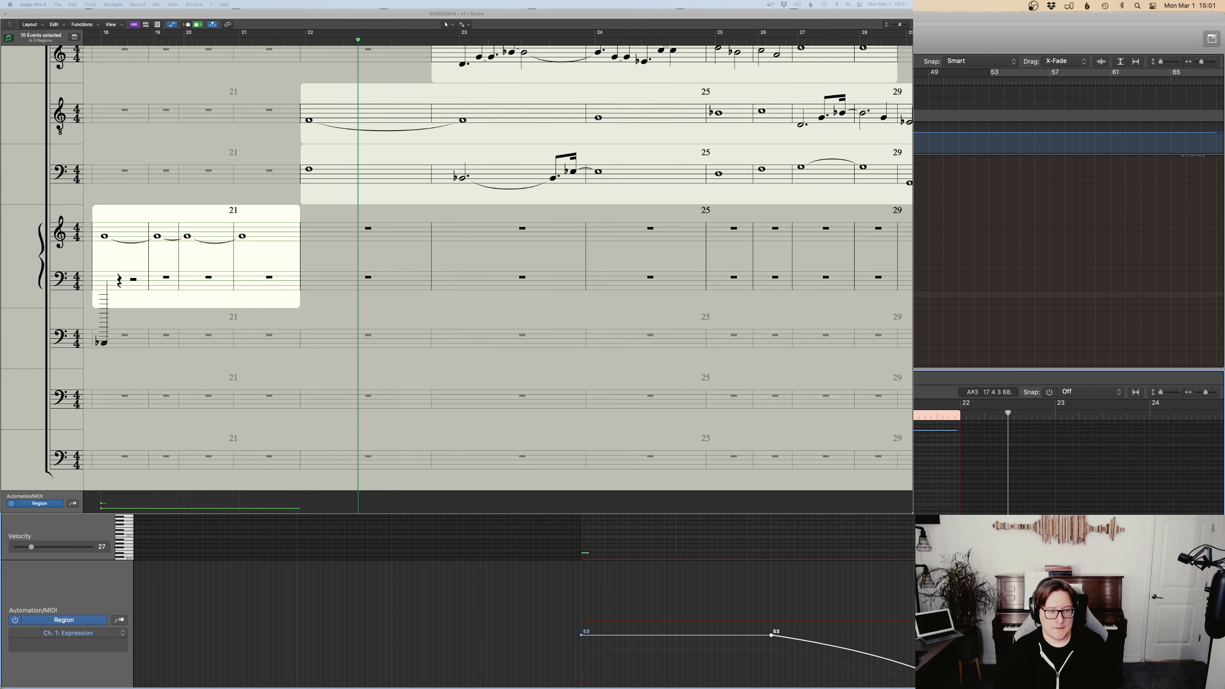
pyautogui.press('space')
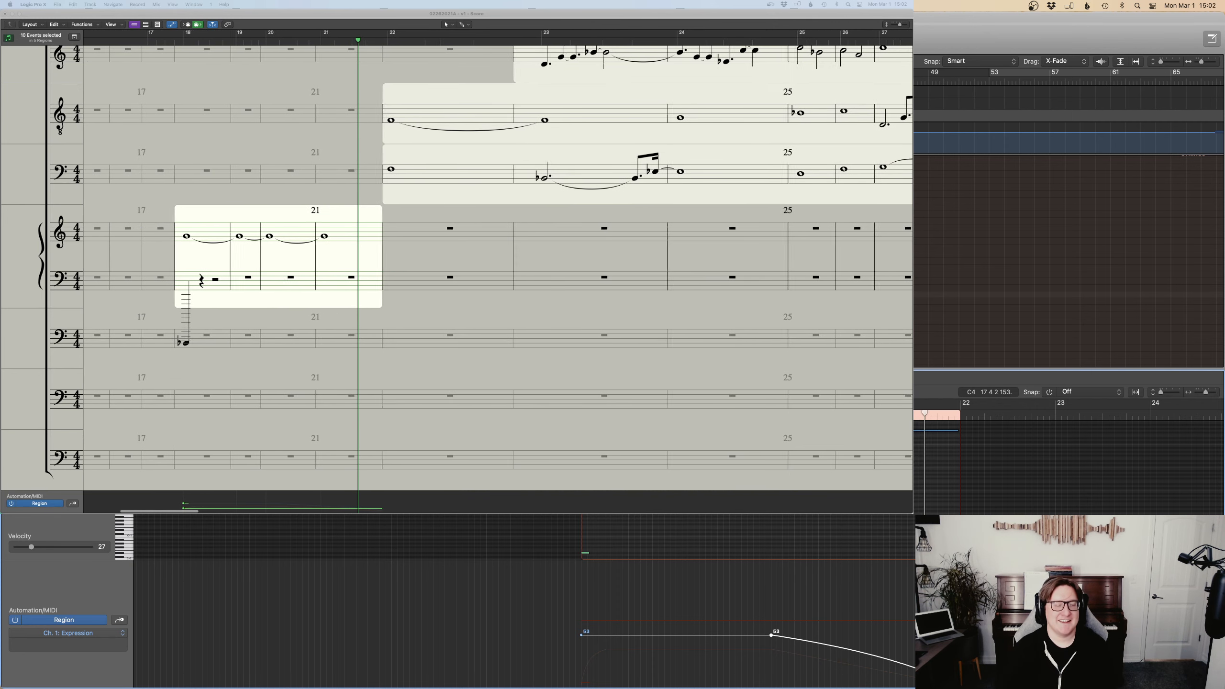
# Expand the DESIGNED STRINGS track stack and look through its instruments.
pyautogui.press('p')
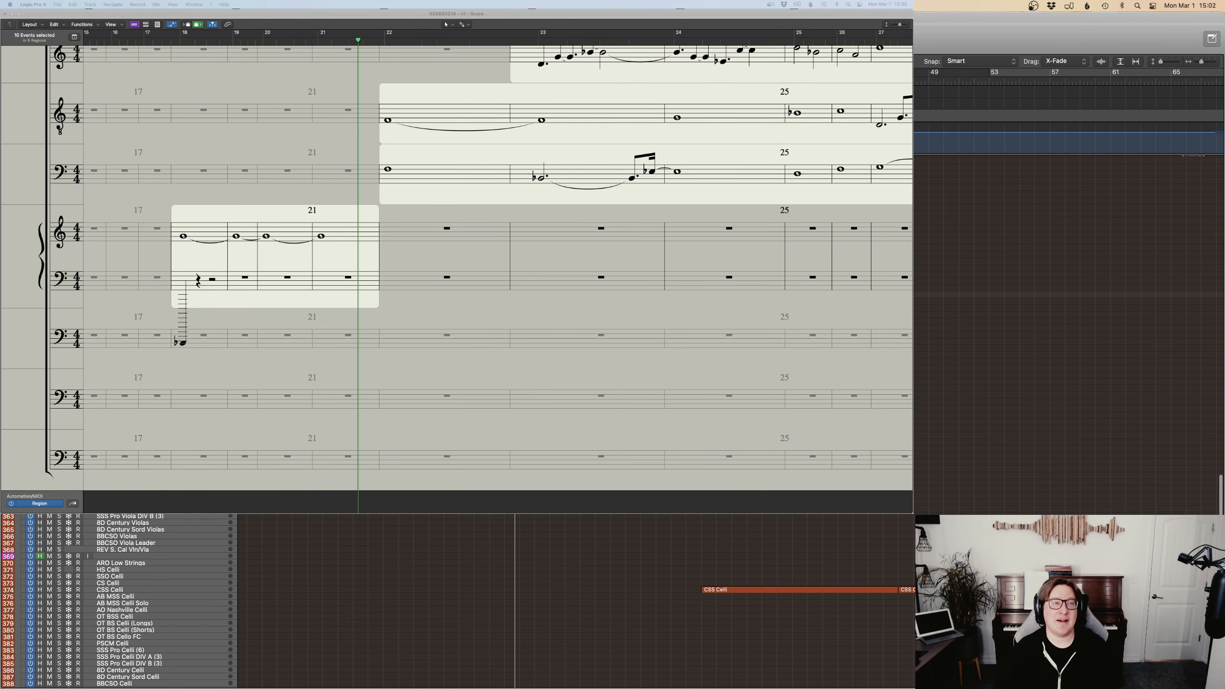
pyautogui.scroll(-10, 118, 600)
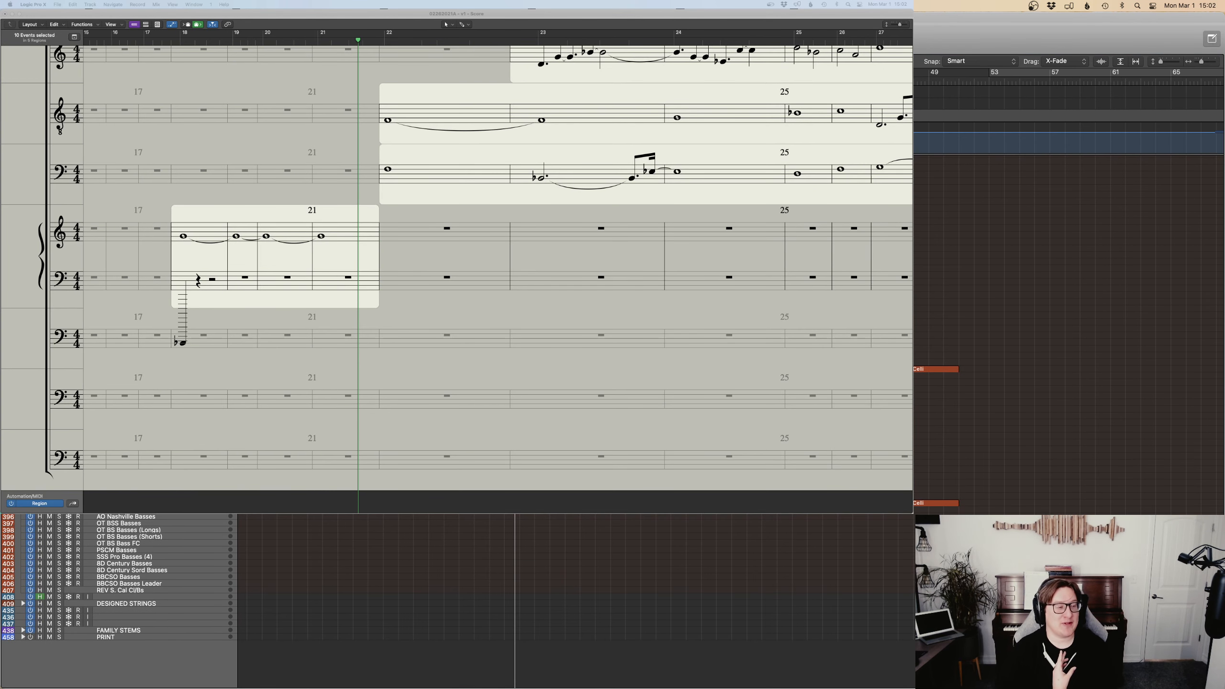
pyautogui.click(23, 604)
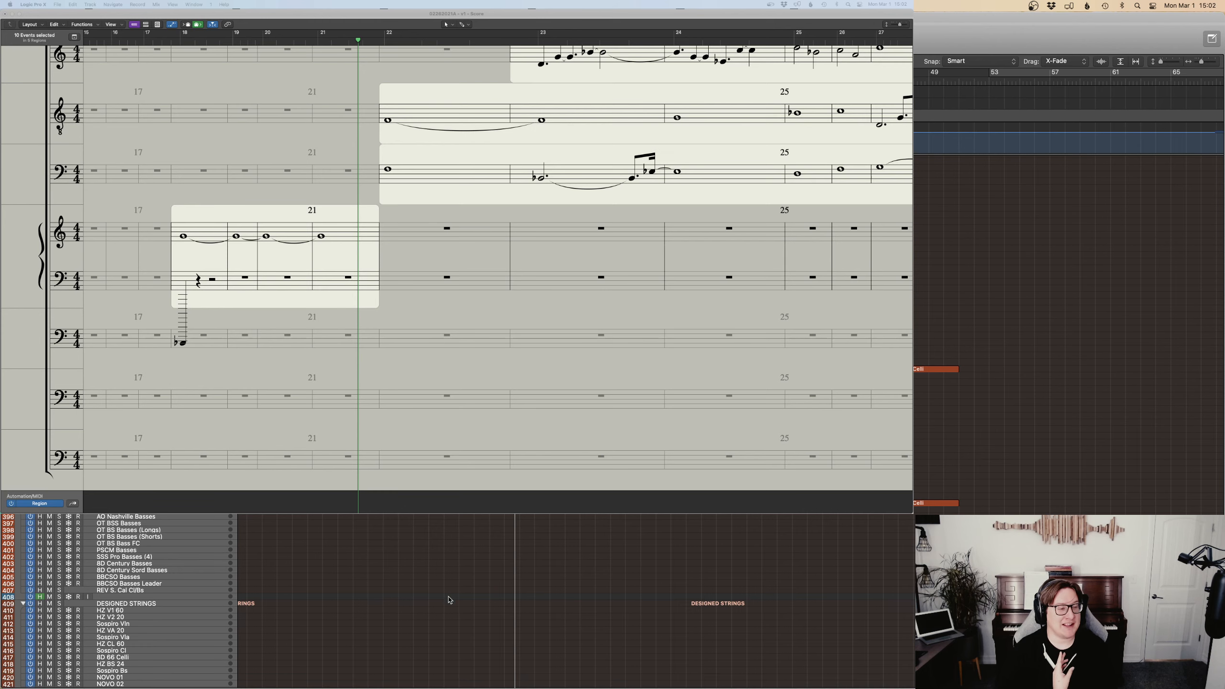
pyautogui.scroll(-5, 268, 611)
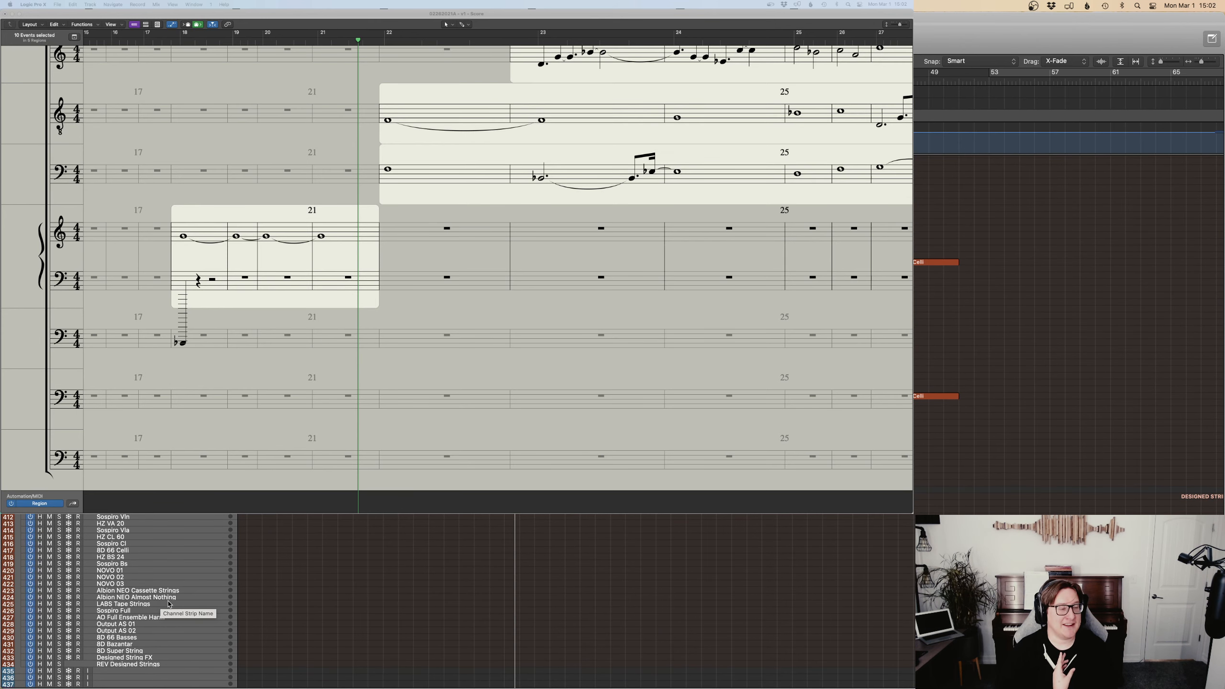
# Switch to Vienna Ensemble Pro and select the Long Col Legno Tratto articulation in the Hans Zimmer Strings 60 Violins instrument.
pyautogui.scroll(15, 168, 604)
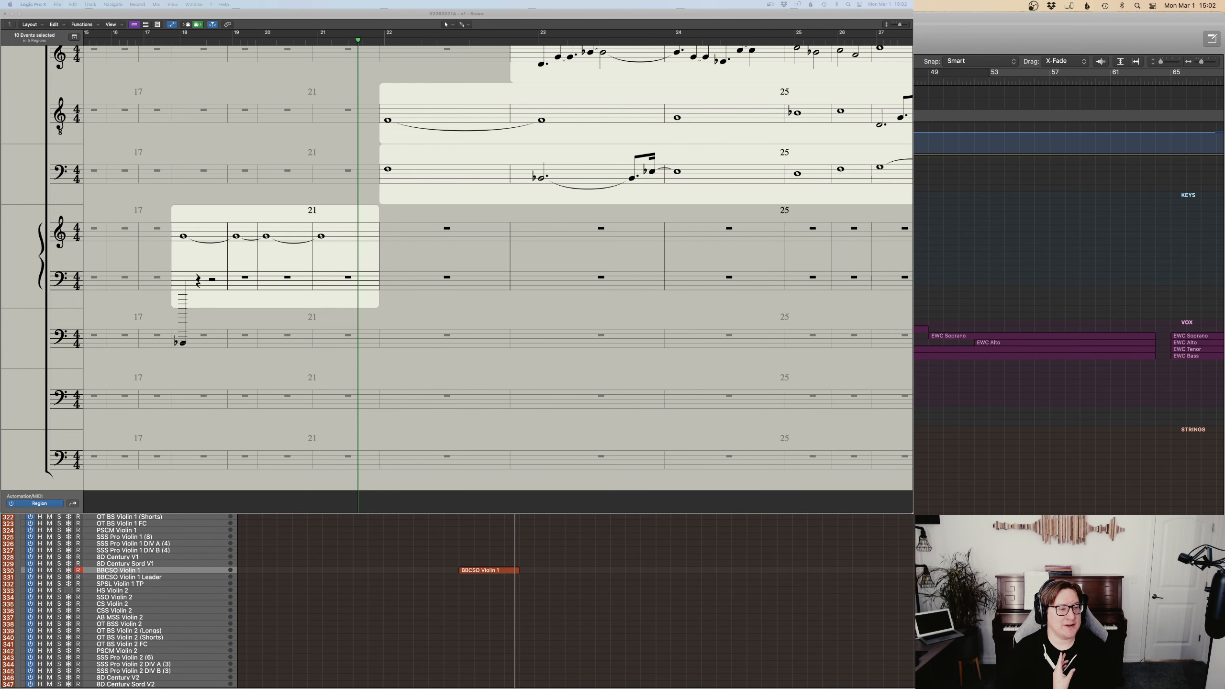
pyautogui.scroll(-15, 327, 540)
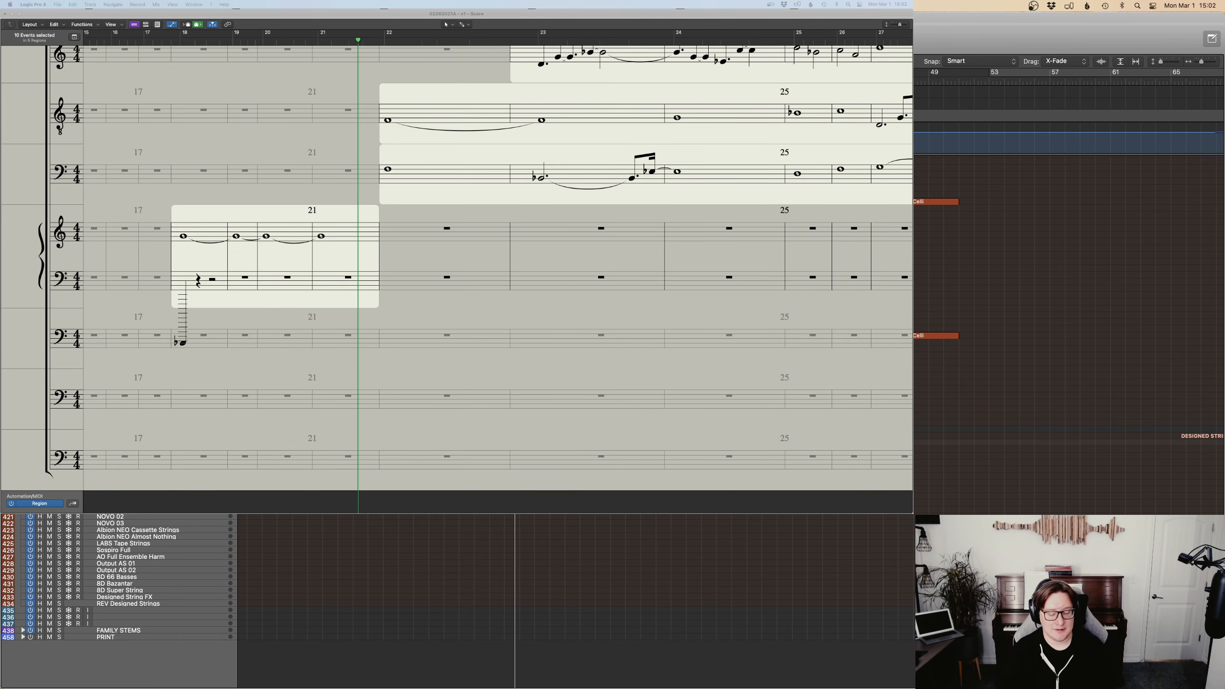
pyautogui.hotkey('ctrl', 'Up')
pyautogui.click(488, 32)
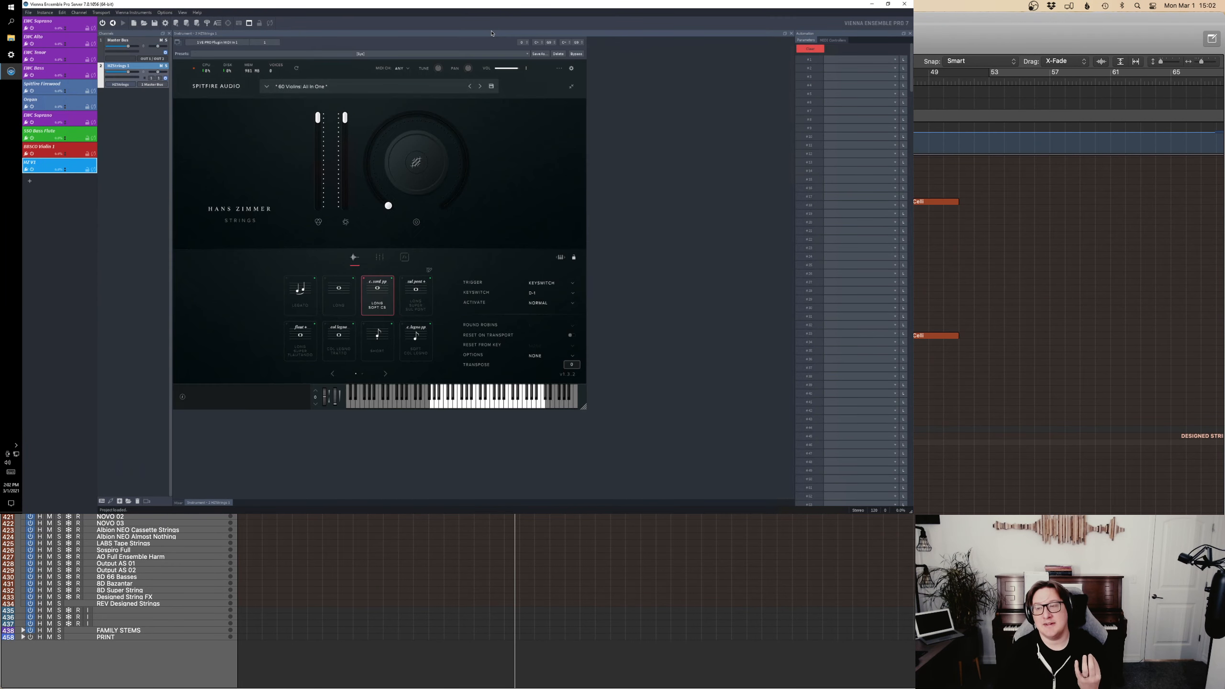
pyautogui.click(426, 305)
pyautogui.click(338, 341)
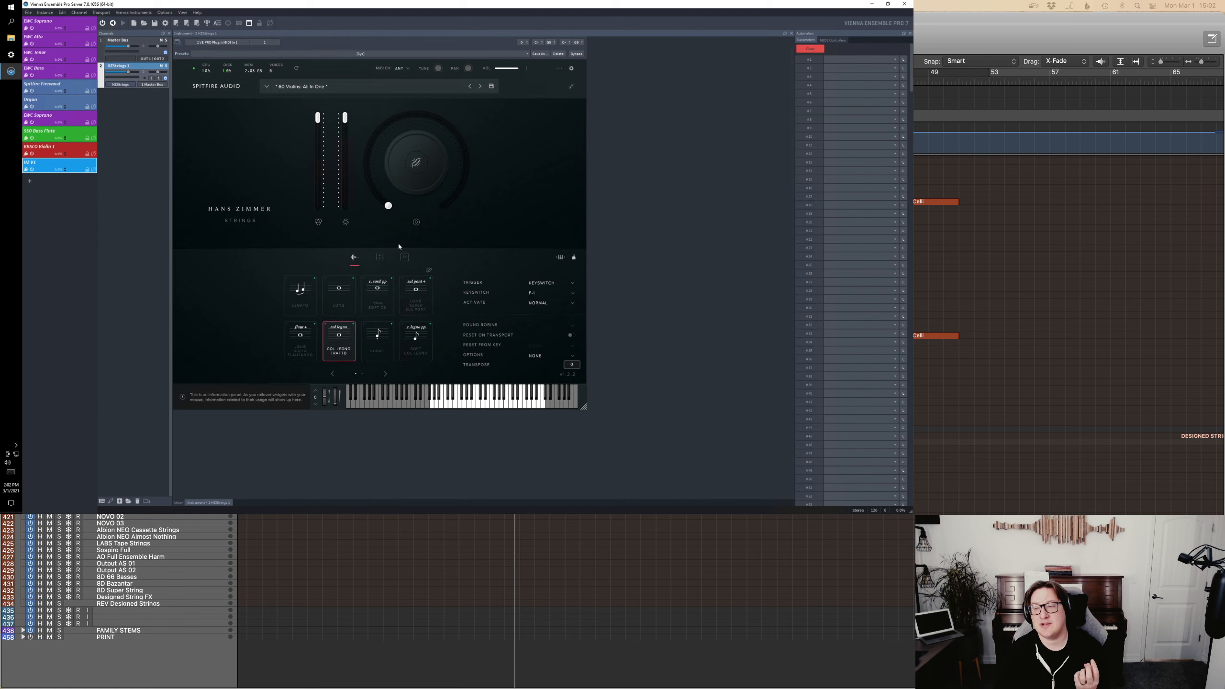
# In the instrument's microphone mixer, pull the Close and Spot L1 signals fully down and raise Gallery fully up.
pyautogui.click(385, 259)
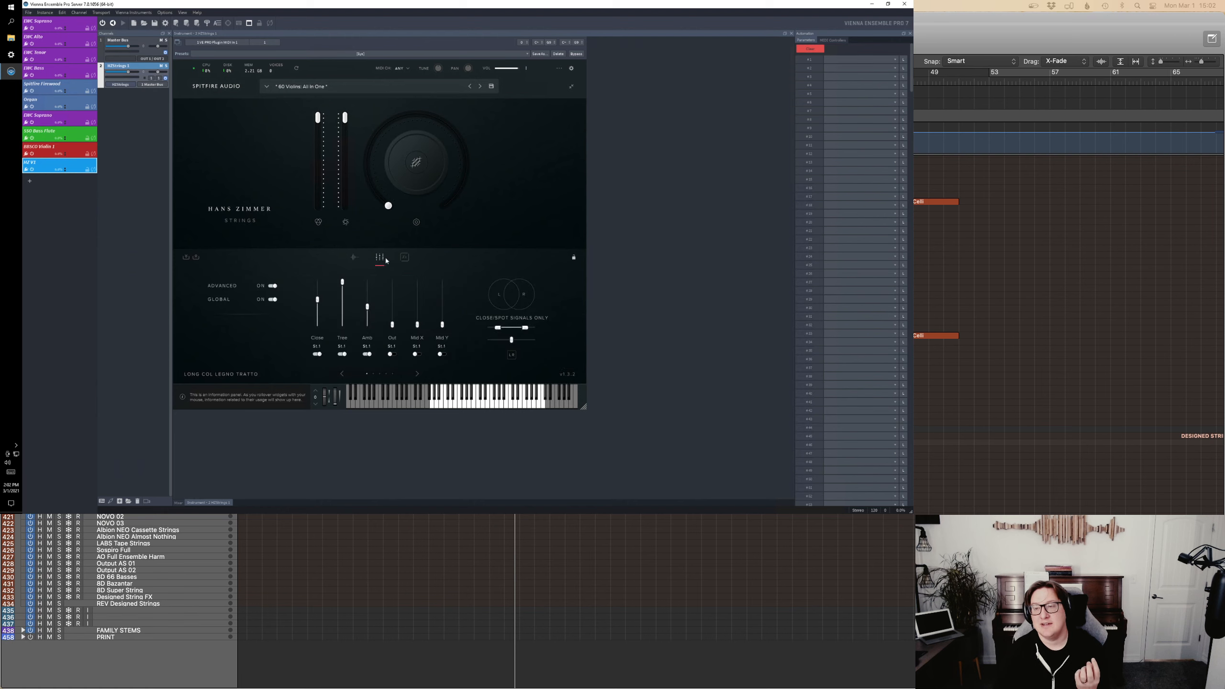
pyautogui.moveTo(318, 300); pyautogui.dragTo(317, 325)
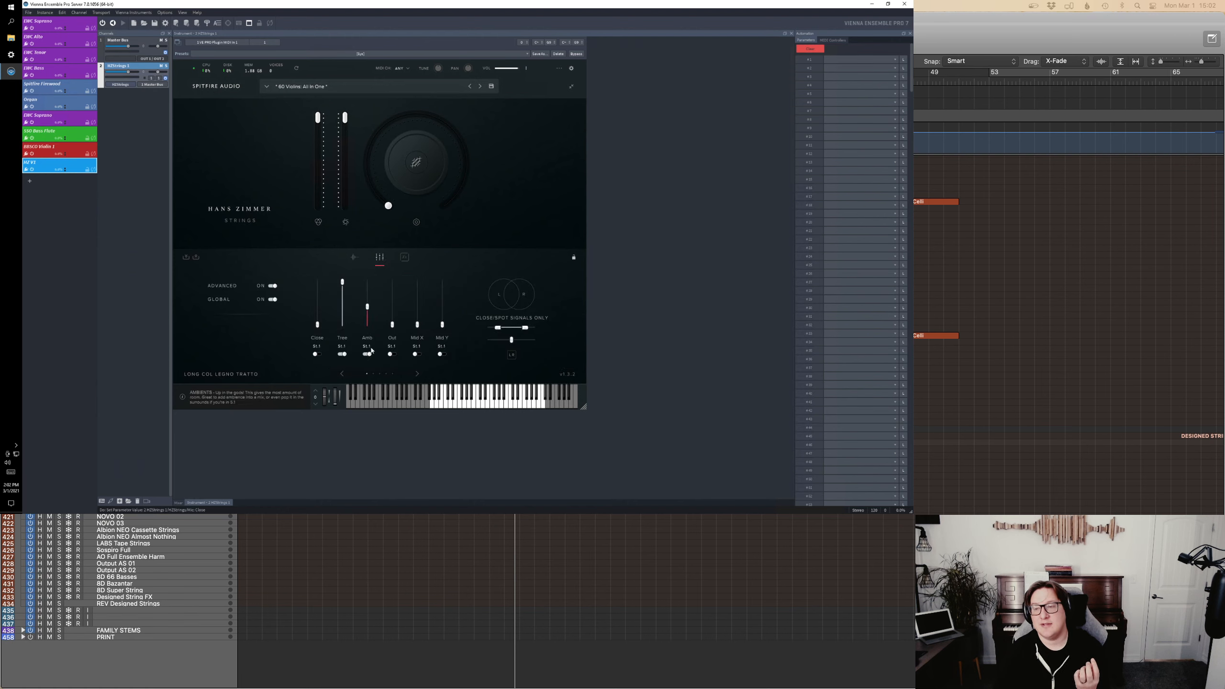
pyautogui.click(417, 374)
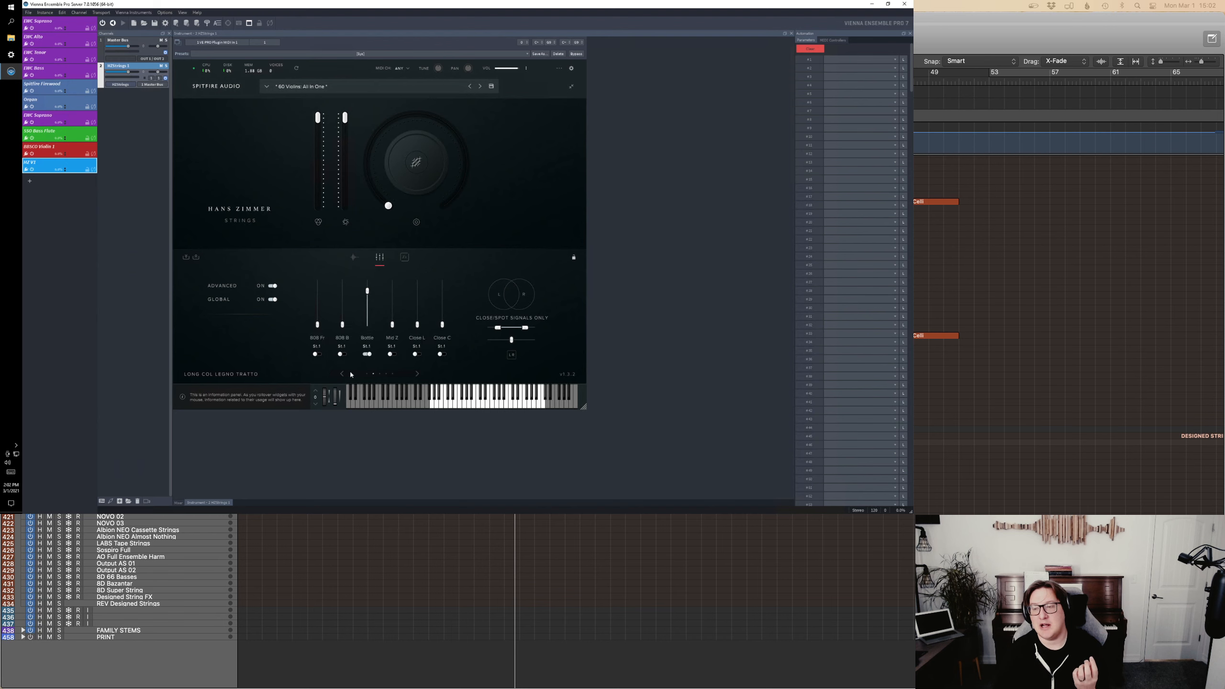
pyautogui.click(418, 375)
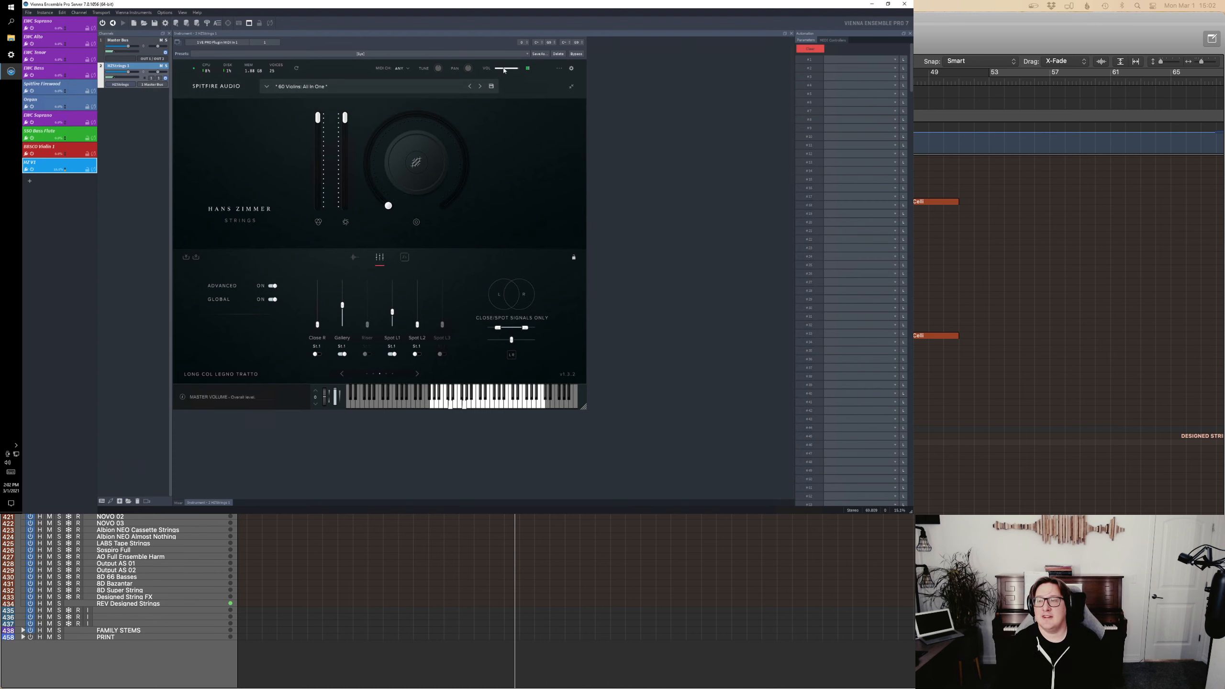
pyautogui.moveTo(506, 68)
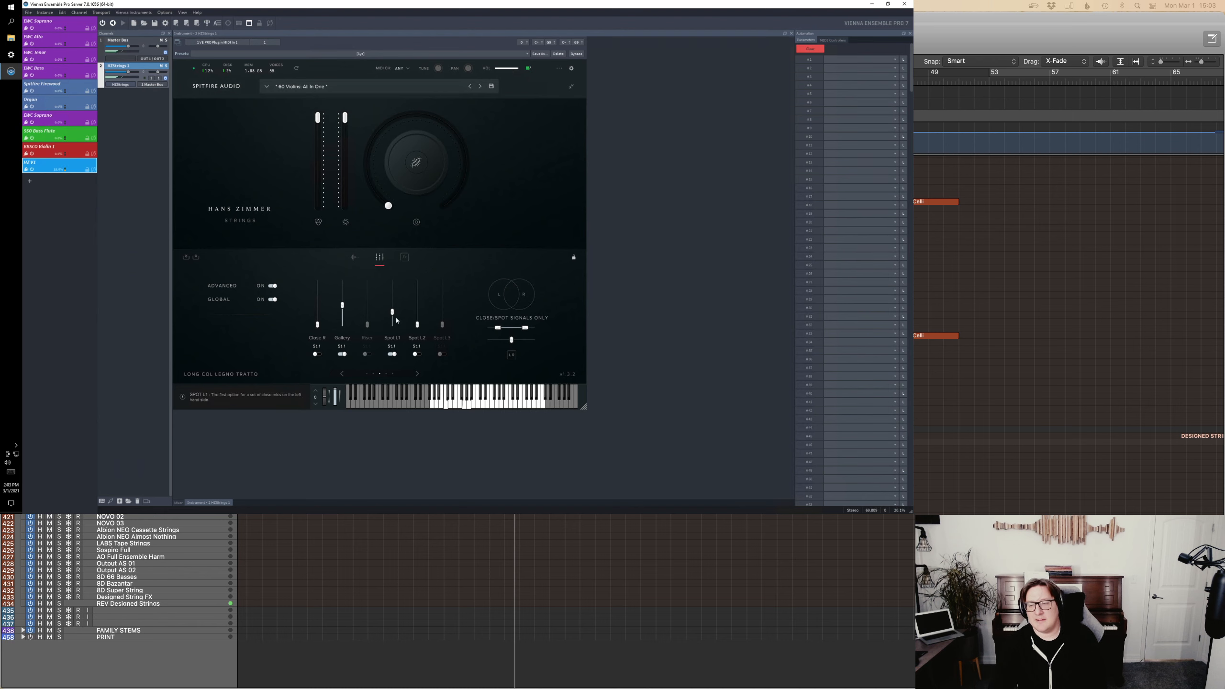
pyautogui.moveTo(391, 312); pyautogui.dragTo(392, 368)
pyautogui.moveTo(342, 304); pyautogui.dragTo(342, 249)
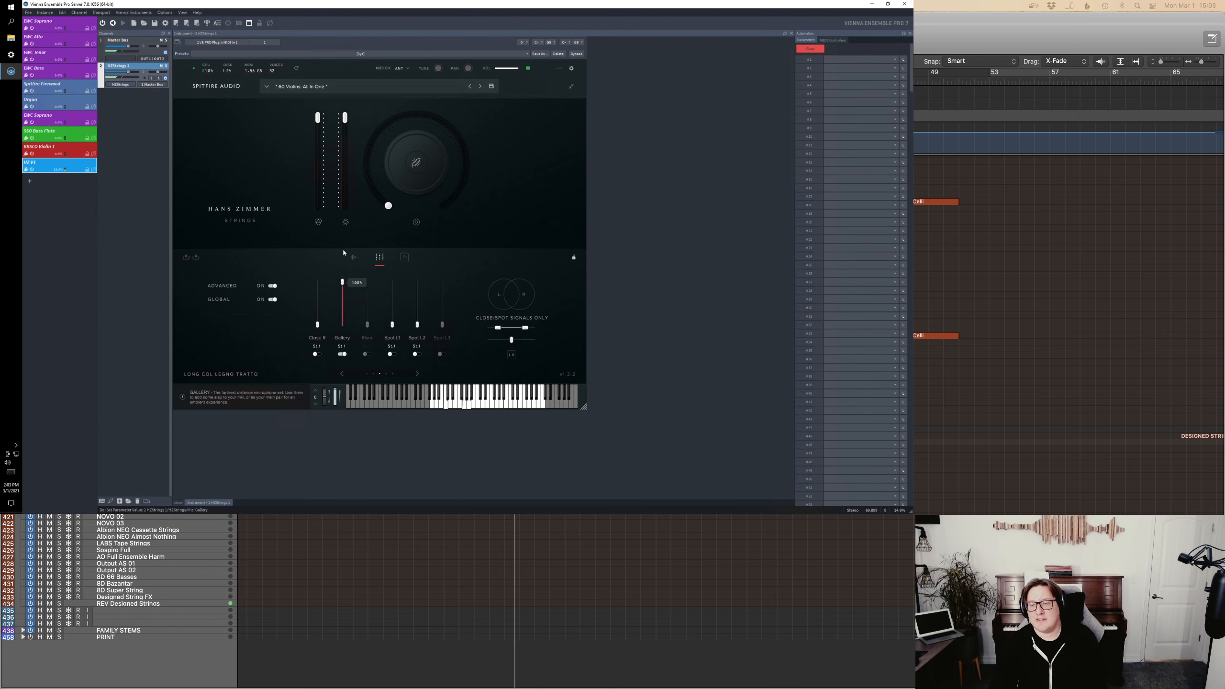
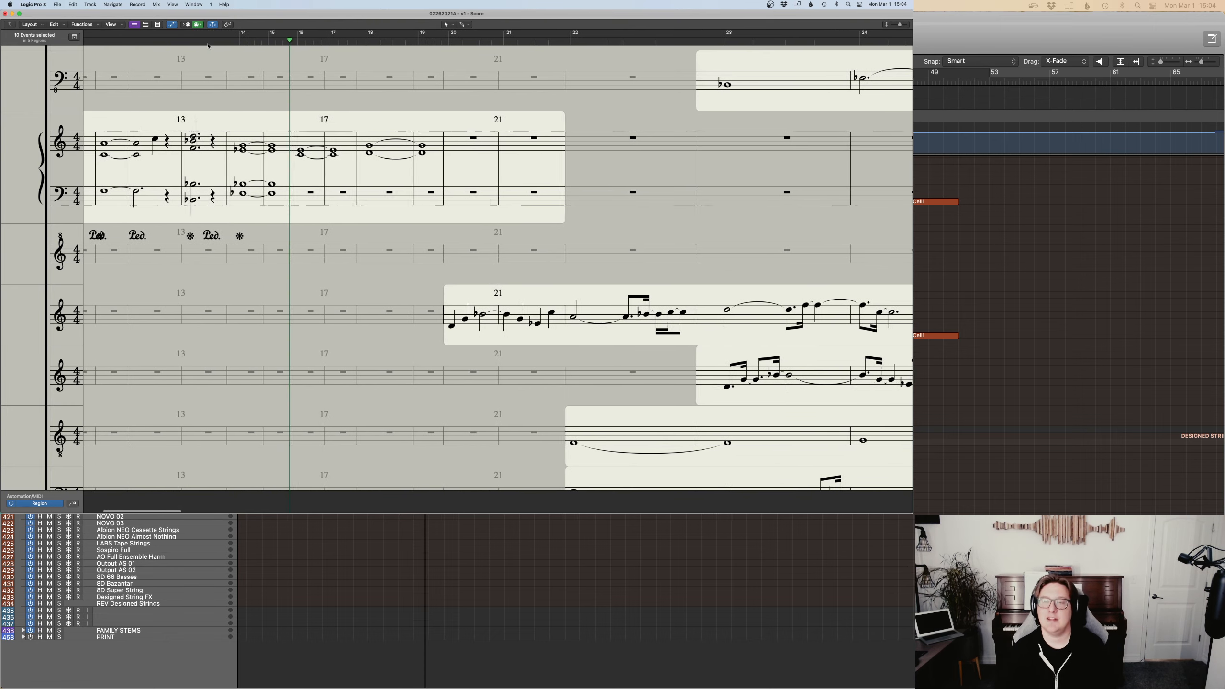
# Review the score, the strings, vox, keys and percussion tracks, and the mixer channels in Logic Pro during playback.
pyautogui.scroll(5, 418, 533)
pyautogui.scroll(1, 417, 532)
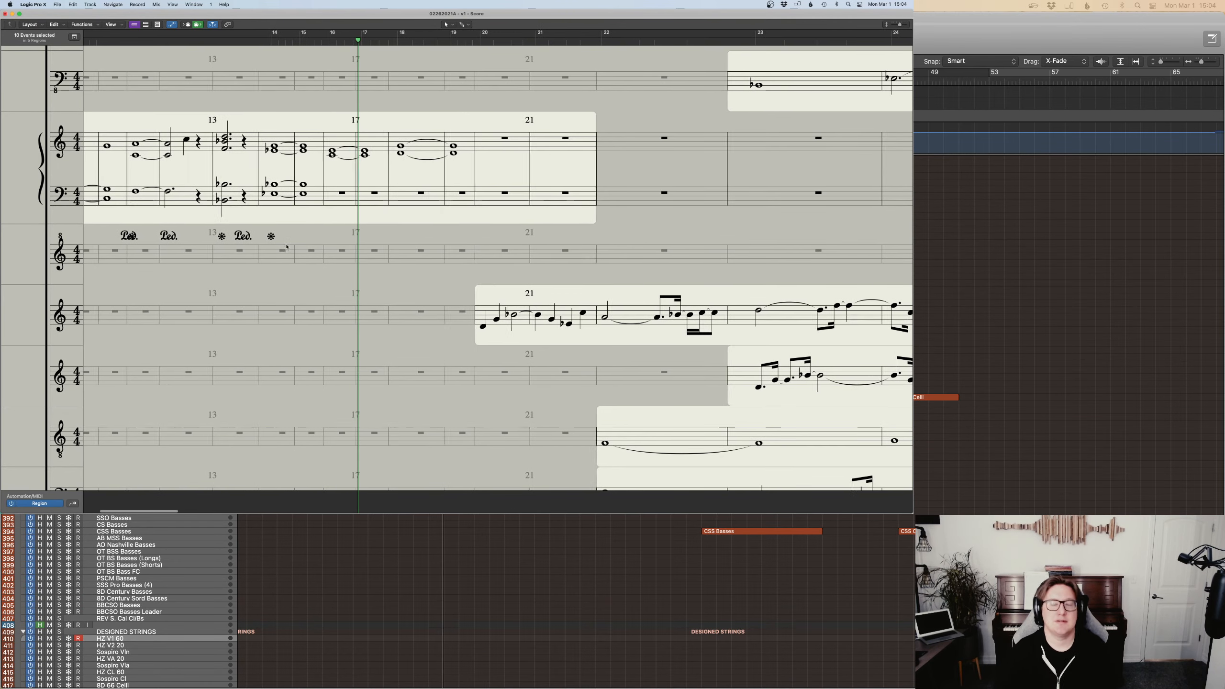
pyautogui.scroll(-6, 423, 259)
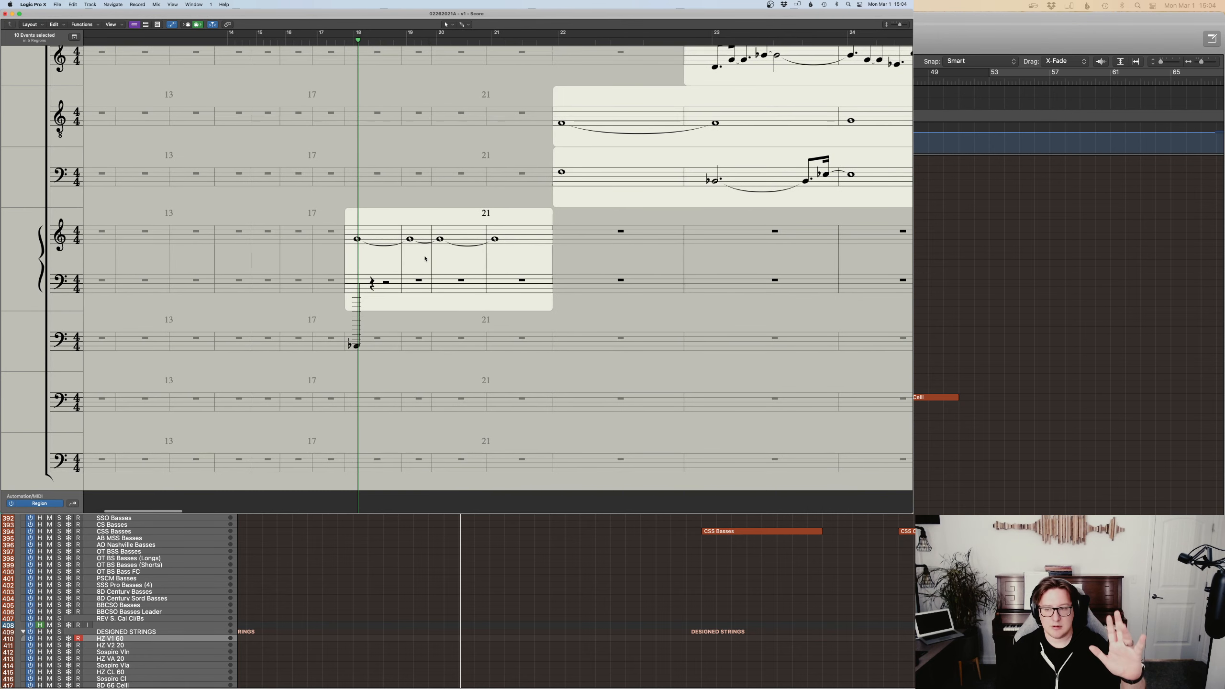
pyautogui.scroll(7, 418, 603)
pyautogui.scroll(20, 418, 603)
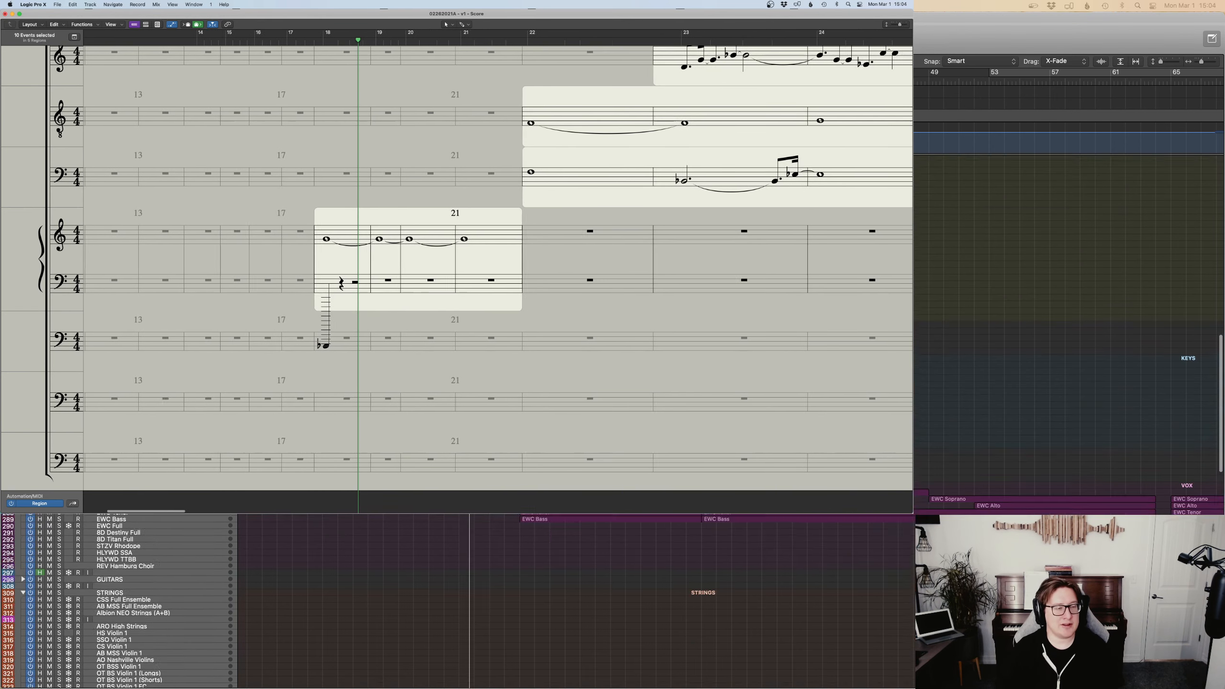
pyautogui.scroll(-15, 418, 604)
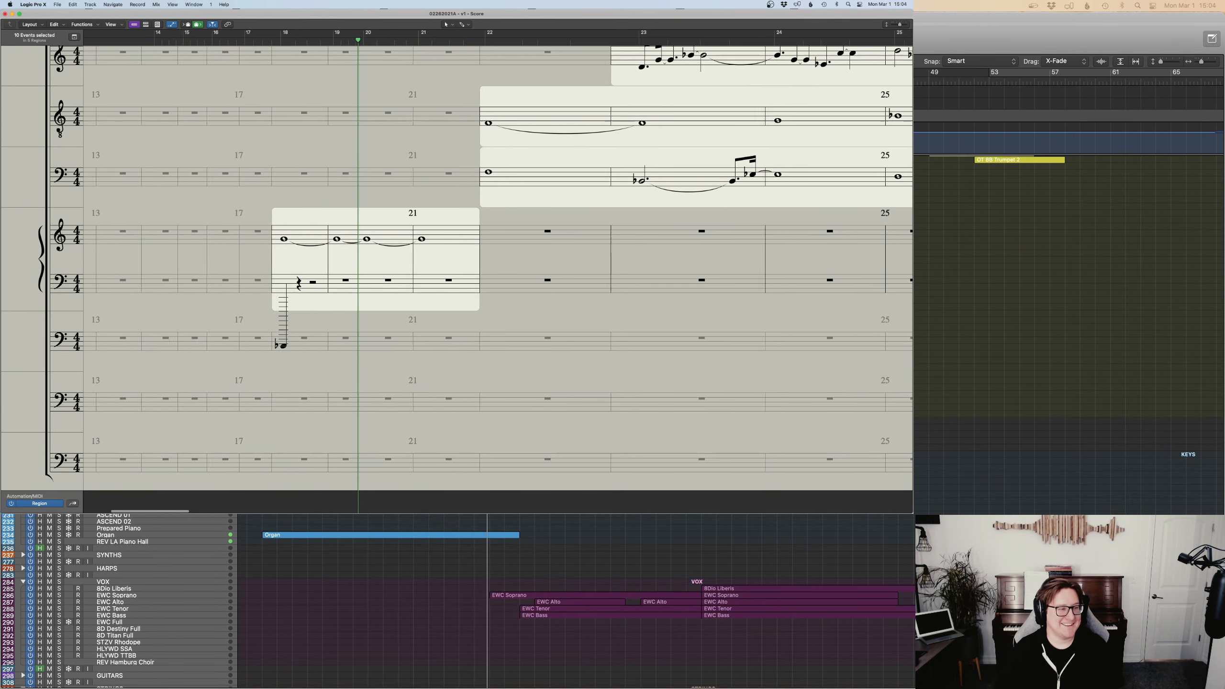
pyautogui.scroll(5, 418, 604)
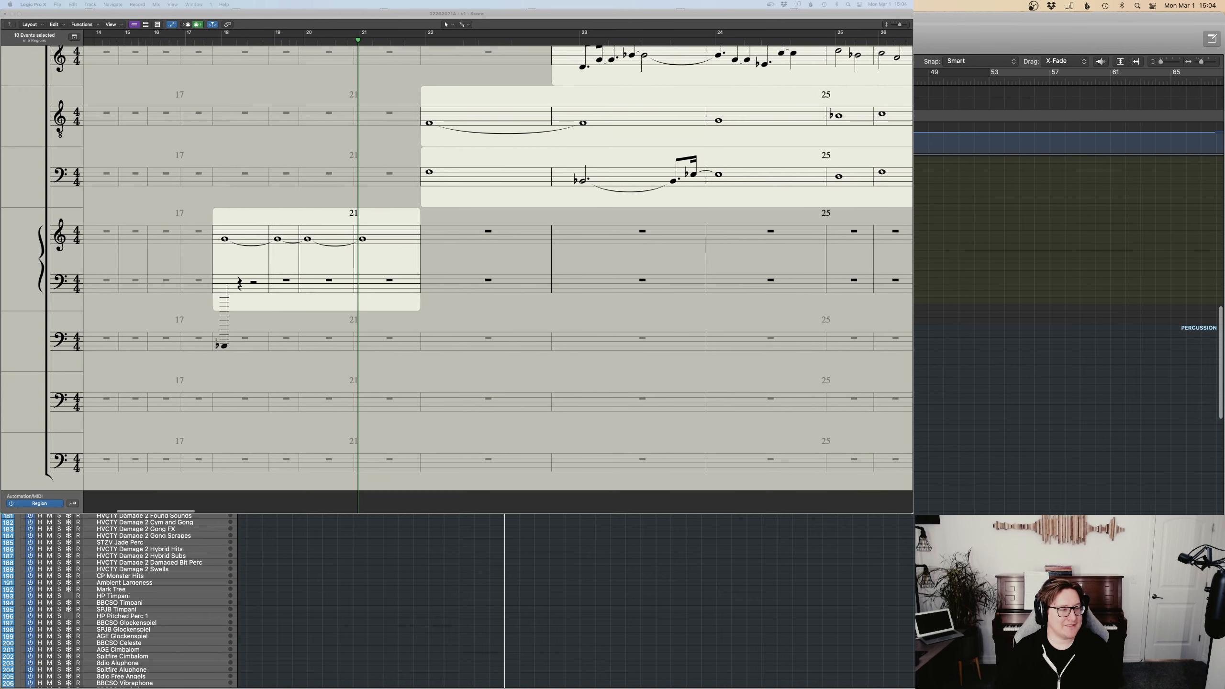
pyautogui.scroll(-3, 418, 604)
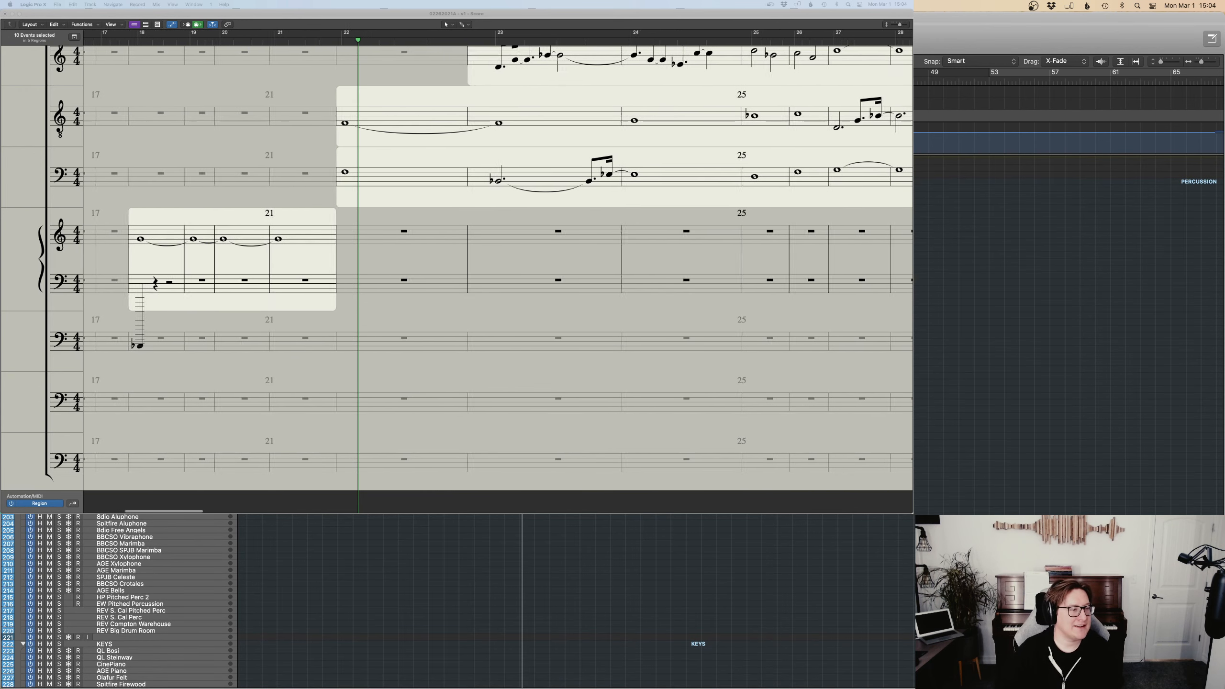
pyautogui.scroll(-3, 418, 604)
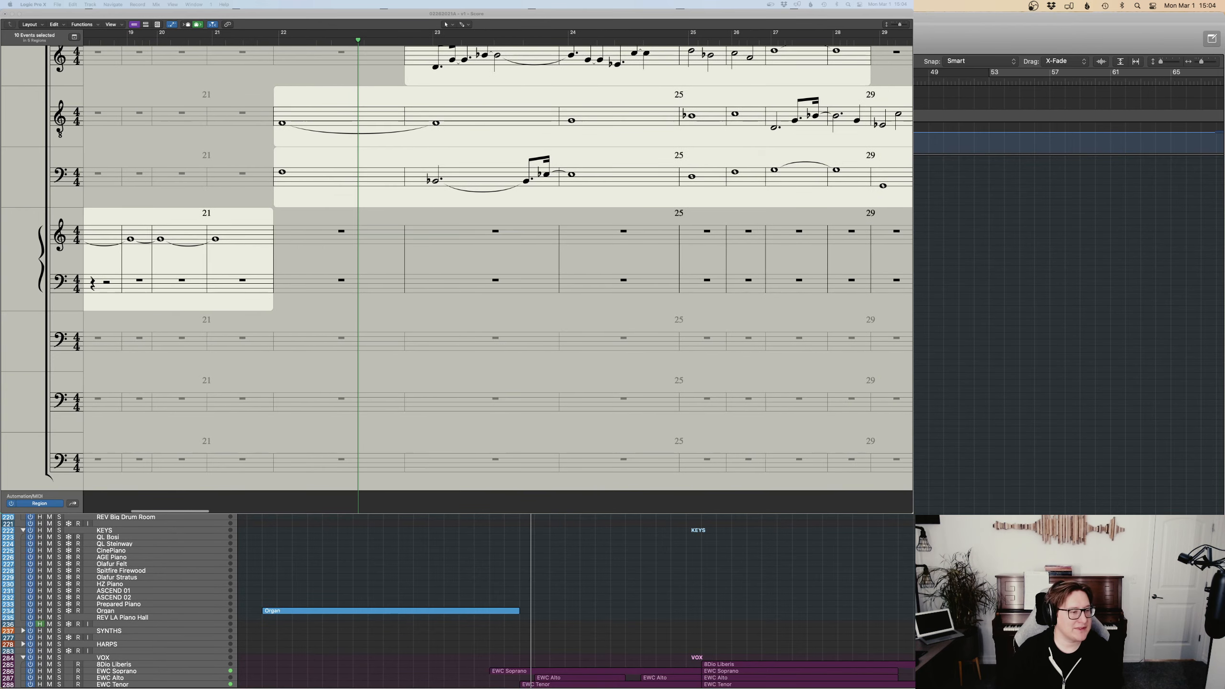
pyautogui.scroll(3, 418, 603)
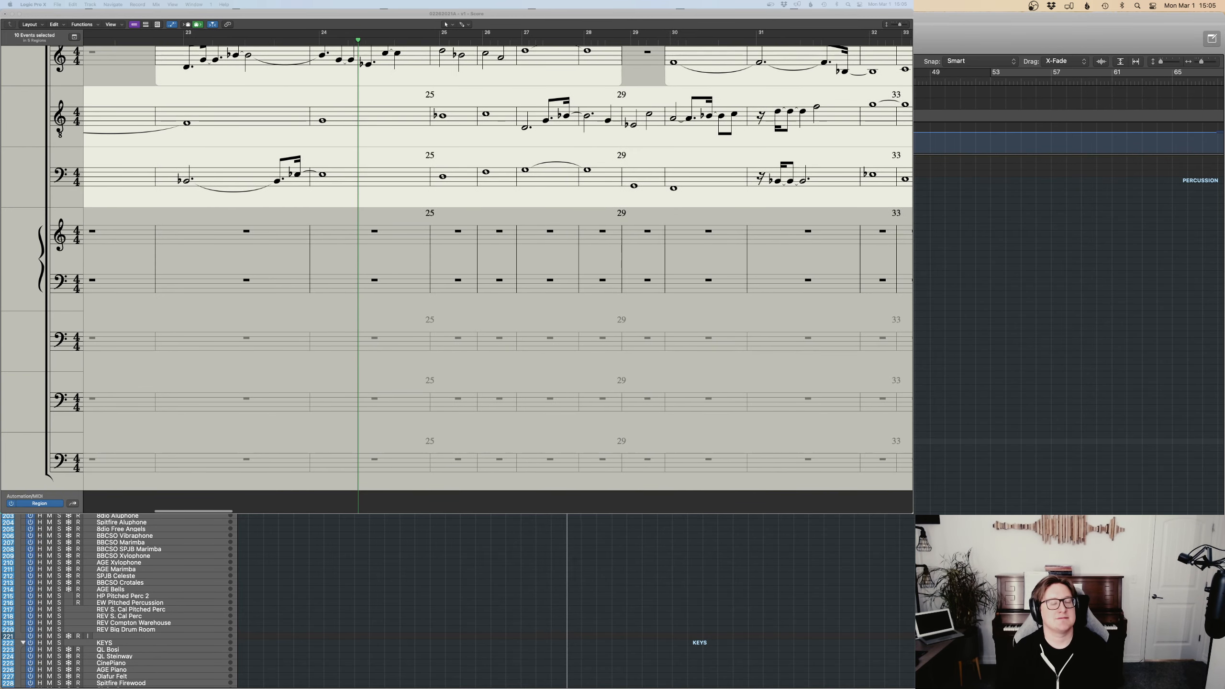
pyautogui.press('x')
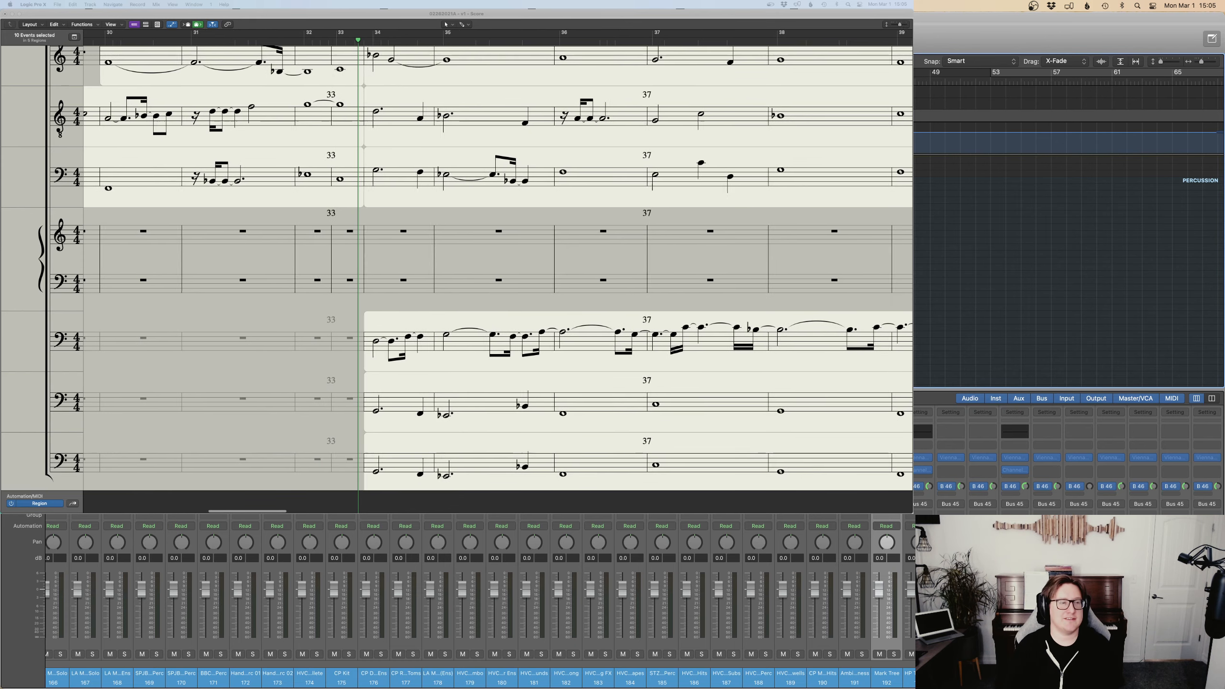
pyautogui.press('x')
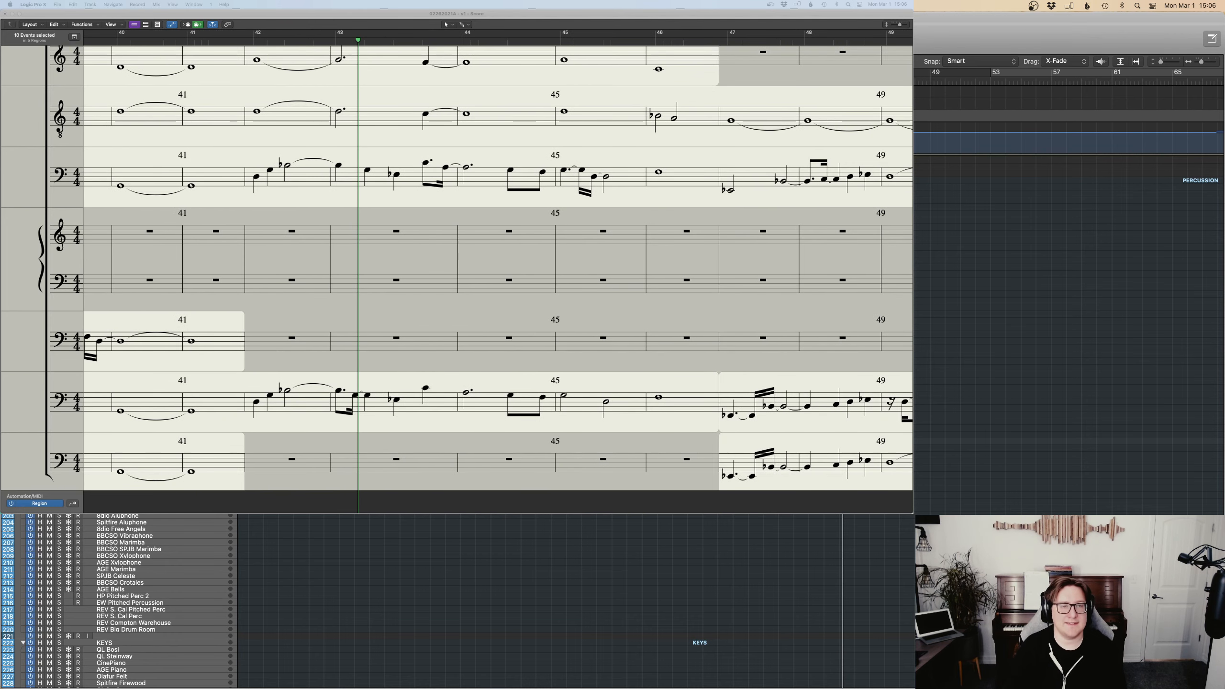
# Stop recording just past bar 49 and open the recorded Mark Tree region in the Piano Roll, showing its start.
pyautogui.scroll(4, 497, 268)
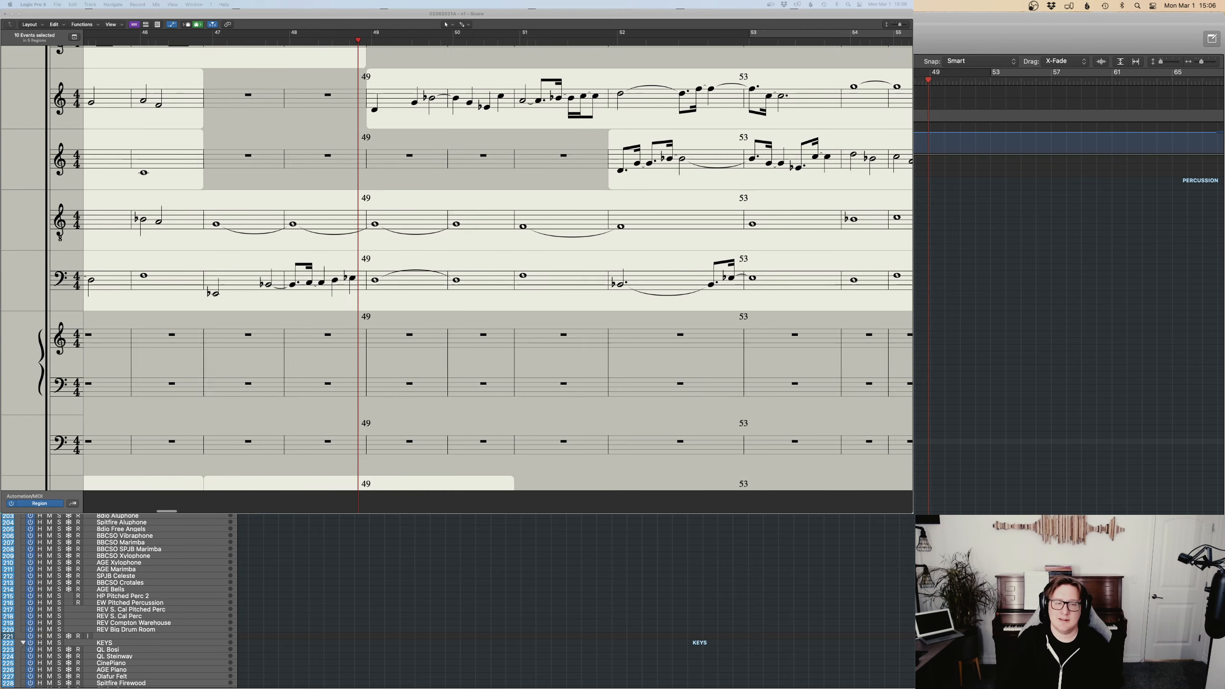
pyautogui.press('space')
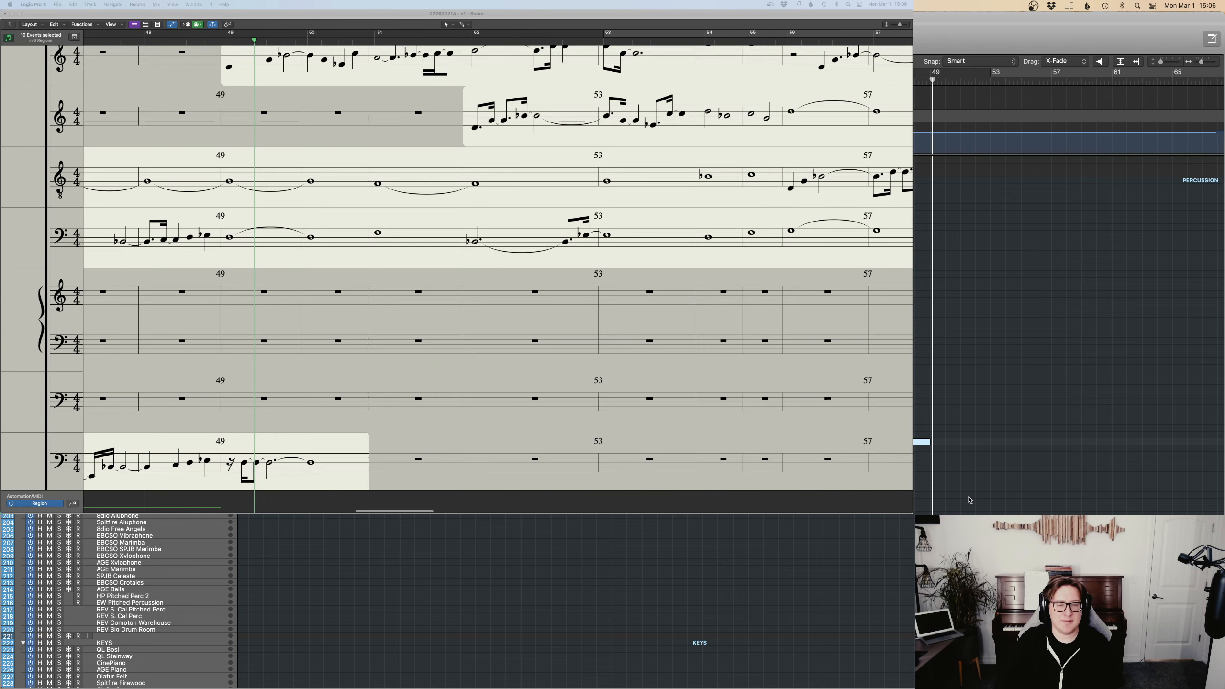
pyautogui.press('p')
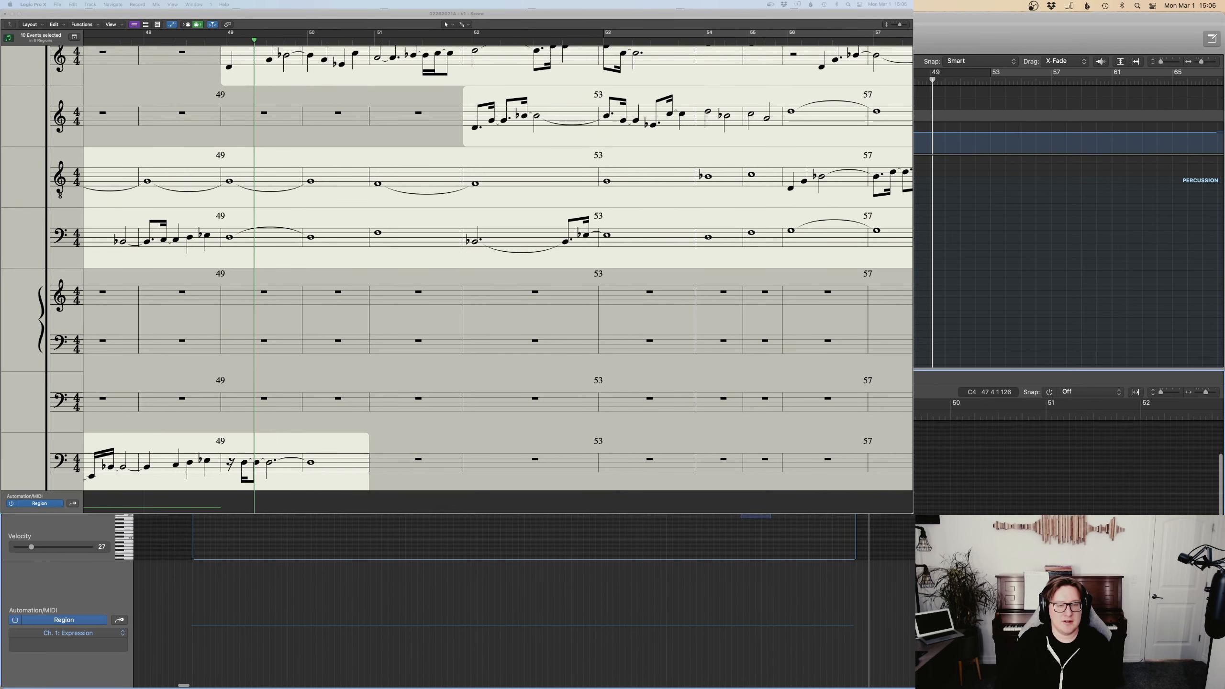
pyautogui.press('super+a')
pyautogui.hscroll(-2, 721, 526)
pyautogui.click(726, 524)
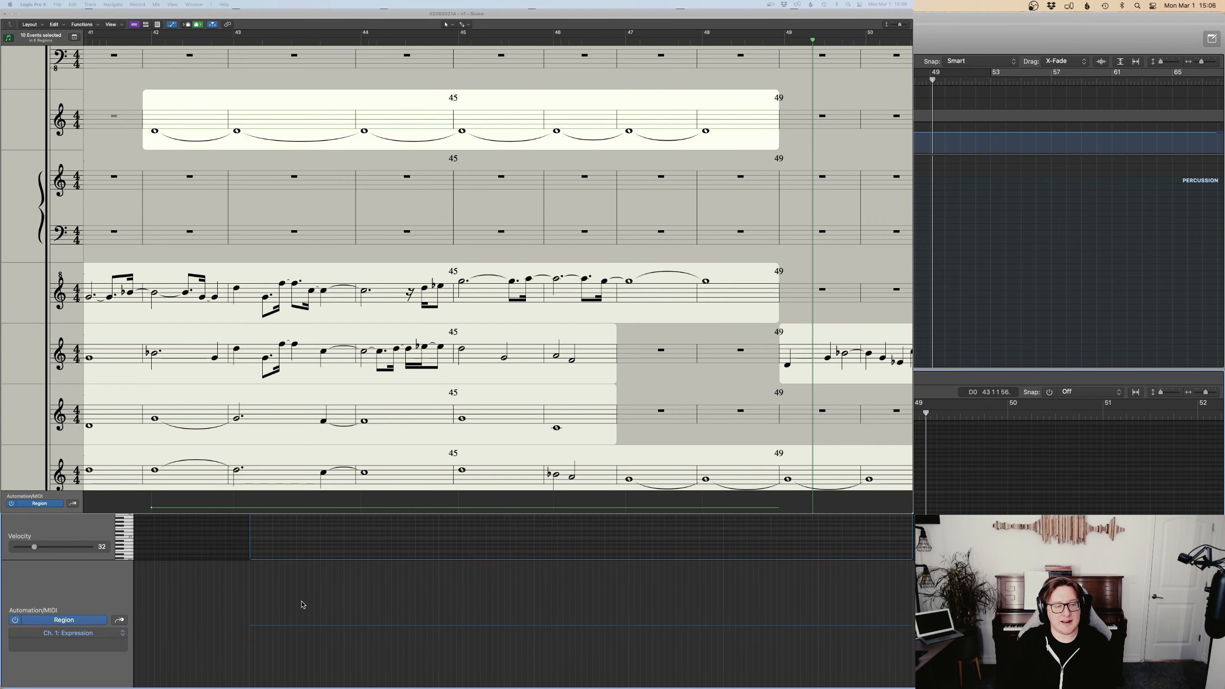
# Draw Expression automation on the Mark Tree region, held at about 85 at the start and fading to the bottom by the end.
pyautogui.click(250, 602)
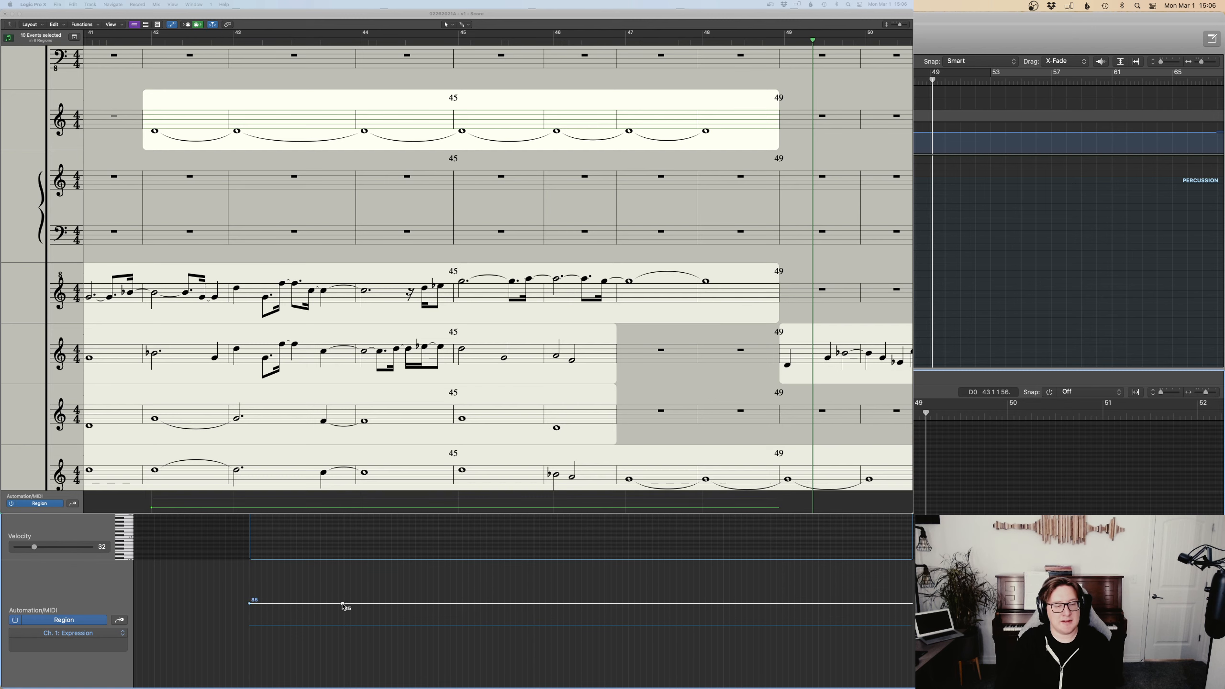
pyautogui.moveTo(343, 604); pyautogui.dragTo(437, 604)
pyautogui.moveTo(650, 606); pyautogui.dragTo(911, 686)
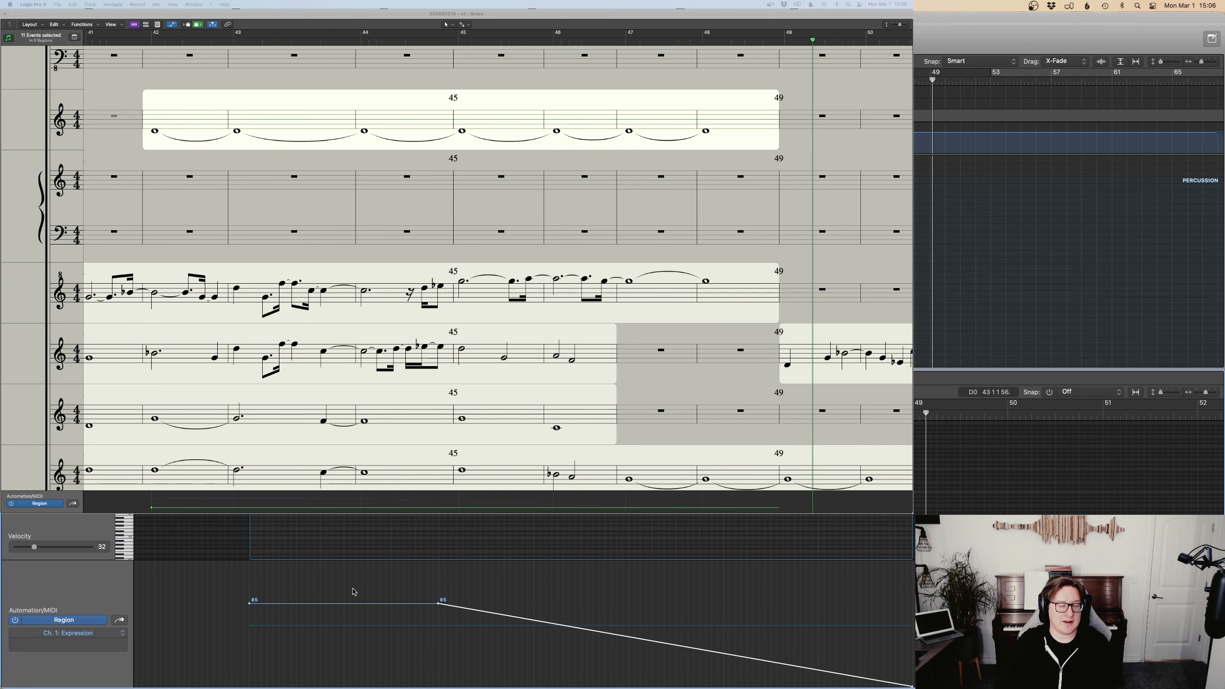
# Reshape the Expression curve to rise from about 62 at the region's start to a peak of about 78 before the fade.
pyautogui.moveTo(249, 604); pyautogui.dragTo(248, 620)
pyautogui.click(367, 610)
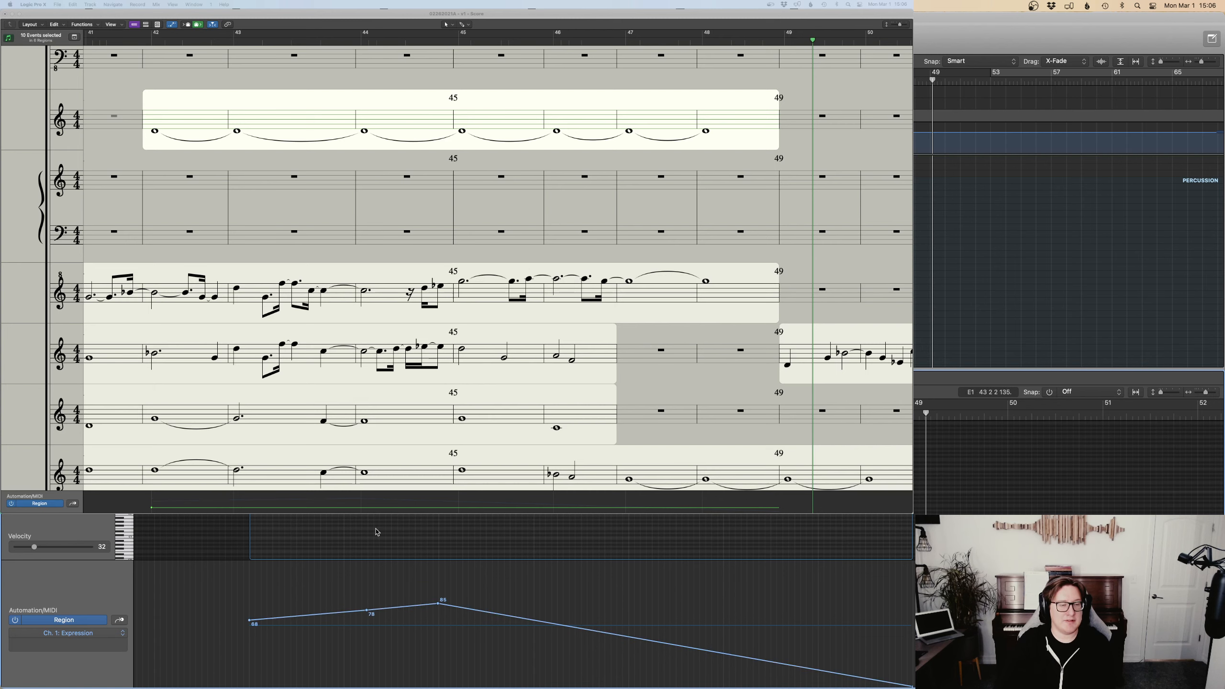
pyautogui.click(368, 611)
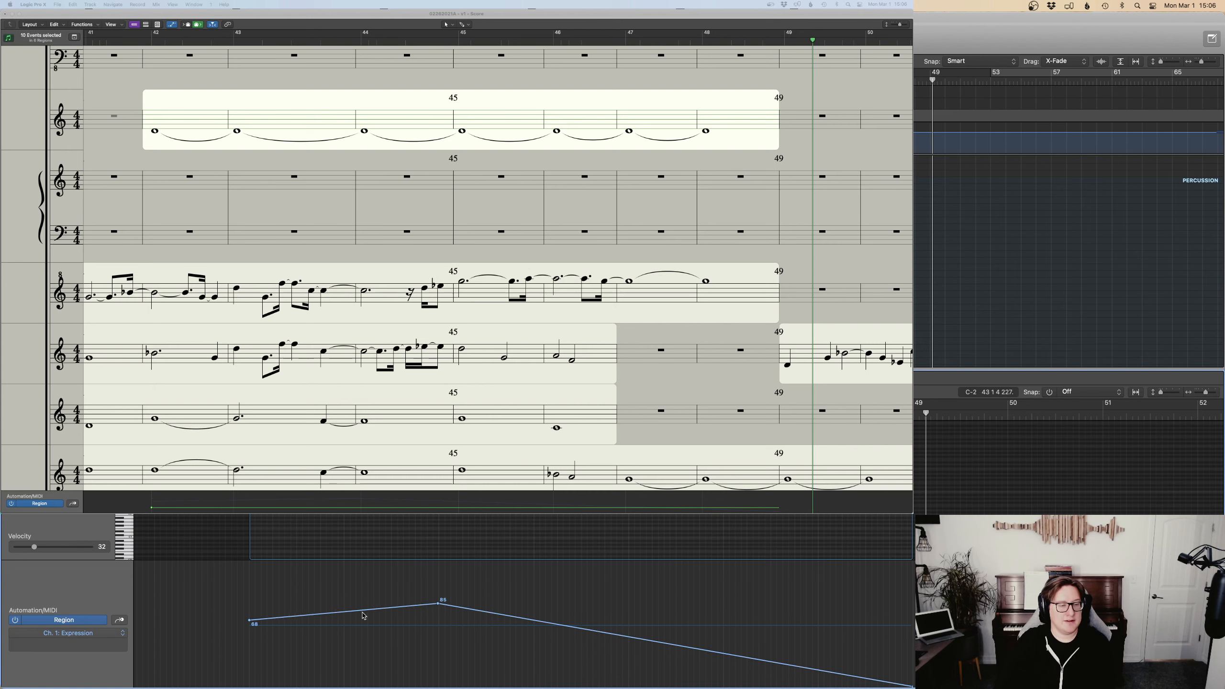
pyautogui.moveTo(363, 615); pyautogui.dragTo(363, 622)
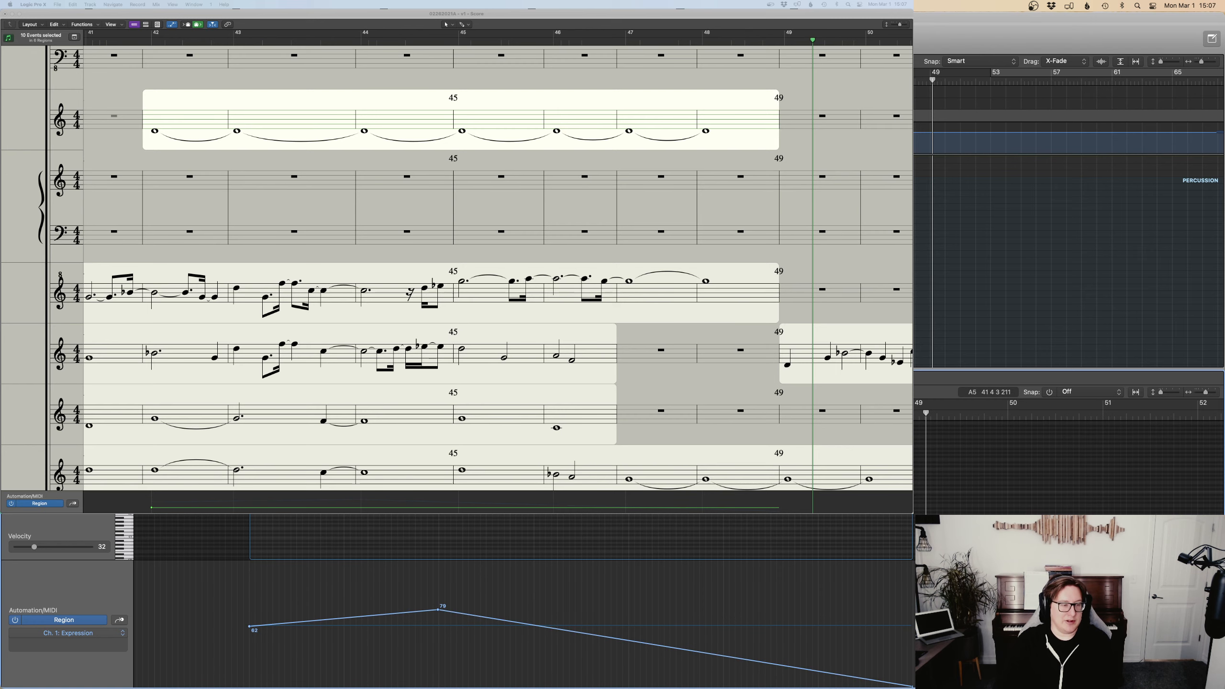
# Play back the Mark Tree region from its start around bar 42 and close the Piano Roll.
pyautogui.press('space')
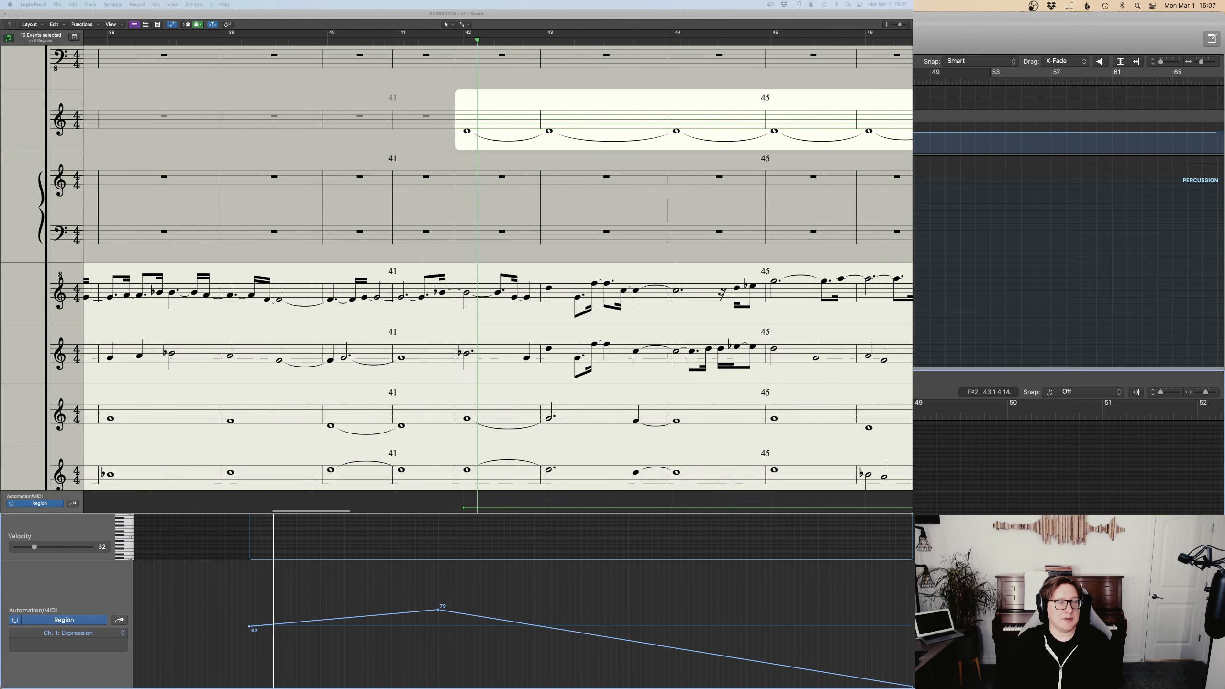
pyautogui.press('p')
pyautogui.click(632, 525)
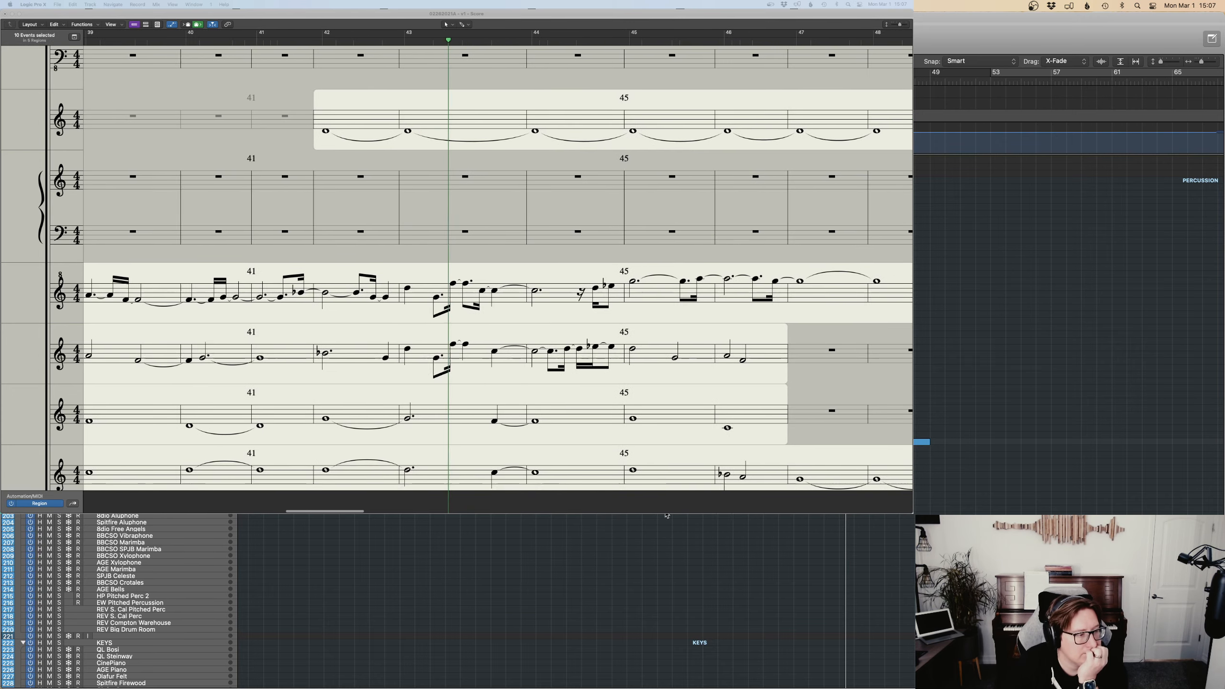
# Show the track automation lanes in the arrangement around bars 69 to 85, near the choir tracks.
pyautogui.scroll(10, 675, 516)
pyautogui.scroll(-5, 677, 516)
pyautogui.hscroll(8, 677, 517)
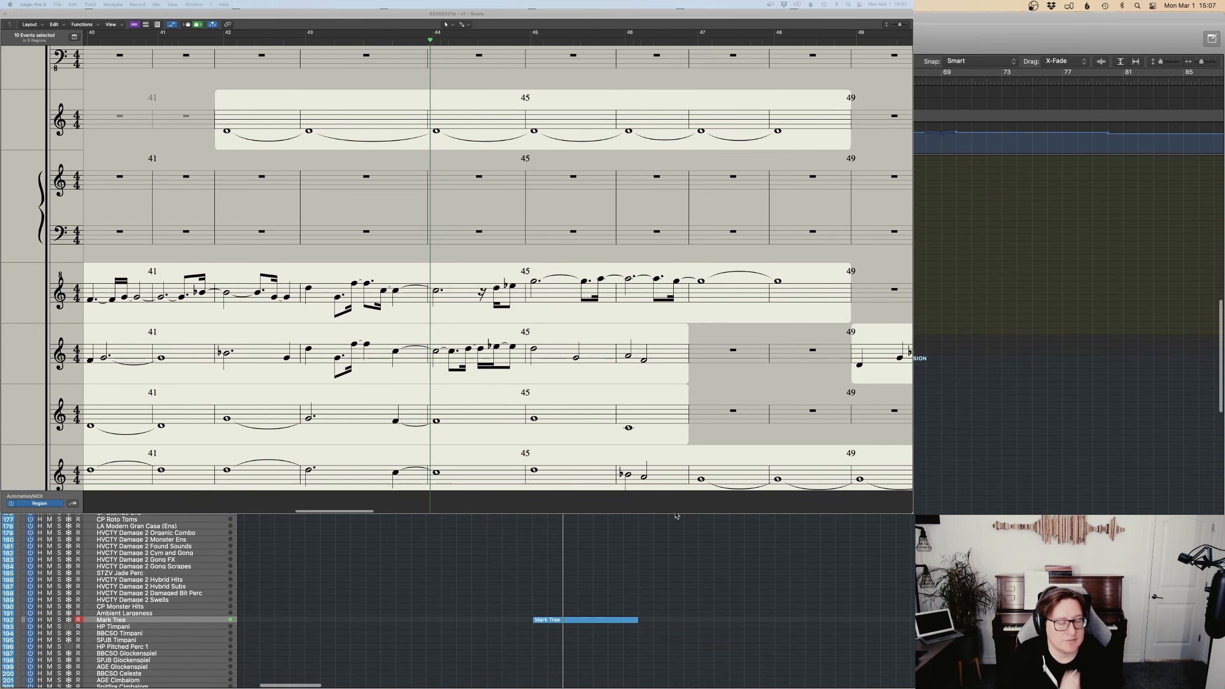
pyautogui.scroll(-15, 677, 516)
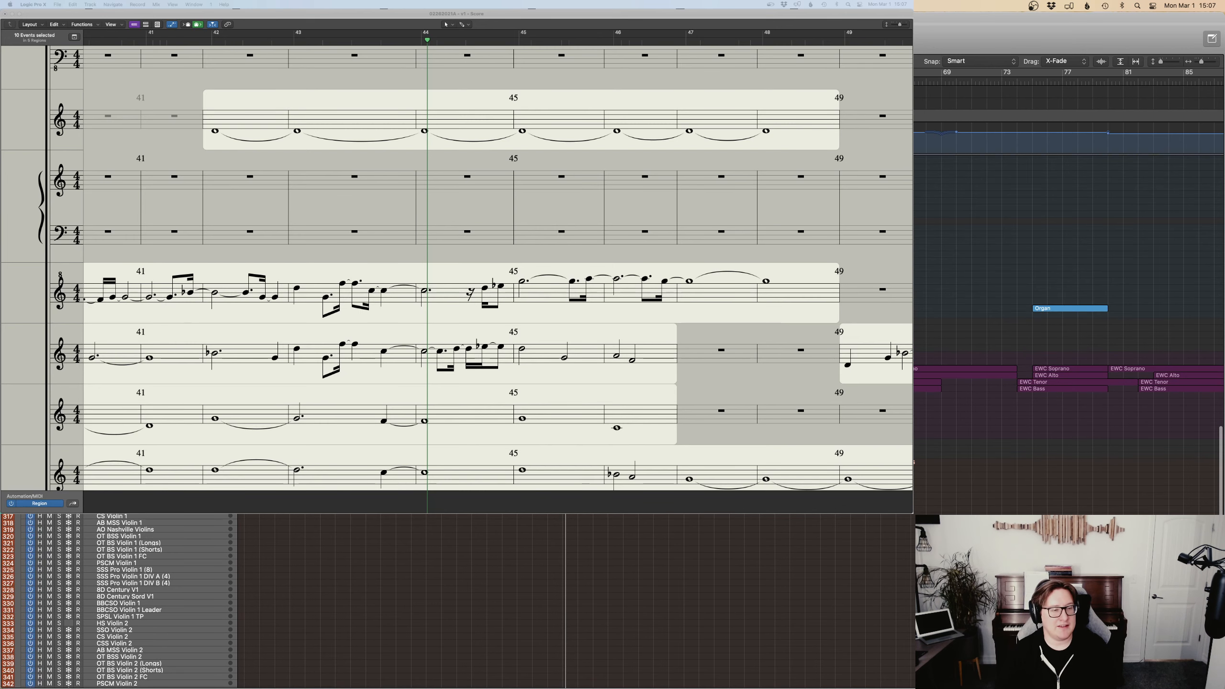
pyautogui.press('a')
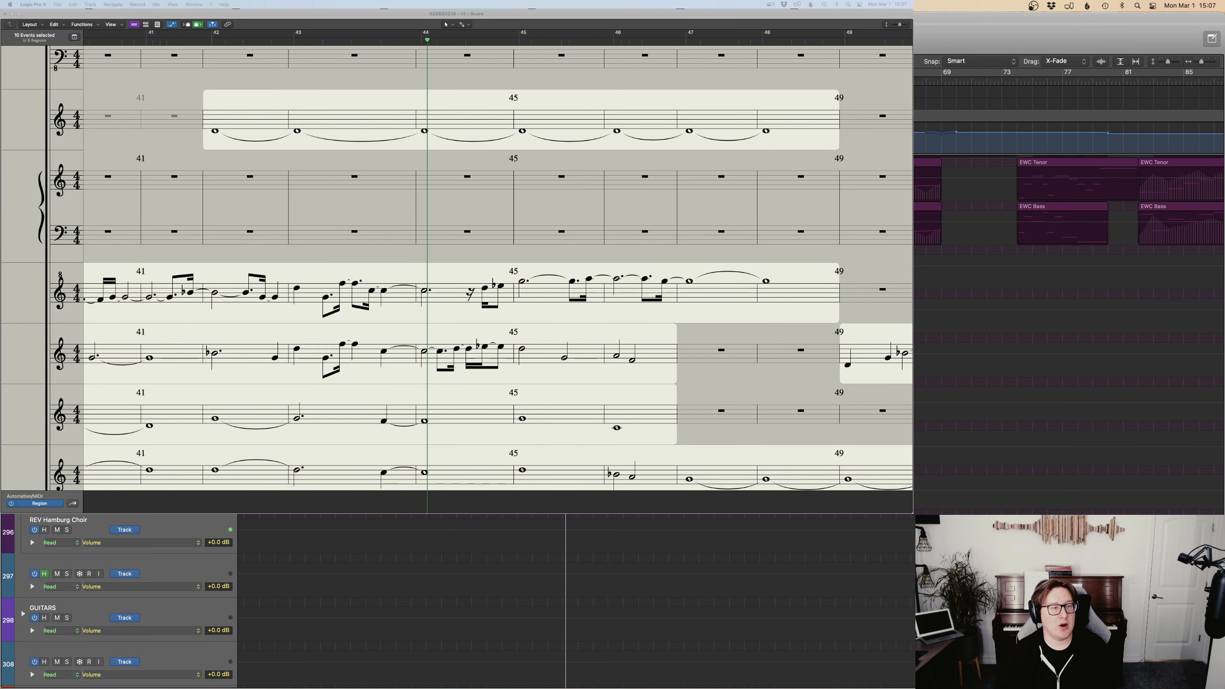
# Hide the track automation lanes in the arrangement and reduce the track height to see many more tracks at once.
pyautogui.scroll(5, 579, 598)
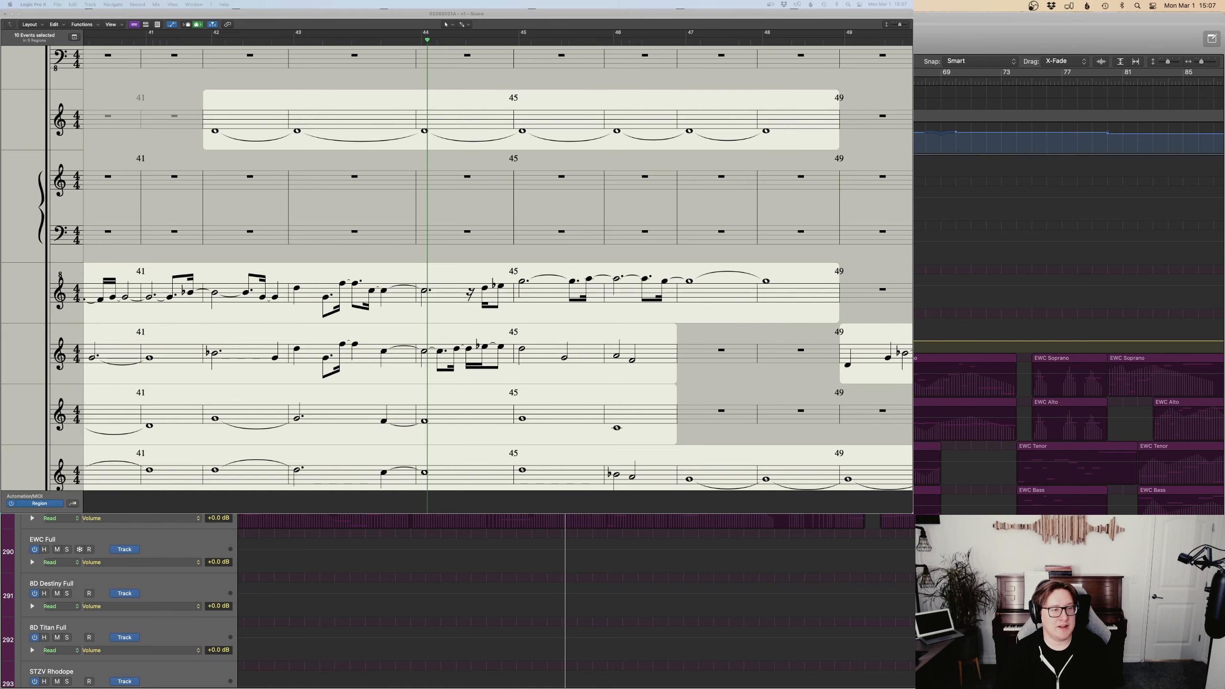
pyautogui.press('space')
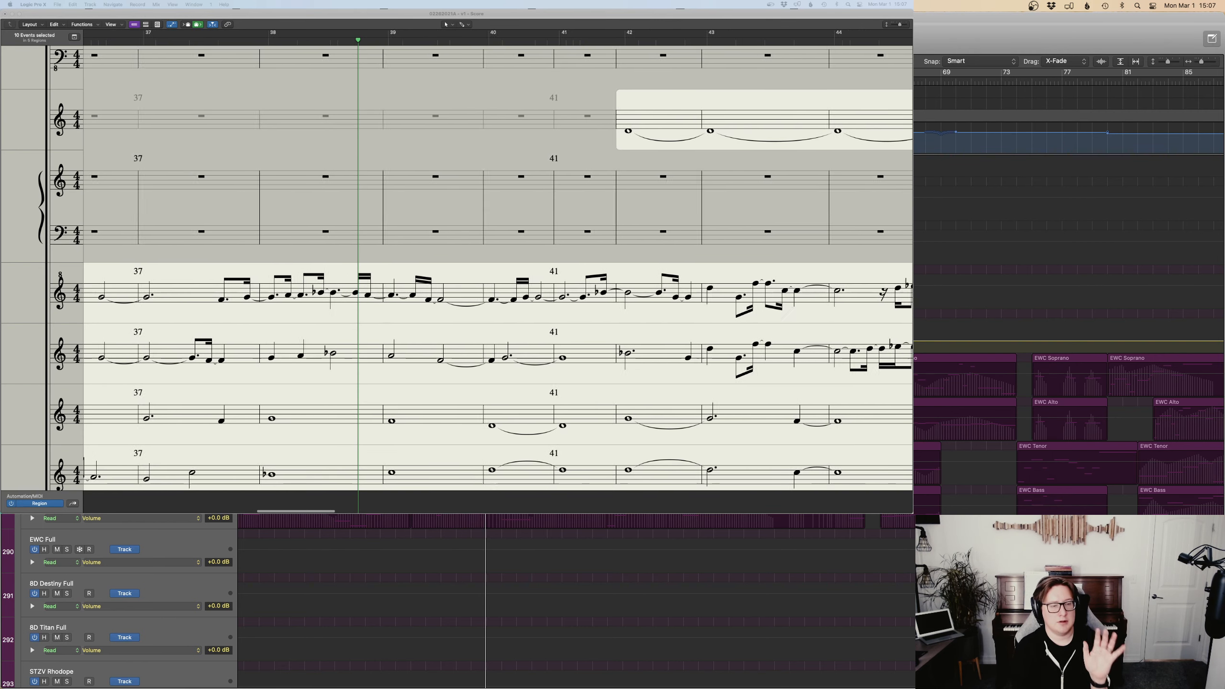
pyautogui.press('a')
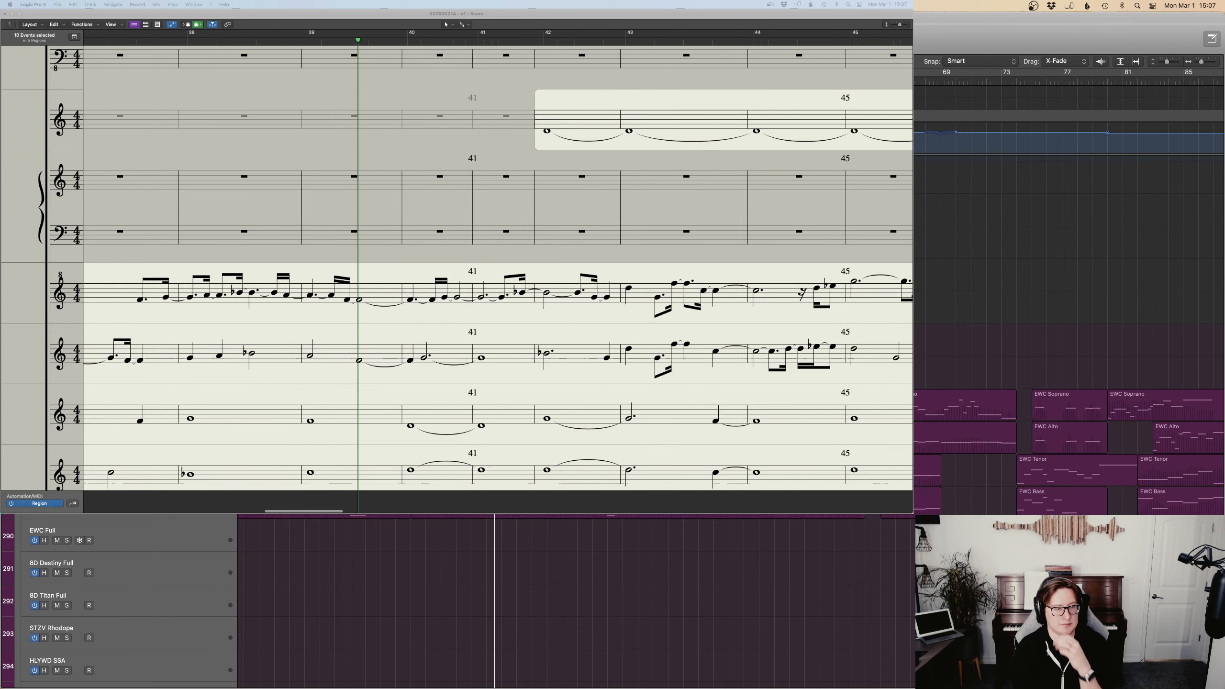
pyautogui.press('super+Up')
pyautogui.press('super+Up')
pyautogui.press('super+Up')
pyautogui.press('super+Up')
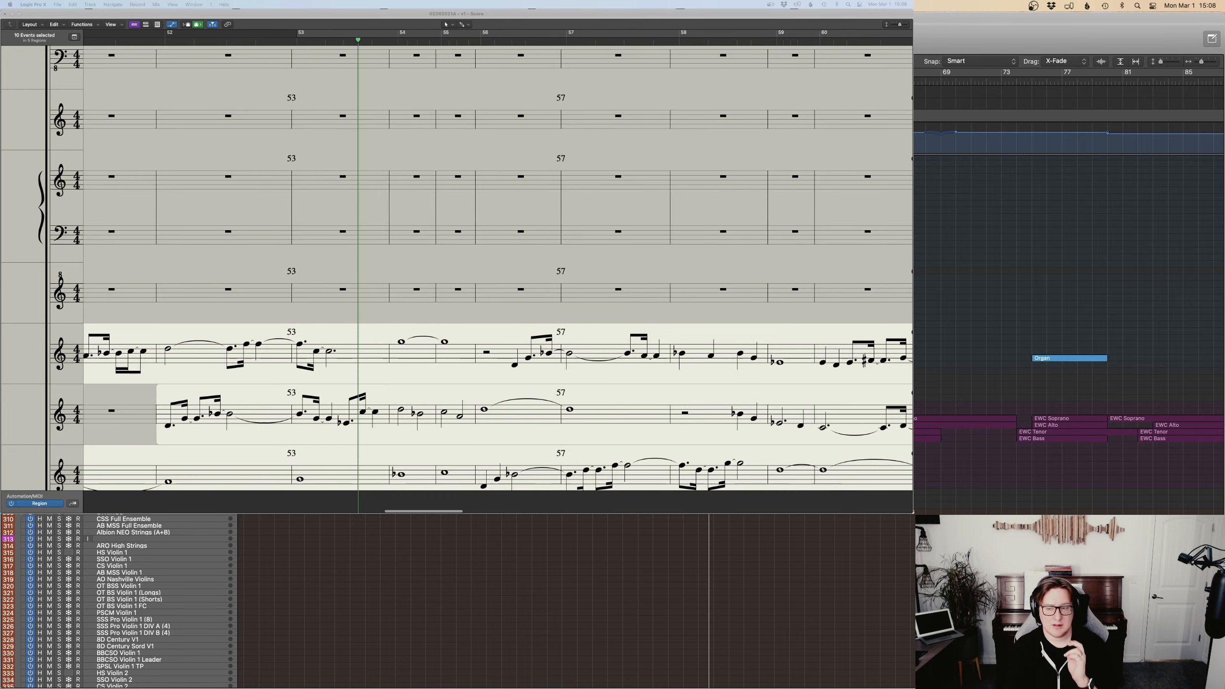
# Lower the brass region's Modulation curve, setting its first two points to 13 and 69 and the second peak to 84.
pyautogui.scroll(20, 458, 601)
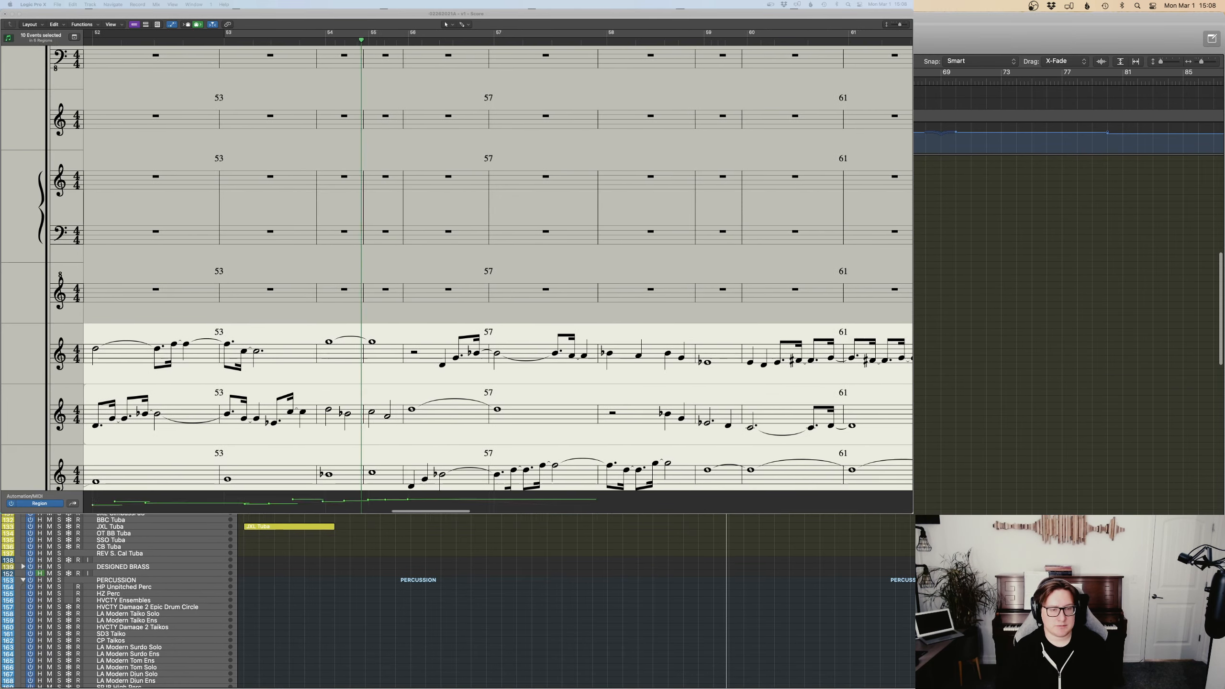
pyautogui.press('p')
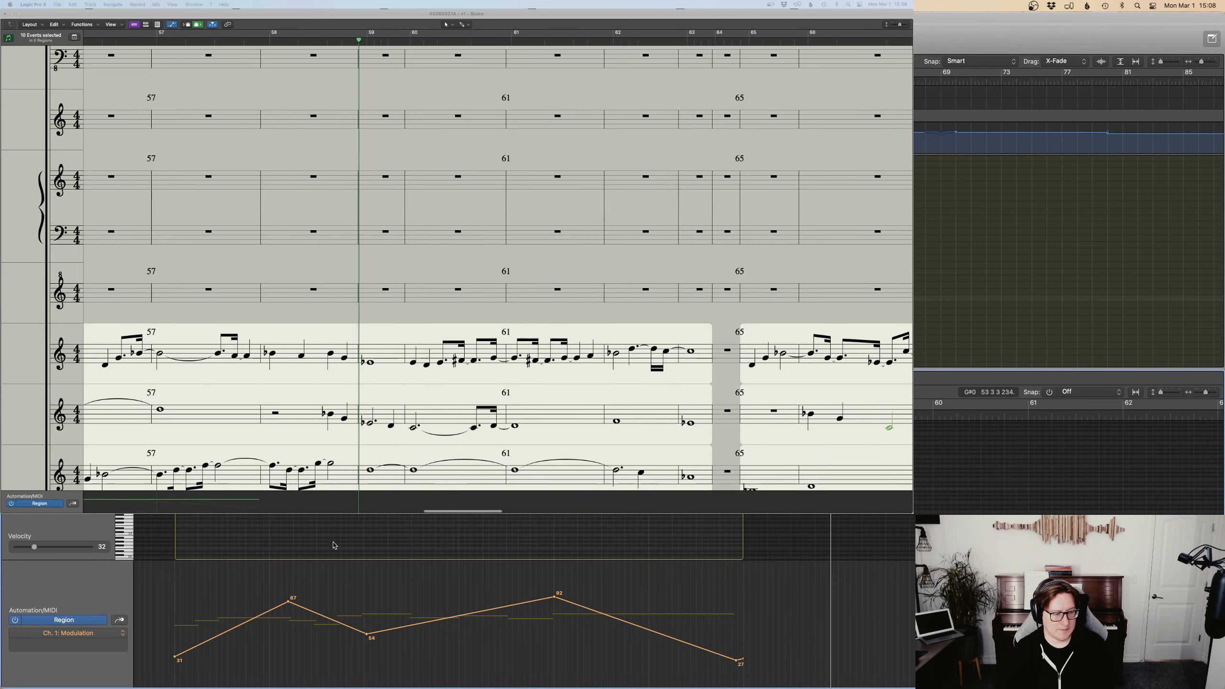
pyautogui.moveTo(271, 610); pyautogui.dragTo(271, 632)
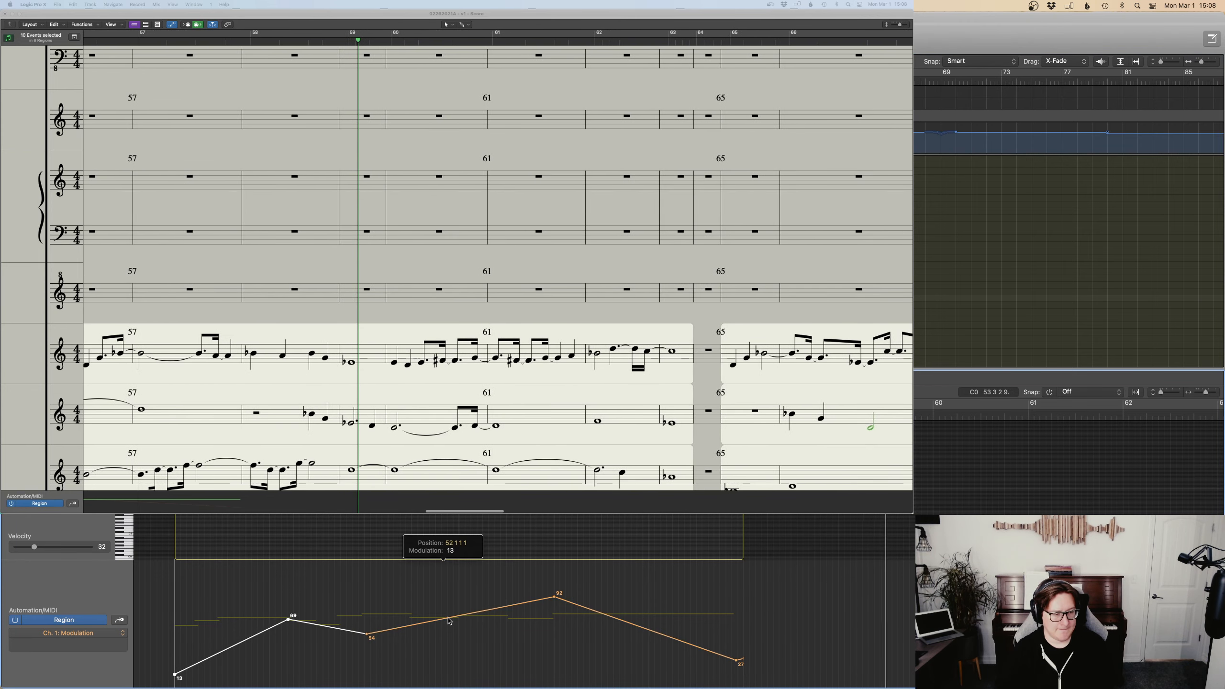
pyautogui.moveTo(449, 621); pyautogui.dragTo(449, 629)
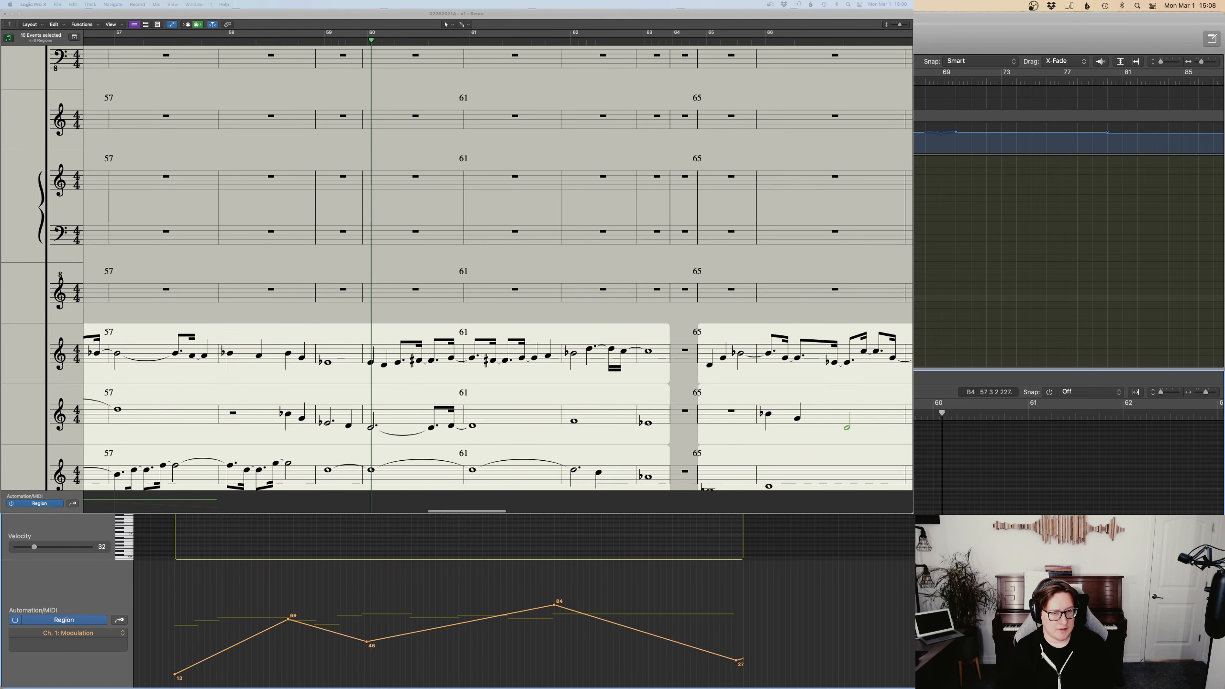
pyautogui.click(795, 338)
pyautogui.press('p')
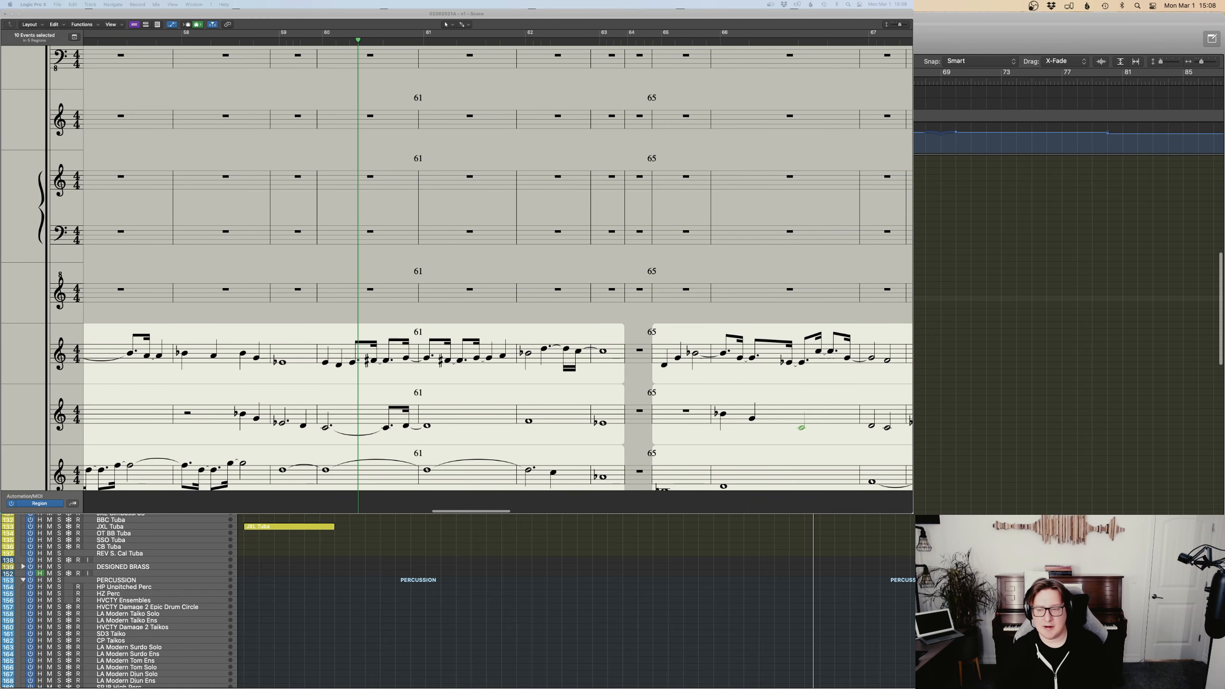
# Raise the E-flats at bar 59 in the EWC Soprano and EWC Alto regions by a semitone to E natural.
pyautogui.scroll(-8, 584, 269)
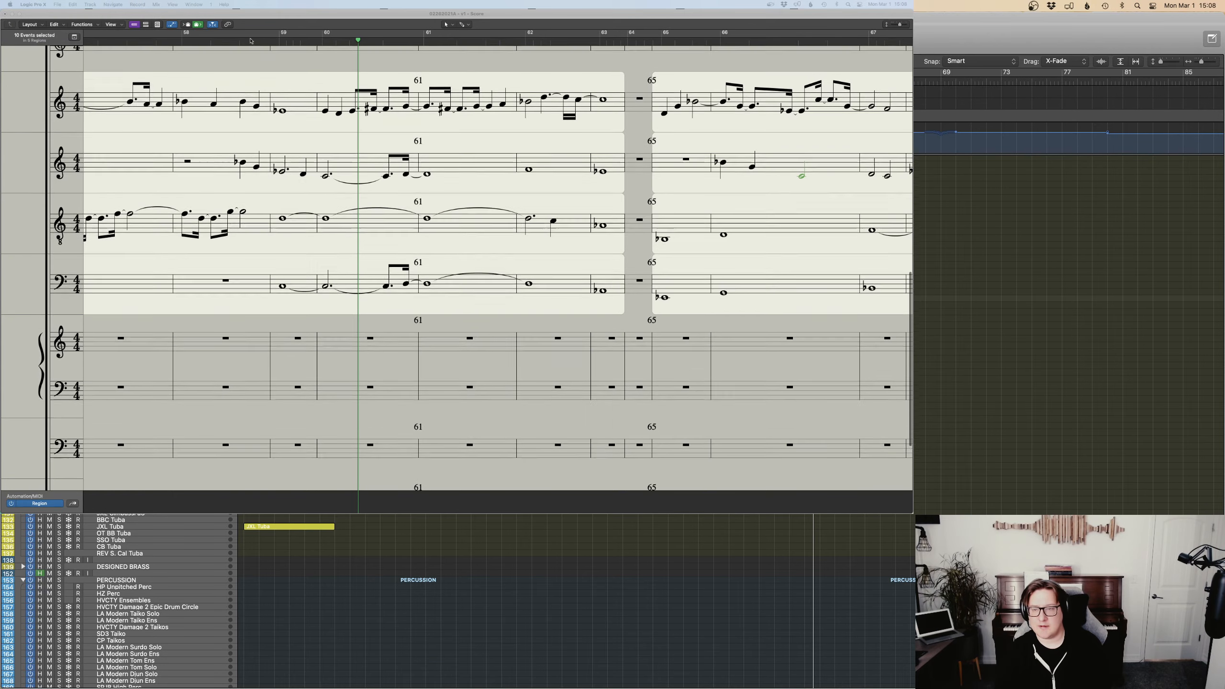
pyautogui.click(182, 40)
pyautogui.scroll(-20, 913, 495)
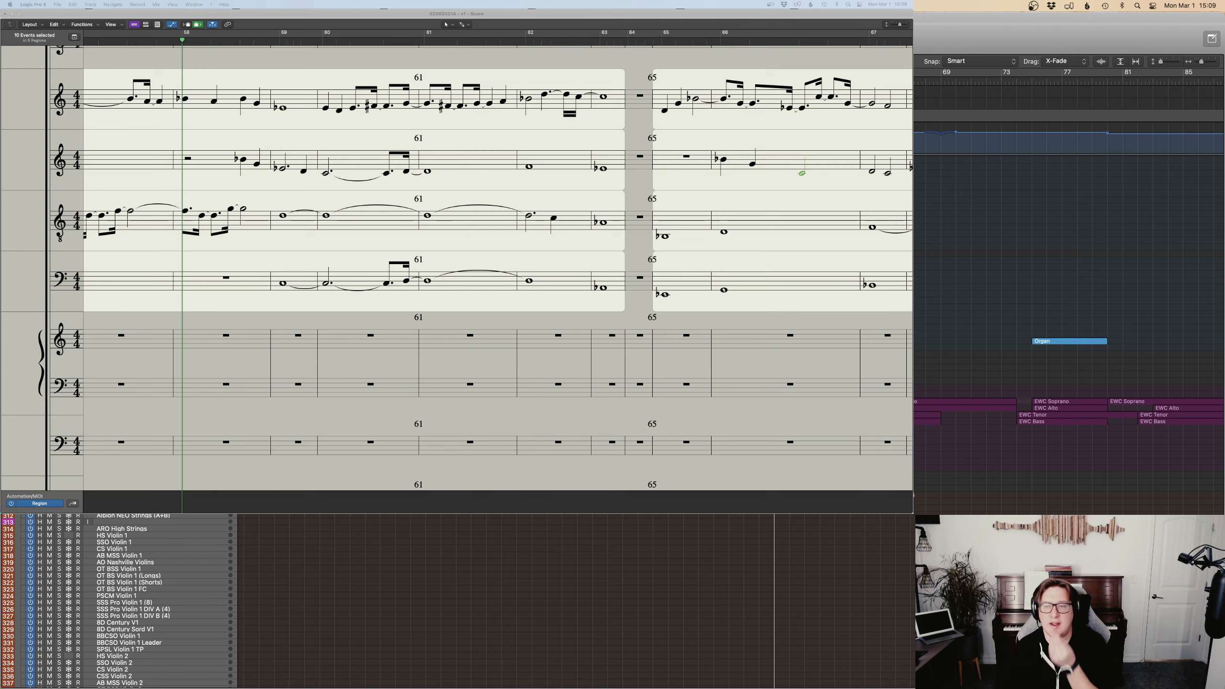
pyautogui.keyDown('shift'); pyautogui.click(355, 100); pyautogui.keyUp('shift')
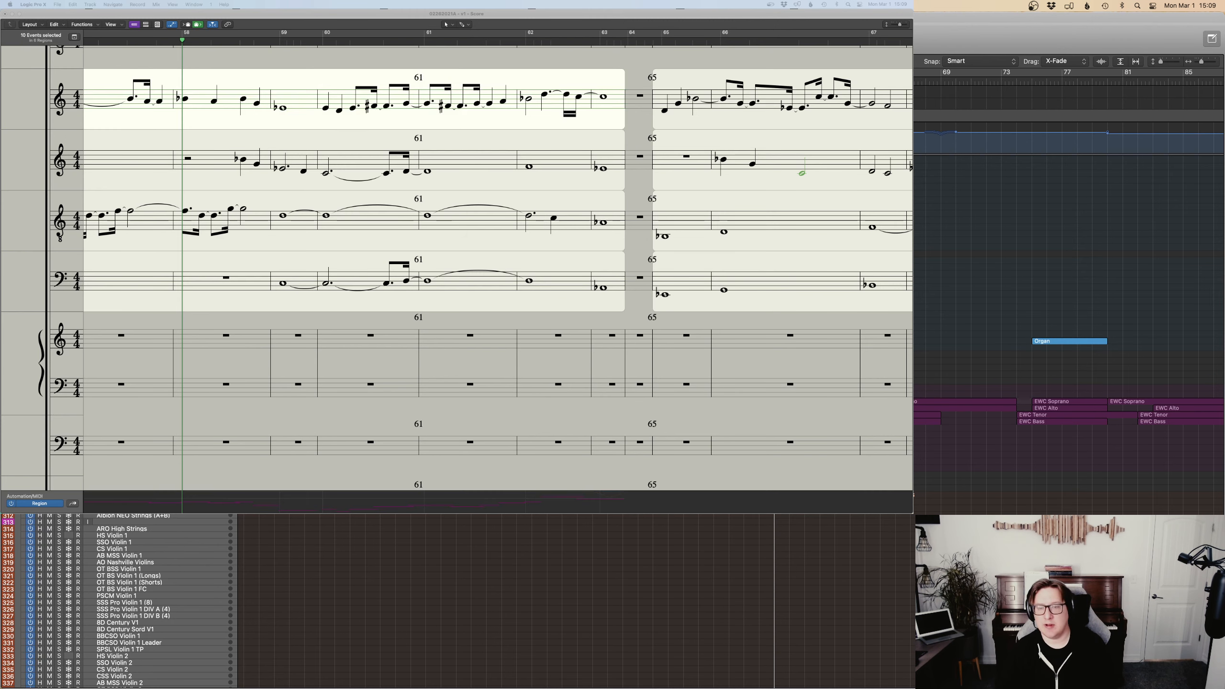
pyautogui.press('p')
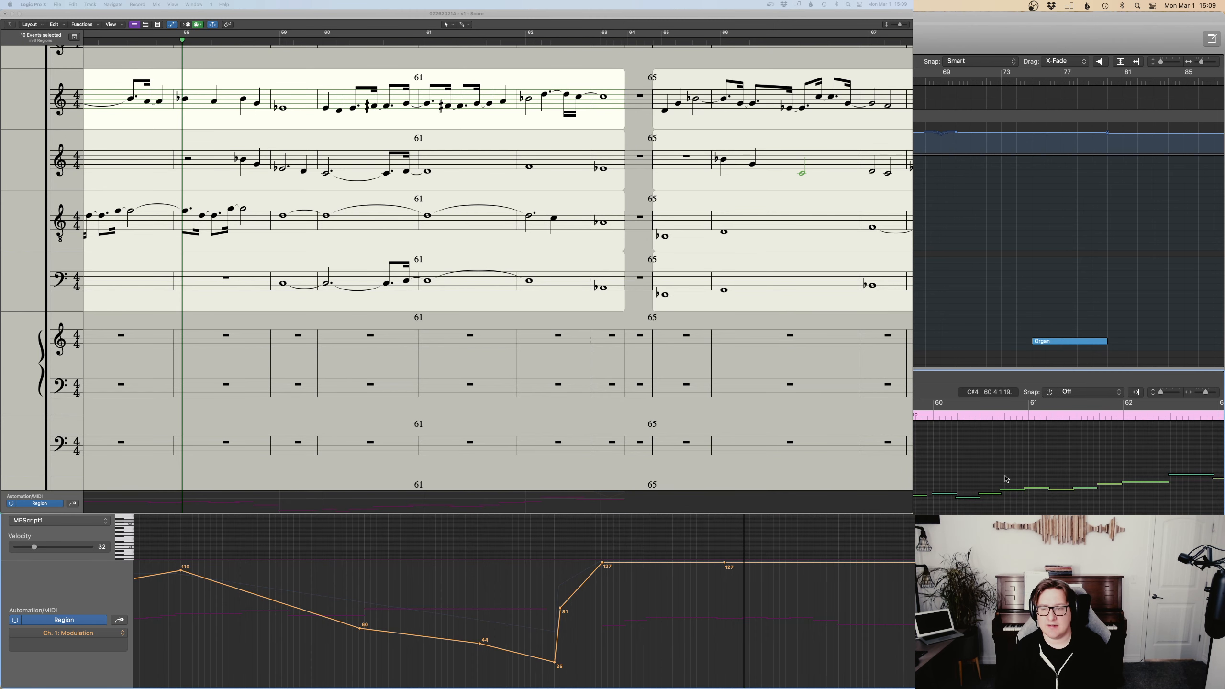
pyautogui.hscroll(-3, 793, 531)
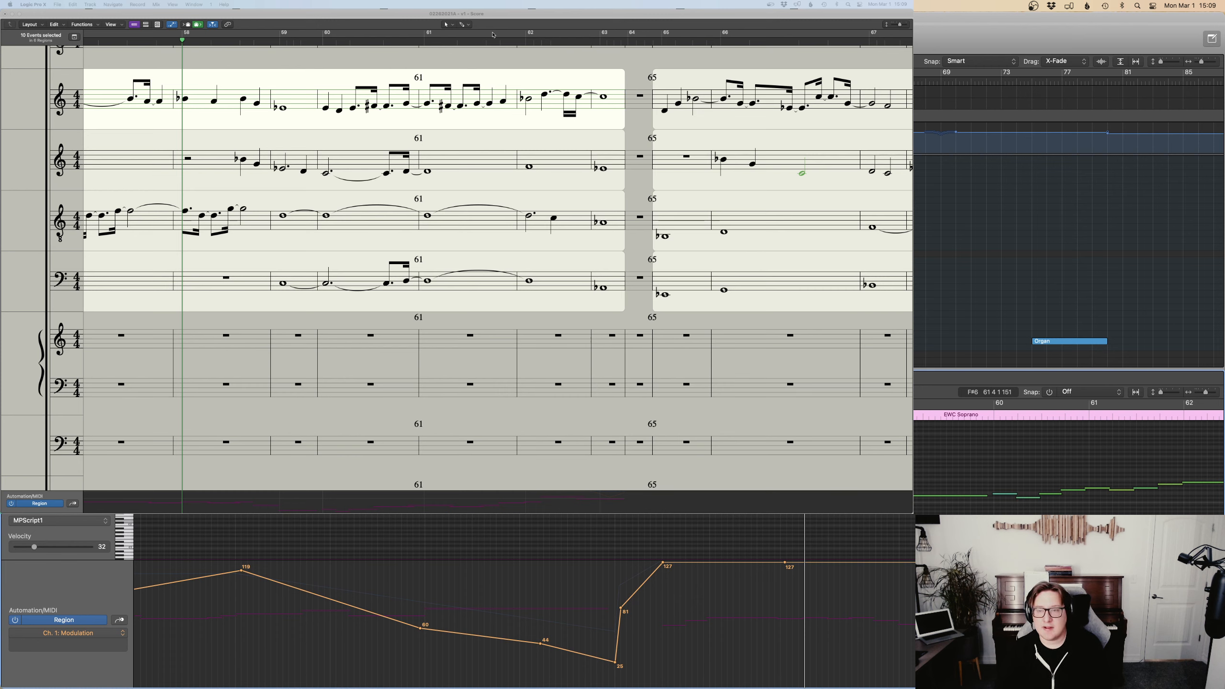
pyautogui.click(920, 496)
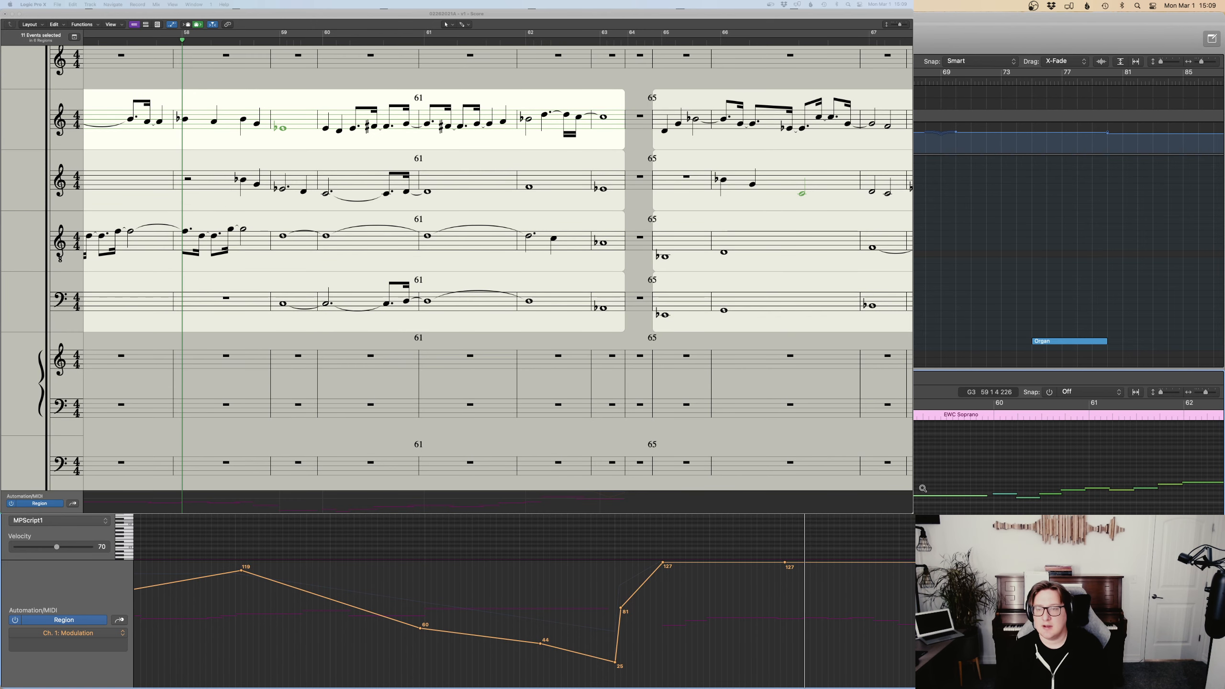
pyautogui.click(284, 190)
pyautogui.hotkey('alt', 'Up')
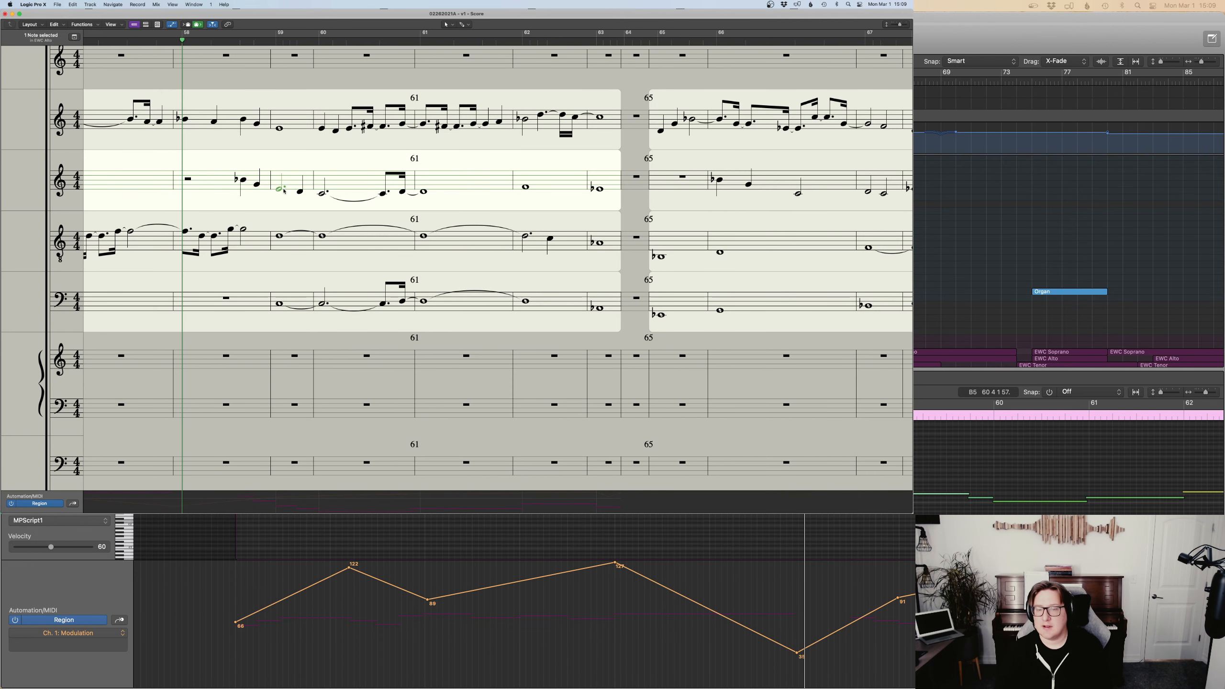
# Play back the choir passage from just before bar 58 and close the Piano Roll.
pyautogui.click(160, 42)
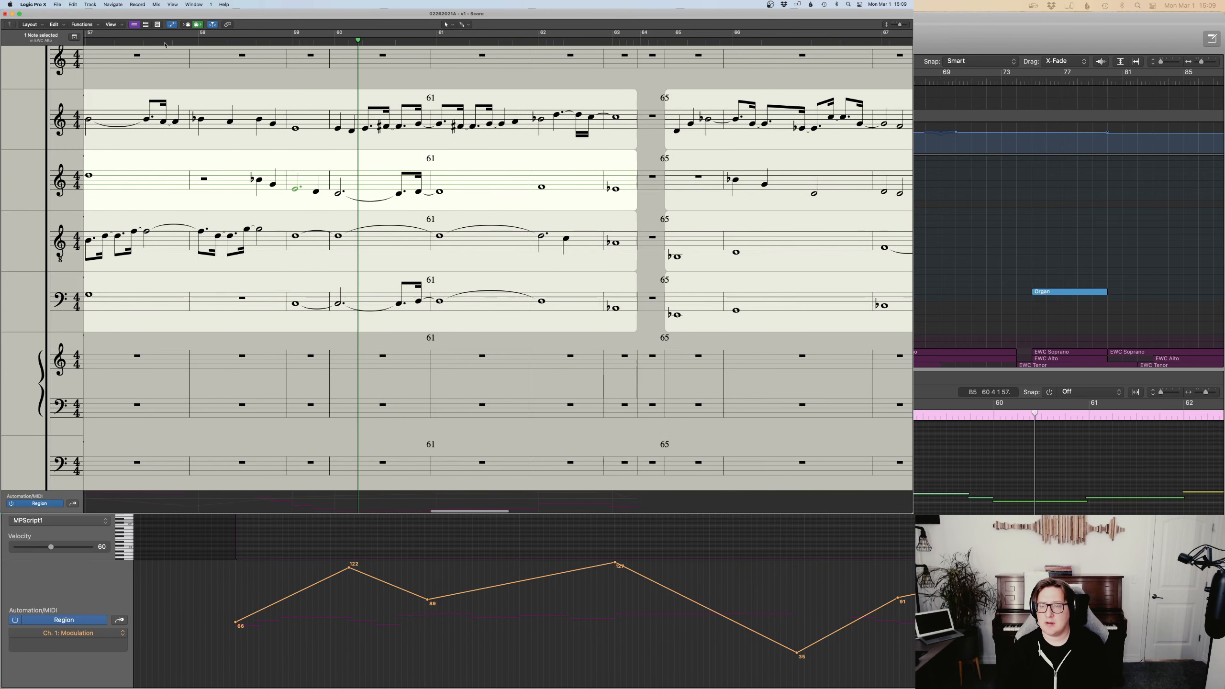
pyautogui.click(935, 263)
pyautogui.press('p')
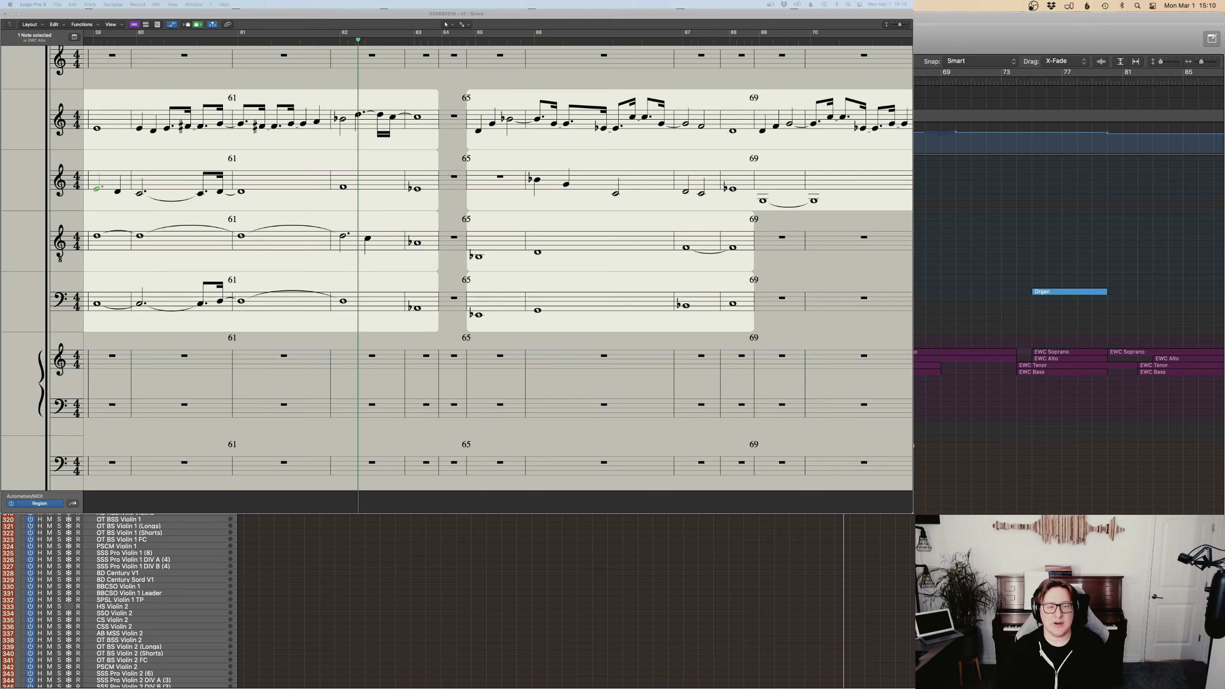
# In the EWC Soprano region, delete the bar 59 note, extend bar 60's first note back to bar 59, and play the result.
pyautogui.click(819, 352)
pyautogui.press('p')
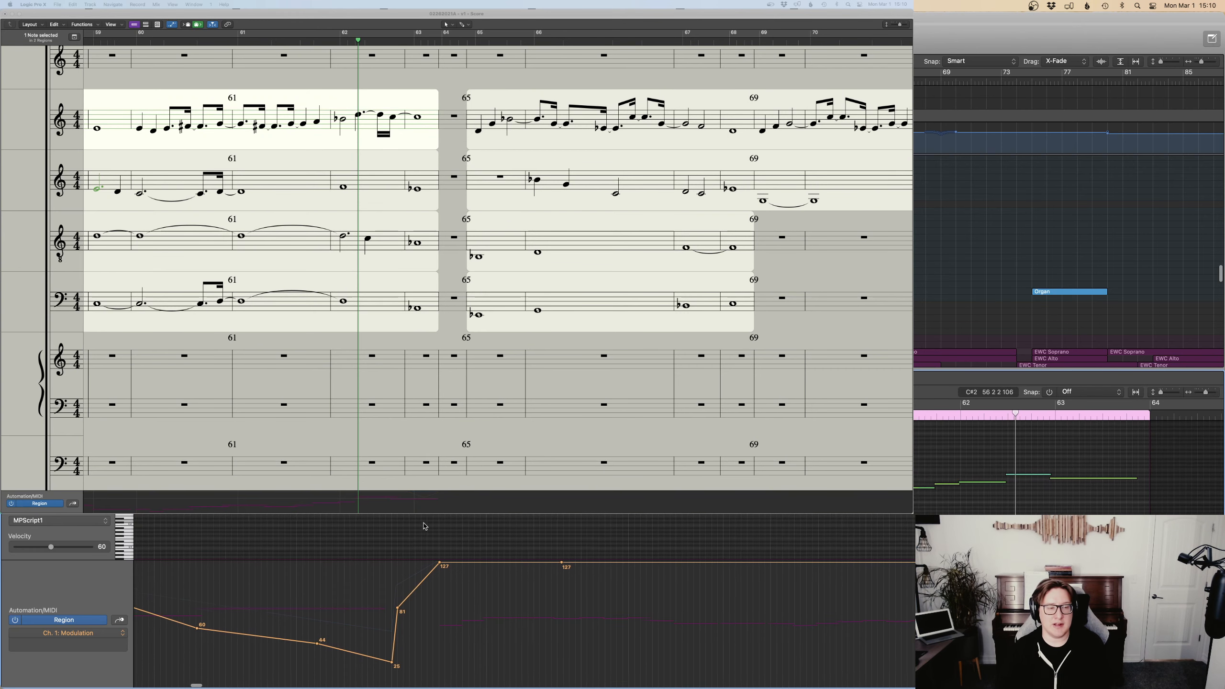
pyautogui.hscroll(-5, 195, 215)
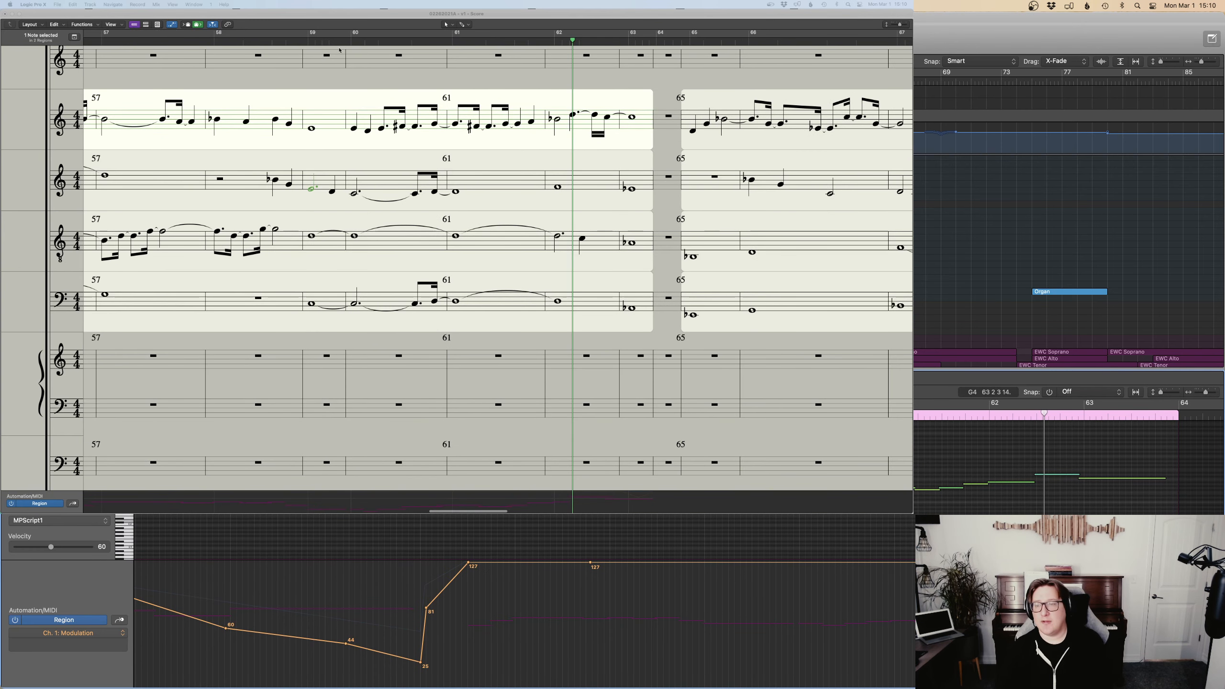
pyautogui.click(316, 44)
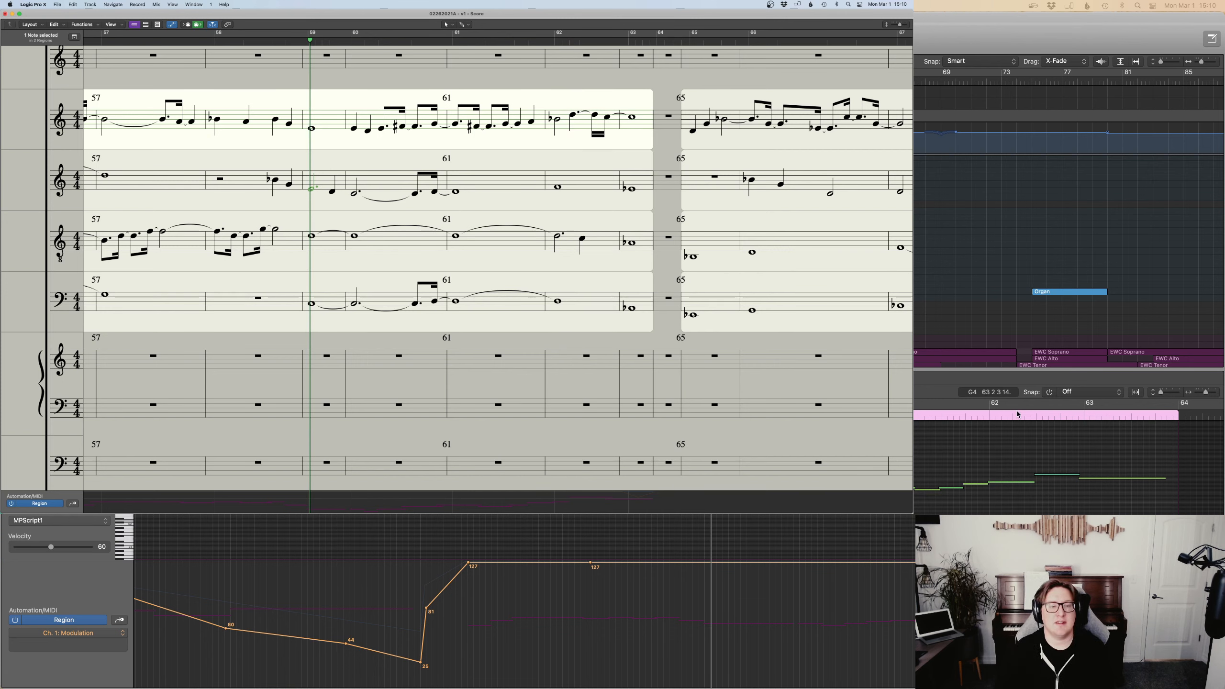
pyautogui.press('super+grave')
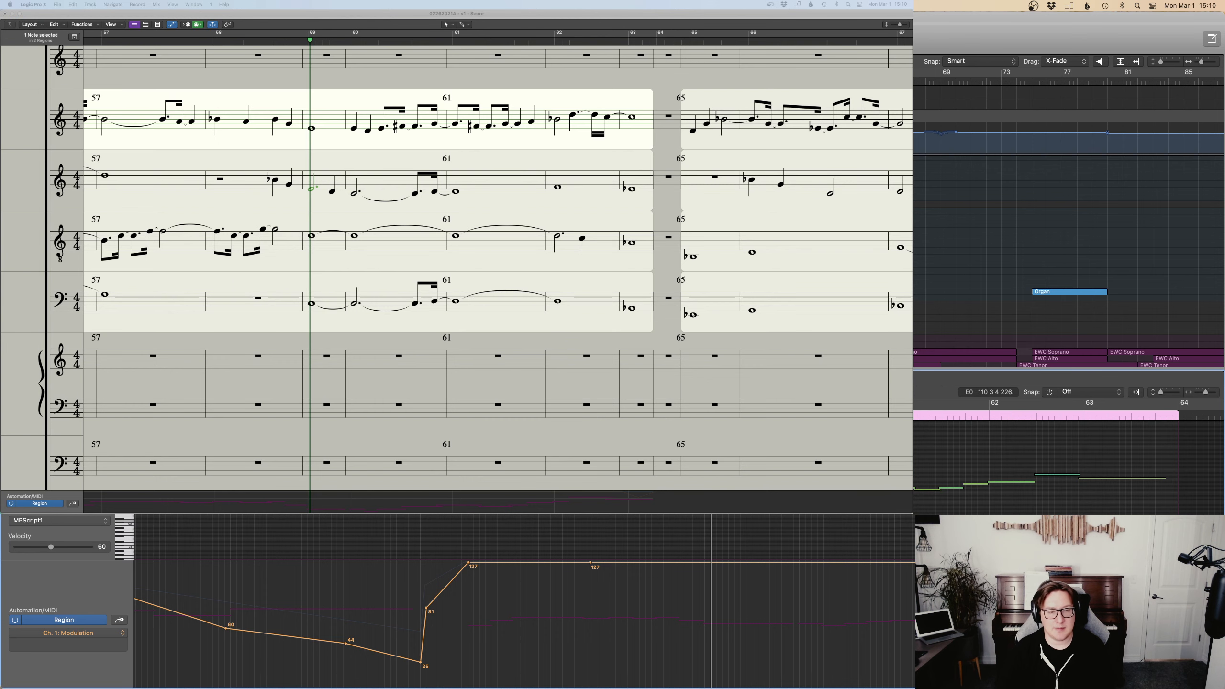
pyautogui.press('Delete')
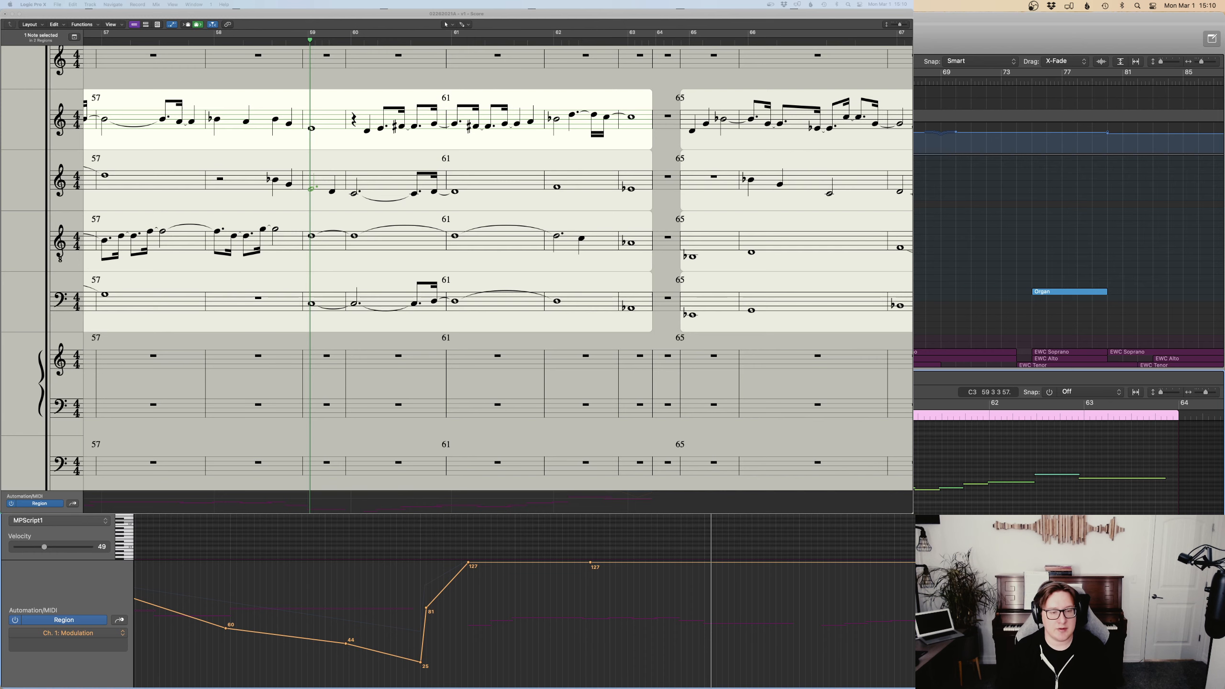
pyautogui.press('super+z')
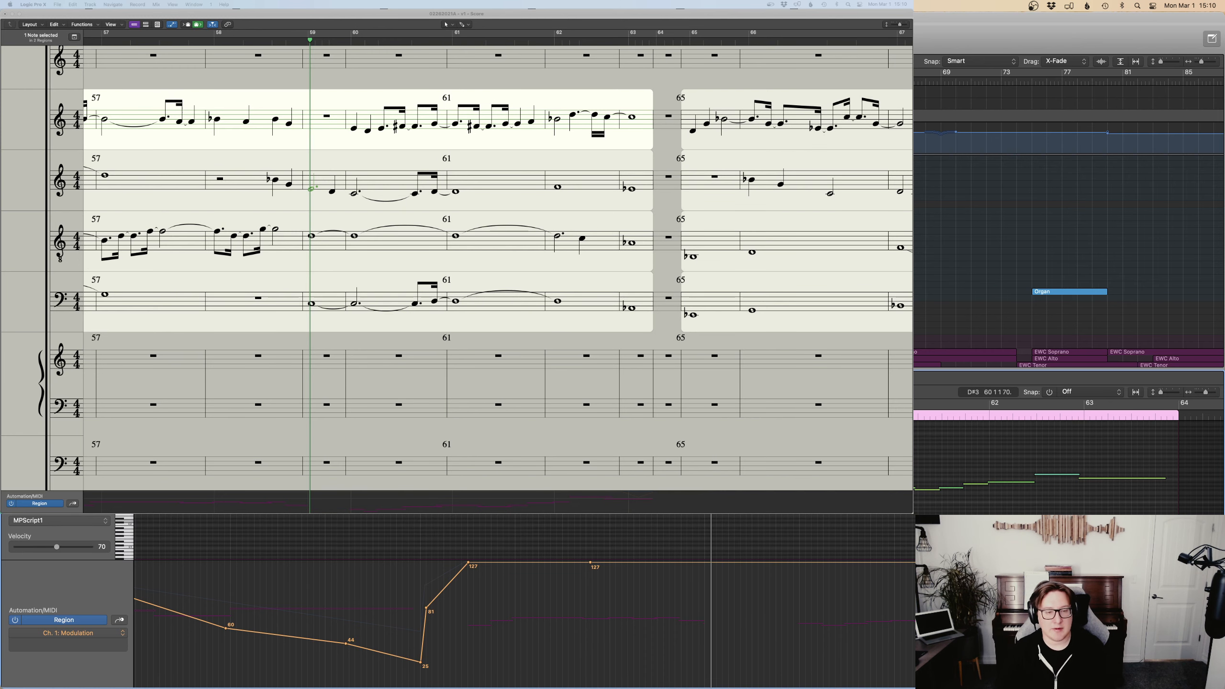
pyautogui.moveTo(800, 493); pyautogui.dragTo(703, 493)
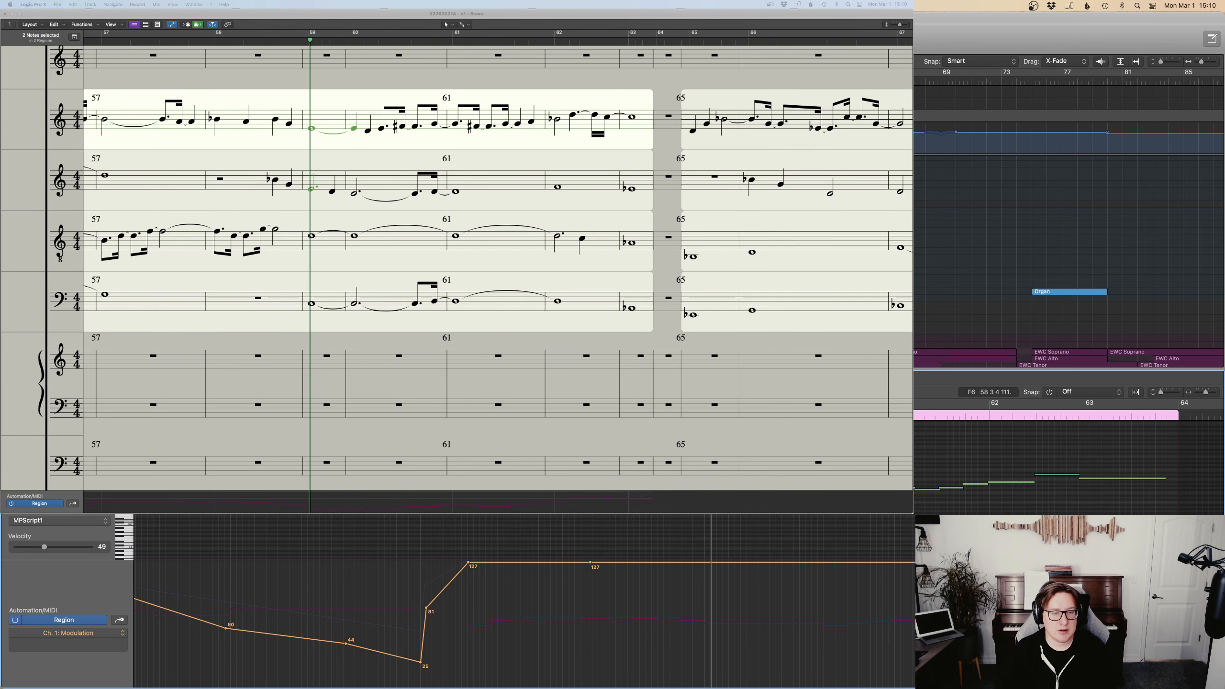
pyautogui.press('space')
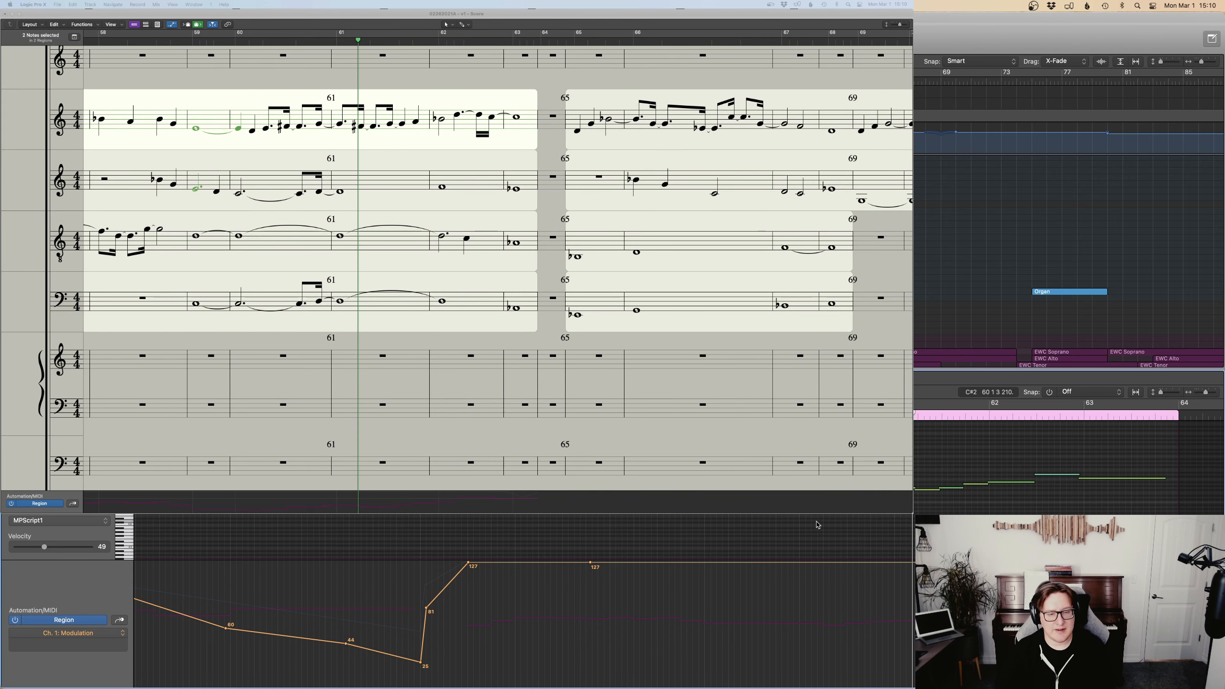
# Solo the EWC Soprano regions and play back the sustained note closely from around bar 58.
pyautogui.press('super+Right')
pyautogui.press('super+Right')
pyautogui.press('super+Right')
pyautogui.press('s')
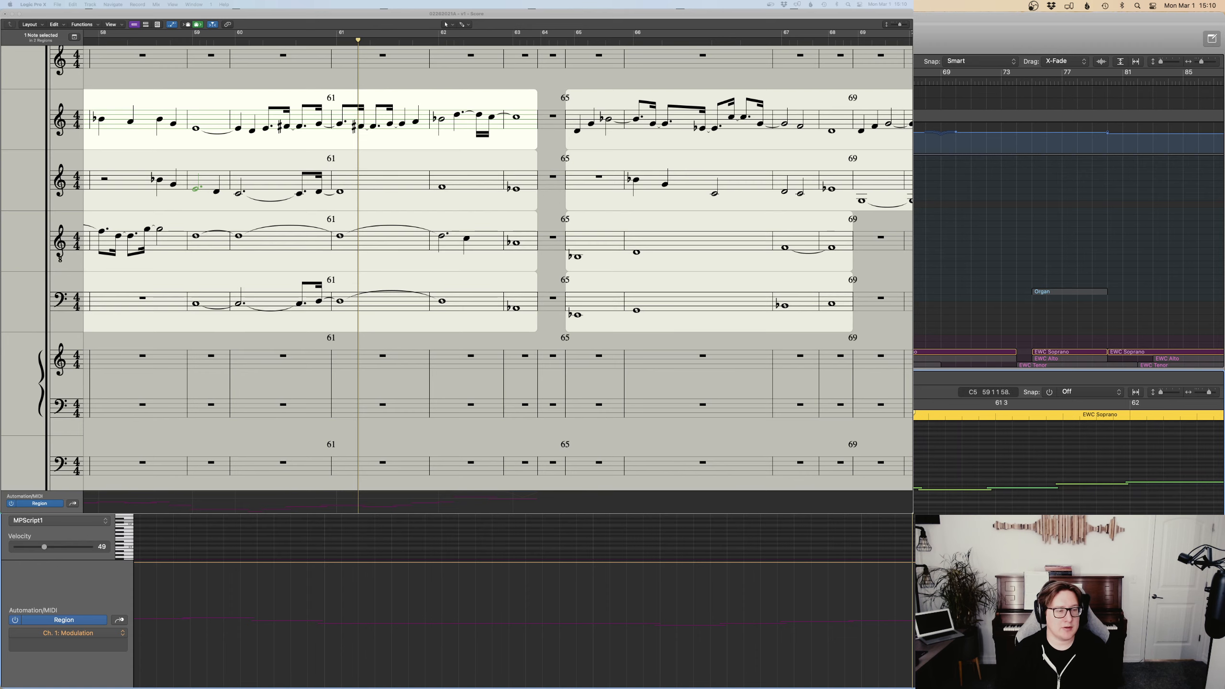
pyautogui.click(205, 414)
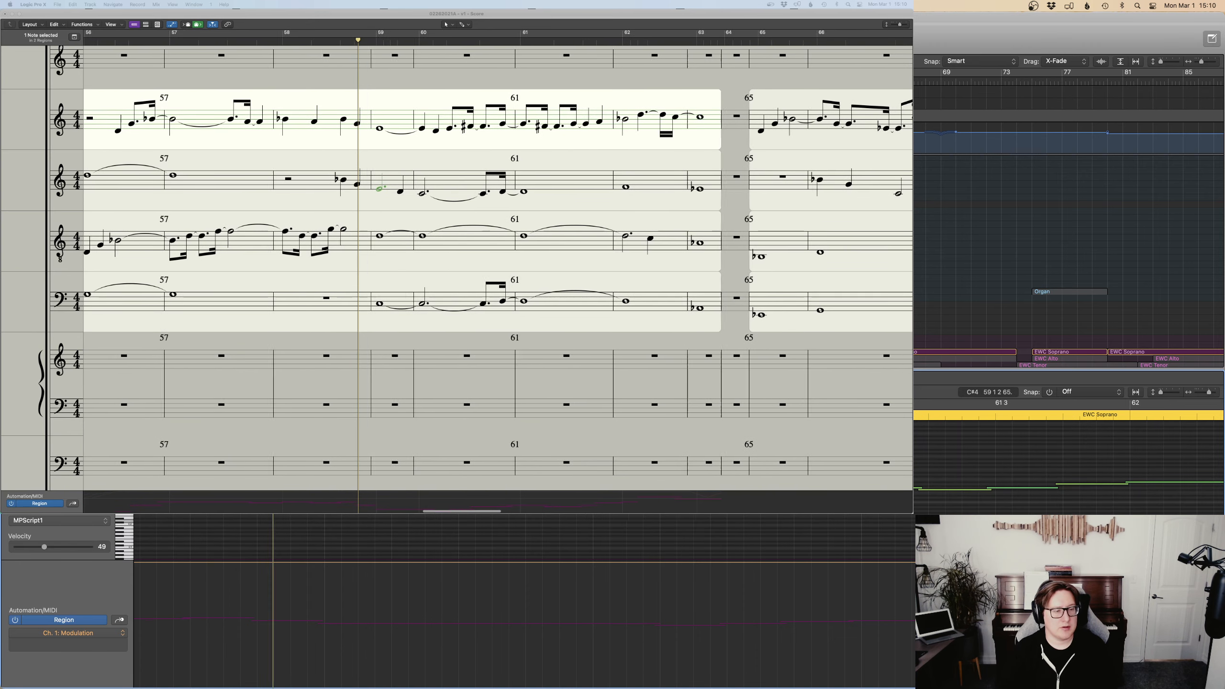
pyautogui.hscroll(1, 344, 475)
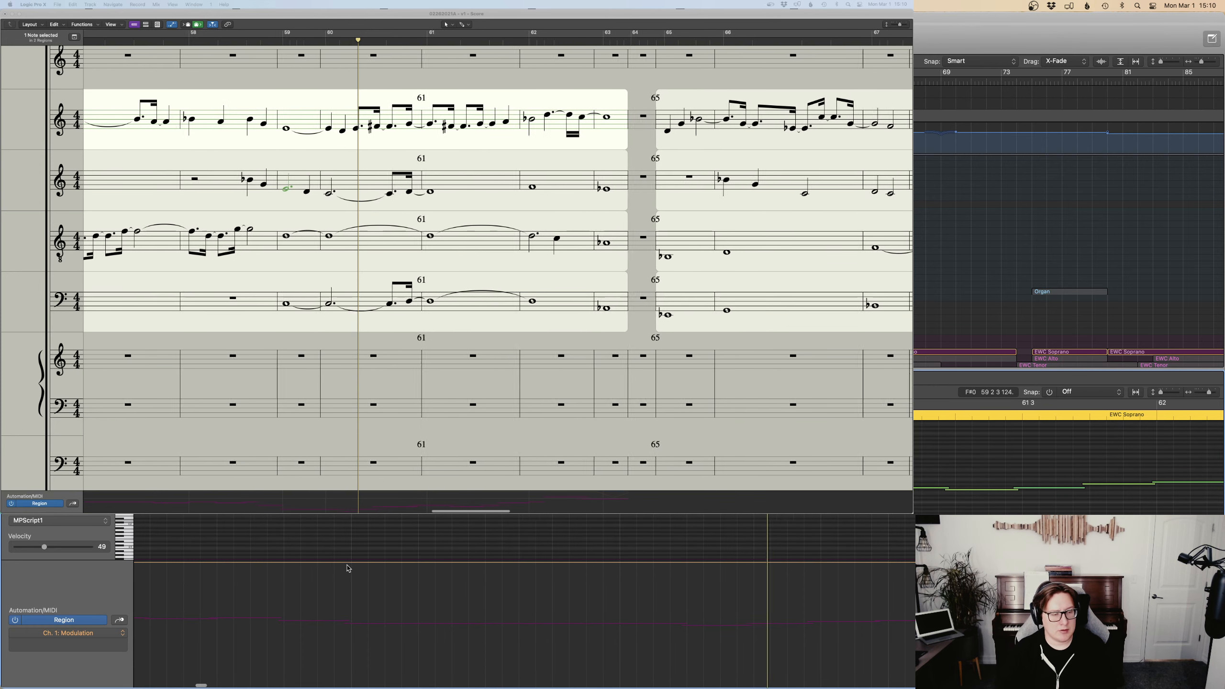
# Draw a Modulation dip down to 64 at 59 3 4 94 in EWC Soprano, and play it back without solo.
pyautogui.click(728, 562)
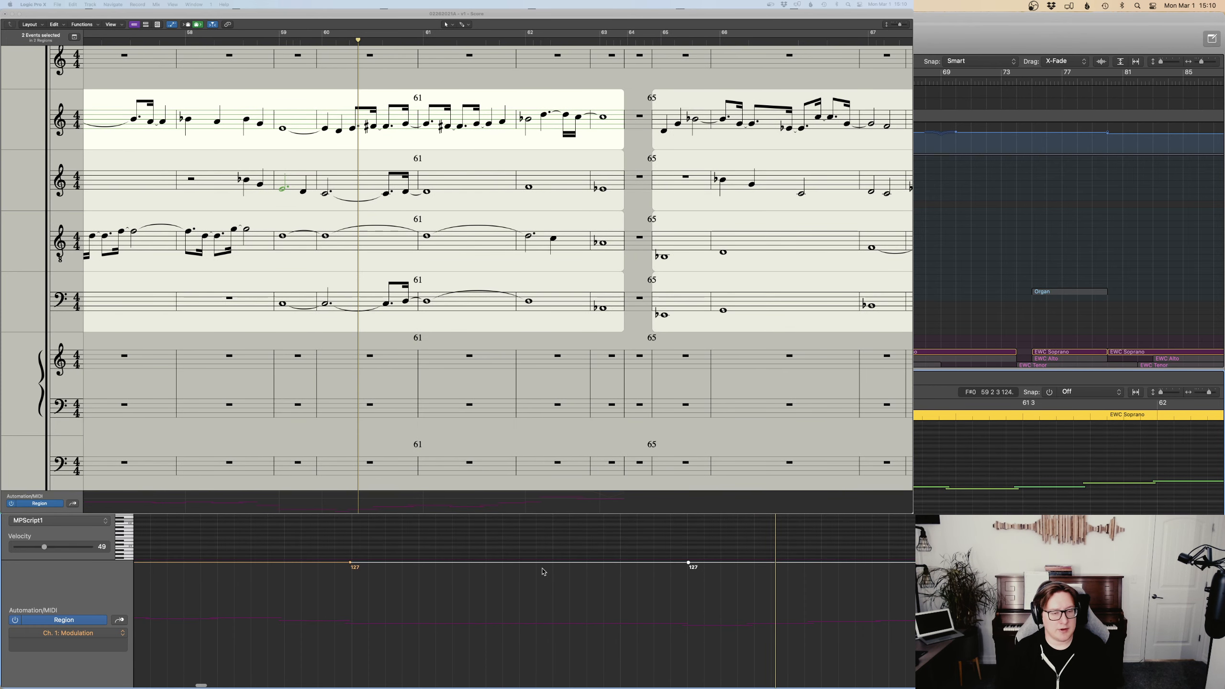
pyautogui.moveTo(543, 565); pyautogui.dragTo(543, 624)
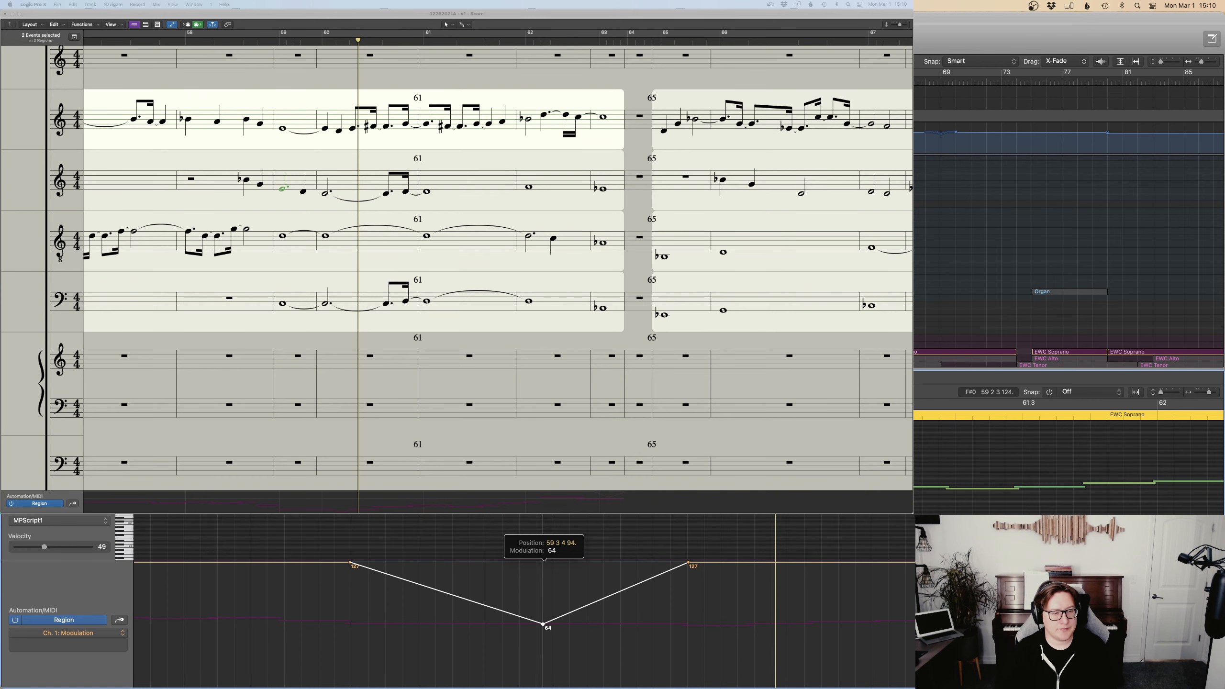
pyautogui.press('s')
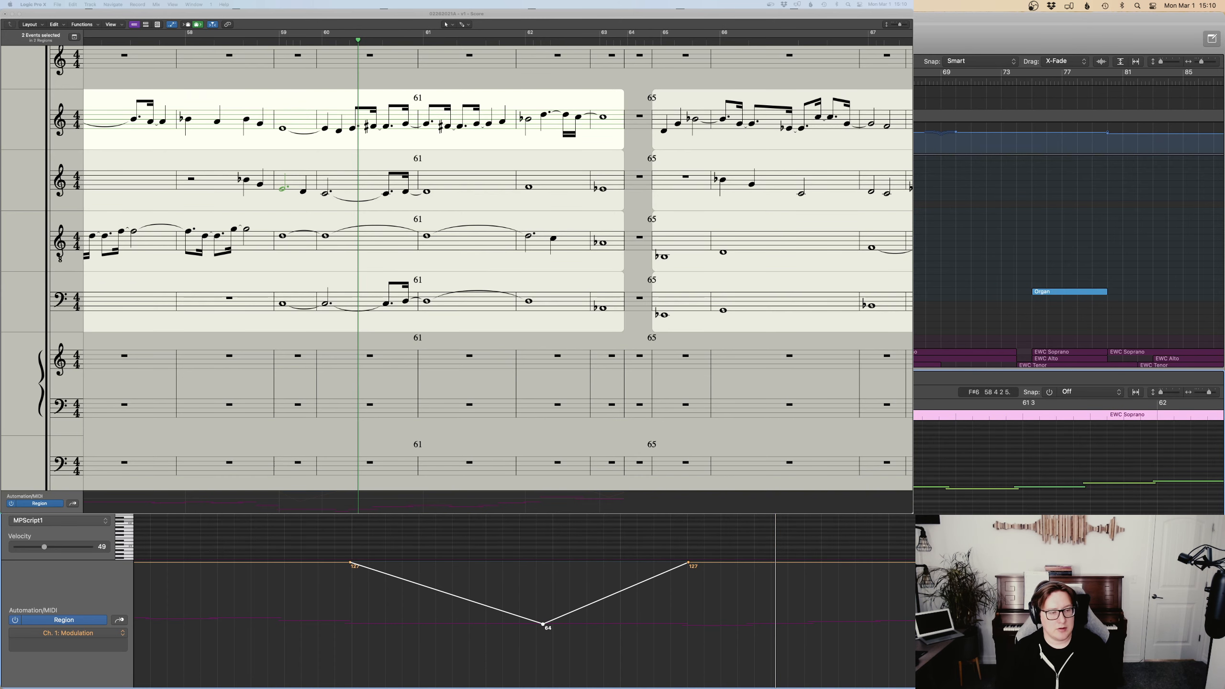
pyautogui.press('space')
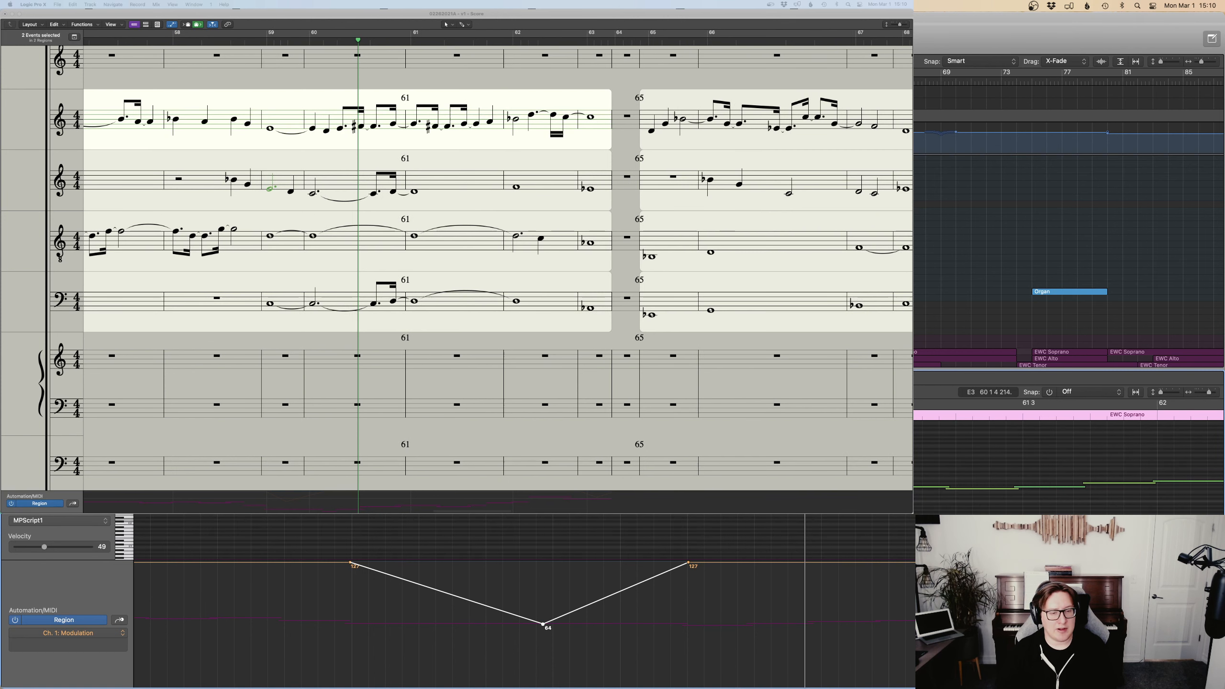
# Shift the start of the second EWC Soprano note in bar 60 to 60 1 4 227, and play back the passage.
pyautogui.moveTo(685, 493); pyautogui.dragTo(679, 494)
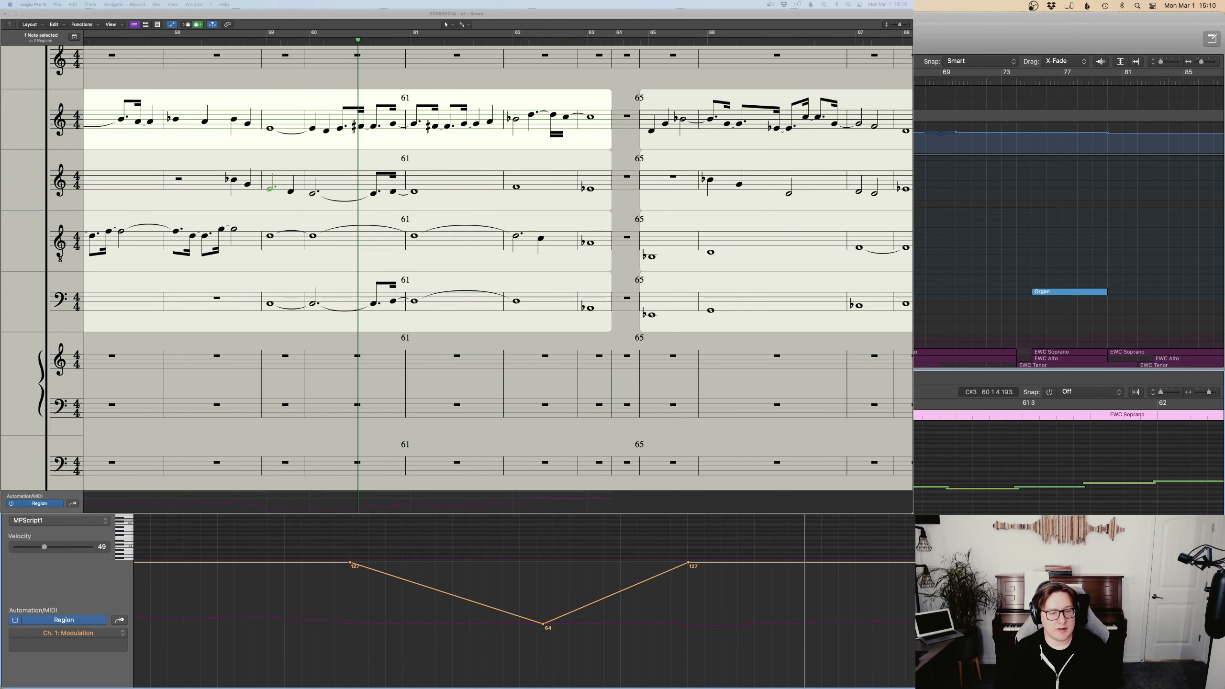
pyautogui.moveTo(683, 497); pyautogui.dragTo(687, 497)
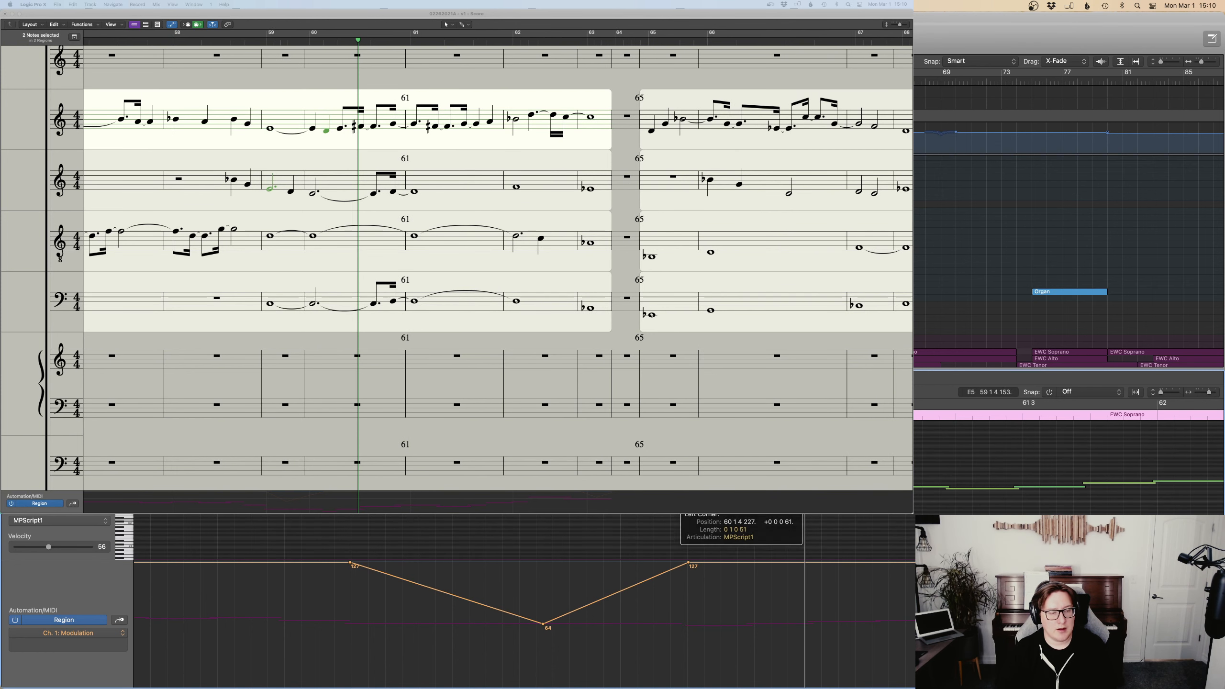
pyautogui.press('space')
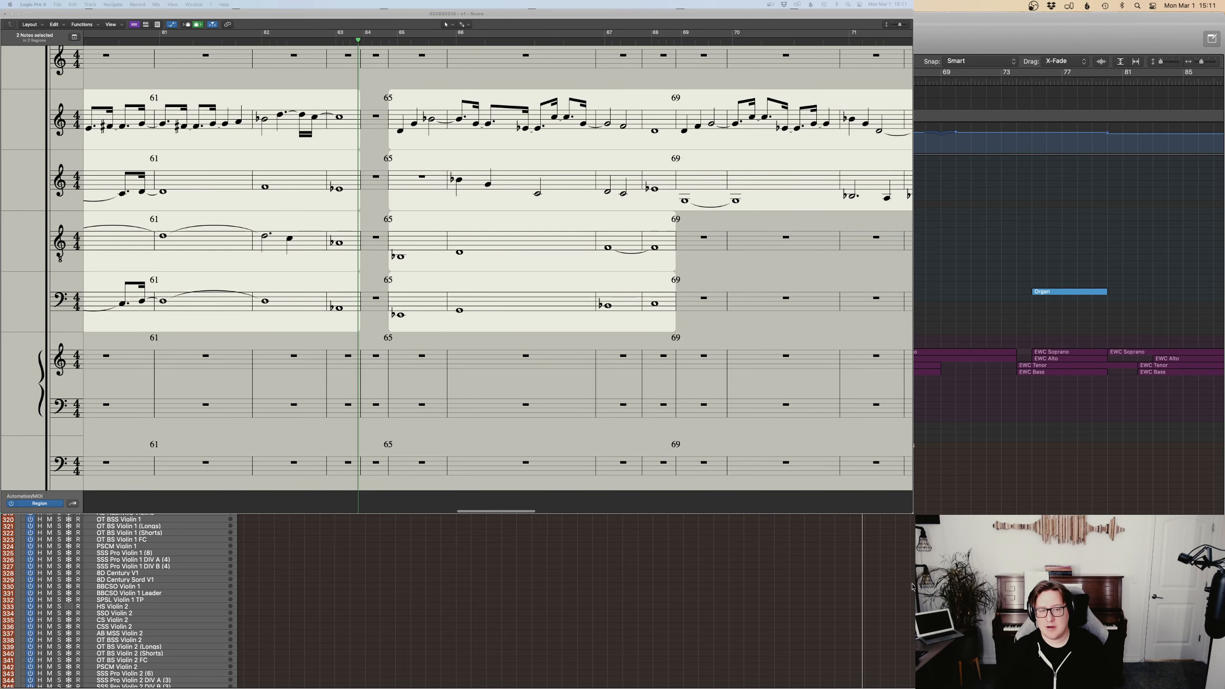
# Lower the opening Expression points of the winds region, to 66 at 65 1 1 1 and about 59 at the first dip, and close the Piano Roll.
pyautogui.scroll(10, 912, 587)
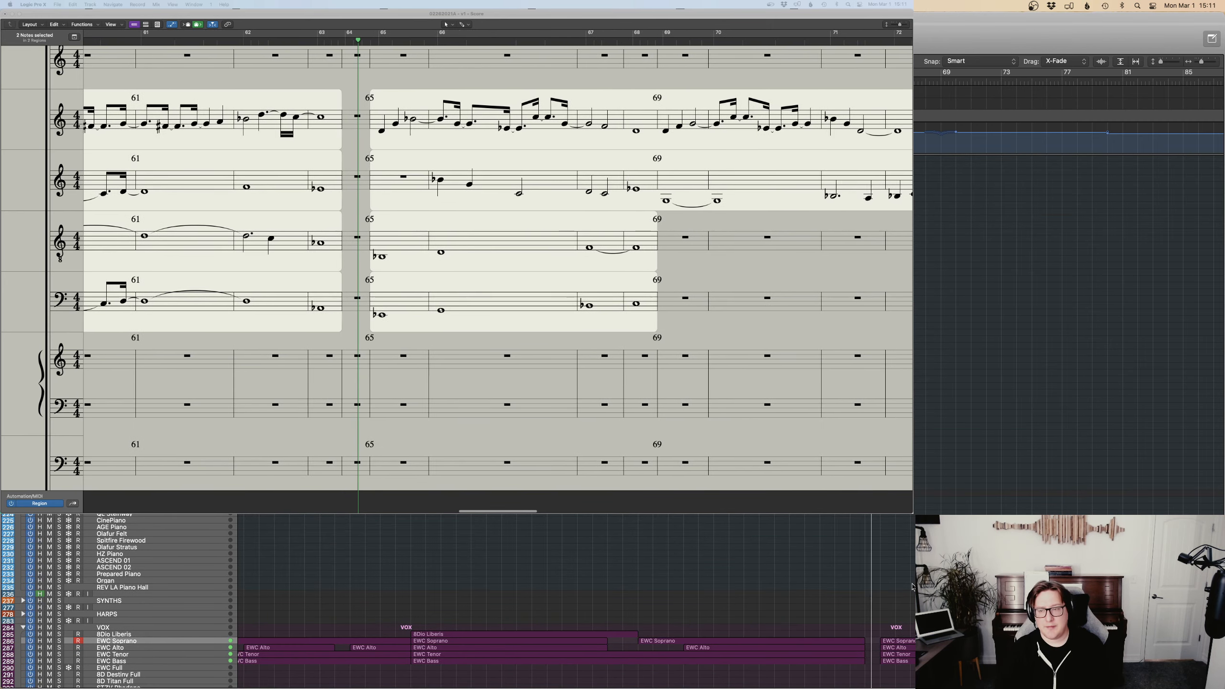
pyautogui.scroll(-5, 912, 587)
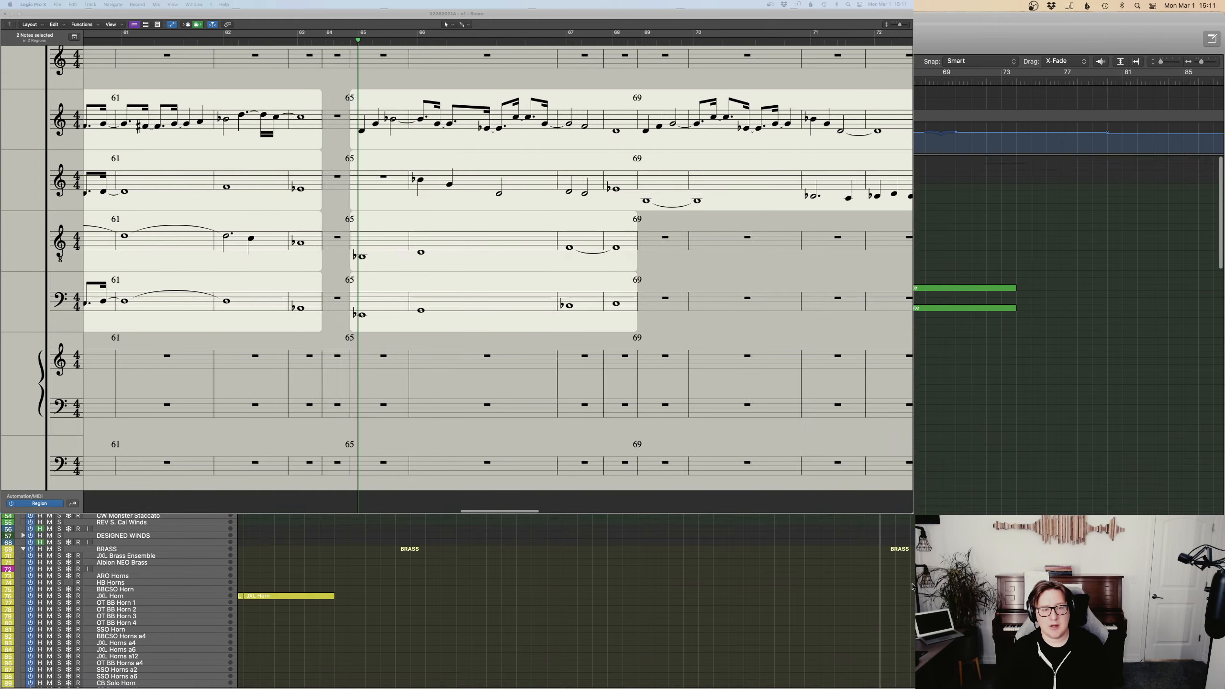
pyautogui.scroll(-5, 913, 587)
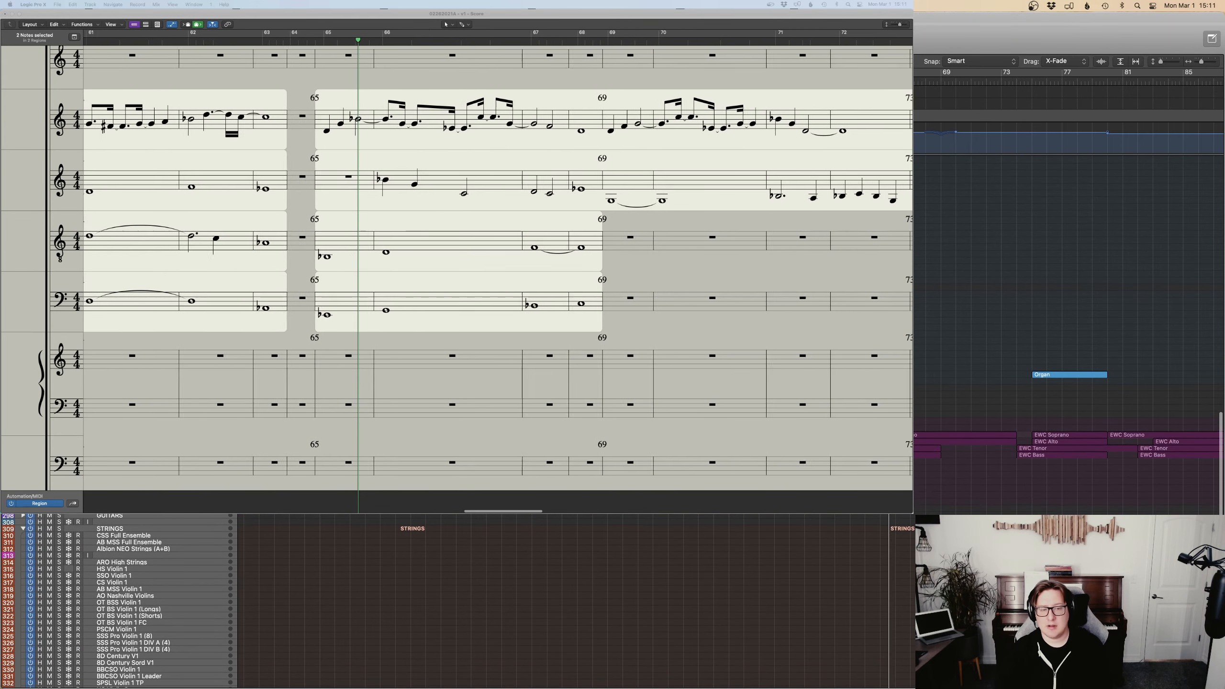
pyautogui.scroll(10, 912, 587)
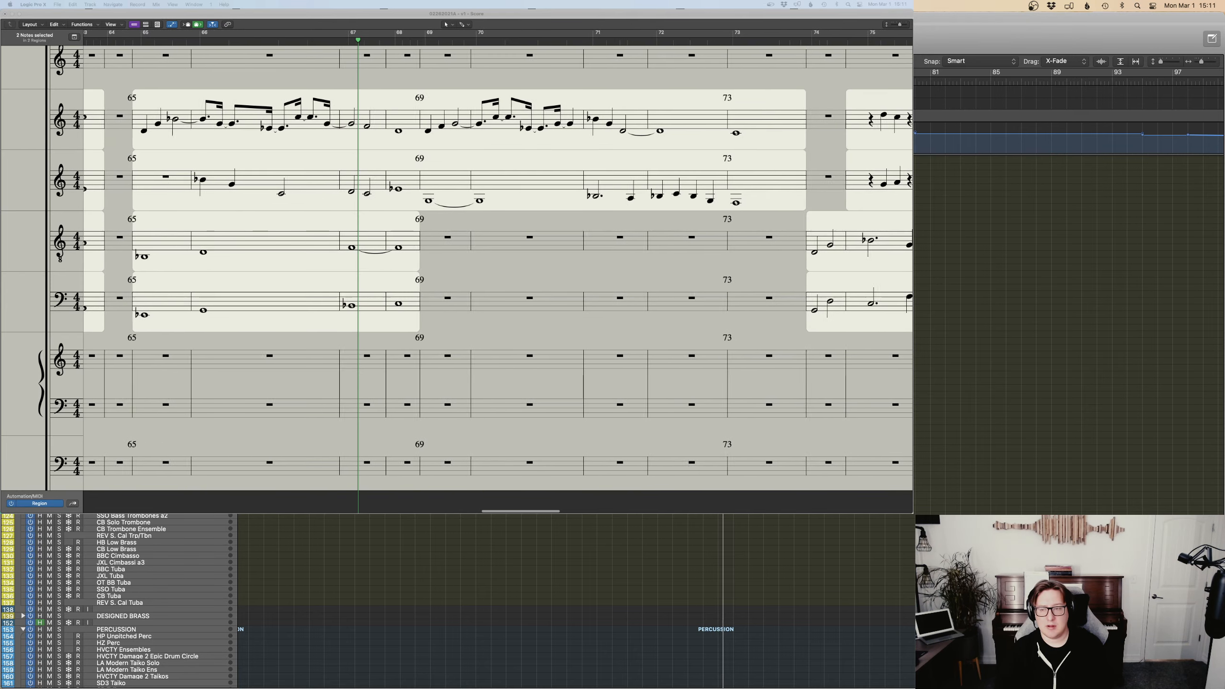
pyautogui.scroll(5, 457, 601)
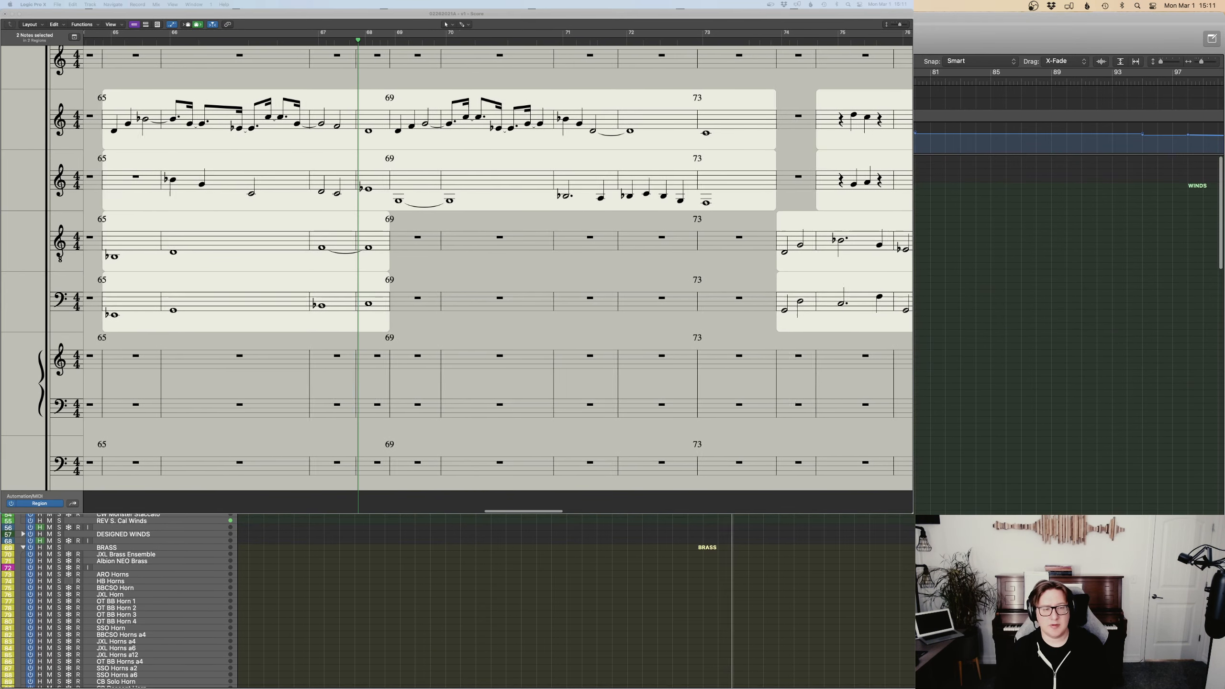
pyautogui.press('p')
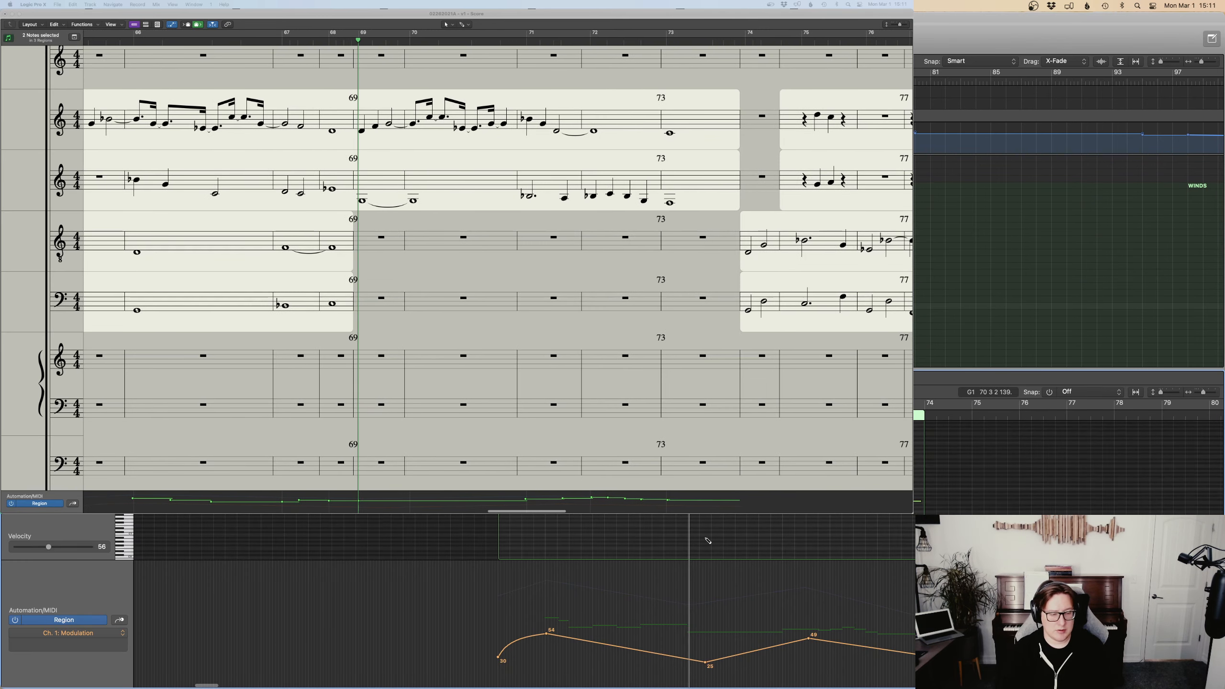
pyautogui.moveTo(456, 605); pyautogui.dragTo(647, 603)
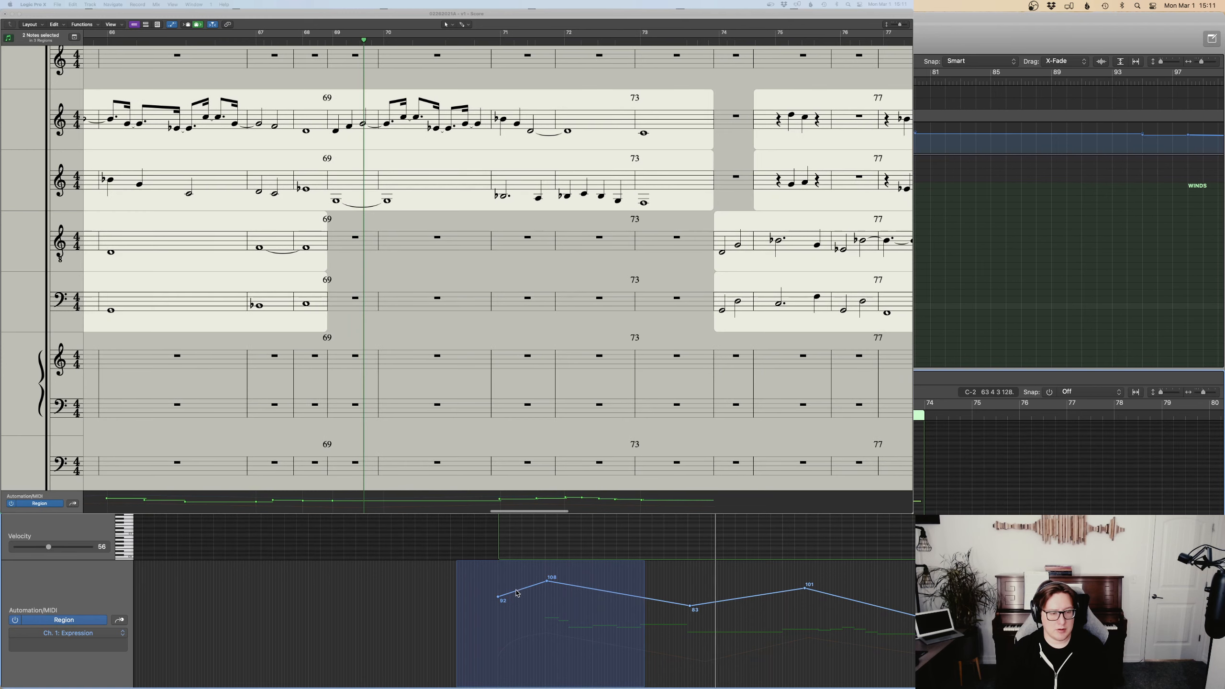
pyautogui.moveTo(516, 593); pyautogui.dragTo(516, 615)
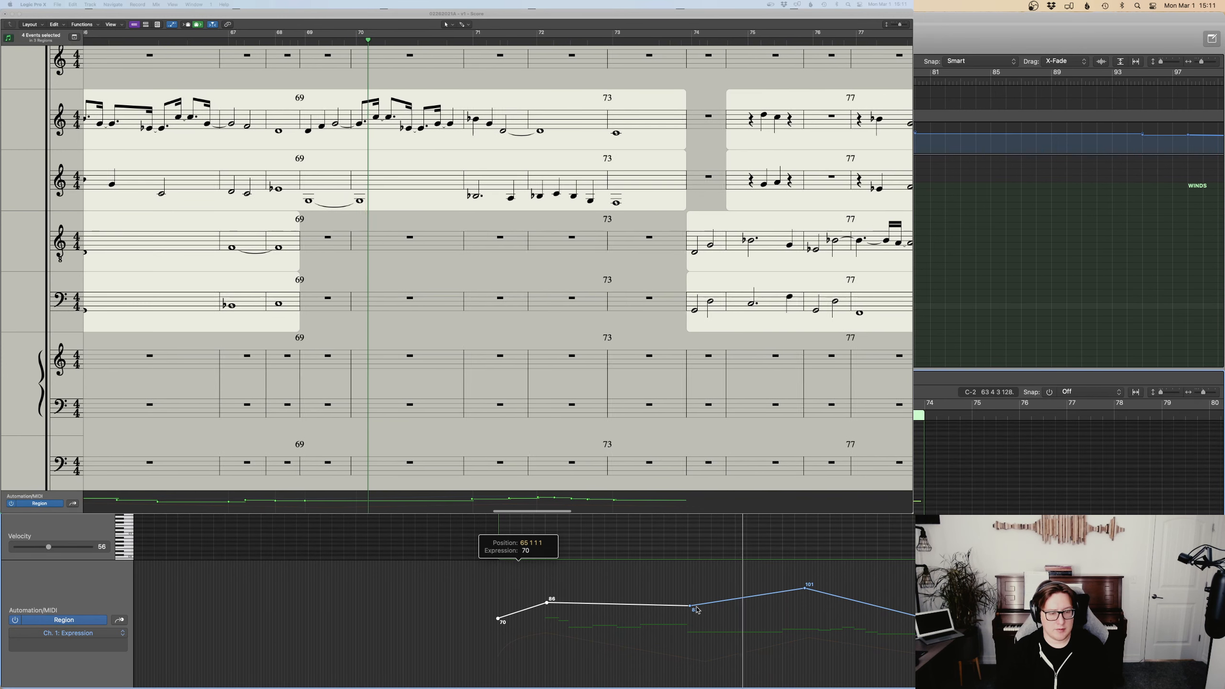
pyautogui.moveTo(691, 610); pyautogui.dragTo(692, 633)
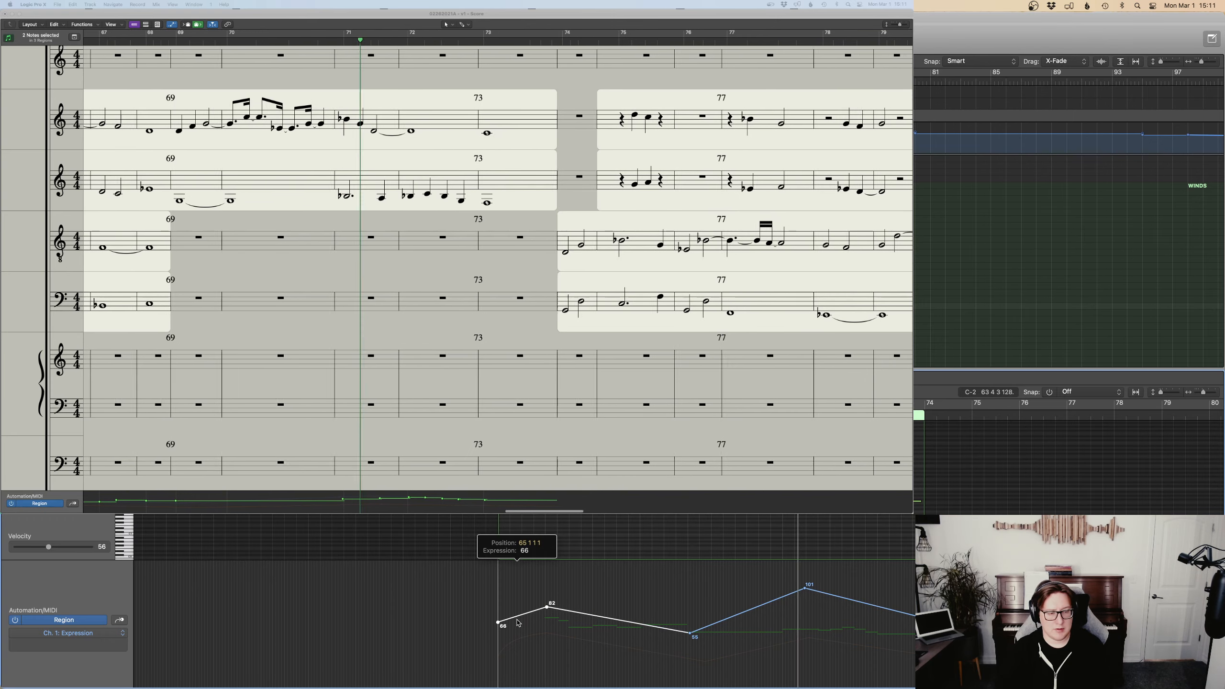
pyautogui.moveTo(519, 619); pyautogui.dragTo(519, 625)
pyautogui.press('e')
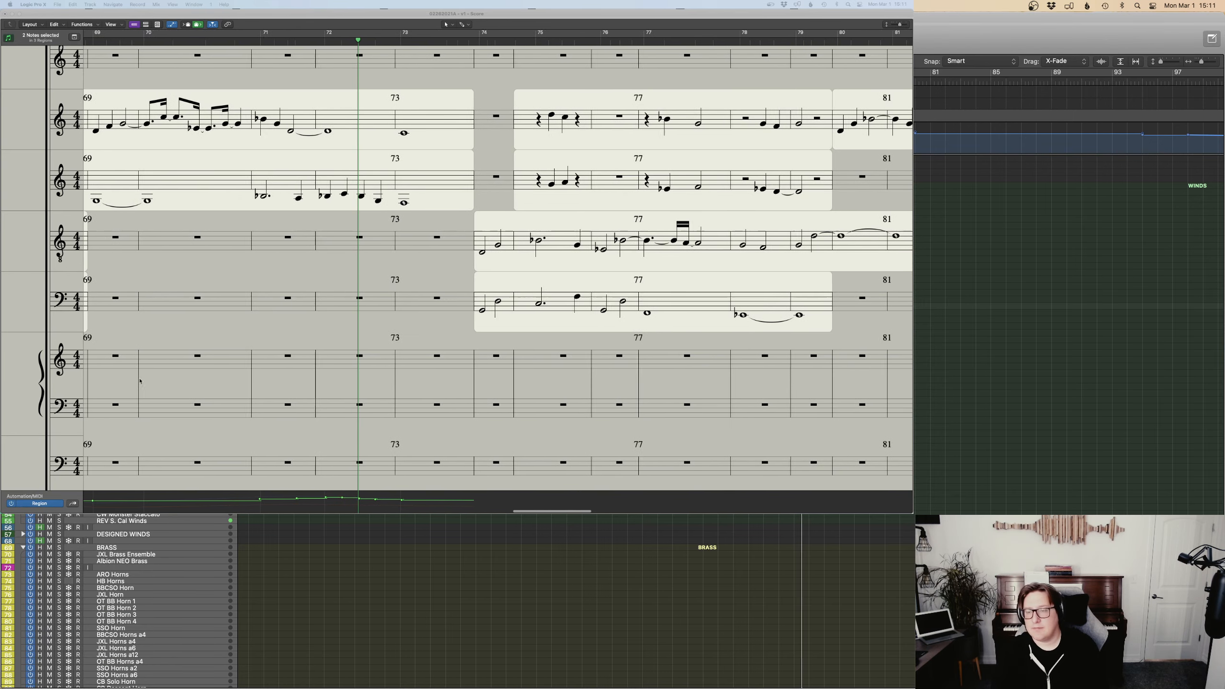
# Extend the last sustained note of the EWC Bass region and its final Modulation point to the start of bar 98.
pyautogui.scroll(-5, 263, 359)
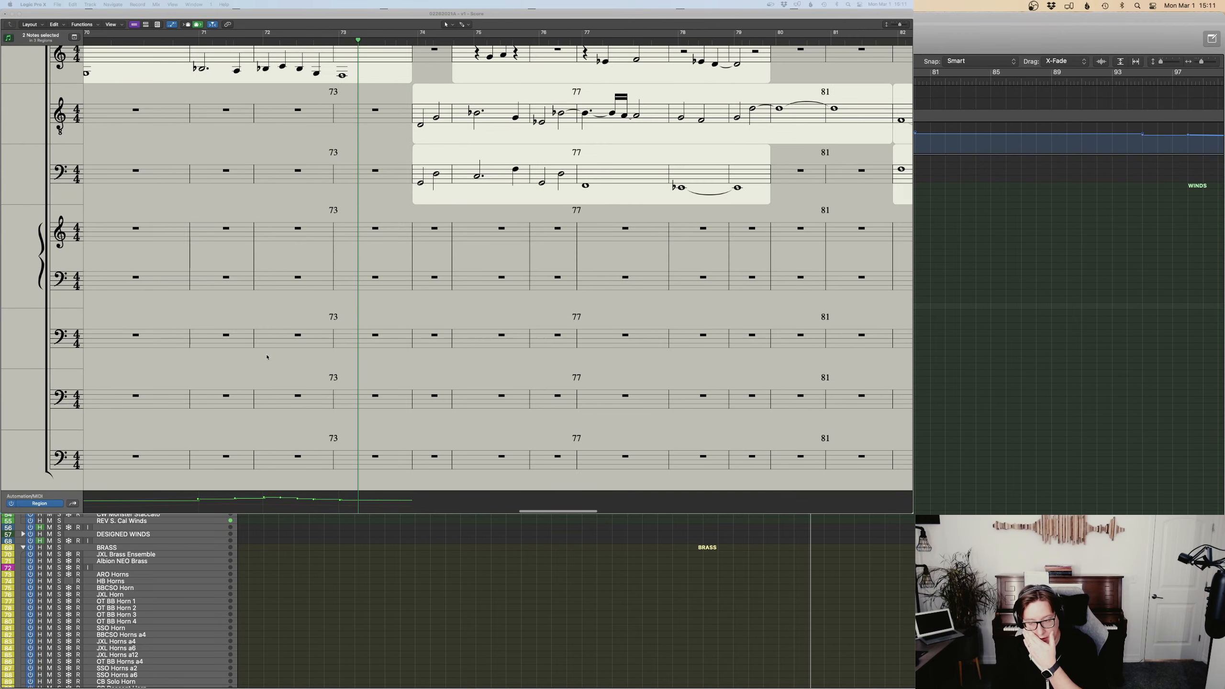
pyautogui.scroll(5, 359, 356)
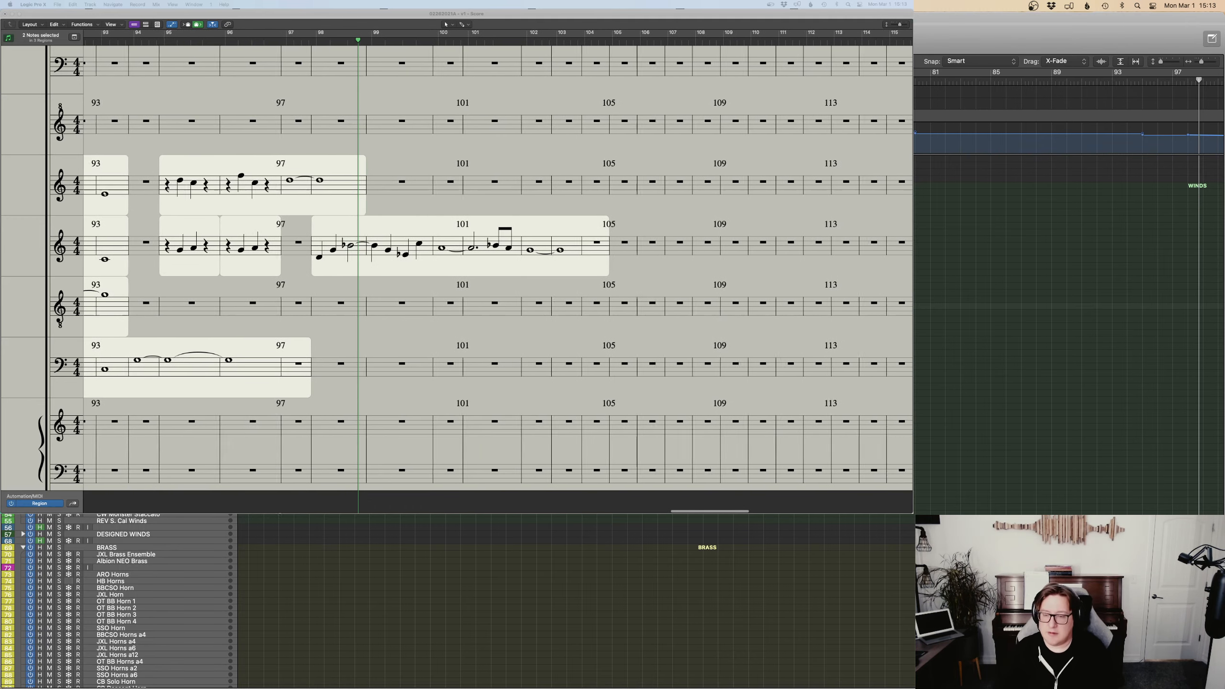
pyautogui.scroll(-5, 1108, 481)
pyautogui.scroll(-20, 1108, 482)
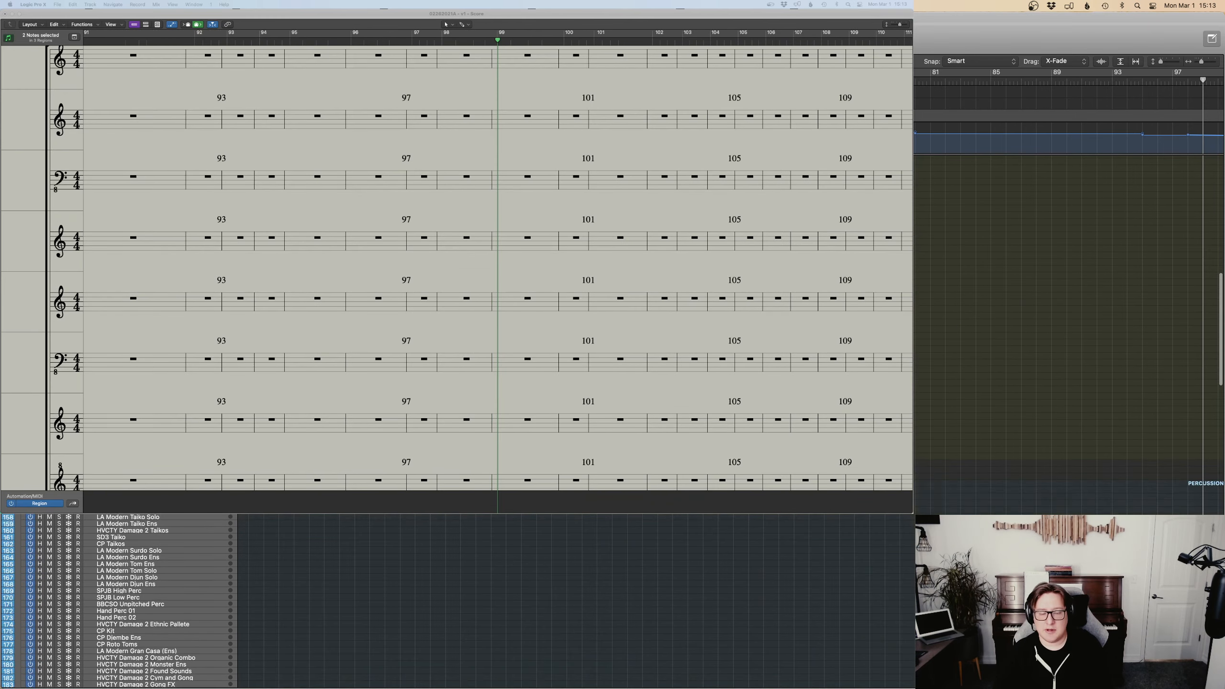
pyautogui.scroll(5, 649, 561)
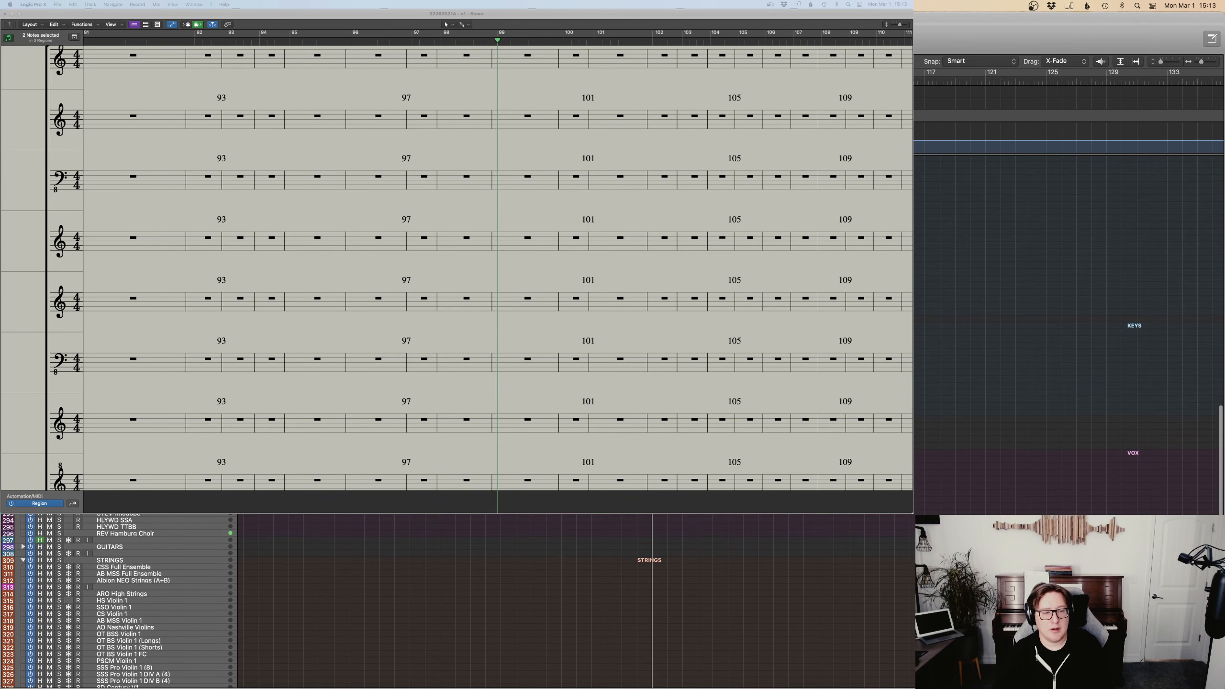
pyautogui.hscroll(-3, 774, 528)
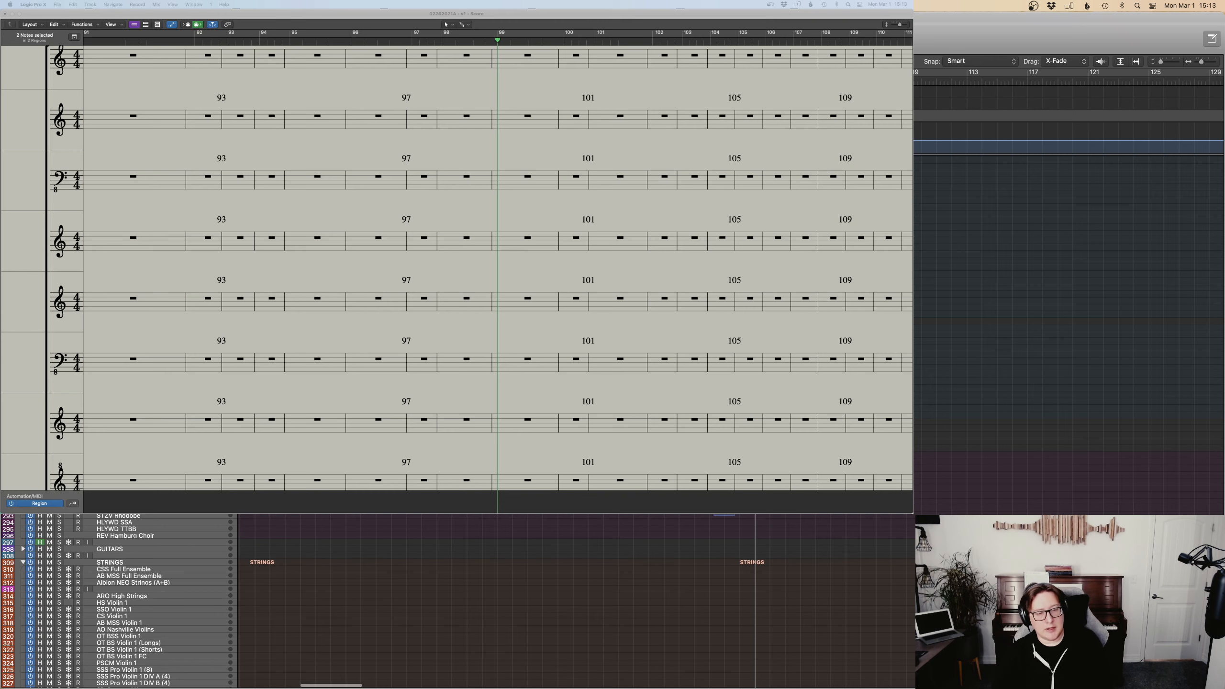
pyautogui.press('p')
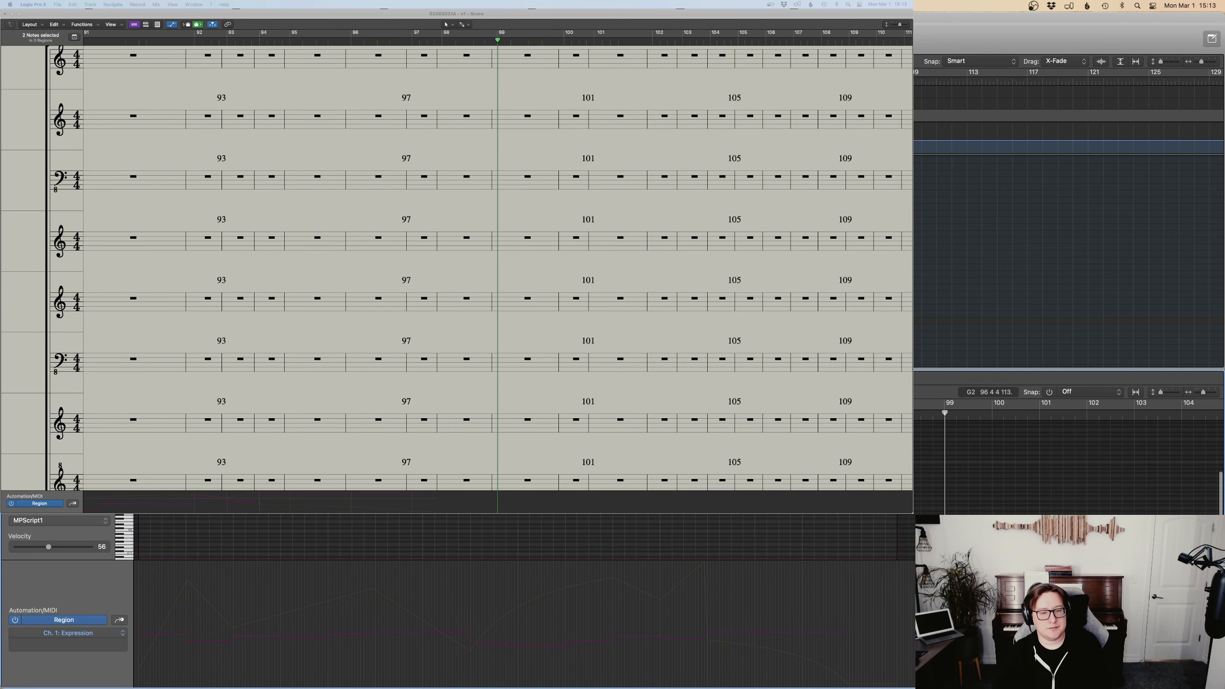
pyautogui.moveTo(849, 471); pyautogui.dragTo(895, 470)
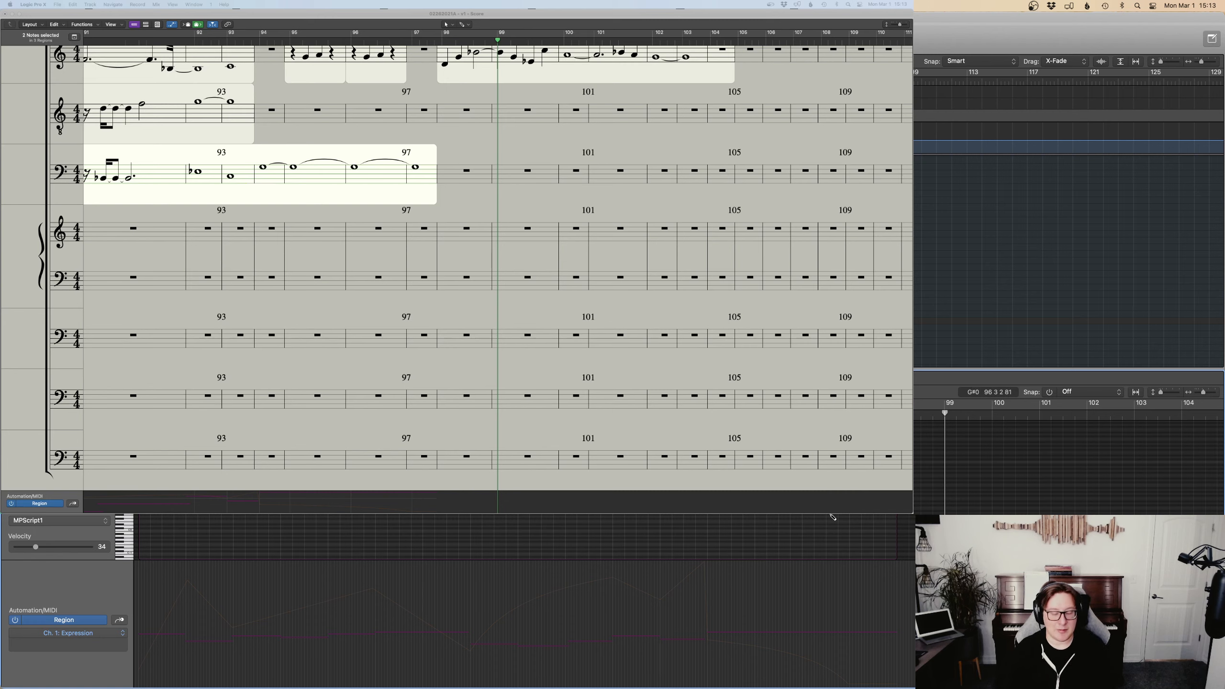
pyautogui.press('super+1')
pyautogui.moveTo(849, 684); pyautogui.dragTo(897, 687)
# Play back the choir ending from around bar 93 to check the lengthened EWC Bass note.
pyautogui.hscroll(-5, 483, 261)
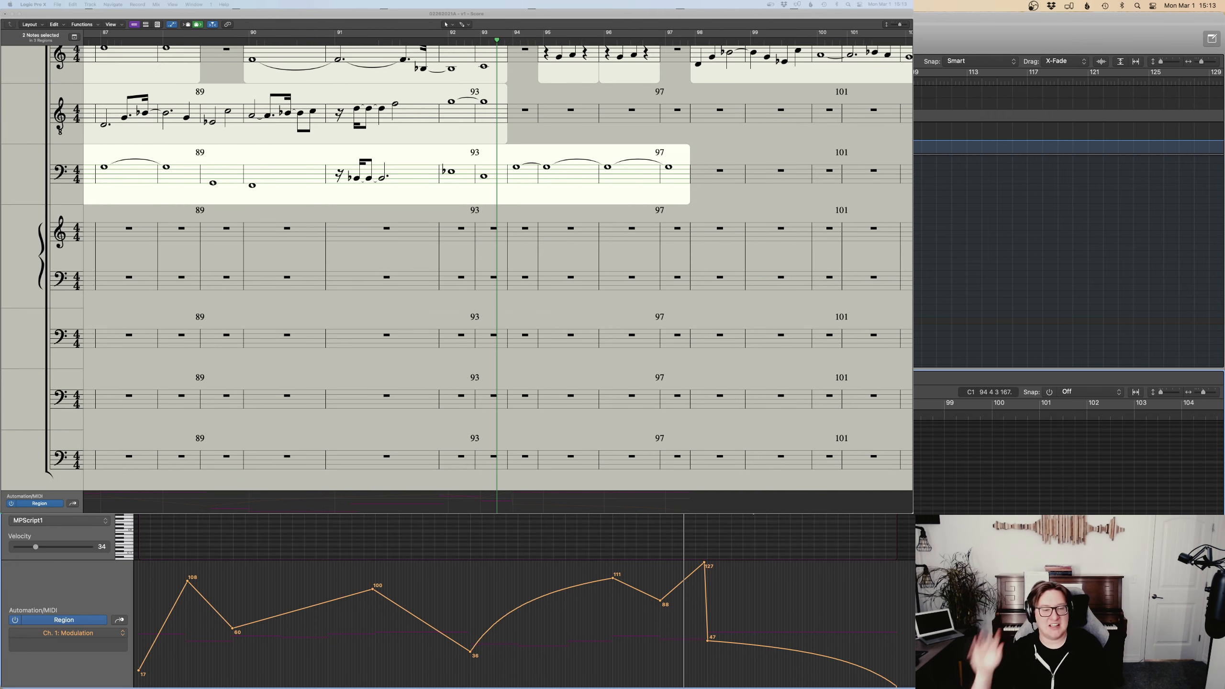
pyautogui.hscroll(2, 482, 261)
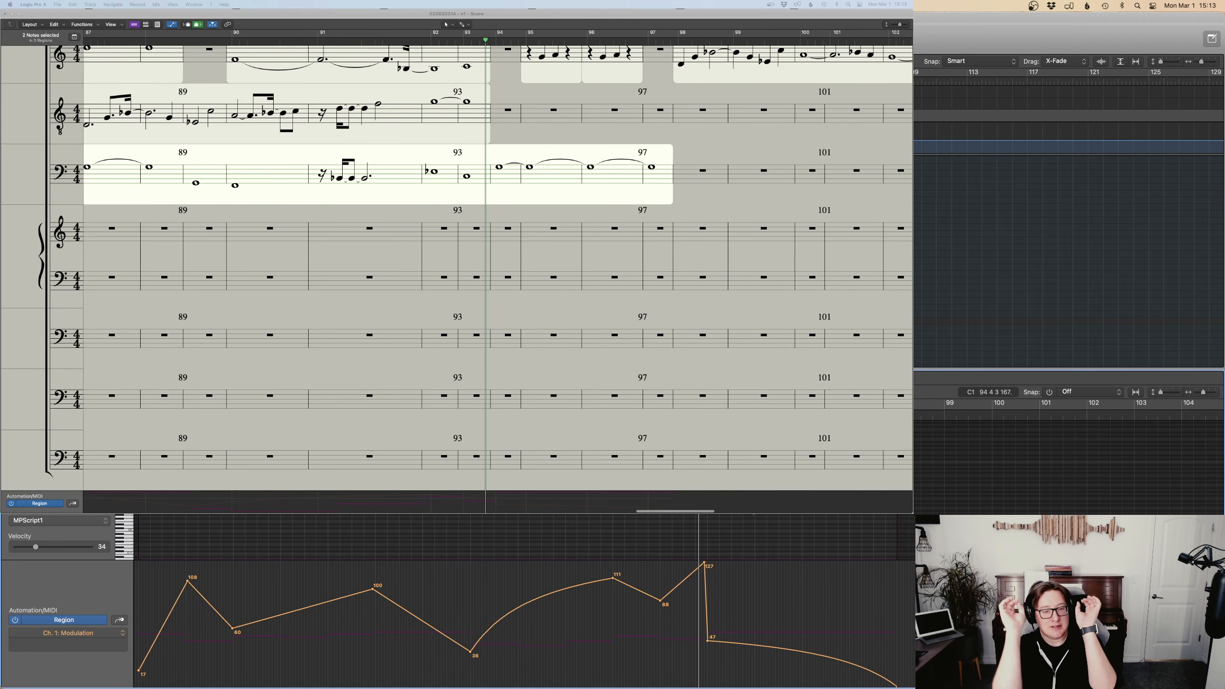
pyautogui.hscroll(3, 482, 261)
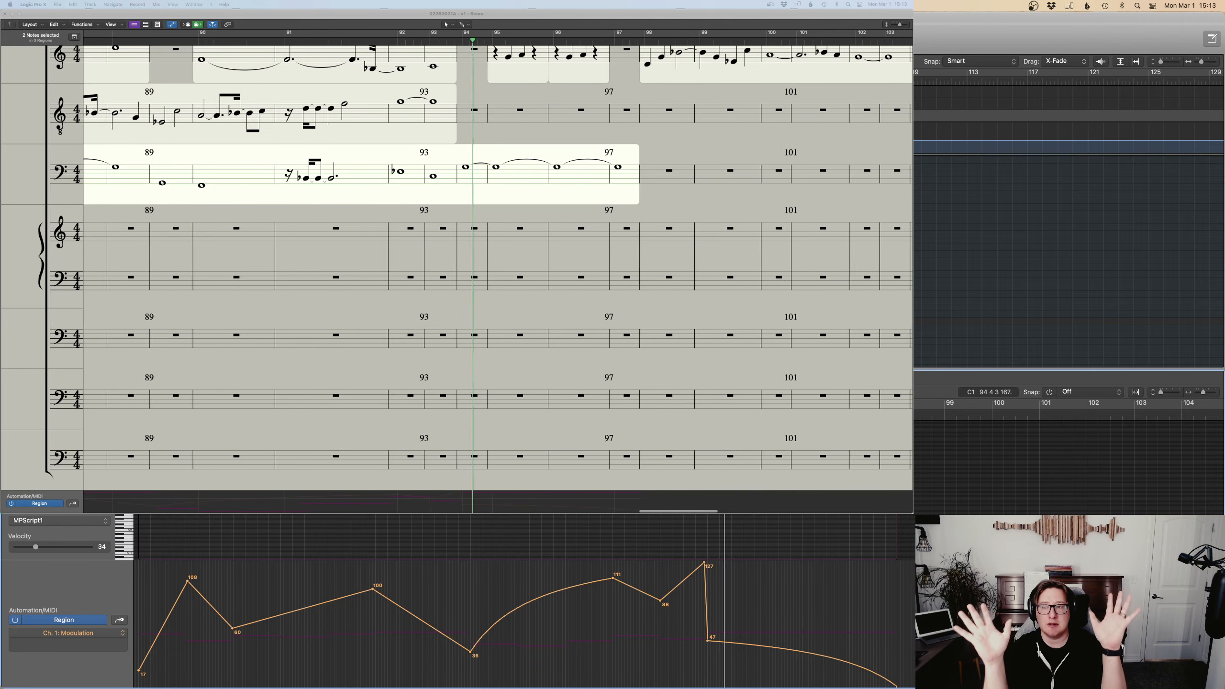
pyautogui.hscroll(2, 455, 338)
pyautogui.scroll(5, 455, 338)
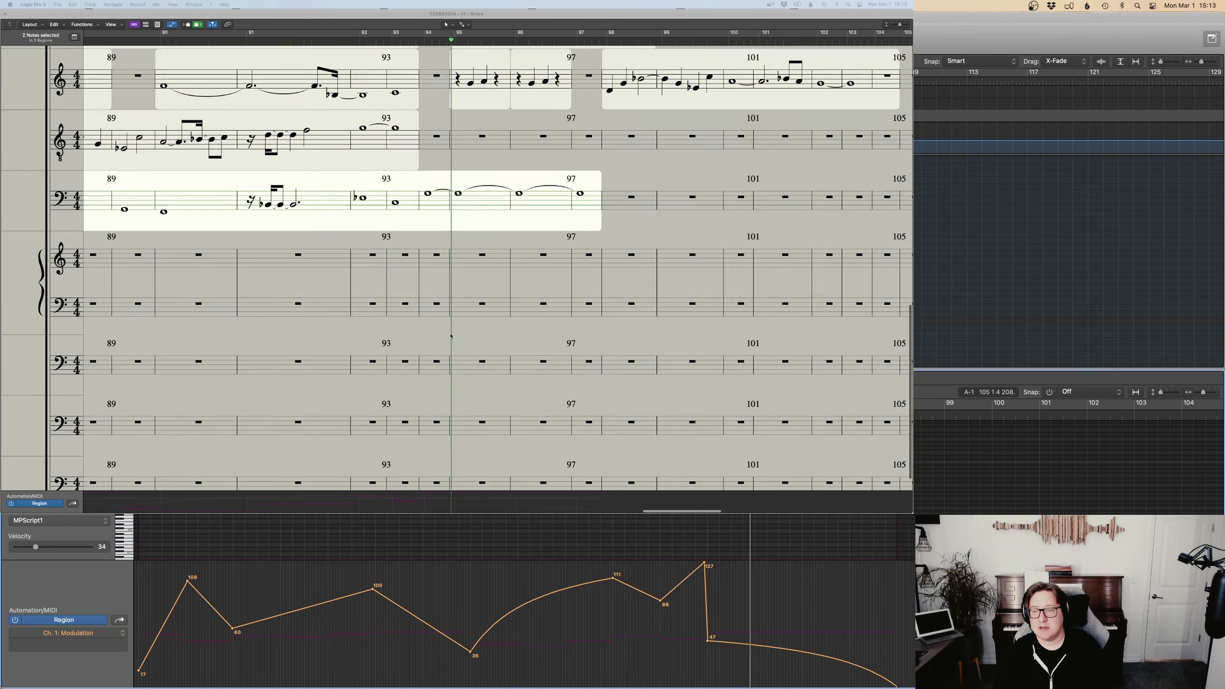
pyautogui.hscroll(3, 456, 337)
pyautogui.scroll(-2, 455, 337)
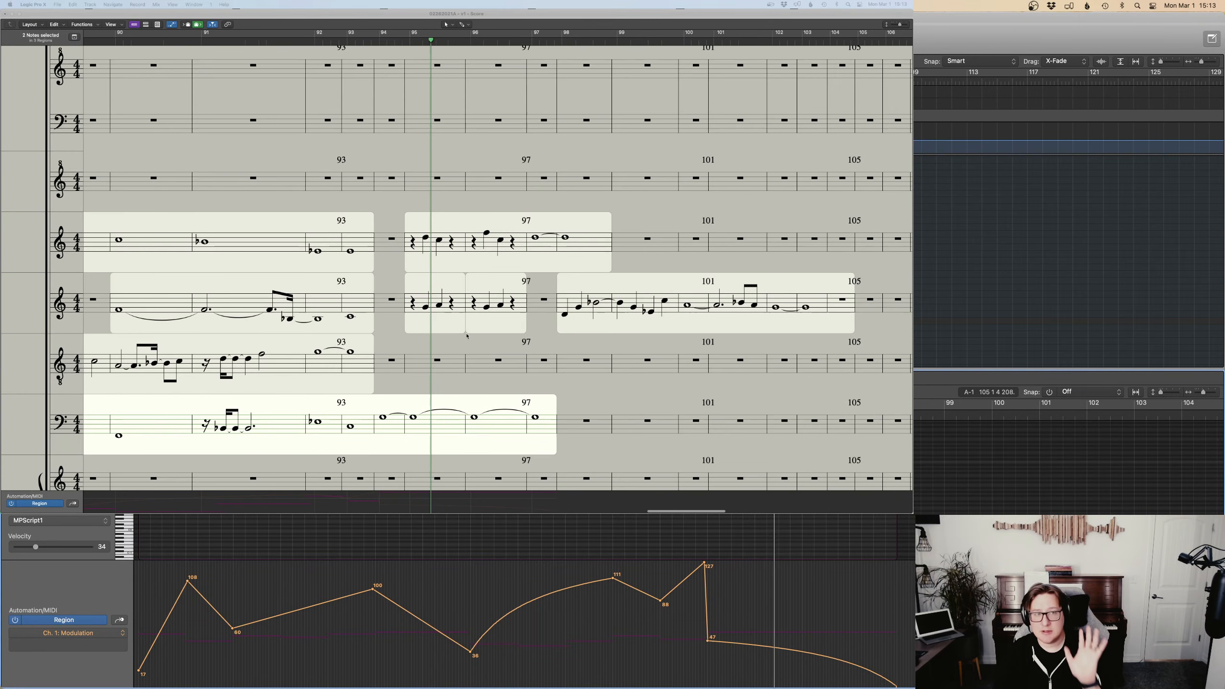
pyautogui.hscroll(4, 467, 336)
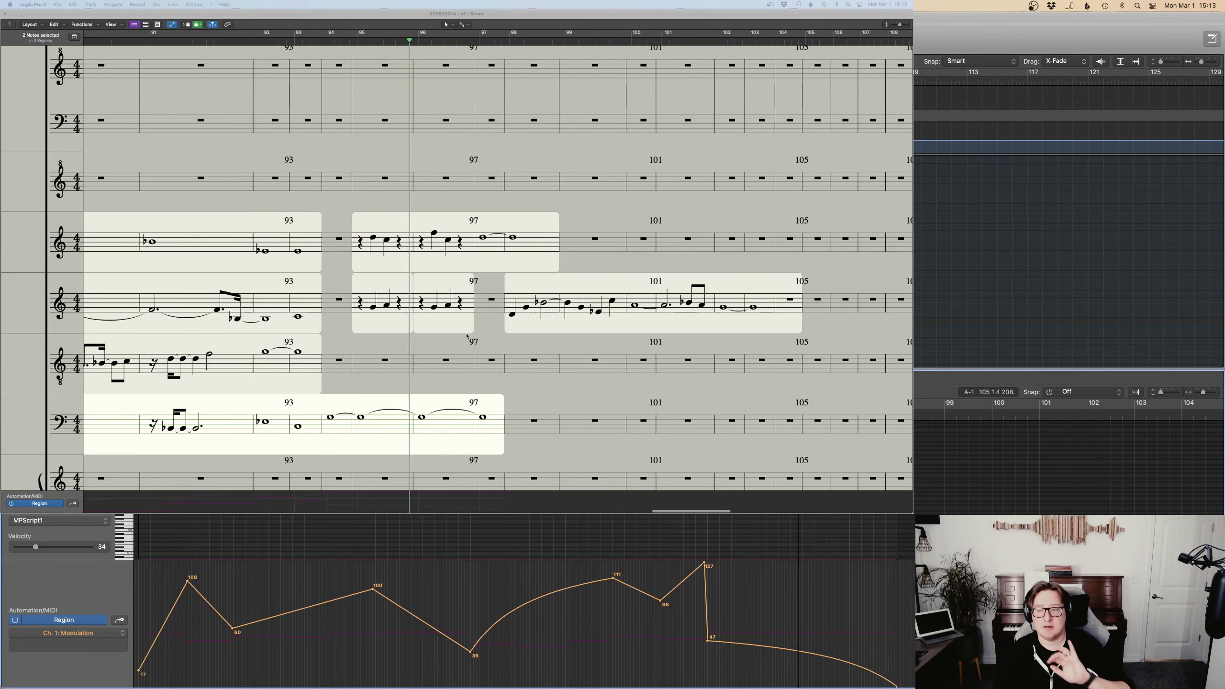
pyautogui.hscroll(3, 467, 336)
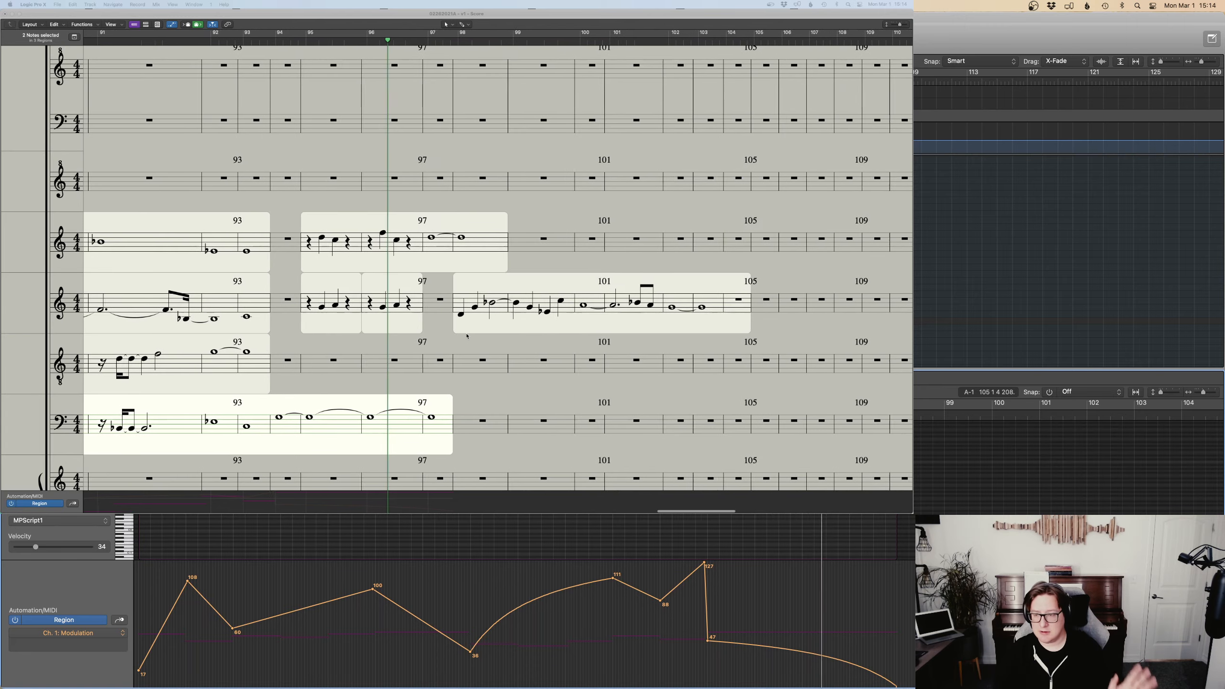
pyautogui.hscroll(2, 467, 336)
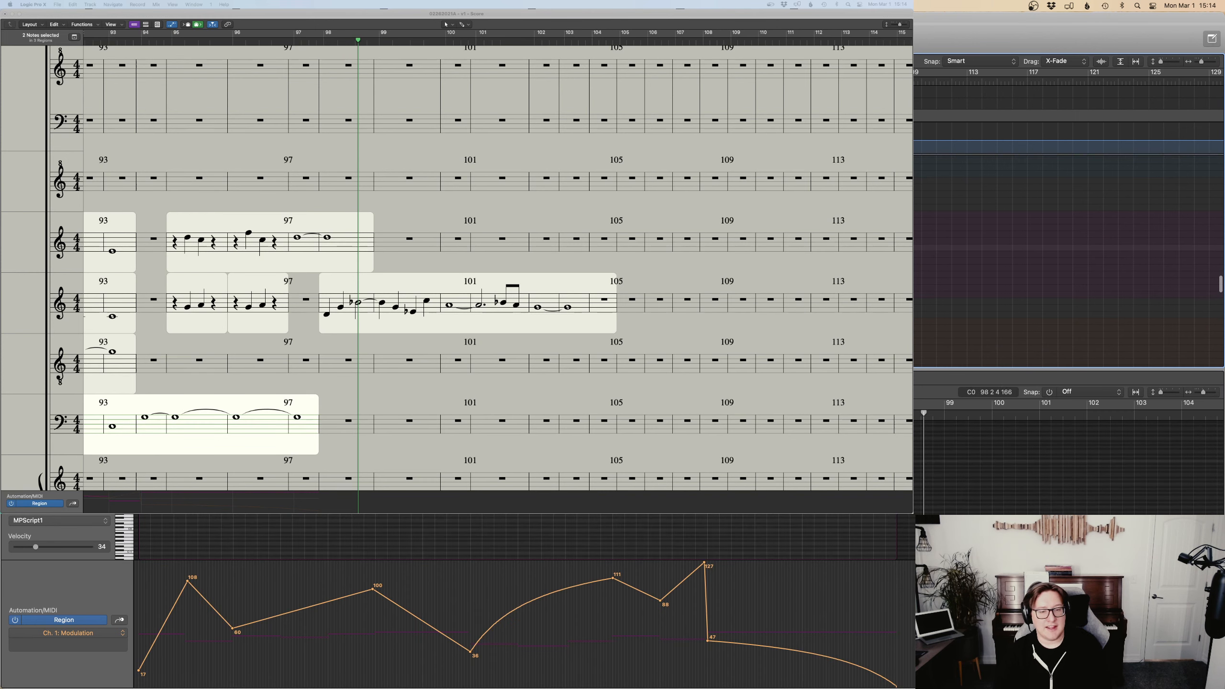
# Extend the EWC Bass region and its sustained note to bar 99 using Smart snap, and move the final Modulation point out to match.
pyautogui.moveTo(896, 524); pyautogui.dragTo(941, 524)
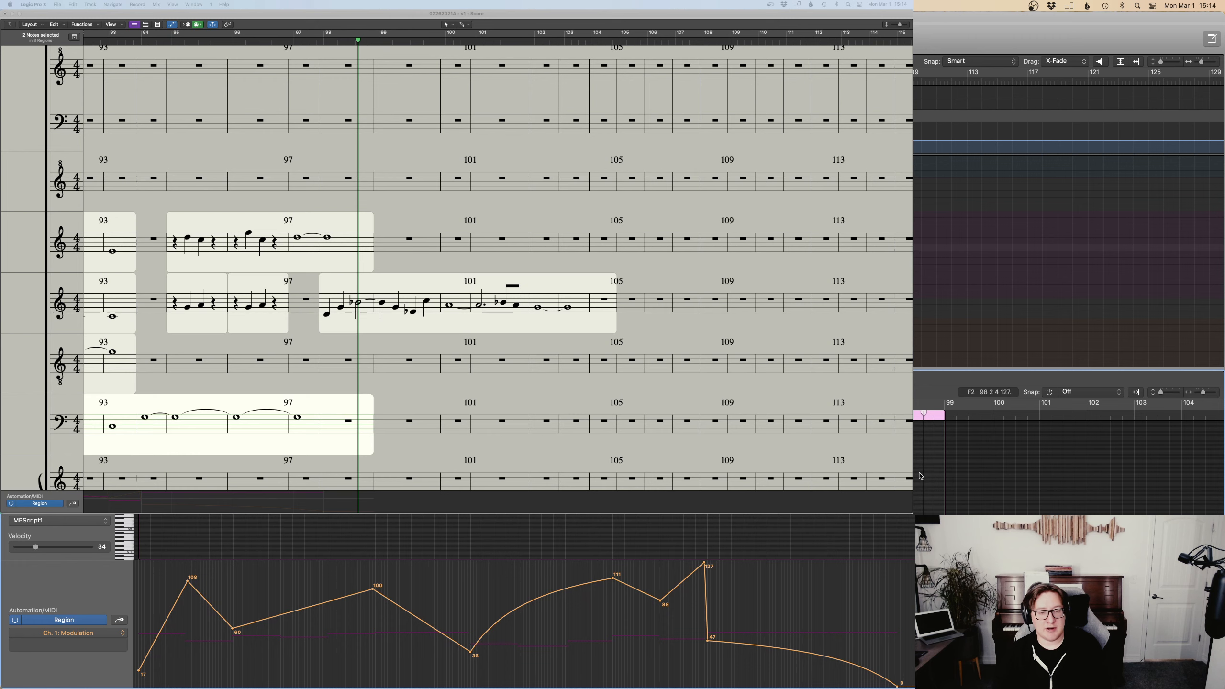
pyautogui.moveTo(943, 471); pyautogui.dragTo(941, 451)
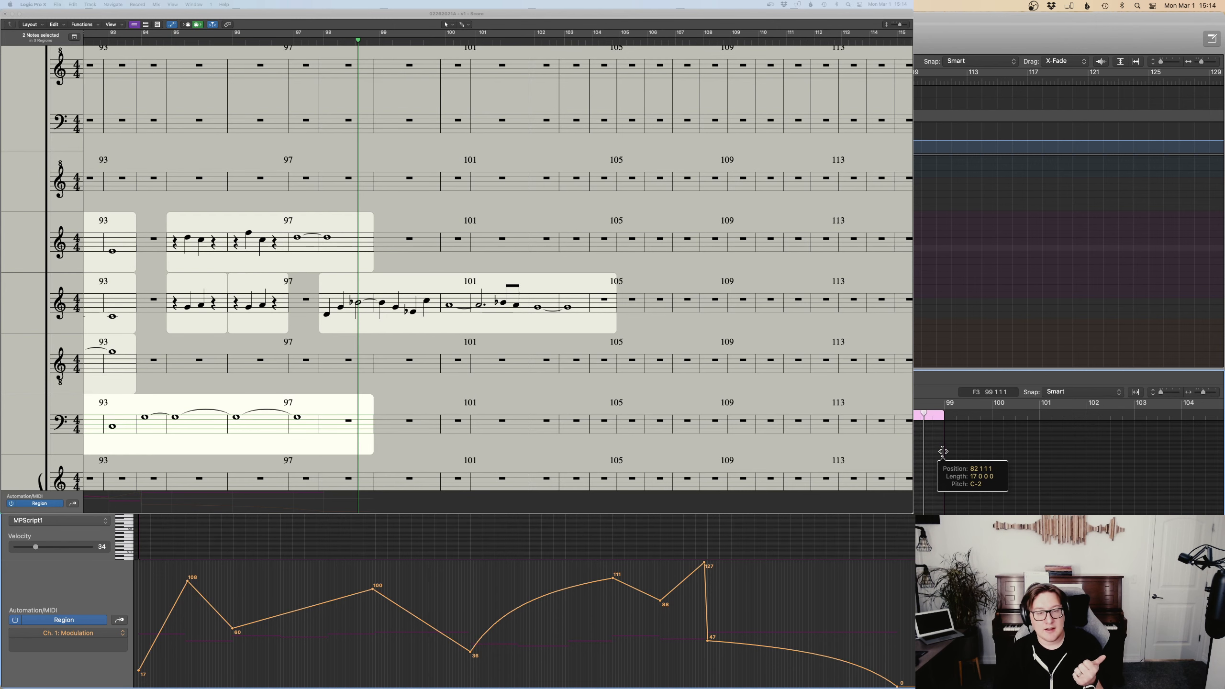
pyautogui.moveTo(939, 471); pyautogui.dragTo(945, 473)
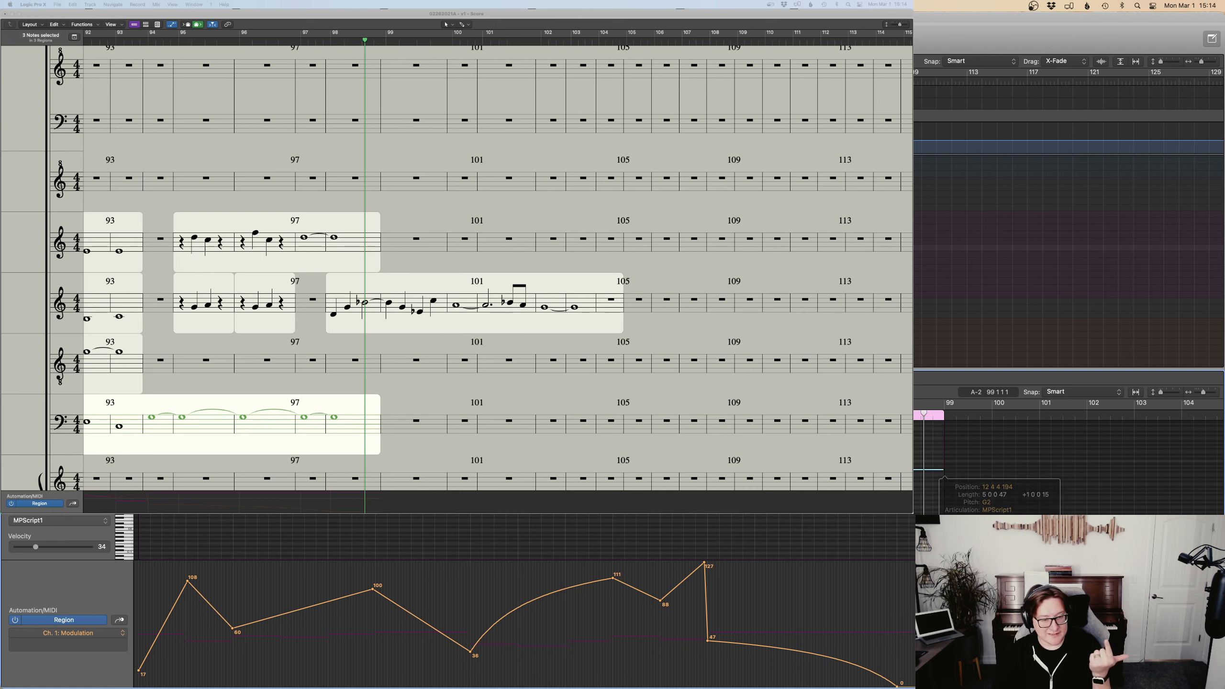
pyautogui.click(905, 684)
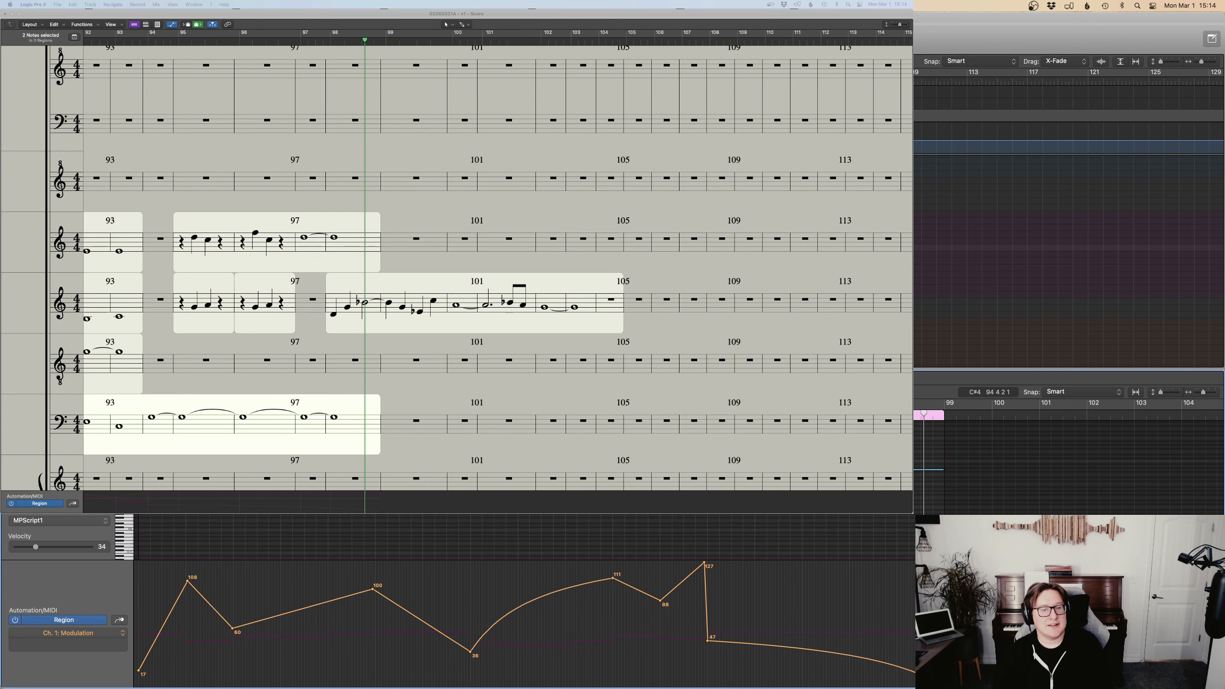
# Play back the ending from around bar 93, close the Piano Roll and show the Mixer.
pyautogui.hscroll(-5, 482, 266)
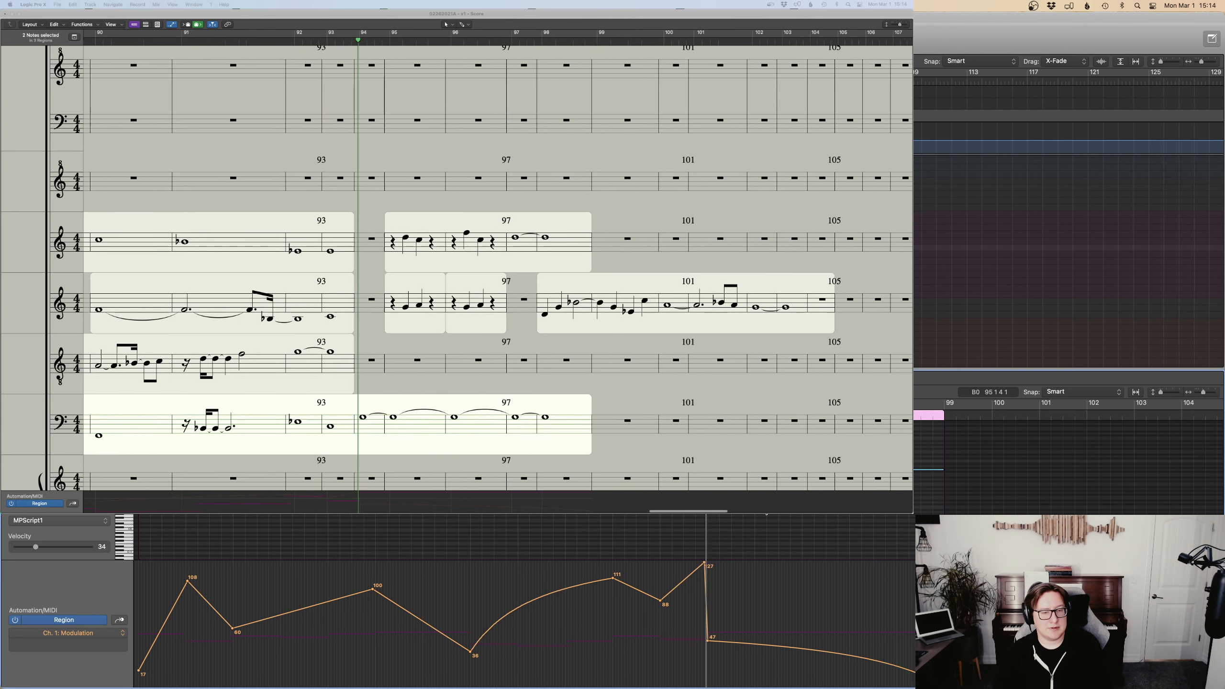
pyautogui.press('e')
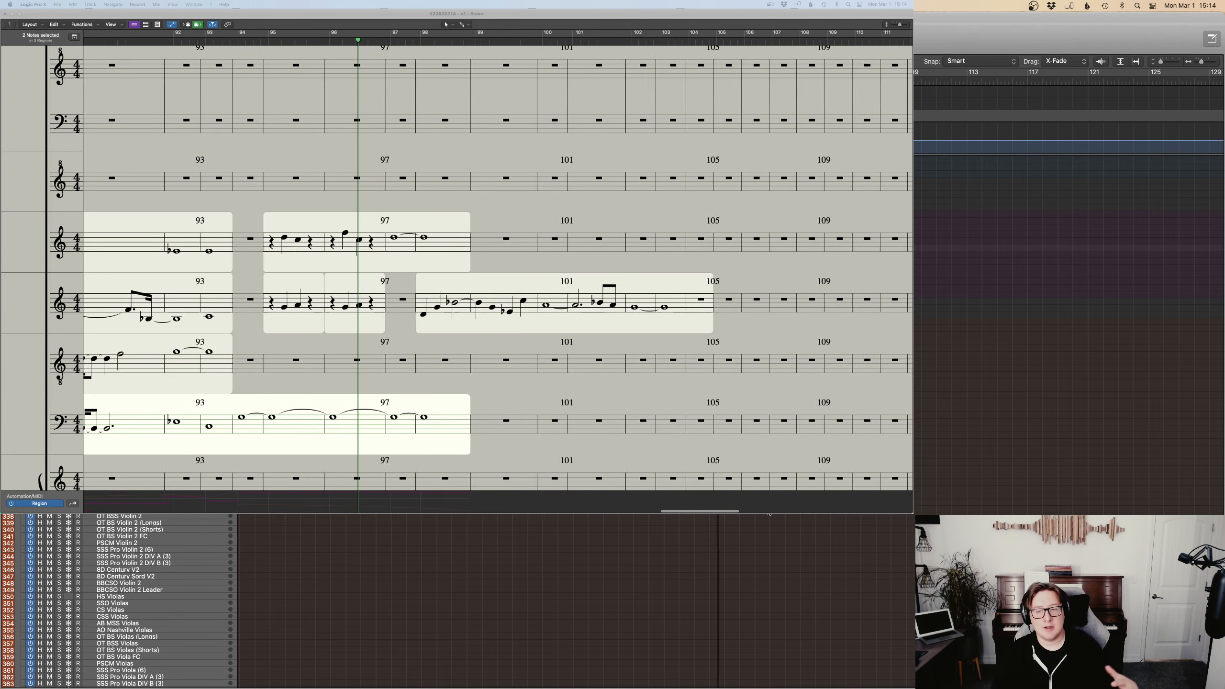
pyautogui.press('x')
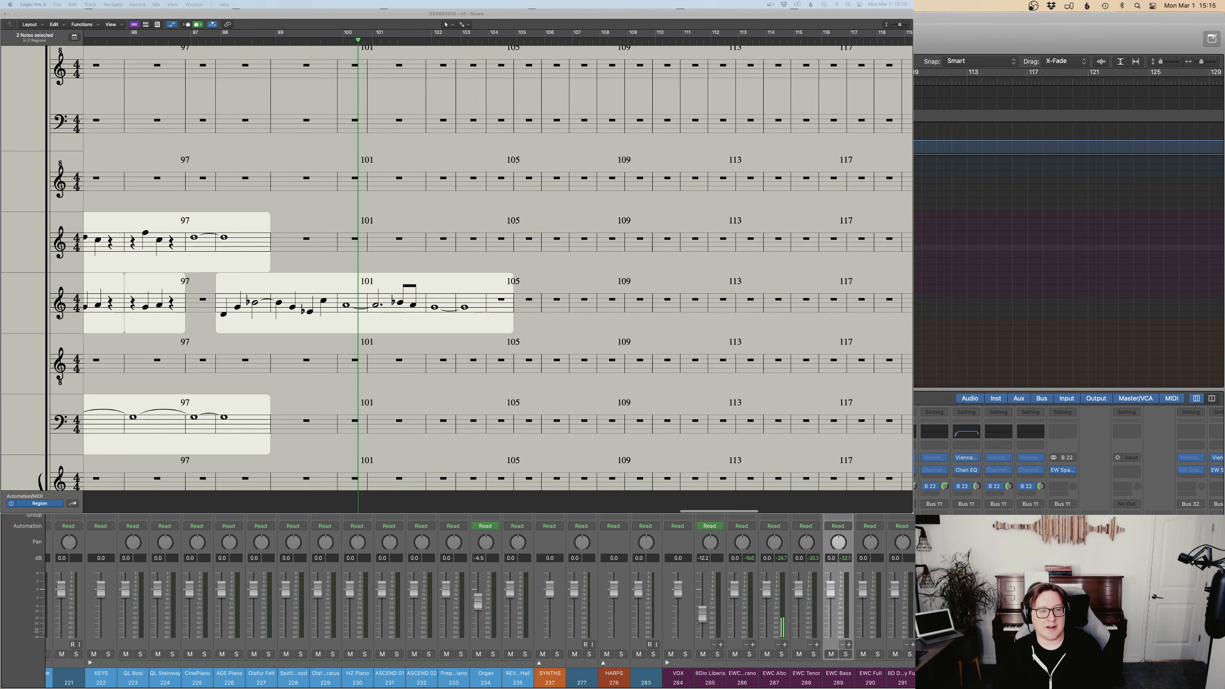
# Select the EWC Soprano, Alto, Tenor and Bass channels together and solo them.
pyautogui.hotkey('shift', 'Up')
pyautogui.hotkey('shift', 'Up')
pyautogui.hotkey('shift', 'Up')
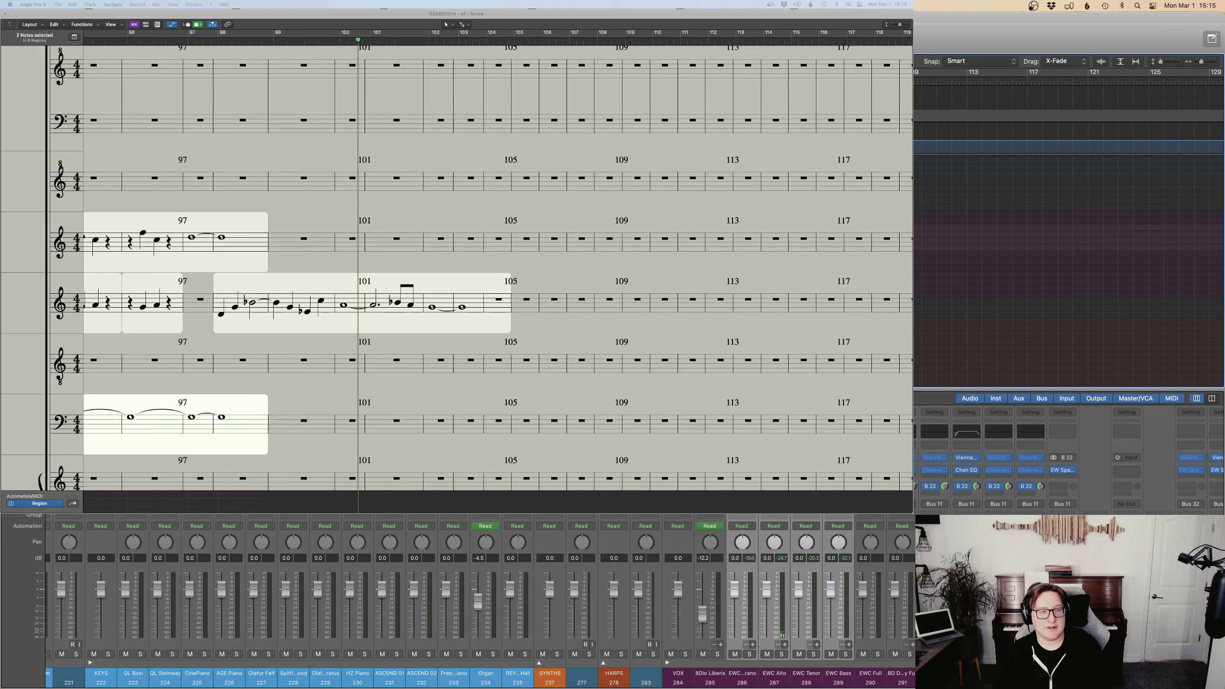
pyautogui.press('s')
# Insert the Seventh Heaven Professional reverb below EW Spaces II on the Hamburg Choir reverb channel.
pyautogui.hscroll(2, 931, 490)
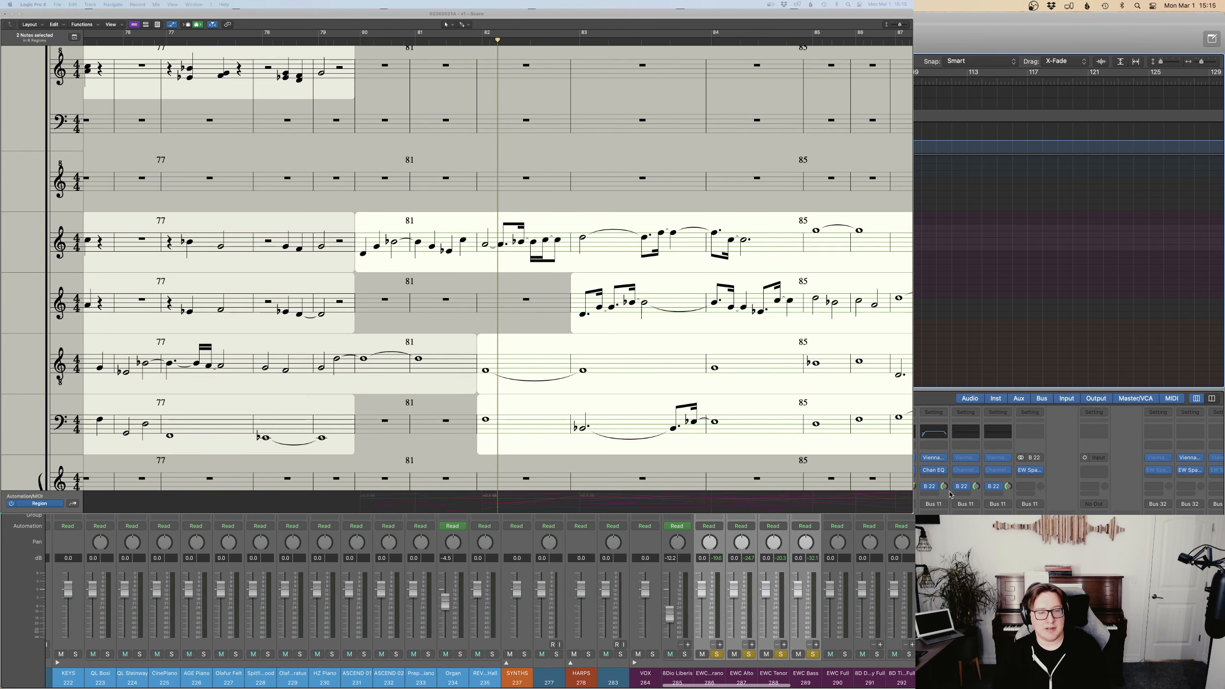
pyautogui.click(1007, 478)
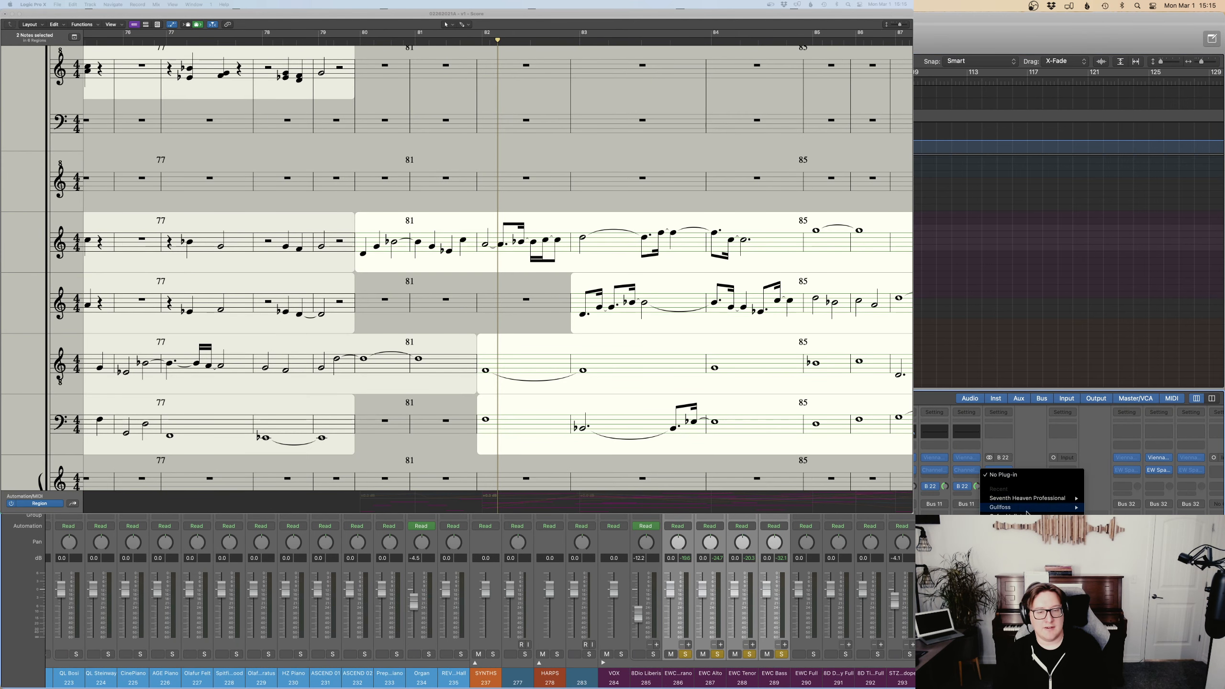
pyautogui.click(1110, 505)
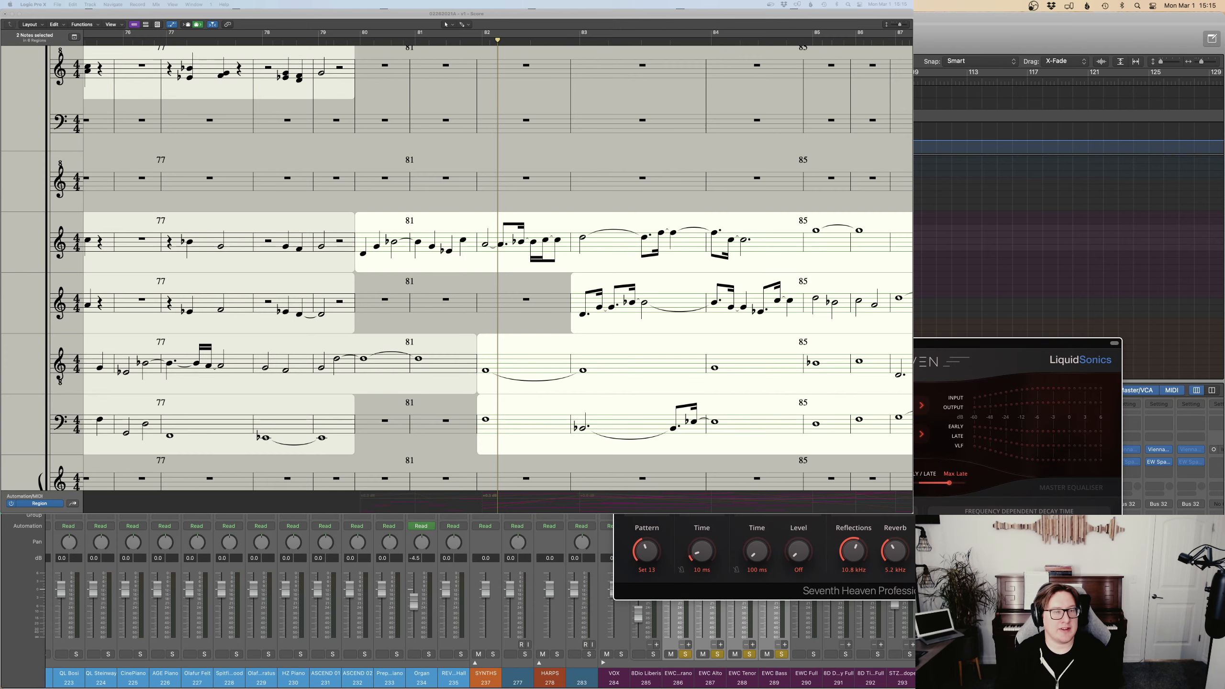
# Play back the choir while checking the EW Spaces II and Seventh Heaven Professional reverbs, and close their windows.
pyautogui.press('space')
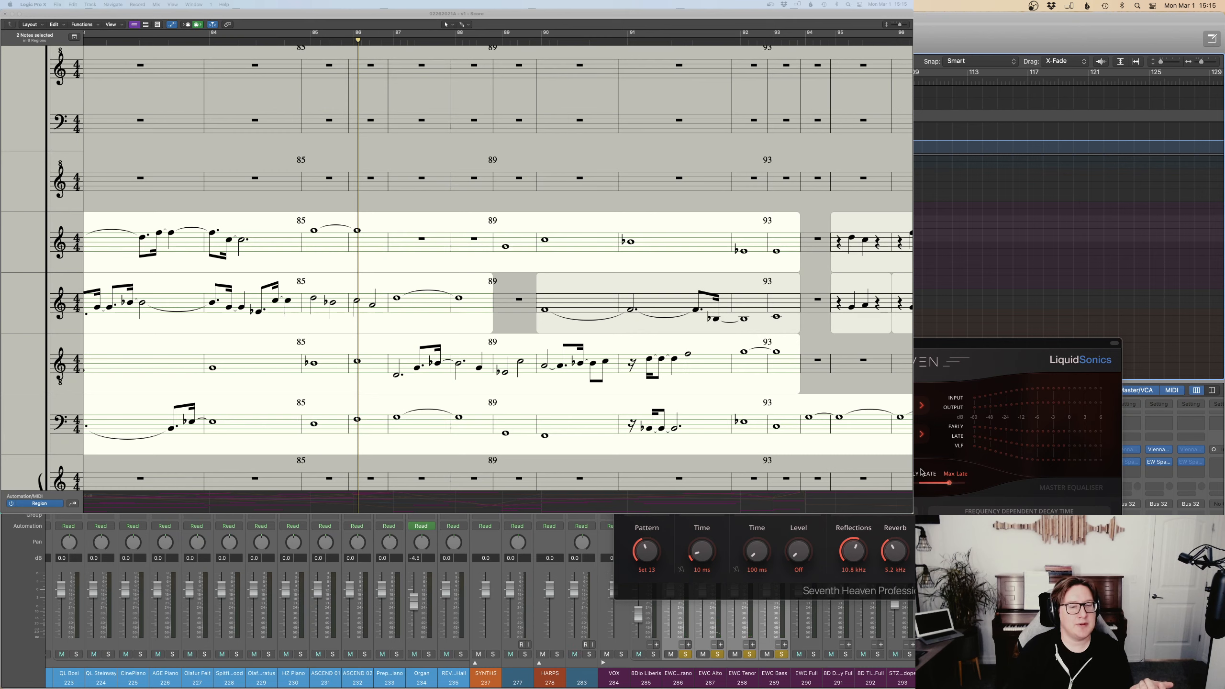
pyautogui.press('v')
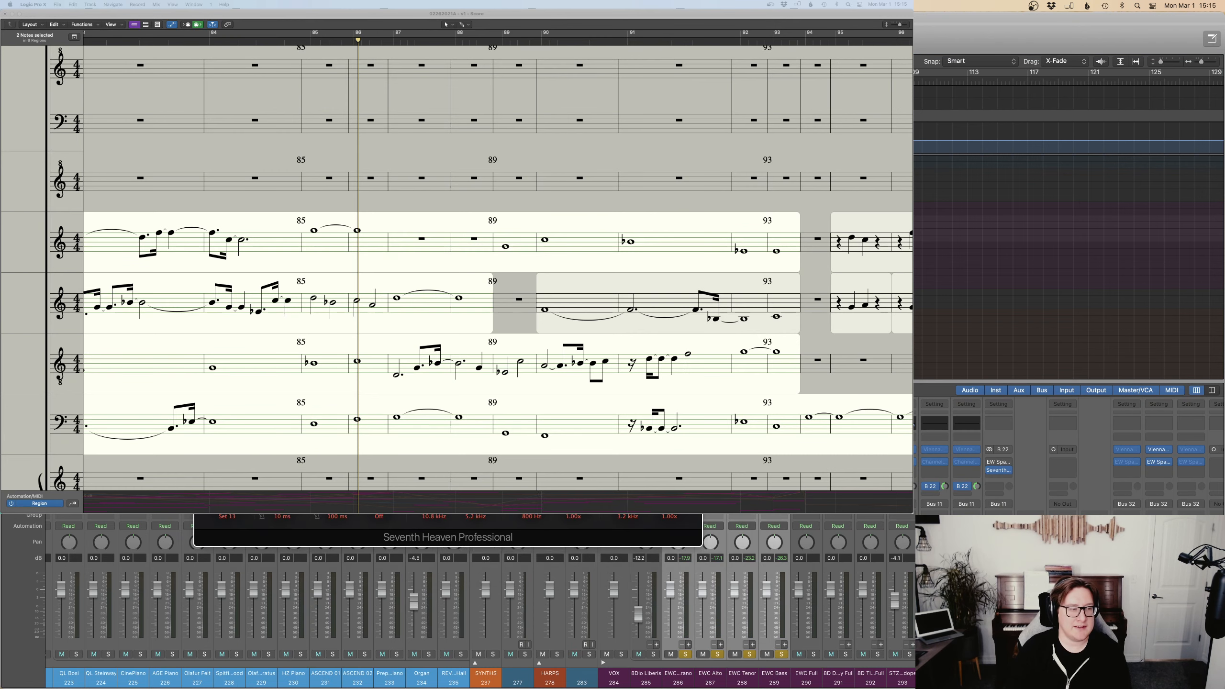
pyautogui.hscroll(-8, 1069, 227)
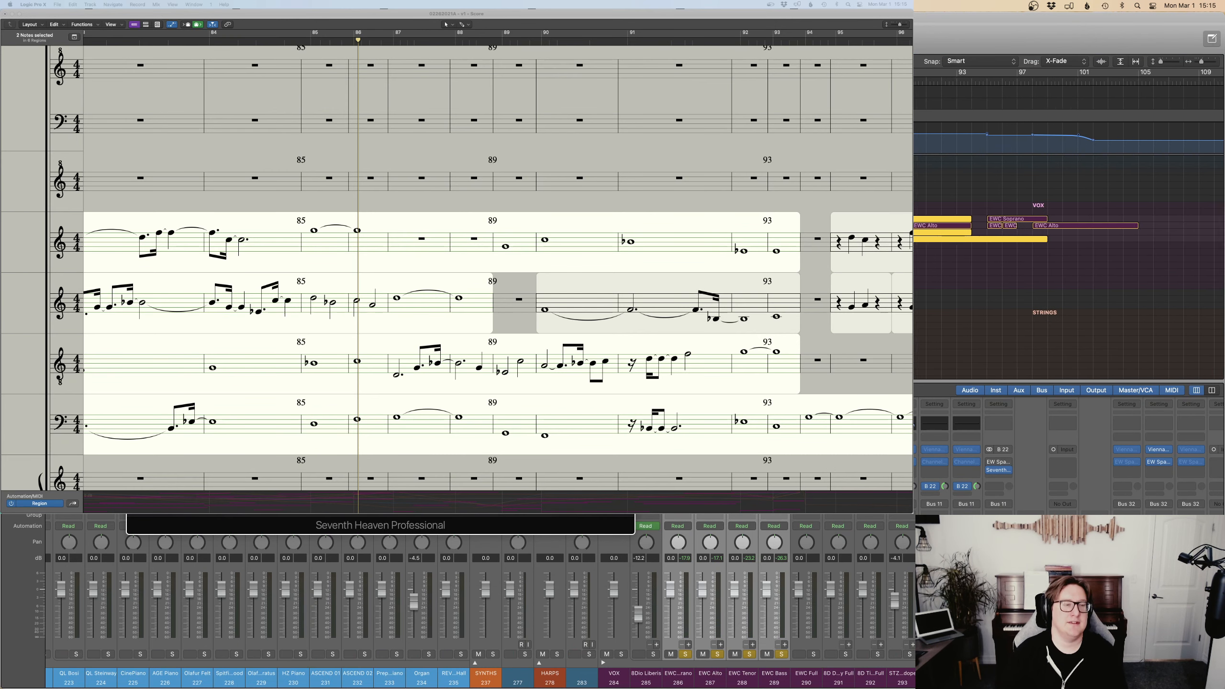
pyautogui.click(611, 80)
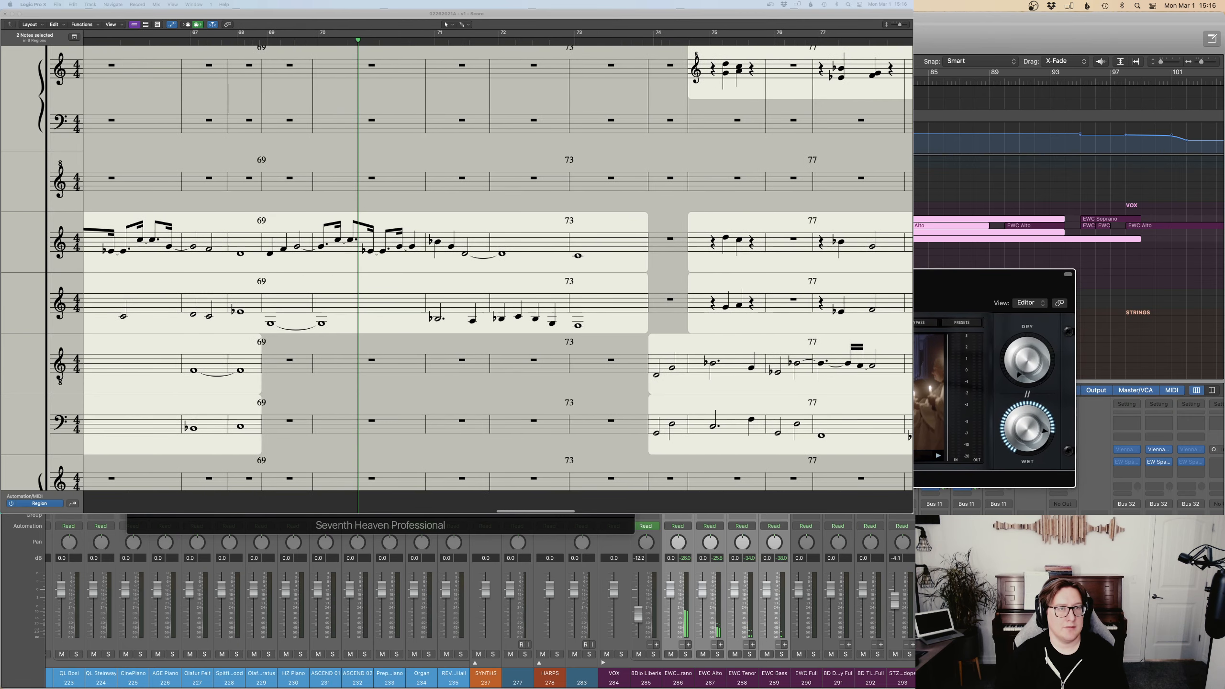
pyautogui.click(1067, 276)
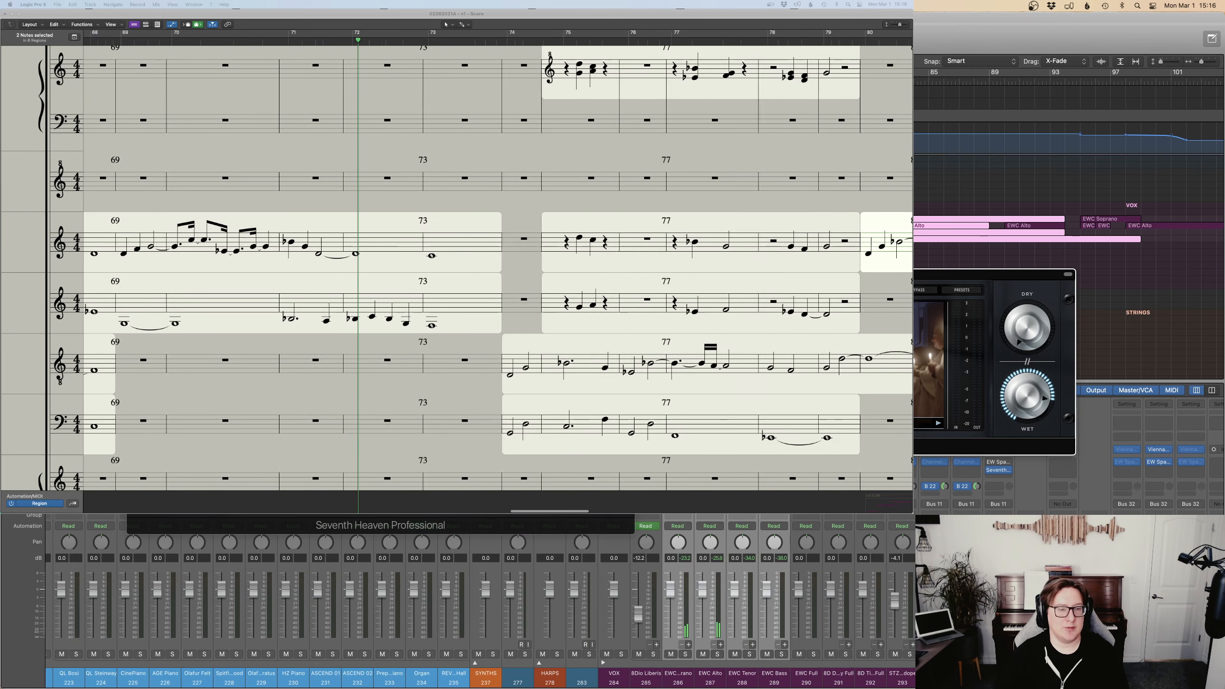
pyautogui.click(1067, 274)
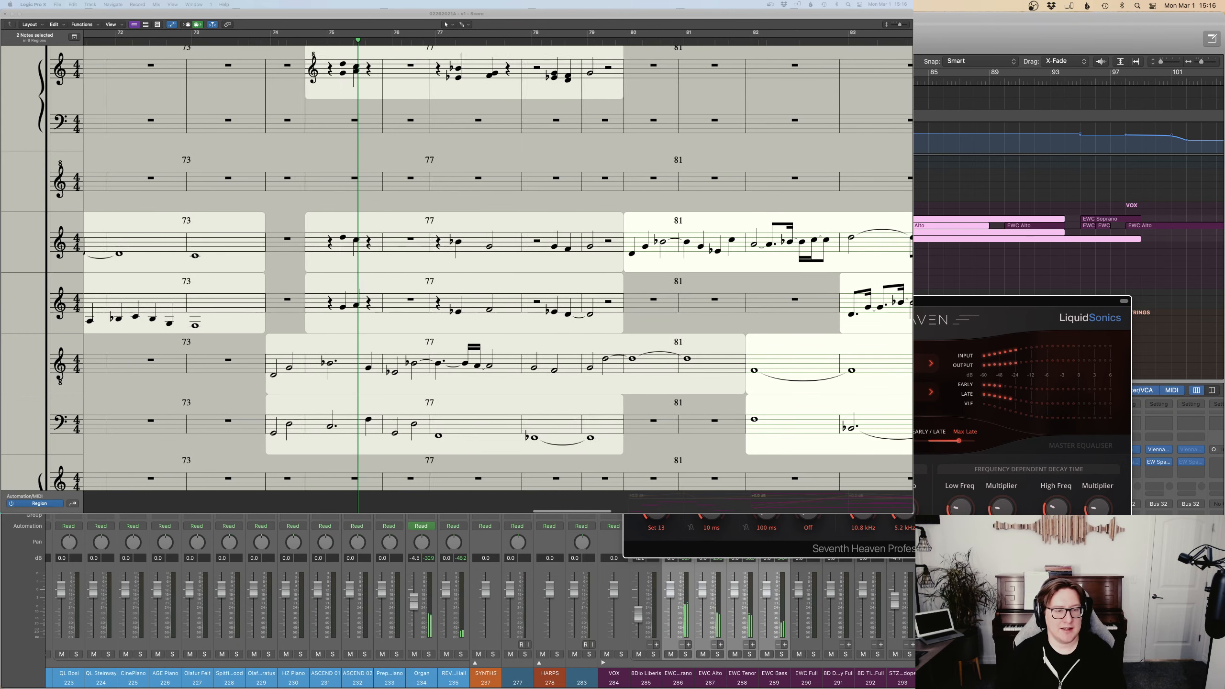
pyautogui.press('super+w')
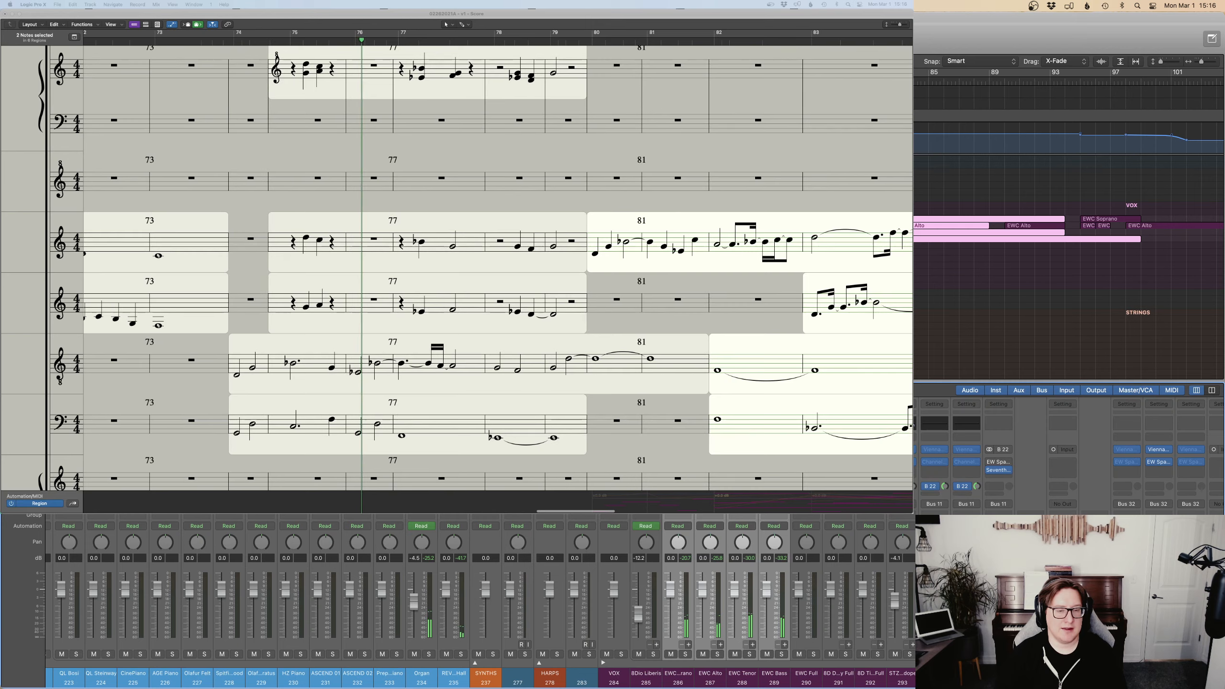
# Place the playhead near bar 95 and inspect the Hamburg Choir channel's Seventh Heaven and EW Spaces II settings, closing both windows.
pyautogui.press('x')
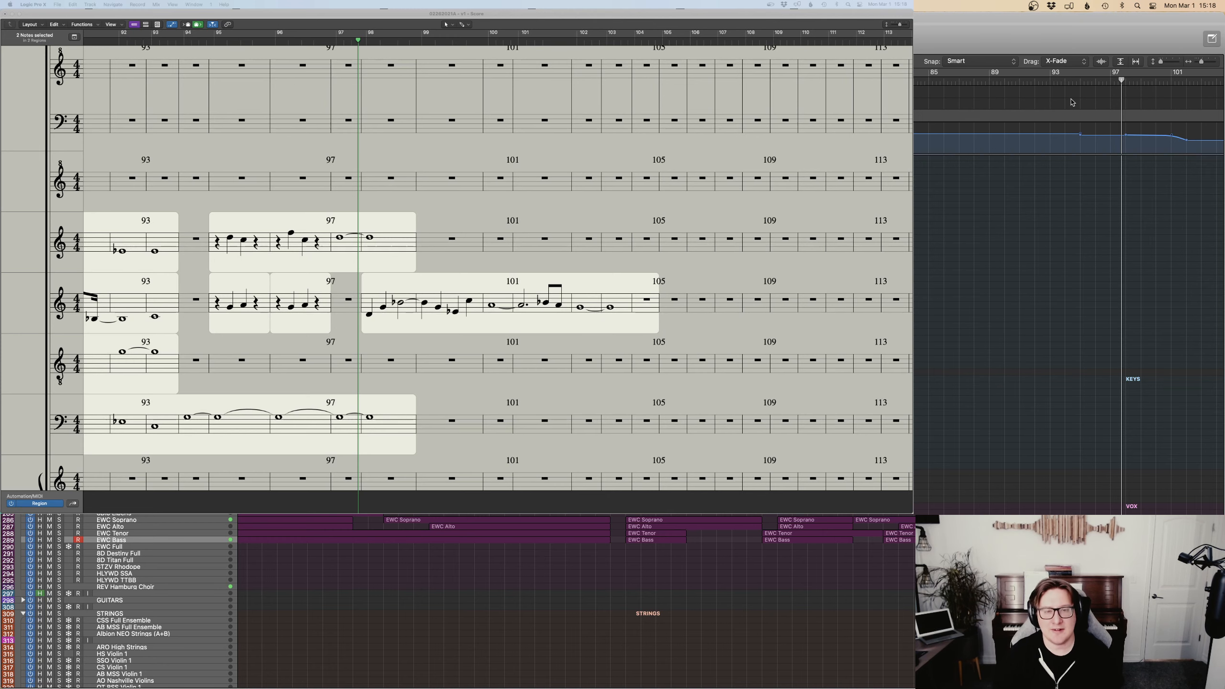
pyautogui.click(1079, 81)
pyautogui.press('x')
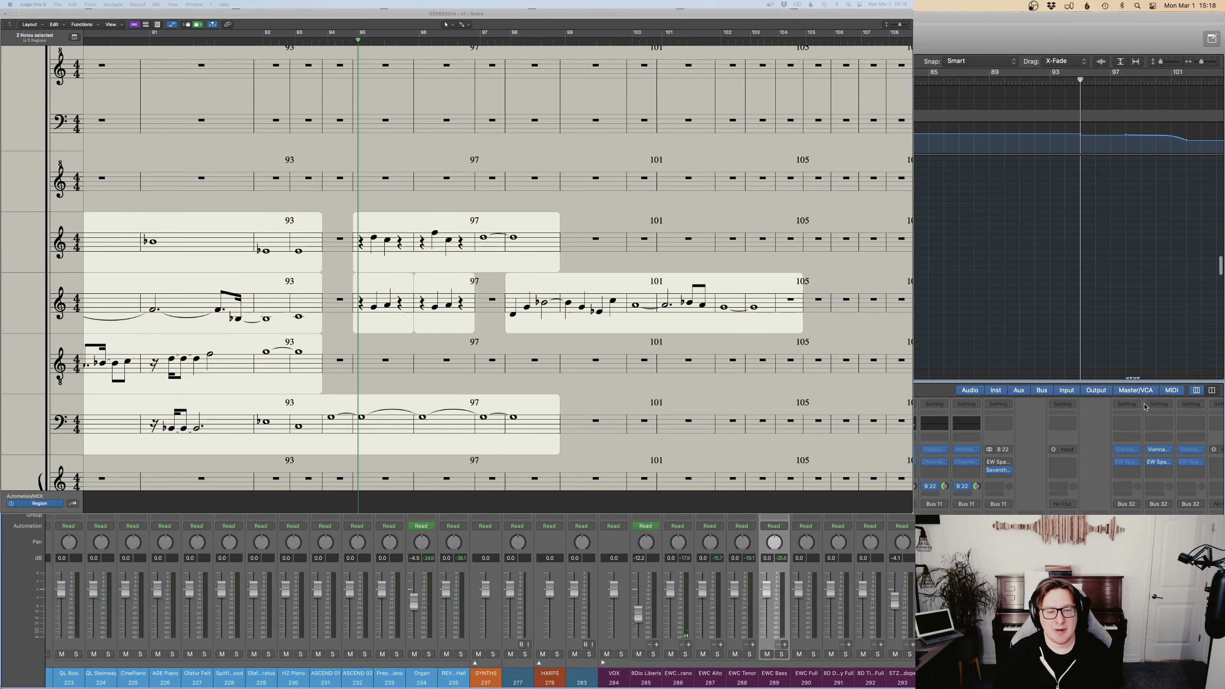
pyautogui.click(997, 470)
pyautogui.press('super+w')
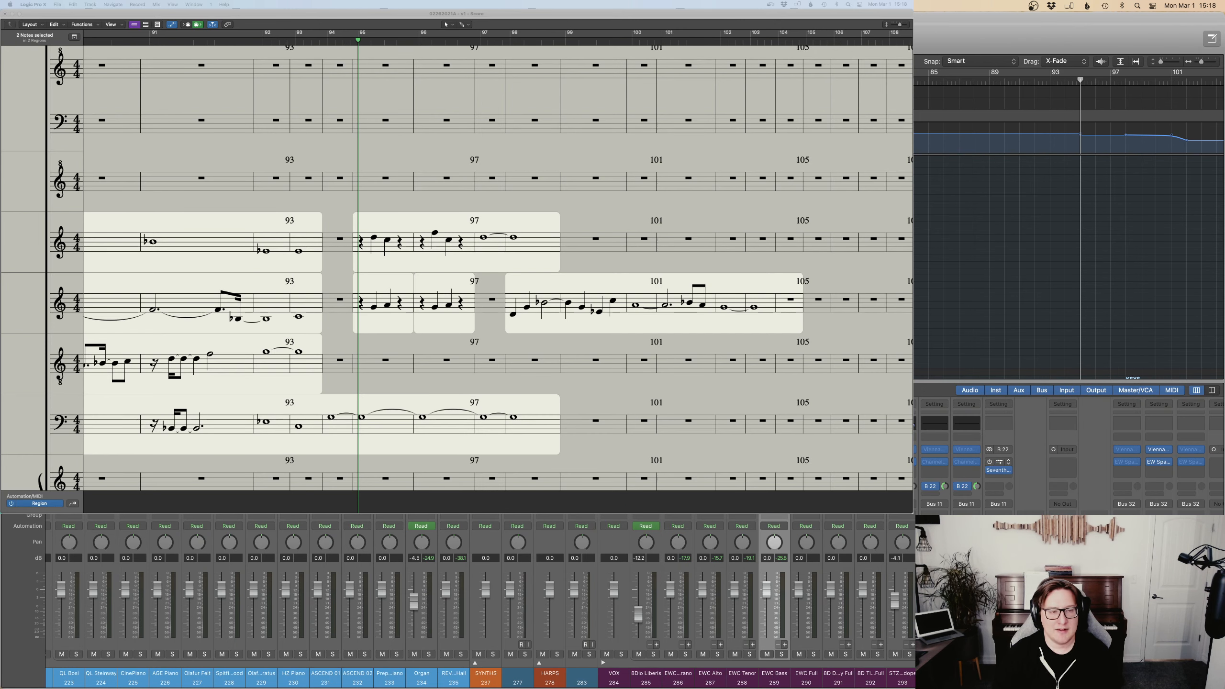
pyautogui.click(998, 462)
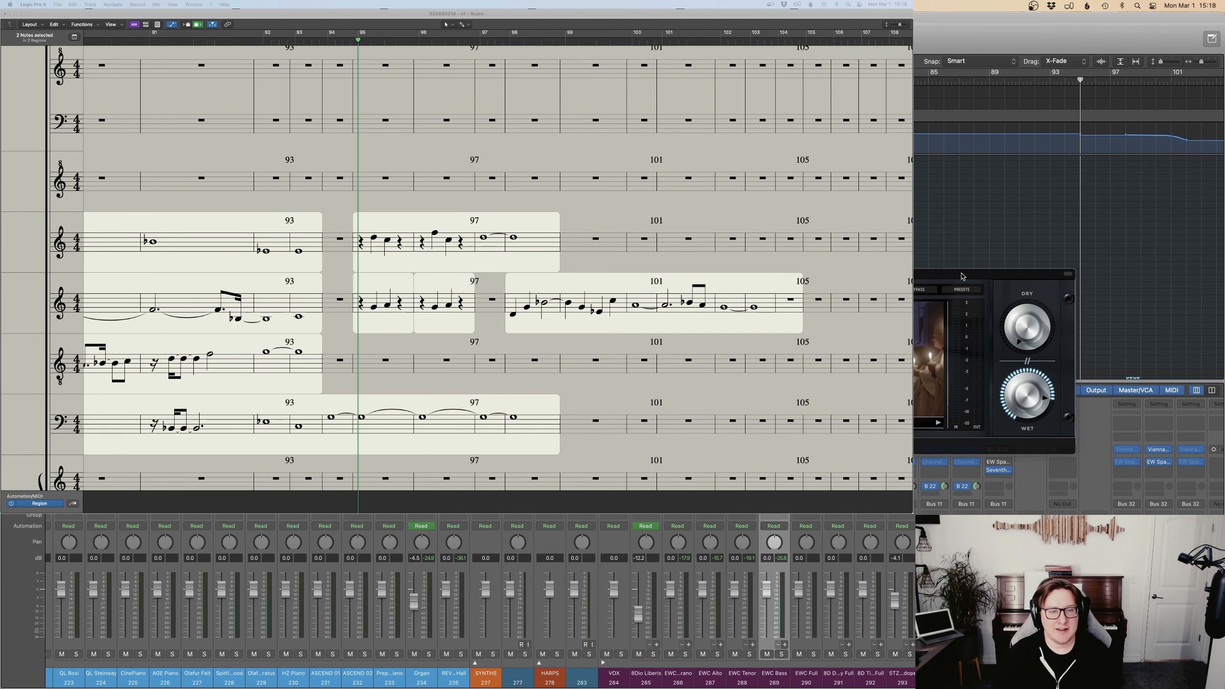
pyautogui.moveTo(964, 276); pyautogui.dragTo(1047, 206)
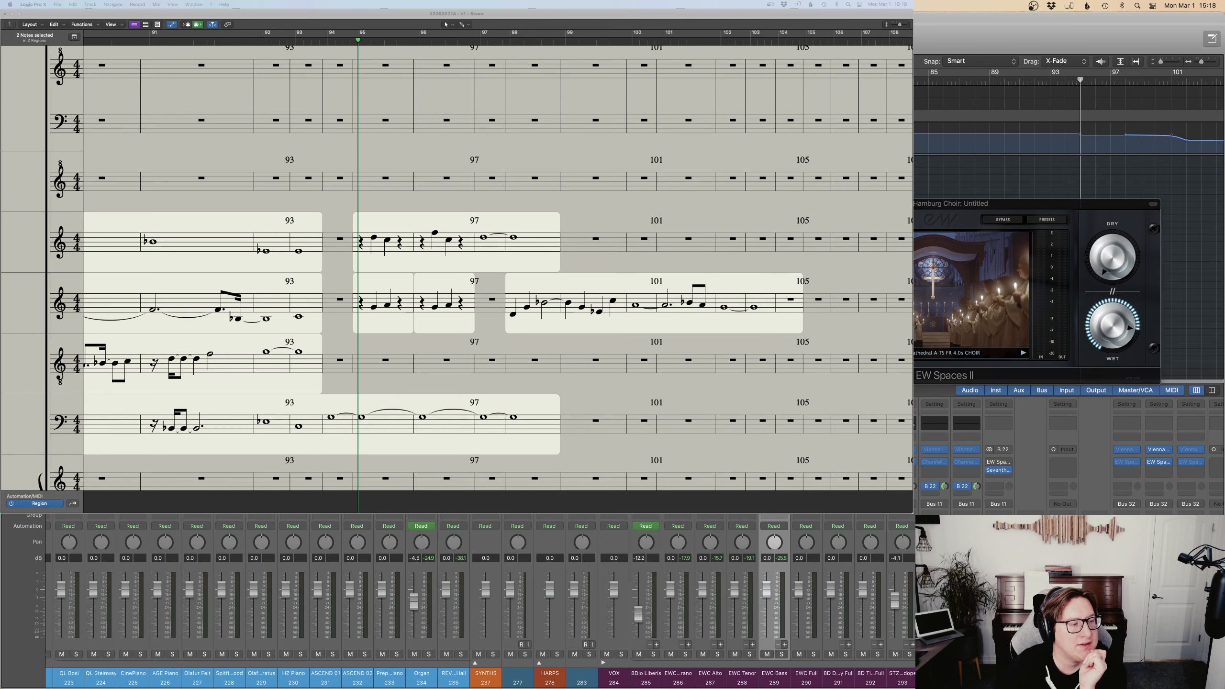
pyautogui.moveTo(924, 207); pyautogui.dragTo(646, 188)
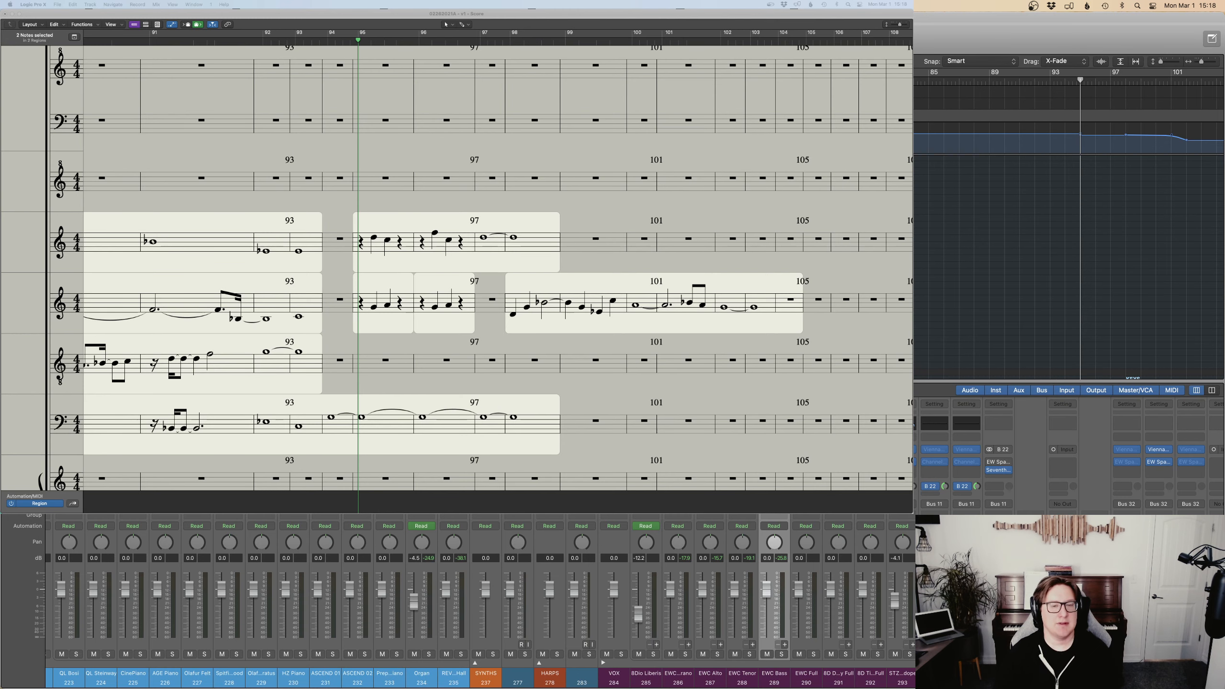
# Play the ending through, hide the Mixer and look over the choir and string tracks in the arrangement.
pyautogui.scroll(-5, 1032, 172)
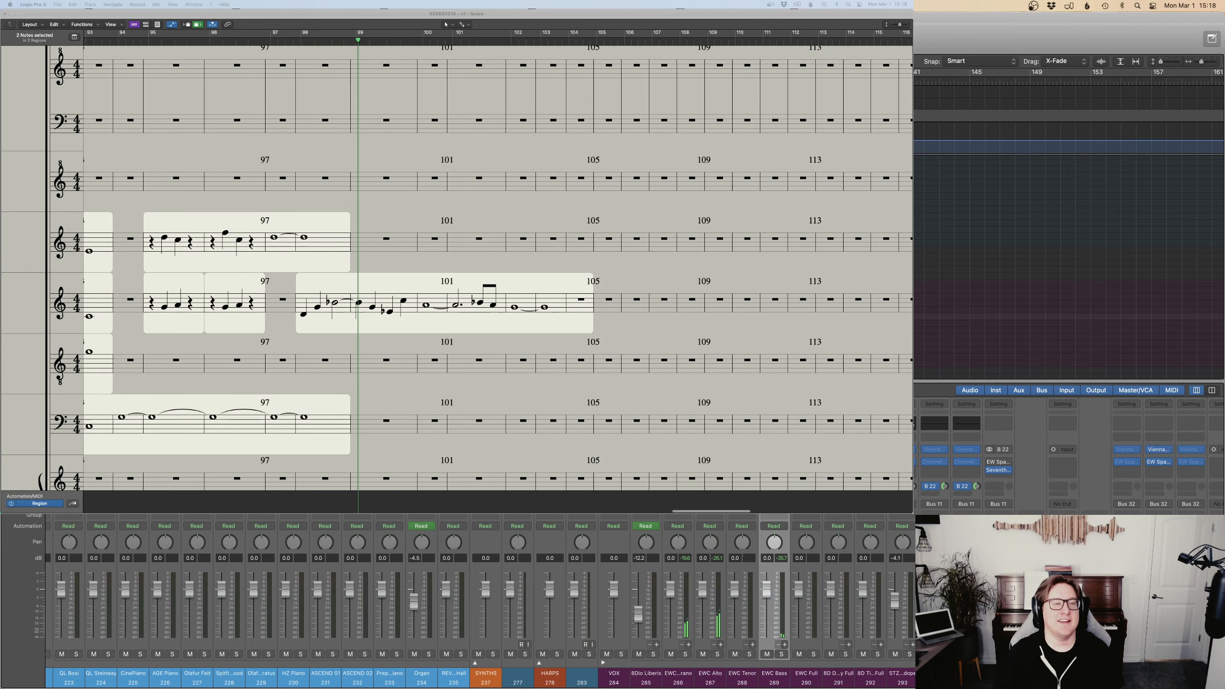
pyautogui.moveTo(1220, 304); pyautogui.dragTo(723, 276)
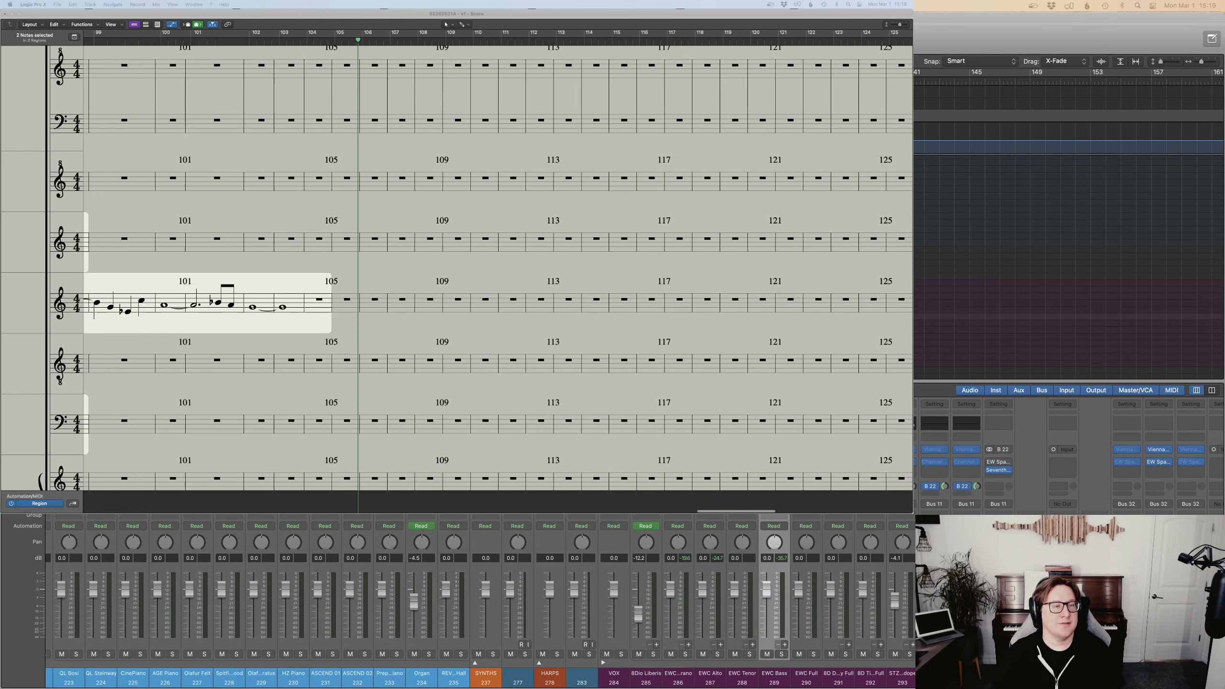
pyautogui.press('x')
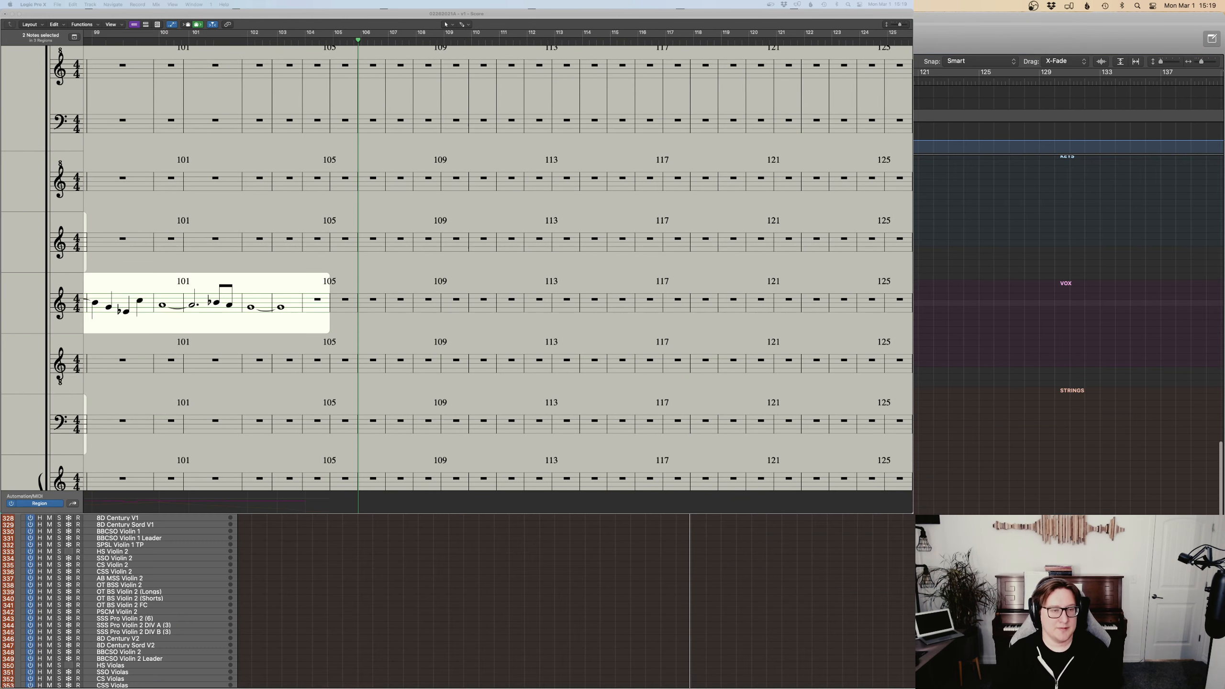
pyautogui.hscroll(-15, 1068, 309)
pyautogui.hscroll(-10, 1068, 308)
pyautogui.scroll(10, 1068, 308)
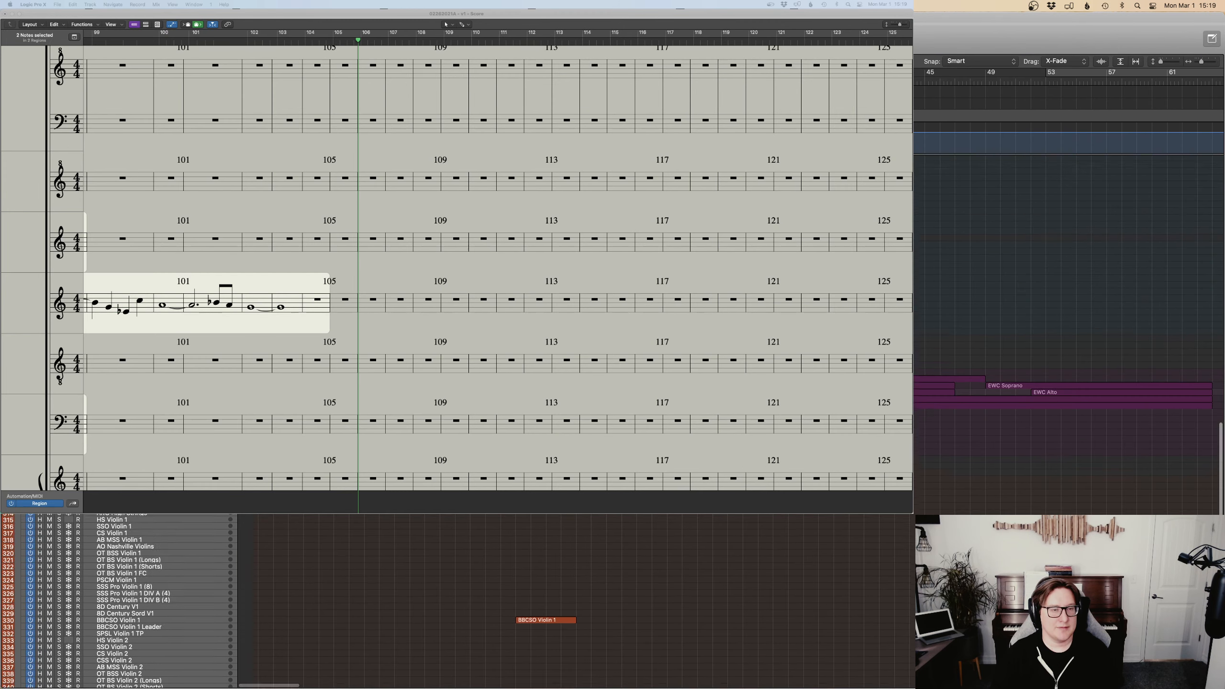
pyautogui.scroll(-10, 1068, 309)
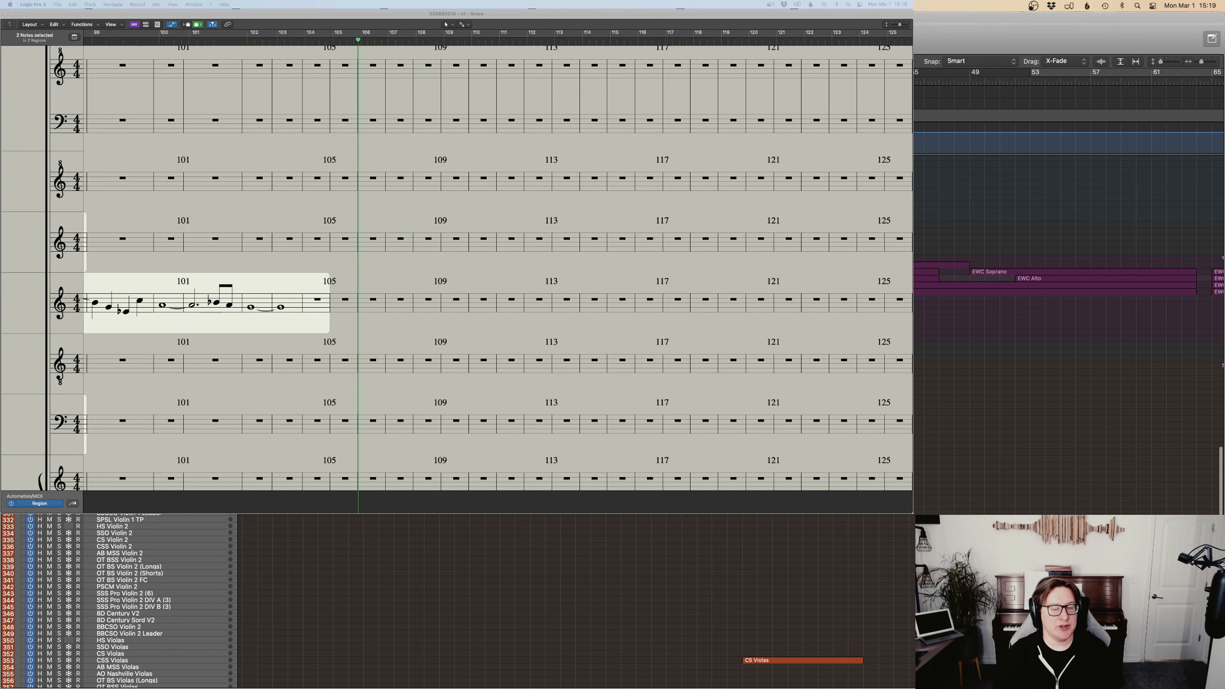
pyautogui.scroll(8, 574, 601)
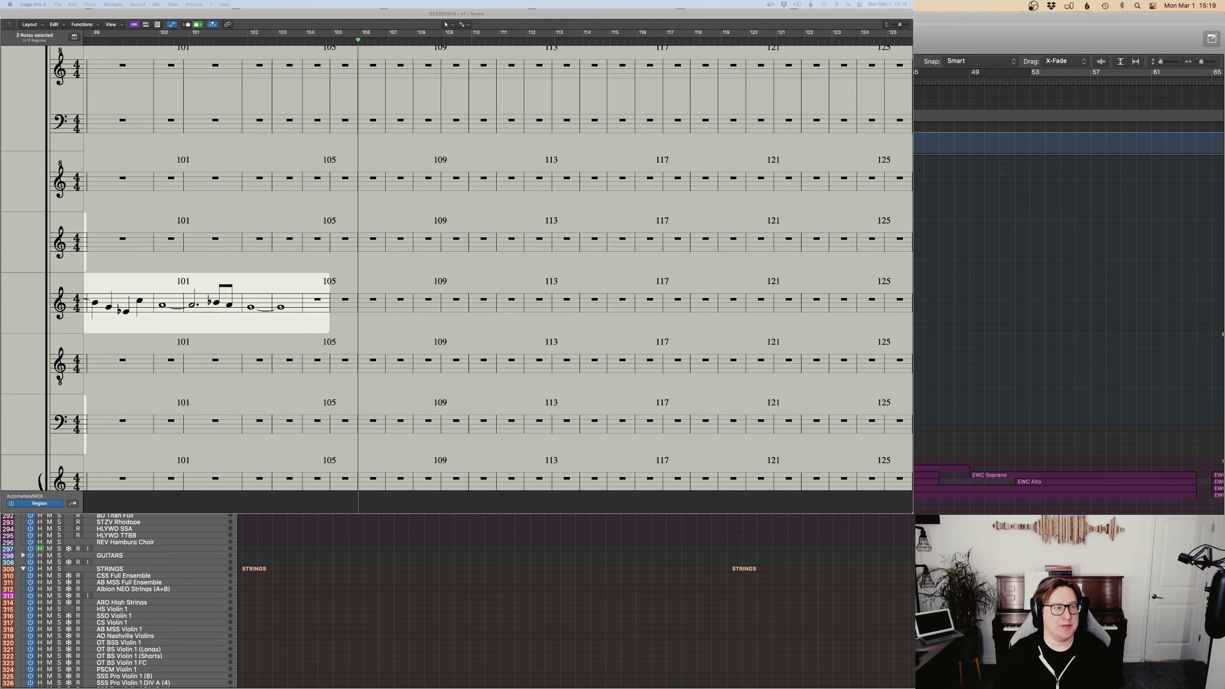
# Play the piece from the start, check the REV LA Piano Hall channel's EW Spaces II reverb in the Mixer, and hide the Mixer.
pyautogui.press('Return')
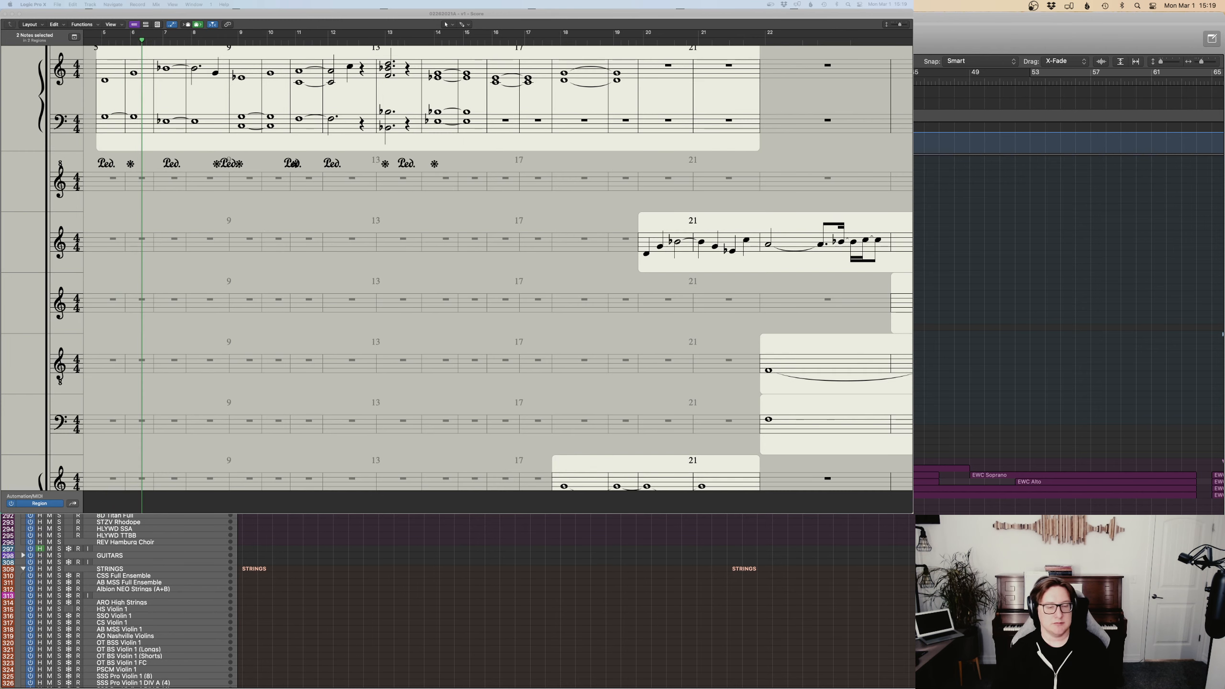
pyautogui.press('x')
pyautogui.hscroll(-7, 482, 598)
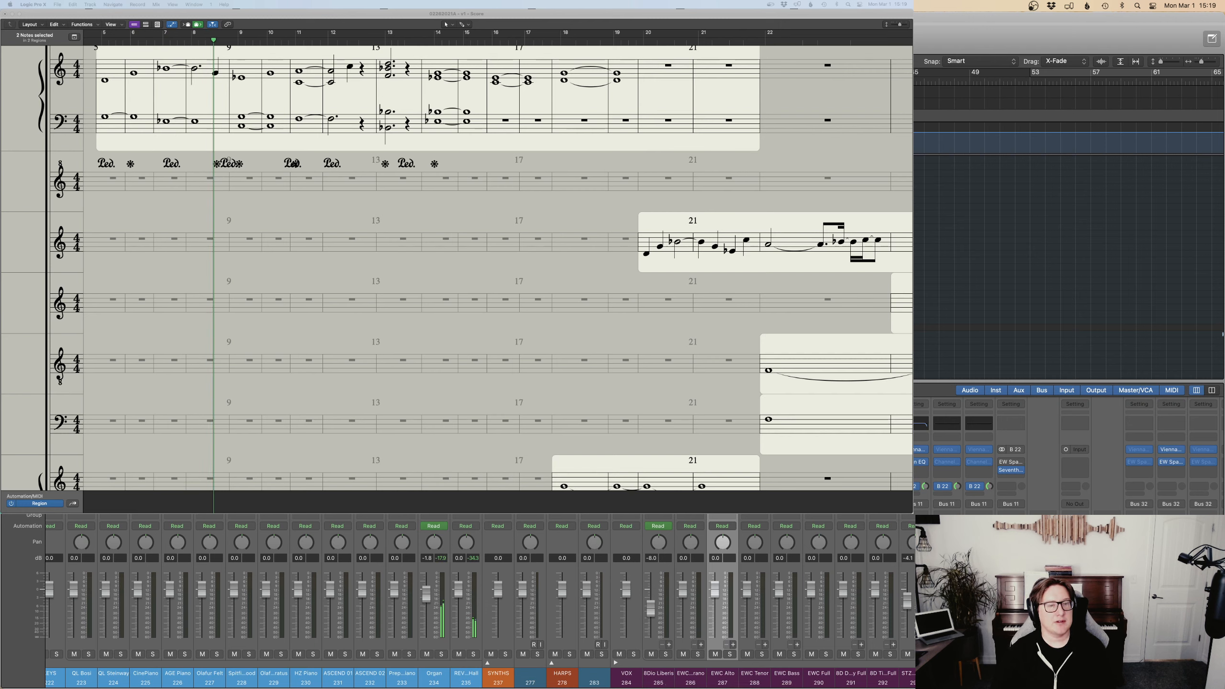
pyautogui.click(465, 469)
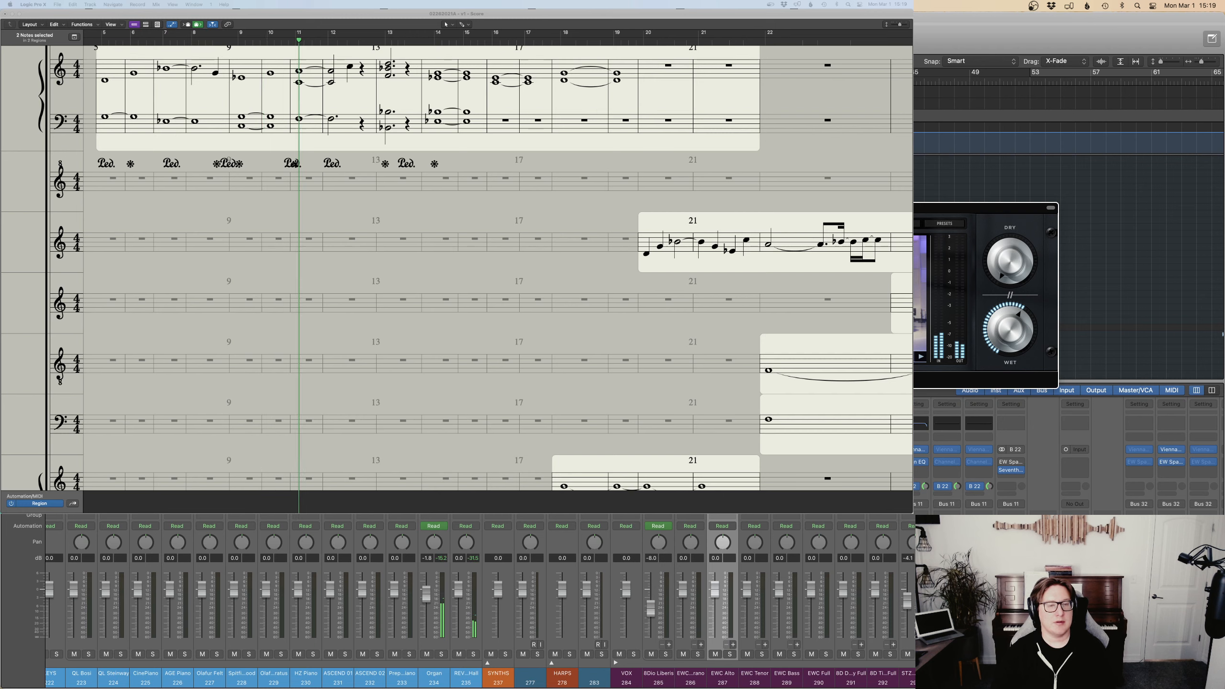
pyautogui.press('super+w')
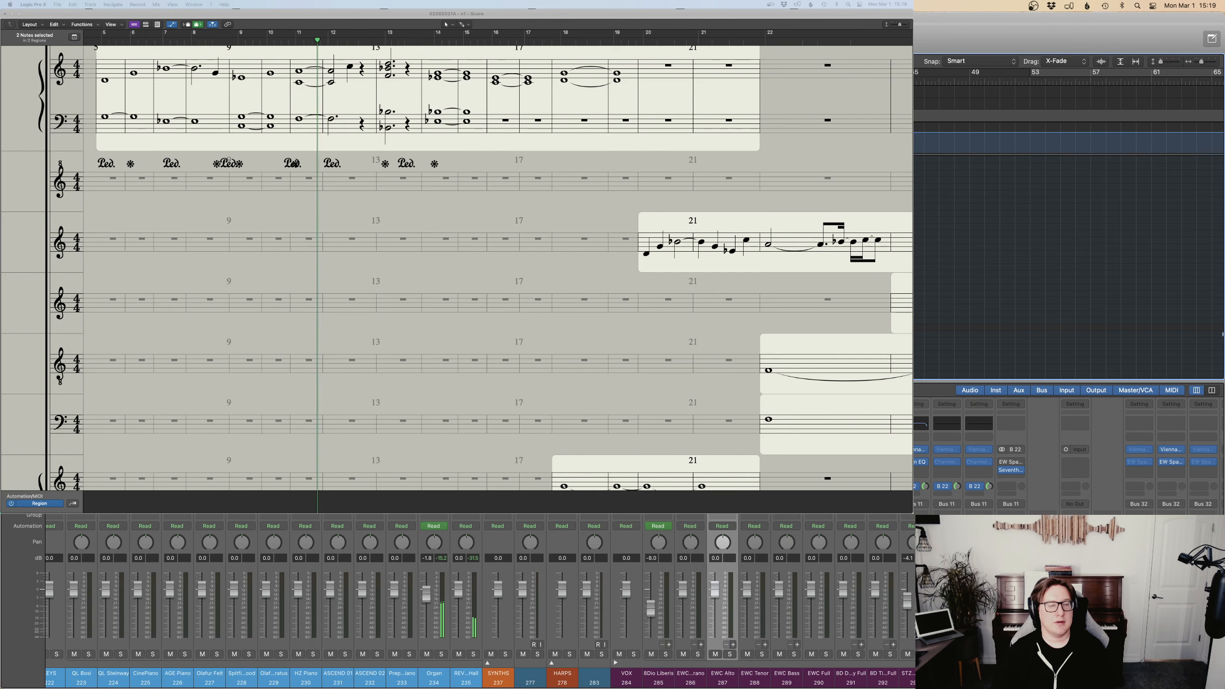
pyautogui.press('x')
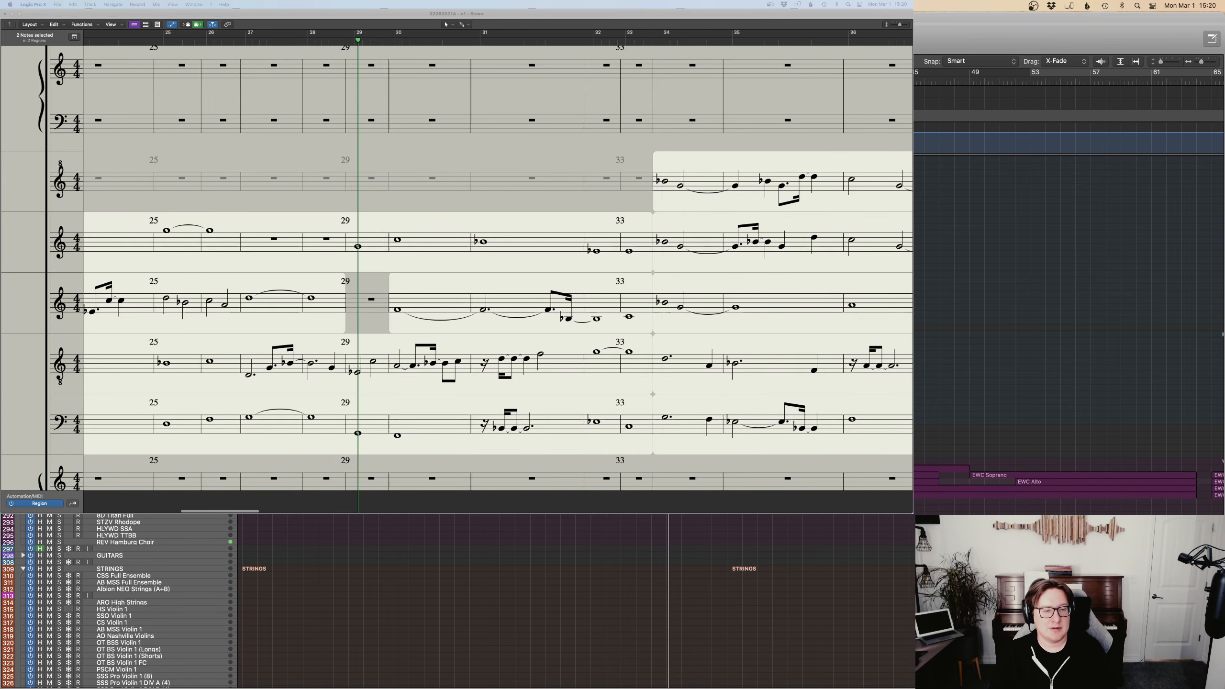
# Review the string and choir tracks in the arrangement during playback, up to the section around bar 67.
pyautogui.scroll(-4, 574, 600)
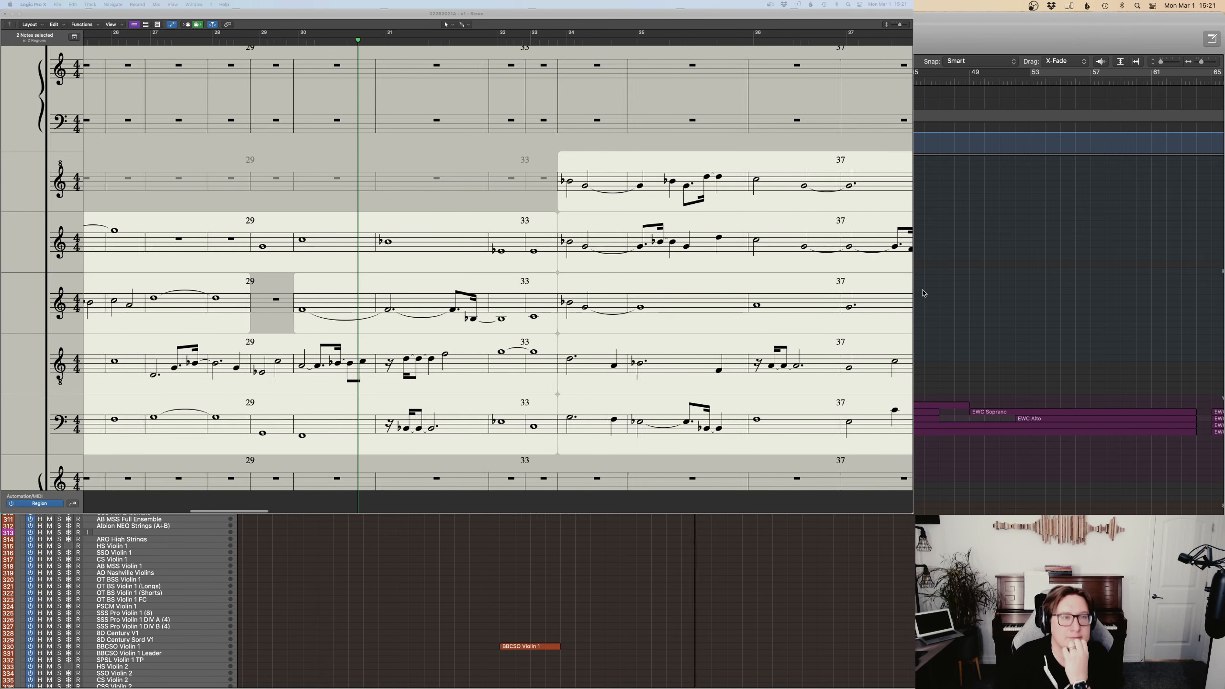
pyautogui.scroll(-6, 922, 293)
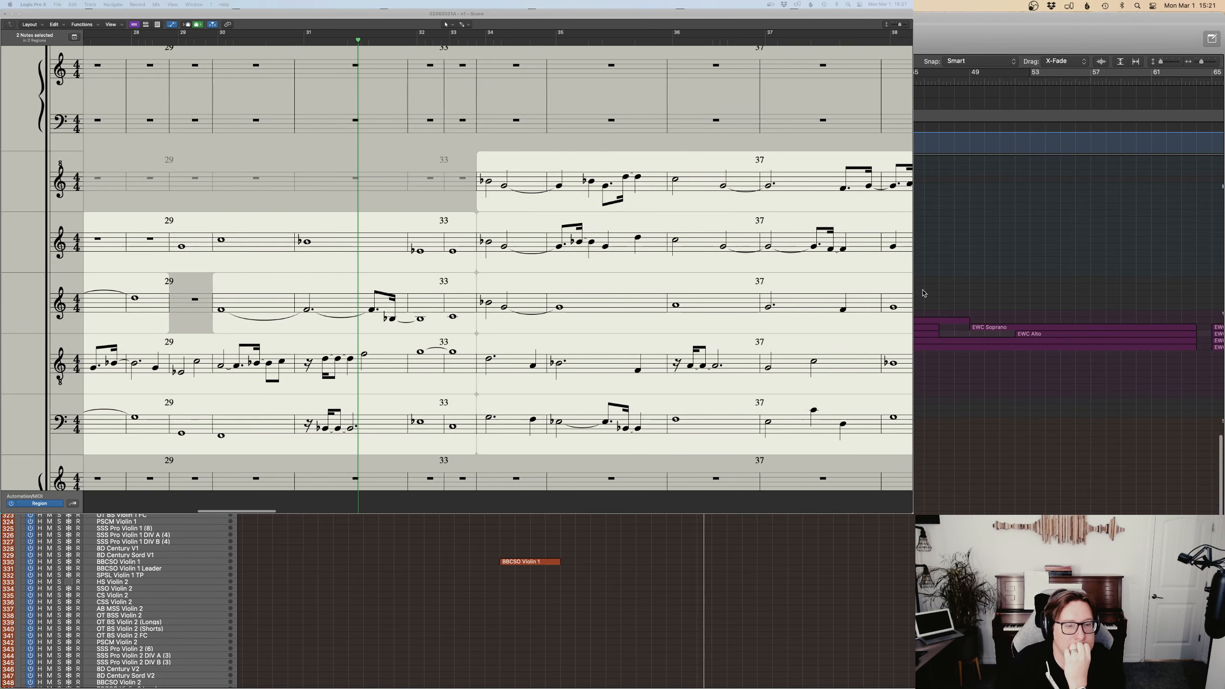
pyautogui.scroll(-3, 923, 293)
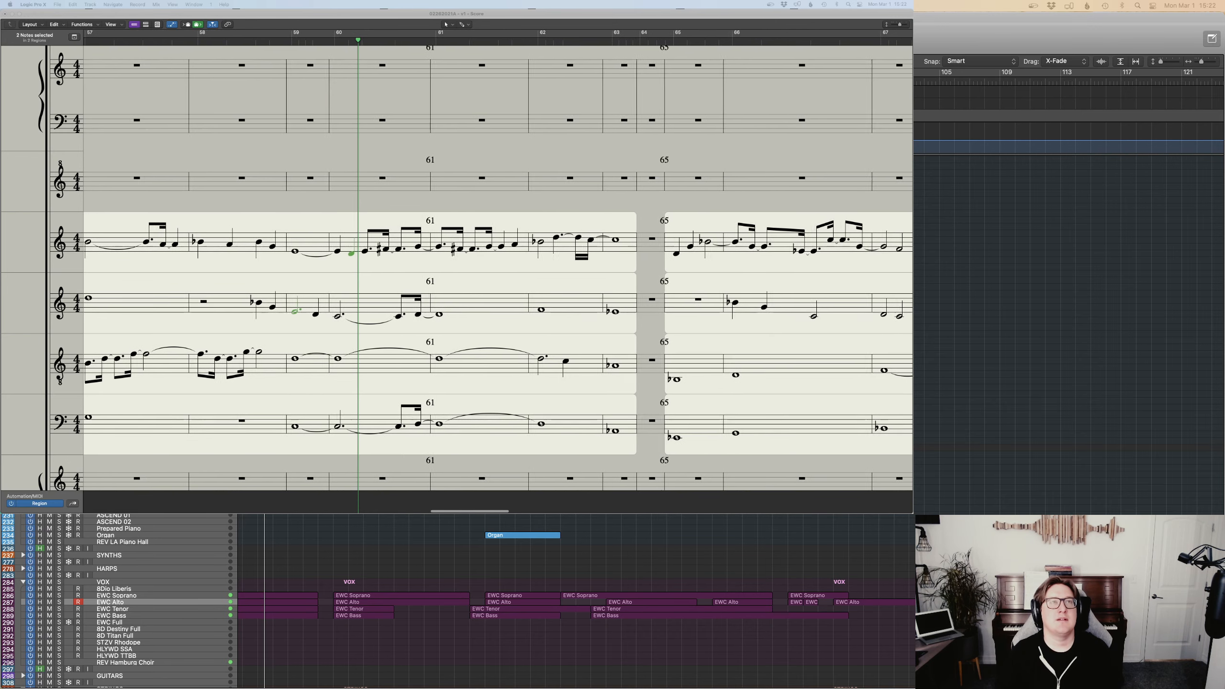
pyautogui.click(929, 271)
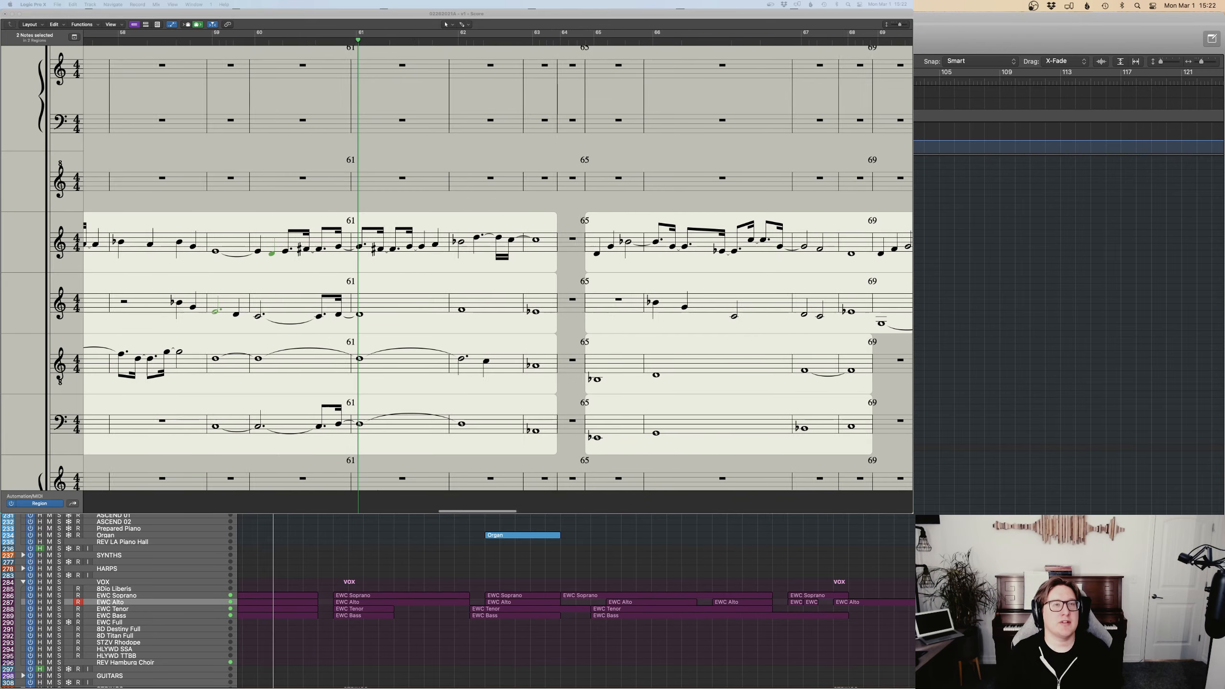
pyautogui.hscroll(-10, 929, 270)
pyautogui.scroll(-4, 929, 270)
pyautogui.scroll(-5, 929, 270)
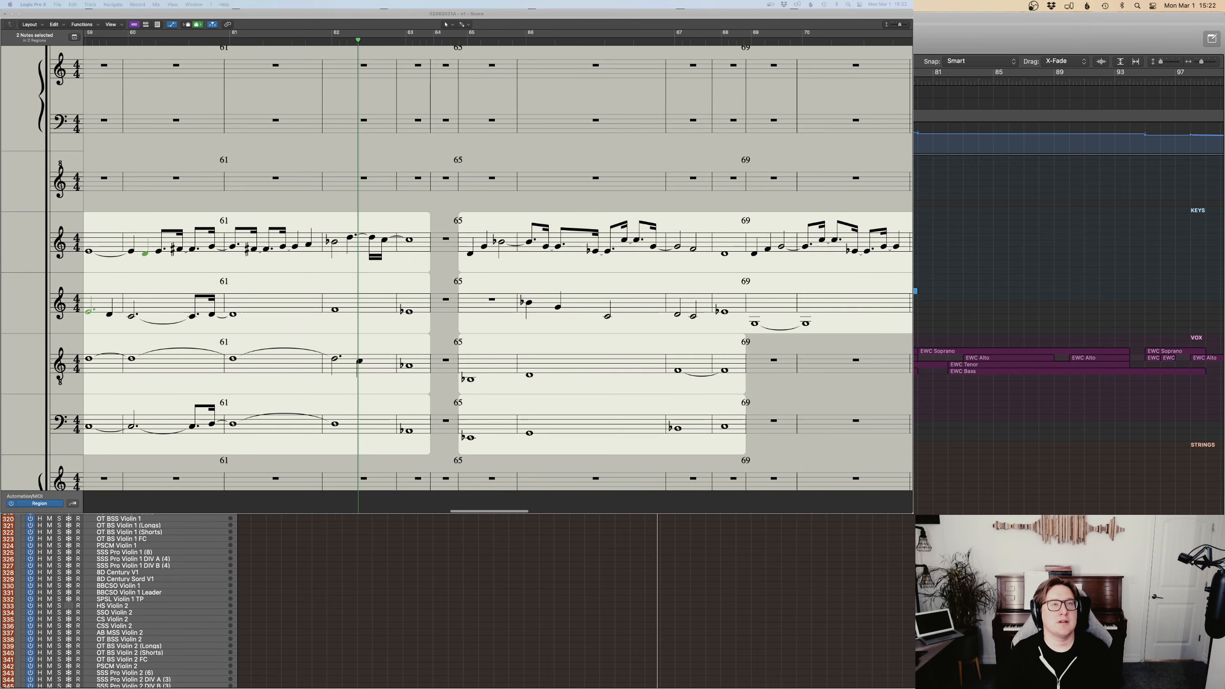
pyautogui.scroll(3, 929, 270)
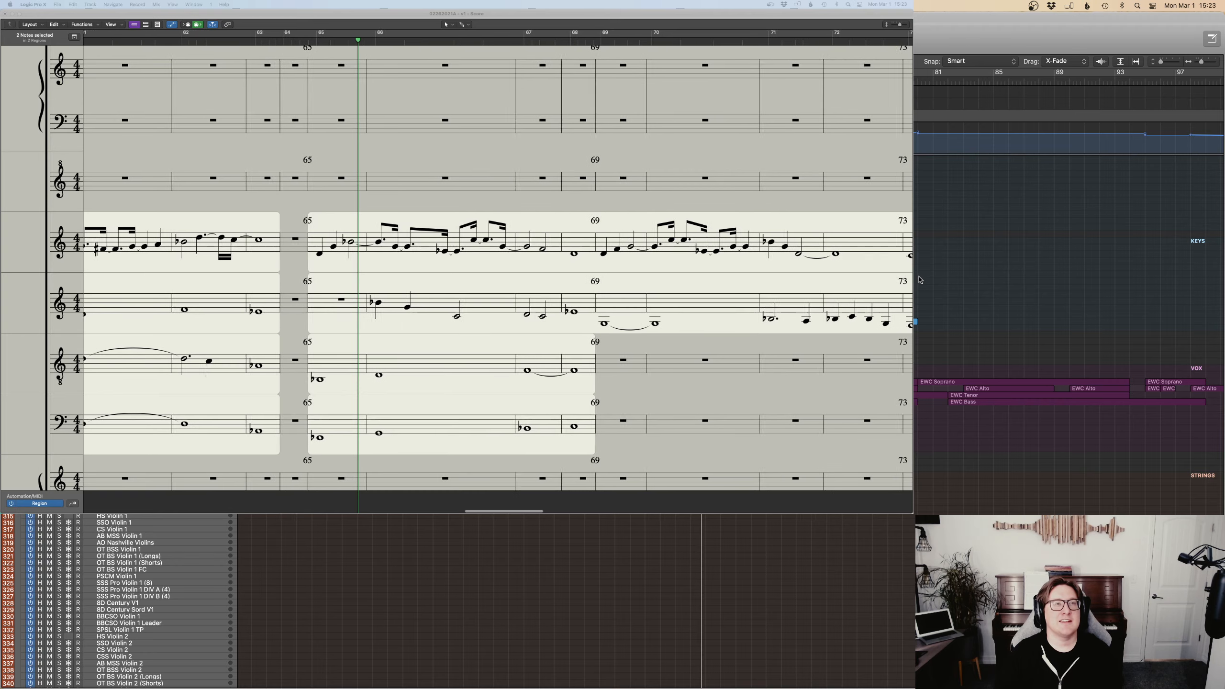
pyautogui.scroll(4, 920, 282)
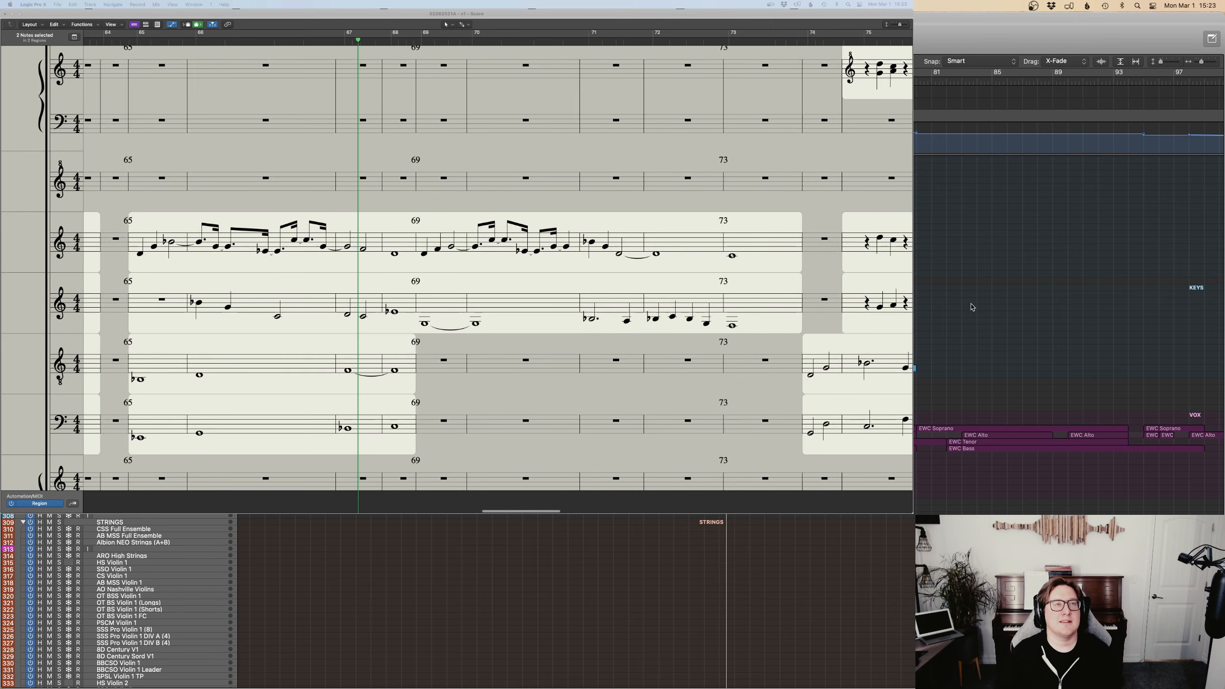
# Look over the string tracks down to Designed Strings, return the playhead to about bar 33, and check the violin-to-bass regions.
pyautogui.scroll(-3, 972, 307)
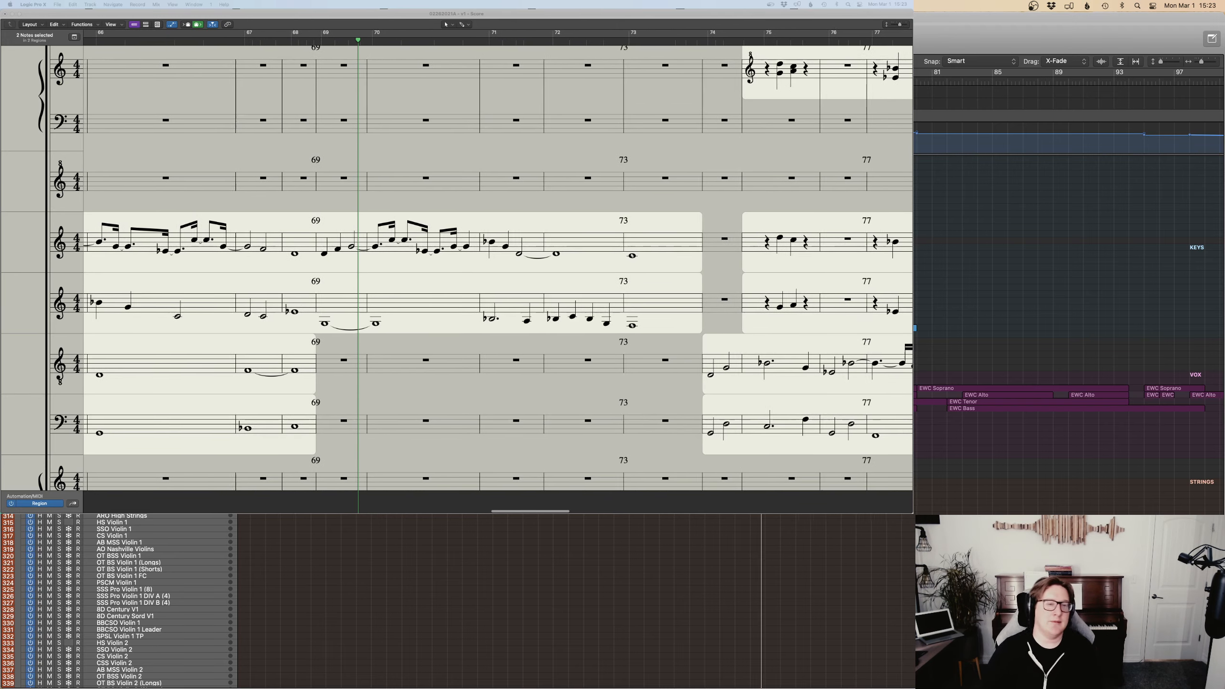
pyautogui.hscroll(-9, 1068, 309)
pyautogui.scroll(-13, 1069, 309)
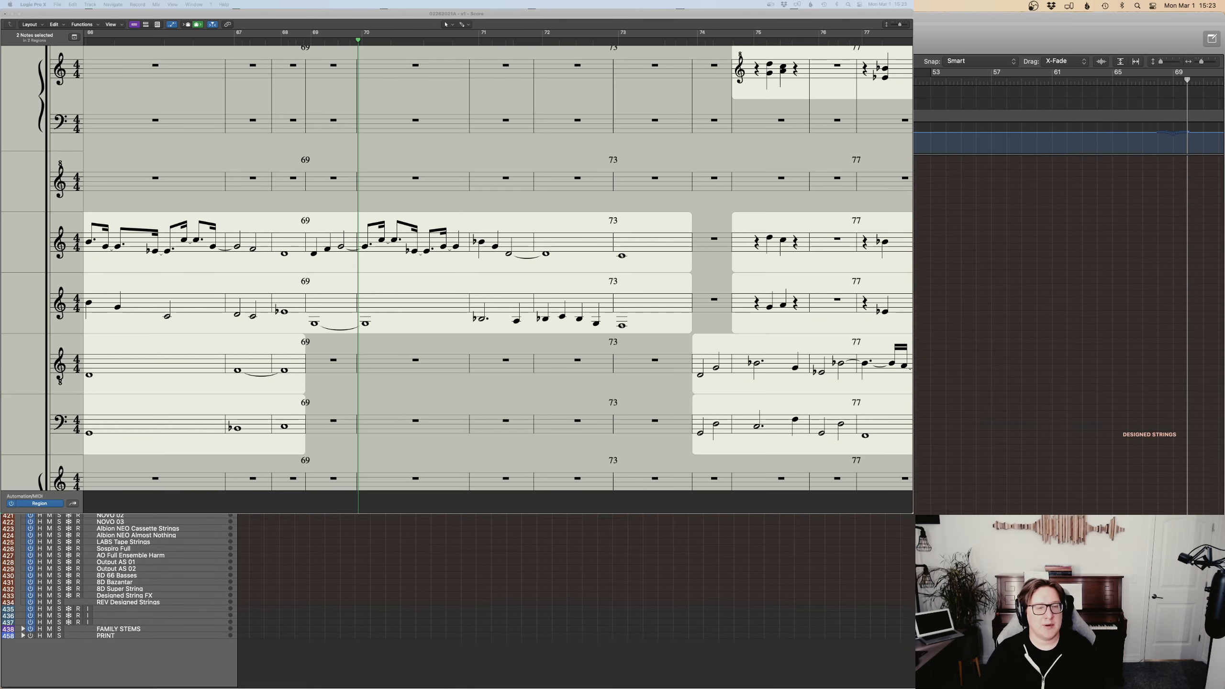
pyautogui.click(629, 80)
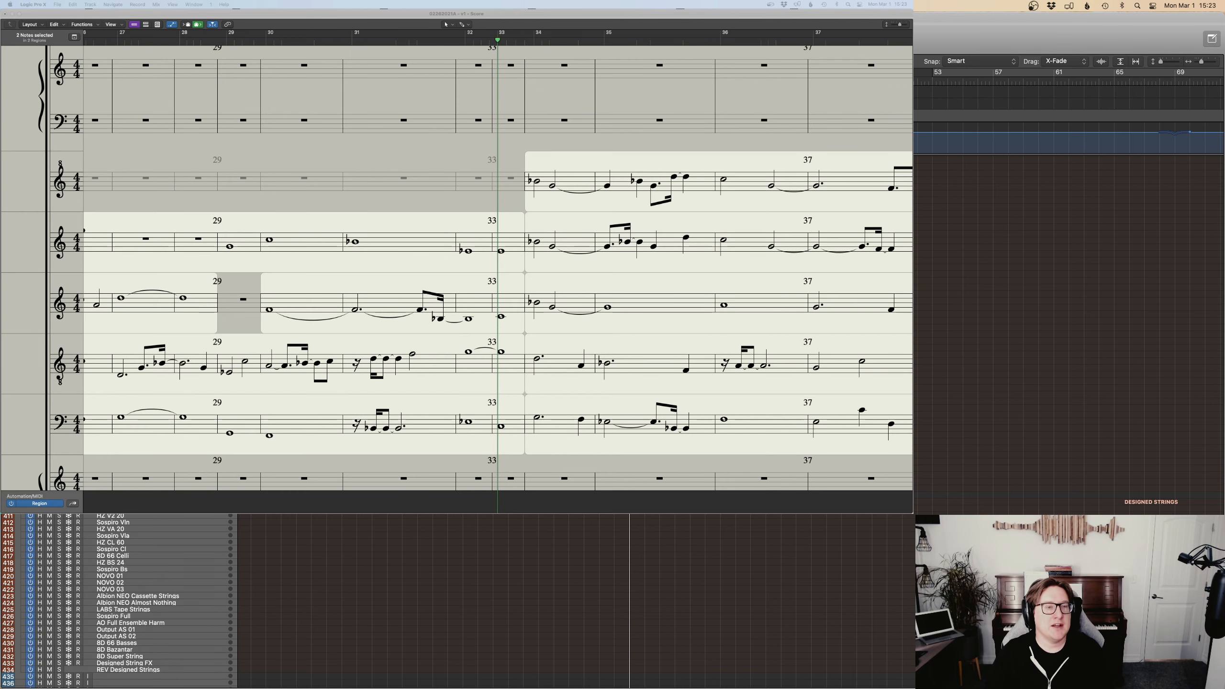
pyautogui.hscroll(-3, 497, 266)
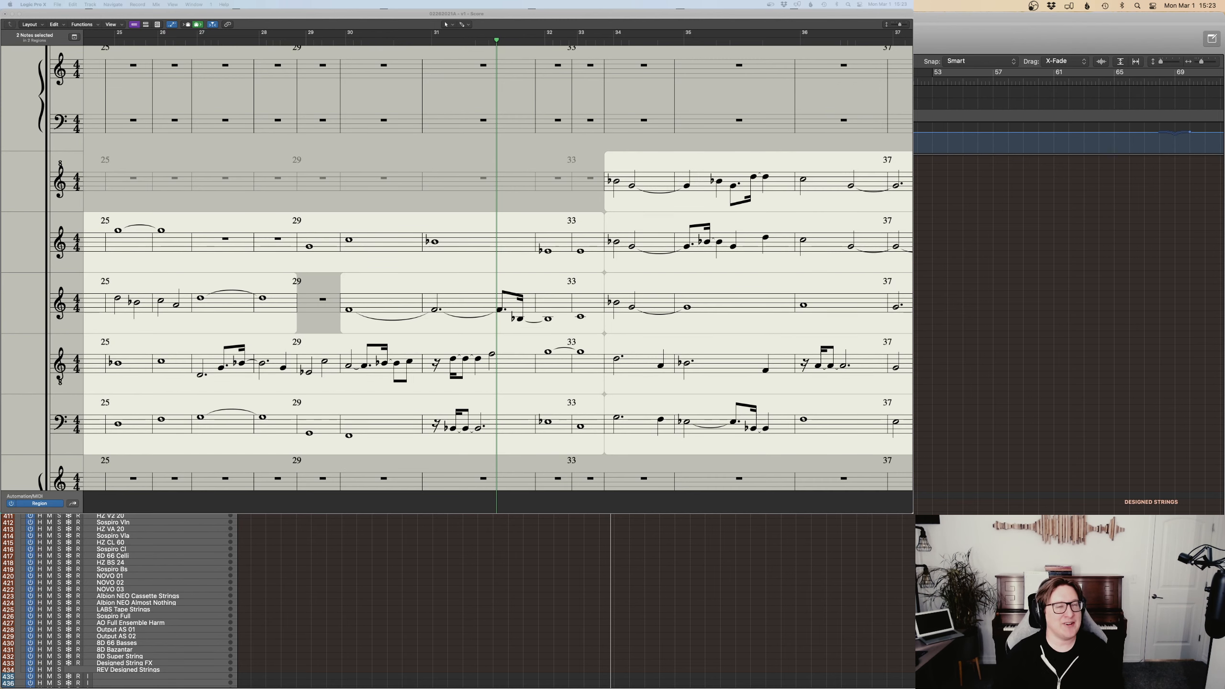
pyautogui.scroll(15, 121, 600)
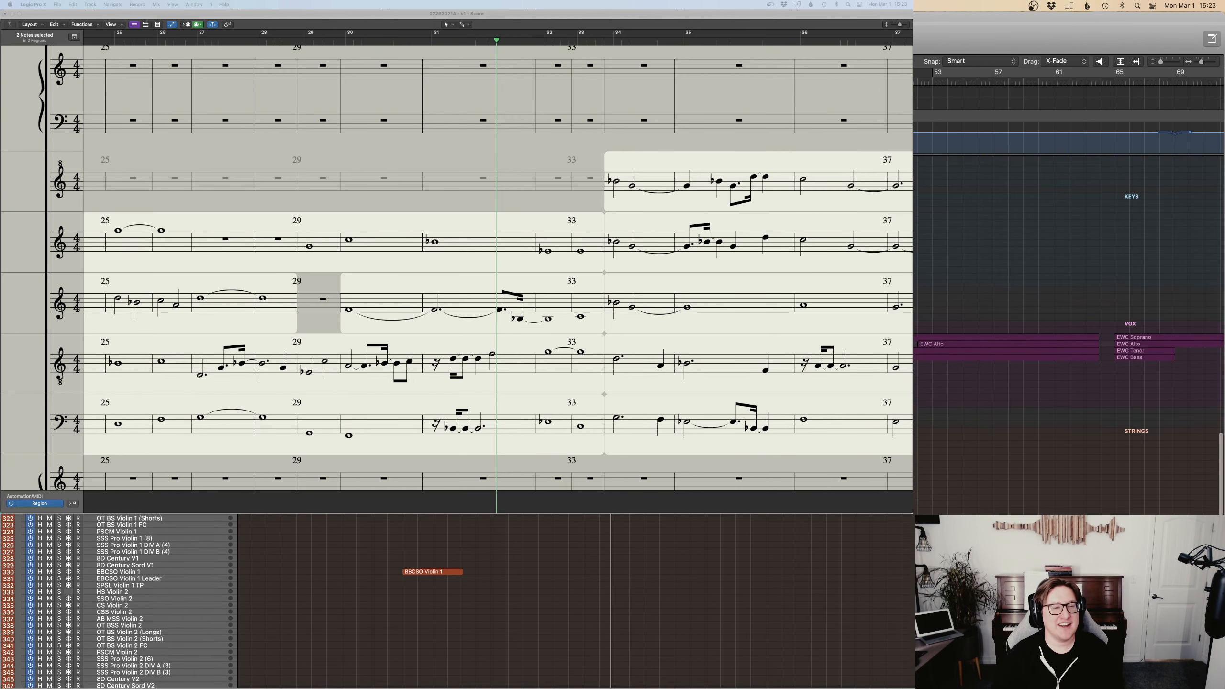
pyautogui.scroll(-5, 121, 600)
pyautogui.scroll(-15, 120, 600)
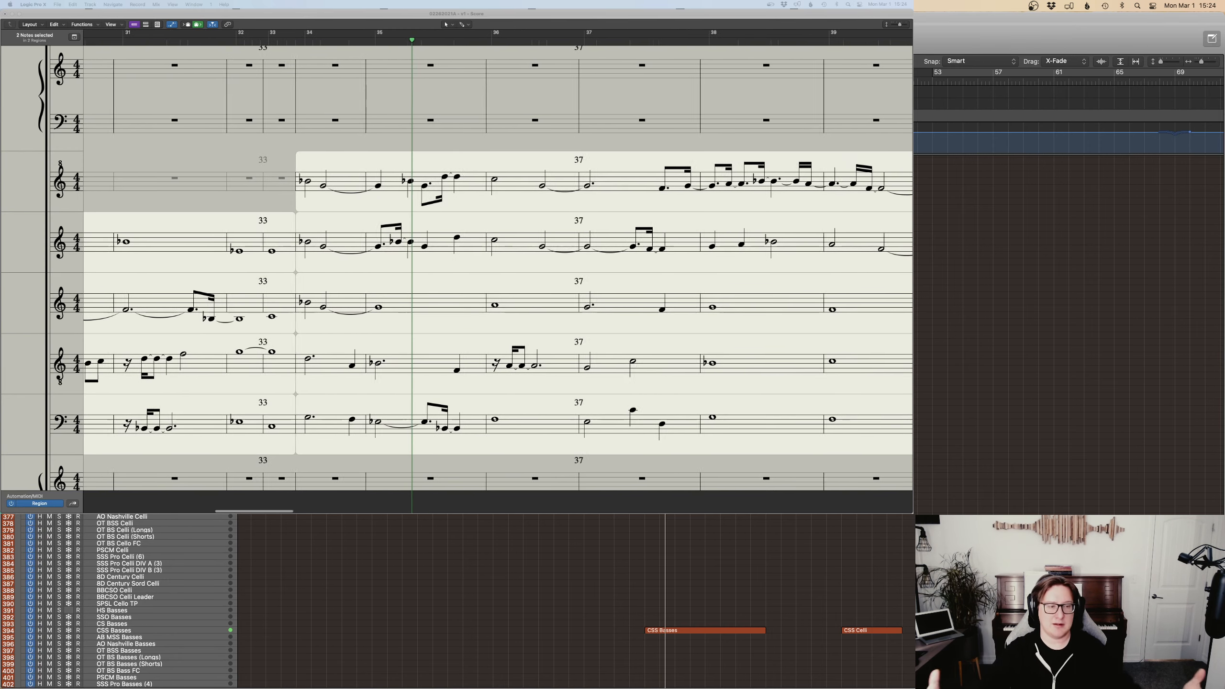
# Compare the choir regions with the celli and basses during playback through about bar 49.
pyautogui.scroll(12, 573, 601)
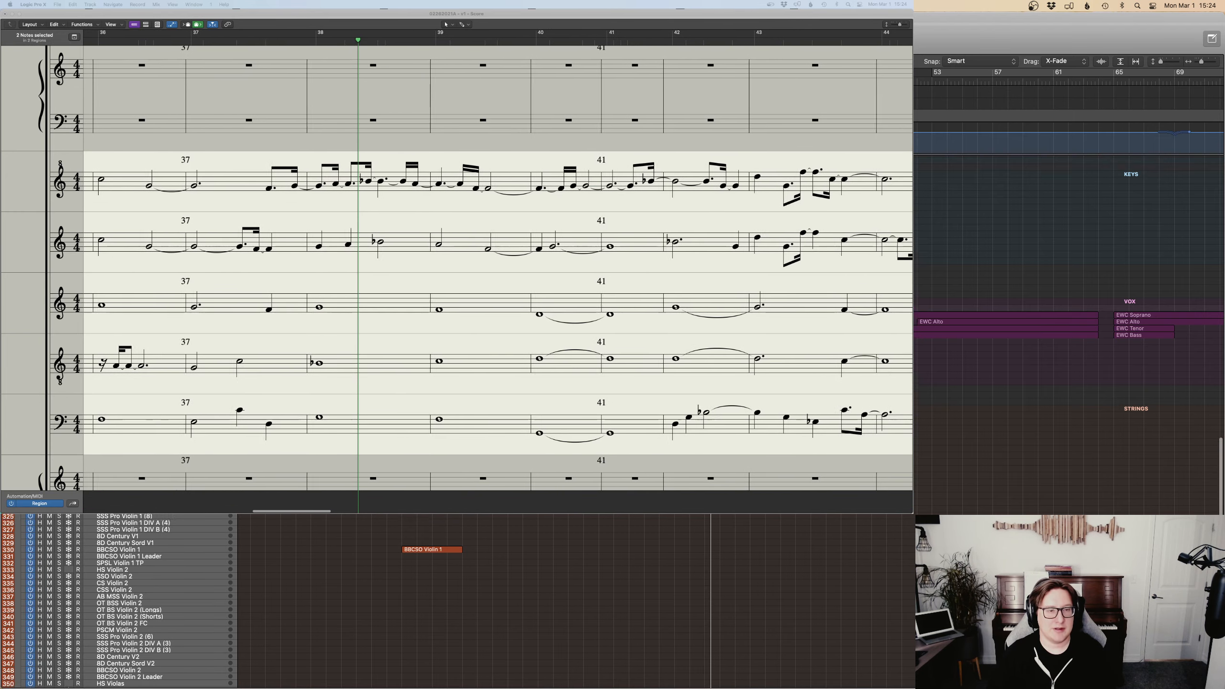
pyautogui.scroll(10, 574, 600)
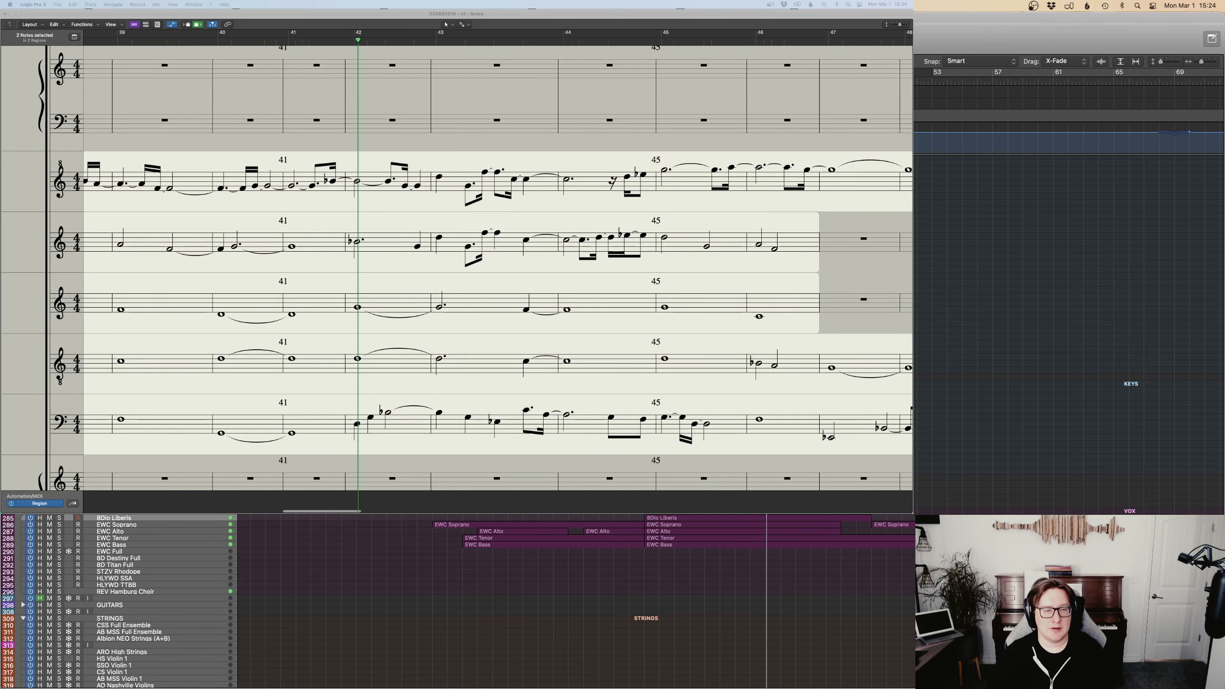
pyautogui.scroll(-10, 482, 600)
pyautogui.scroll(-8, 482, 600)
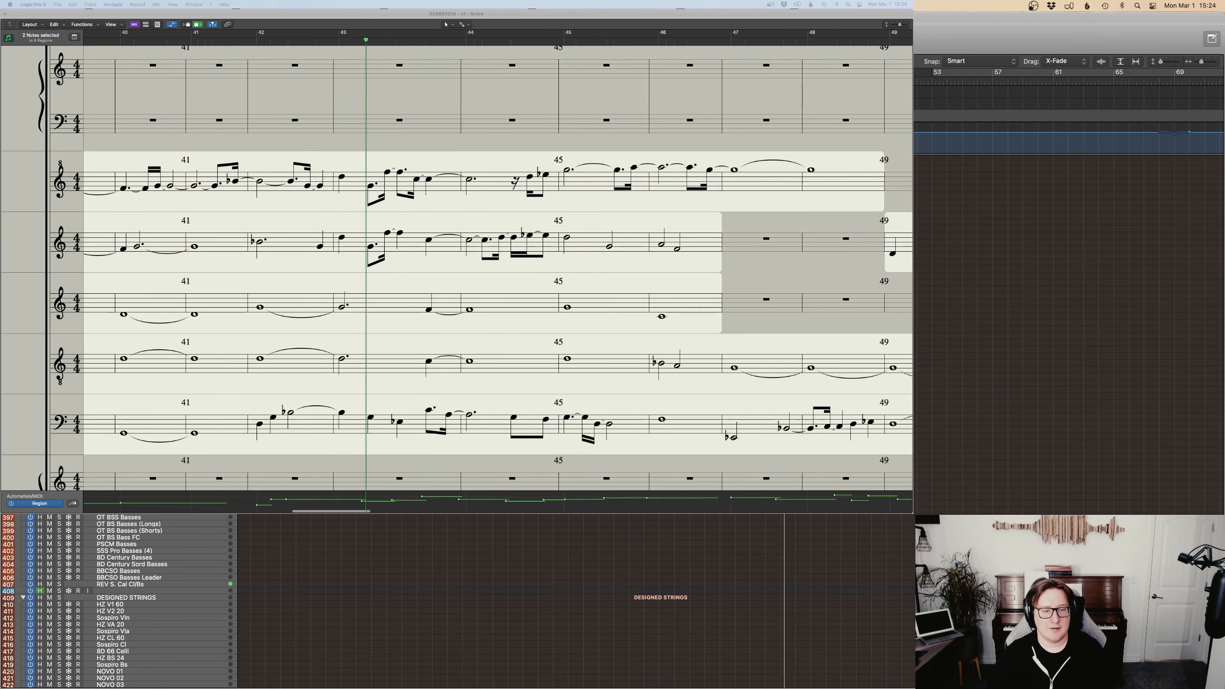
pyautogui.scroll(10, 482, 601)
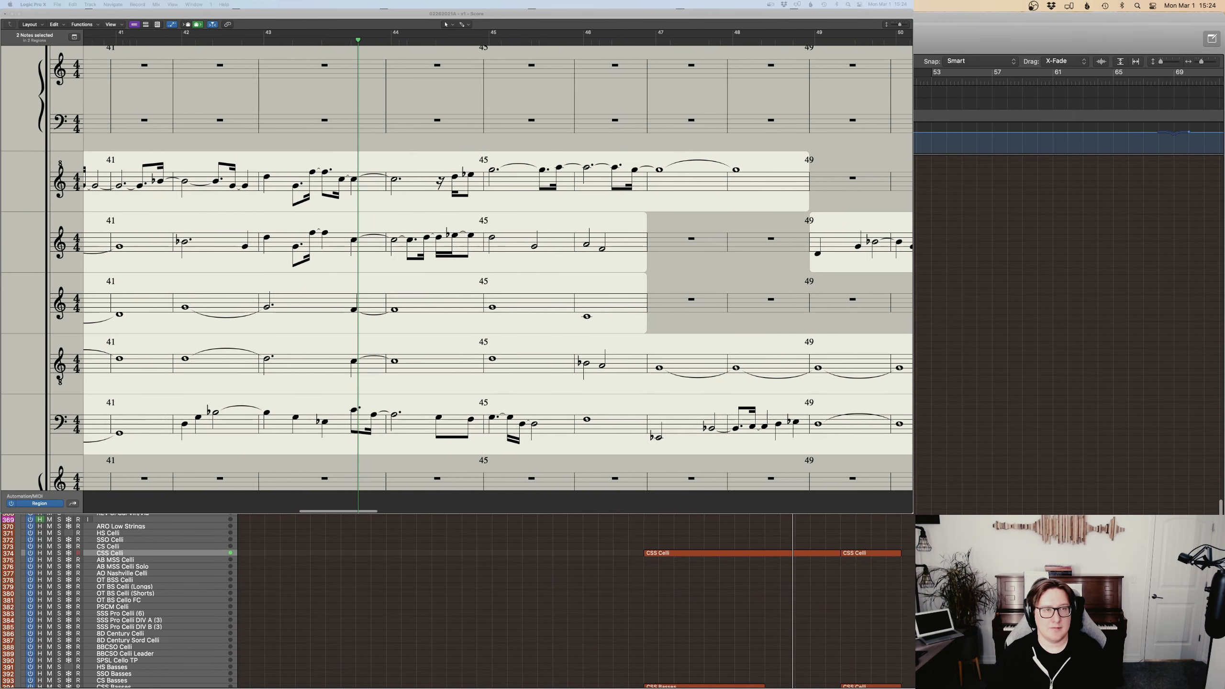
pyautogui.scroll(-8, 482, 600)
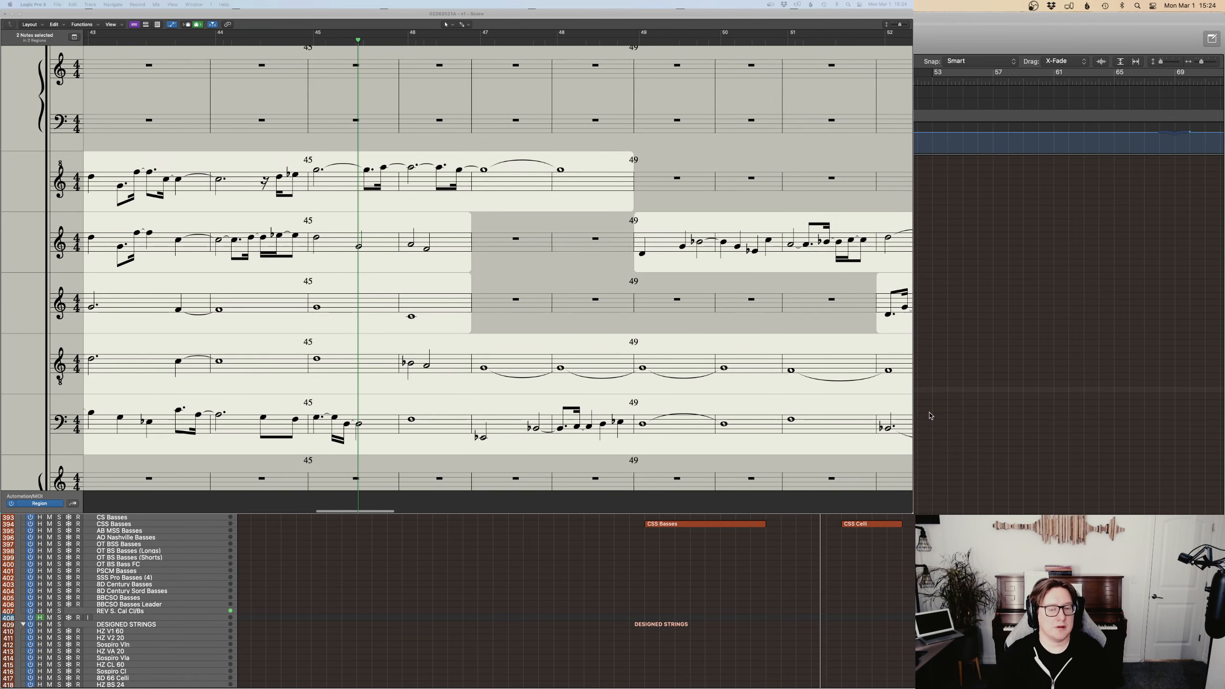
pyautogui.scroll(20, 925, 426)
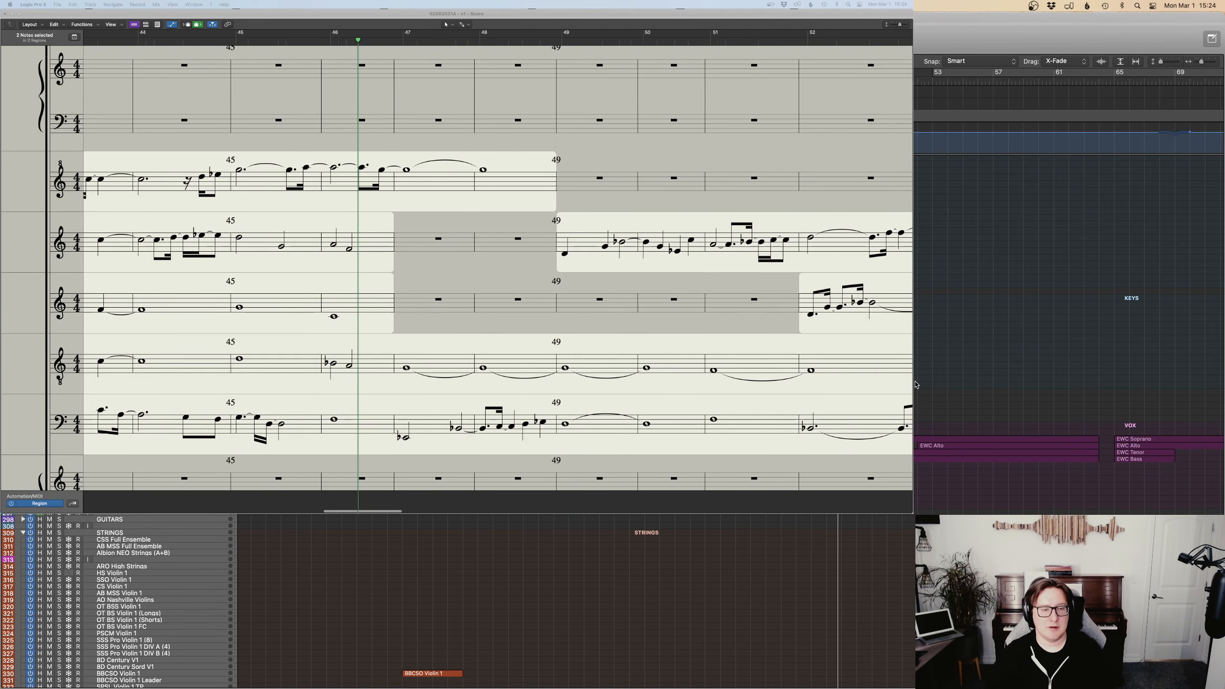
pyautogui.scroll(-13, 916, 385)
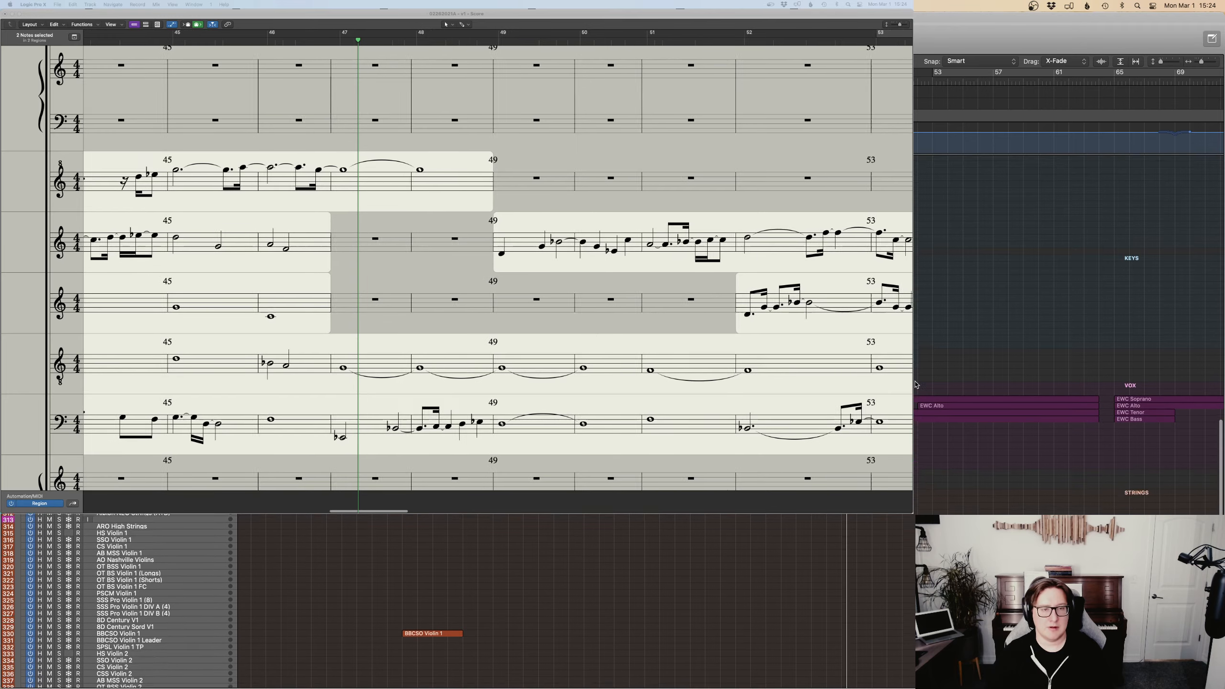
pyautogui.scroll(-3, 916, 385)
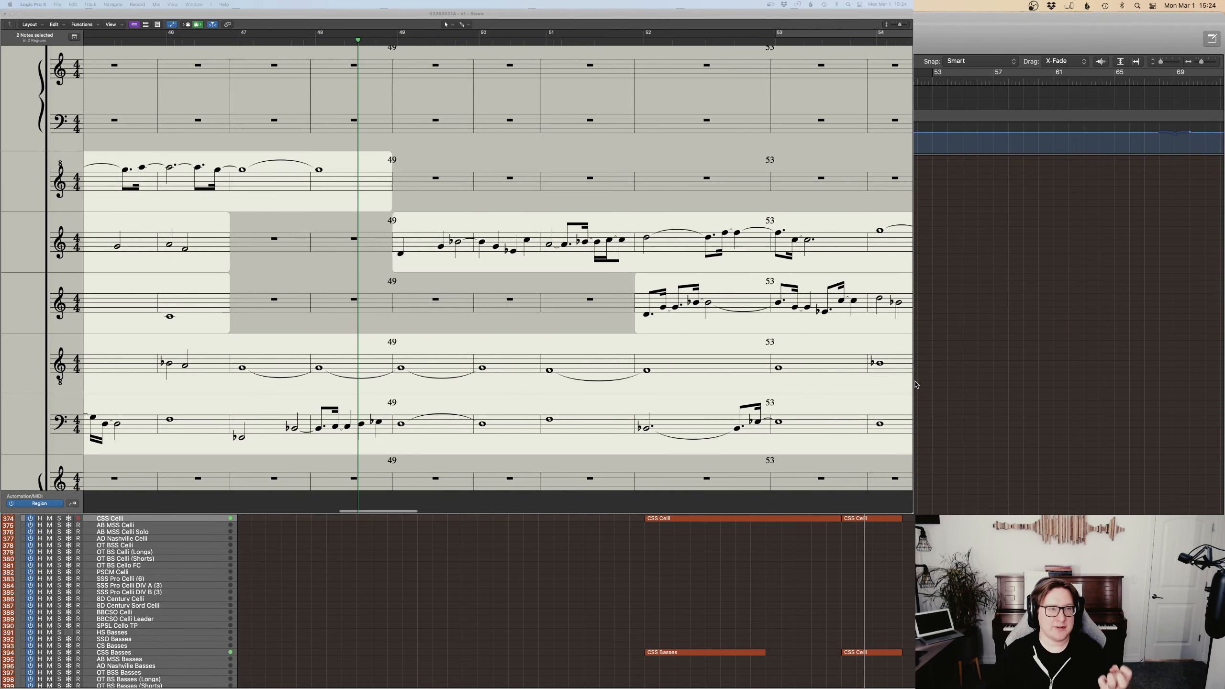
pyautogui.scroll(-2, 931, 472)
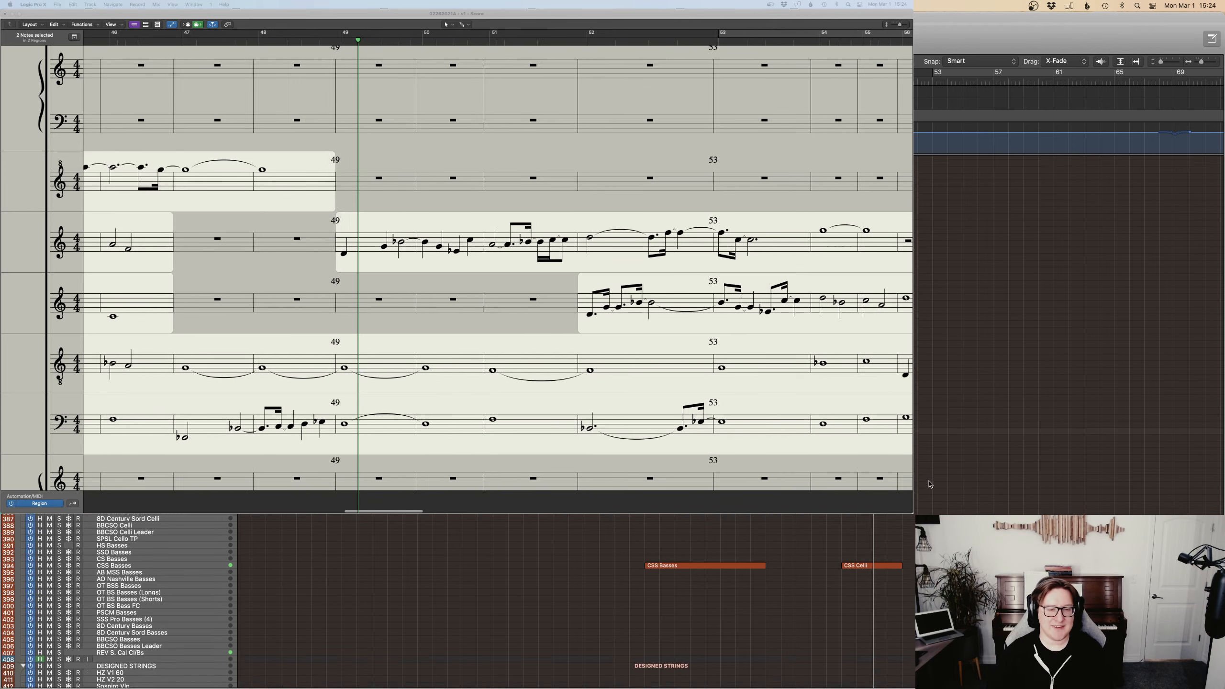
# Examine the percussion and low brass tracks above the strings as playback continues past bar 49.
pyautogui.scroll(13, 929, 479)
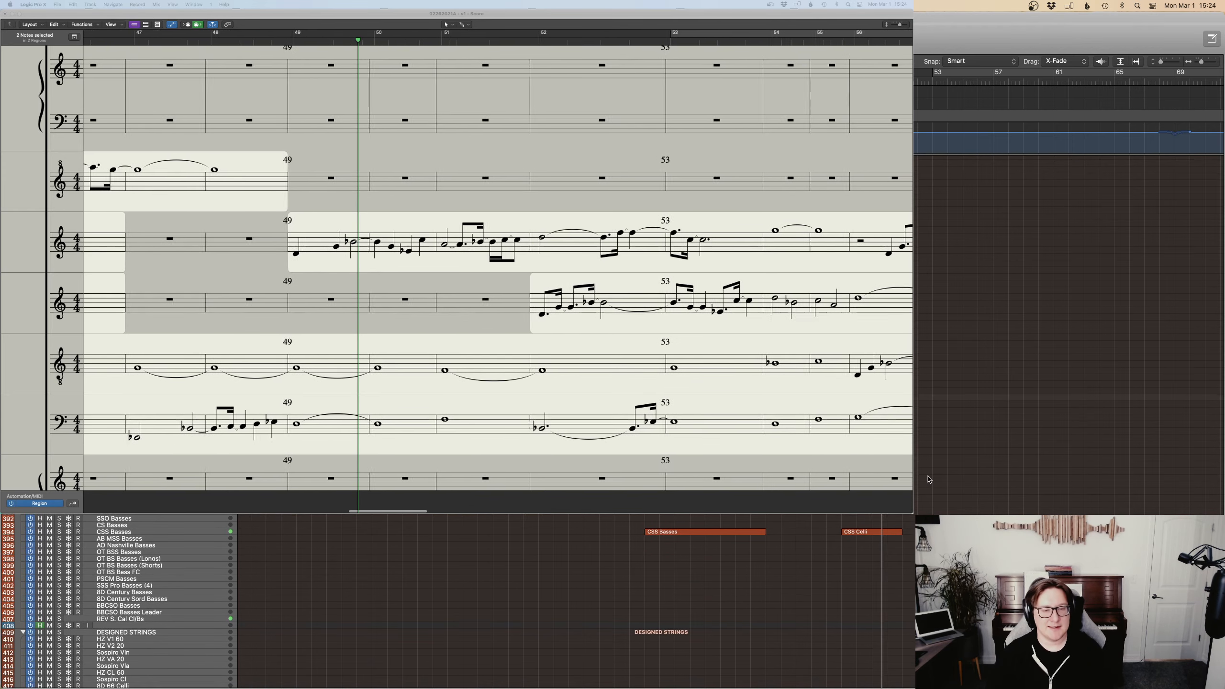
pyautogui.scroll(15, 945, 478)
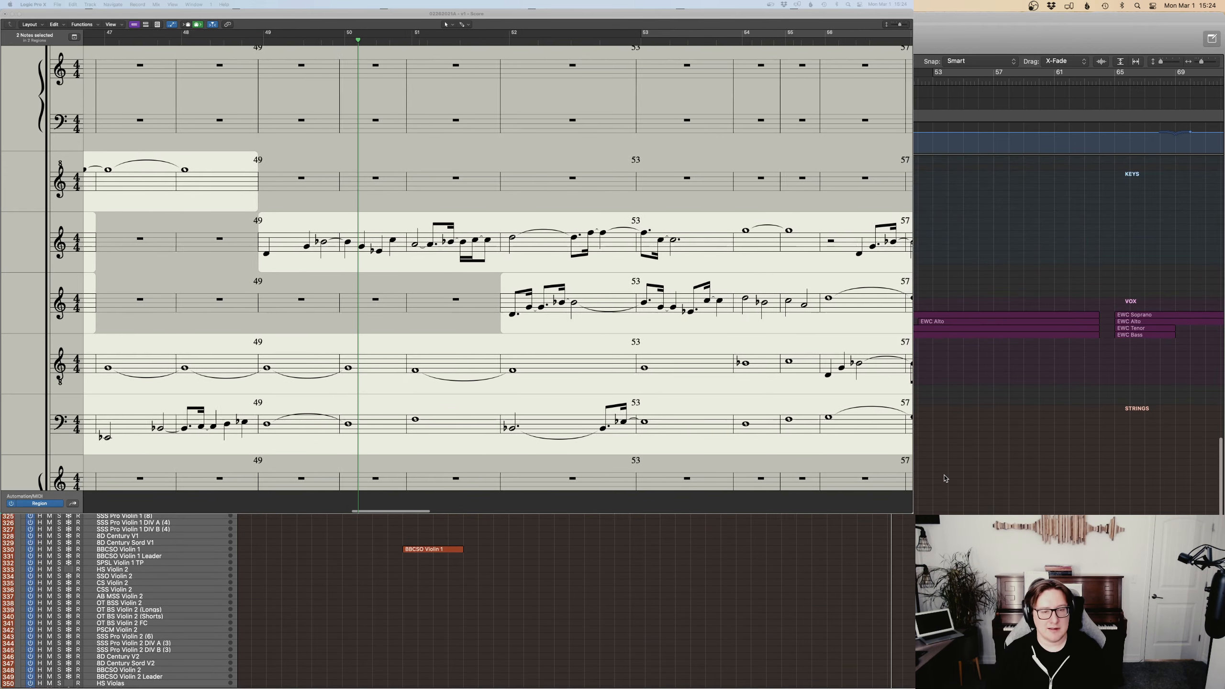
pyautogui.scroll(10, 945, 477)
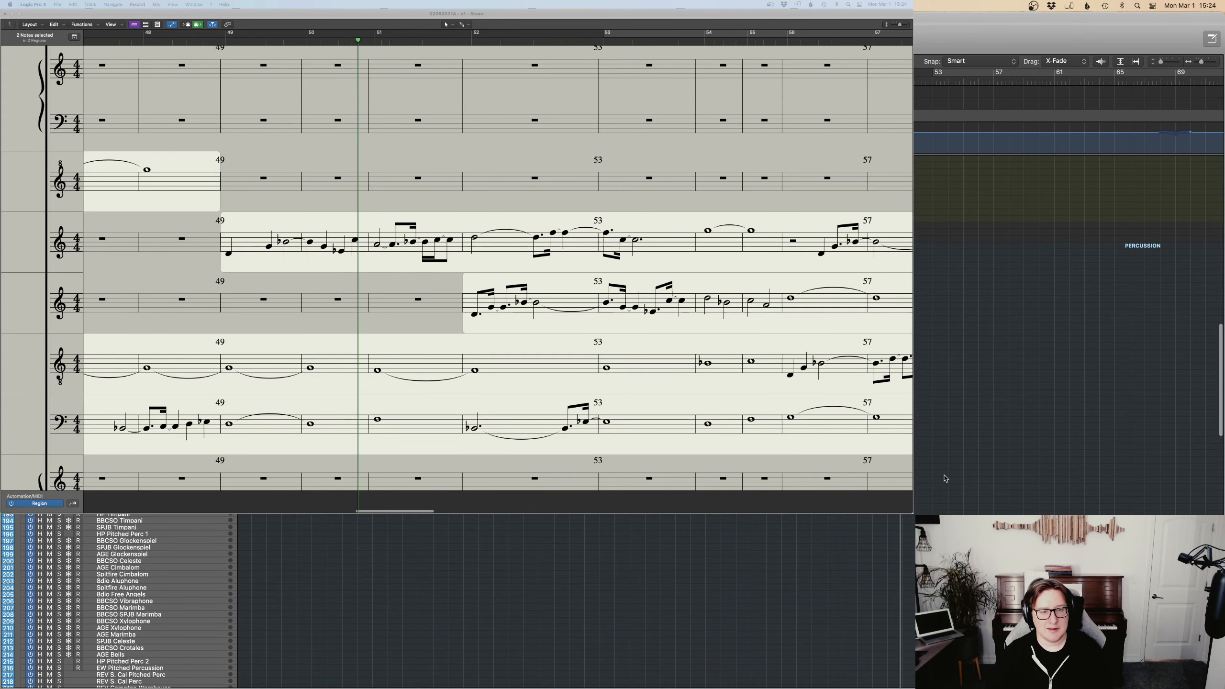
pyautogui.scroll(7, 944, 478)
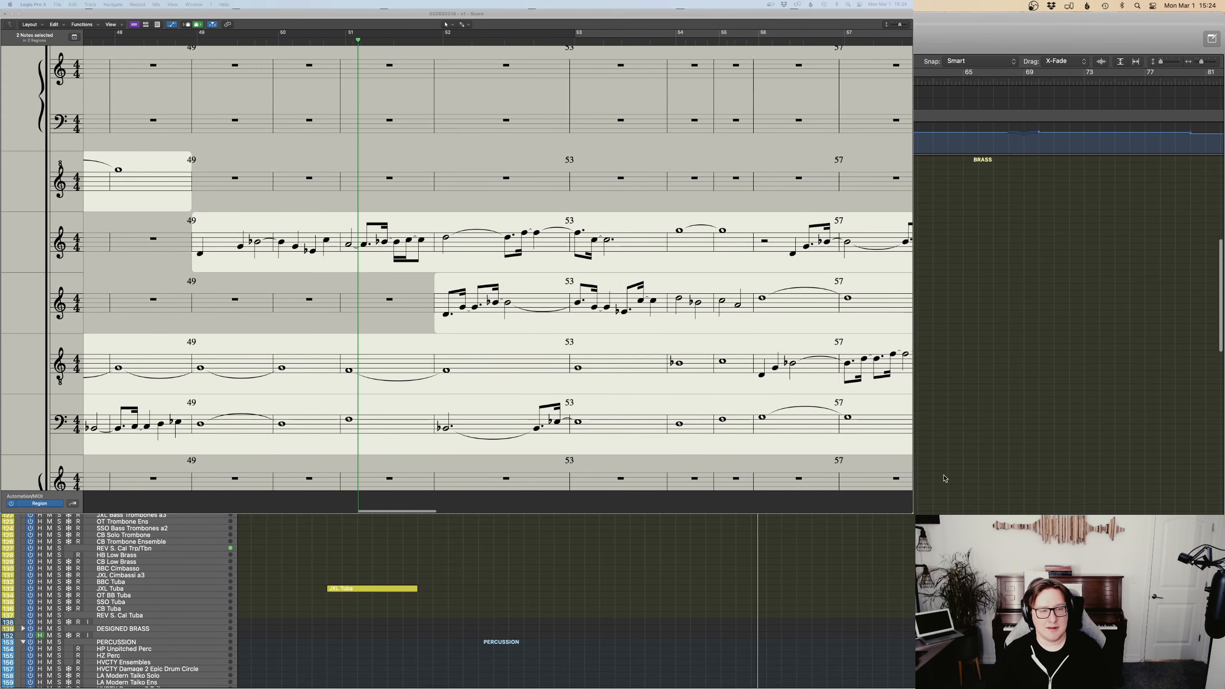
pyautogui.scroll(-3, 945, 478)
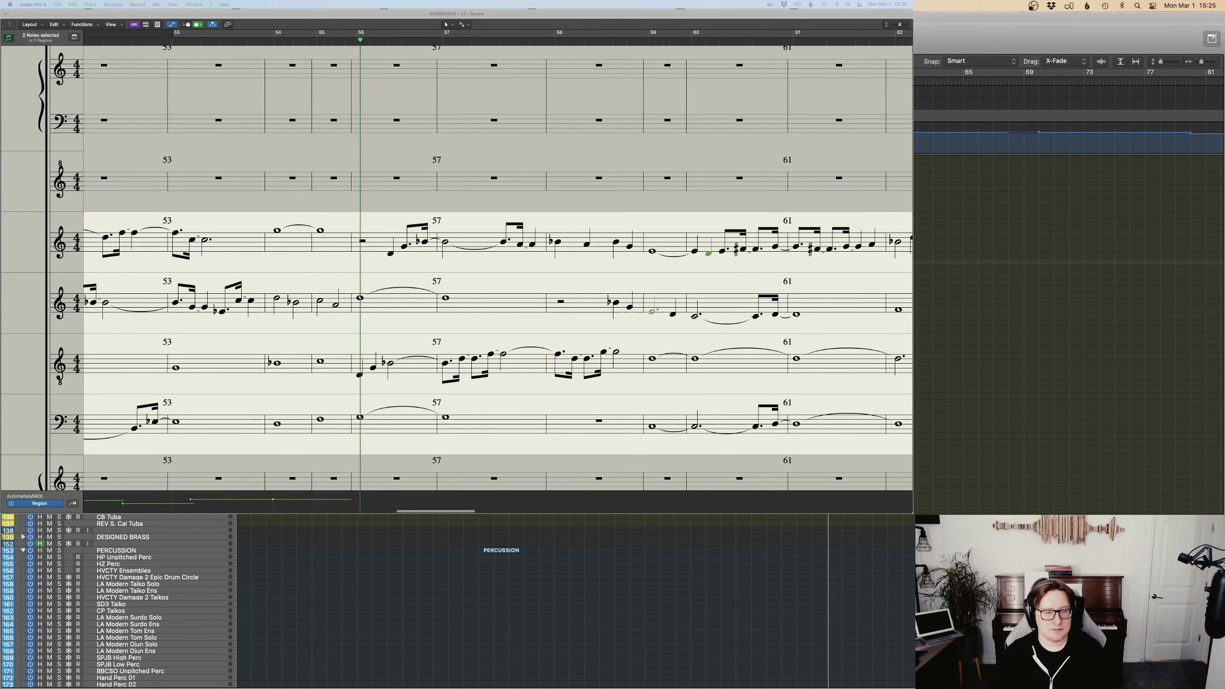
# Adjust the modulation curve of the OT BB Trumpet 1 region in the Piano Roll and close the editor.
pyautogui.press('p')
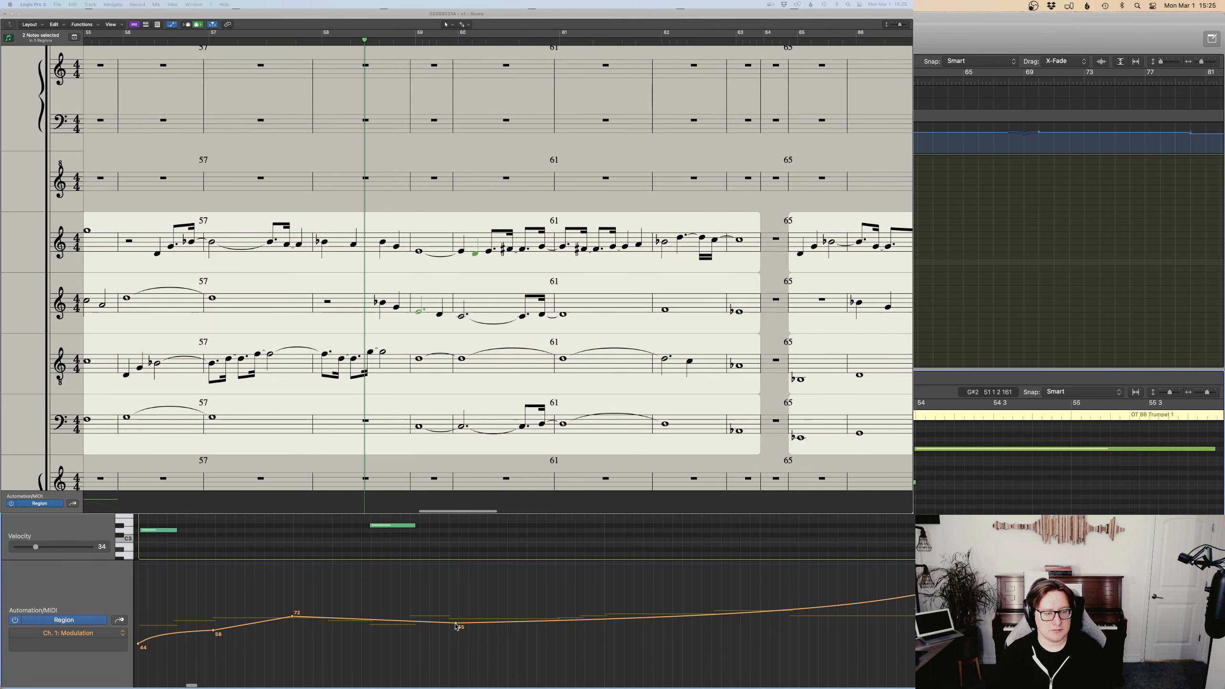
pyautogui.moveTo(456, 623); pyautogui.dragTo(569, 639)
pyautogui.click(920, 353)
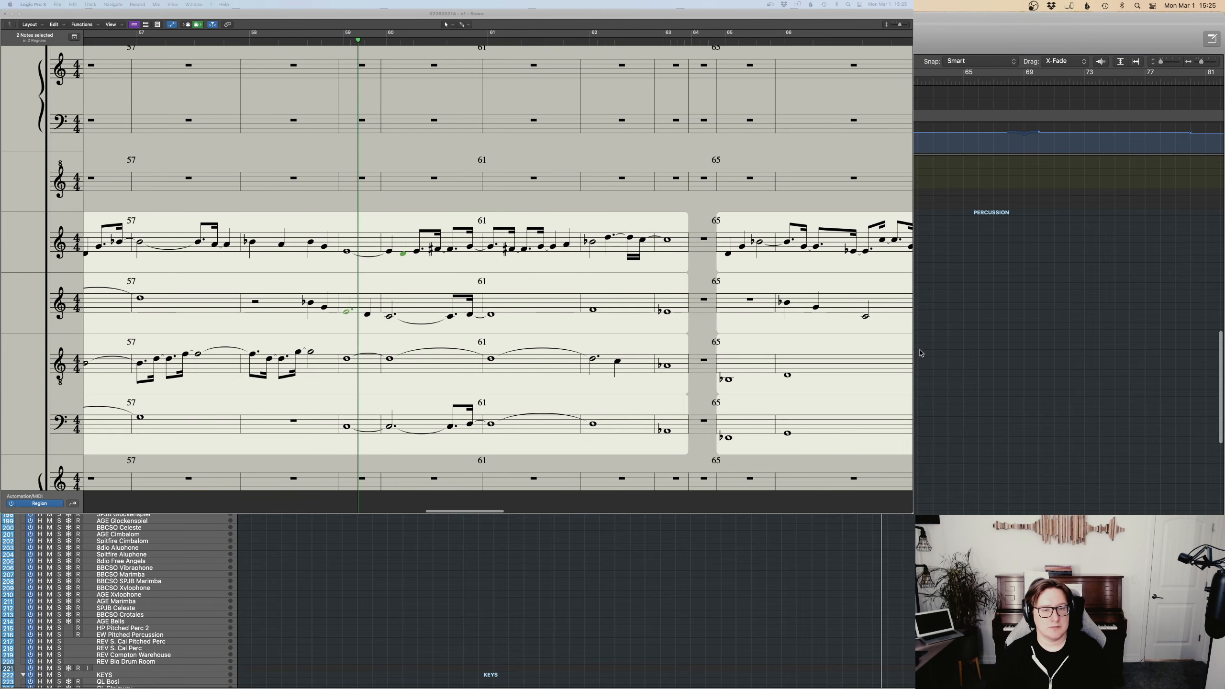
# Record a low bass part from bar 61 to about bar 64, below the held choir notes.
pyautogui.scroll(3, 920, 352)
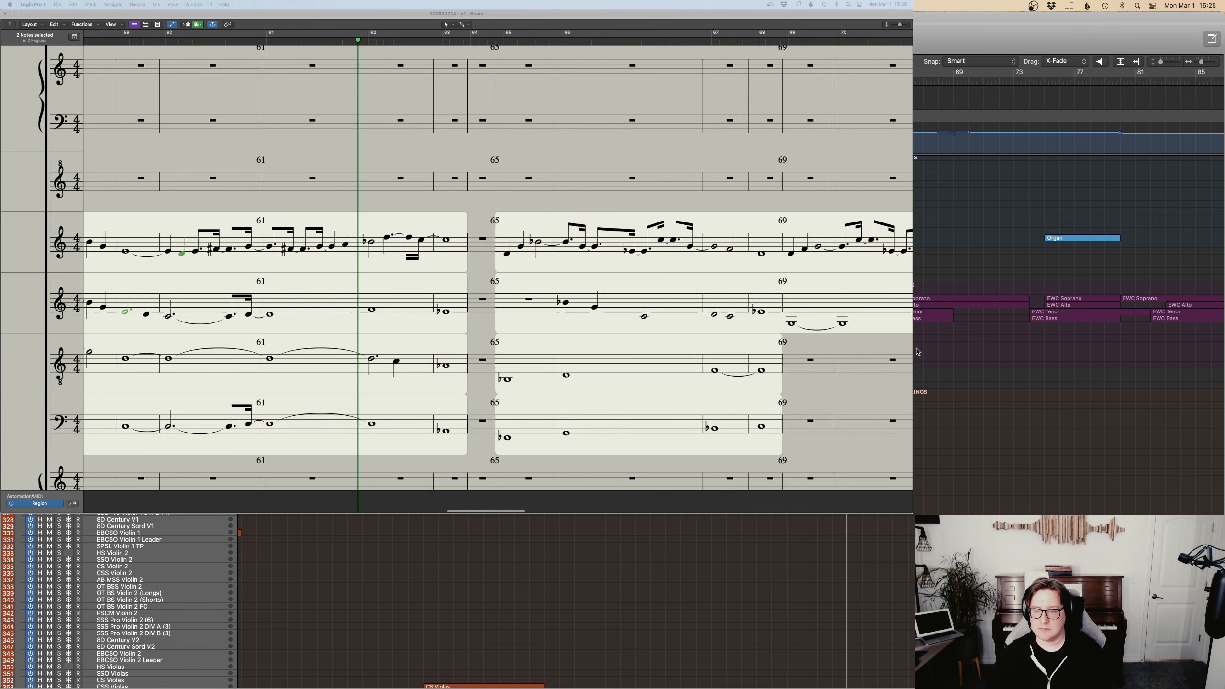
pyautogui.click(150, 44)
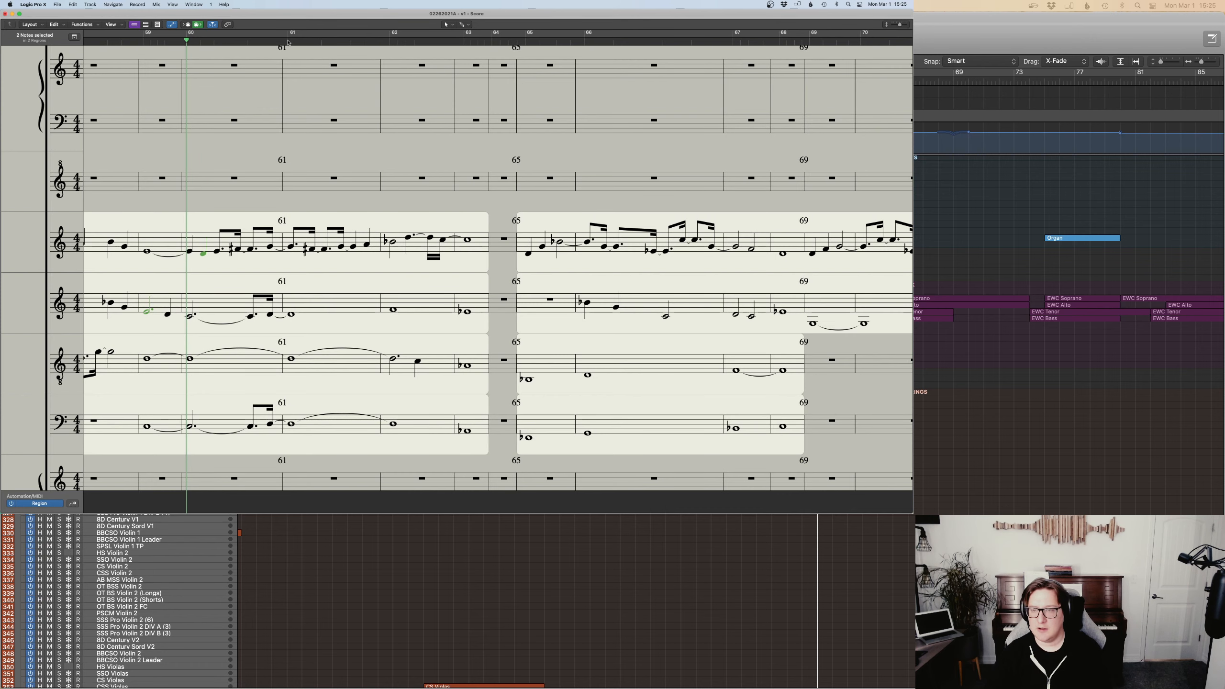
pyautogui.click(288, 43)
pyautogui.moveTo(678, 534); pyautogui.dragTo(657, 514)
pyautogui.rightClick(656, 514)
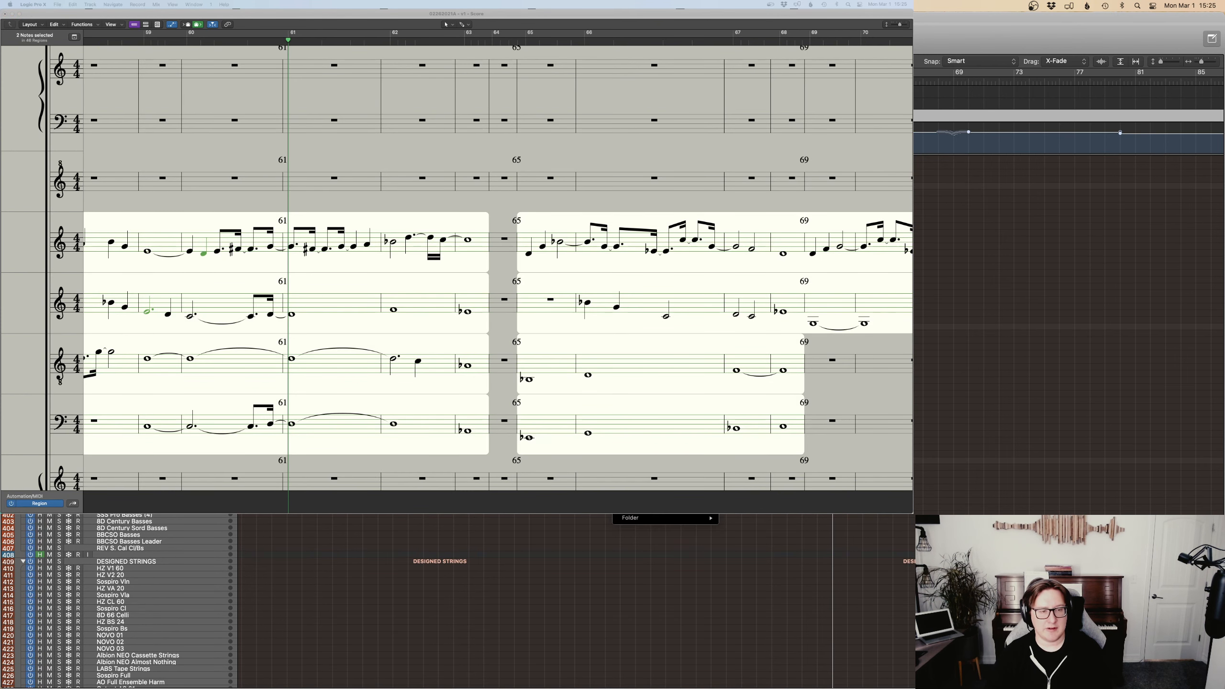
pyautogui.press('Escape')
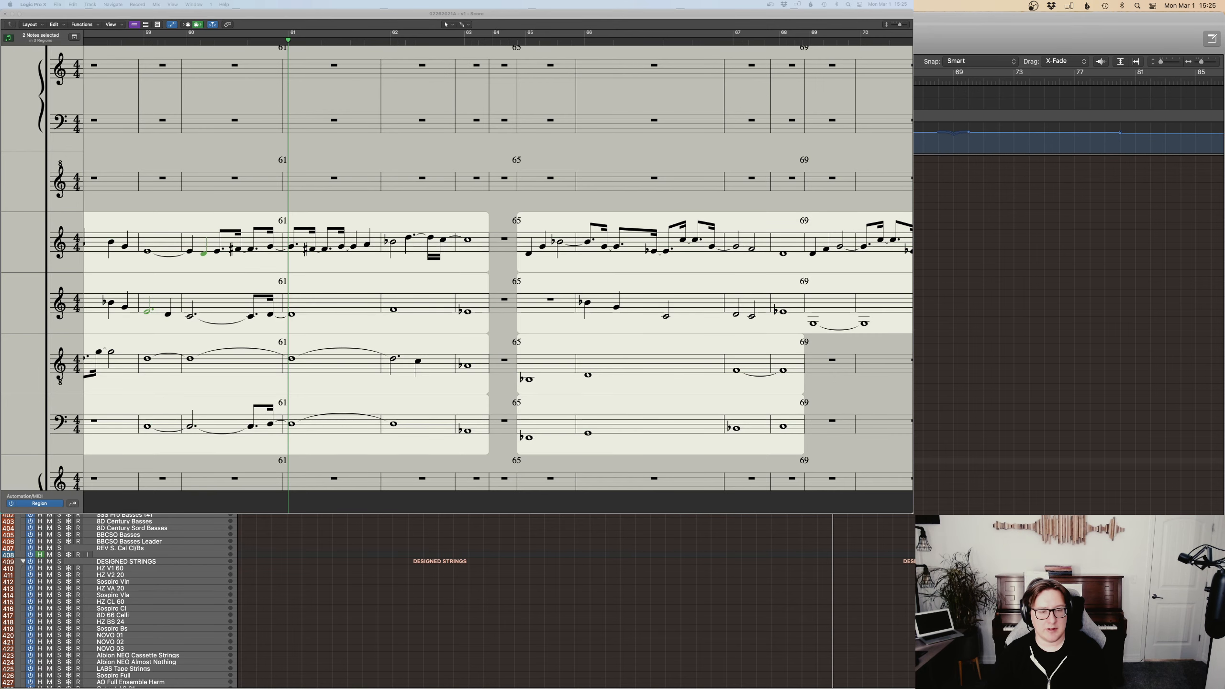
pyautogui.press('r')
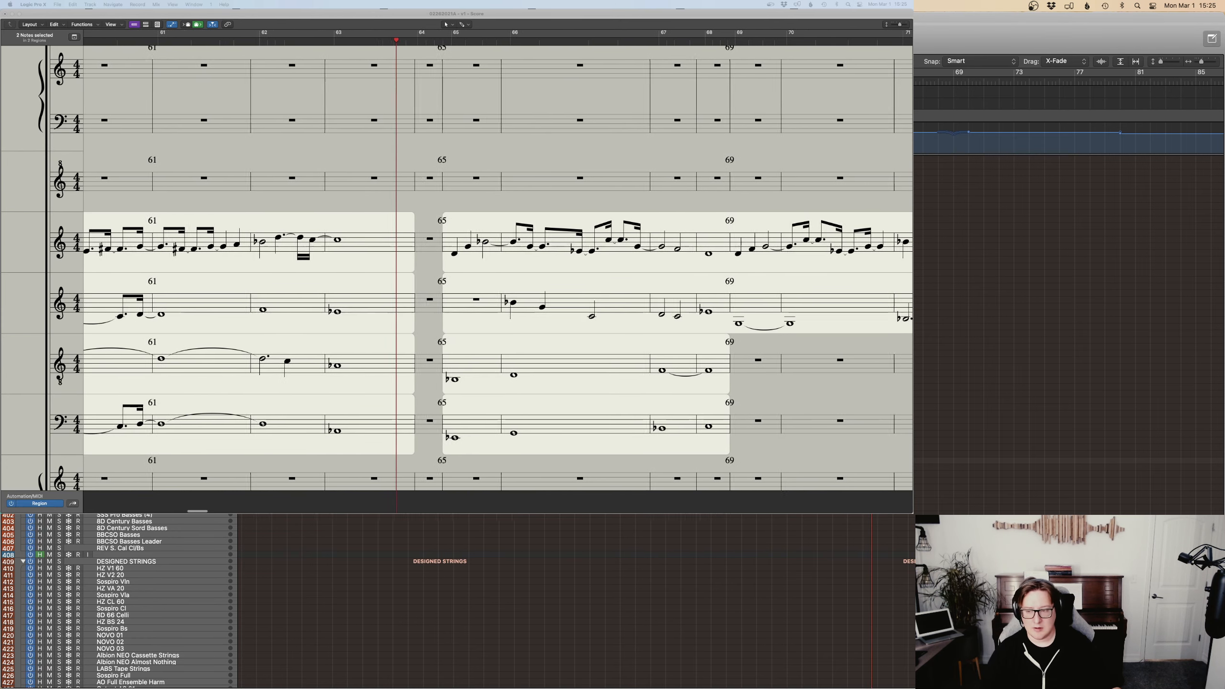
pyautogui.press('space')
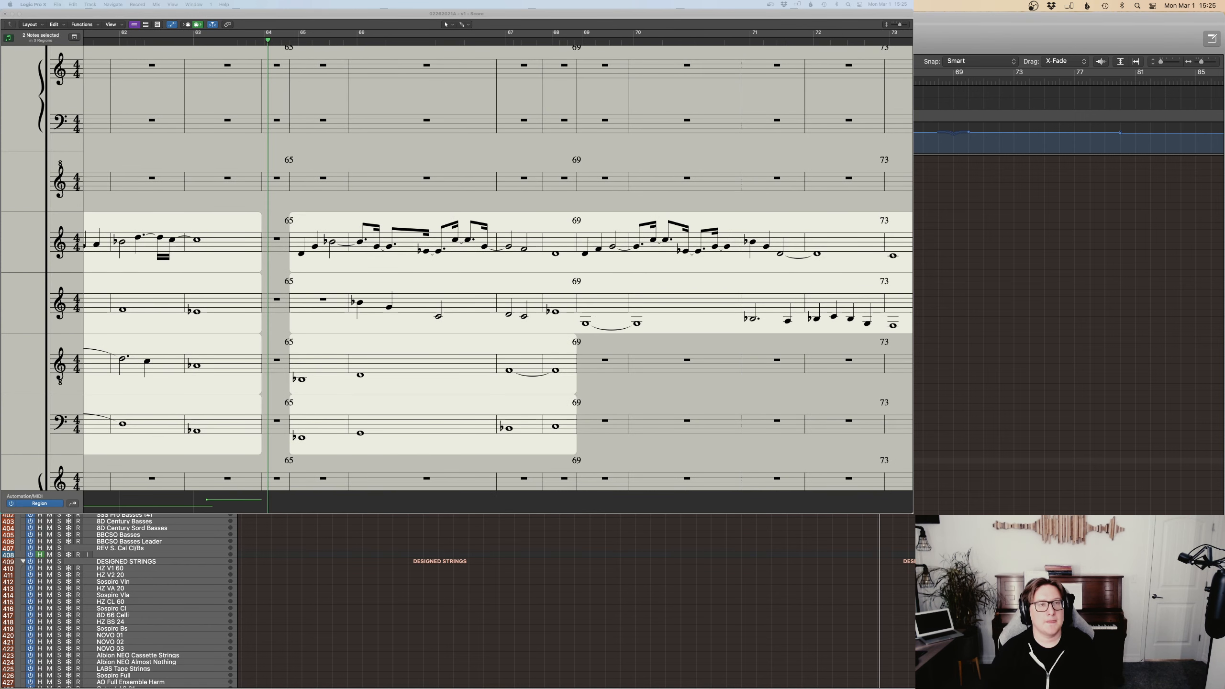
# Open the new bass region in the Piano Roll and draw a curved Modulation rise from 43 to 94.
pyautogui.press('p')
pyautogui.hscroll(-5, 766, 520)
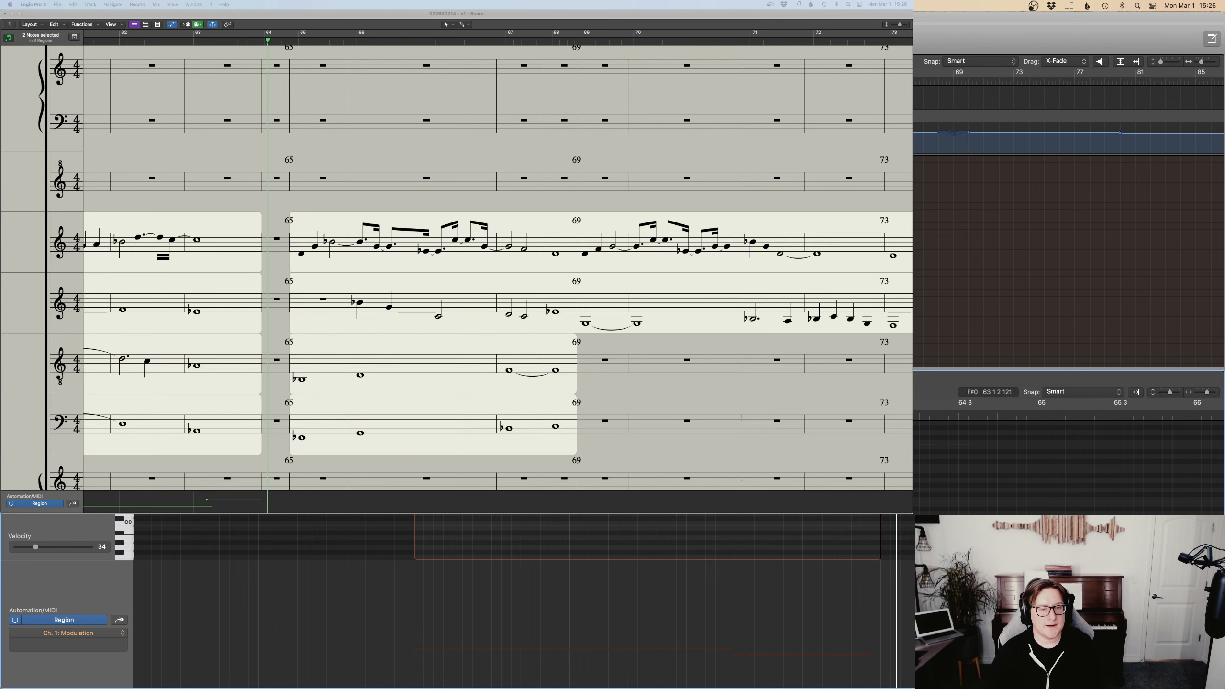
pyautogui.moveTo(733, 486); pyautogui.dragTo(727, 487)
pyautogui.click(603, 458)
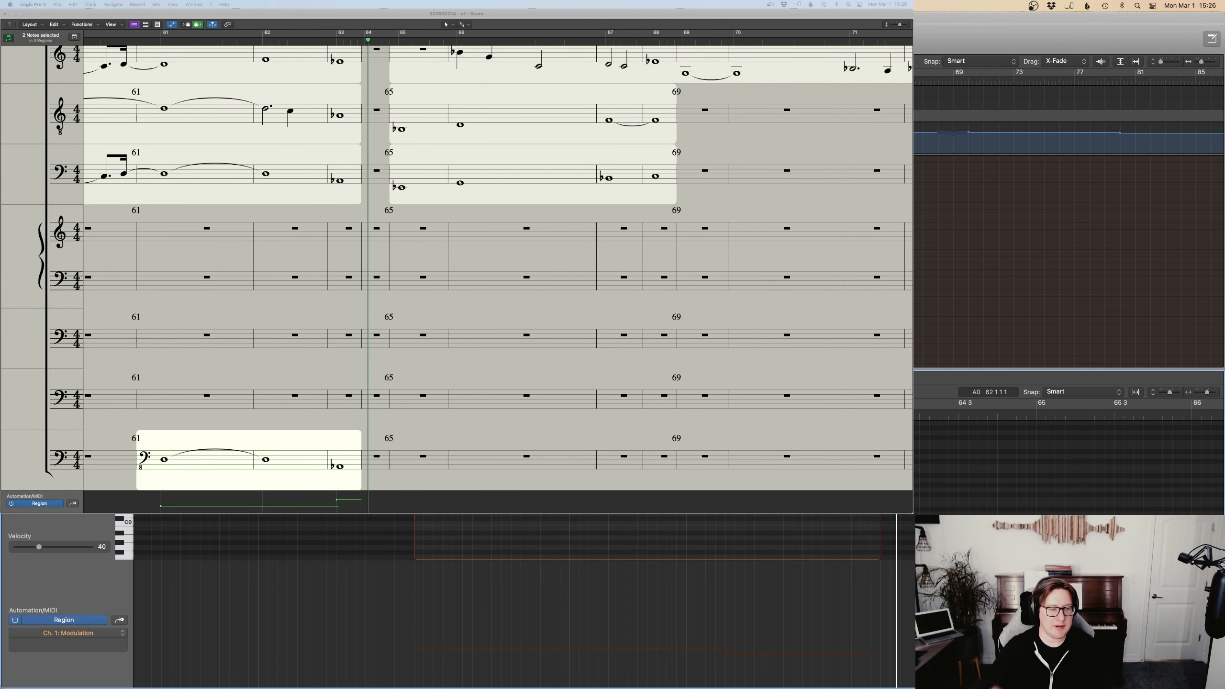
pyautogui.moveTo(436, 622); pyautogui.dragTo(425, 645)
pyautogui.moveTo(560, 644); pyautogui.dragTo(723, 594)
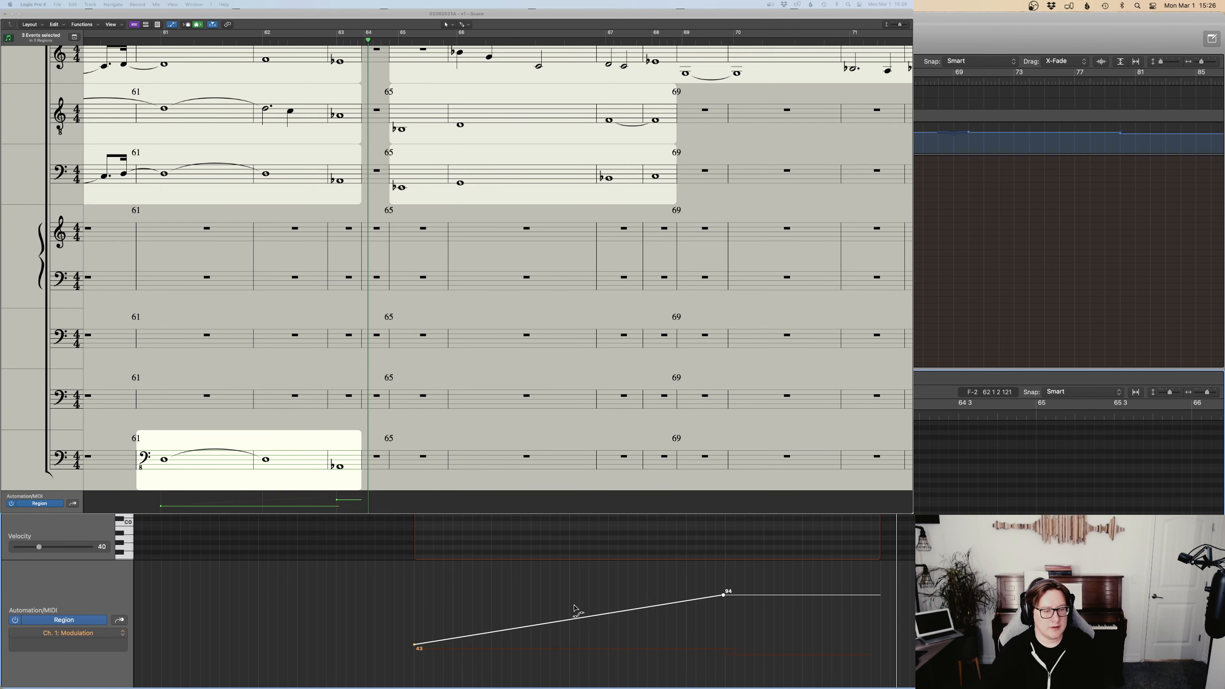
pyautogui.moveTo(575, 619); pyautogui.dragTo(576, 619)
# Reshape the bass region's modulation with the Pointer Tool to start at 16, peak at 67 in bar 61, and fall to 41 in bar 62.
pyautogui.press('t')
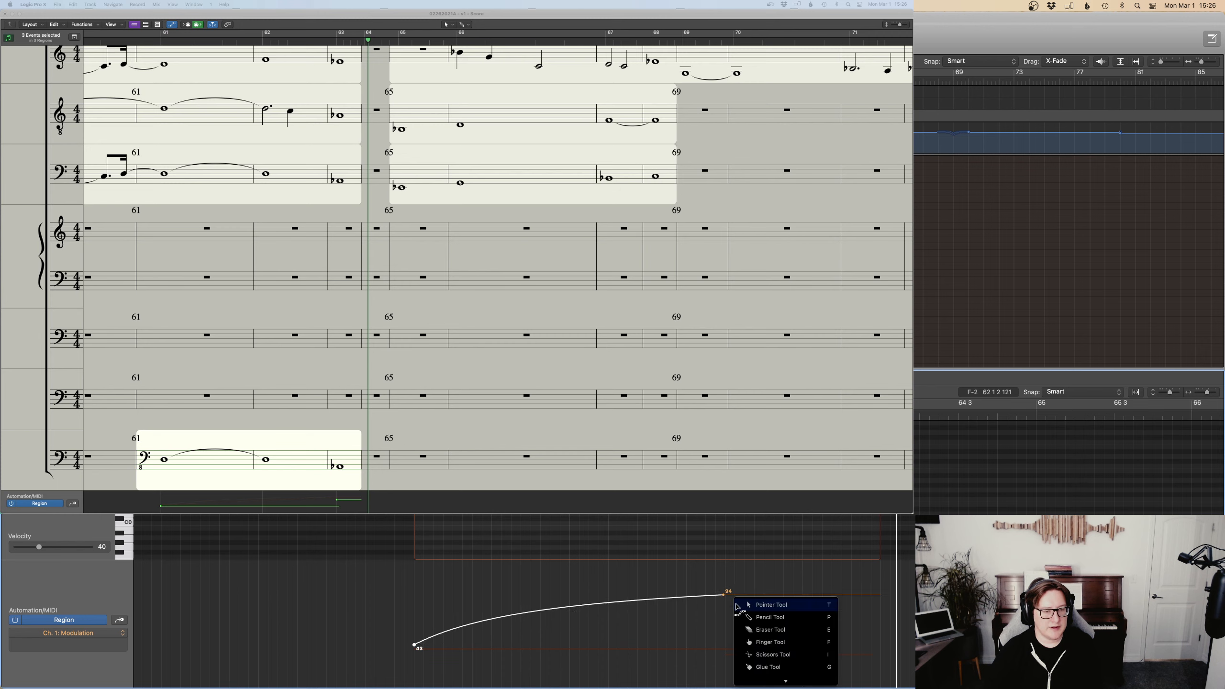
pyautogui.click(745, 601)
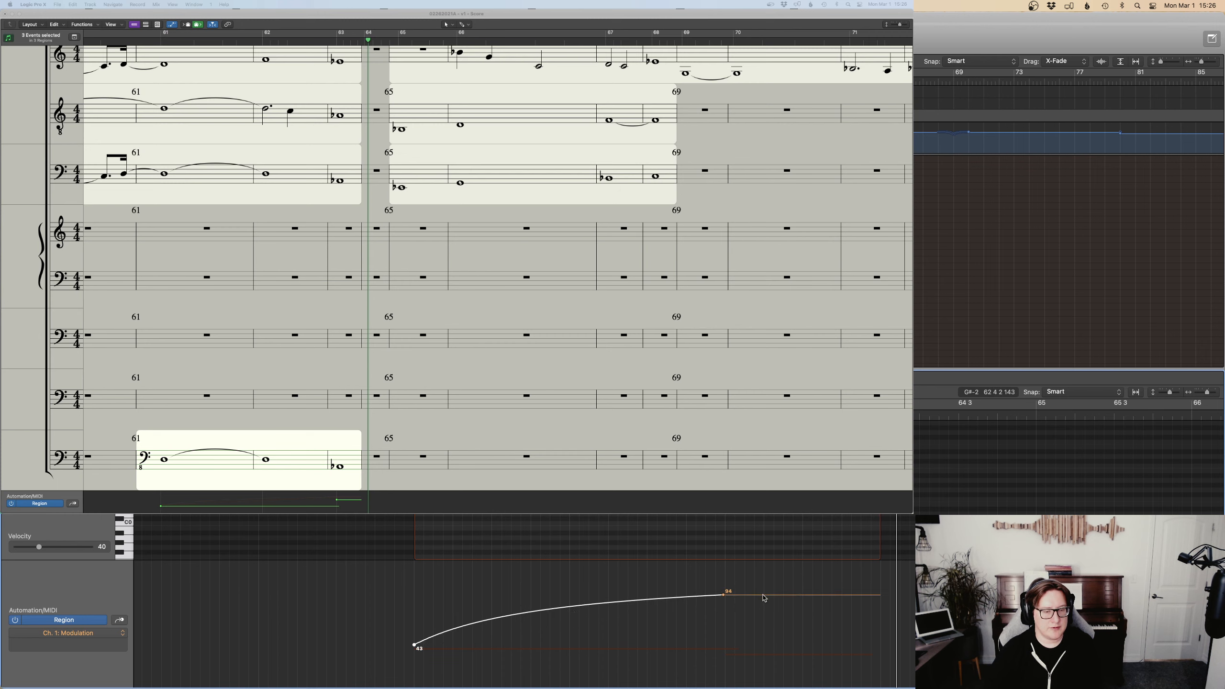
pyautogui.moveTo(720, 609); pyautogui.dragTo(596, 609)
pyautogui.moveTo(519, 604); pyautogui.dragTo(518, 629)
pyautogui.moveTo(663, 621); pyautogui.dragTo(663, 646)
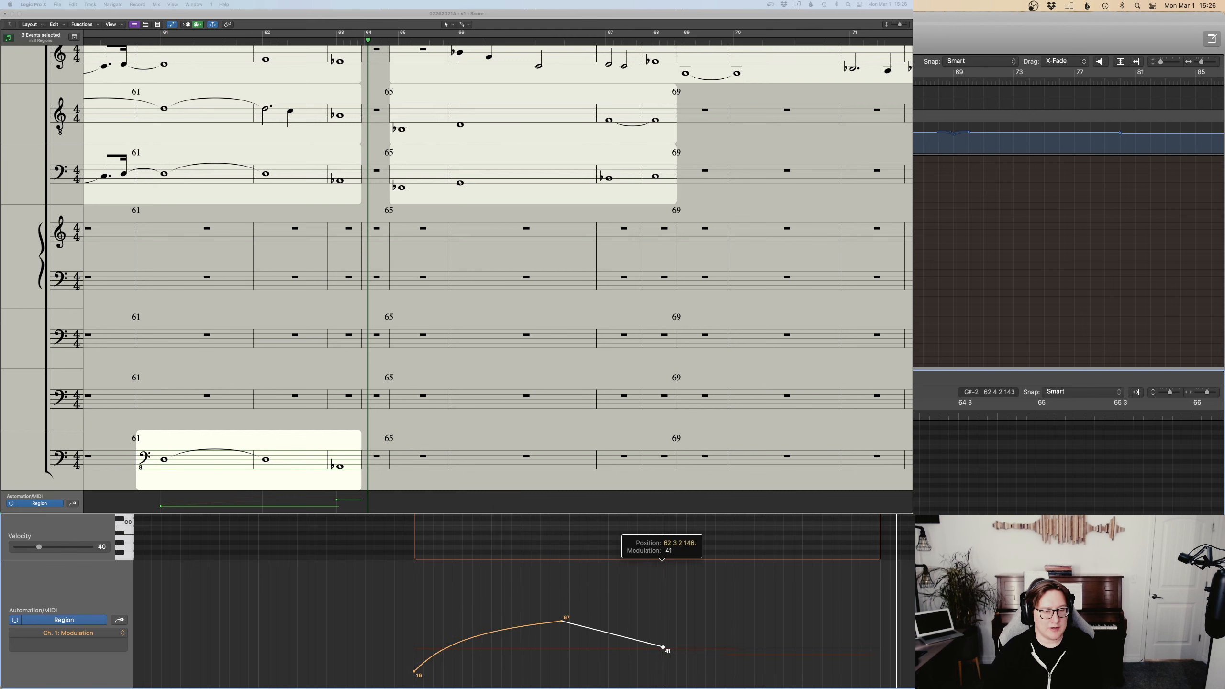
pyautogui.moveTo(516, 628); pyautogui.dragTo(490, 621)
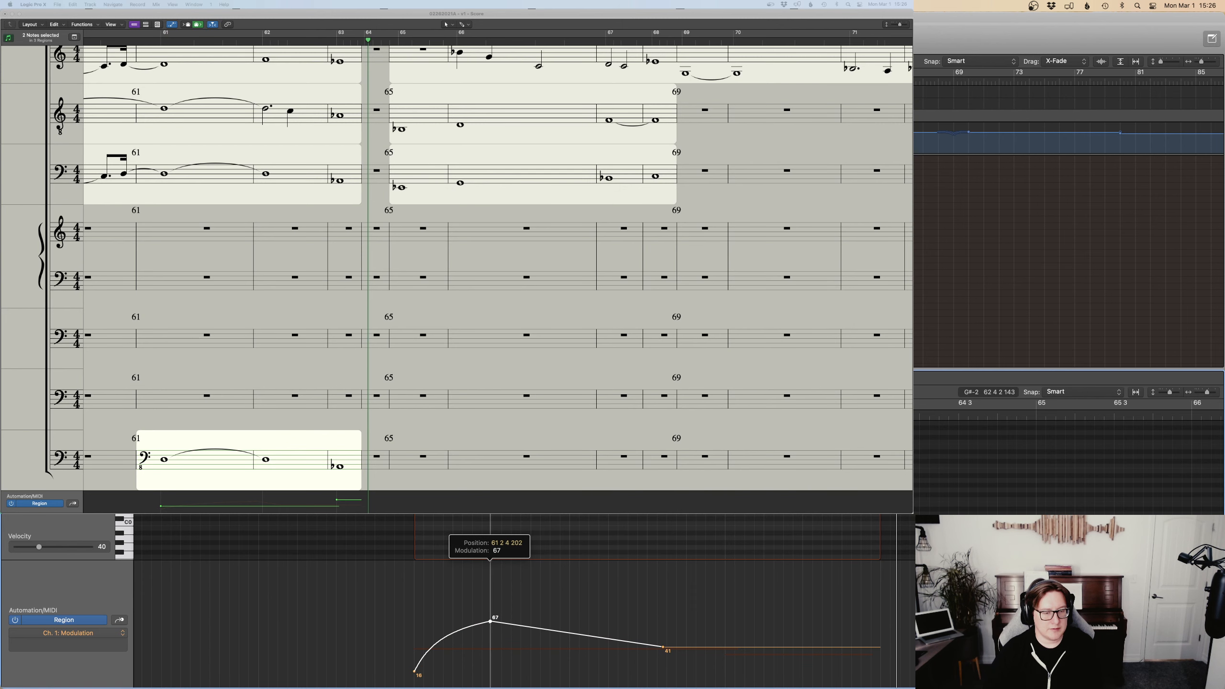
# Extend the bass region's Modulation curve to dip to 32, peak at 75, fall to 53, and end in a curved rise to 104 in bar 63.
pyautogui.moveTo(698, 646); pyautogui.dragTo(914, 584)
pyautogui.click(722, 656)
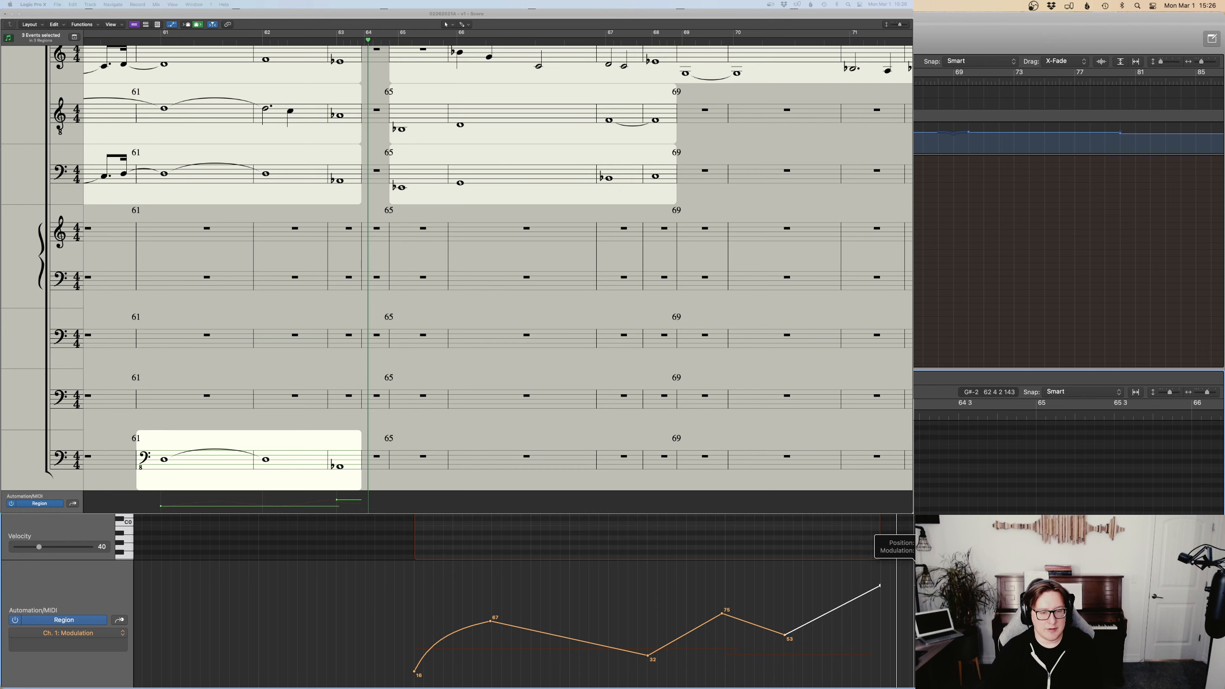
pyautogui.press('t')
pyautogui.press('w')
pyautogui.moveTo(844, 605); pyautogui.dragTo(844, 612)
pyautogui.press('t')
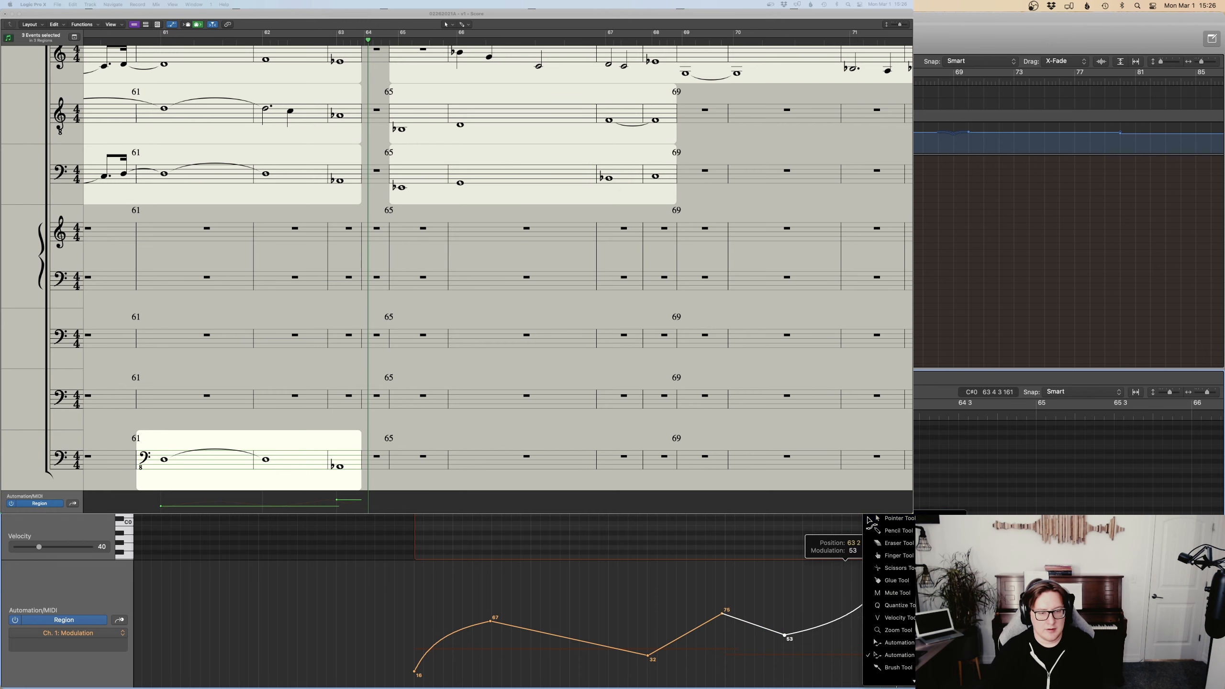
pyautogui.press('t')
pyautogui.click(405, 415)
pyautogui.click(505, 507)
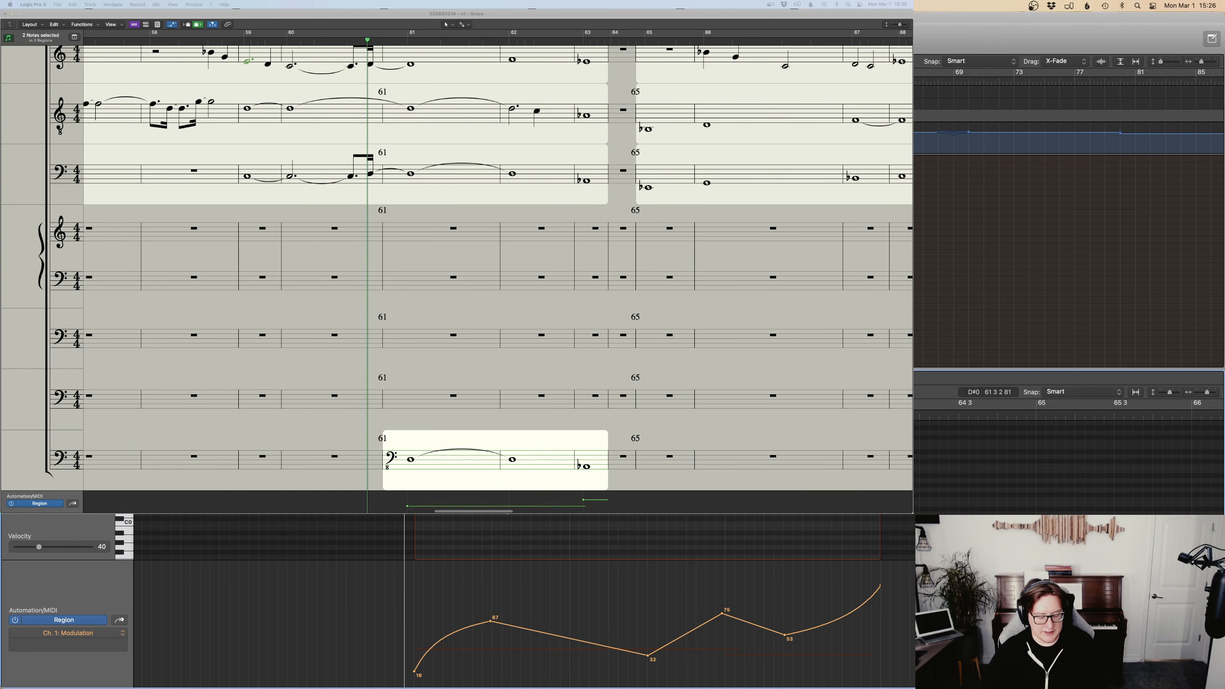
# Select all the bass region's Modulation points and convert them to controller 11, Expression, in the Event List.
pyautogui.moveTo(369, 629); pyautogui.dragTo(913, 629)
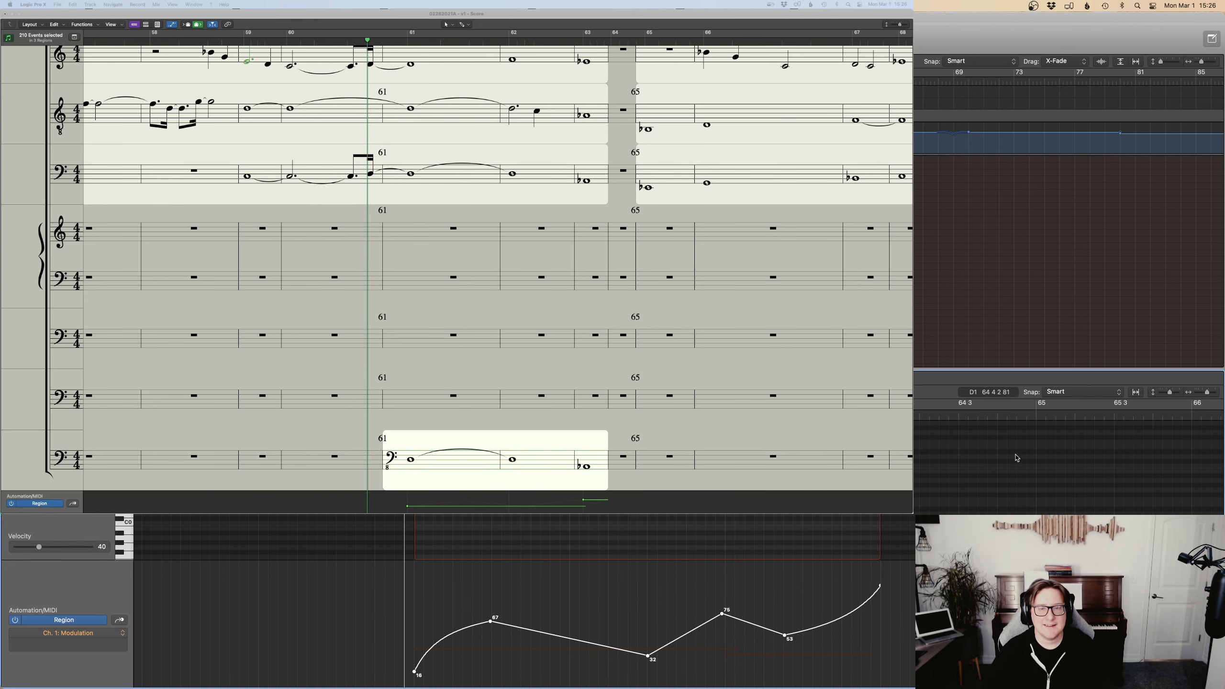
pyautogui.press('d')
pyautogui.click(1057, 62)
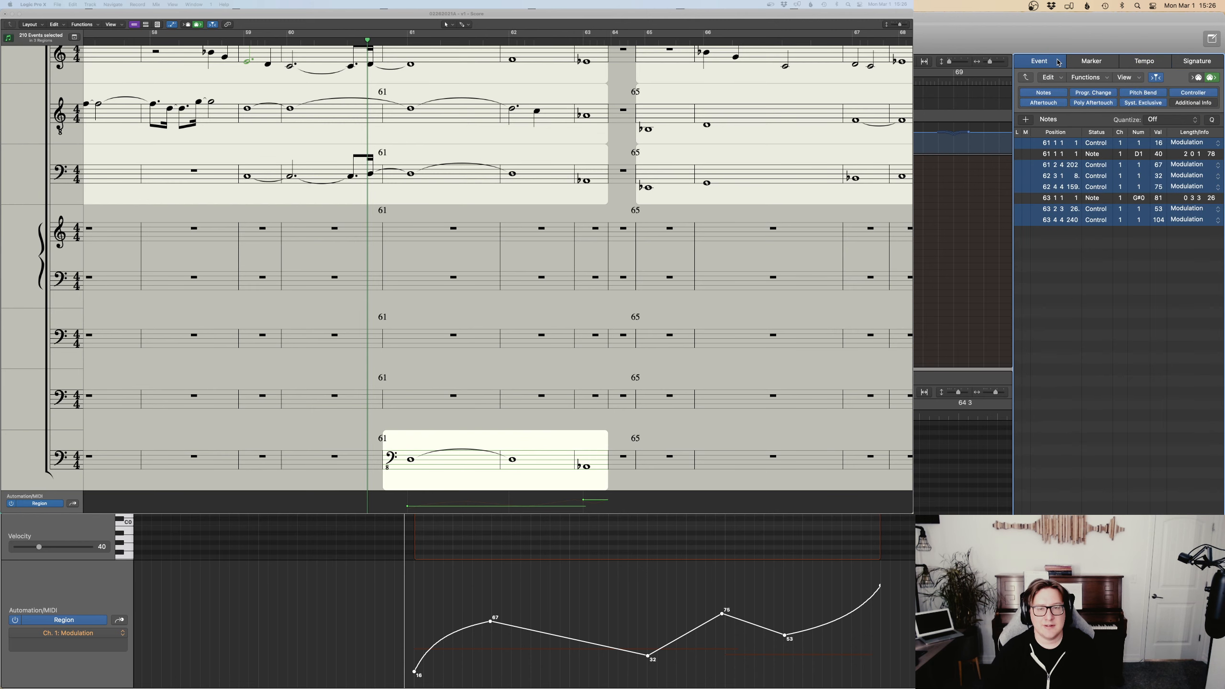
pyautogui.click(1187, 142)
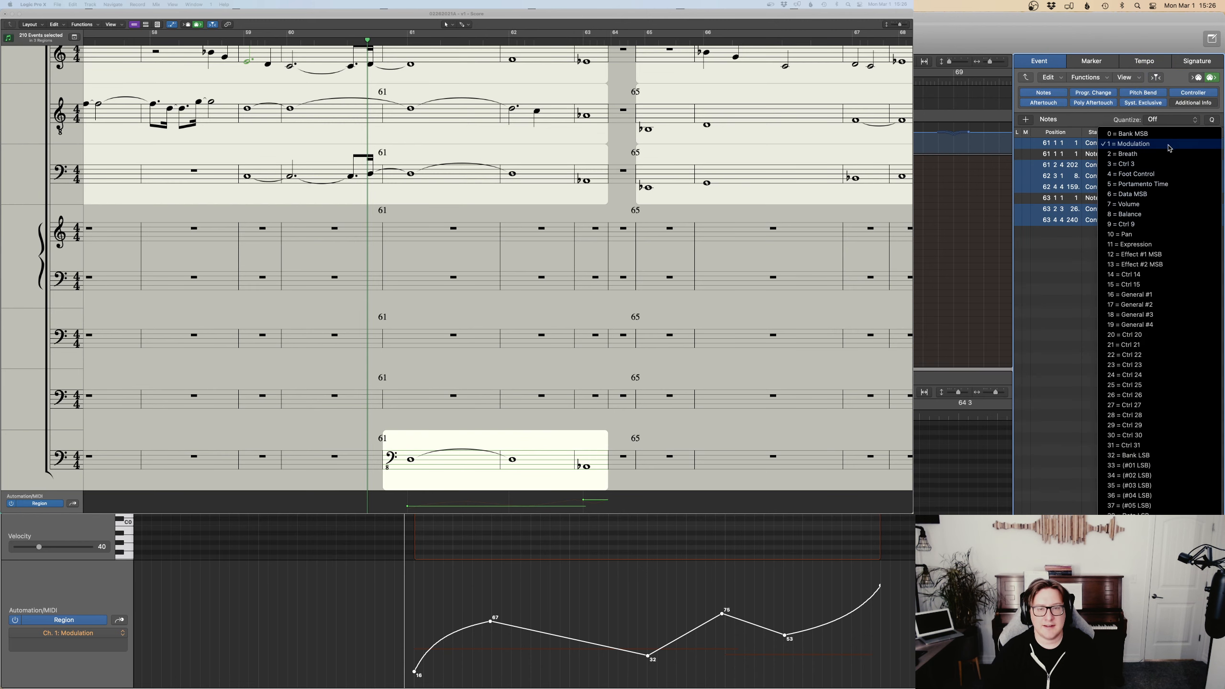
pyautogui.click(1135, 246)
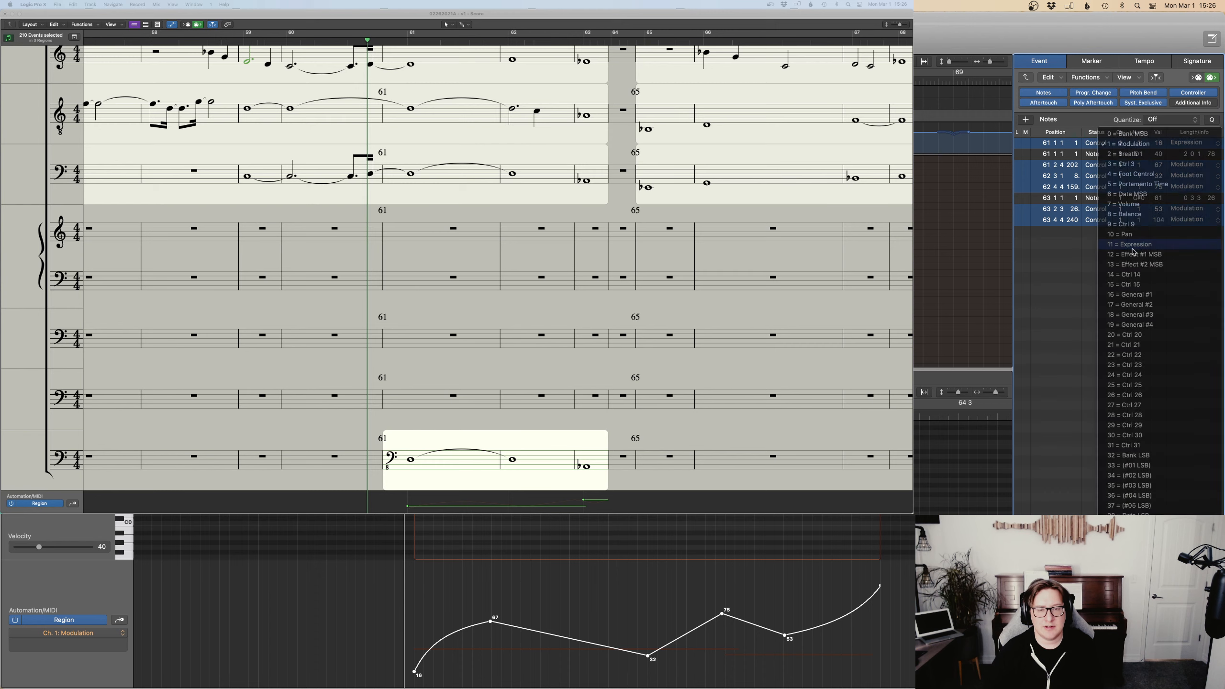
pyautogui.press('d')
pyautogui.click(623, 499)
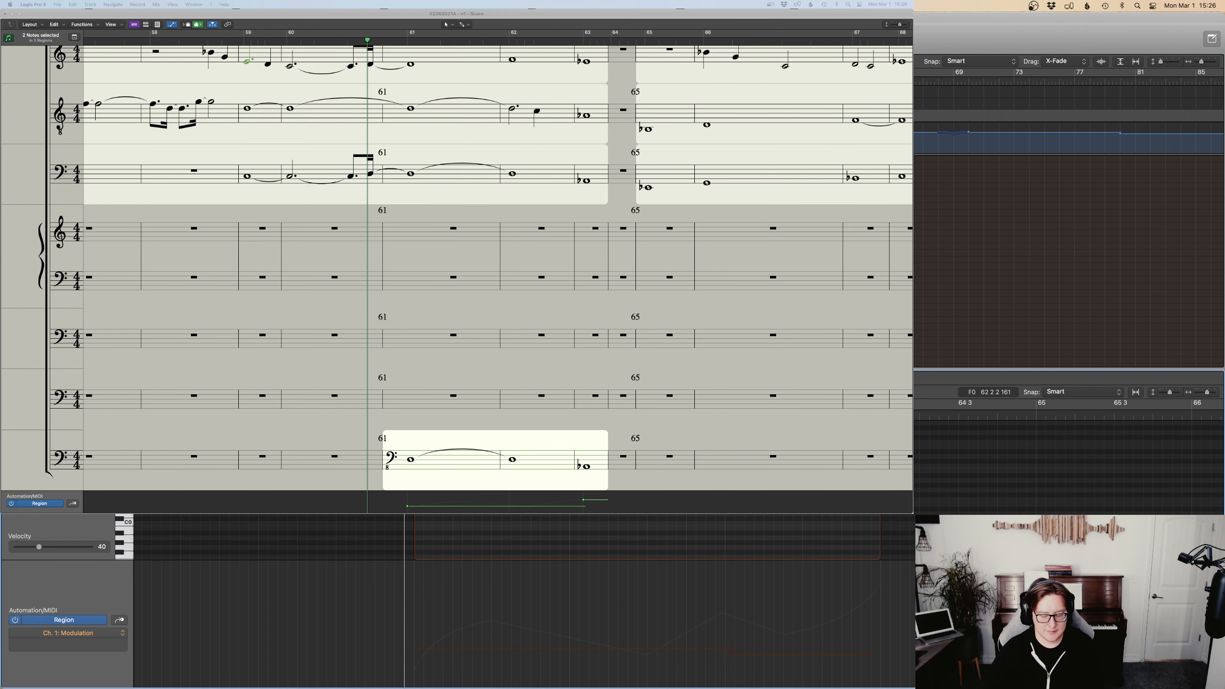
# Draw a straight Modulation rise starting at 20 across the bass region, and raise its last note an octave.
pyautogui.moveTo(452, 633); pyautogui.dragTo(934, 562)
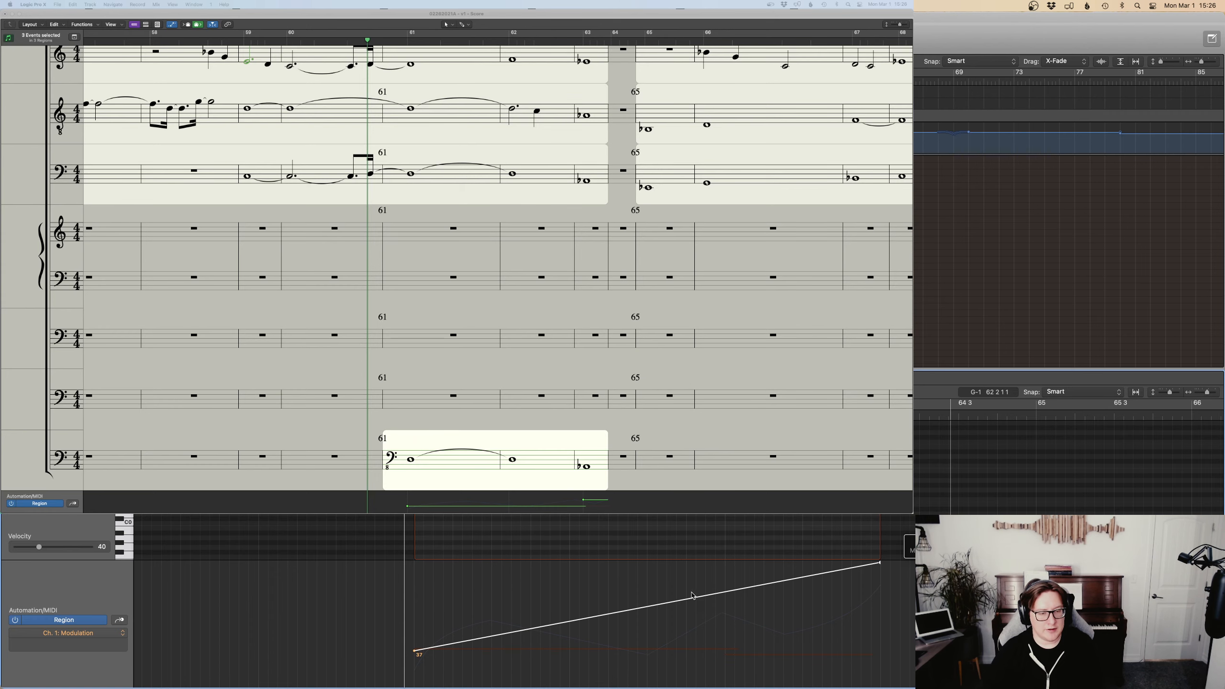
pyautogui.moveTo(692, 595); pyautogui.dragTo(692, 612)
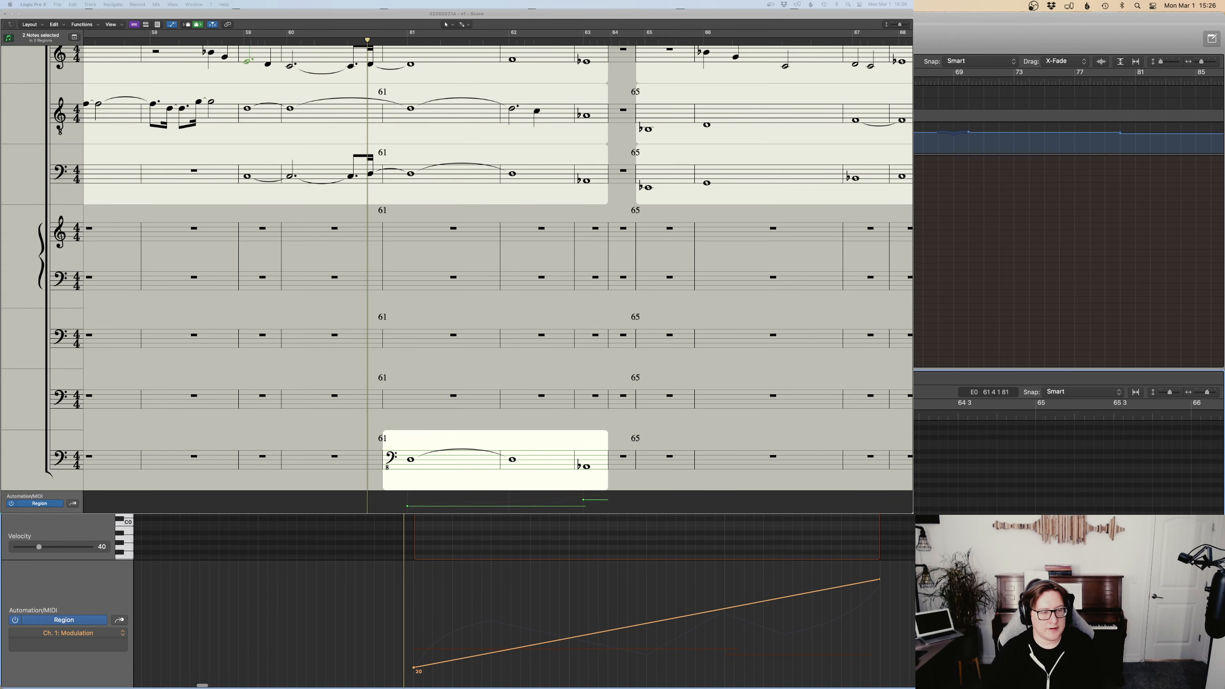
pyautogui.press('space')
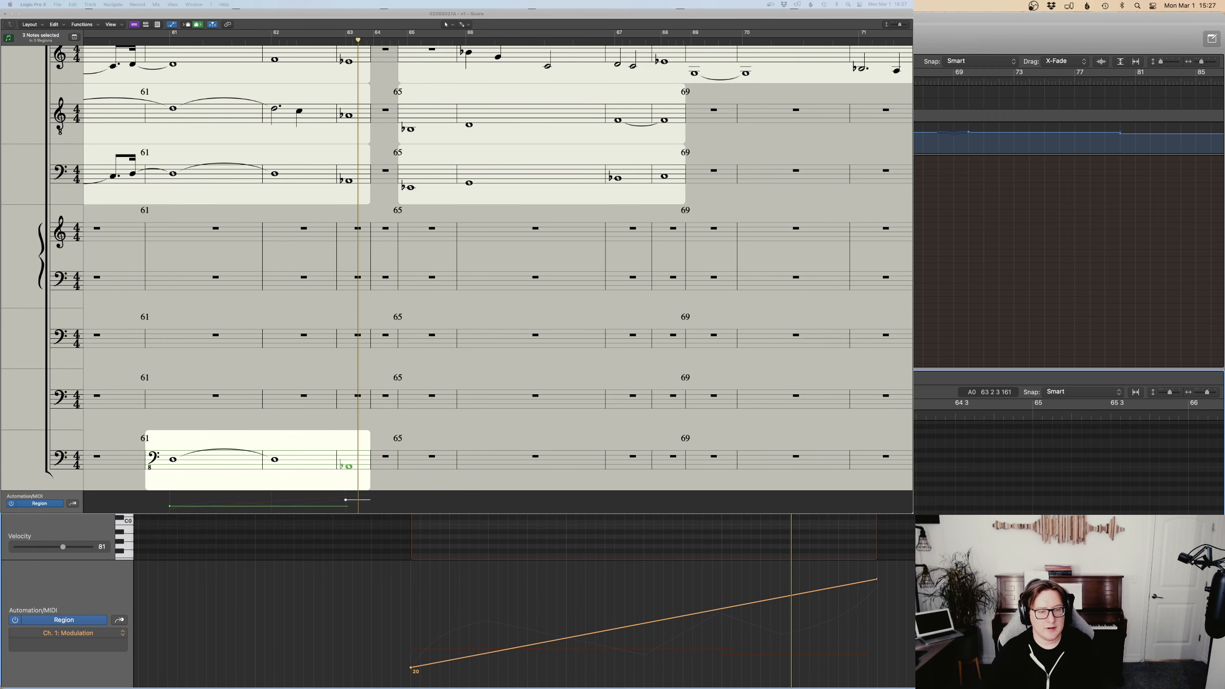
pyautogui.rightClick(785, 478)
pyautogui.click(886, 622)
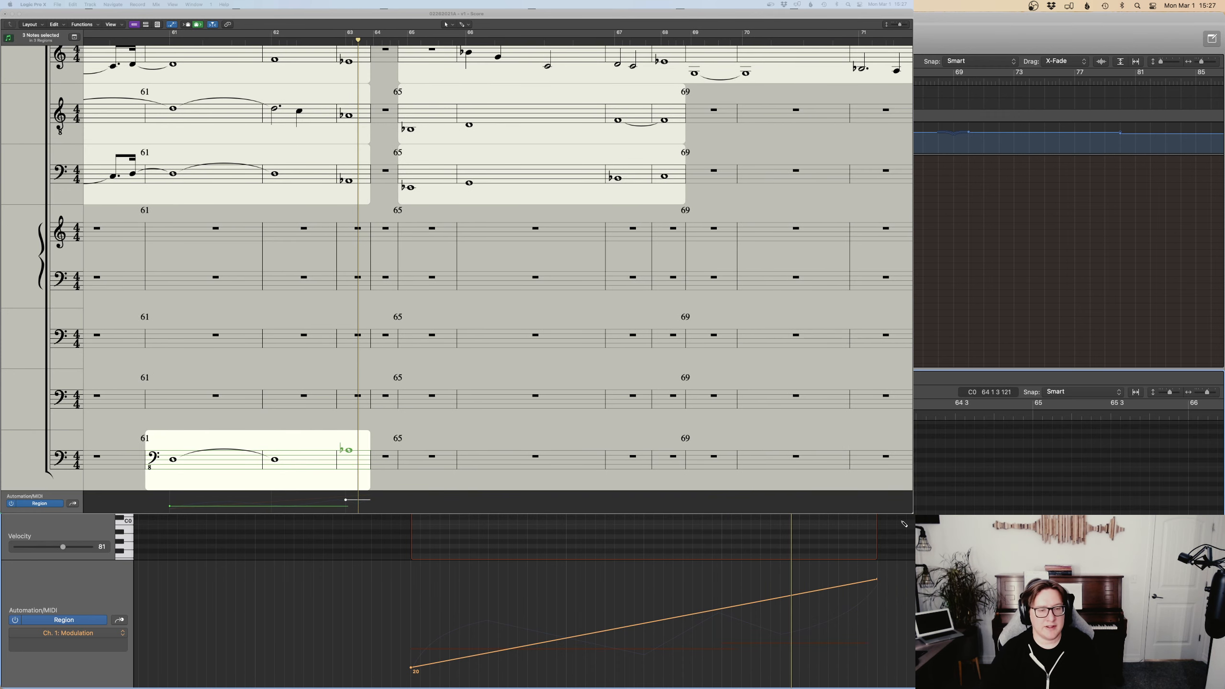
# Switch to Vienna Ensemble Pro, inspect the CSS Basses instrument in Kontakt, and return to the Logic score.
pyautogui.hotkey('ctrl', 'Up')
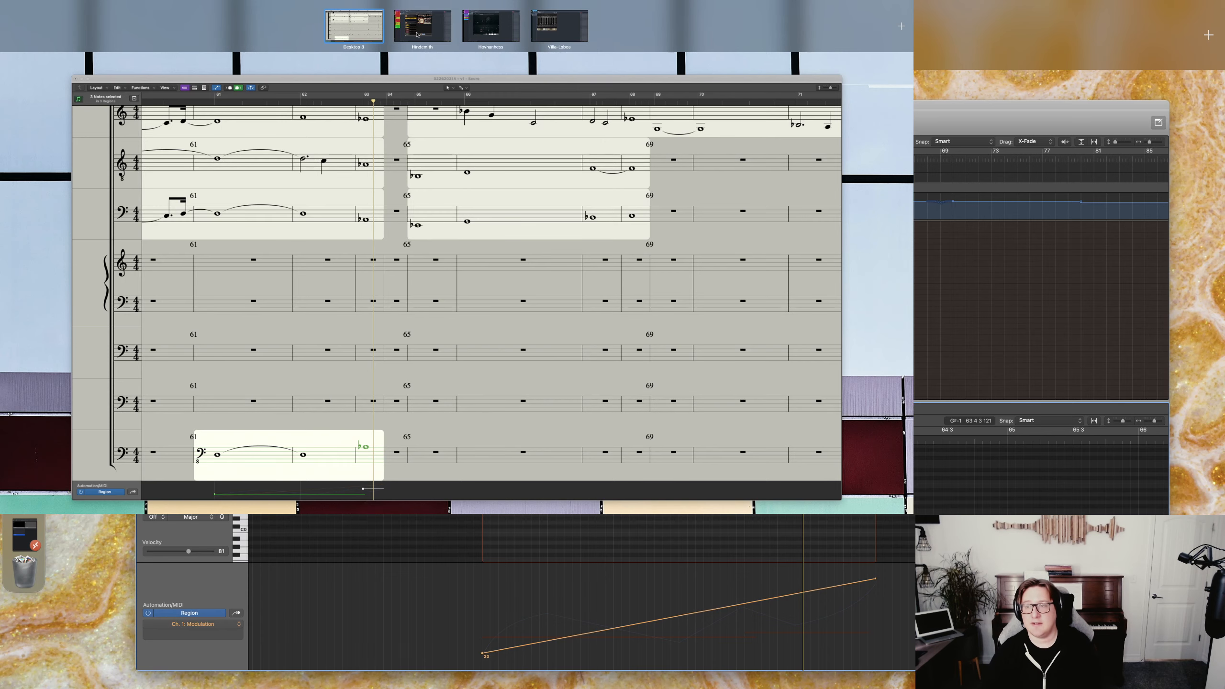
pyautogui.click(418, 28)
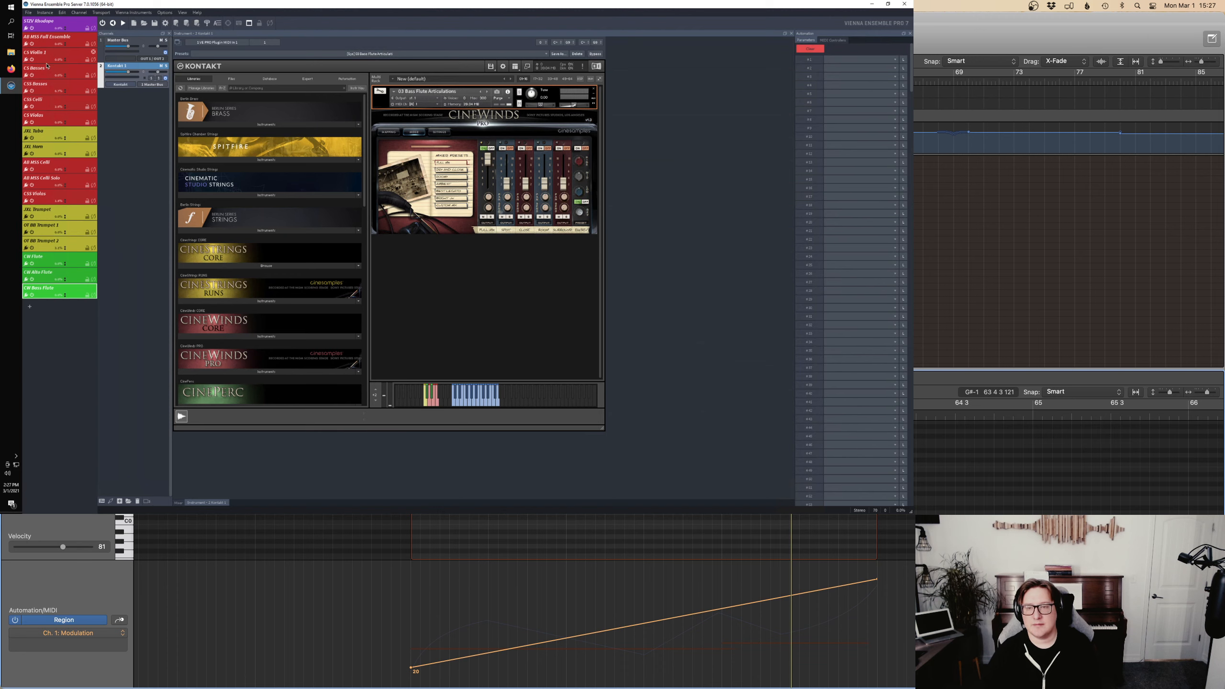
pyautogui.click(43, 87)
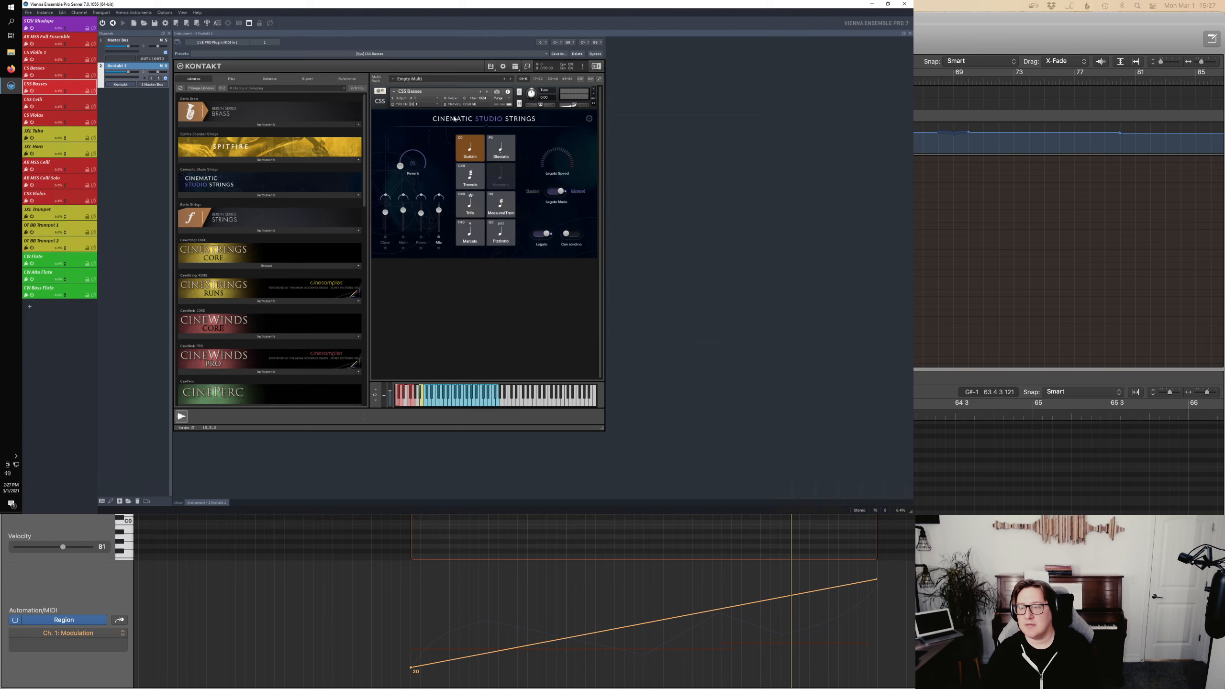
pyautogui.hotkey('ctrl', 'Up')
pyautogui.hotkey('ctrl', 'Left')
pyautogui.click(525, 320)
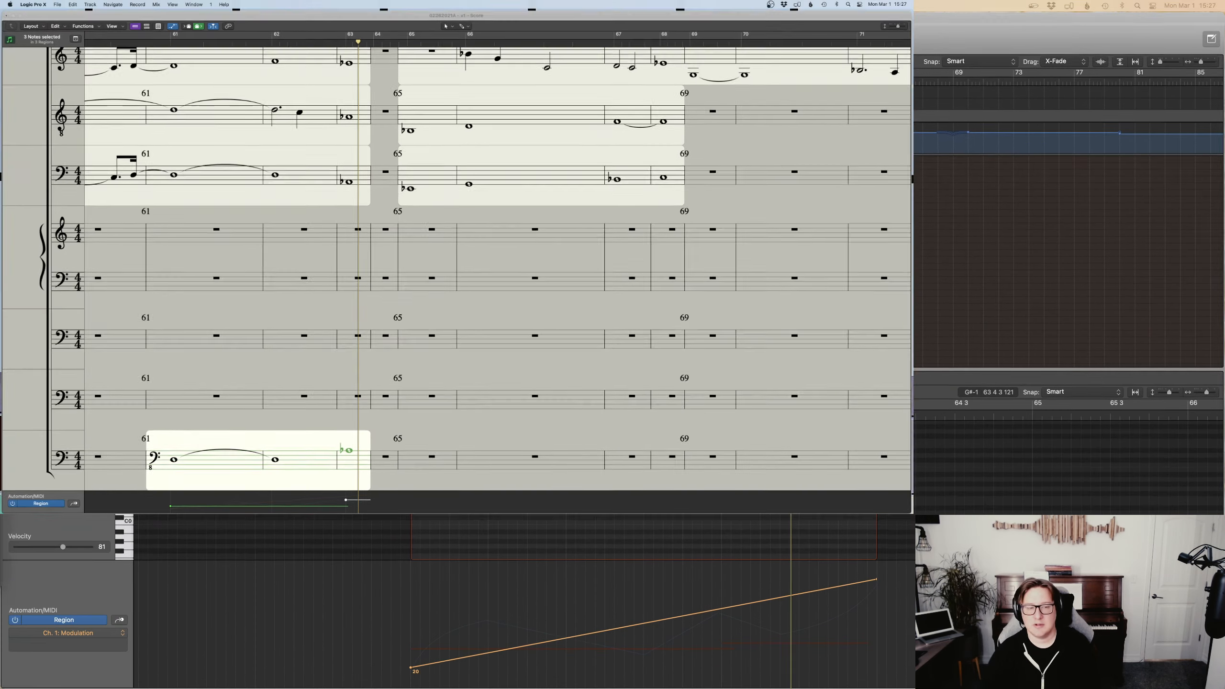
# Copy the bass region at bar 61 to the celli track above and delete the notes inside the copy.
pyautogui.press('p')
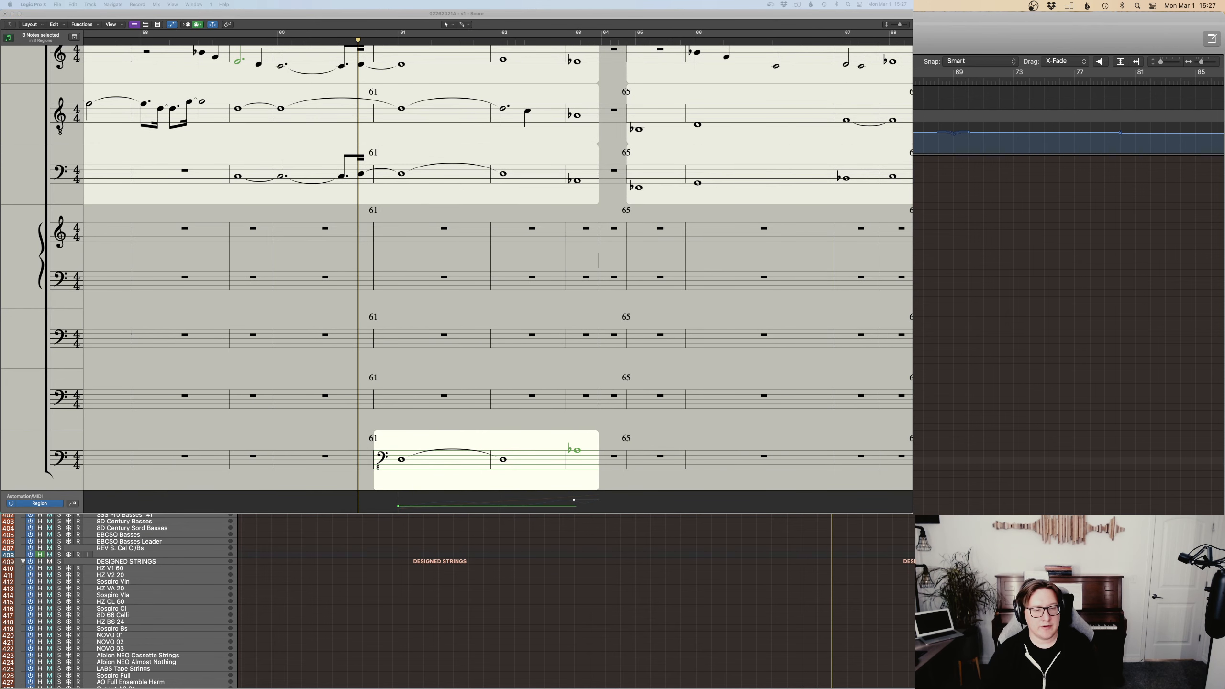
pyautogui.moveTo(842, 470); pyautogui.dragTo(852, 382)
pyautogui.click(853, 400)
pyautogui.click(853, 383)
pyautogui.press('p')
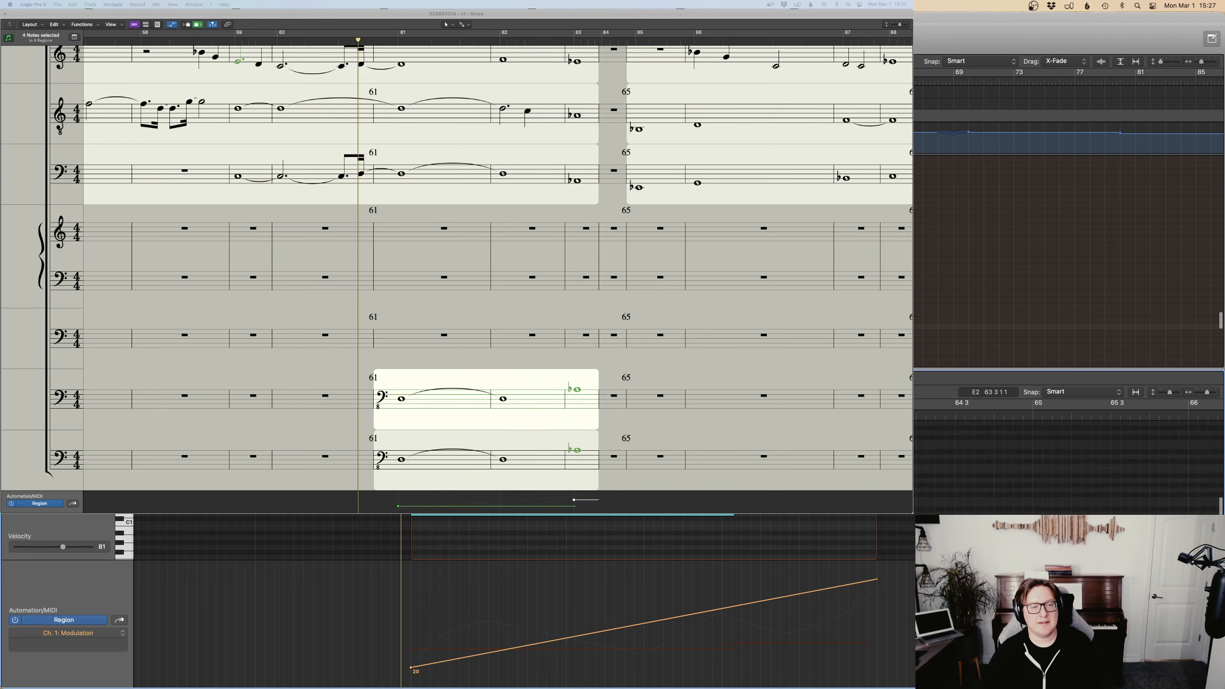
pyautogui.moveTo(722, 527); pyautogui.dragTo(667, 484)
pyautogui.press('Delete')
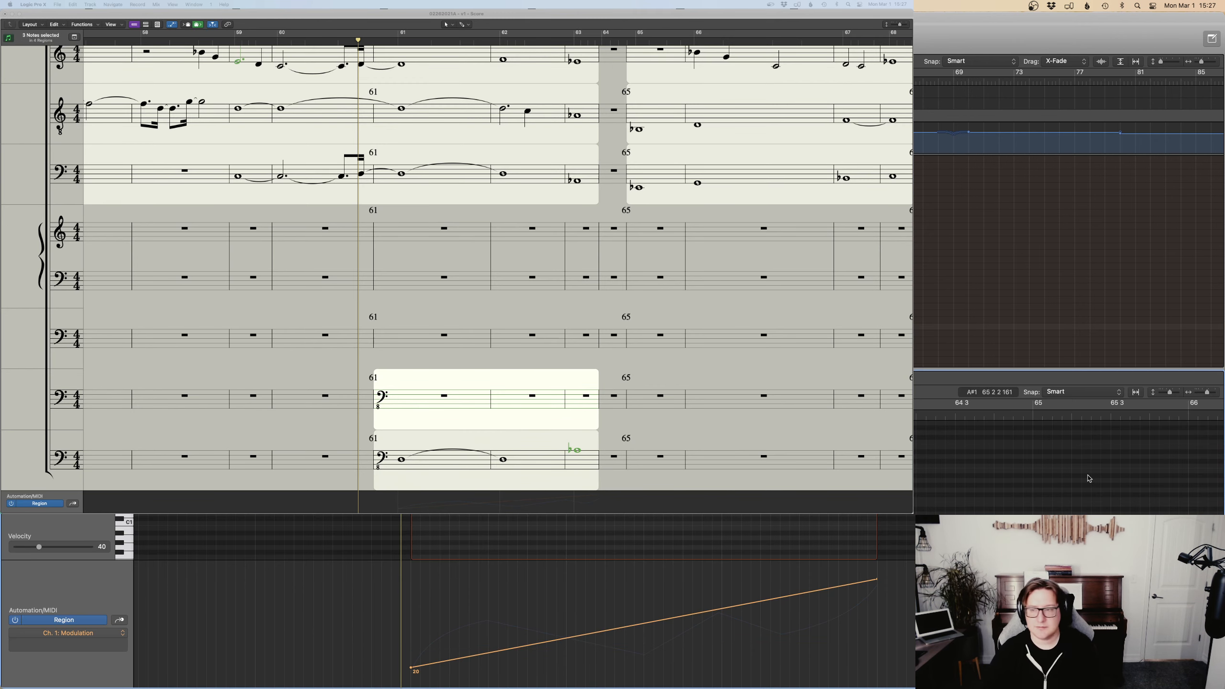
# Record a celli part under the choir in bars 61 to 63, and tidy its region to end at bar 64.
pyautogui.scroll(2, 517, 261)
pyautogui.press('space')
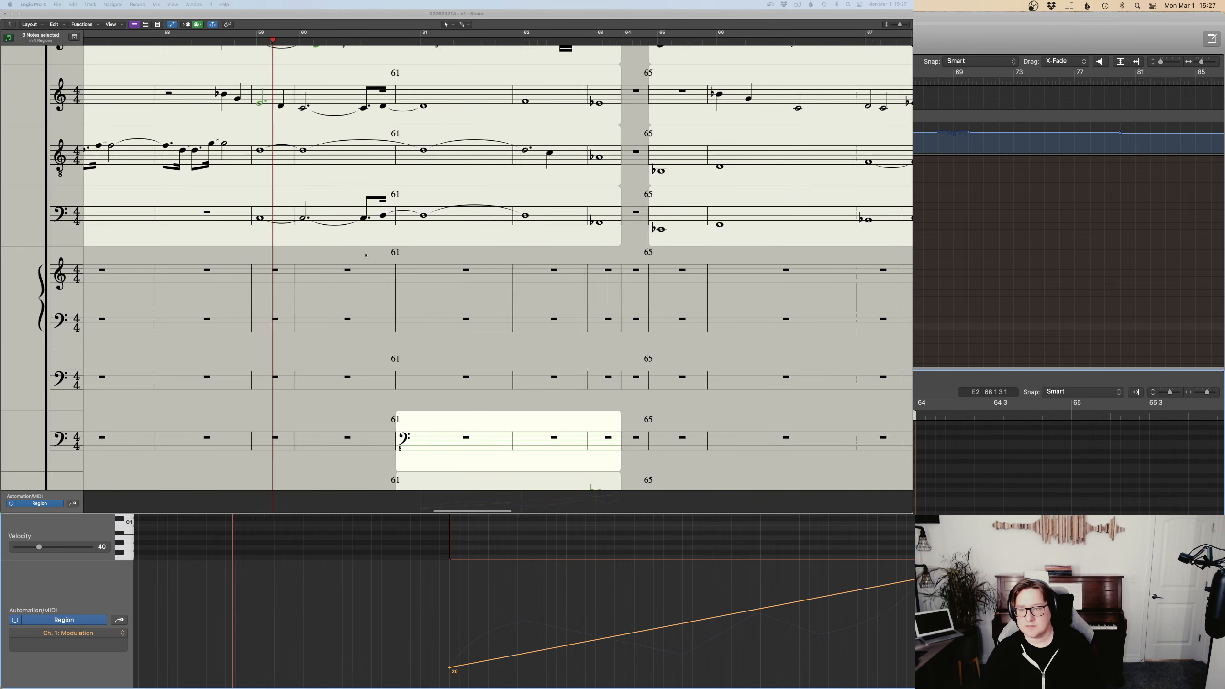
pyautogui.scroll(-2, 429, 348)
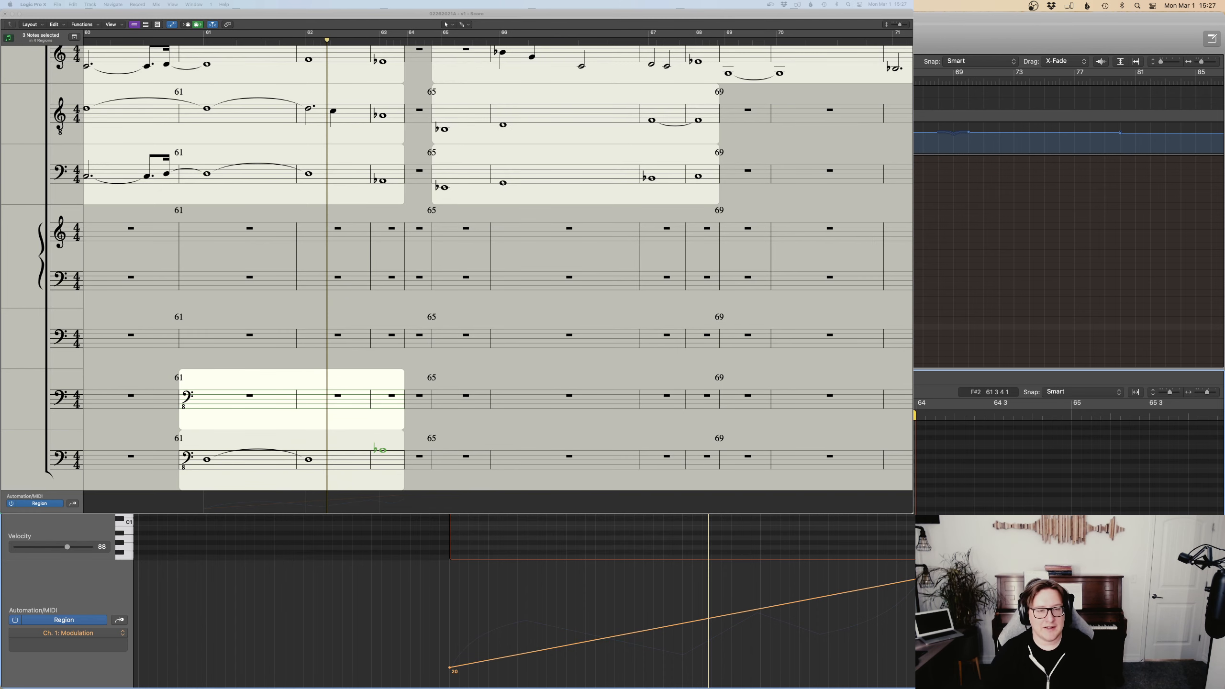
pyautogui.press('space')
pyautogui.press('Delete')
pyautogui.press('r')
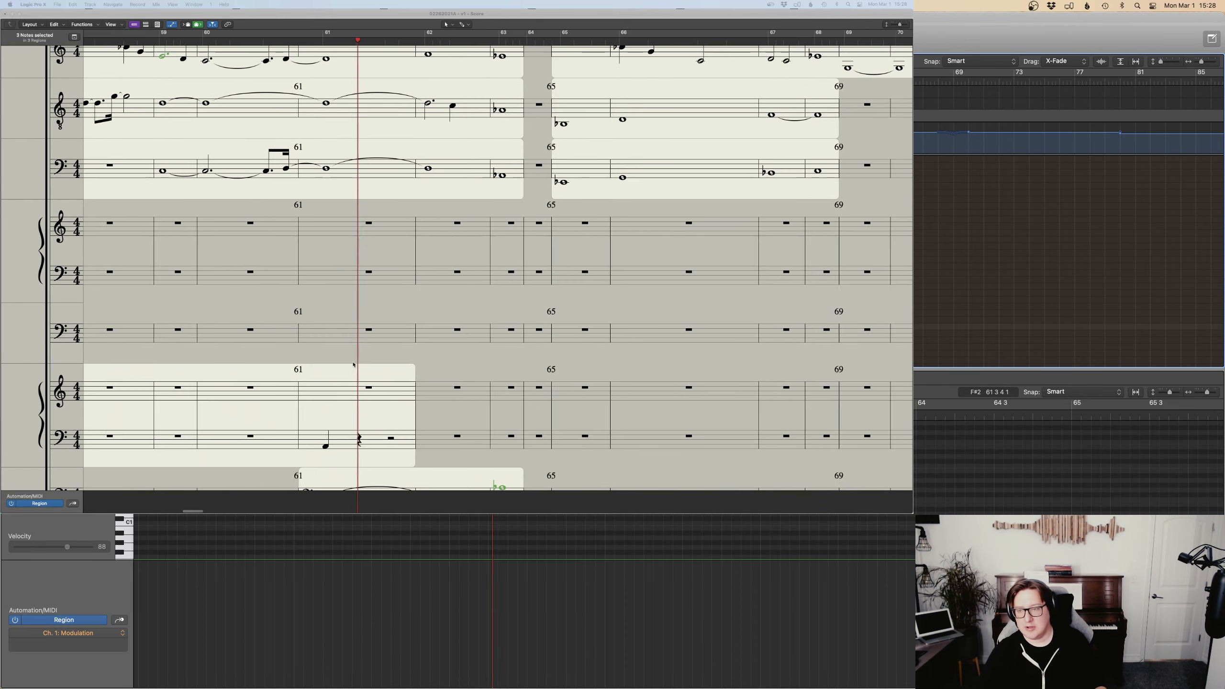
pyautogui.scroll(-2, 370, 362)
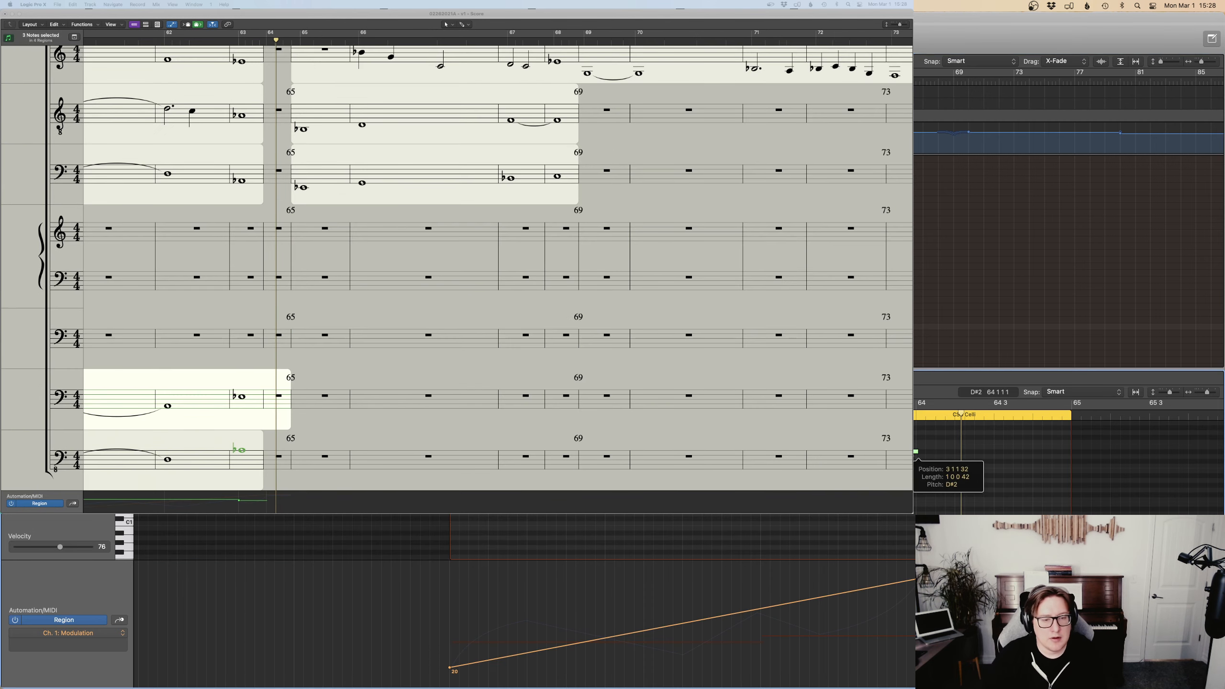
pyautogui.moveTo(1073, 461); pyautogui.dragTo(937, 473)
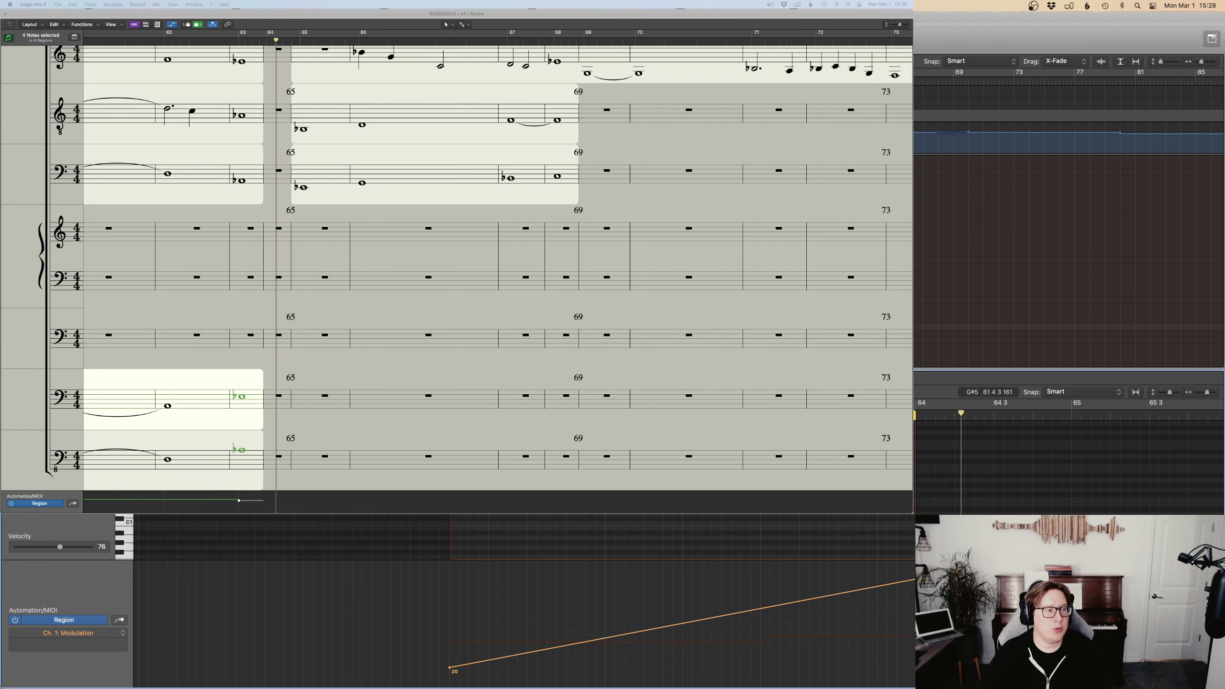
# Close the Piano Roll and examine the melody and choir staves from bar 65 to bar 73 in the score.
pyautogui.press('Tab')
pyautogui.press(',')
pyautogui.press(',')
pyautogui.press(',')
pyautogui.press(',')
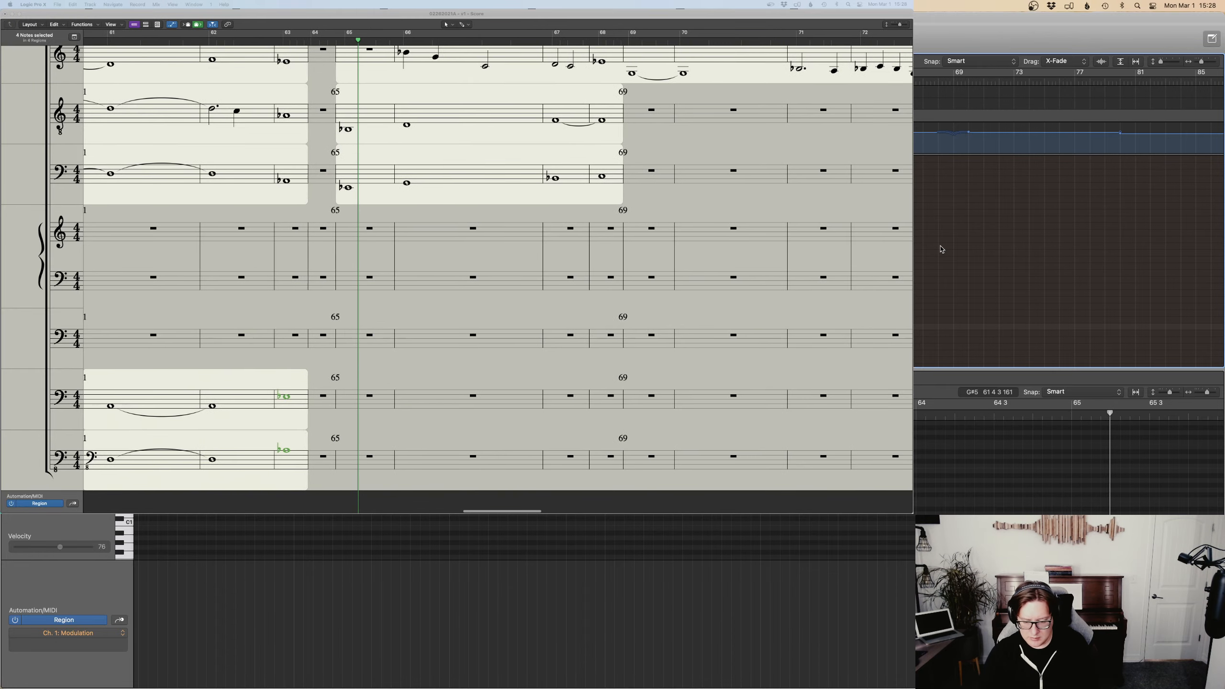
pyautogui.scroll(-10, 280, 222)
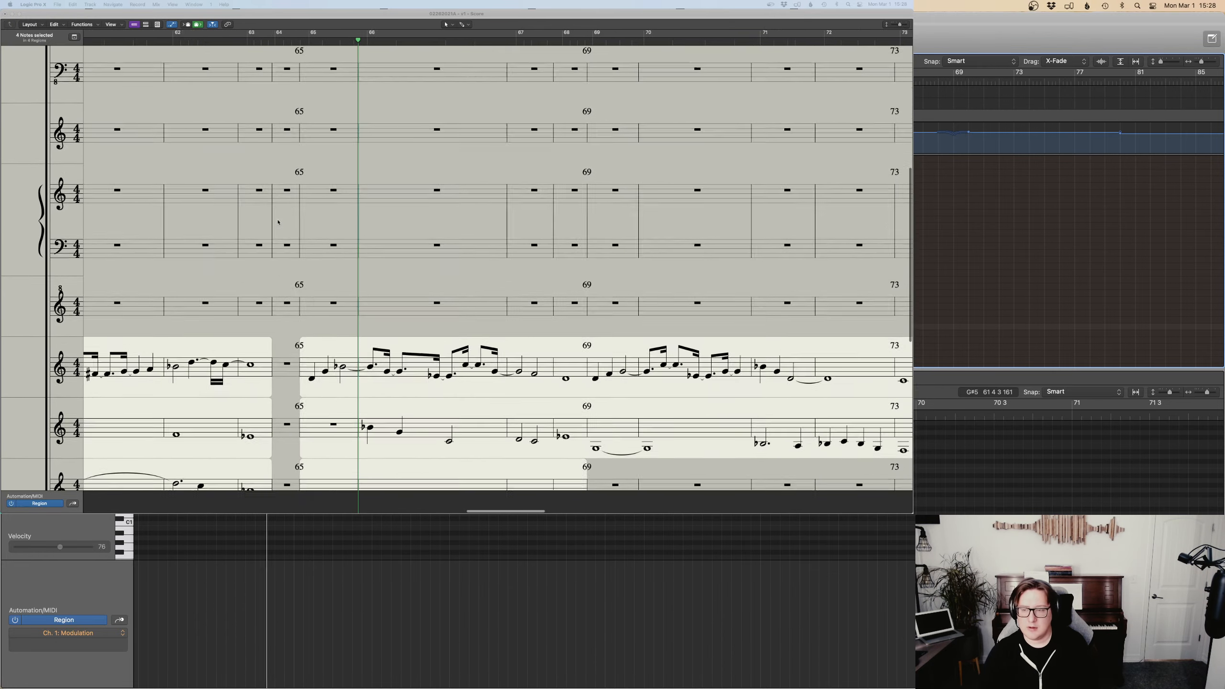
pyautogui.scroll(-5, 283, 223)
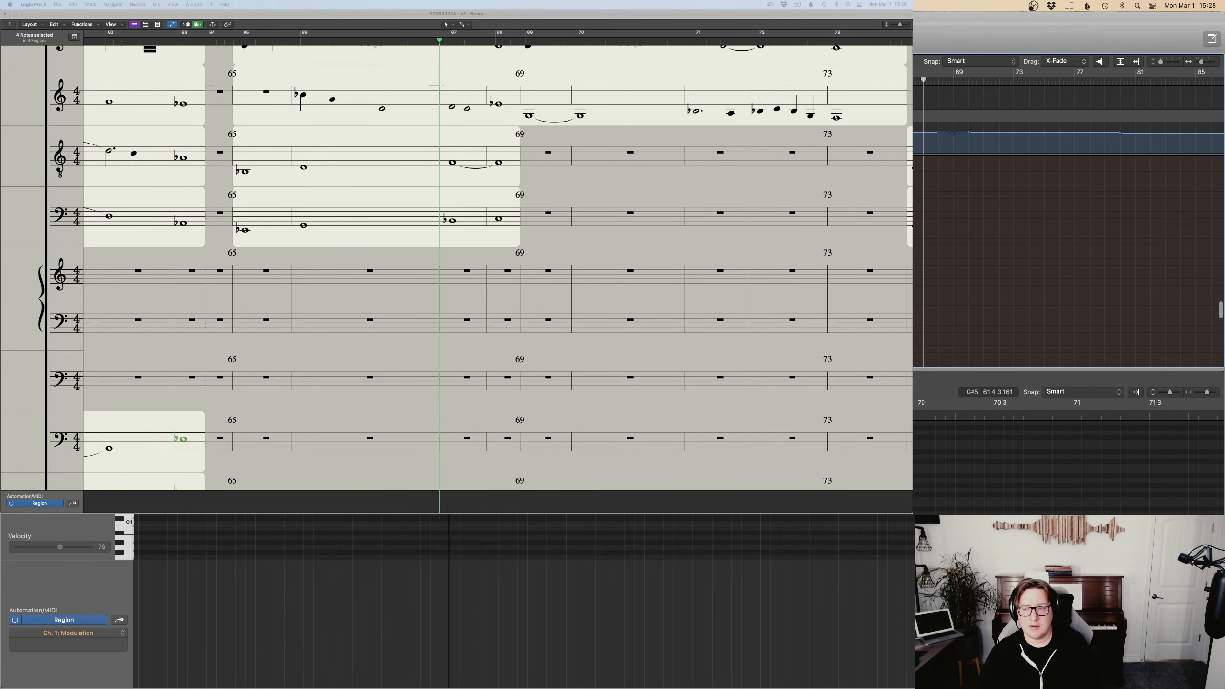
pyautogui.press('e')
pyautogui.scroll(4, 595, 236)
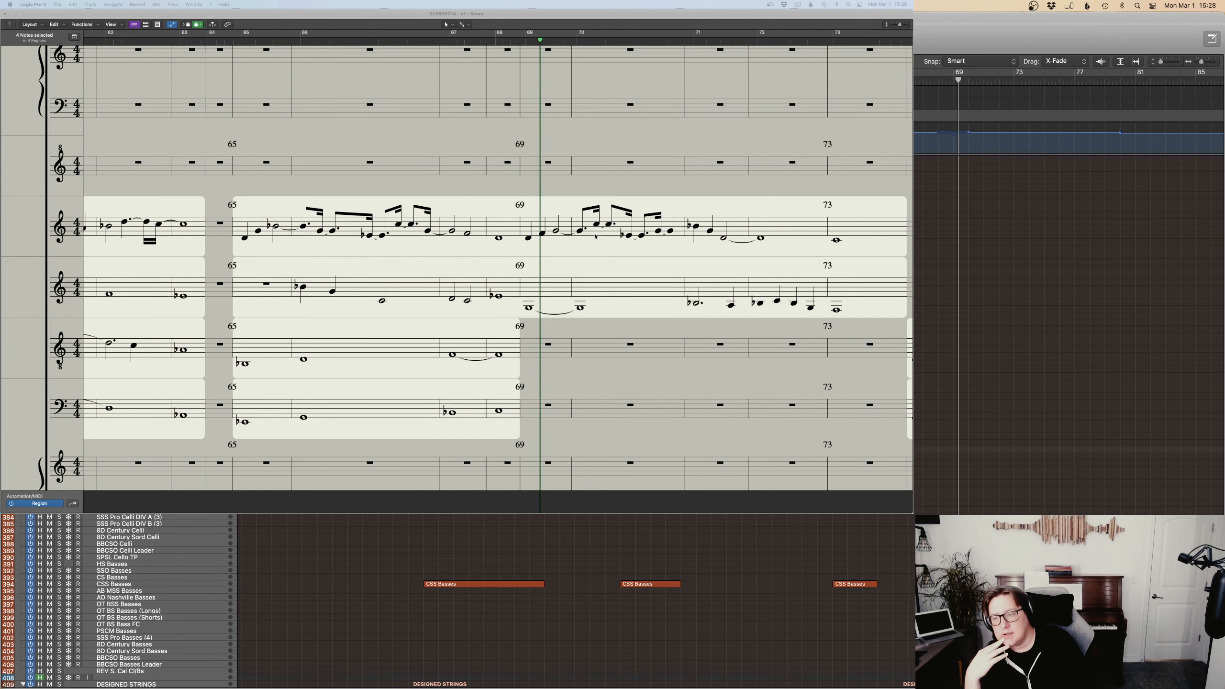
pyautogui.scroll(-2, 262, 59)
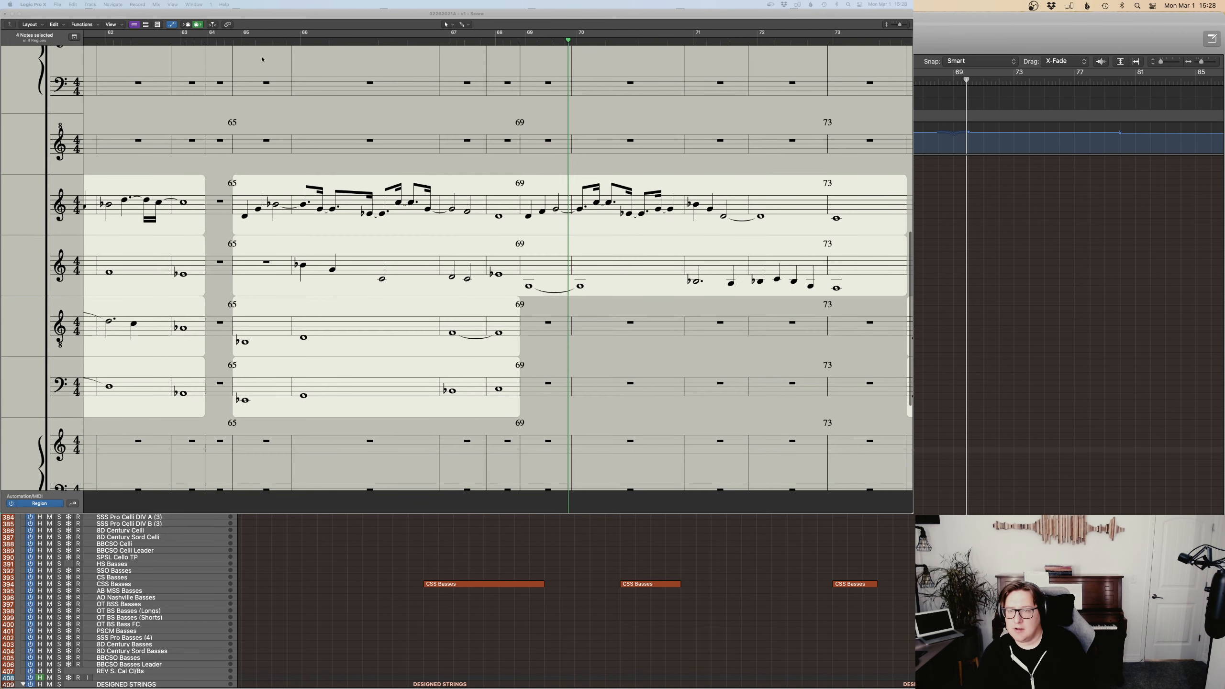
# Record a bass part on the basses track from bar 65 up to bar 69.
pyautogui.click(242, 43)
pyautogui.scroll(-10, 922, 485)
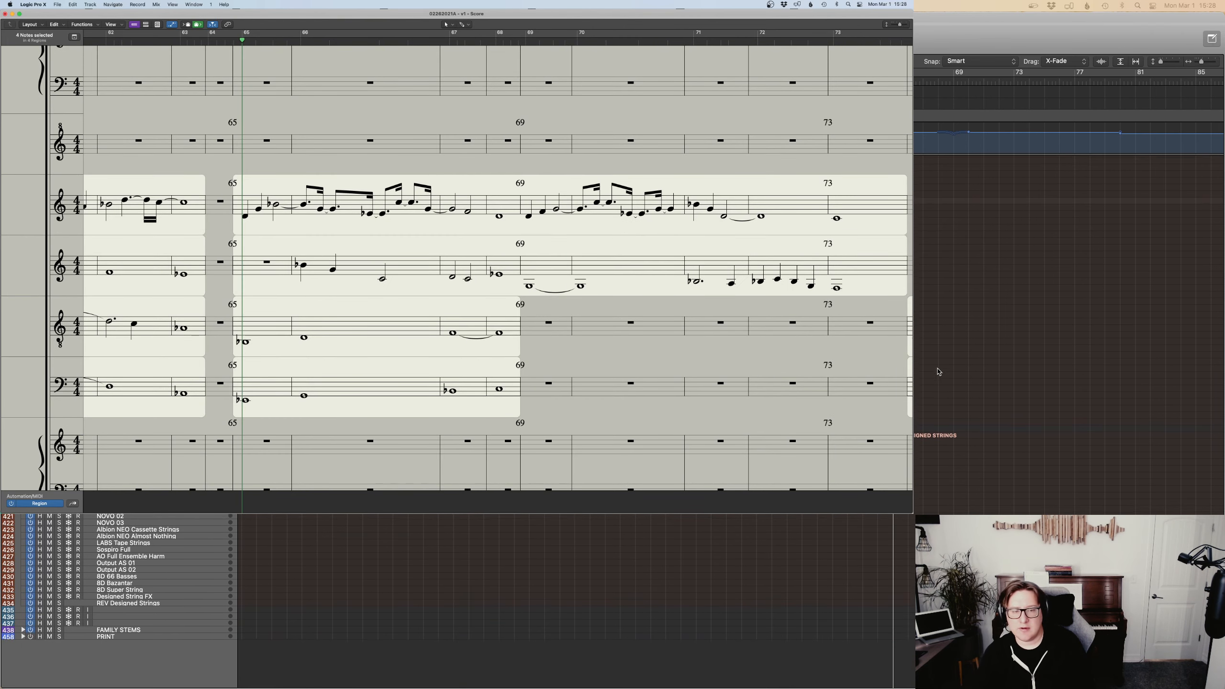
pyautogui.moveTo(925, 341); pyautogui.dragTo(910, 328)
pyautogui.press('space')
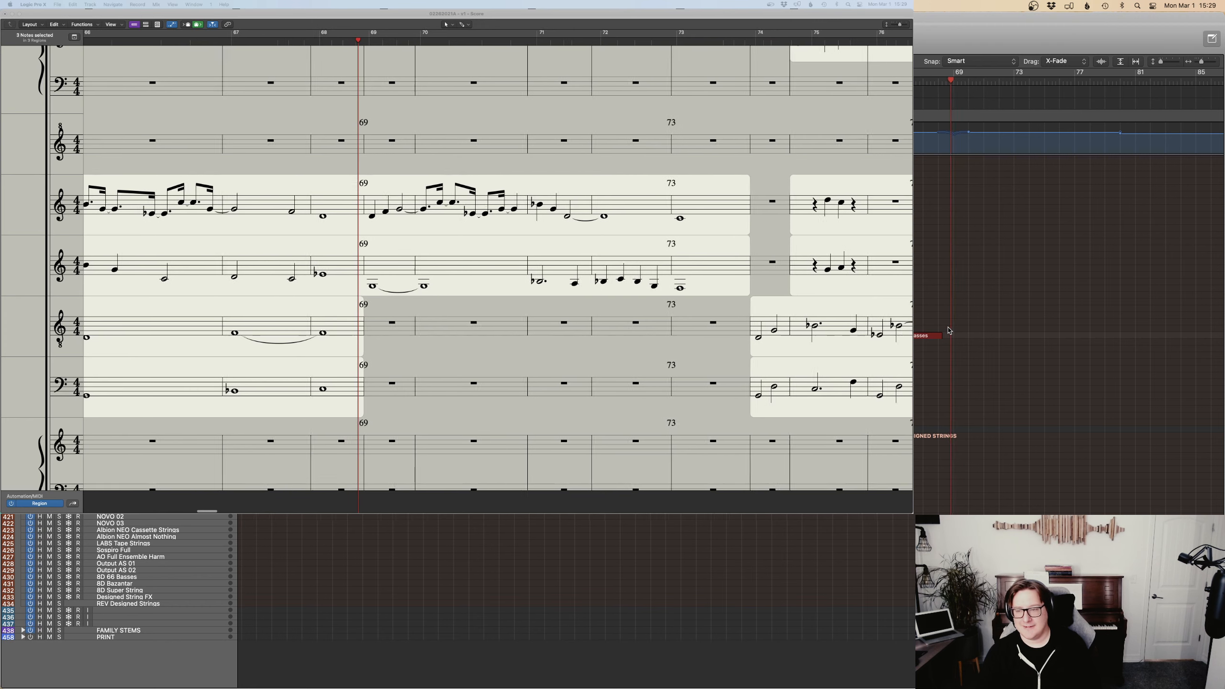
pyautogui.press('space')
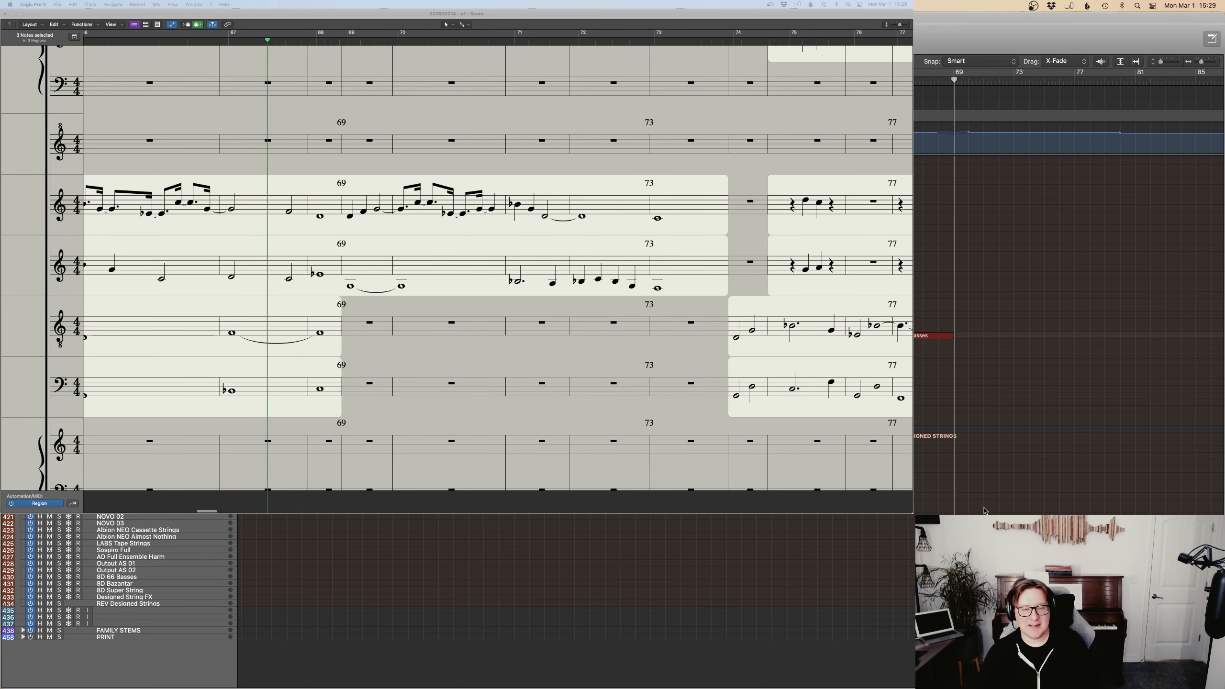
# Open the new bass region in the Piano Roll and replace bar 67's stray short notes with a single sustained note.
pyautogui.doubleClick(933, 336)
pyautogui.click(955, 410)
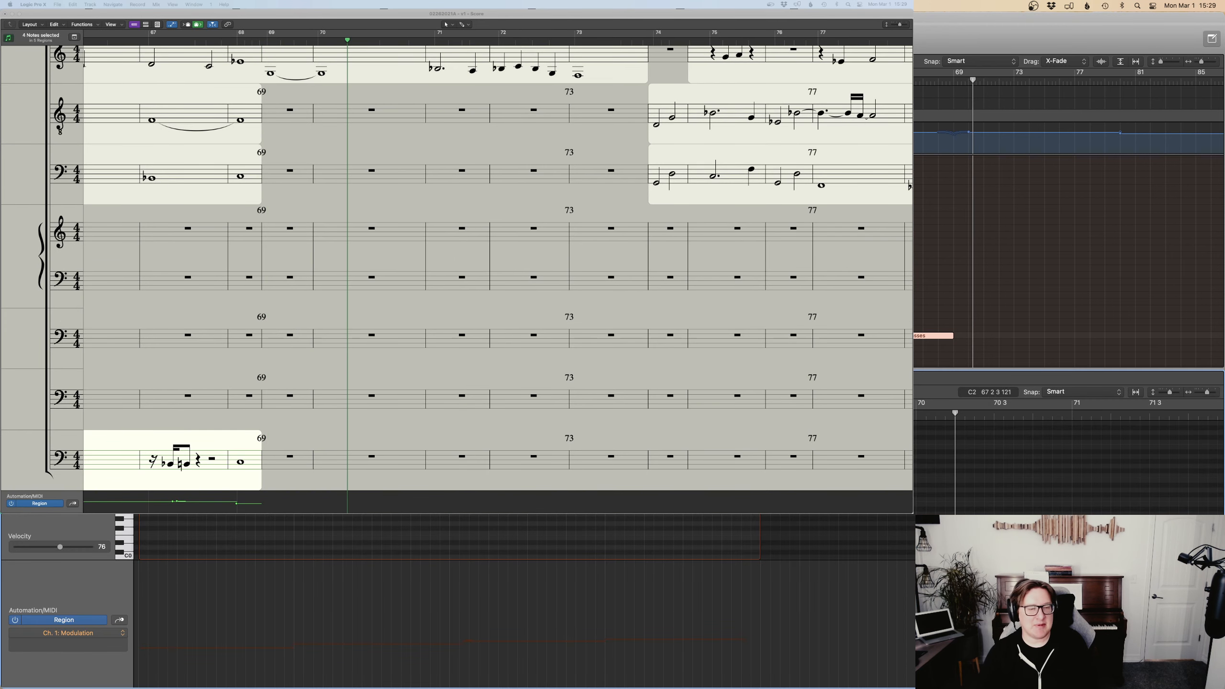
pyautogui.press('Delete')
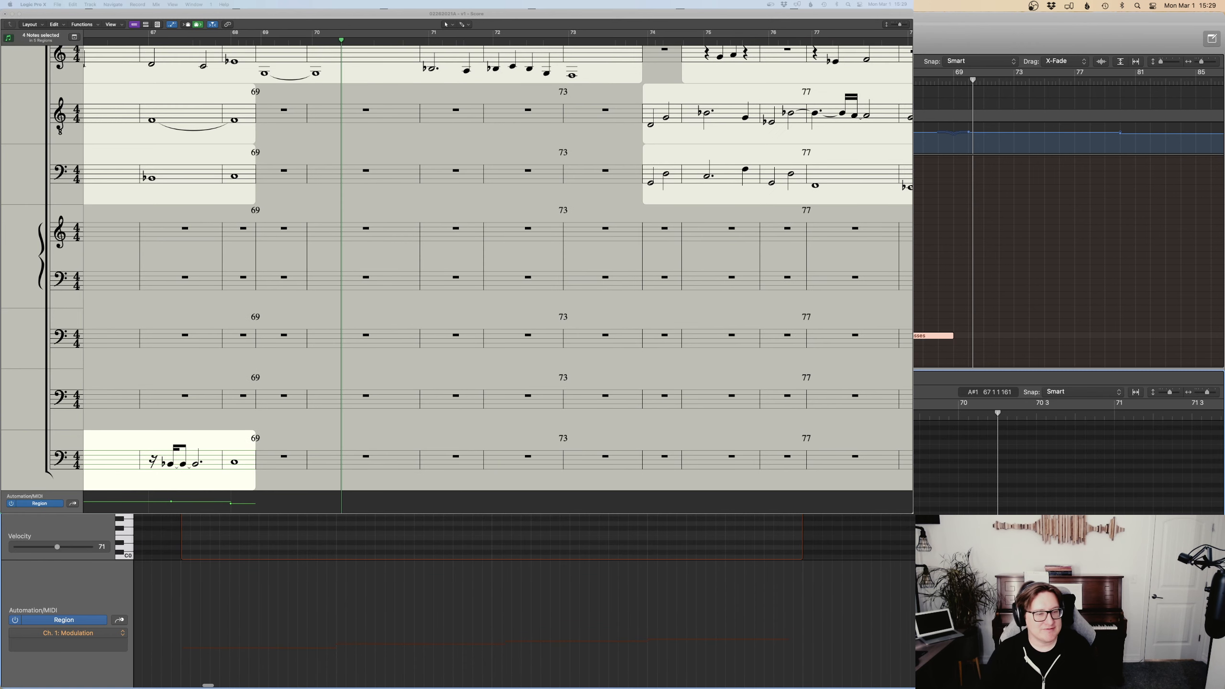
pyautogui.moveTo(505, 454); pyautogui.dragTo(491, 454)
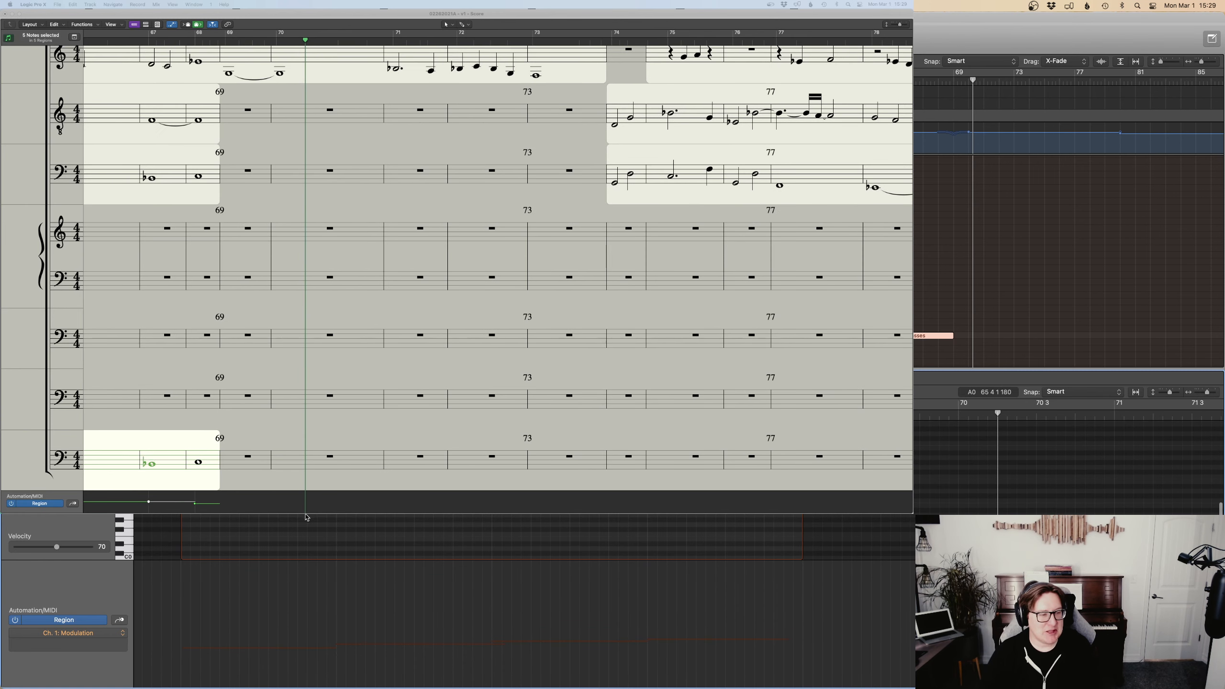
# Draw expression automation in the bass region, rising from 44 at bar 65 to 56 at bar 68.
pyautogui.click(229, 486)
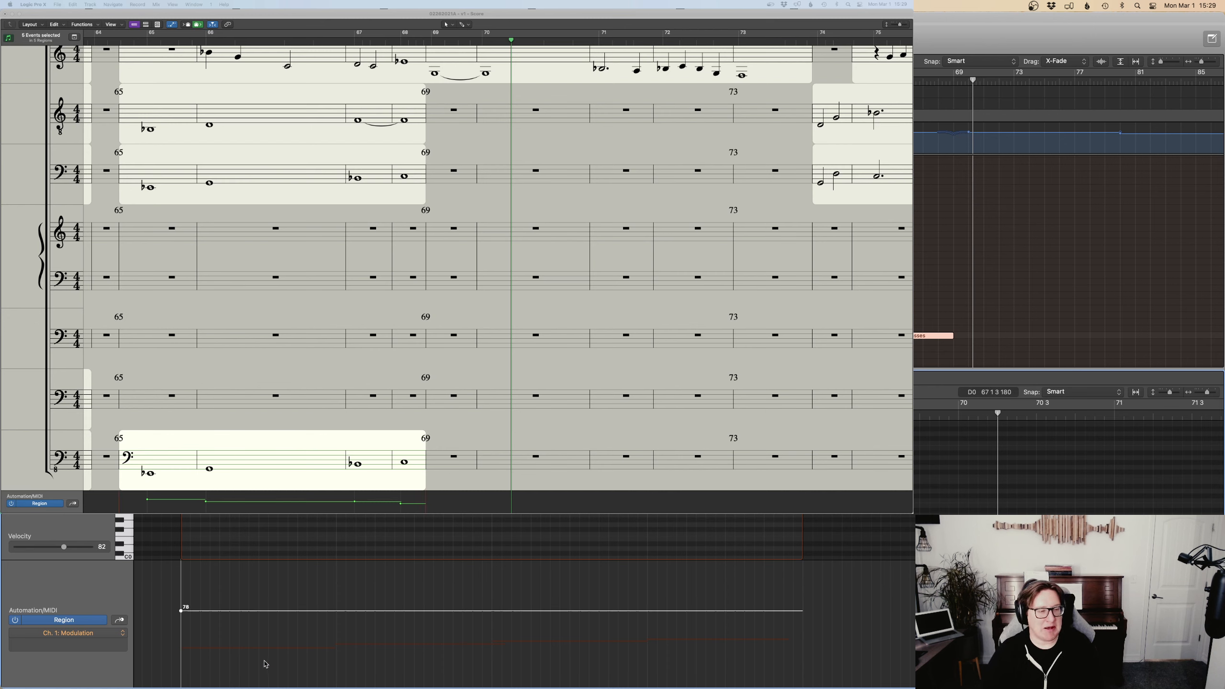
pyautogui.moveTo(265, 664)
pyautogui.mouseDown()
pyautogui.moveTo(269, 652)
pyautogui.moveTo(254, 656)
pyautogui.mouseUp()
pyautogui.press('space')
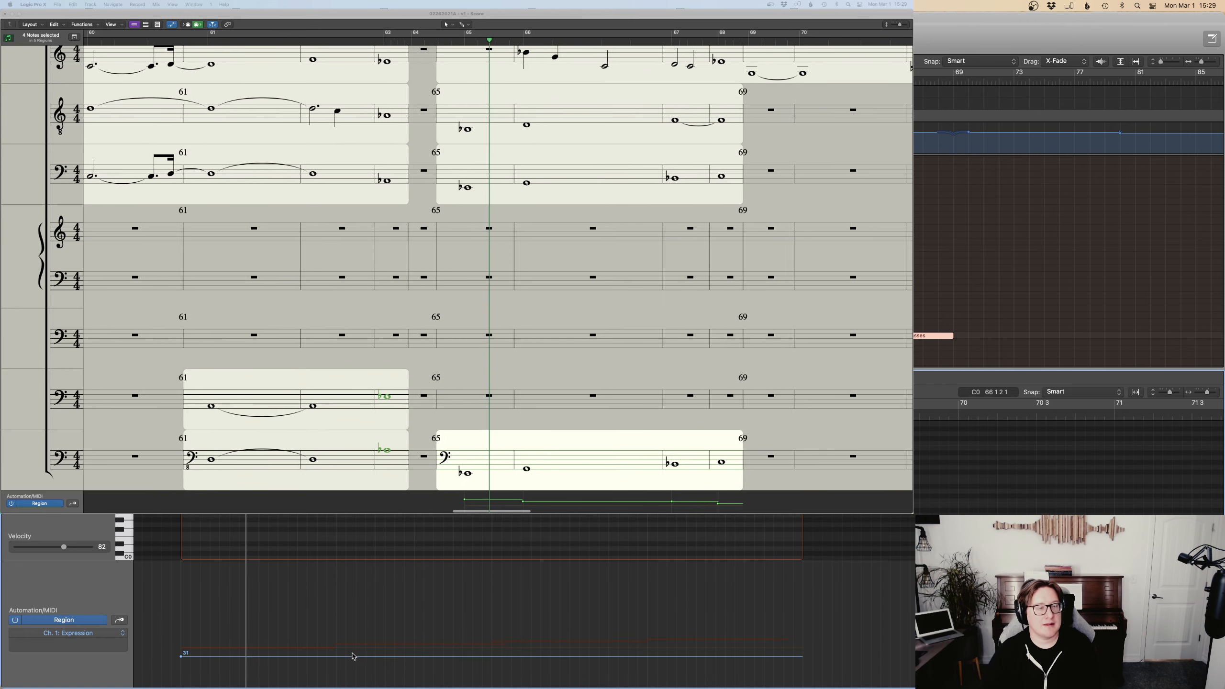
pyautogui.moveTo(356, 656); pyautogui.dragTo(350, 644)
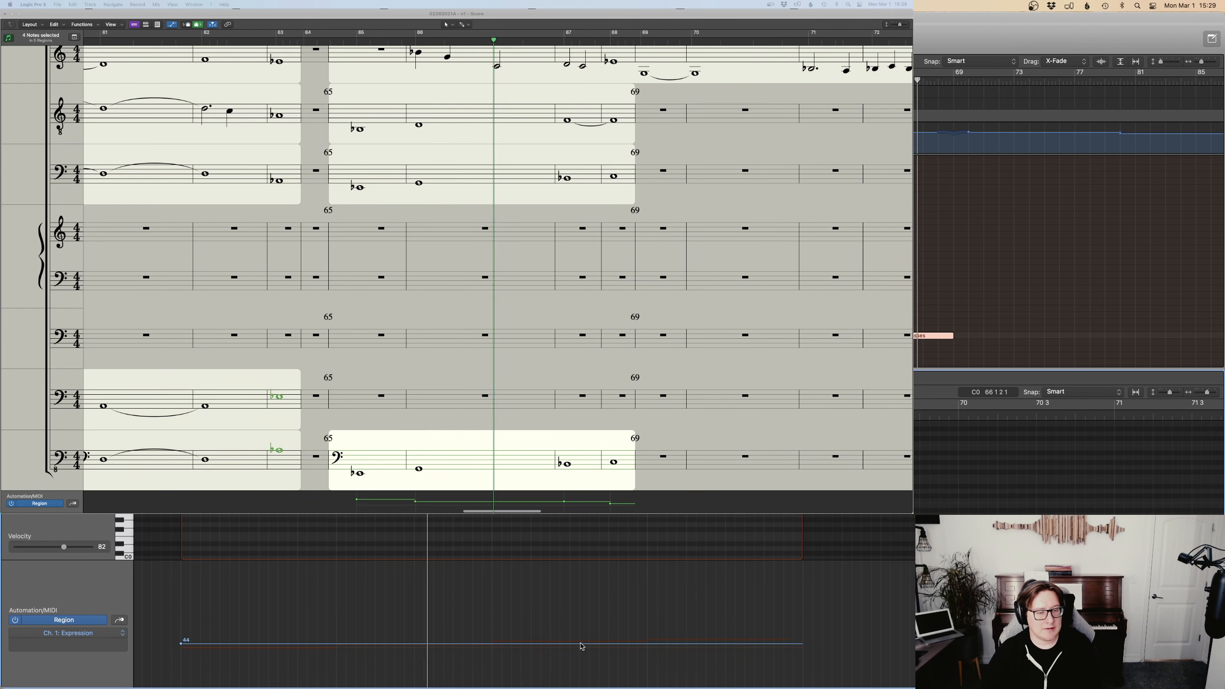
pyautogui.click(580, 644)
pyautogui.moveTo(580, 644); pyautogui.dragTo(648, 631)
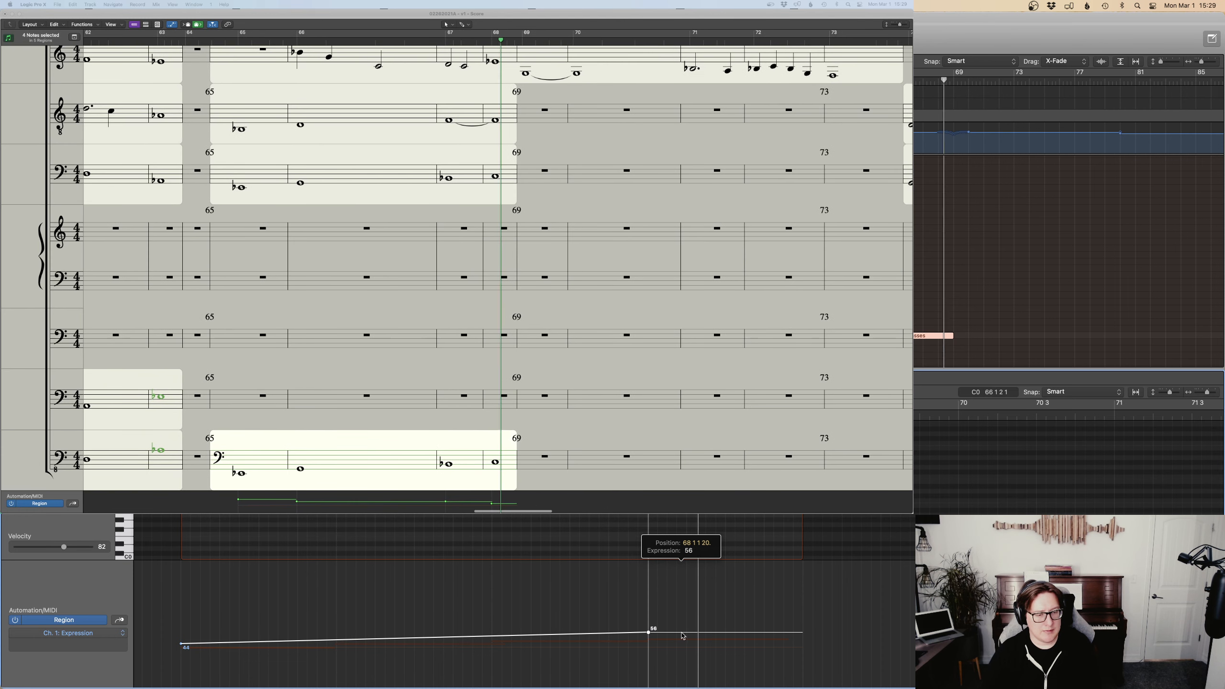
# Drop the bass region's expression from bar 68 to near zero at the region's end, and bend the descent into a smooth curve.
pyautogui.click(681, 635)
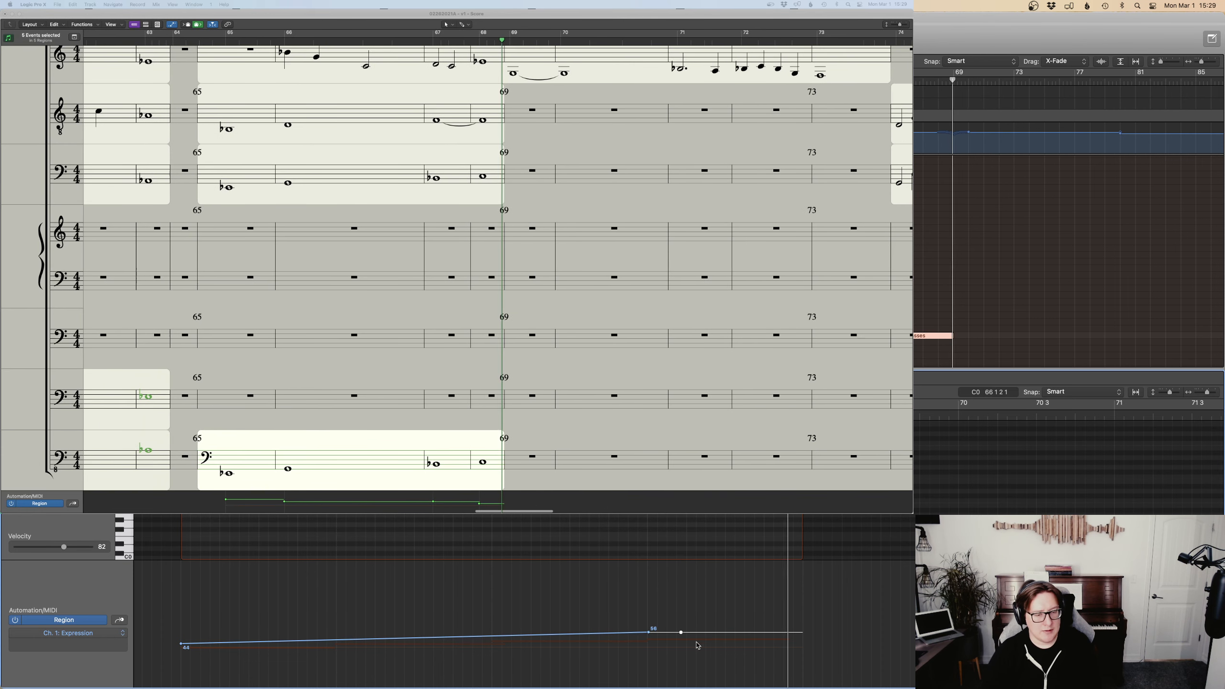
pyautogui.moveTo(683, 637); pyautogui.dragTo(813, 677)
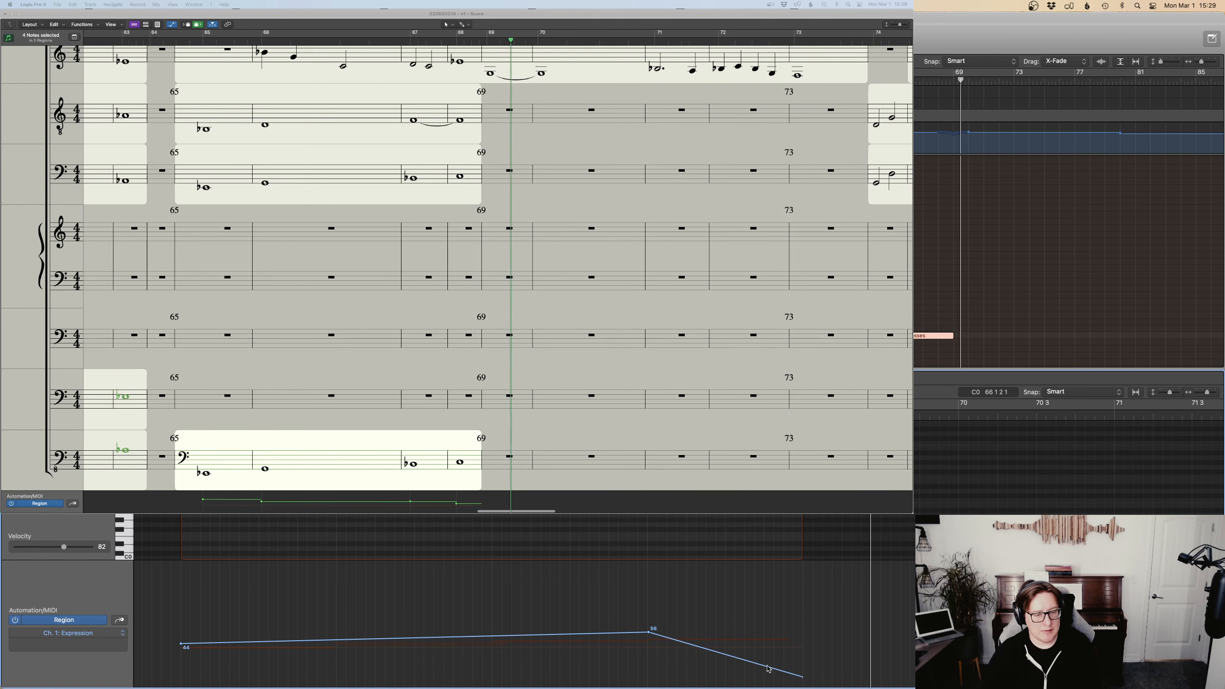
pyautogui.press('t')
pyautogui.press('w')
pyautogui.moveTo(733, 657); pyautogui.dragTo(733, 651)
pyautogui.press('t')
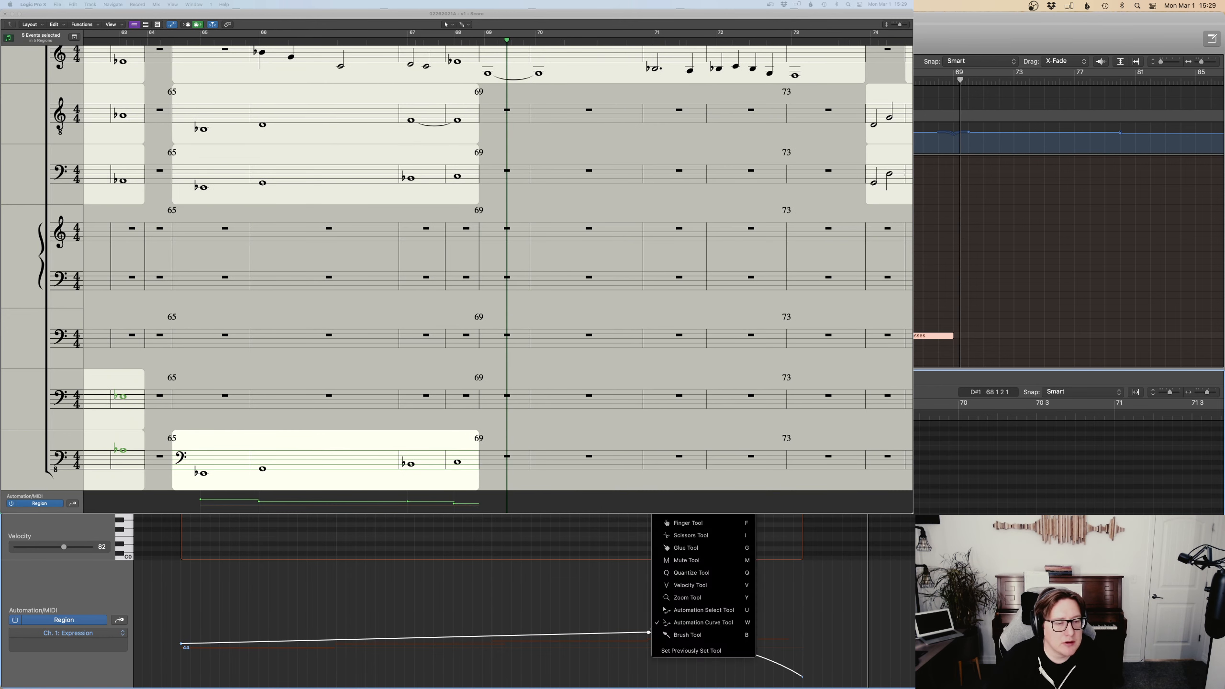
pyautogui.press('t')
pyautogui.click(666, 644)
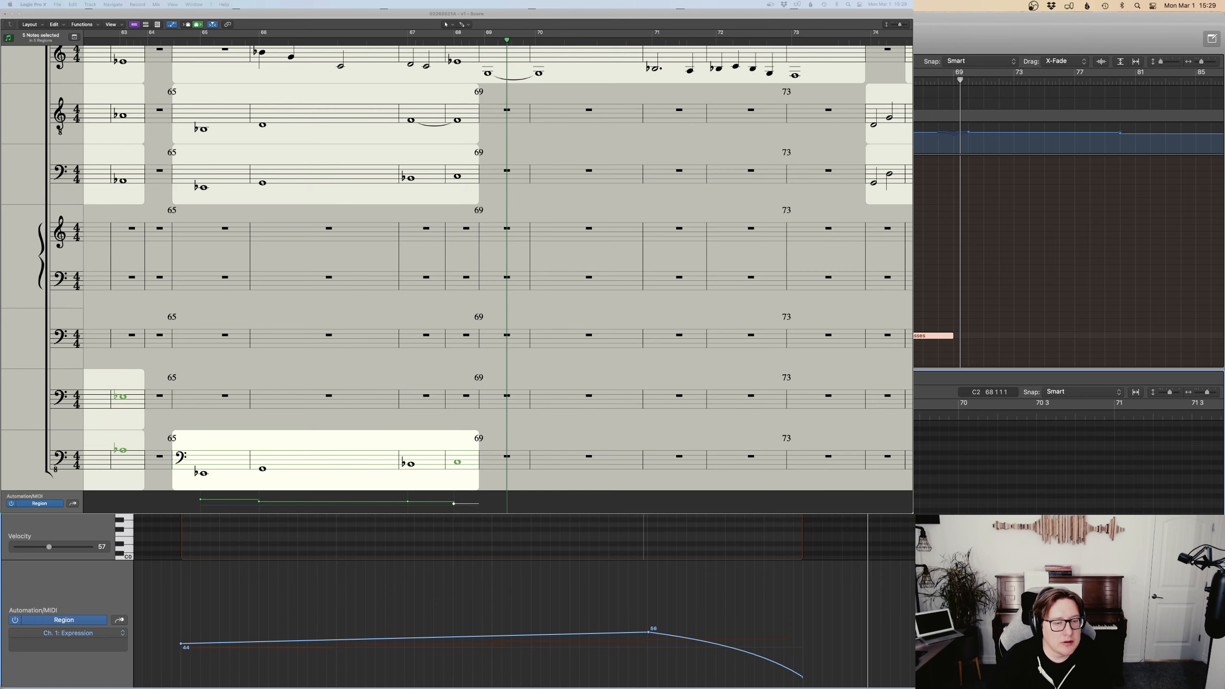
# Copy the bass region at bars 65 to 69 onto the CSS Celli track and delete the copy's notes, keeping its expression automation.
pyautogui.press('space')
pyautogui.press('p')
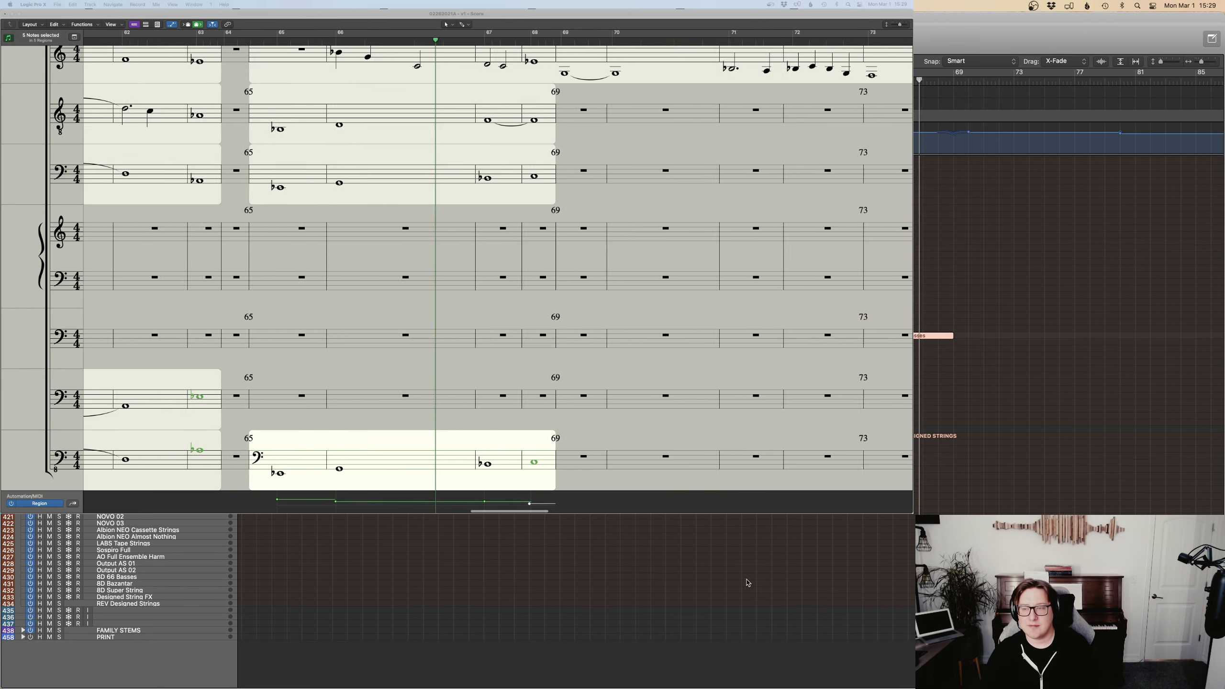
pyautogui.scroll(3, 1015, 475)
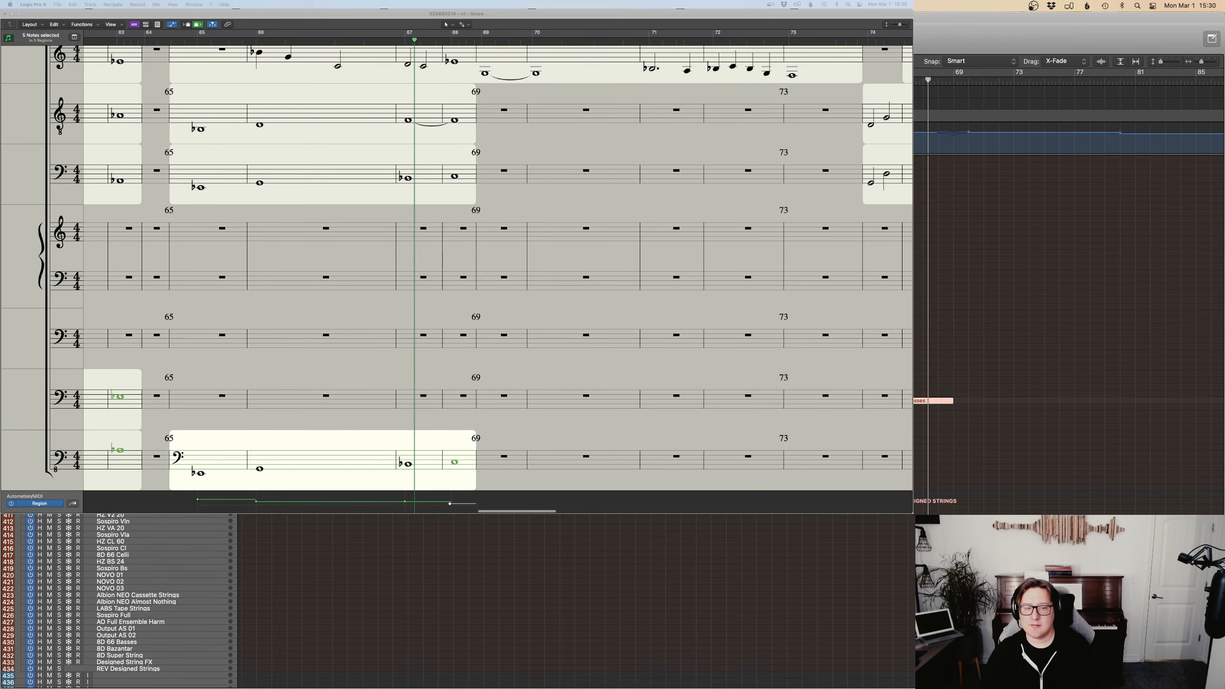
pyautogui.scroll(2, 1015, 475)
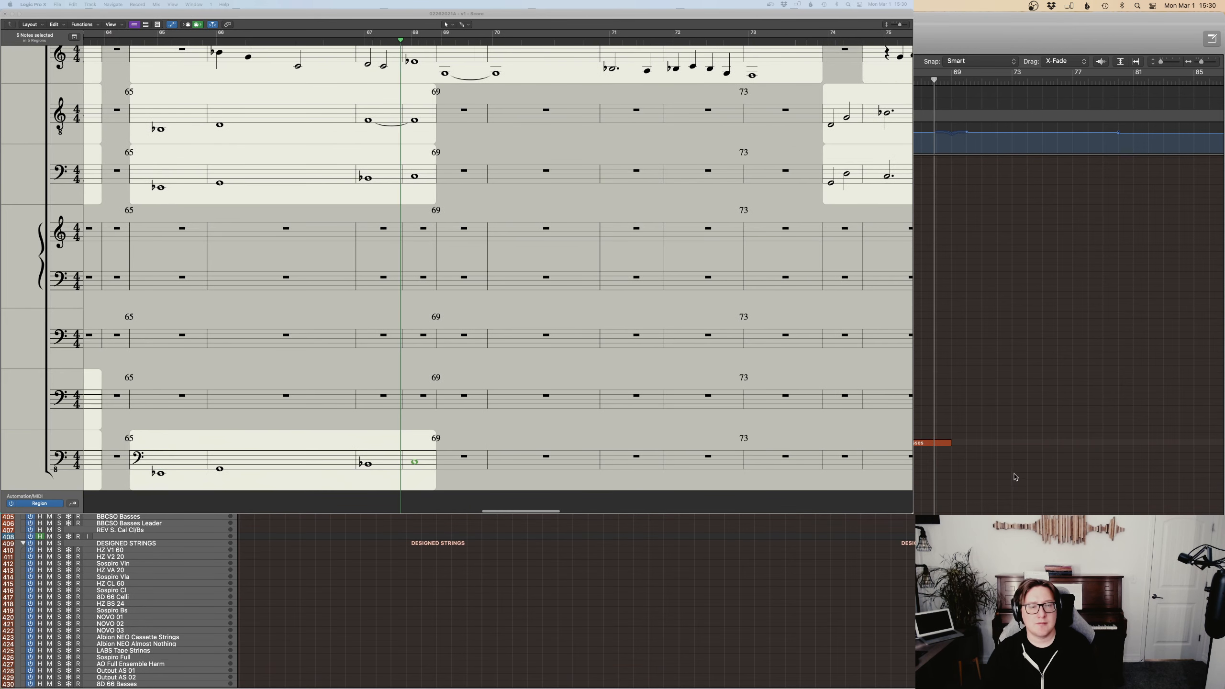
pyautogui.moveTo(943, 428); pyautogui.dragTo(920, 443)
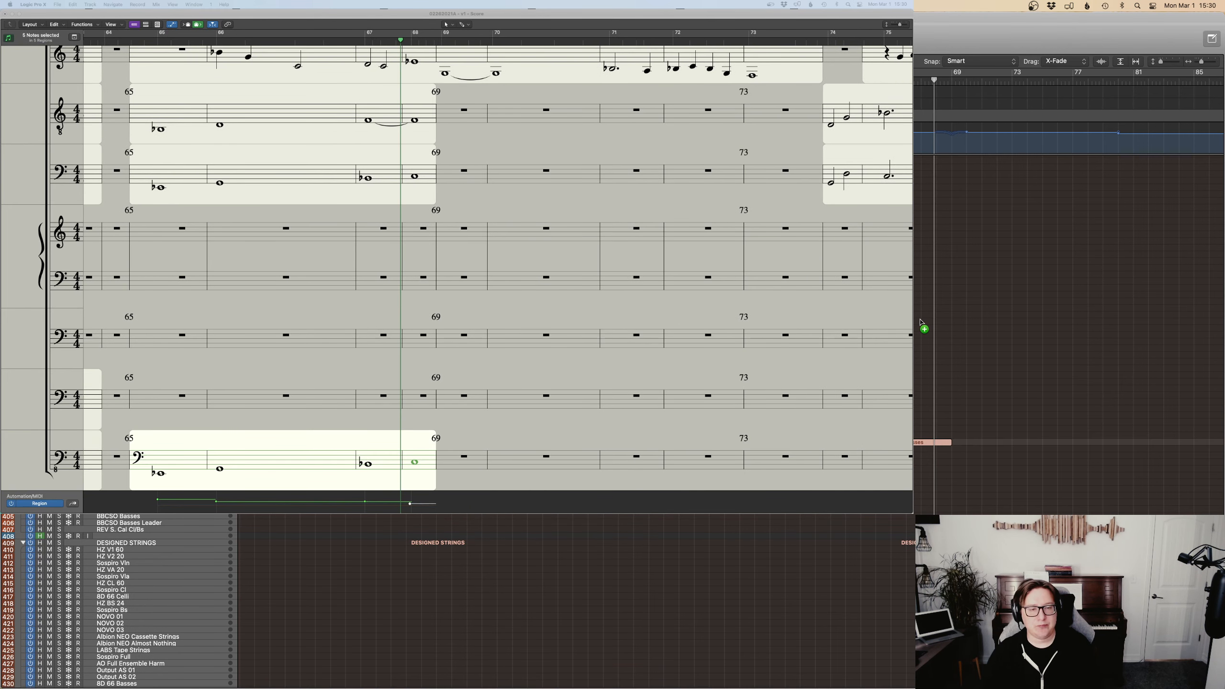
pyautogui.moveTo(920, 320); pyautogui.dragTo(920, 309)
pyautogui.press('p')
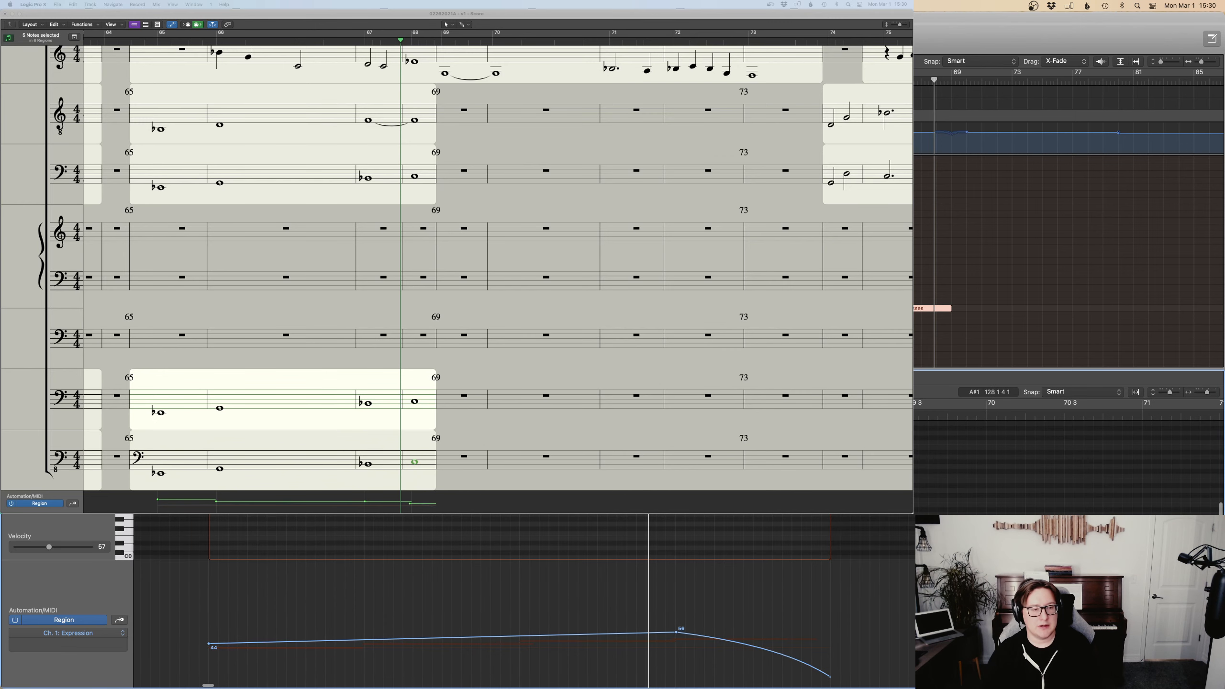
pyautogui.click(240, 415)
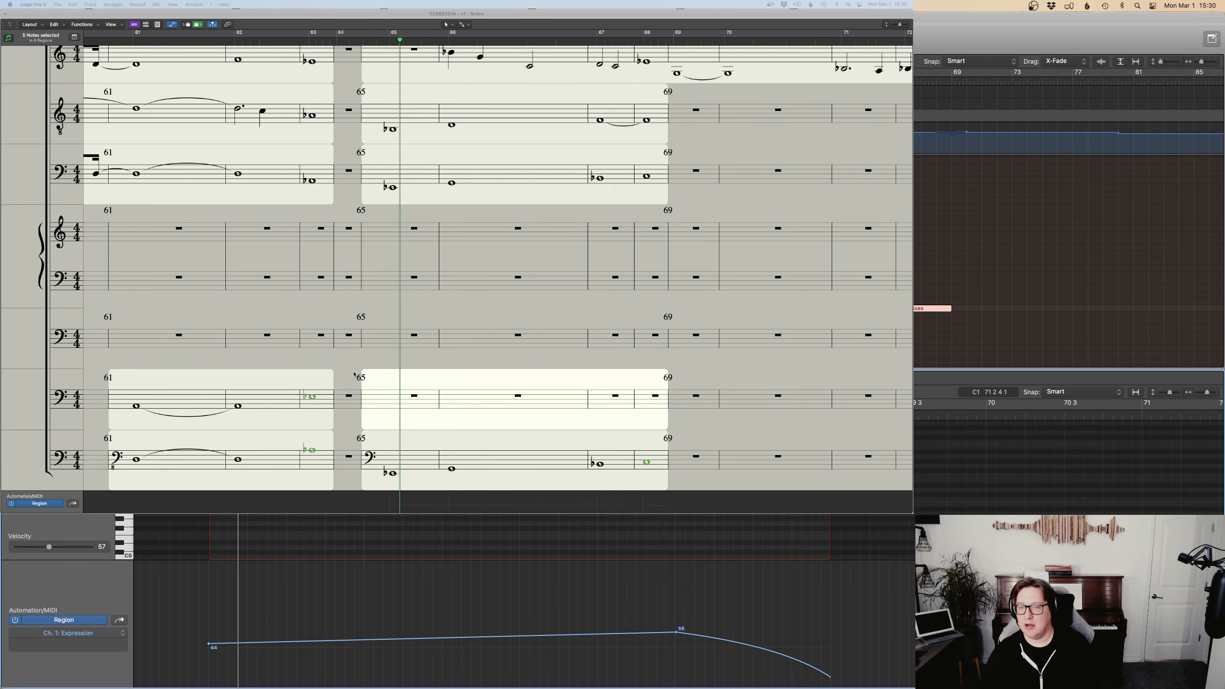
# Switch to Vienna Ensemble Pro to check the string instrument loaded in Kontakt, and return to the Logic Pro score.
pyautogui.press(',')
pyautogui.press('space')
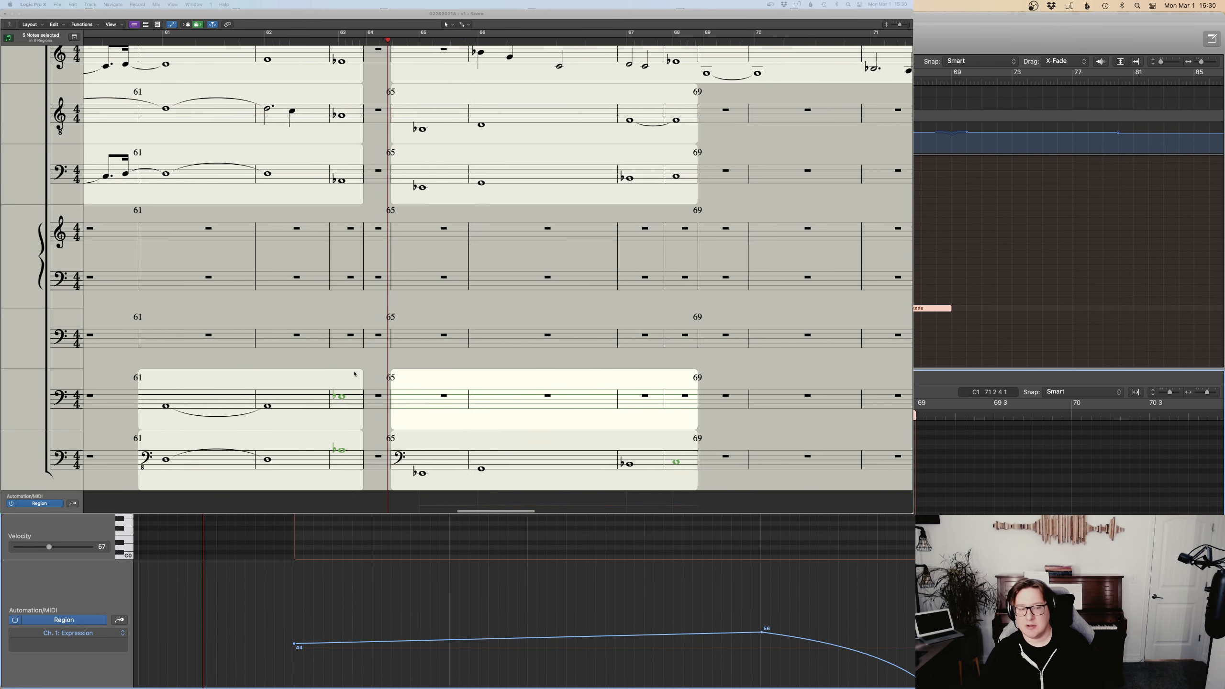
pyautogui.hotkey('ctrl', 'Up')
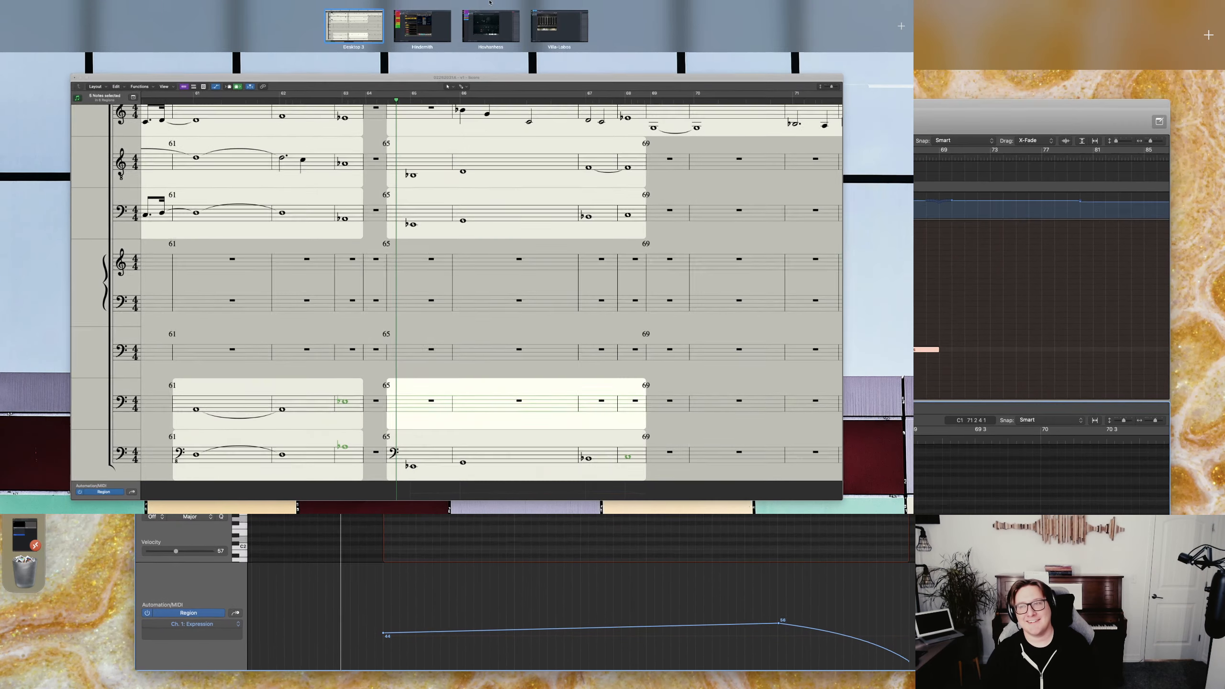
pyautogui.click(425, 30)
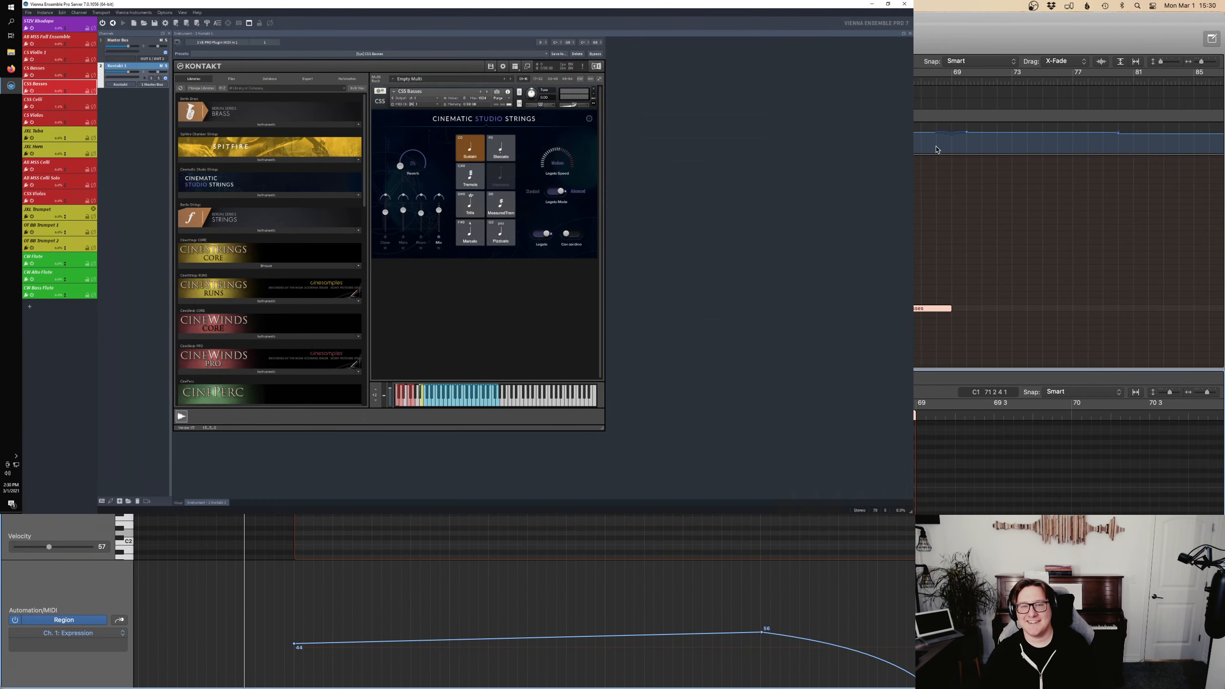
pyautogui.click(1176, 89)
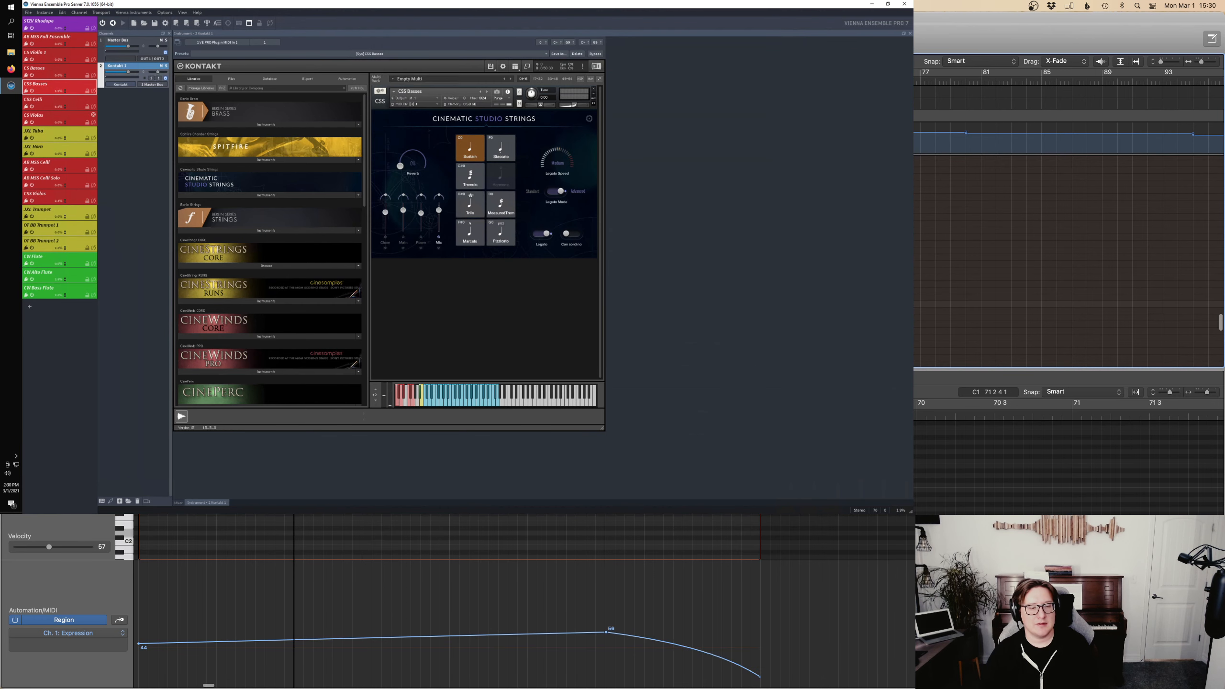
pyautogui.hscroll(-3, 526, 598)
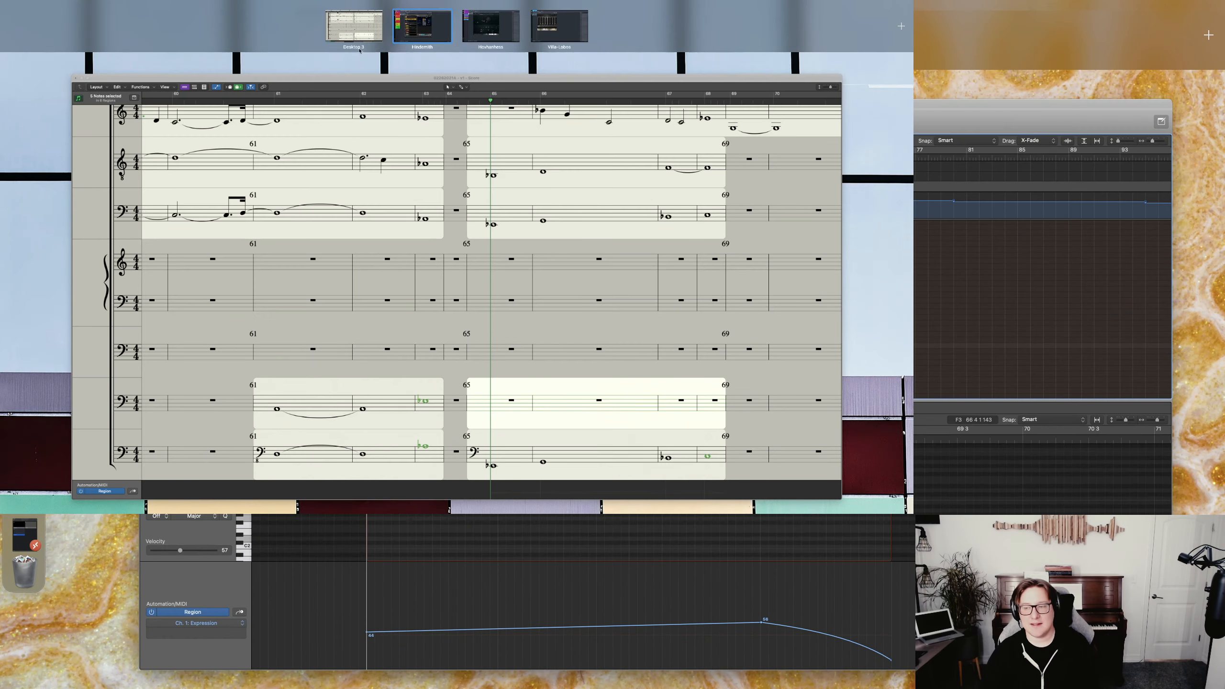
pyautogui.hotkey('ctrl', 'Up')
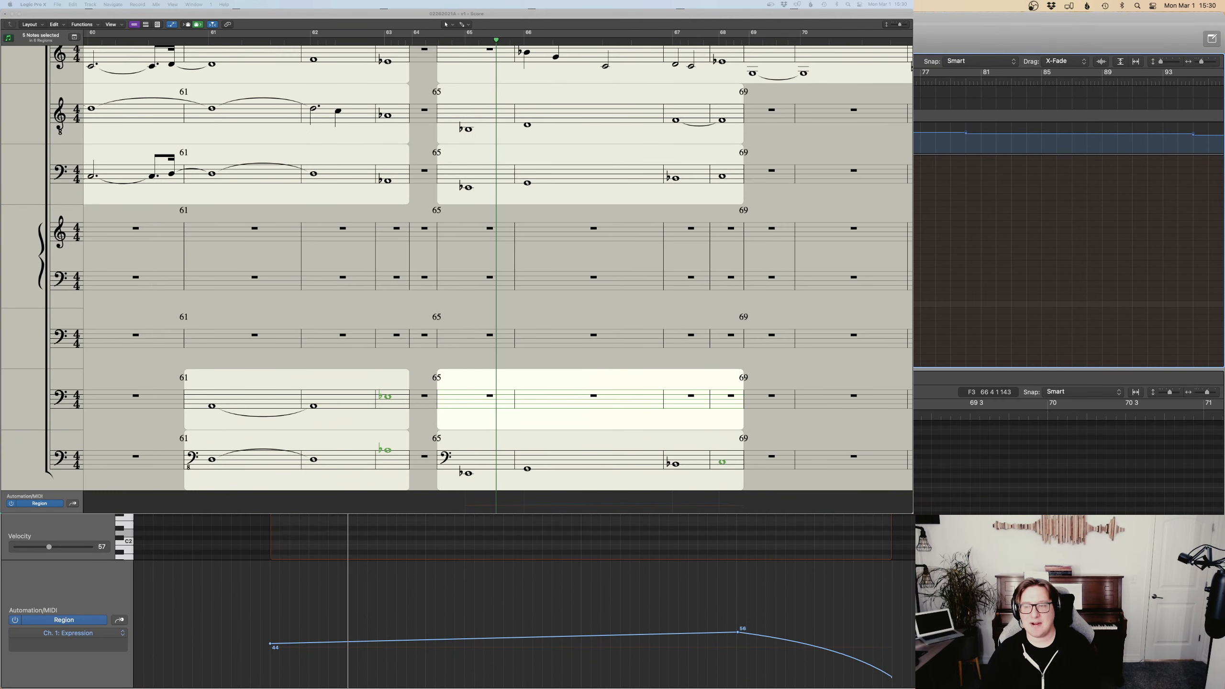
# Record a celli part over bars 65 to 69 and close the Piano Roll.
pyautogui.press('Down')
pyautogui.press('r')
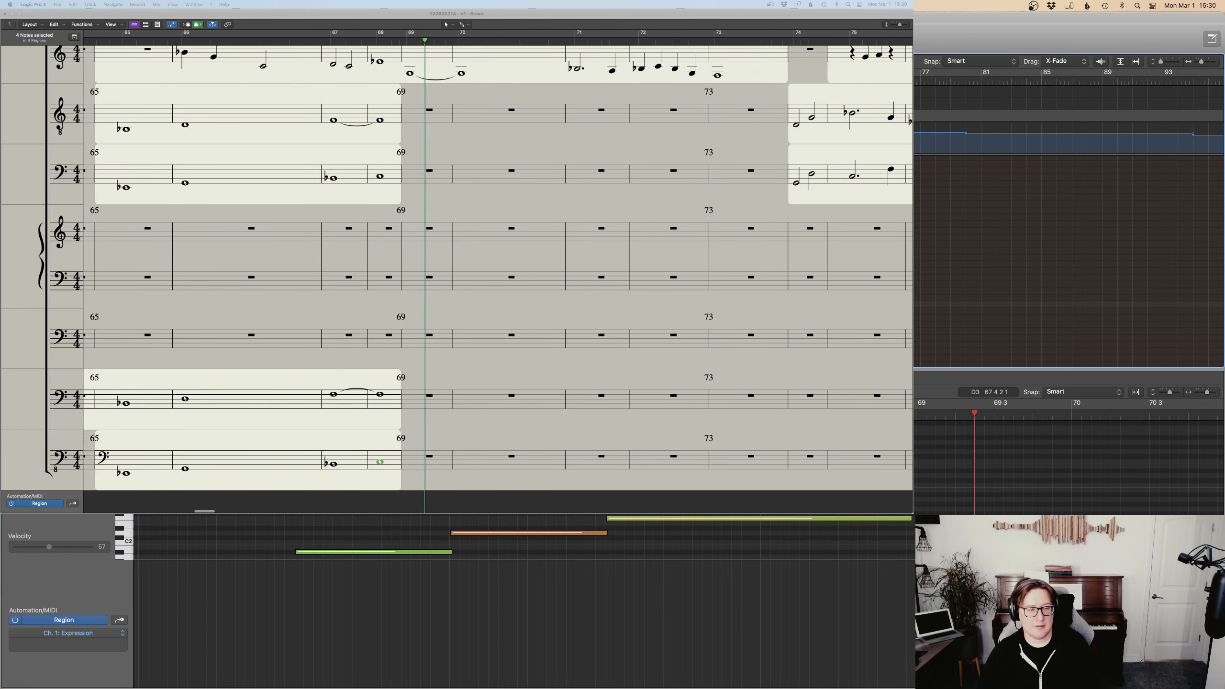
pyautogui.click(686, 484)
pyautogui.press('p')
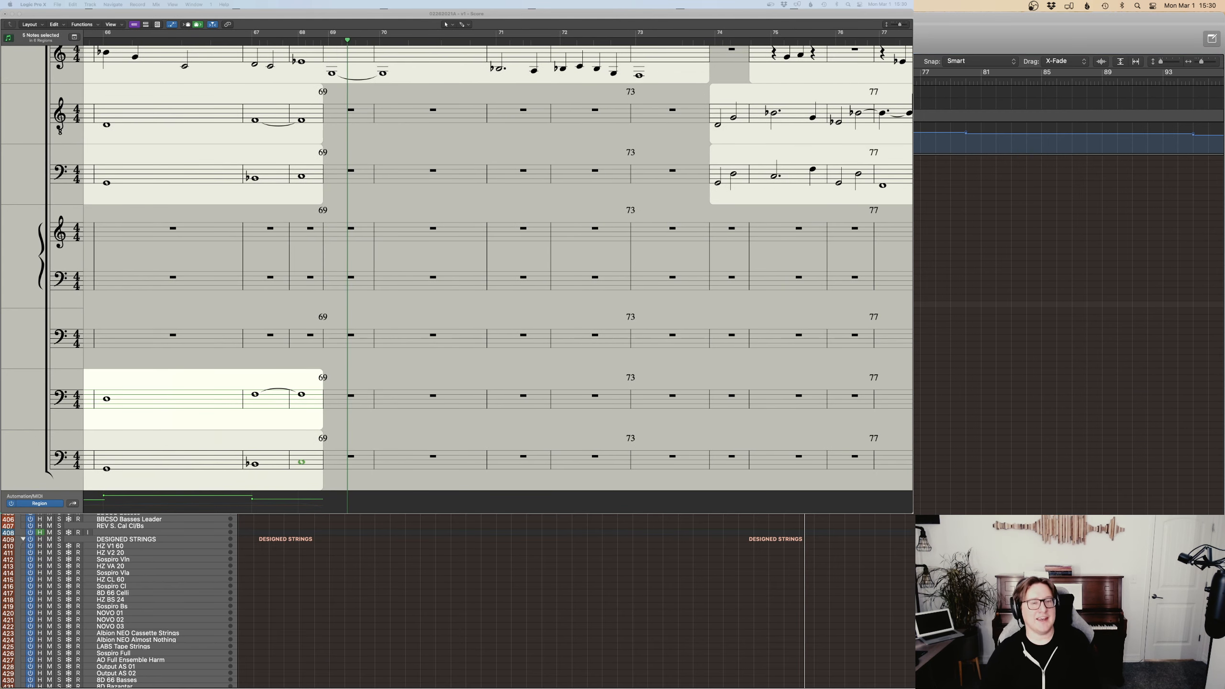
# Play back the passage from around bar 60 and review the new celli and bass parts against the choir.
pyautogui.scroll(15, 603, 598)
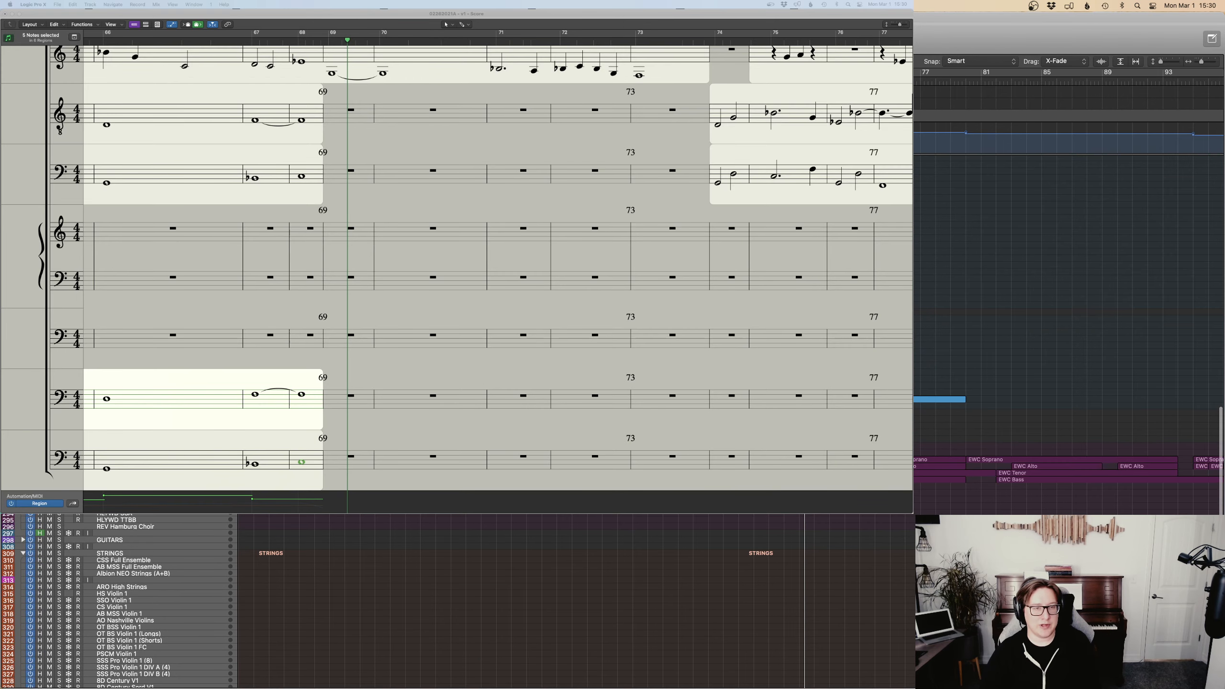
pyautogui.scroll(-15, 603, 598)
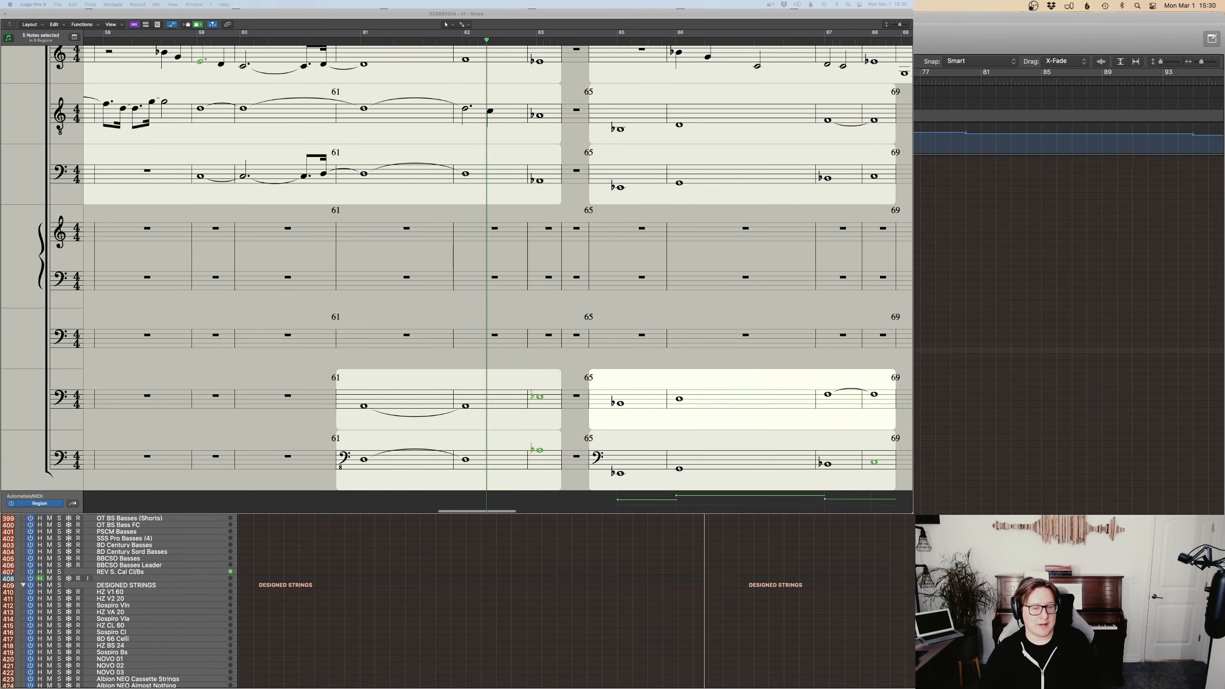
pyautogui.press(',')
pyautogui.press(',')
pyautogui.press(',')
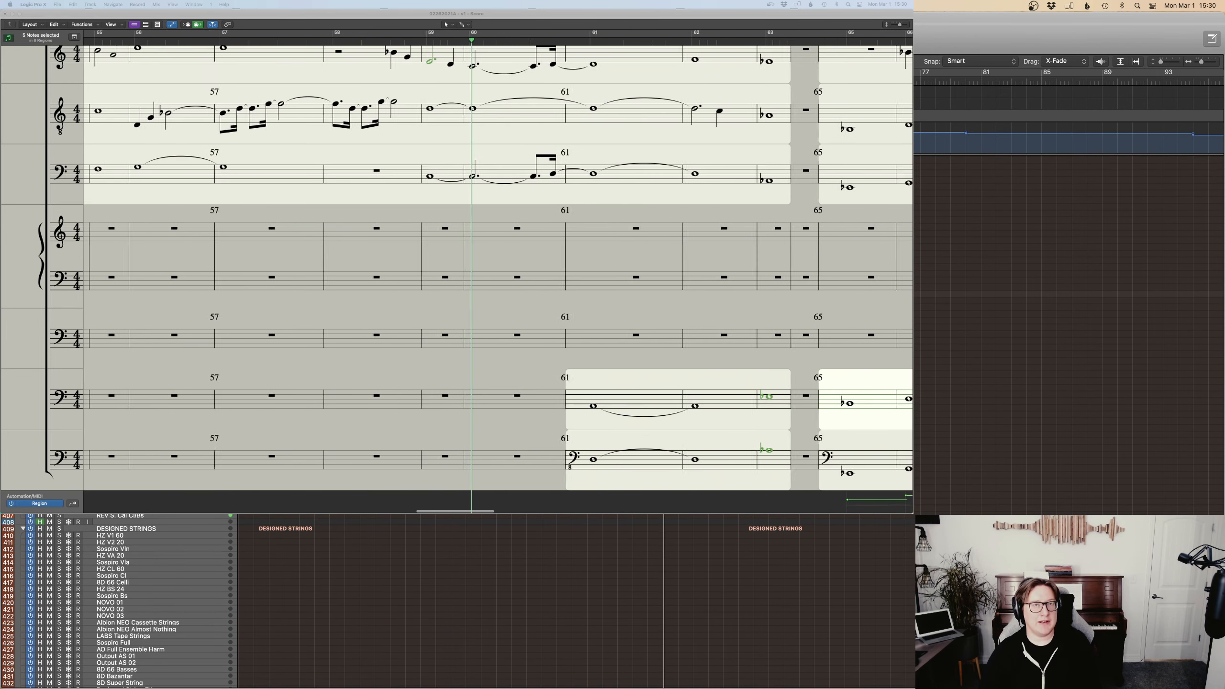
pyautogui.scroll(10, 603, 598)
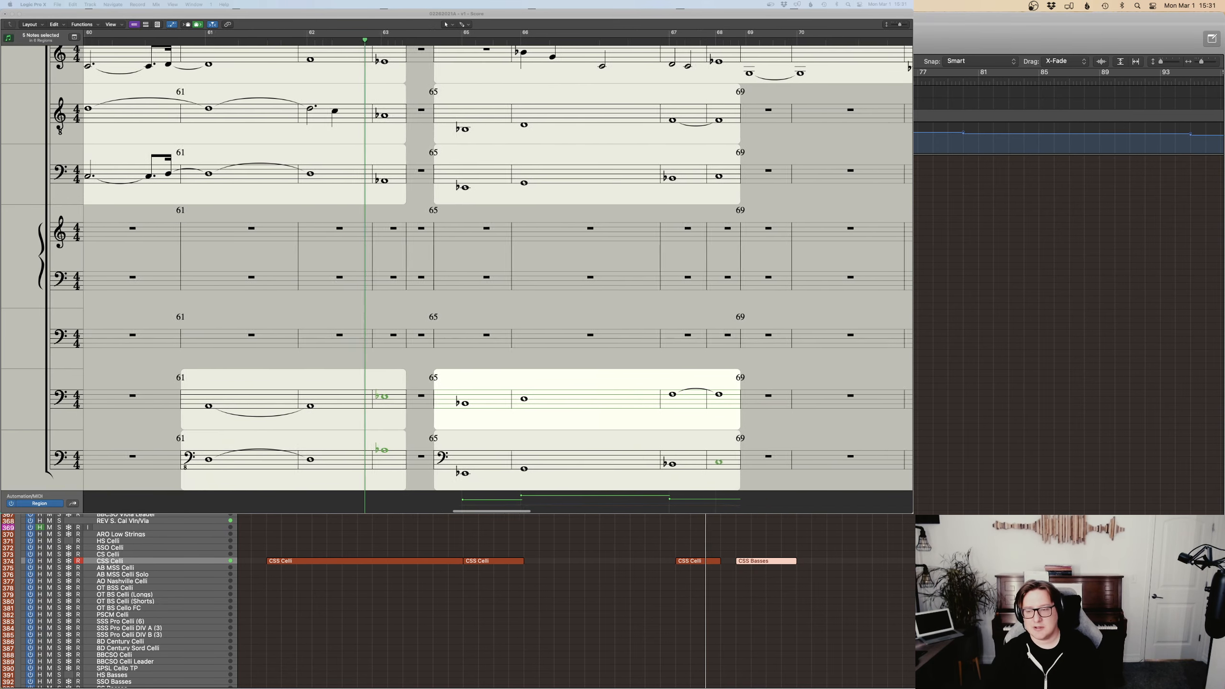
pyautogui.scroll(15, 952, 352)
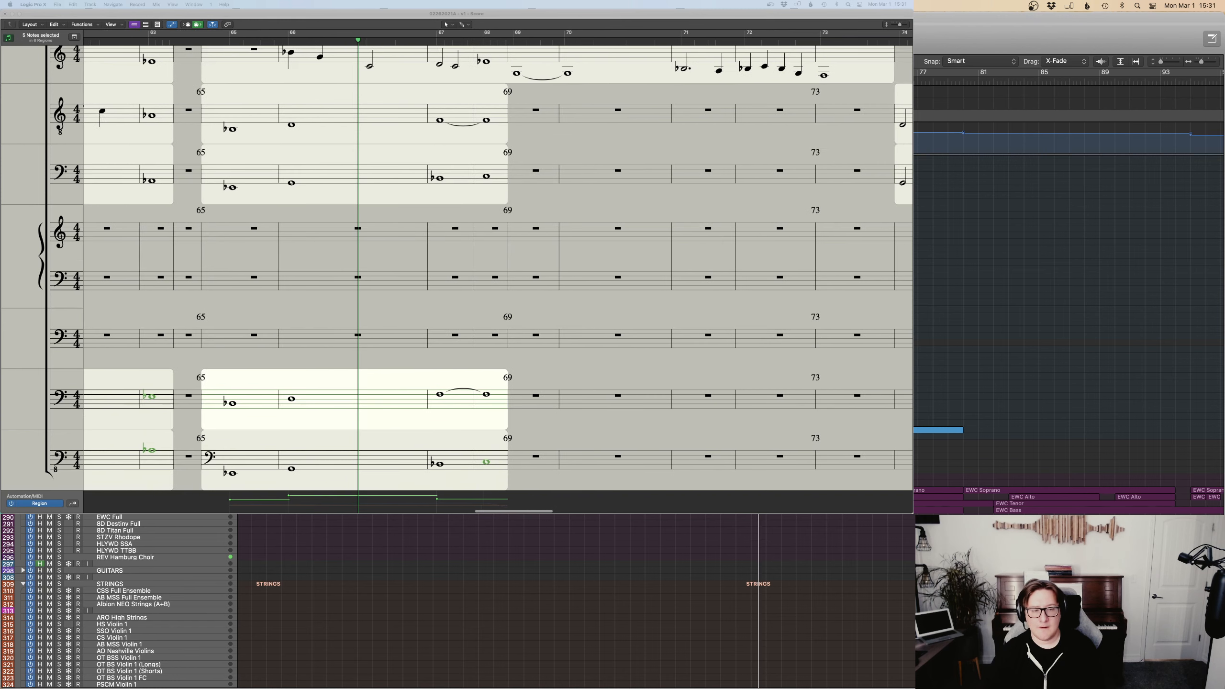
# In the alto-staff region starting at bar 65, set modulation to 0 at the start and 5 at bar 66, with a curved rise to 84.
pyautogui.doubleClick(752, 497)
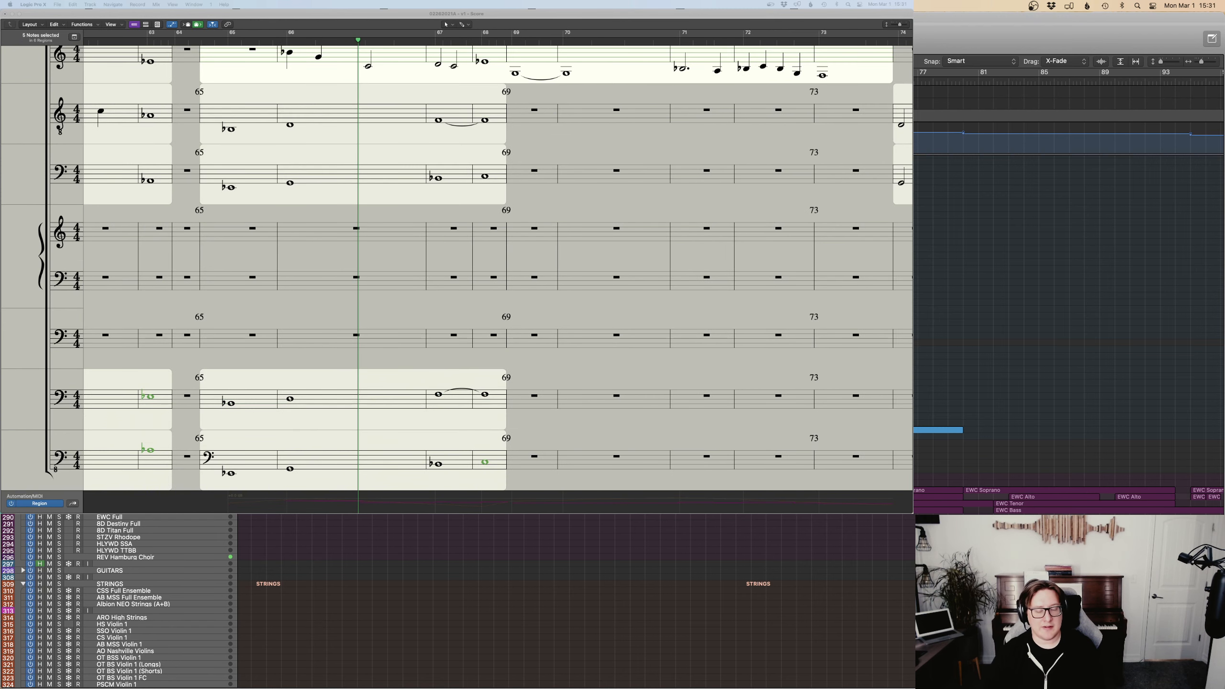
pyautogui.hscroll(-5, 675, 516)
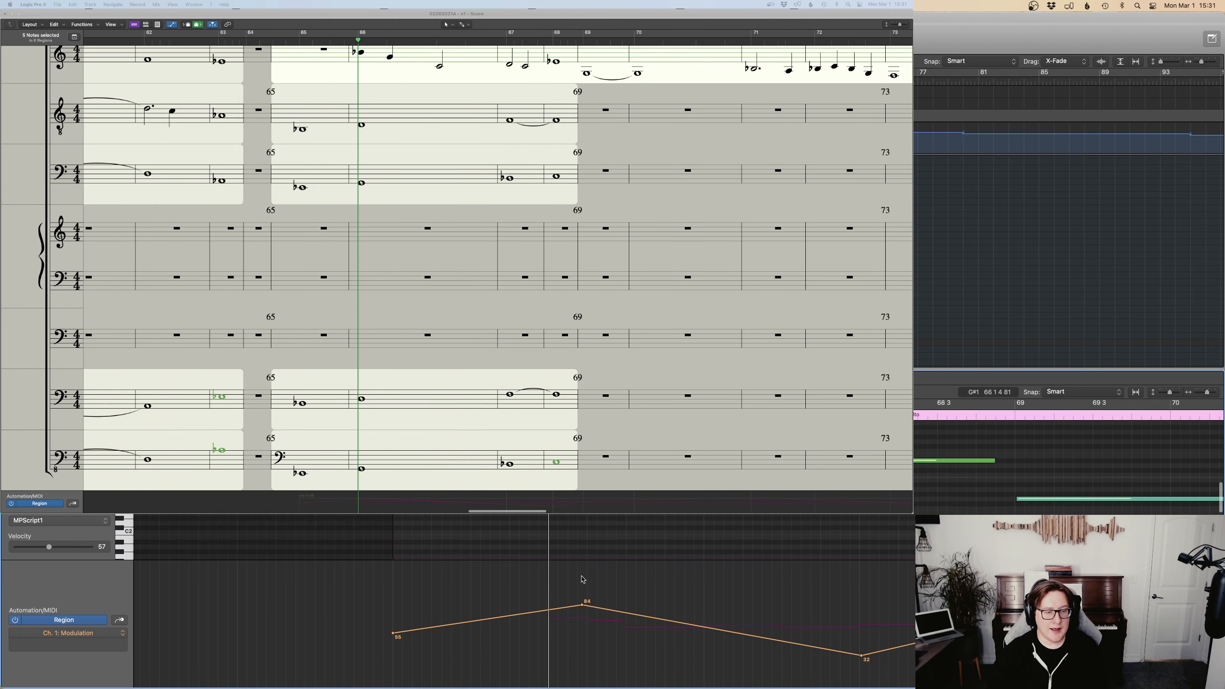
pyautogui.moveTo(584, 607); pyautogui.dragTo(530, 682)
pyautogui.click(550, 609)
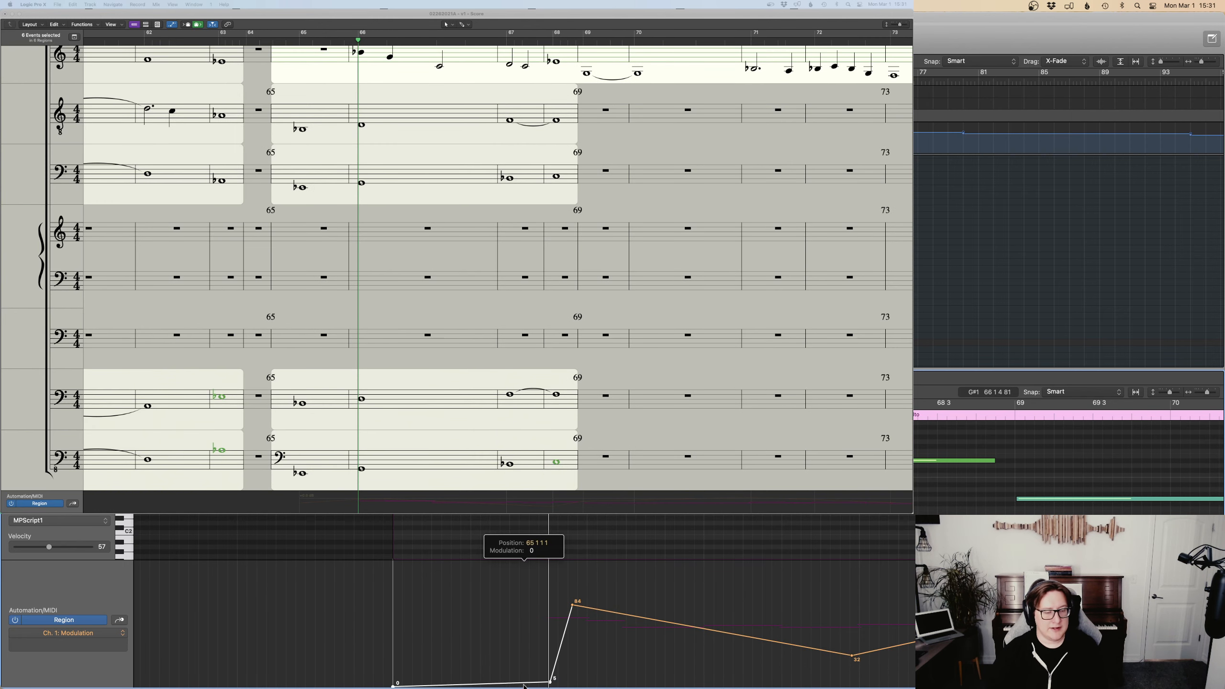
pyautogui.moveTo(568, 641); pyautogui.dragTo(563, 627)
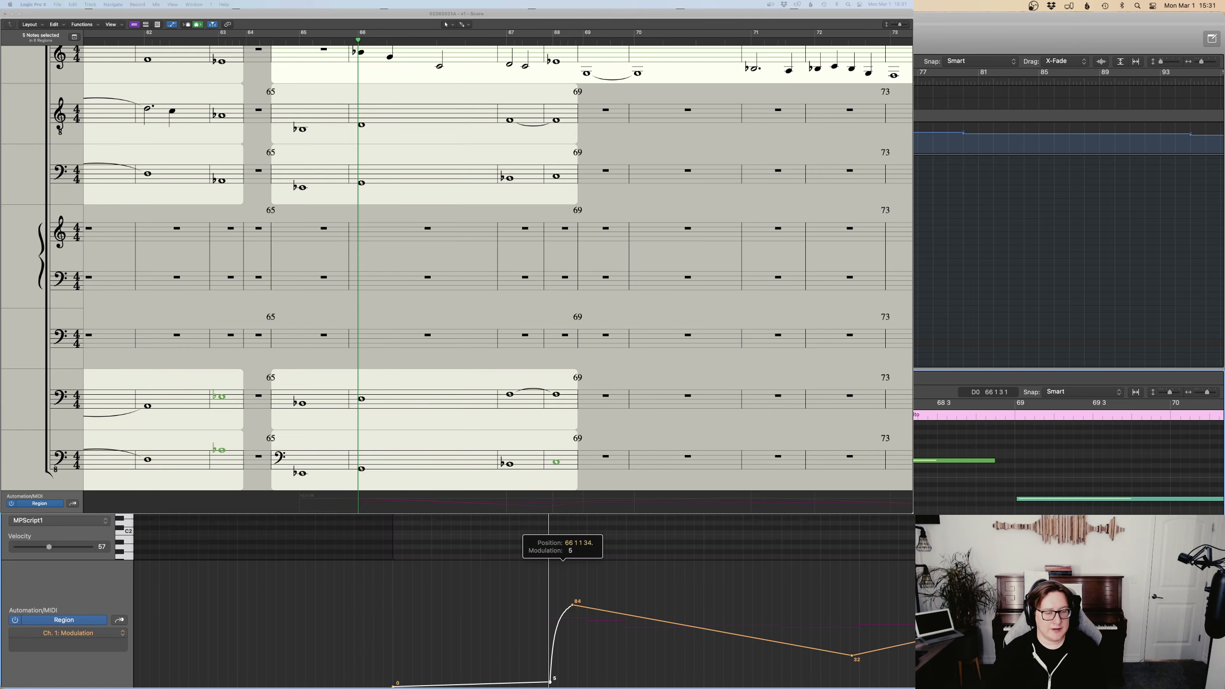
# Open the CSS Basses region at bars 65 to 69 in the Piano Roll and examine its modulation and expression automation.
pyautogui.scroll(2, 338, 241)
pyautogui.hscroll(-1, 482, 265)
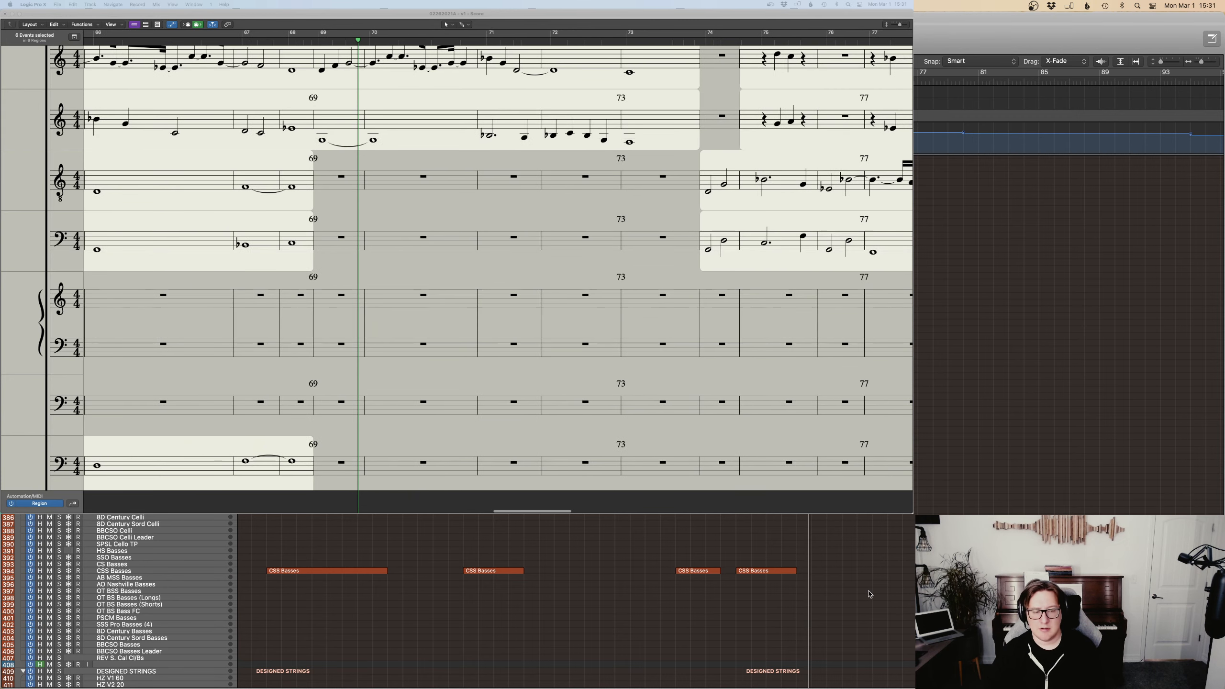
pyautogui.moveTo(844, 592); pyautogui.dragTo(735, 558)
pyautogui.press('p')
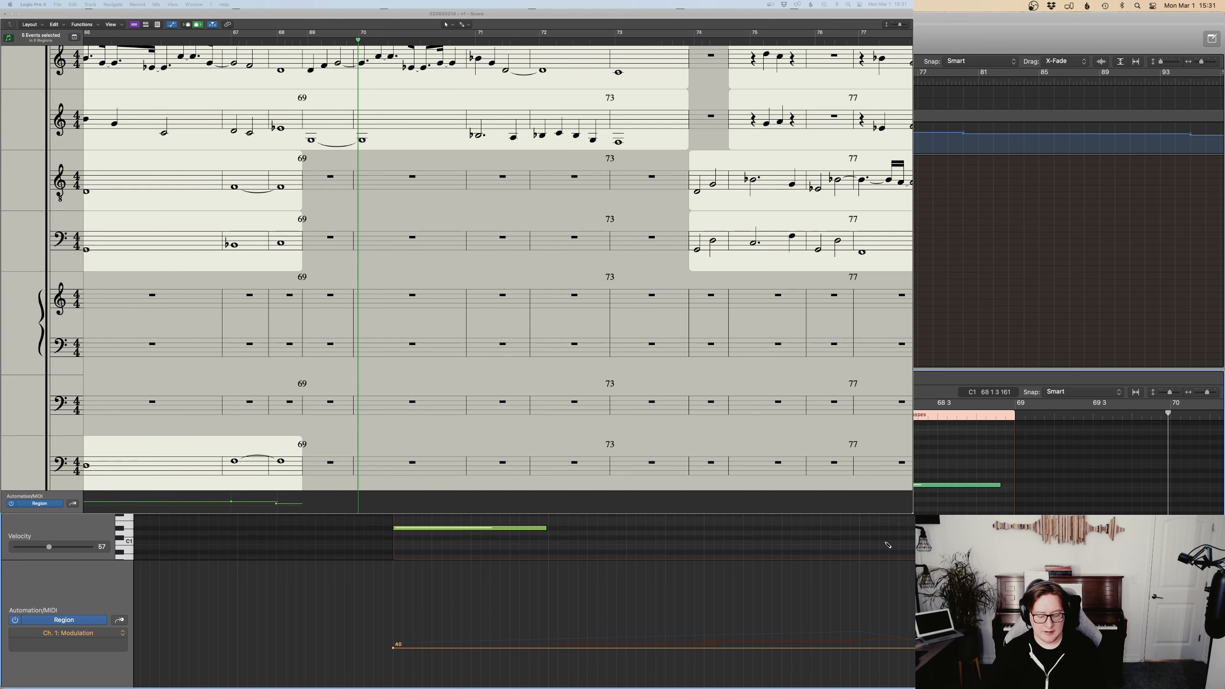
pyautogui.click(882, 630)
pyautogui.moveTo(863, 635); pyautogui.dragTo(859, 635)
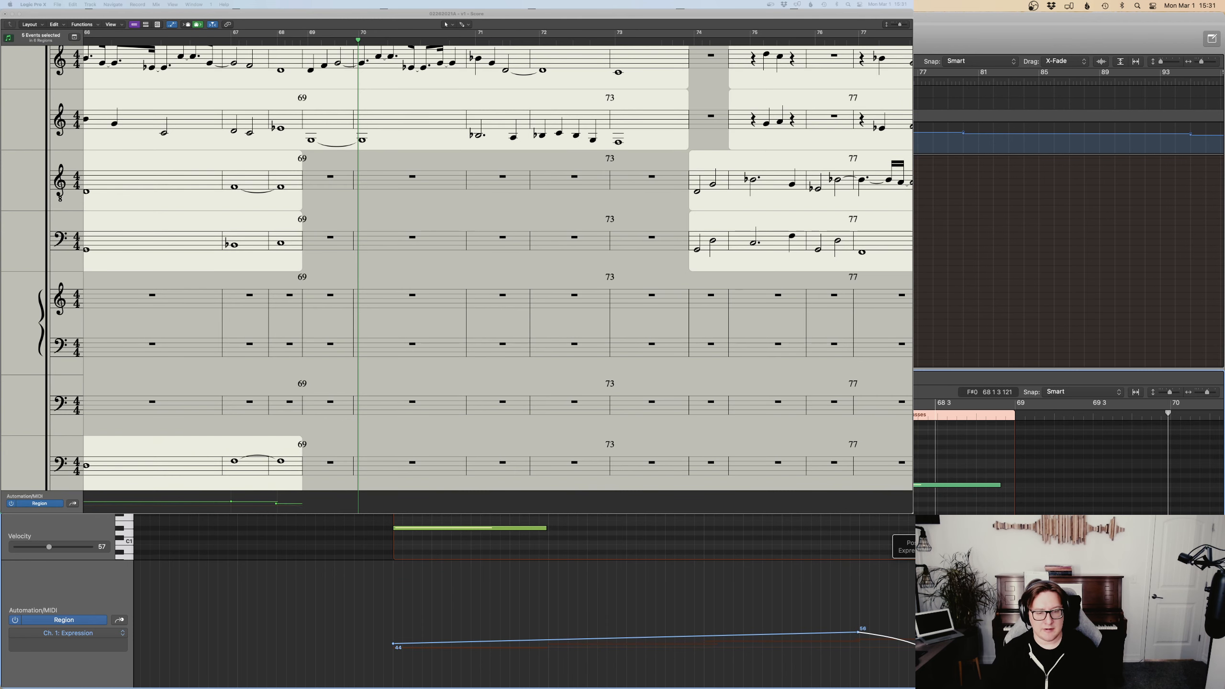
pyautogui.scroll(-3, 482, 265)
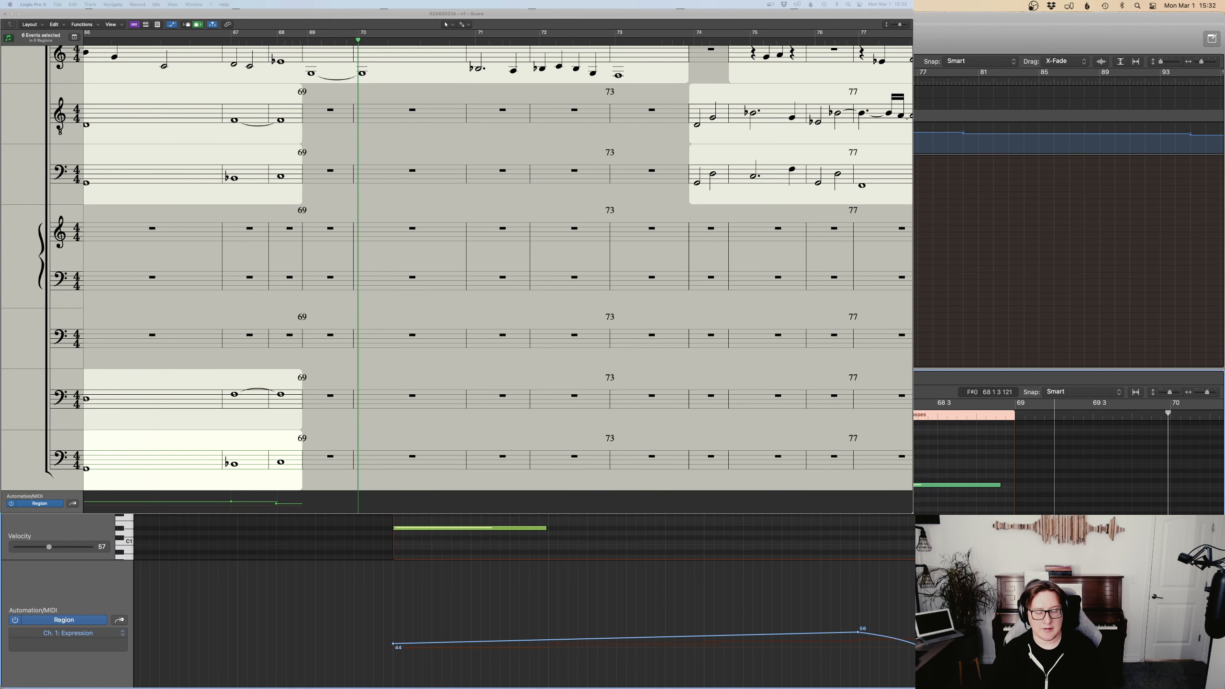
# Open the celli region at bars 65 to 69 in the Piano Roll, play back the passage, and close the editor.
pyautogui.press('p')
pyautogui.click(772, 492)
pyautogui.press('p')
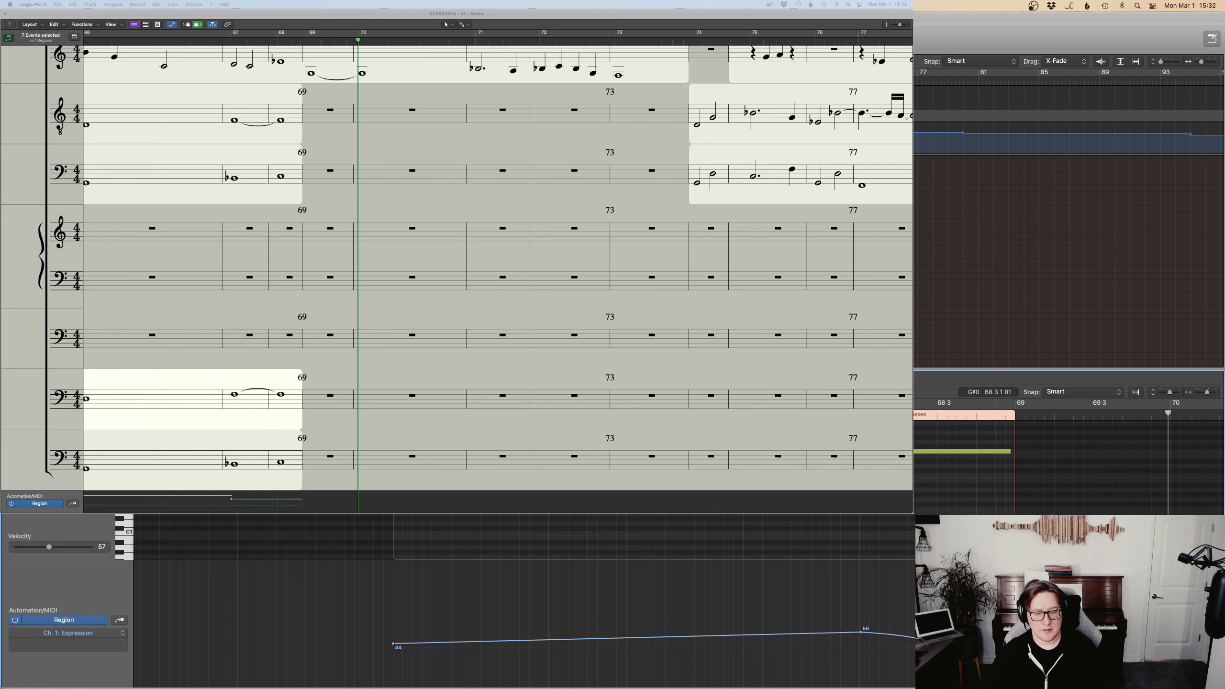
pyautogui.press('space')
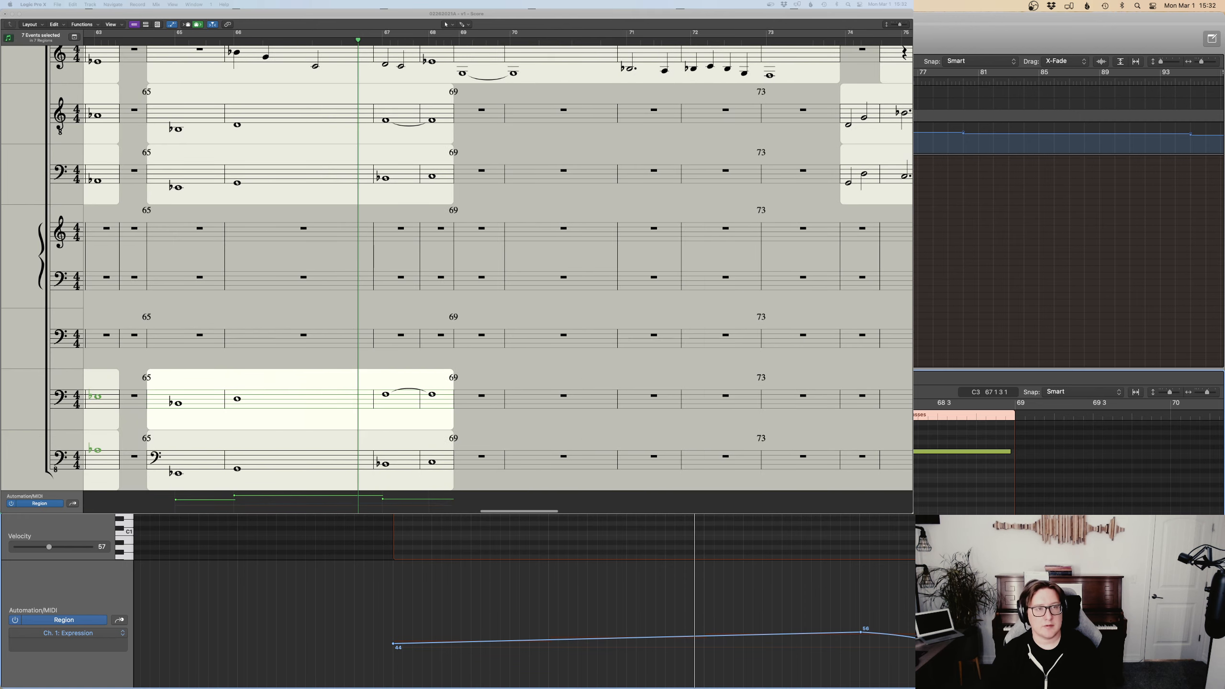
pyautogui.press('p')
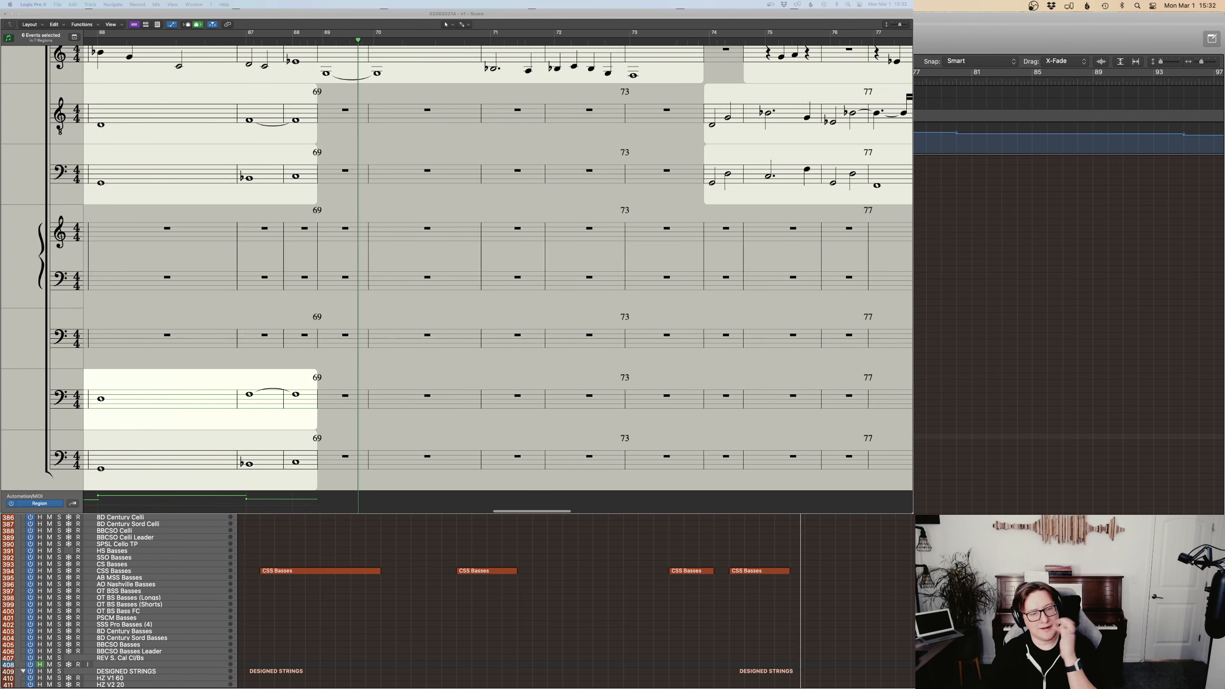
# Play back from around bar 66 and record a Celeste part from bar 69 to about bar 74.
pyautogui.scroll(15, 866, 561)
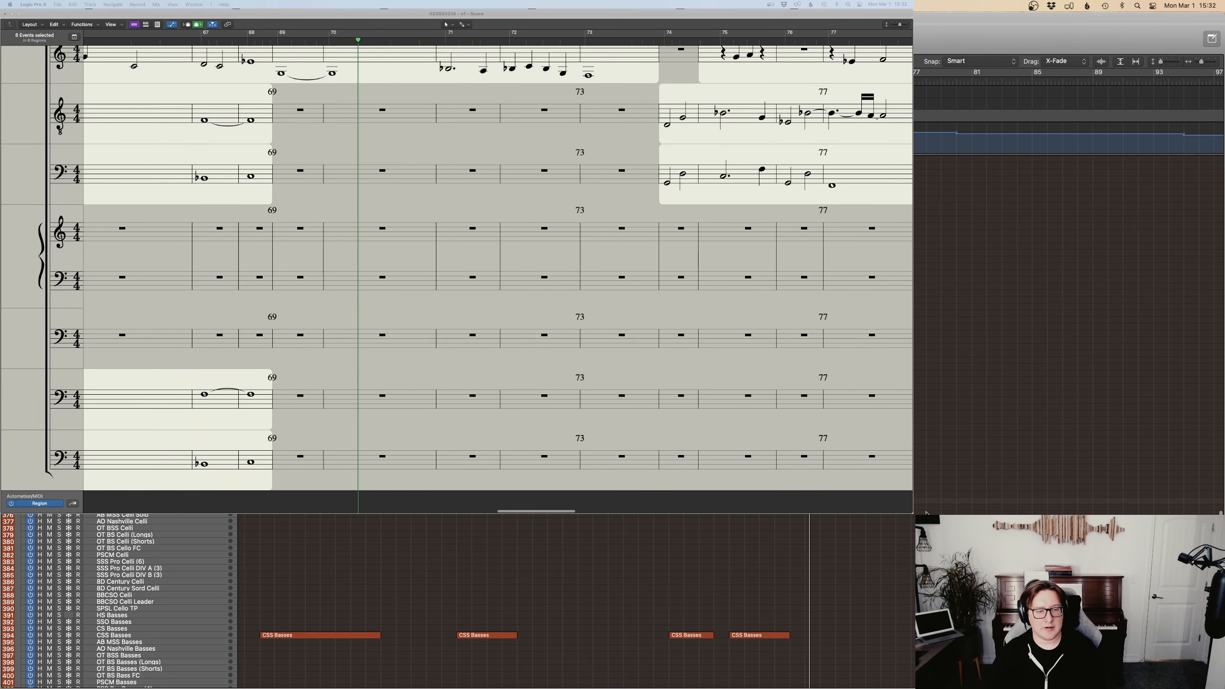
pyautogui.scroll(-3, 875, 563)
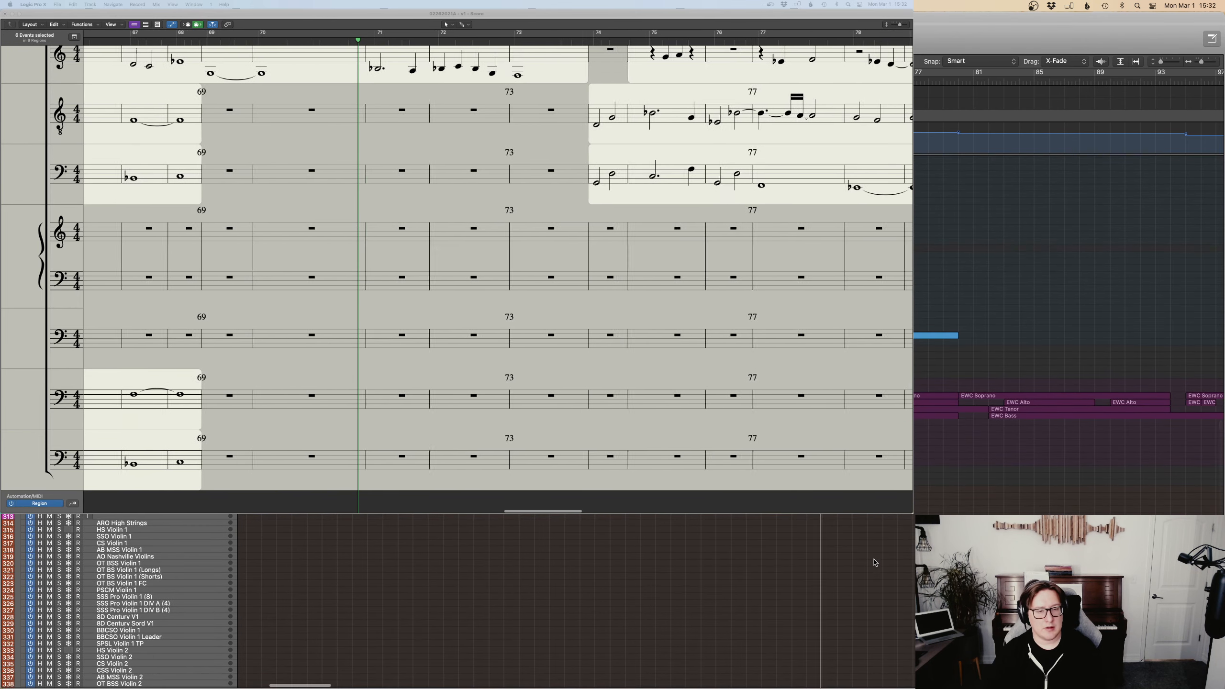
pyautogui.hscroll(-1, 883, 564)
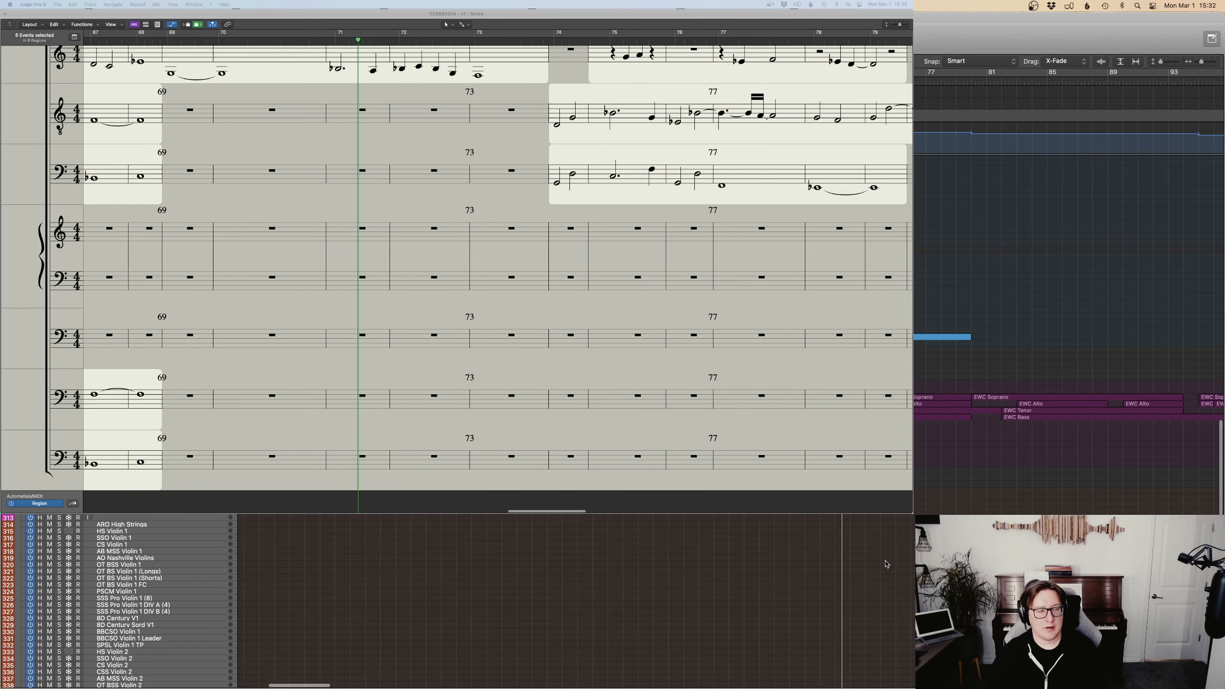
pyautogui.scroll(3, 573, 600)
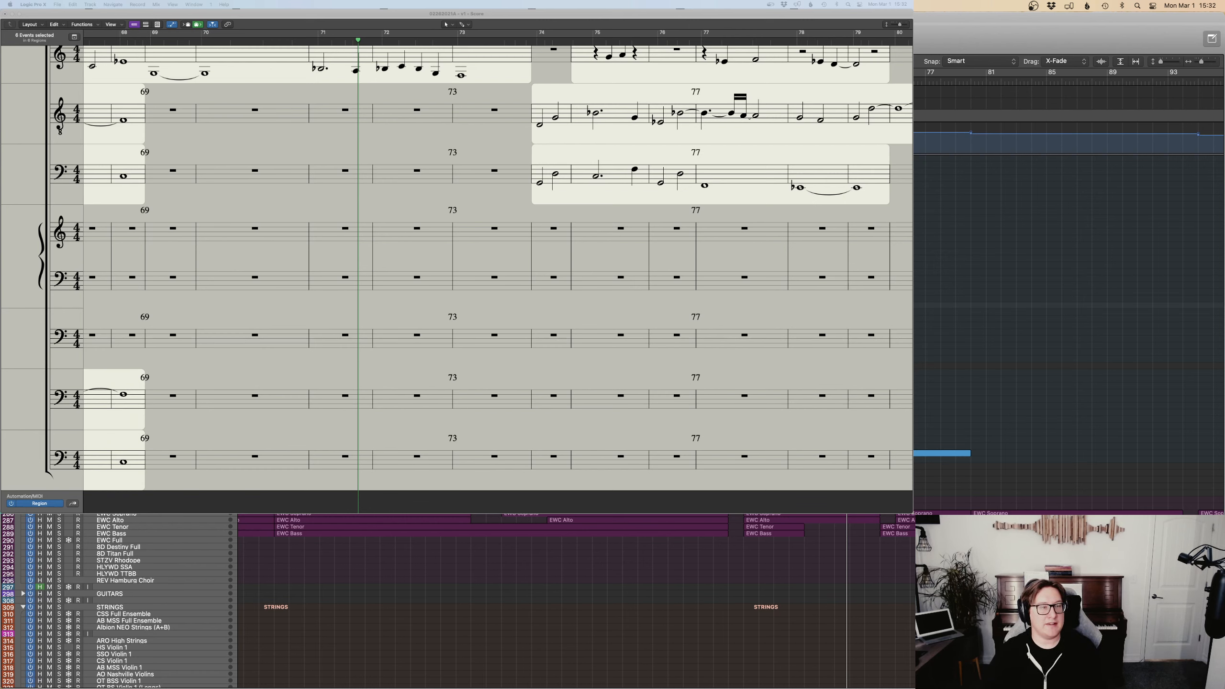
pyautogui.press('space')
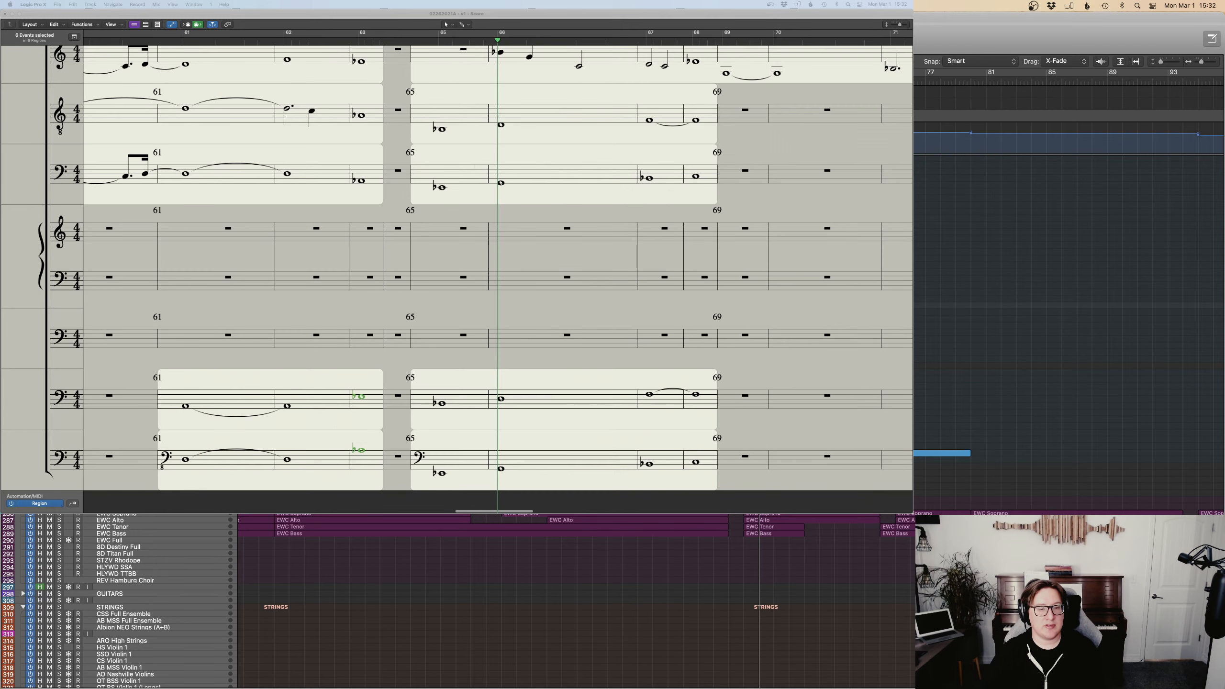
pyautogui.press('space')
pyautogui.scroll(10, 706, 337)
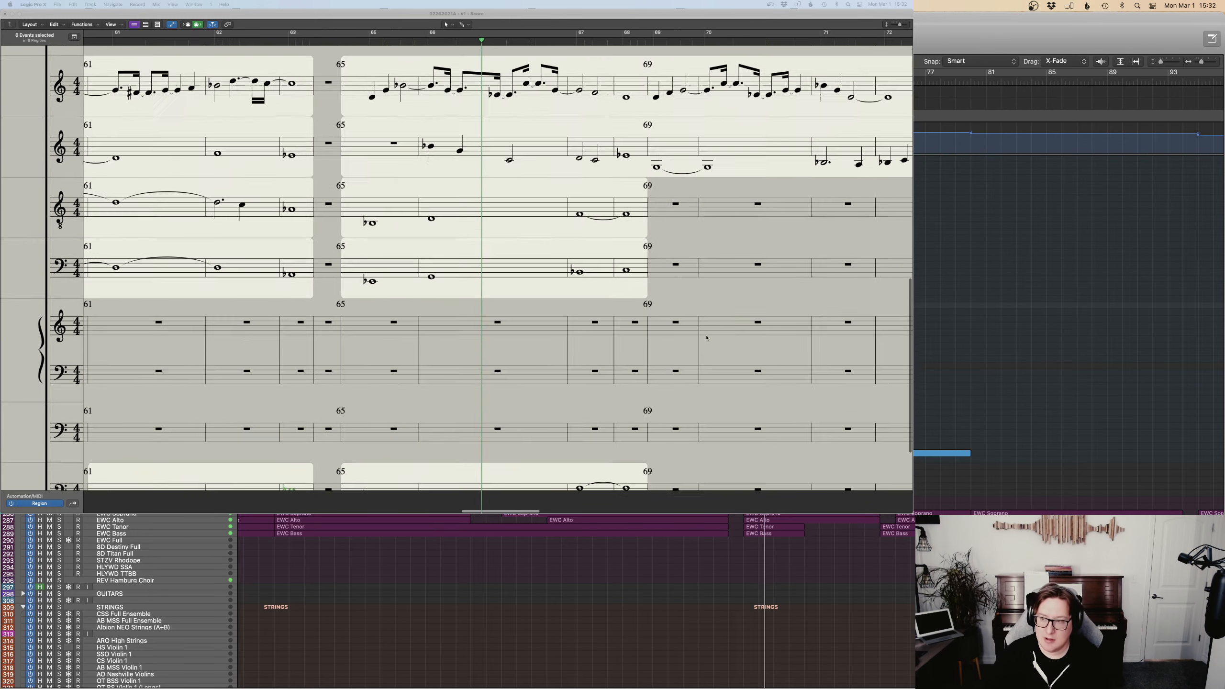
pyautogui.scroll(-5, 700, 338)
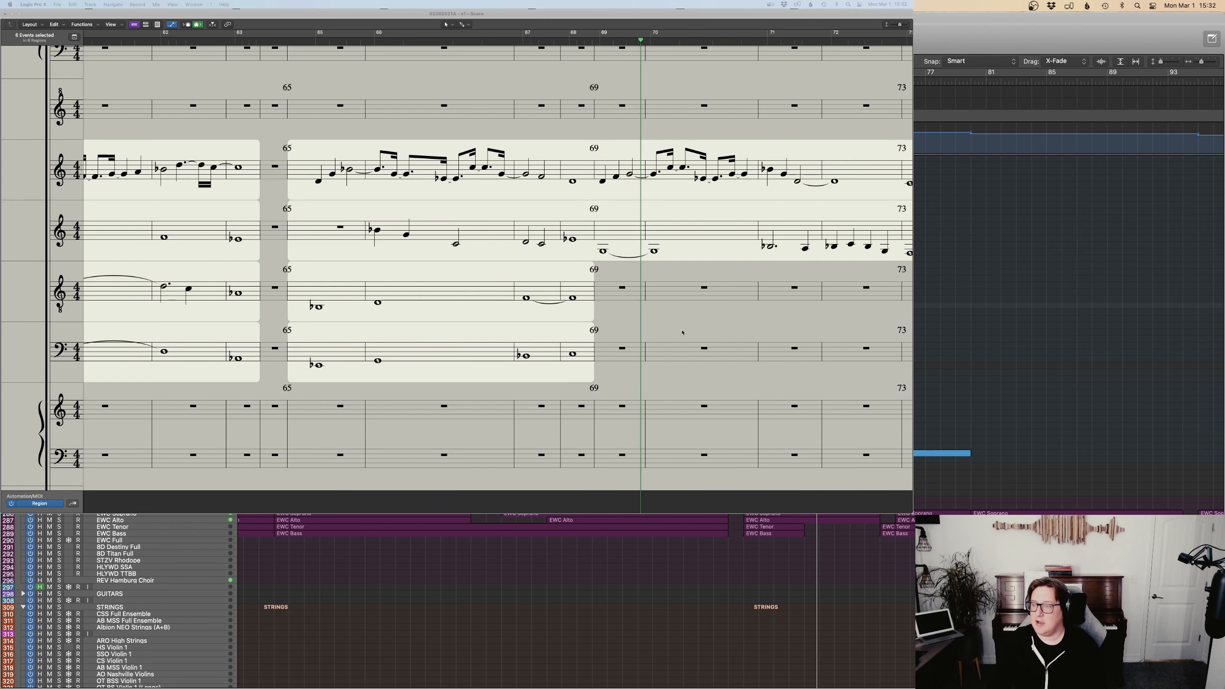
pyautogui.press('r')
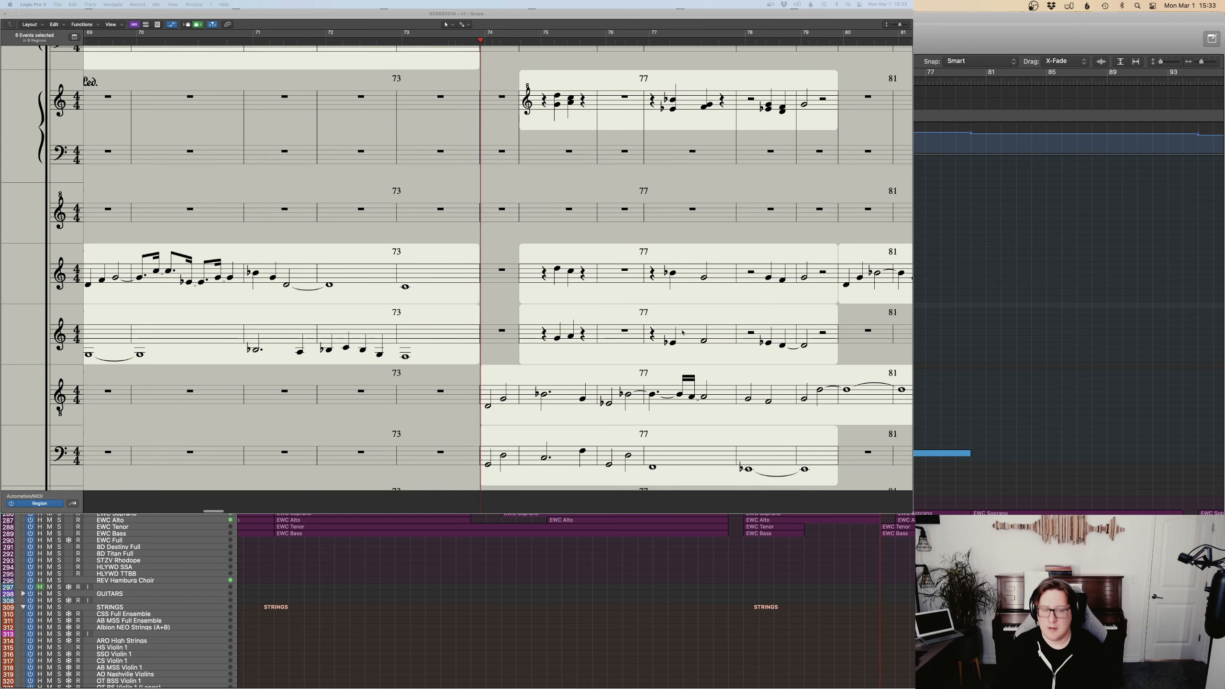
# Open the new Celeste region in the Piano Roll and clean up bar 73 to leave a single dotted half note.
pyautogui.scroll(-5, 497, 265)
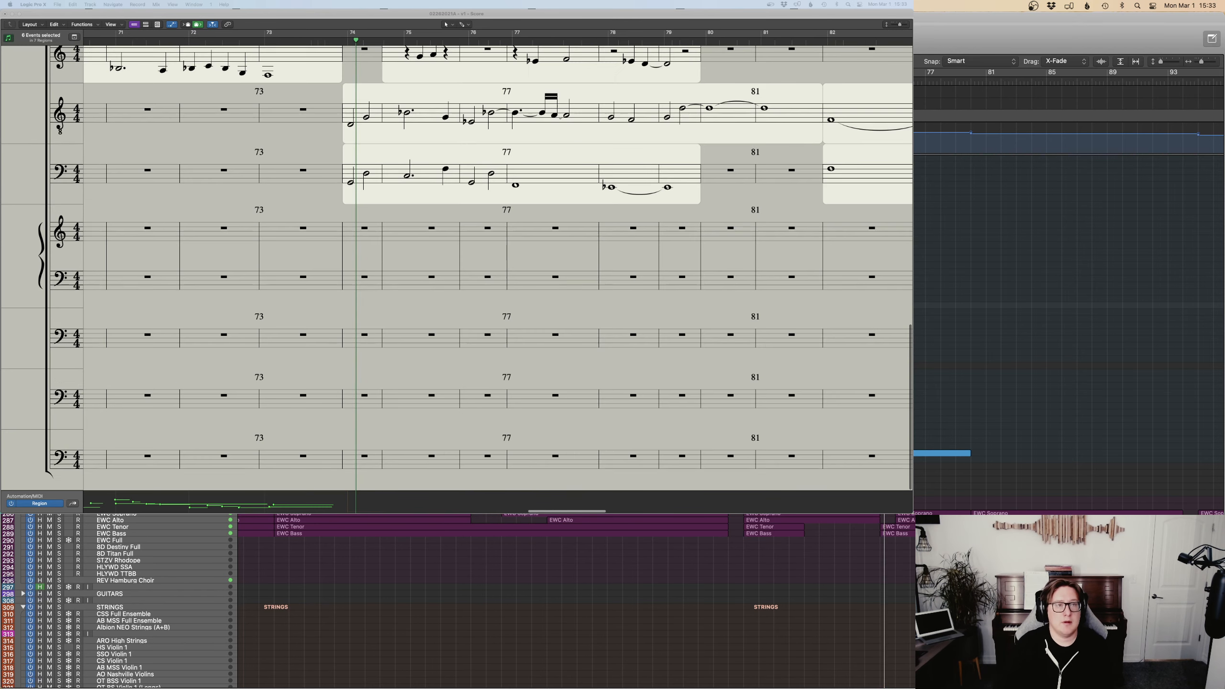
pyautogui.press('p')
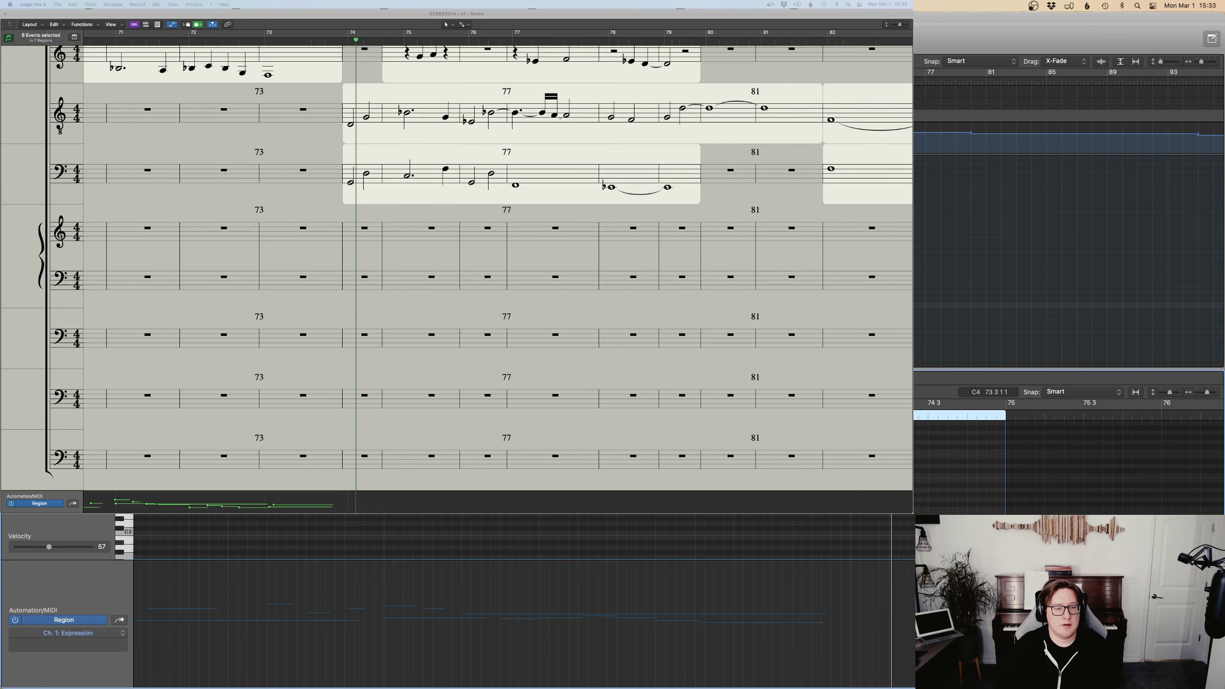
pyautogui.scroll(6, 496, 266)
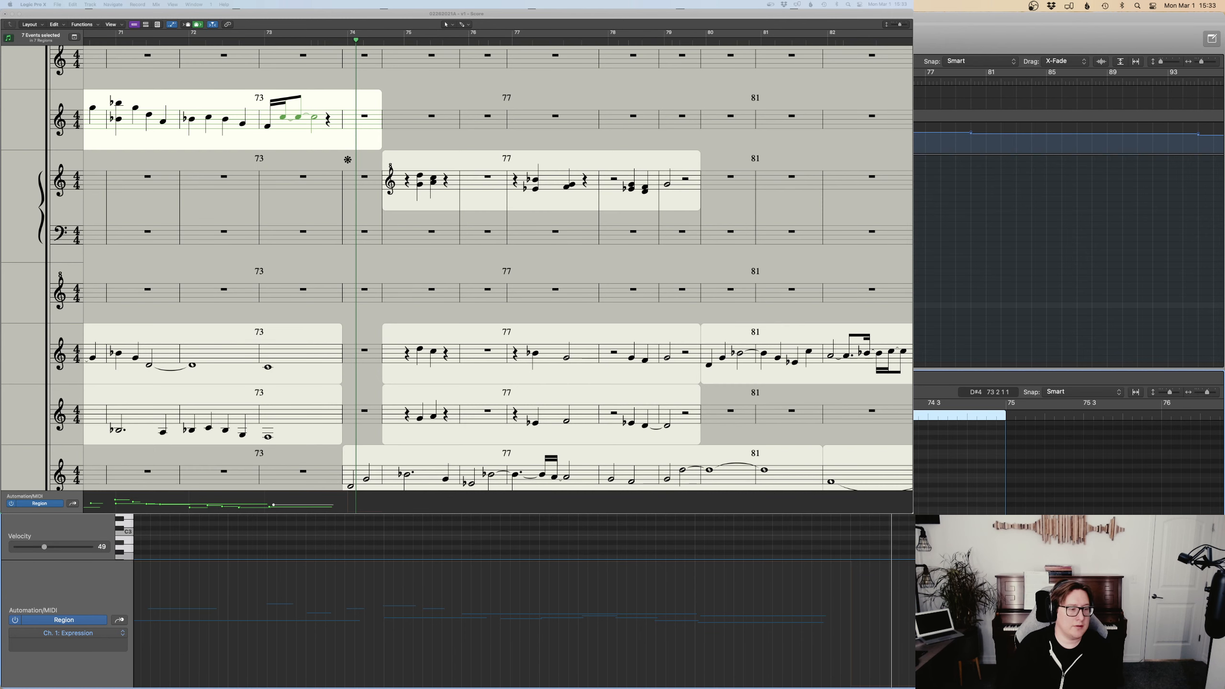
pyautogui.hotkey('alt', 'Right')
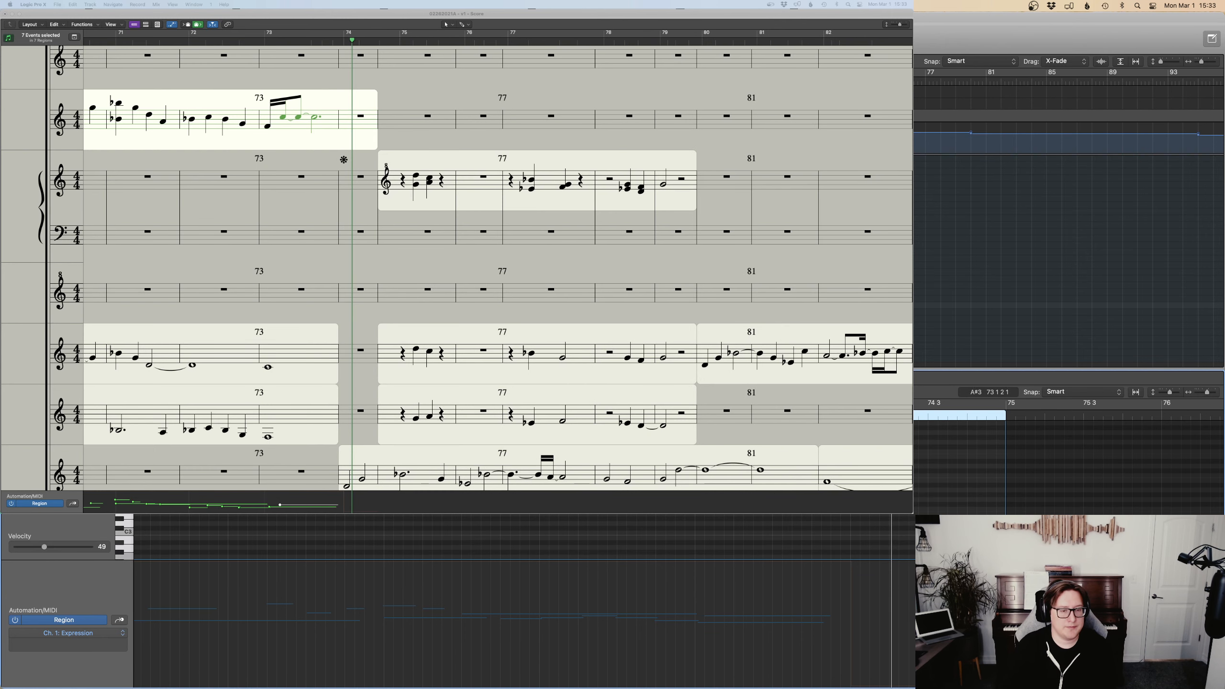
pyautogui.moveTo(704, 475); pyautogui.dragTo(697, 517)
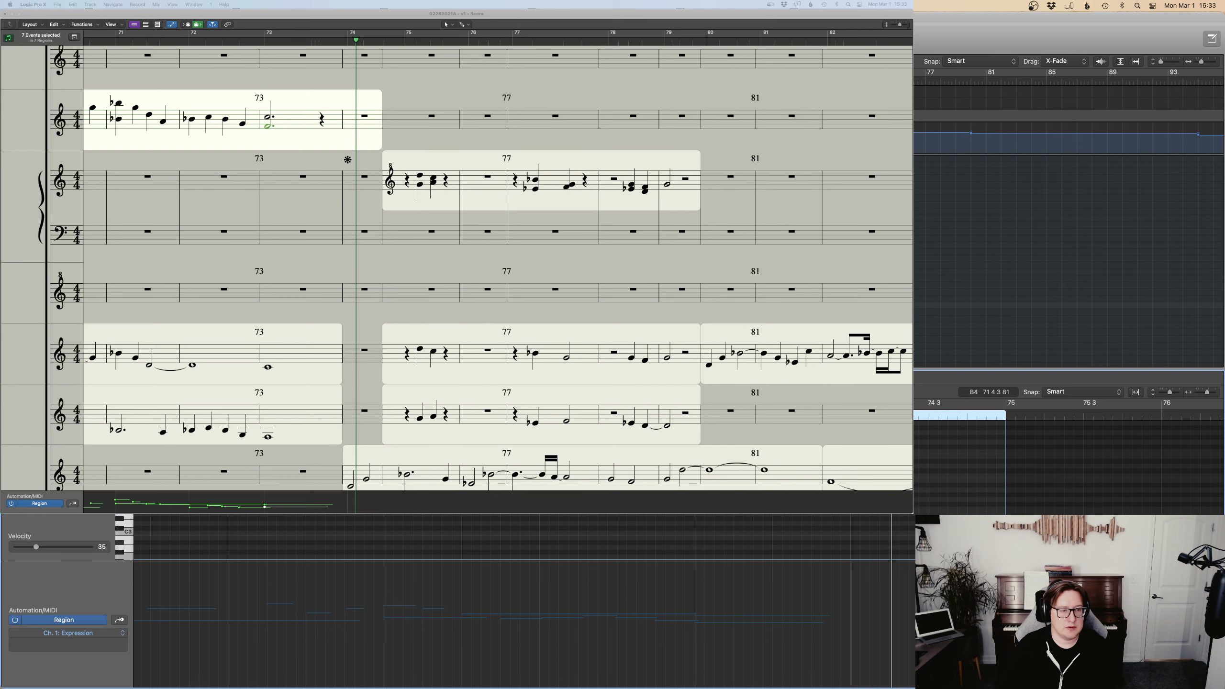
pyautogui.click(592, 523)
# Lower the Celeste region's starting expression to 71 and play back the passage.
pyautogui.press('space')
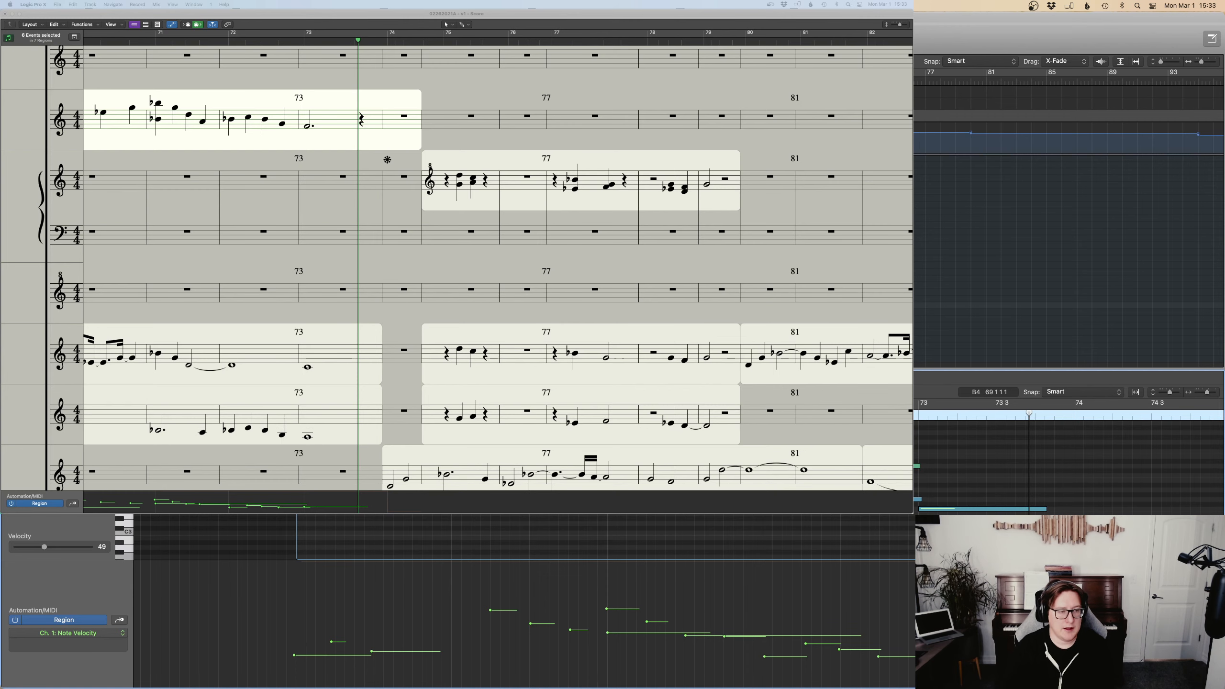
pyautogui.press('space')
pyautogui.hotkey('ctrl', 'e')
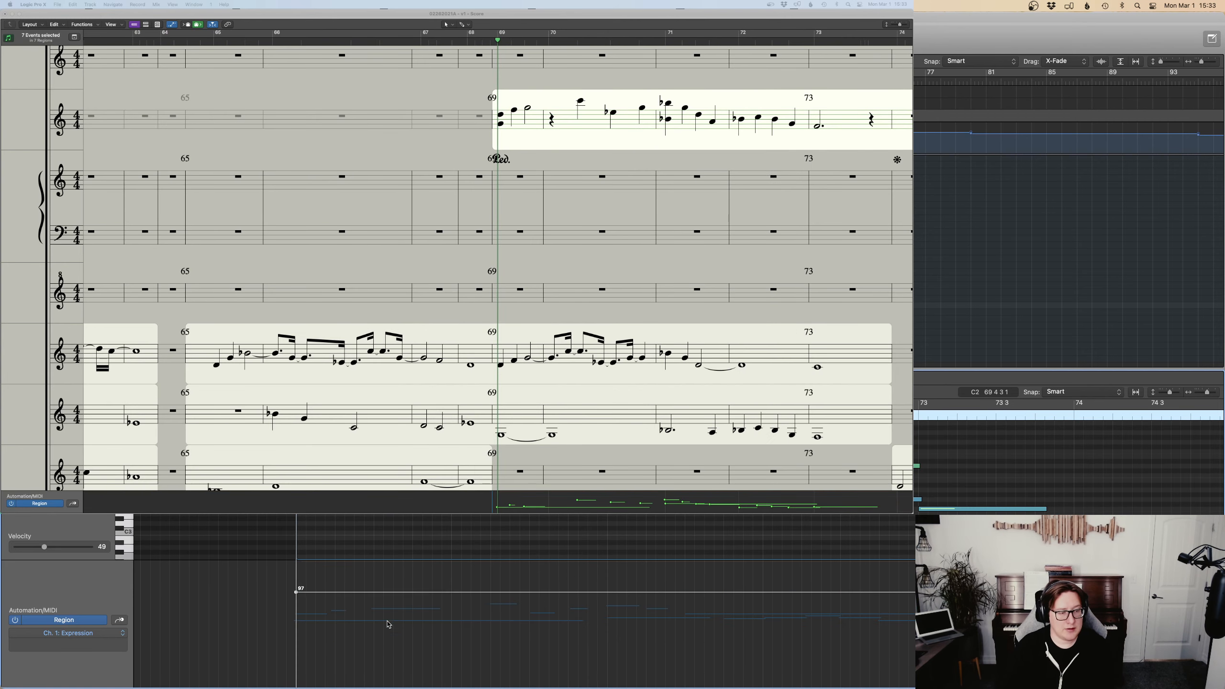
pyautogui.moveTo(387, 621); pyautogui.dragTo(391, 620)
pyautogui.press('space')
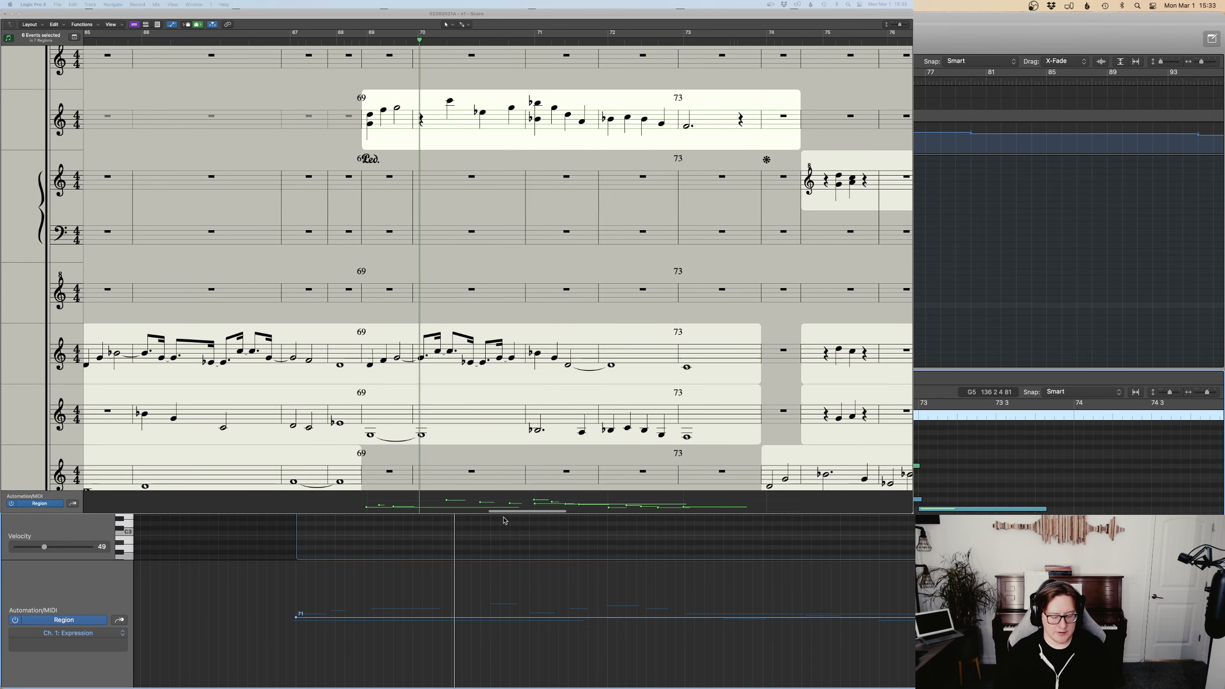
# Lower the Celeste velocities to 68 for the upper note just before bar 71 and 65 for the note near bar 70 beat 2.
pyautogui.press('p')
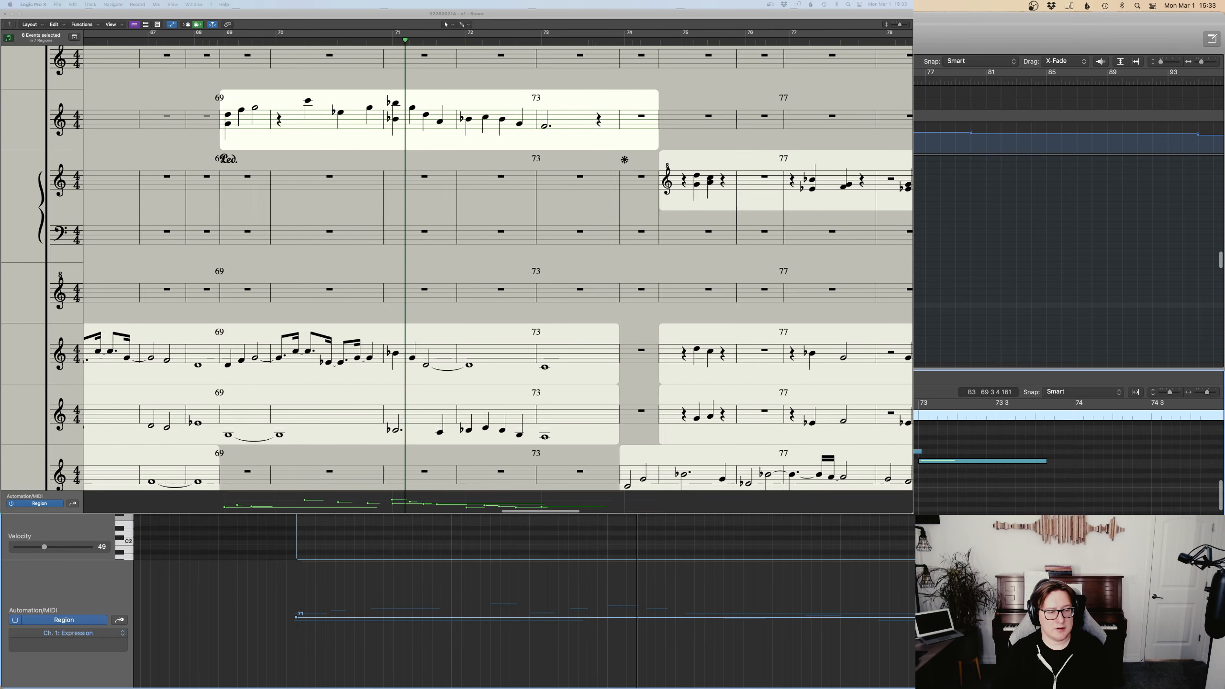
pyautogui.press('p')
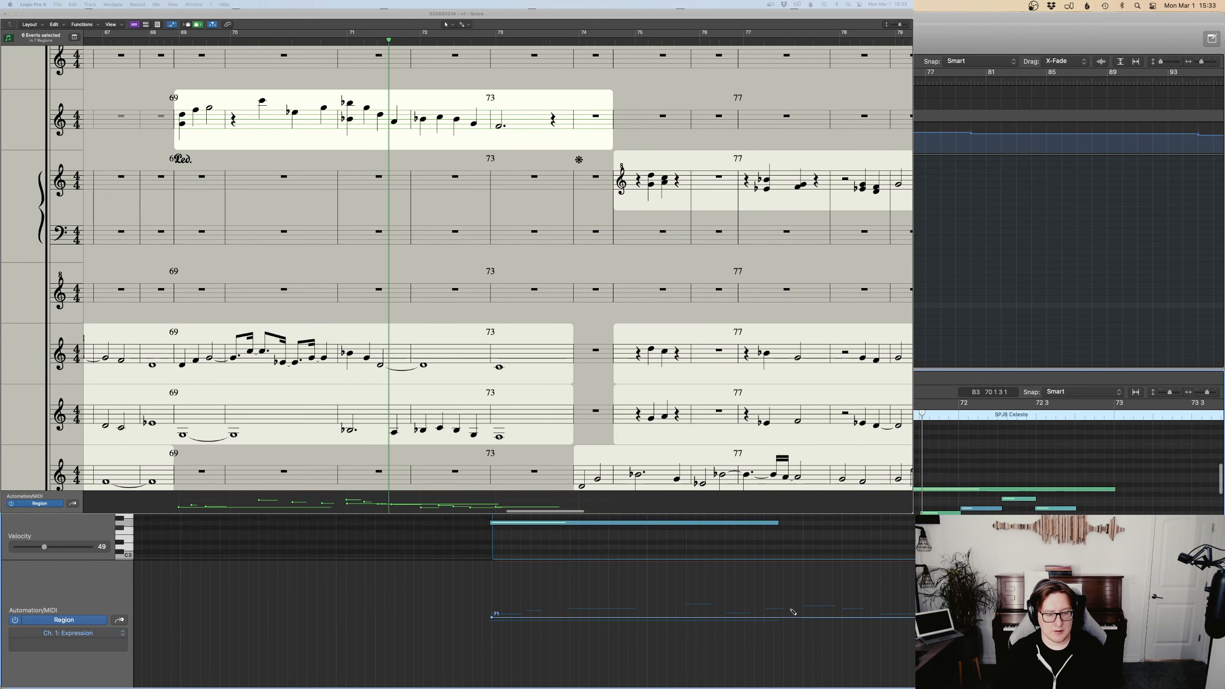
pyautogui.press('v')
pyautogui.moveTo(803, 615); pyautogui.dragTo(802, 620)
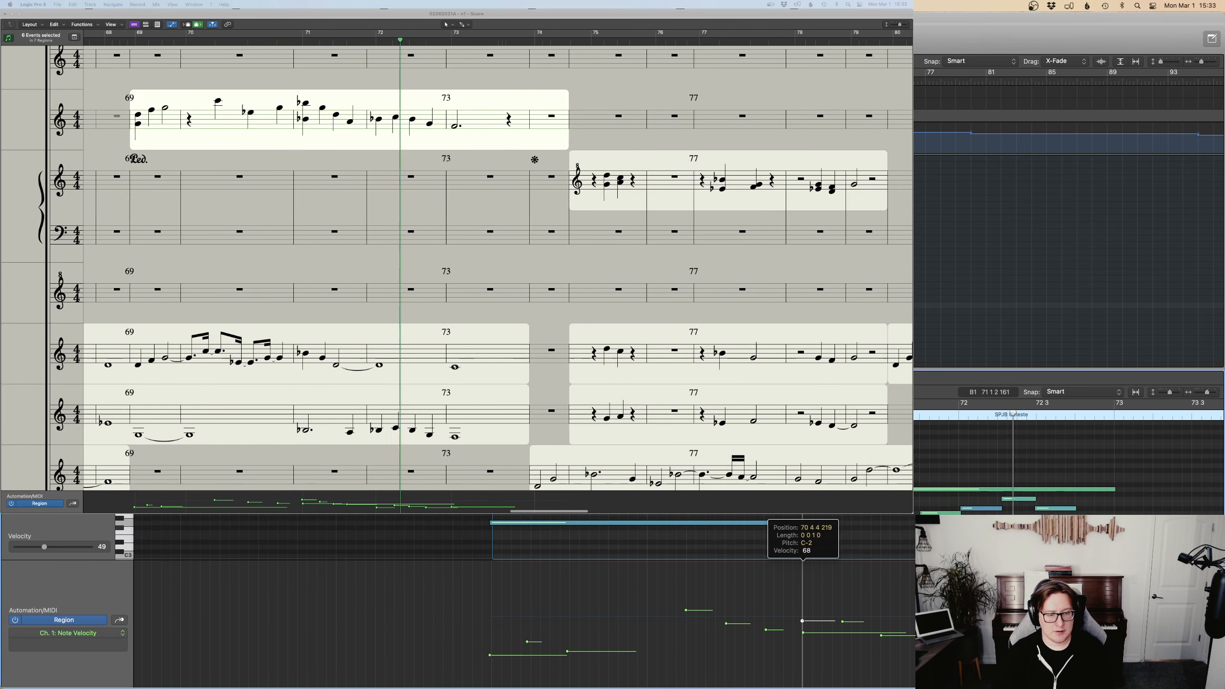
pyautogui.moveTo(699, 612); pyautogui.dragTo(699, 622)
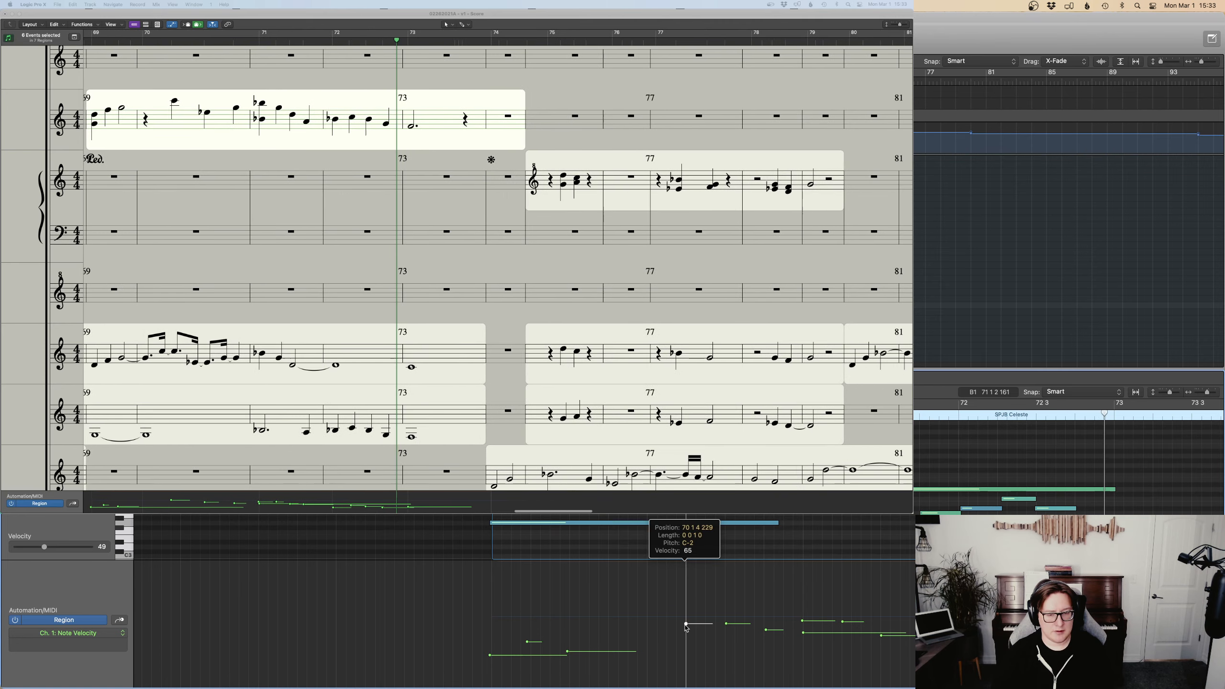
pyautogui.press('e')
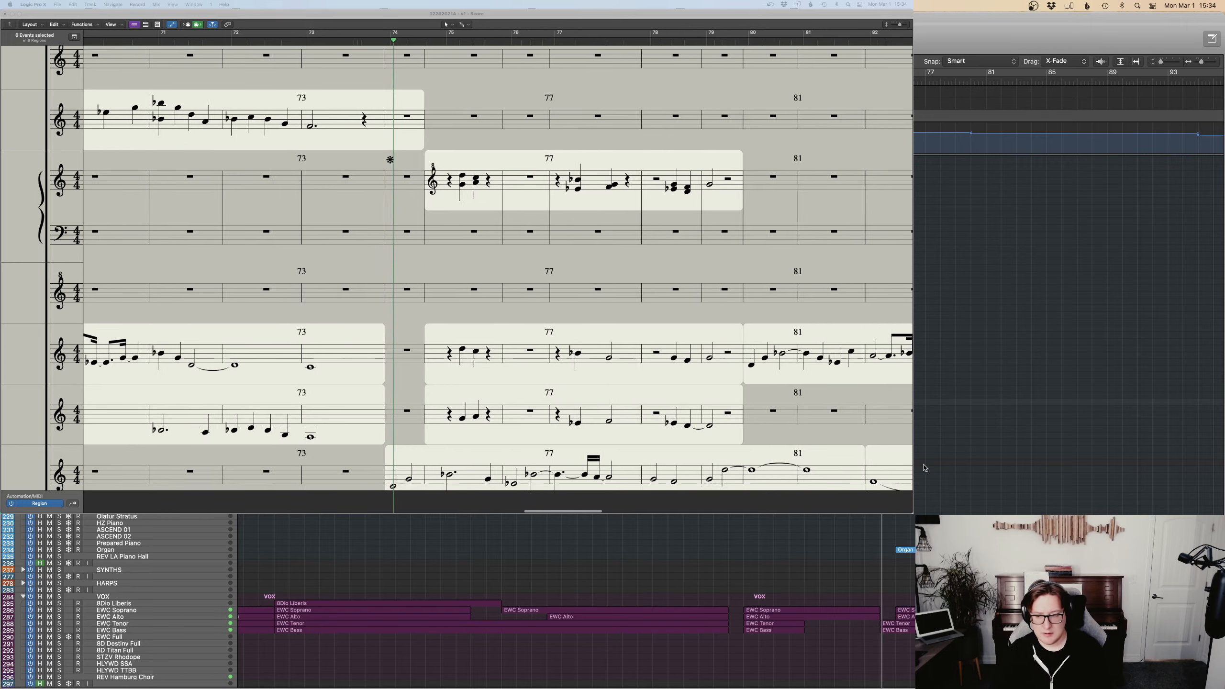
# Play through the passage up to bar 93, then record an Organ part over bars 90 to 97.
pyautogui.scroll(-10, 935, 470)
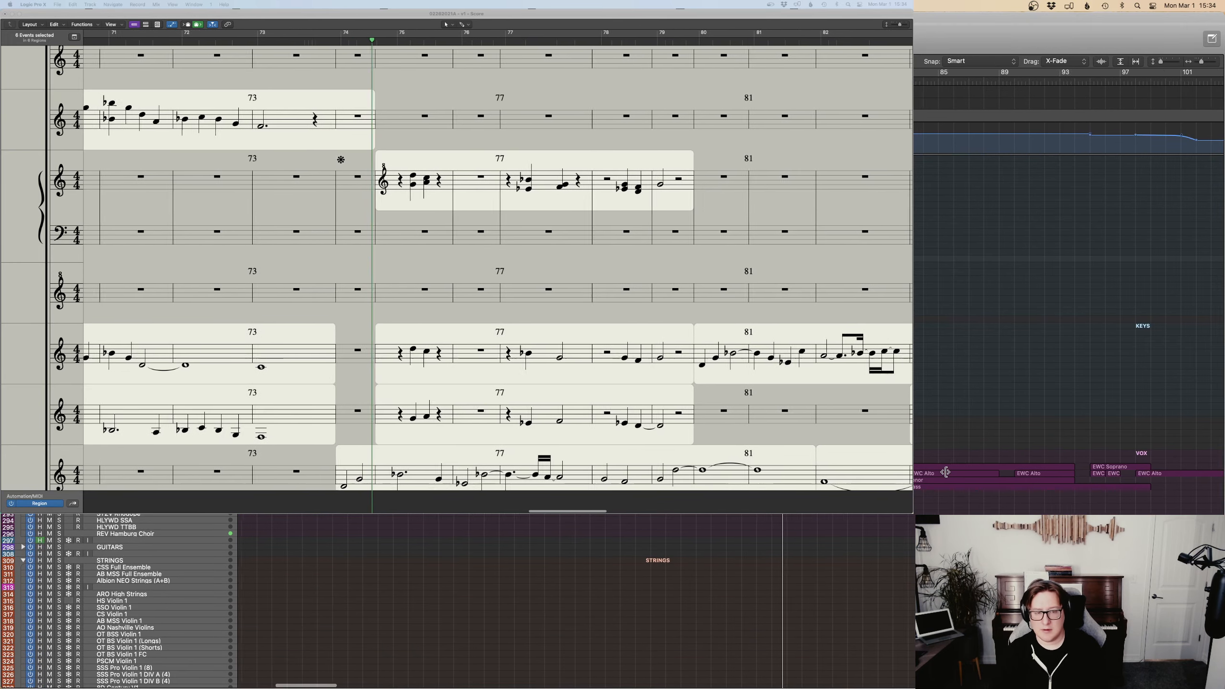
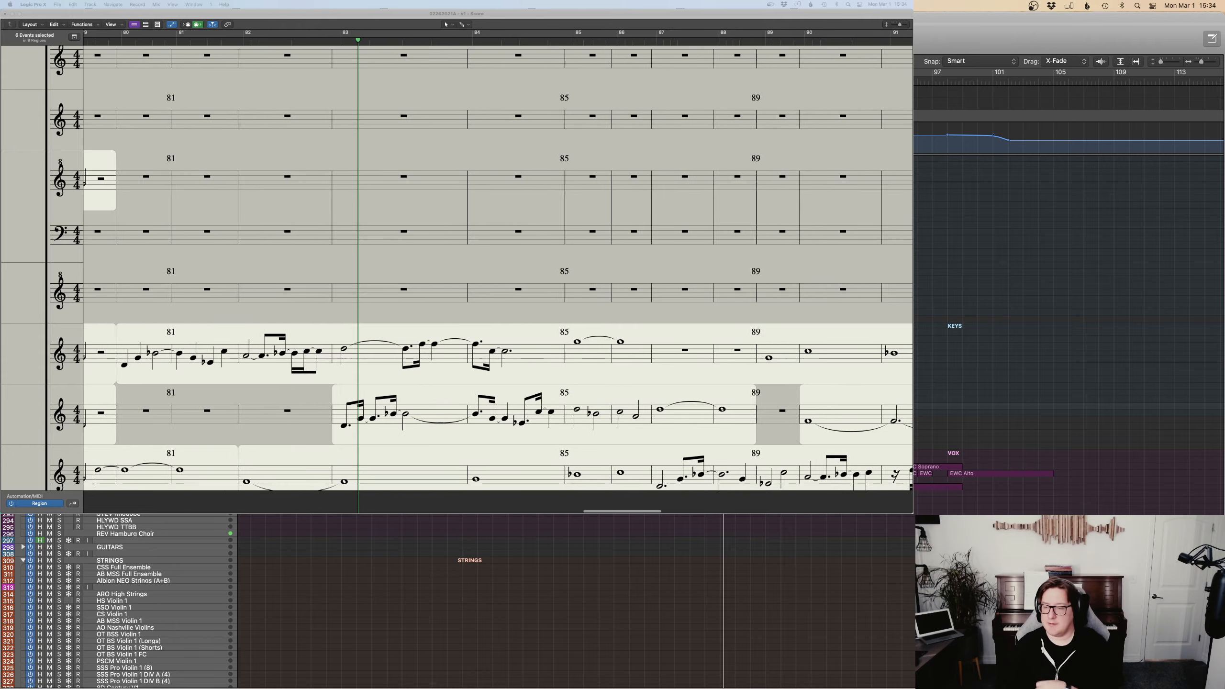
pyautogui.scroll(-5, 542, 320)
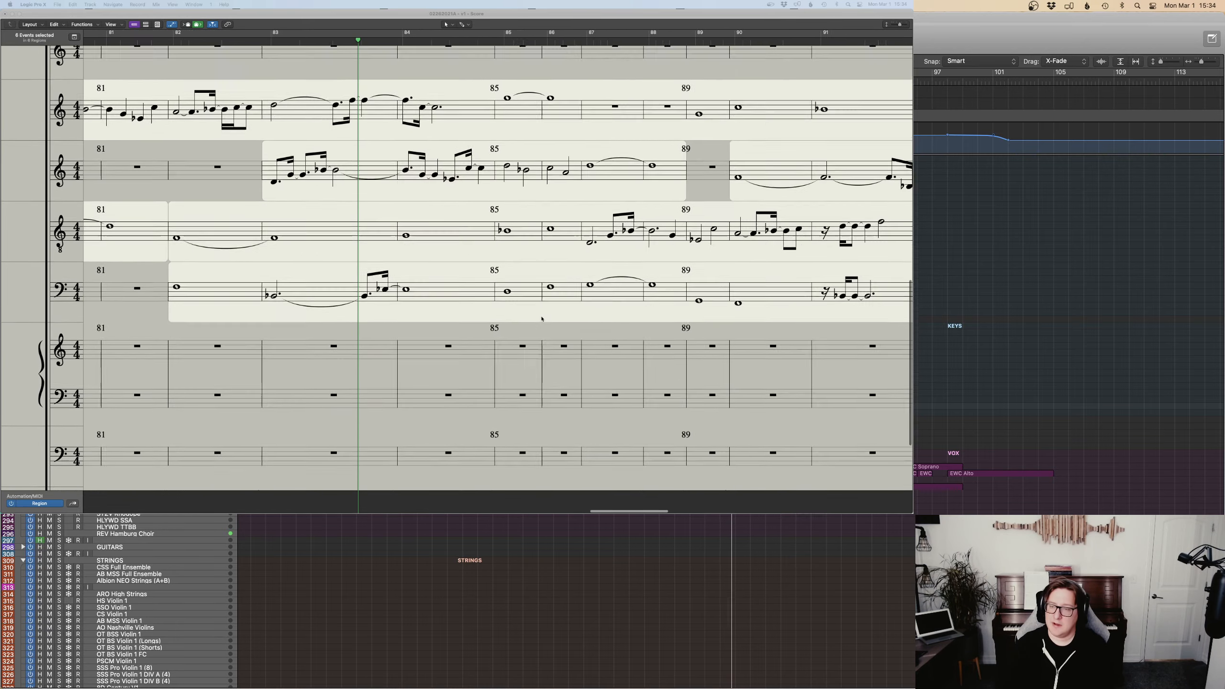
pyautogui.scroll(3, 542, 319)
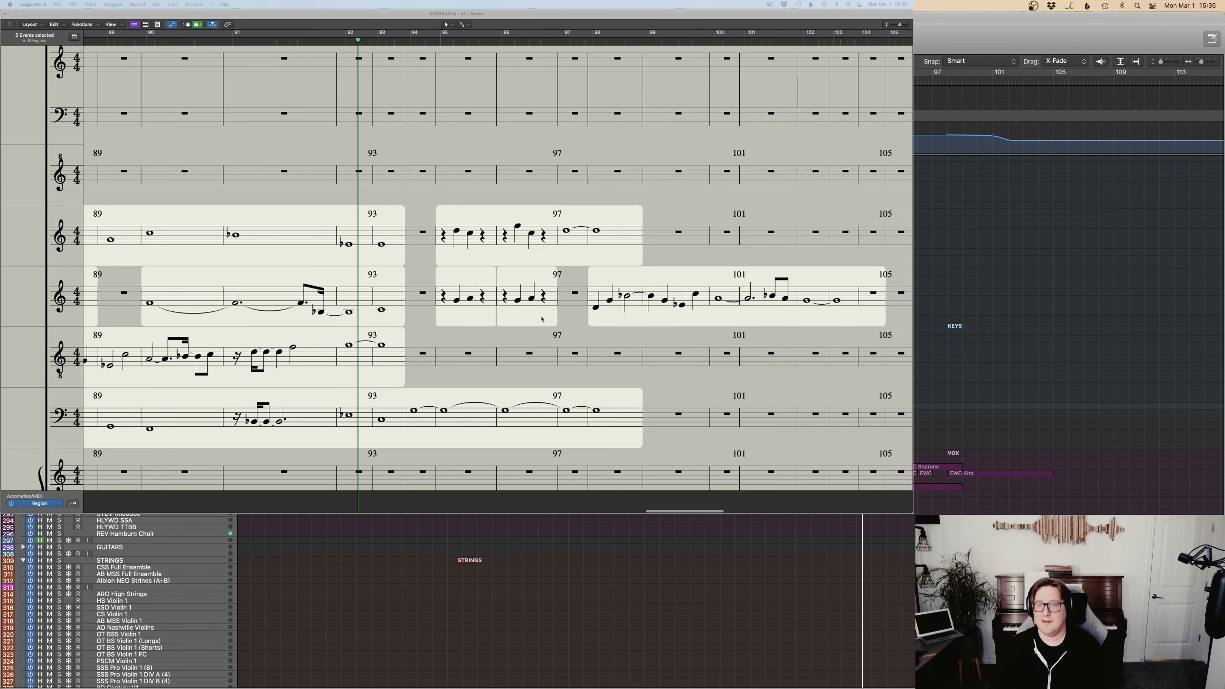
pyautogui.click(148, 39)
pyautogui.press('space')
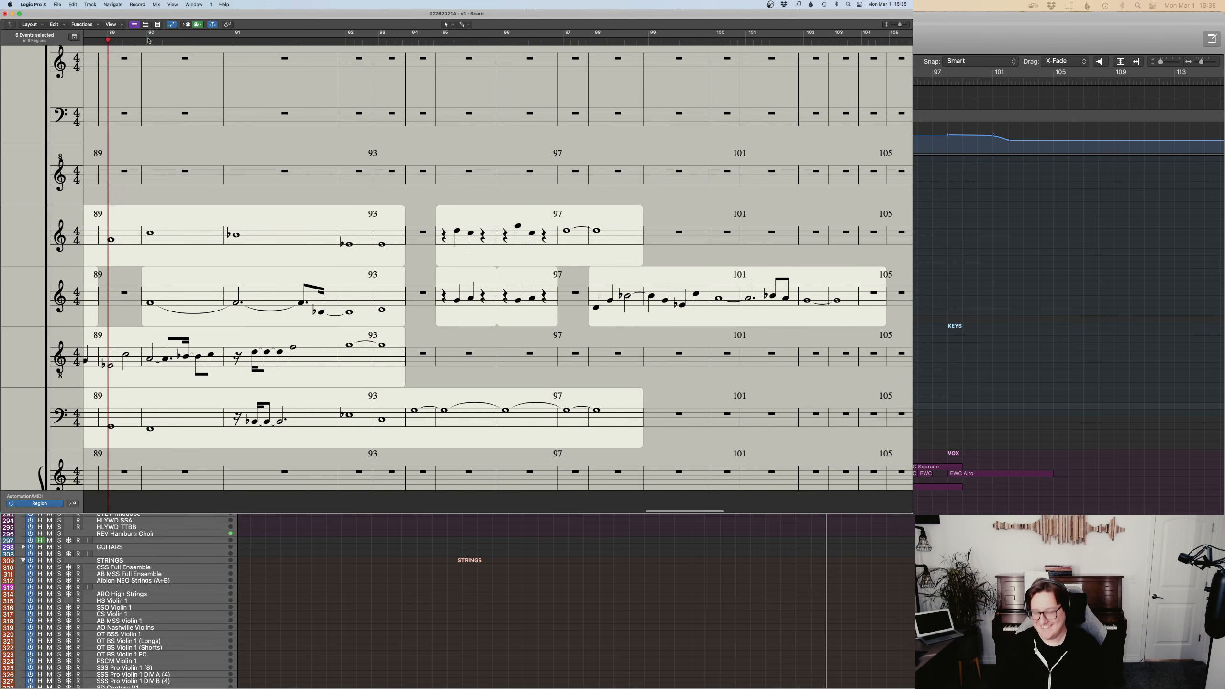
pyautogui.press('space')
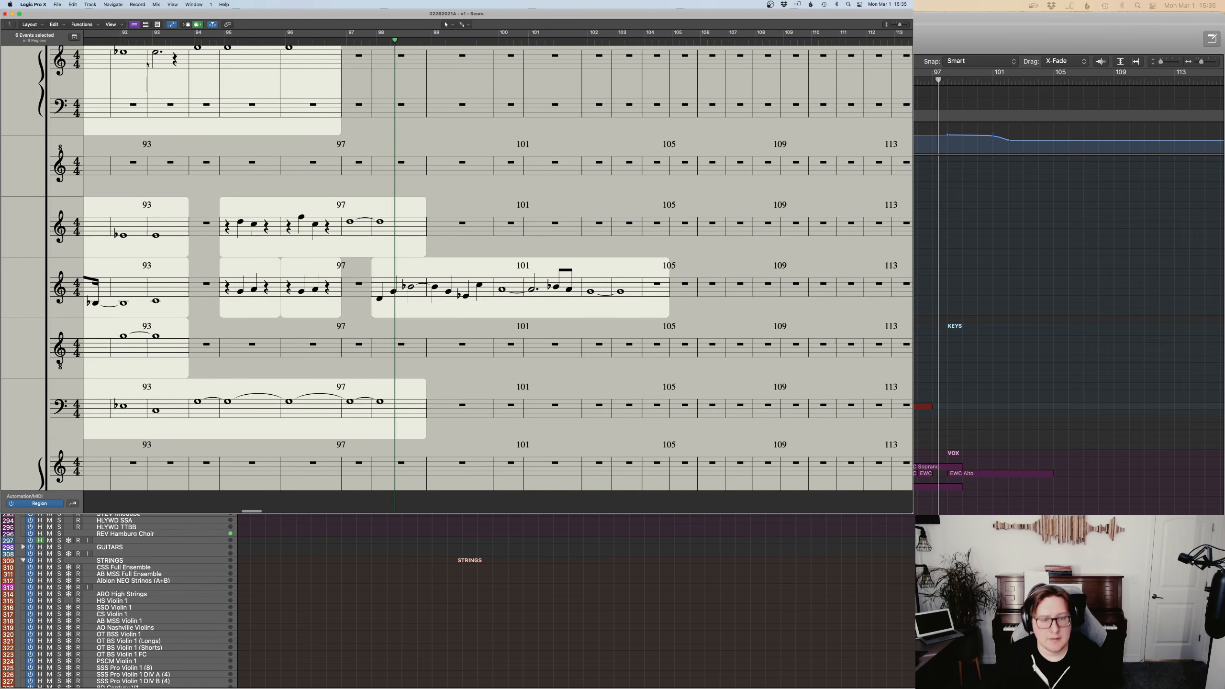
pyautogui.press('space')
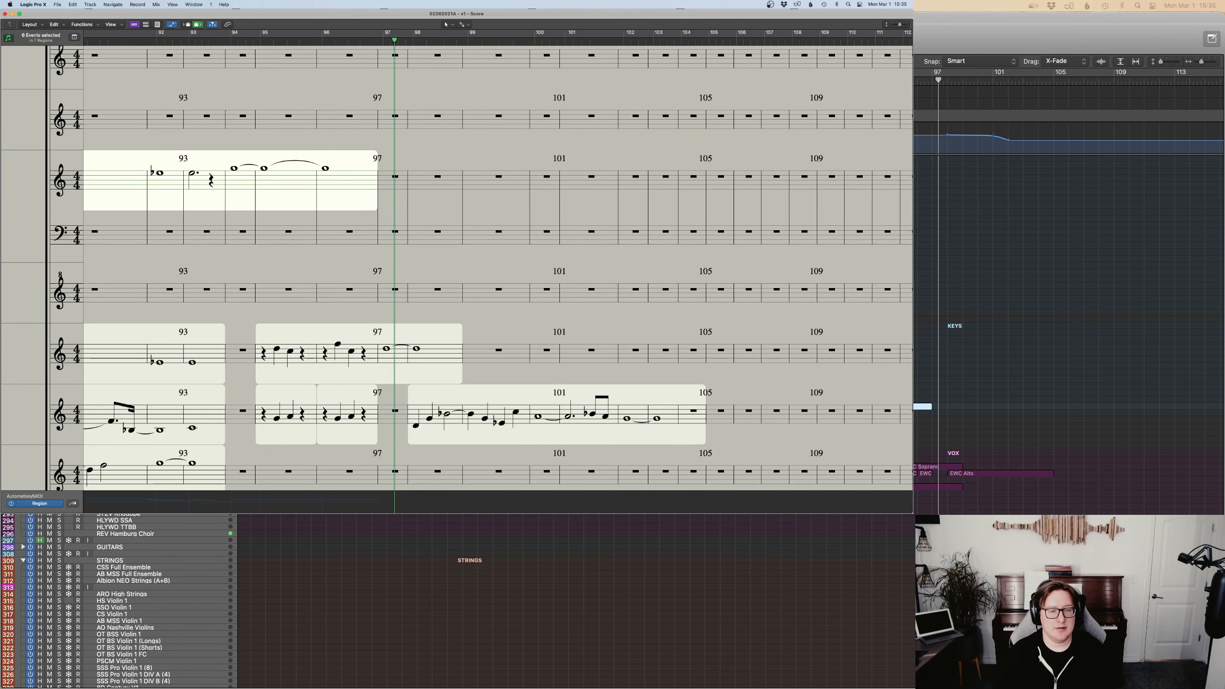
# Open the new Organ region in the Piano Roll, select all its notes, and close the editor.
pyautogui.doubleClick(806, 406)
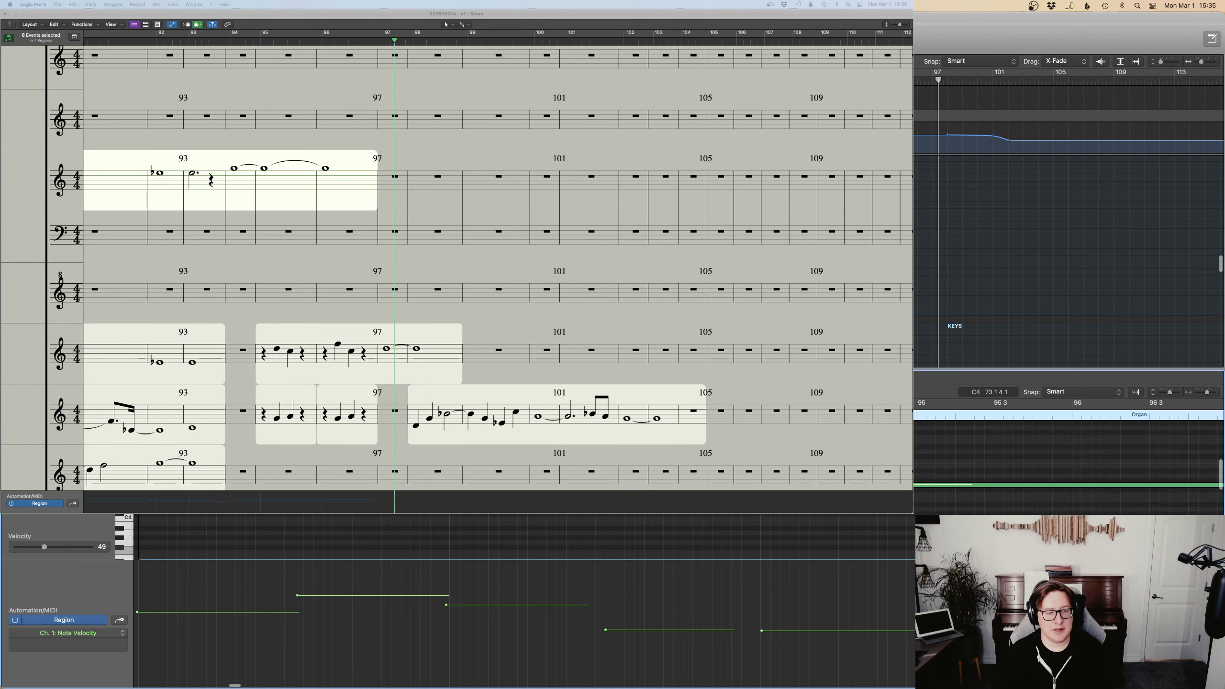
pyautogui.hscroll(-3, 806, 468)
pyautogui.press('super+a')
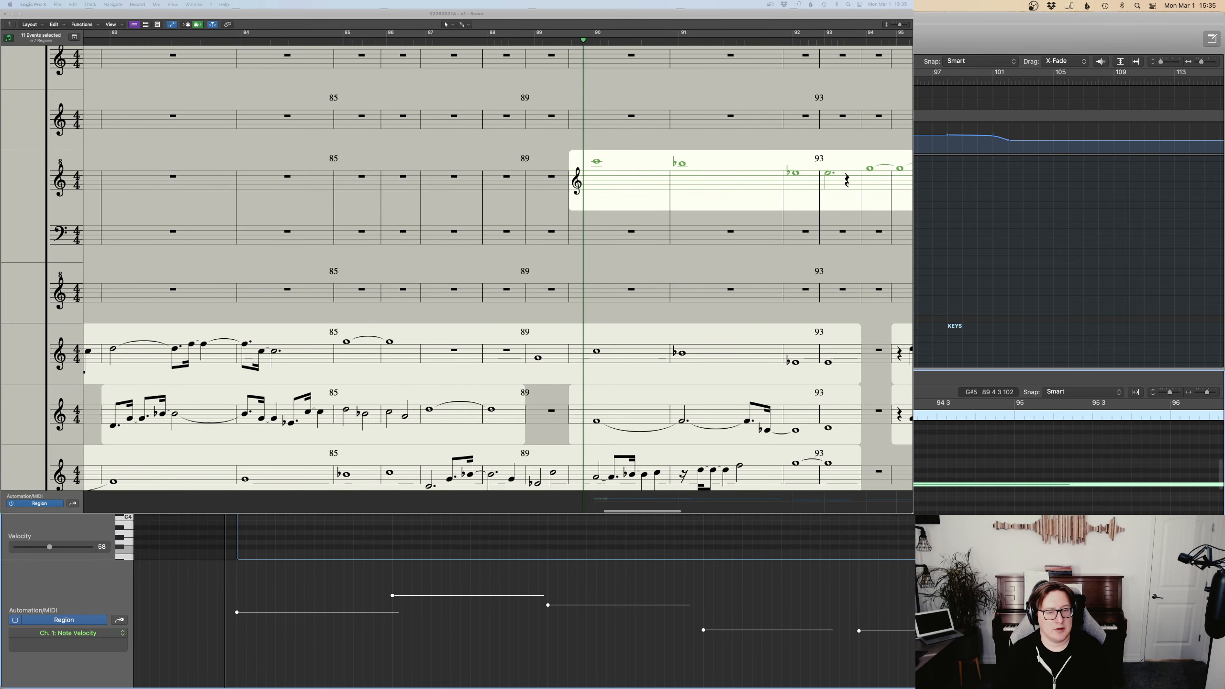
pyautogui.press('p')
# Adjust the Organ track's volume automation around bar 97 and hide the track automation.
pyautogui.scroll(-20, 482, 604)
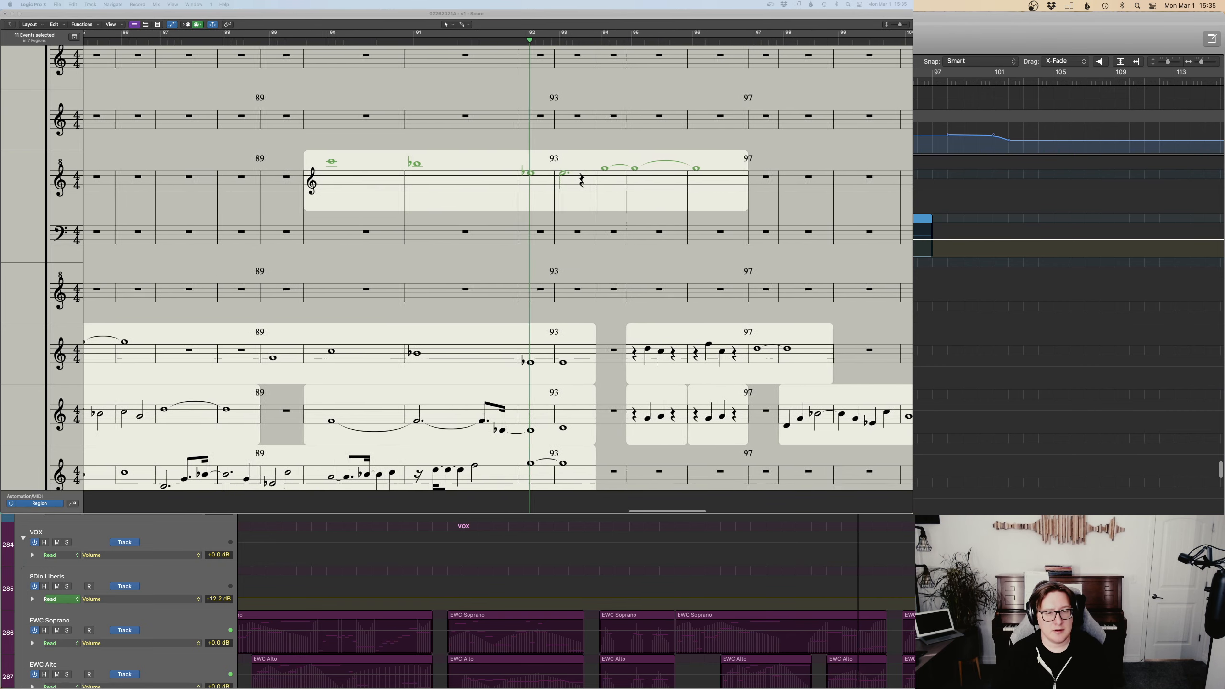
pyautogui.moveTo(929, 240); pyautogui.dragTo(951, 250)
pyautogui.press('a')
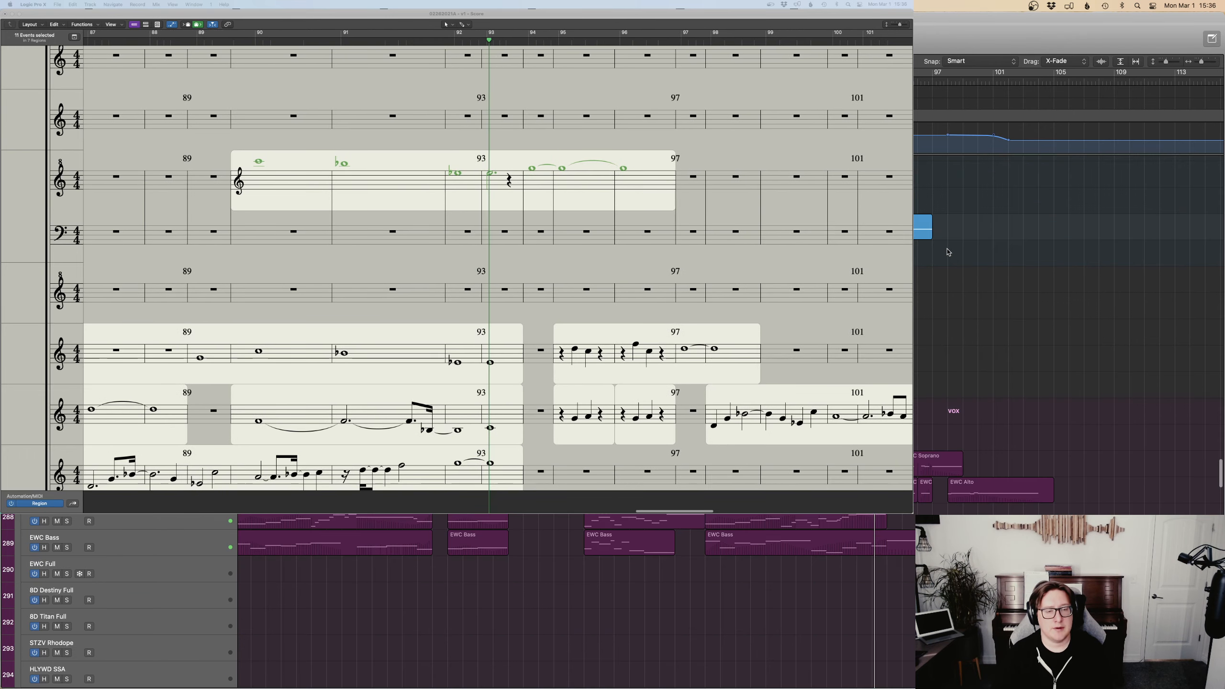
# Shrink the track heights in the arrangement and replay the choir and Organ passage from around bar 89.
pyautogui.press('super+Up')
pyautogui.press('super+Up')
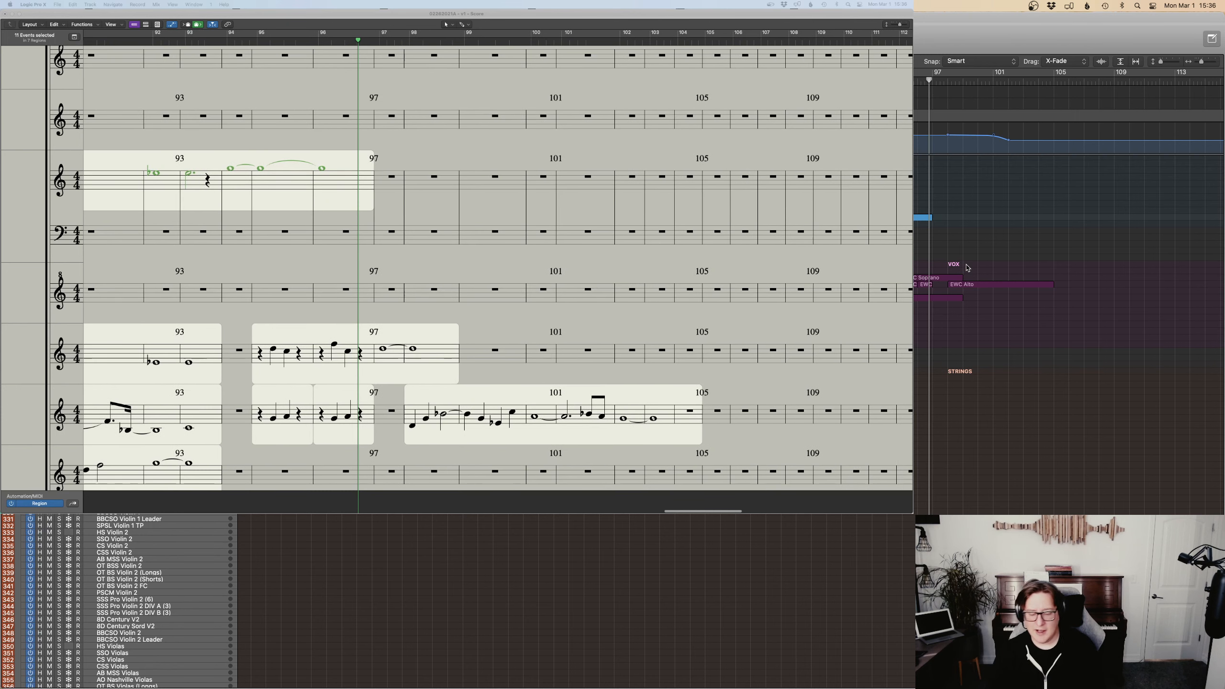
pyautogui.press('space')
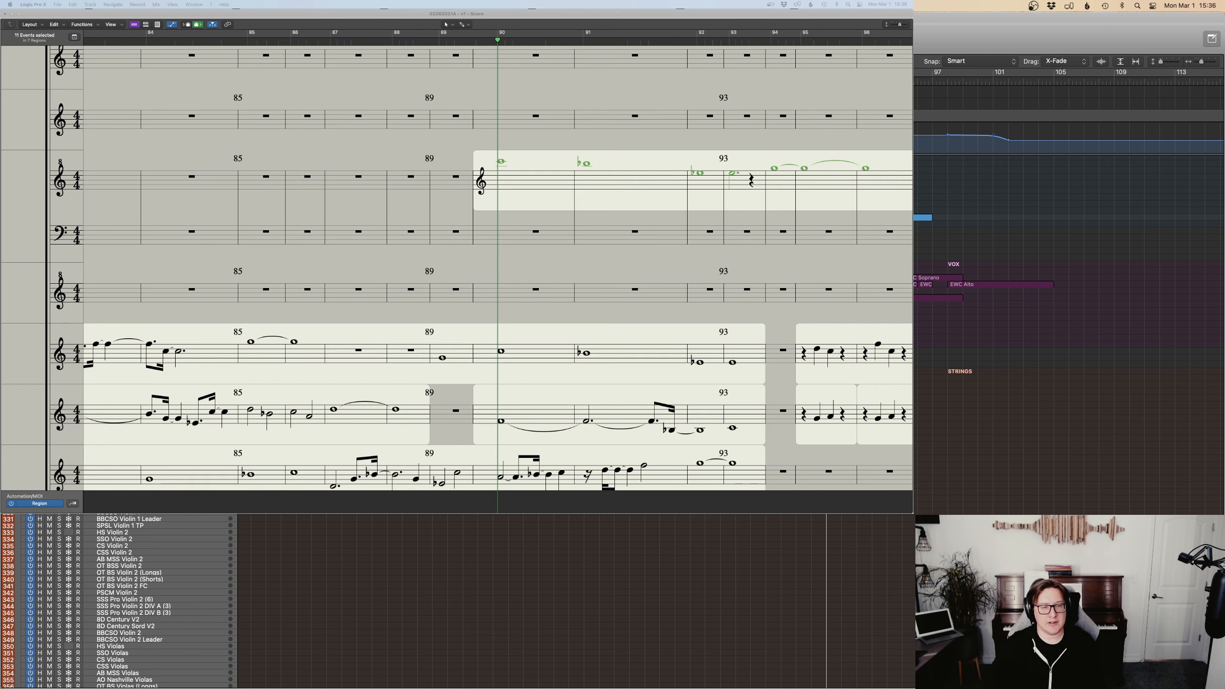
pyautogui.press(',')
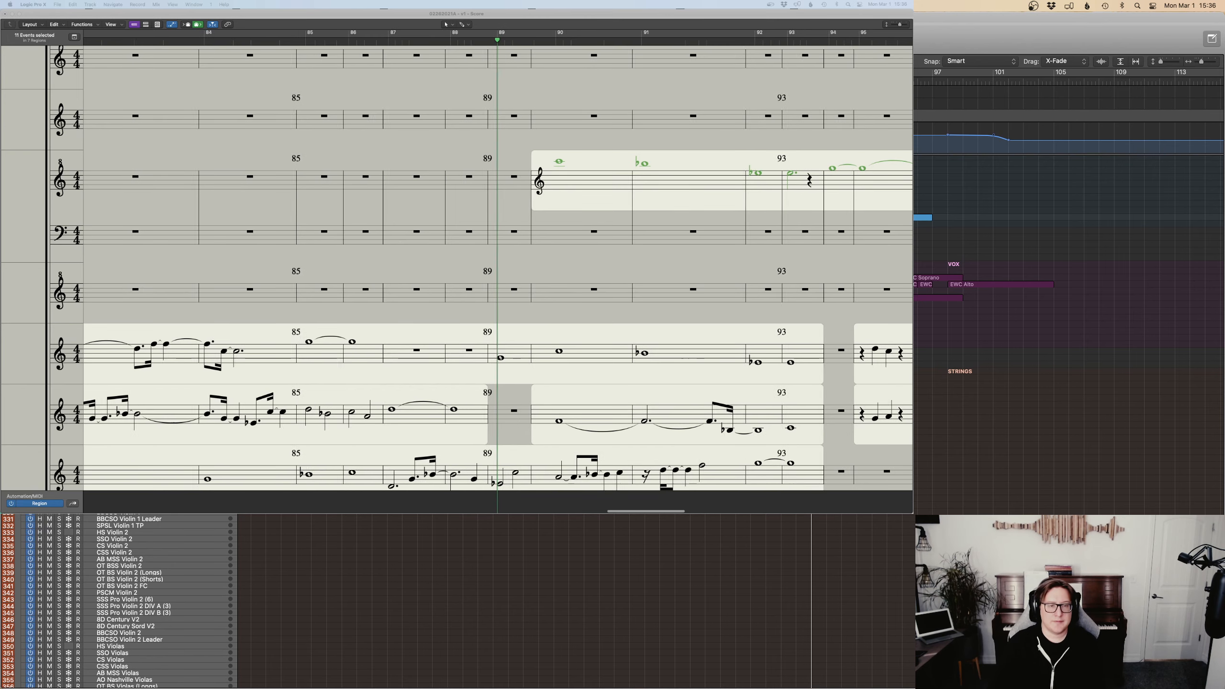
pyautogui.press('space')
# Open the later Organ region in the Piano Roll, slightly shorten the note in bar 93, and close the editor.
pyautogui.scroll(5, 573, 601)
pyautogui.scroll(9, 573, 601)
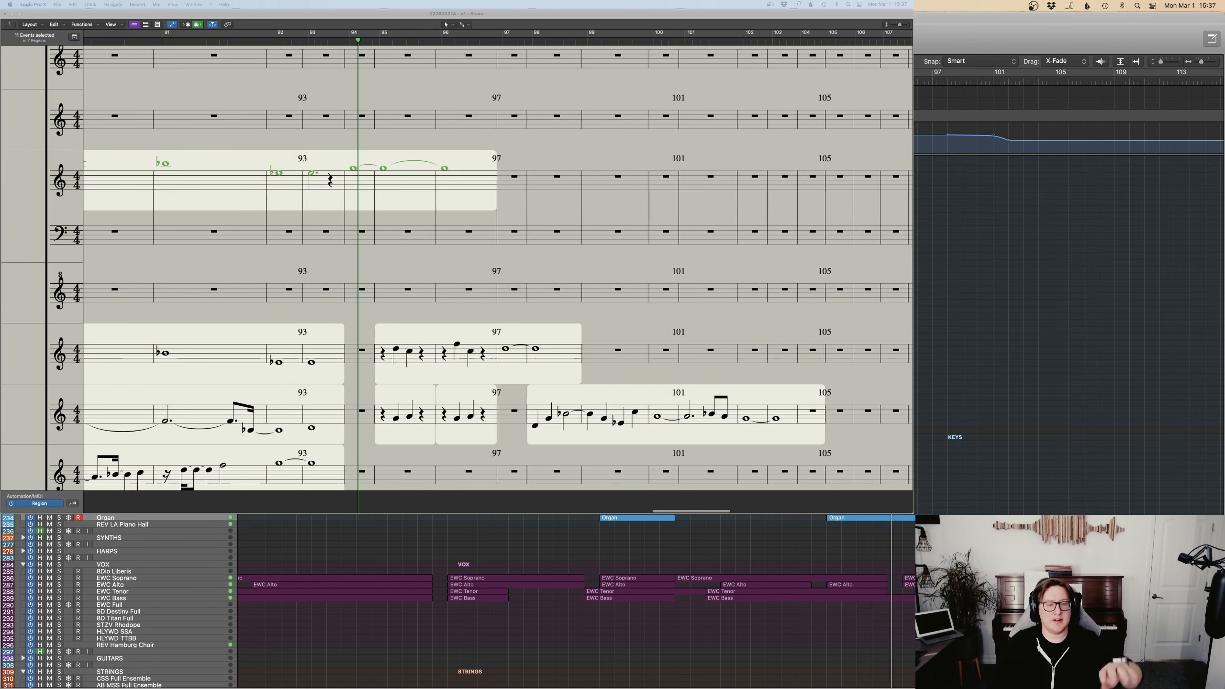
pyautogui.moveTo(917, 538); pyautogui.dragTo(885, 502)
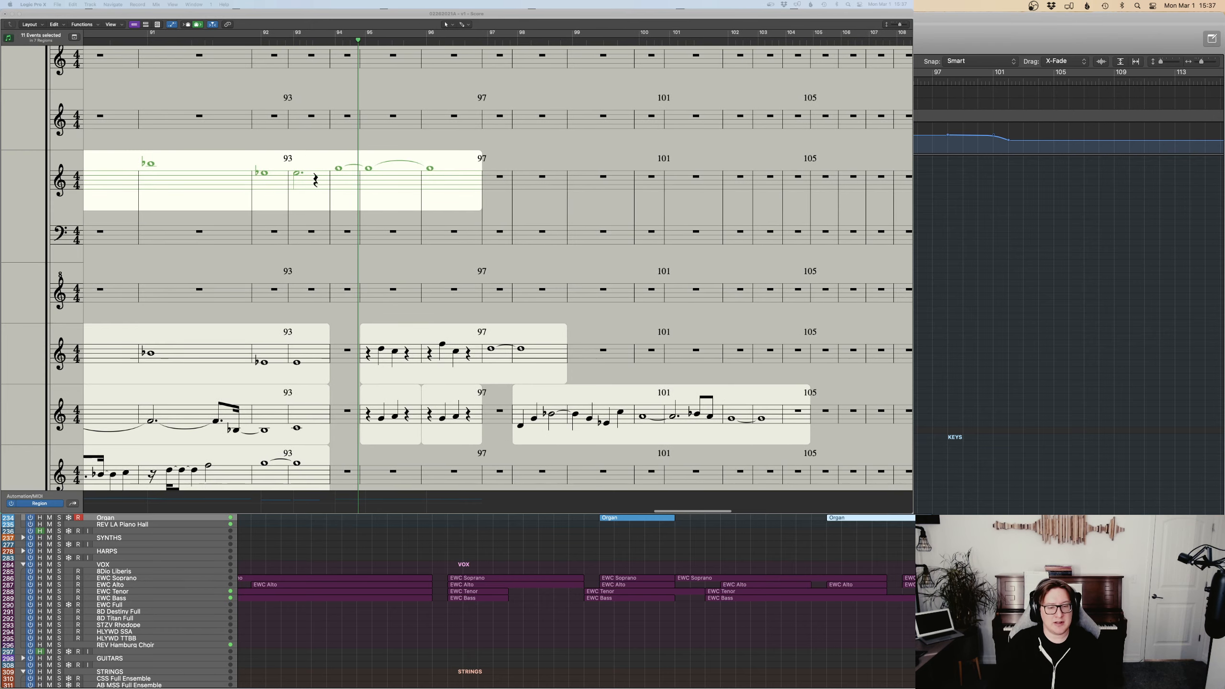
pyautogui.press('p')
pyautogui.hscroll(-2, 889, 500)
pyautogui.click(889, 500)
pyautogui.scroll(5, 889, 500)
pyautogui.hscroll(-2, 801, 536)
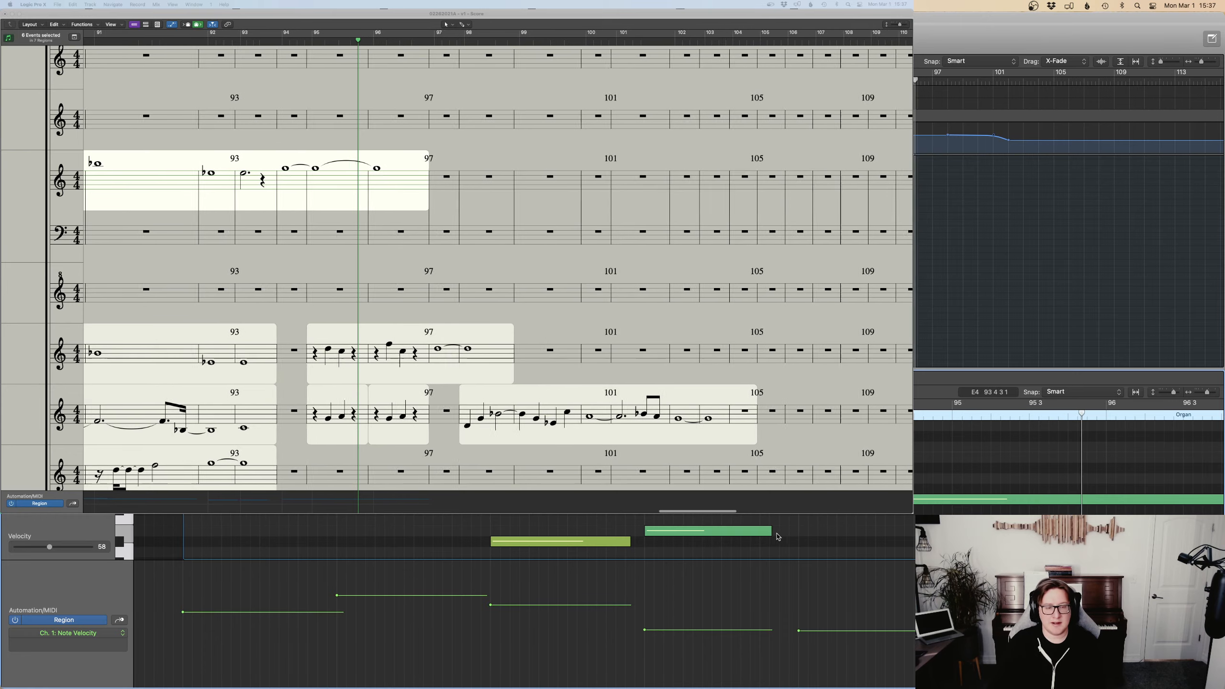
pyautogui.moveTo(771, 530); pyautogui.dragTo(750, 534)
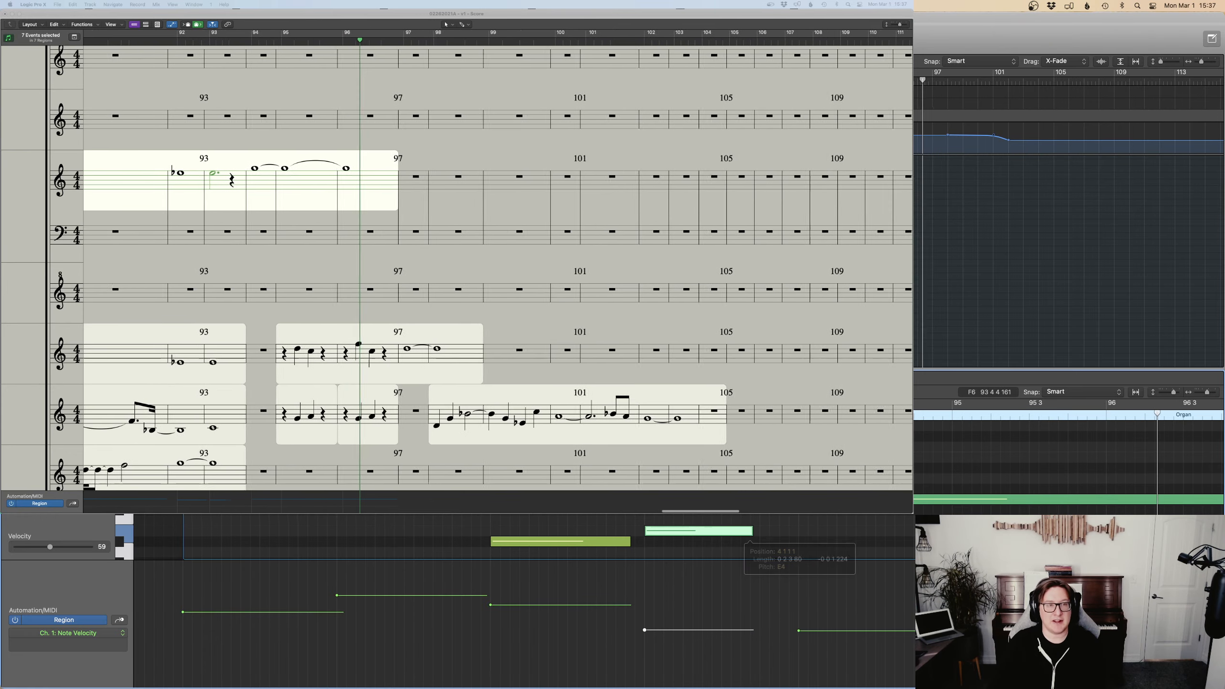
pyautogui.click(795, 270)
pyautogui.press('p')
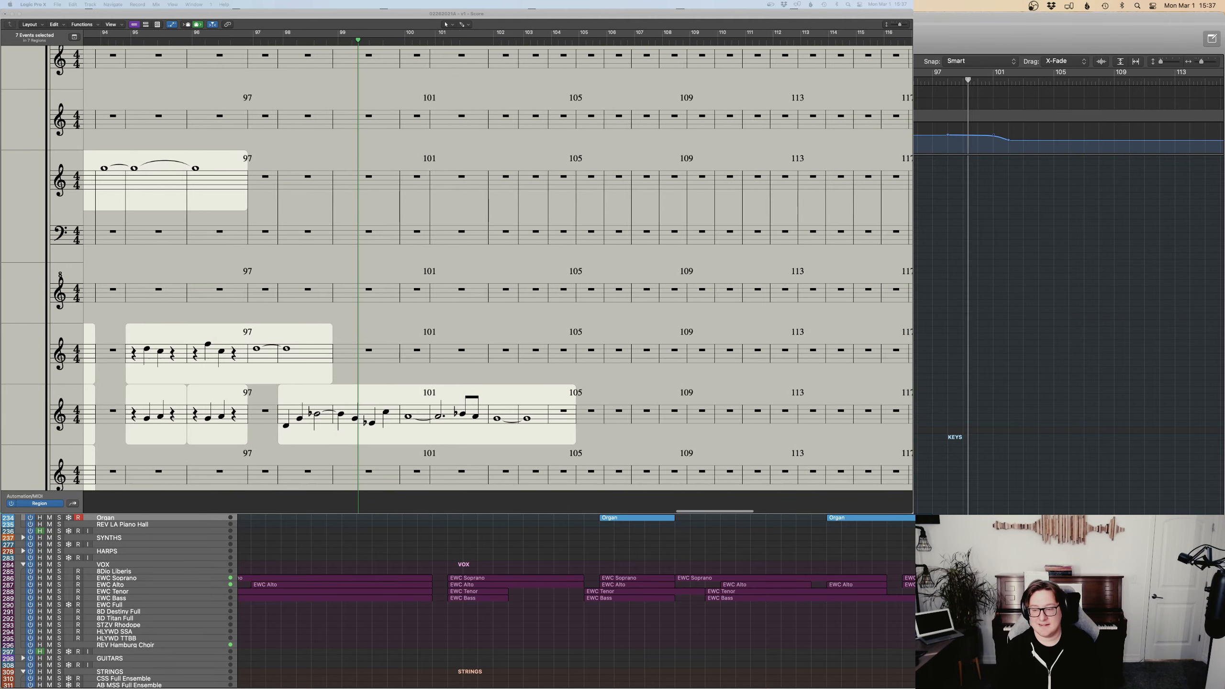
# Check the track automation around bar 102 in the arrangement and hide it.
pyautogui.scroll(-10, 1068, 333)
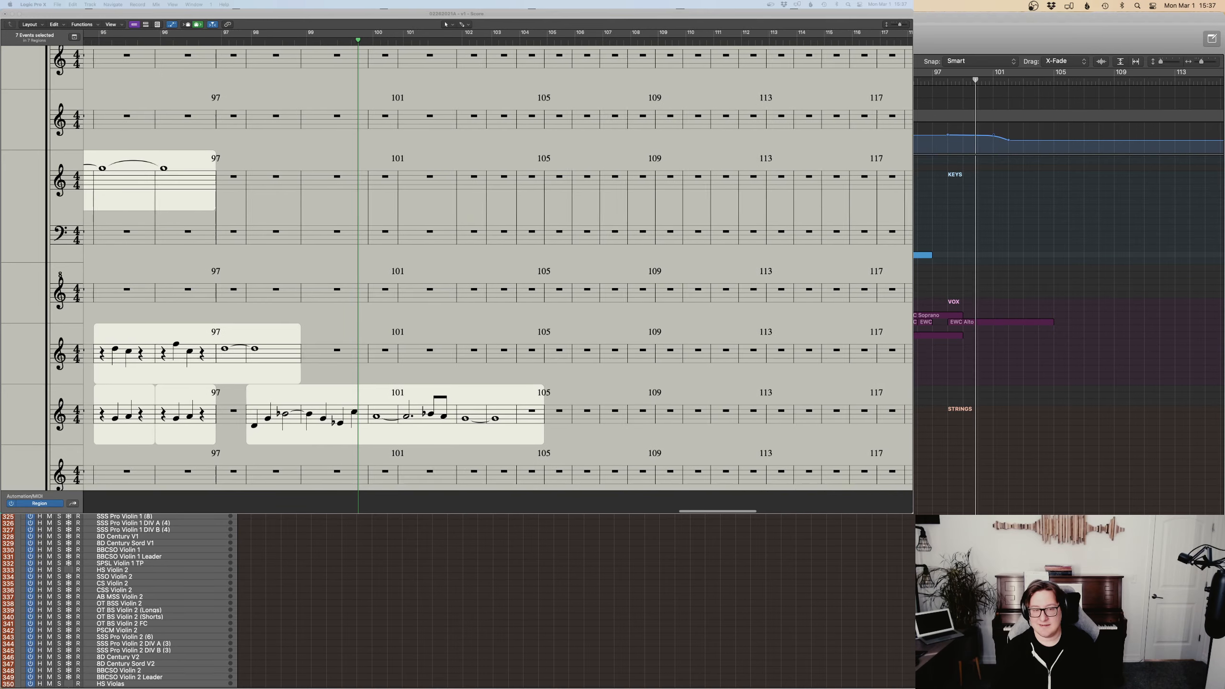
pyautogui.scroll(5, 1068, 333)
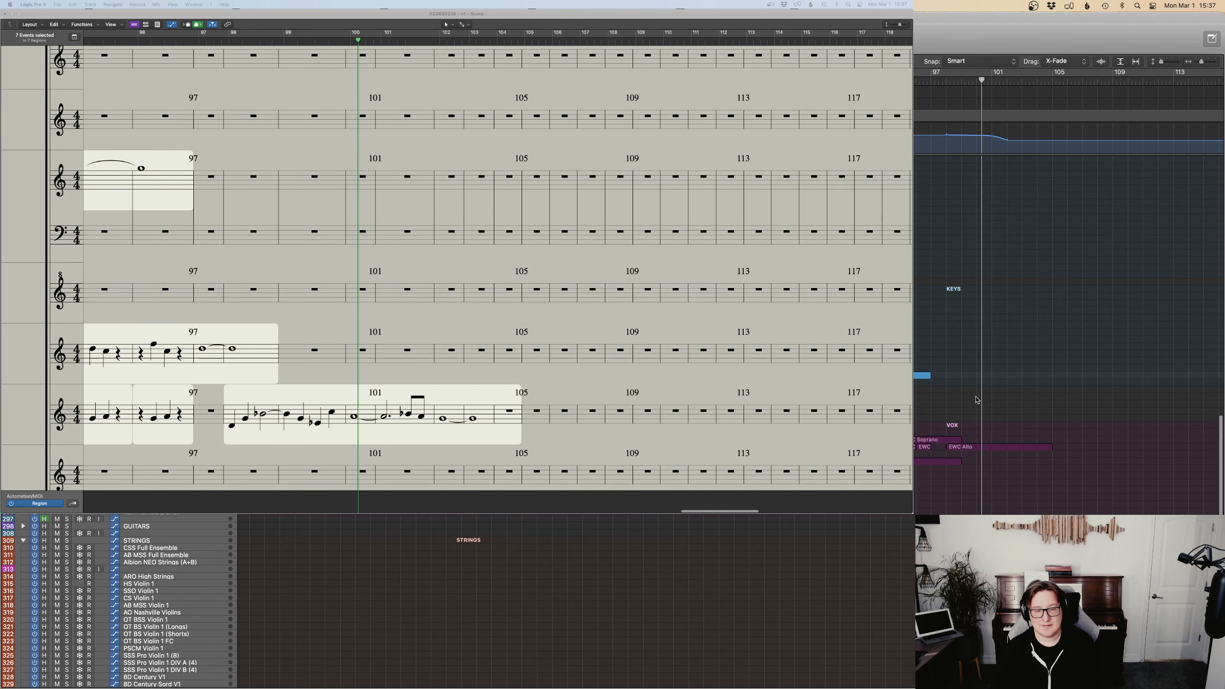
pyautogui.press('a')
pyautogui.moveTo(1014, 412); pyautogui.dragTo(1019, 430)
pyautogui.press('a')
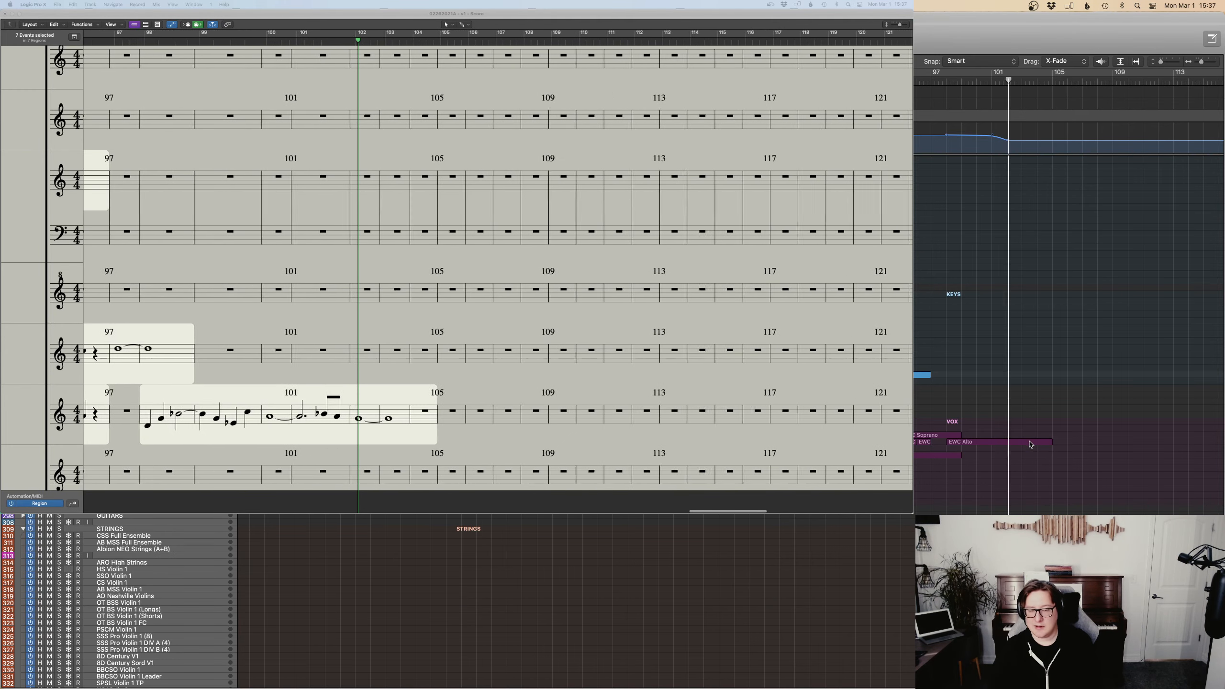
# Scan the Brass, Celeste, Keys, Vox and Strings tracks for existing regions while playback runs to about bar 105.
pyautogui.hscroll(-10, 1039, 445)
pyautogui.scroll(5, 1038, 444)
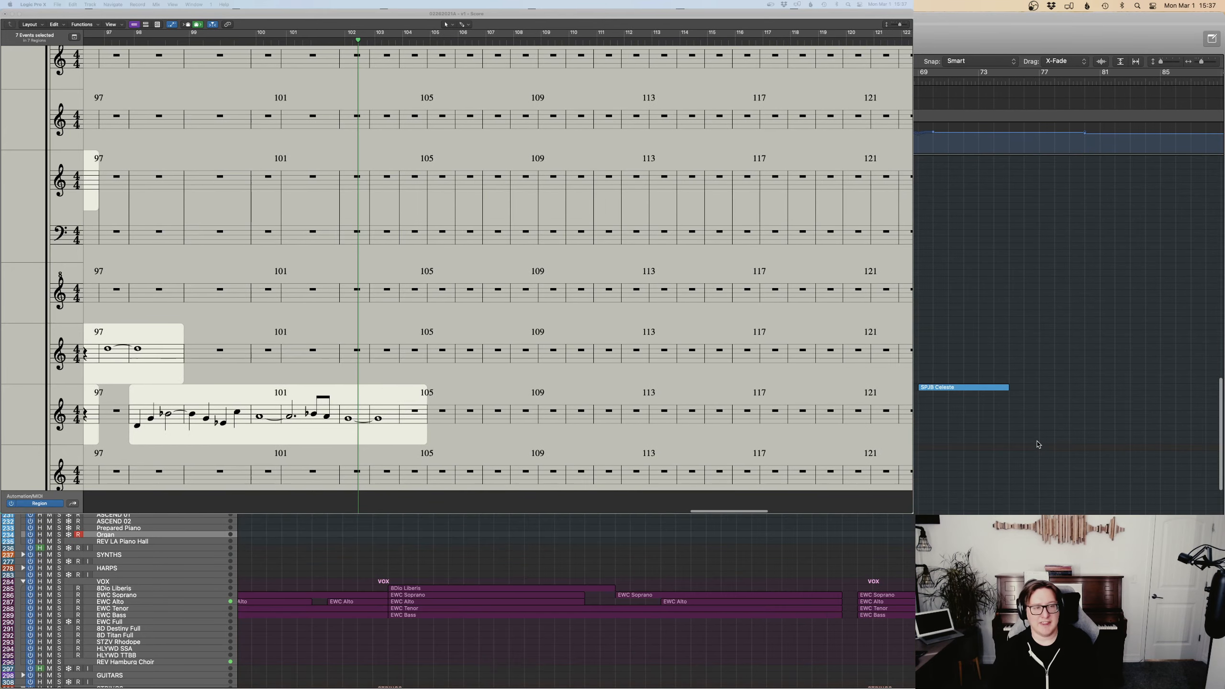
pyautogui.scroll(8, 1038, 444)
pyautogui.scroll(-10, 1035, 443)
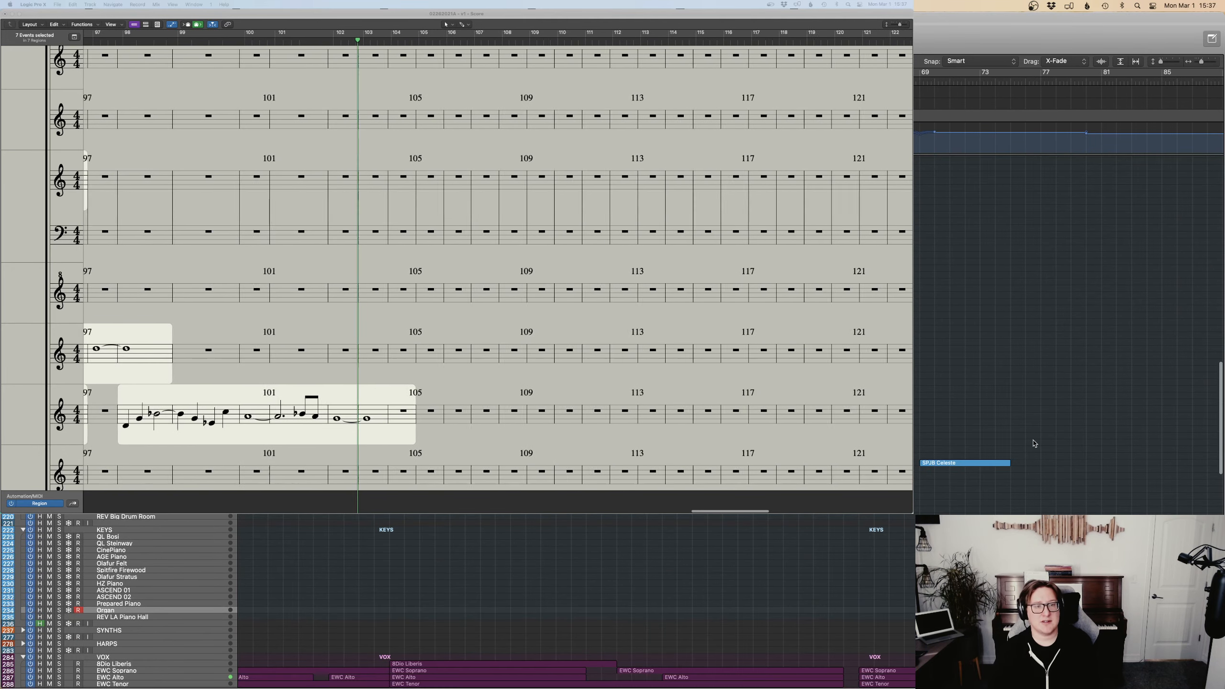
pyautogui.scroll(9, 1035, 443)
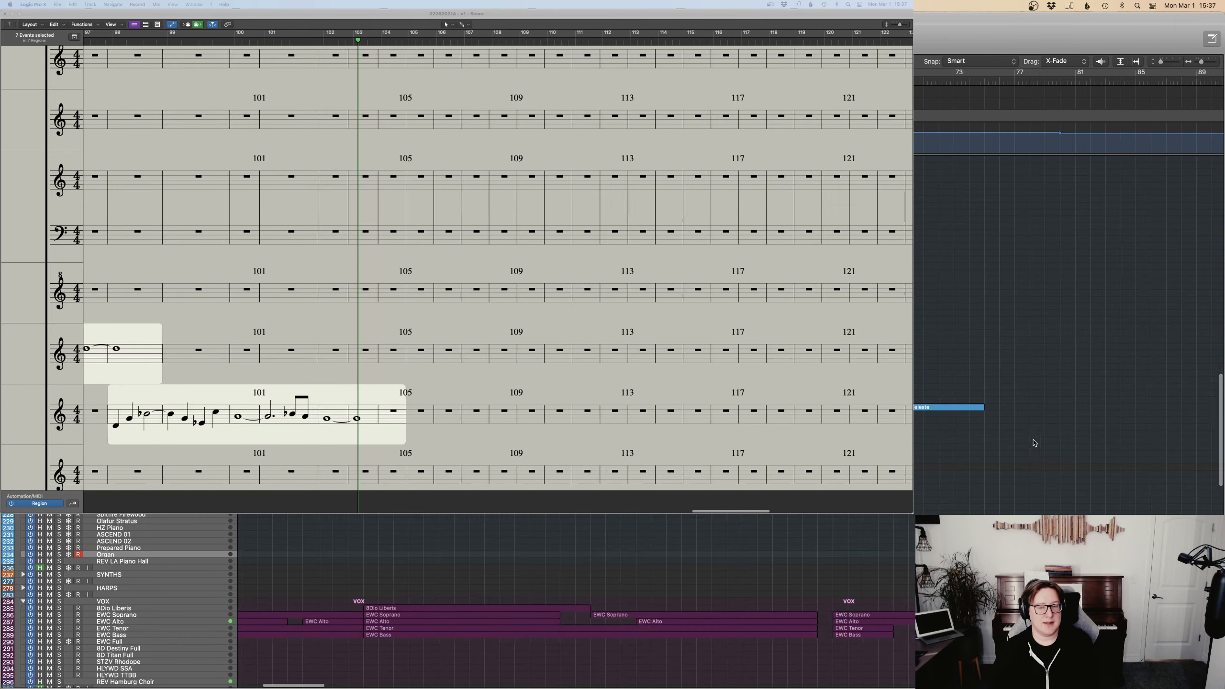
pyautogui.scroll(-10, 1033, 439)
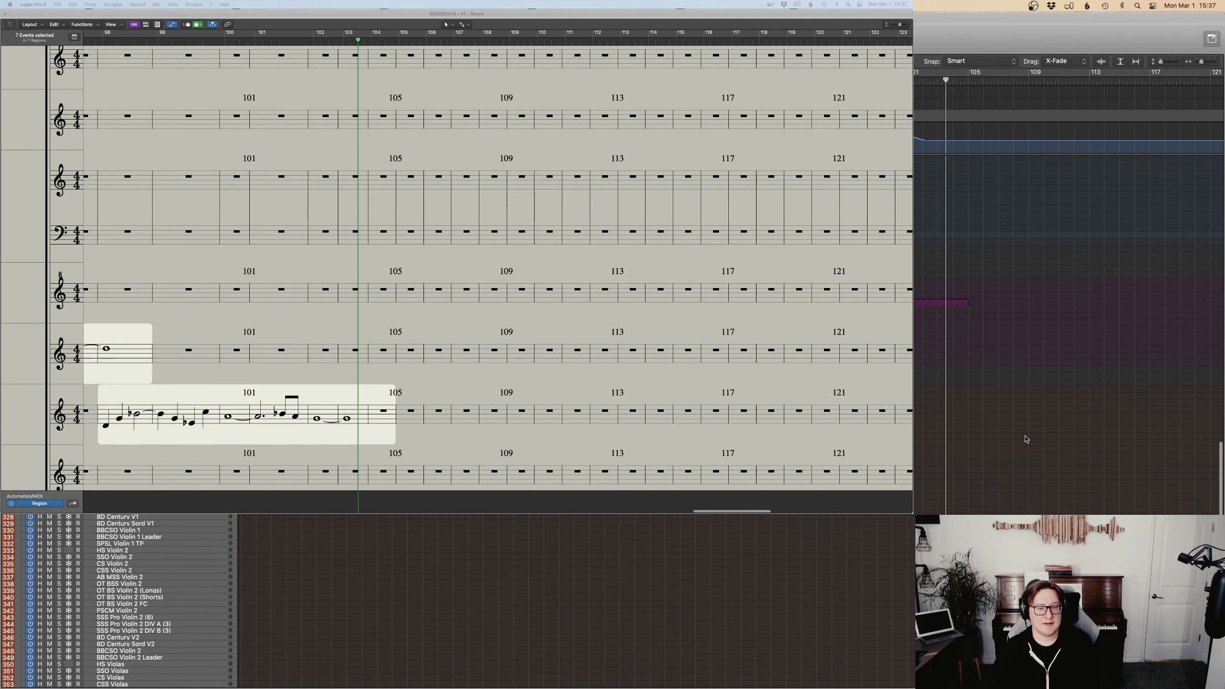
pyautogui.scroll(20, 1026, 439)
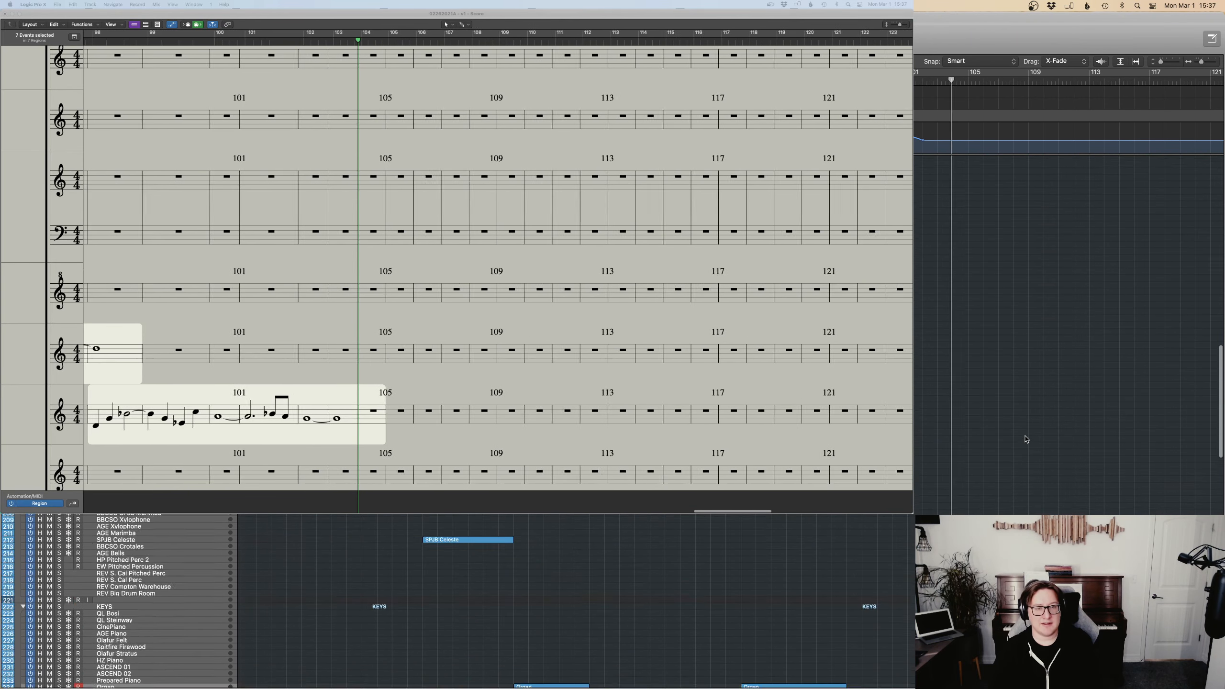
pyautogui.scroll(-20, 1025, 439)
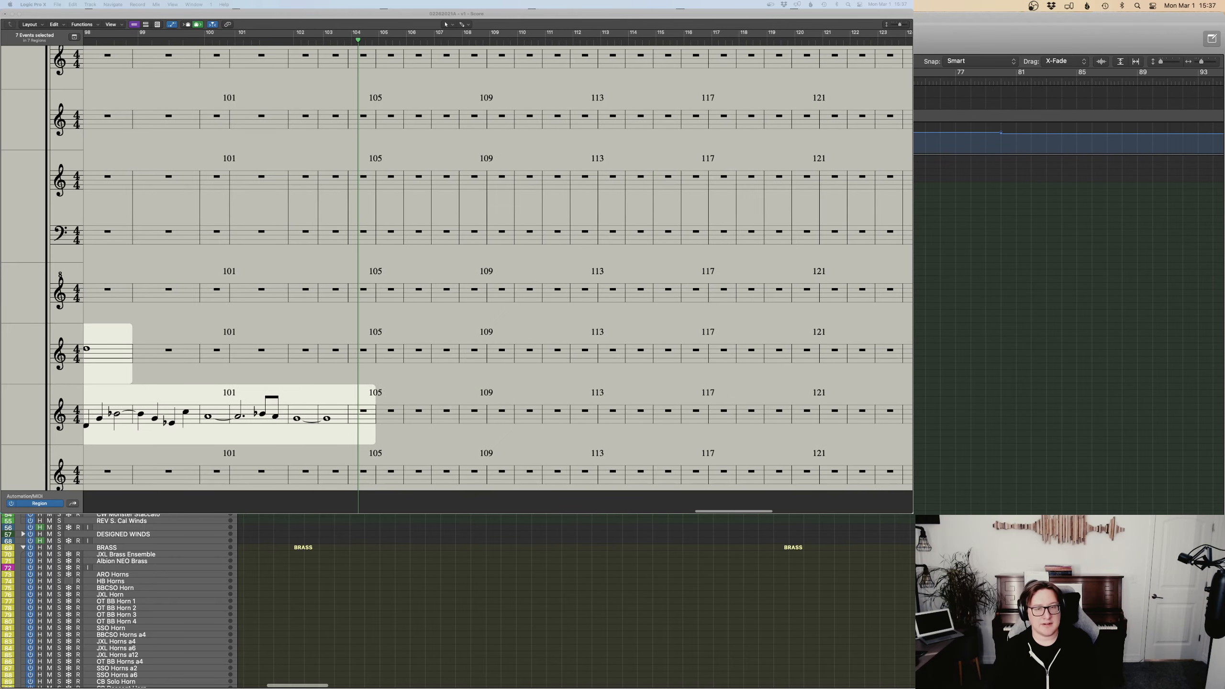
pyautogui.scroll(-20, 1026, 439)
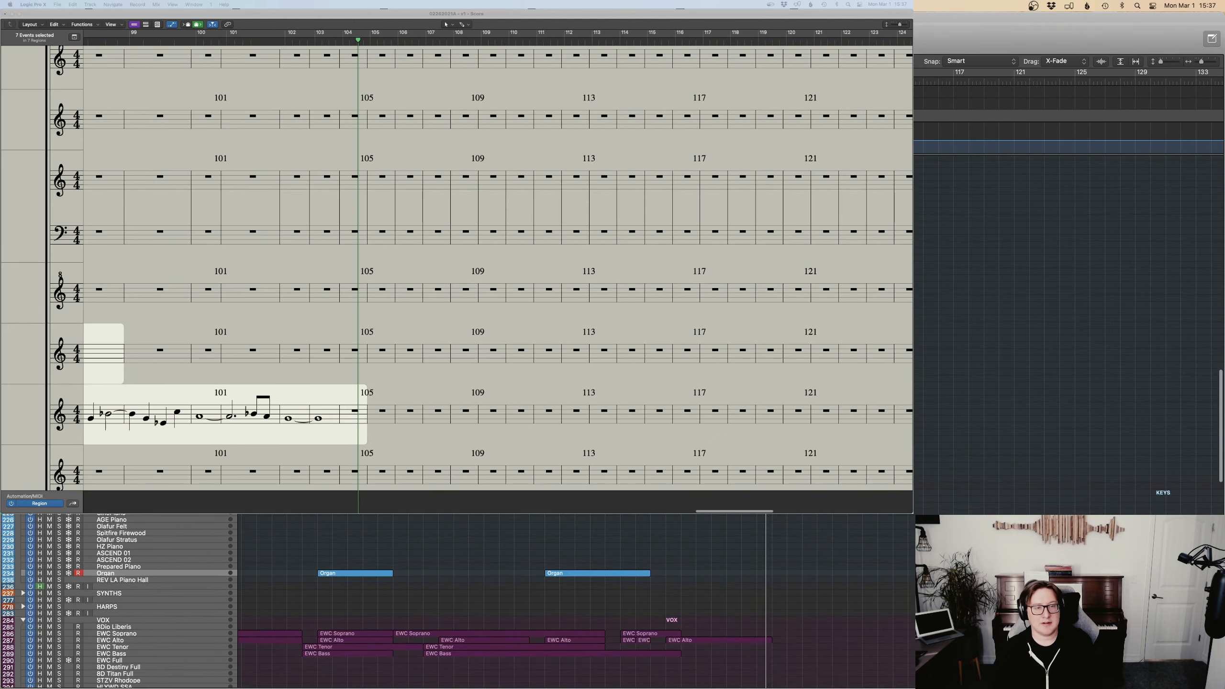
pyautogui.scroll(-5, 366, 291)
pyautogui.scroll(-2, 366, 291)
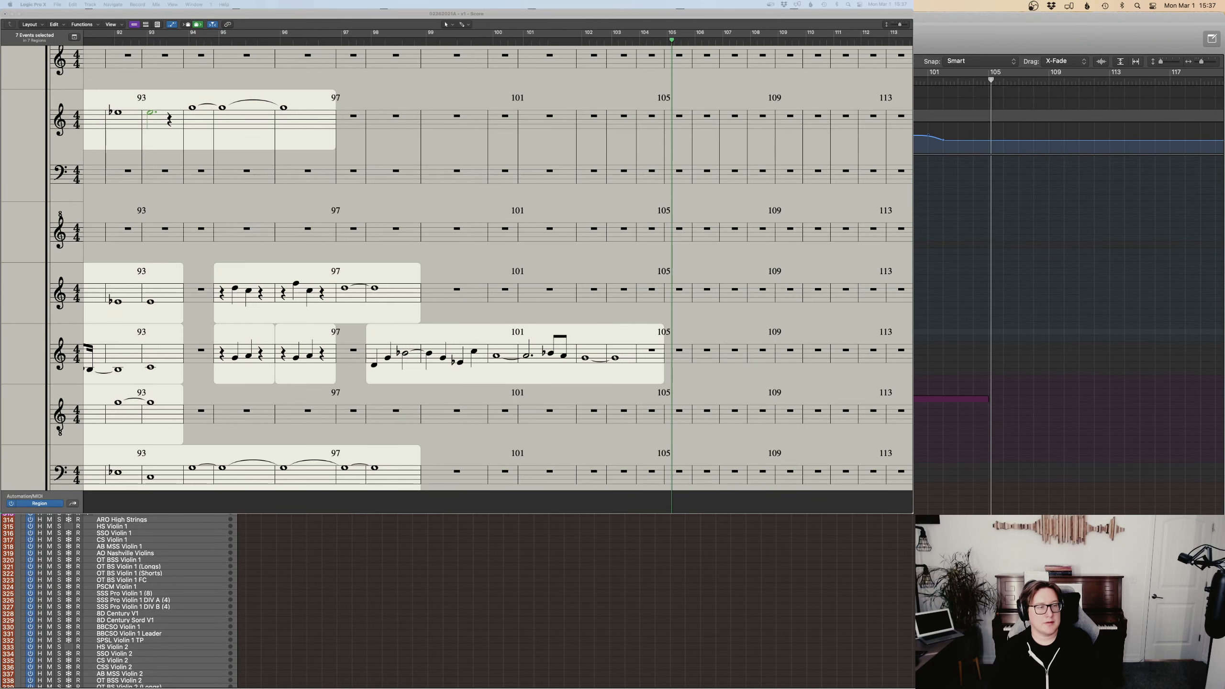
# Play the whole arrangement from the beginning to about bar 105, following the keyboard and choir staves in the score.
pyautogui.press('Return')
pyautogui.press('space')
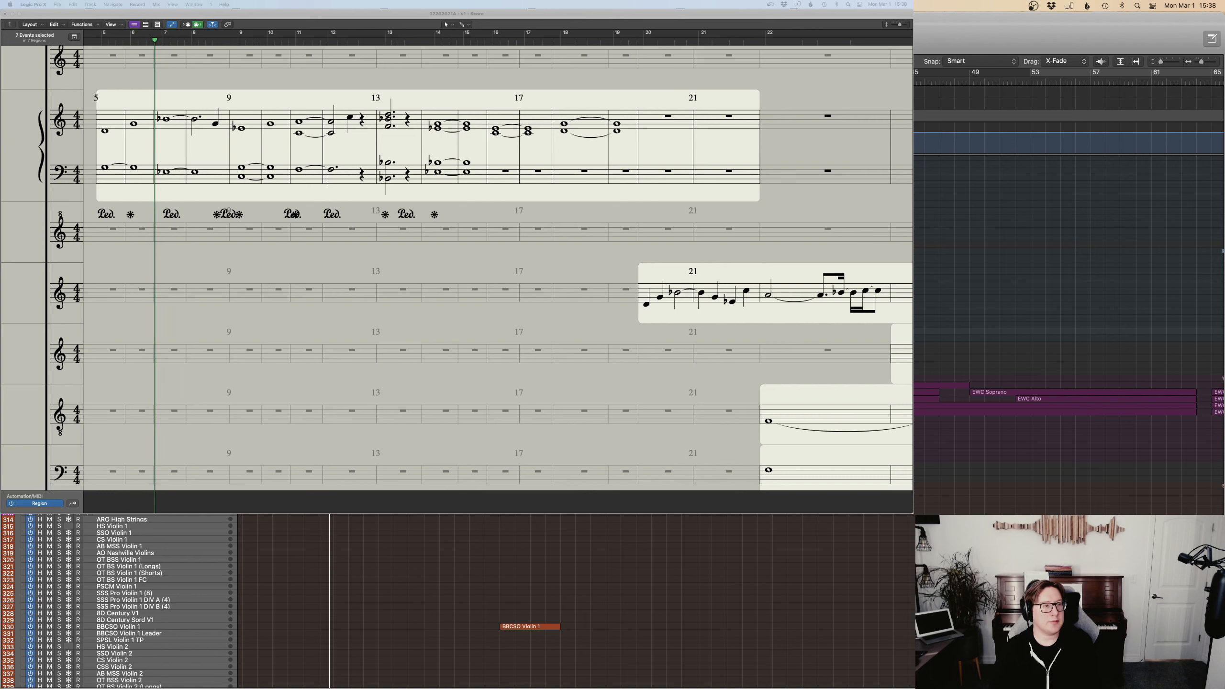
pyautogui.press('space')
pyautogui.press('space')
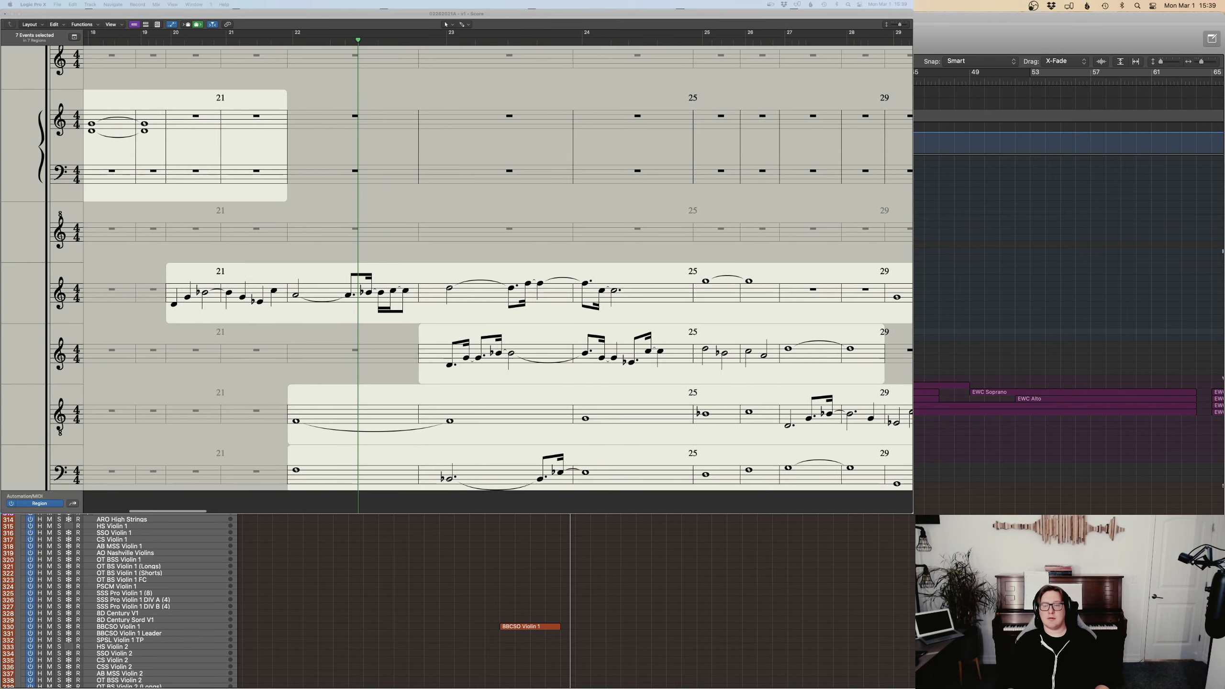
pyautogui.scroll(-2, 421, 327)
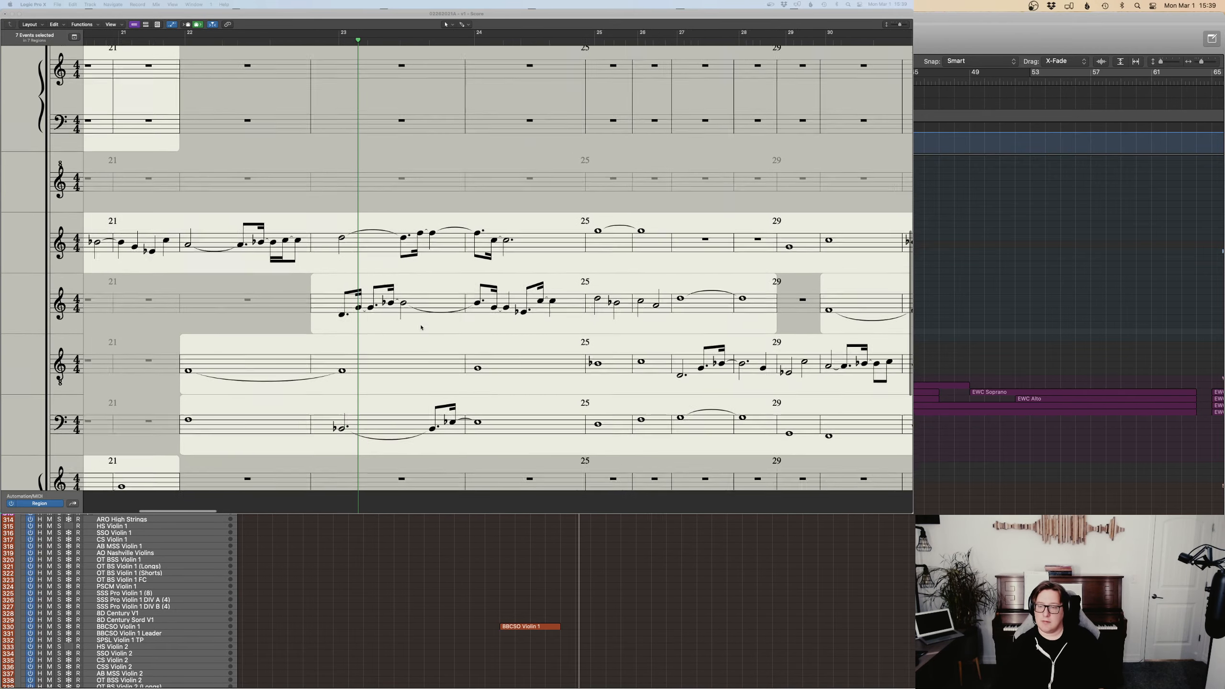
pyautogui.scroll(-4, 421, 327)
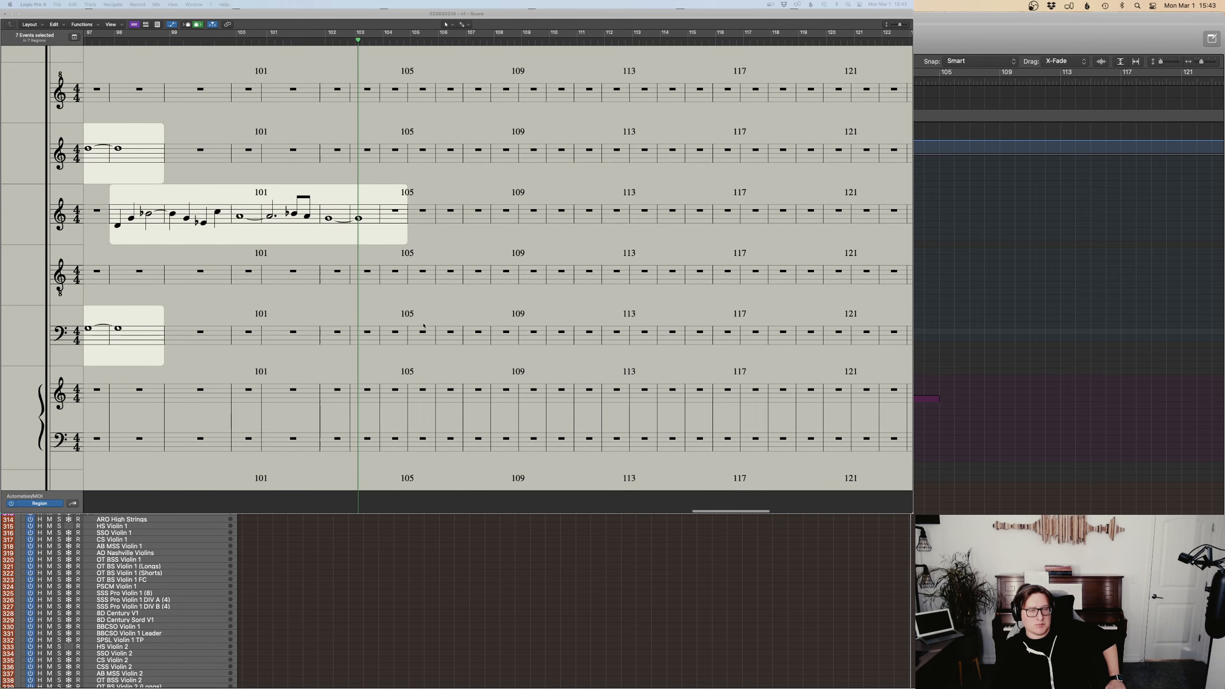
pyautogui.scroll(1, 424, 326)
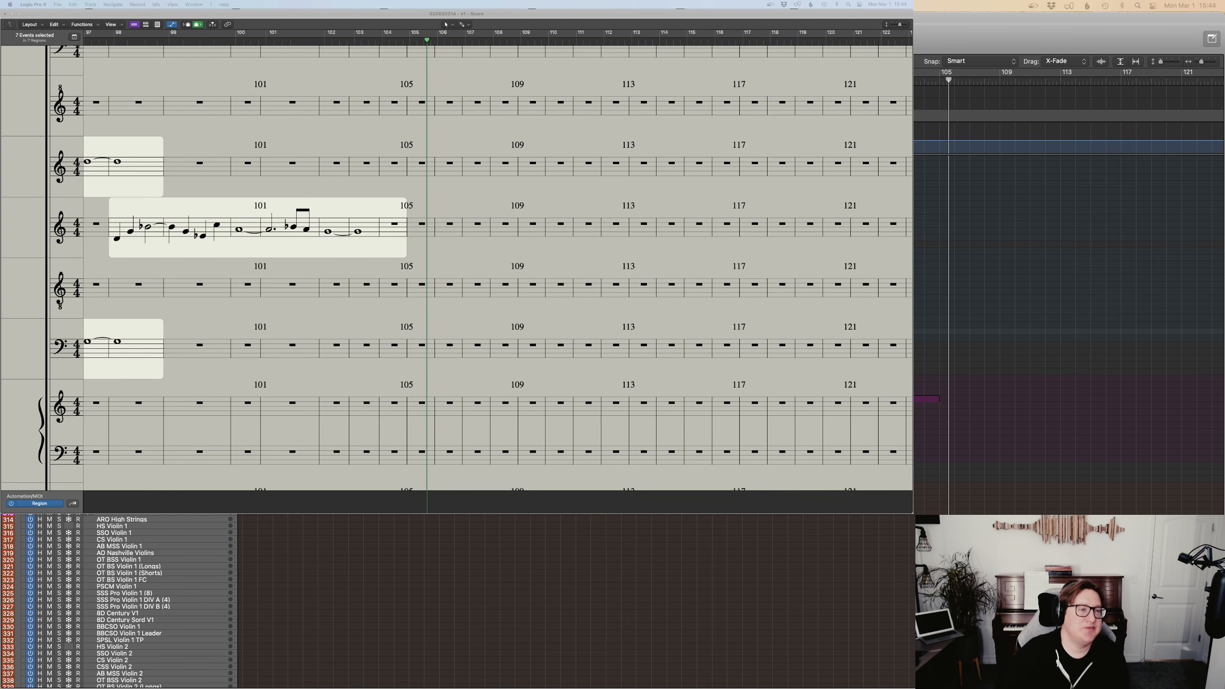
# Examine the layout of the Organ, choir and string regions across the arrangement and the score between bars 79 and 105.
pyautogui.hscroll(-15, 1069, 299)
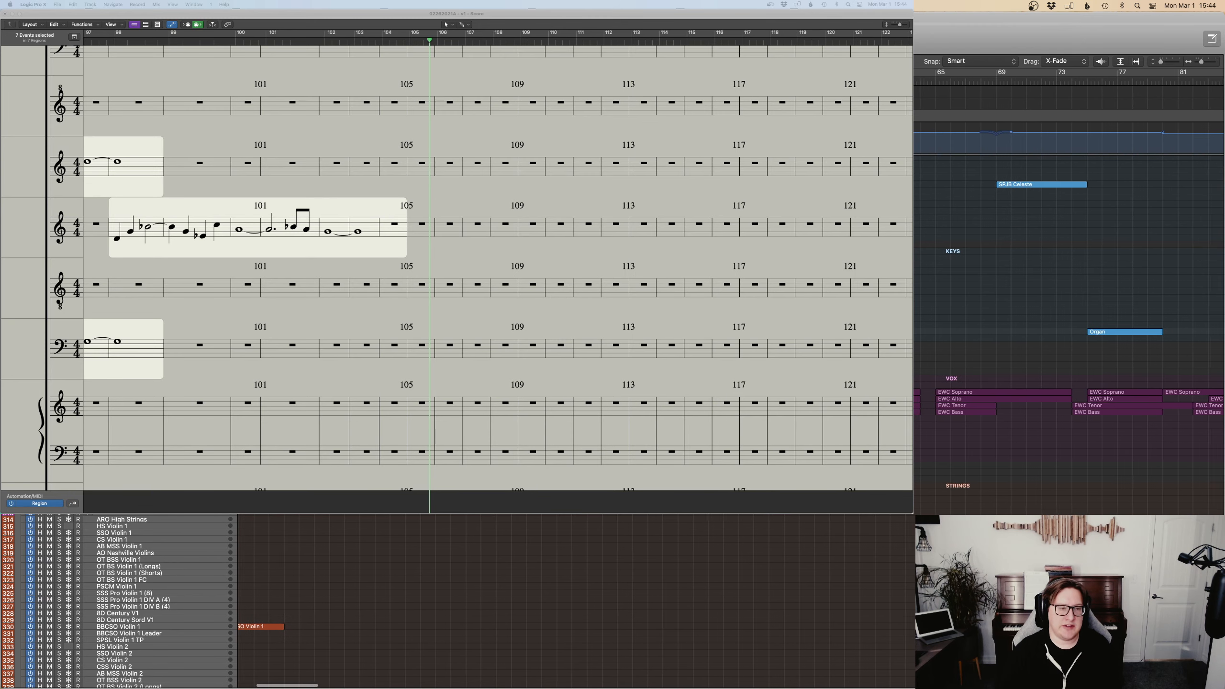
pyautogui.press('super+Left')
pyautogui.press('super+Left')
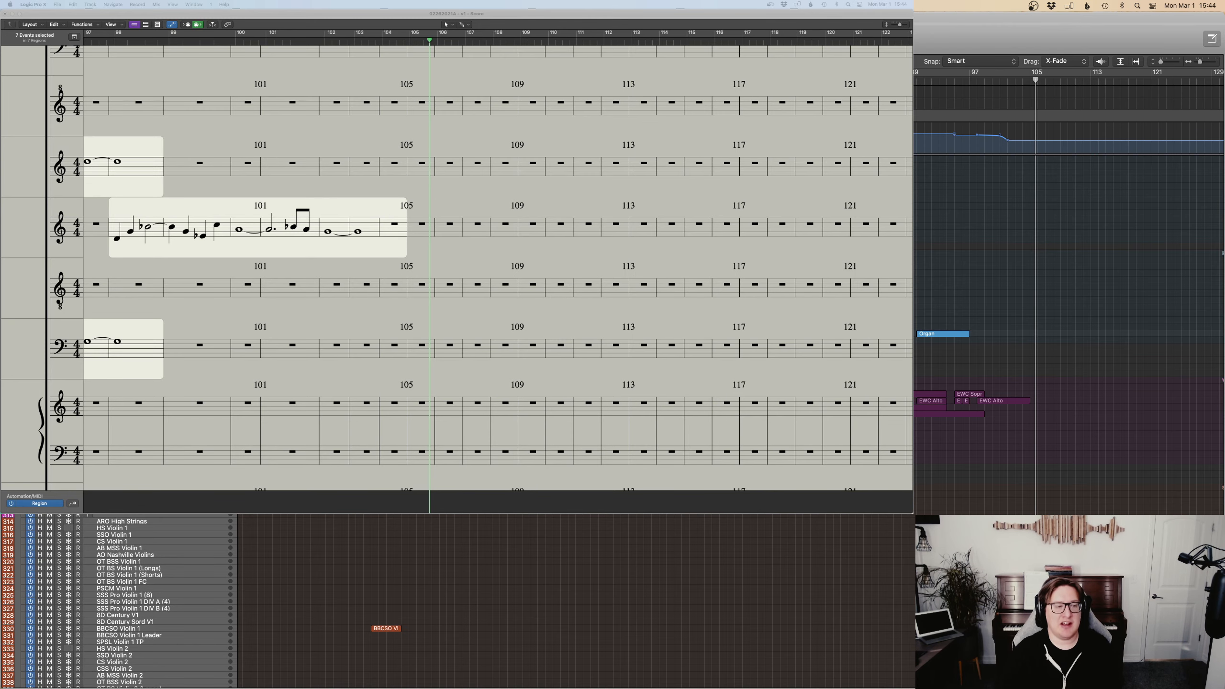
pyautogui.scroll(15, 482, 600)
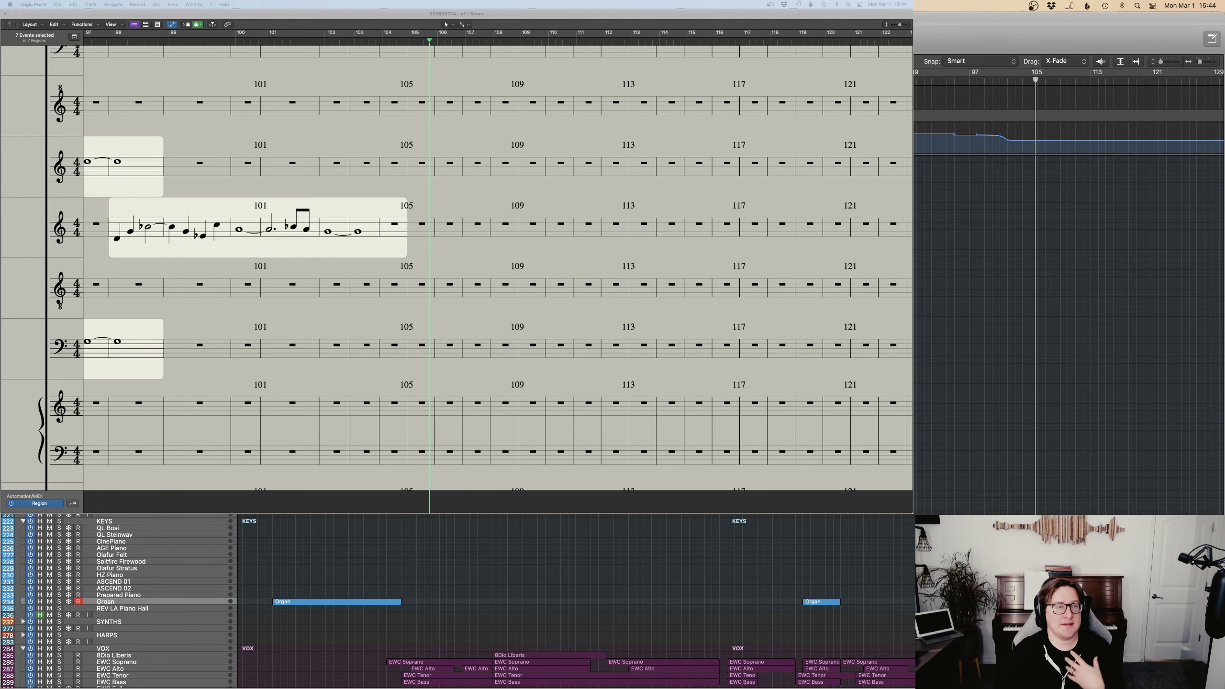
pyautogui.scroll(-4, 482, 600)
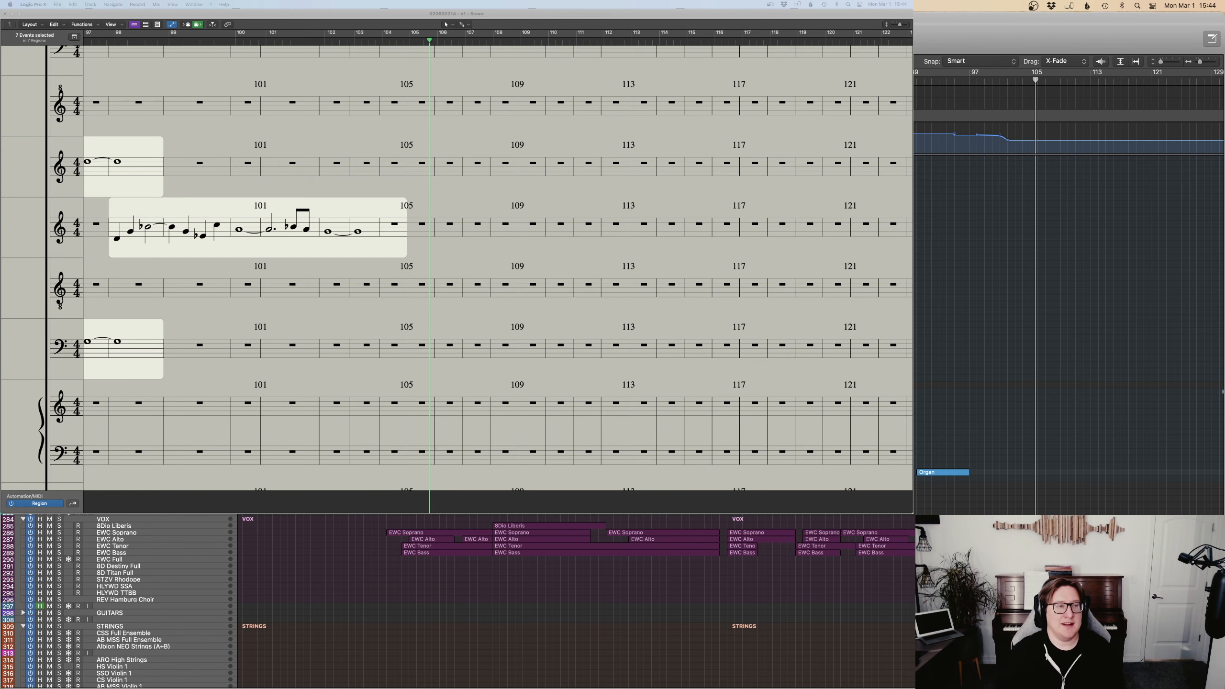
pyautogui.scroll(-3, 165, 600)
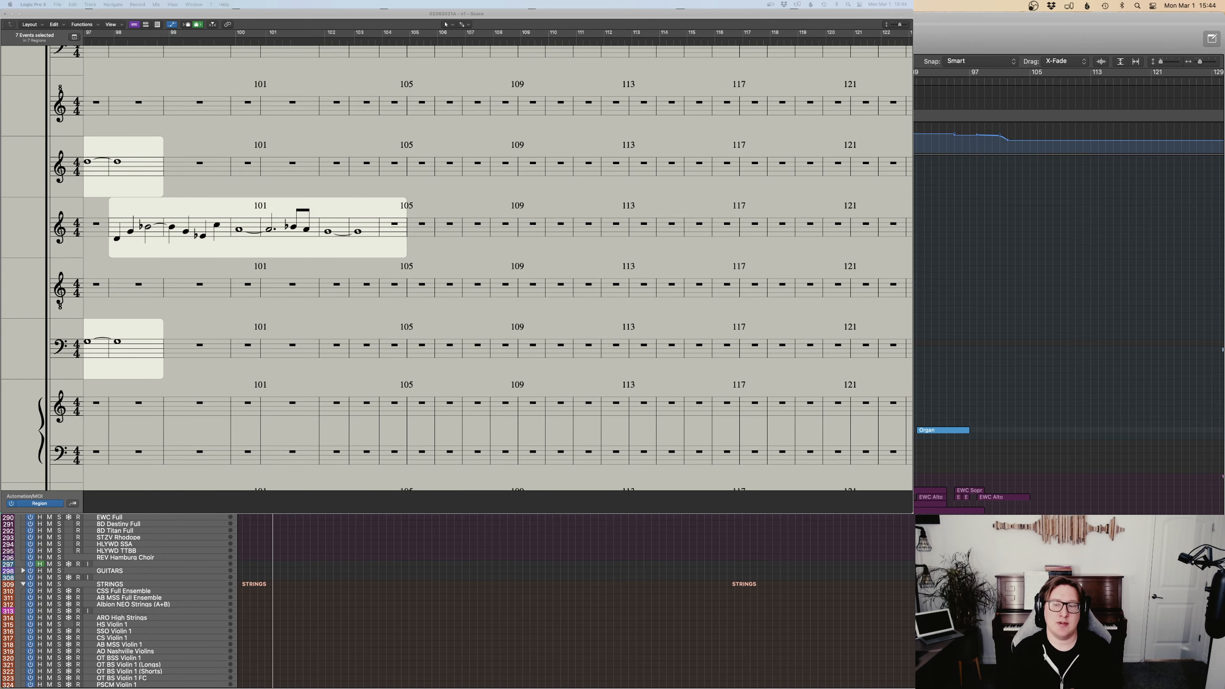
pyautogui.hscroll(-10, 389, 249)
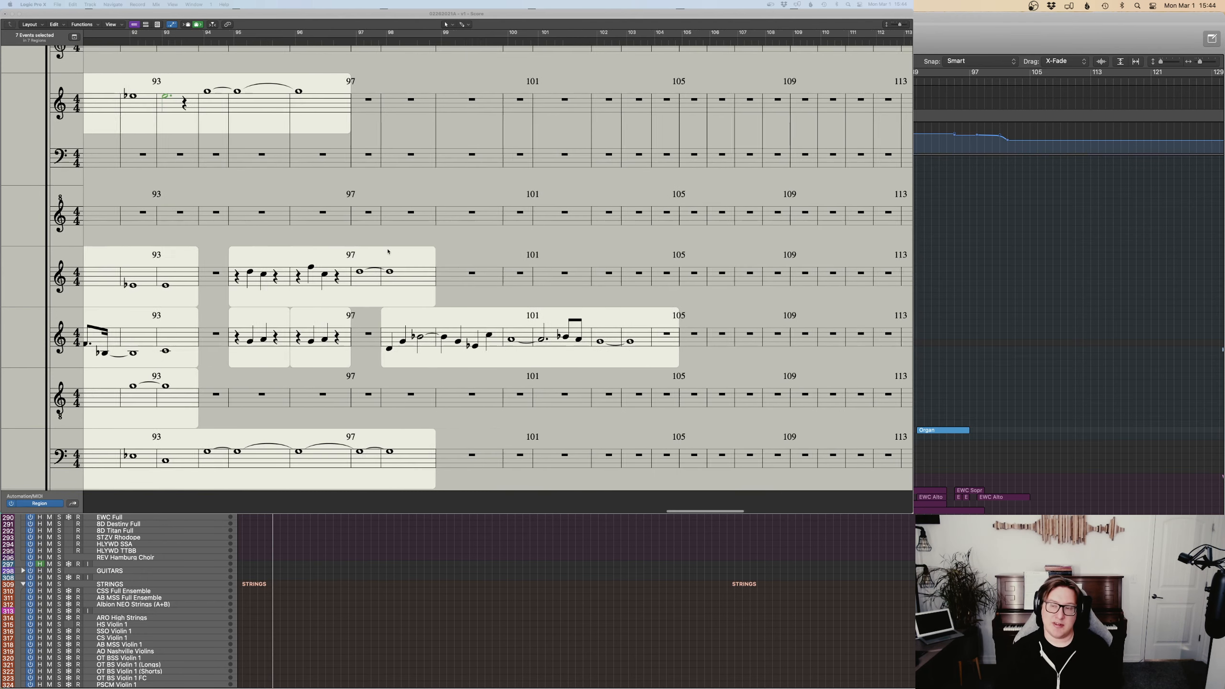
pyautogui.hscroll(-8, 384, 252)
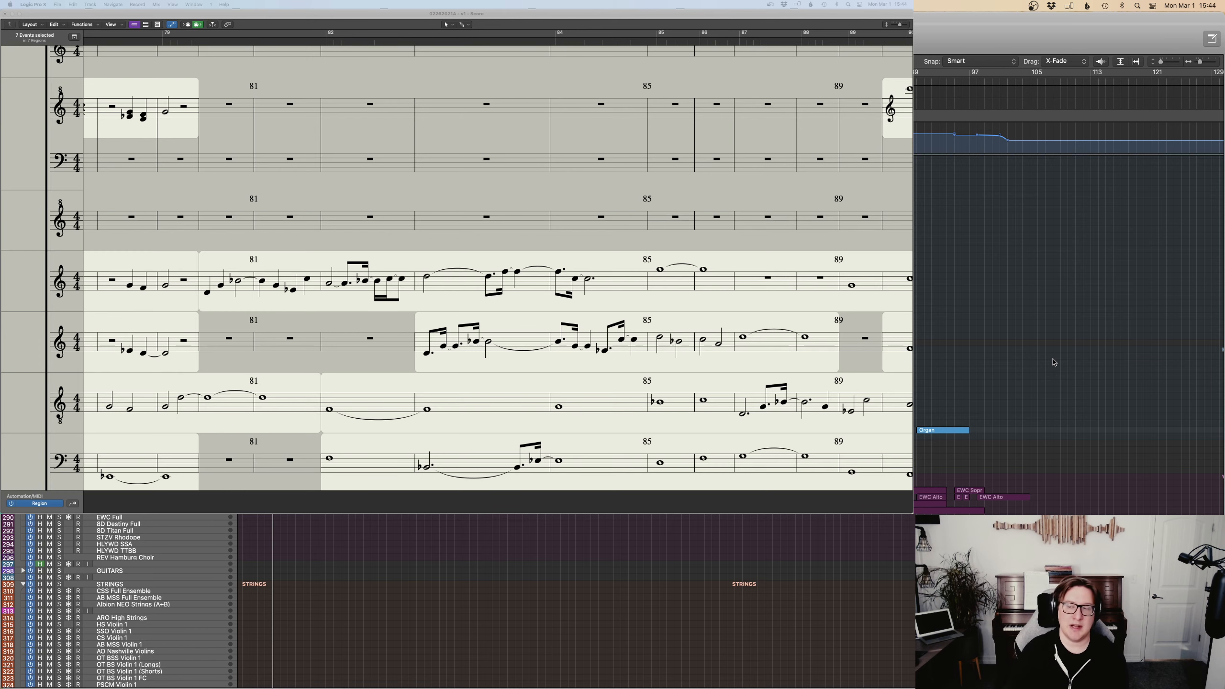
pyautogui.scroll(15, 1053, 361)
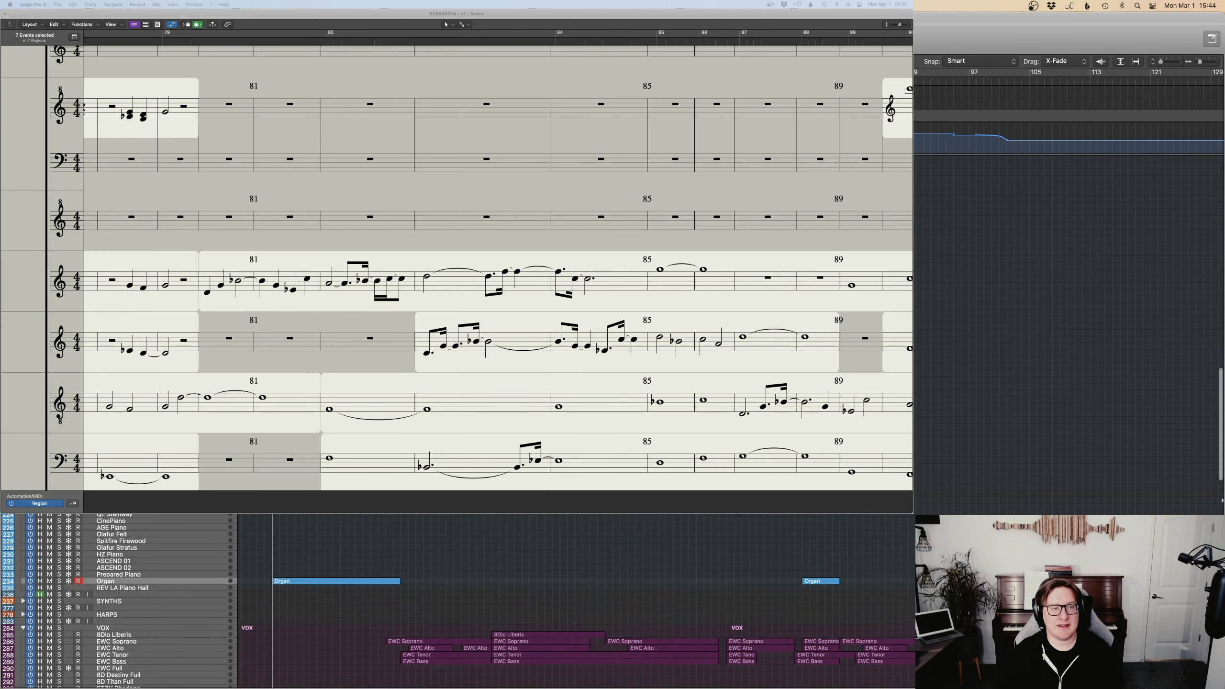
pyautogui.scroll(-10, 1053, 362)
pyautogui.scroll(-14, 1054, 361)
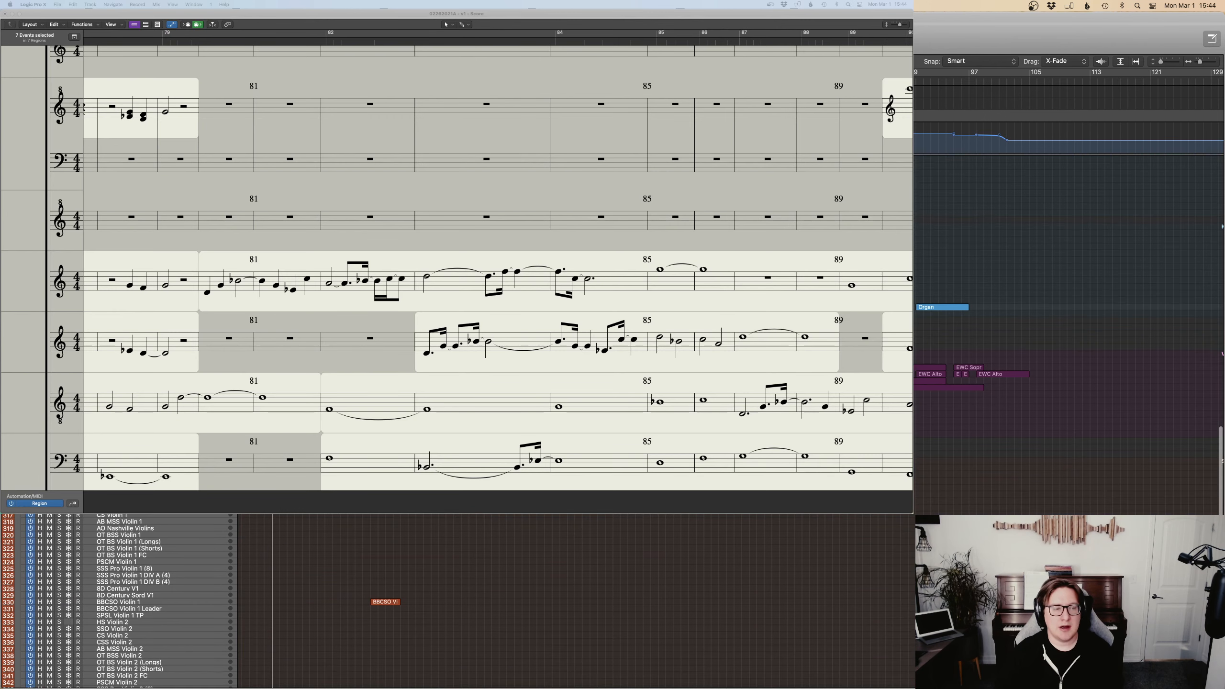
pyautogui.scroll(-3, 1054, 362)
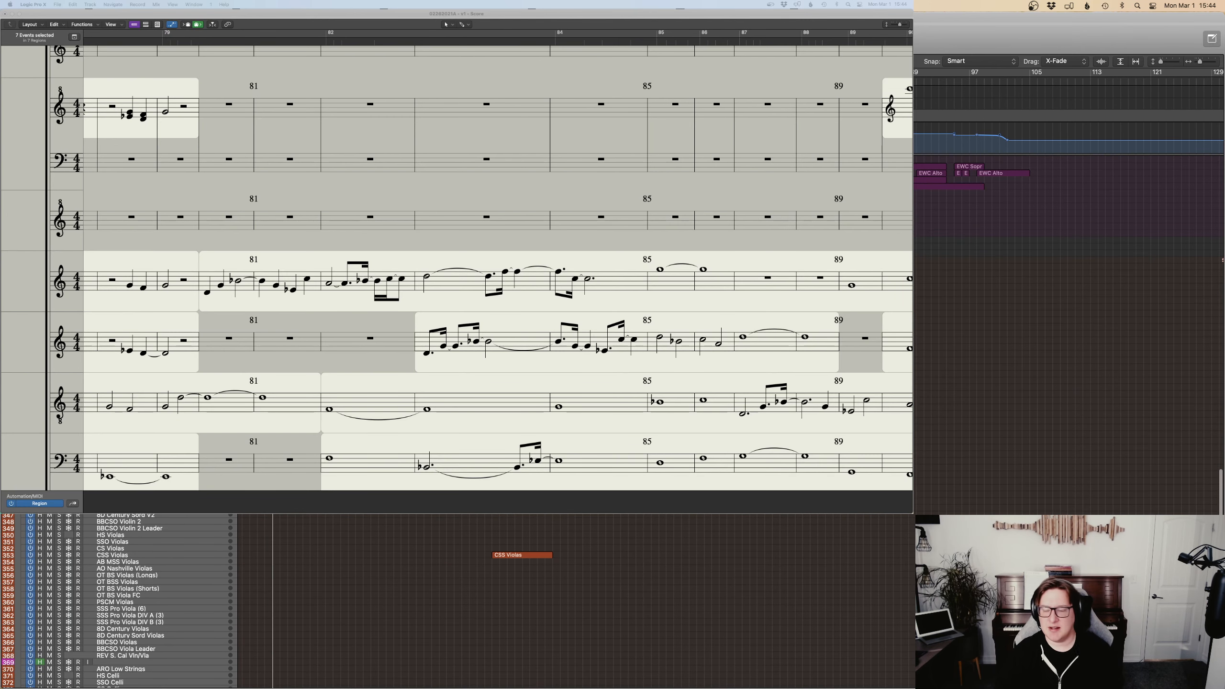
pyautogui.scroll(15, 1054, 362)
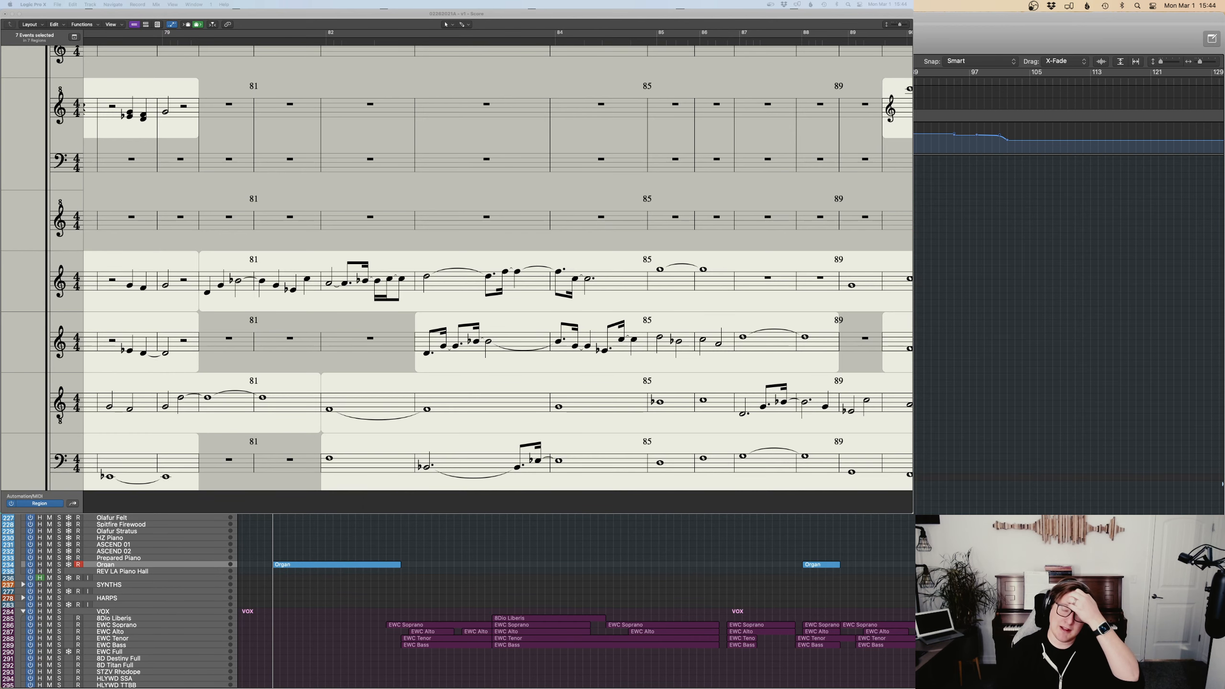
# Look over the existing regions on the Strings tracks, from the violins down to the basses, and back up through Vox, Keys and pitched percussion.
pyautogui.scroll(-10, 1054, 362)
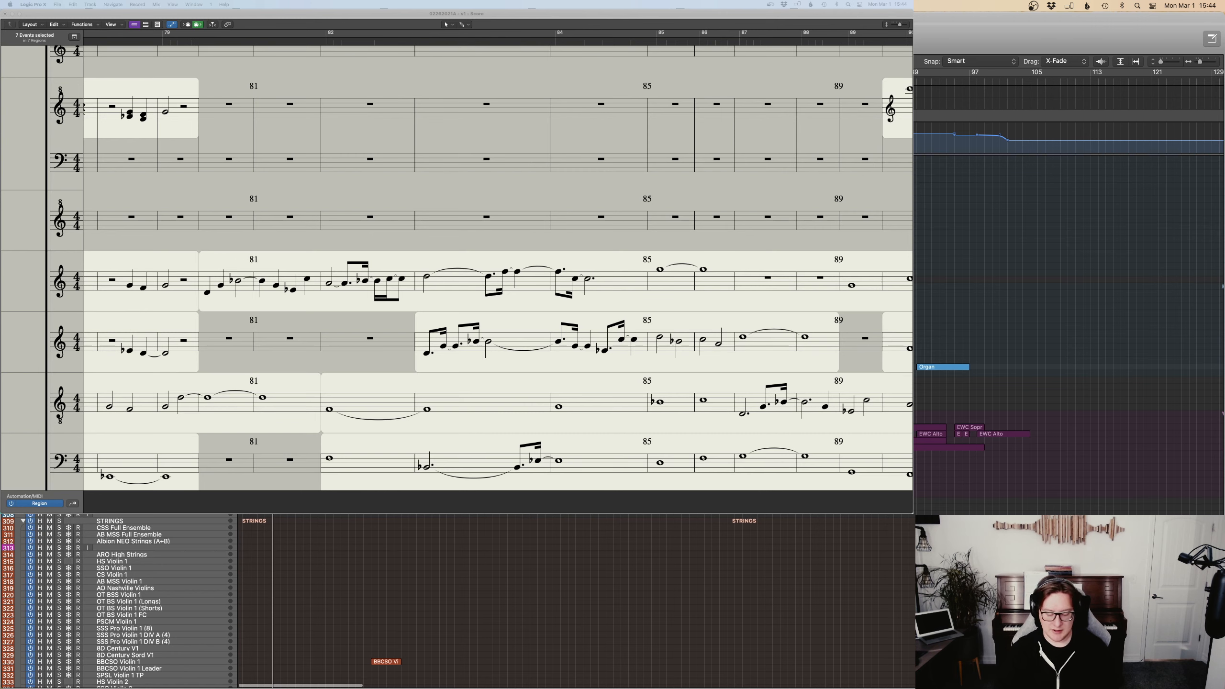
pyautogui.press('super+Right')
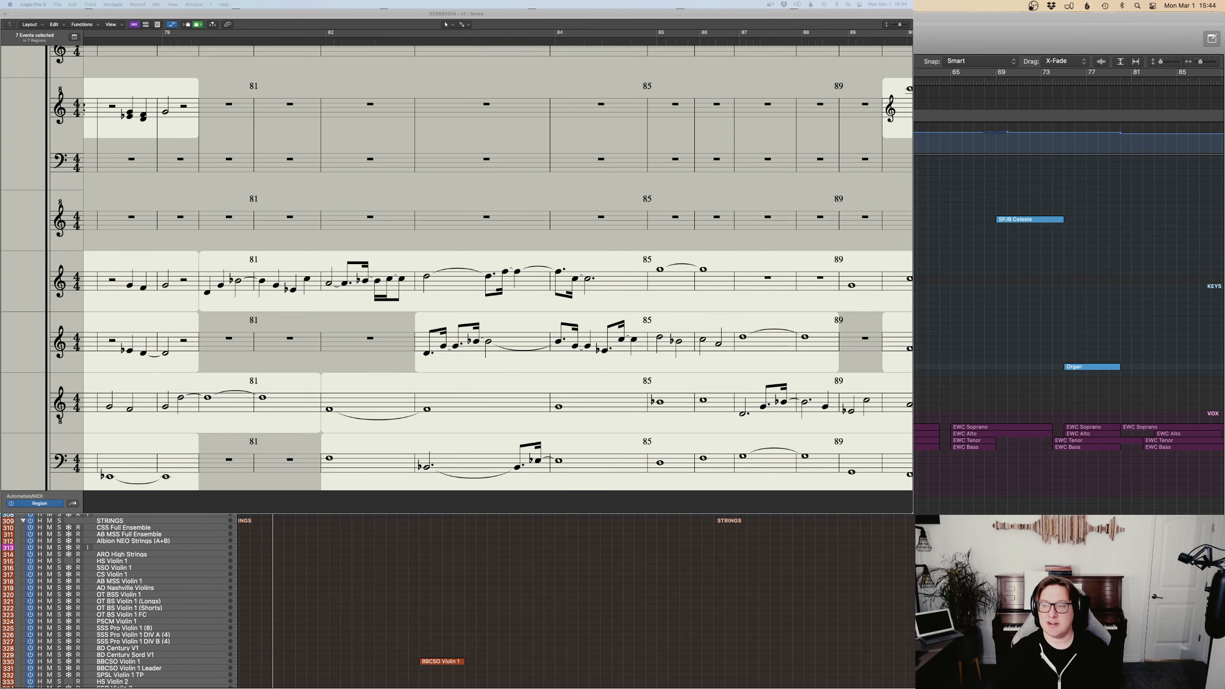
pyautogui.hscroll(-3, 1053, 362)
pyautogui.press('Return')
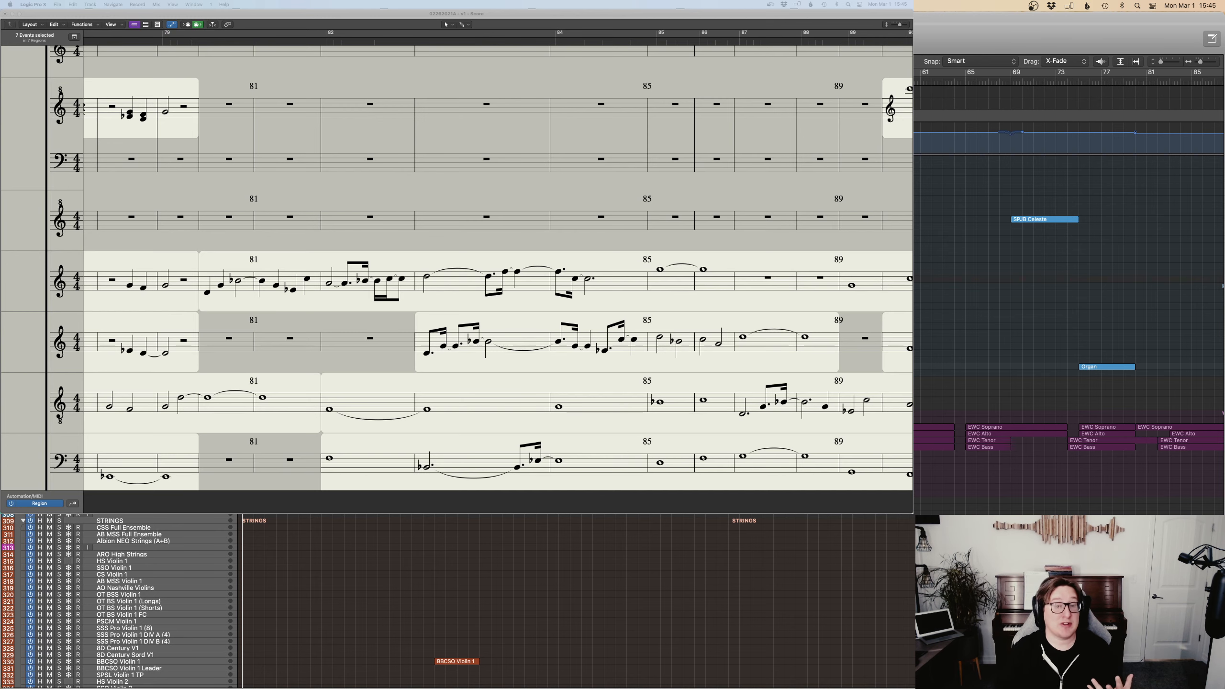
pyautogui.hscroll(10, 578, 601)
pyautogui.scroll(-15, 578, 600)
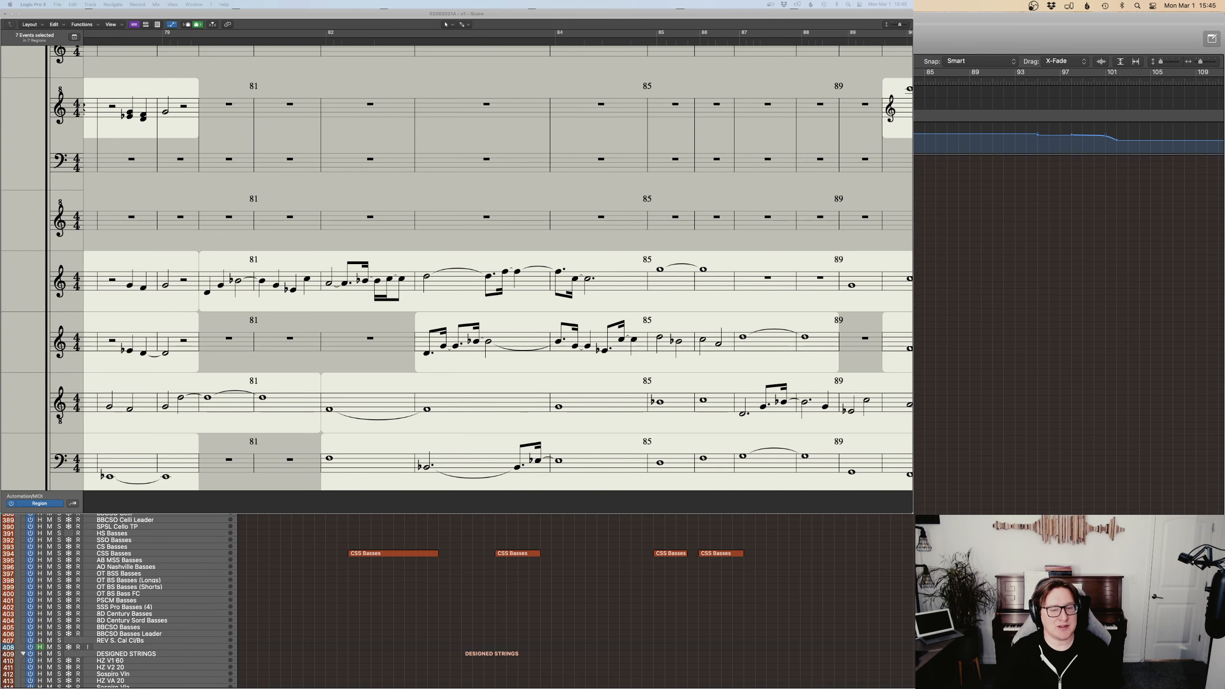
pyautogui.scroll(15, 578, 601)
pyautogui.hscroll(-10, 578, 601)
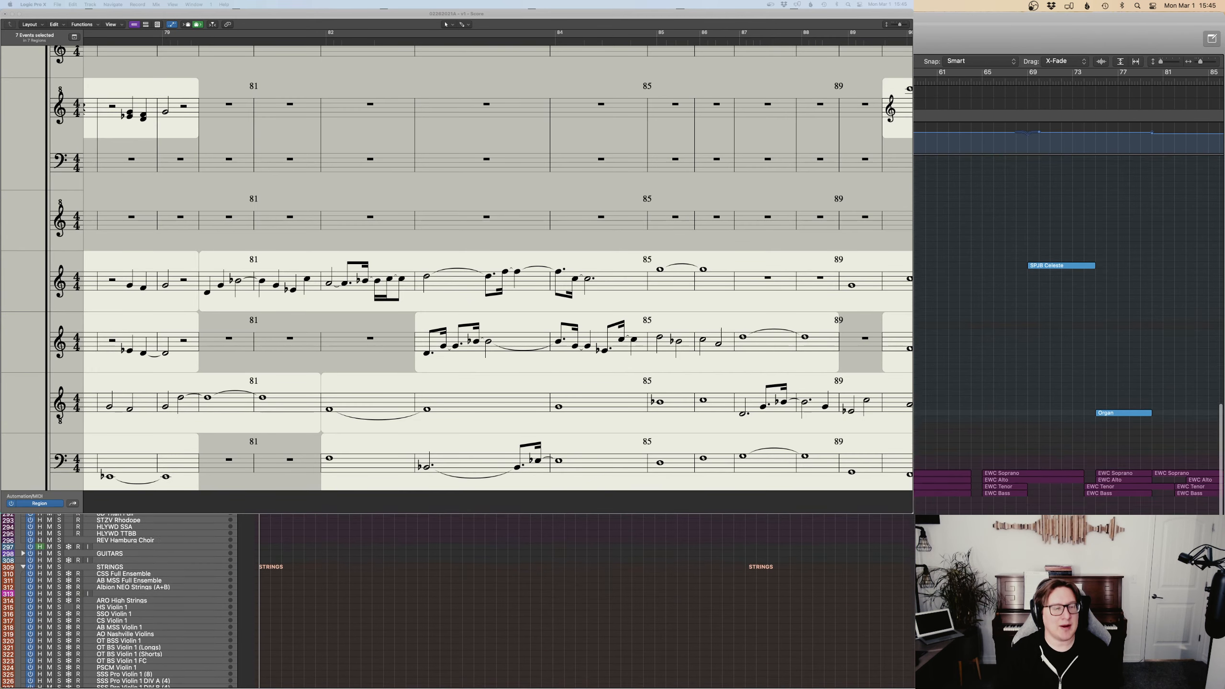
pyautogui.hscroll(1, 579, 600)
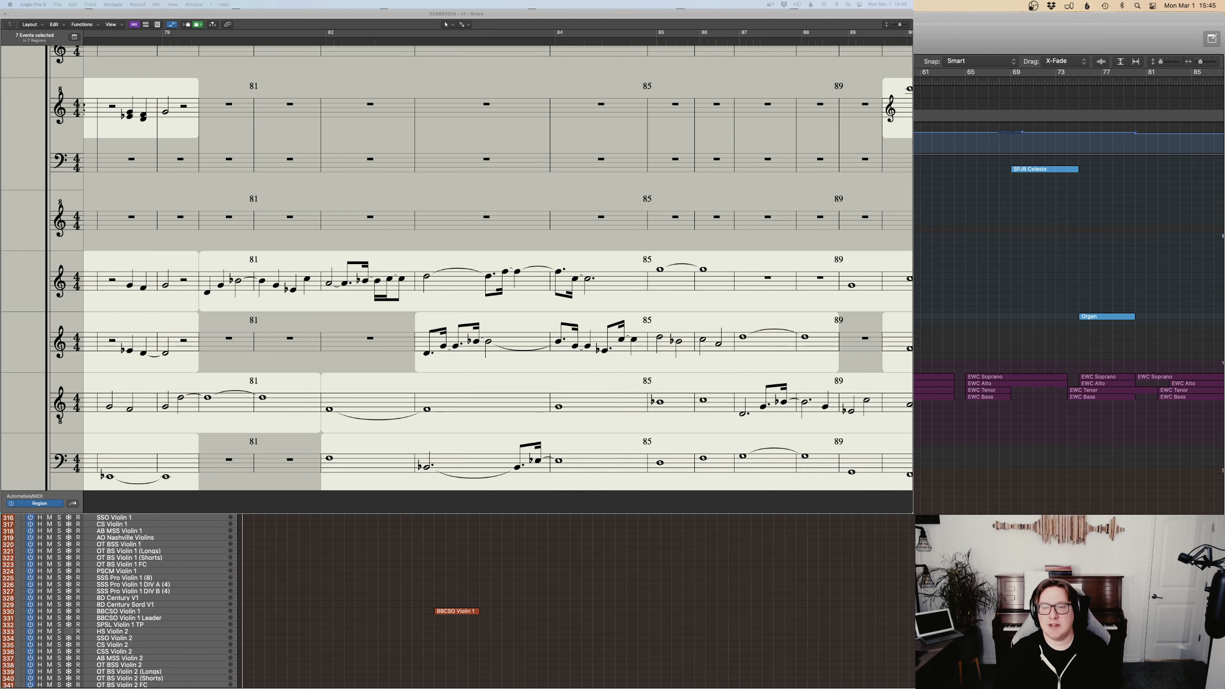
pyautogui.scroll(20, 574, 601)
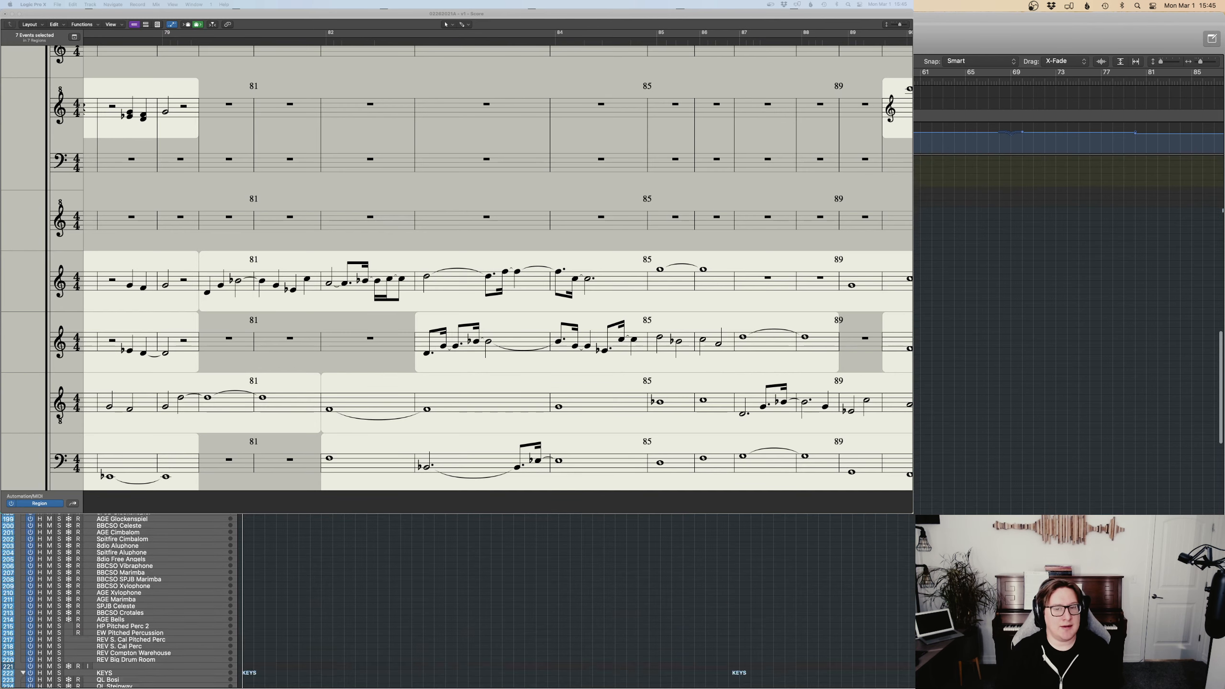